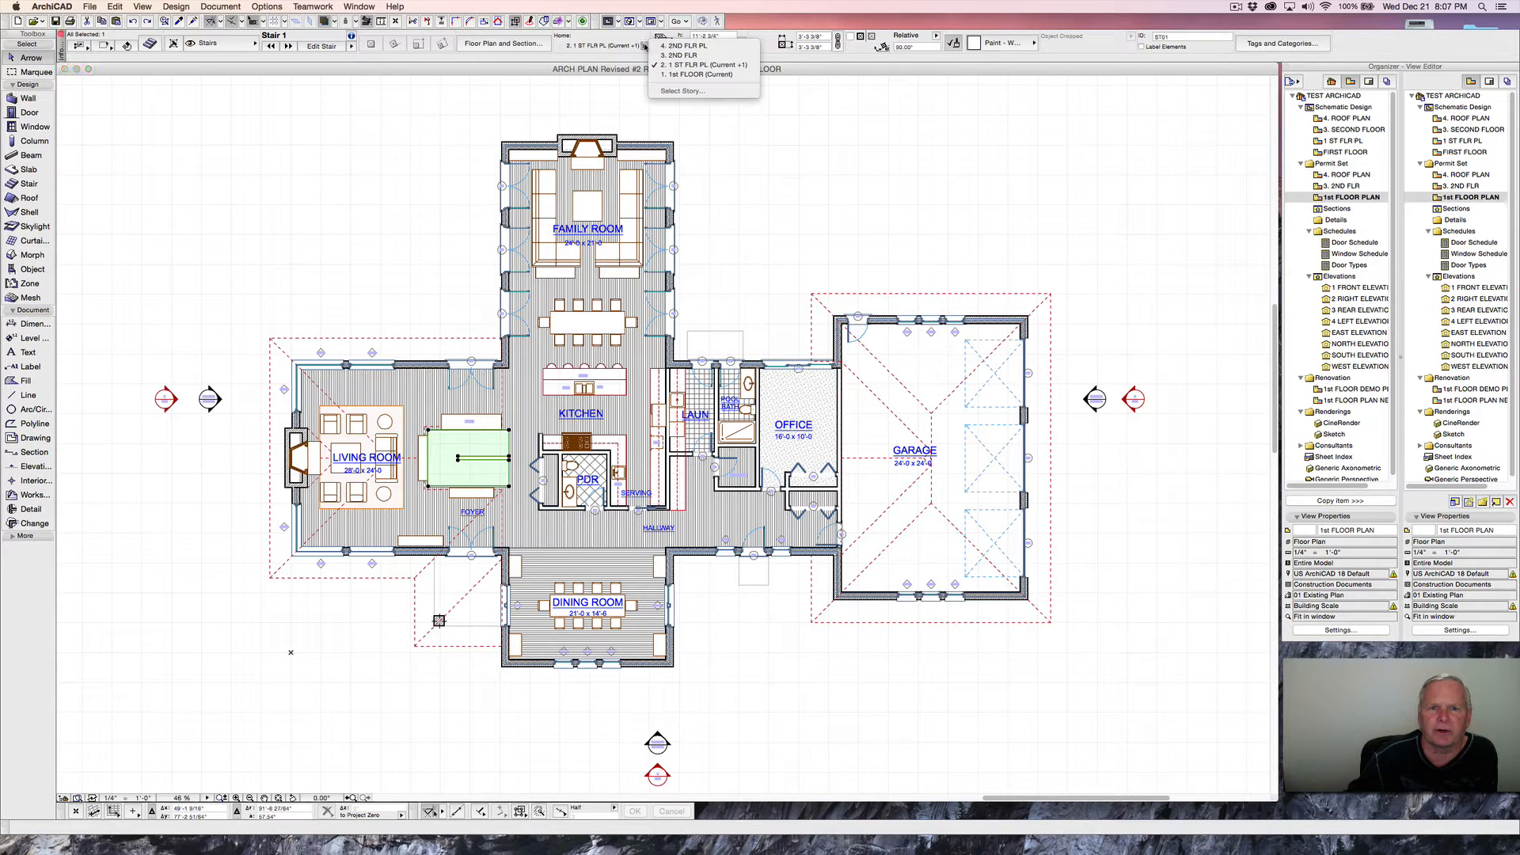
- Set the selected stair's home story to 1st FLOOR and its elevation relative to that story to 0
left_click(680, 74)
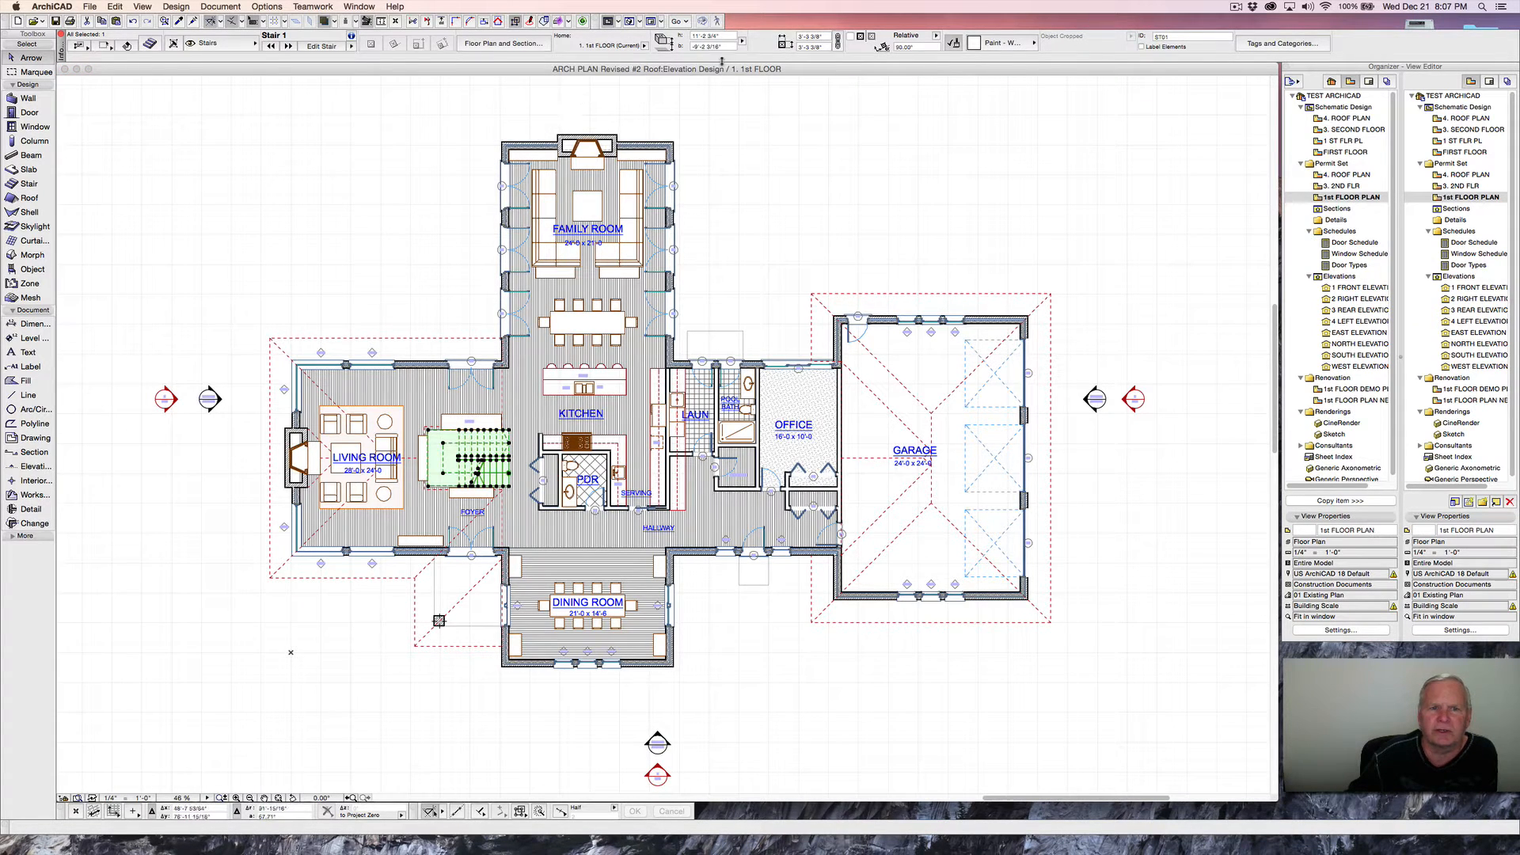
left_click(726, 46)
type("0")
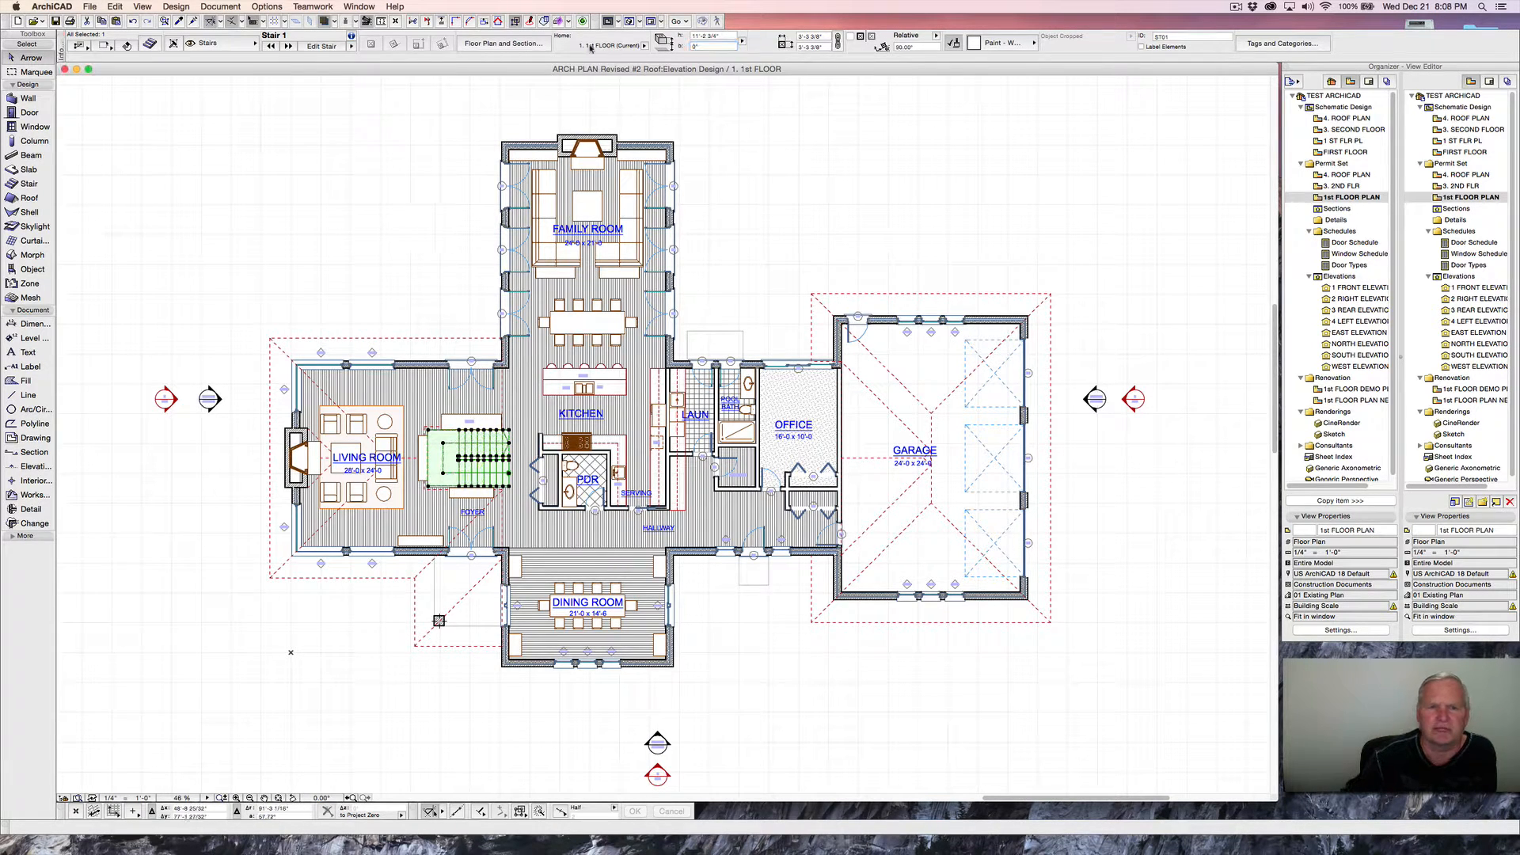
- Set the stair to show on All Stories and check it in the permit set's 2ND FLR plan
left_click(540, 46)
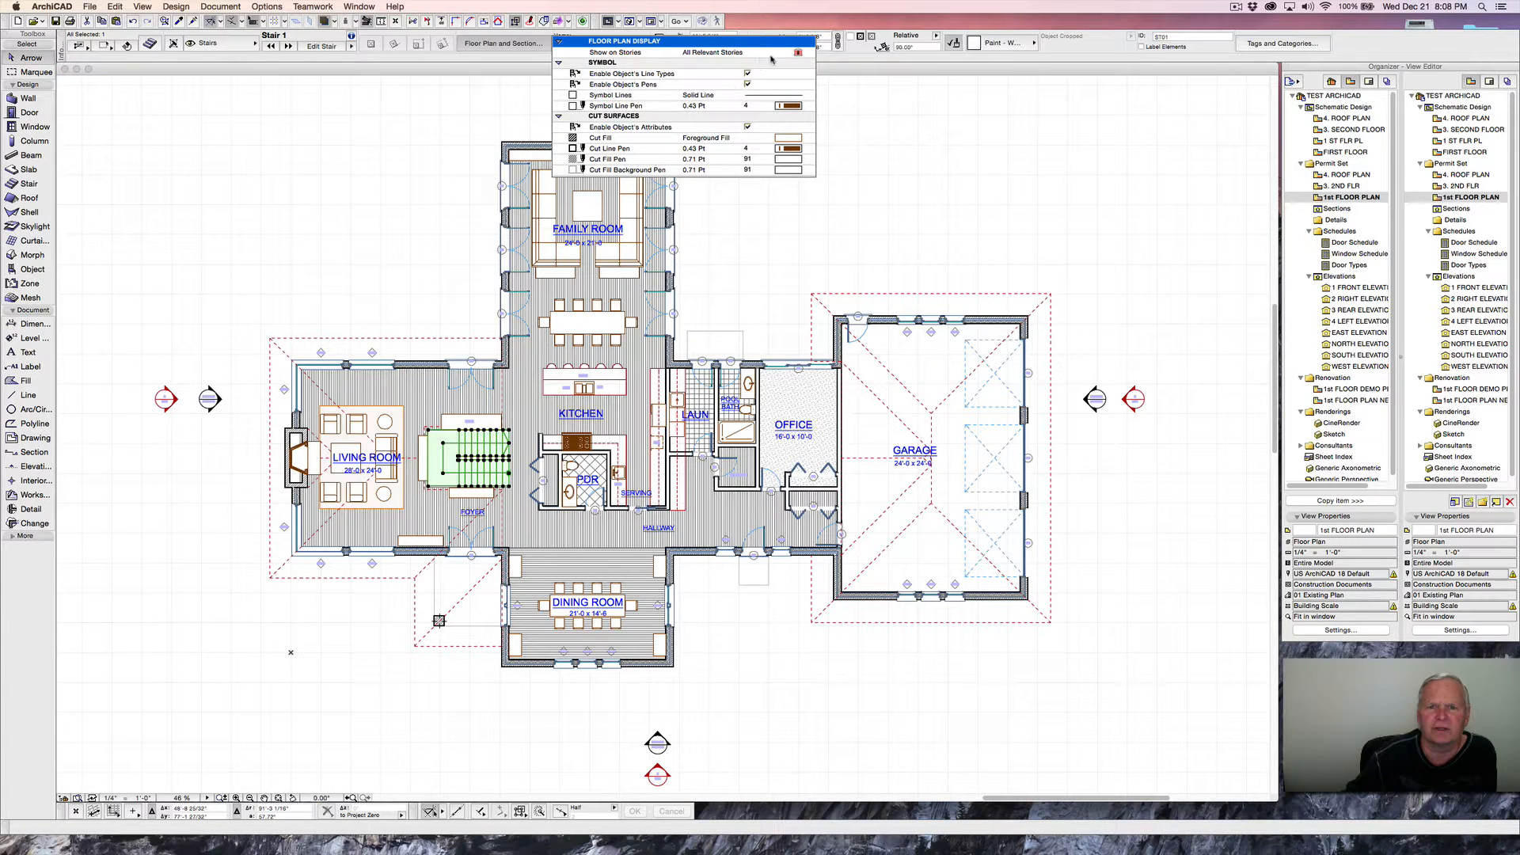
left_click(798, 53)
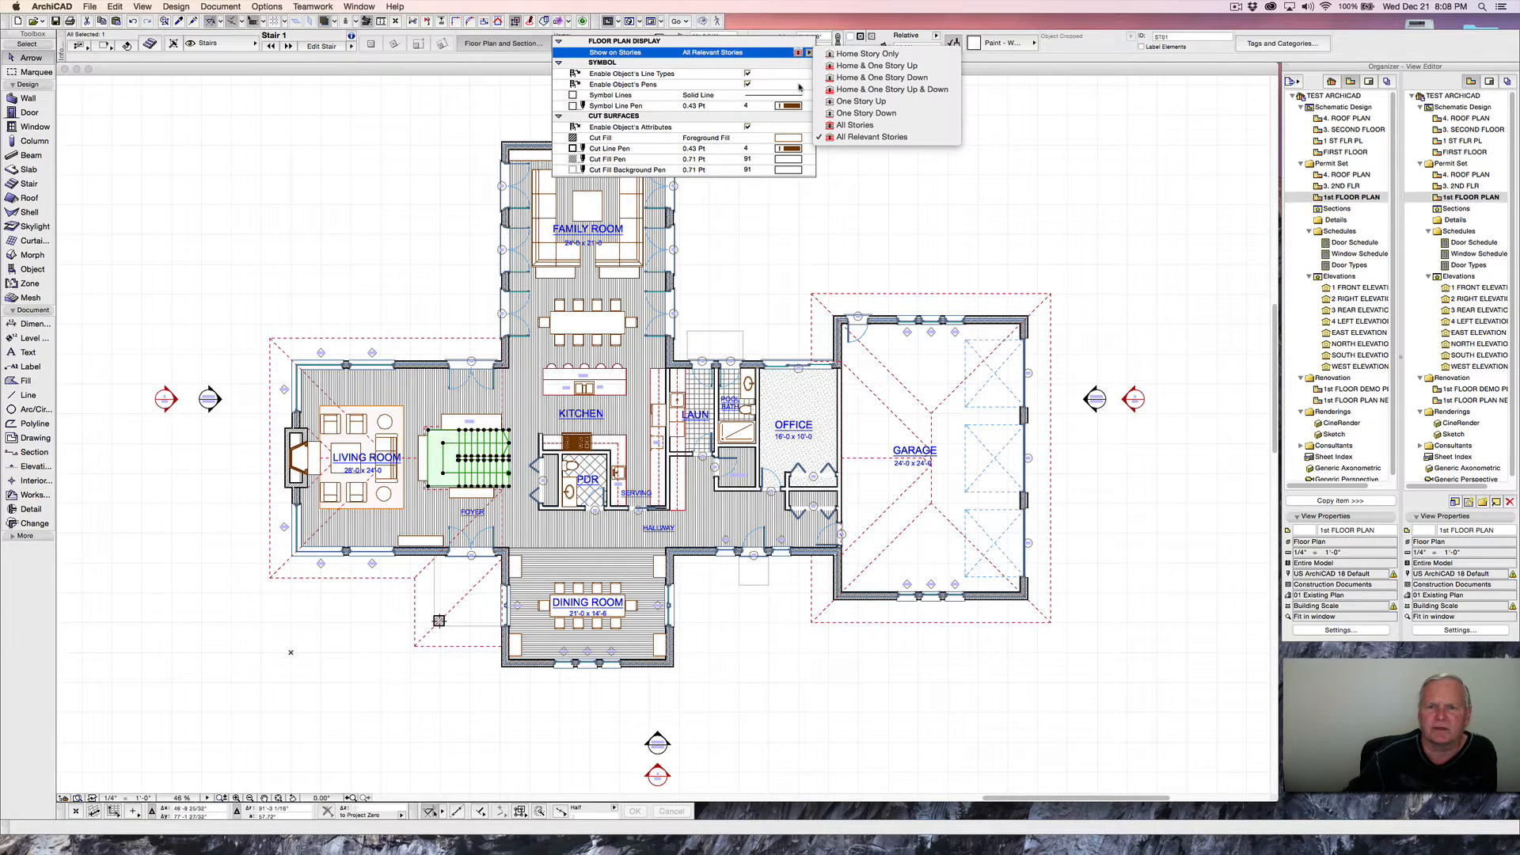
left_click(855, 125)
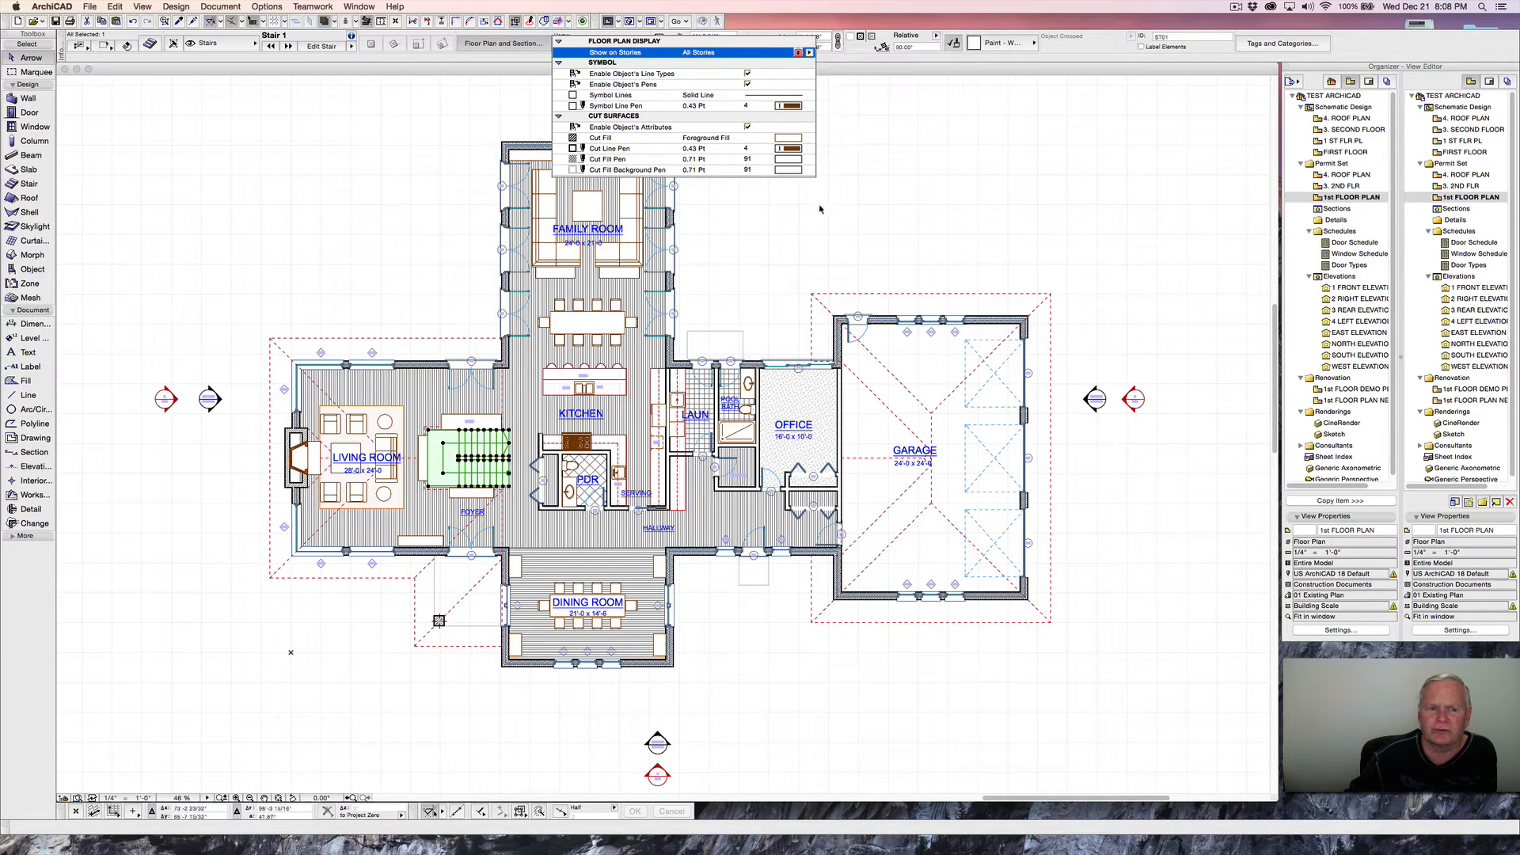
left_click(1008, 214)
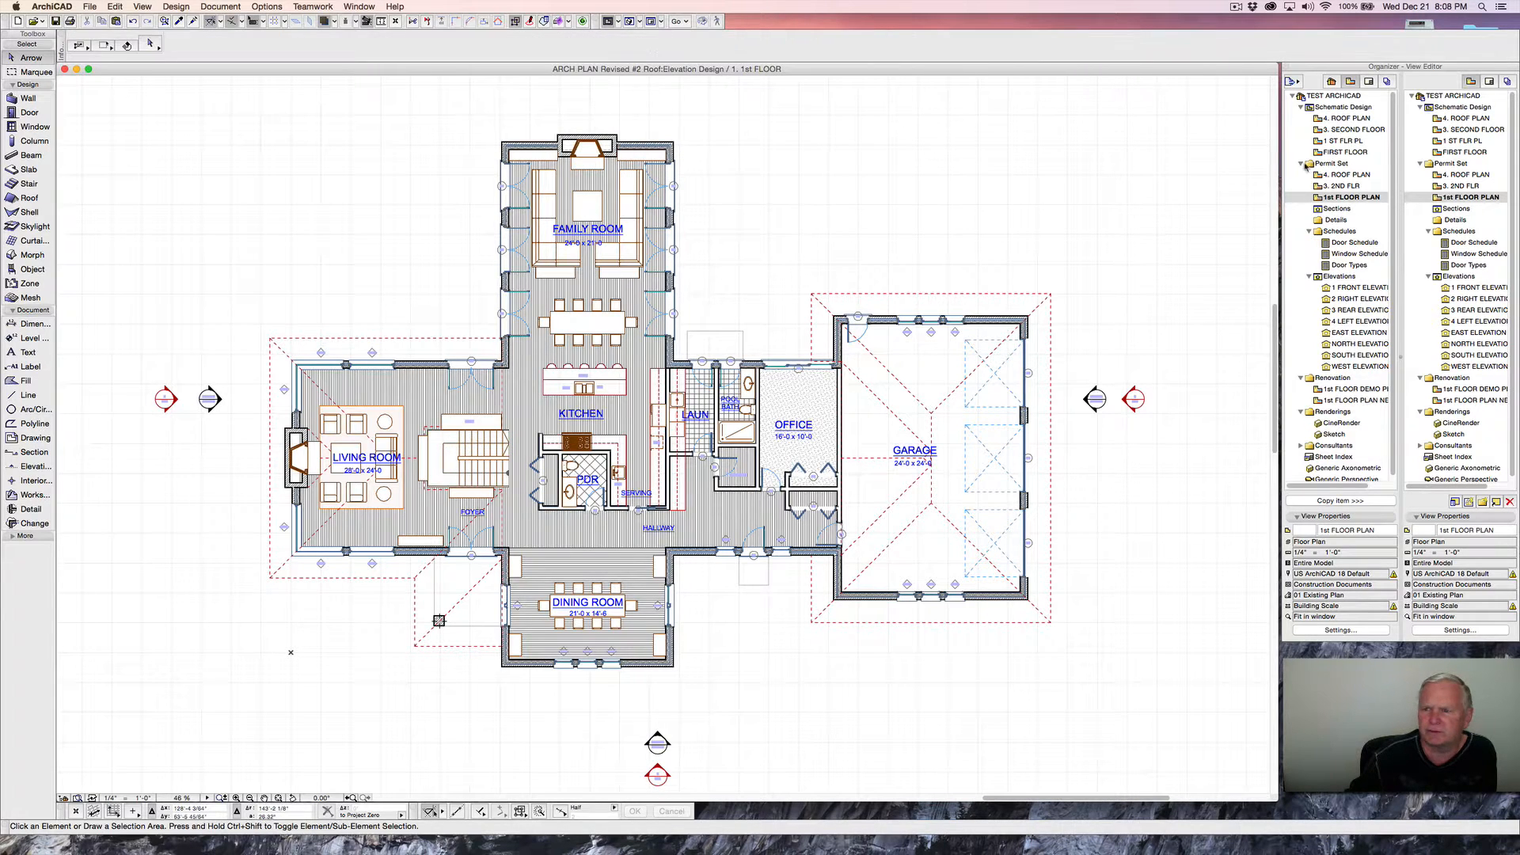
double_click(1338, 187)
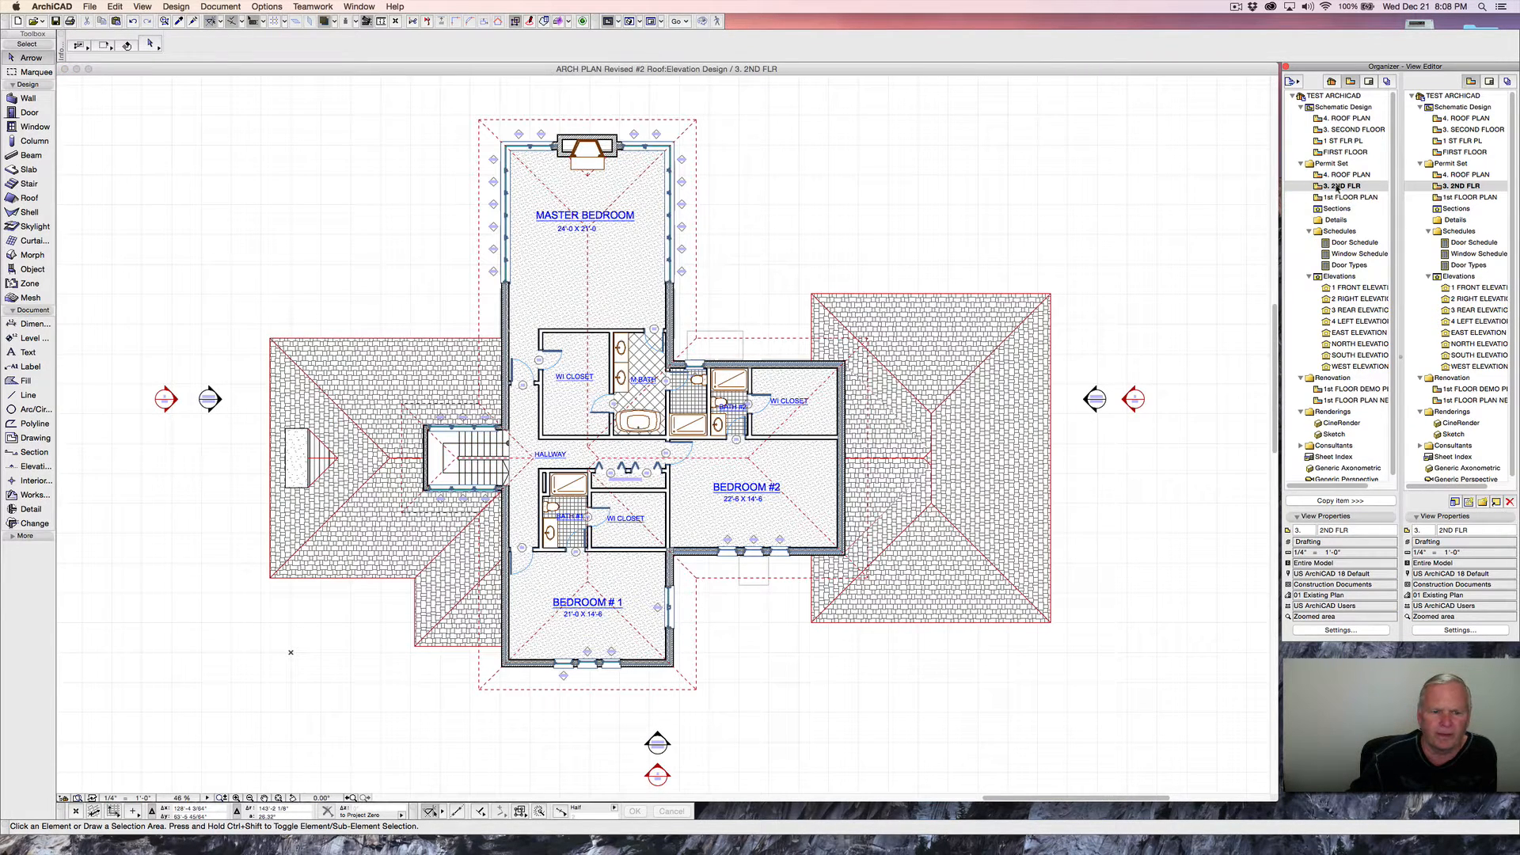
- In the permit set's ROOF PLAN, change the cover fill of the small roof behind the upper chimney to Roof-Standing Seam 16"
double_click(1344, 175)
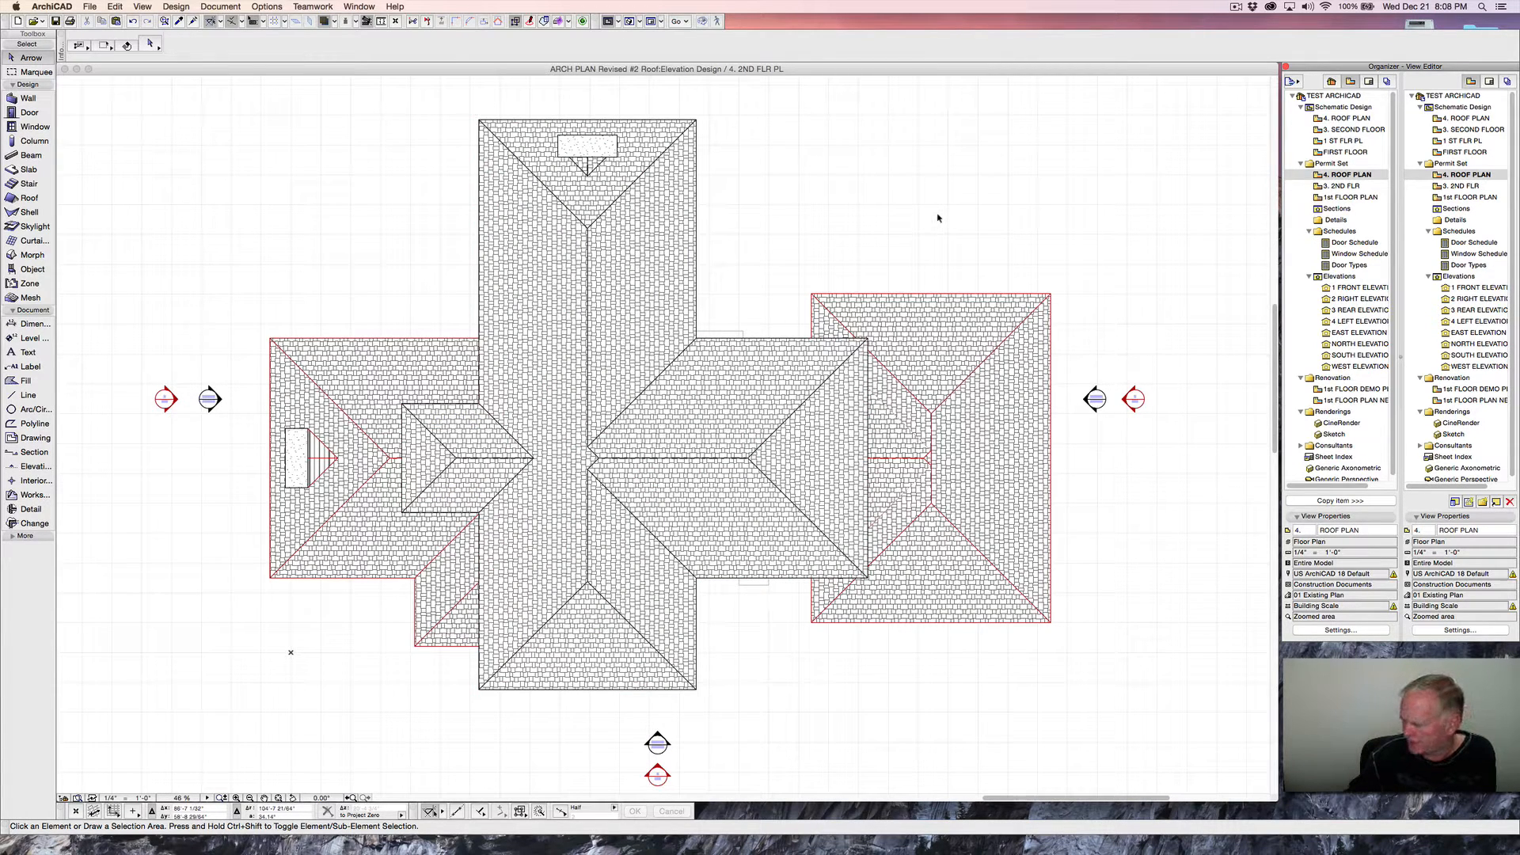
left_click(589, 169)
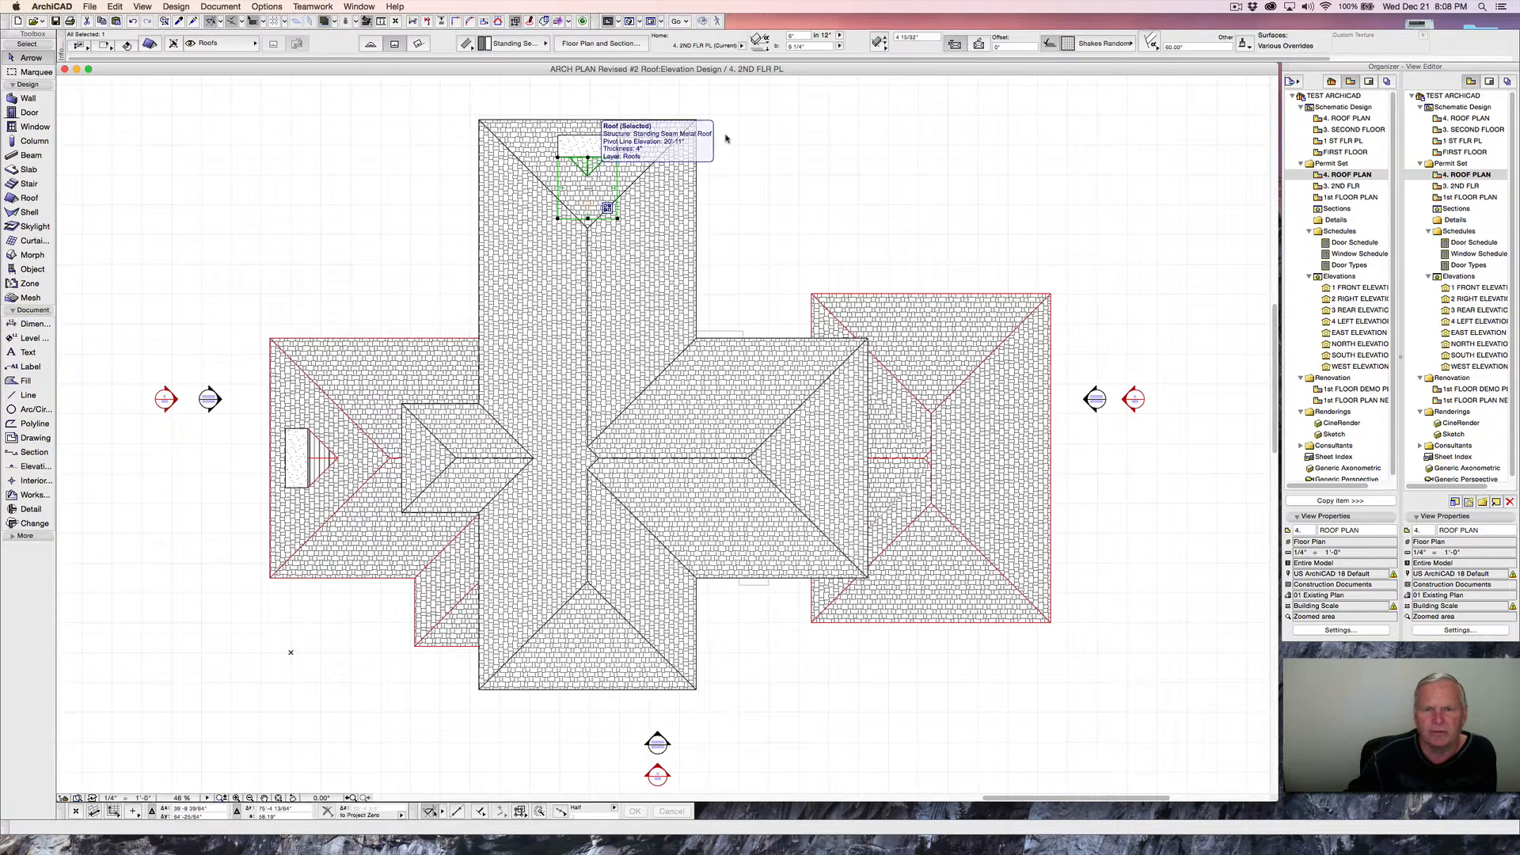
left_click(1108, 44)
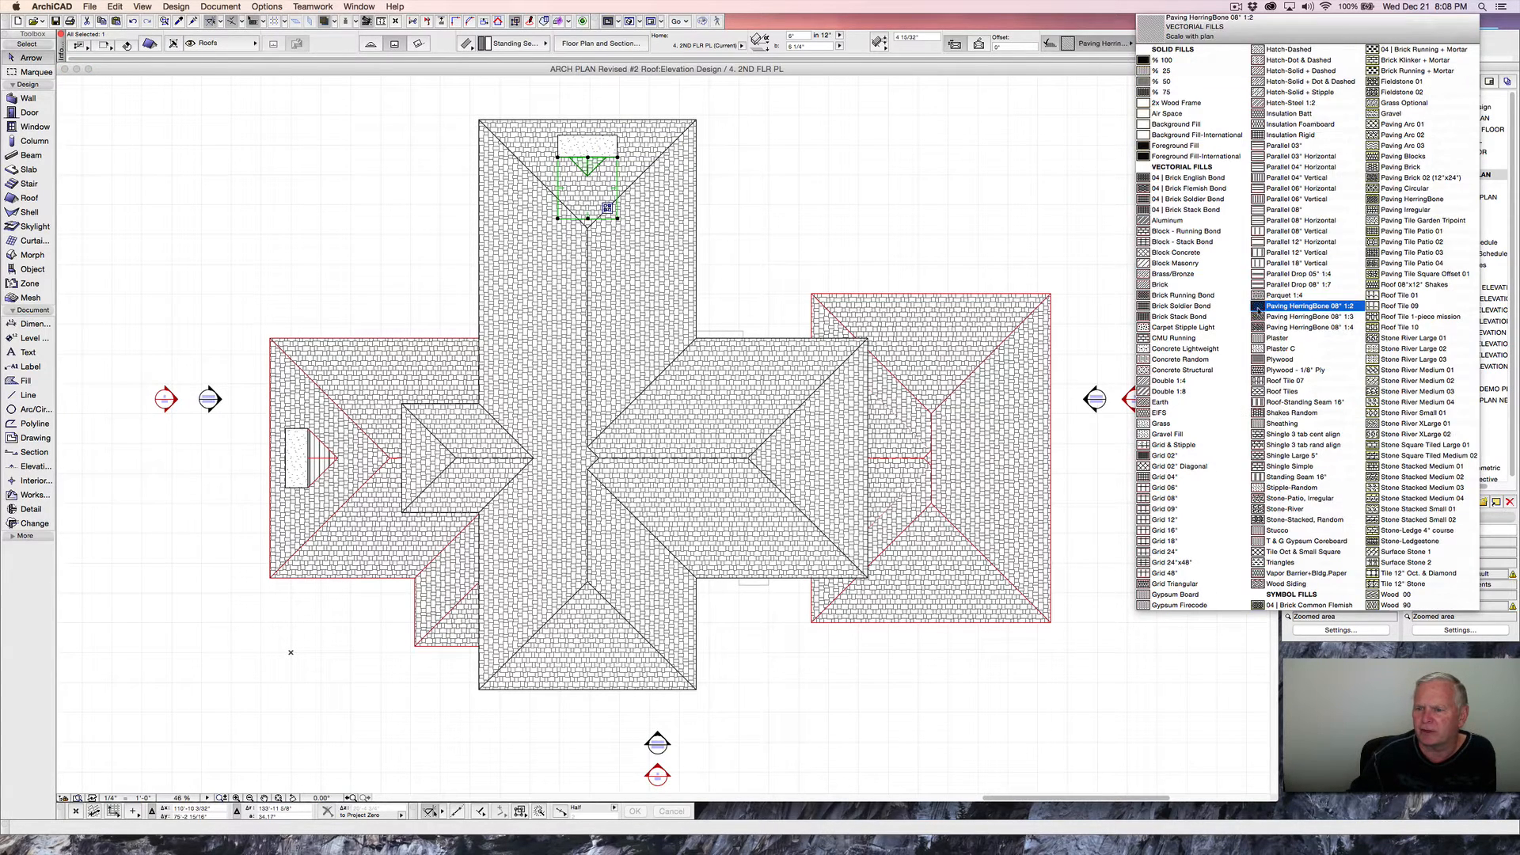
left_click(1305, 403)
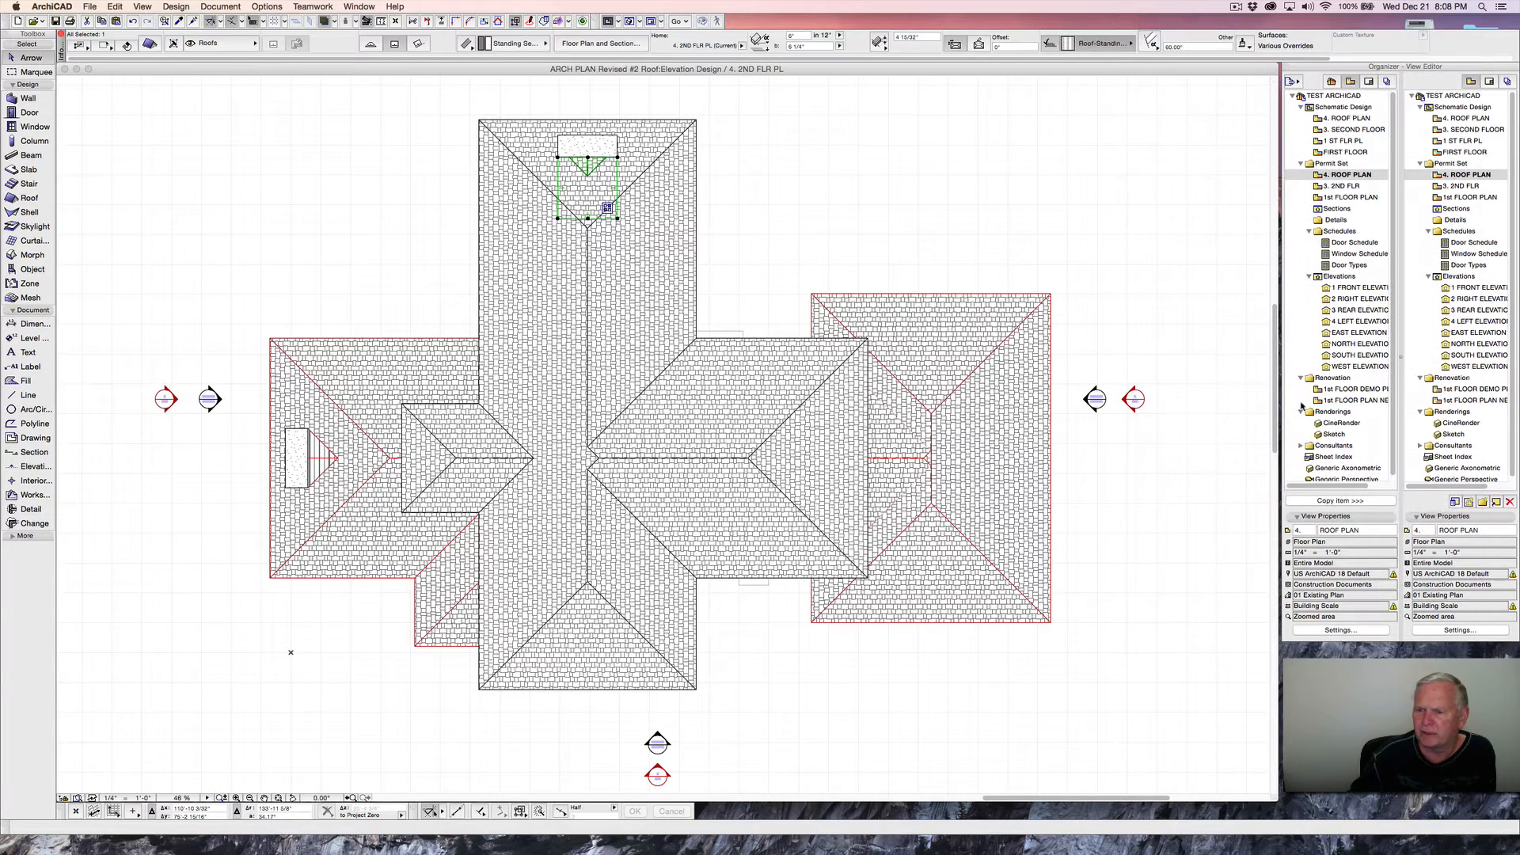
left_click(750, 189)
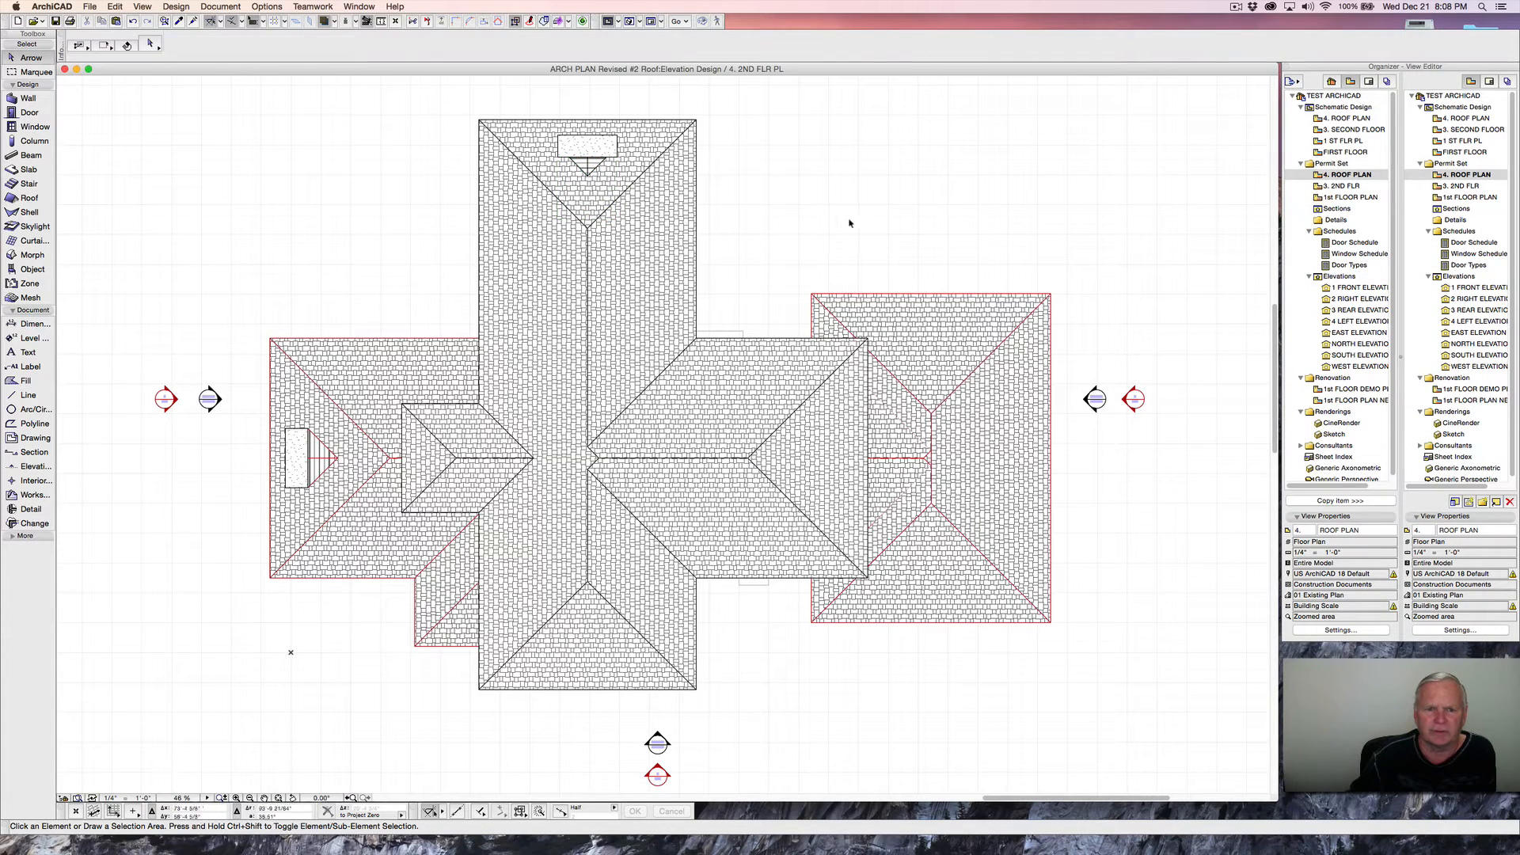
- In the permit set's 2ND FLR plan, select the two exterior walls meeting at the stair's upper corner beside the hallway
double_click(1346, 186)
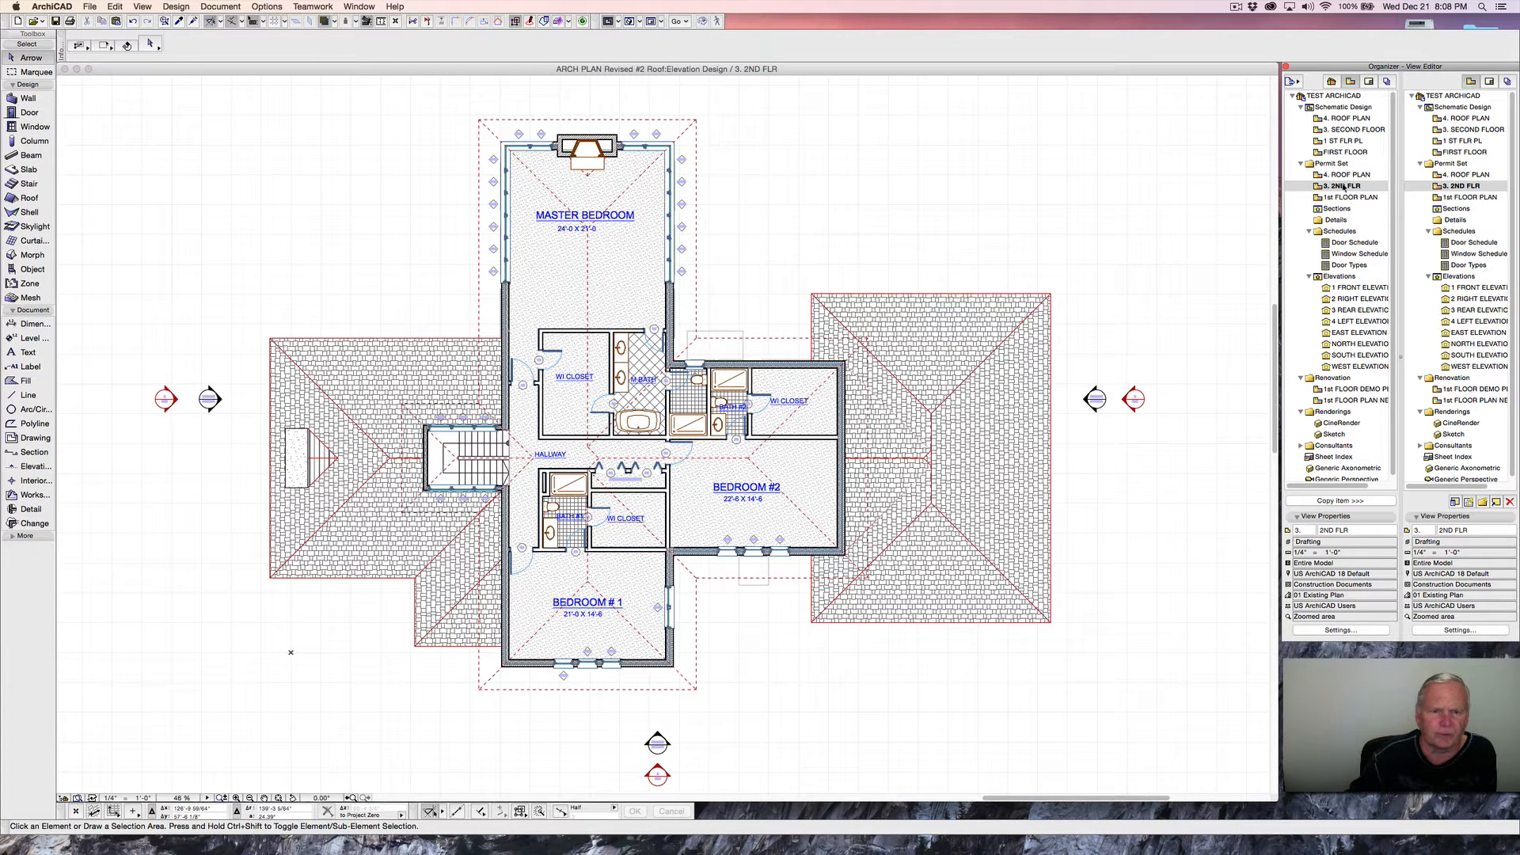
left_click(1344, 186)
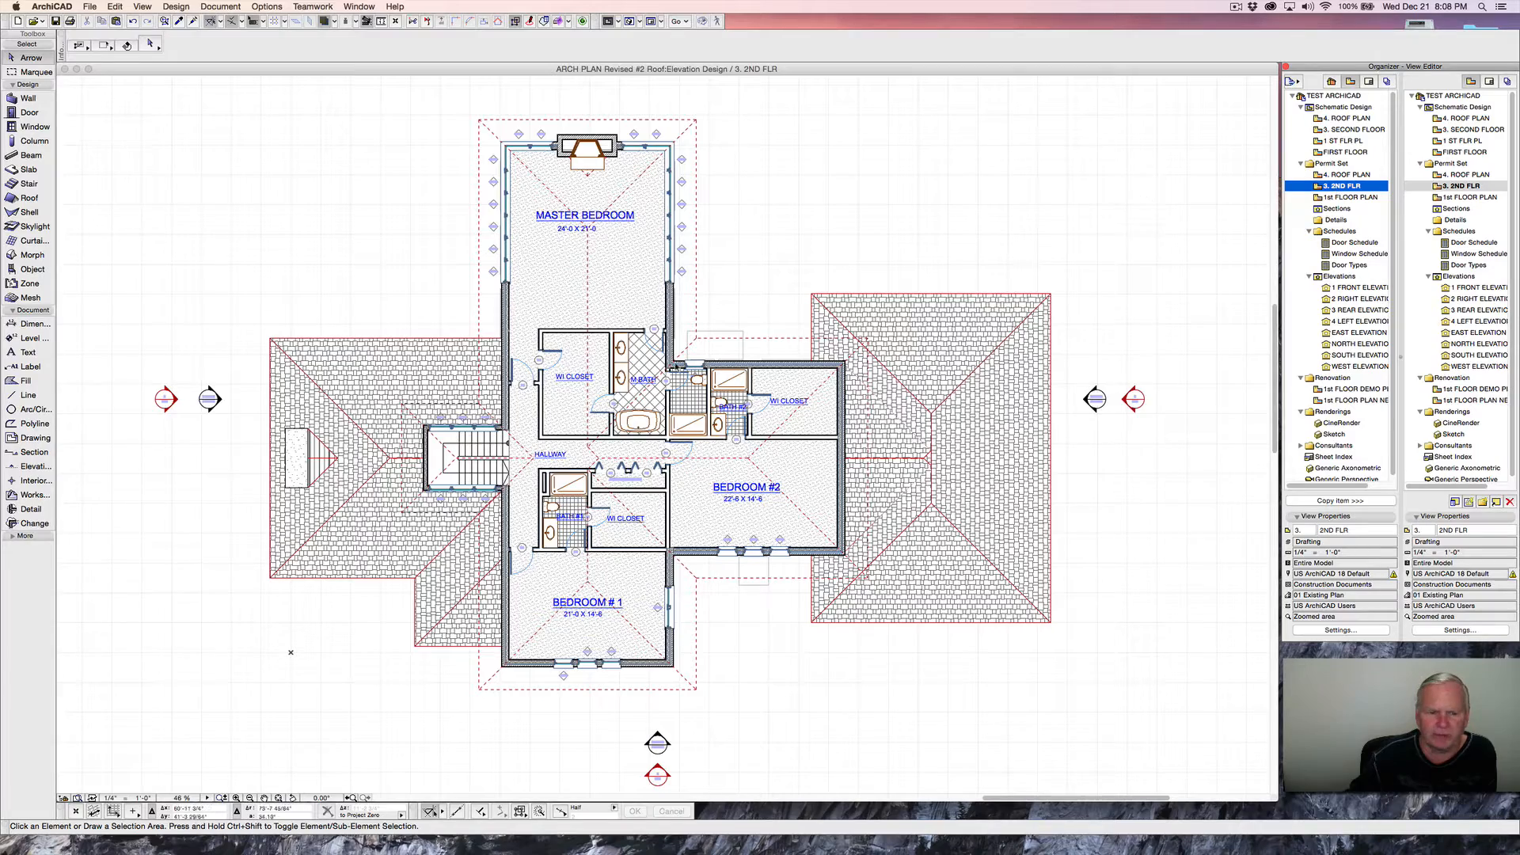
scroll(506, 434, "up", 10)
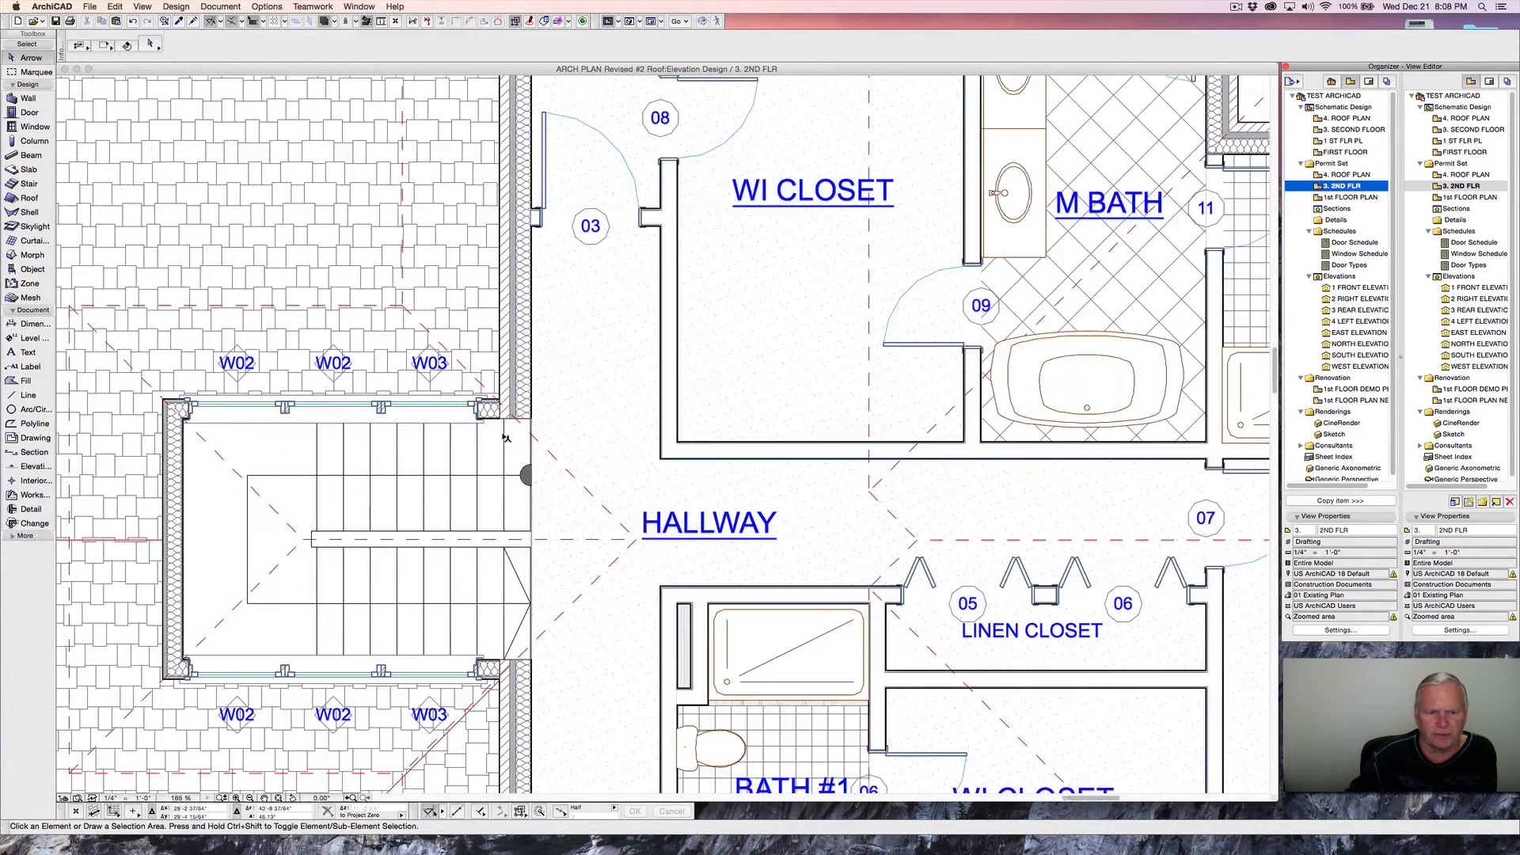
scroll(507, 434, "up", 2)
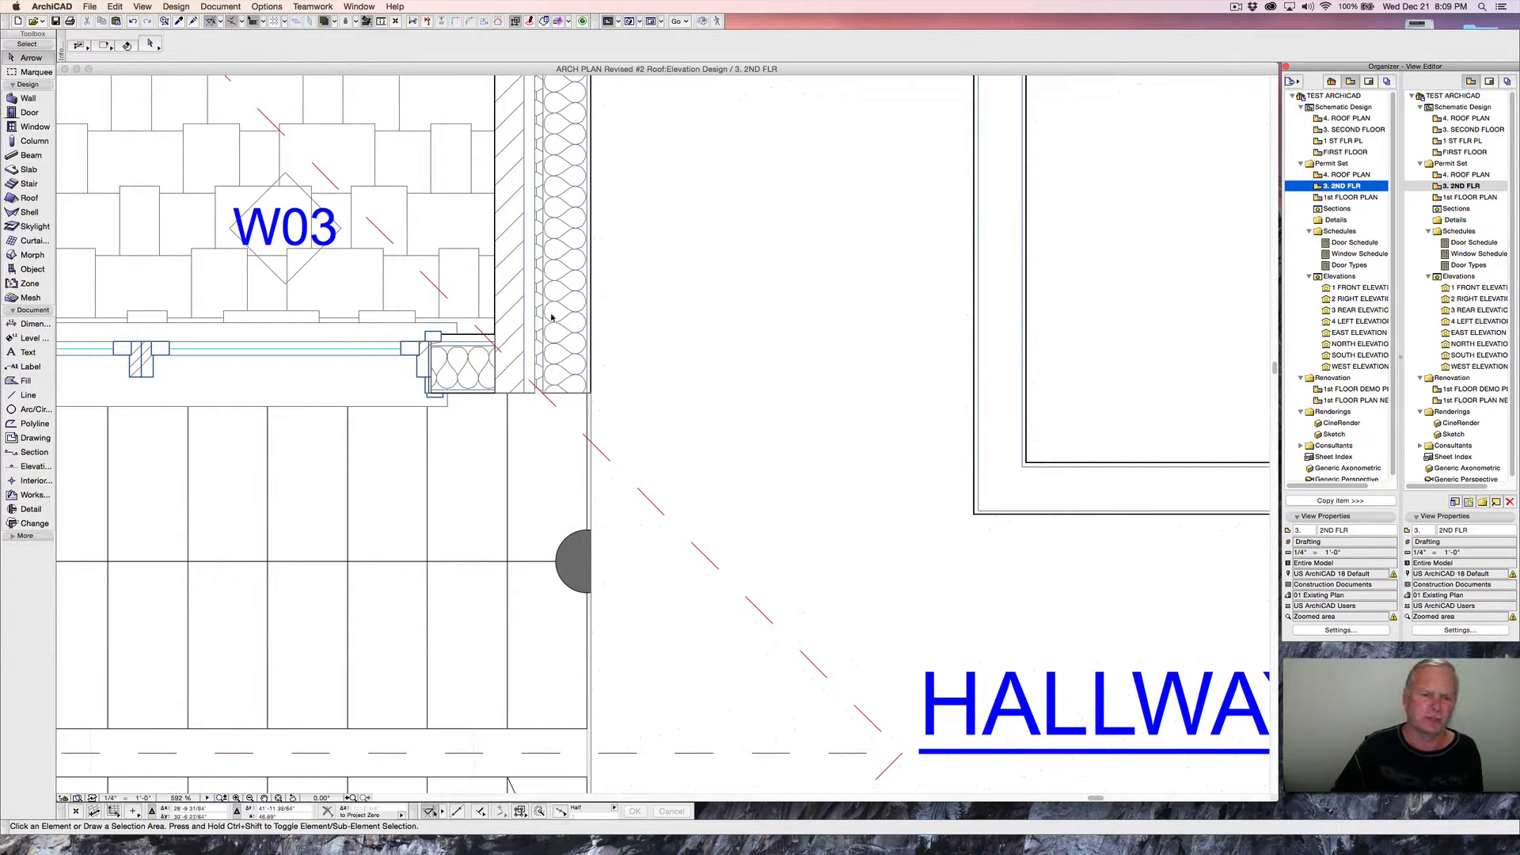
left_click(495, 395)
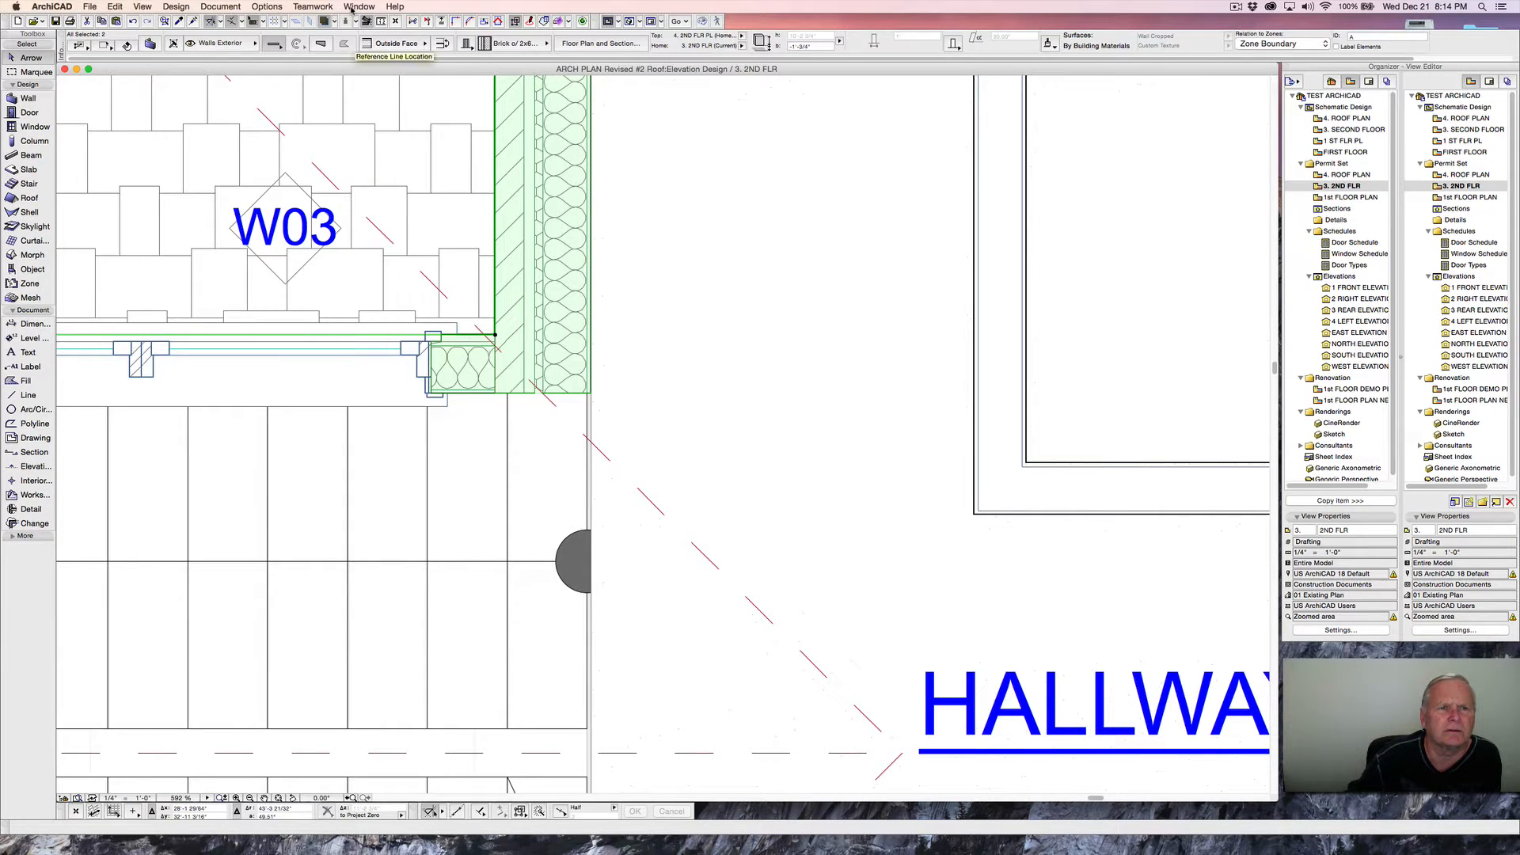
- Show the Attributes toolbar and dock it beside the other toolbars above the drawing
left_click(353, 7)
mouse_move(372, 54)
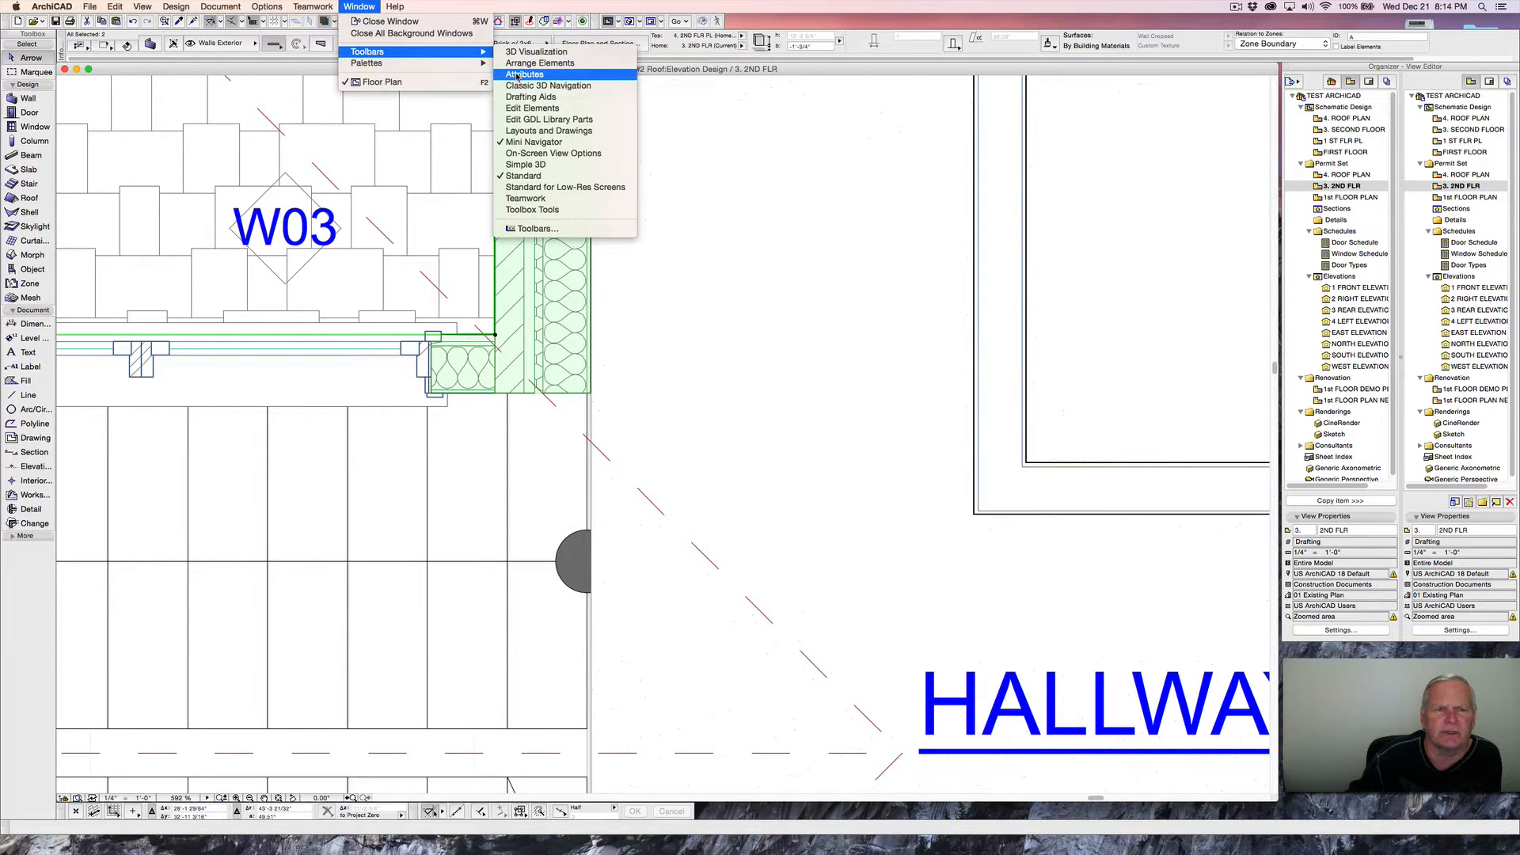
left_click(517, 75)
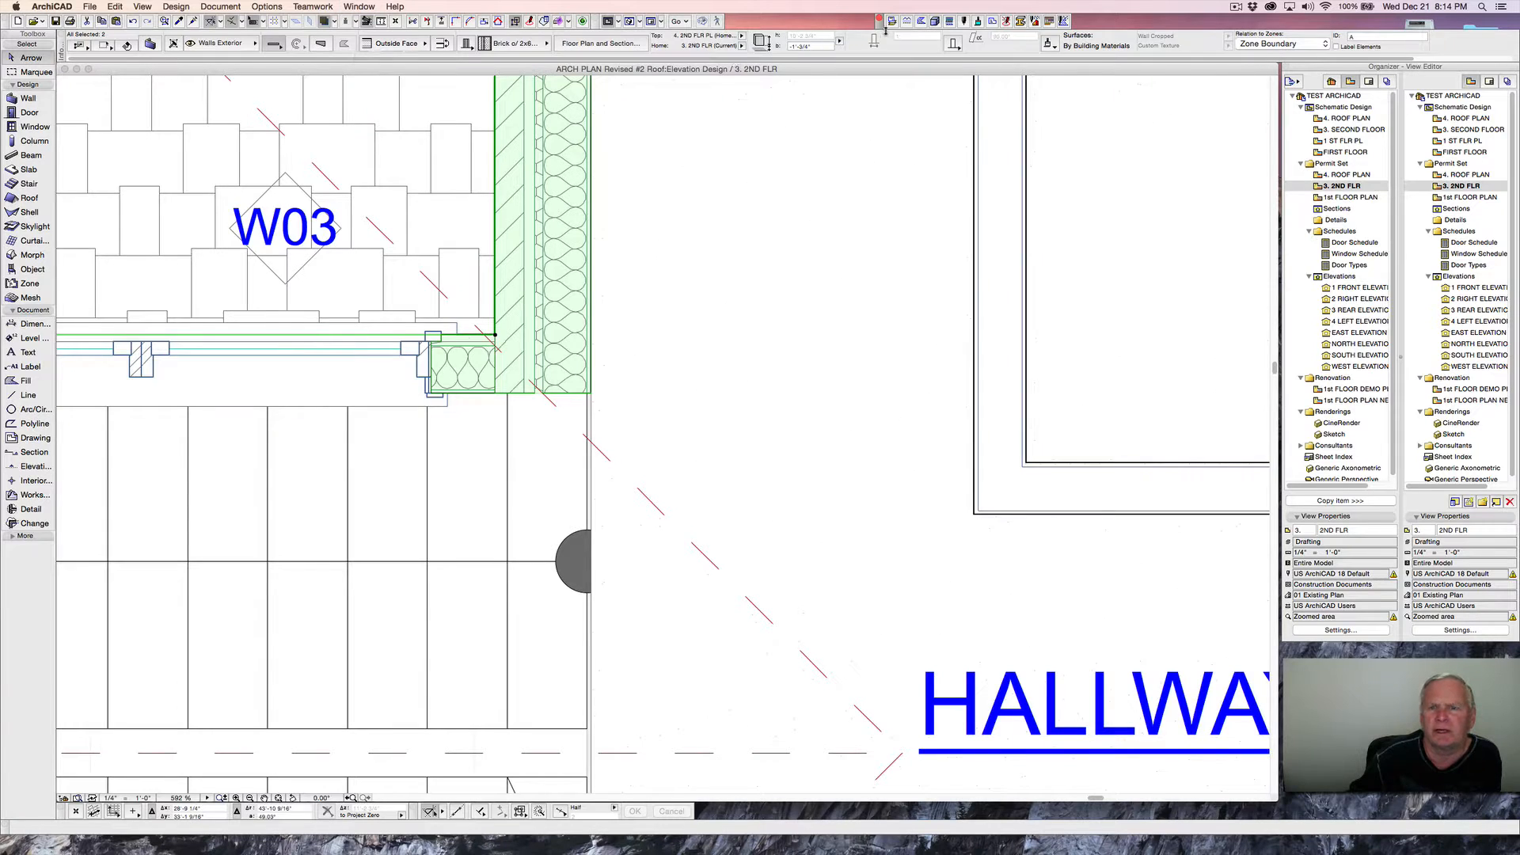
left_click_drag(879, 26, 758, 26)
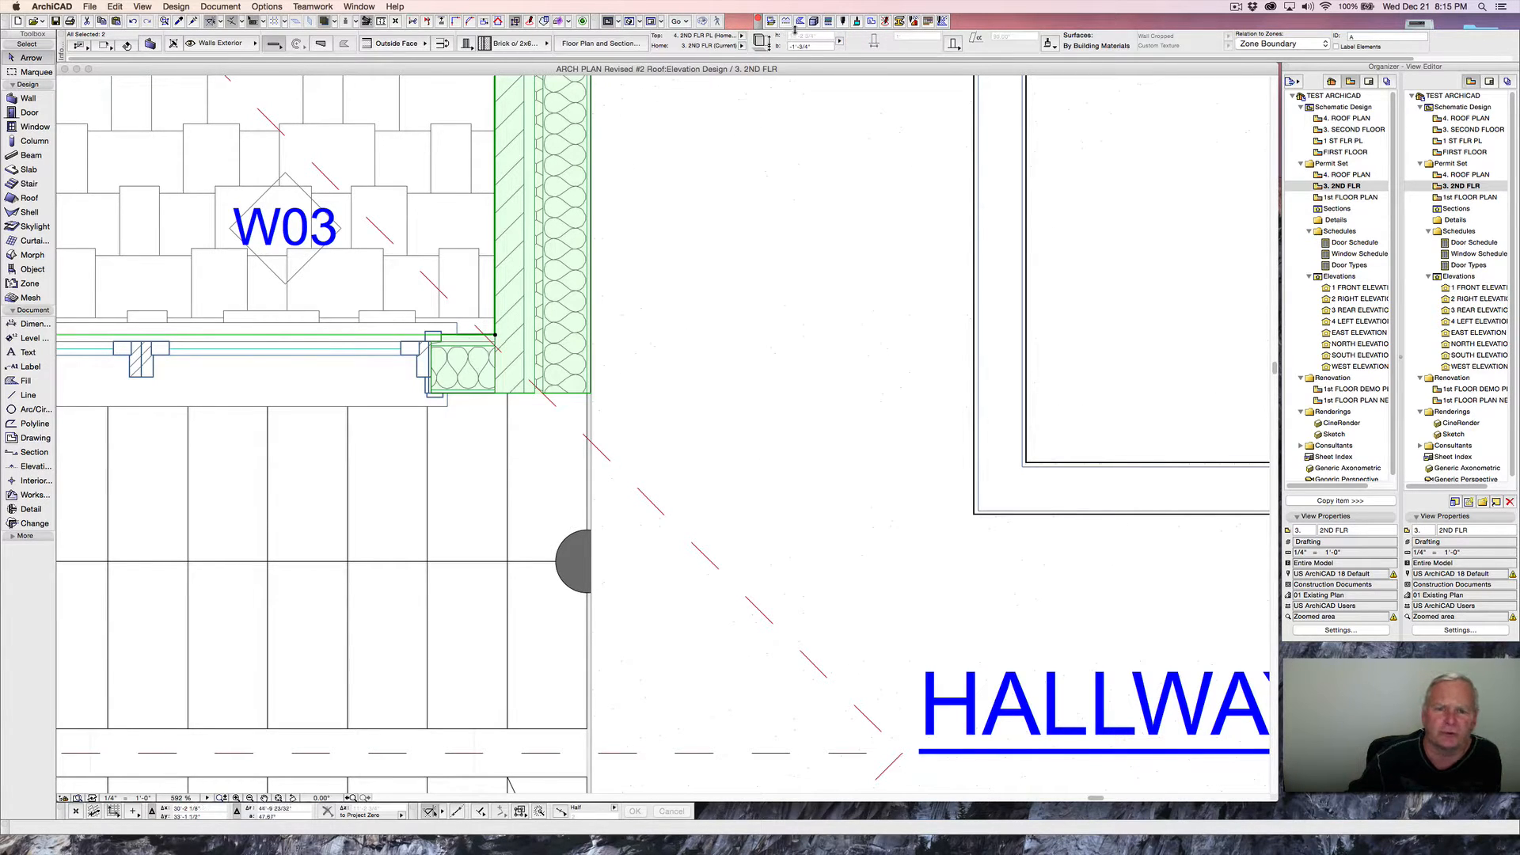
- Open the Building Materials settings, sort the selected walls' materials to the head of the list, and uncover the wall corner
left_click(813, 22)
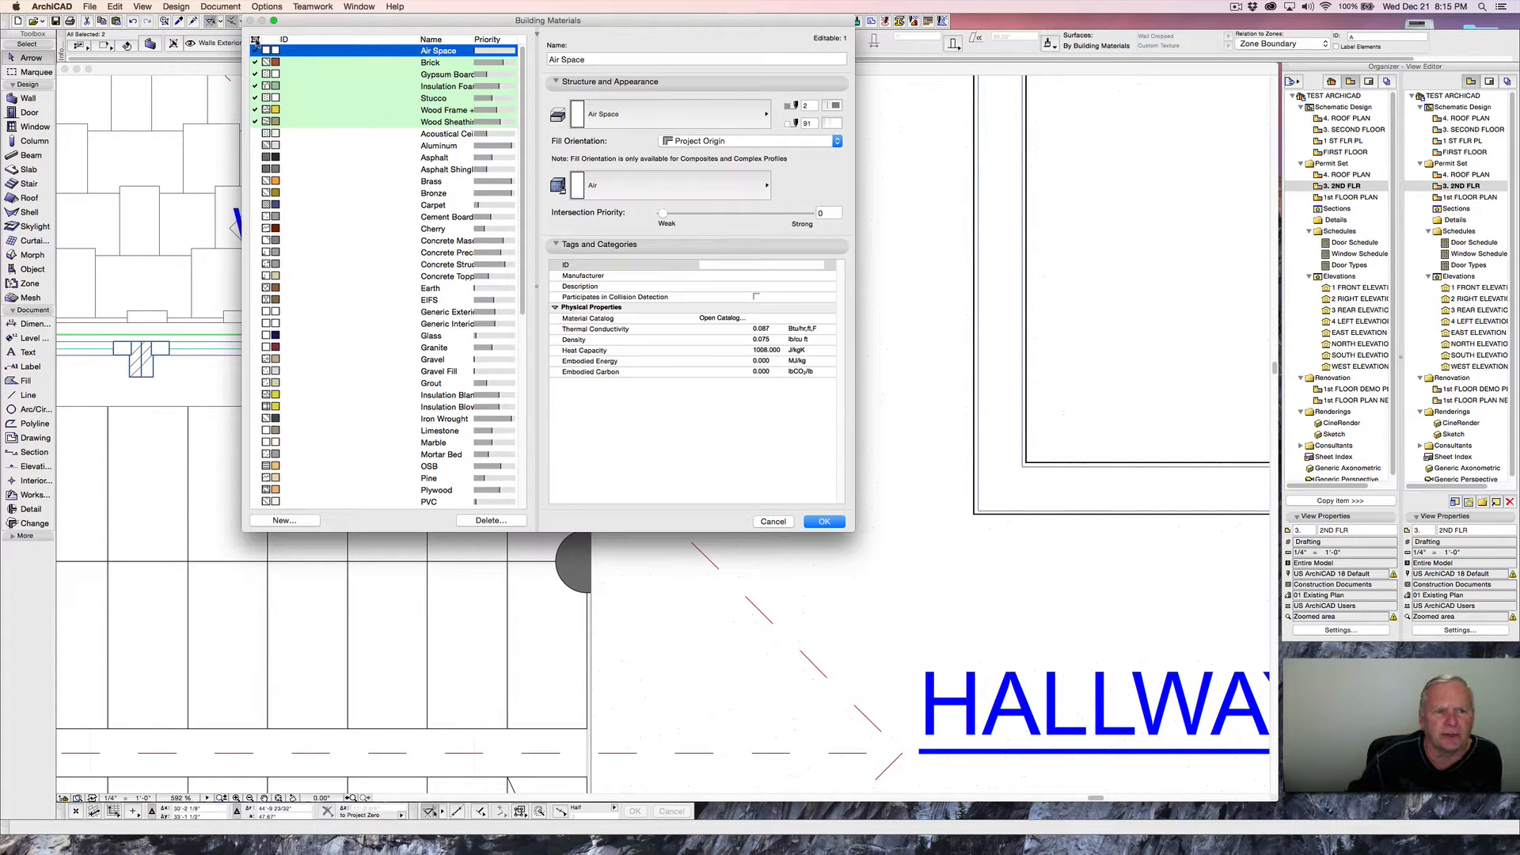
left_click(300, 41)
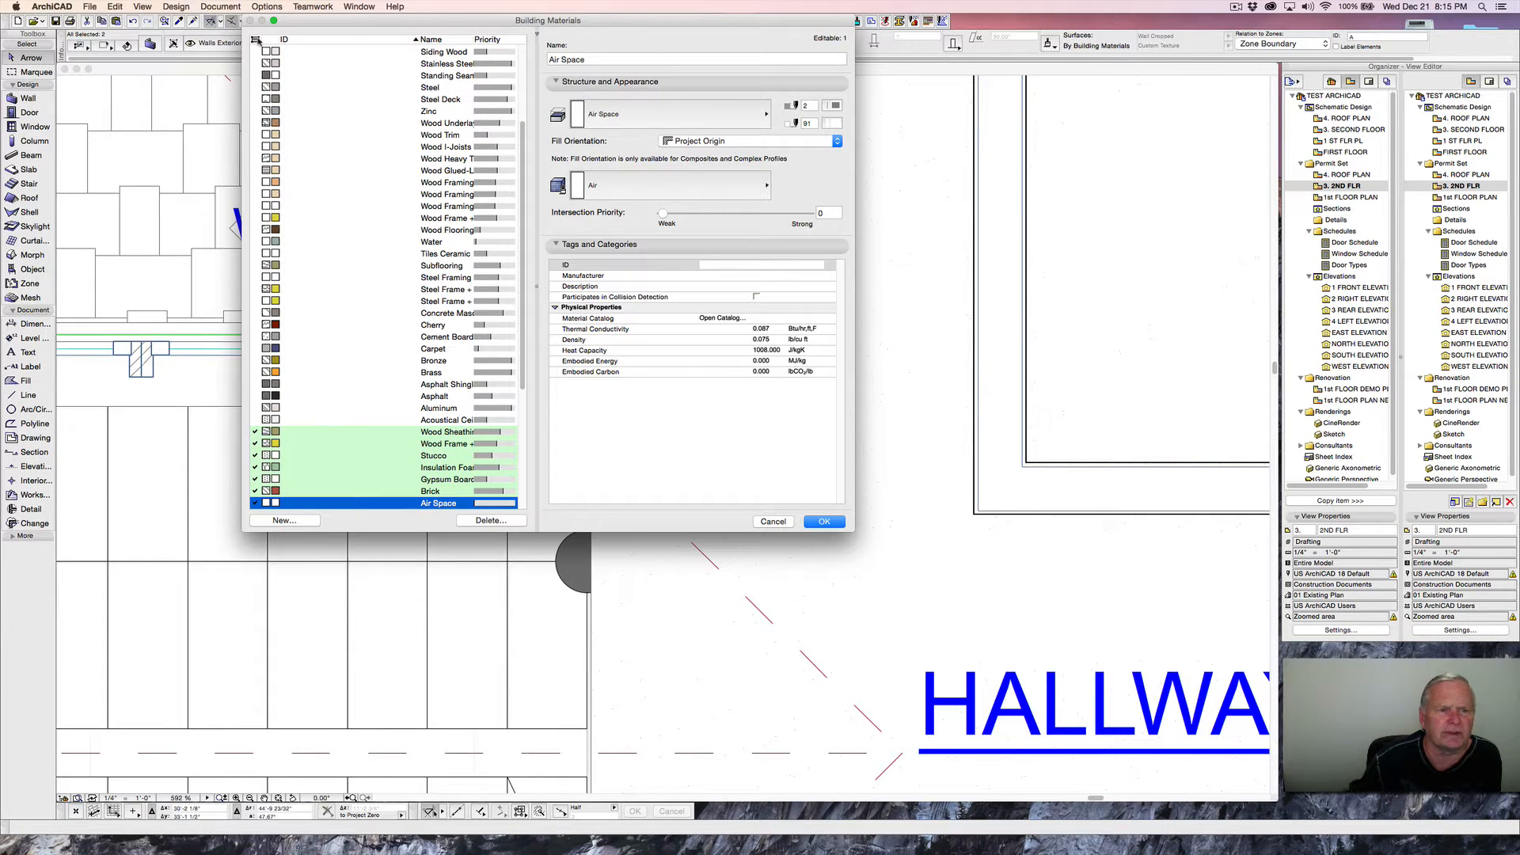
left_click(255, 40)
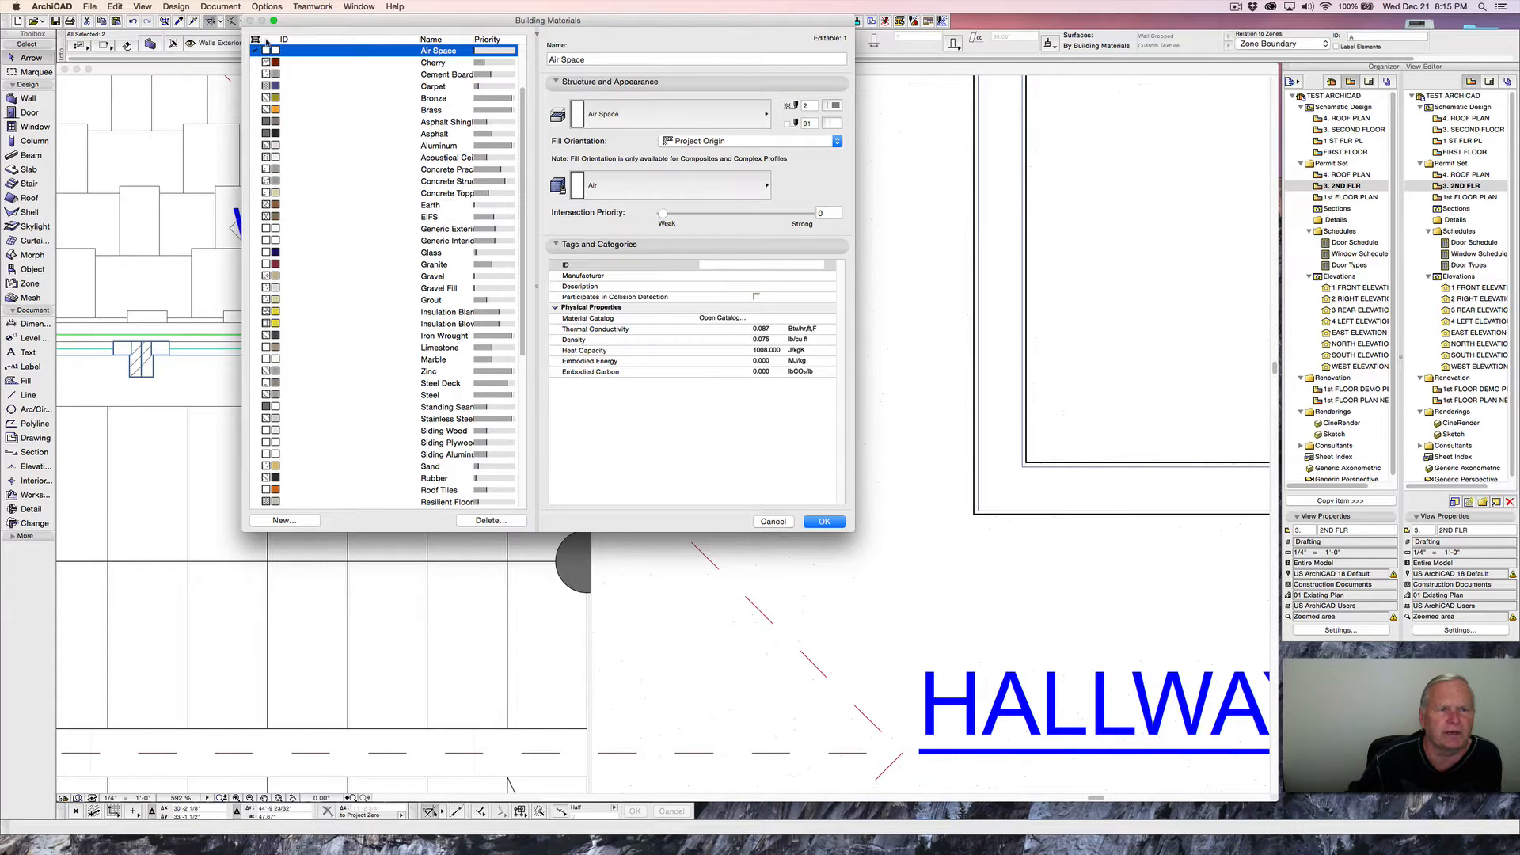
left_click(270, 40)
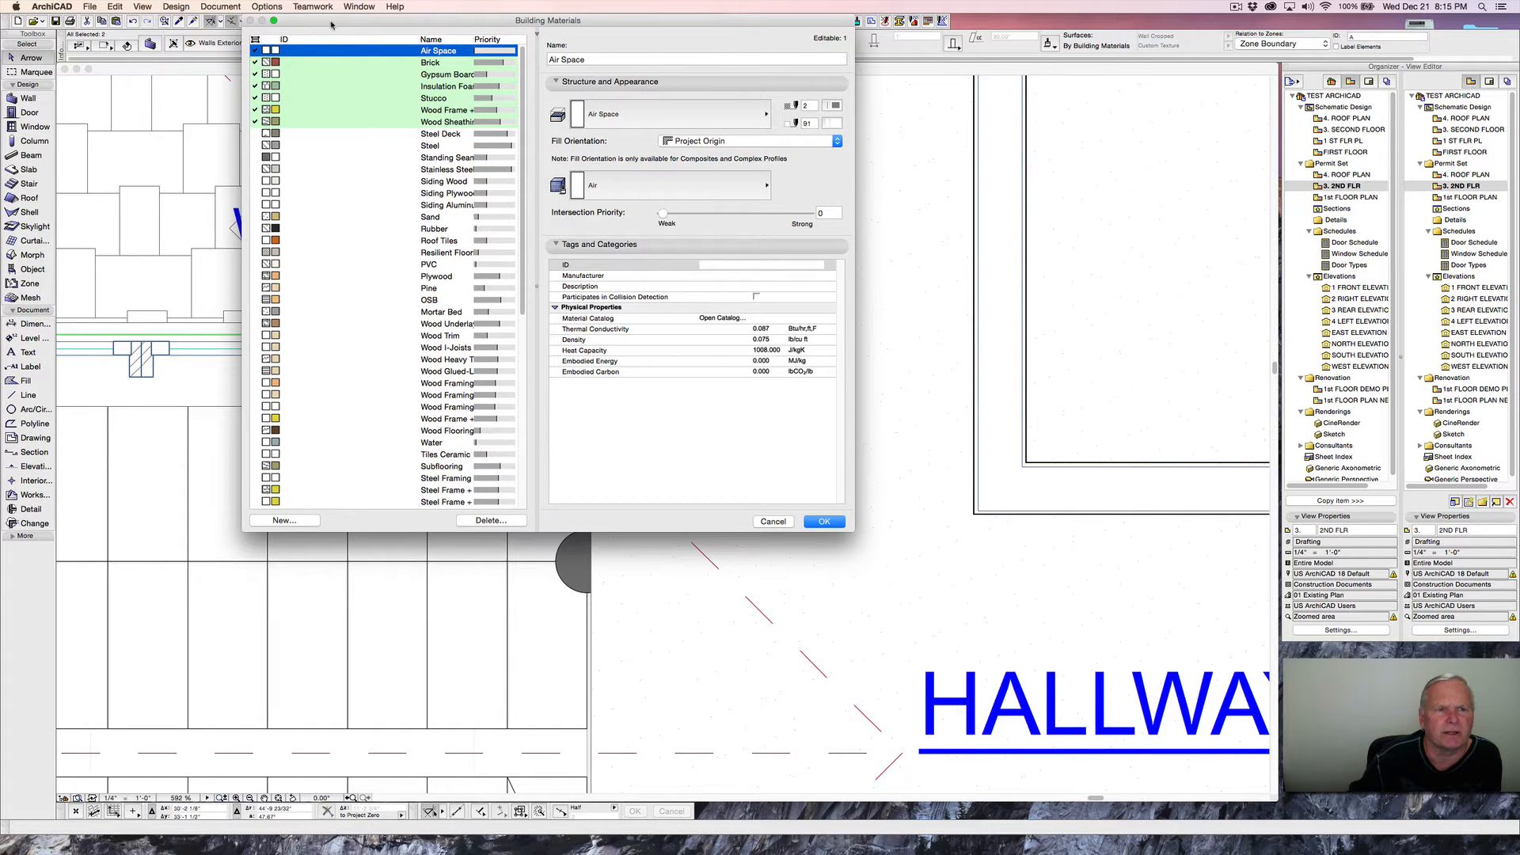
left_click_drag(332, 25, 733, 110)
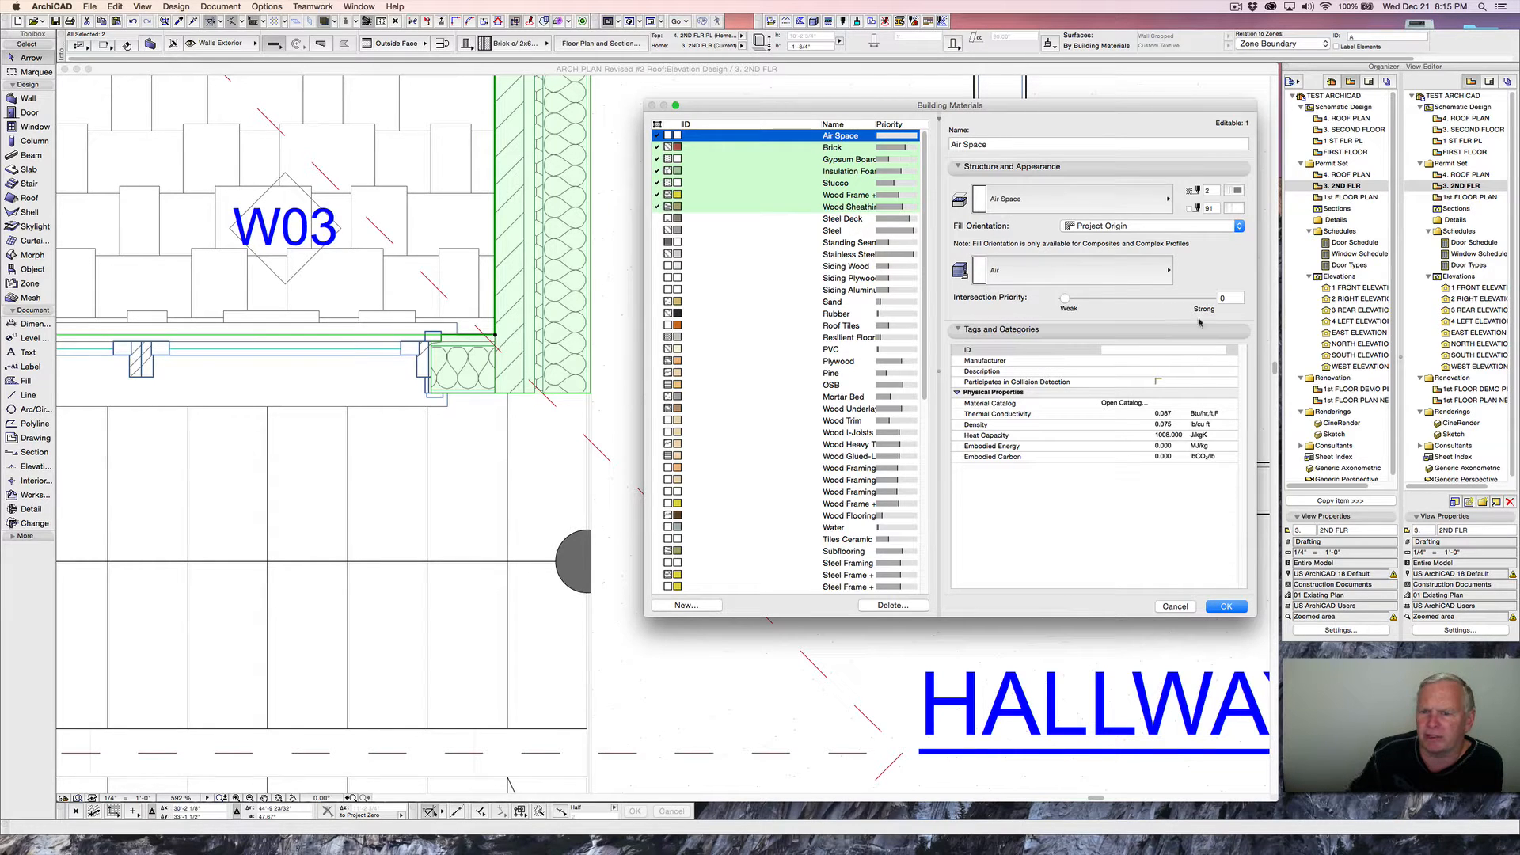
- Compare the Brick material's priority, then set Wood Sheathing's intersection priority to 710 and apply the change
left_click(884, 148)
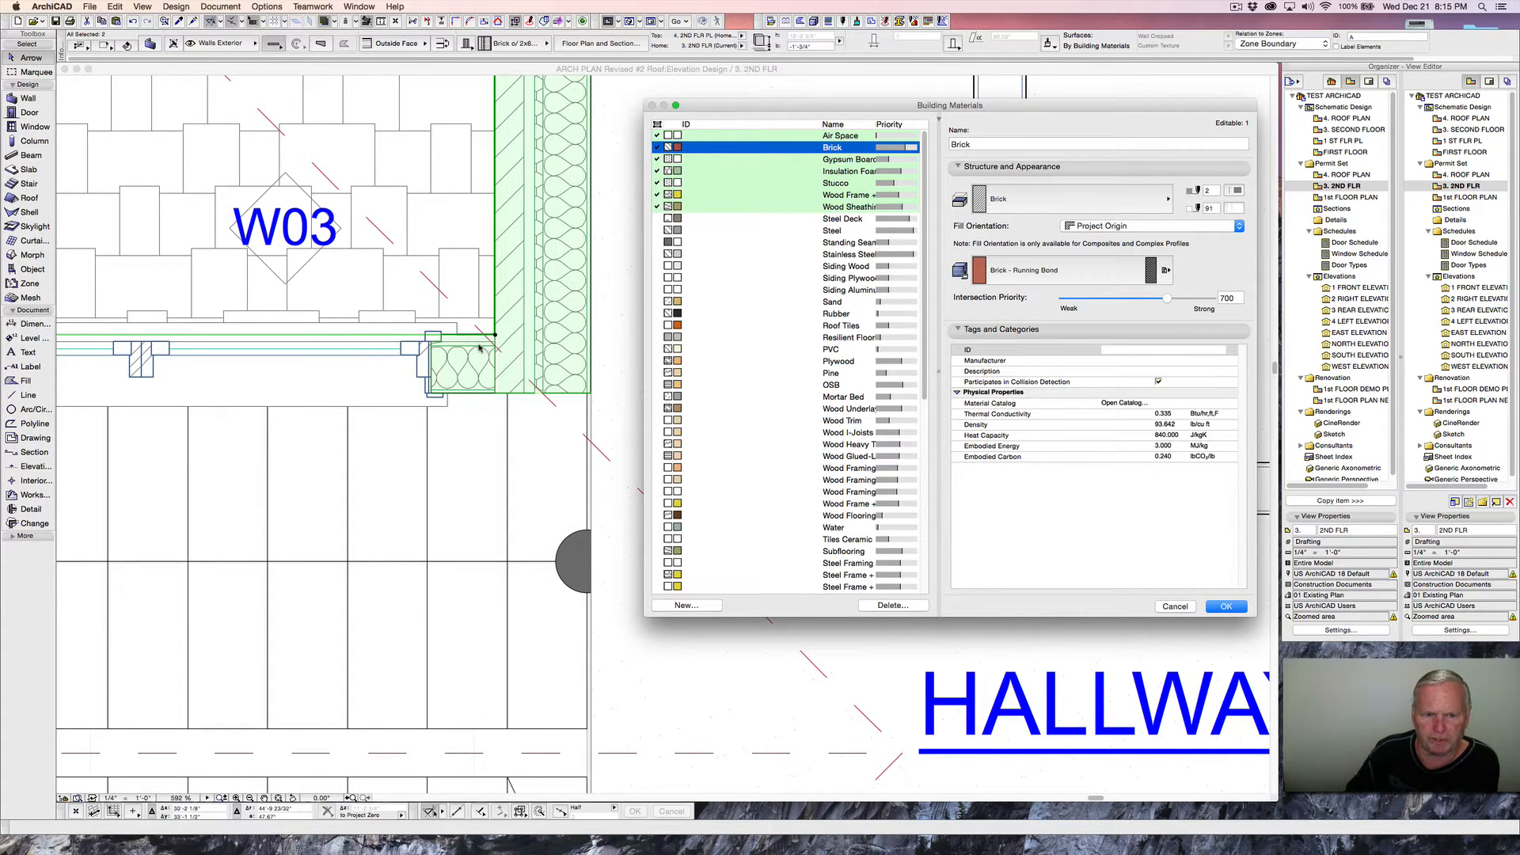
left_click(842, 208)
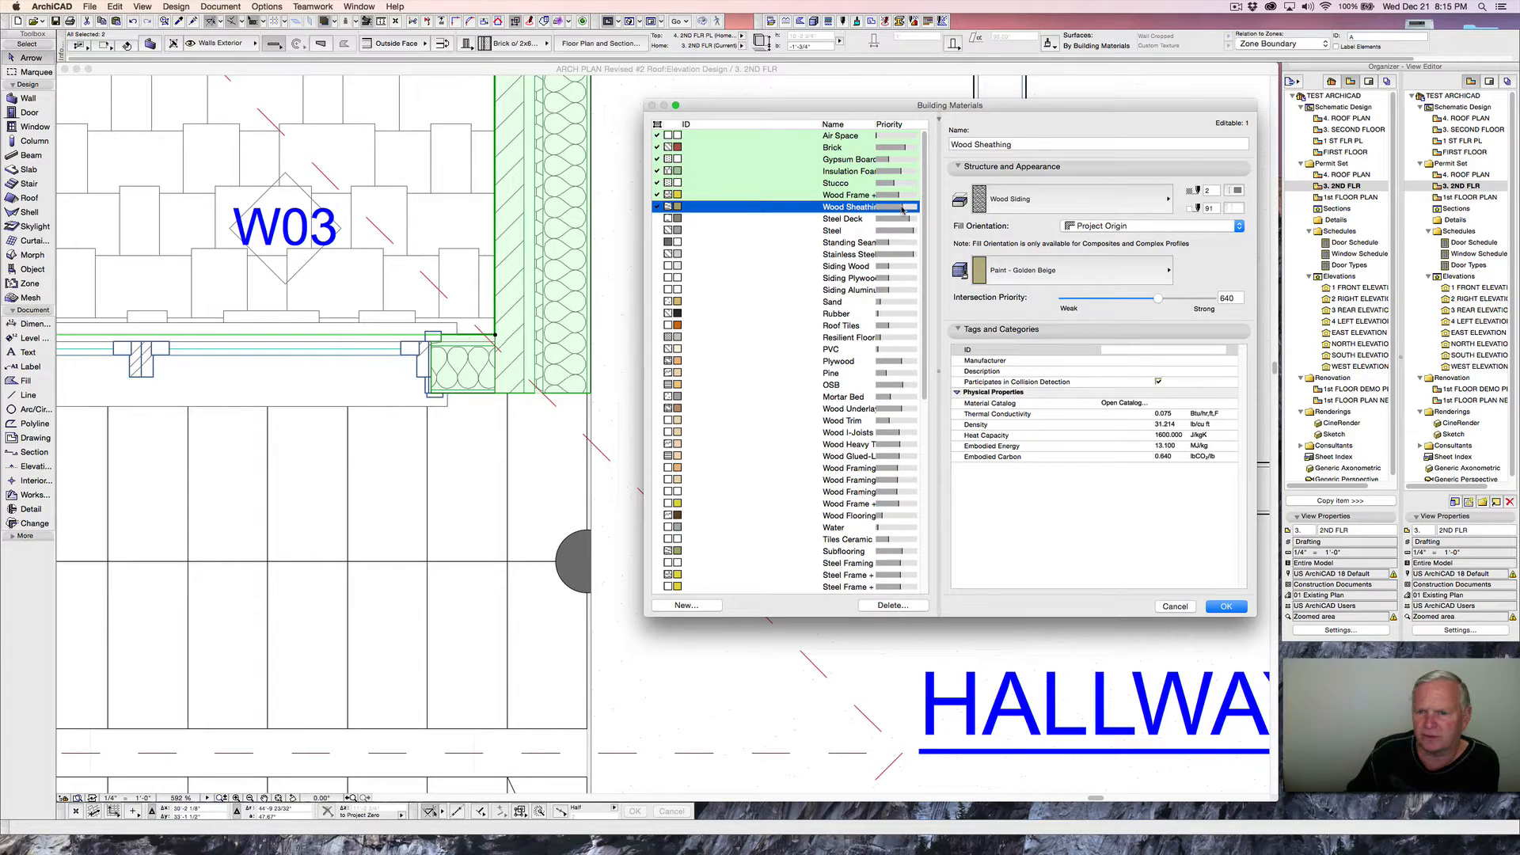
double_click(1229, 297)
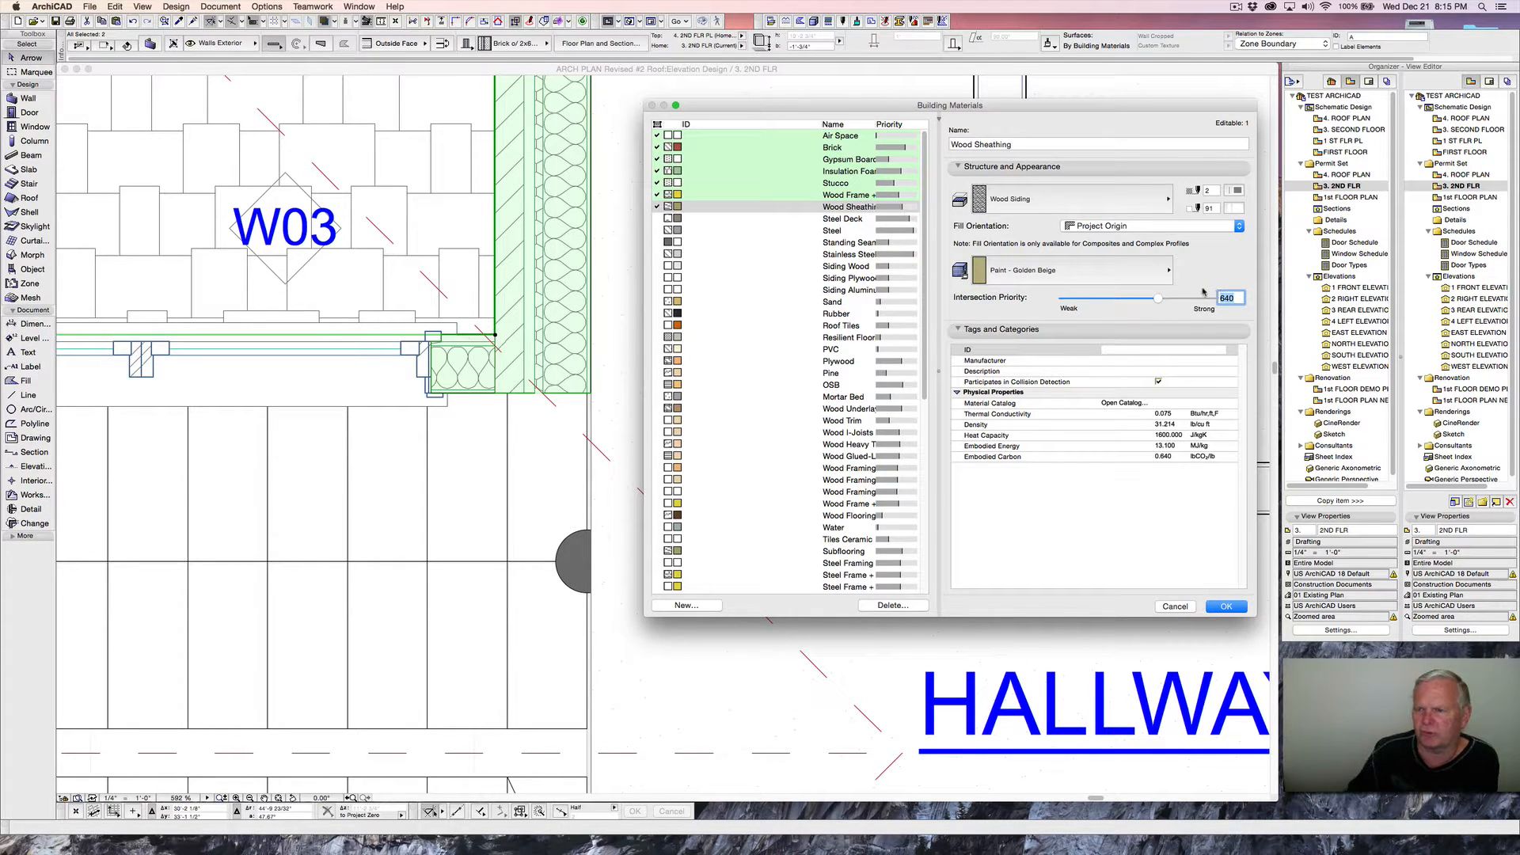
type("710")
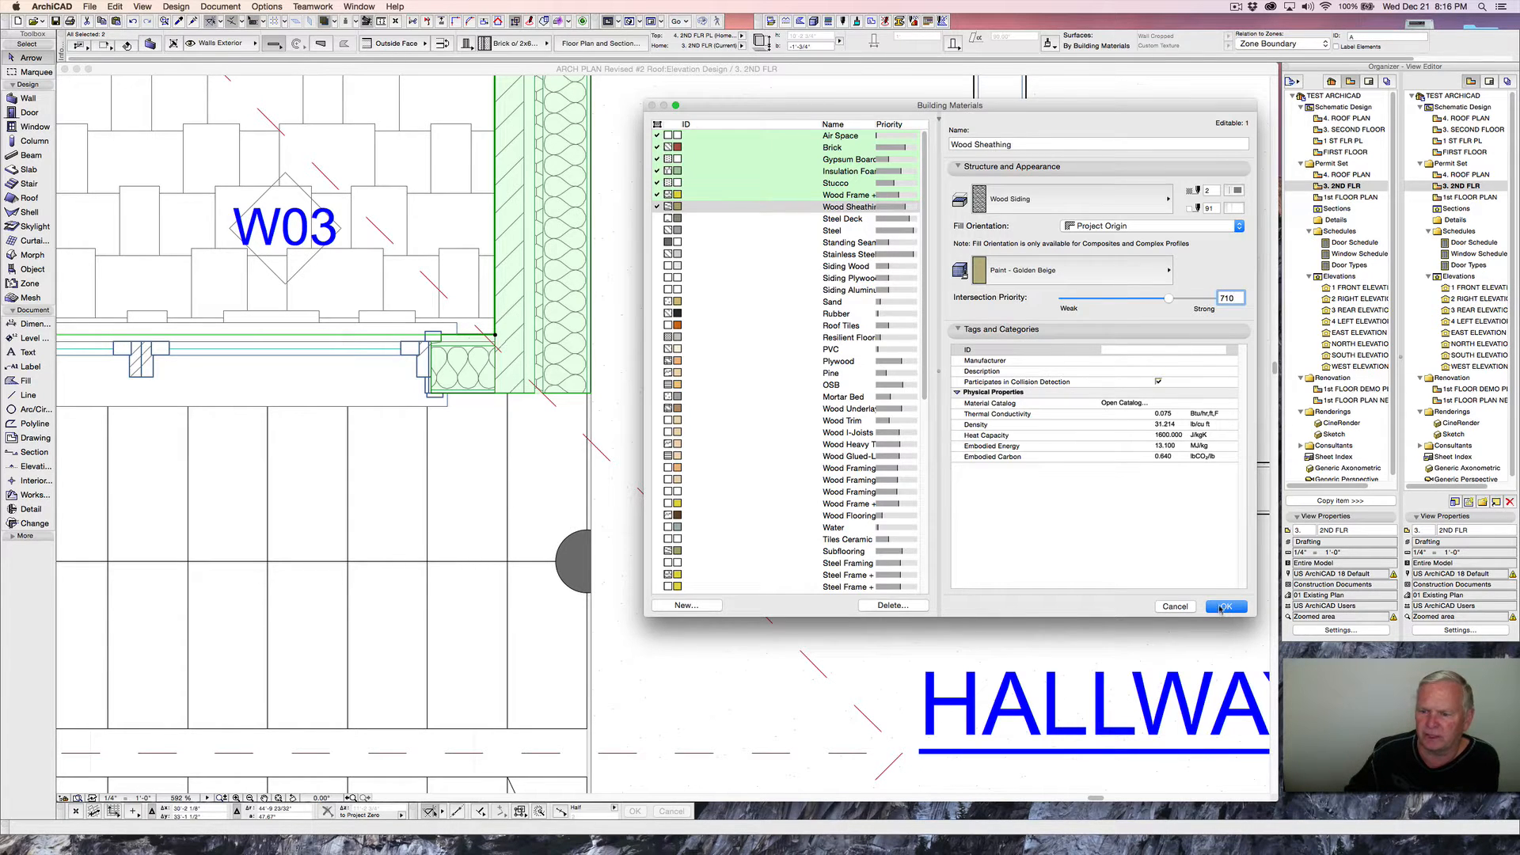
left_click(1218, 604)
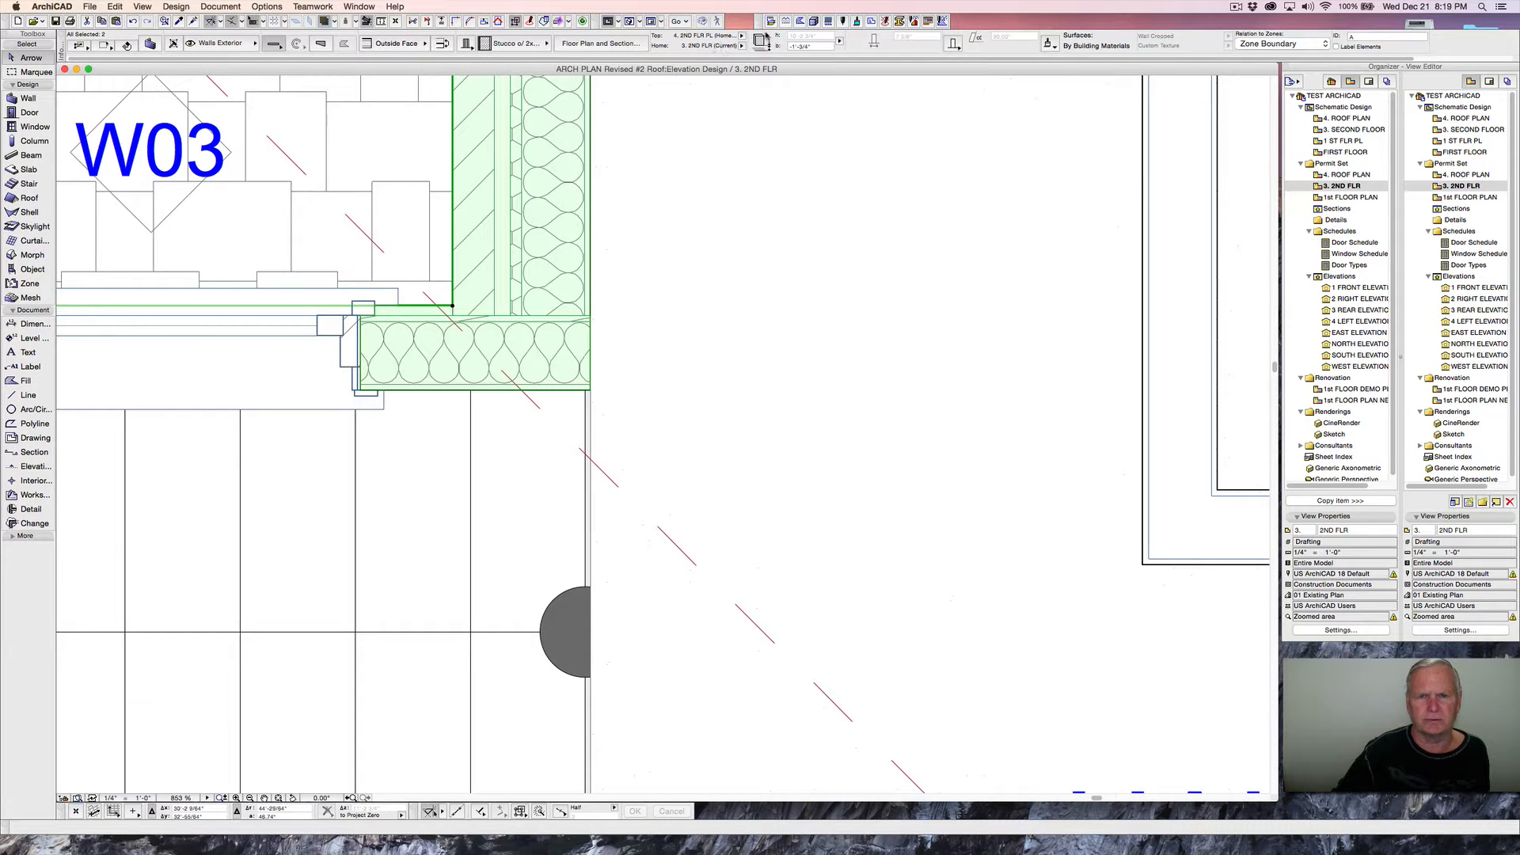
- Set the intersection priority of the Wood Frame + Insulation Graphic building material to 715, apply it, and deselect the walls
left_click(813, 21)
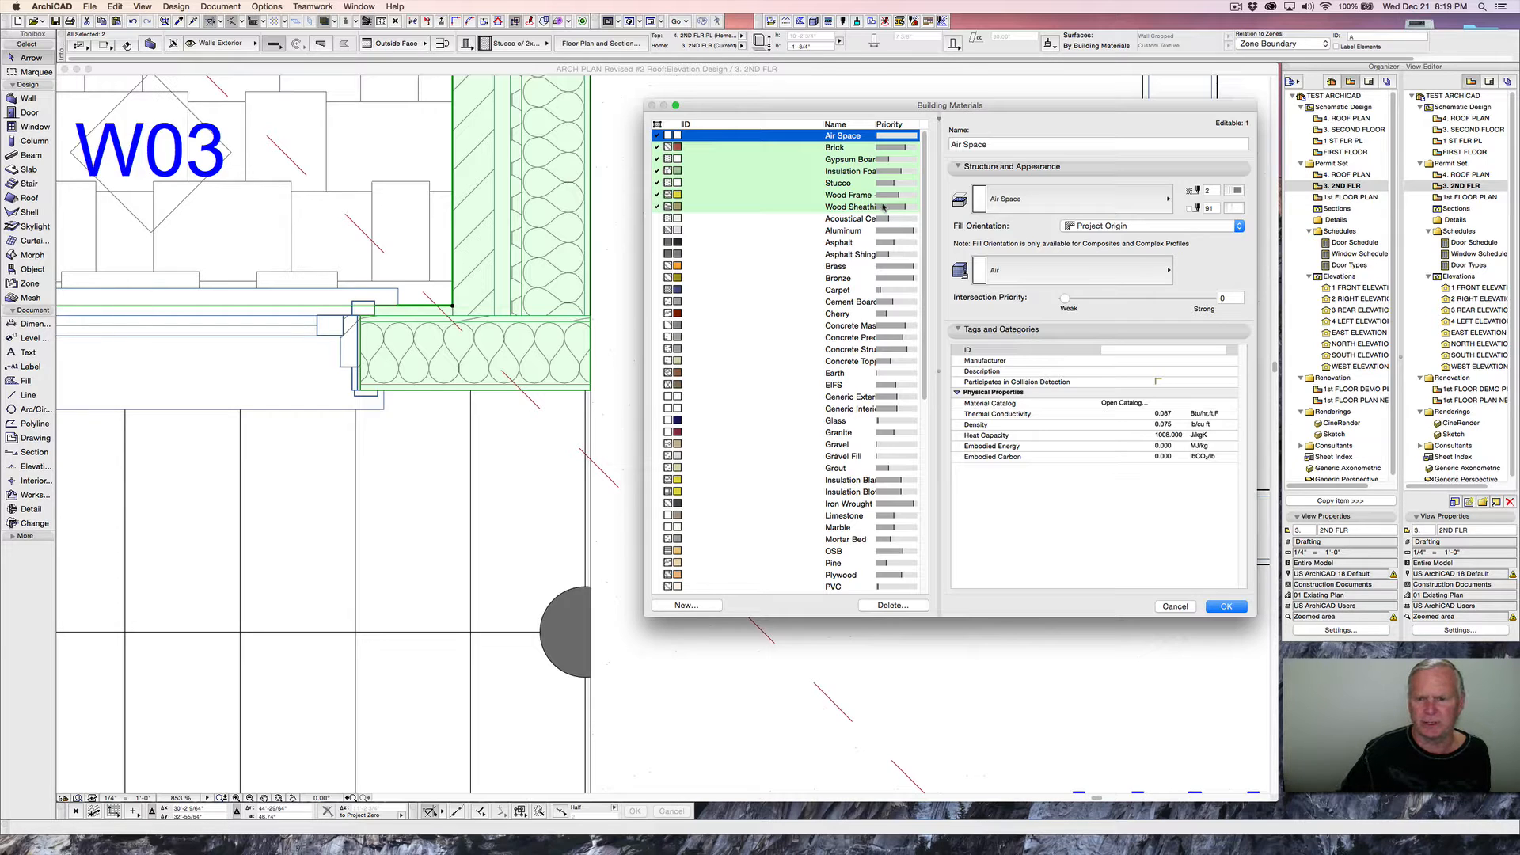
left_click(883, 207)
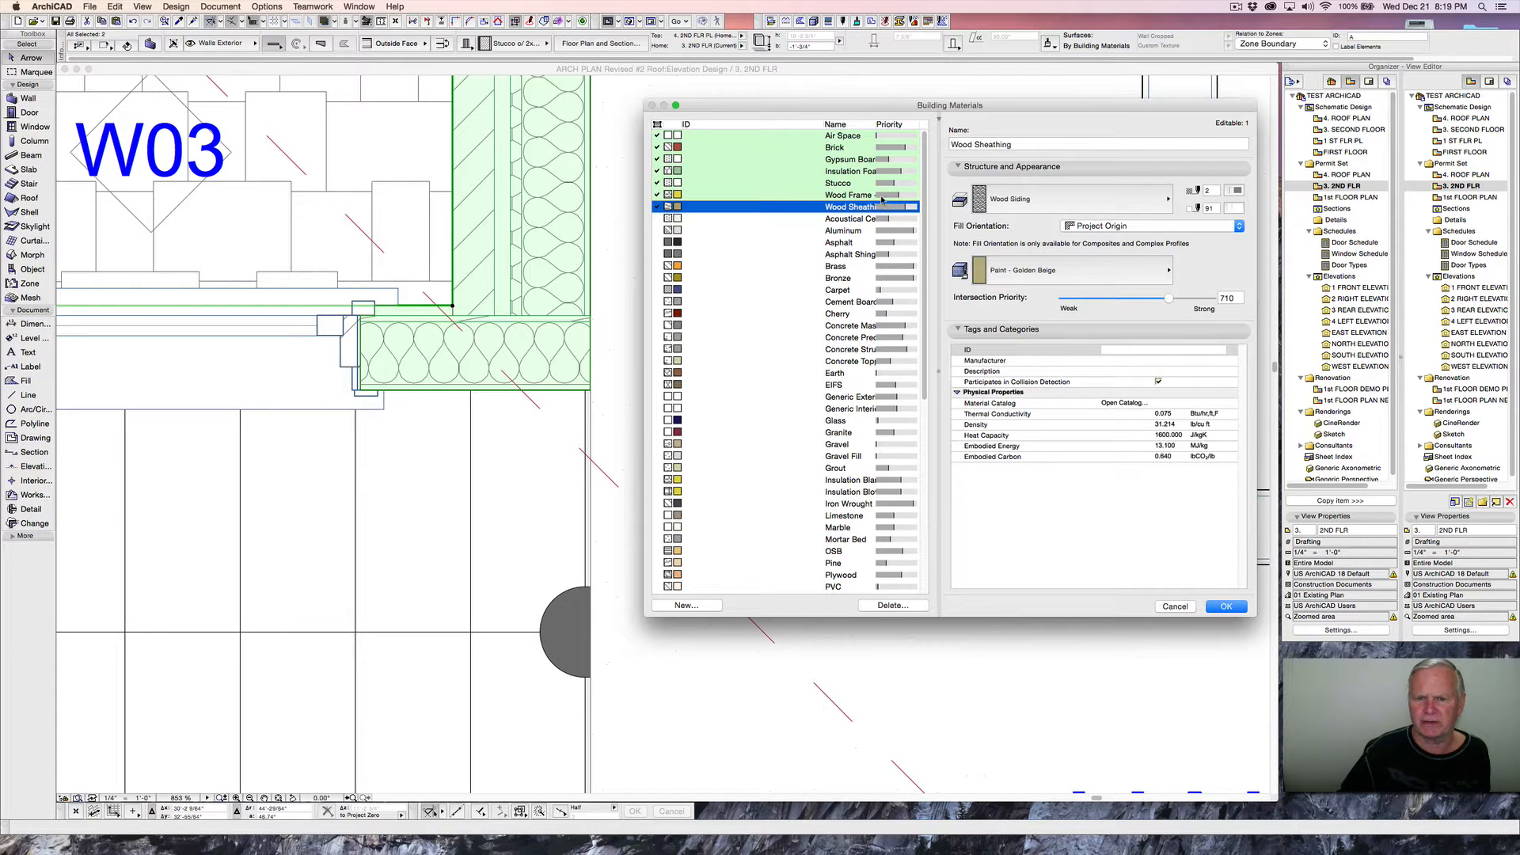
left_click(883, 196)
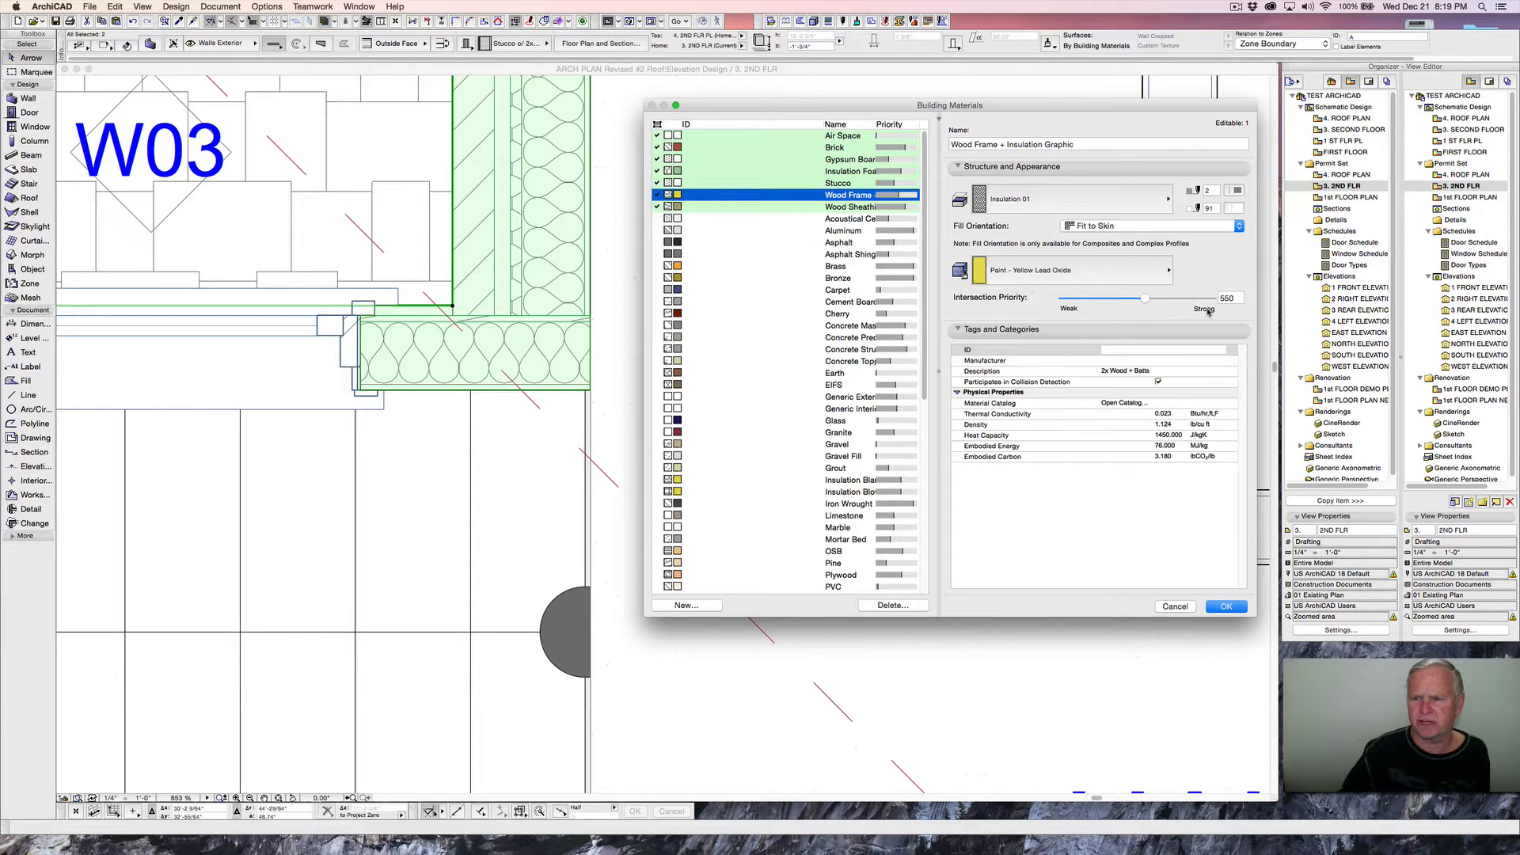
left_click(1235, 300)
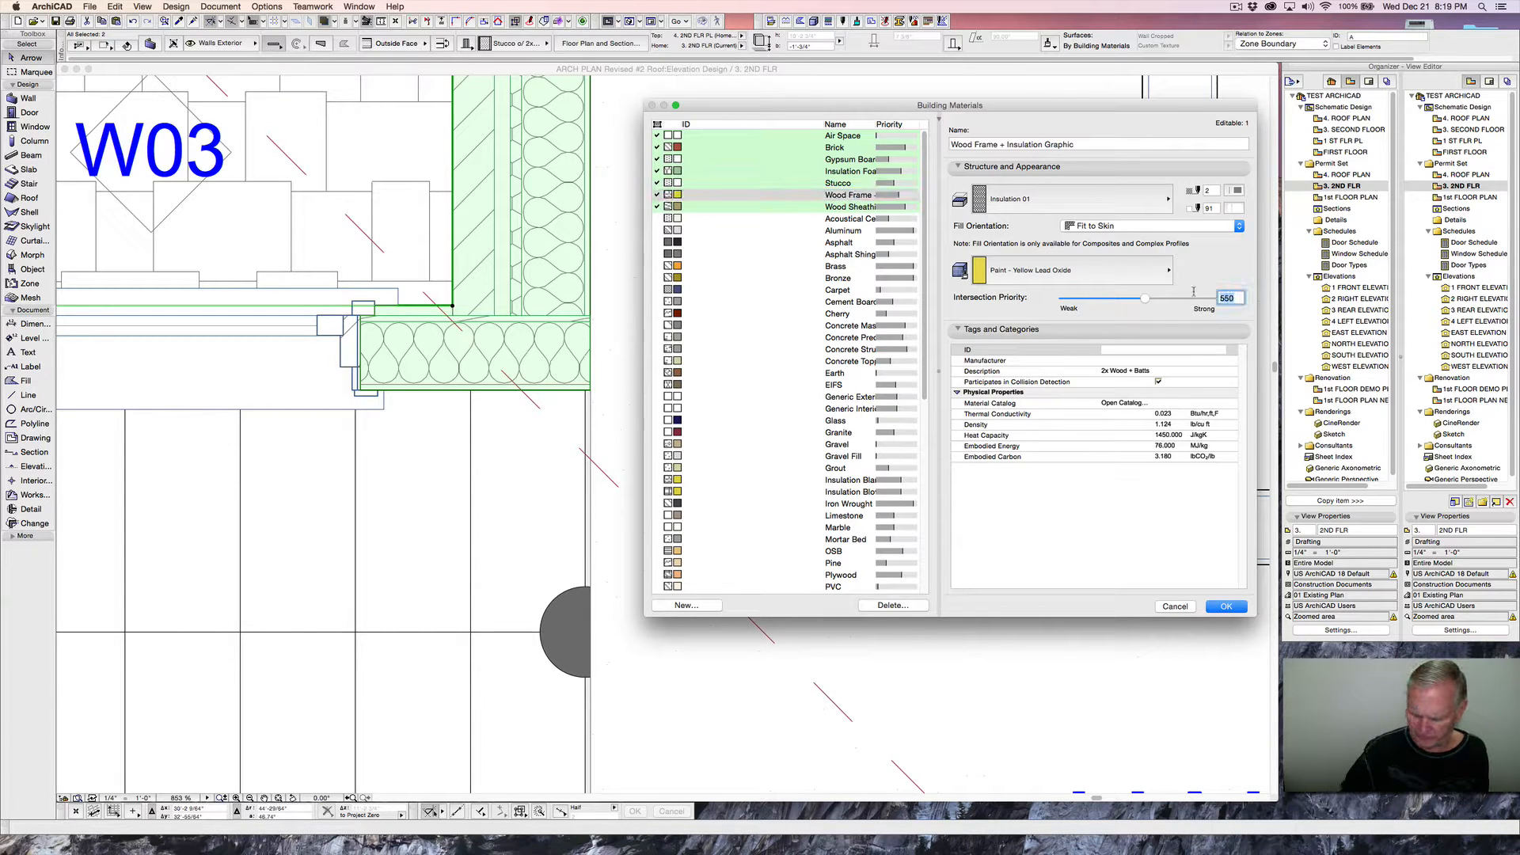
type("715")
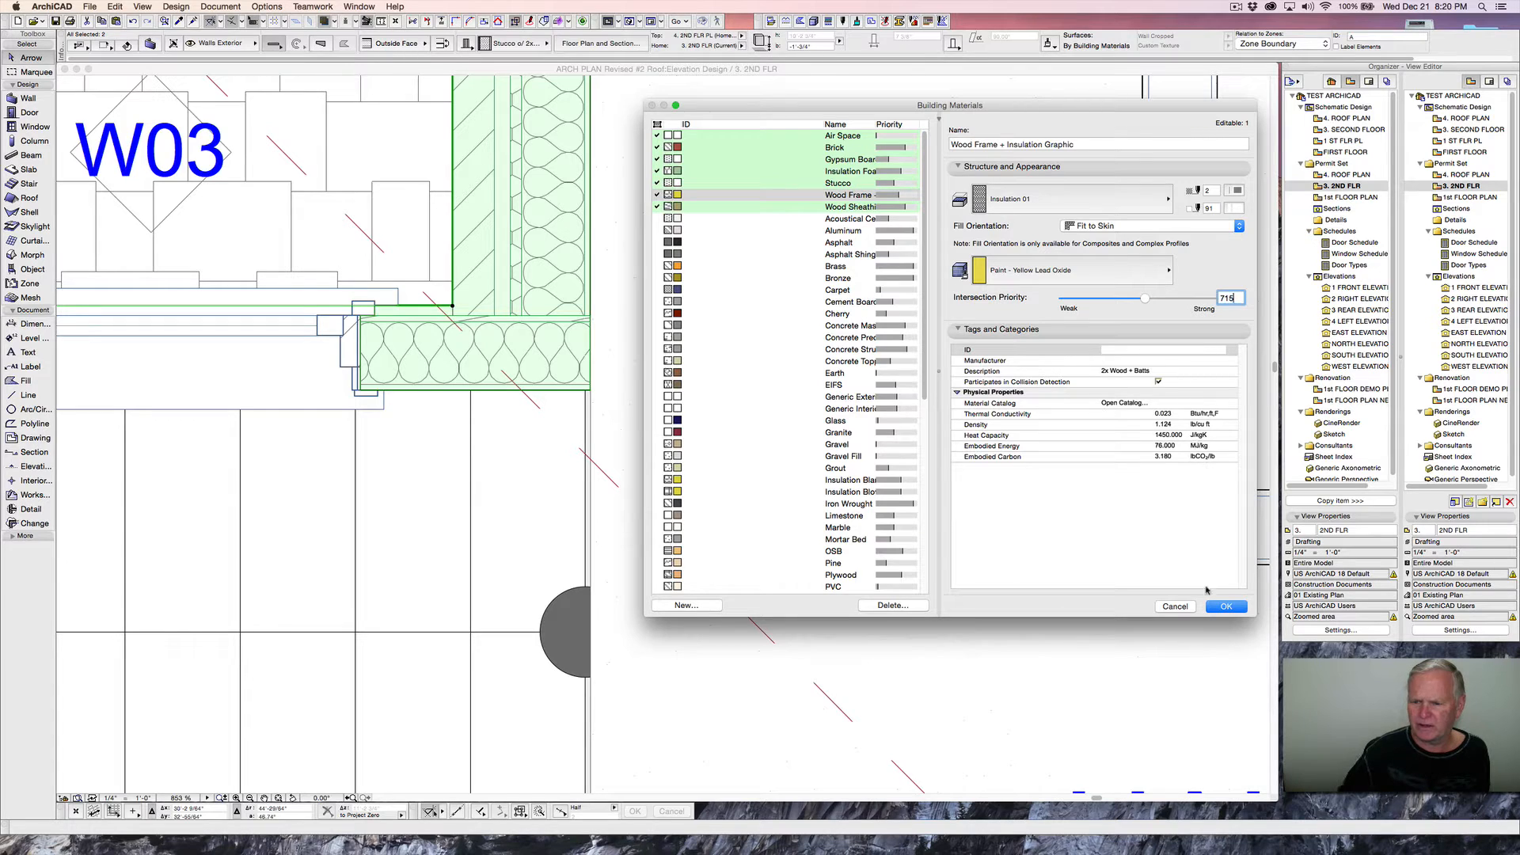
left_click(1224, 606)
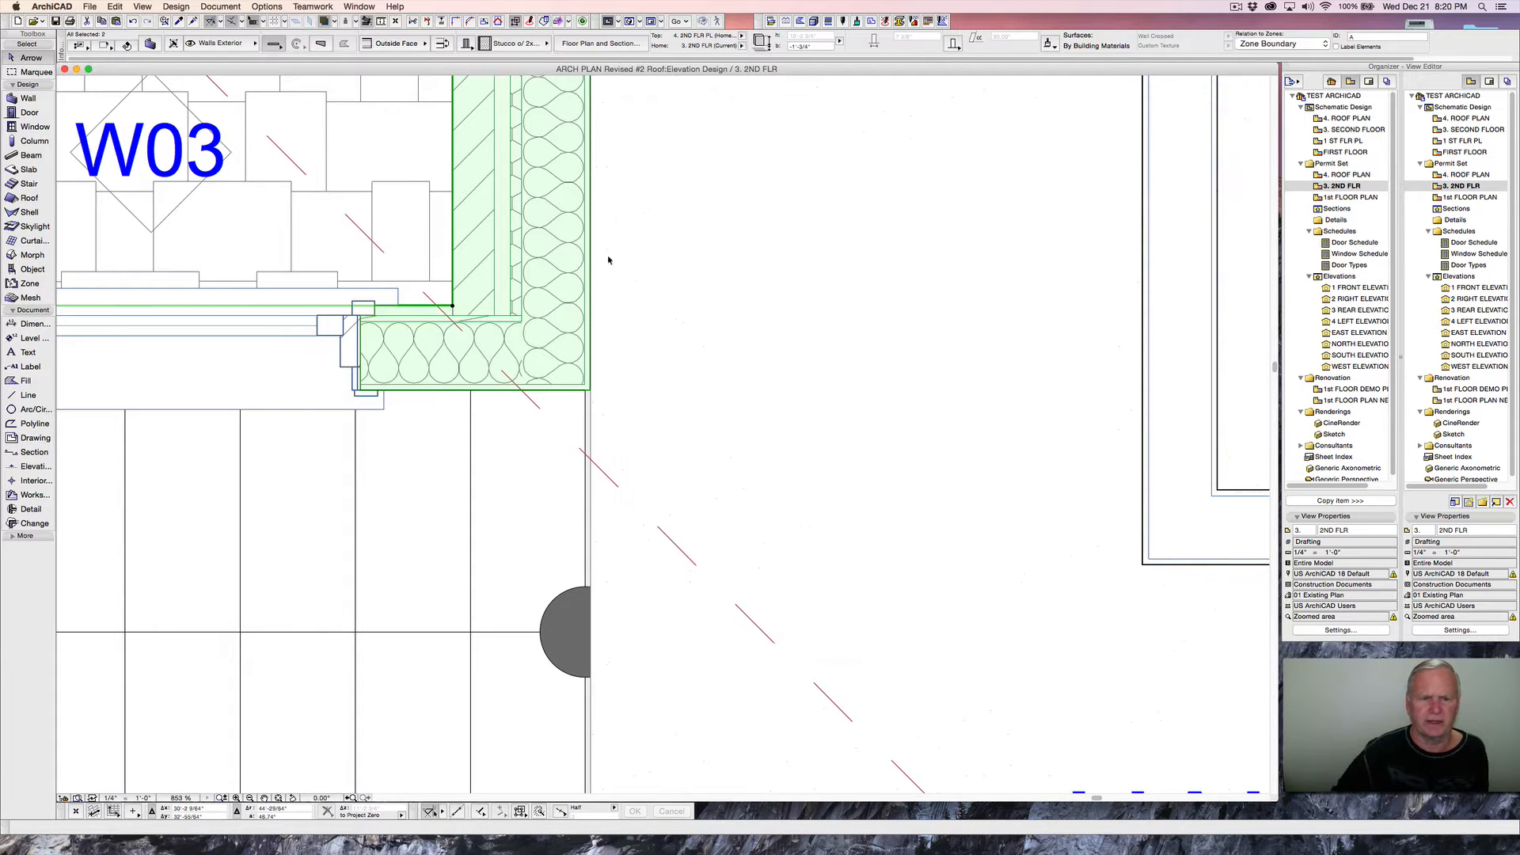
scroll(661, 283, "down", 5)
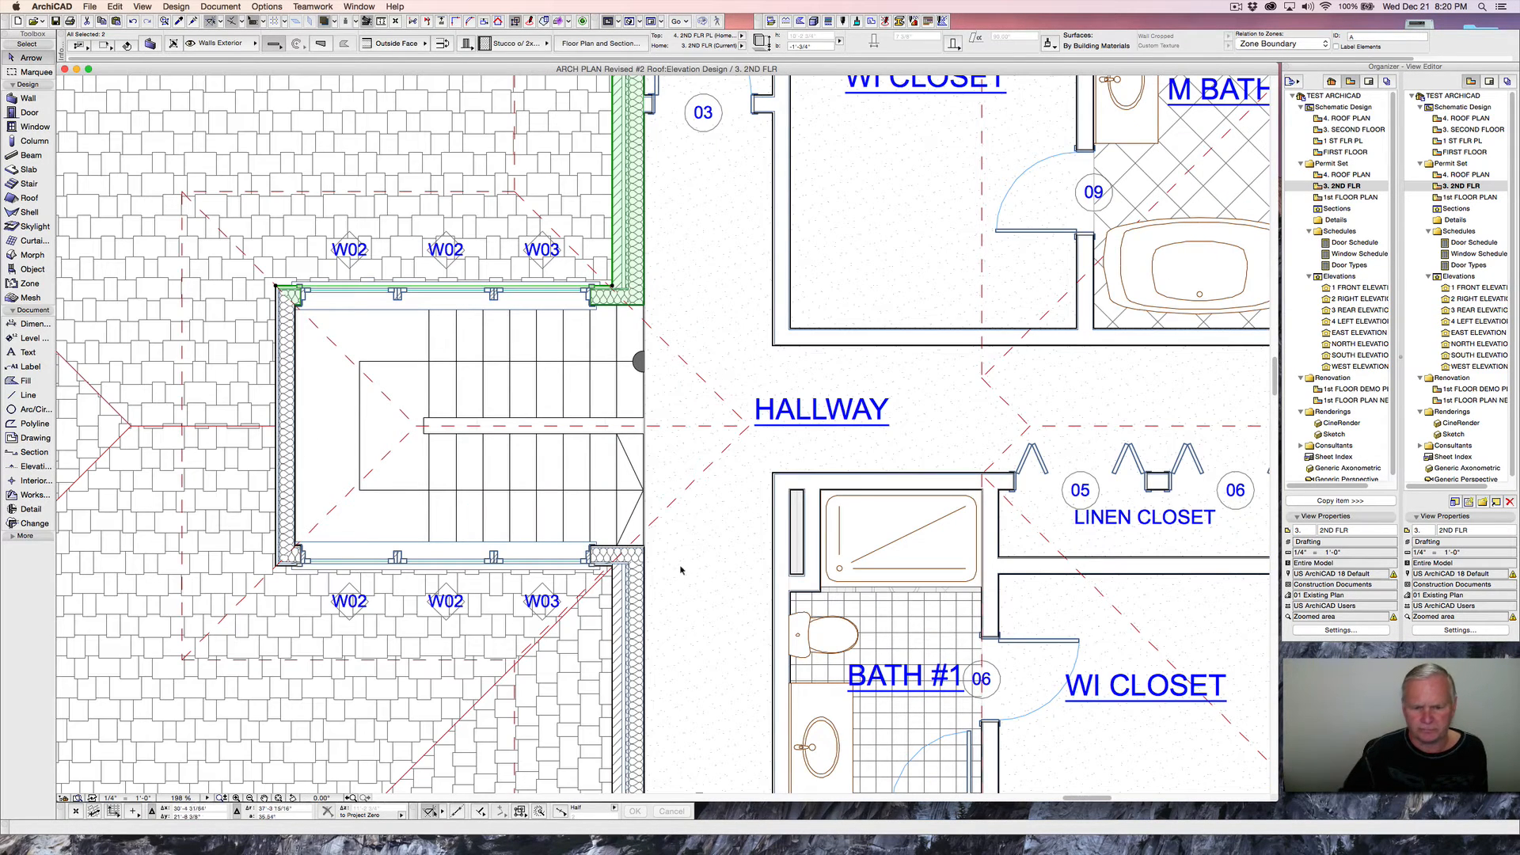
scroll(669, 574, "down", 2)
scroll(669, 573, "right", 2)
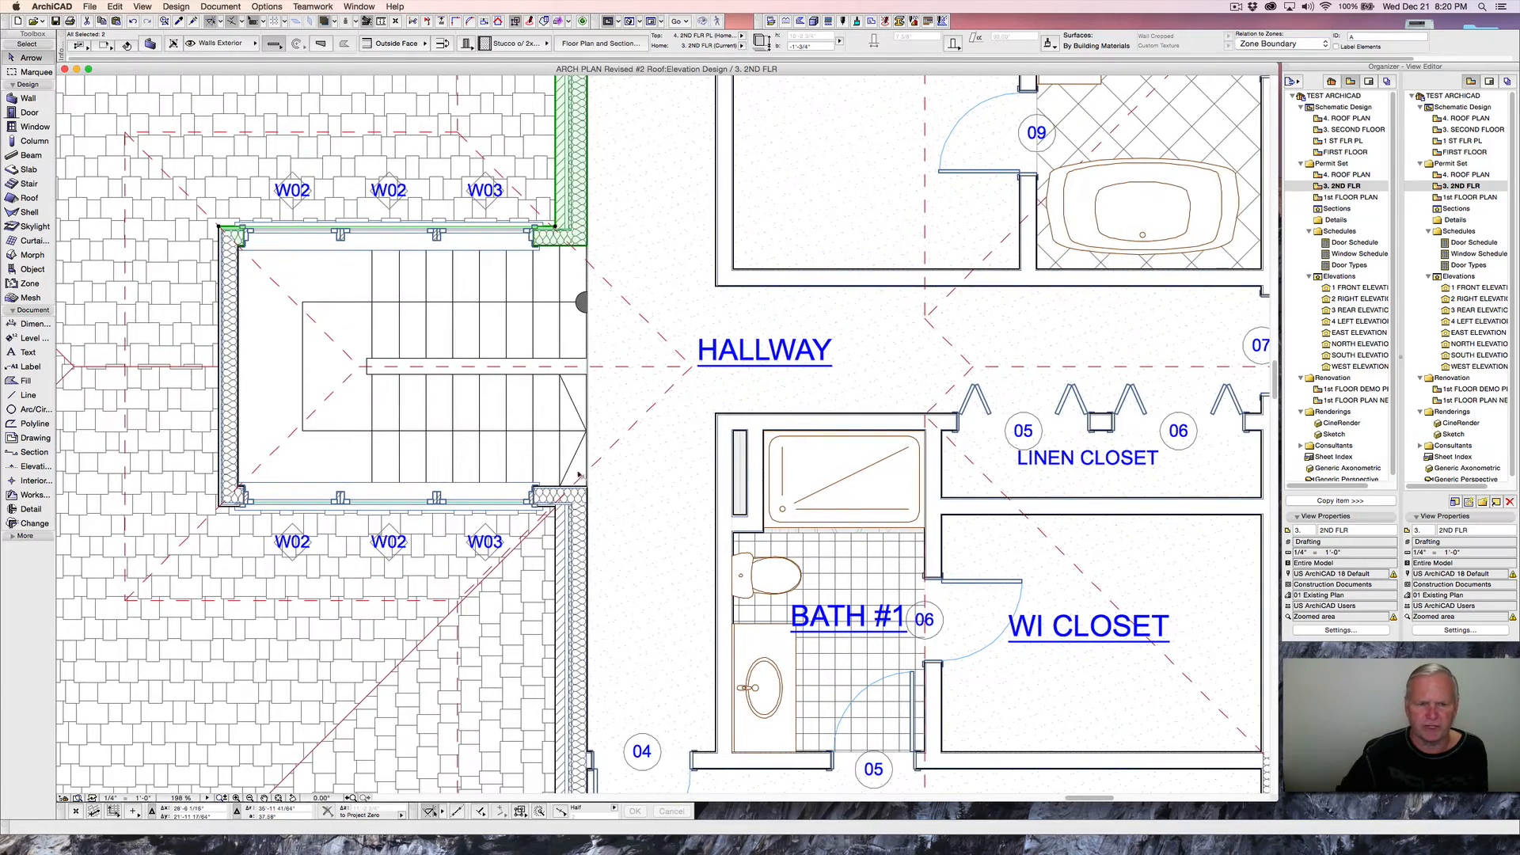
left_click(636, 280)
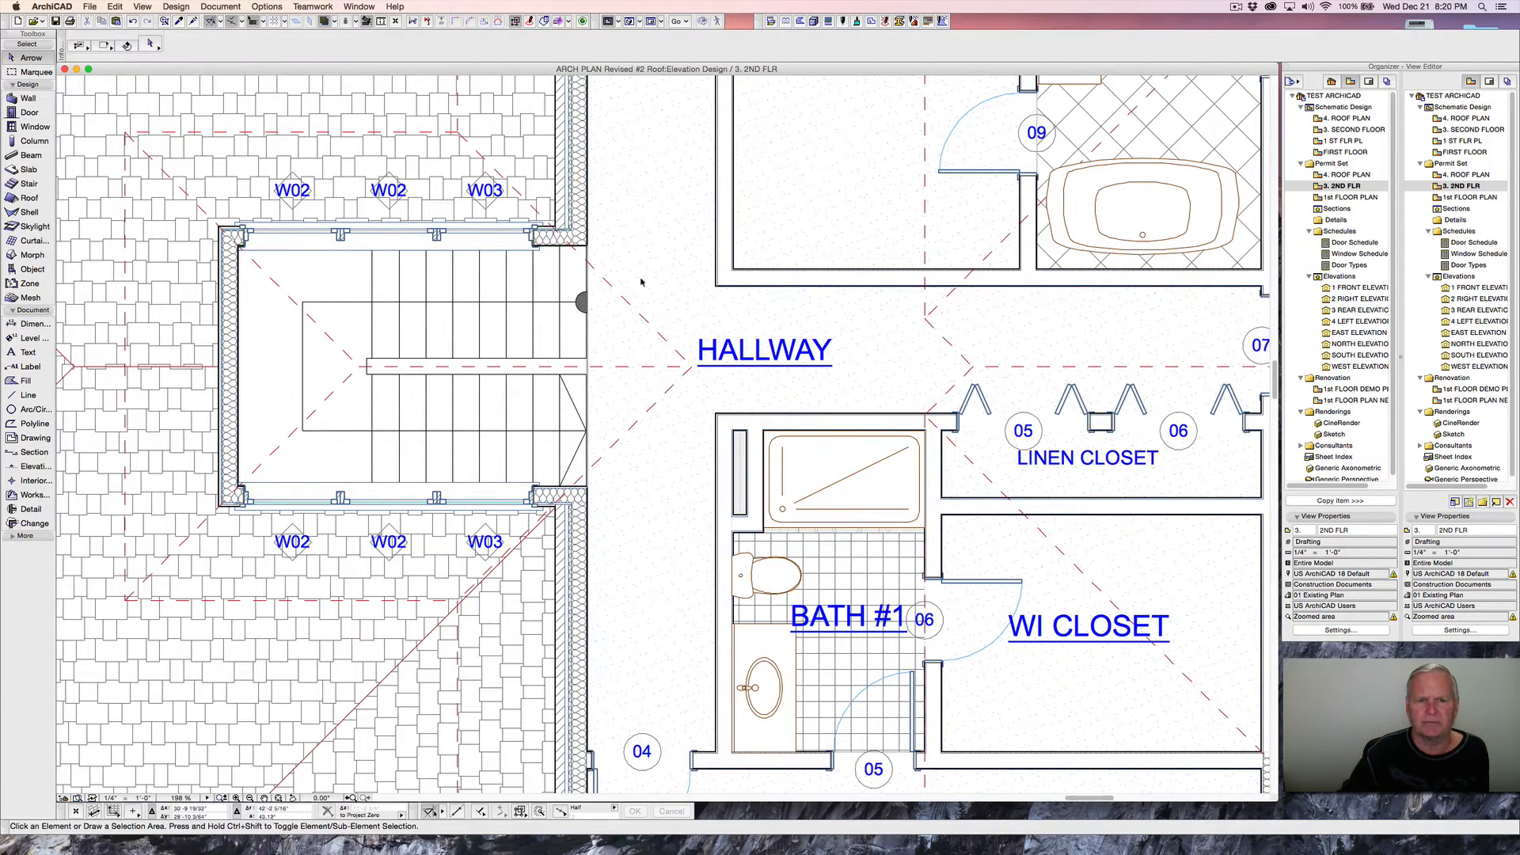
- Examine the junction between the interior wall at door 11 by the M BATH and the exterior wall corner, checking the interior wall's extent
scroll(710, 306, "down", 3)
scroll(710, 306, "down", 3)
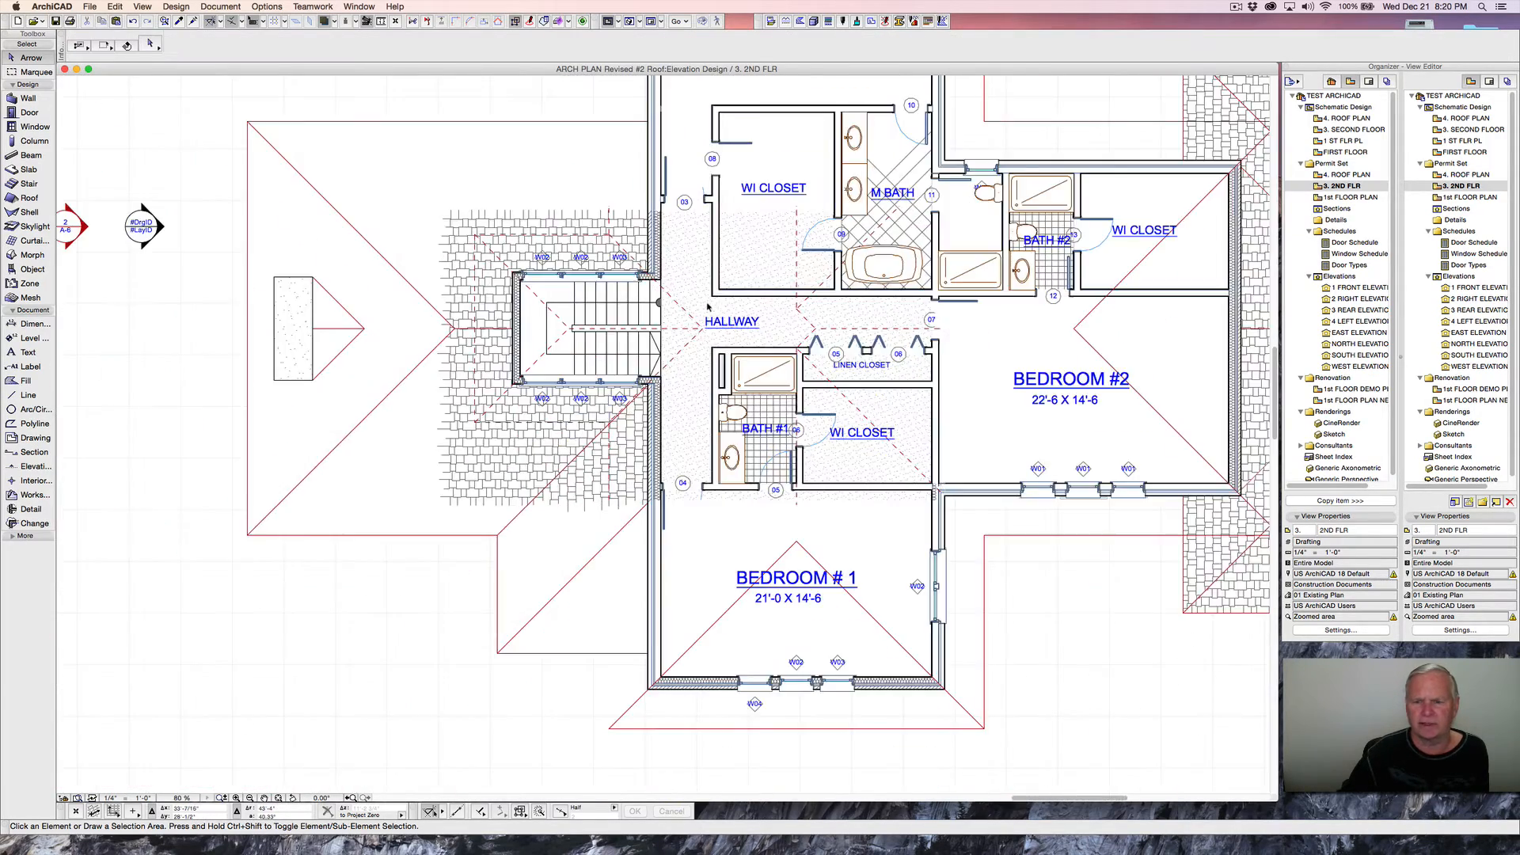
middle_click_drag(963, 209, 731, 259)
scroll(701, 227, "up", 3)
scroll(701, 226, "up", 10)
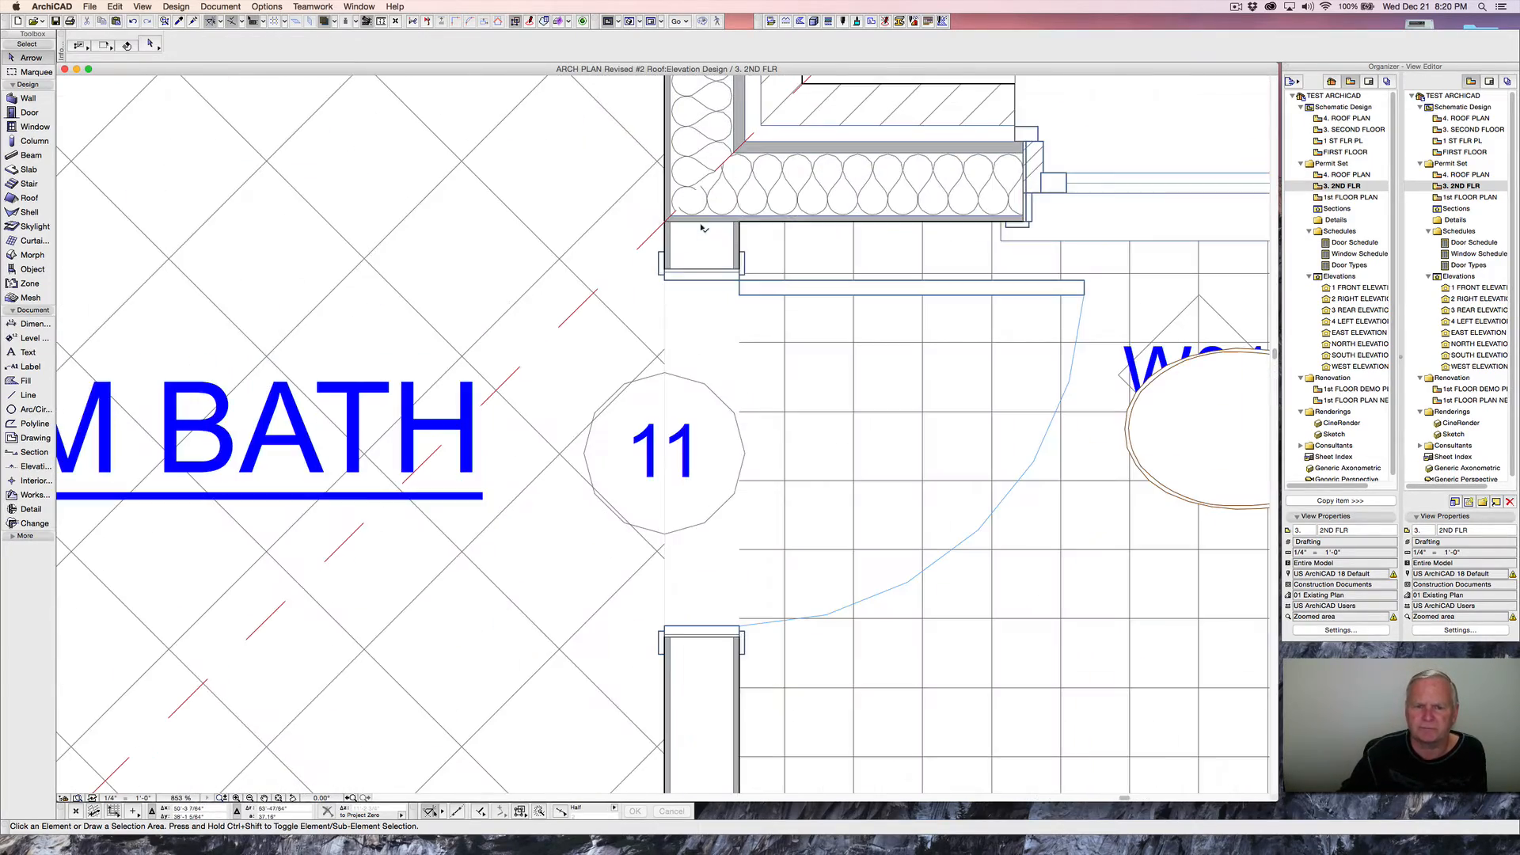
middle_click_drag(689, 237, 686, 315)
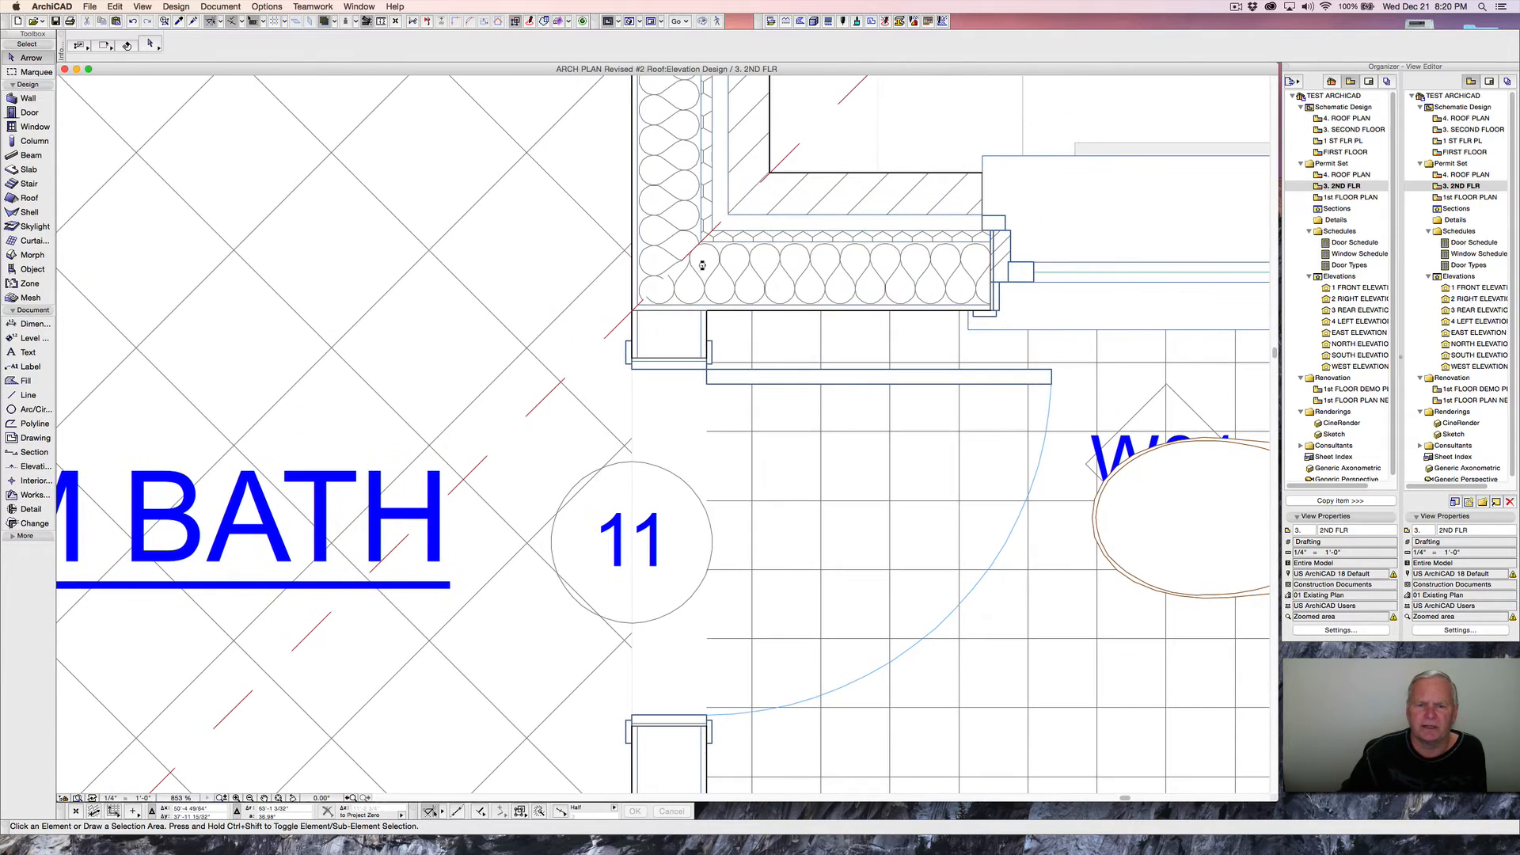
left_click(632, 324)
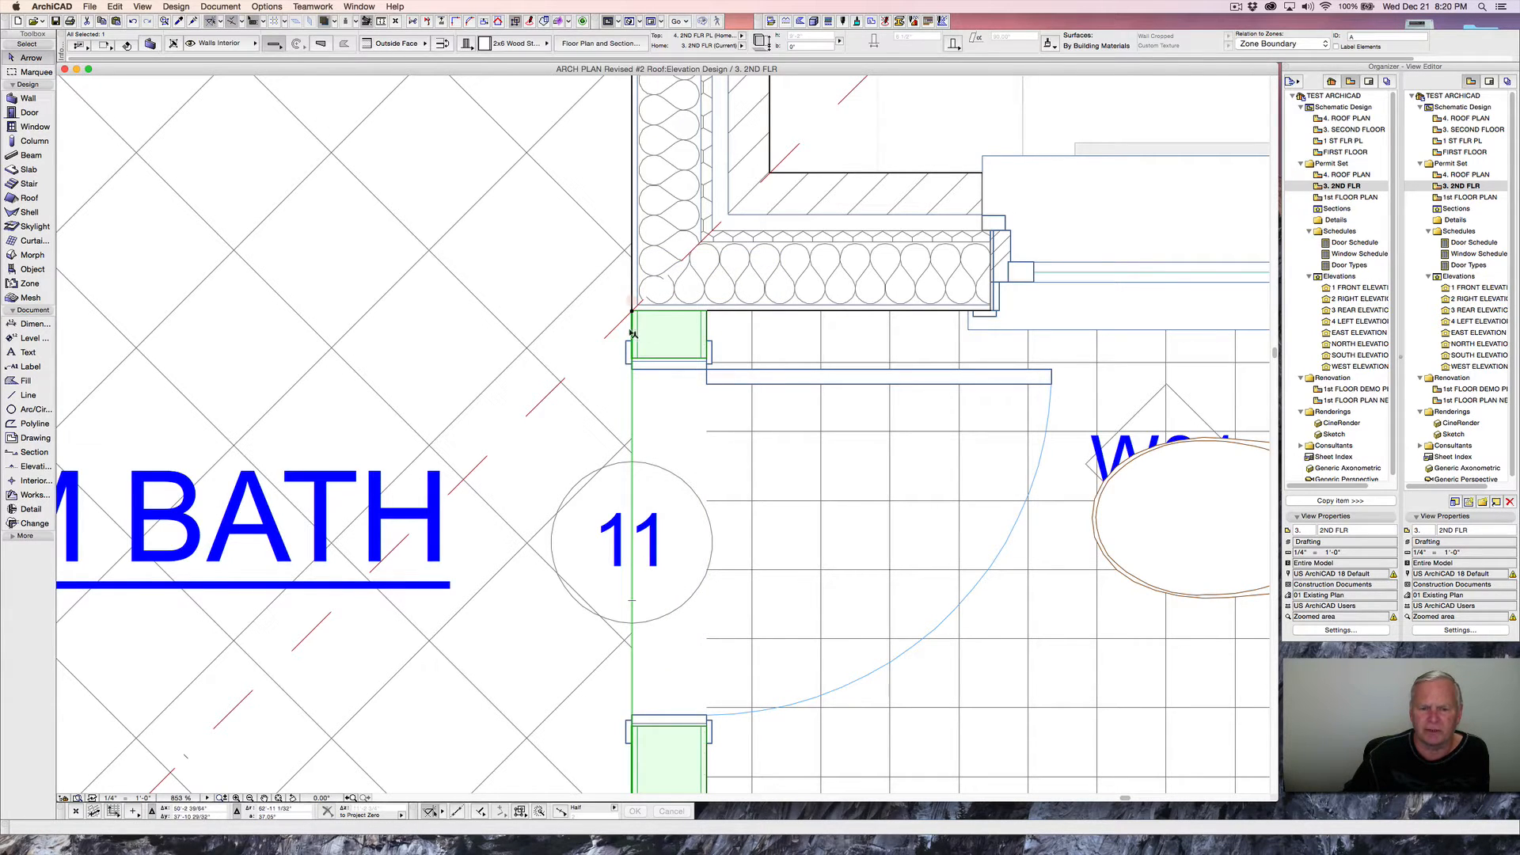
key("Escape")
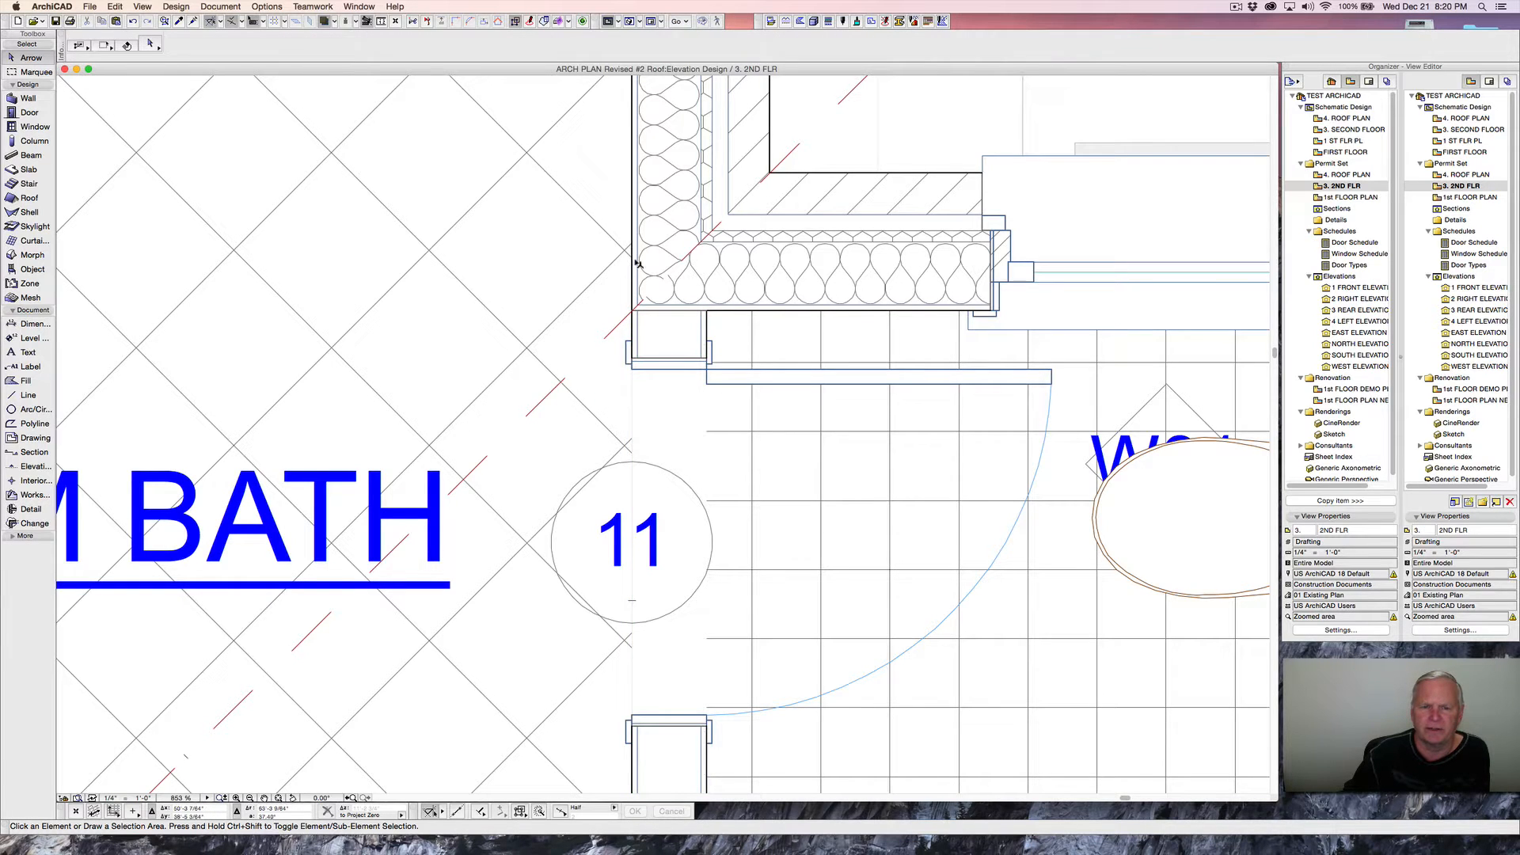
- Move the reference line of the exterior wall running up beside the M BATH from the door 11 corner to its Inside Face
left_click(632, 262)
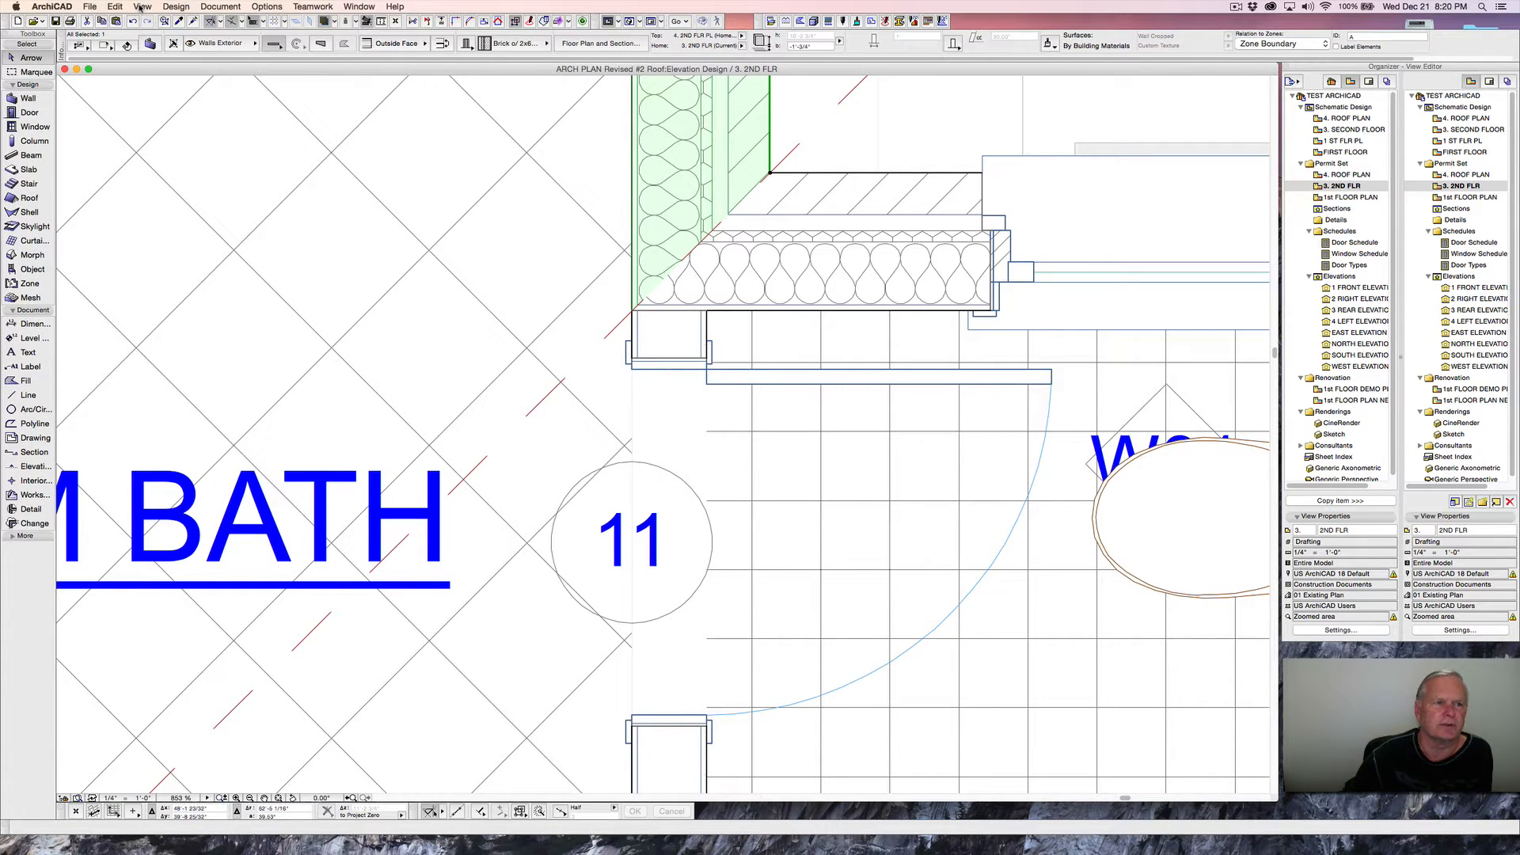
left_click(115, 7)
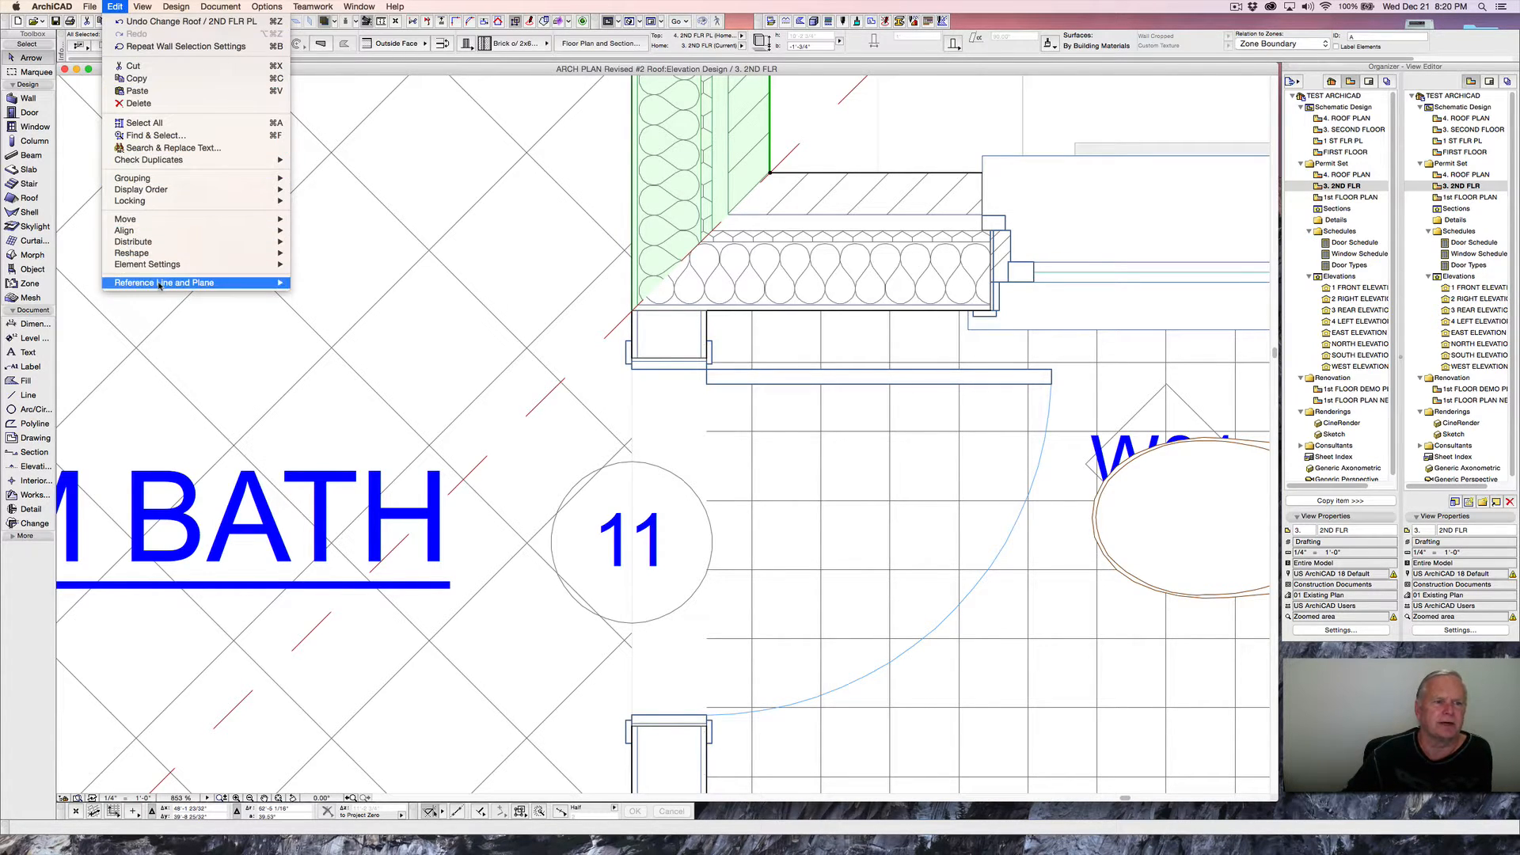
mouse_move(159, 285)
left_click(352, 287)
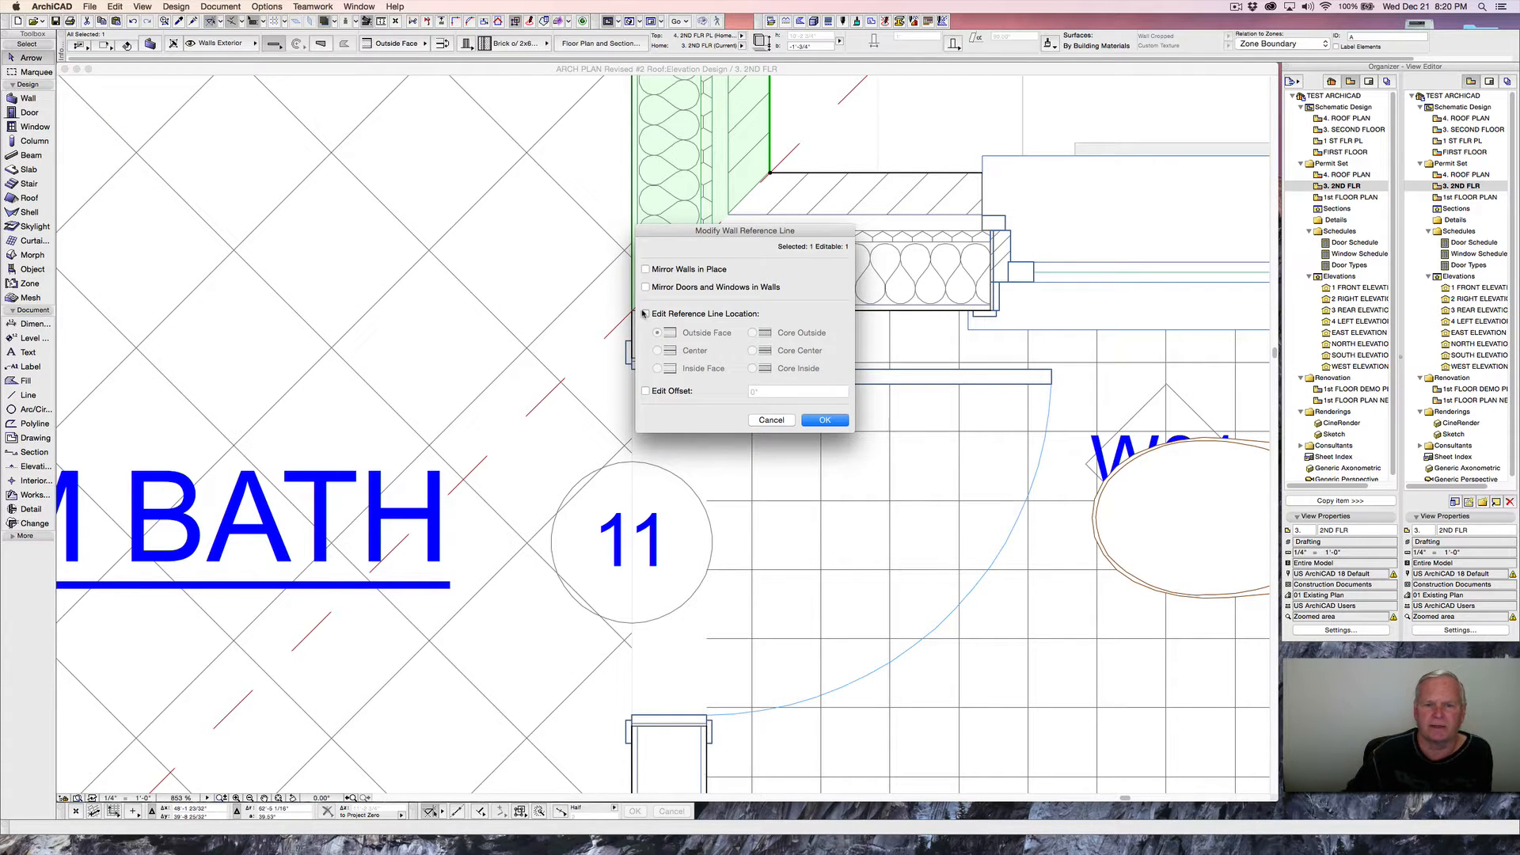
left_click(645, 313)
left_click(658, 369)
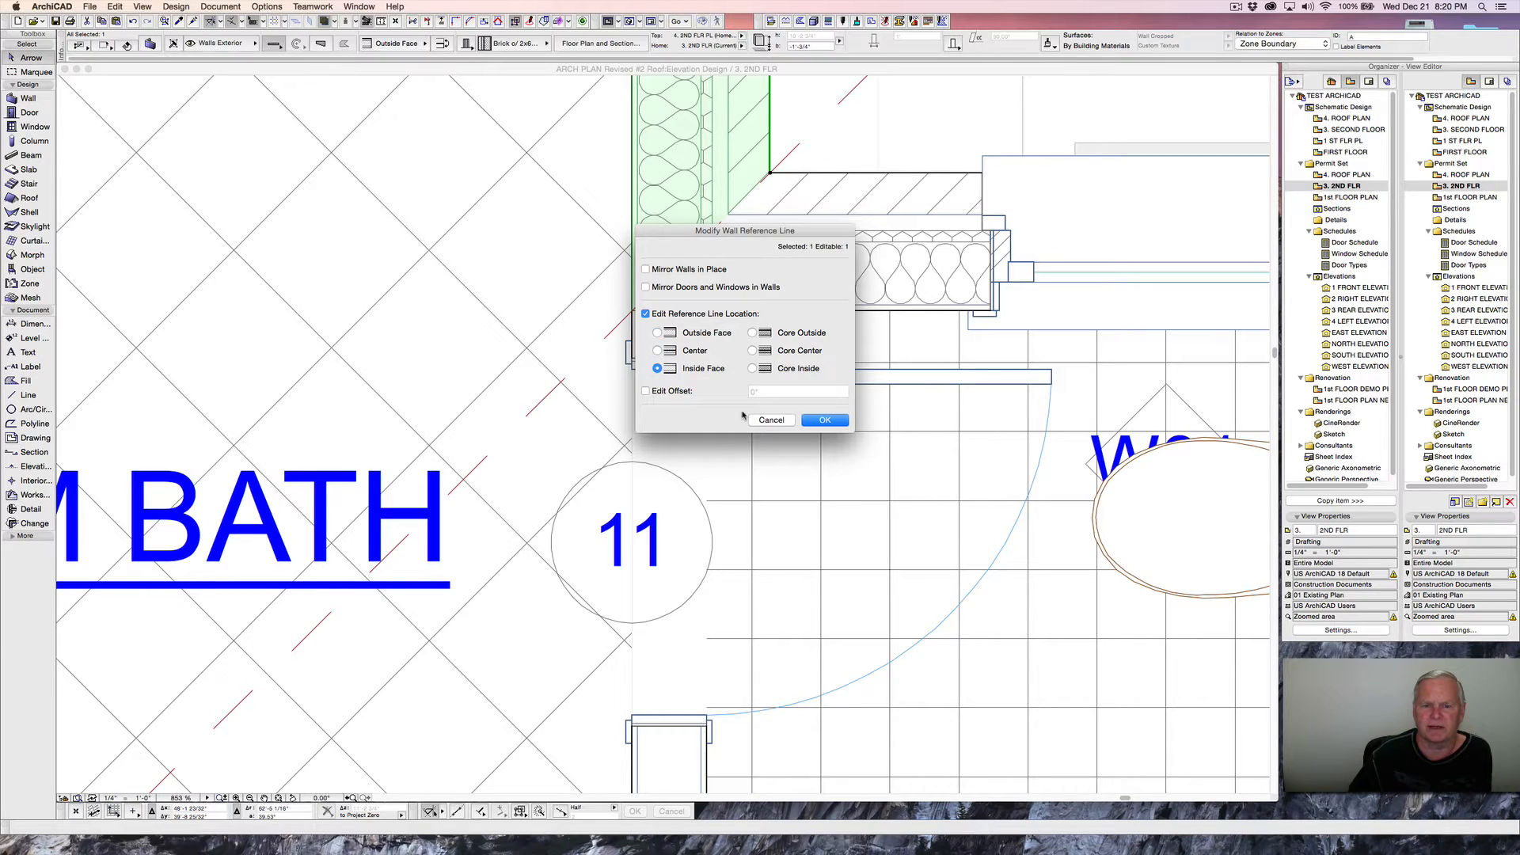
left_click(824, 421)
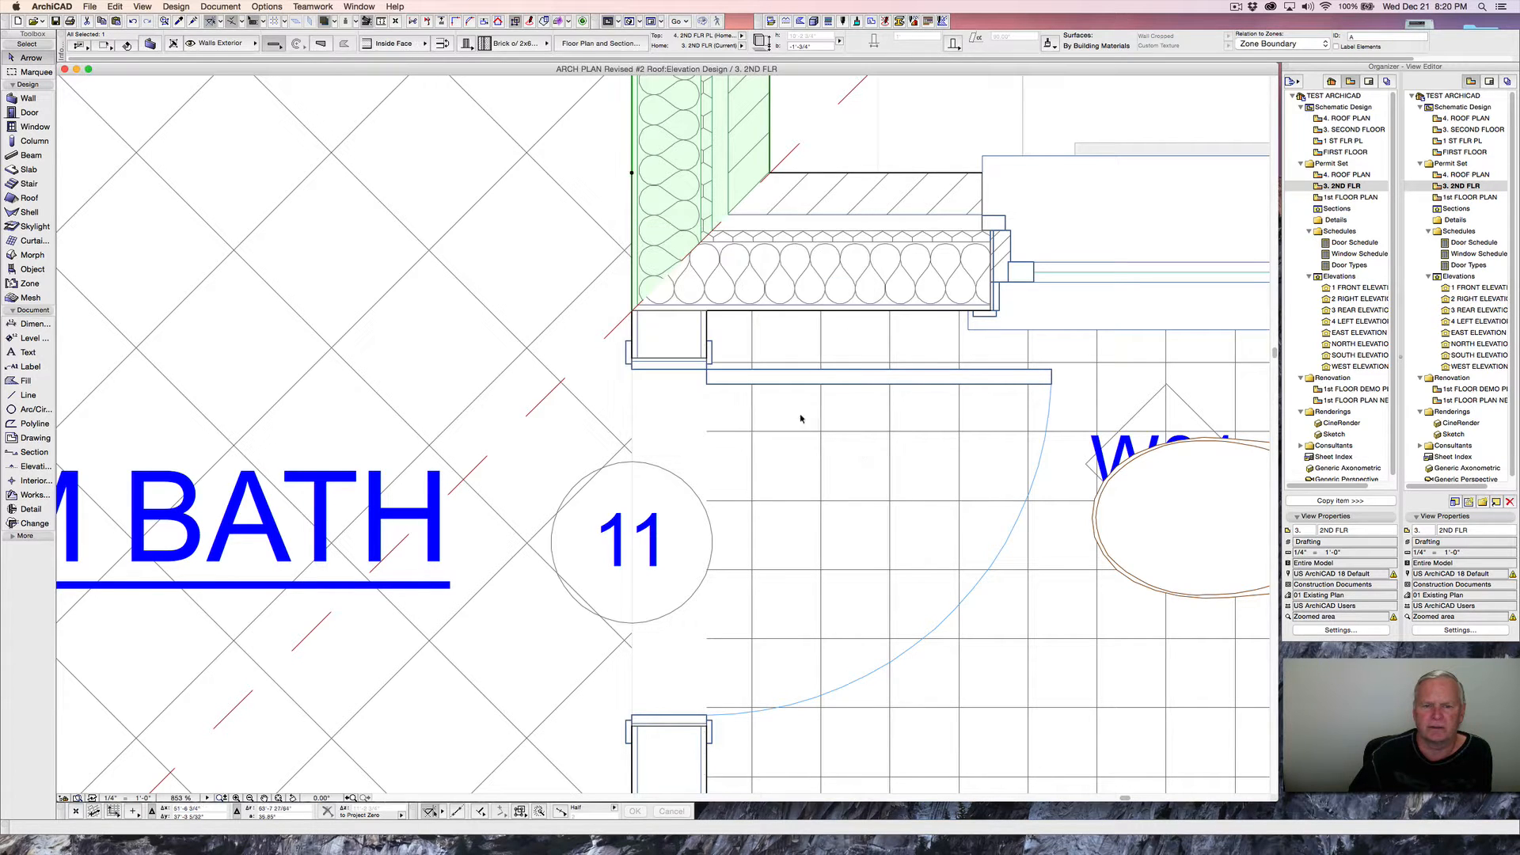
- Intersect the two exterior walls and the interior wall meeting at the corner near door 11, and clear the selection
left_click_drag(594, 328, 794, 176)
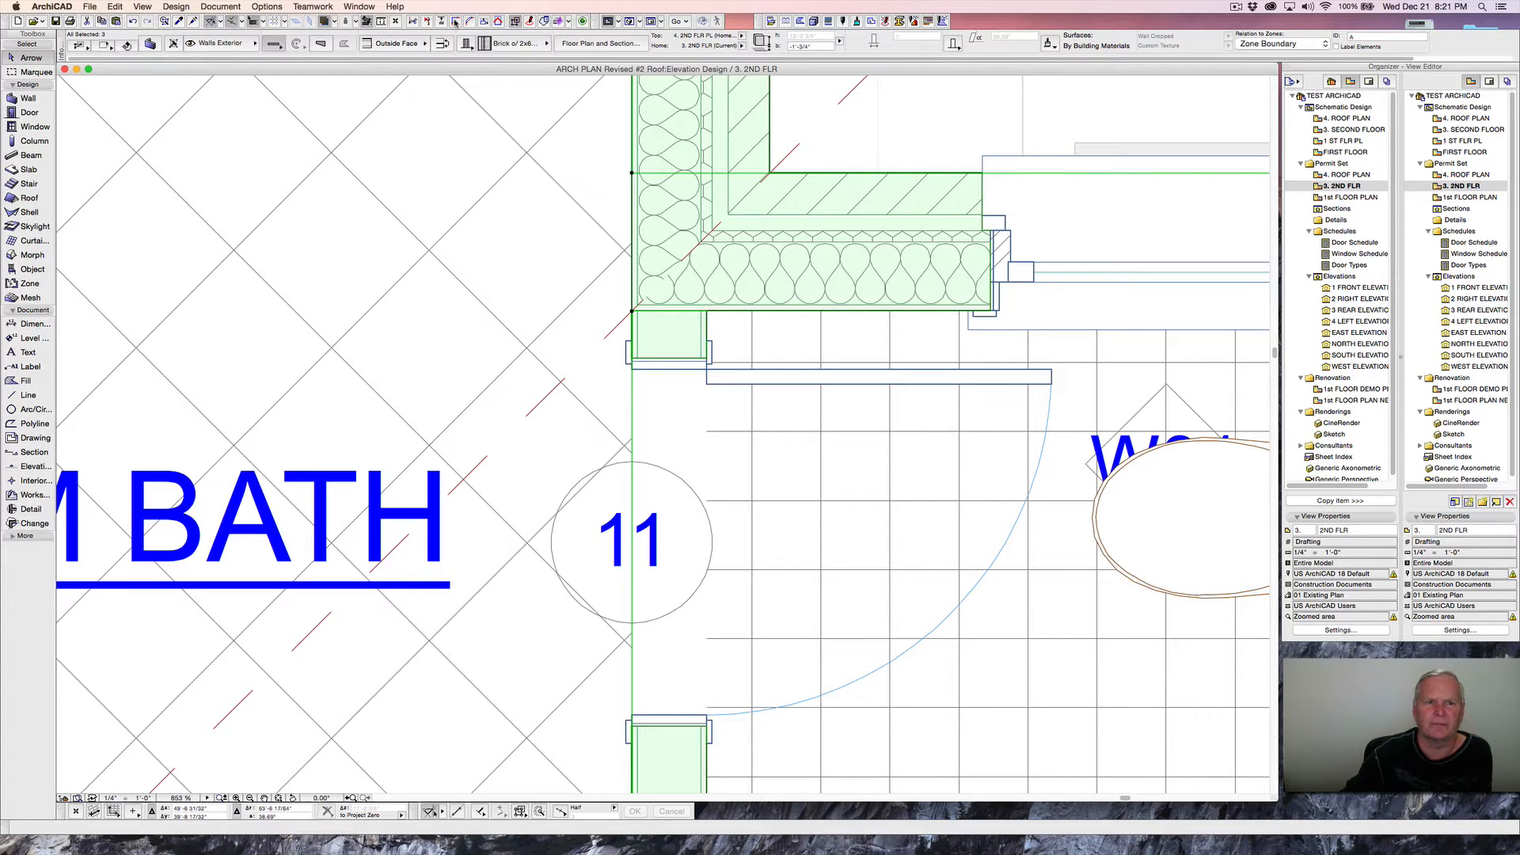
left_click(456, 22)
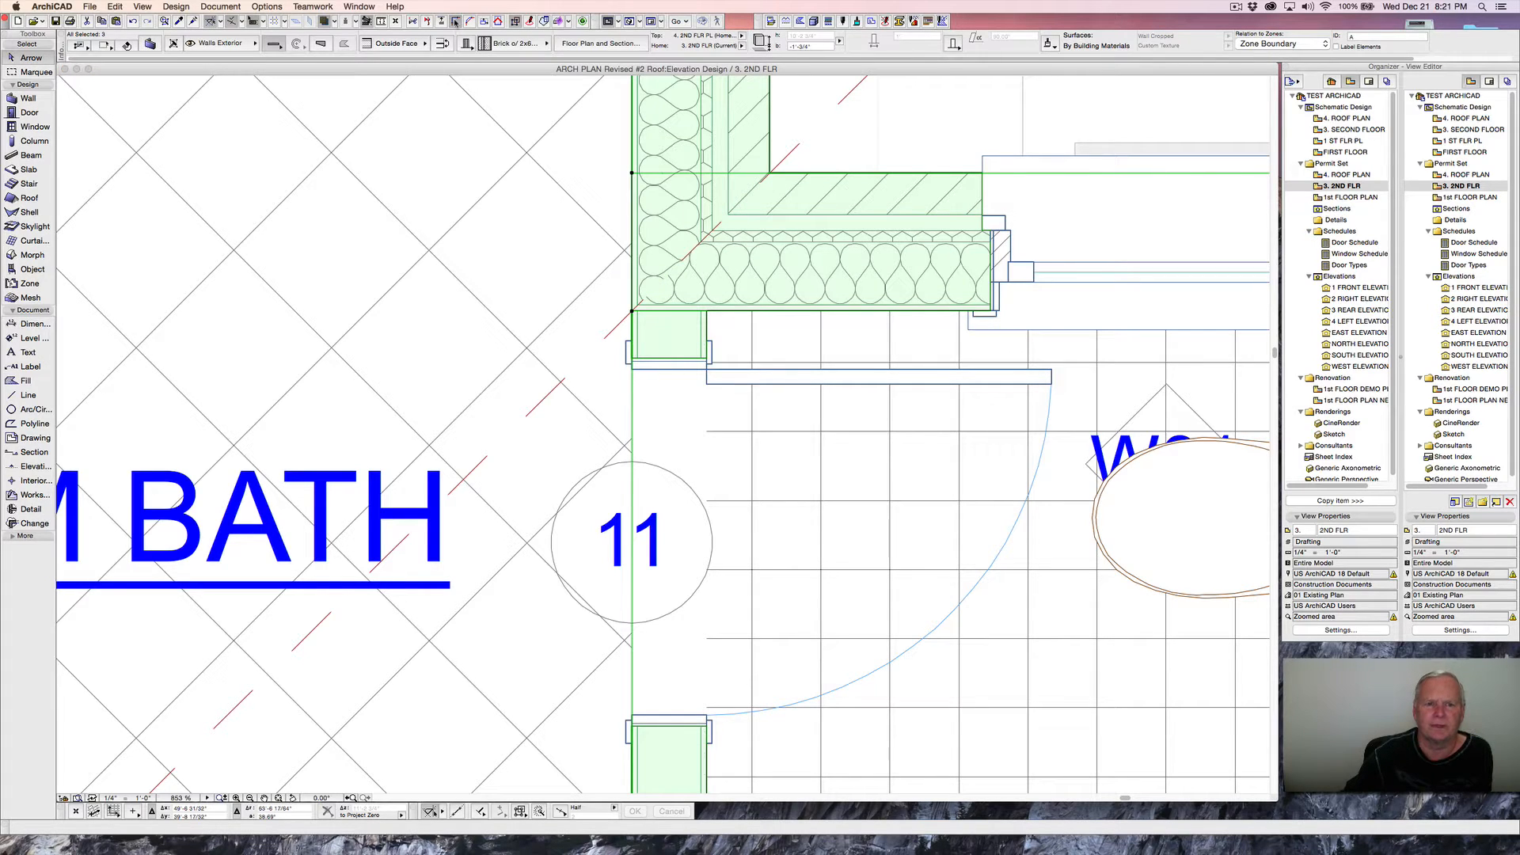
left_click(518, 278)
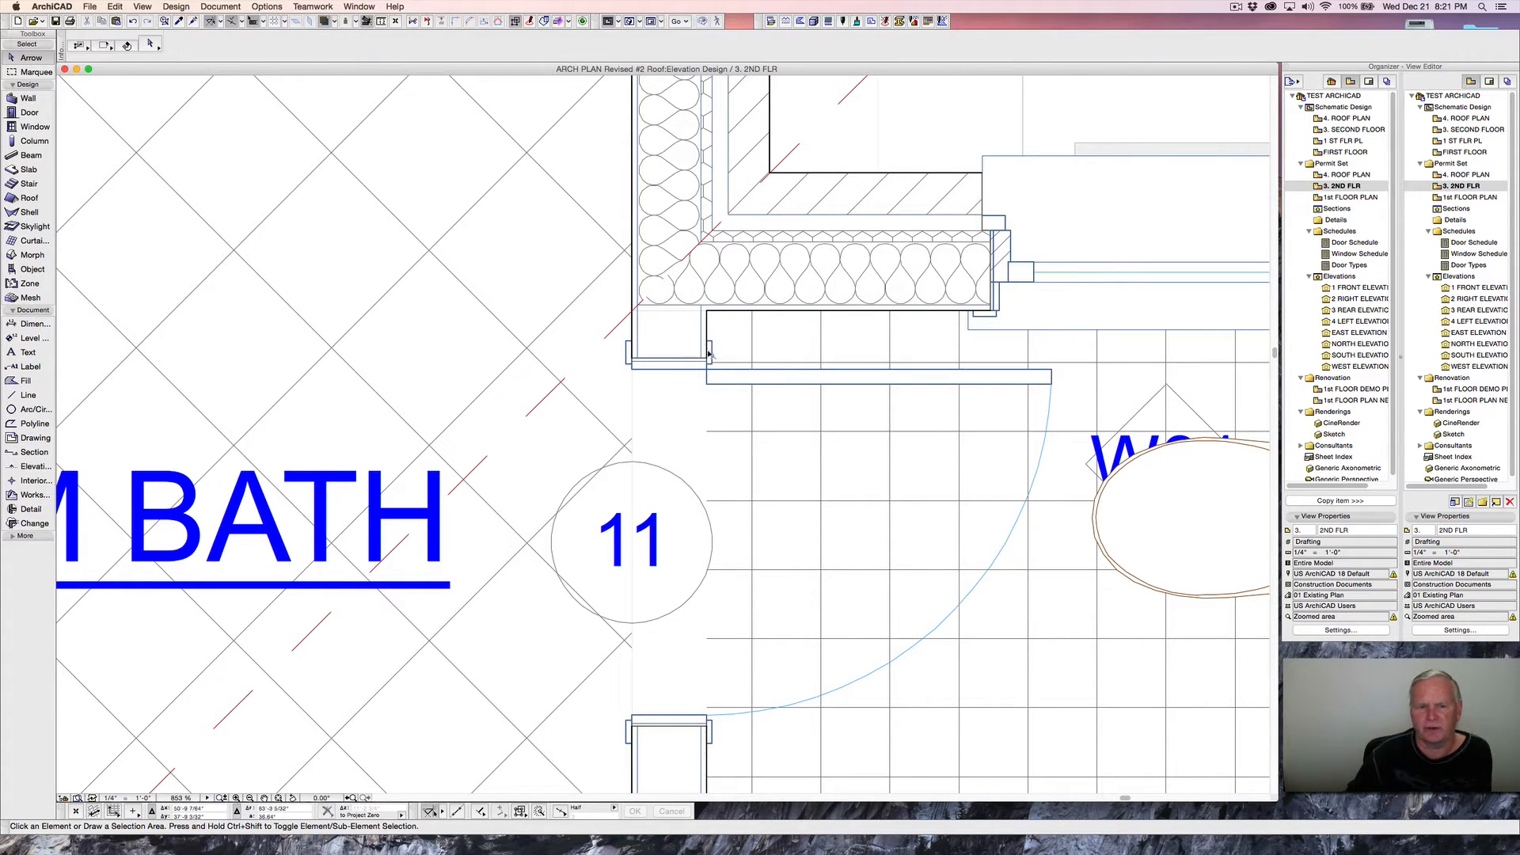
- Examine the interior-to-exterior wall junctions around BEDROOM #2, including the corner where it meets BEDROOM # 1
scroll(766, 315, "down", 10)
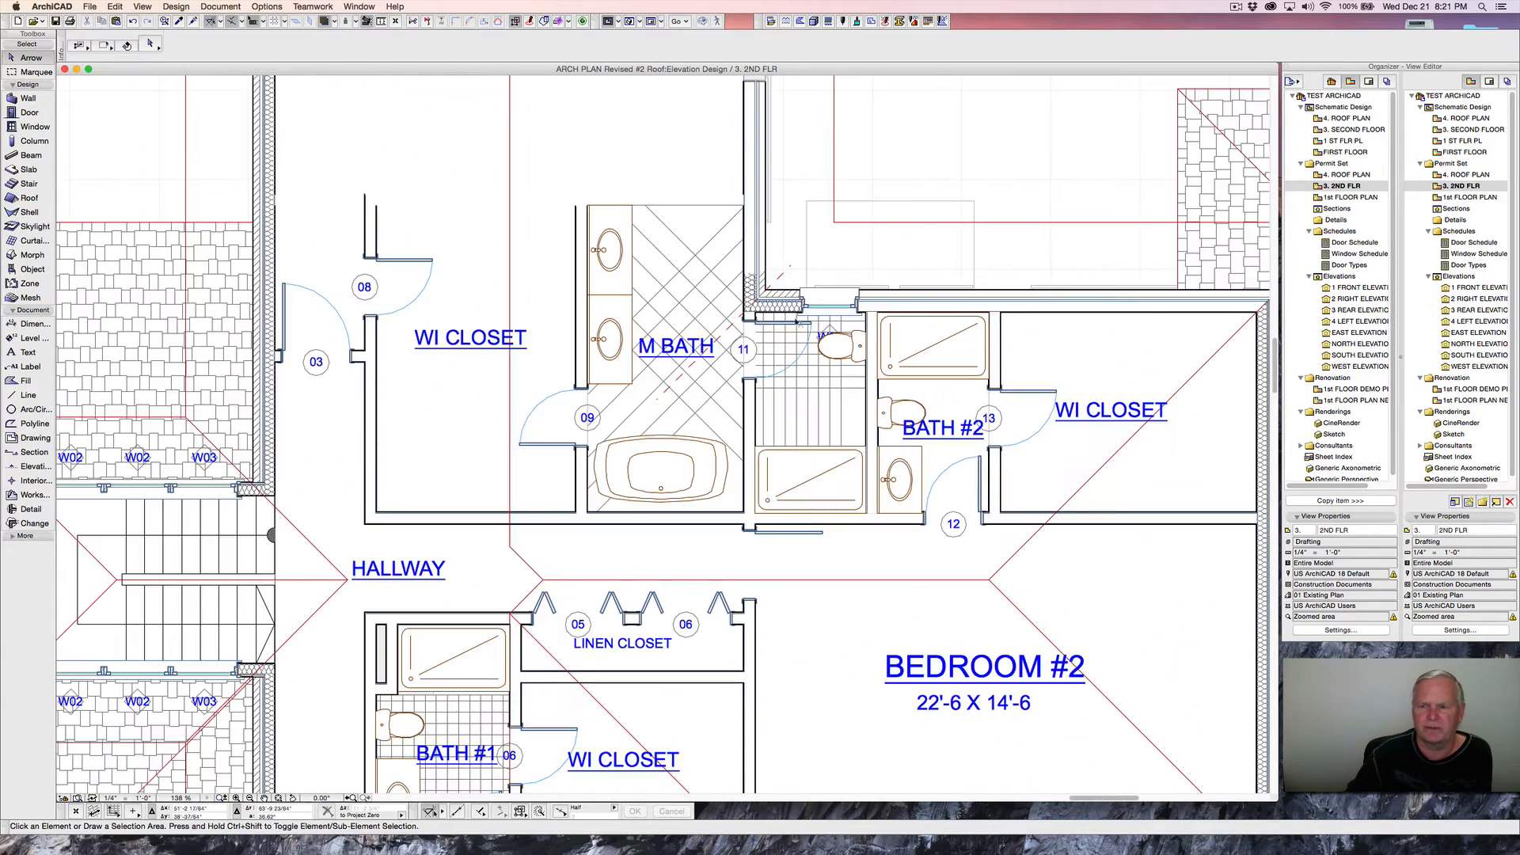
scroll(695, 226, "up", 2)
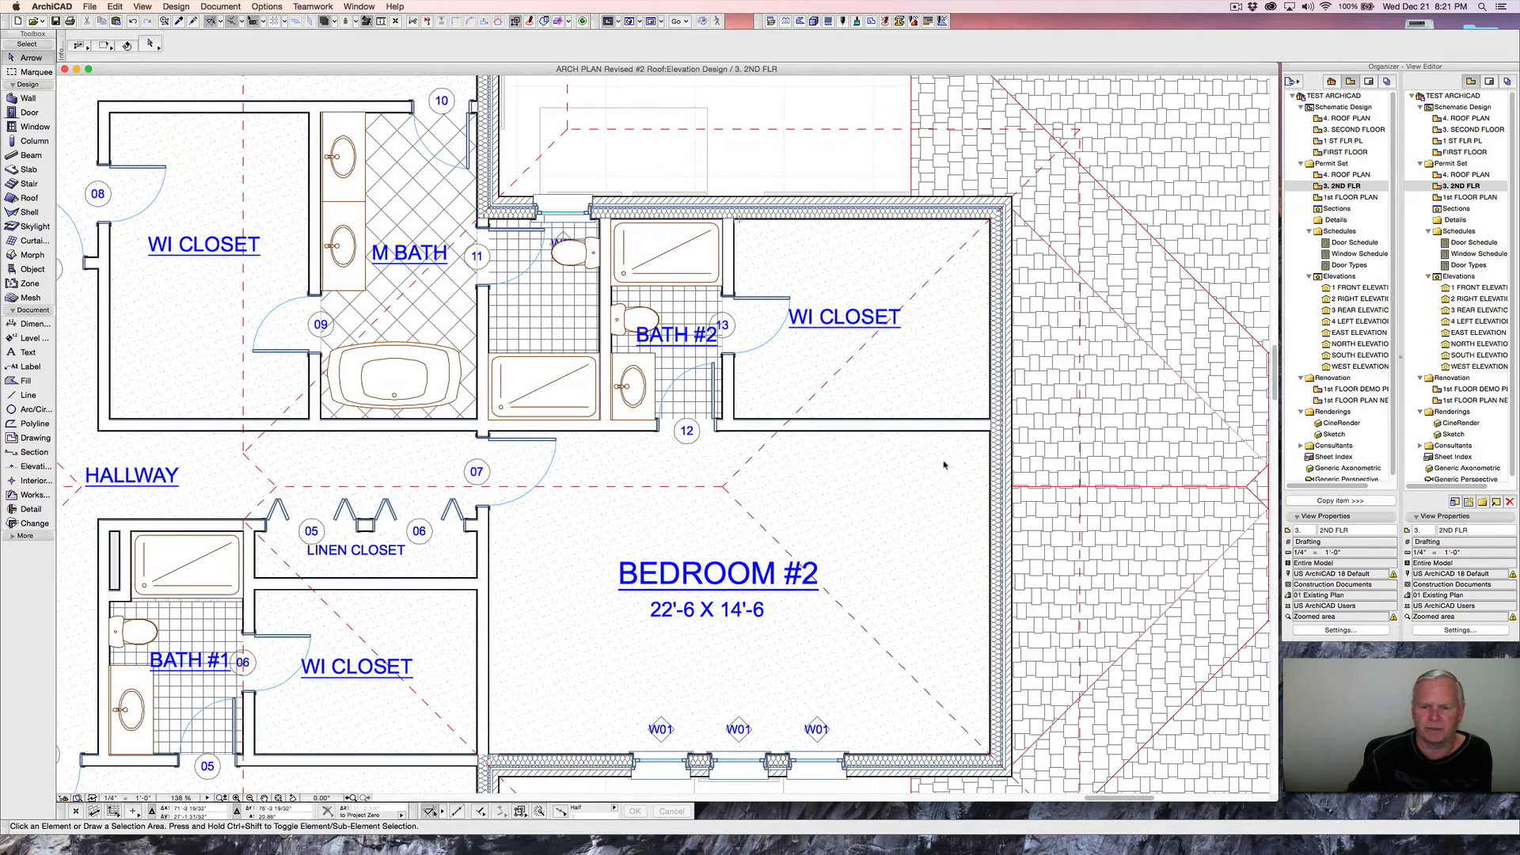
scroll(993, 429, "up", 6)
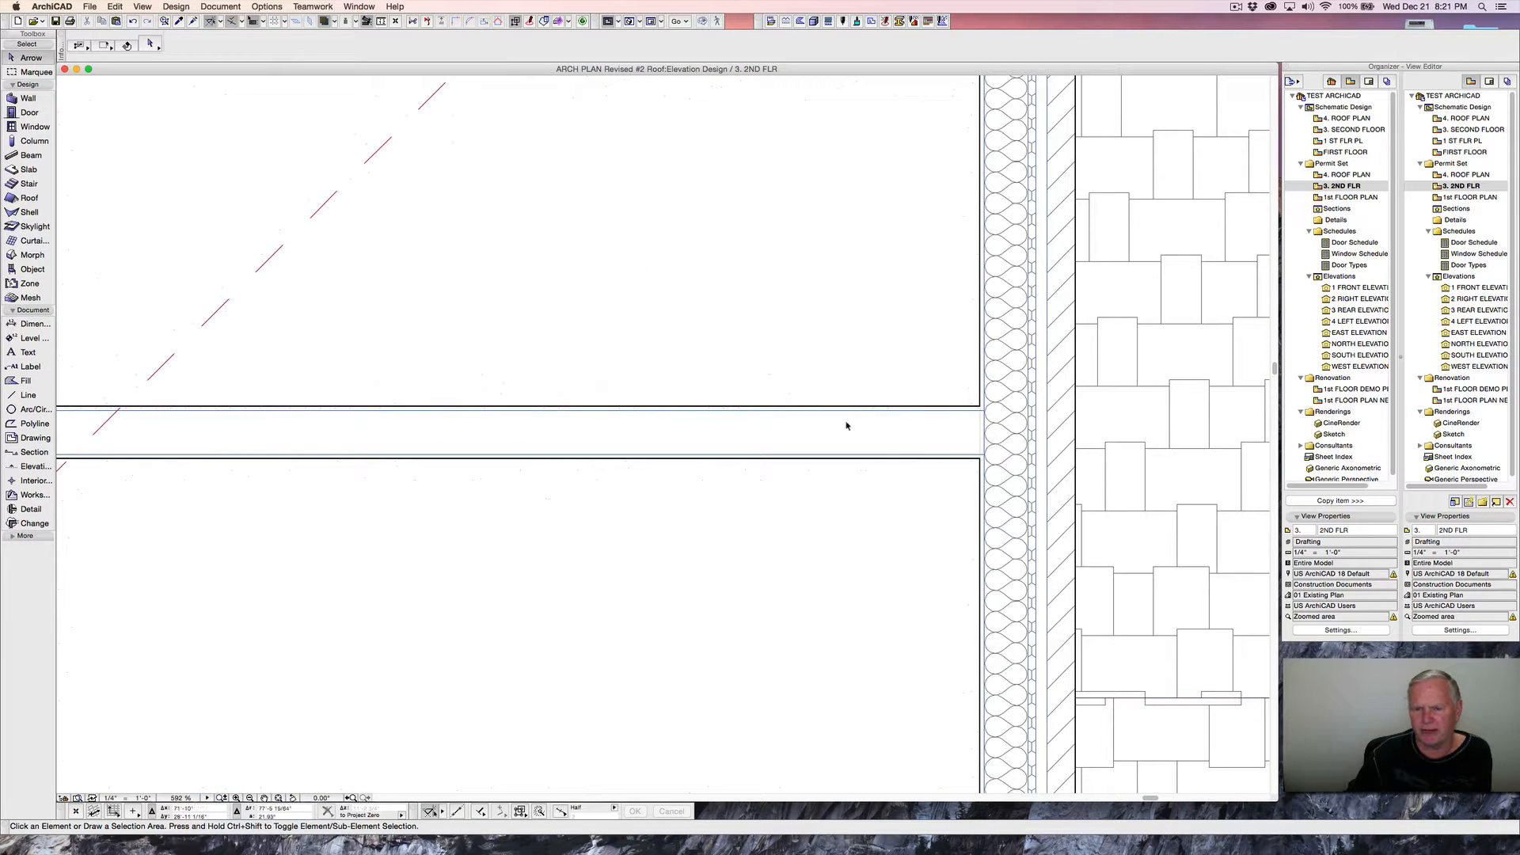
scroll(846, 425, "down", 5)
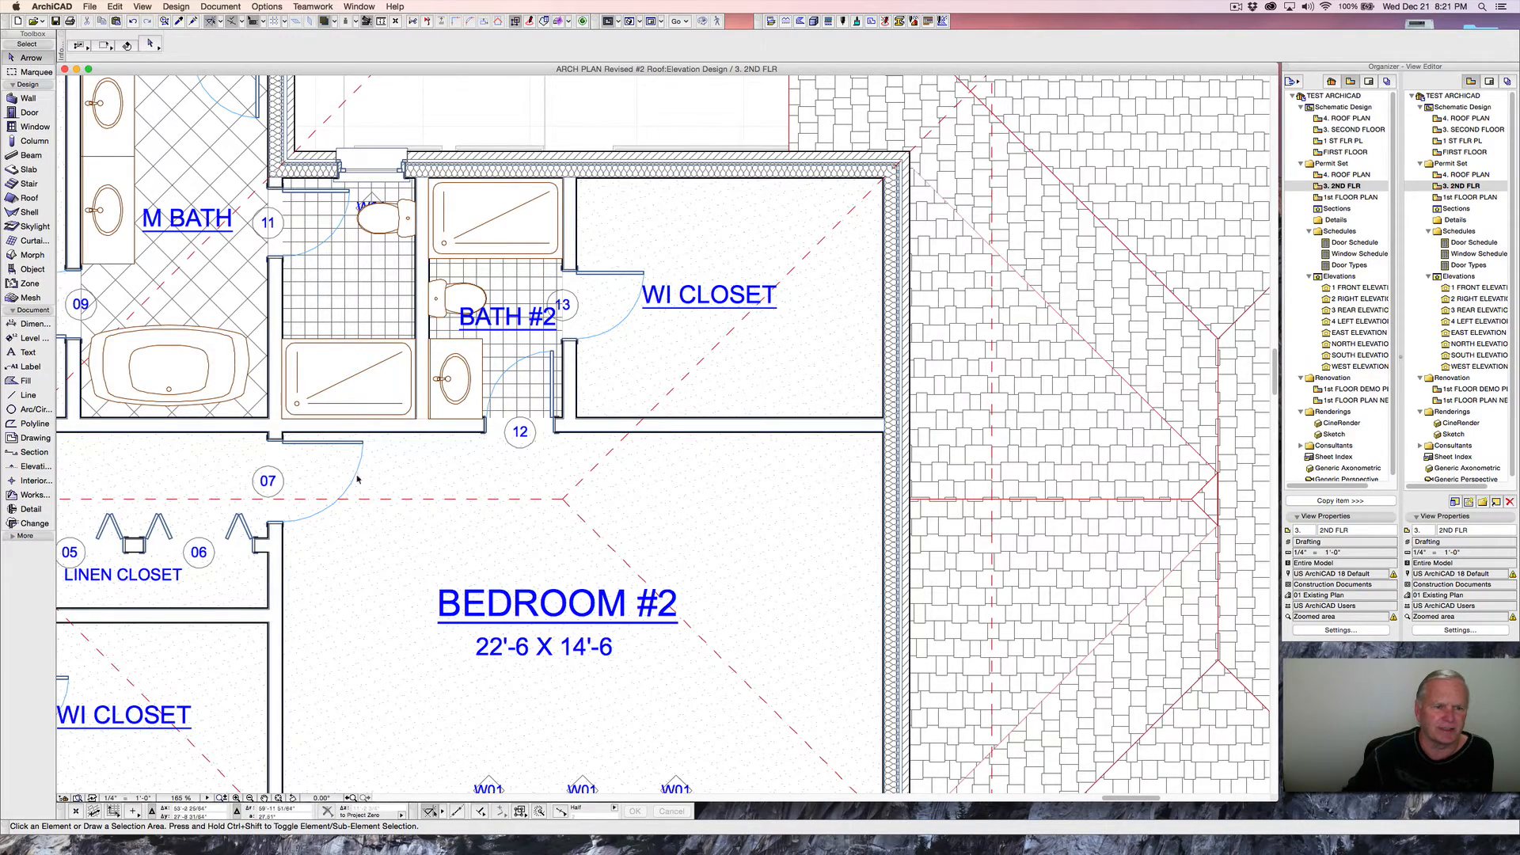
scroll(357, 479, "down", 5)
scroll(372, 467, "left", 2)
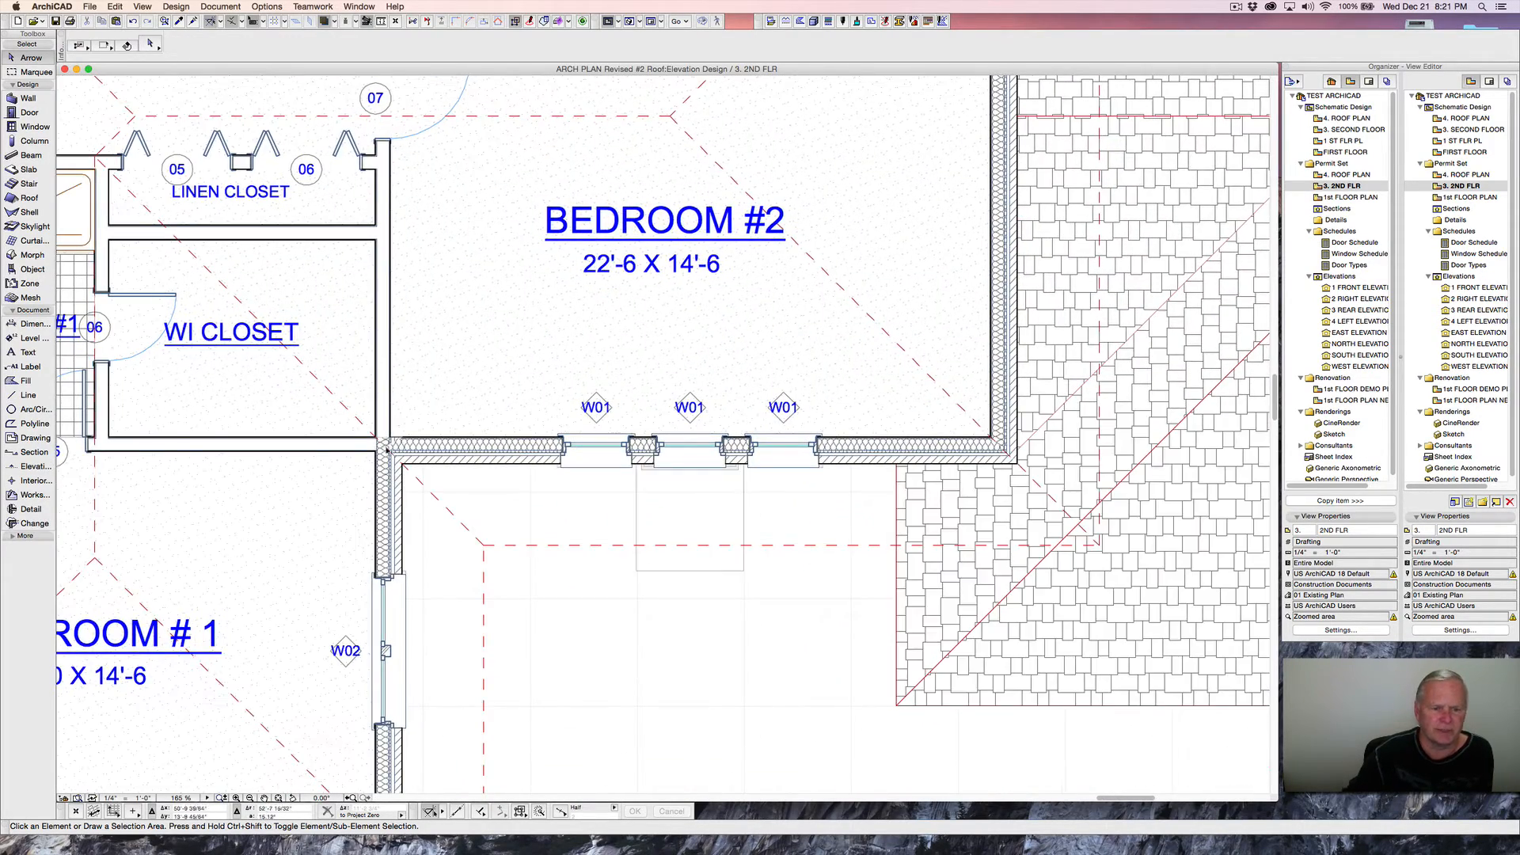
scroll(386, 450, "up", 5)
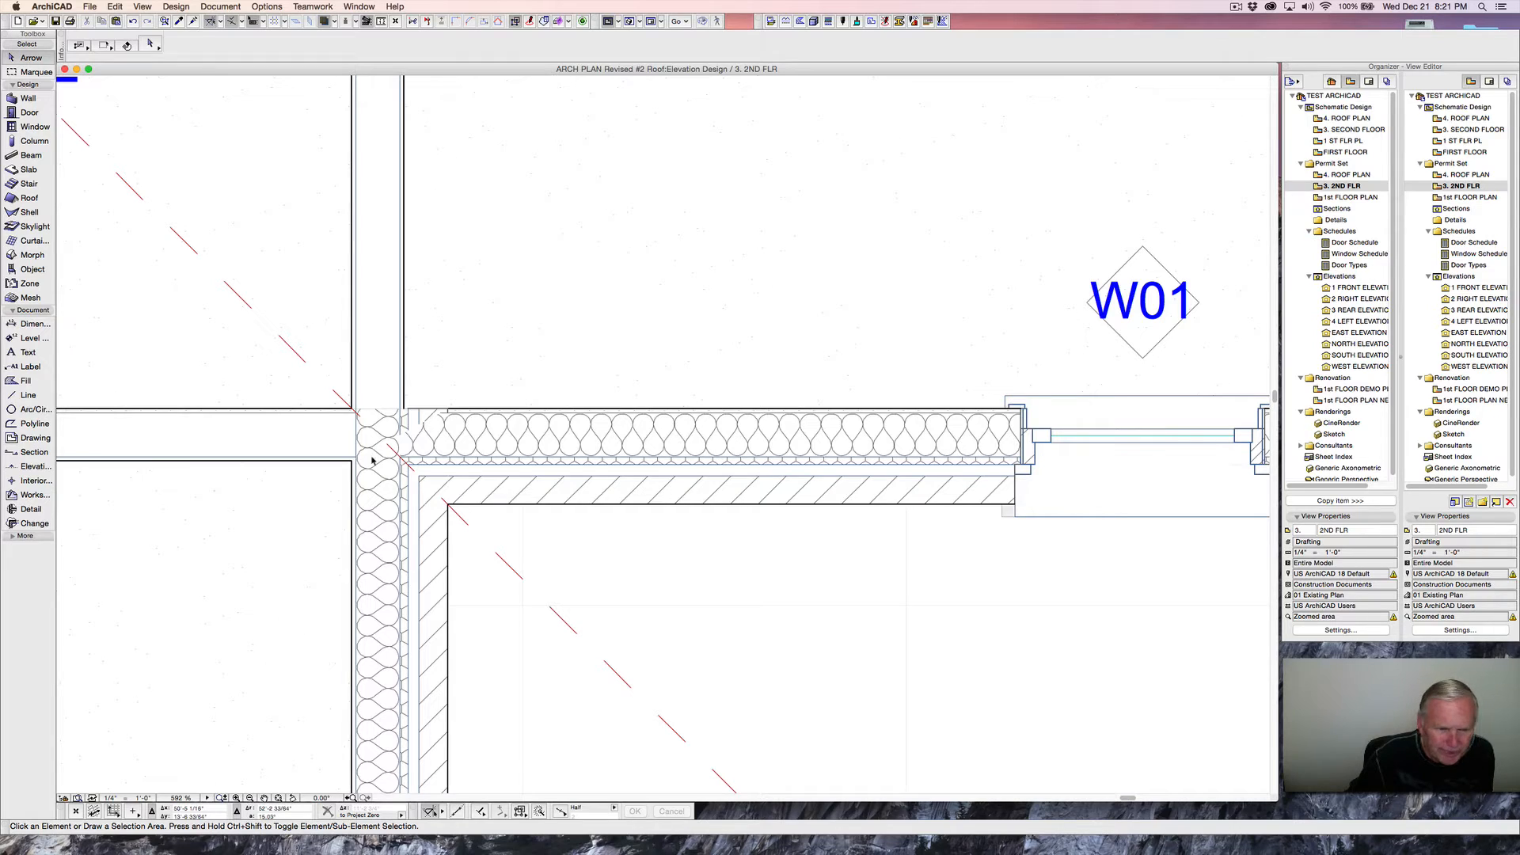
- Move the reference lines of the two exterior walls meeting at the corner between BEDROOM #2 and BEDROOM # 1 to Inside Face
left_click(485, 507)
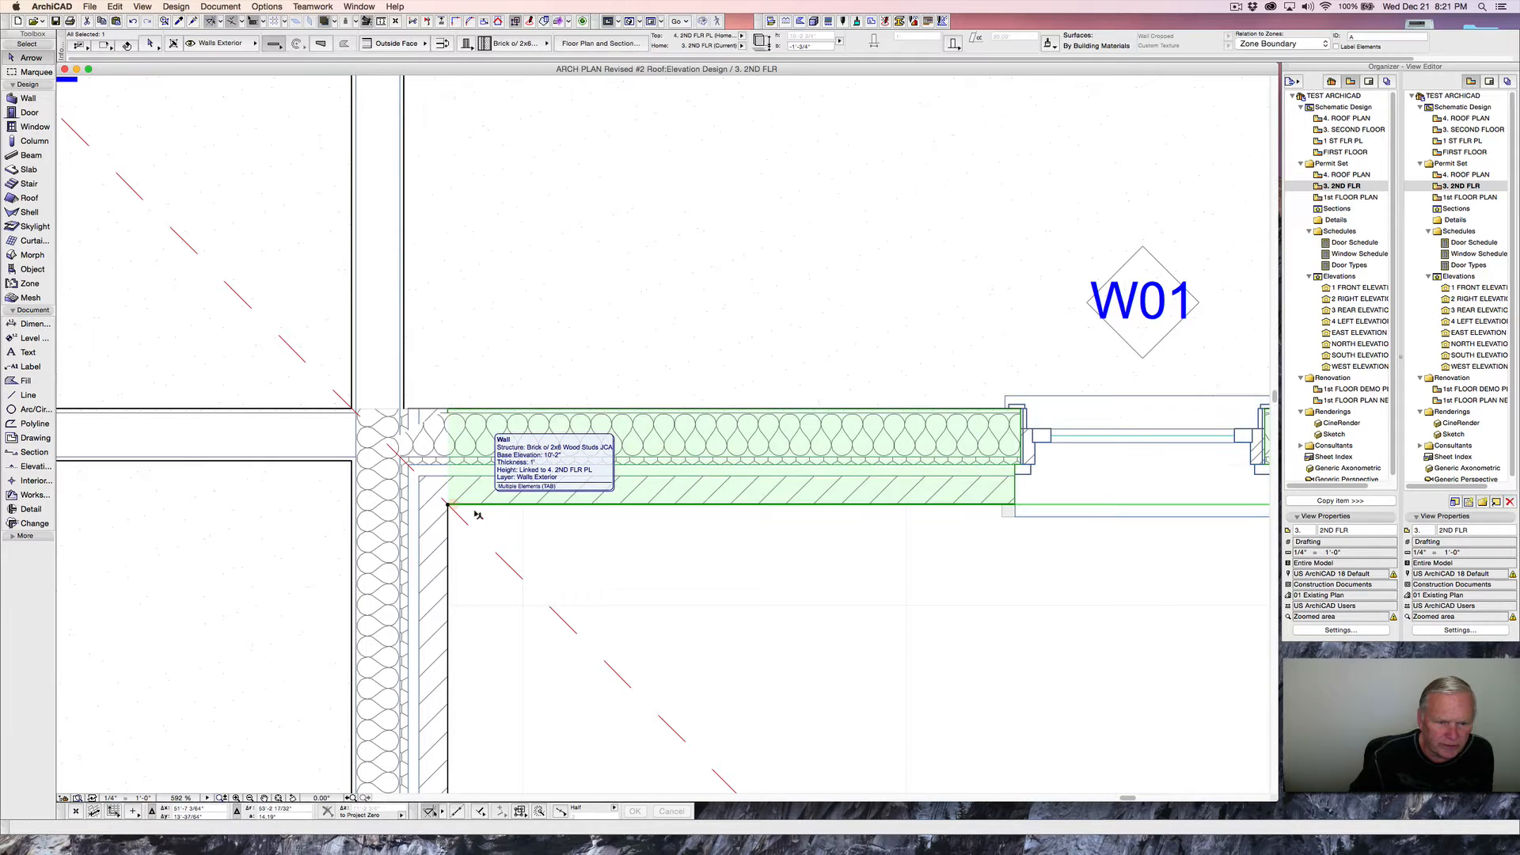
left_click(455, 514, "shift")
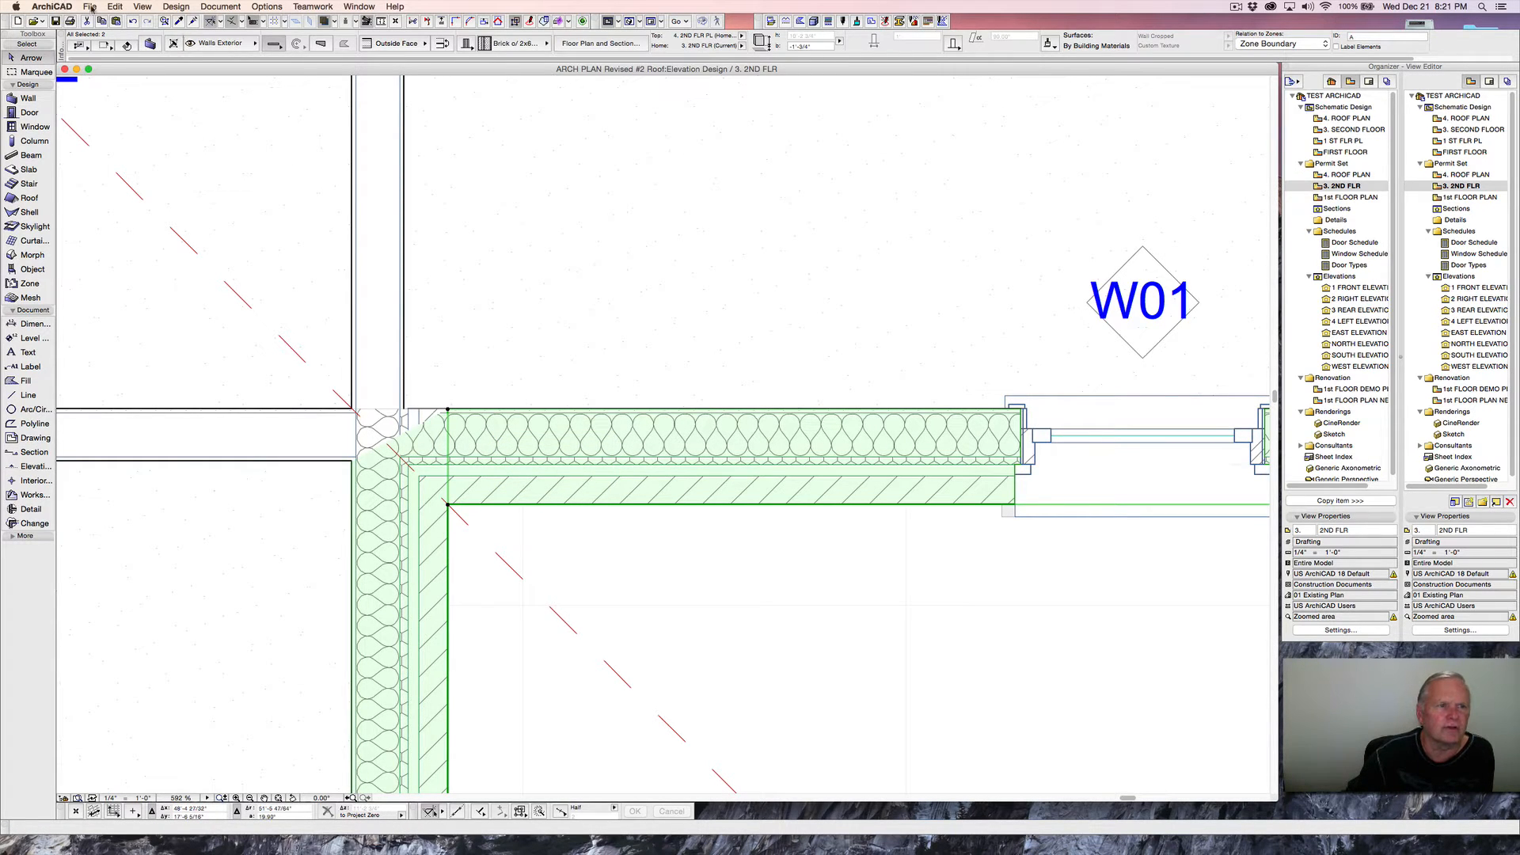
left_click(115, 7)
mouse_move(229, 283)
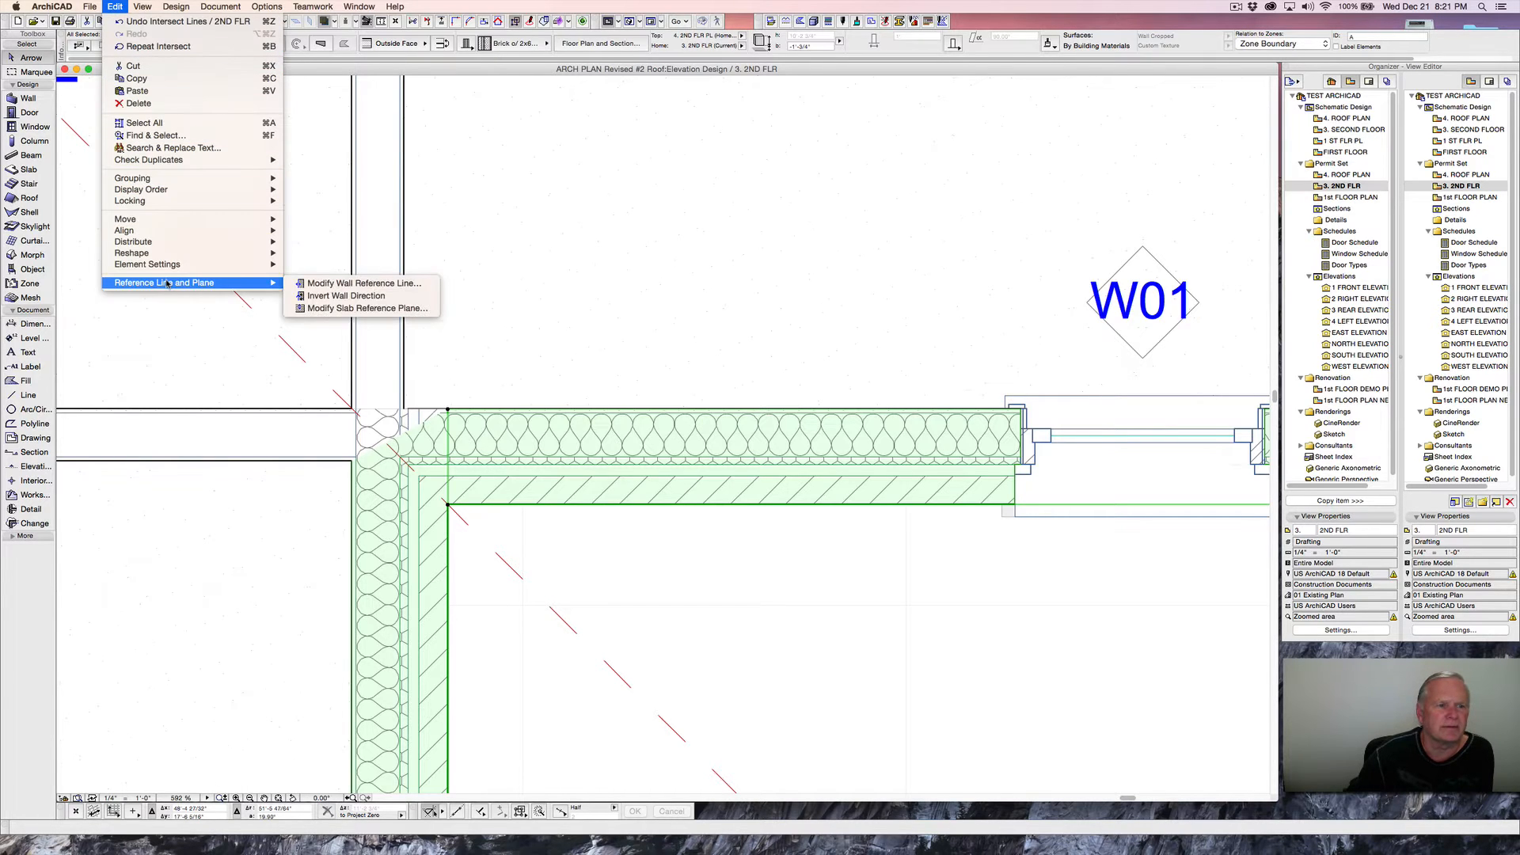
left_click(328, 283)
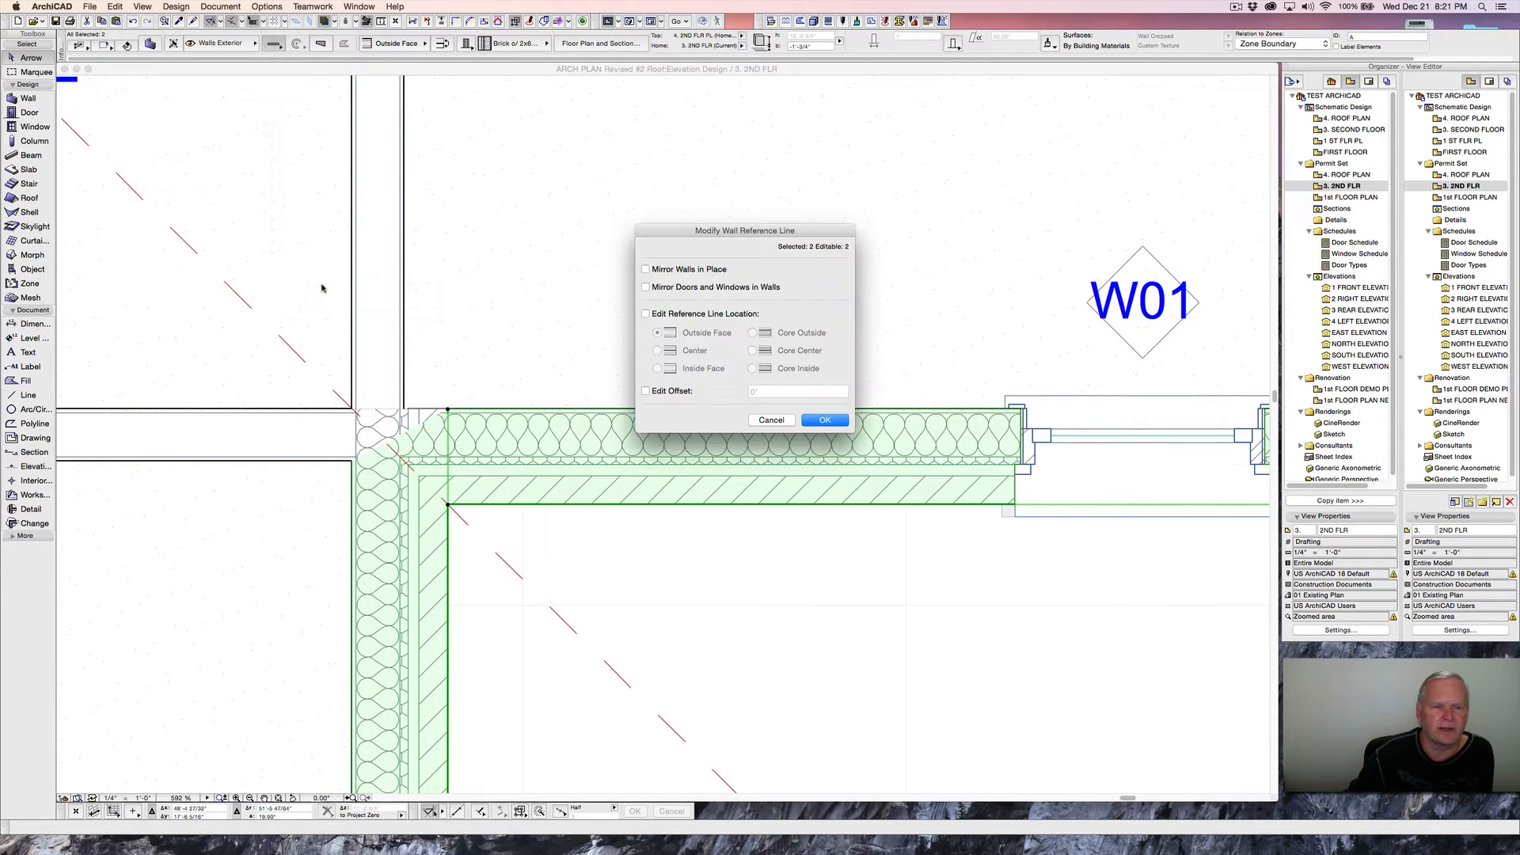
left_click(646, 313)
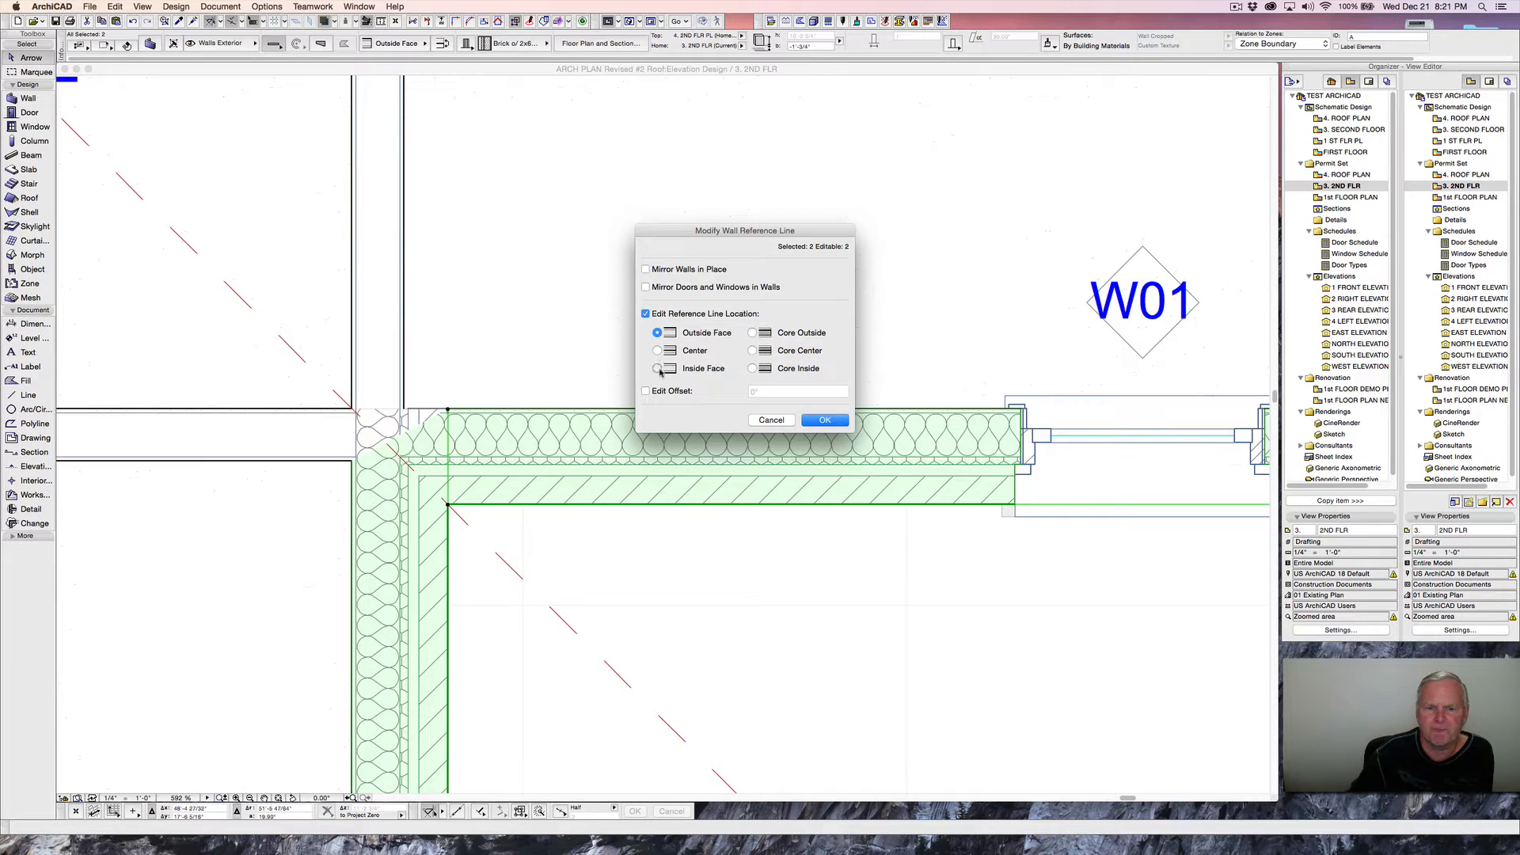
left_click(657, 368)
left_click(811, 420)
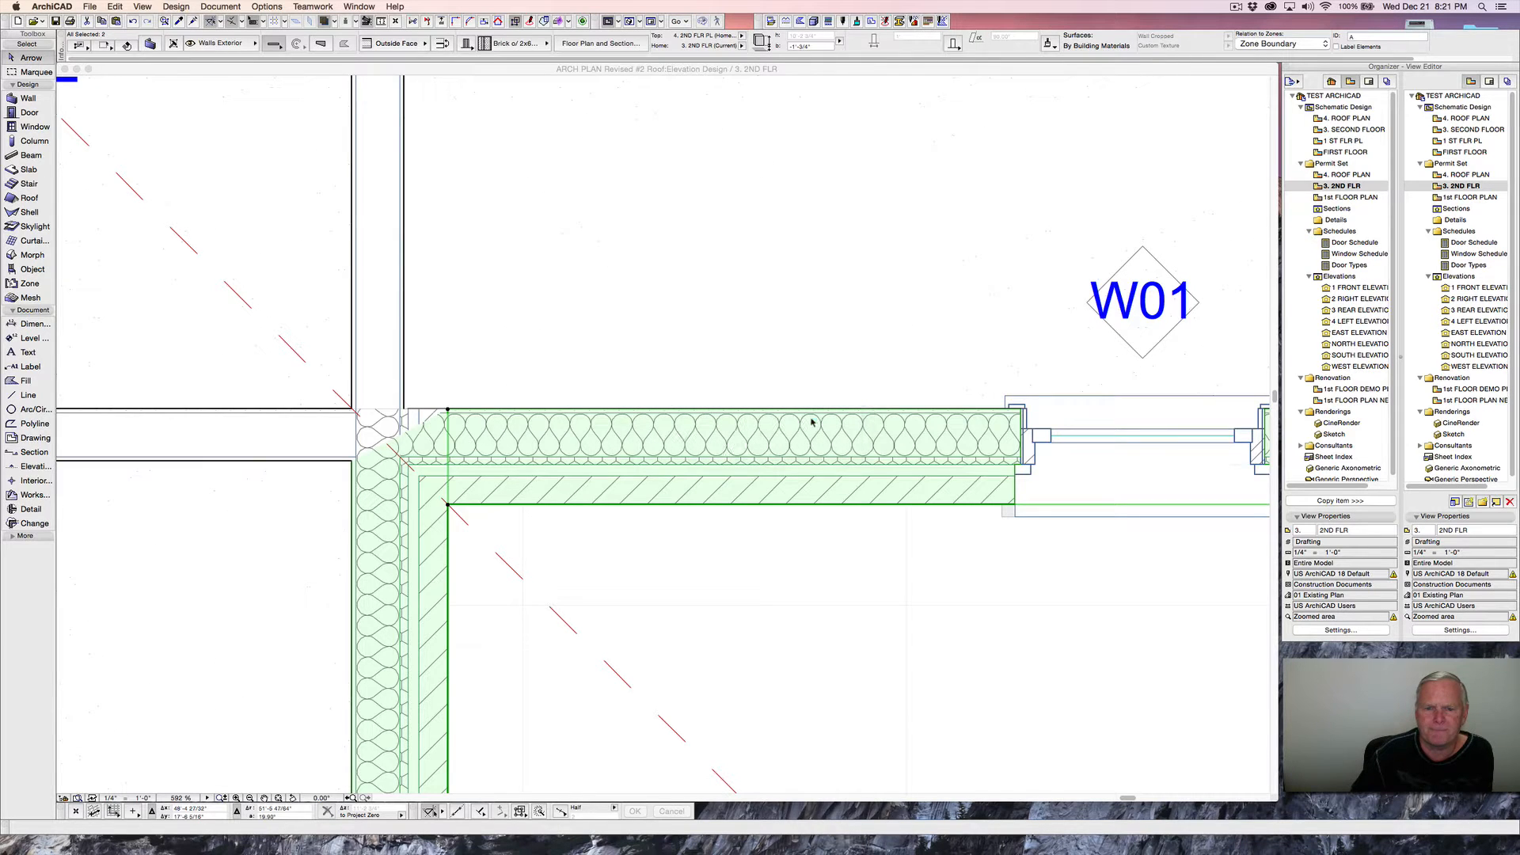
left_click(475, 353)
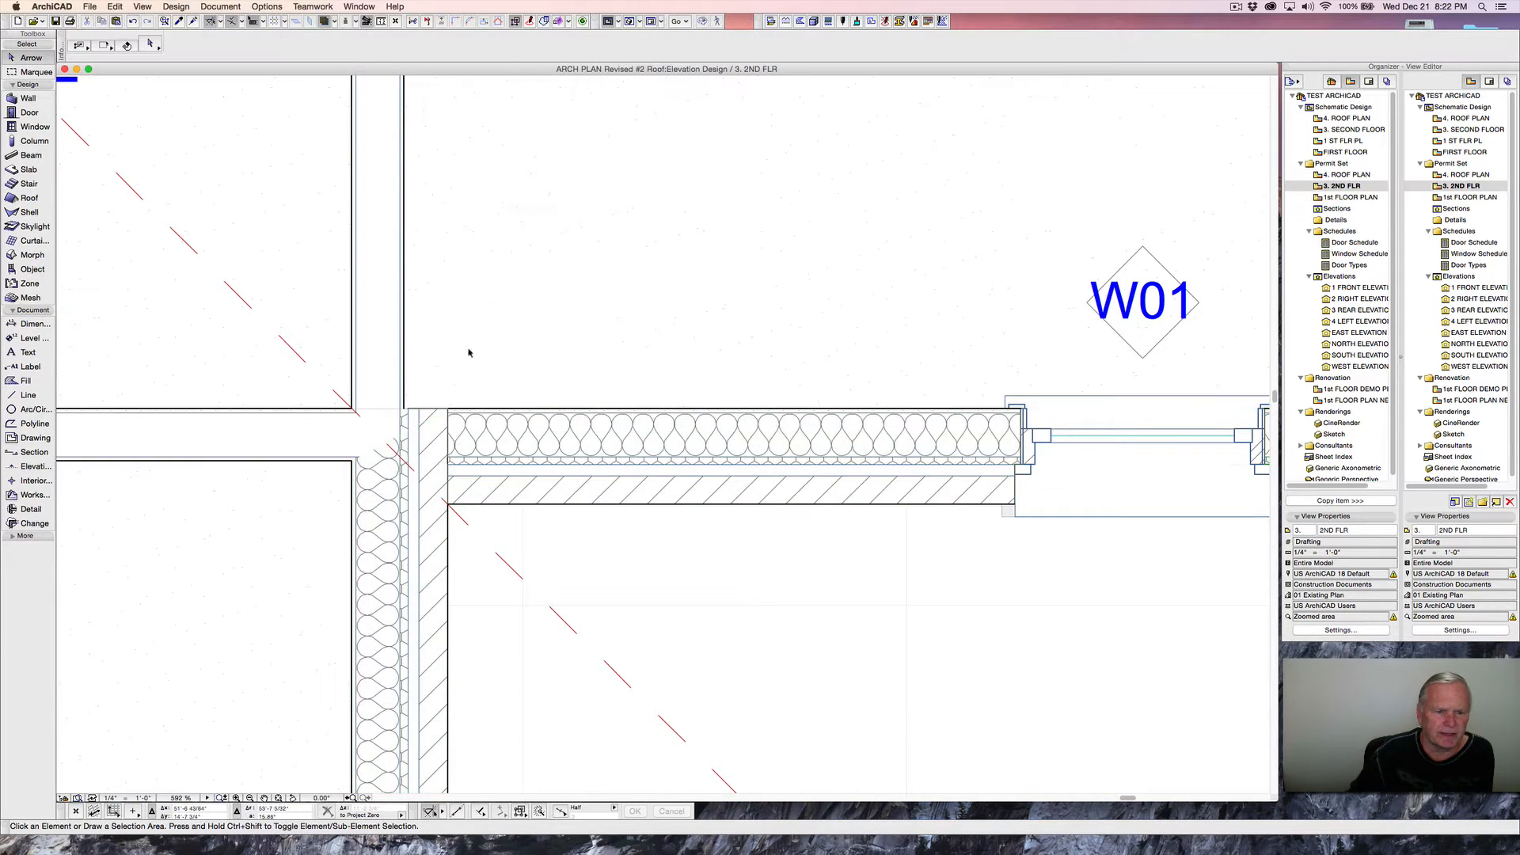
- Select the interior wall and the exterior walls meeting at the corner between BEDROOM #2 and BEDROOM # 1
left_click(360, 331)
left_click(331, 316)
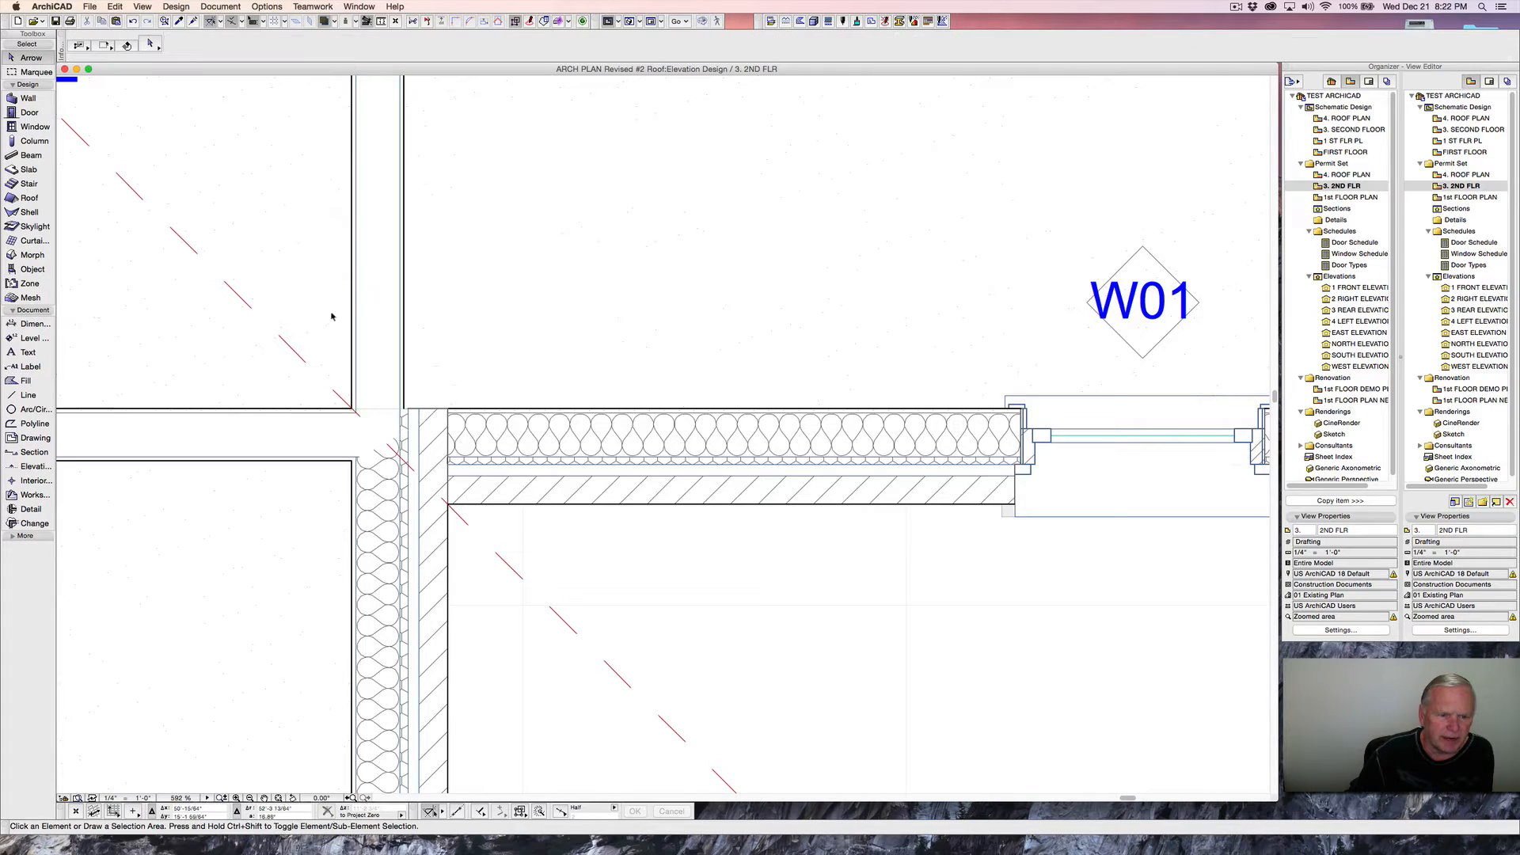
left_click(316, 402)
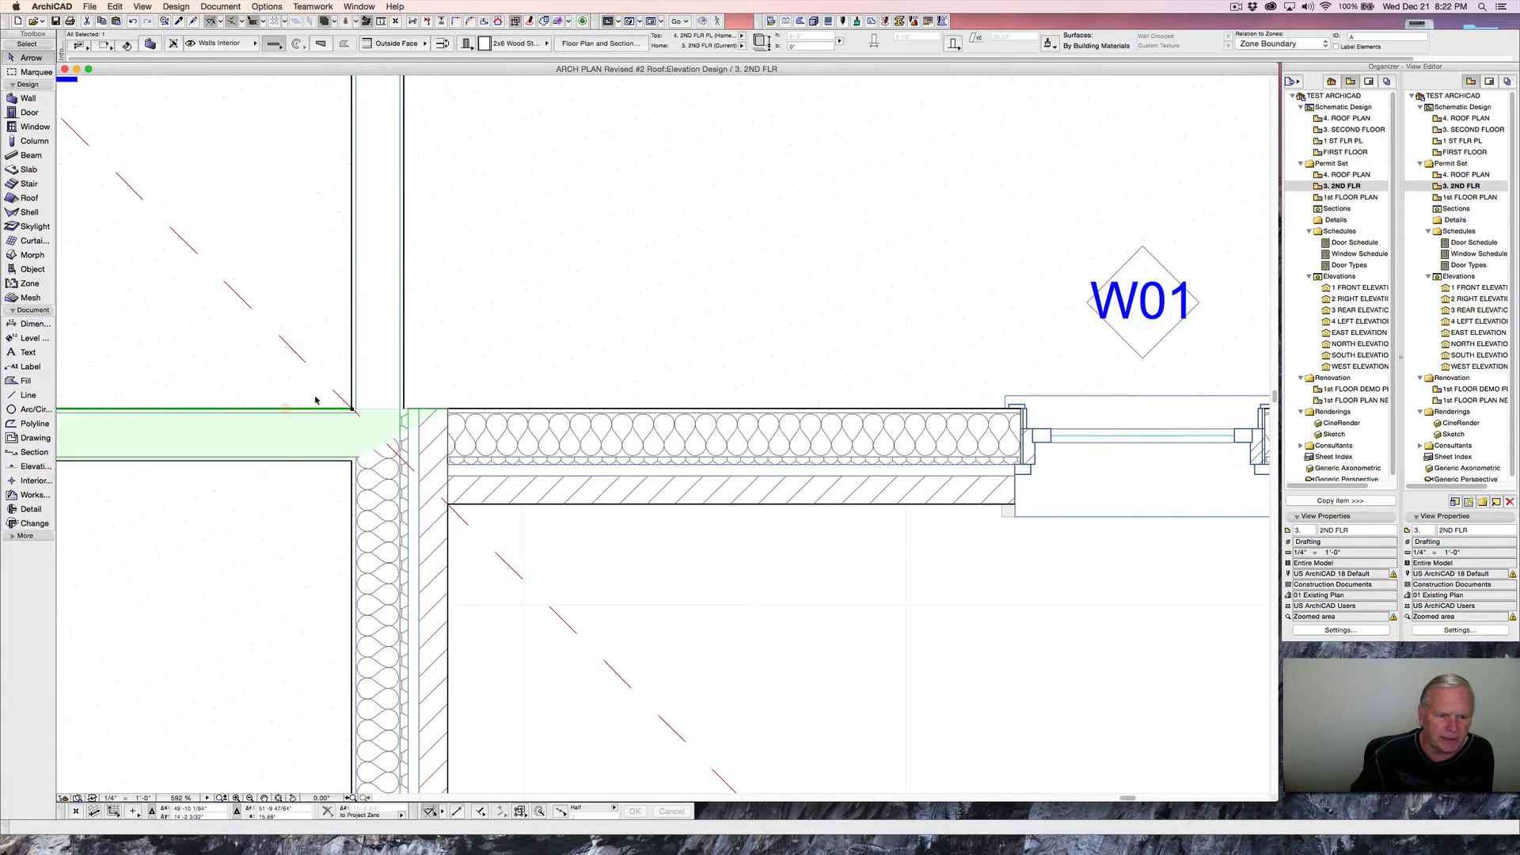
left_click(488, 413, "shift")
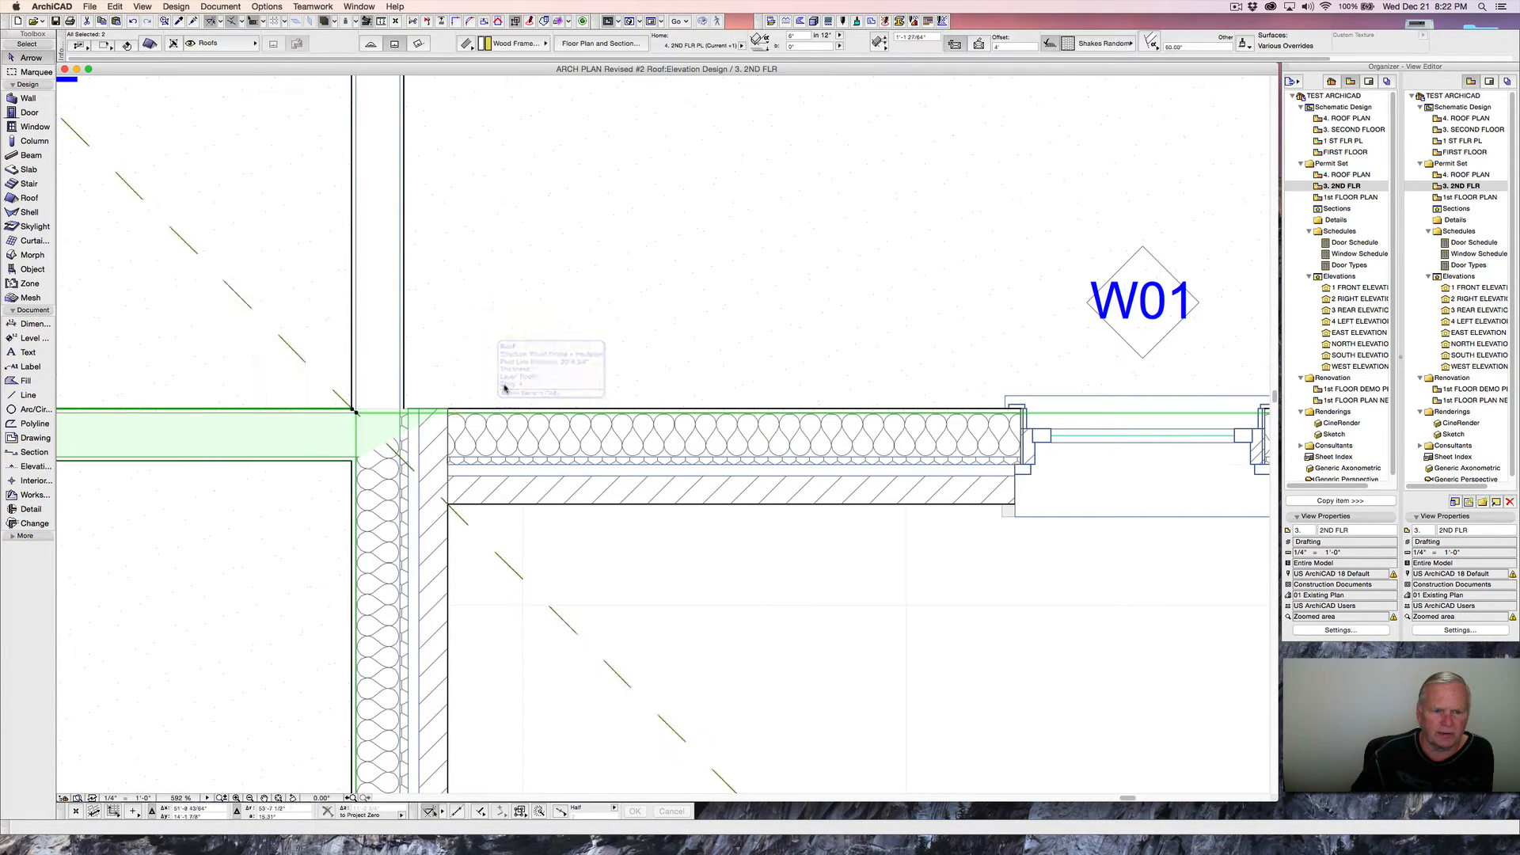
left_click(445, 568, "shift")
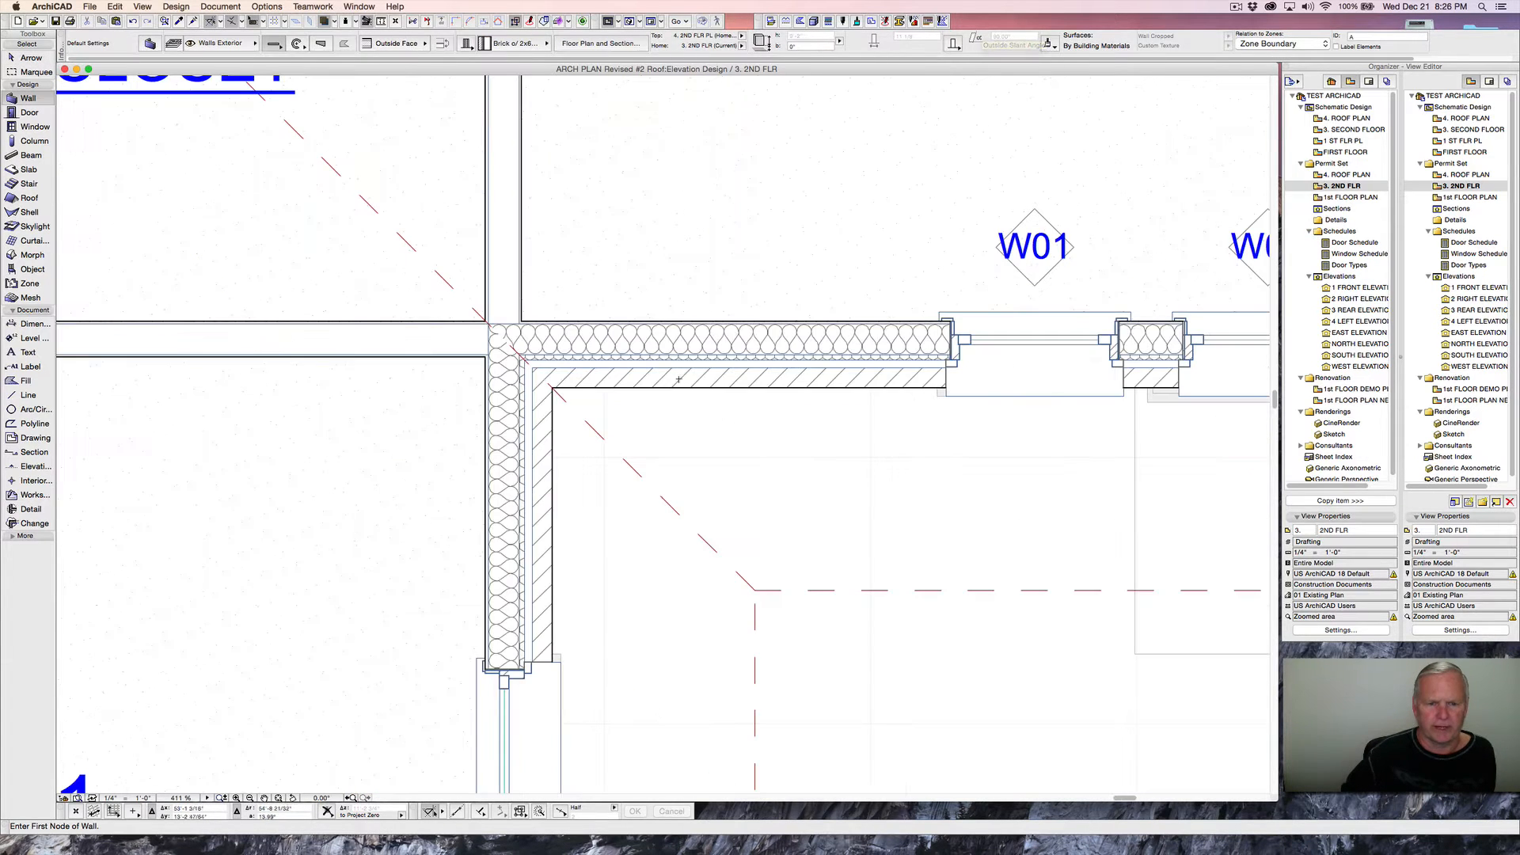
- Check the reference lines of the exterior and interior walls meeting at the corner between BEDROOM #2 and BEDROOM # 1
left_click(557, 404, "shift")
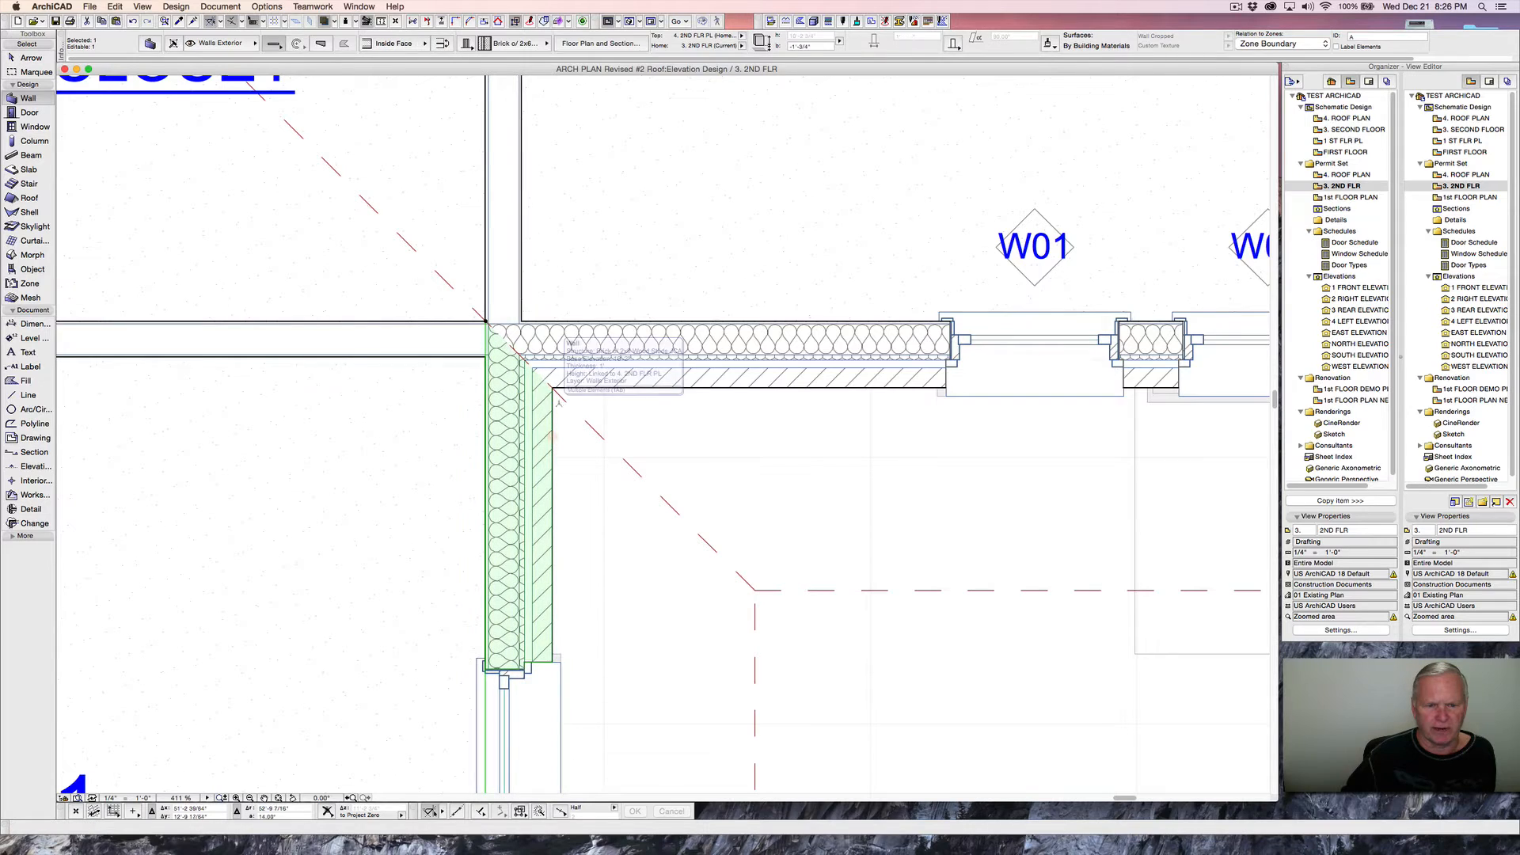
left_click(610, 380, "shift")
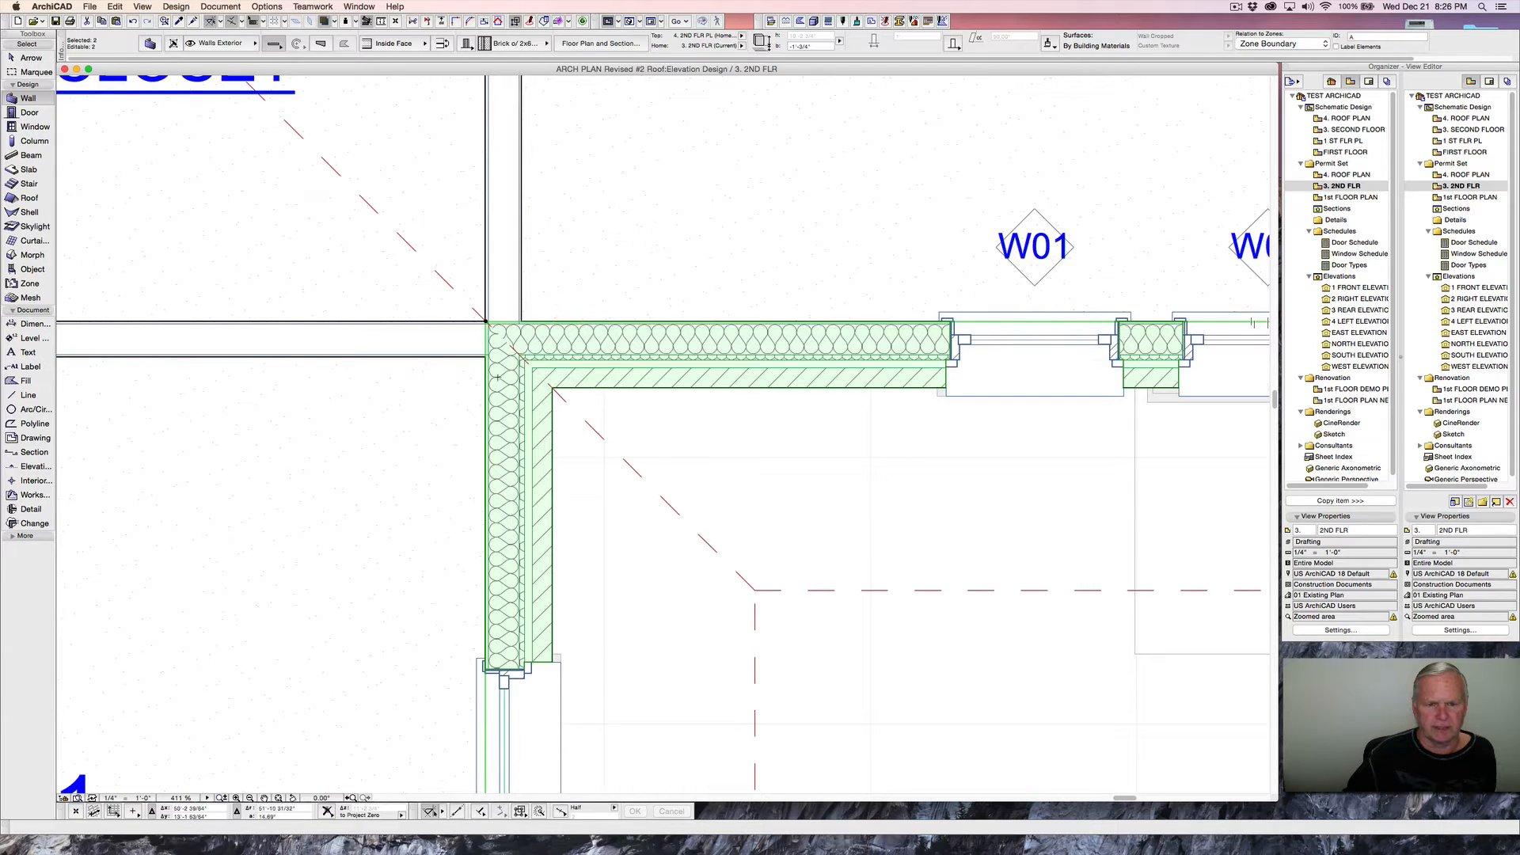
key("Escape")
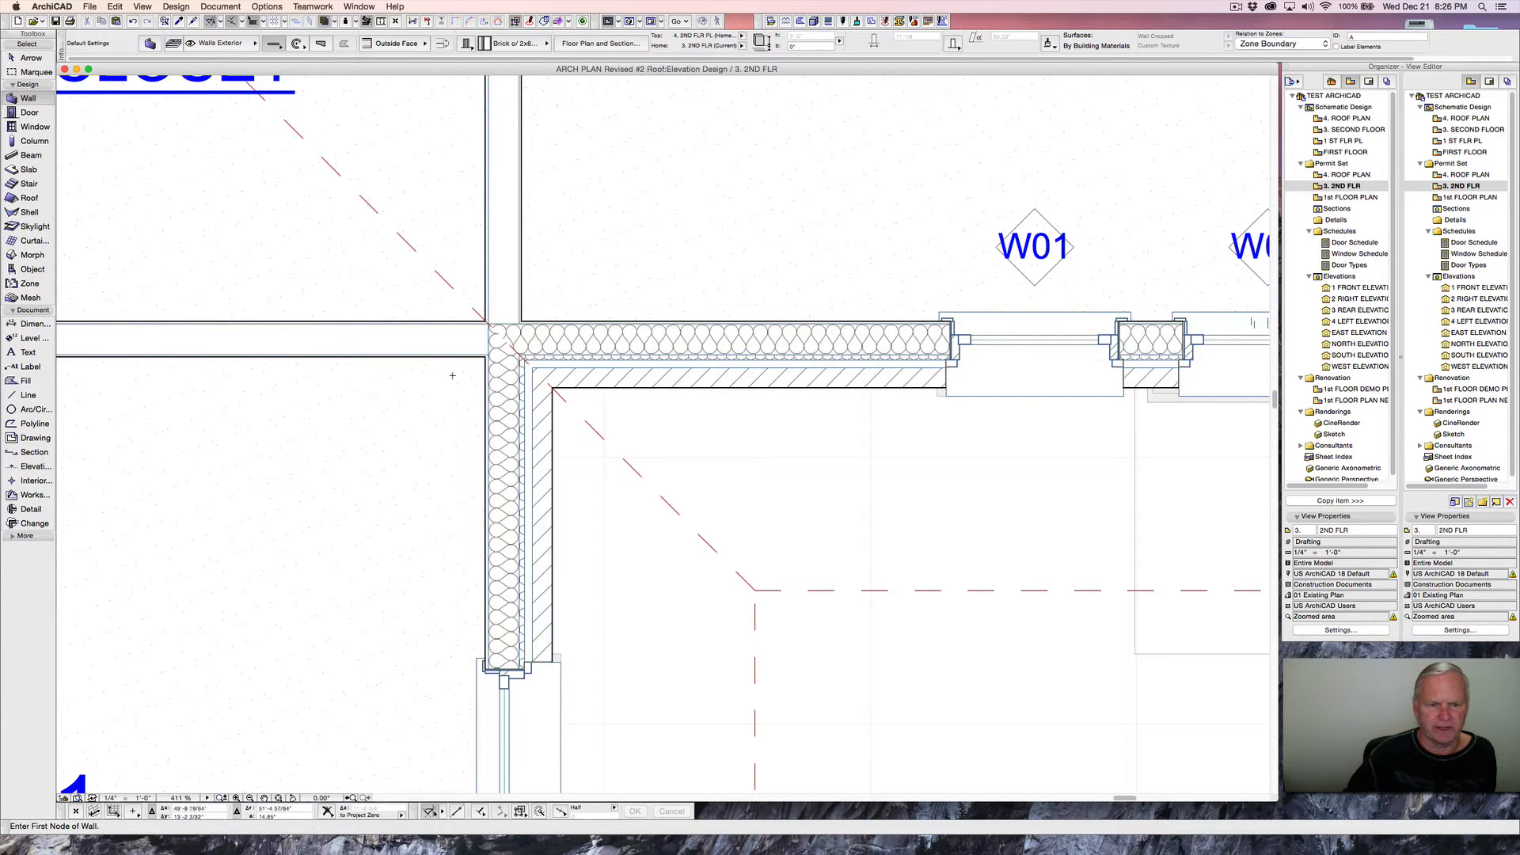
left_click(431, 329, "shift")
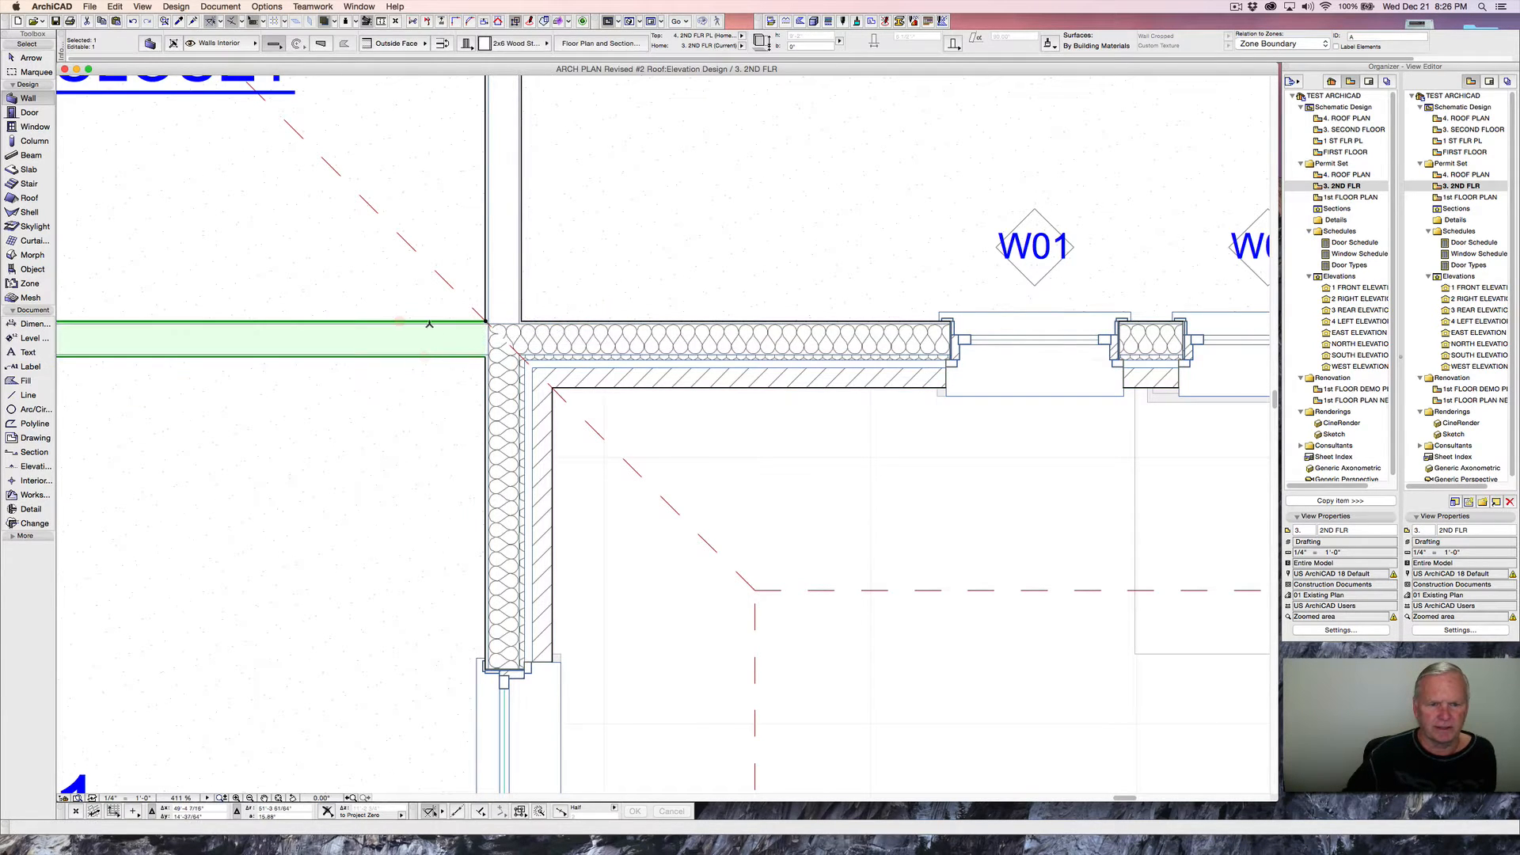
left_click(482, 241, "shift")
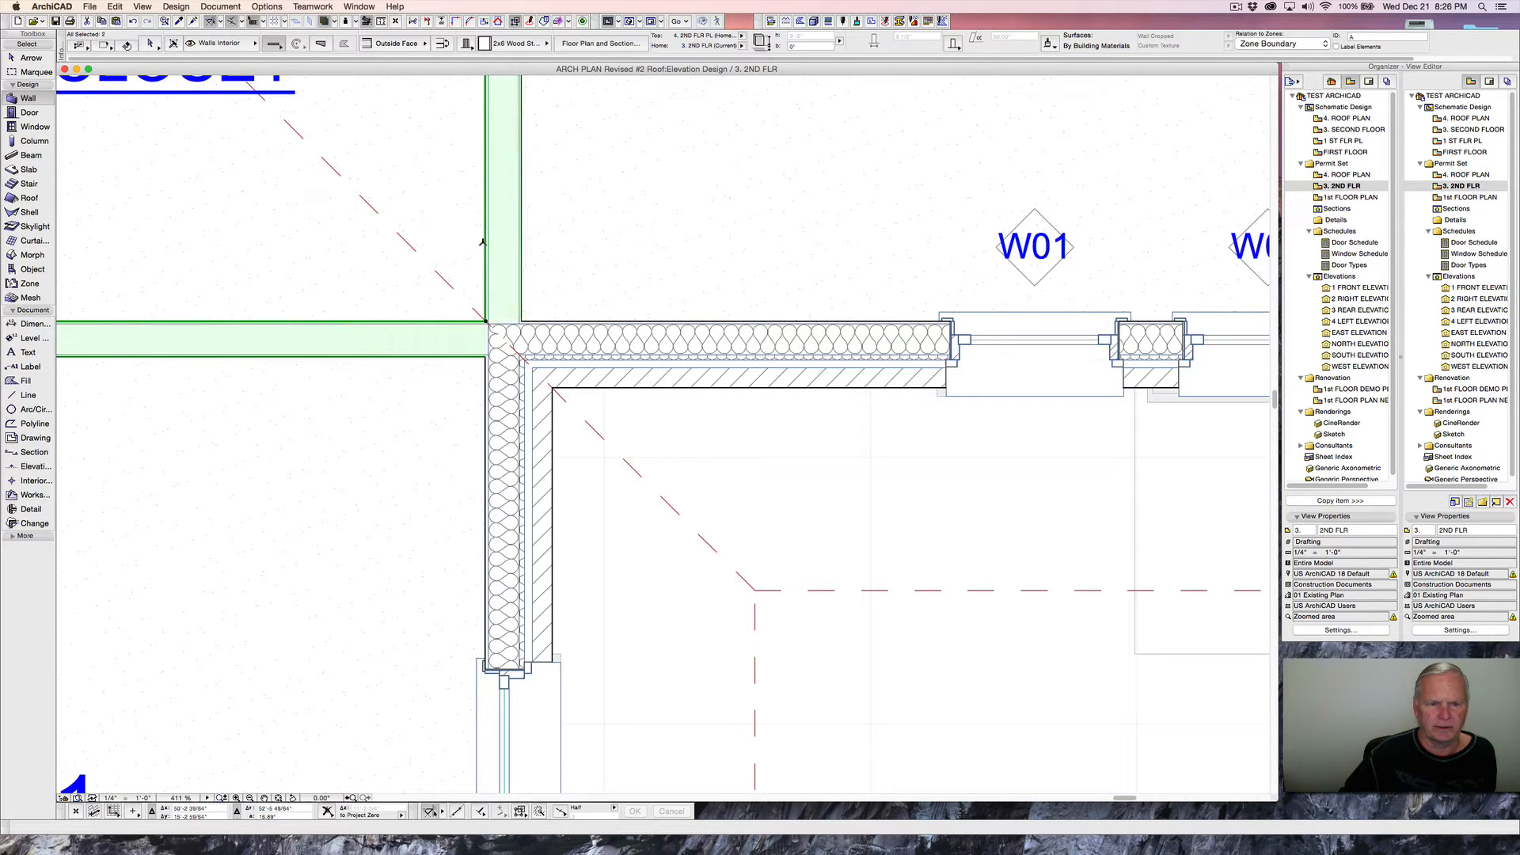
key("Escape")
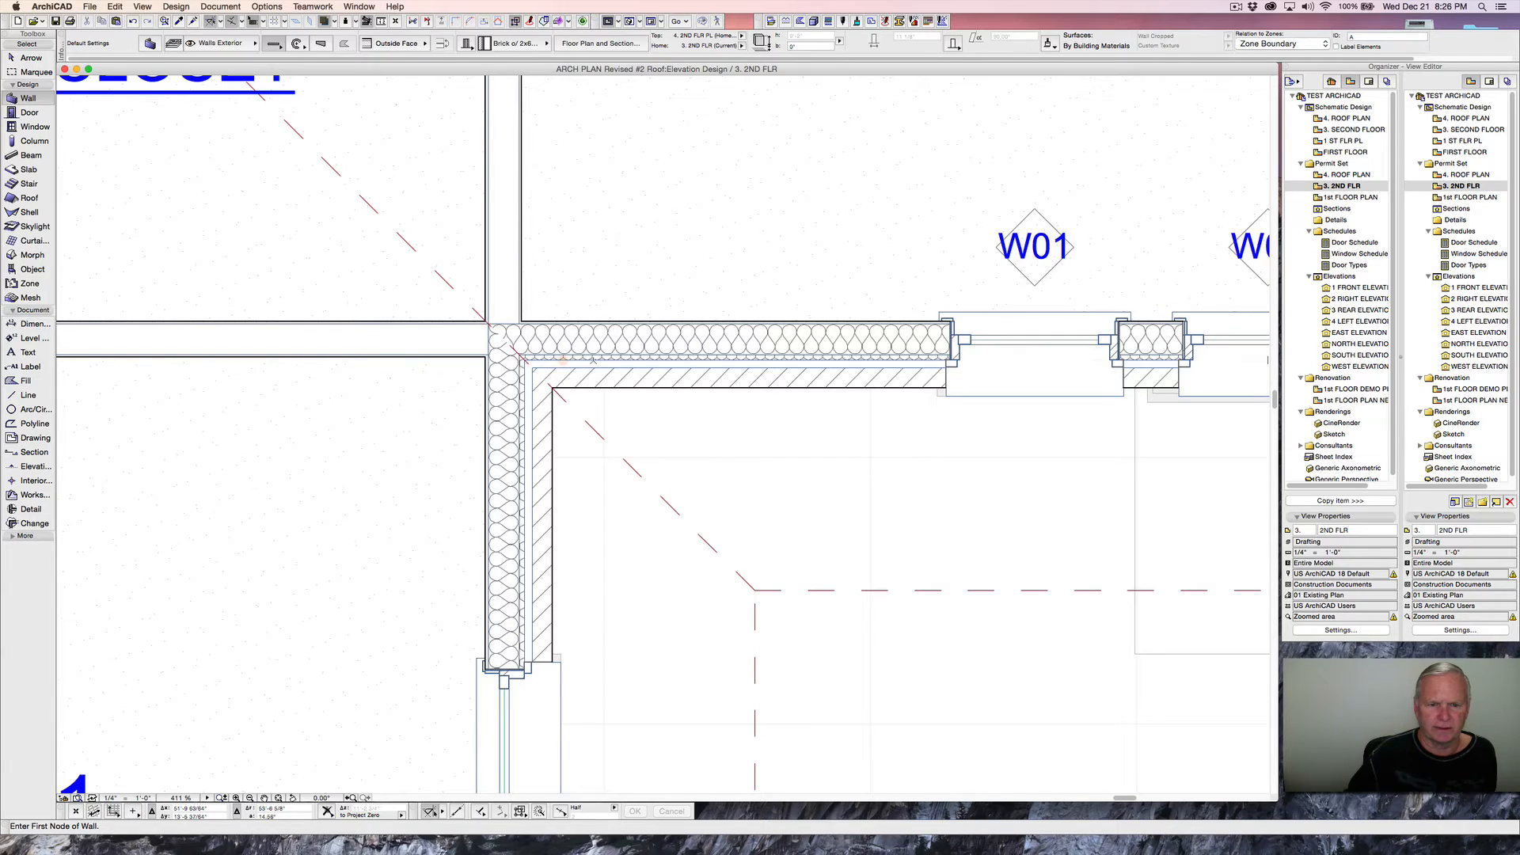
scroll(563, 361, "down", 6)
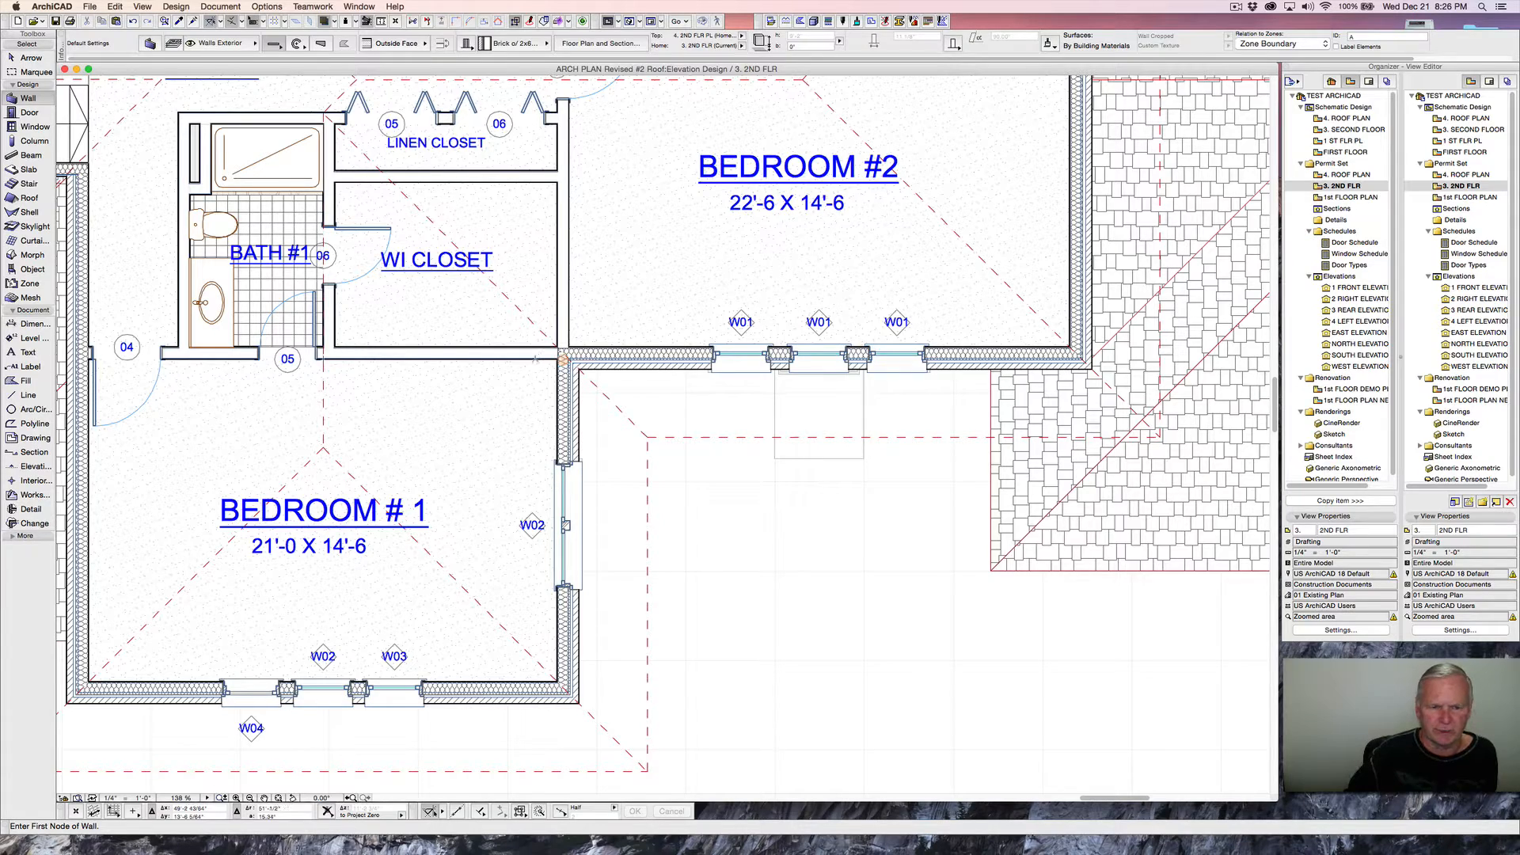
middle_click_drag(538, 358, 486, 395)
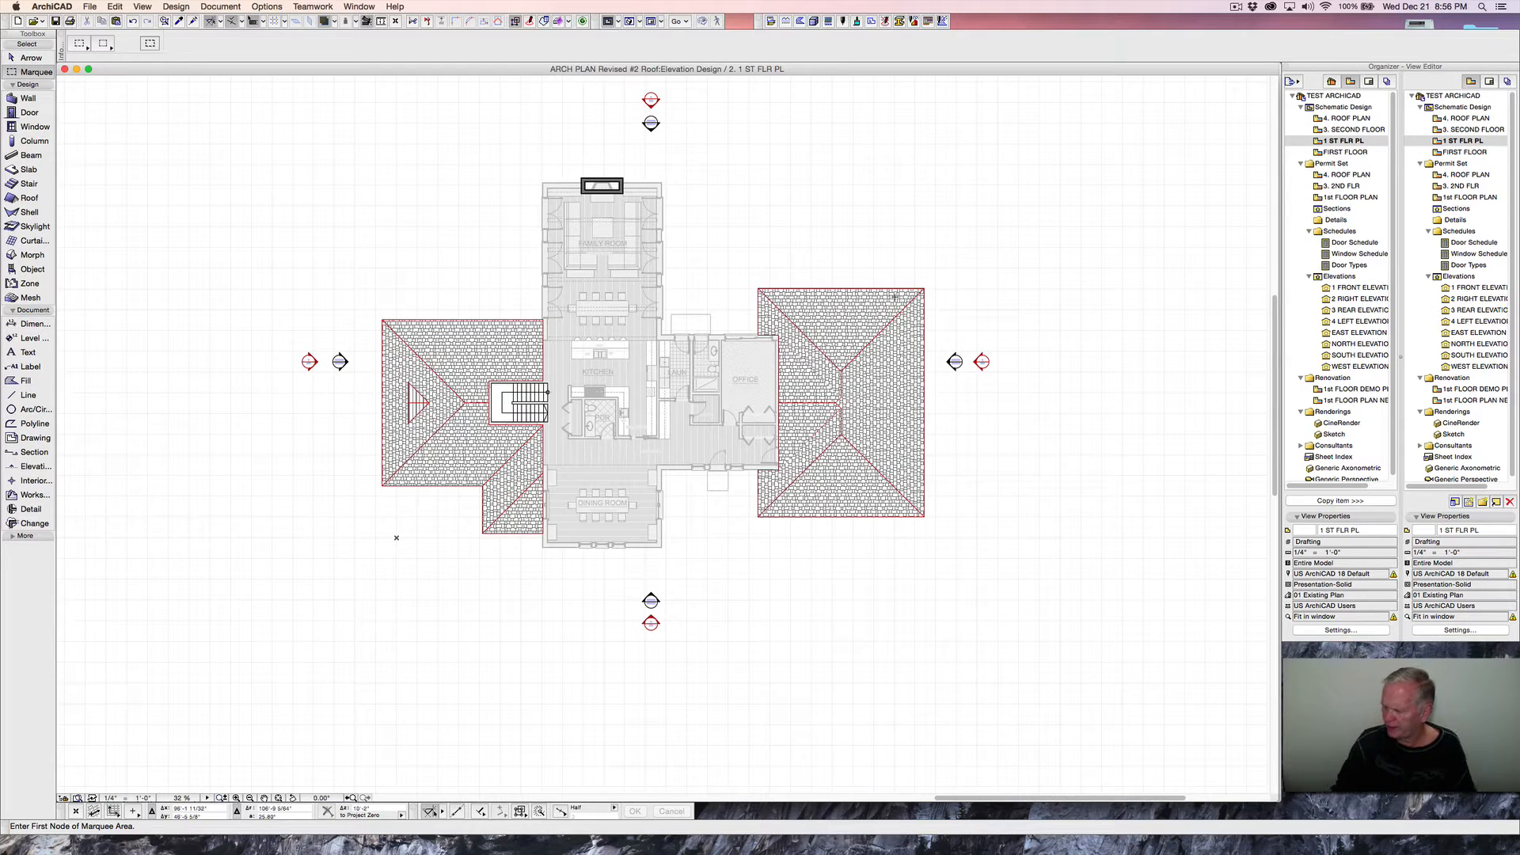
- Open the 1 FRONT ELEVATION view and examine the brick facade around the stacked windows and entry doors
double_click(1349, 290)
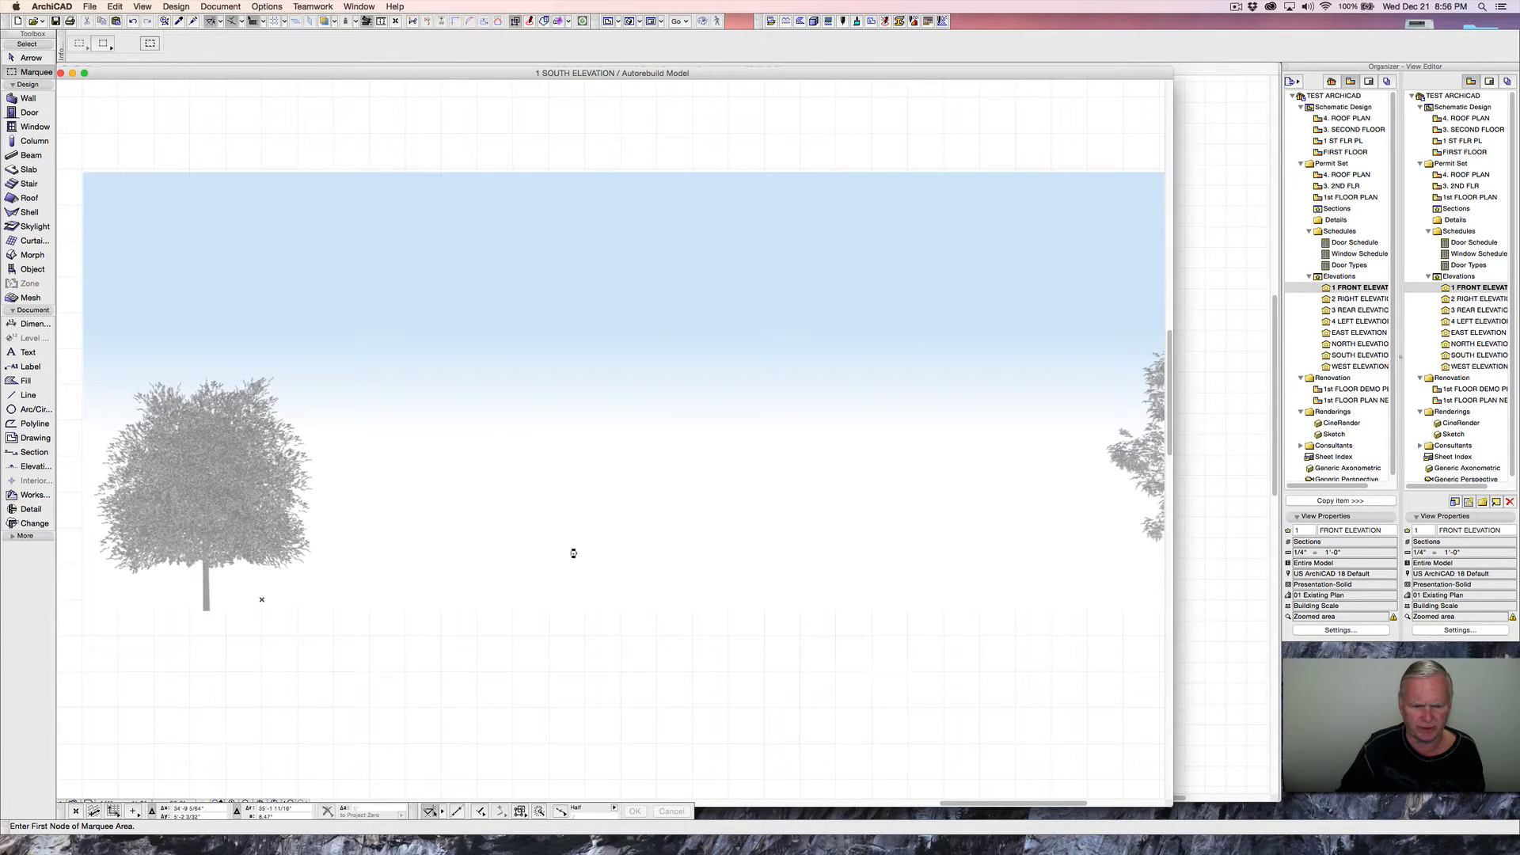
scroll(573, 554, "up", 4)
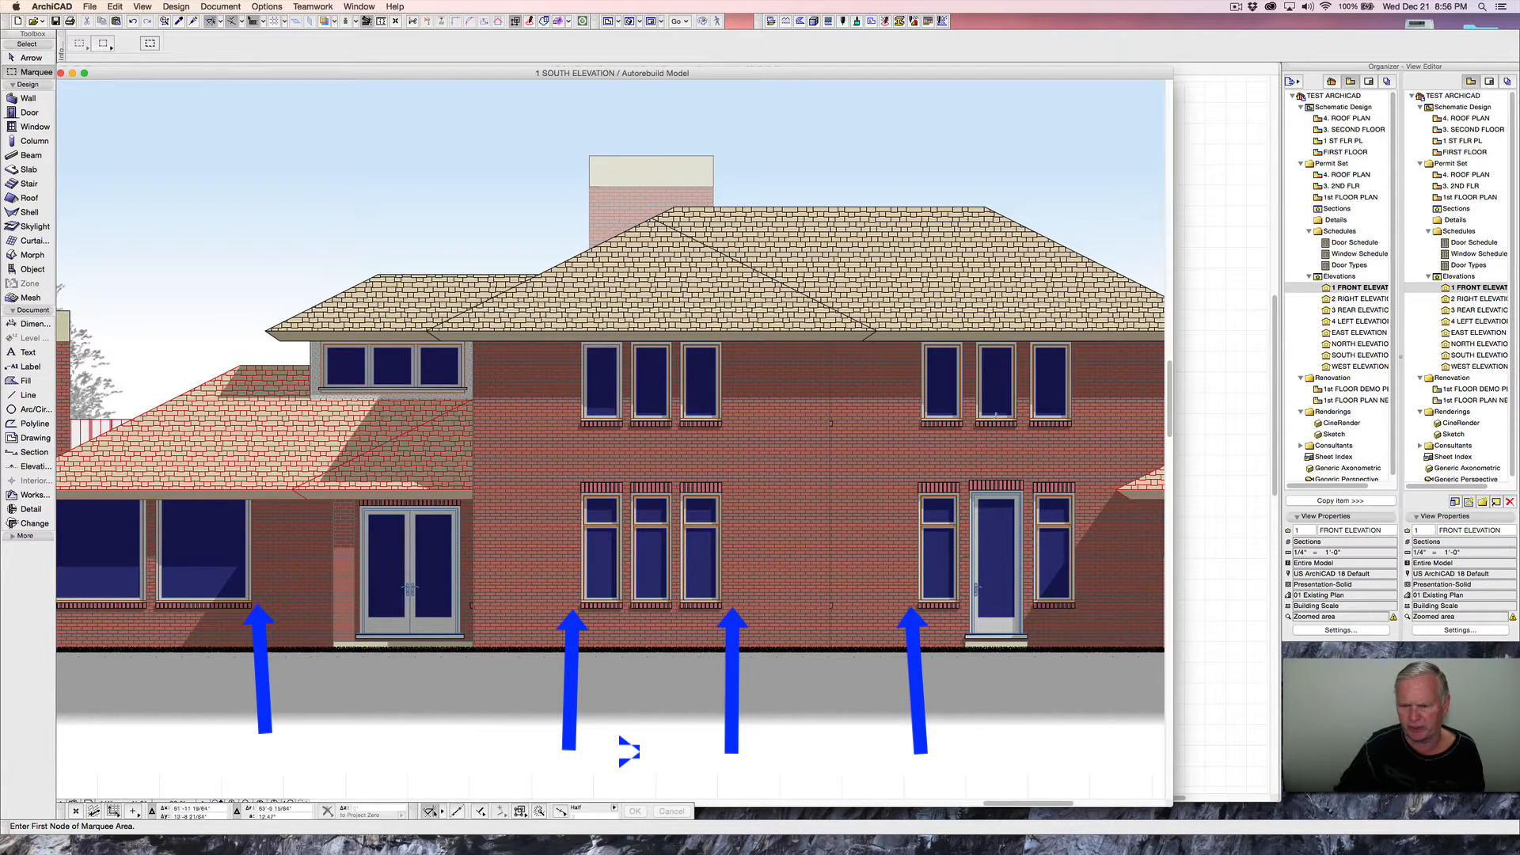
middle_click_drag(992, 513, 637, 454)
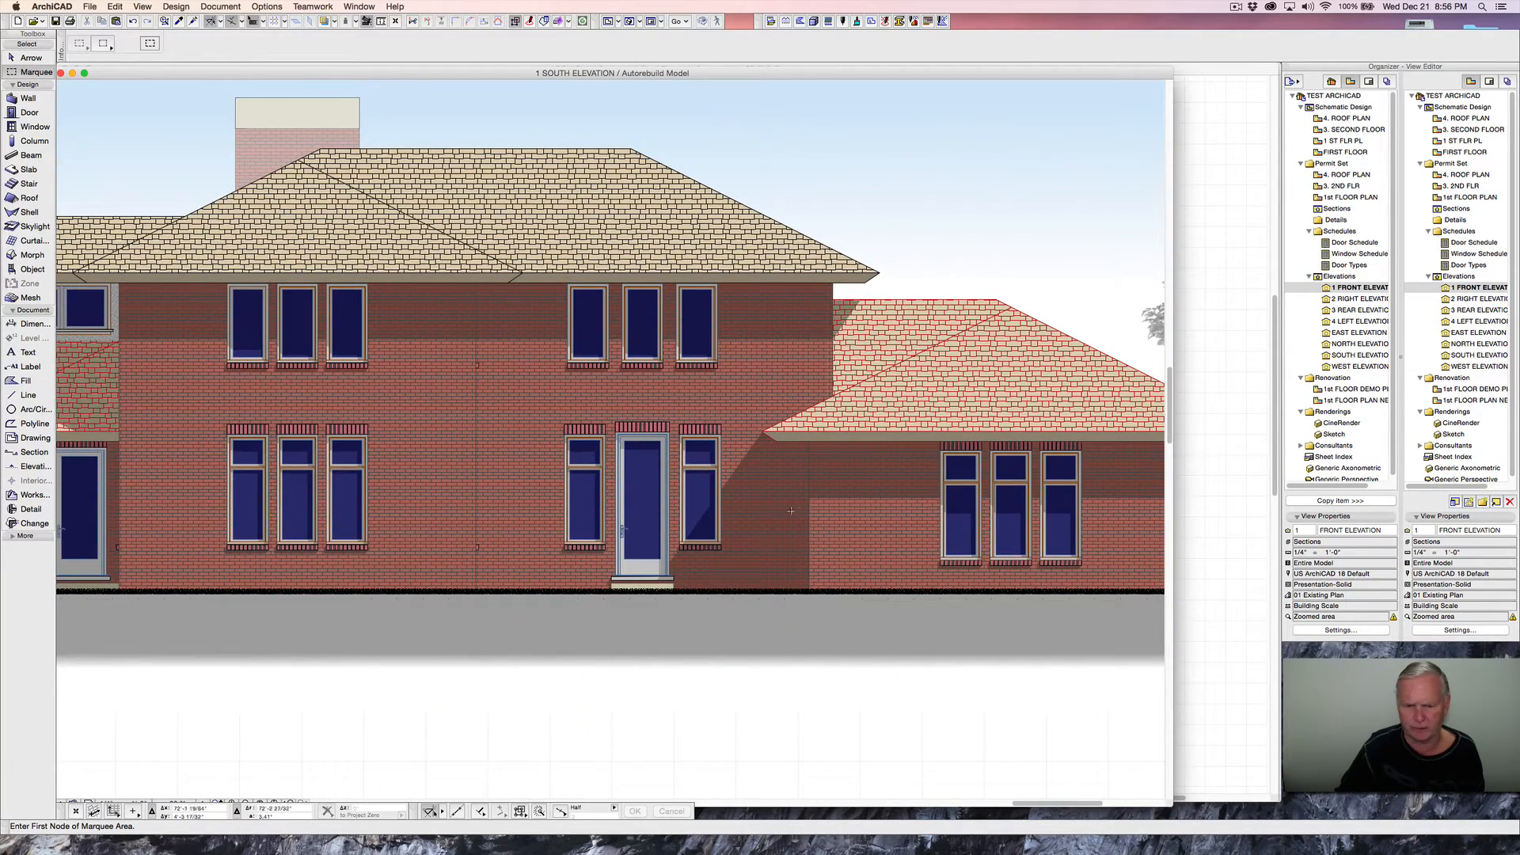
scroll(594, 478, "left", 5)
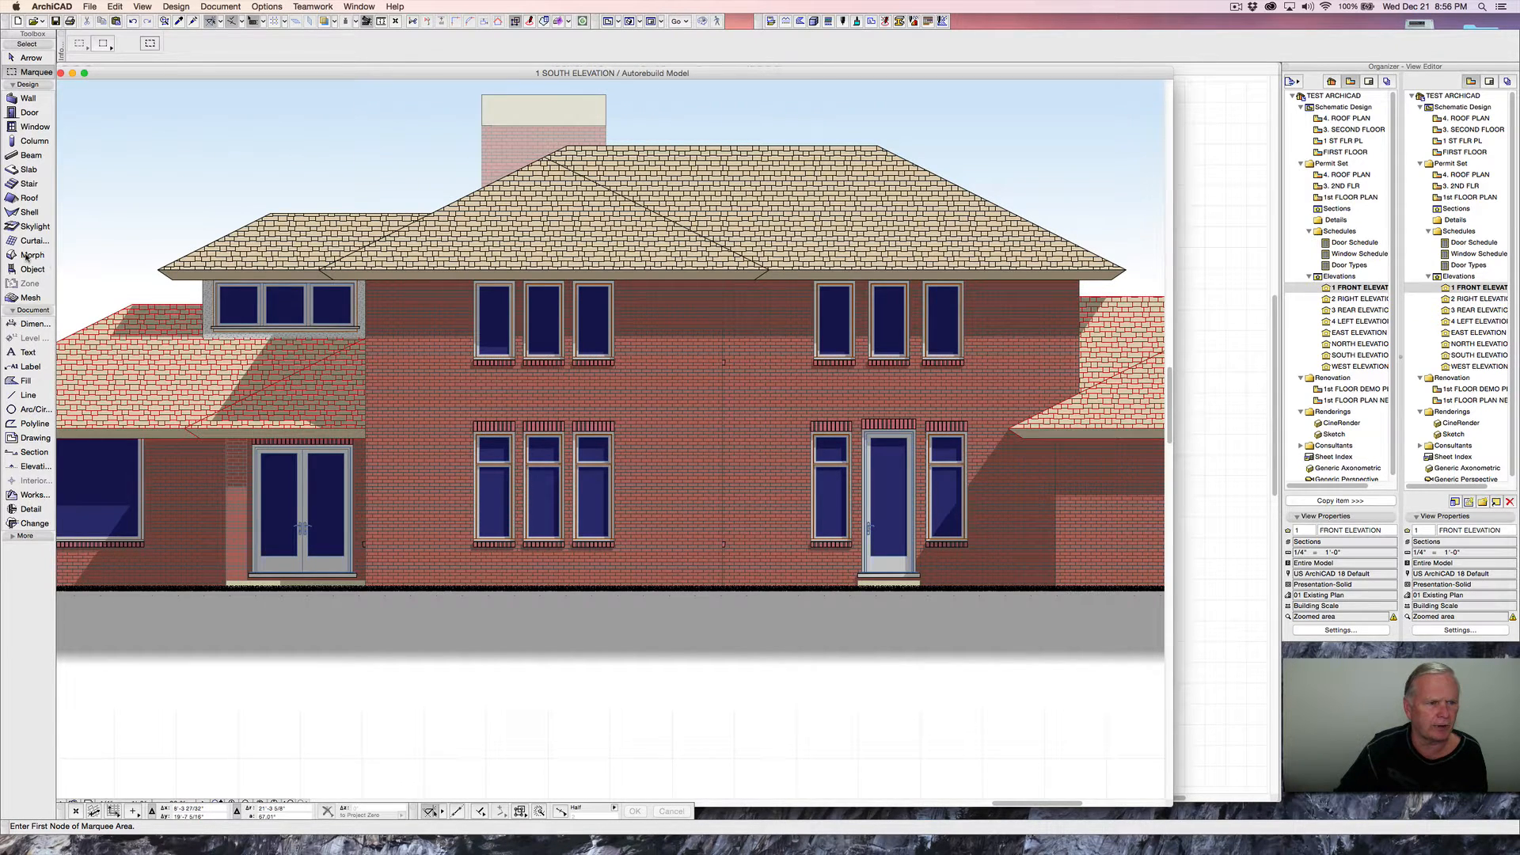
- In 3D, draw a rectangular morph strip 7.625" wide and about 19'-11" tall on the front brick wall, alongside the stacked triple windows
left_click(29, 256)
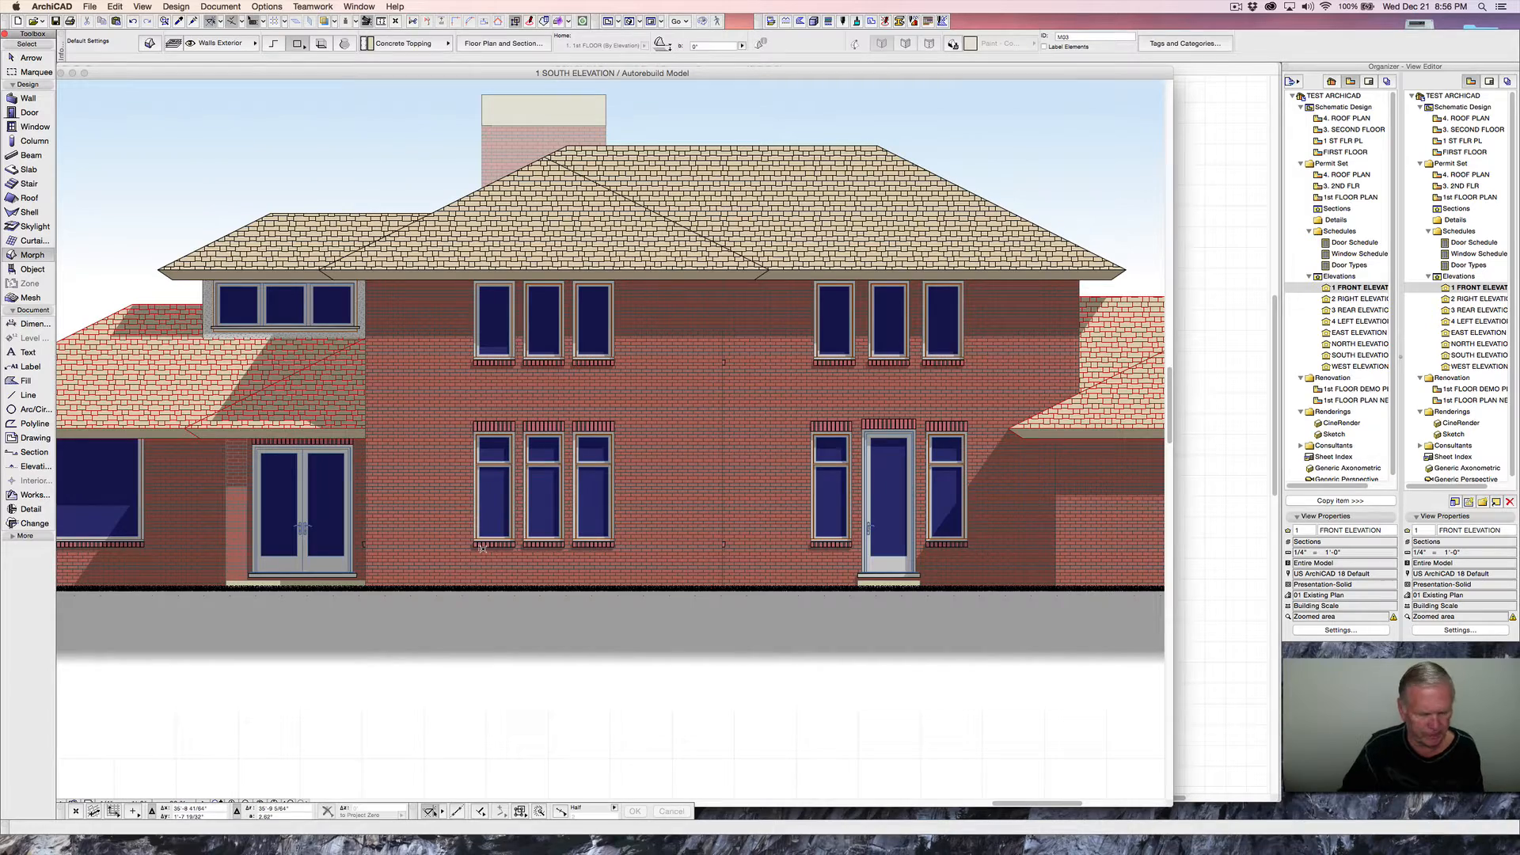
key("F3")
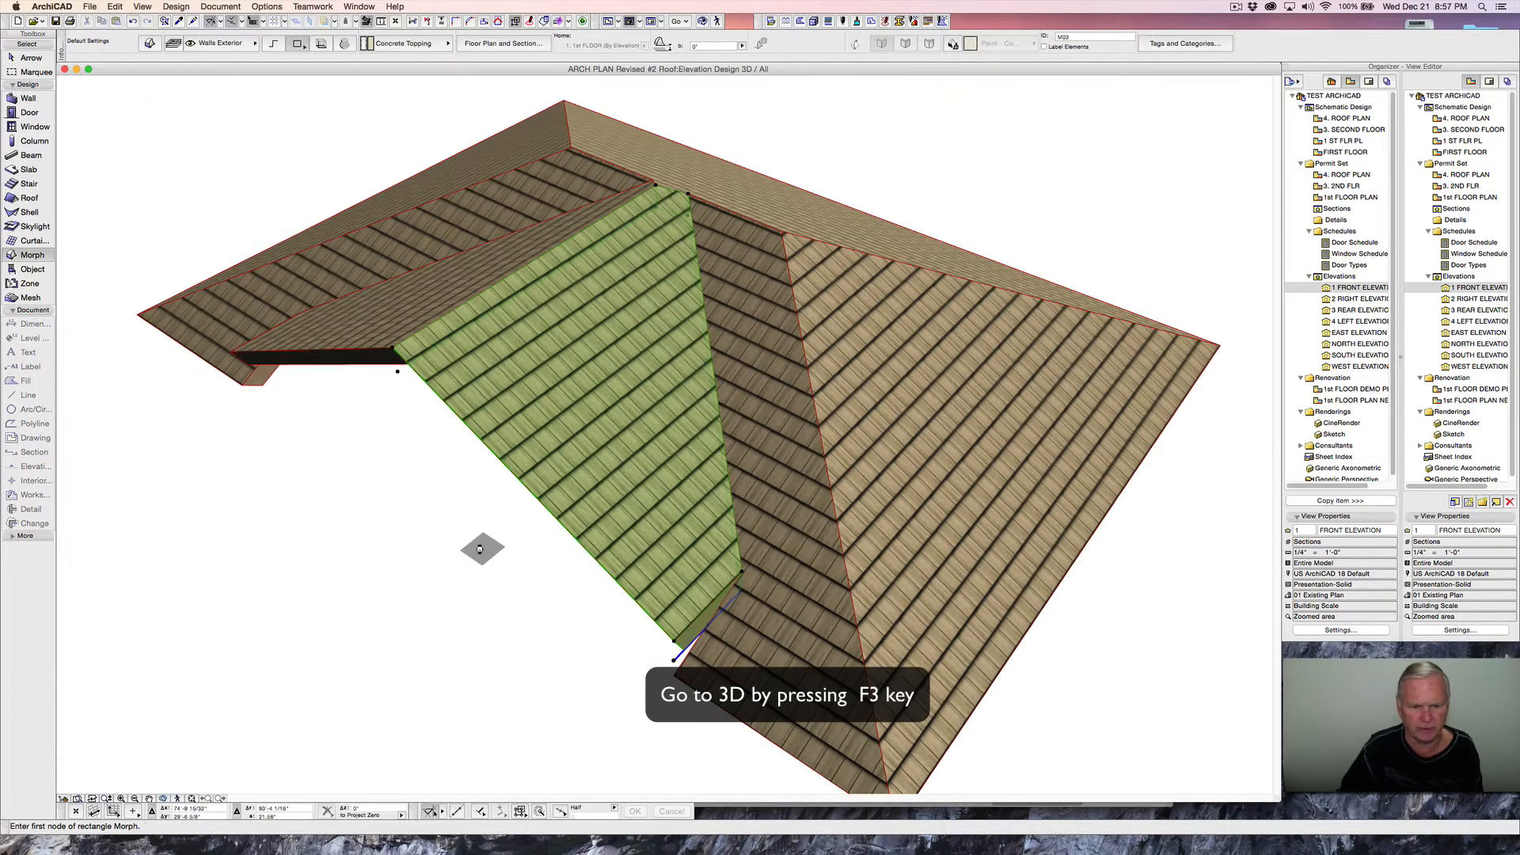
scroll(492, 548, "down", 5)
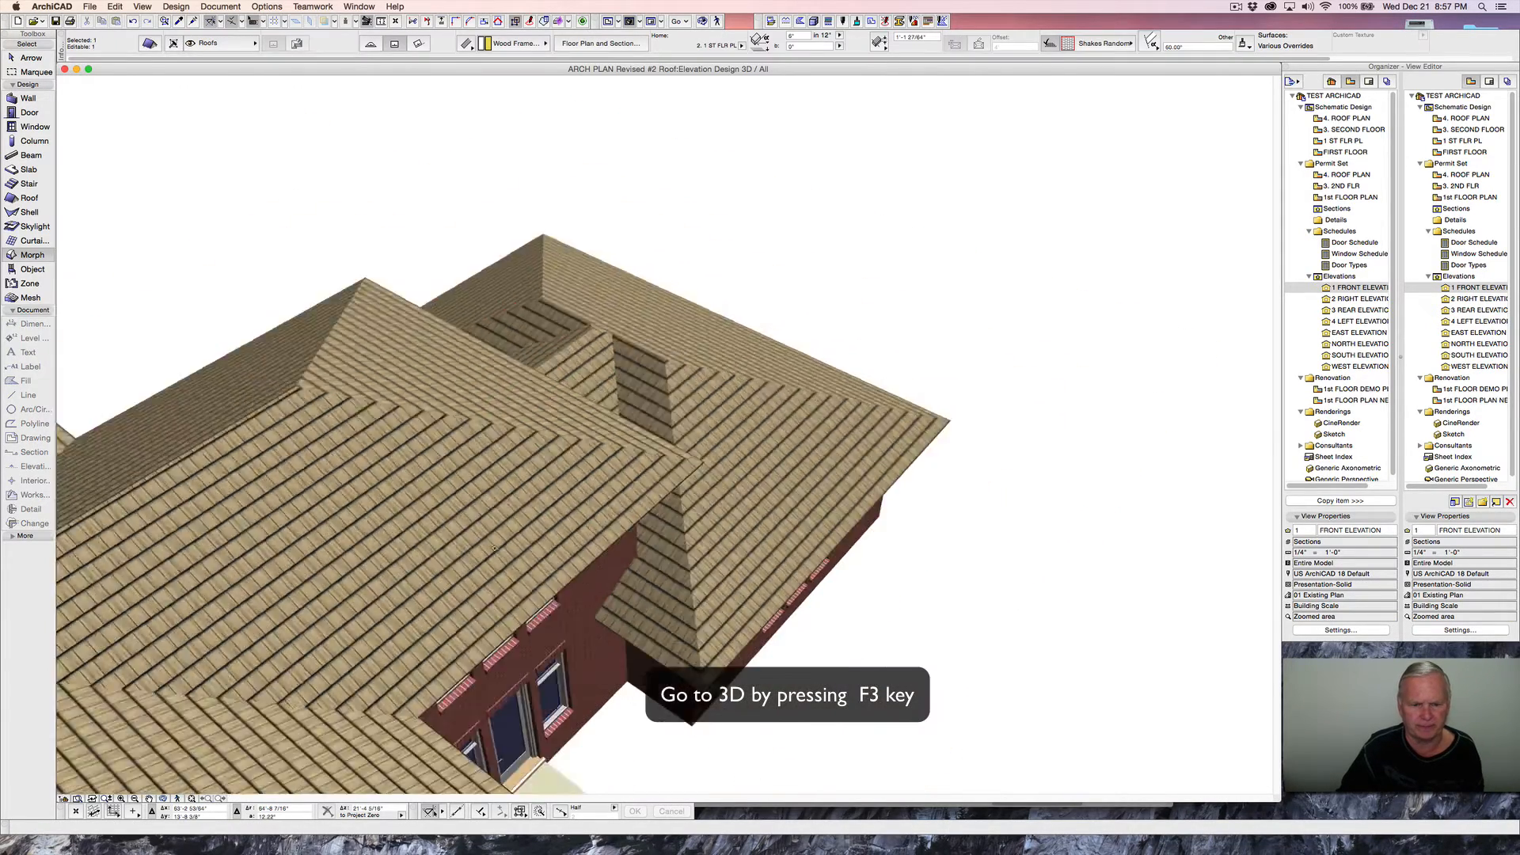
middle_click_drag(486, 605, 519, 295, "shift")
scroll(475, 305, "up", 6)
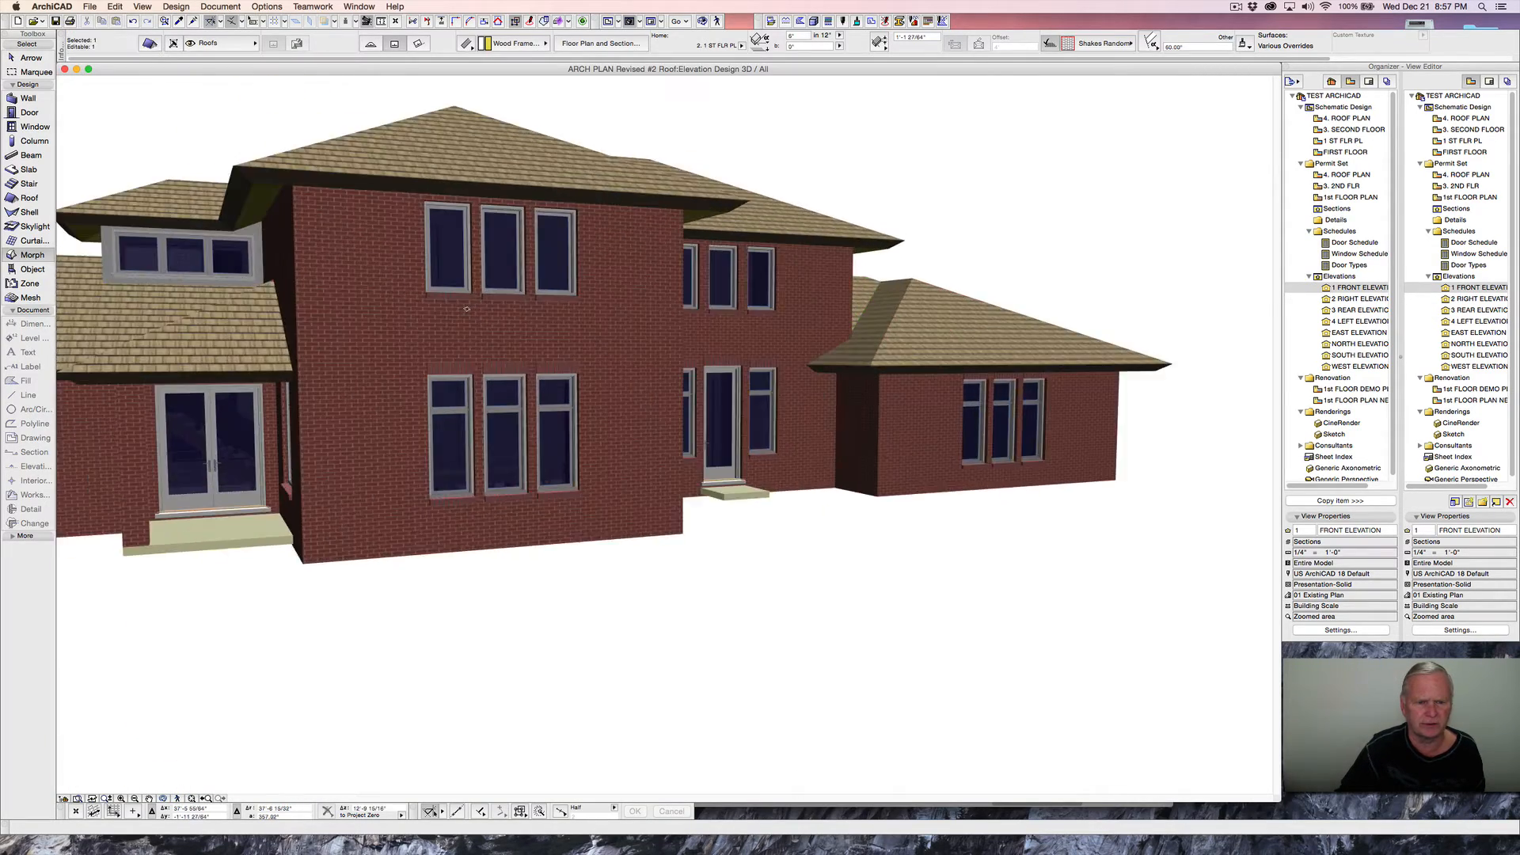
scroll(466, 309, "up", 2)
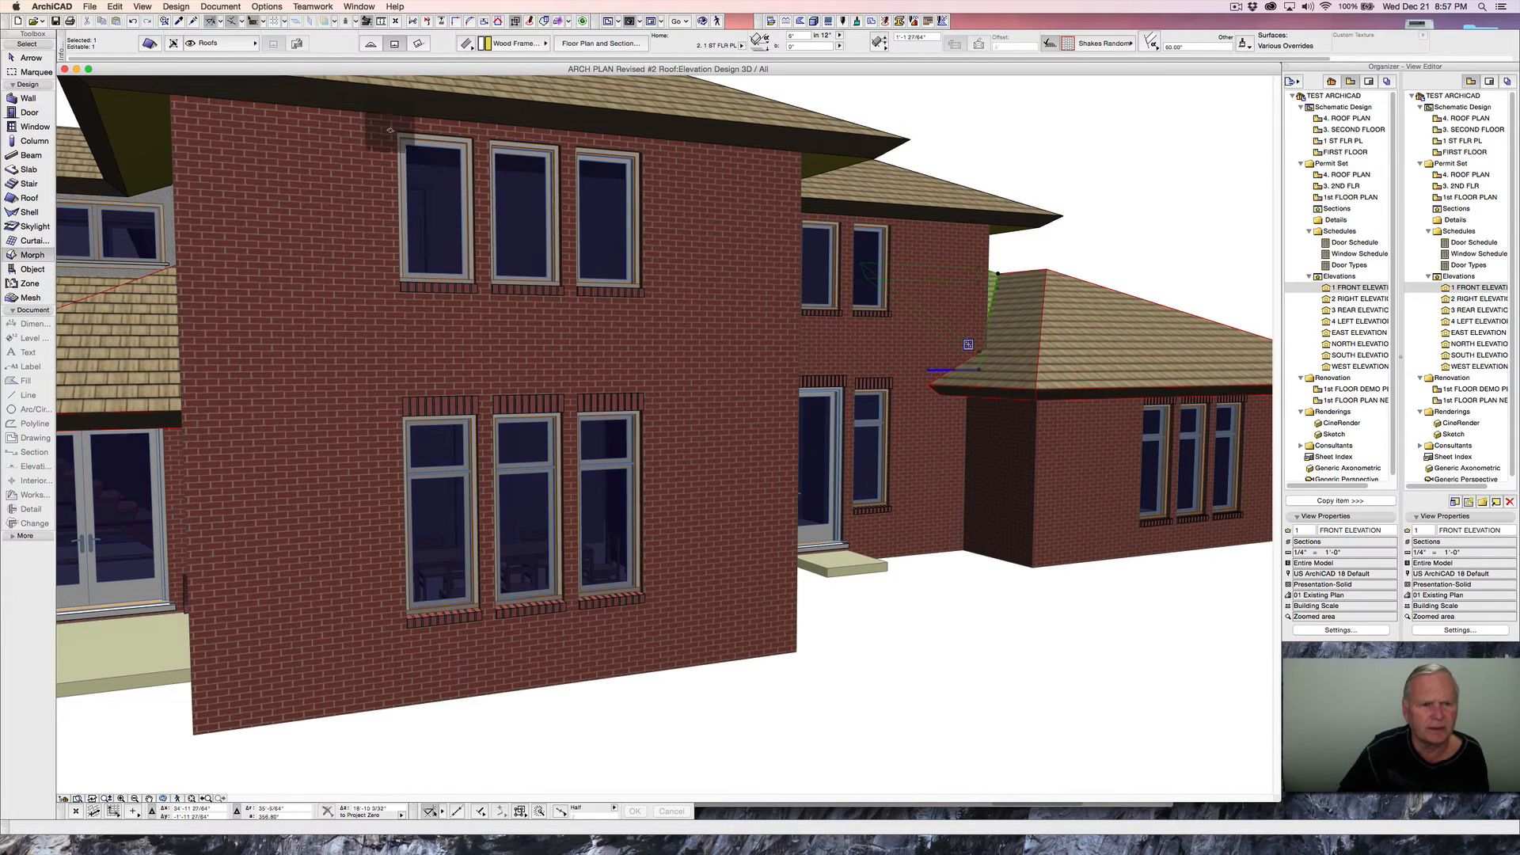
key("Escape")
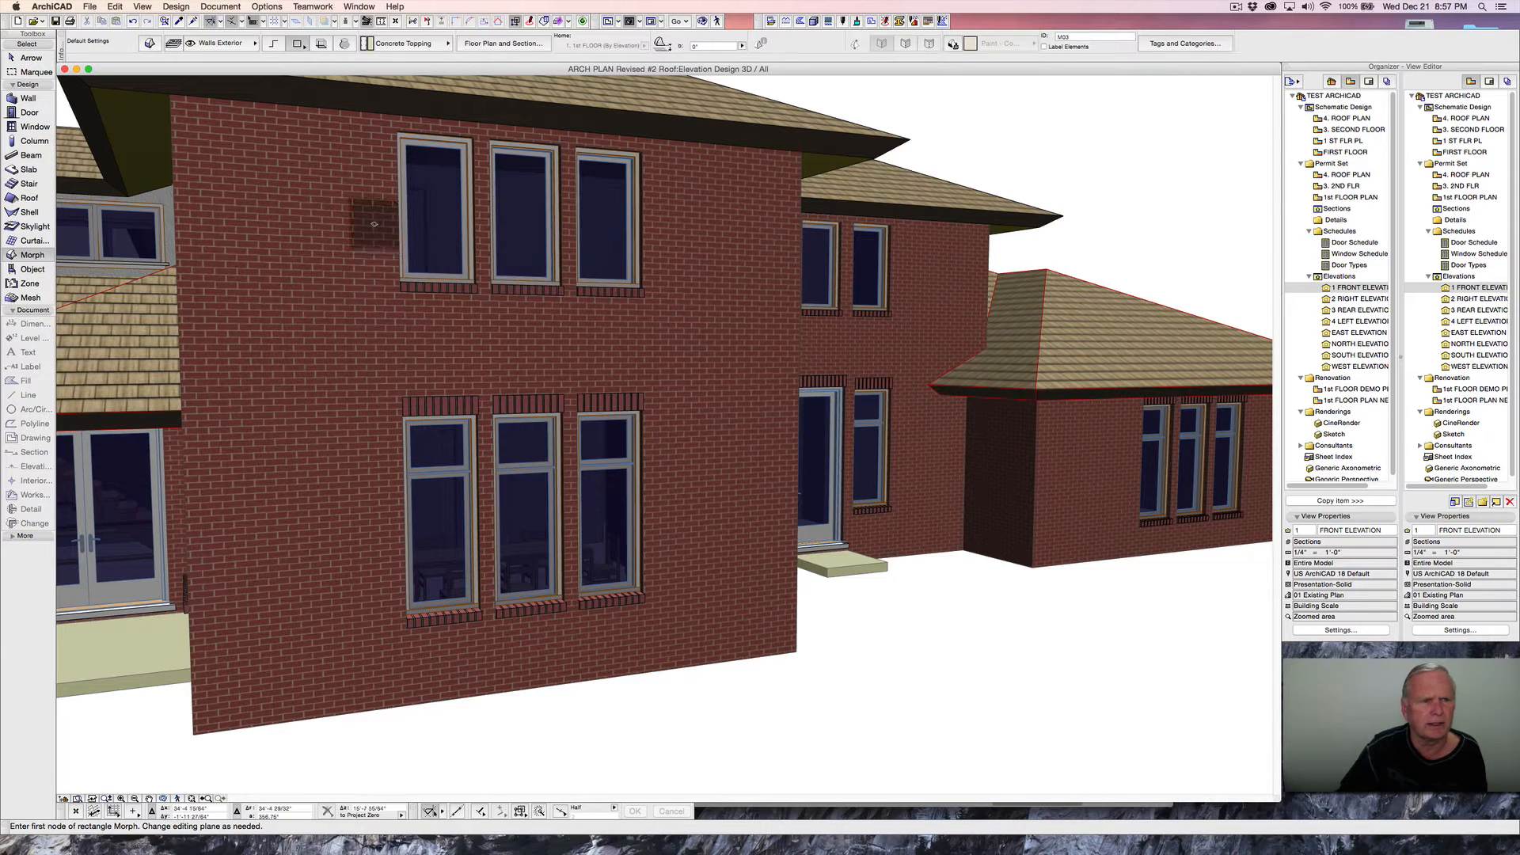
left_click(395, 132)
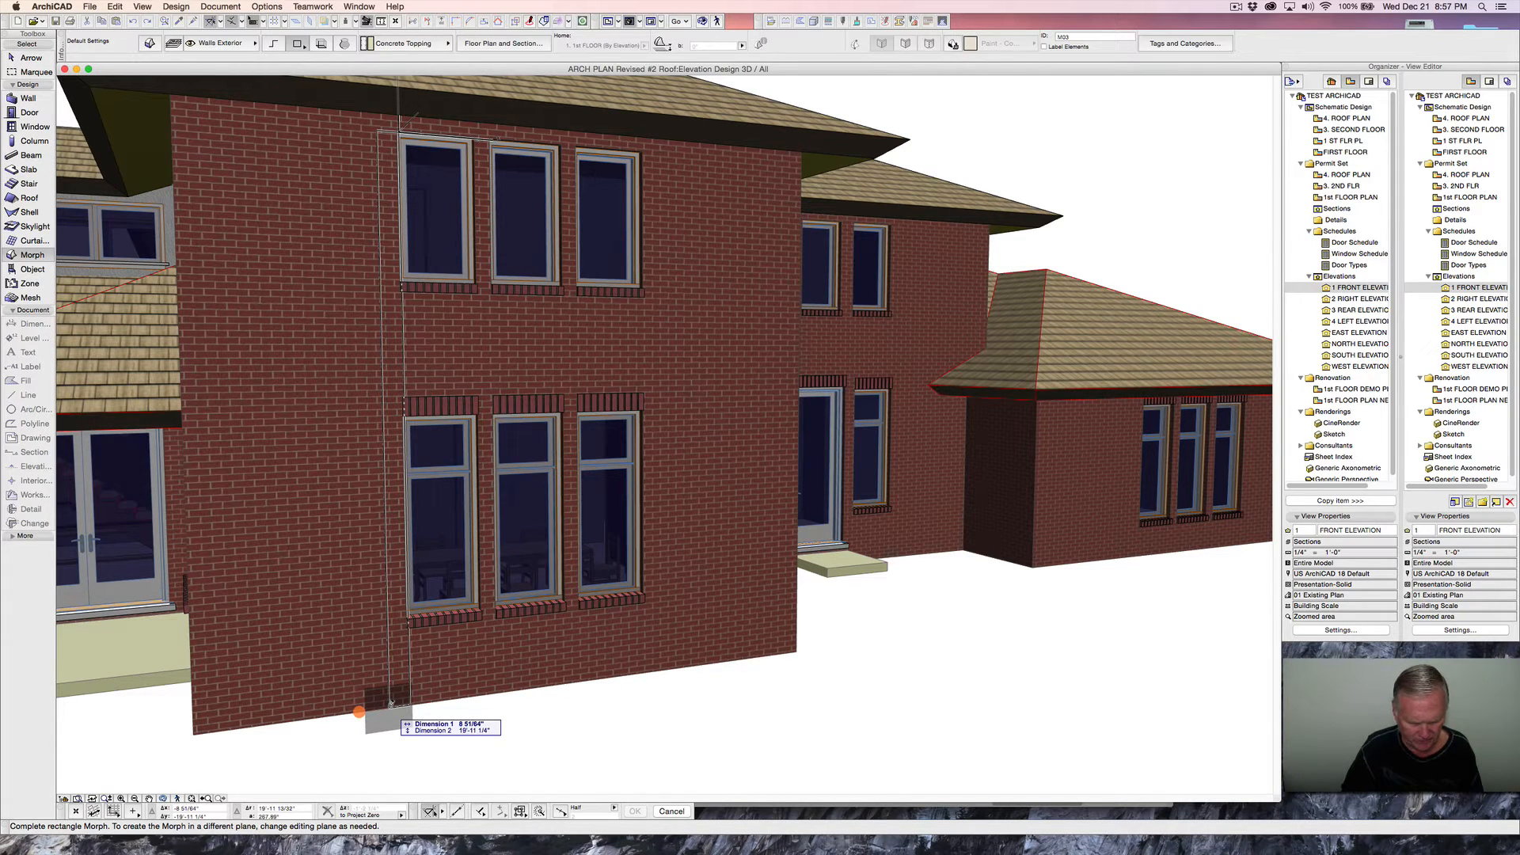
type("7")
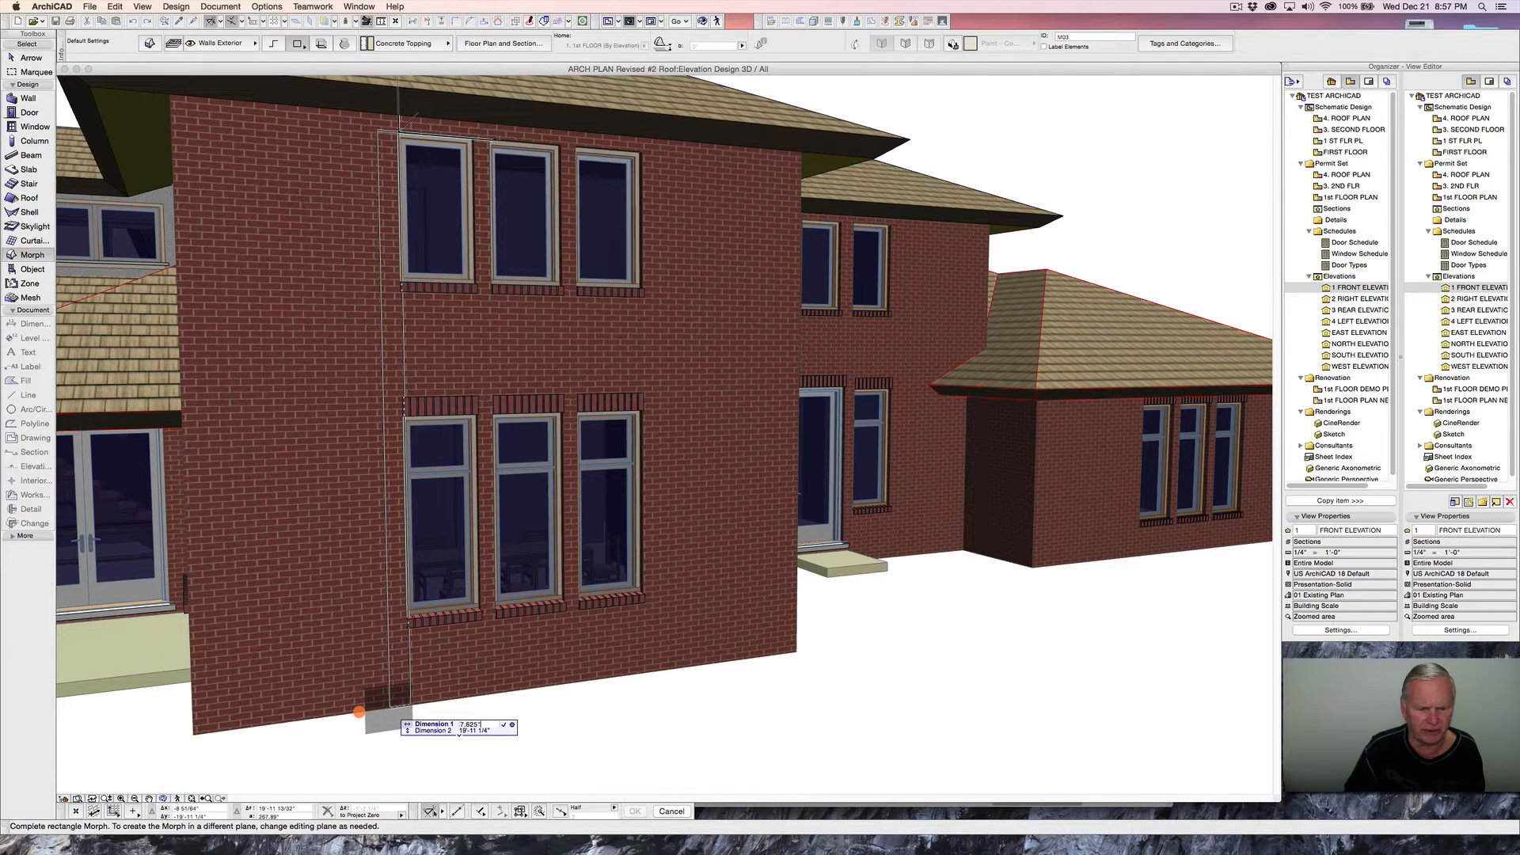
type(".625")
key("Return")
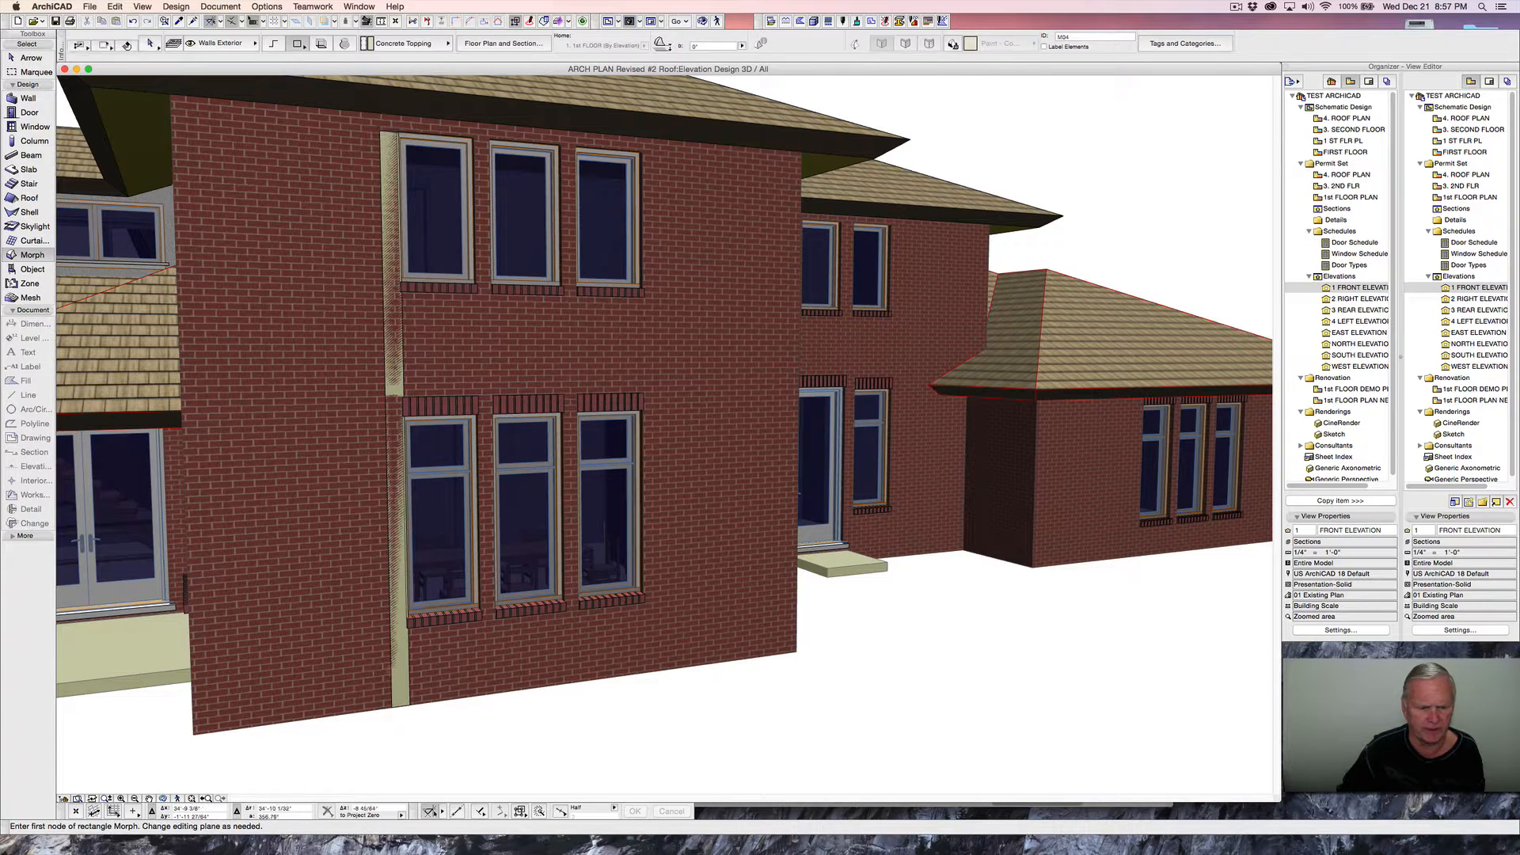
- Override the surface of the vertical morph strip with Brick - Stack Bond
left_click(391, 662, "shift")
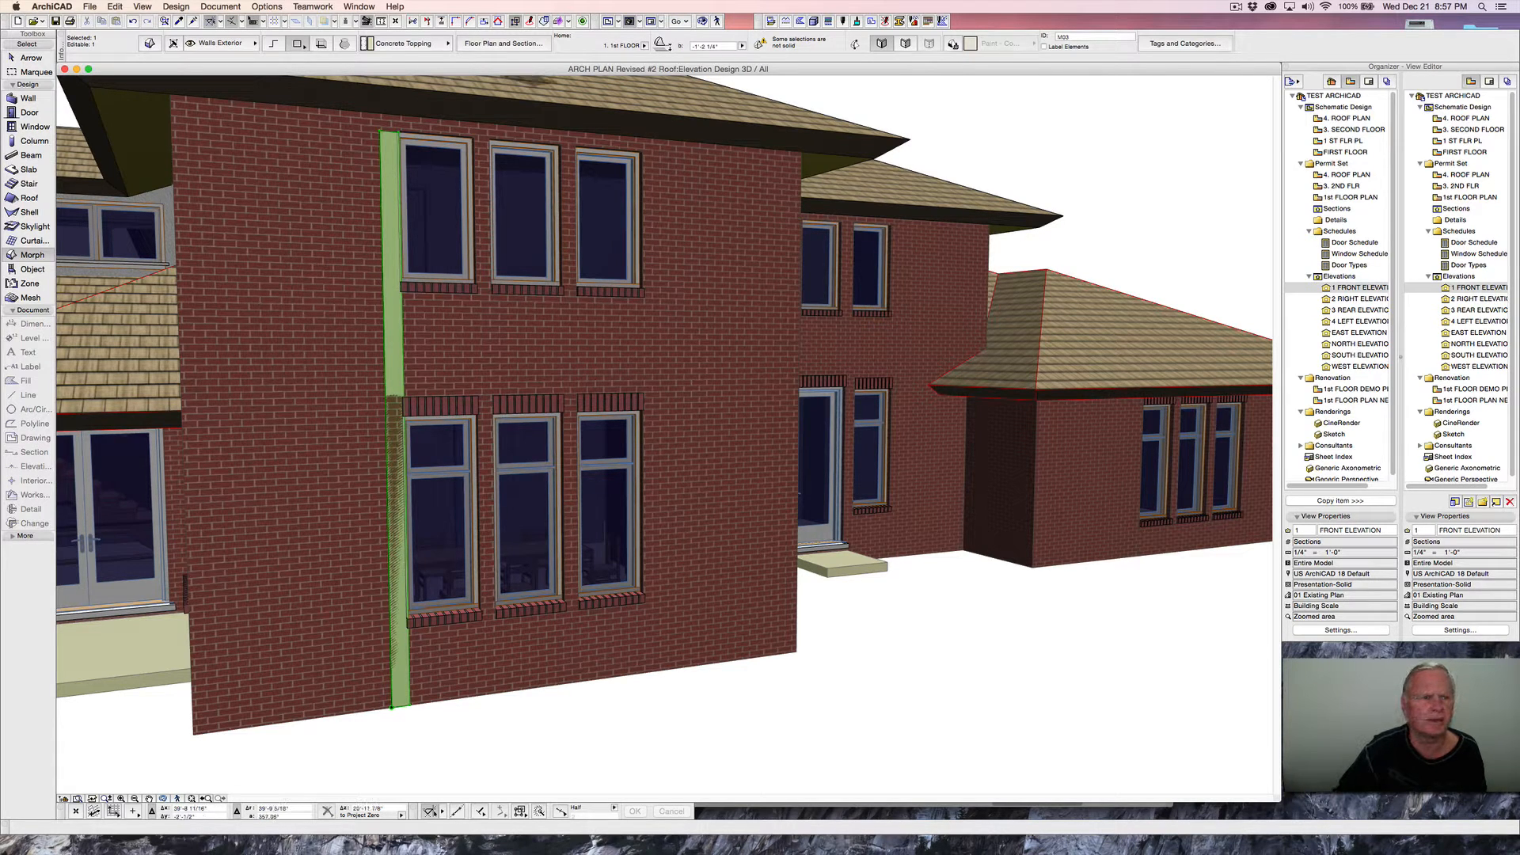
left_click(149, 42)
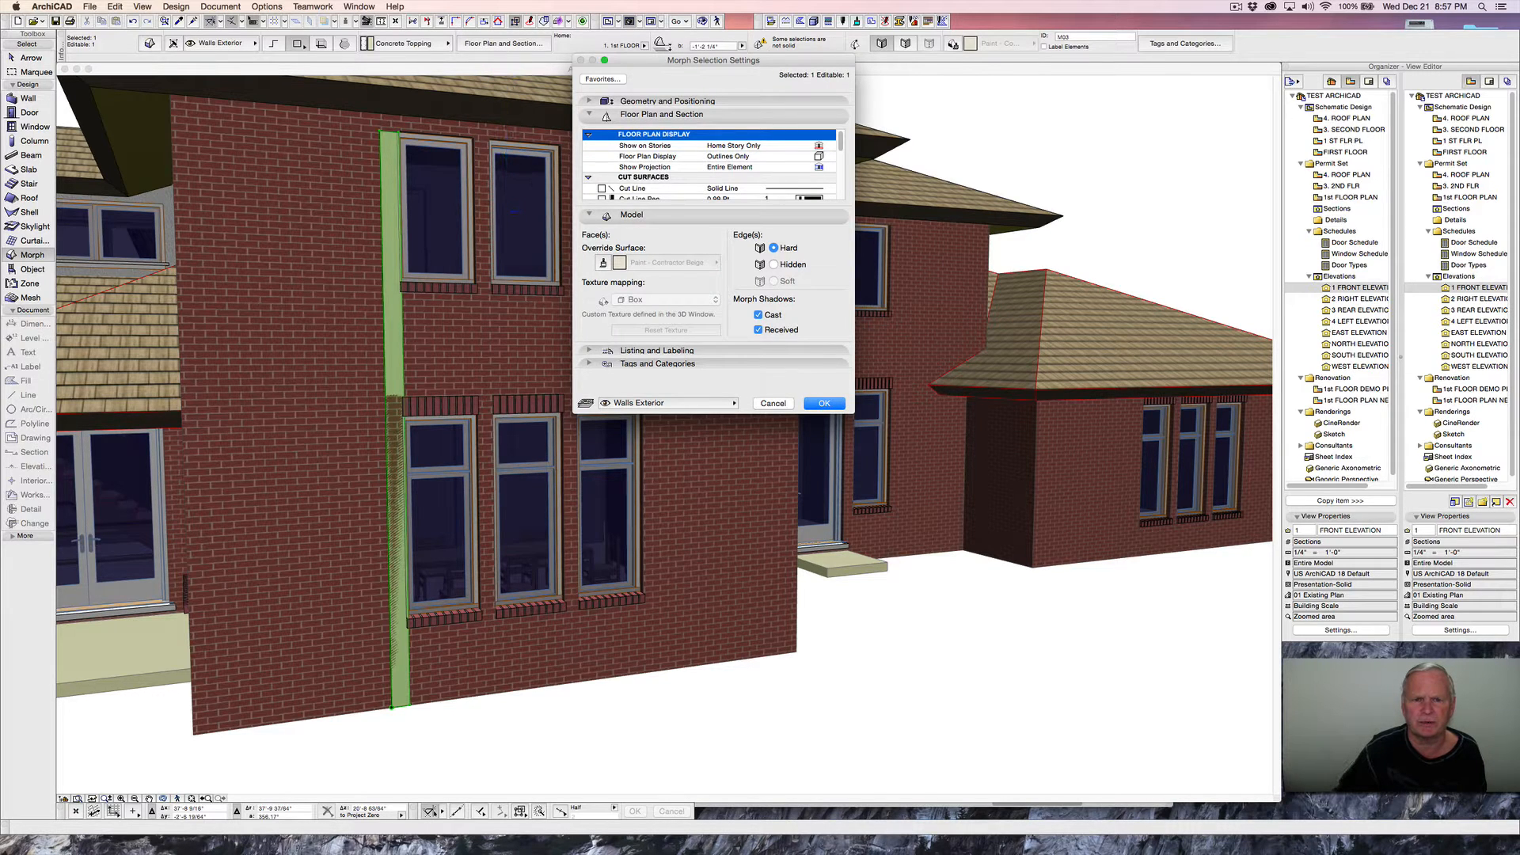
left_click(602, 262)
left_click(669, 262)
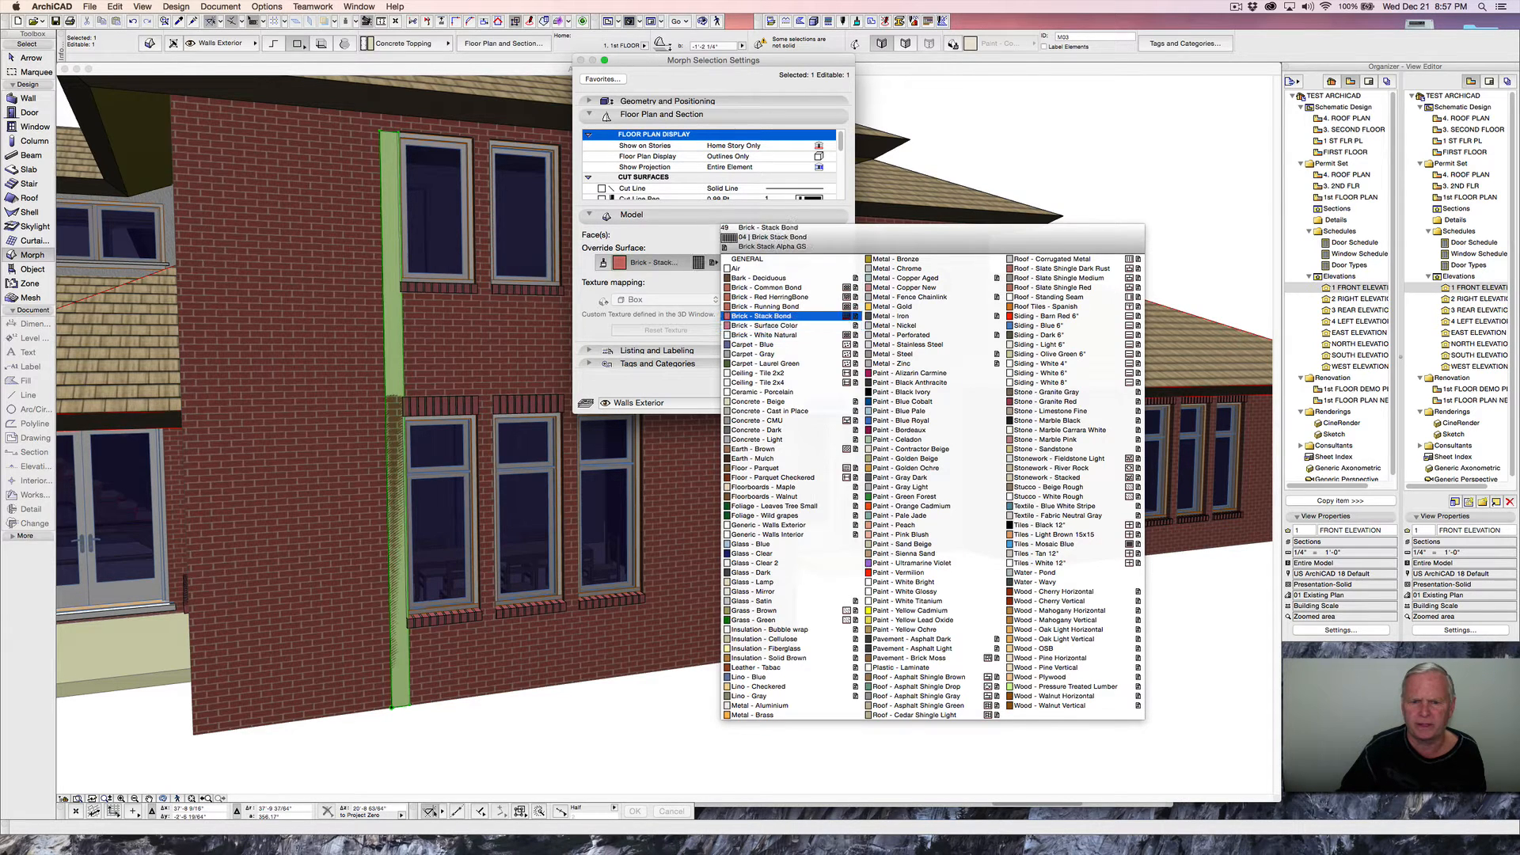
left_click(760, 315)
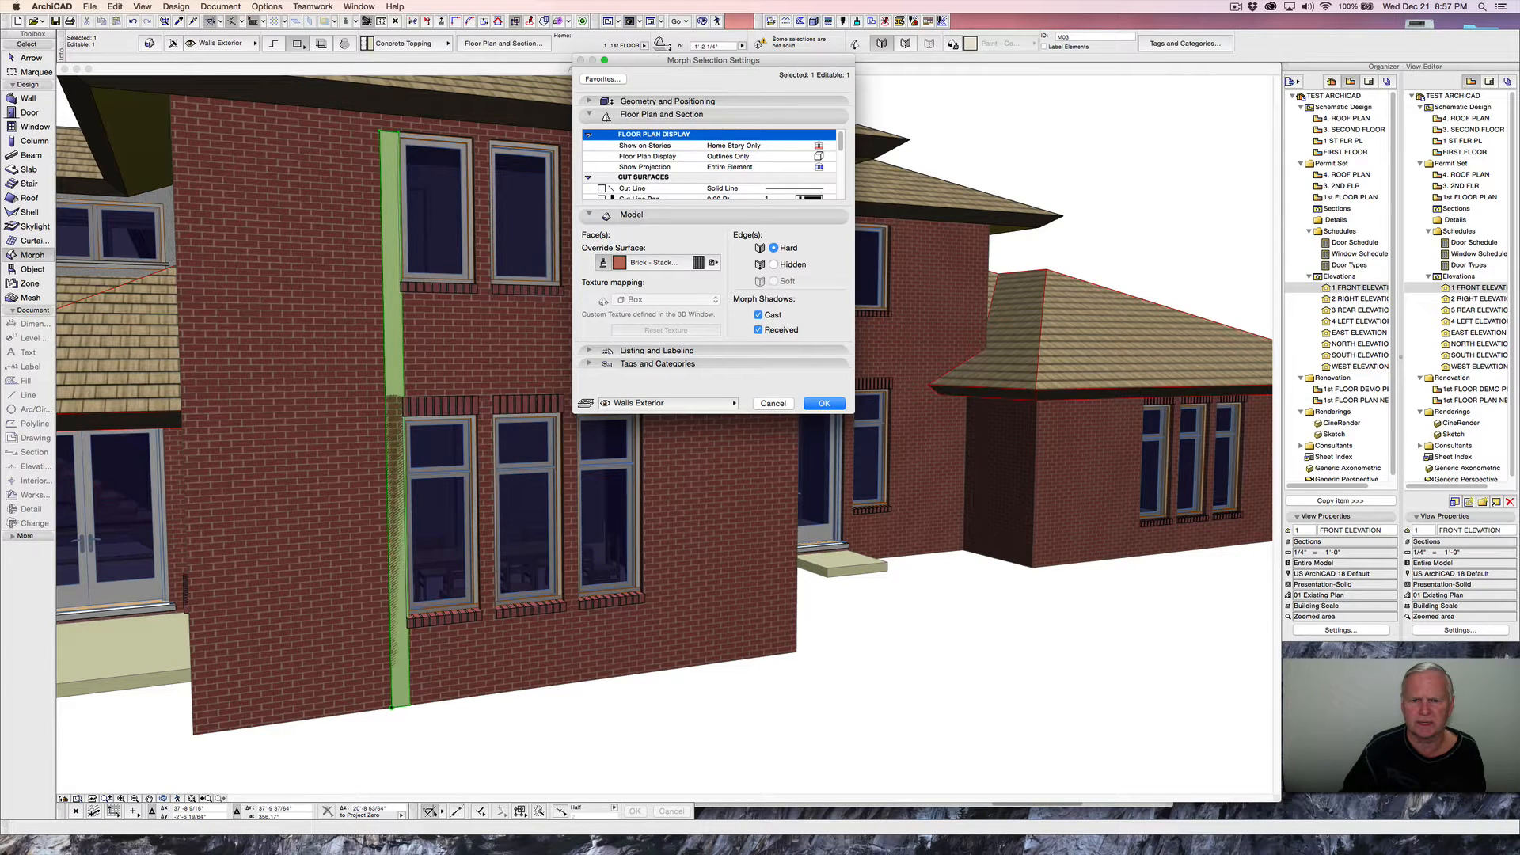
left_click(824, 403)
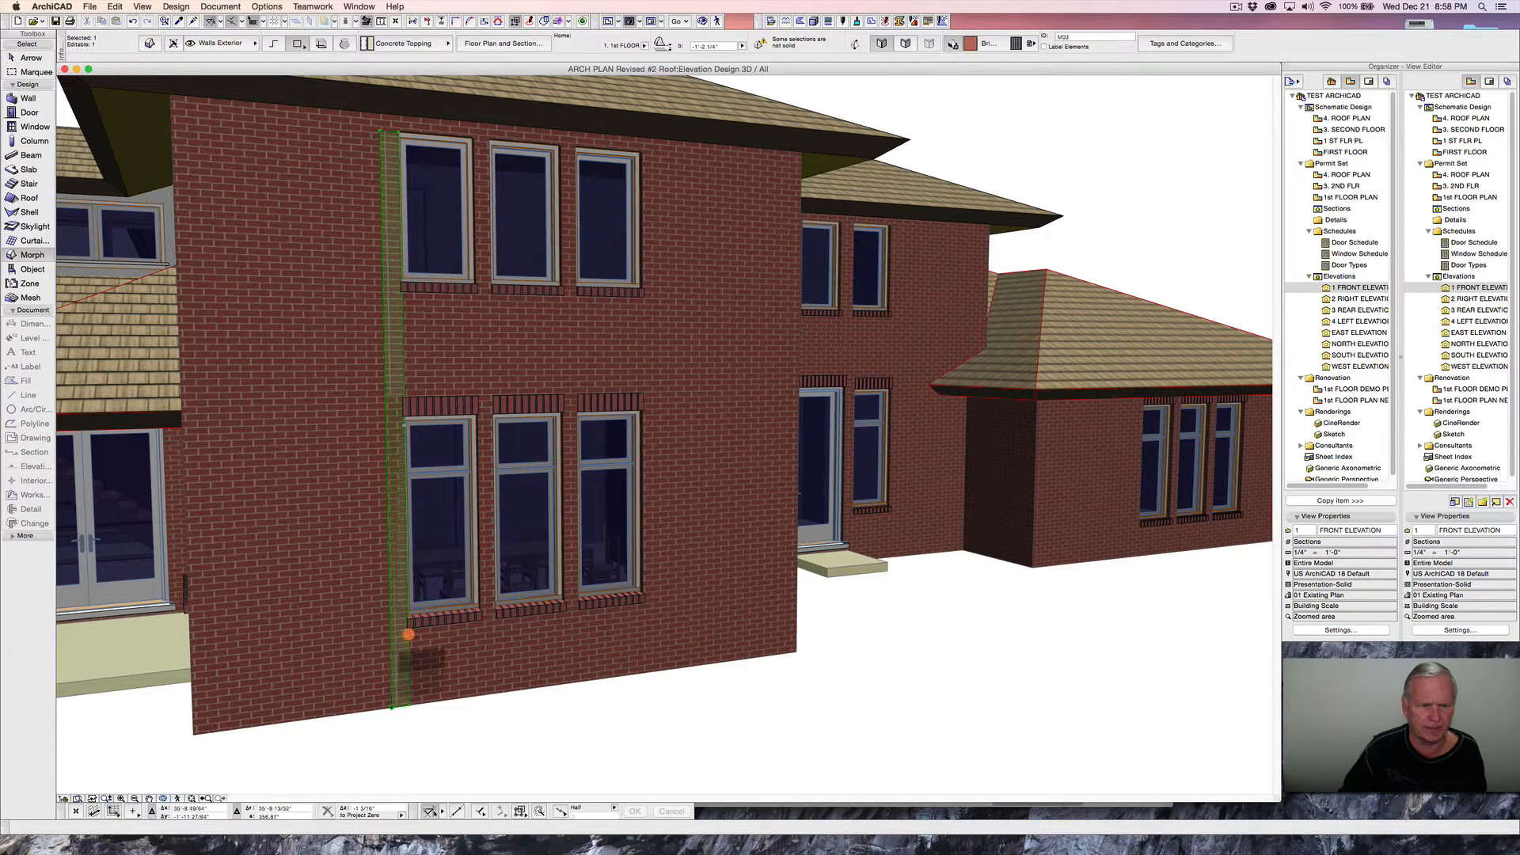
- Extrude the brick morph strip 1" perpendicular to the front wall
scroll(407, 634, "up", 5)
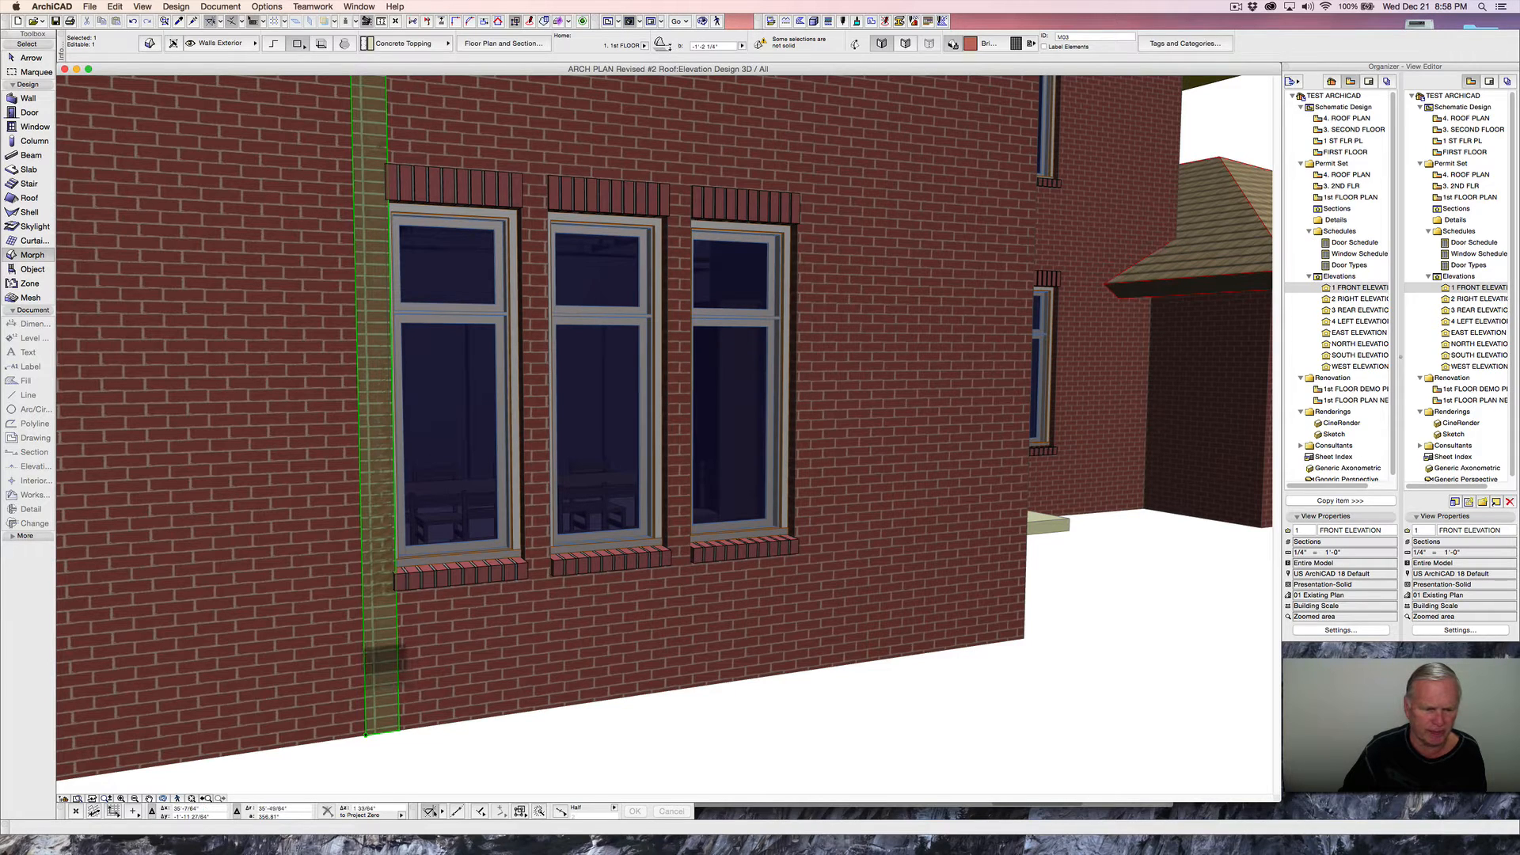
left_click(365, 735)
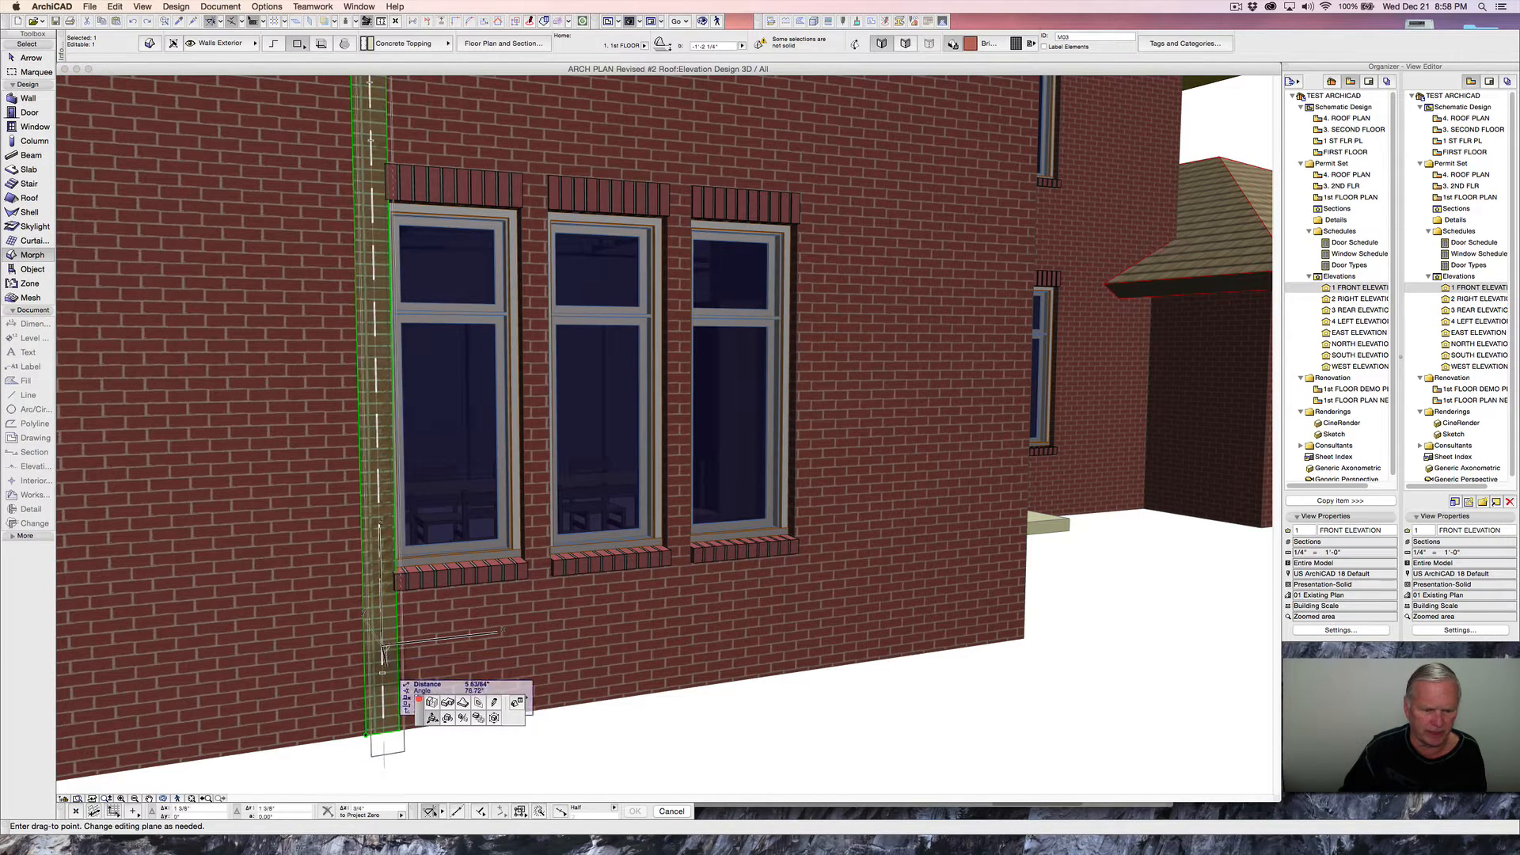
left_click(432, 702)
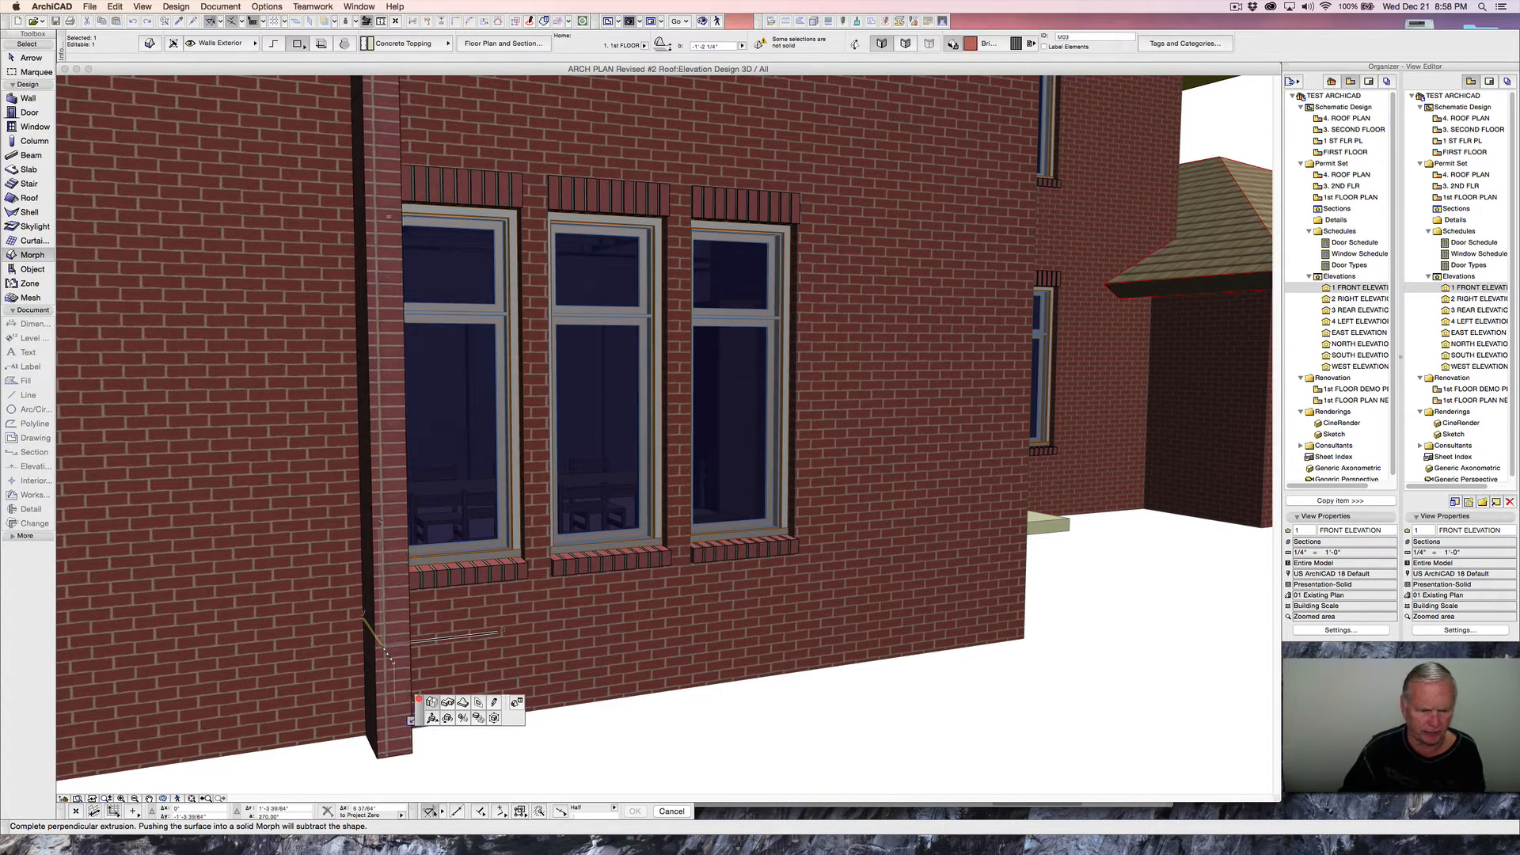
type("1")
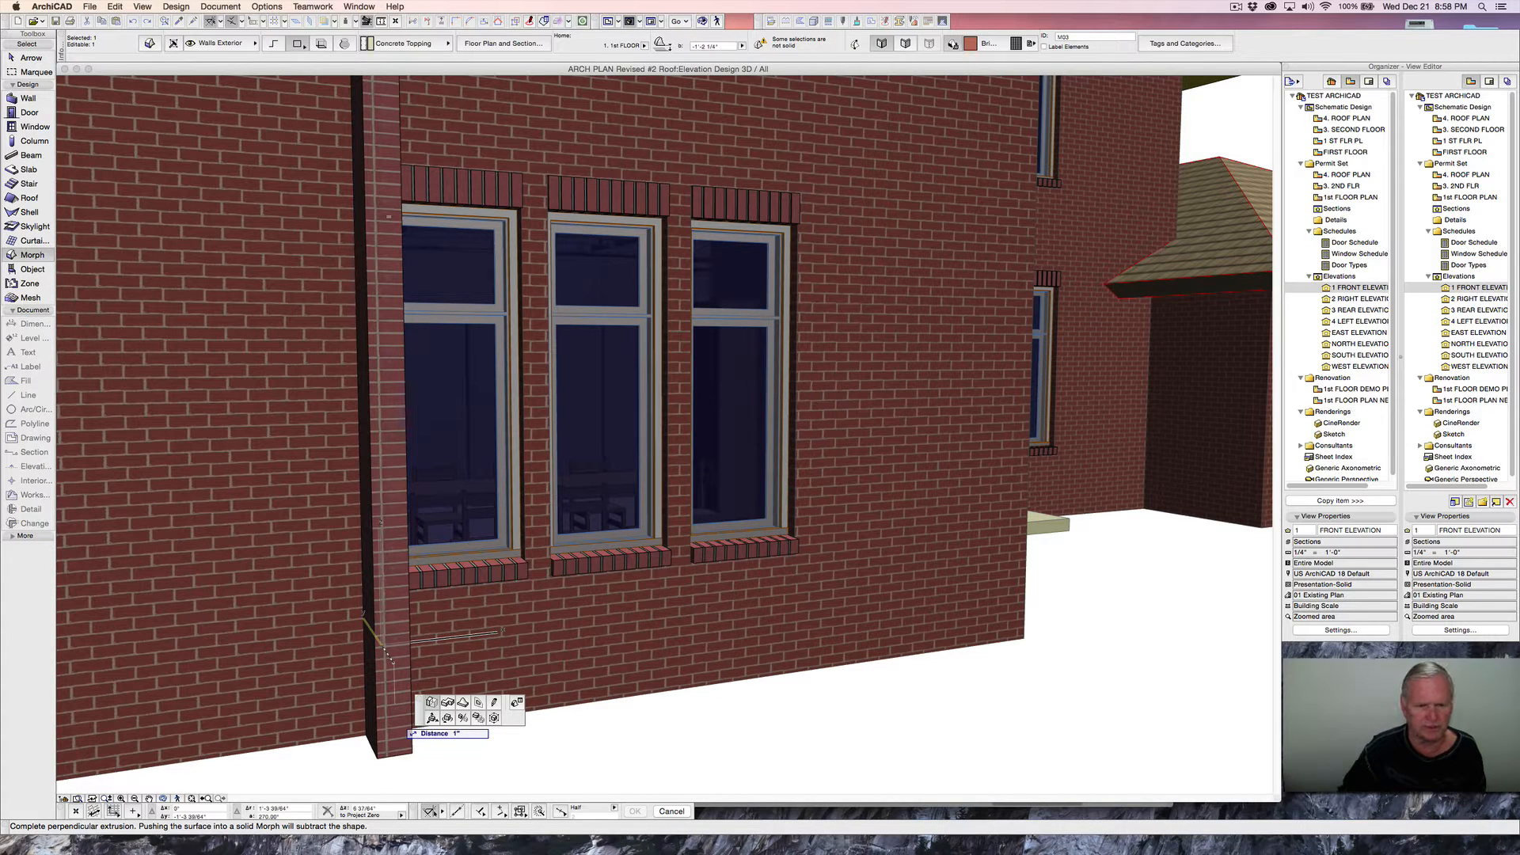
key("Return")
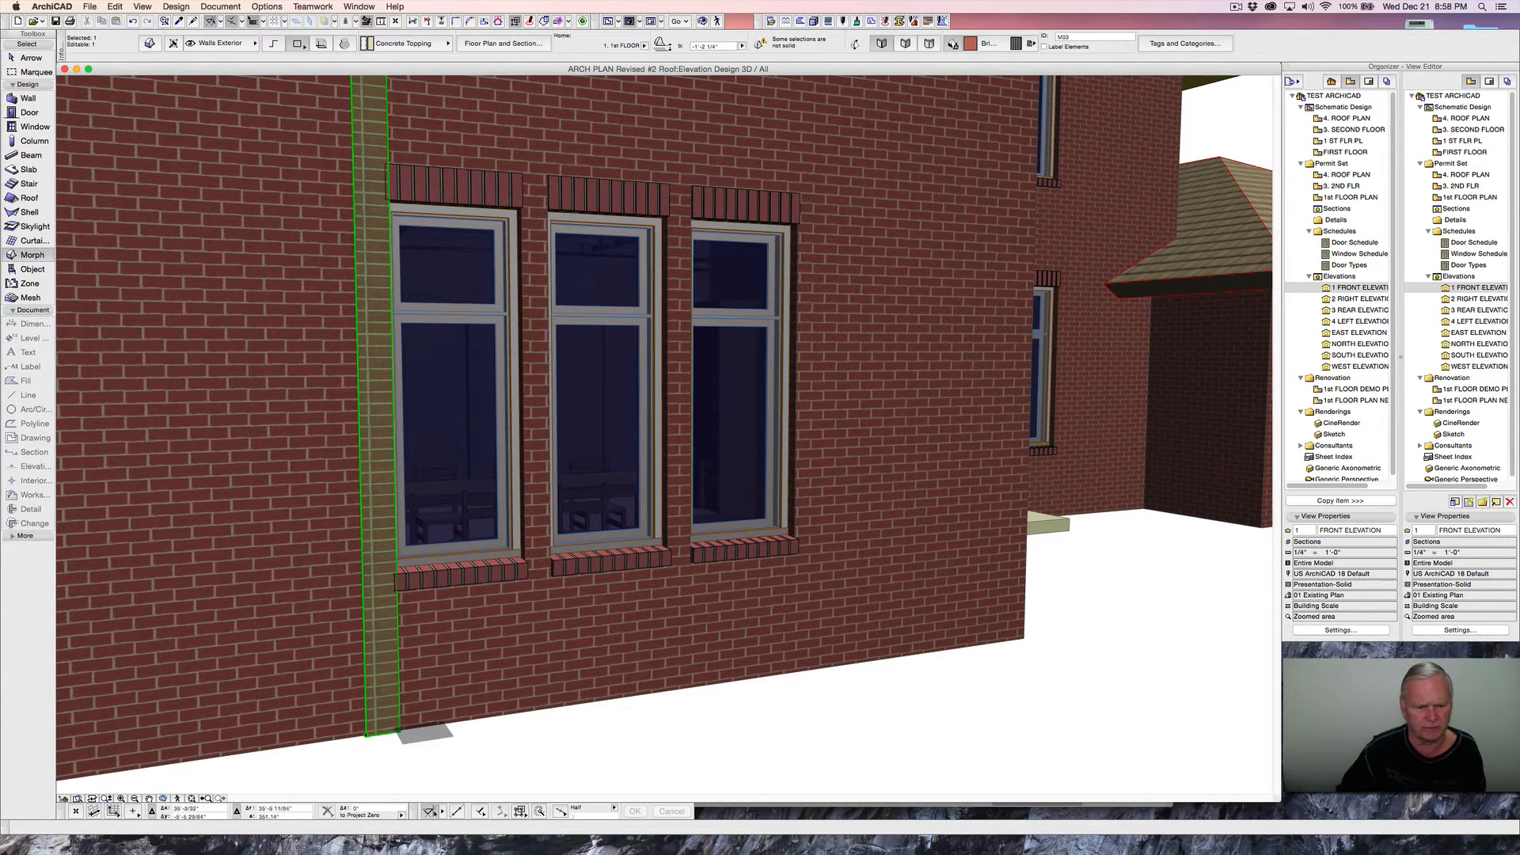
- Set the 3D texture origin of the stack-bond morph strip at the bottom outer corner of its front face
scroll(372, 729, "up", 4)
middle_click_drag(372, 728, 467, 728, "shift")
middle_click_drag(368, 620, 332, 530, "shift")
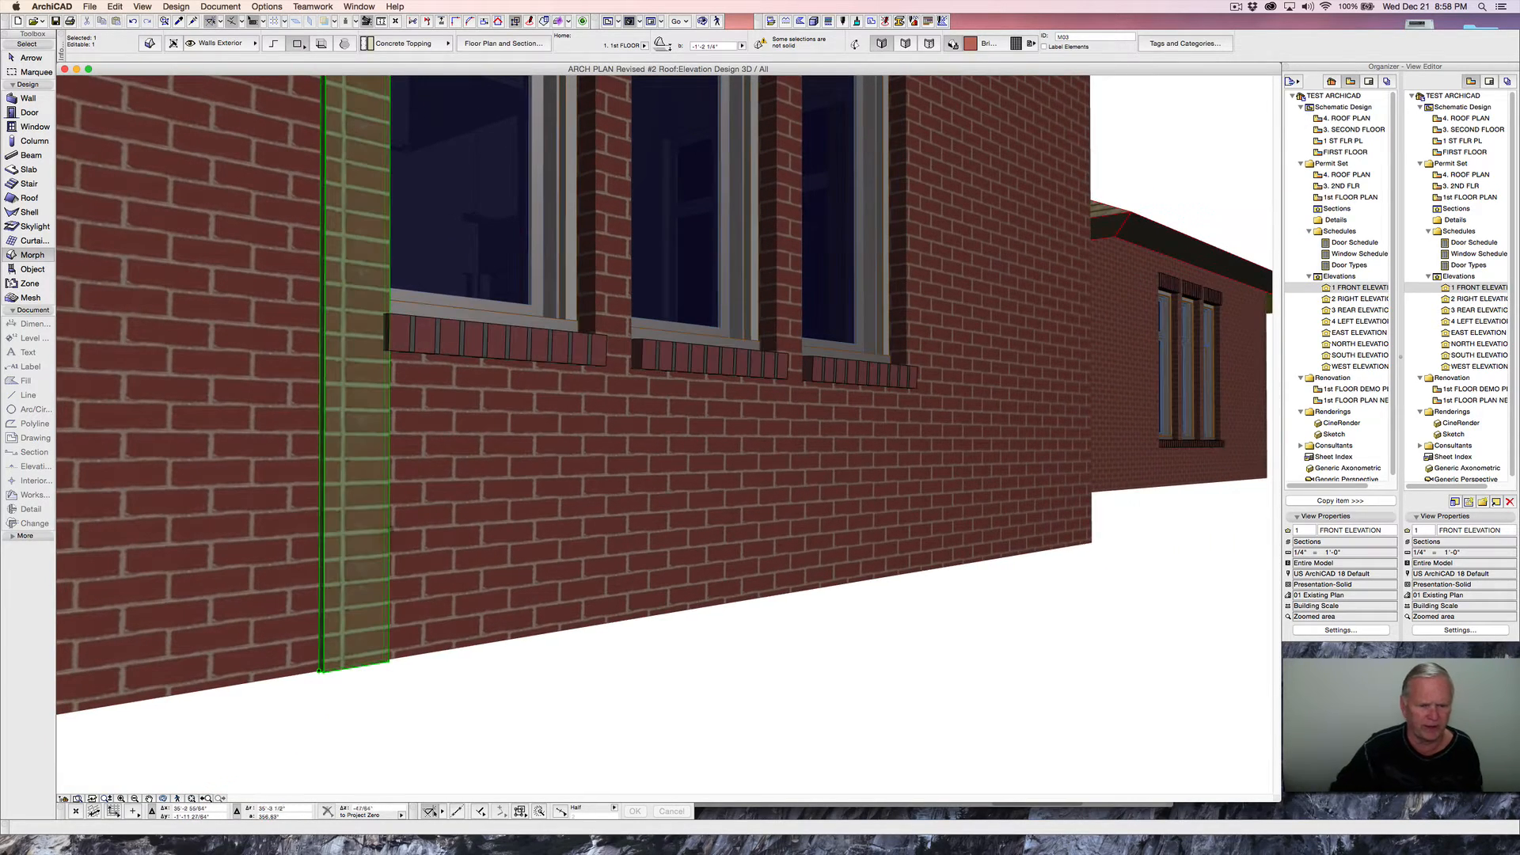
key("shift")
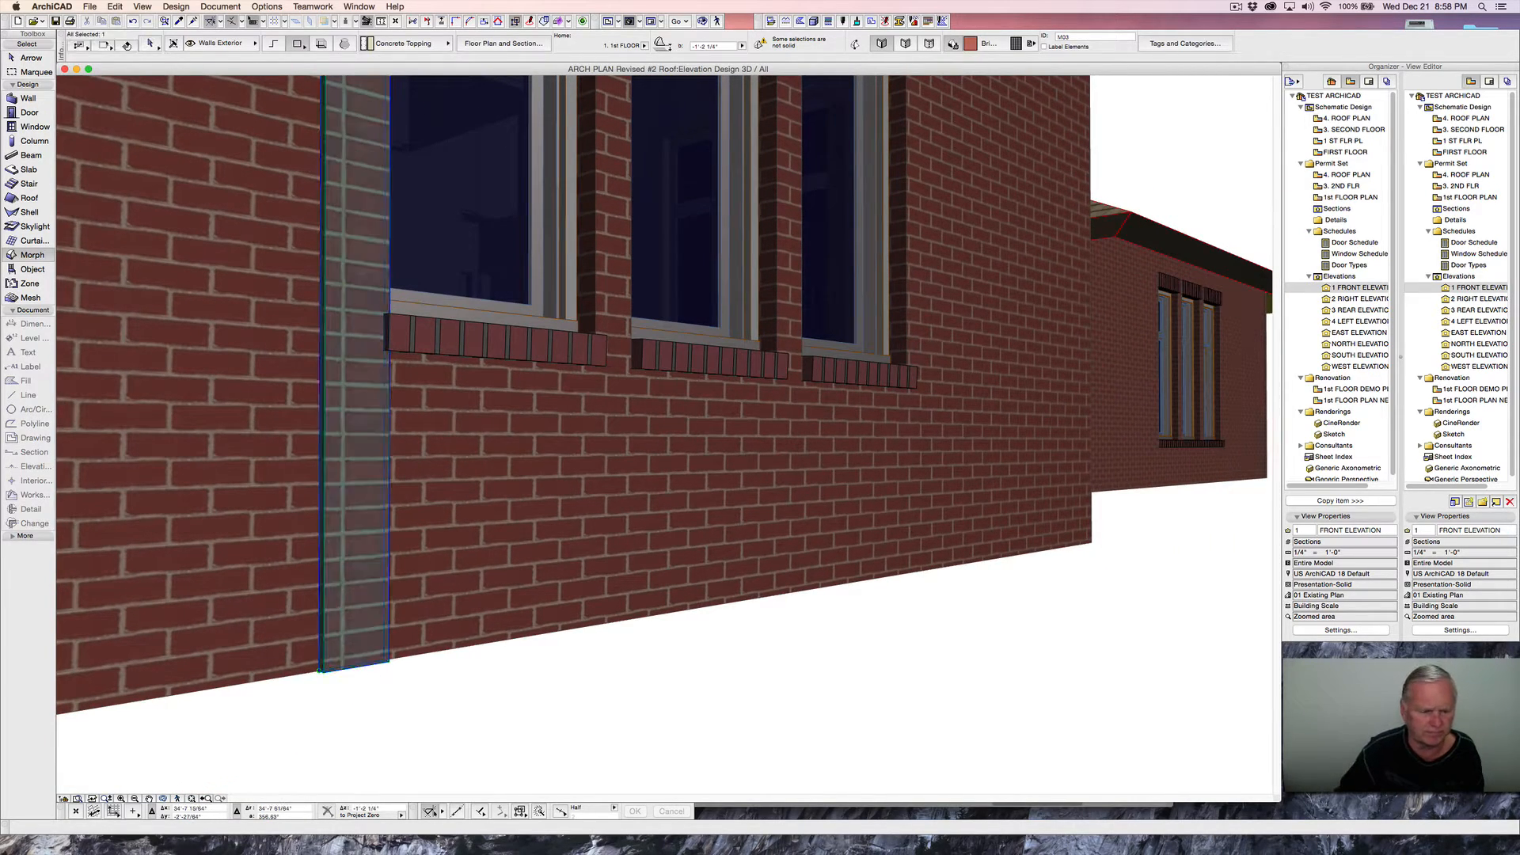
key("Escape")
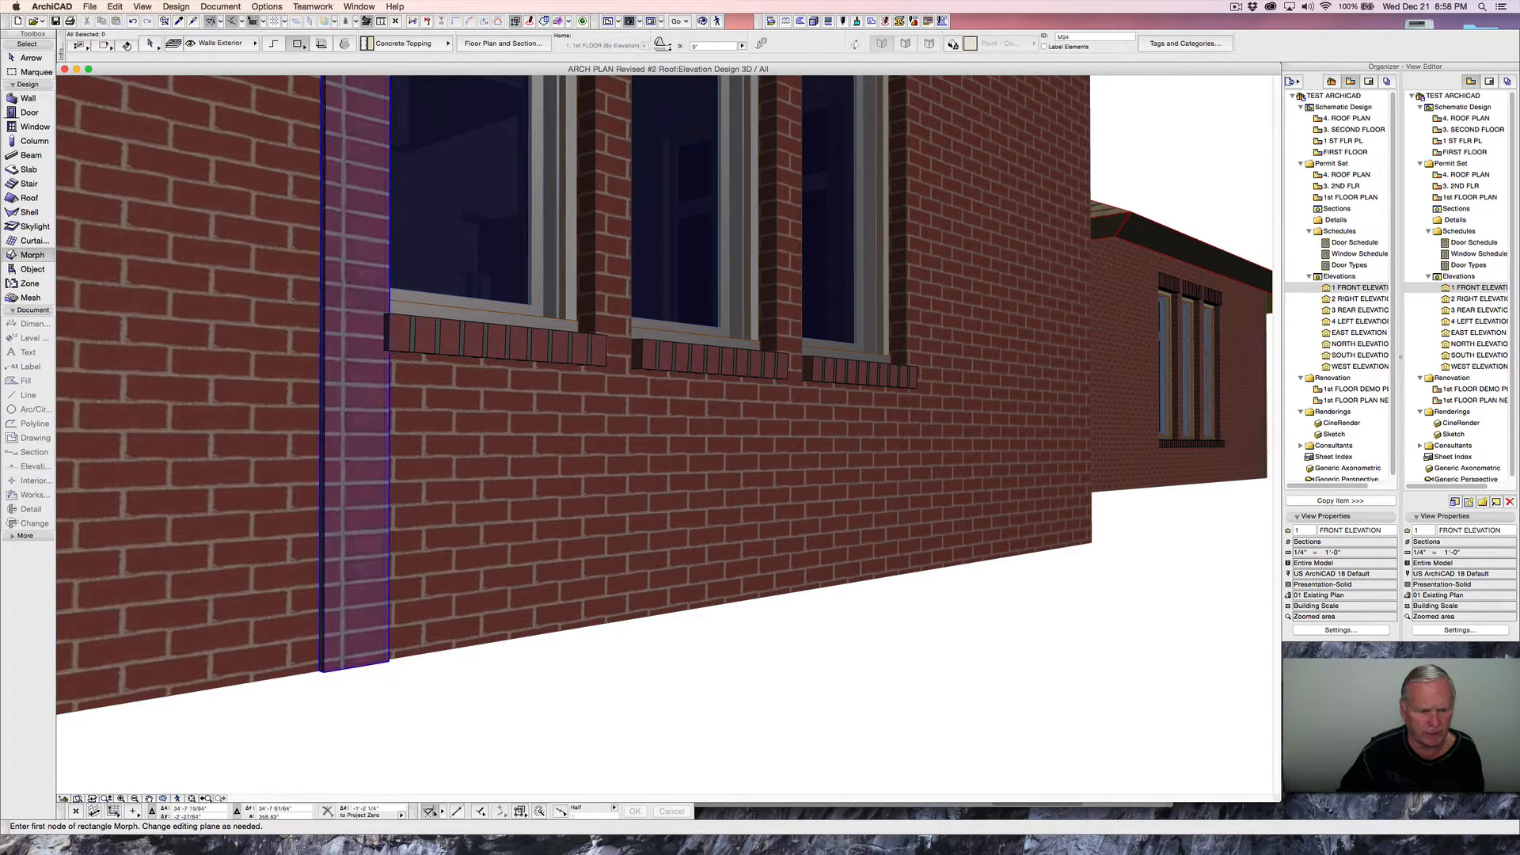
left_click(332, 665, "shift")
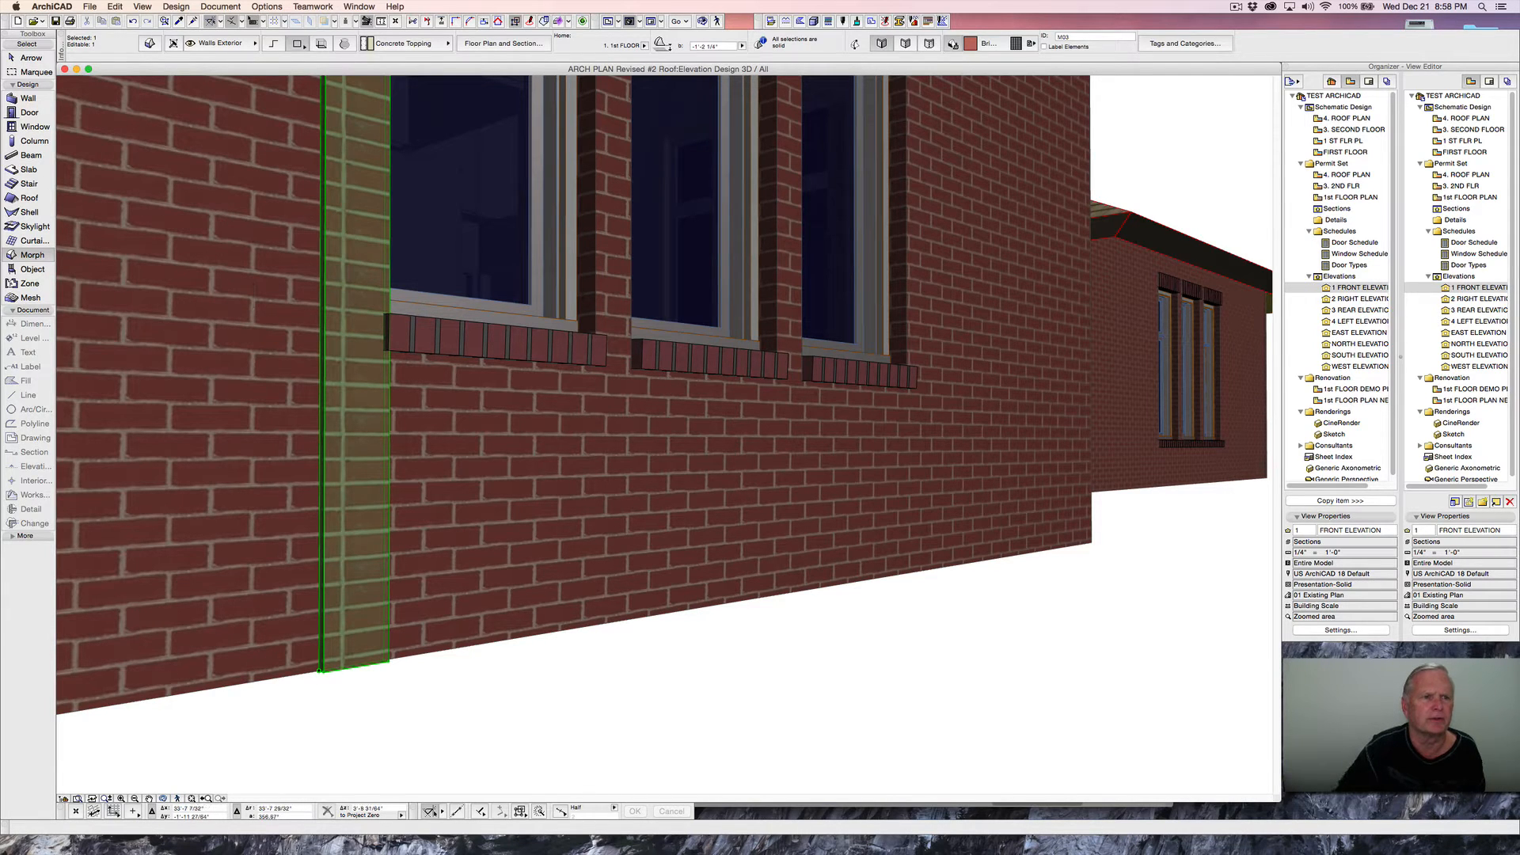
left_click(172, 7)
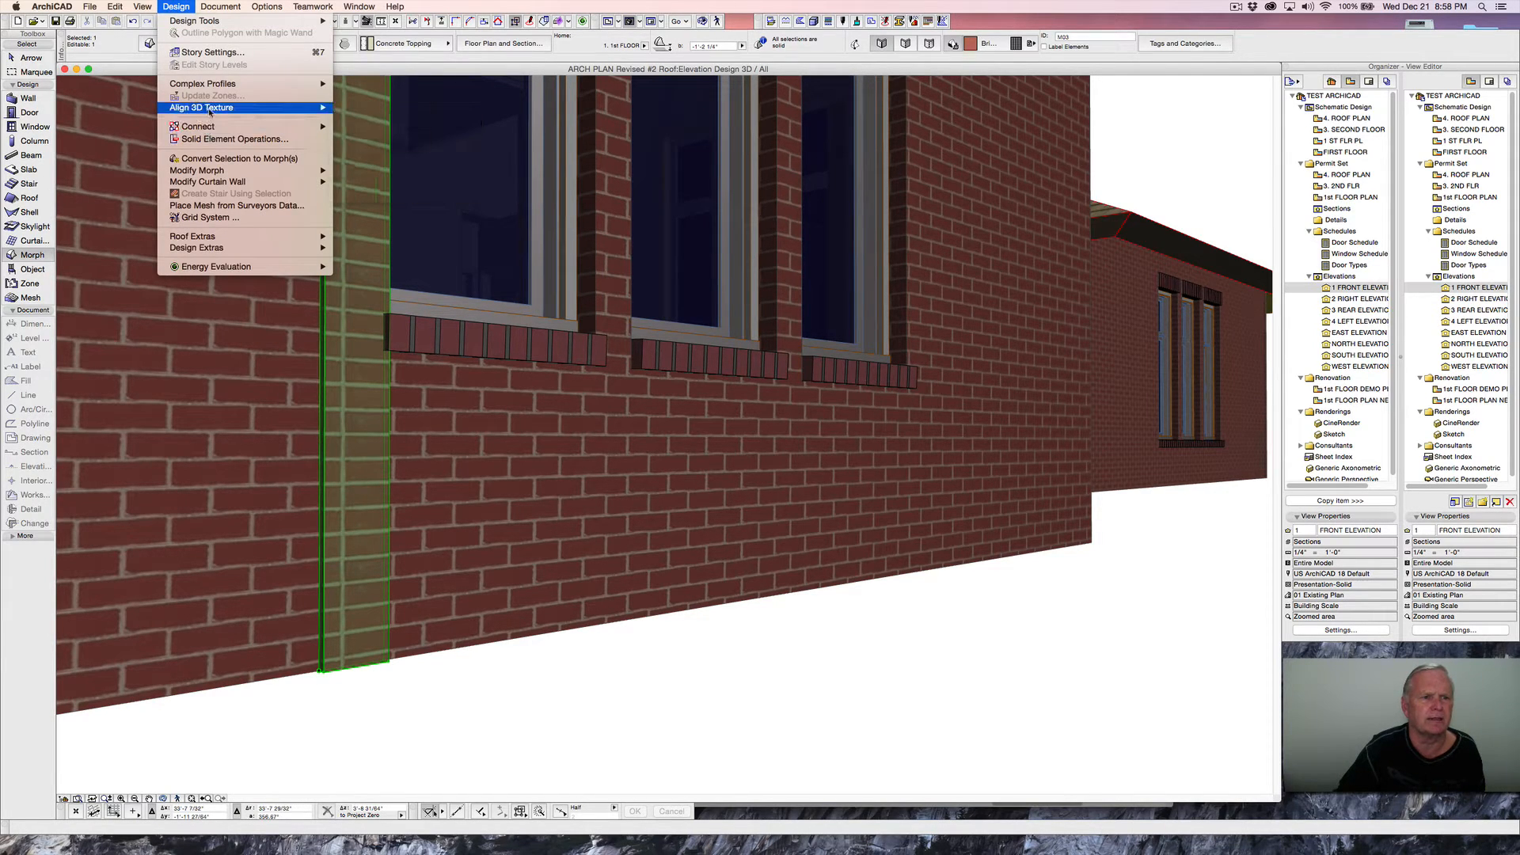
mouse_move(211, 109)
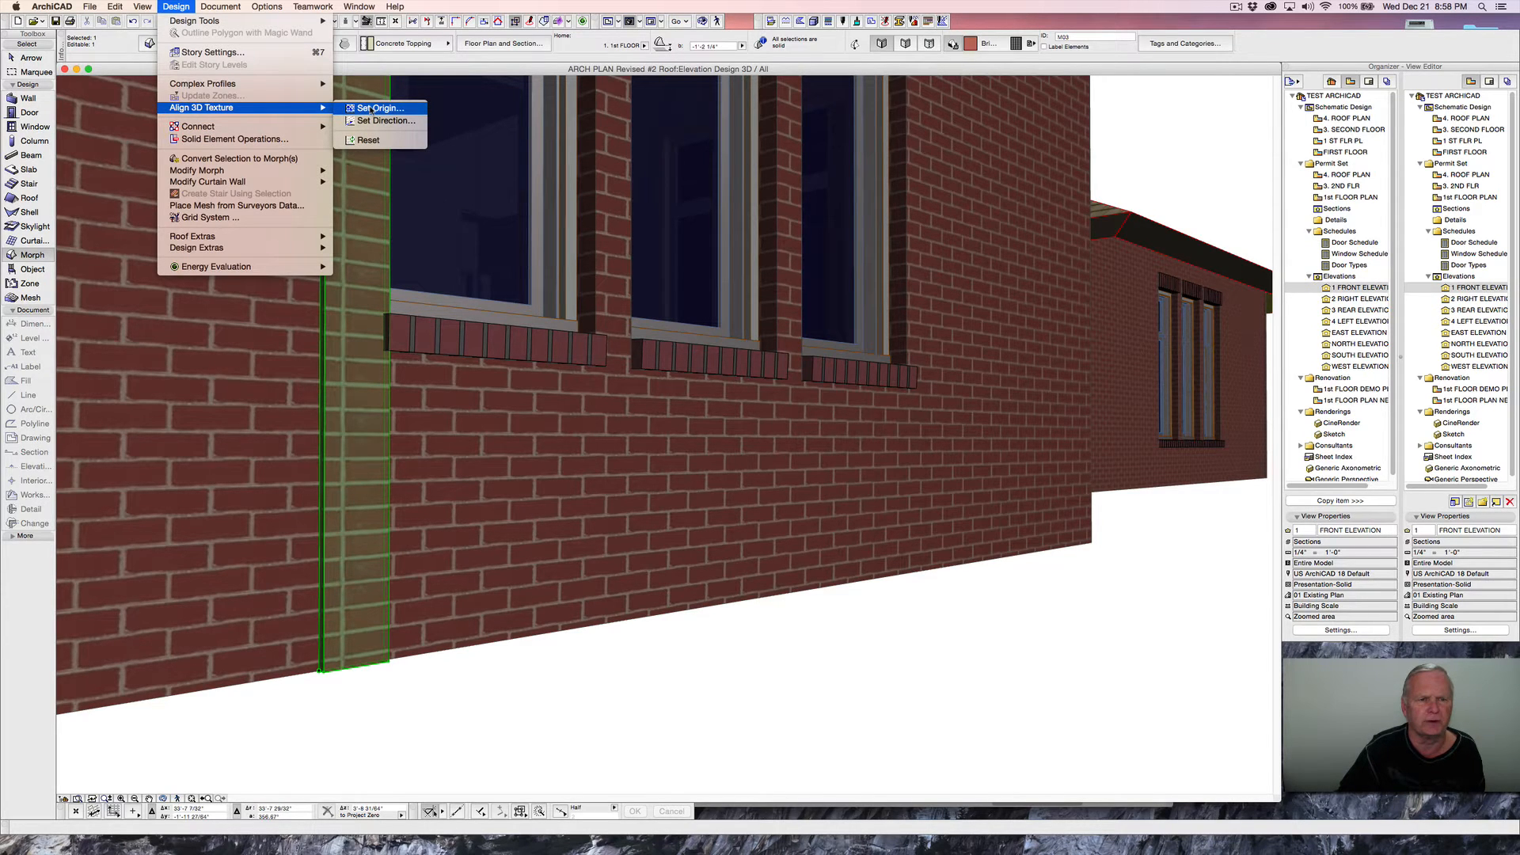
left_click(371, 110)
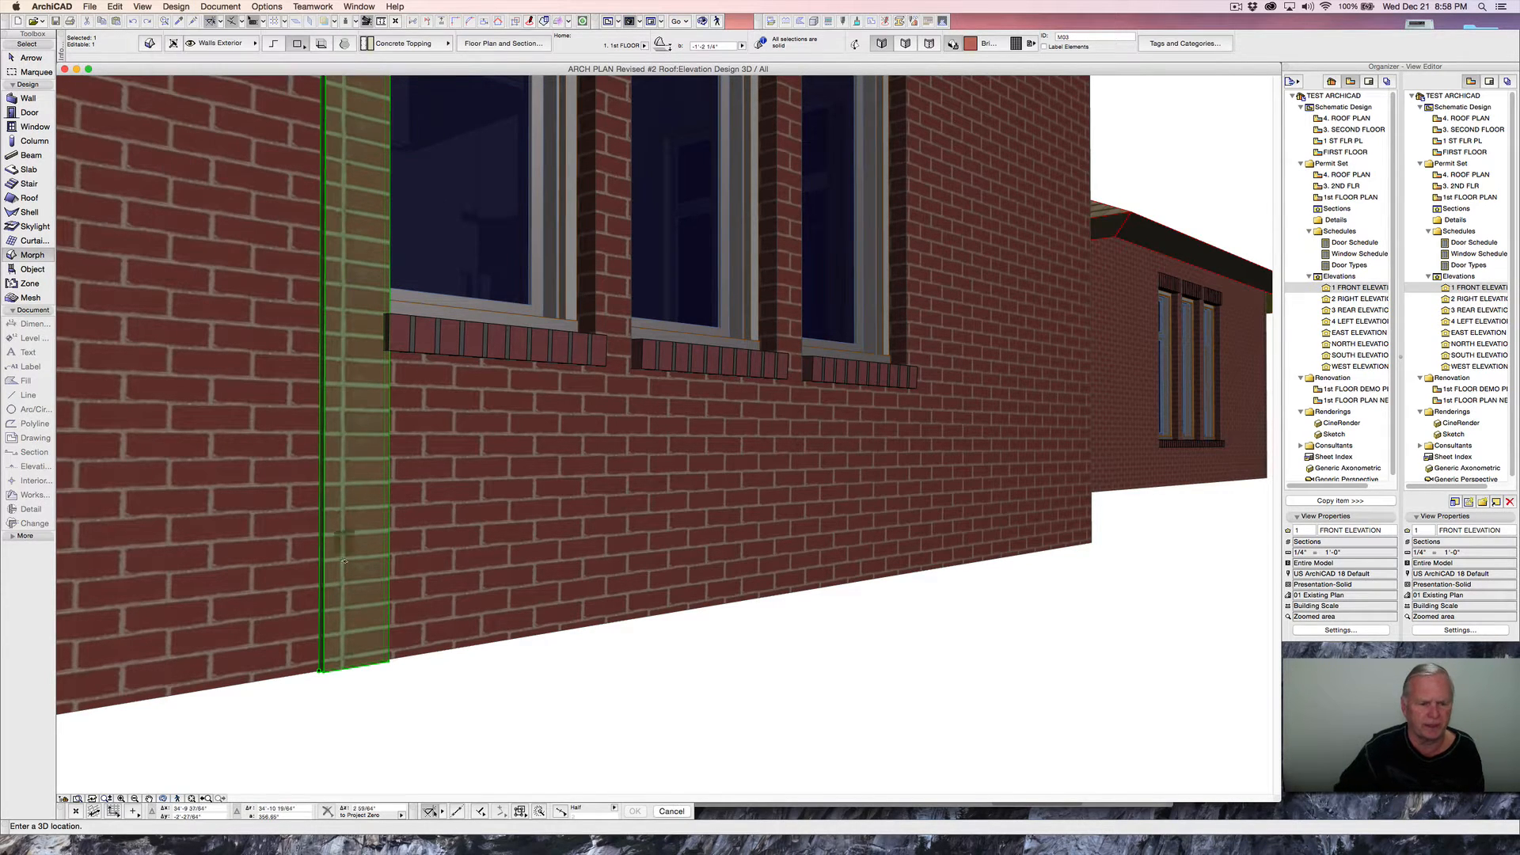
left_click(322, 670)
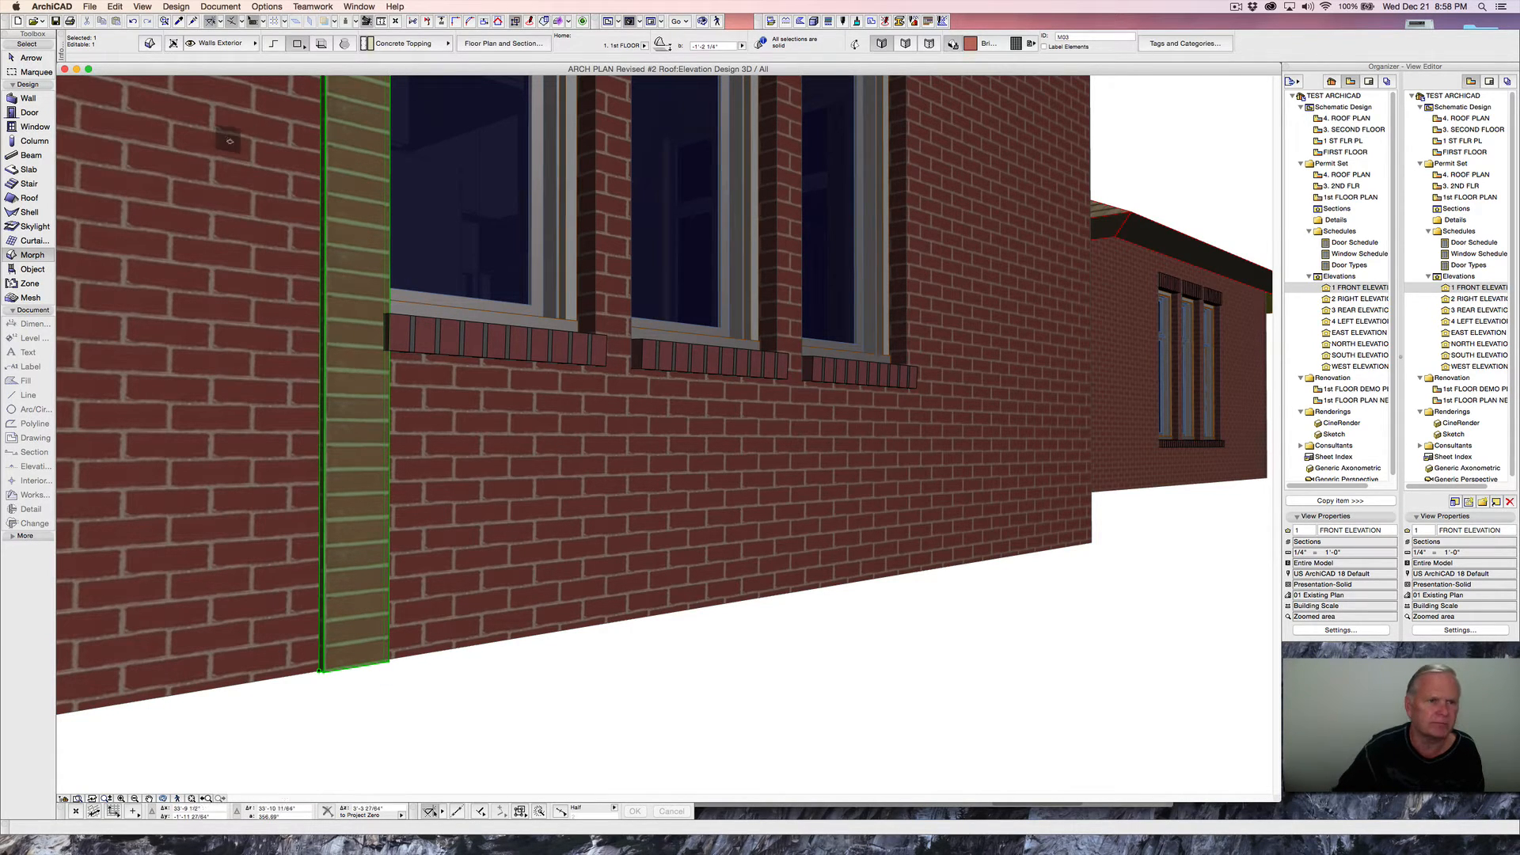
- Set the strip's 3D texture origin again, picking its bottom corner on the side away from the windows
left_click(175, 7)
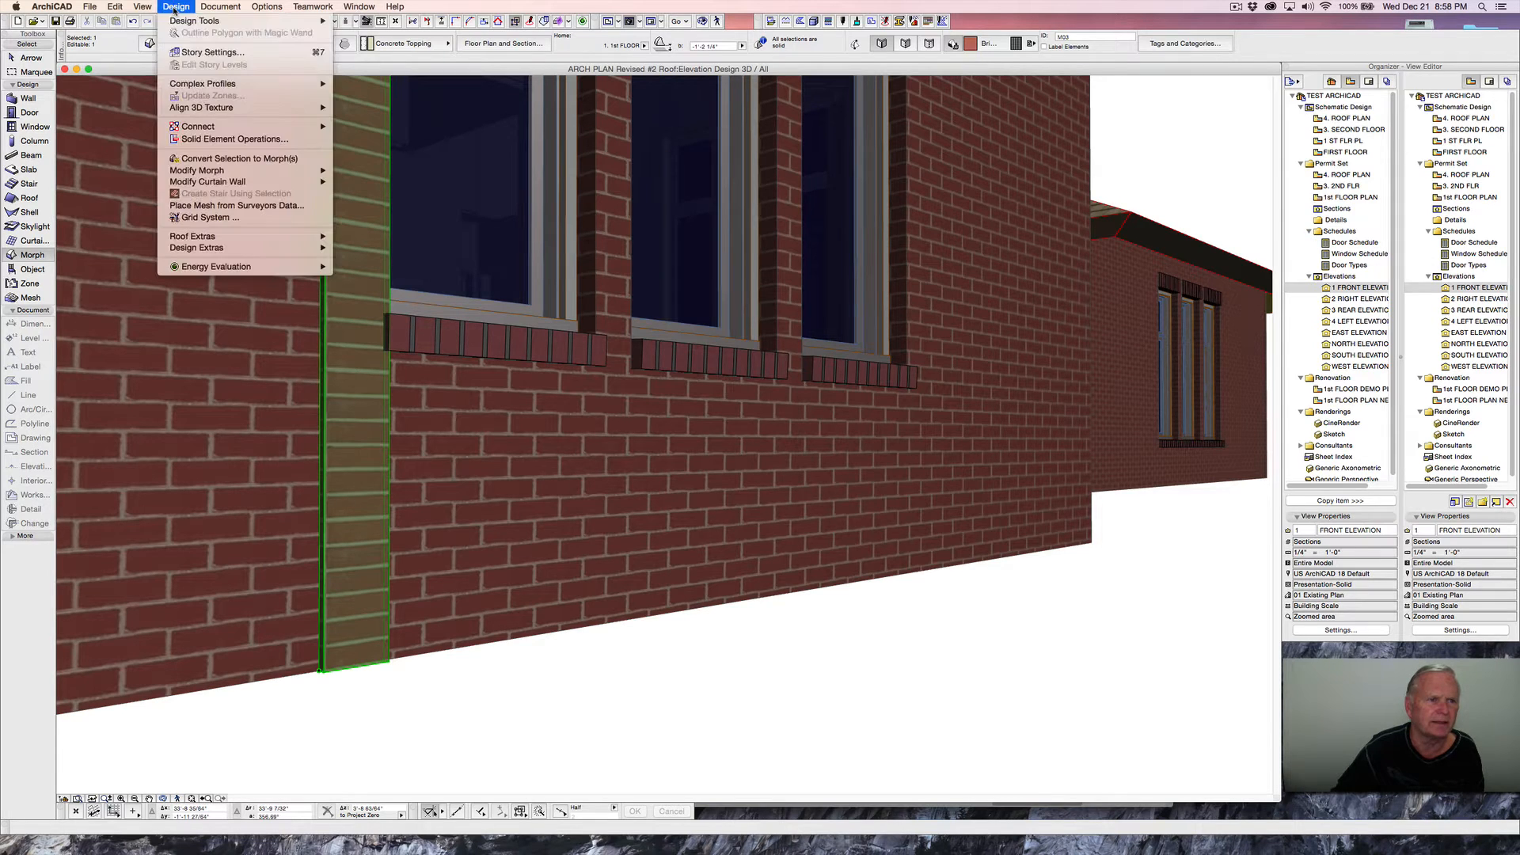
mouse_move(190, 107)
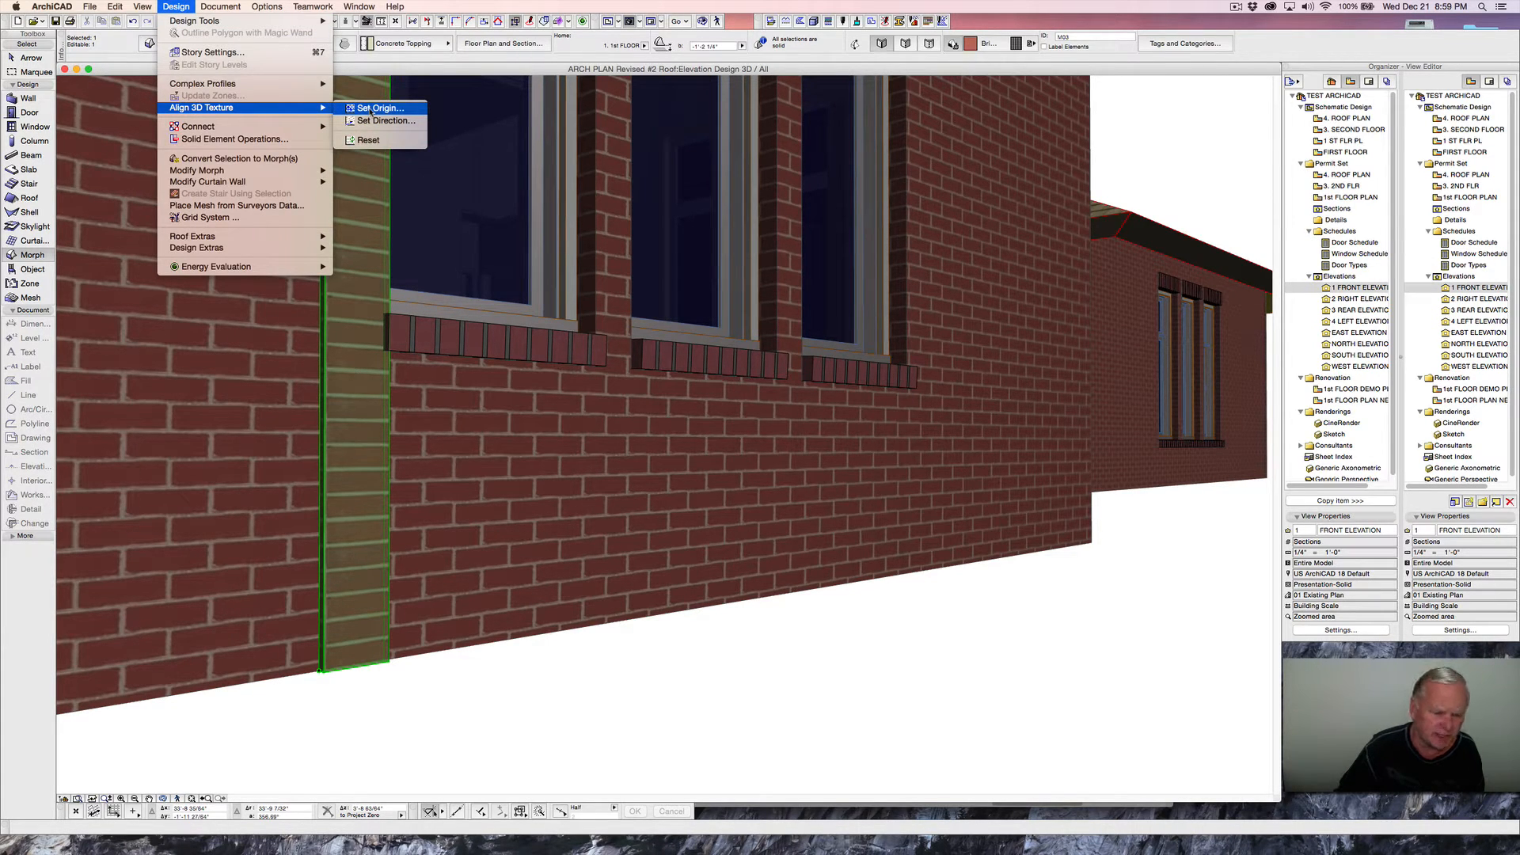
left_click(371, 110)
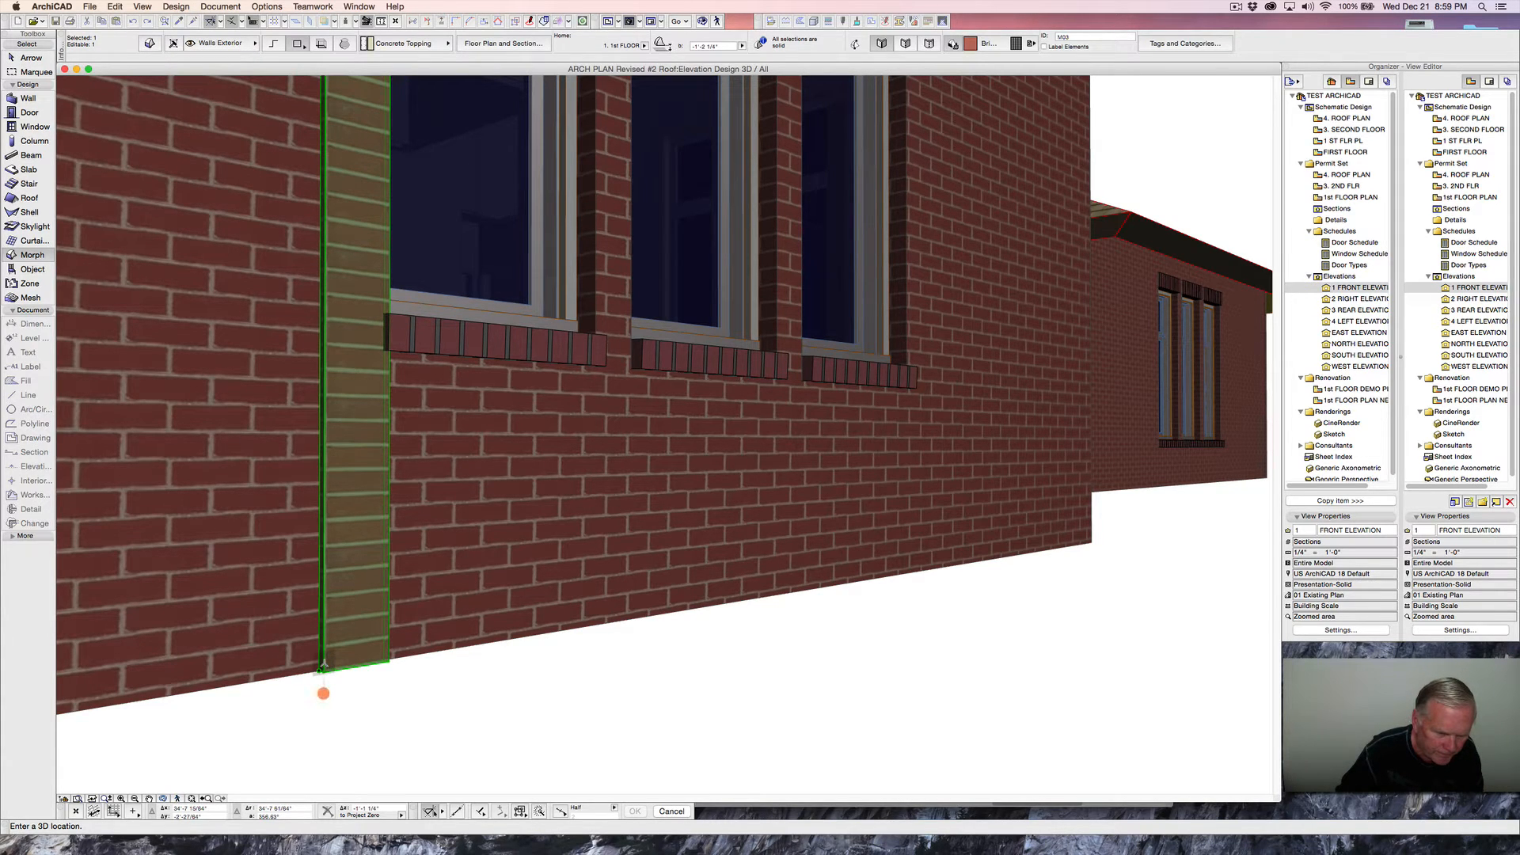
left_click(323, 665)
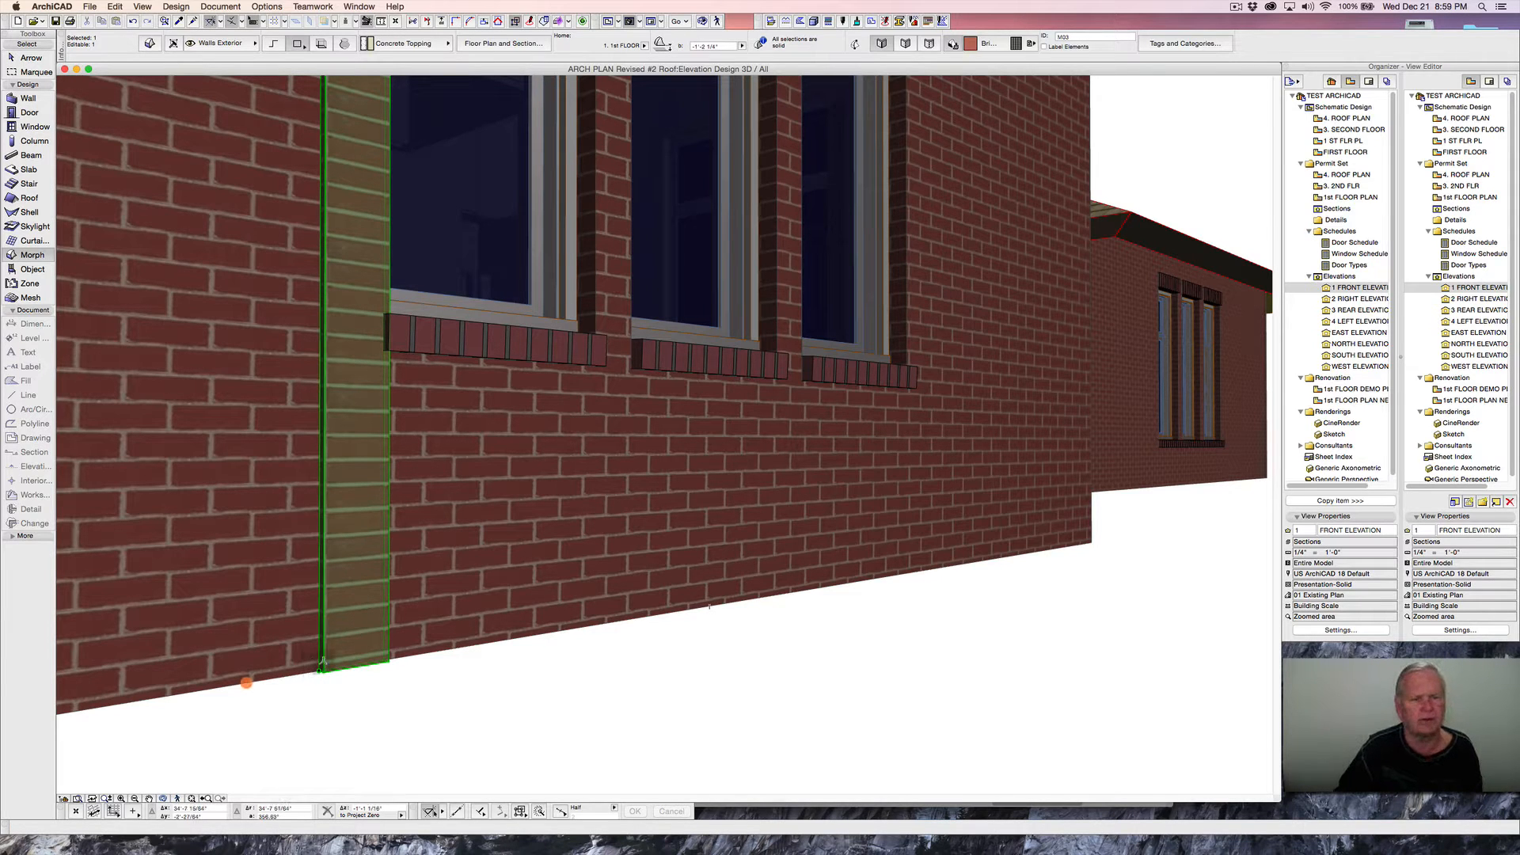
- Examine the realigned brick strip along its full height and against the lintels and sills of the triple windows
scroll(399, 644, "down", 4)
scroll(398, 645, "down", 6)
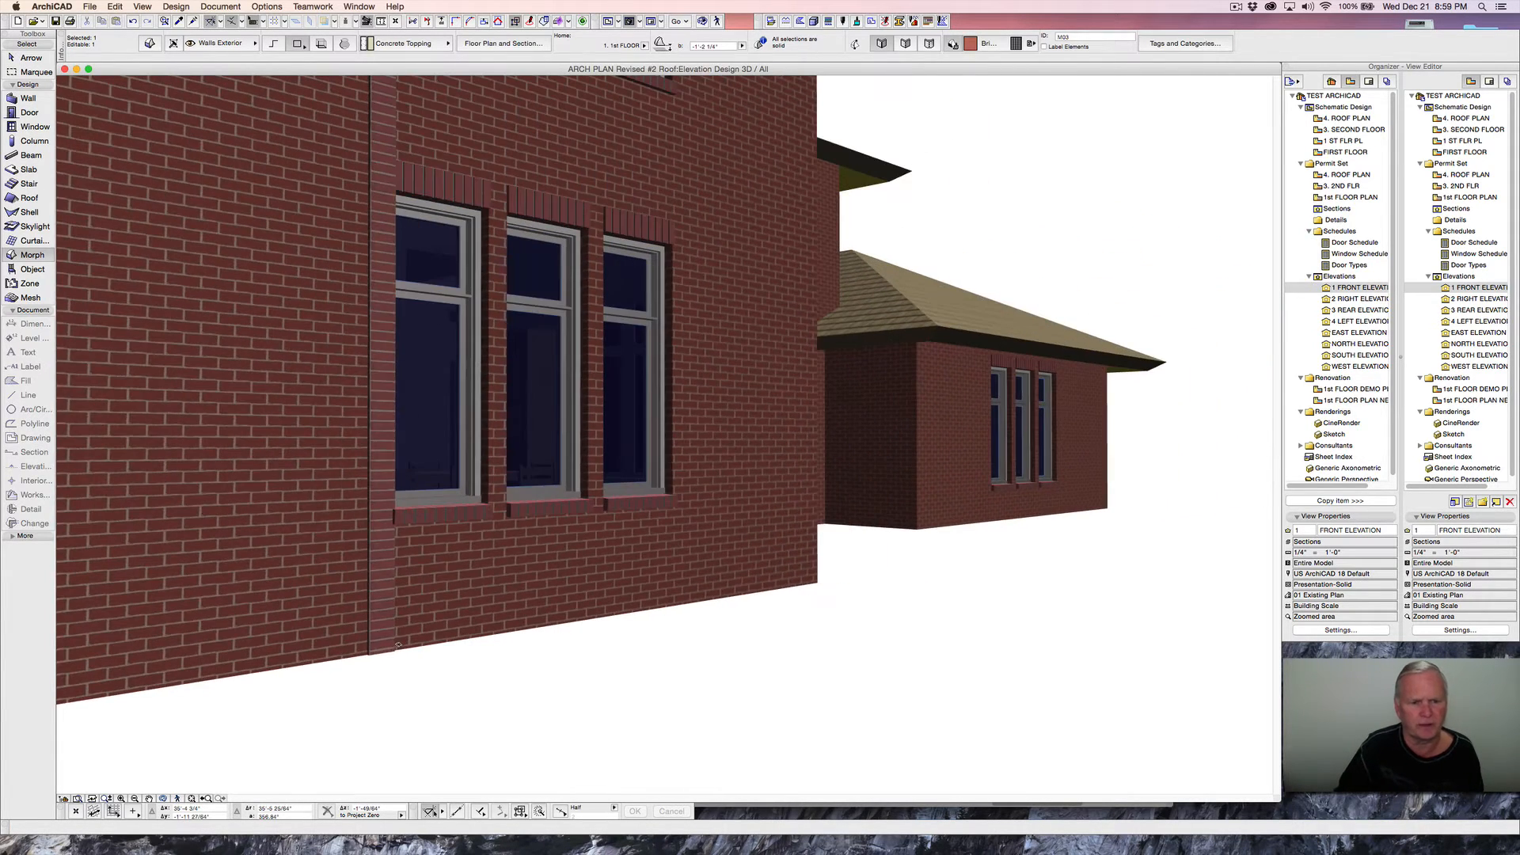
middle_click_drag(434, 651, 327, 739, "shift")
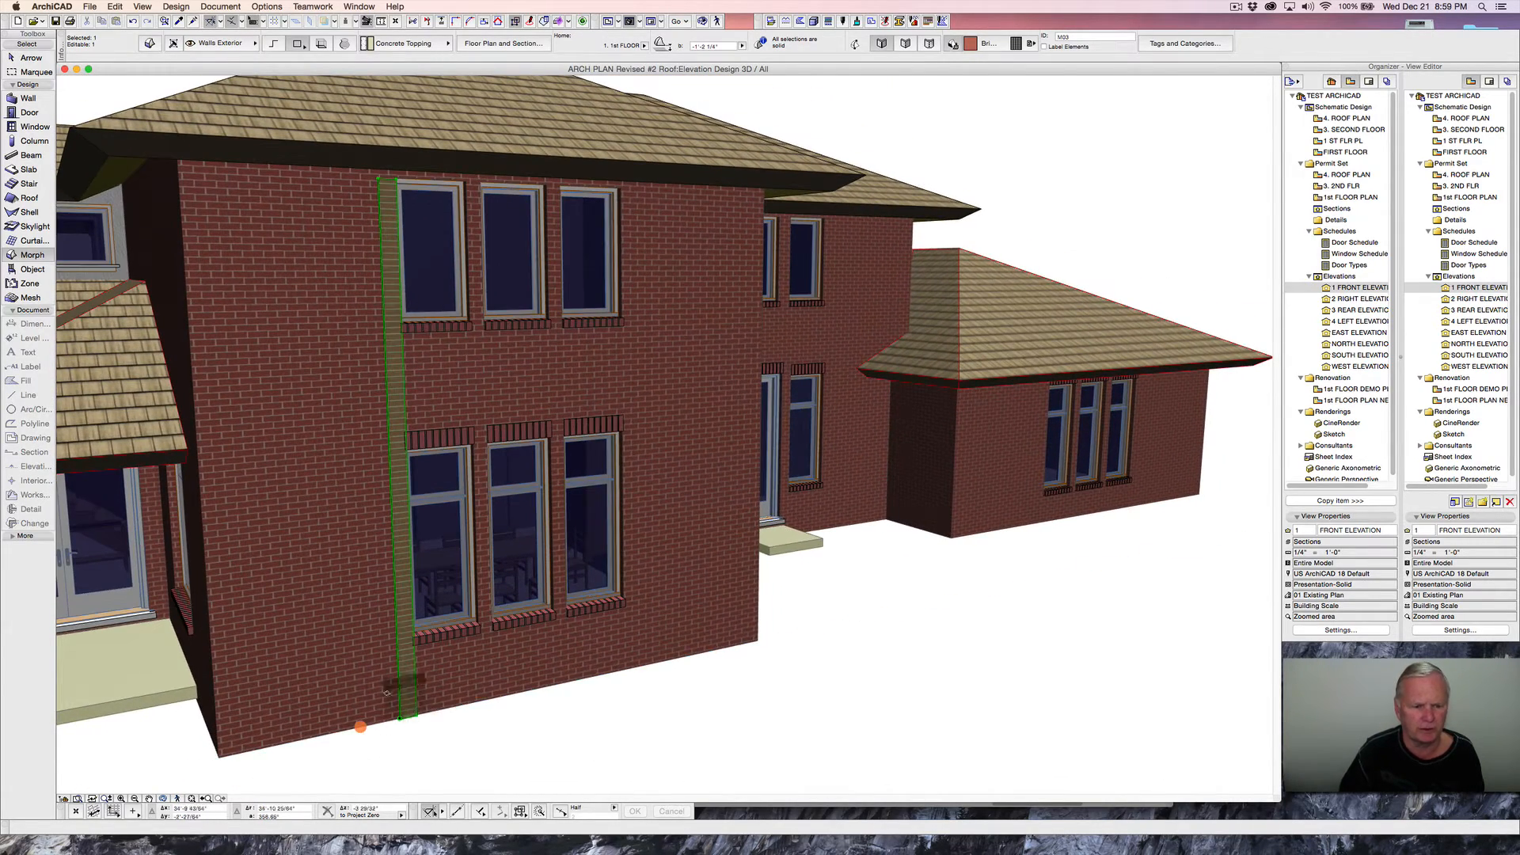
scroll(409, 683, "up", 5)
scroll(401, 688, "down", 5)
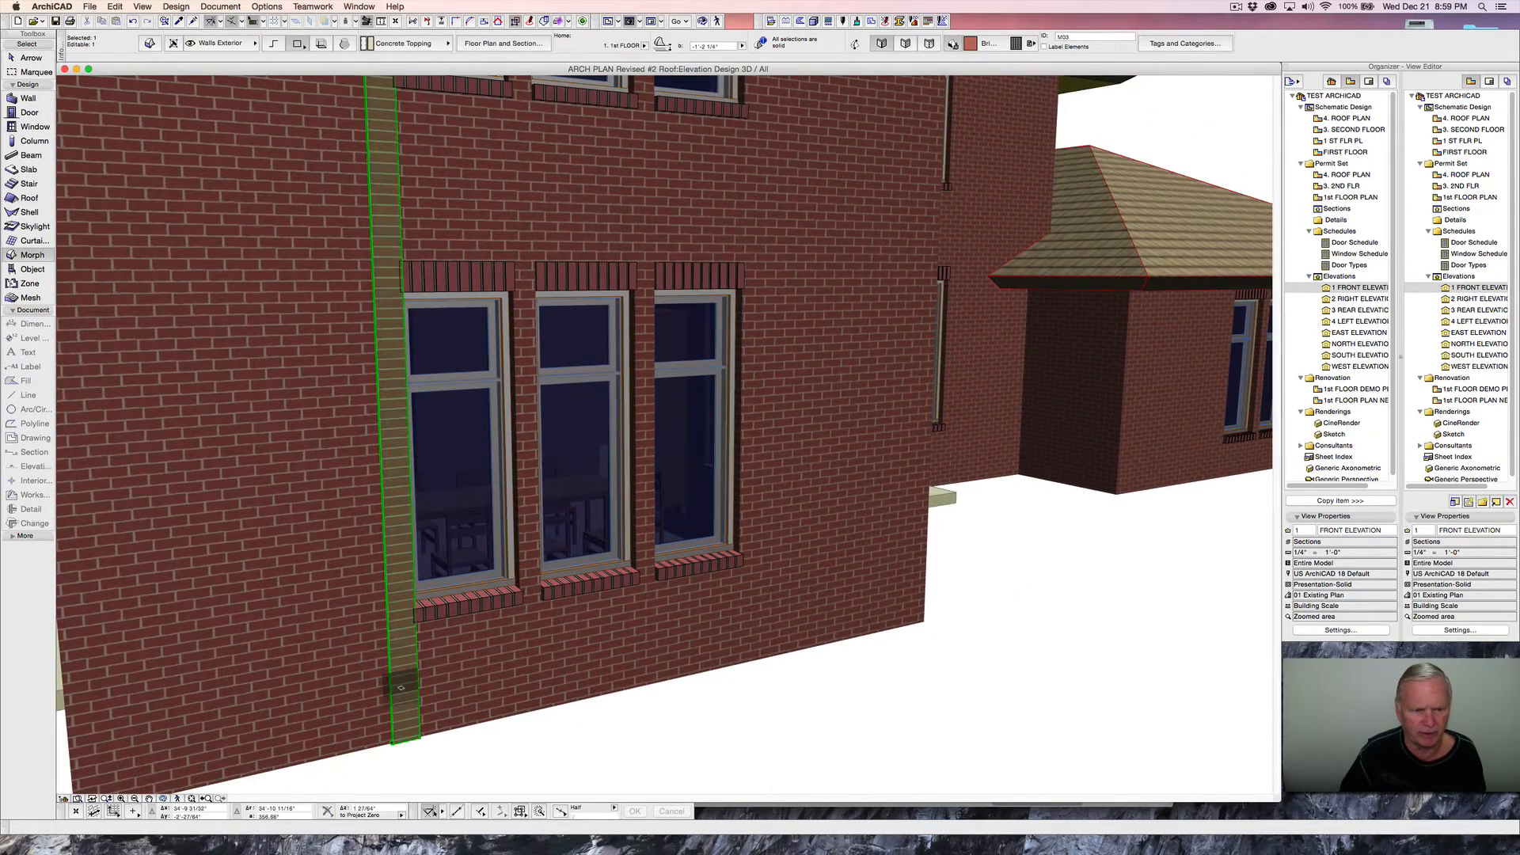
scroll(400, 687, "down", 5)
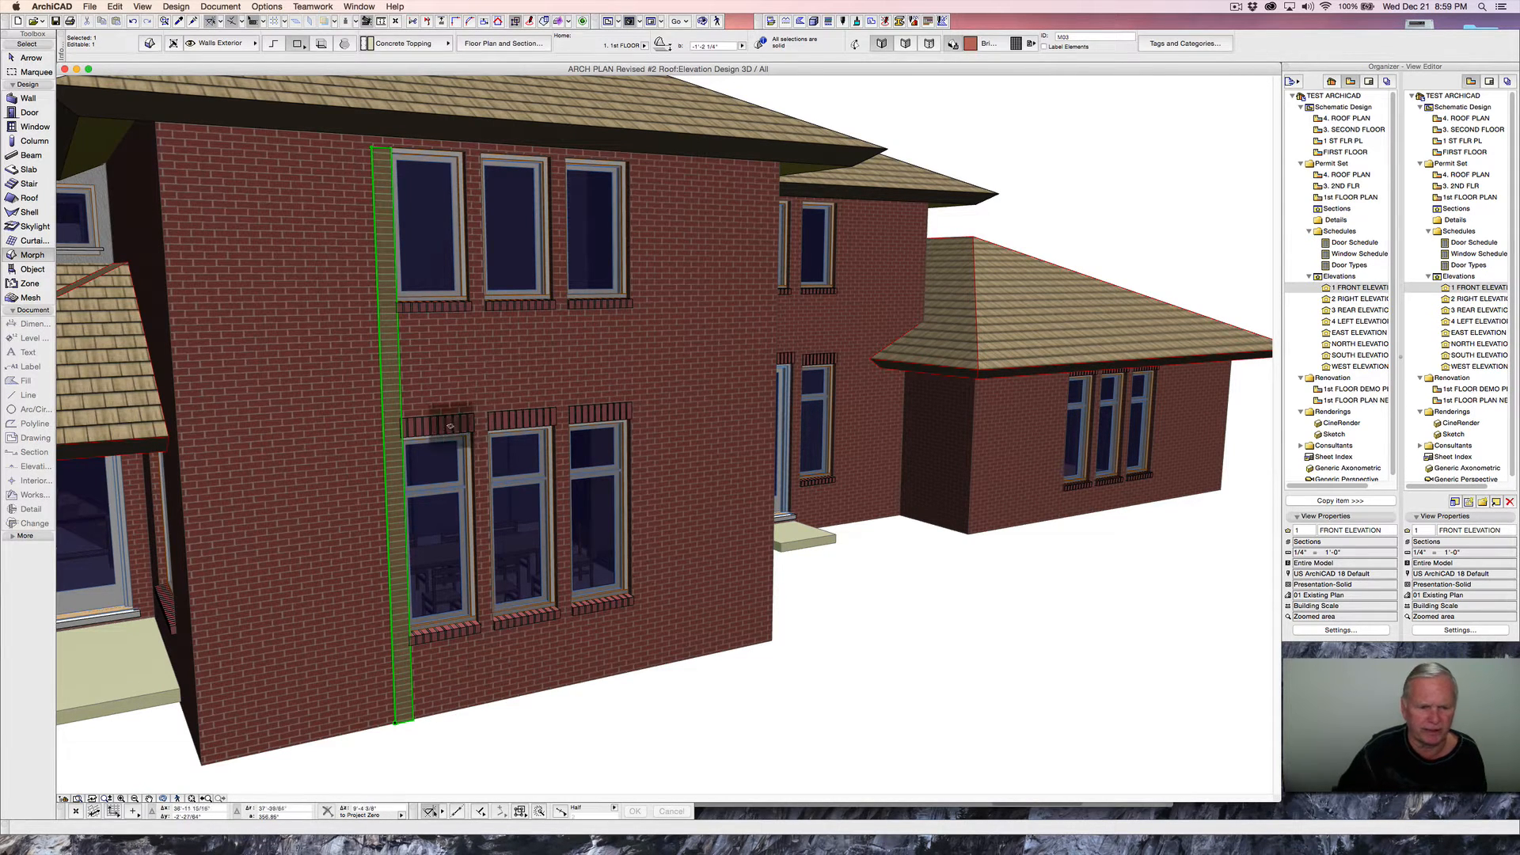
scroll(455, 432, "up", 5)
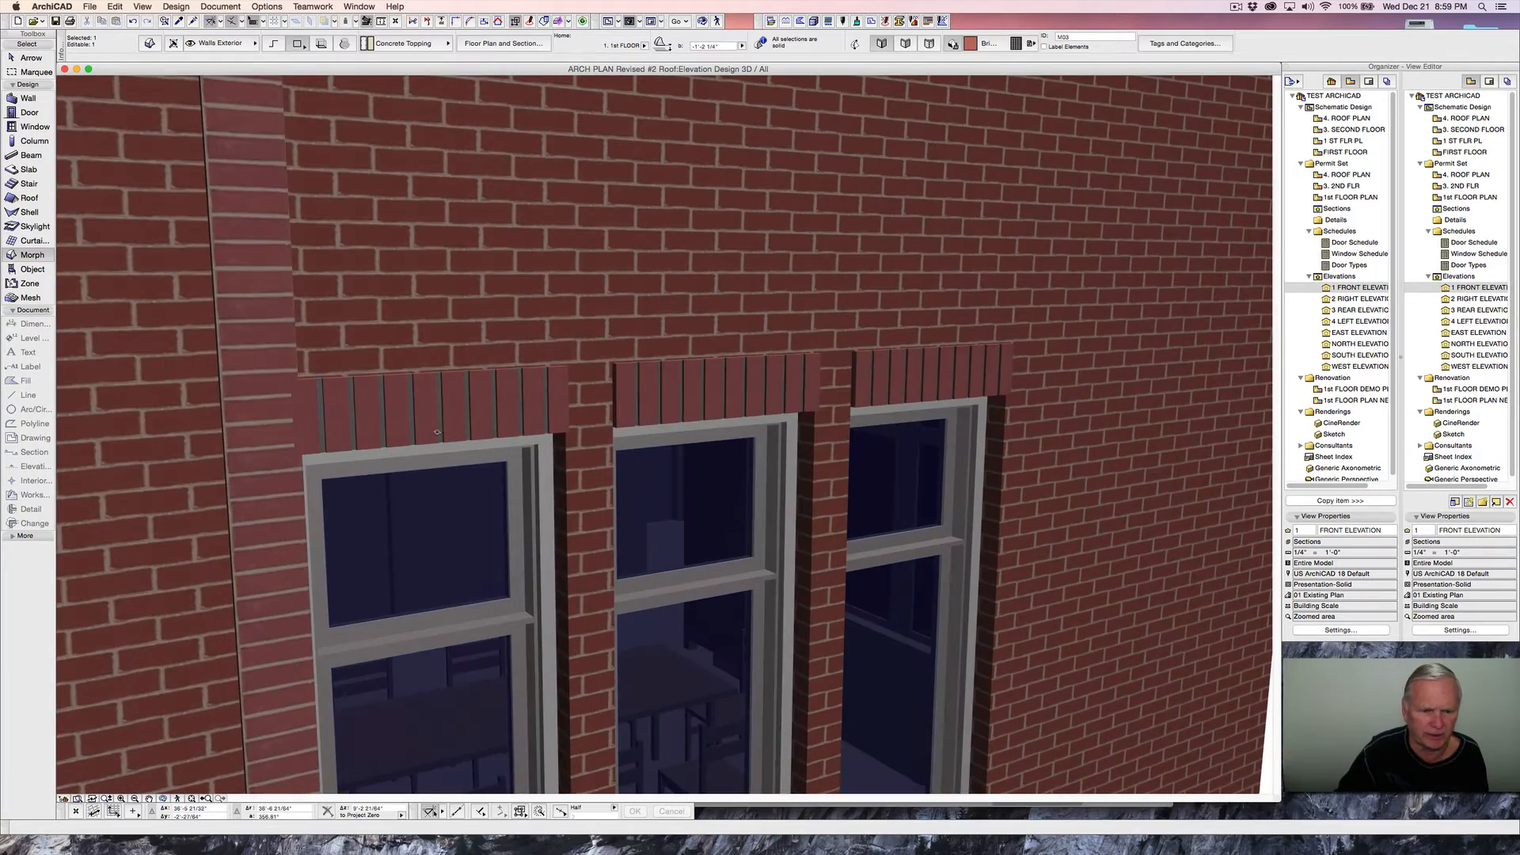
scroll(395, 409, "down", 5)
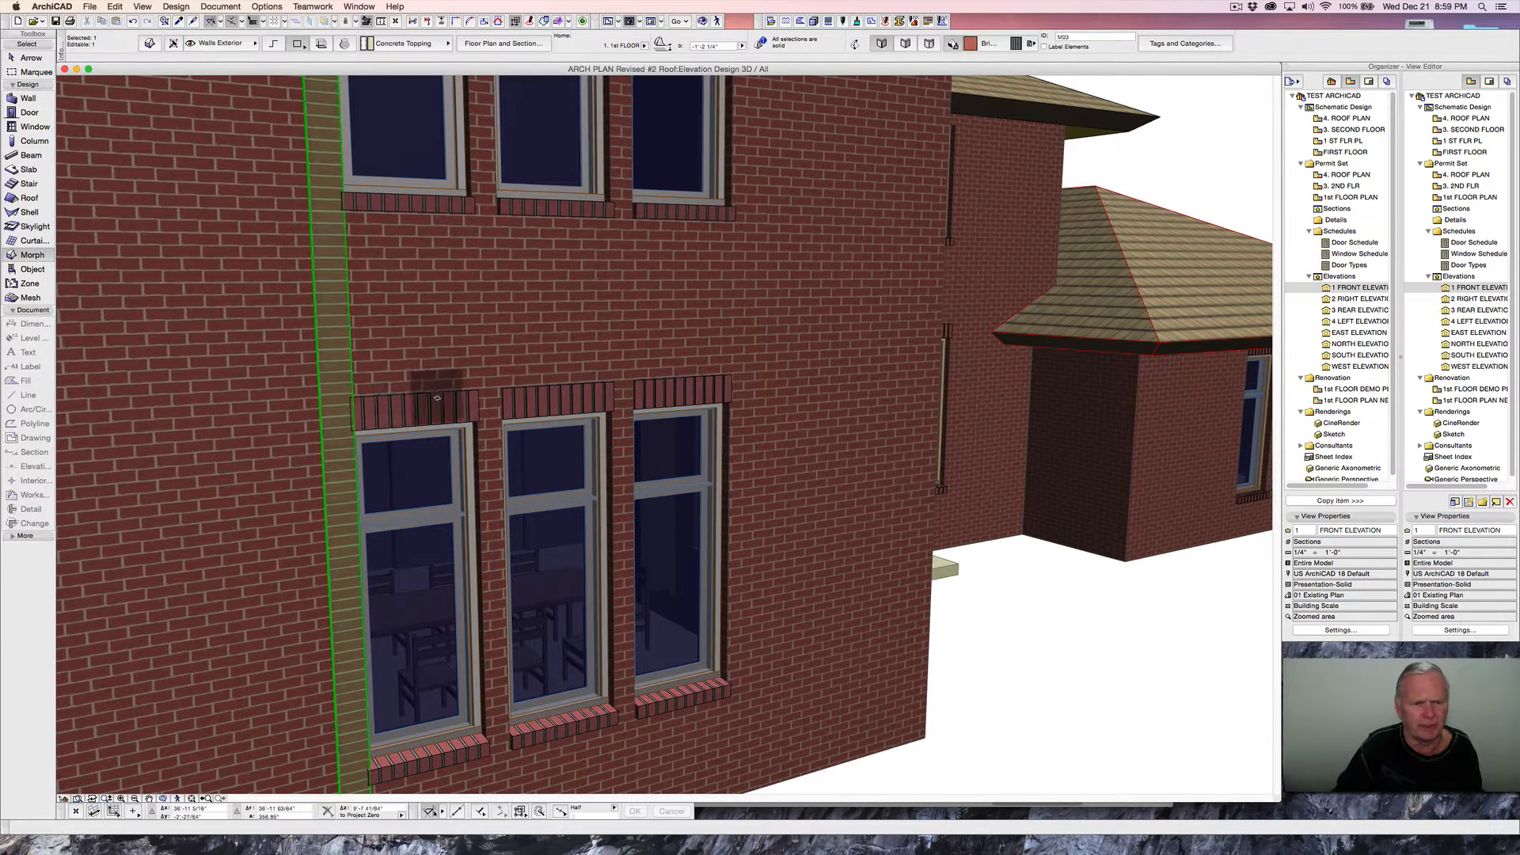
scroll(416, 392, "down", 5)
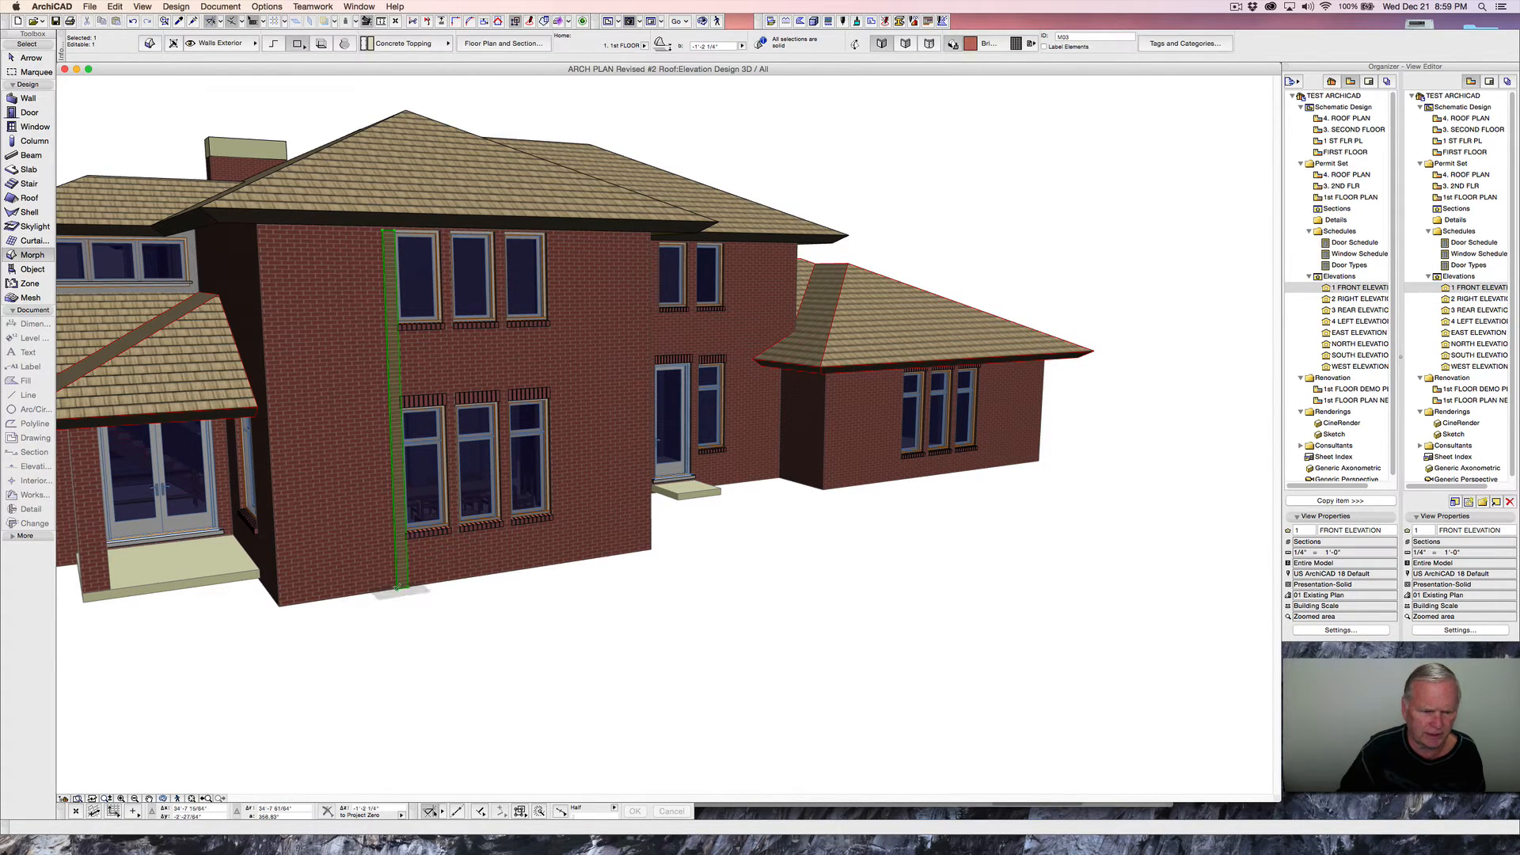
- Multiply the brick strip along the front wall with 3 incremental drag copies spaced about 3'-2 7/8" apart, with no elevation change
right_click(400, 588)
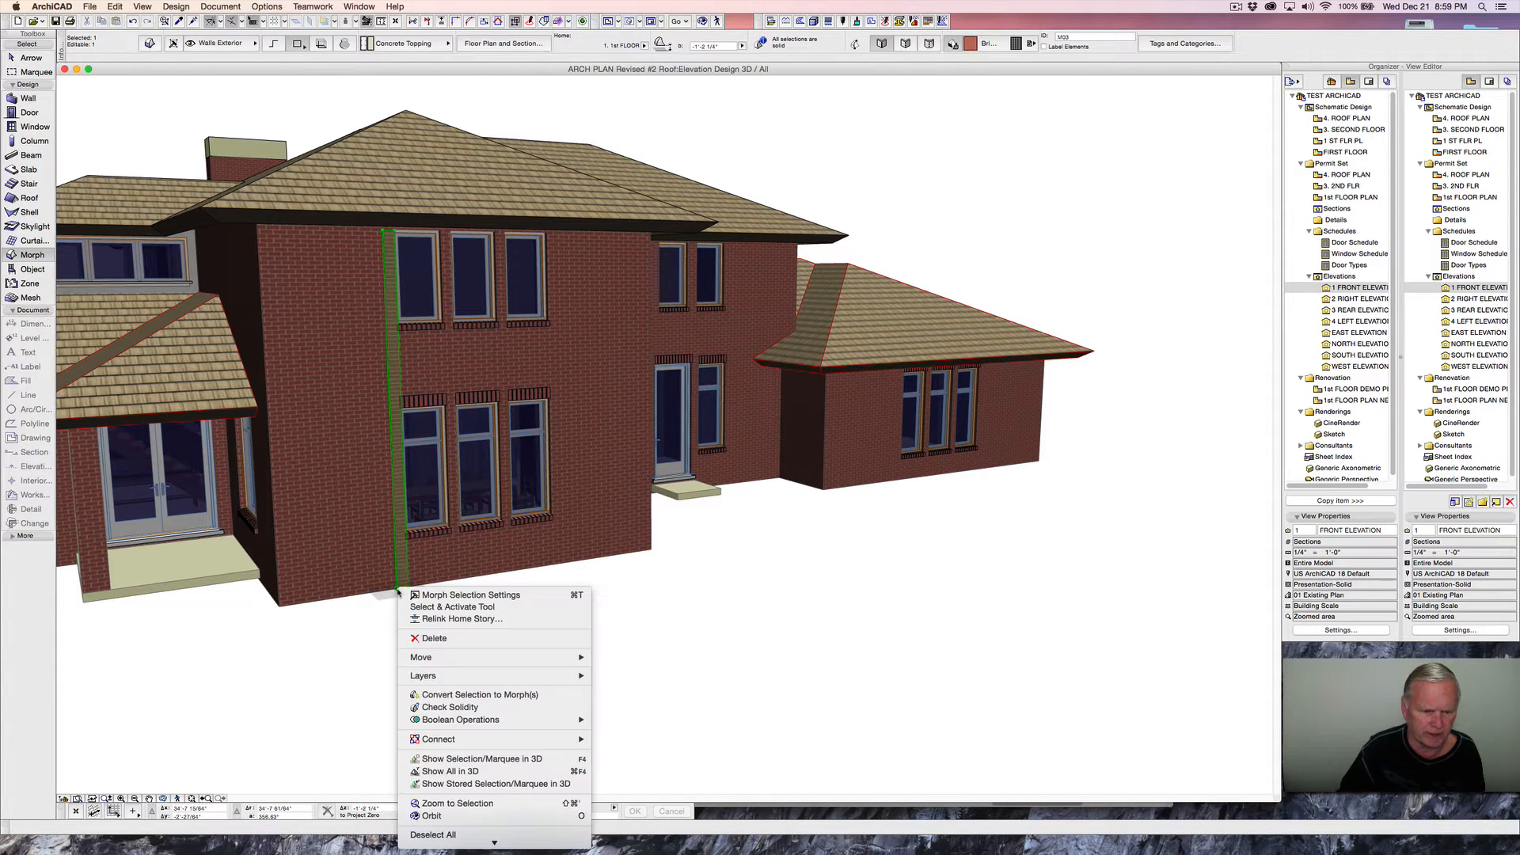
mouse_move(438, 659)
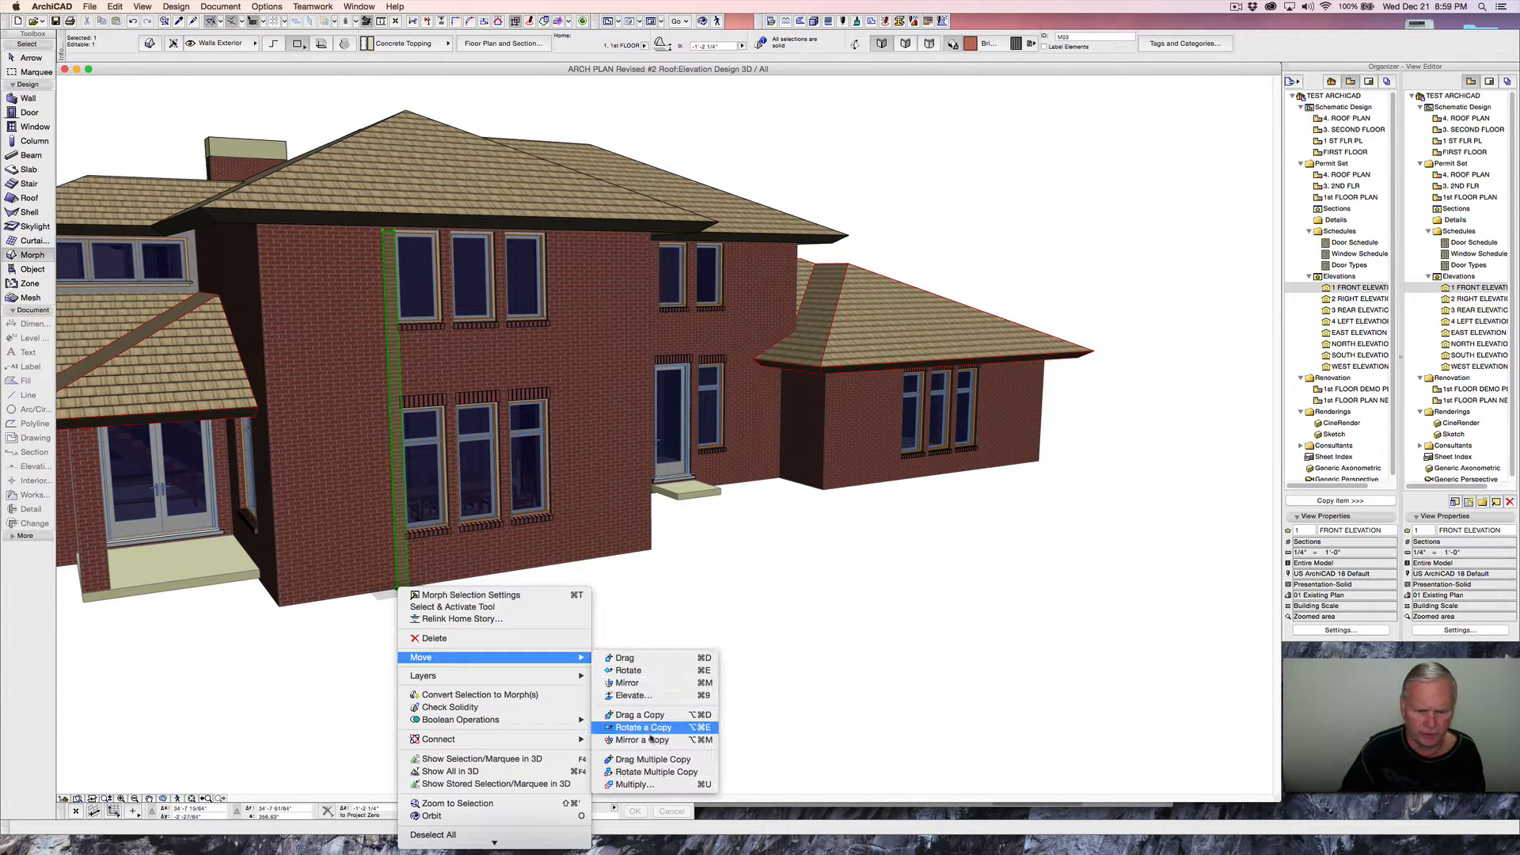
left_click(636, 785)
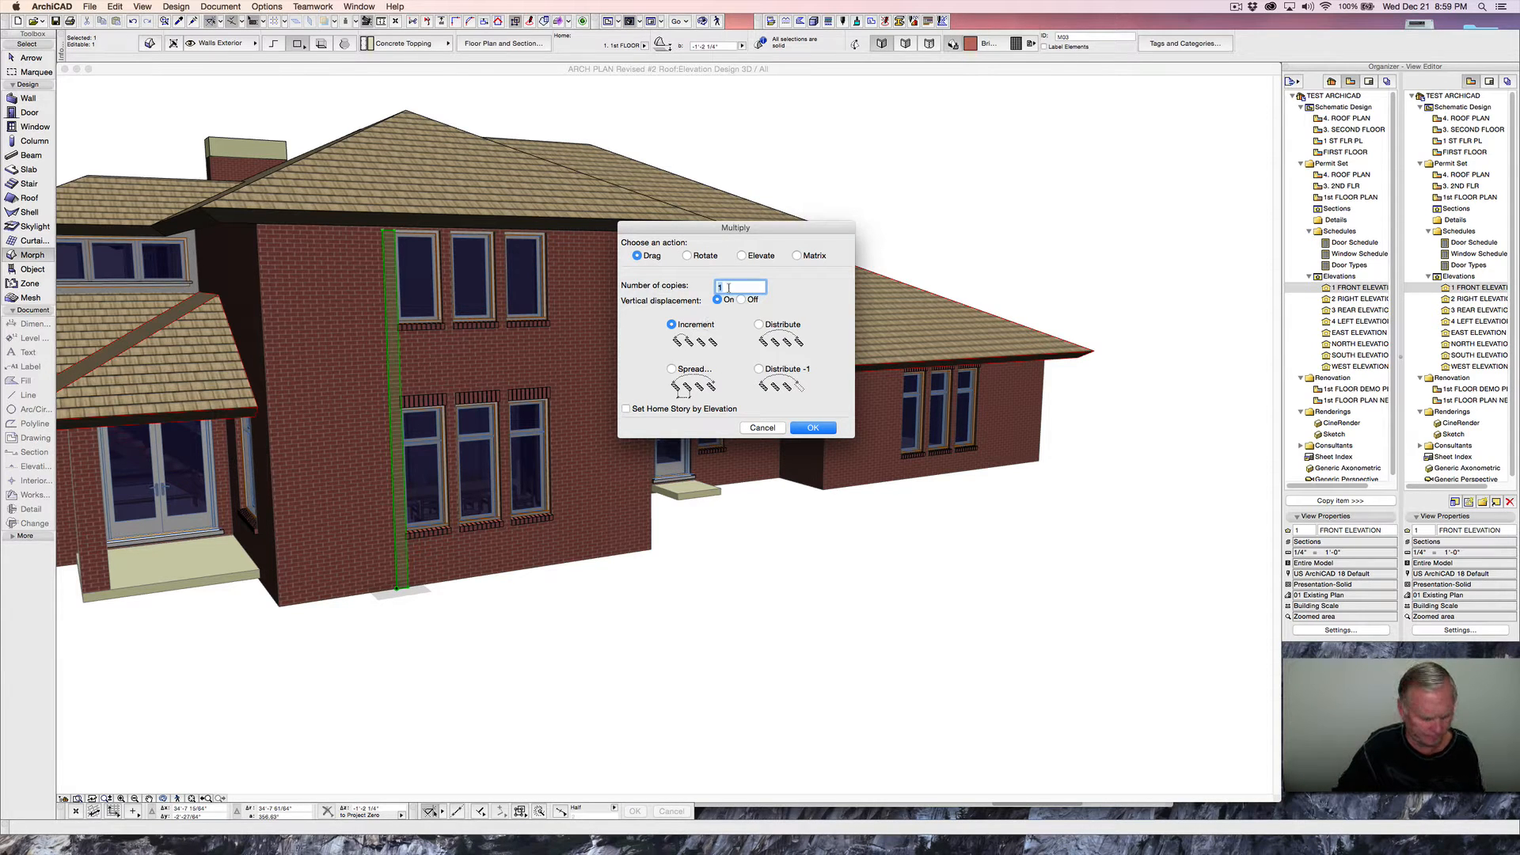
type("3")
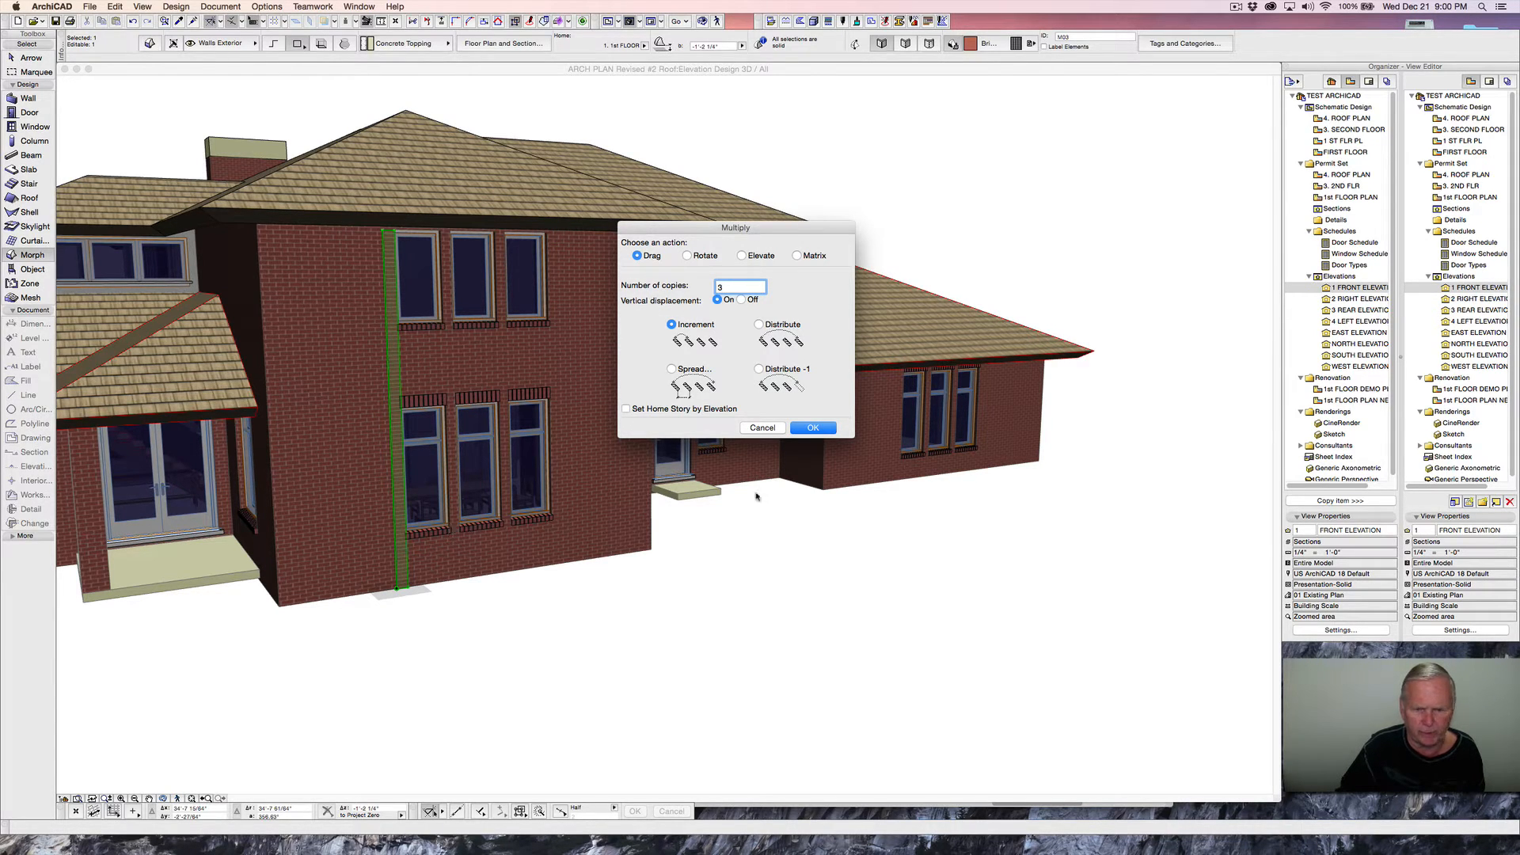
left_click(813, 429)
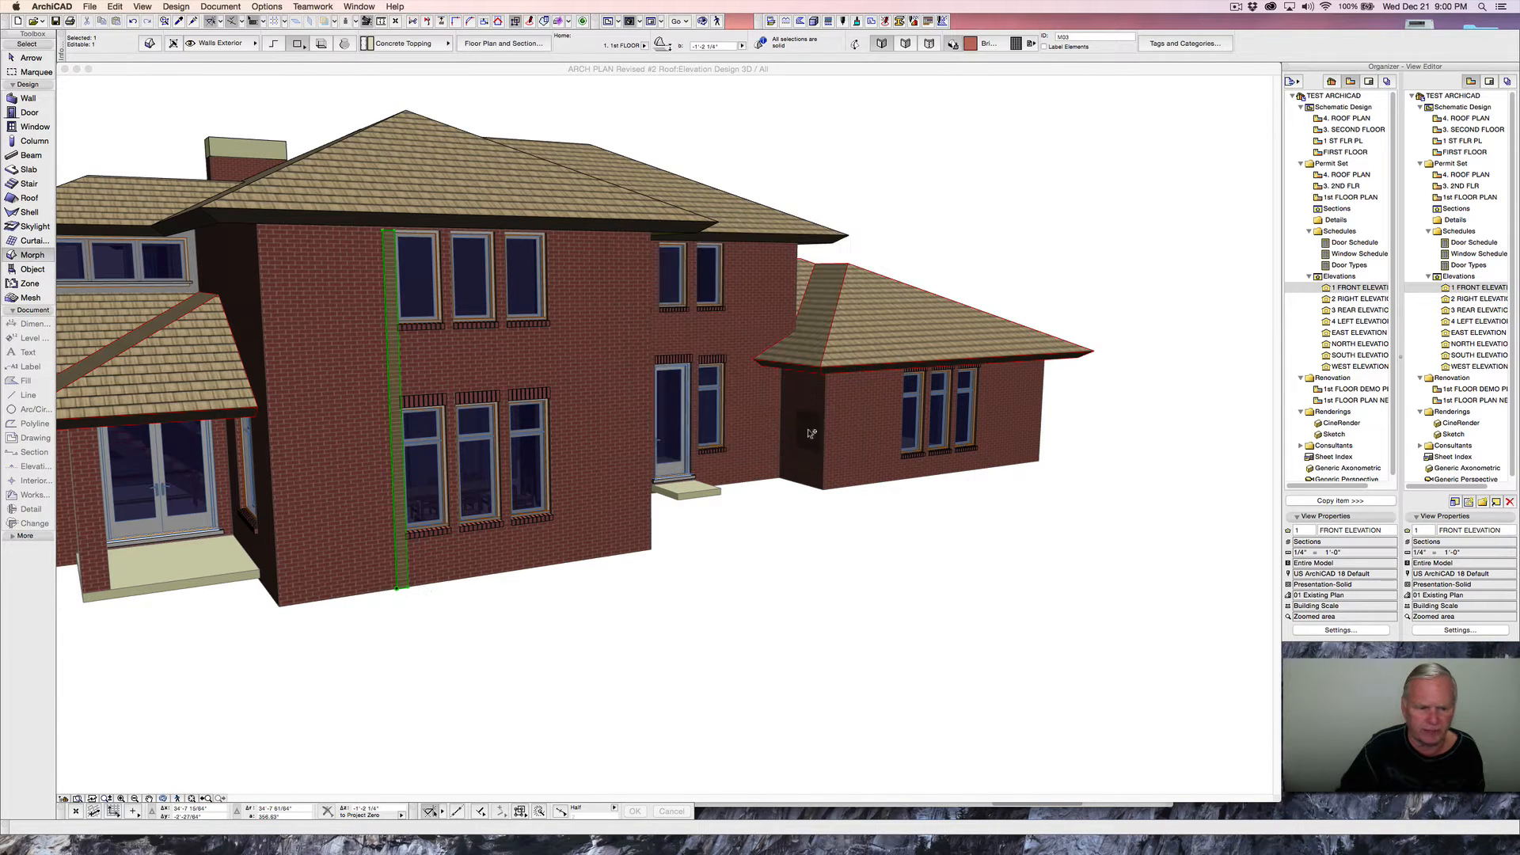
left_click(399, 590)
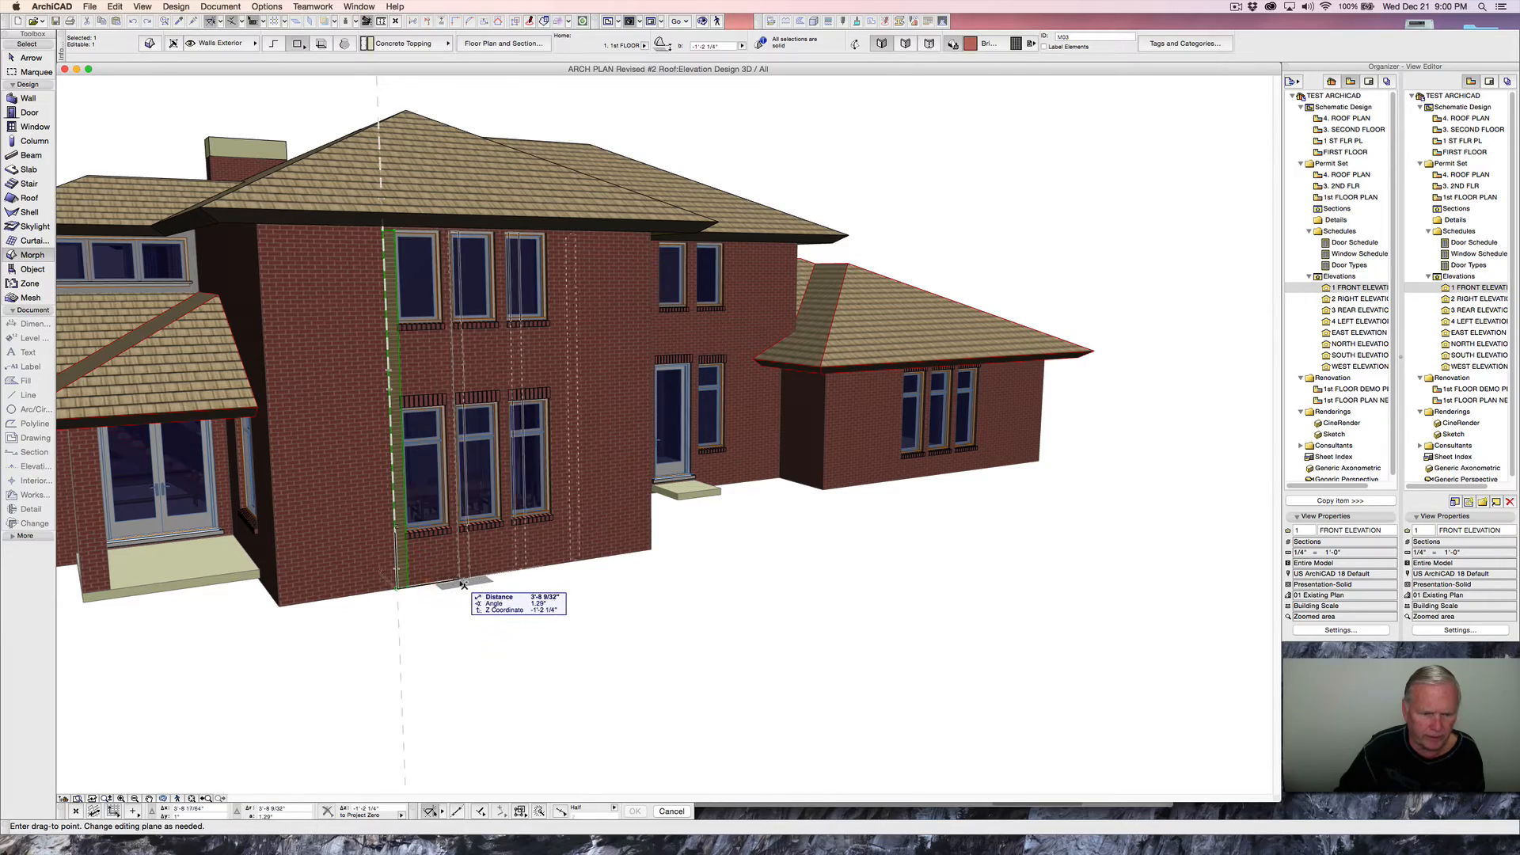
scroll(459, 582, "up", 10)
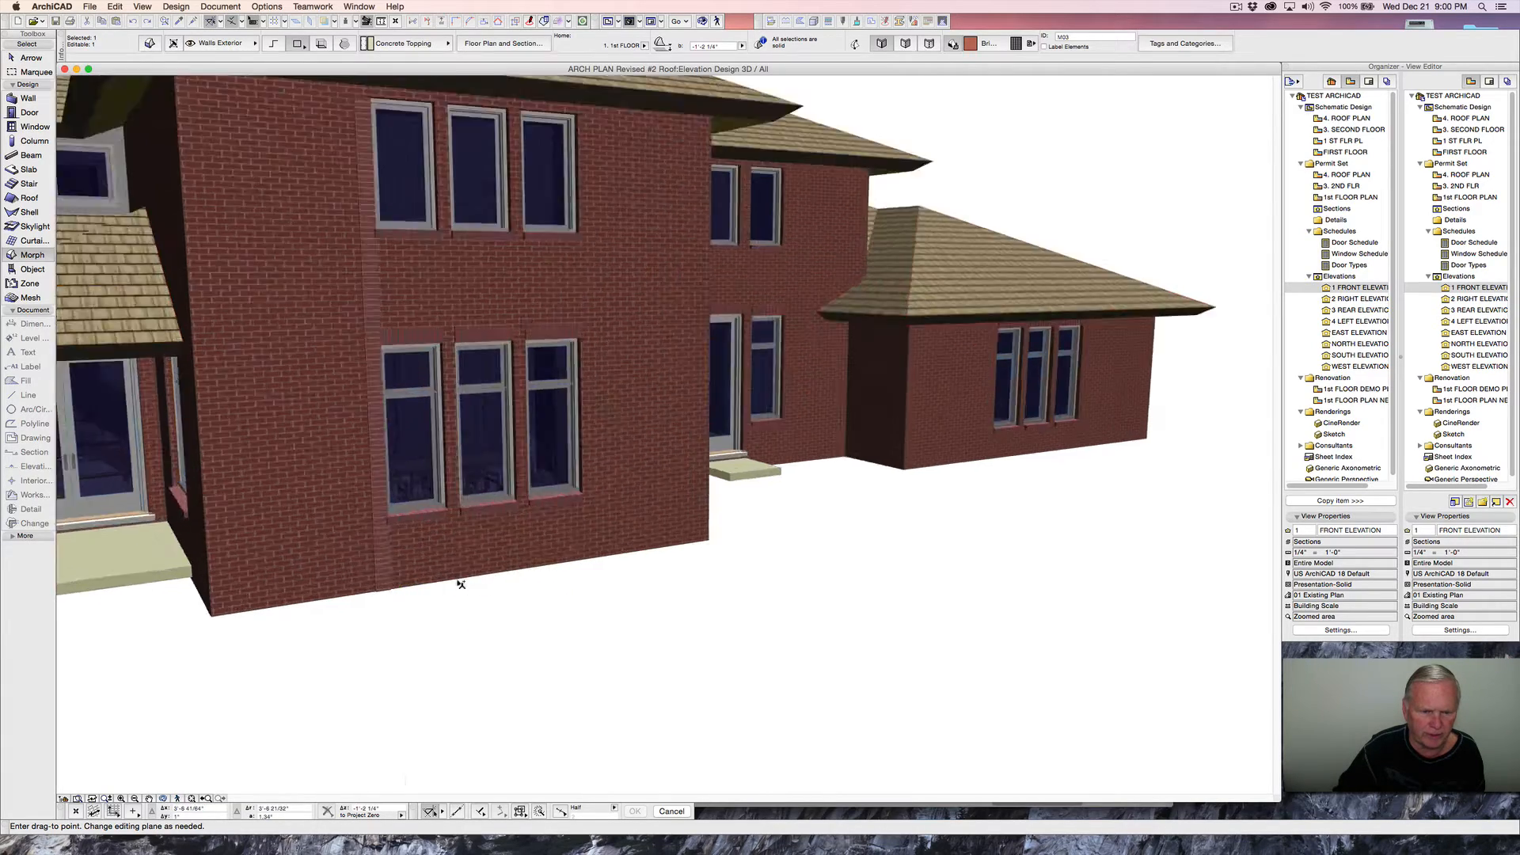
scroll(457, 580, "down", 6)
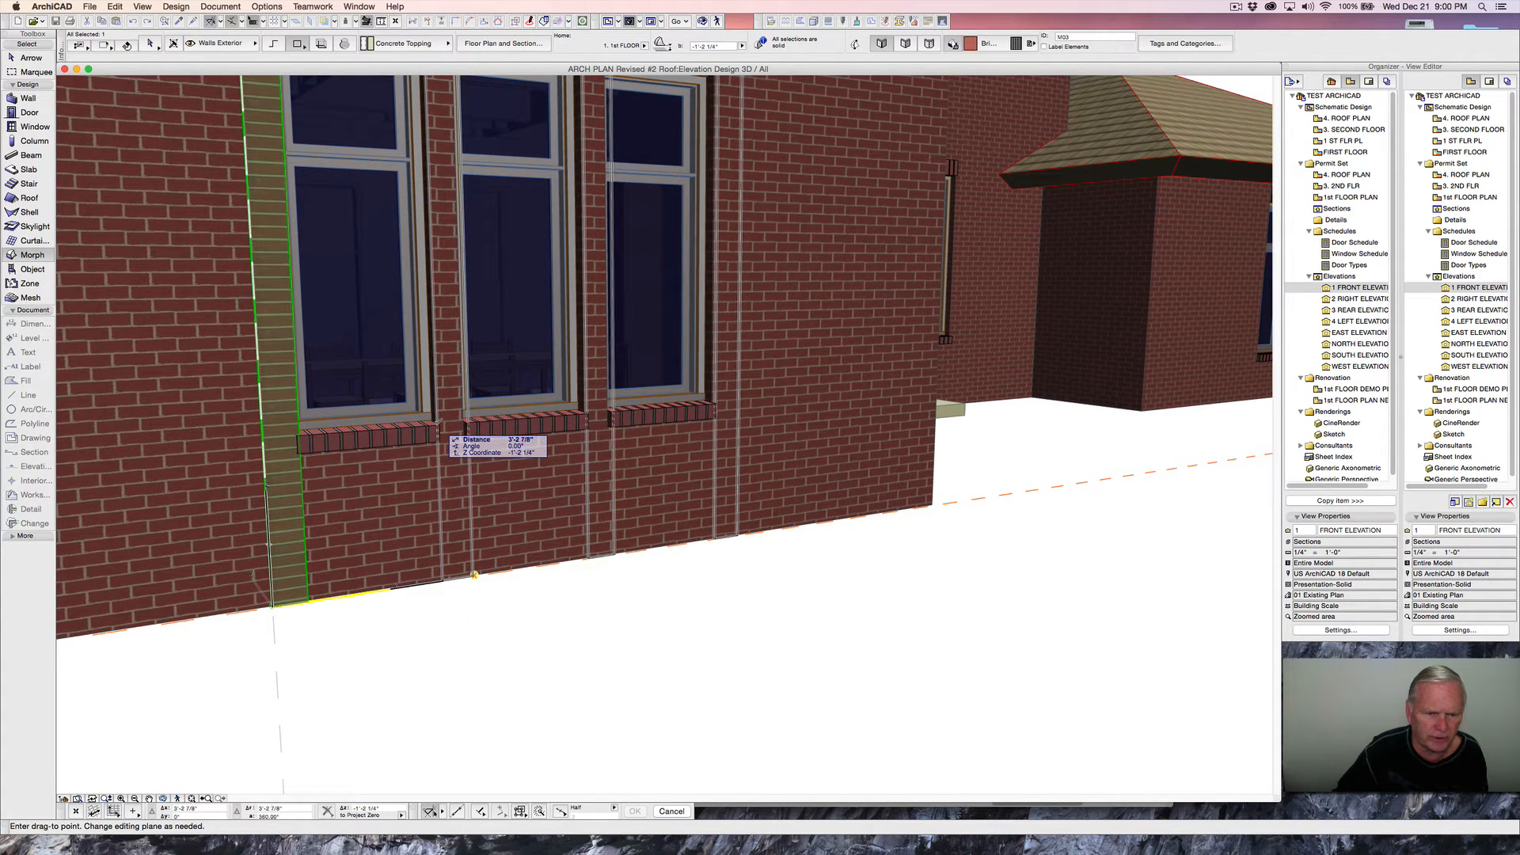
left_click(442, 580)
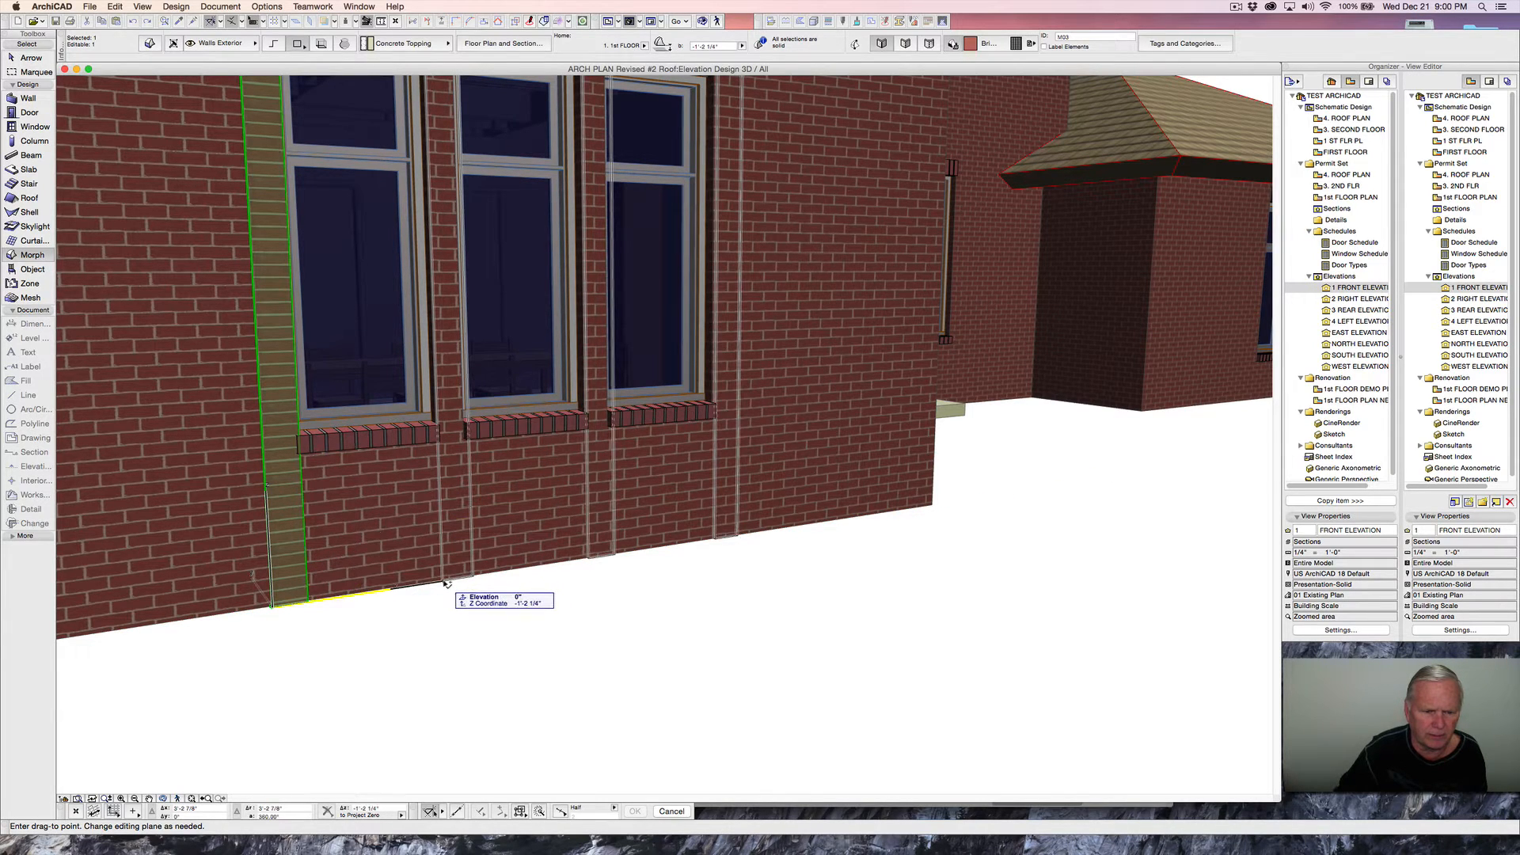
left_click(446, 582)
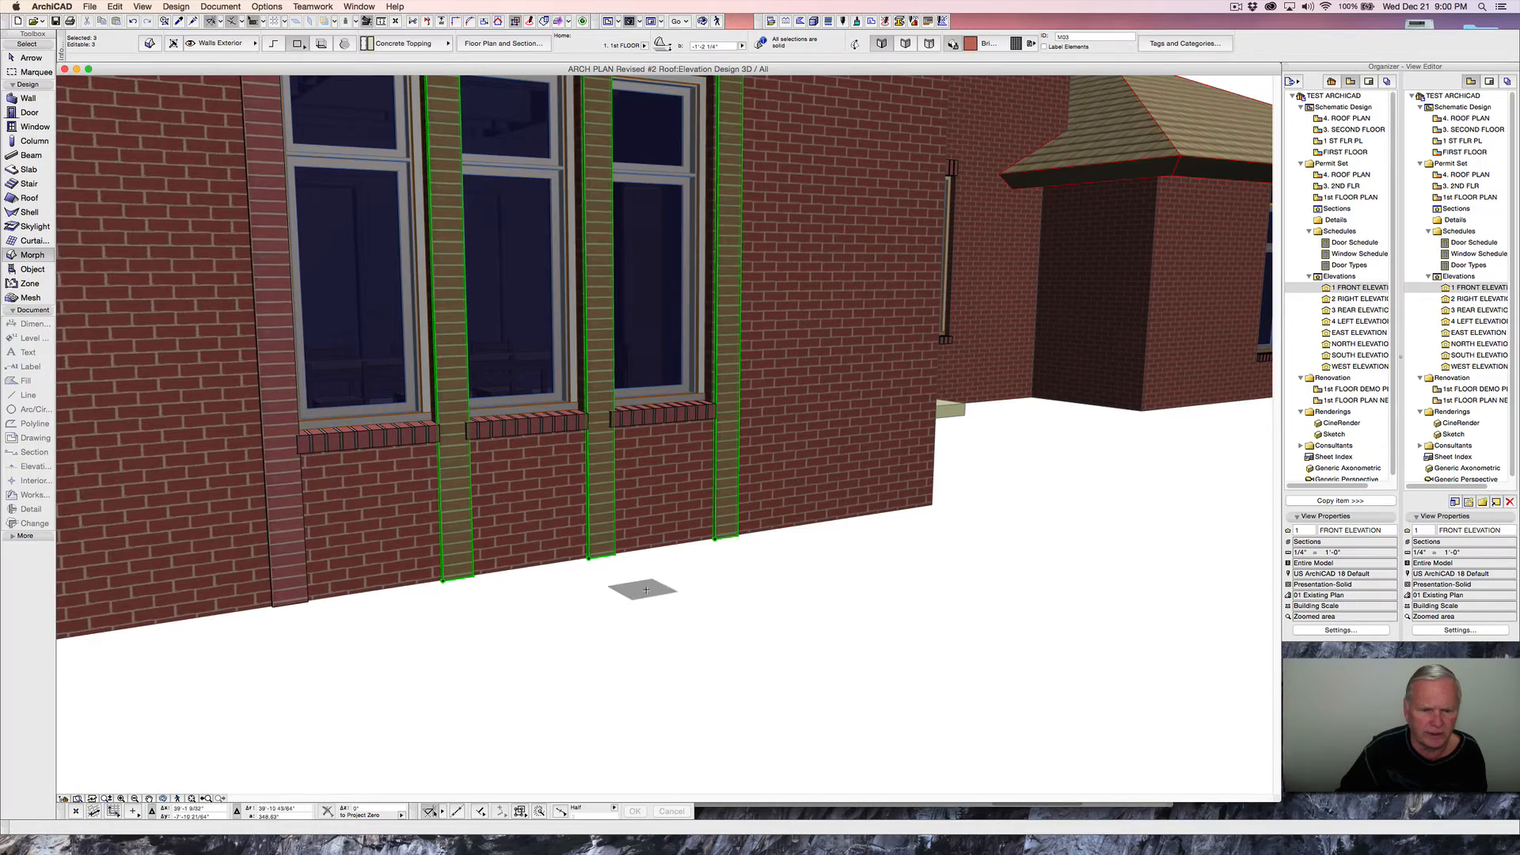
- Examine the copied strips' alignment with the piers between the front windows in 3D and in the FIRST FLOOR and 1st FLOOR PLAN views
scroll(670, 603, "up", 3)
middle_click_drag(670, 603, 500, 628, "shift")
left_click_drag(439, 622, 717, 610)
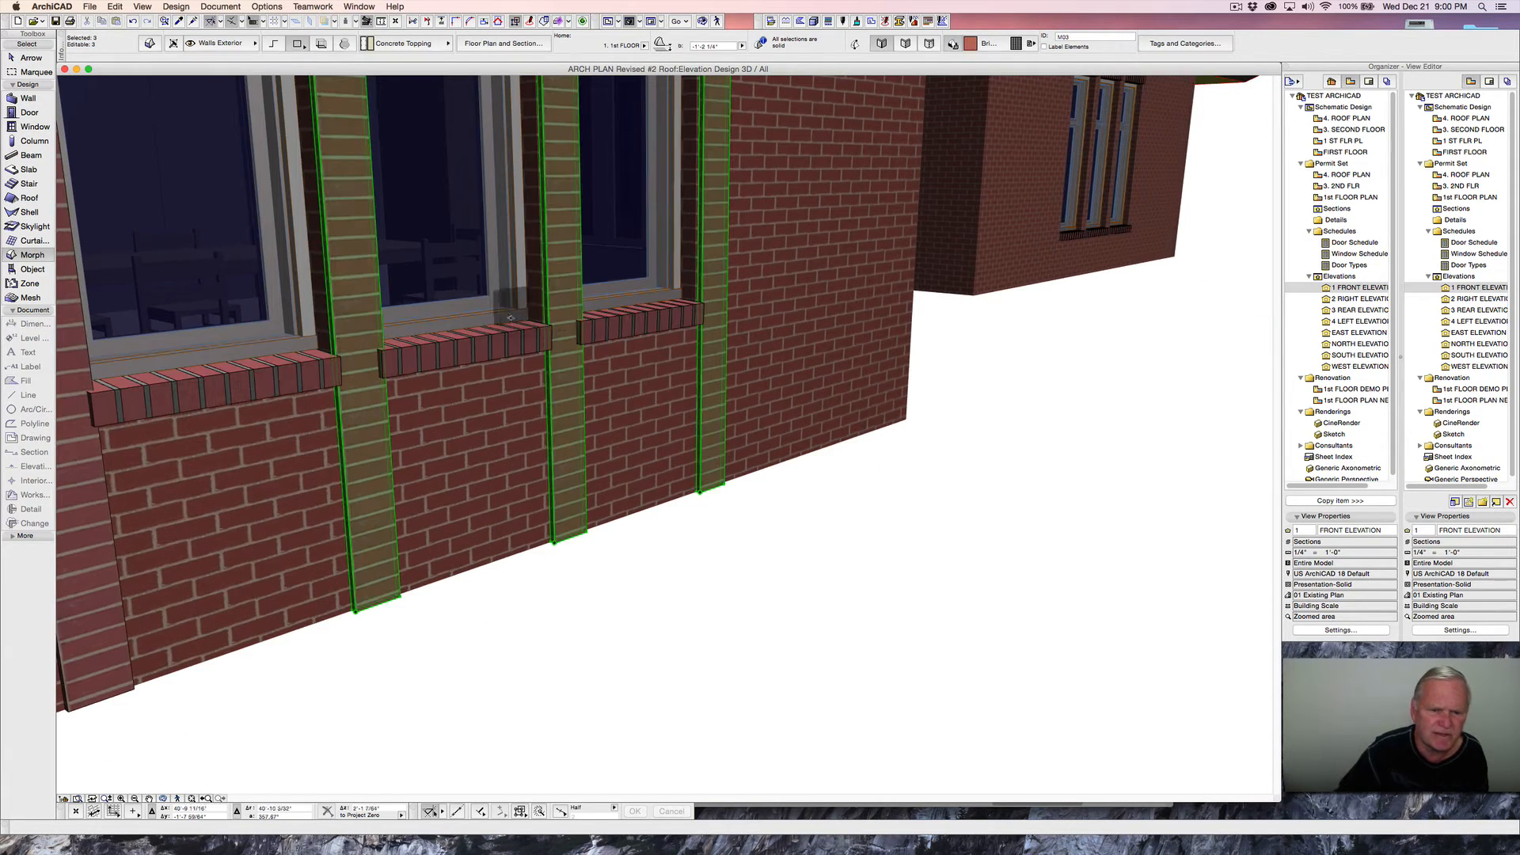
left_click_drag(652, 377, 400, 419)
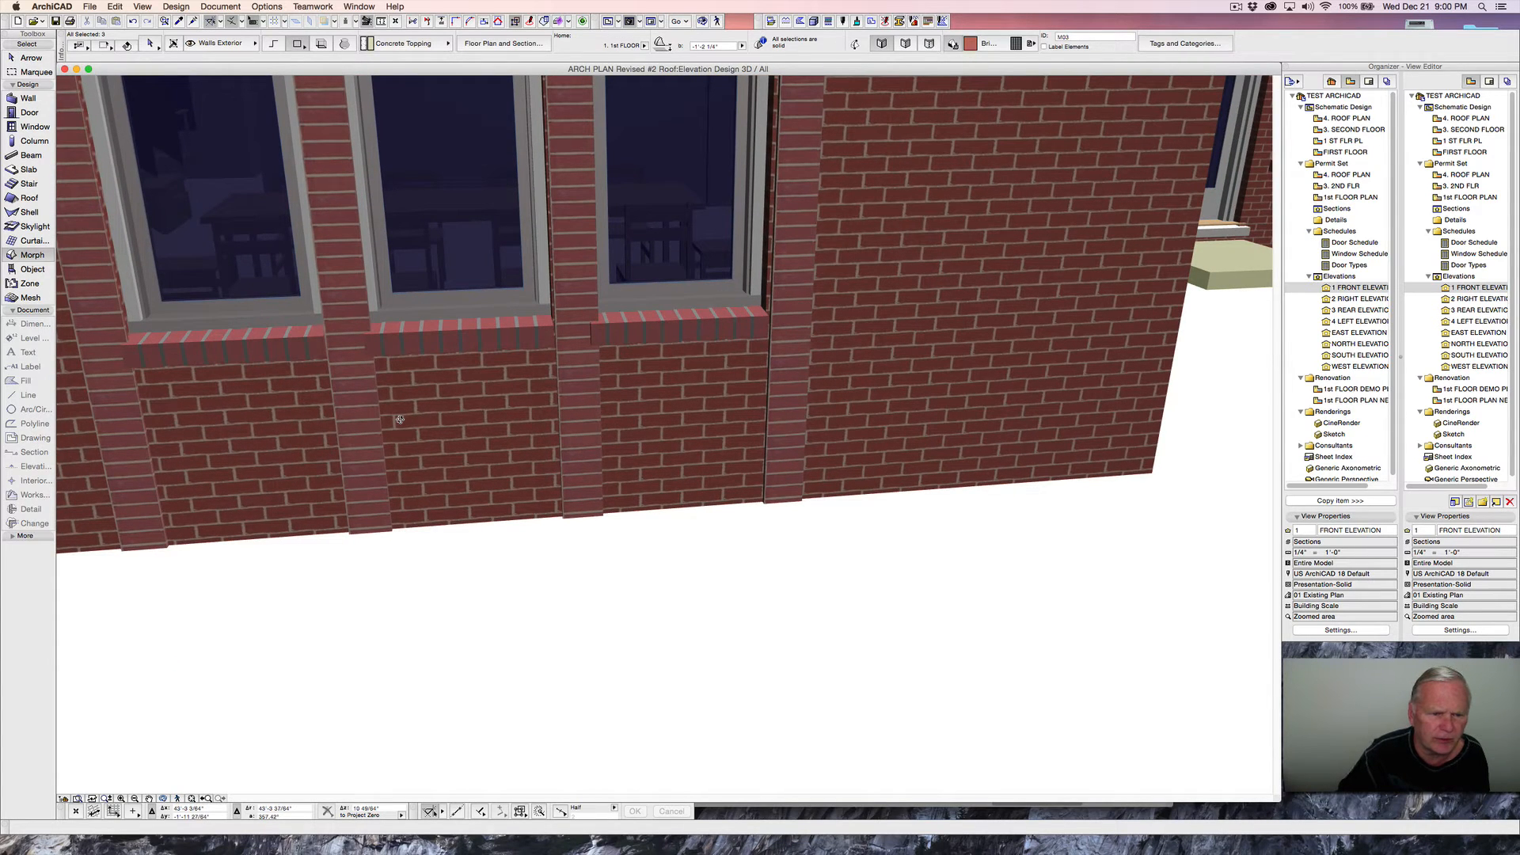
scroll(399, 420, "up", 1)
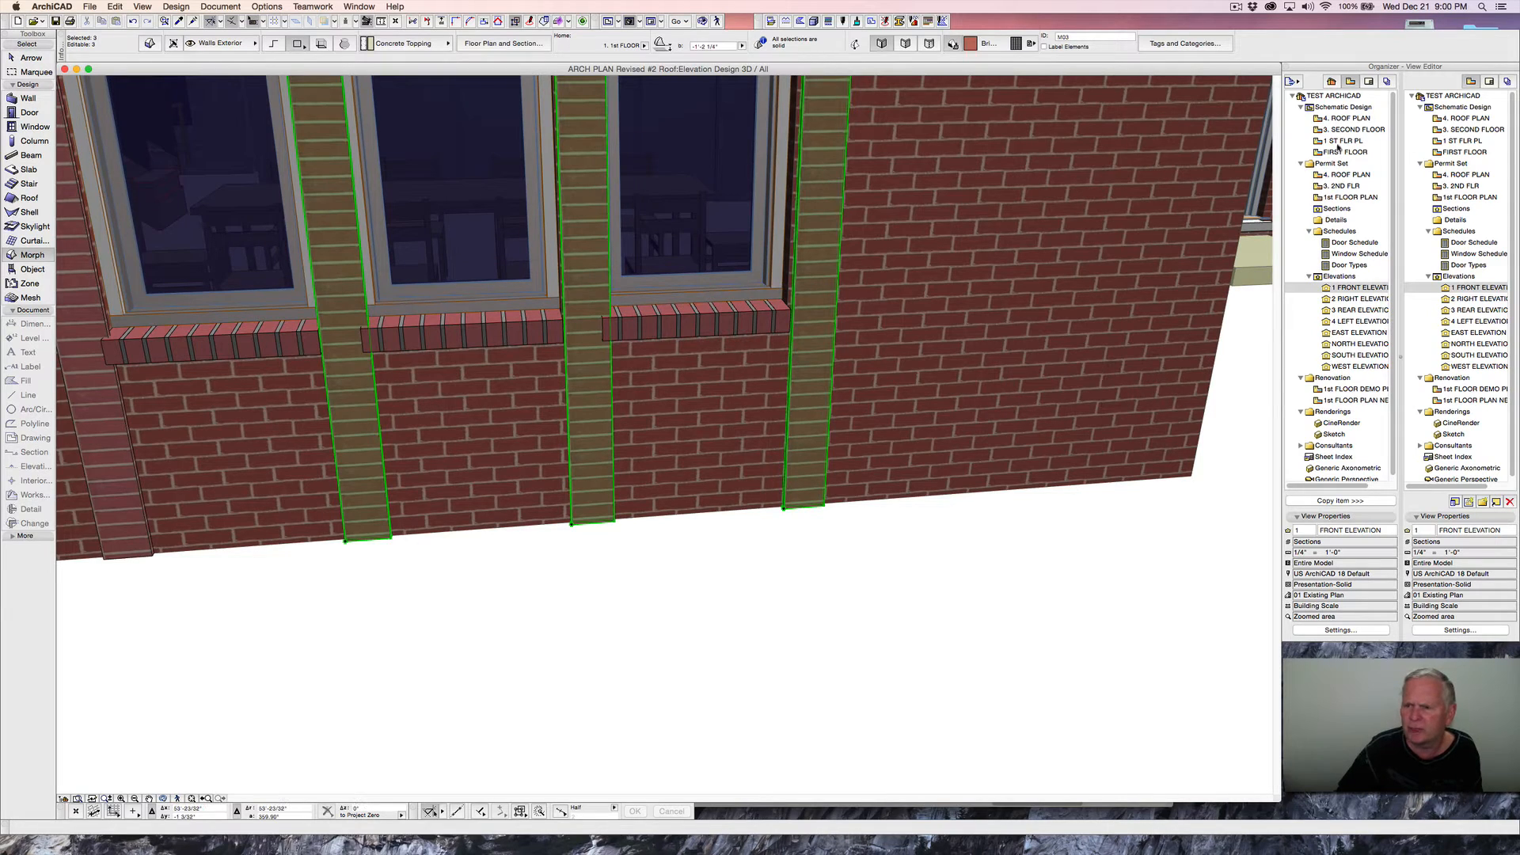
double_click(1337, 153)
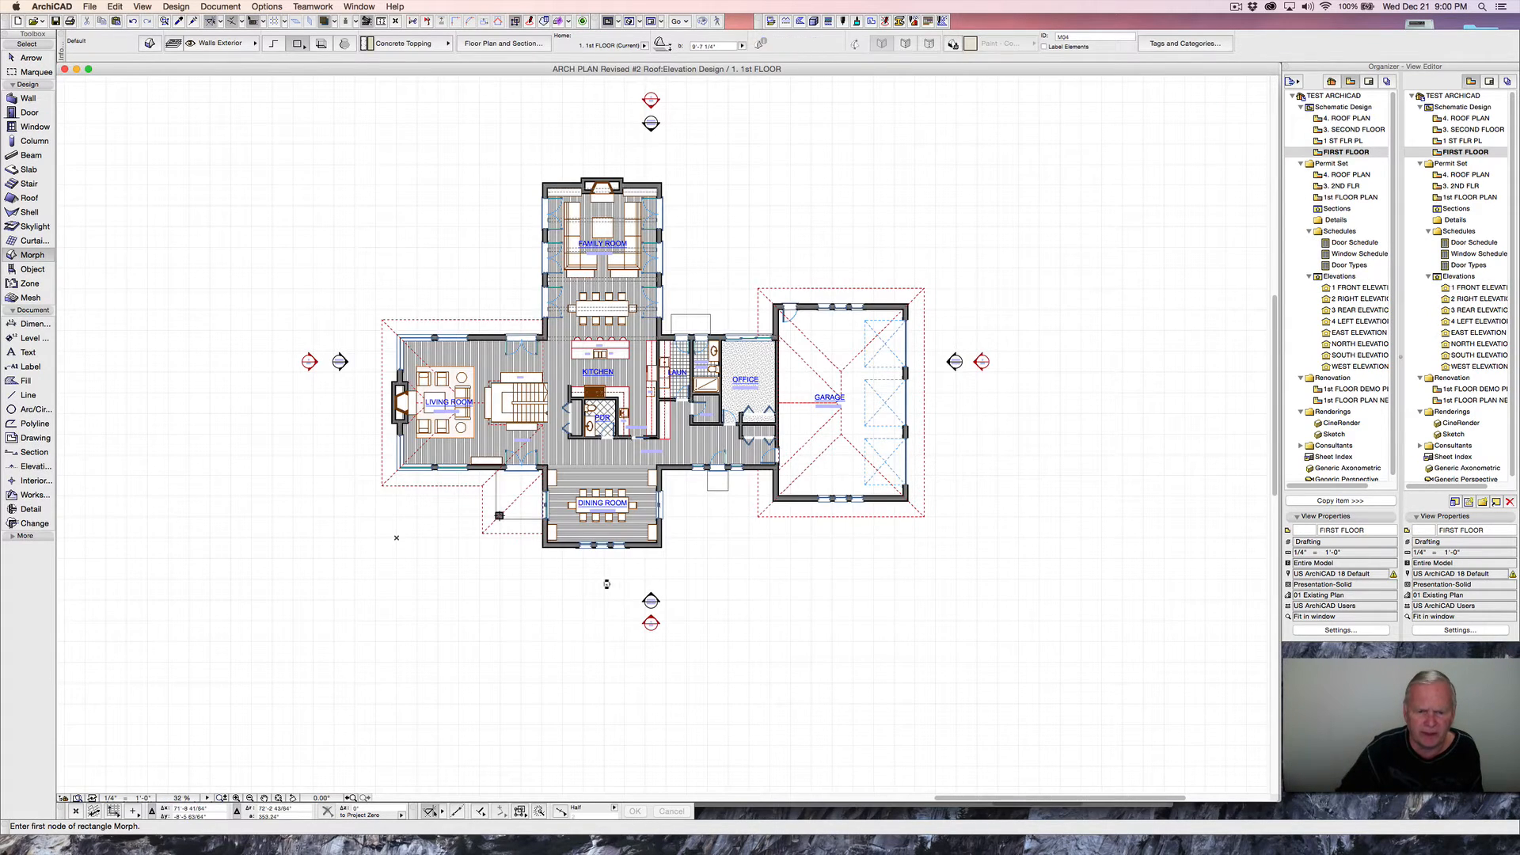
scroll(582, 548, "up", 10)
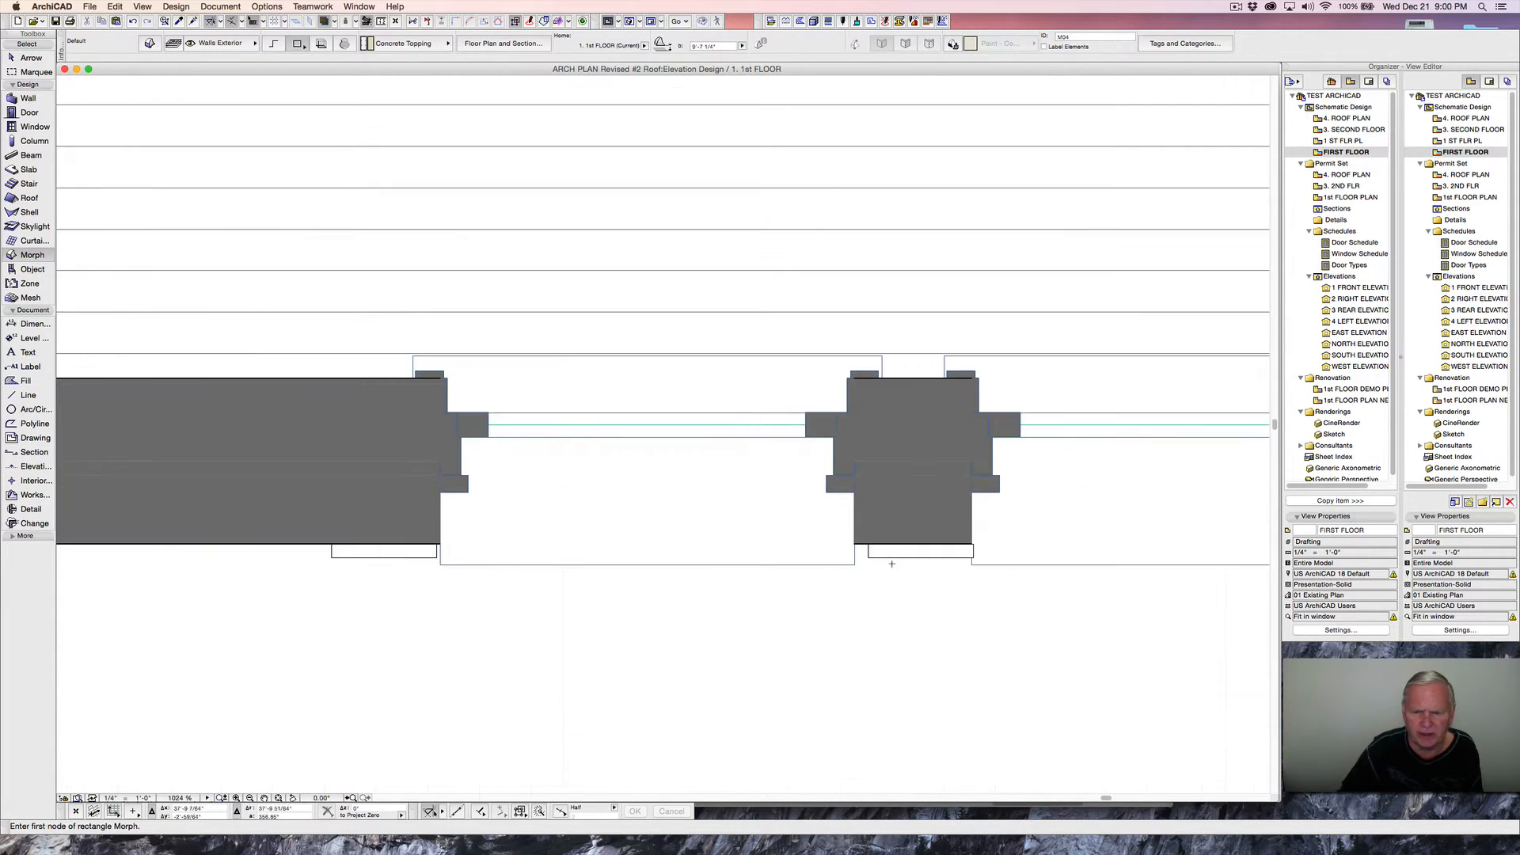
double_click(1348, 198)
middle_click_drag(943, 545, 514, 521)
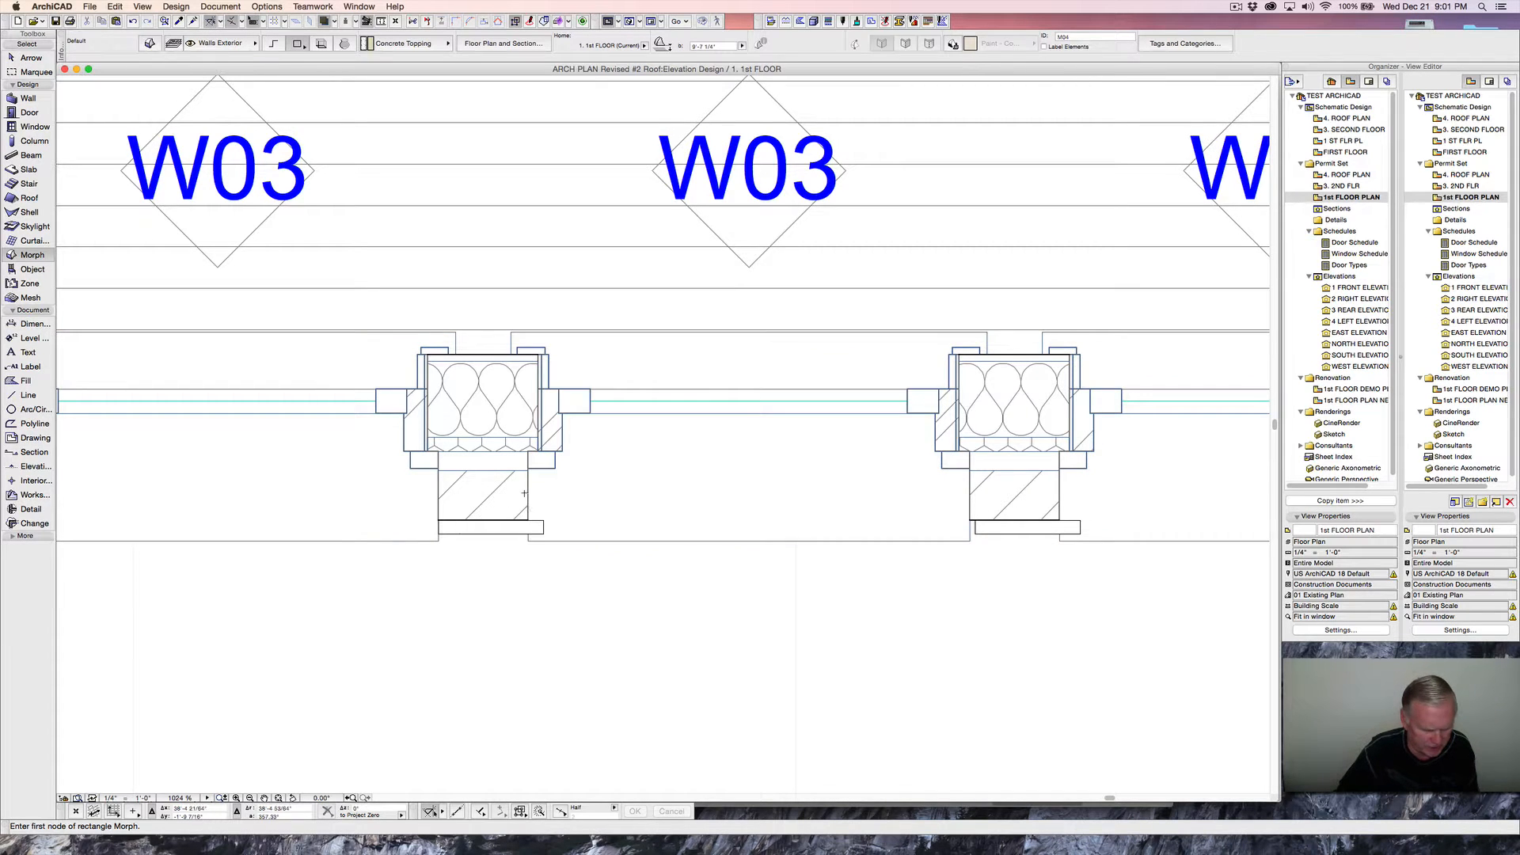
- Measure the brick widths of the two piers between the three W03 windows in the 1st floor plan
key("m")
left_click(528, 520)
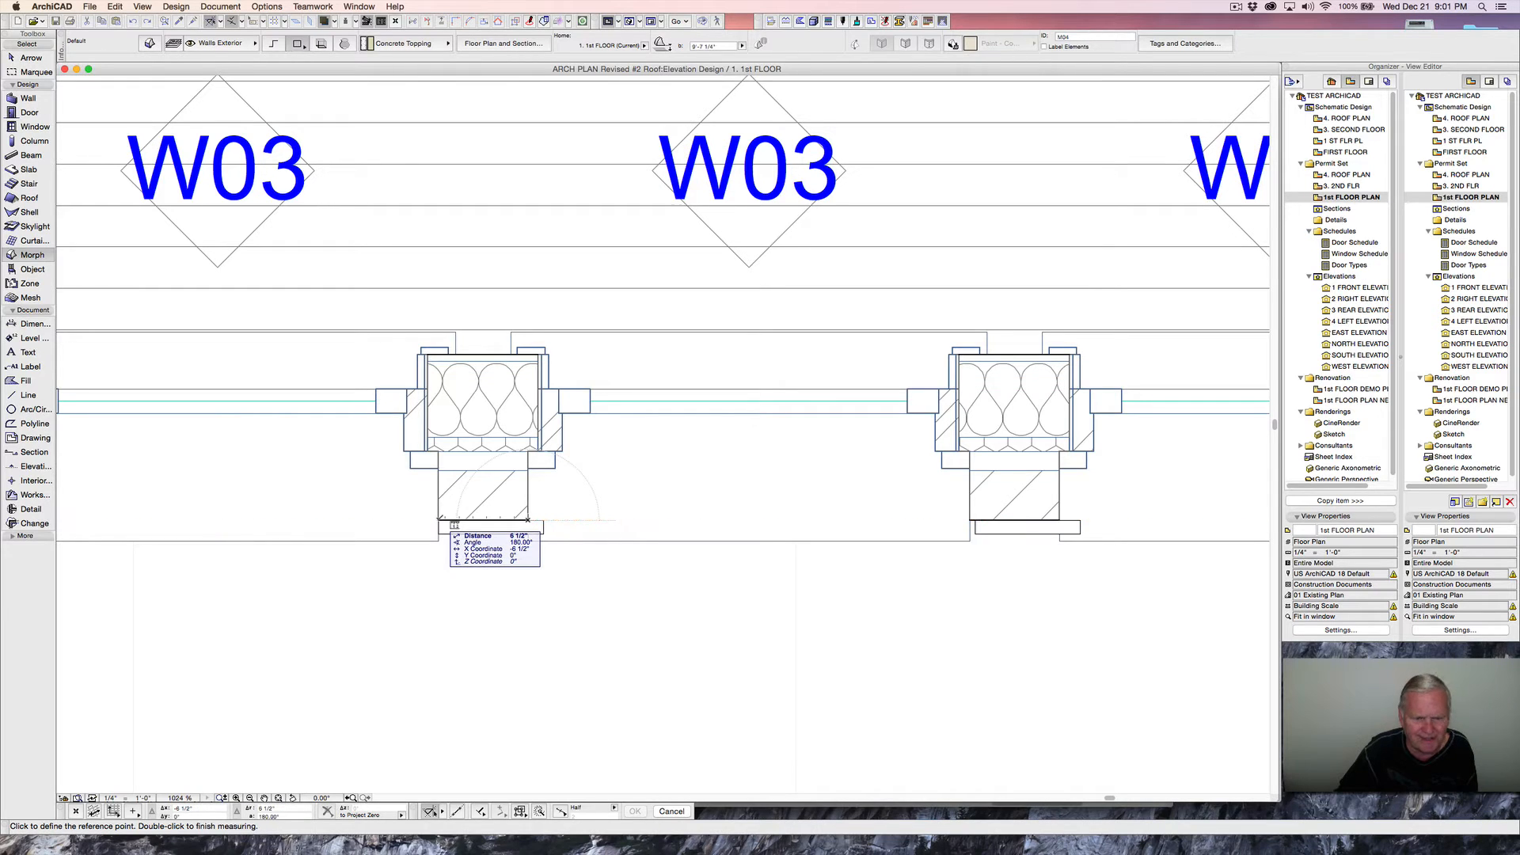
key("Escape")
scroll(474, 546, "down", 5)
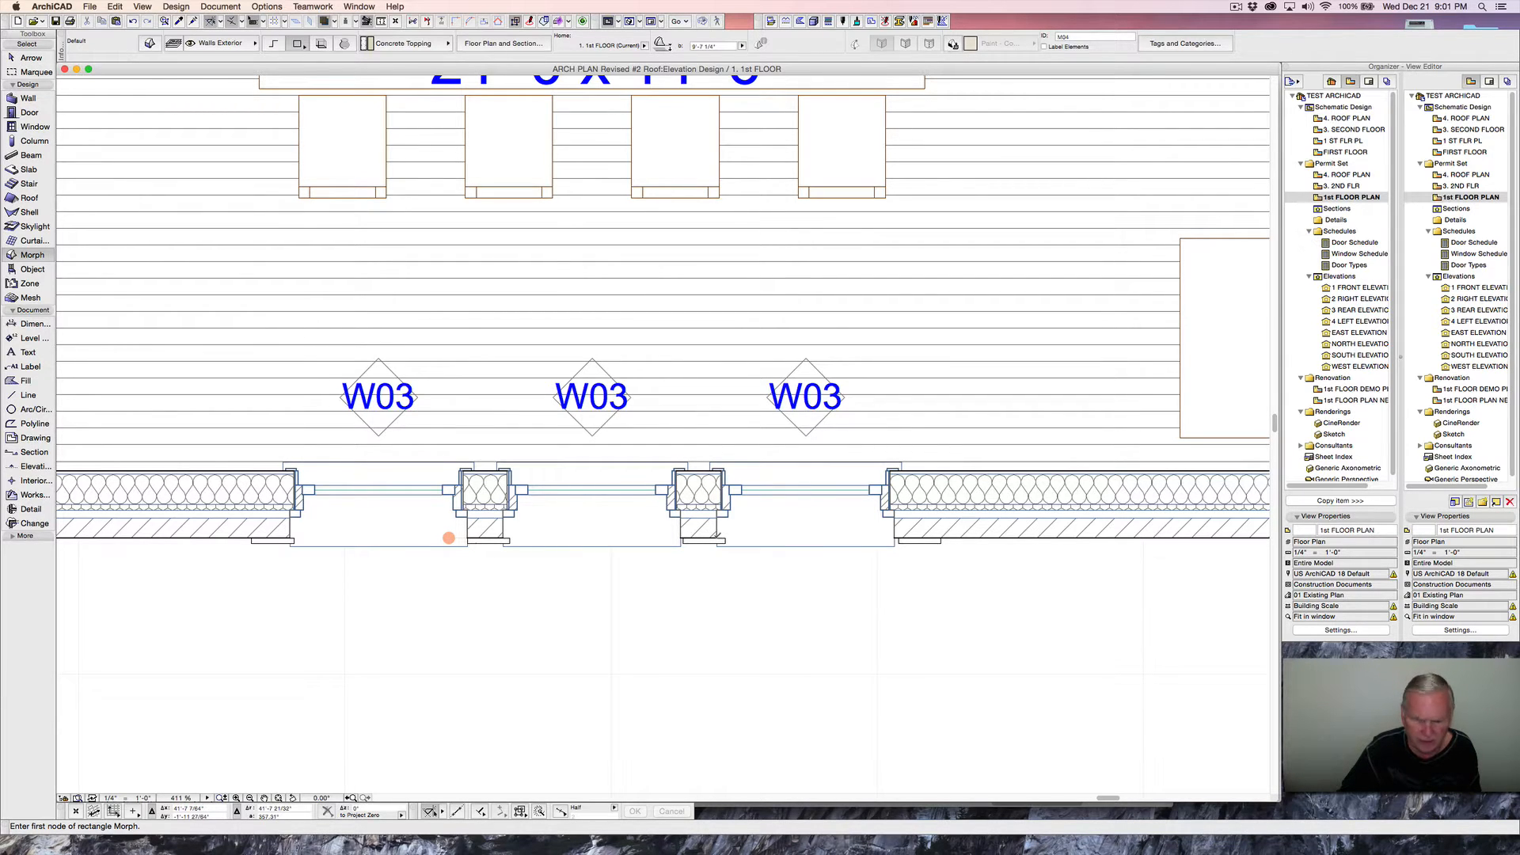
key("m")
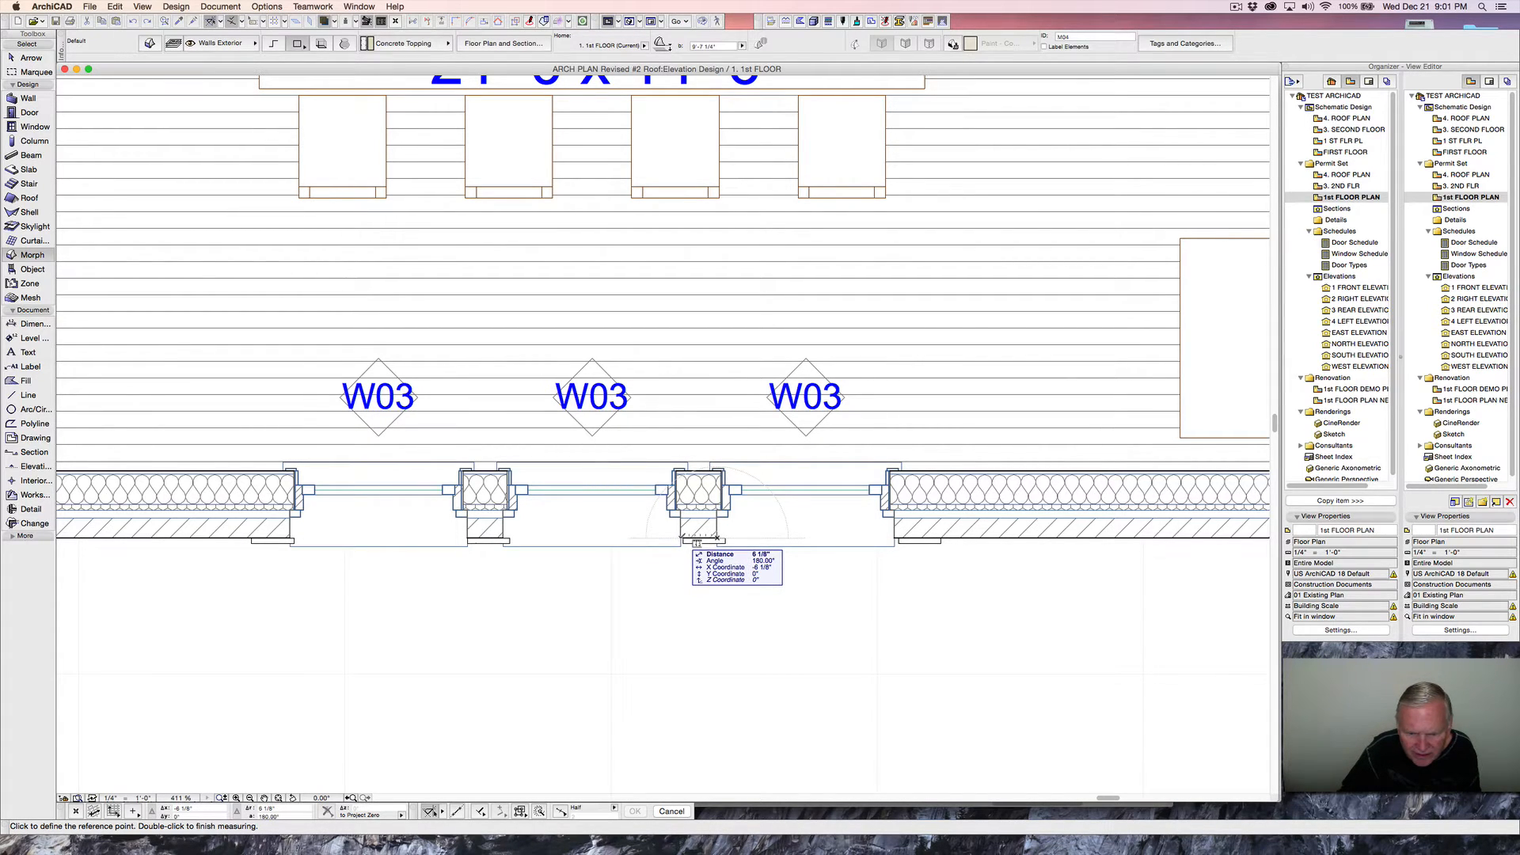
key("Escape")
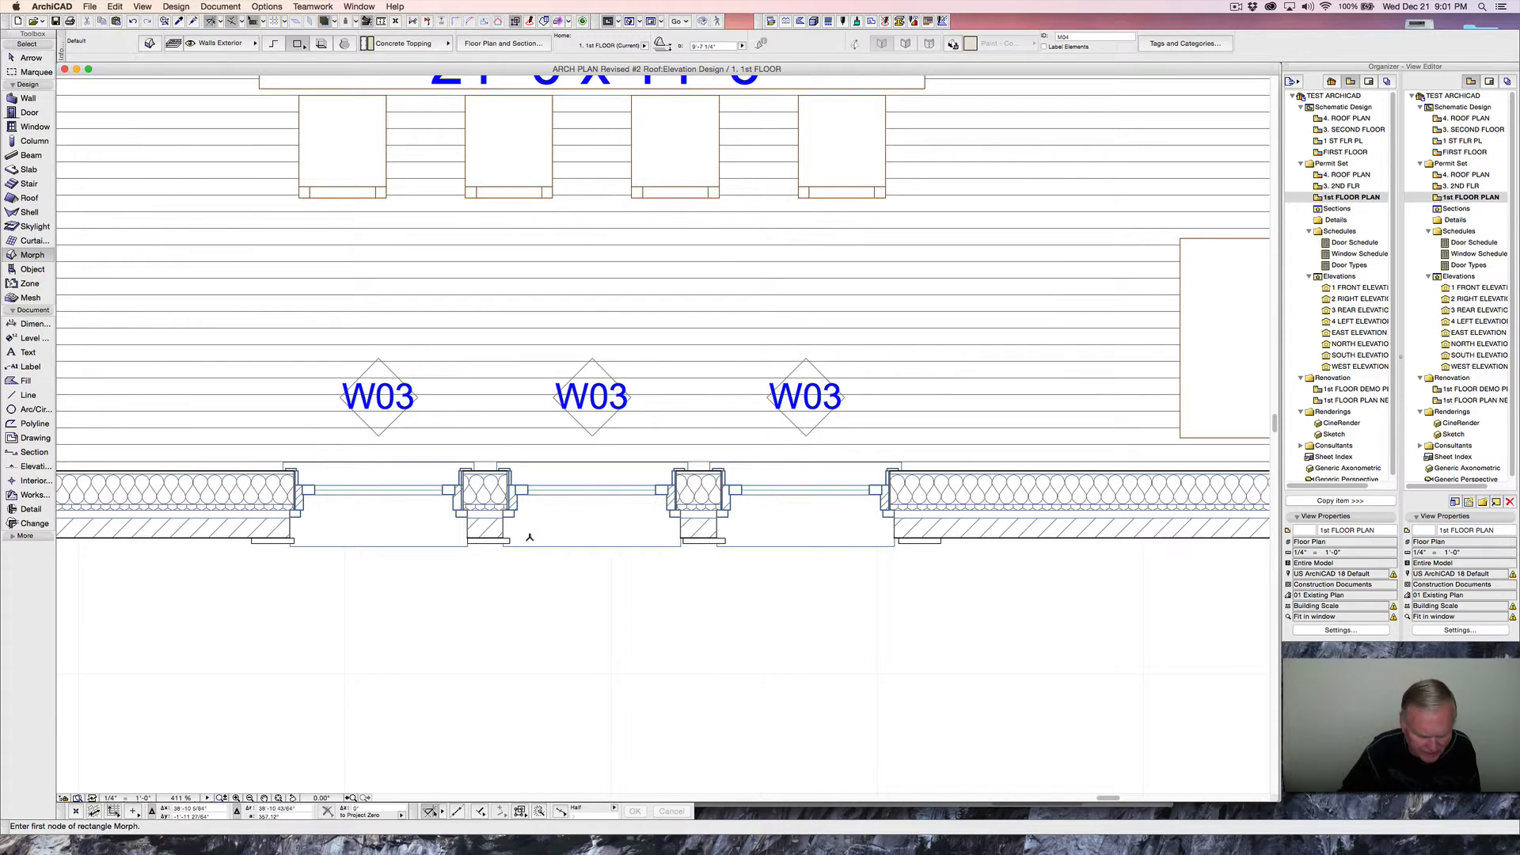
key("m")
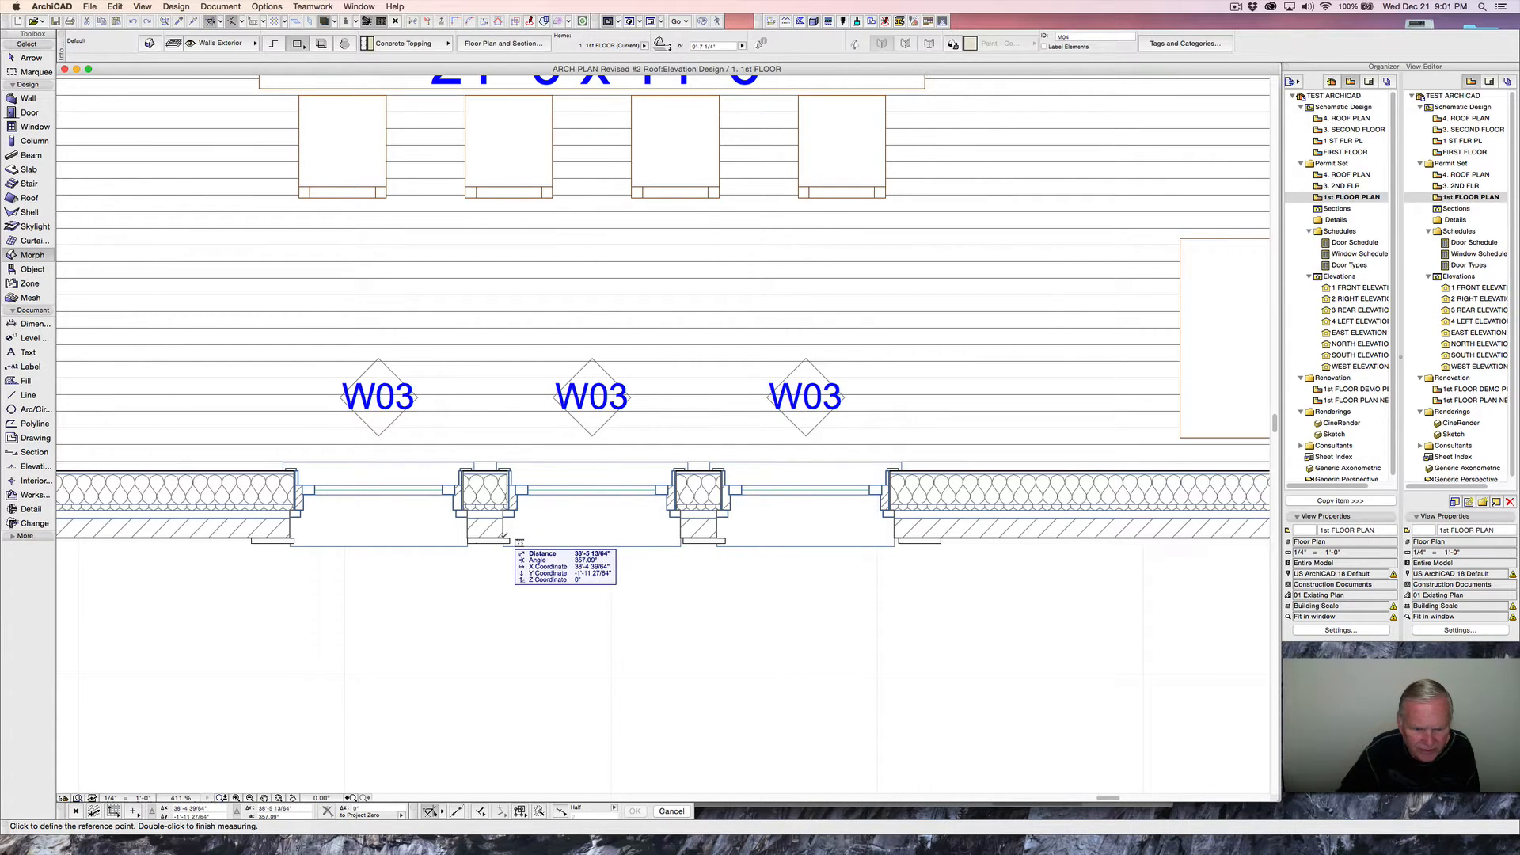
left_click(502, 537)
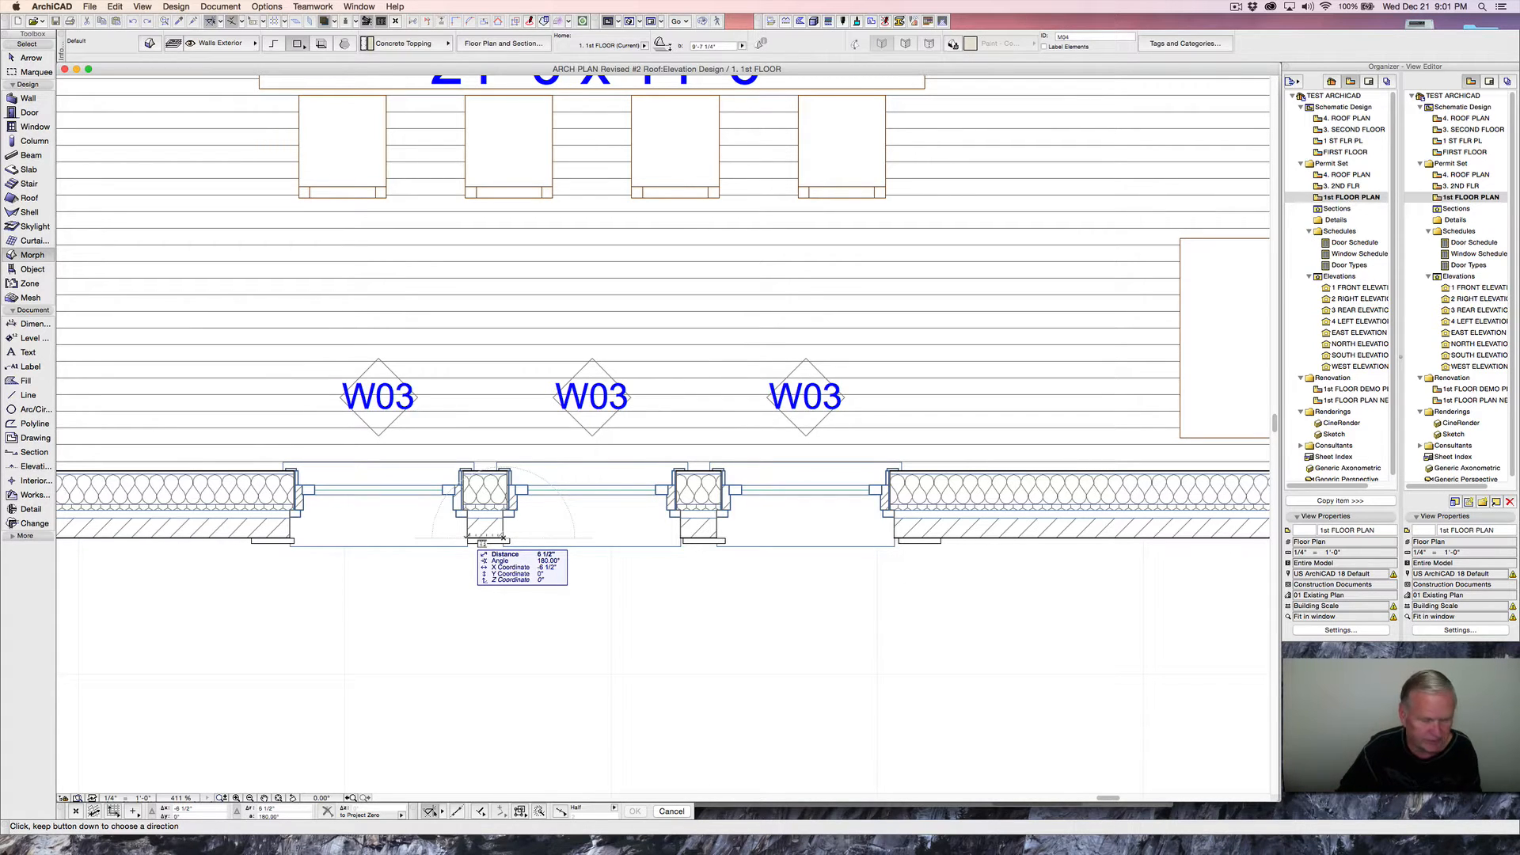
key("Escape")
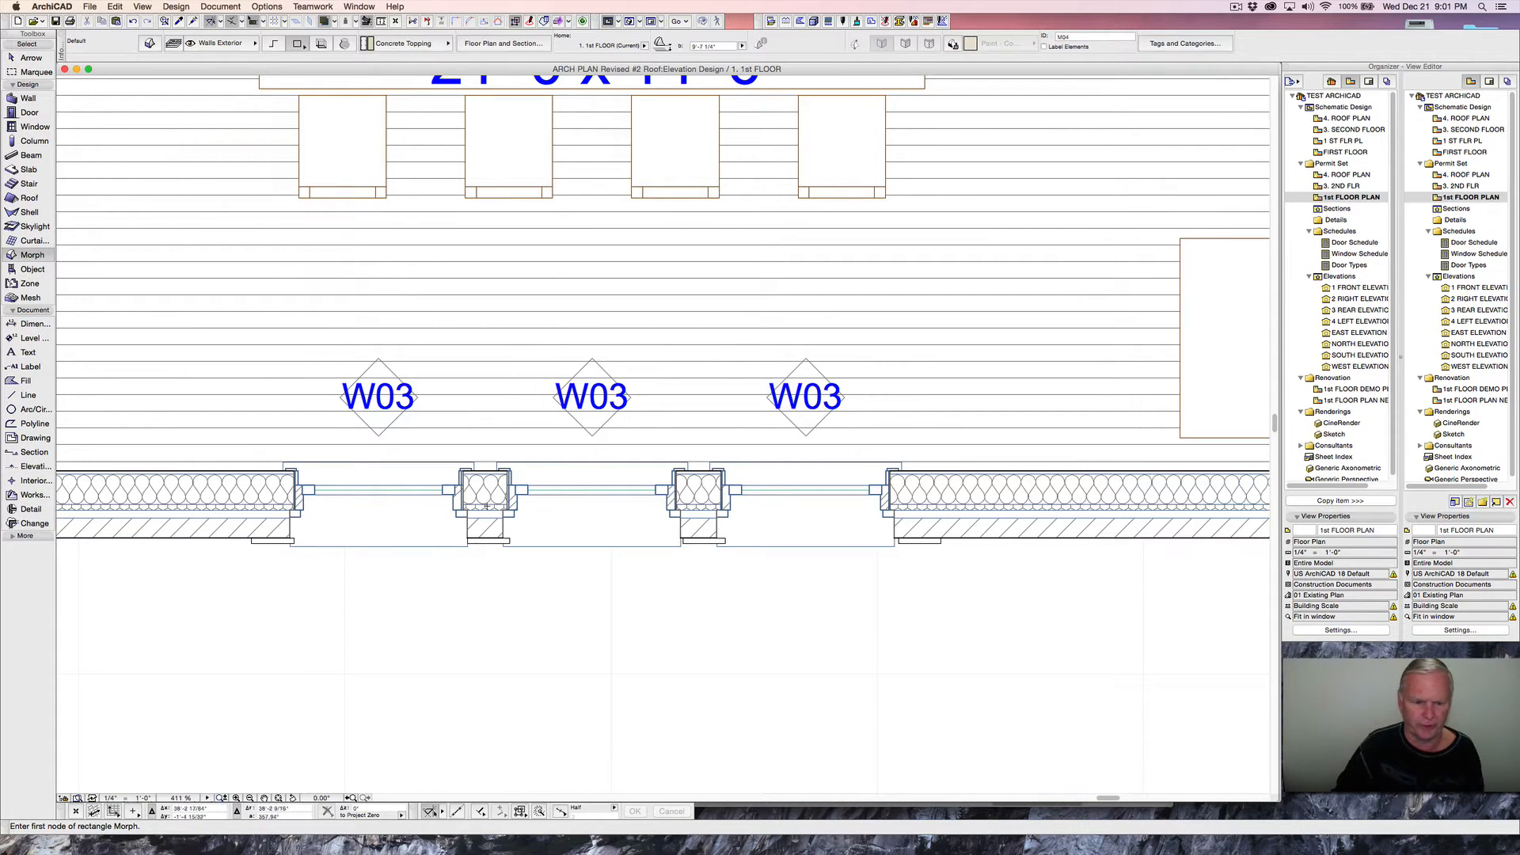
- Move the leftmost W03 window 1.125" along the wall, away from the middle window
left_click(446, 488, "shift")
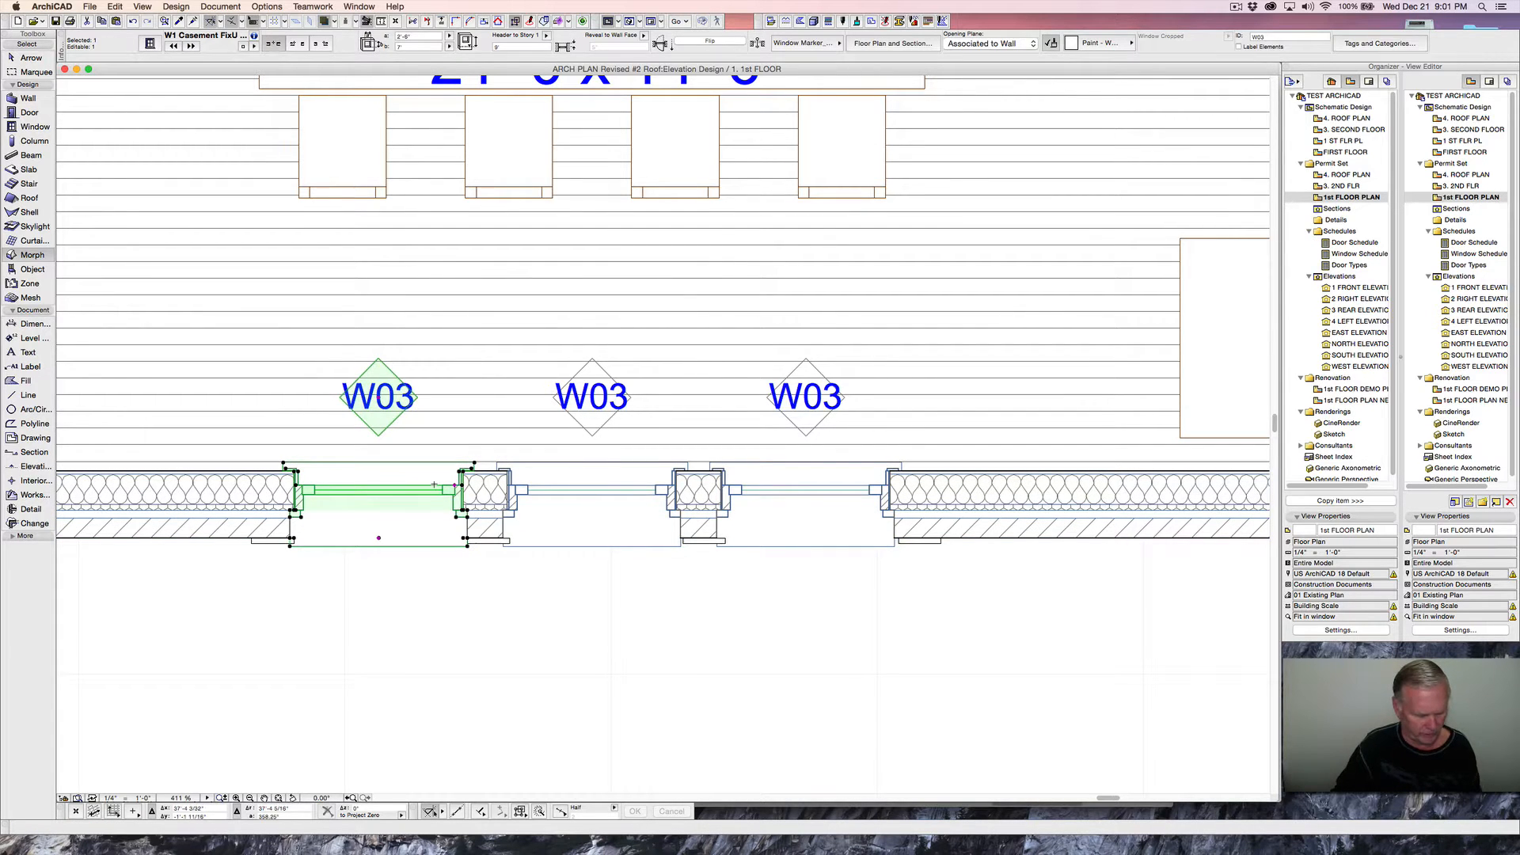
key("super+d")
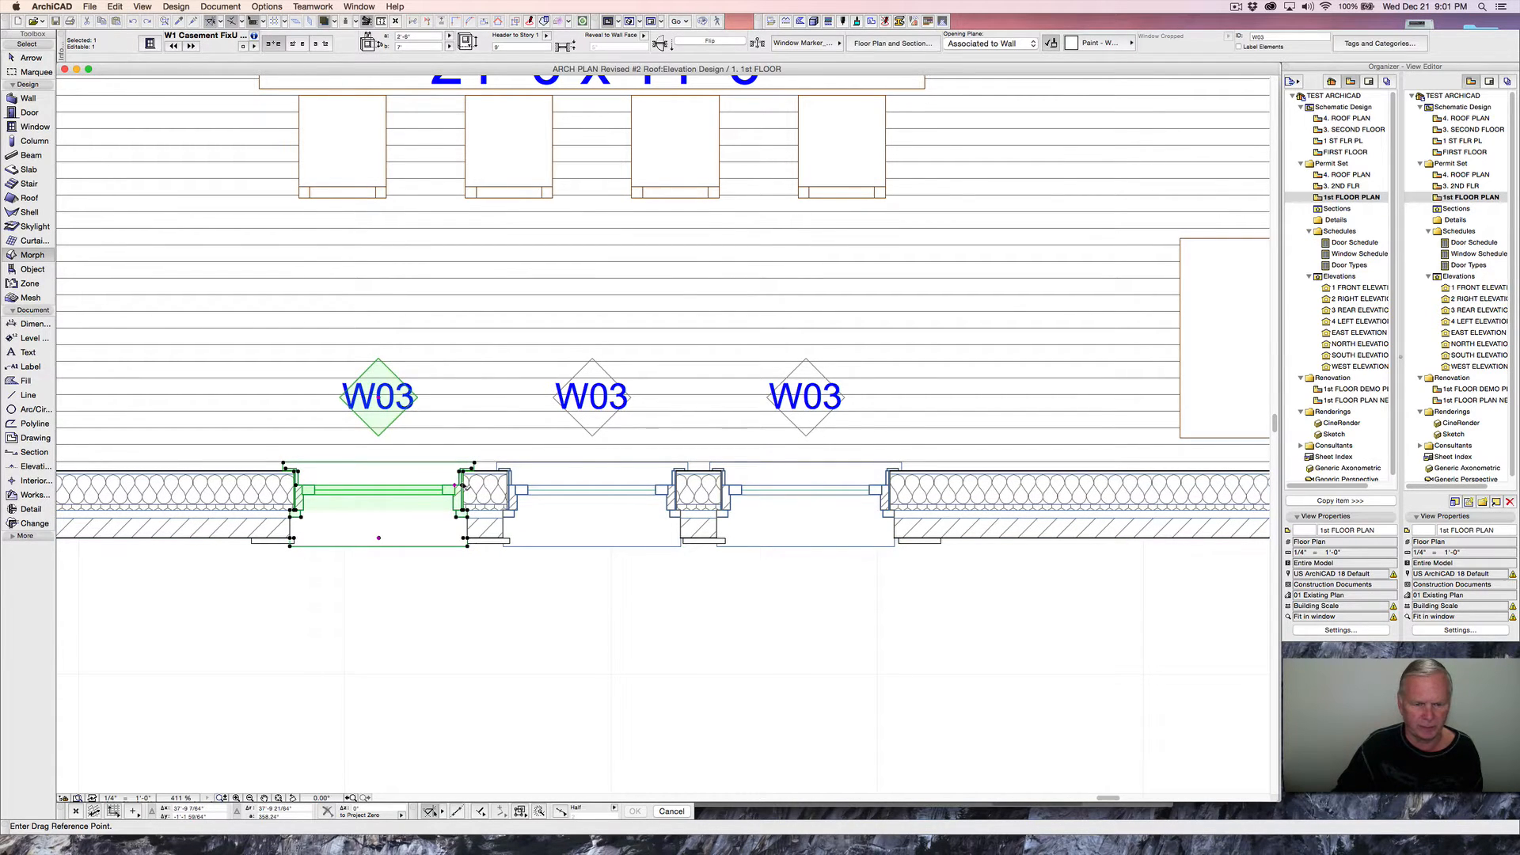
left_click(465, 486)
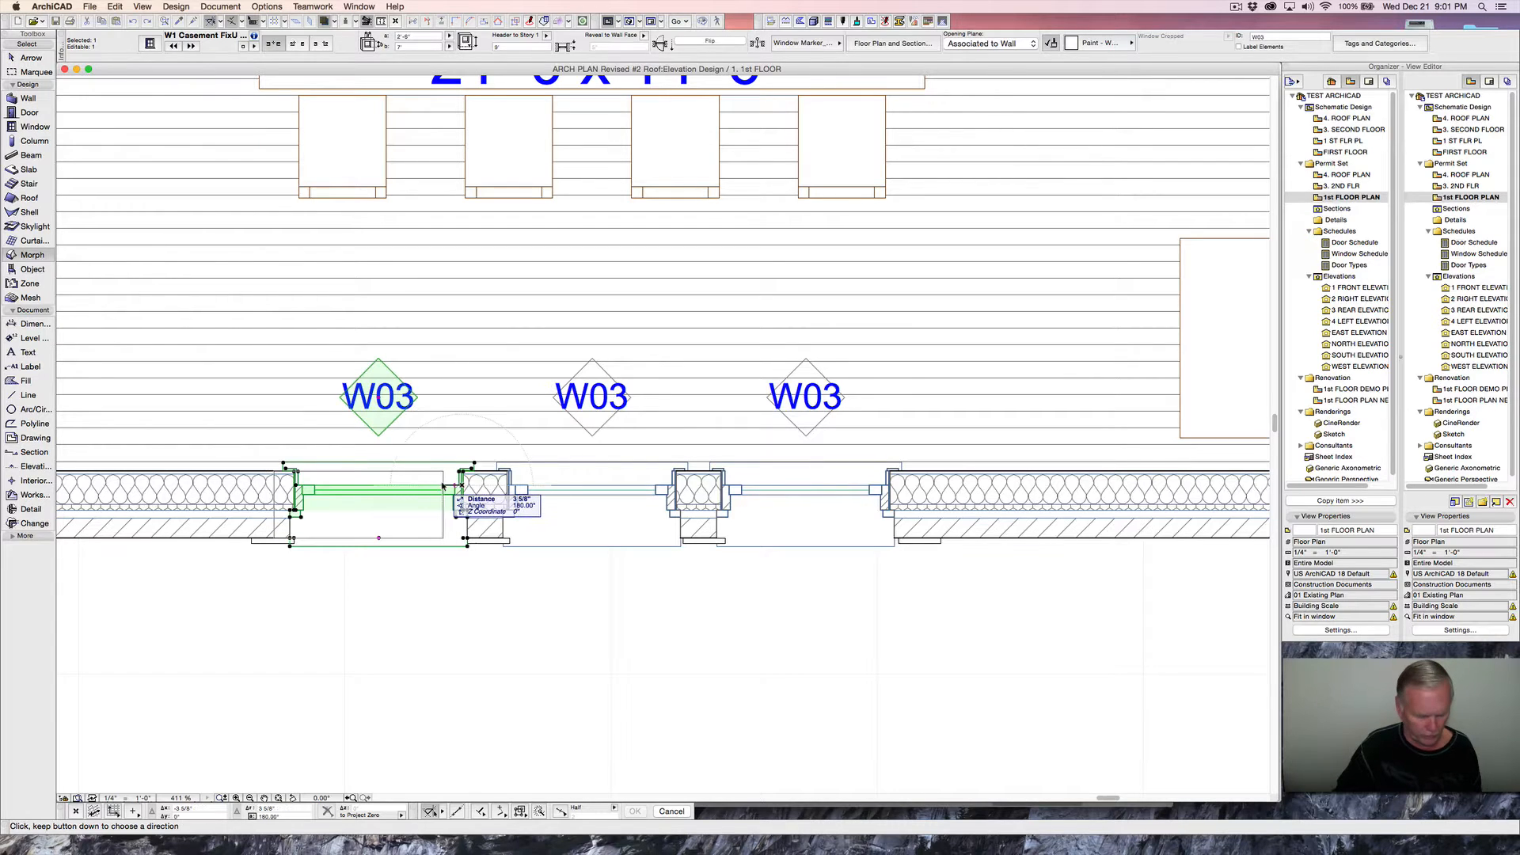
type("1.125")
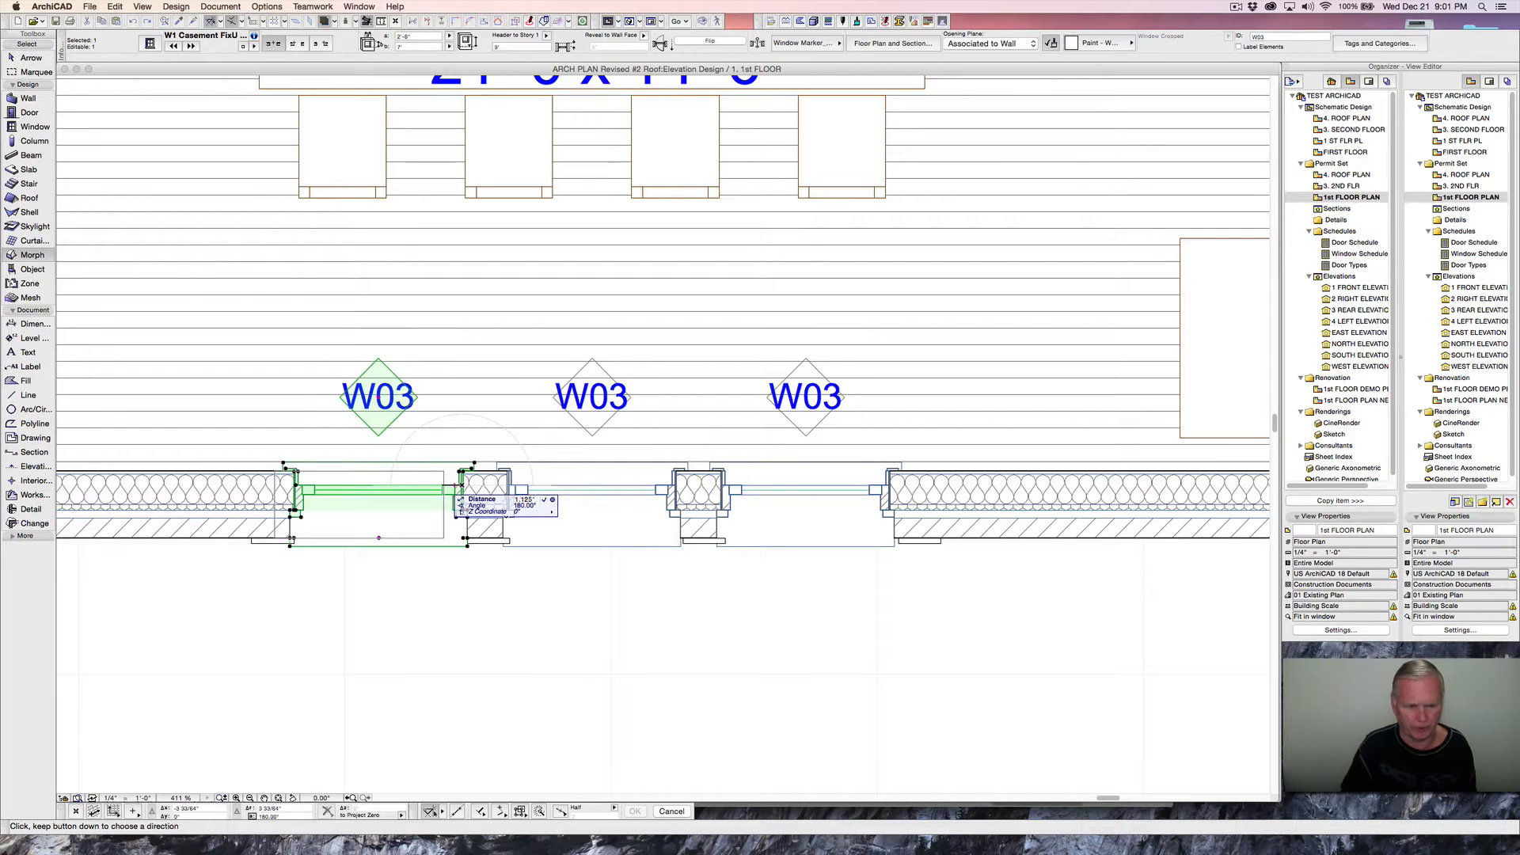
key("Return")
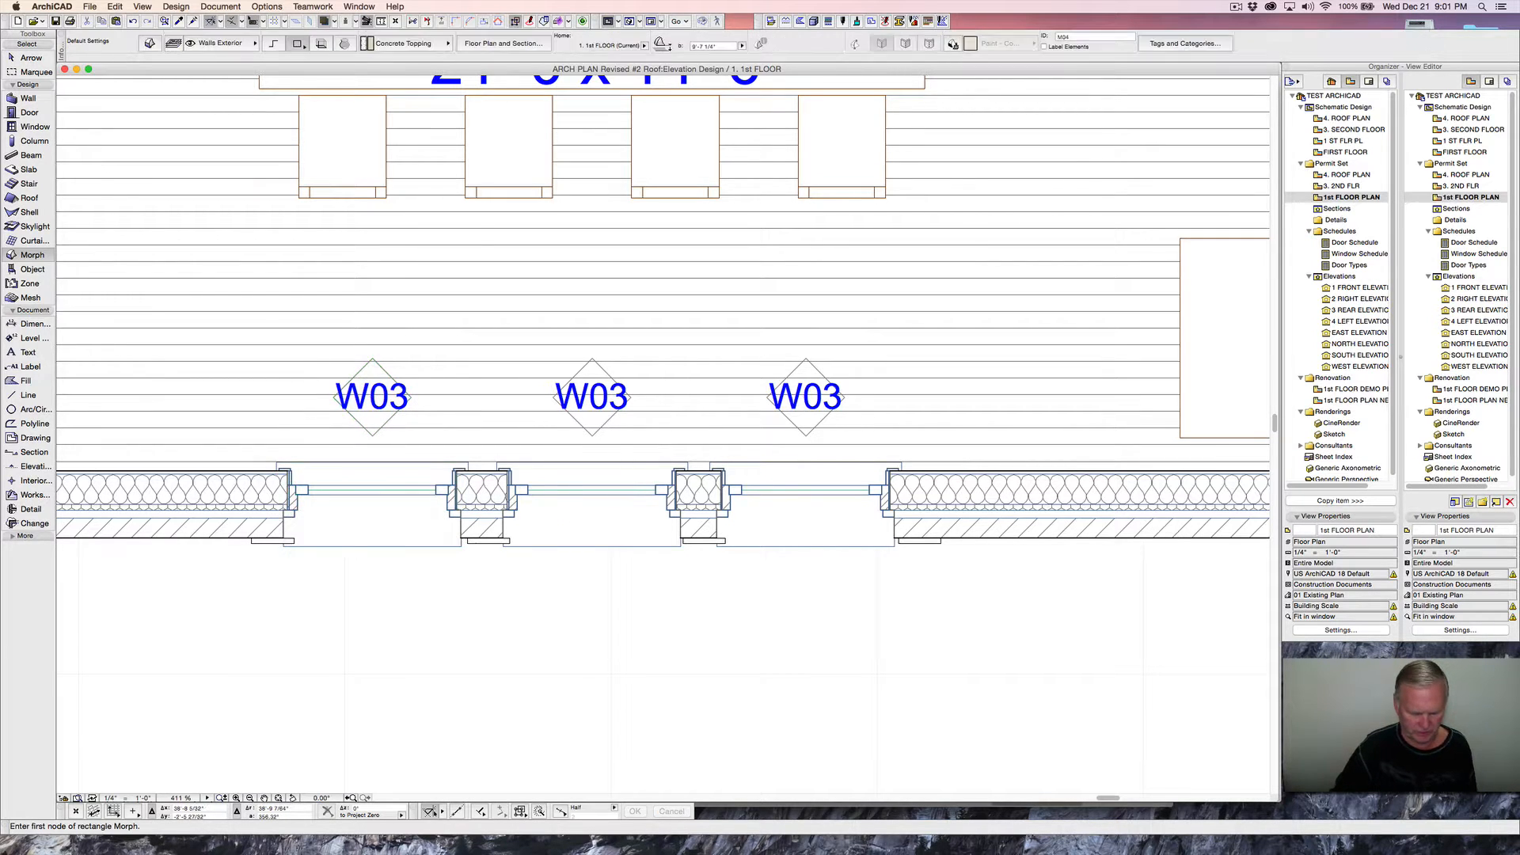
- Measure the brick width of the widened pier again and compare it with the pier beside the rightmost W03 window
key("m")
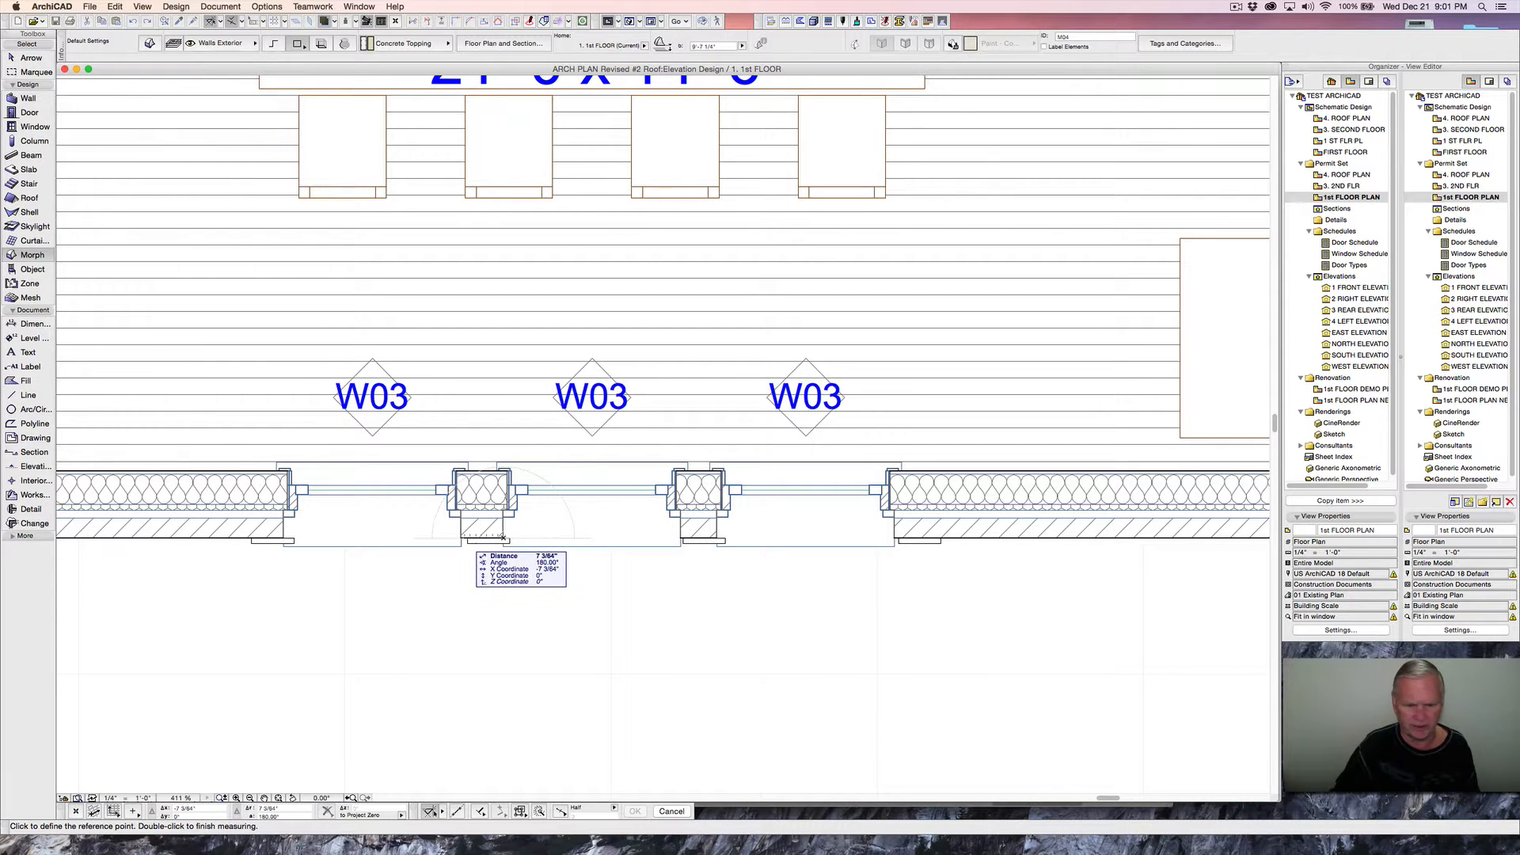
key("Escape")
key("m")
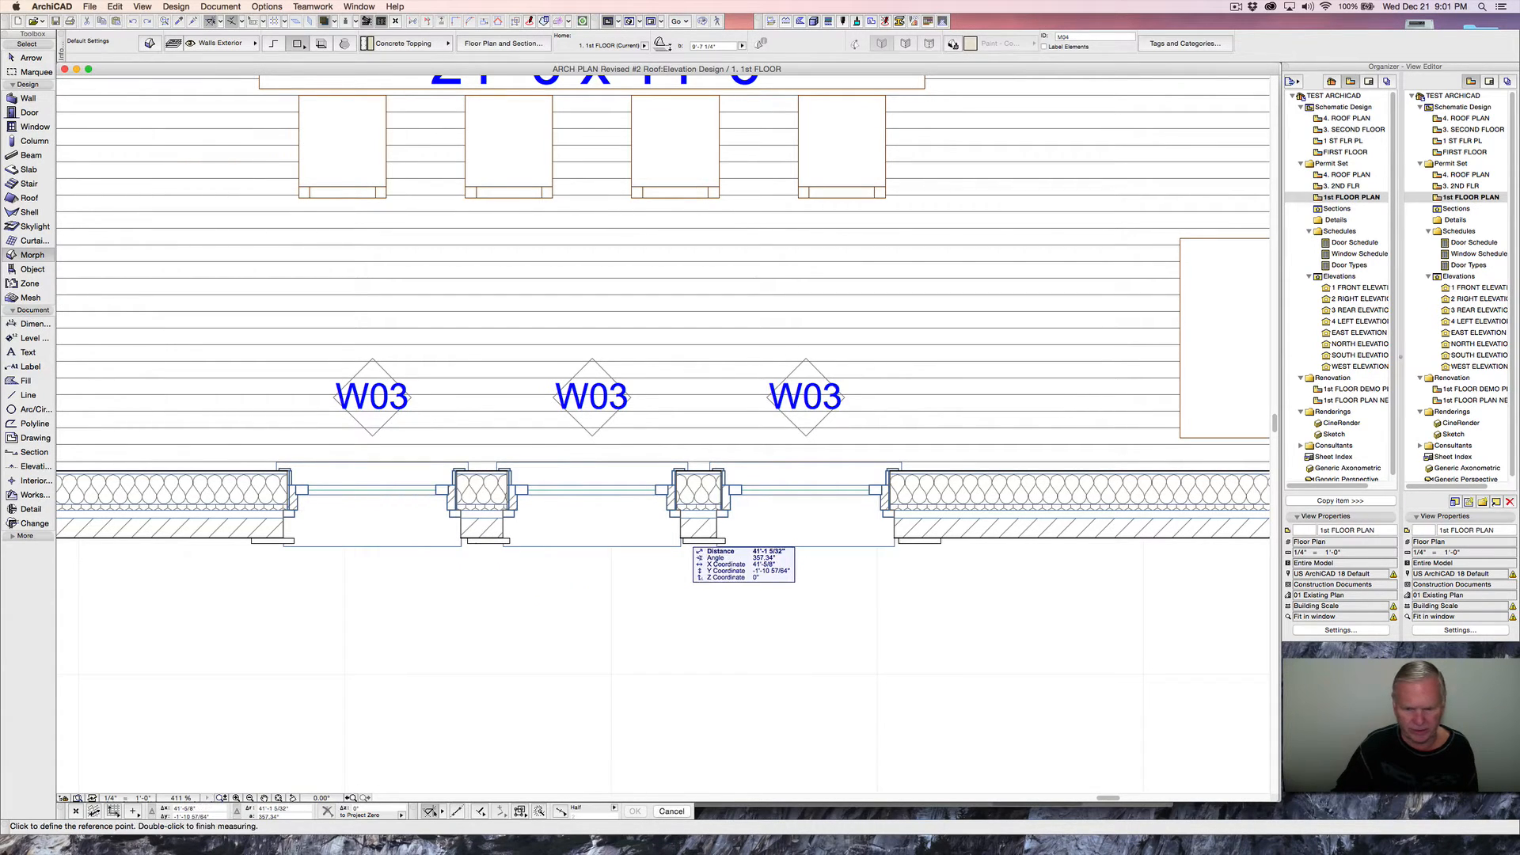
left_click(682, 539)
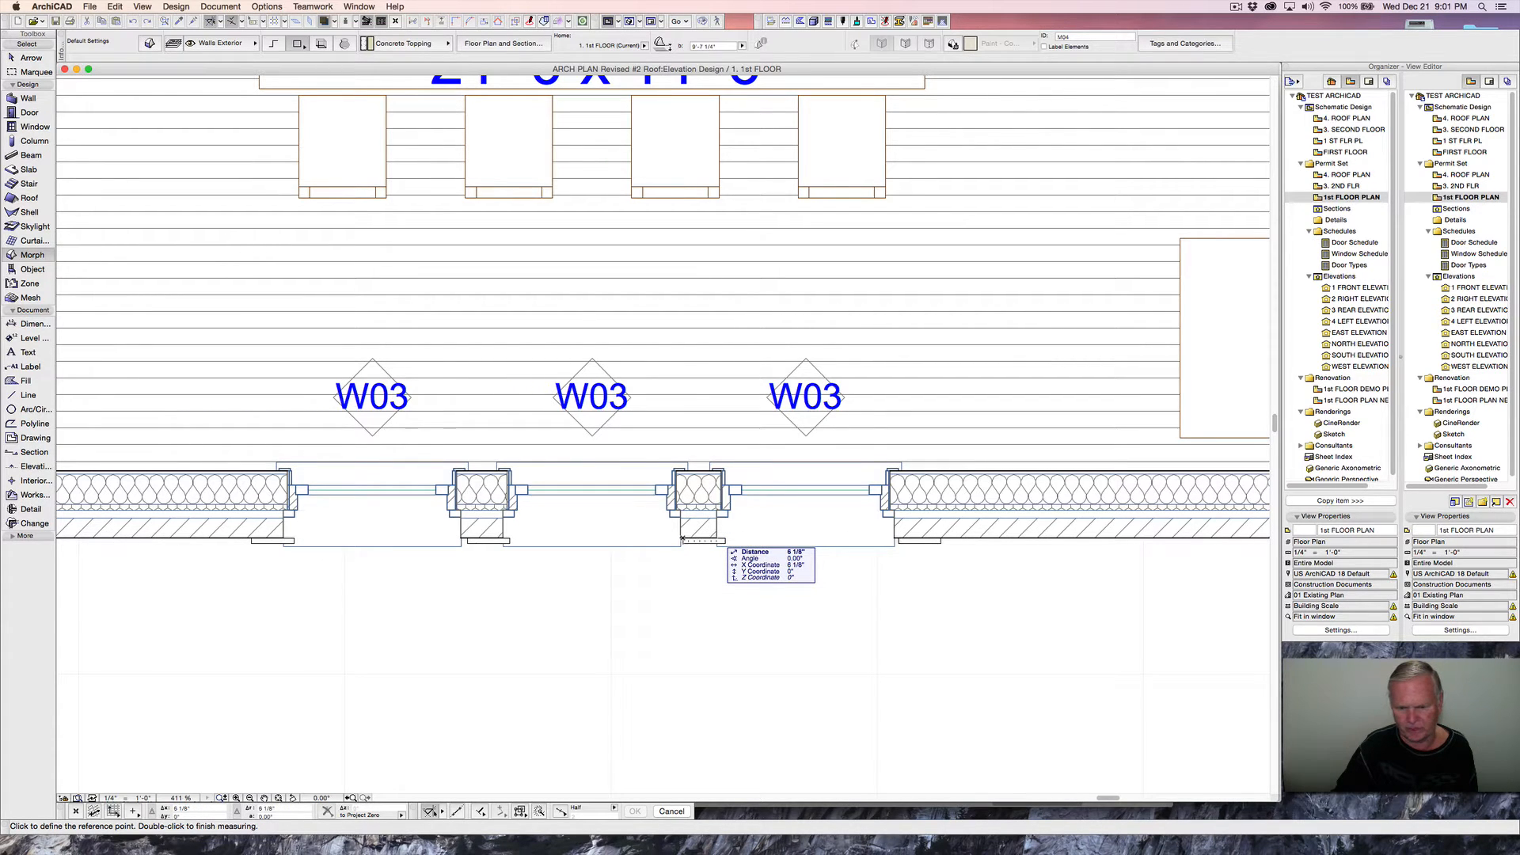
key("Escape")
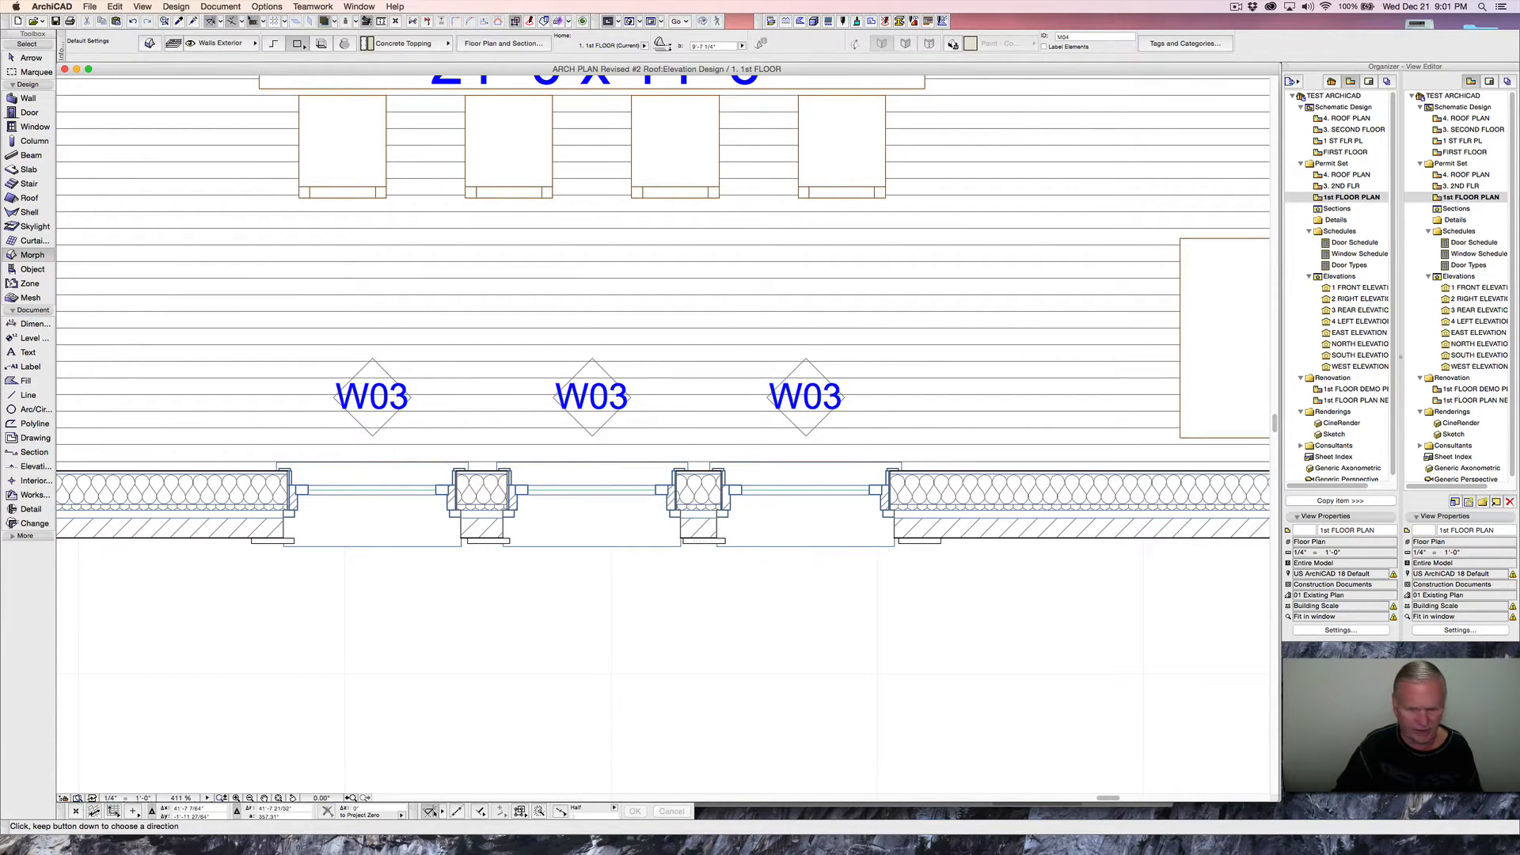
- Move the rightmost W03 window 1.5" along the wall, away from the middle window
left_click(717, 469, "shift")
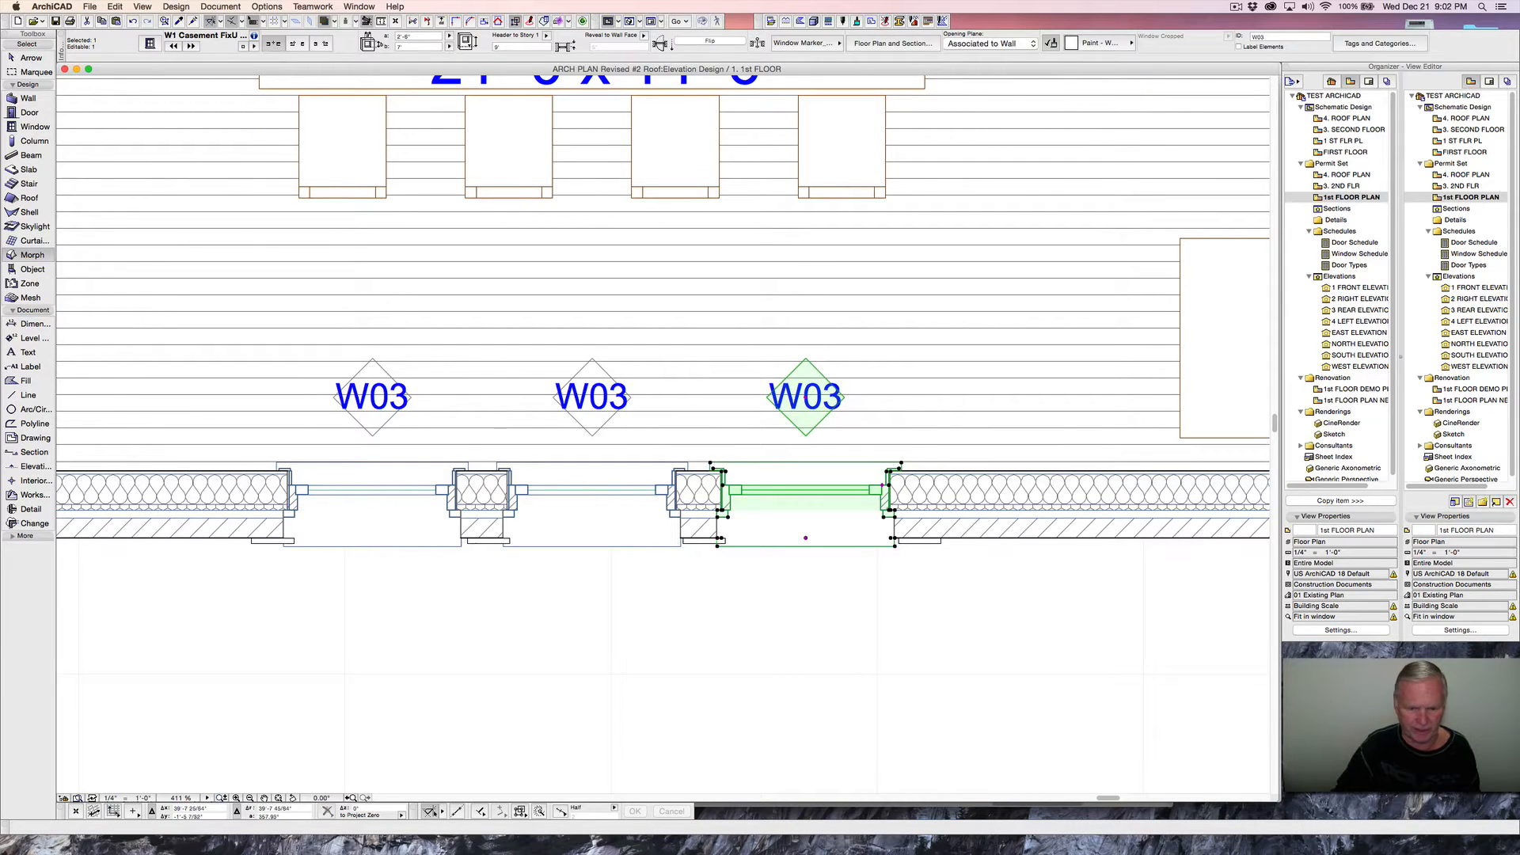
key("super+d")
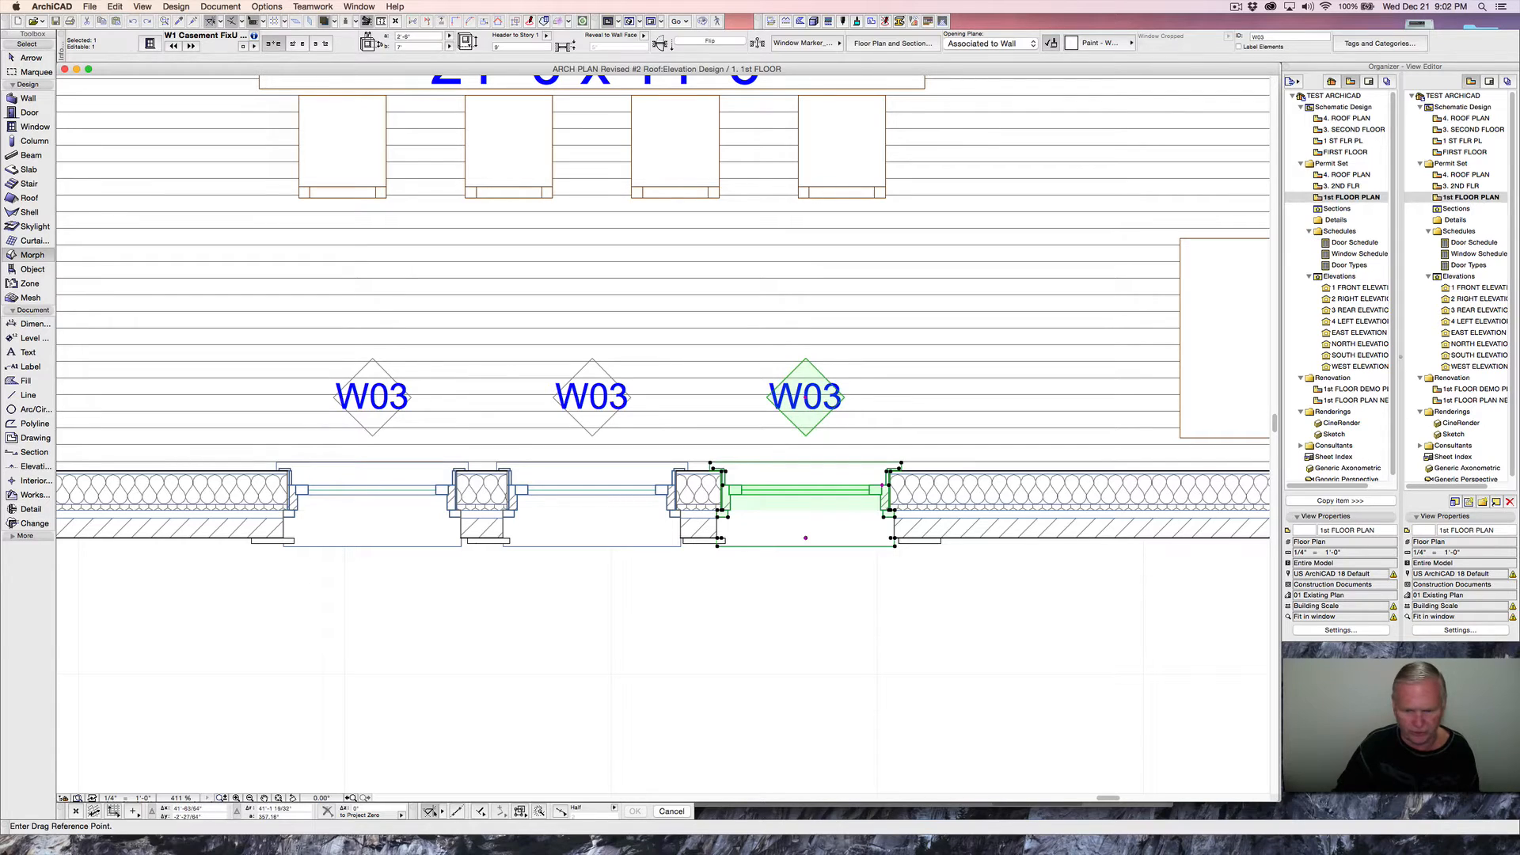
left_click(719, 536)
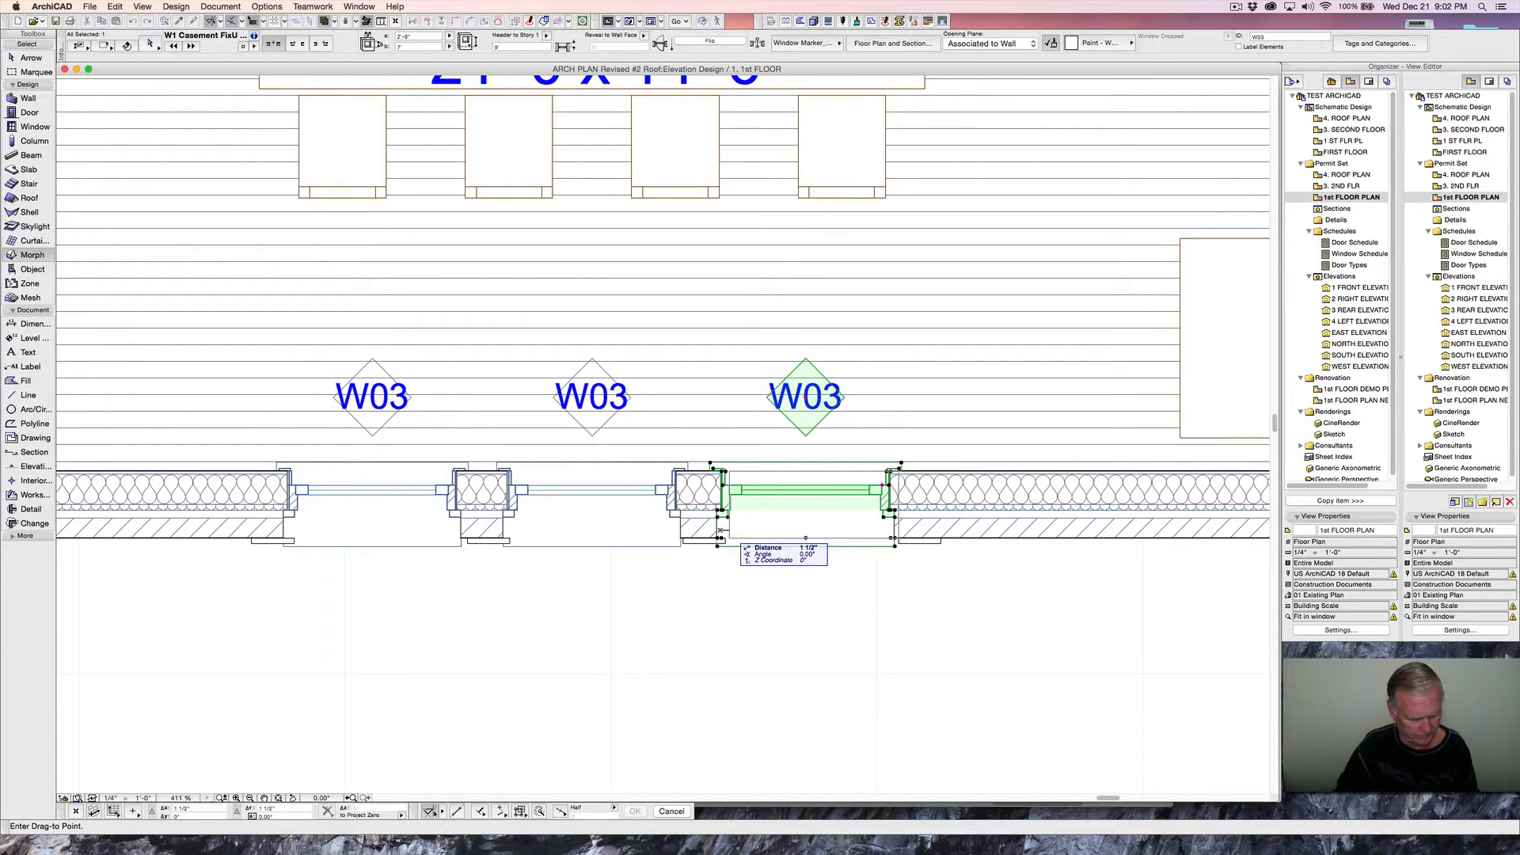
type("1.5")
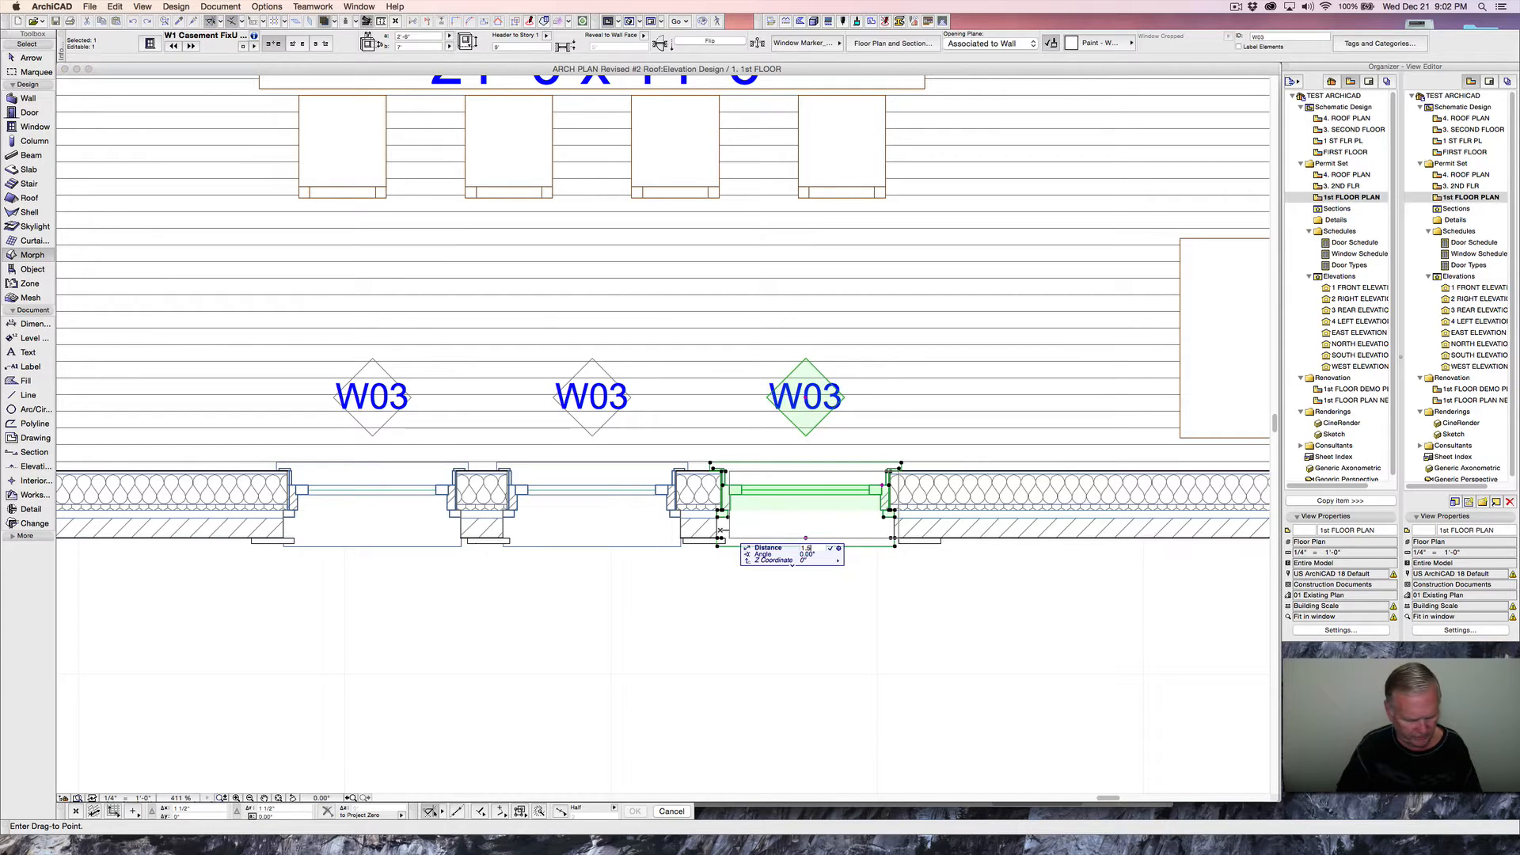
key("Return")
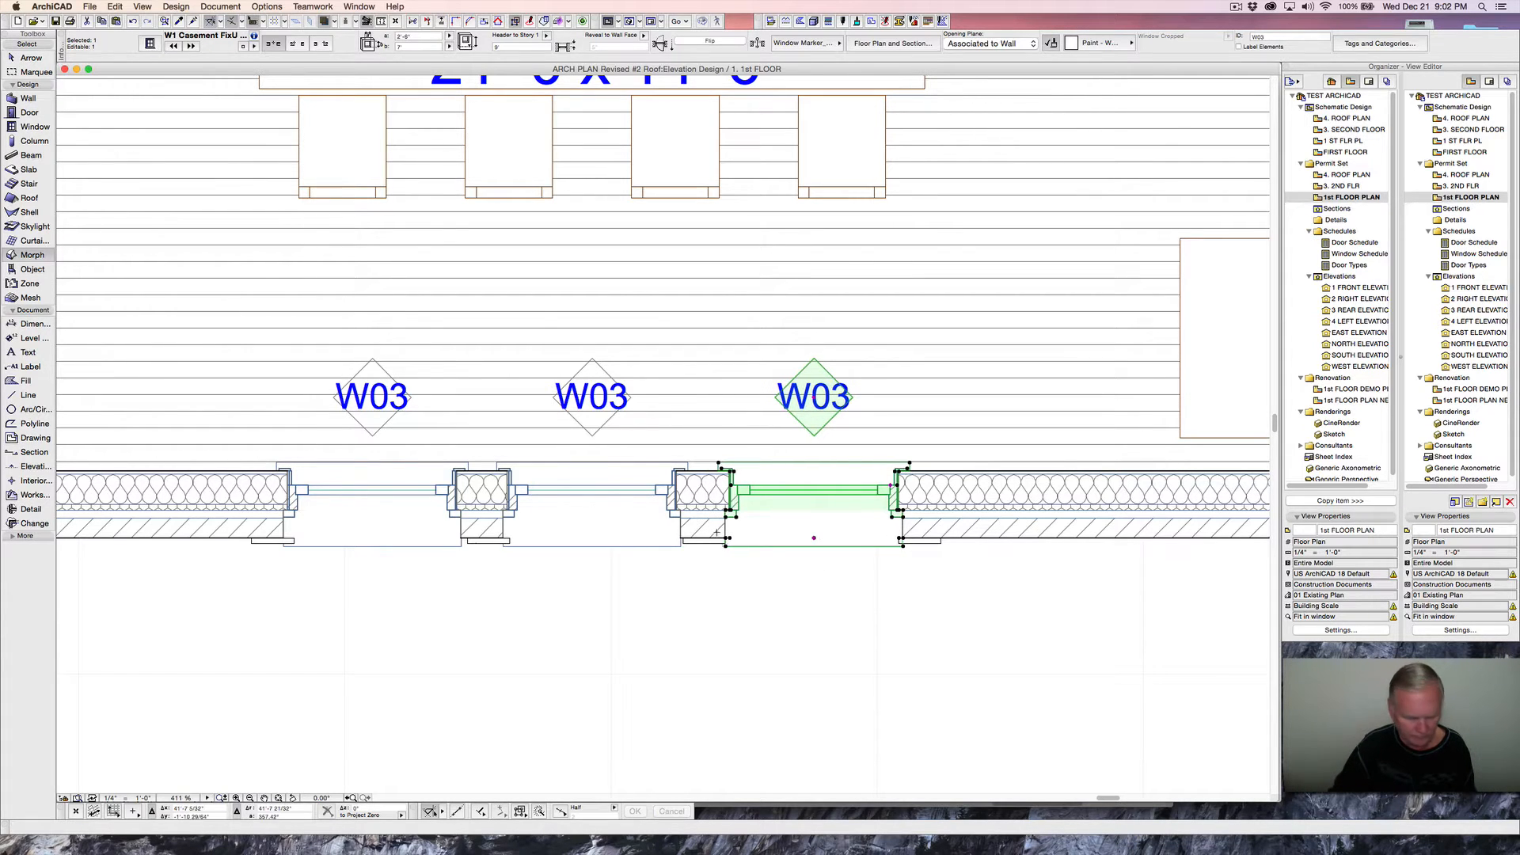
- Measure the brick width of the pier between the middle and rightmost W03 windows
key("m")
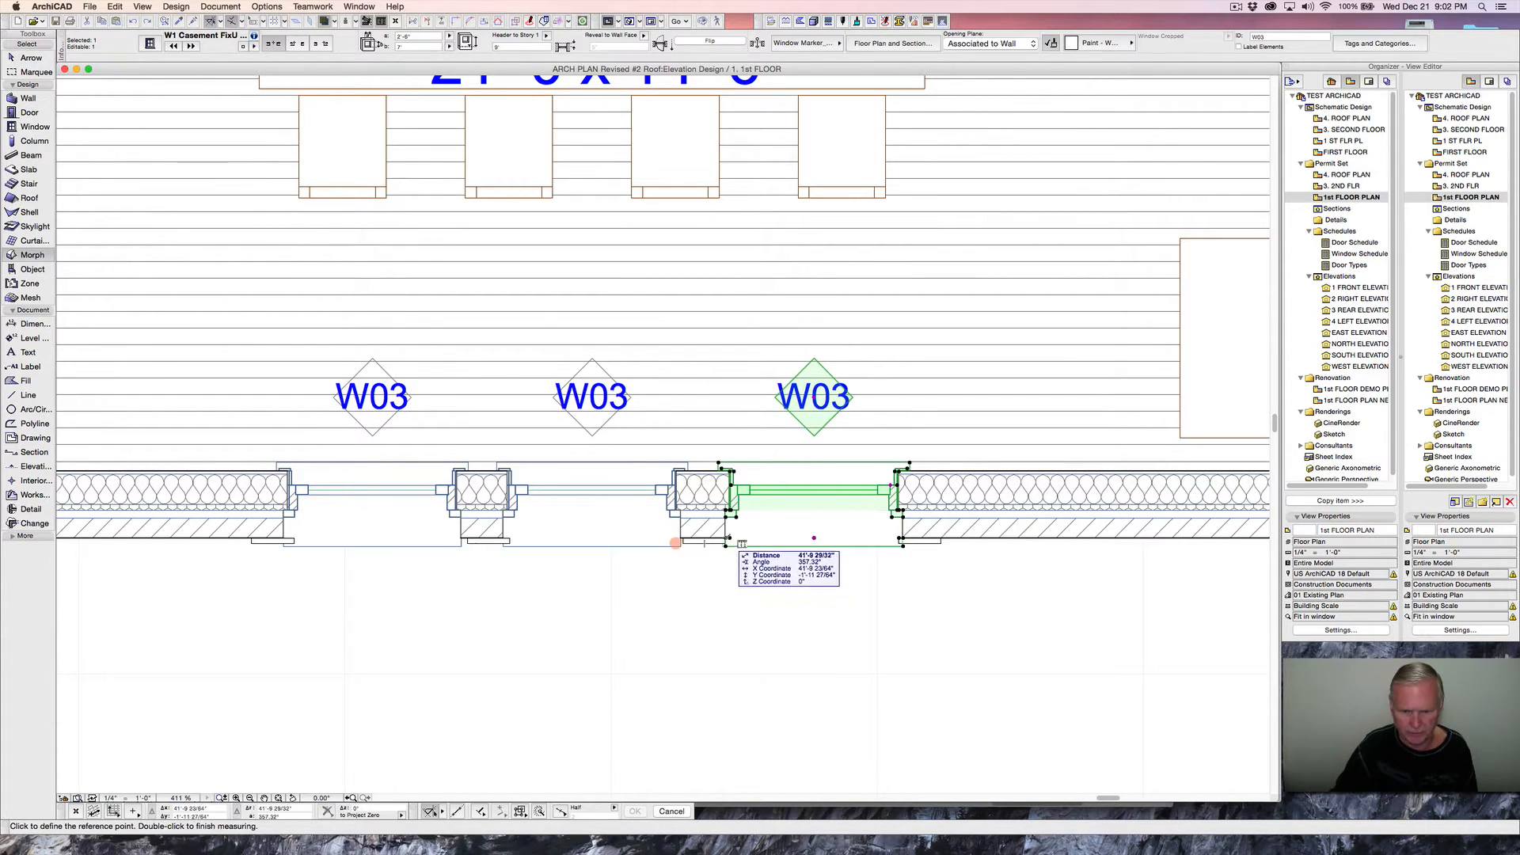
left_click(728, 538)
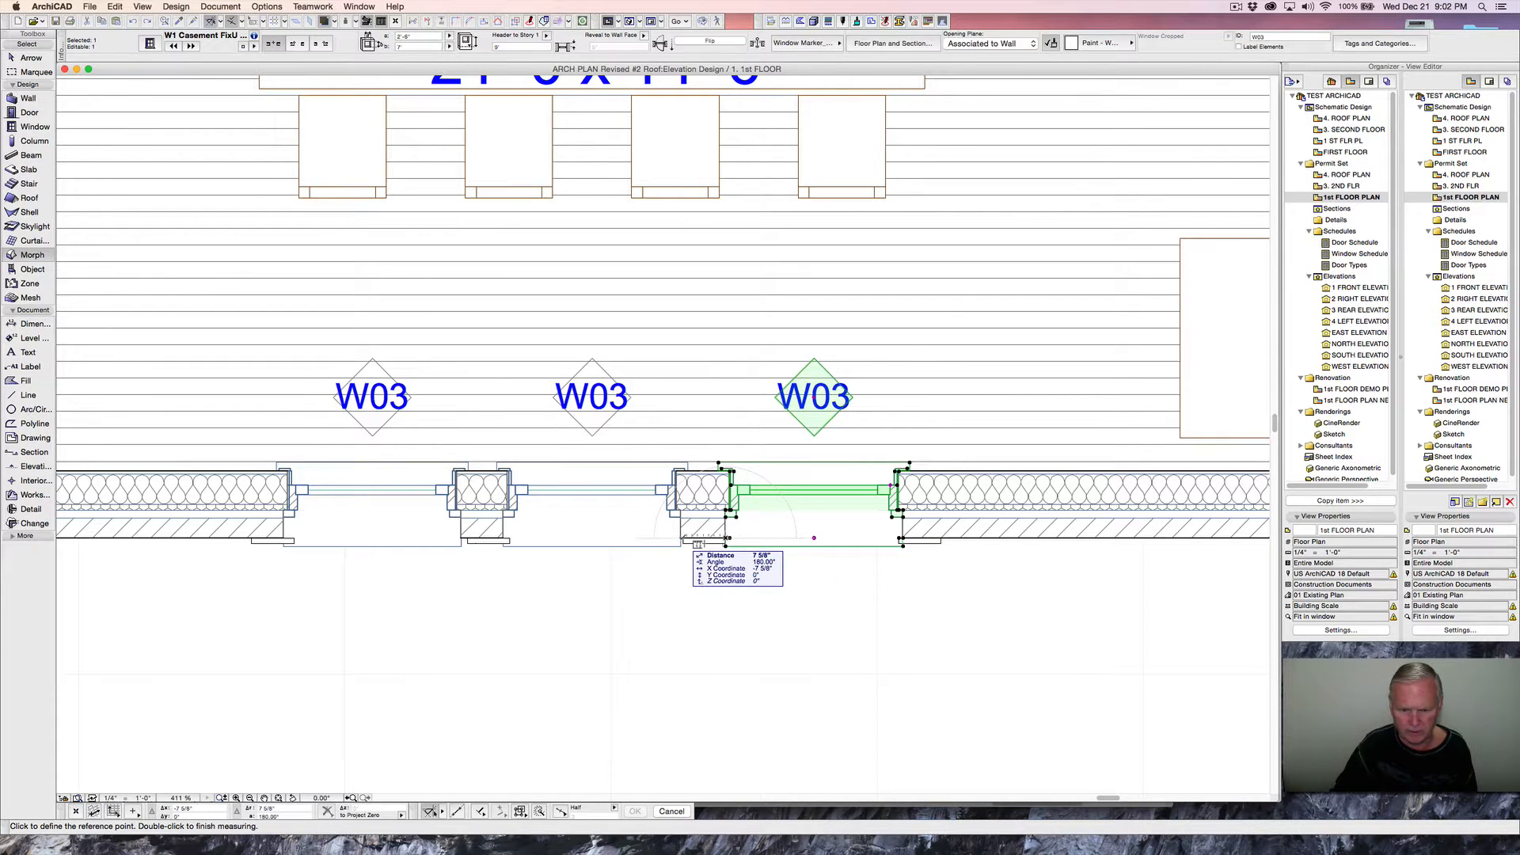
key("Escape")
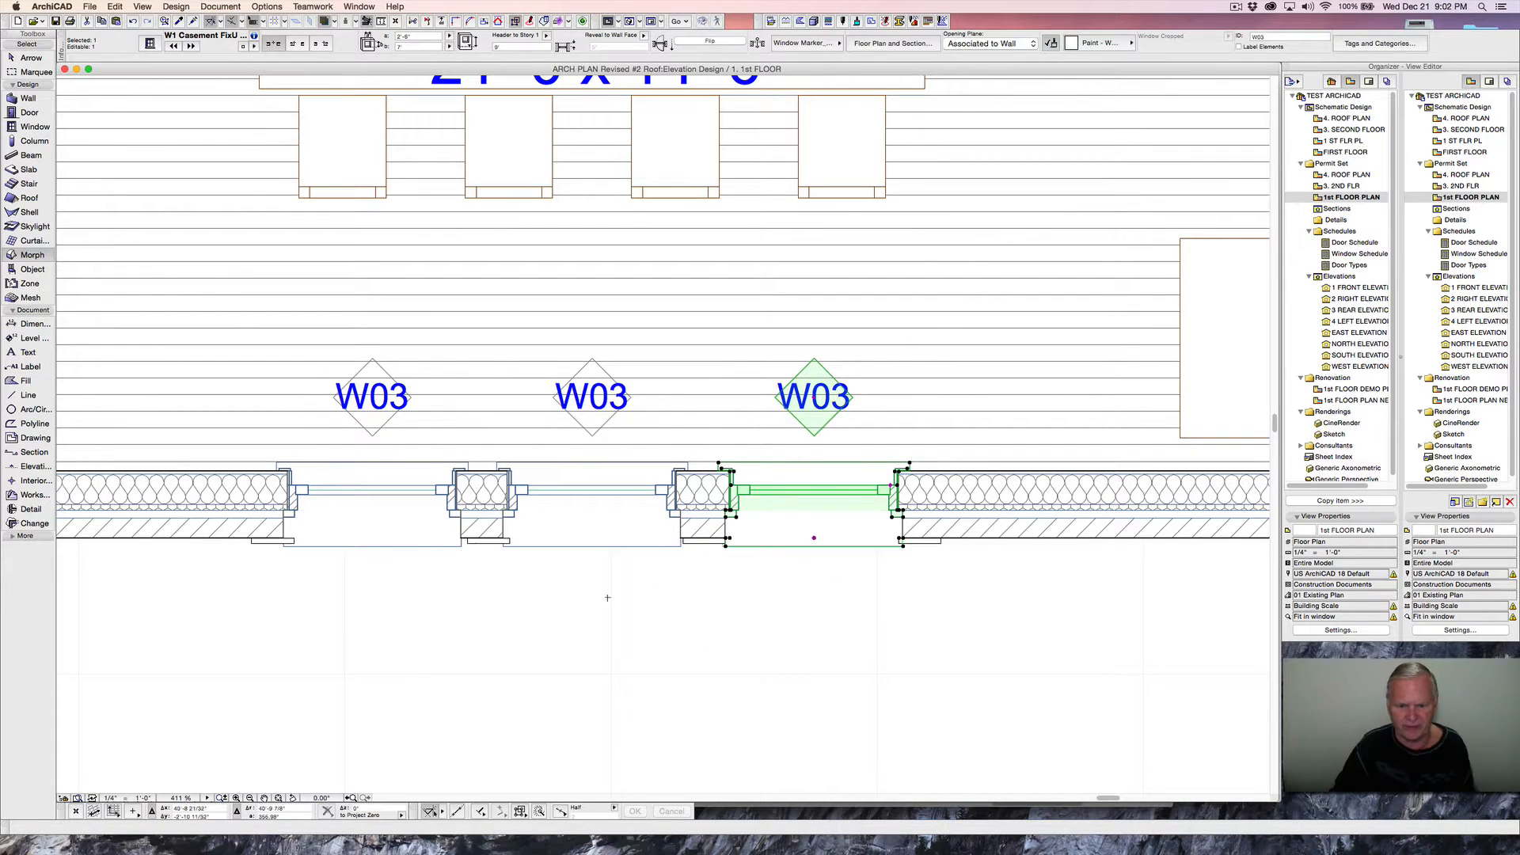
left_click(293, 543, "shift")
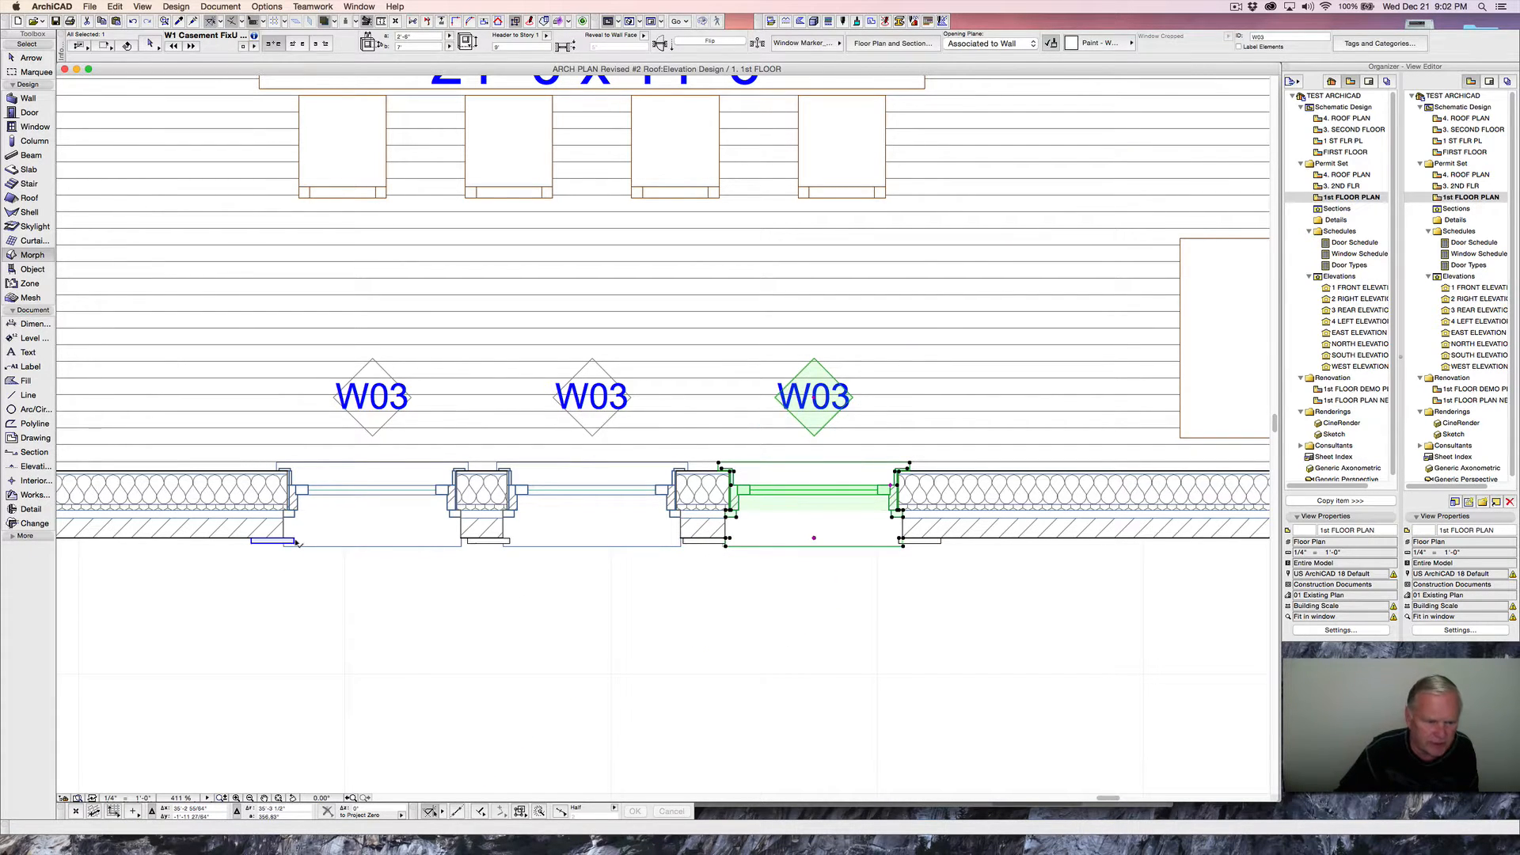
left_click(507, 542, "shift")
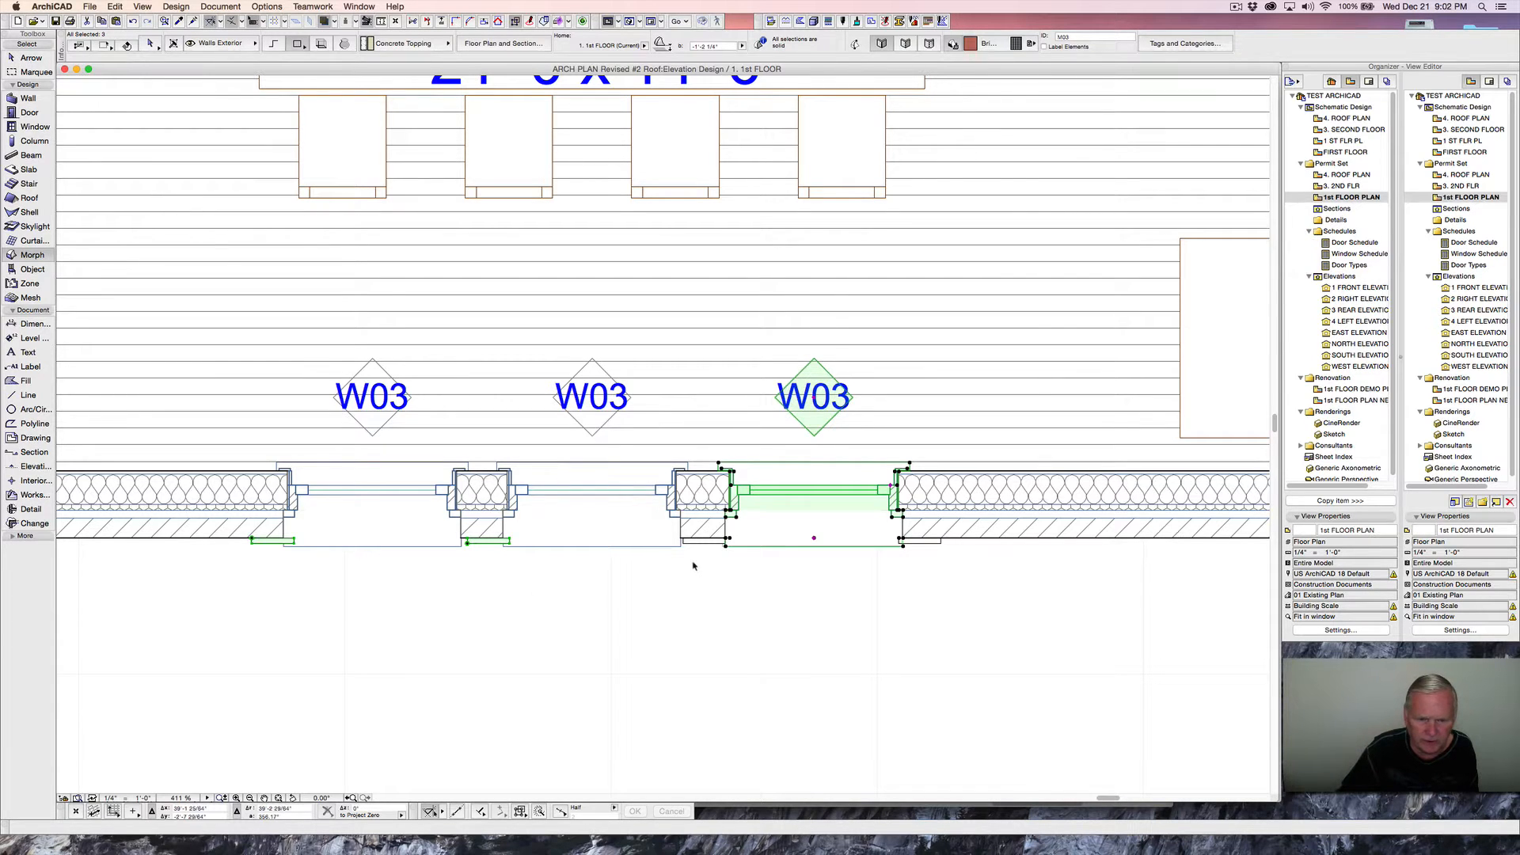
key("Escape")
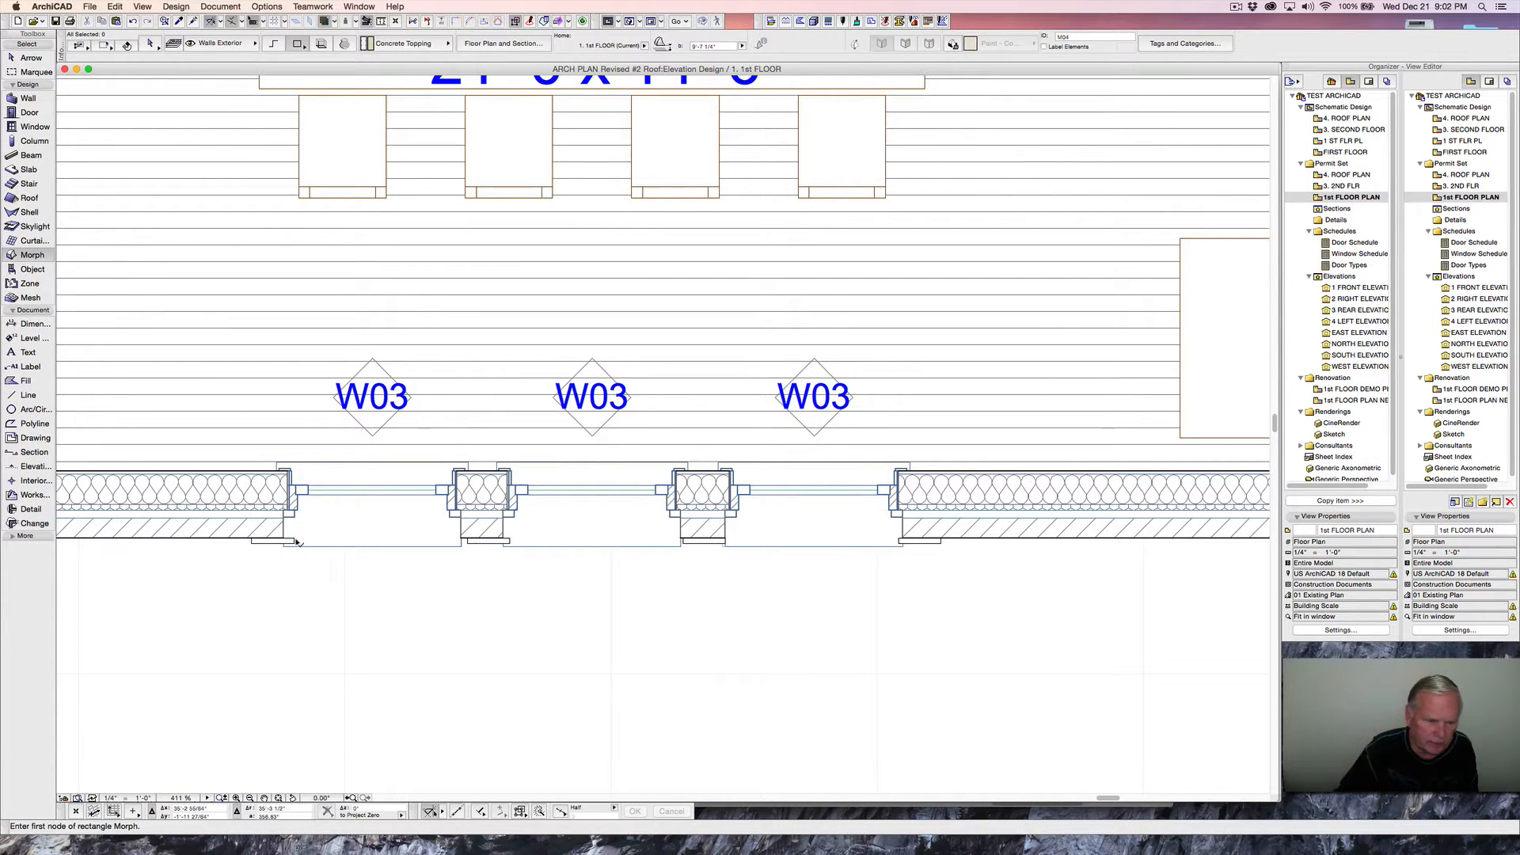
- Move the brick strip beside the leftmost window about 1 7/8" away from it, aligning its end with the edge of the brick opening
left_click(292, 542, "shift")
key("super+d")
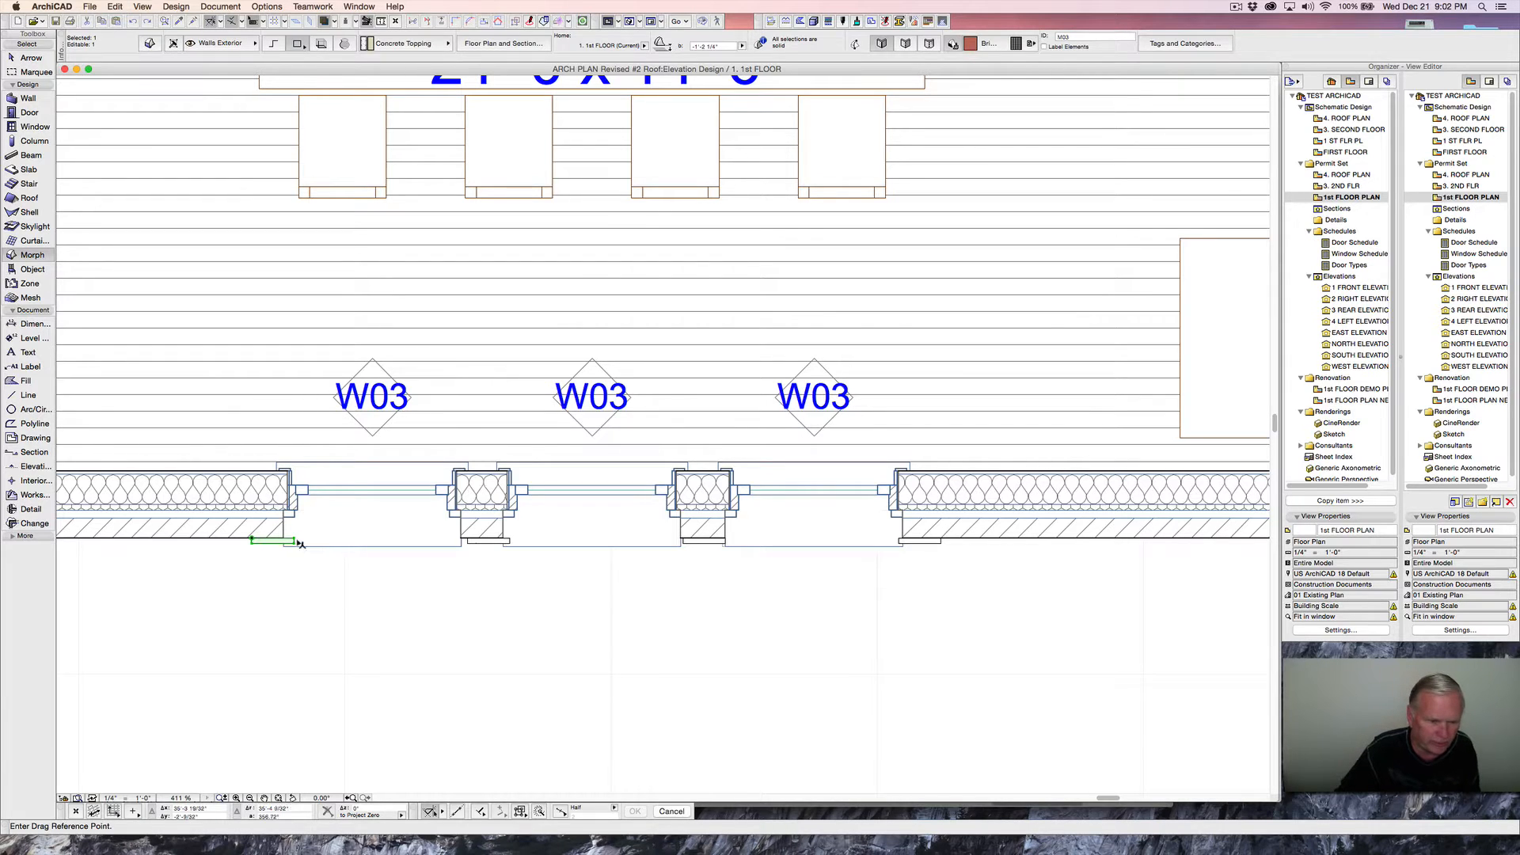
left_click(295, 541)
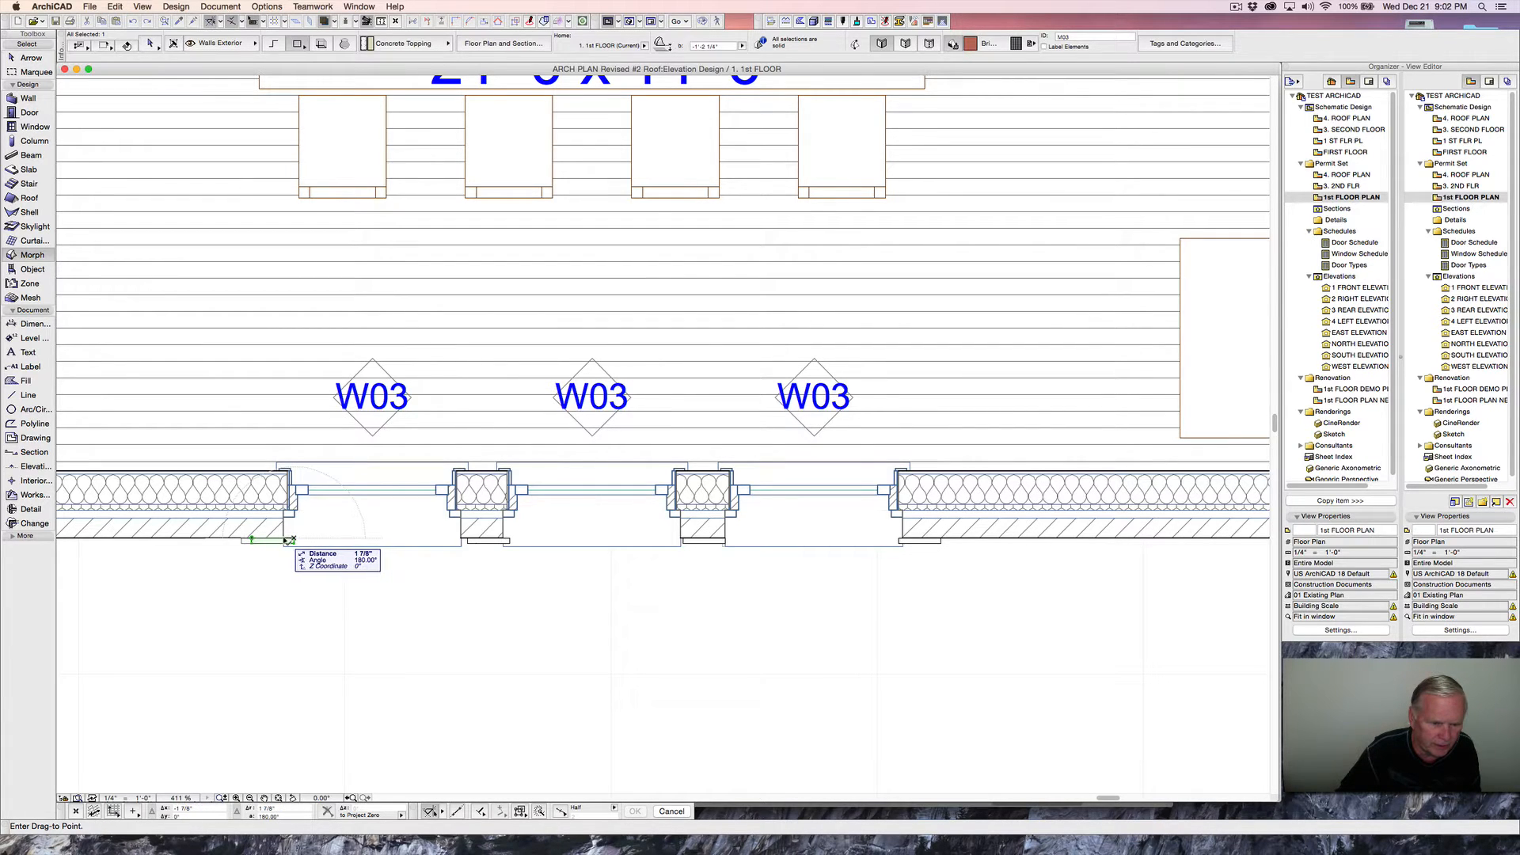
left_click(287, 540)
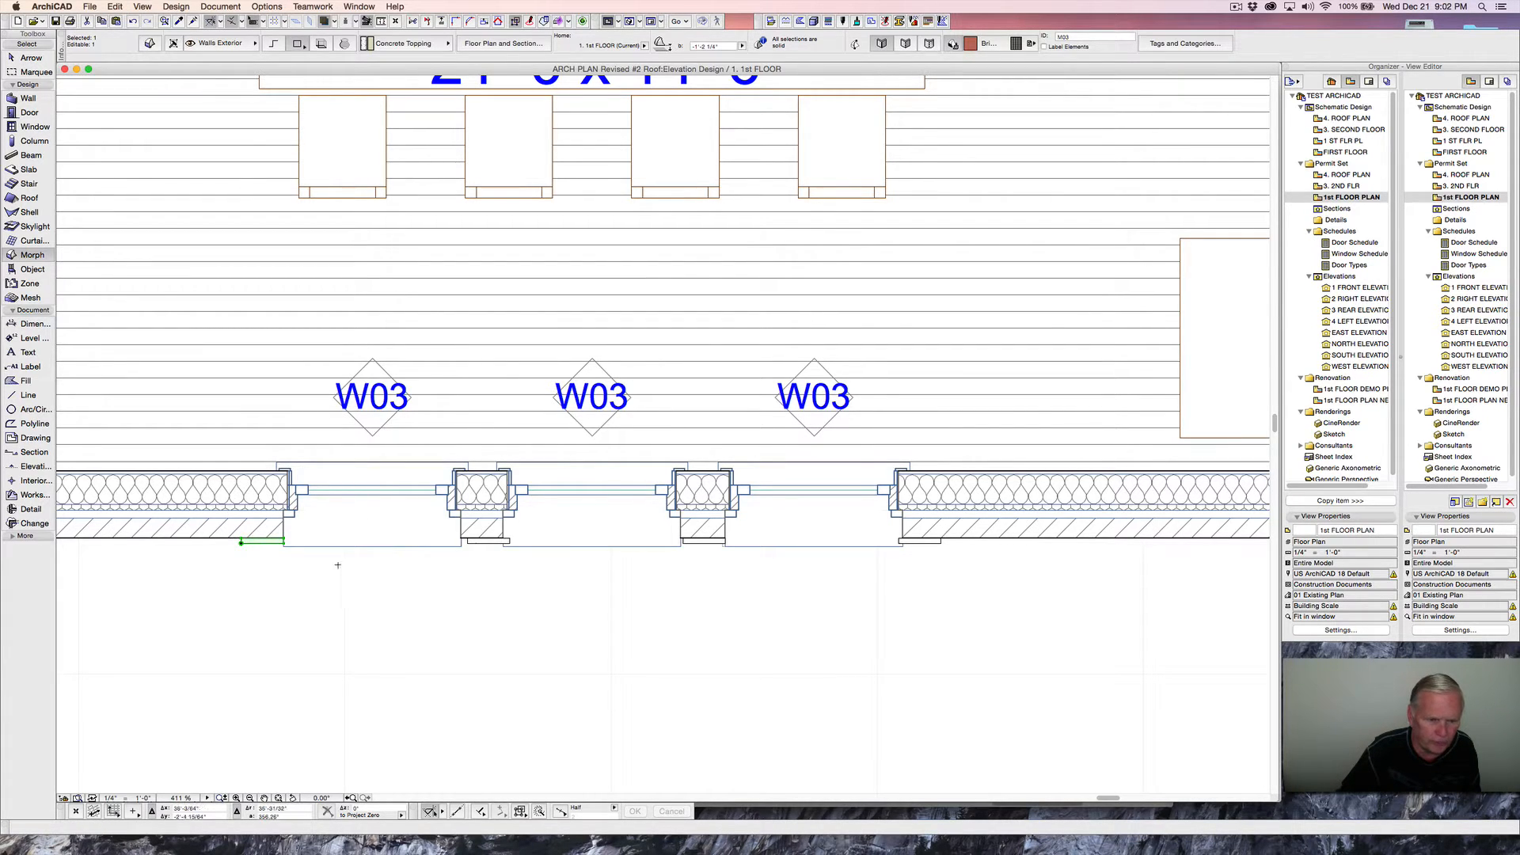
left_click(241, 543)
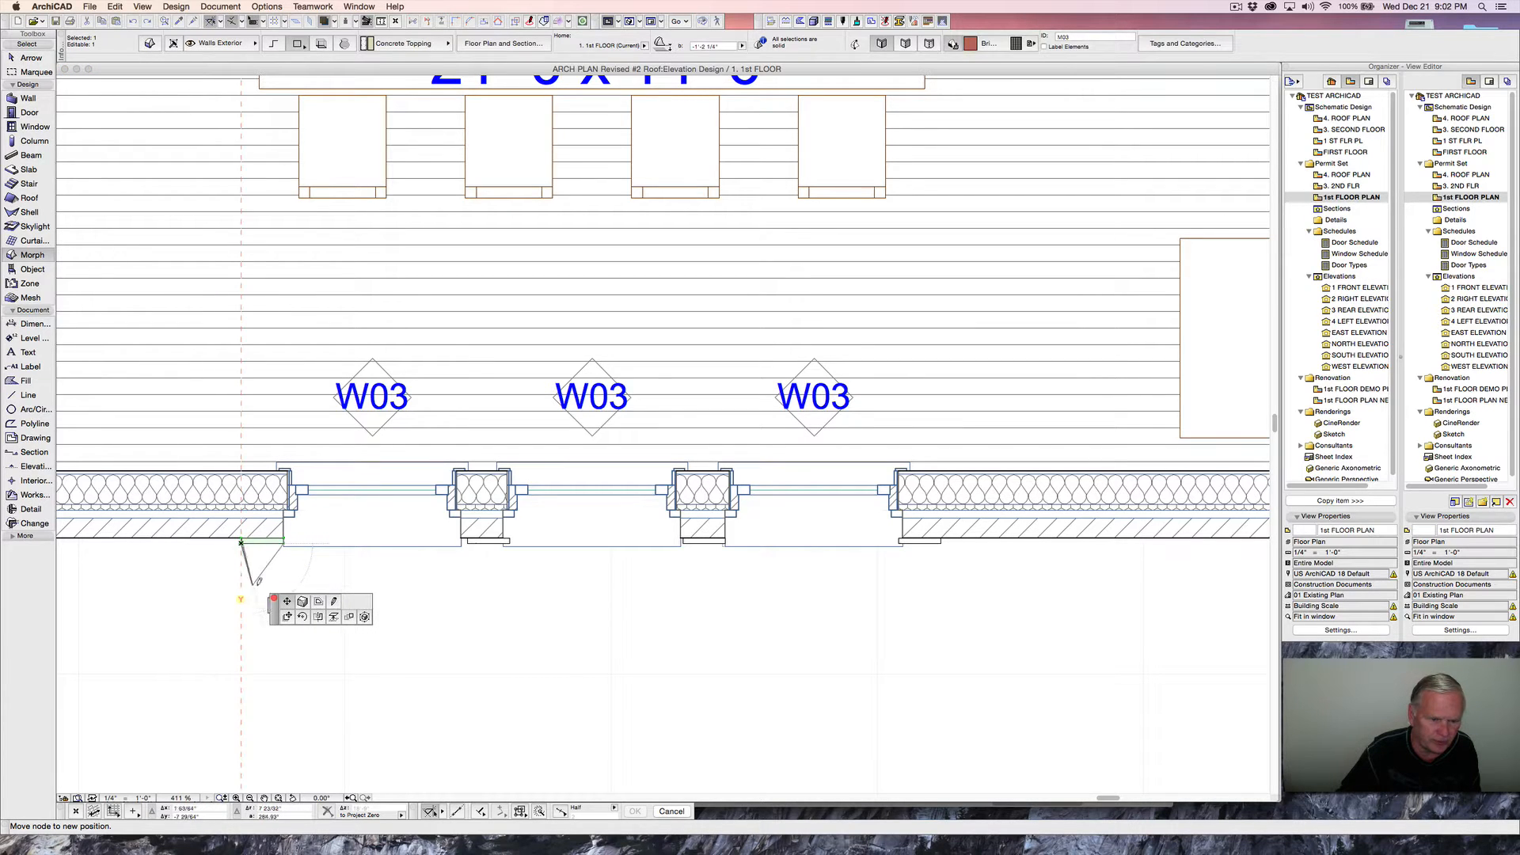
left_click(241, 541)
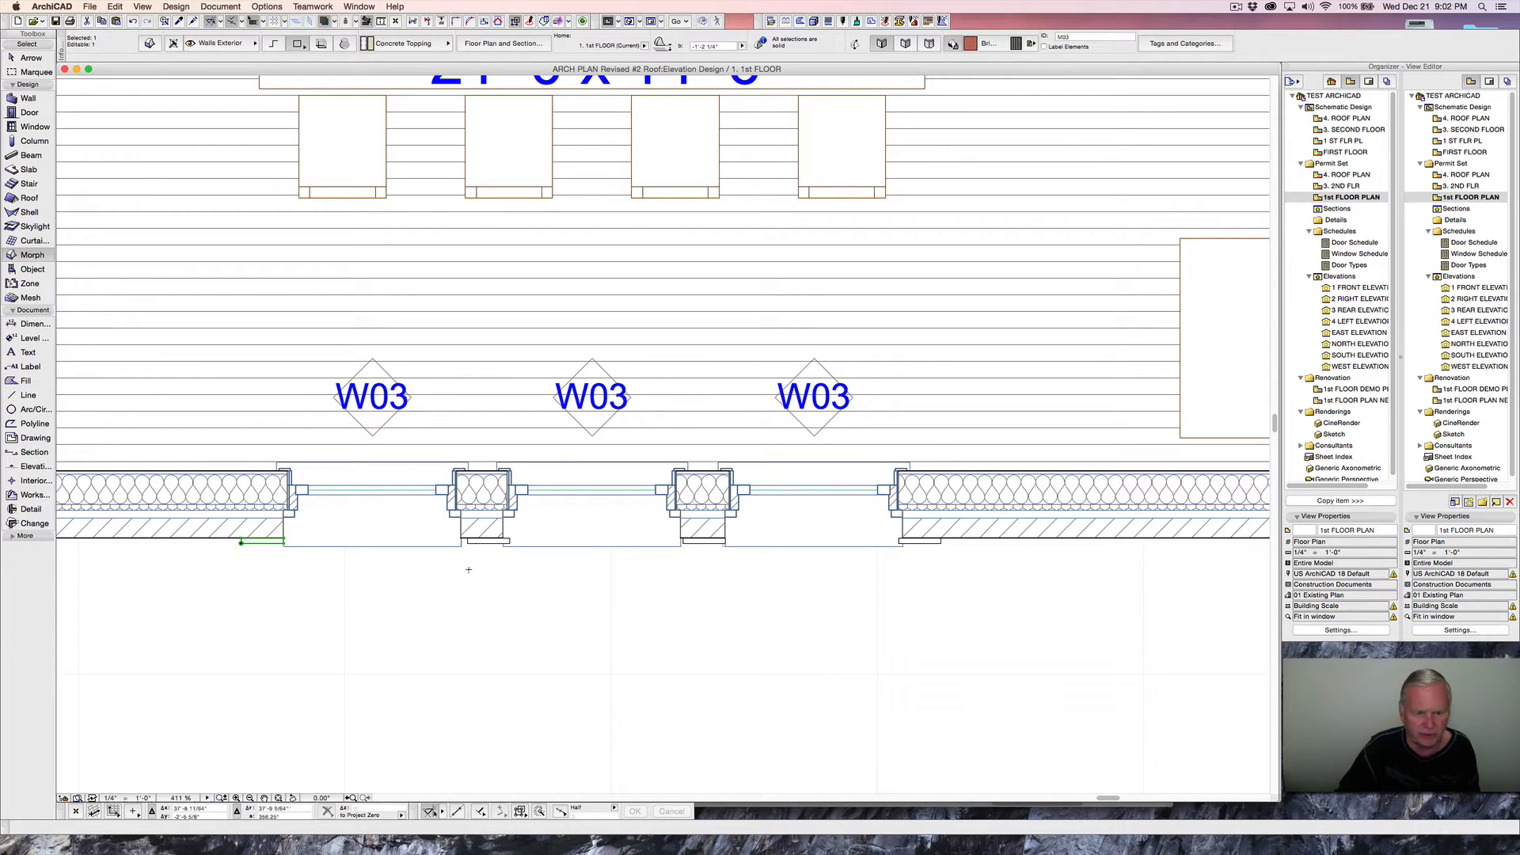
- Move the brick strip at the pier between the leftmost and middle windows so its end aligns with the pier's corner
left_click(468, 542)
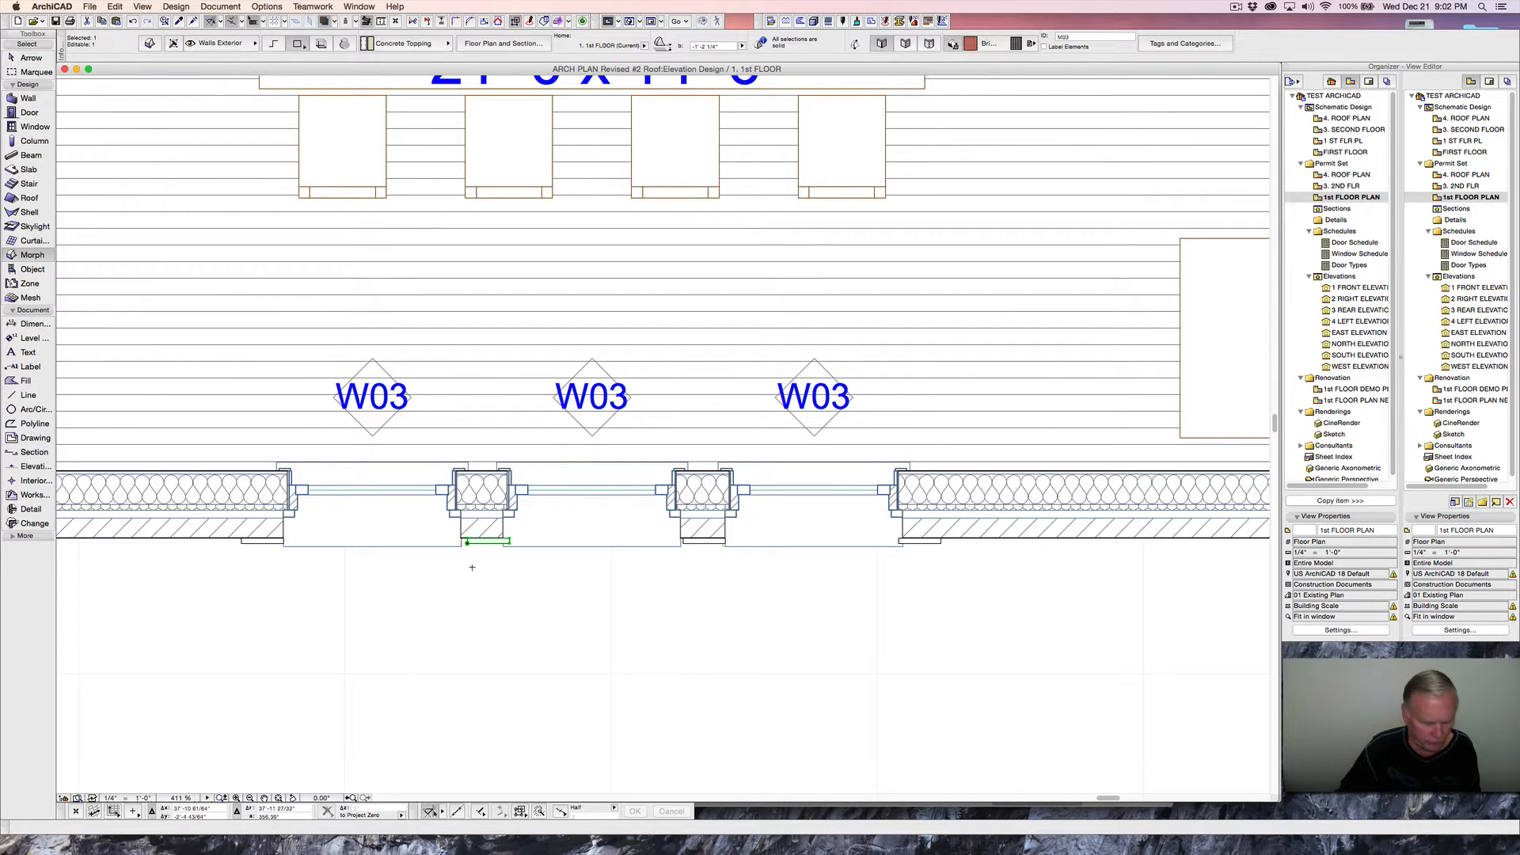
key("super+d")
left_click(467, 542)
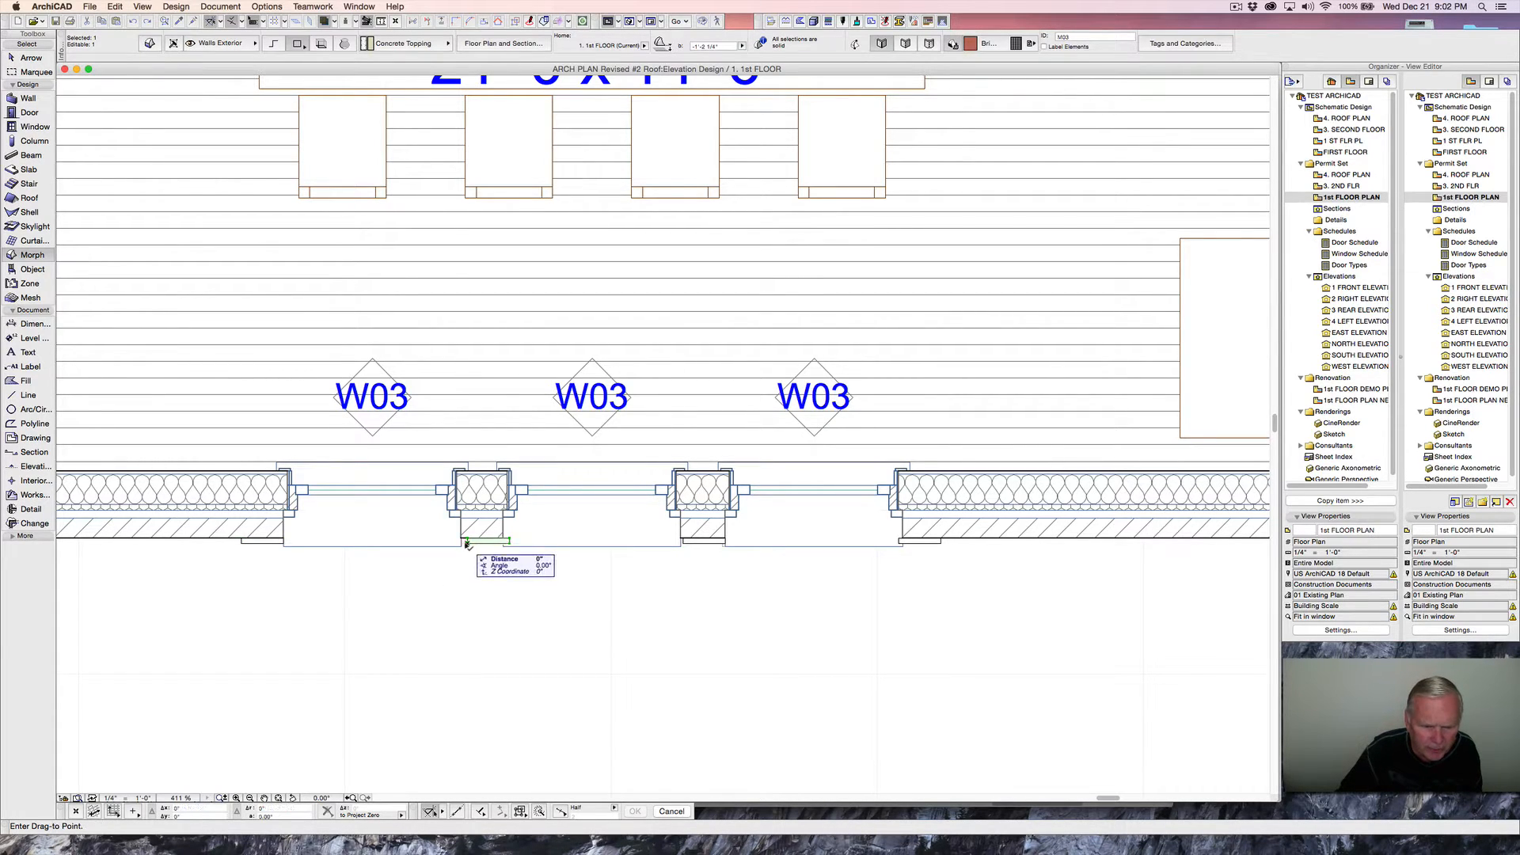
key("Escape")
key("Escape")
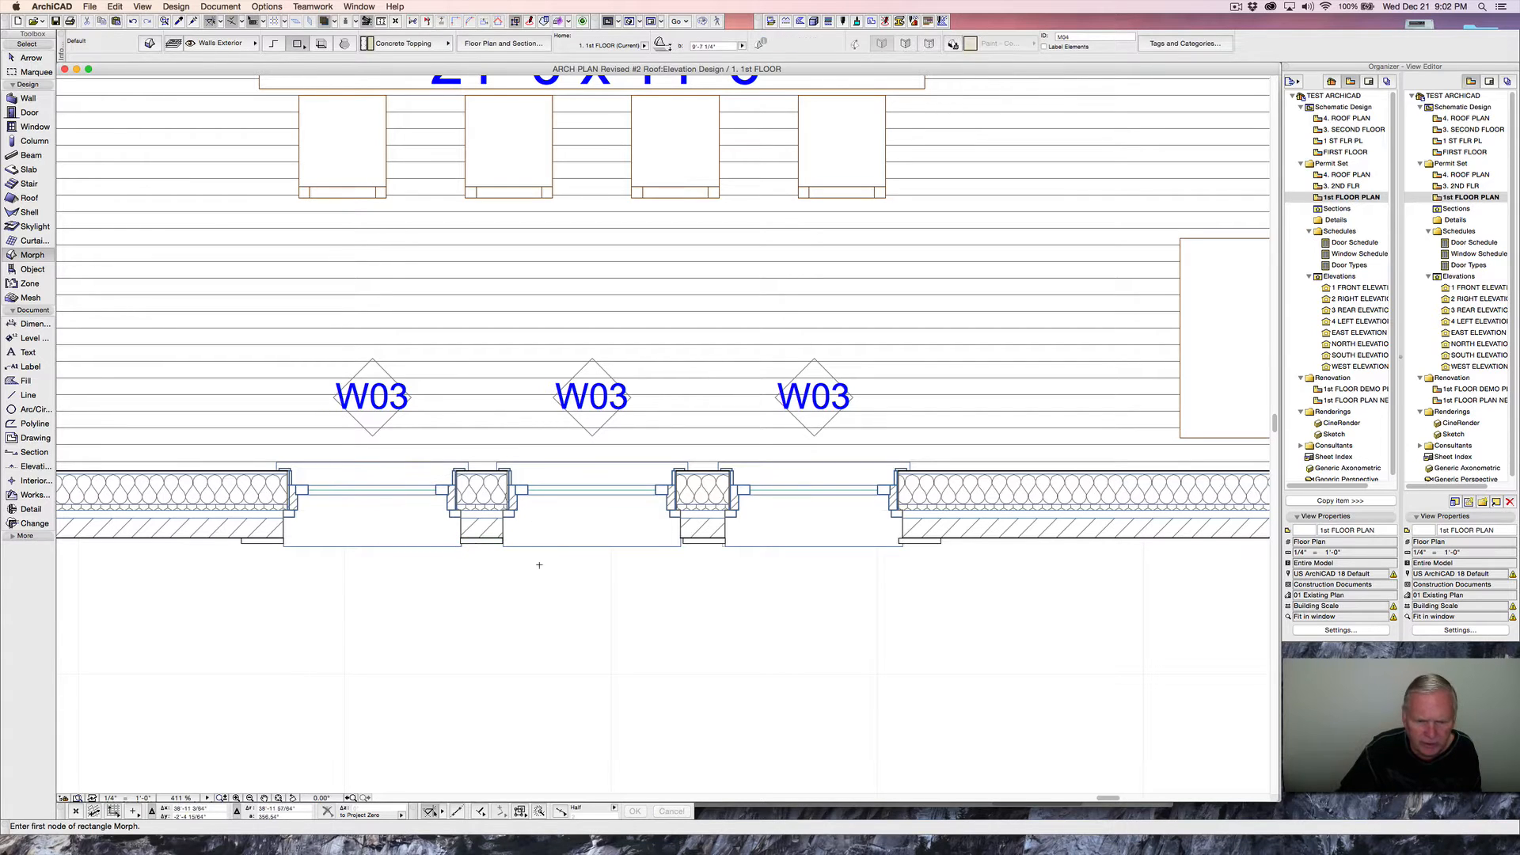
- Move the brick strip at the pier between the middle and rightmost W03 windows so its end aligns with the pier's corner
left_click(689, 554)
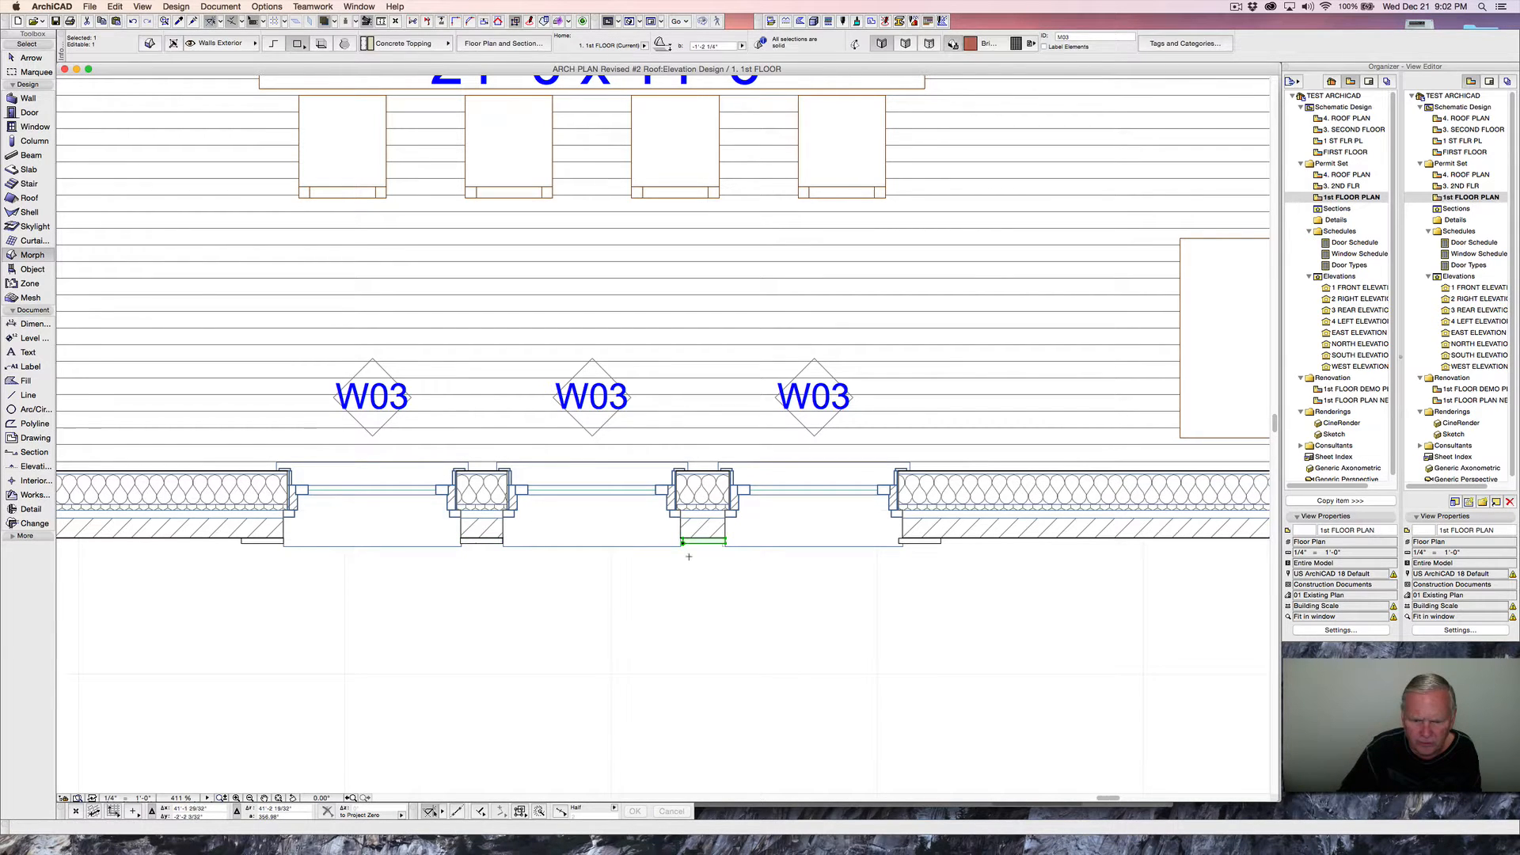
key("super+d")
scroll(689, 554, "up", 5)
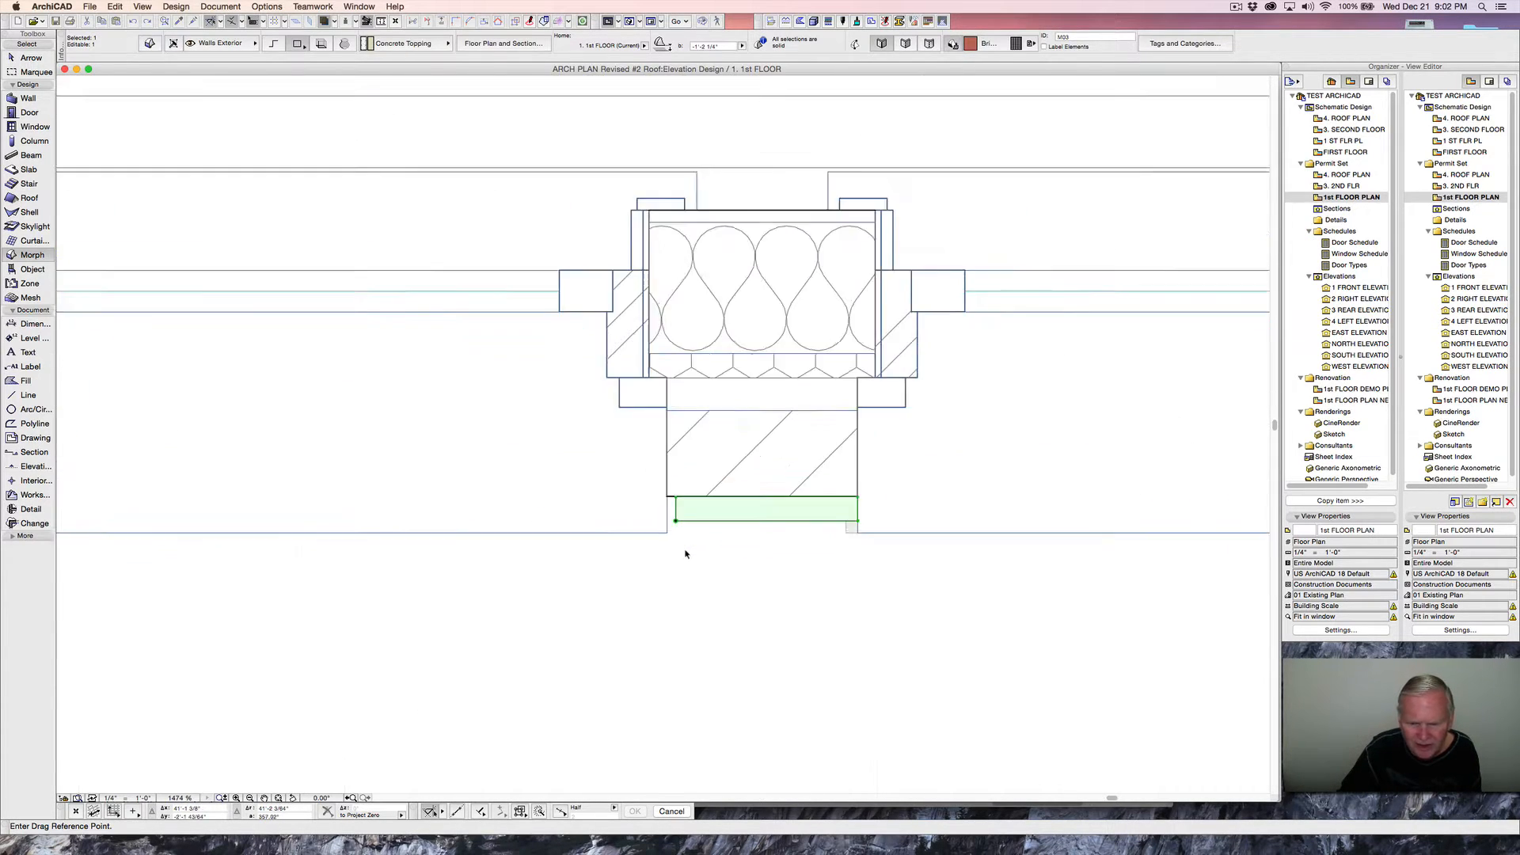
left_click(673, 486)
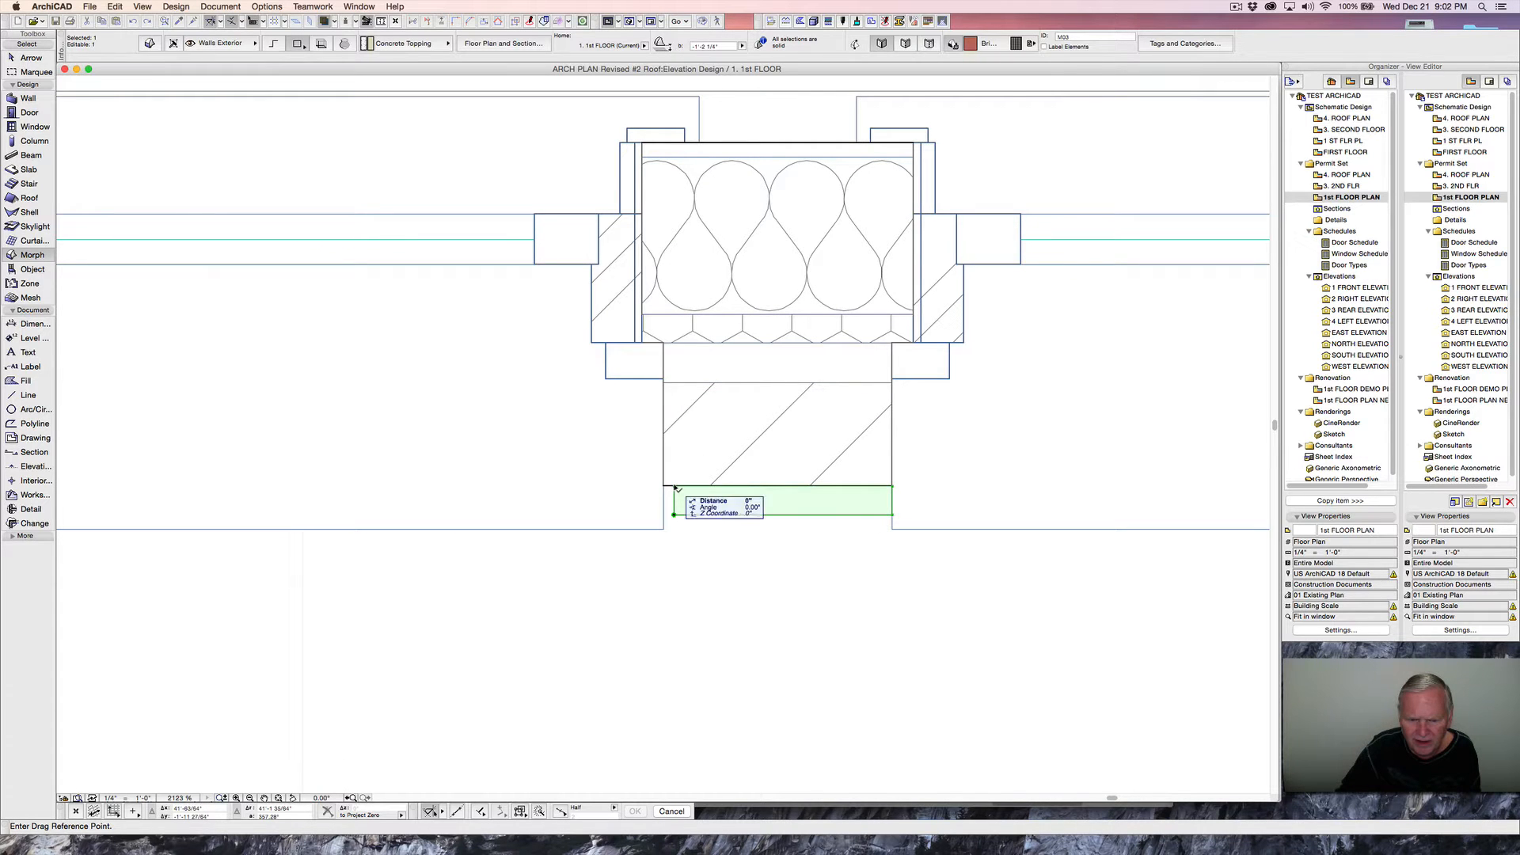
left_click(666, 493)
scroll(700, 520, "down", 3)
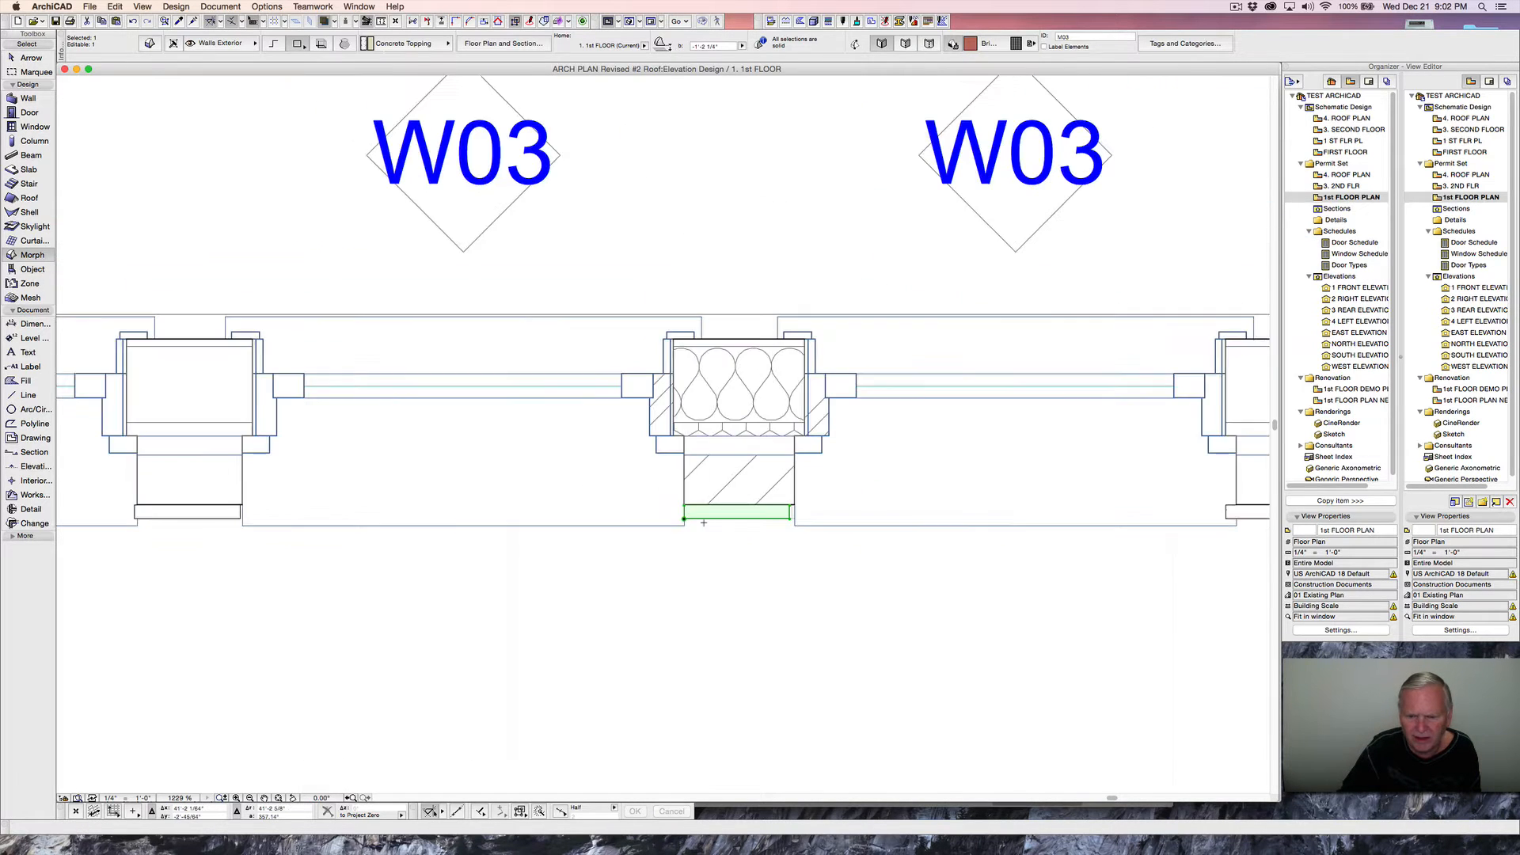
scroll(633, 554, "down", 1)
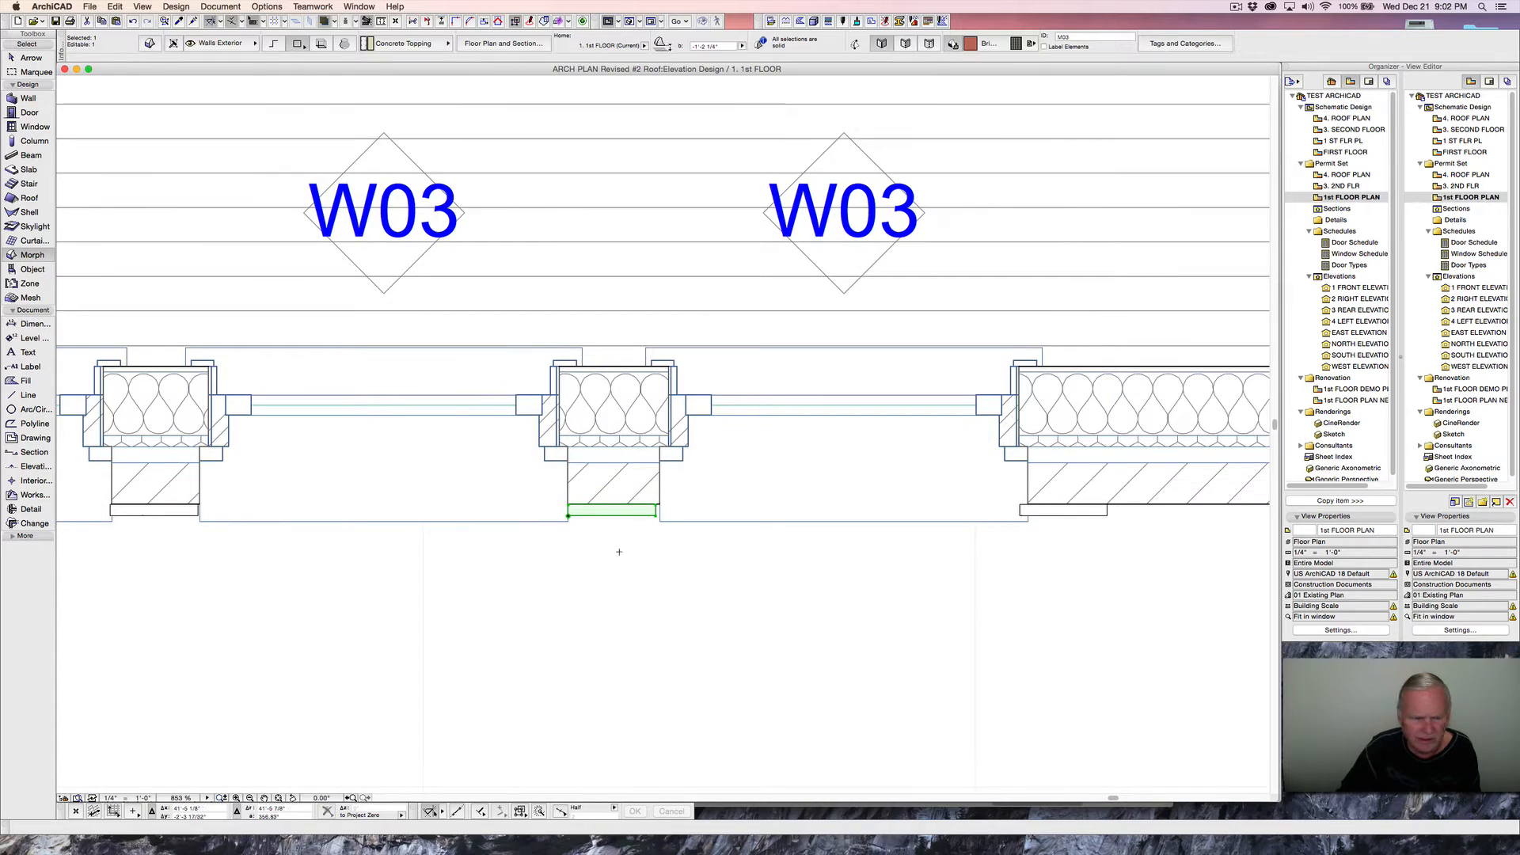
- Shift the brick strip at the pier between the leftmost and middle W03 windows by 11/64" so its end meets the pier's corner
left_click(140, 524)
left_click(122, 511)
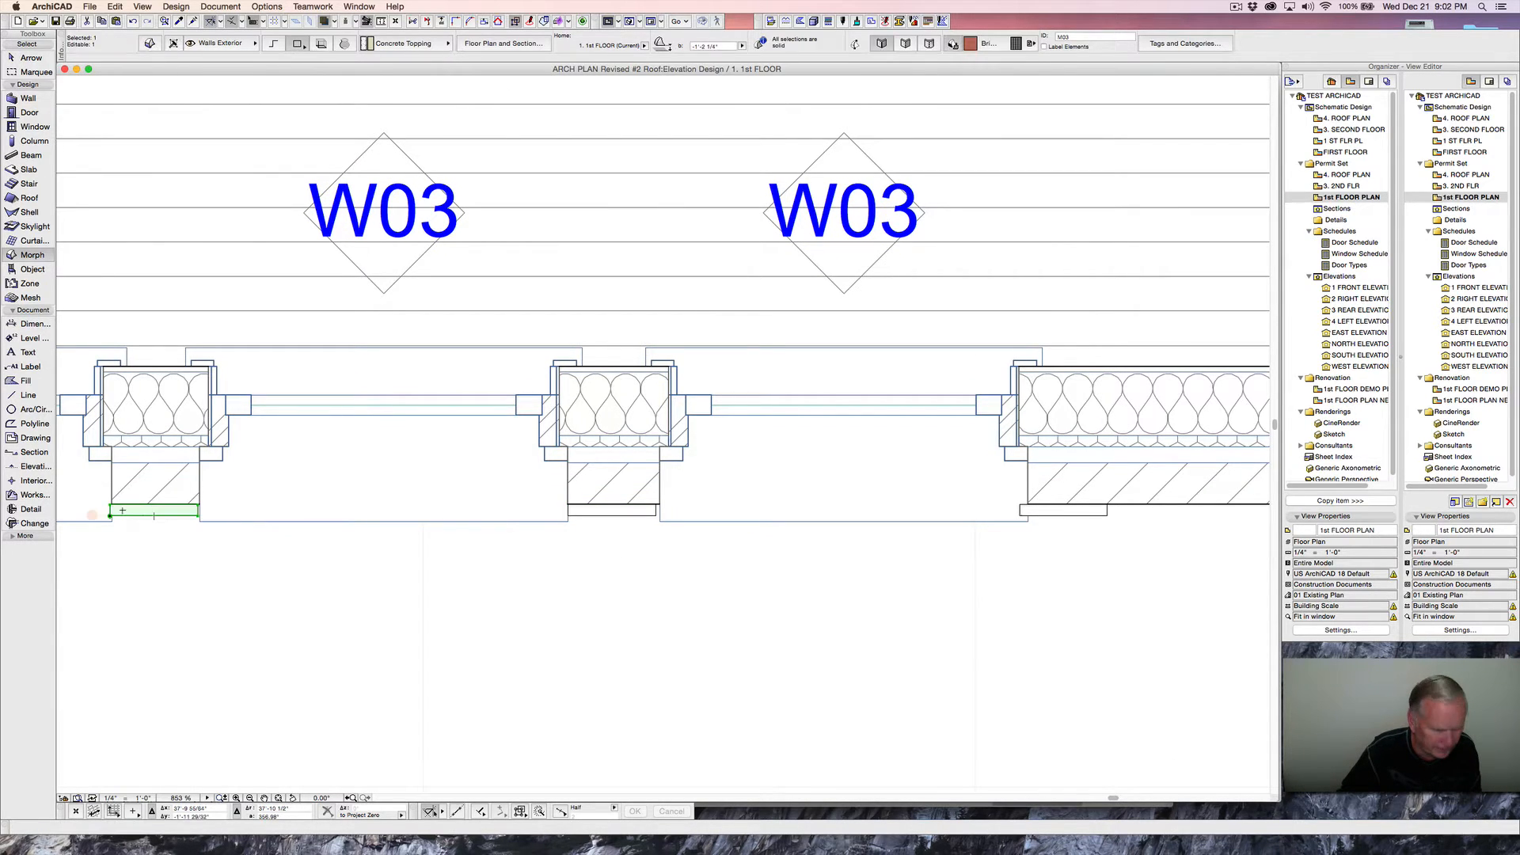
key("super+d")
scroll(106, 507, "up", 5)
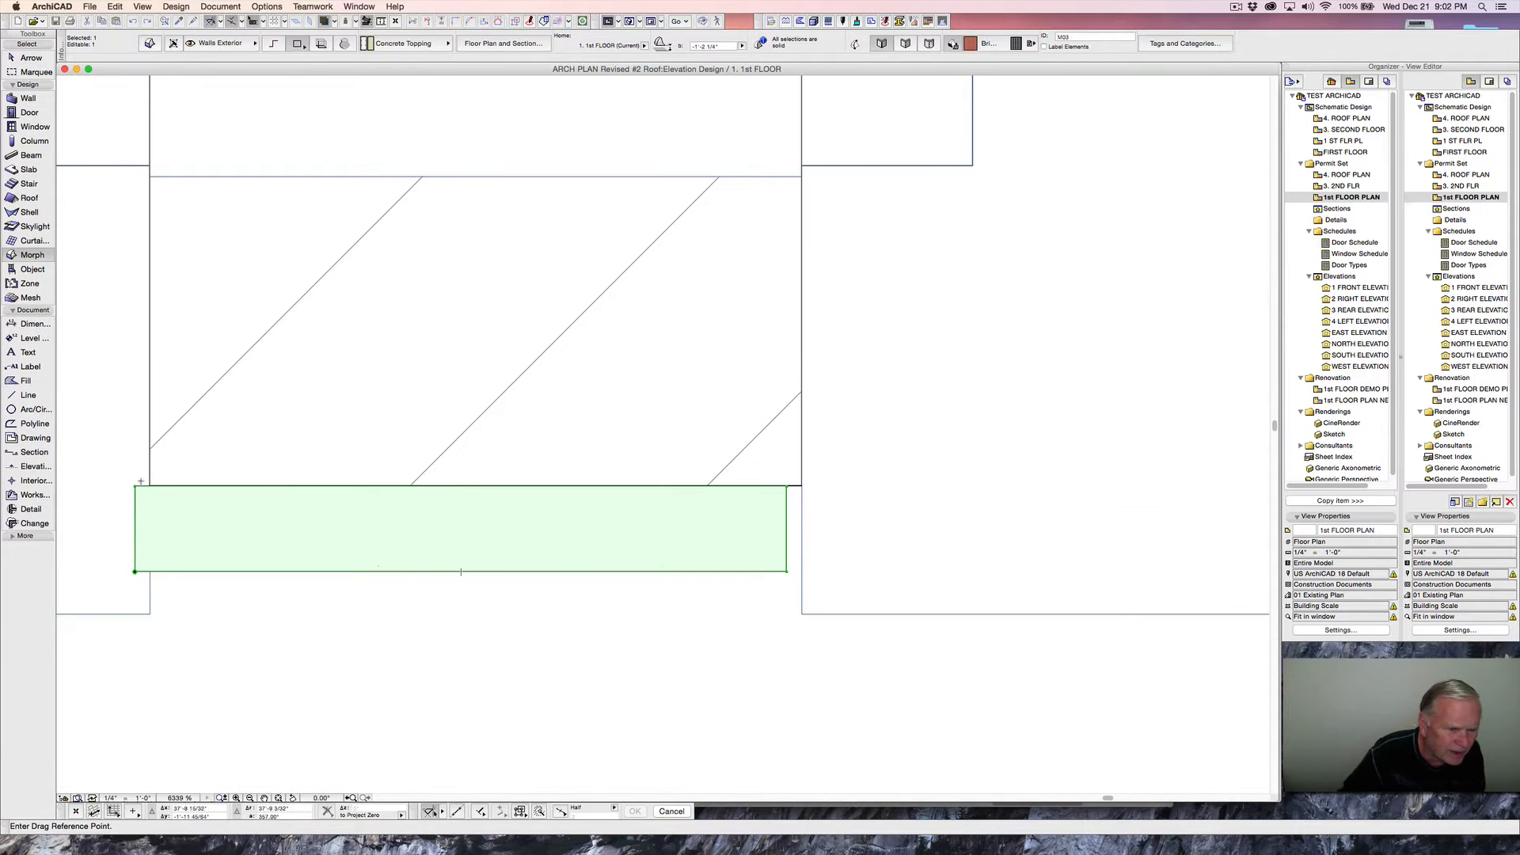
left_click(136, 485)
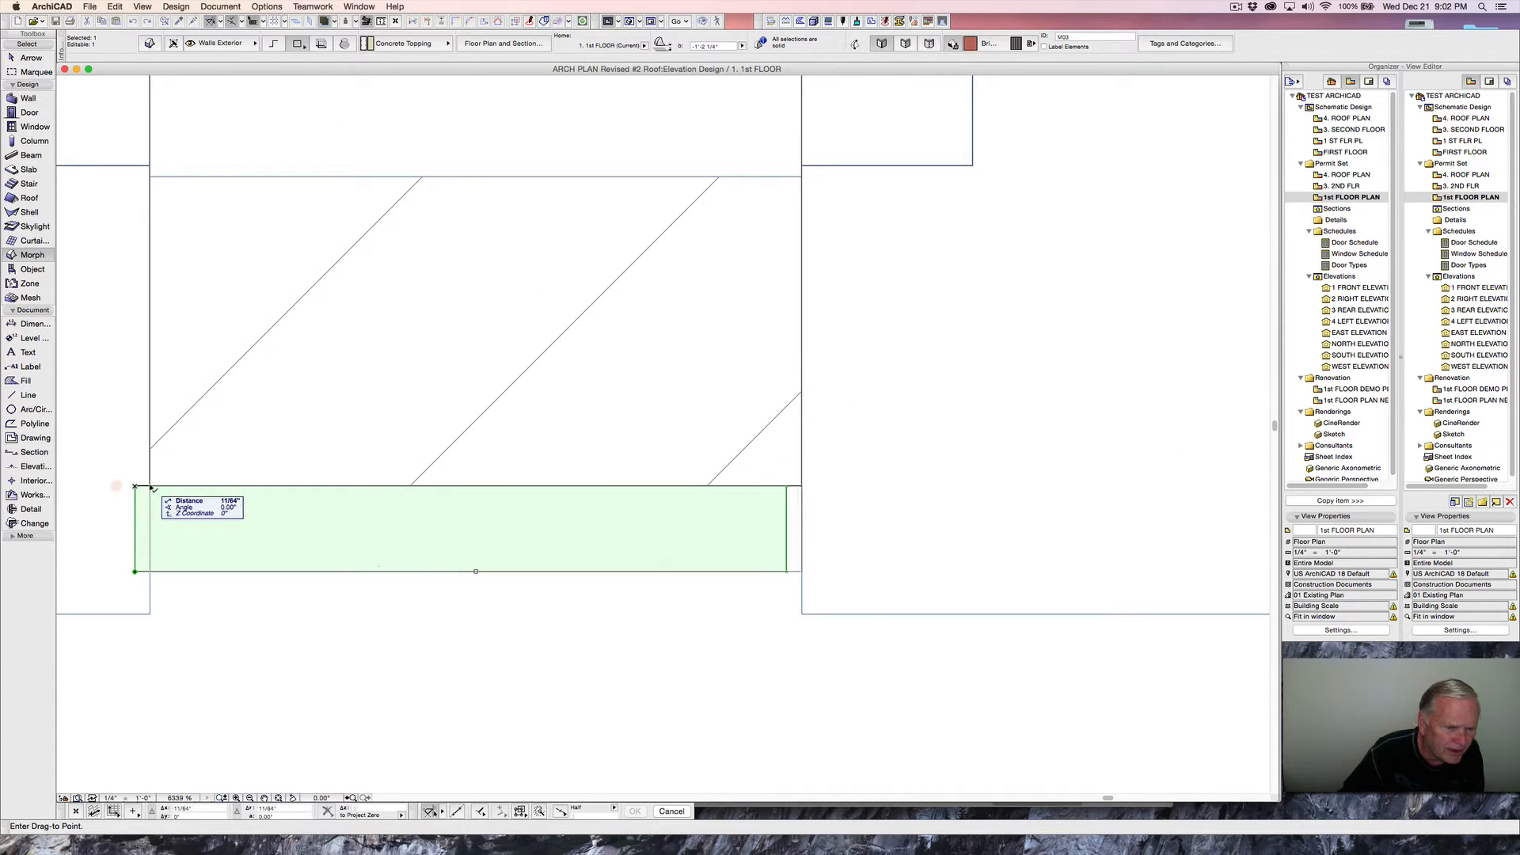
left_click(150, 485)
scroll(347, 539, "down", 9)
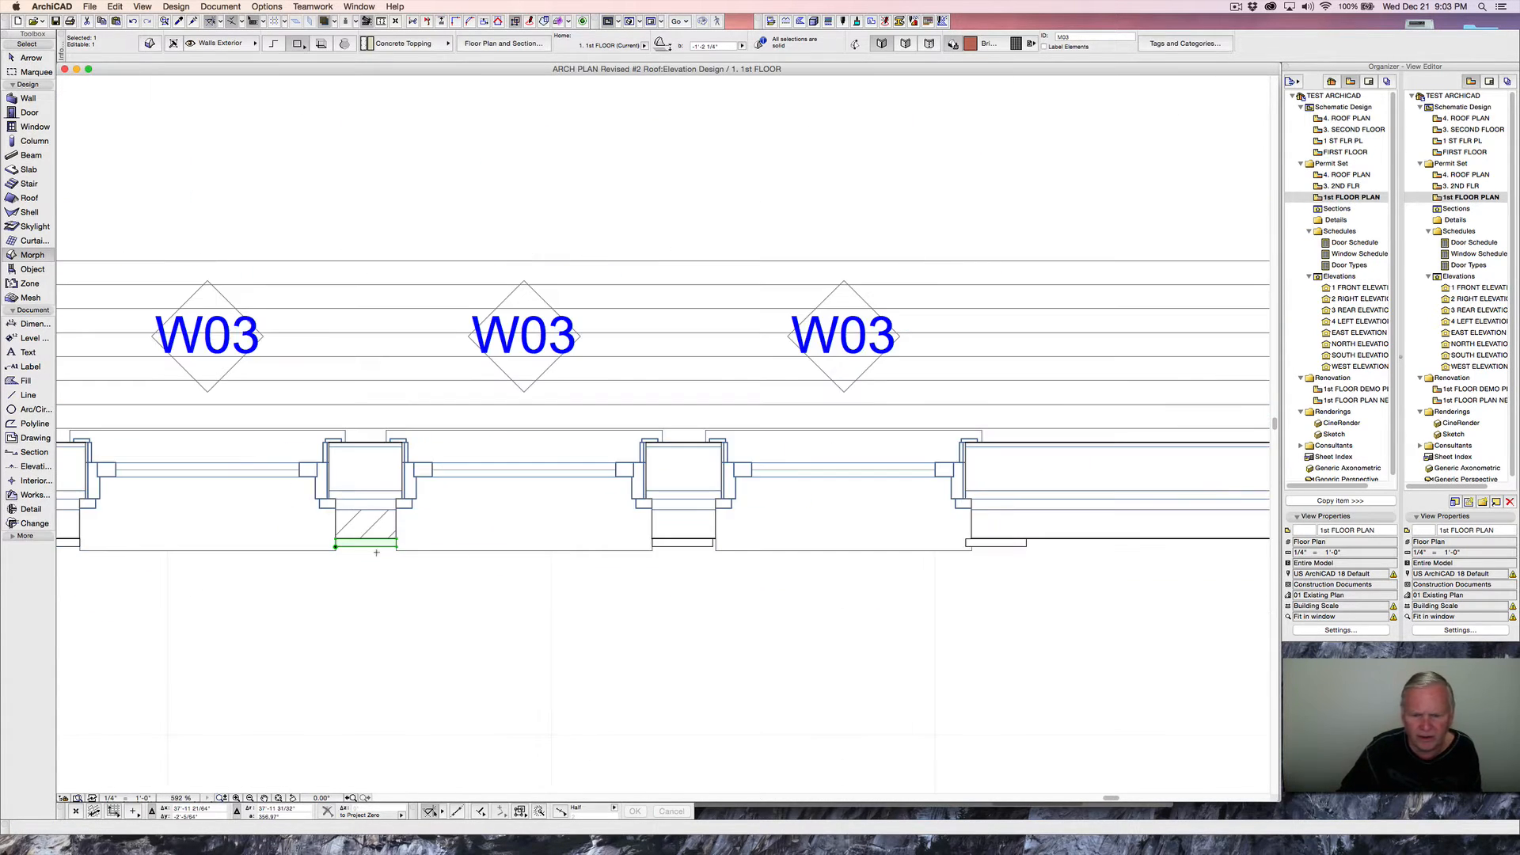
- Measure the brick strip and the pier corner between the middle and rightmost W03 windows
left_click(681, 546, "shift")
key("Escape")
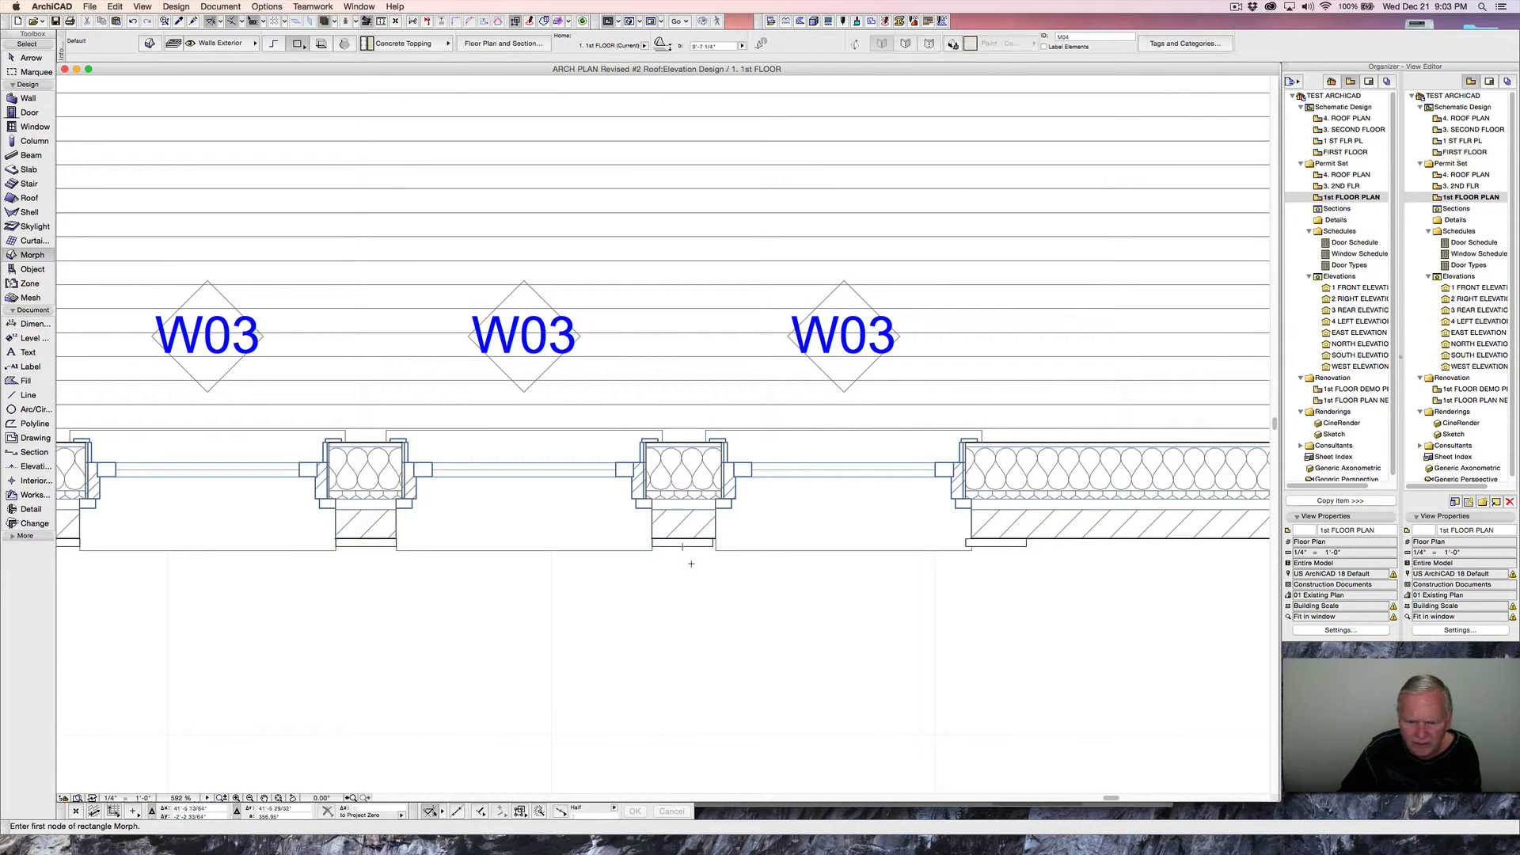
key("m")
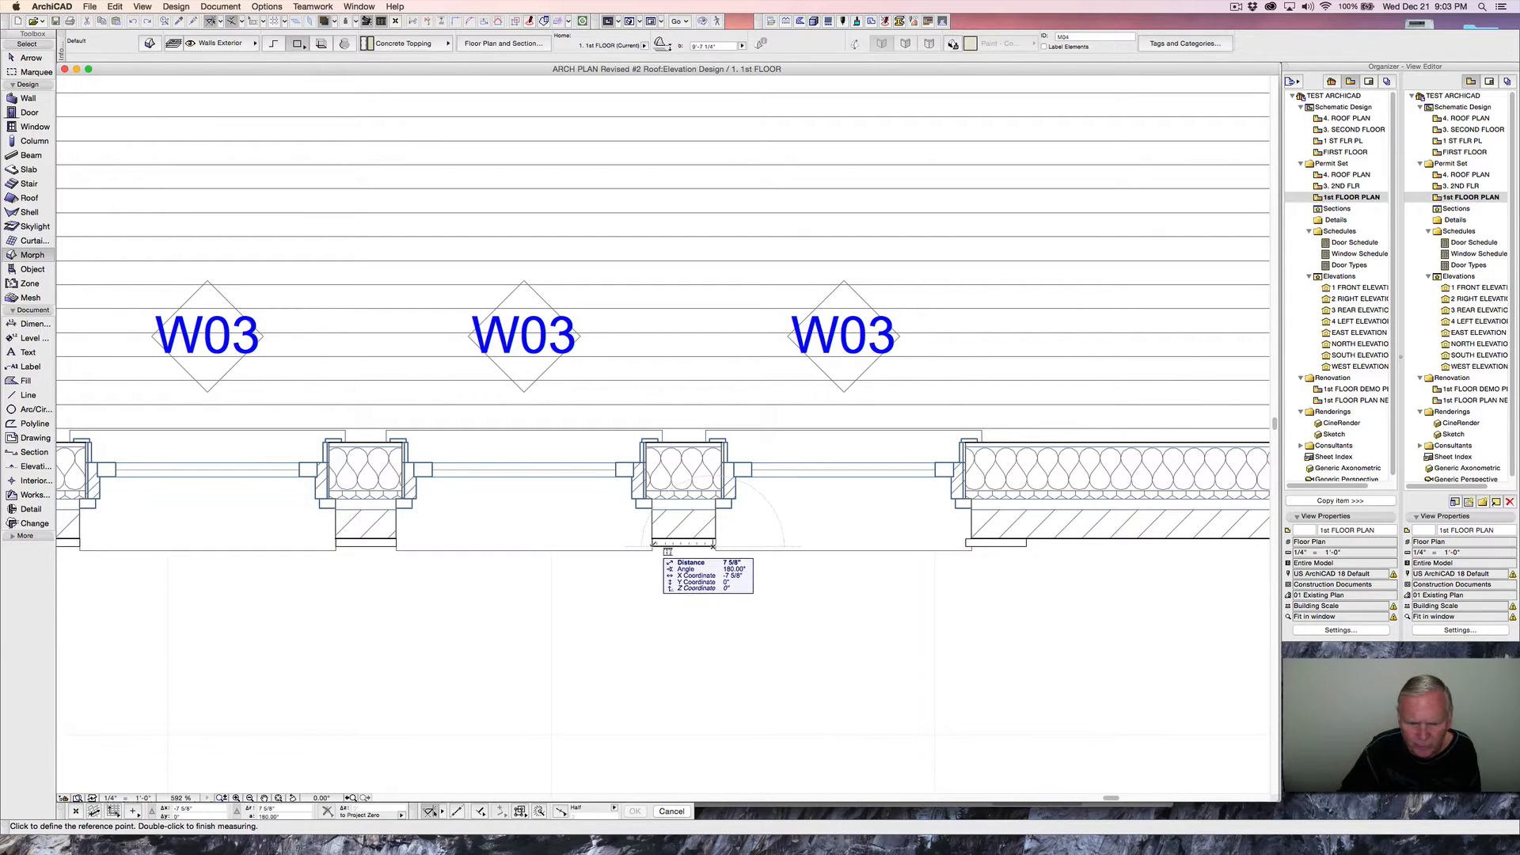
key("Escape")
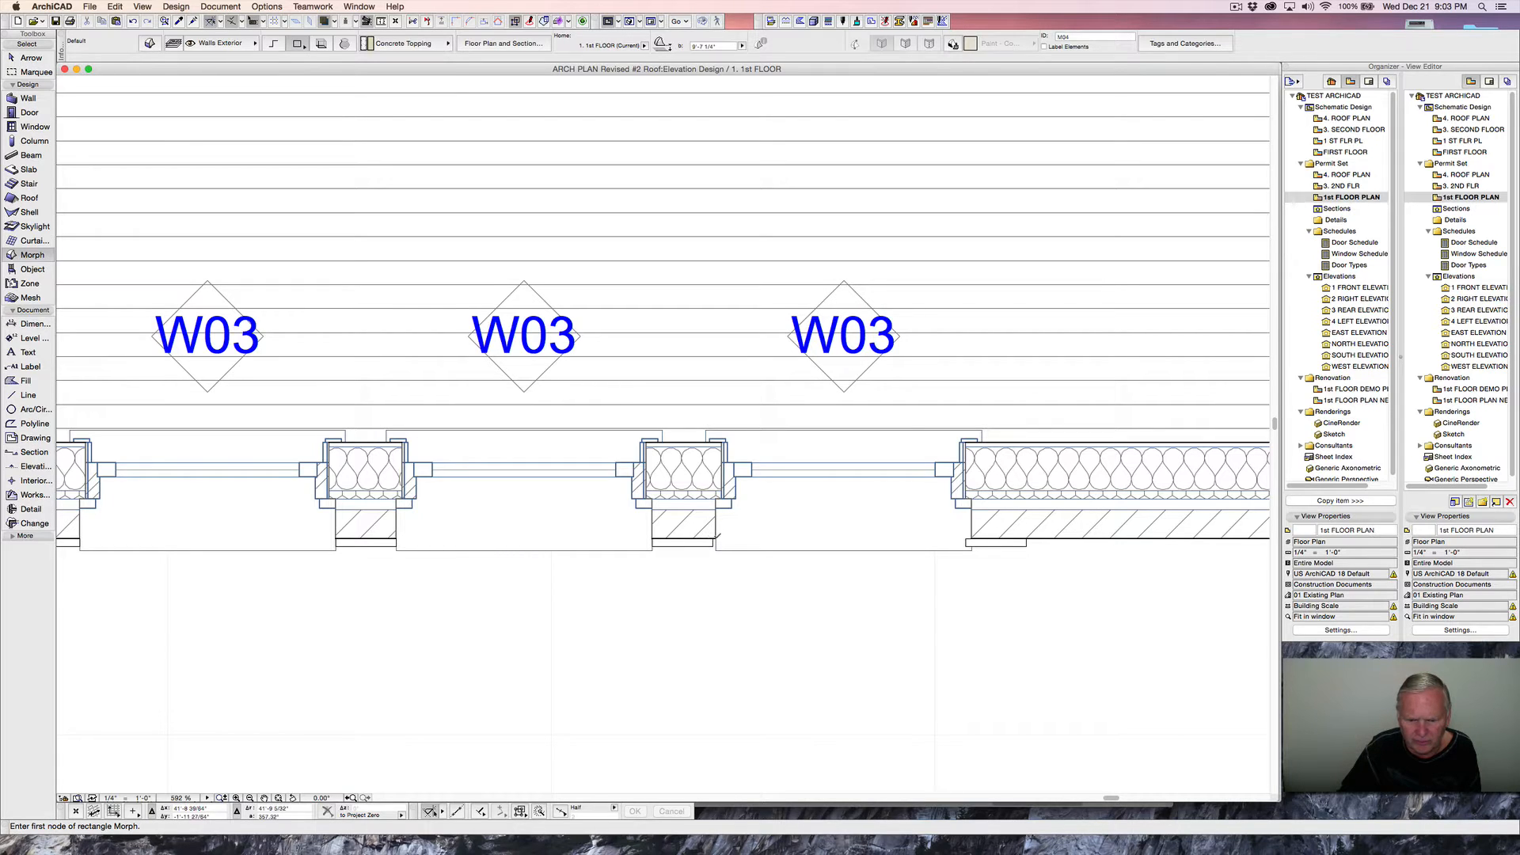
key("m")
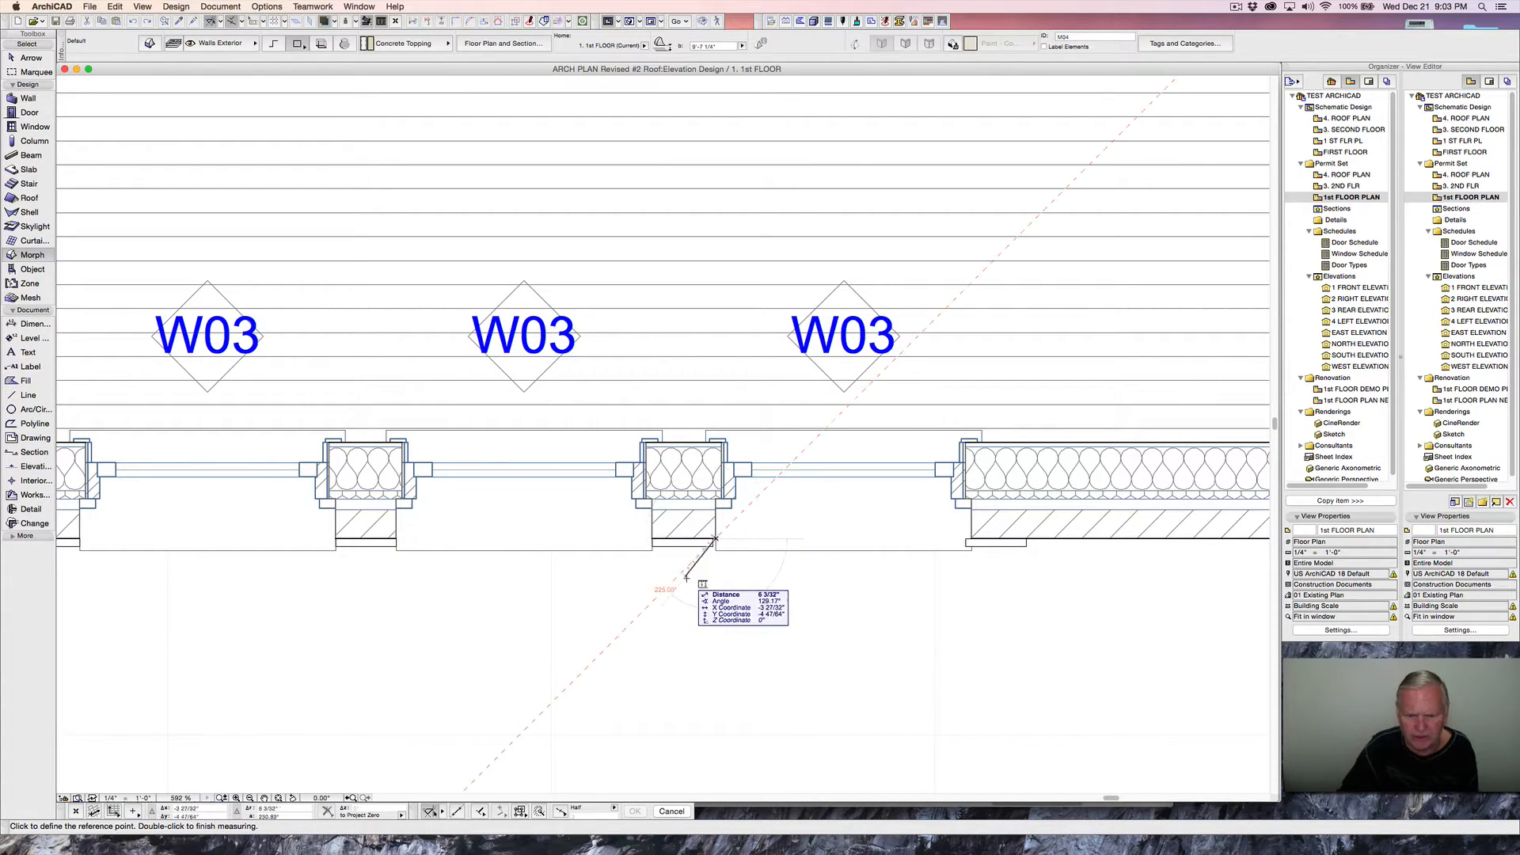
key("Escape")
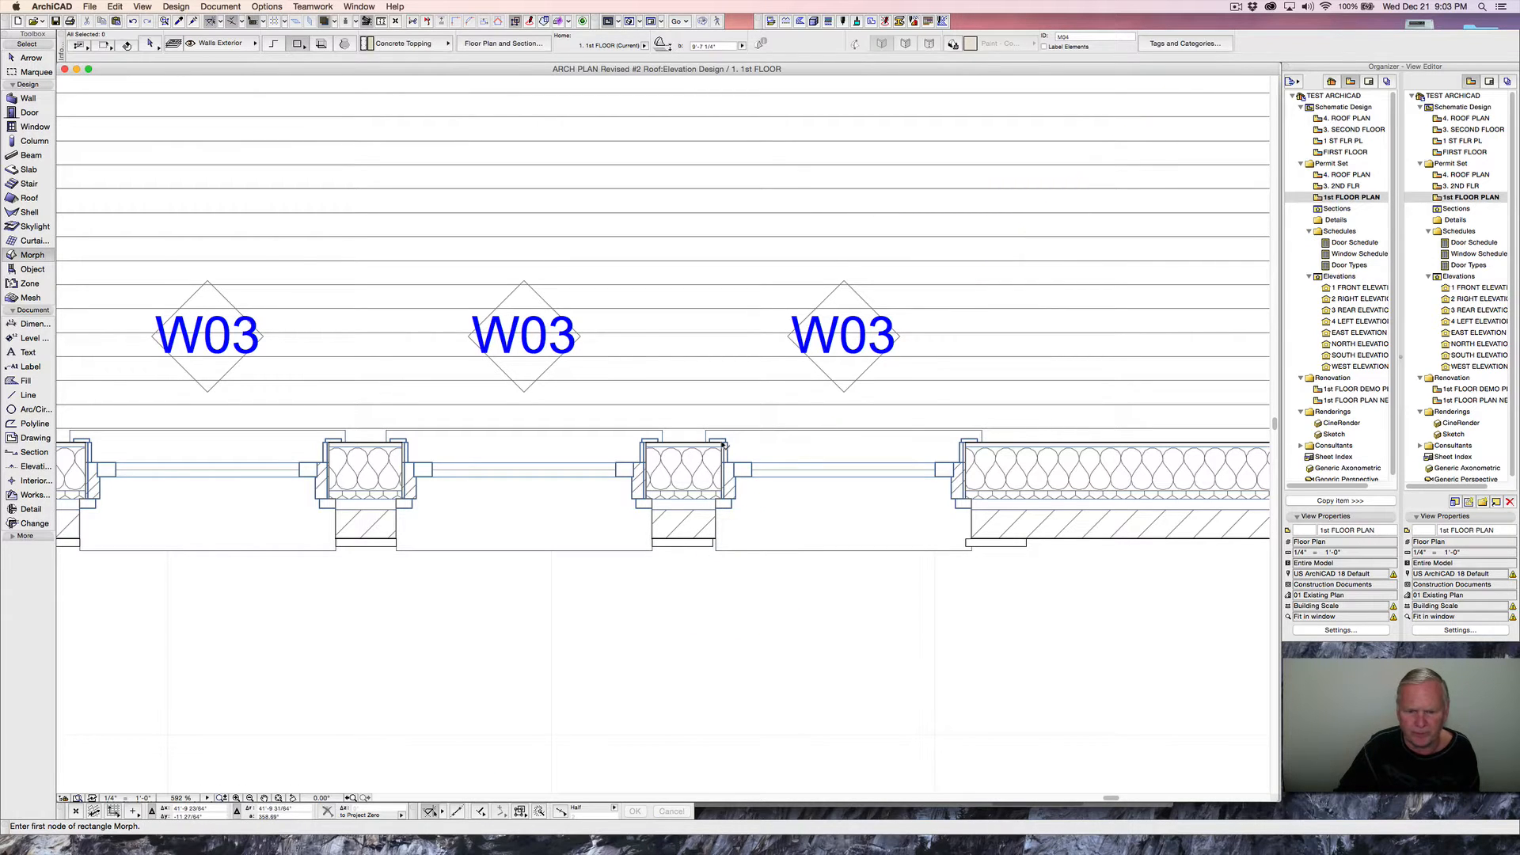
- Move the rightmost W03 window 3/8" along the wall toward the middle window
left_click(733, 471, "shift")
key("super+d")
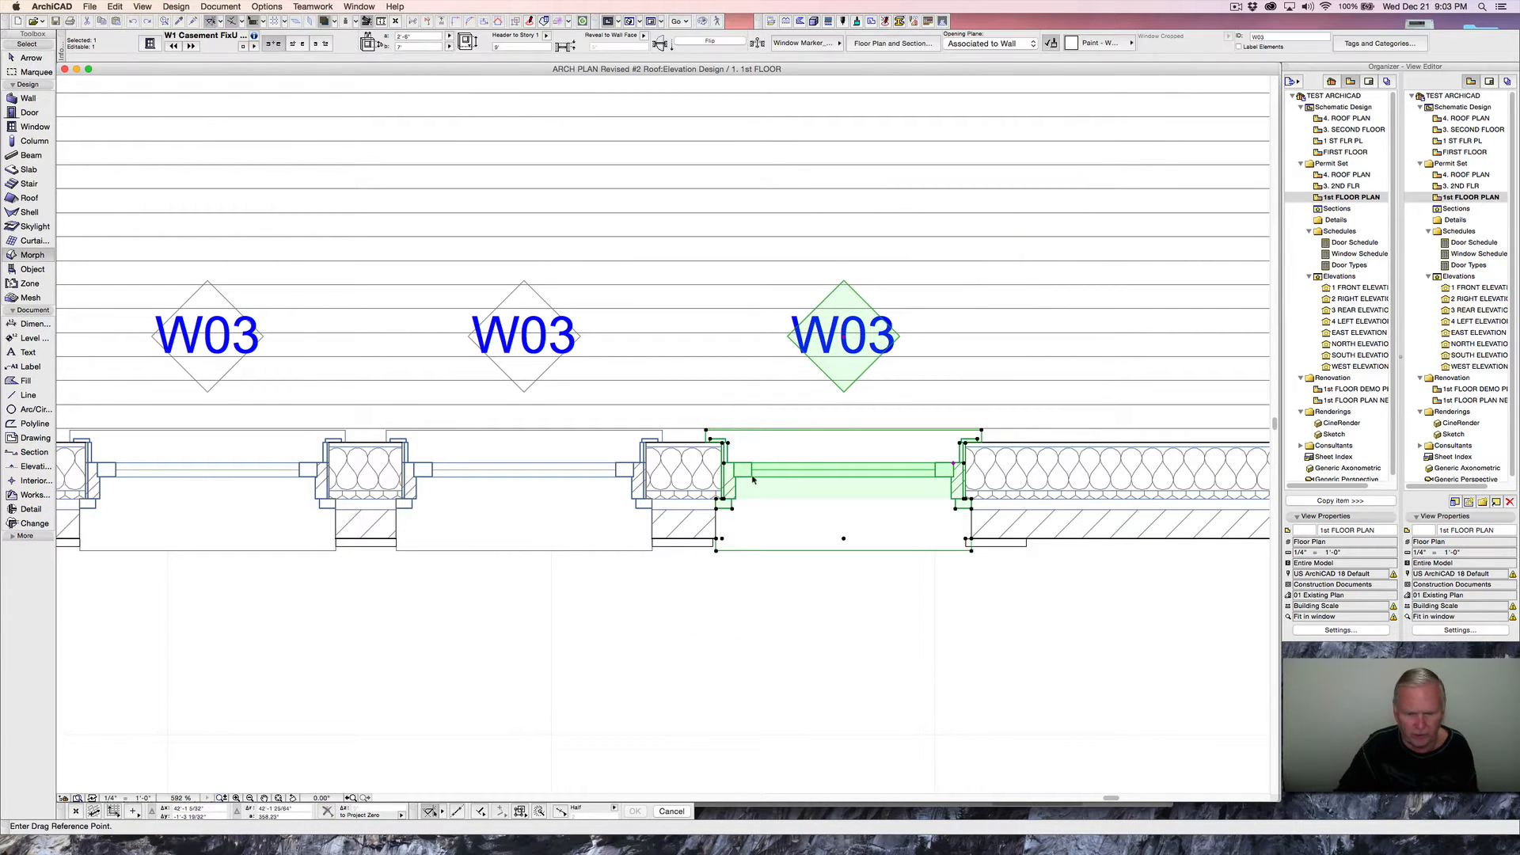
left_click(752, 475)
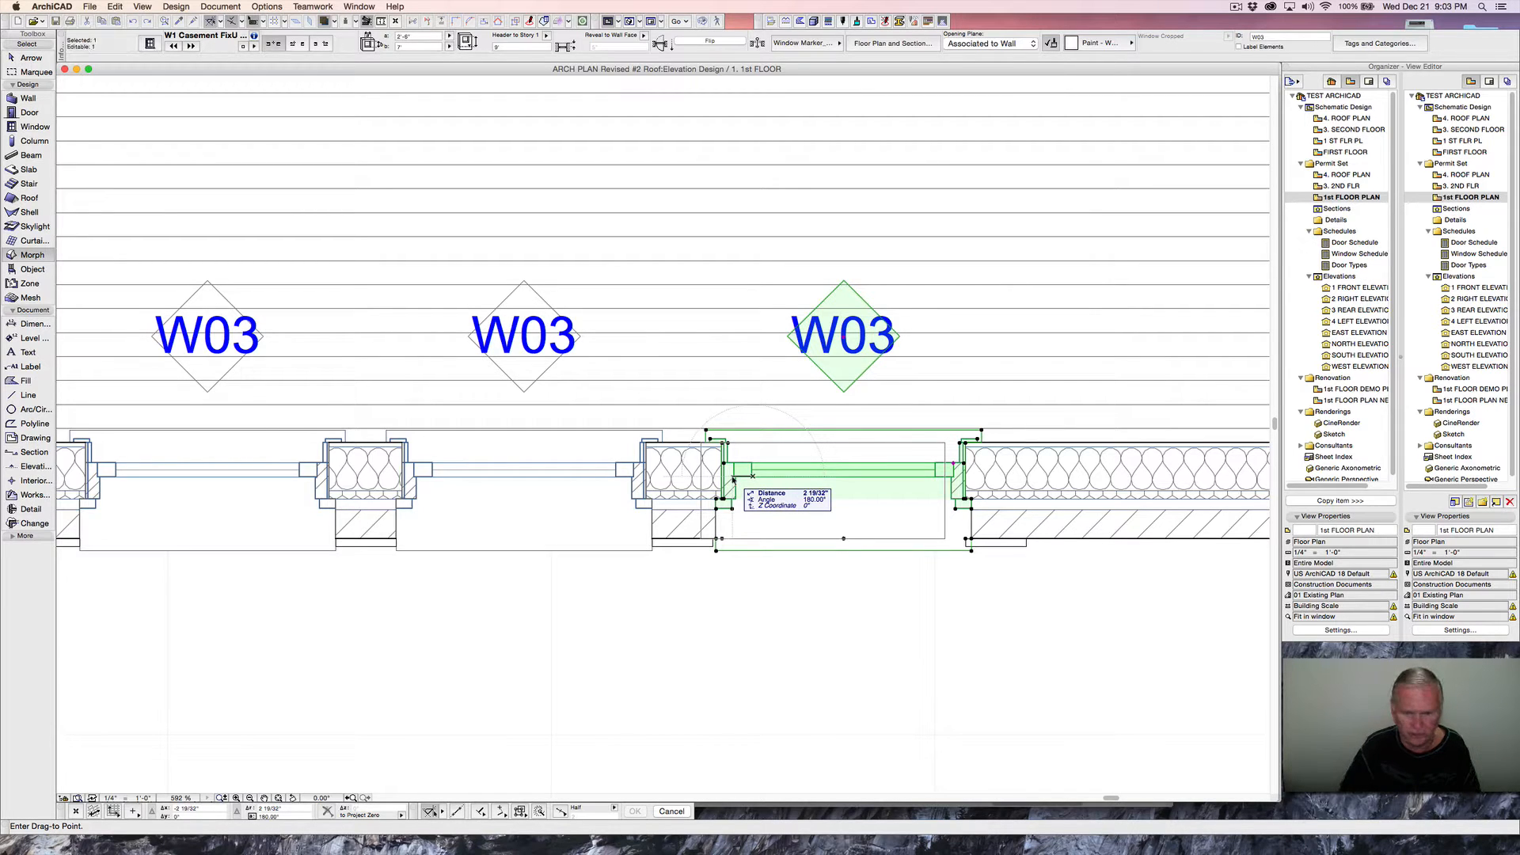
type("3/")
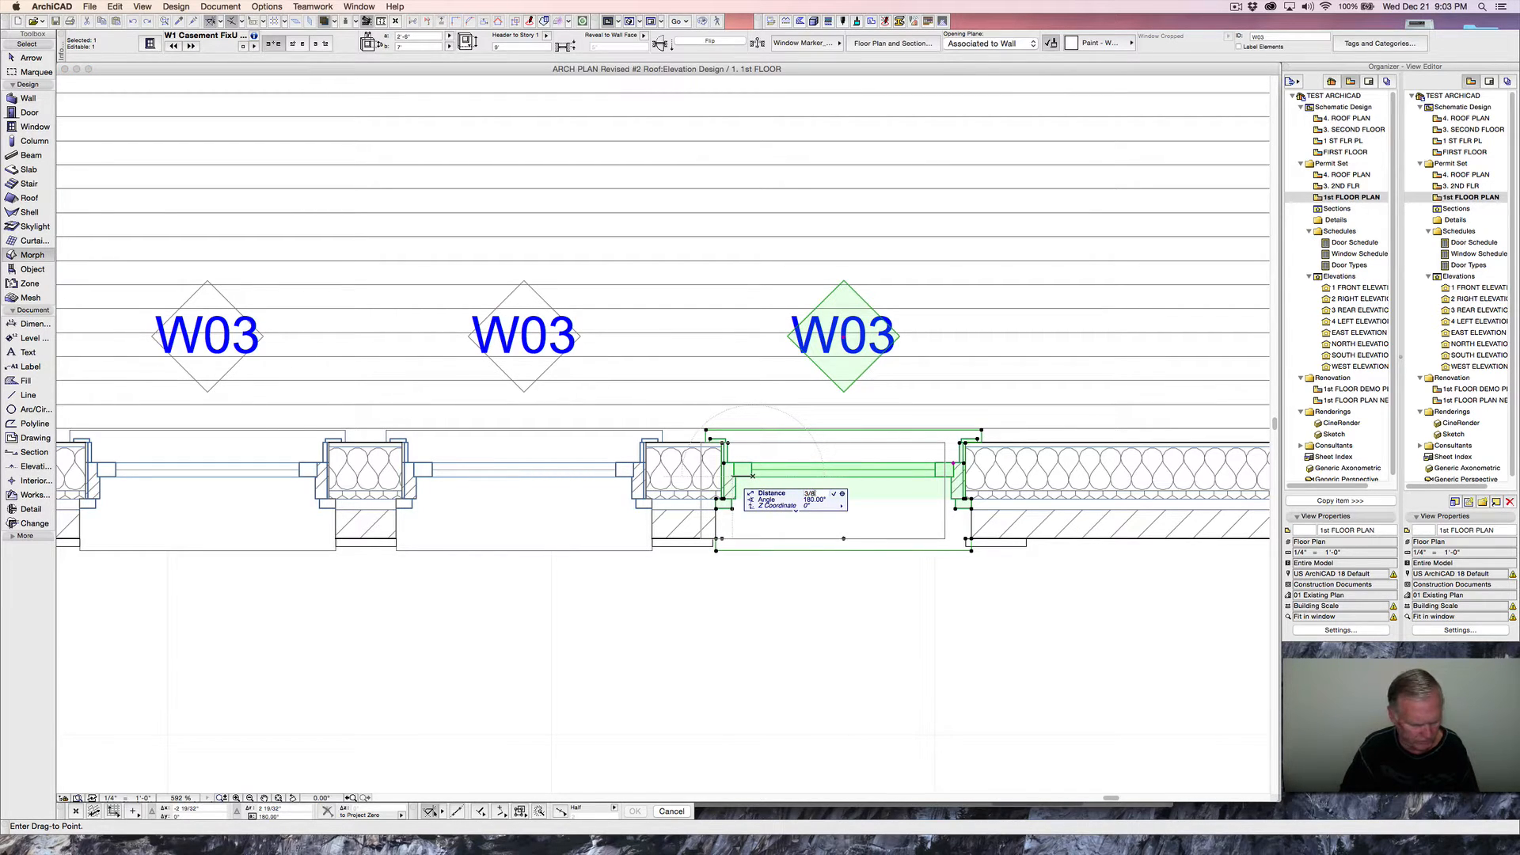
type("8")
key("Return")
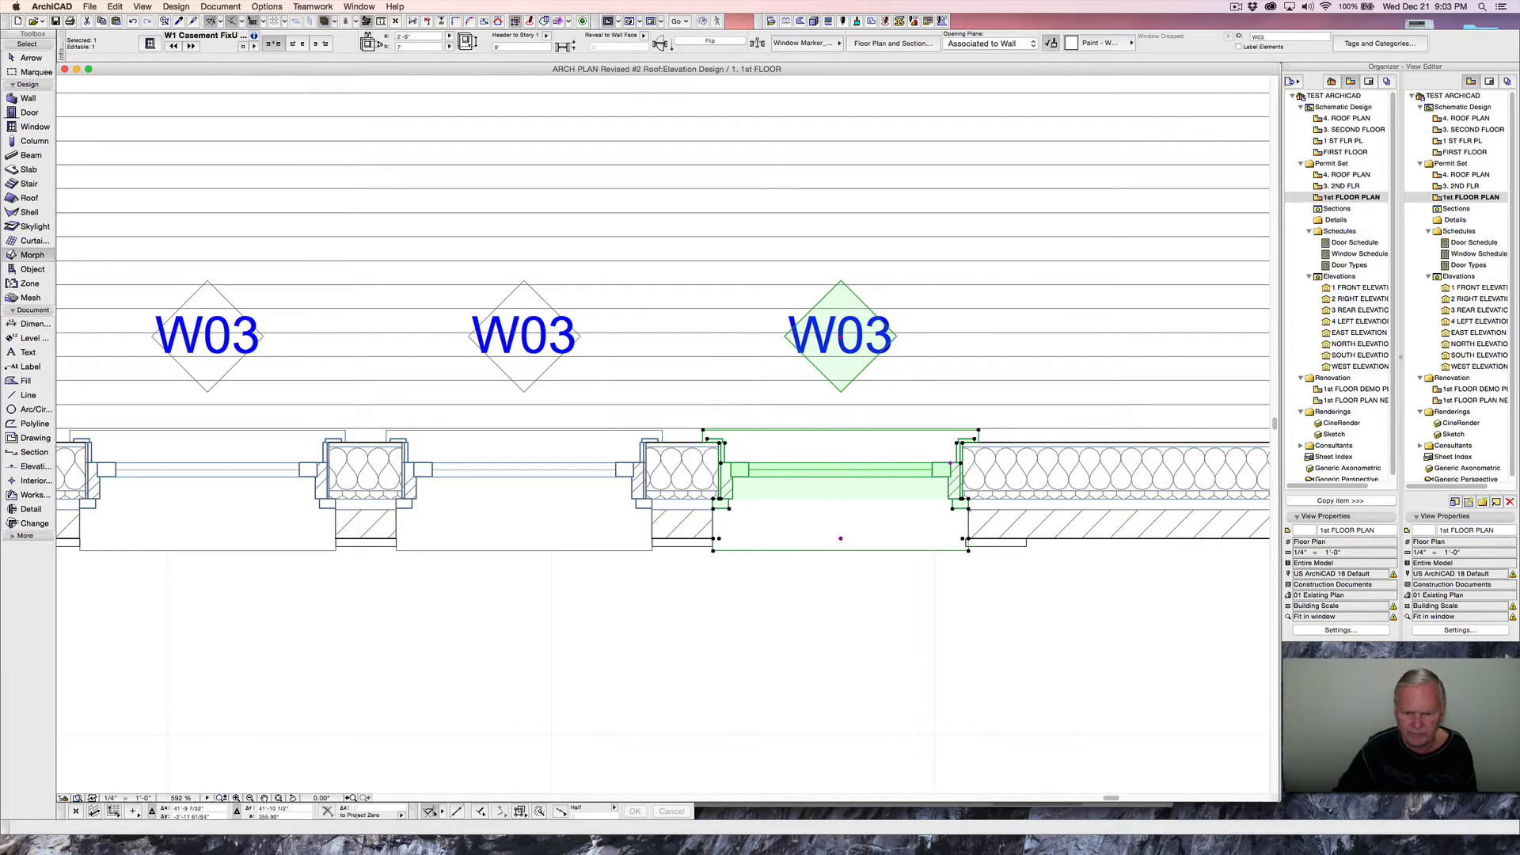
key("Escape")
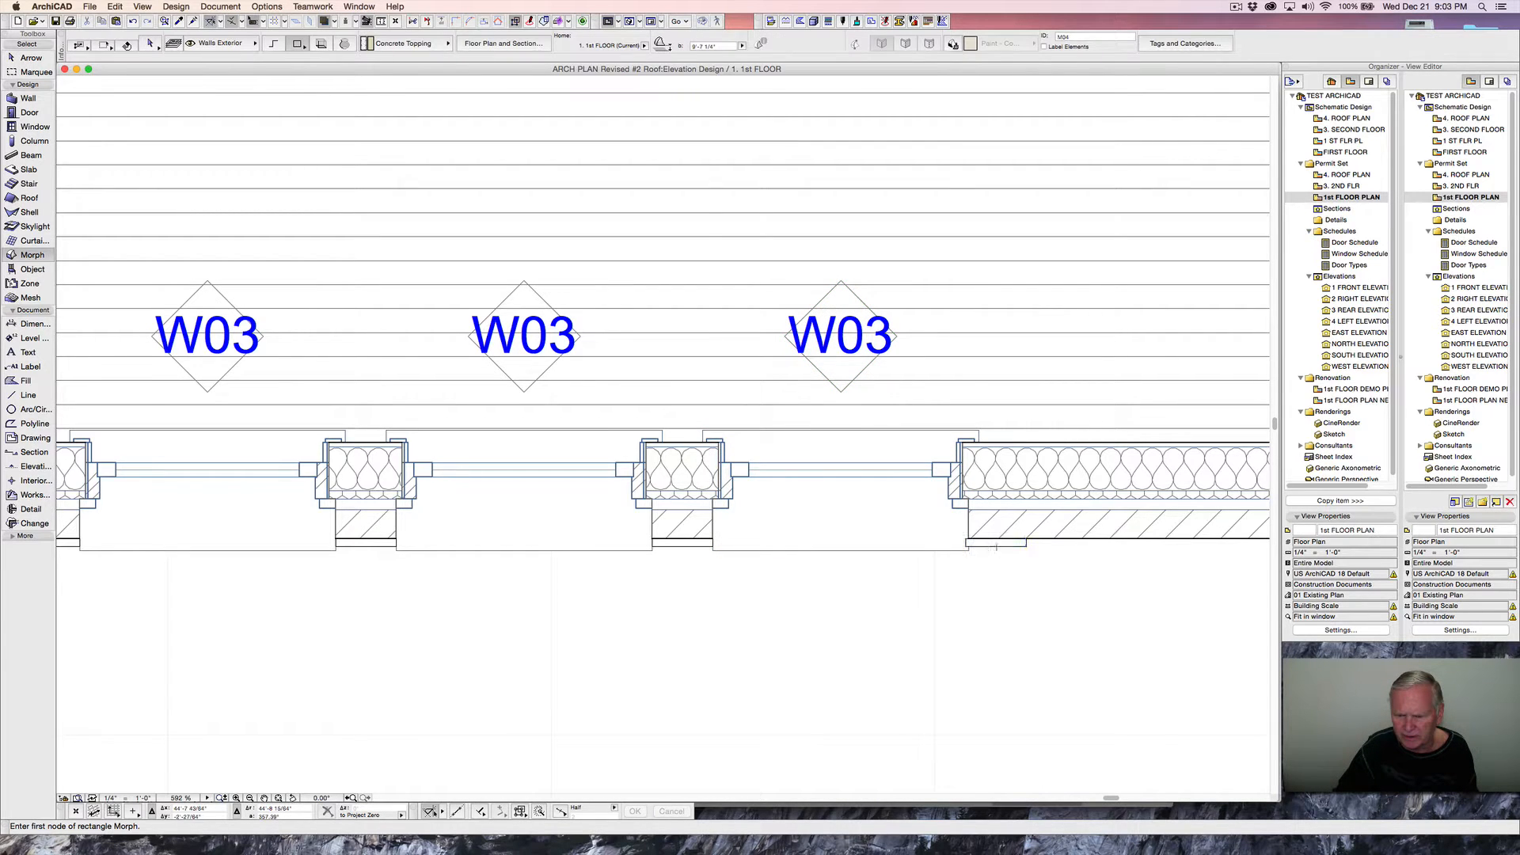
- Move the brick strip beside the rightmost window 3/8" away from it, aligning its end with the edge of the brick opening
left_click(996, 546, "shift")
scroll(981, 546, "up", 7)
key("super+d")
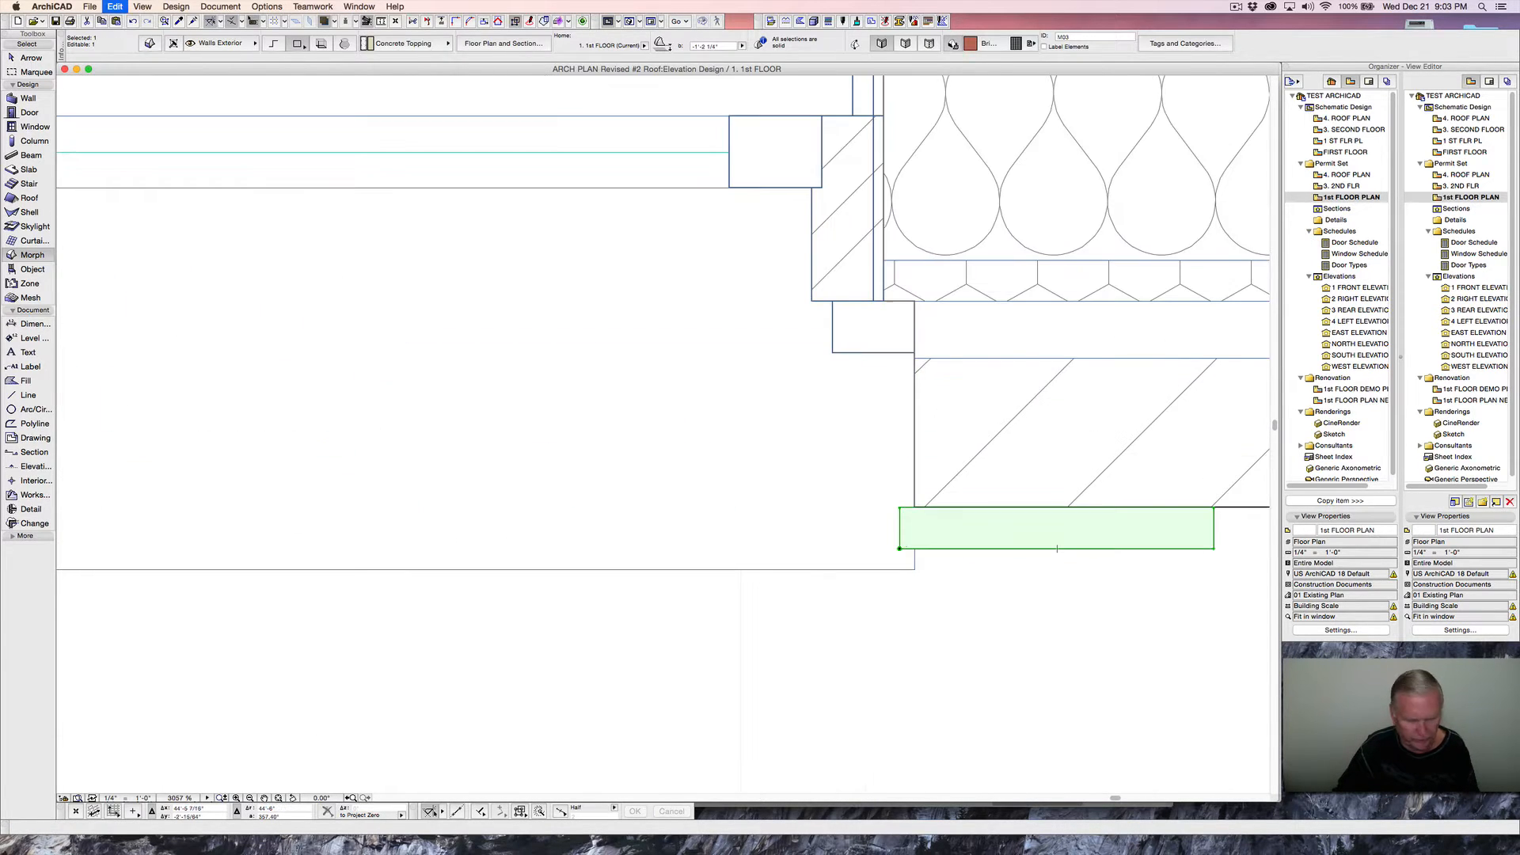
left_click(1057, 548)
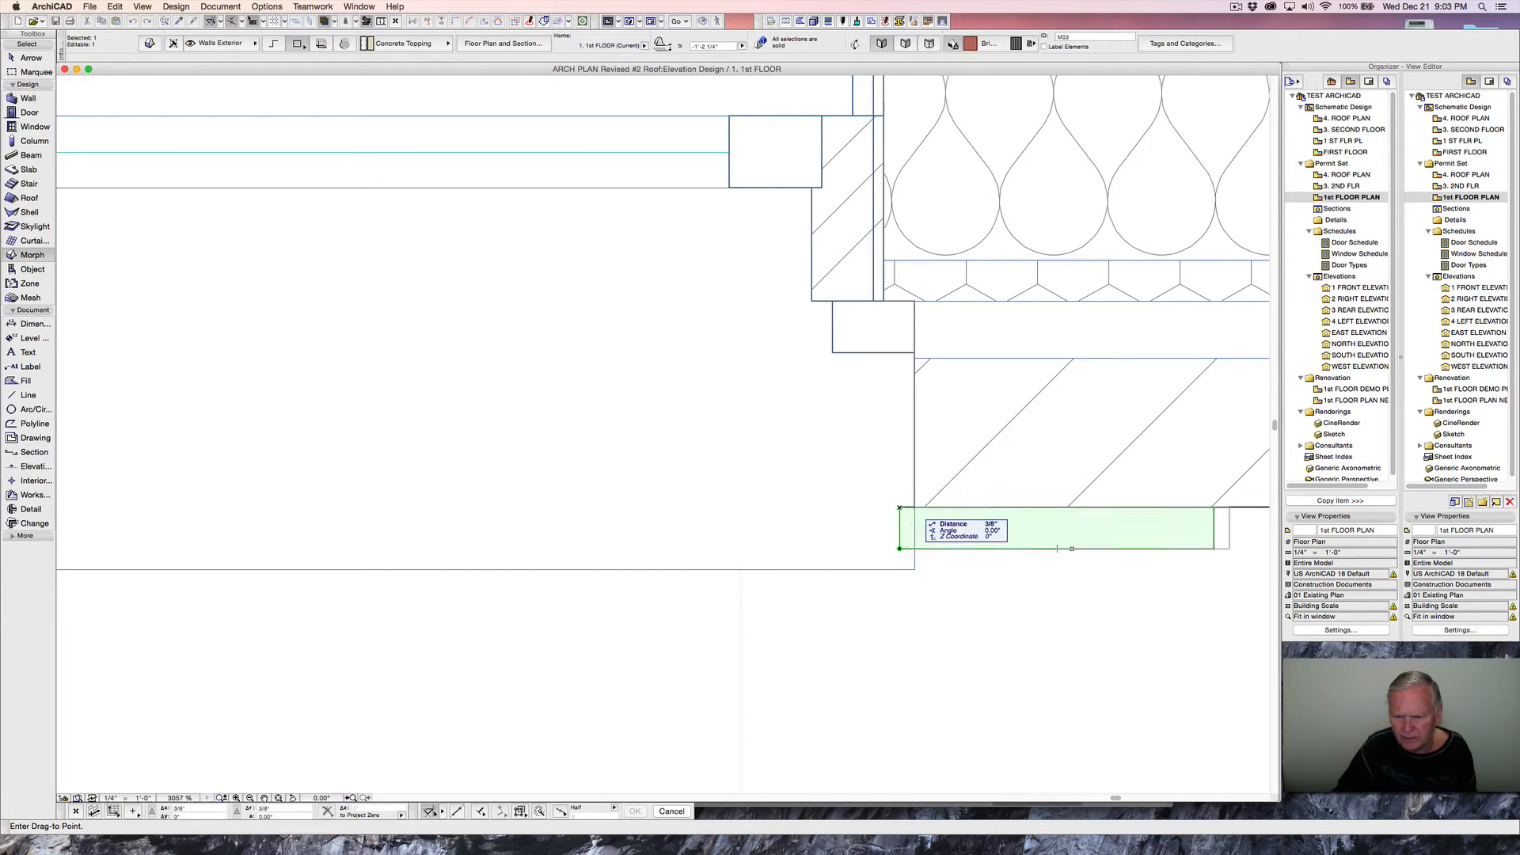
key("Escape")
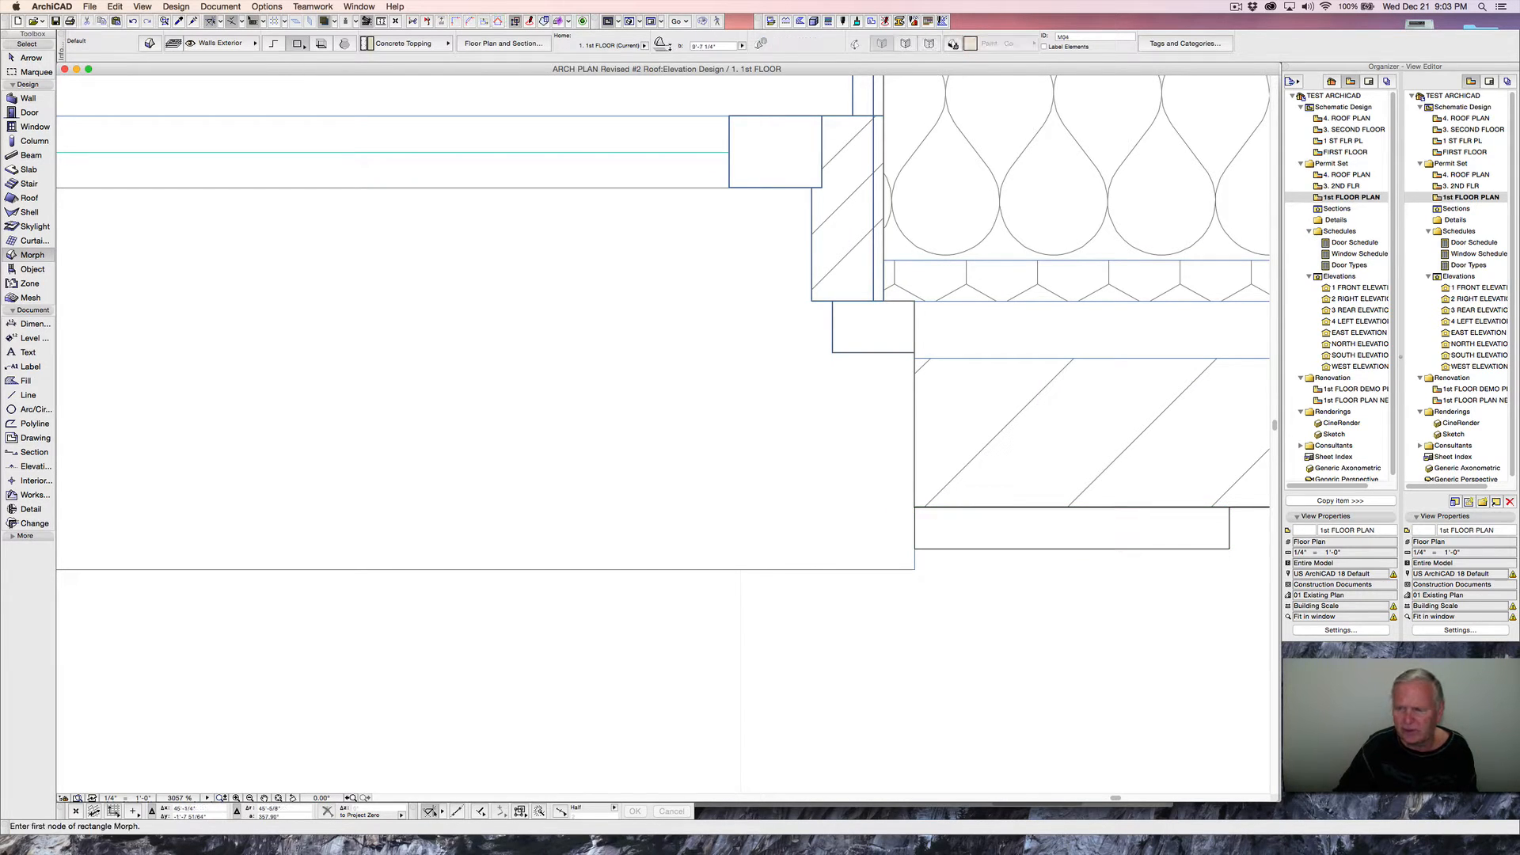
- Examine the brick strips around the stacked windows in the 1 FRONT ELEVATION and SOUTH ELEVATION views
double_click(1358, 288)
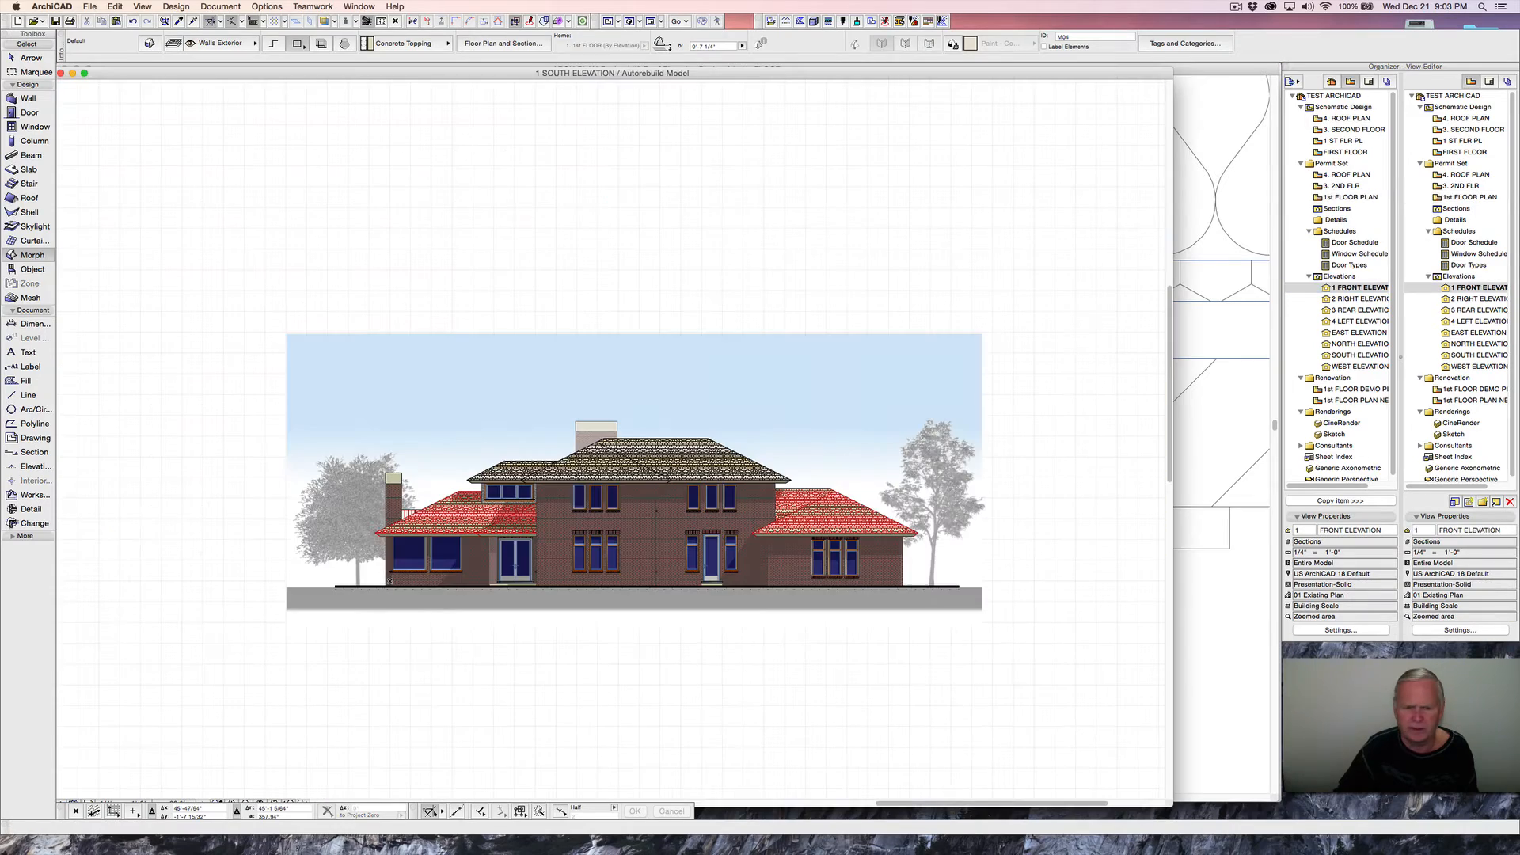
scroll(921, 535, "up", 3)
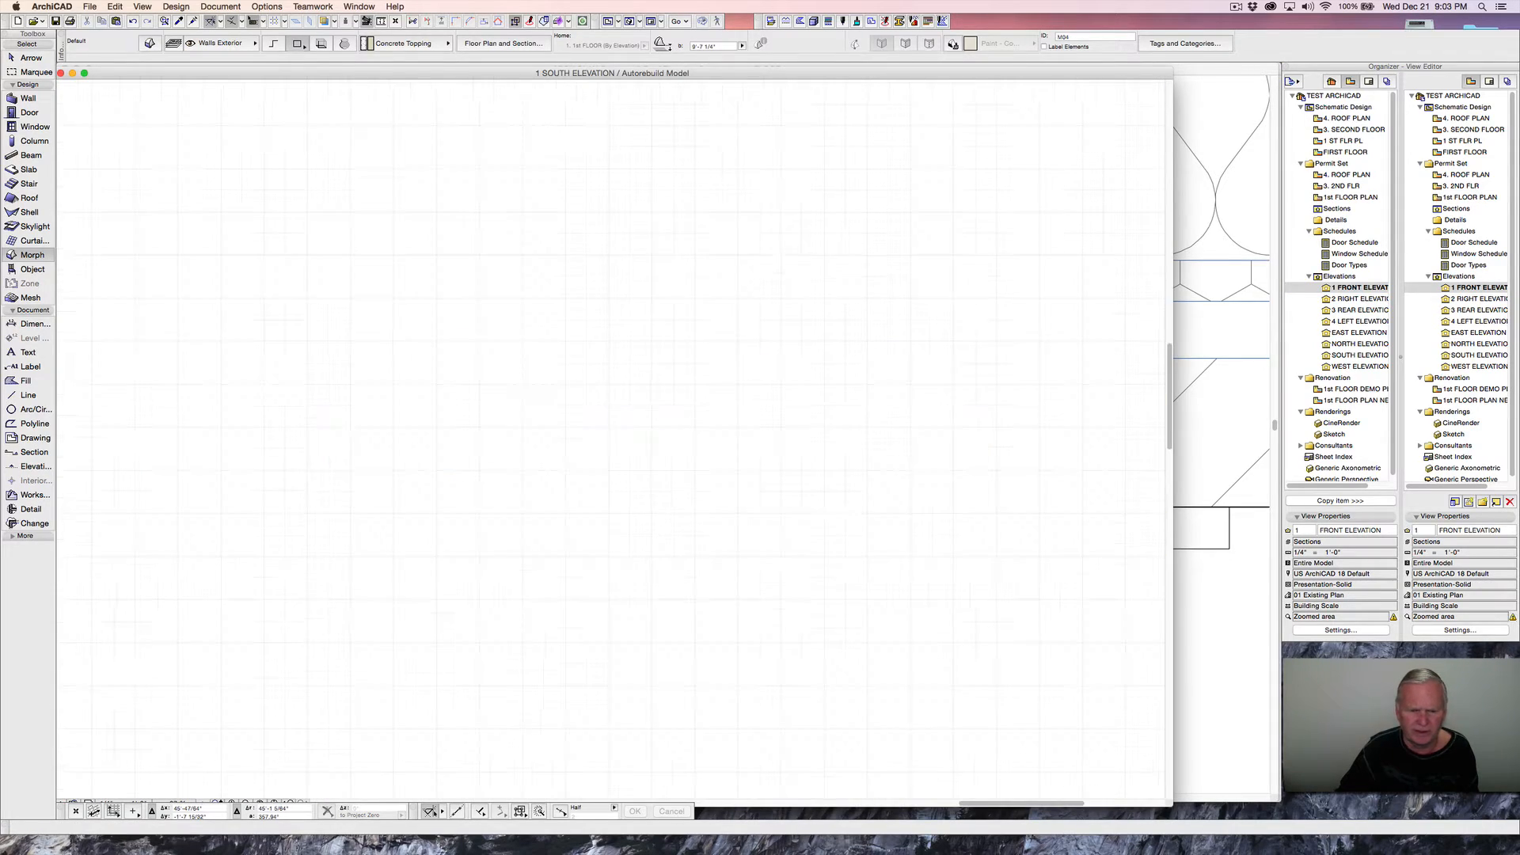
scroll(583, 601, "up", 5)
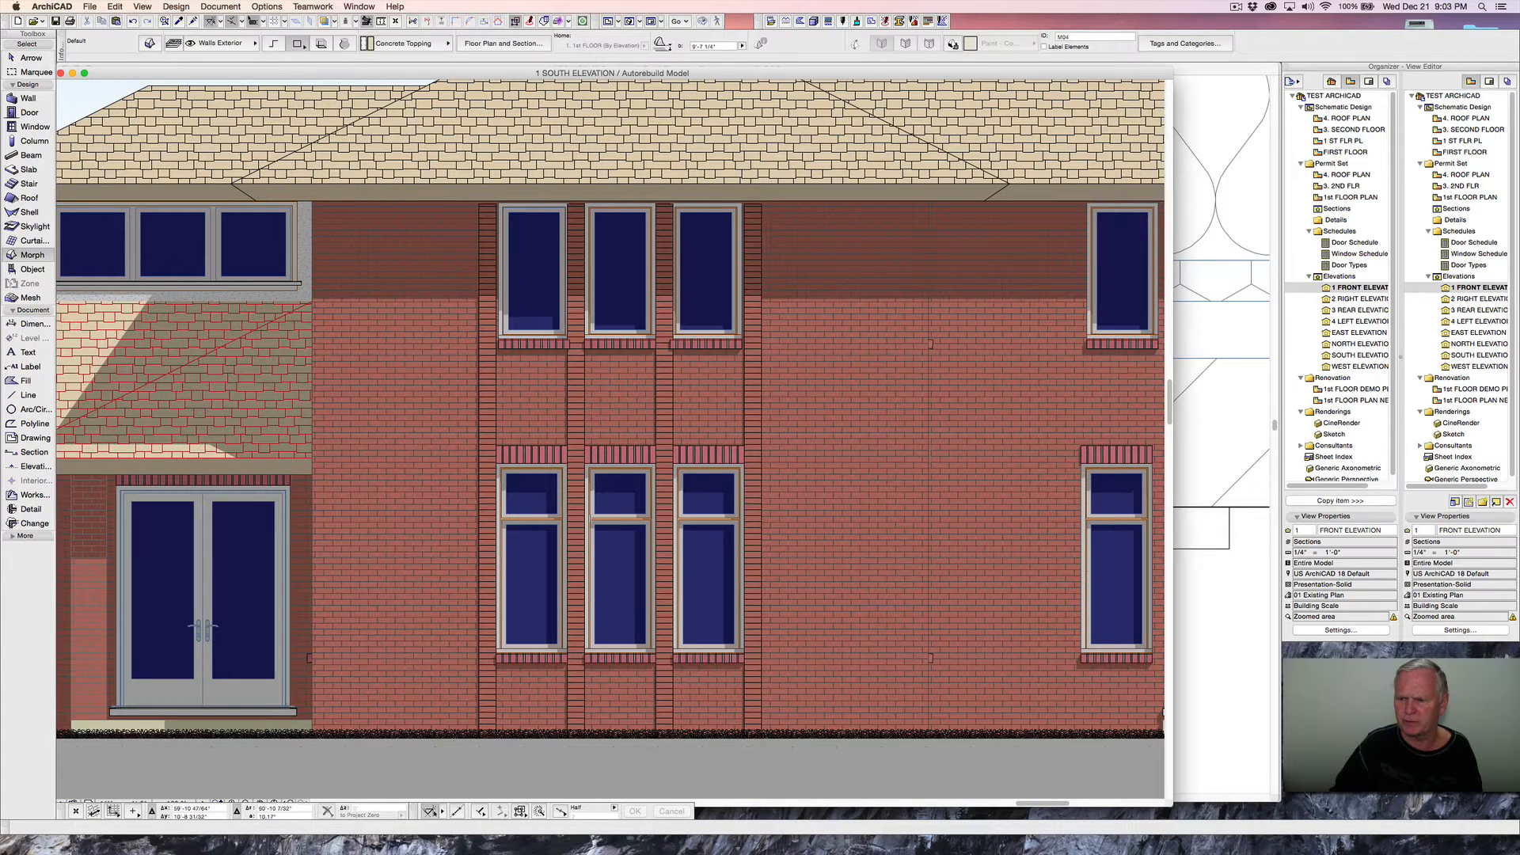
double_click(1358, 355)
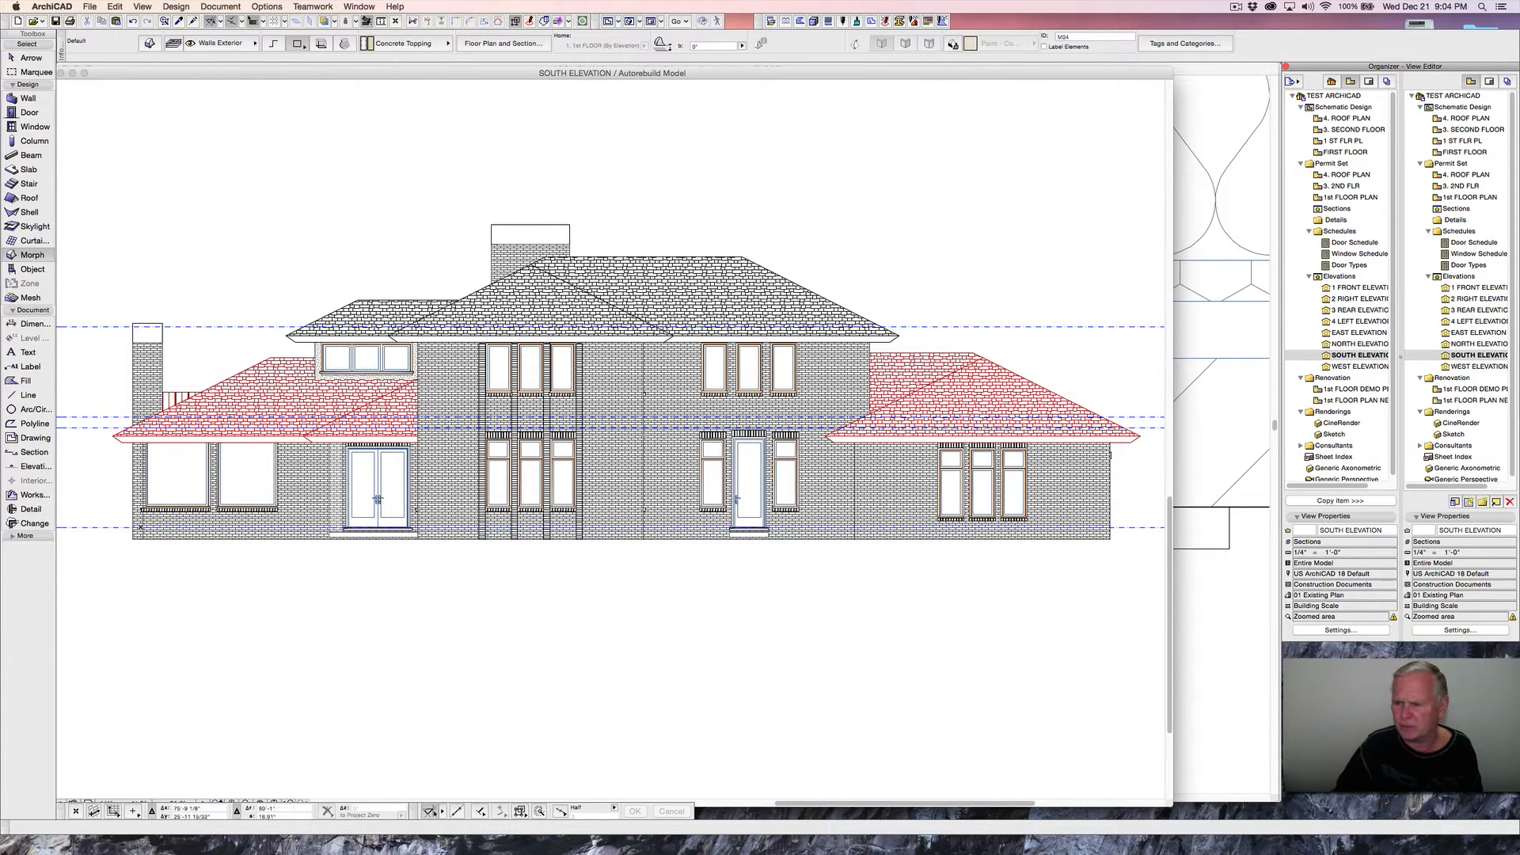
scroll(962, 276, "up", 2)
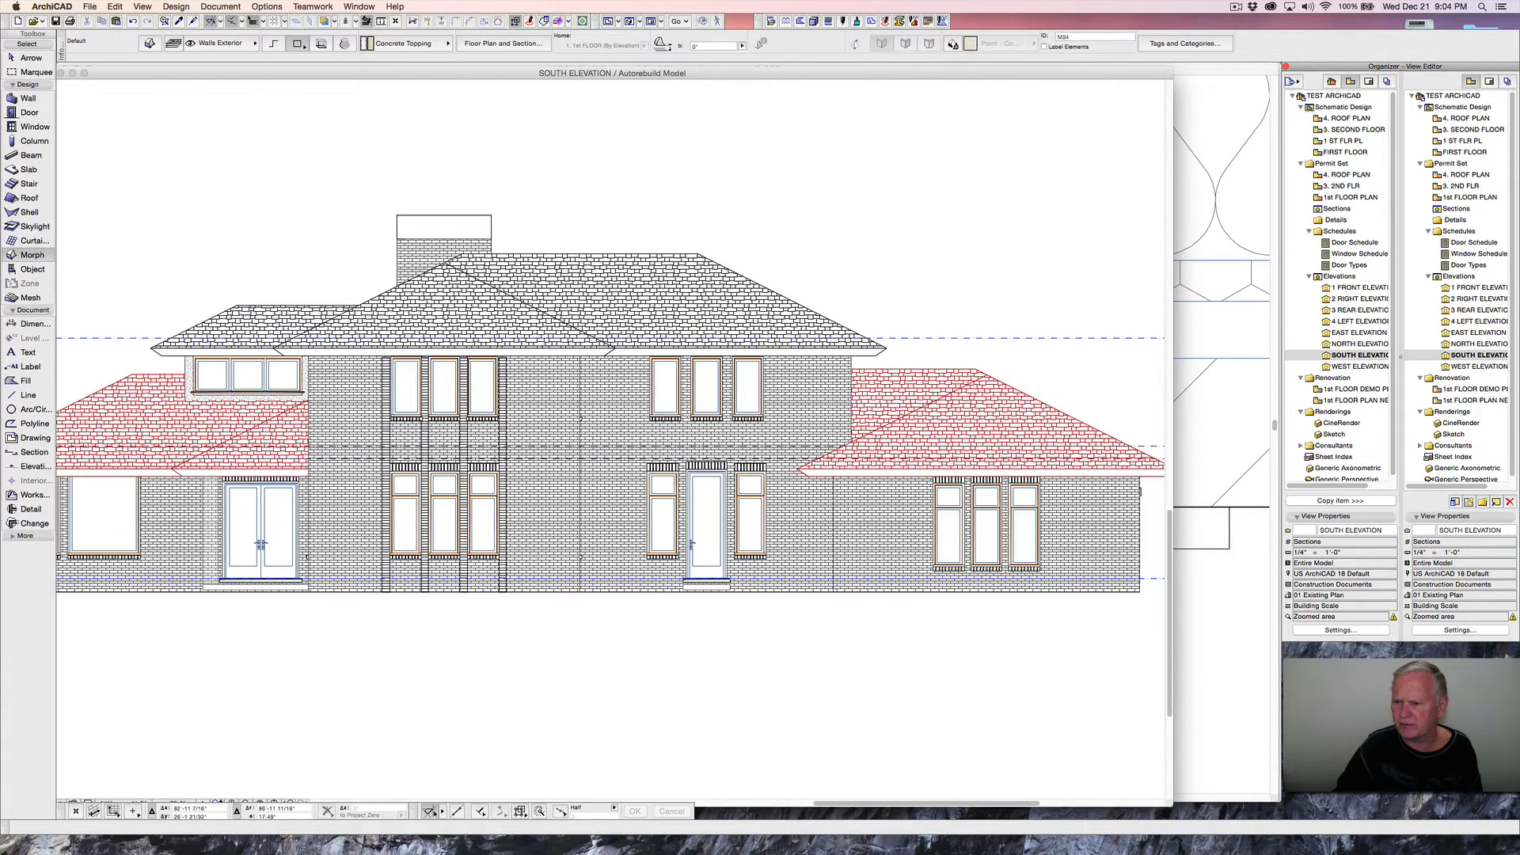
double_click(1358, 288)
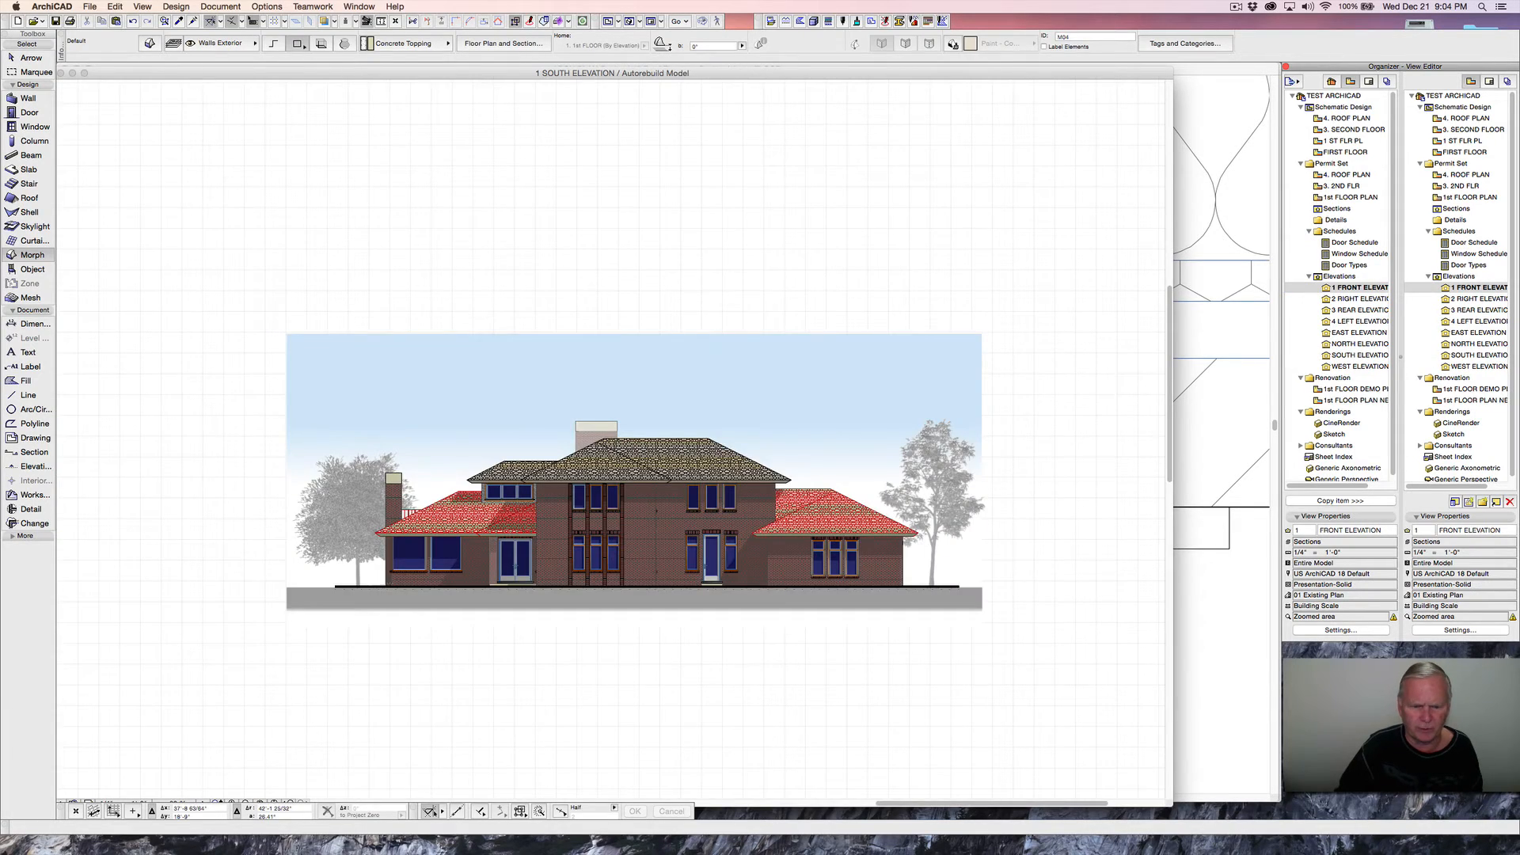
scroll(588, 486, "up", 15)
scroll(588, 487, "down", 8)
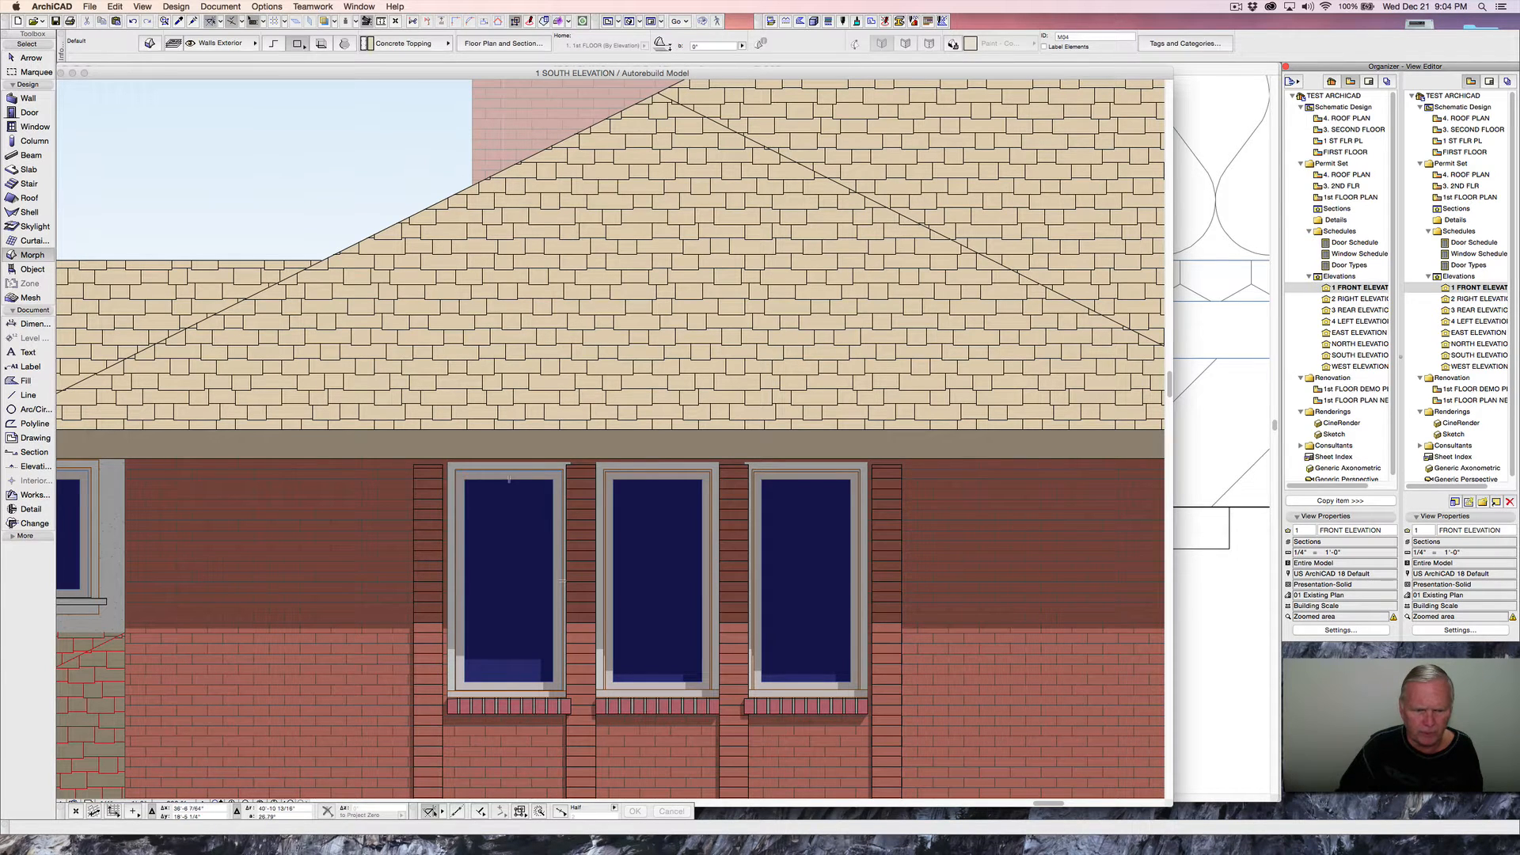
scroll(509, 479, "down", 2)
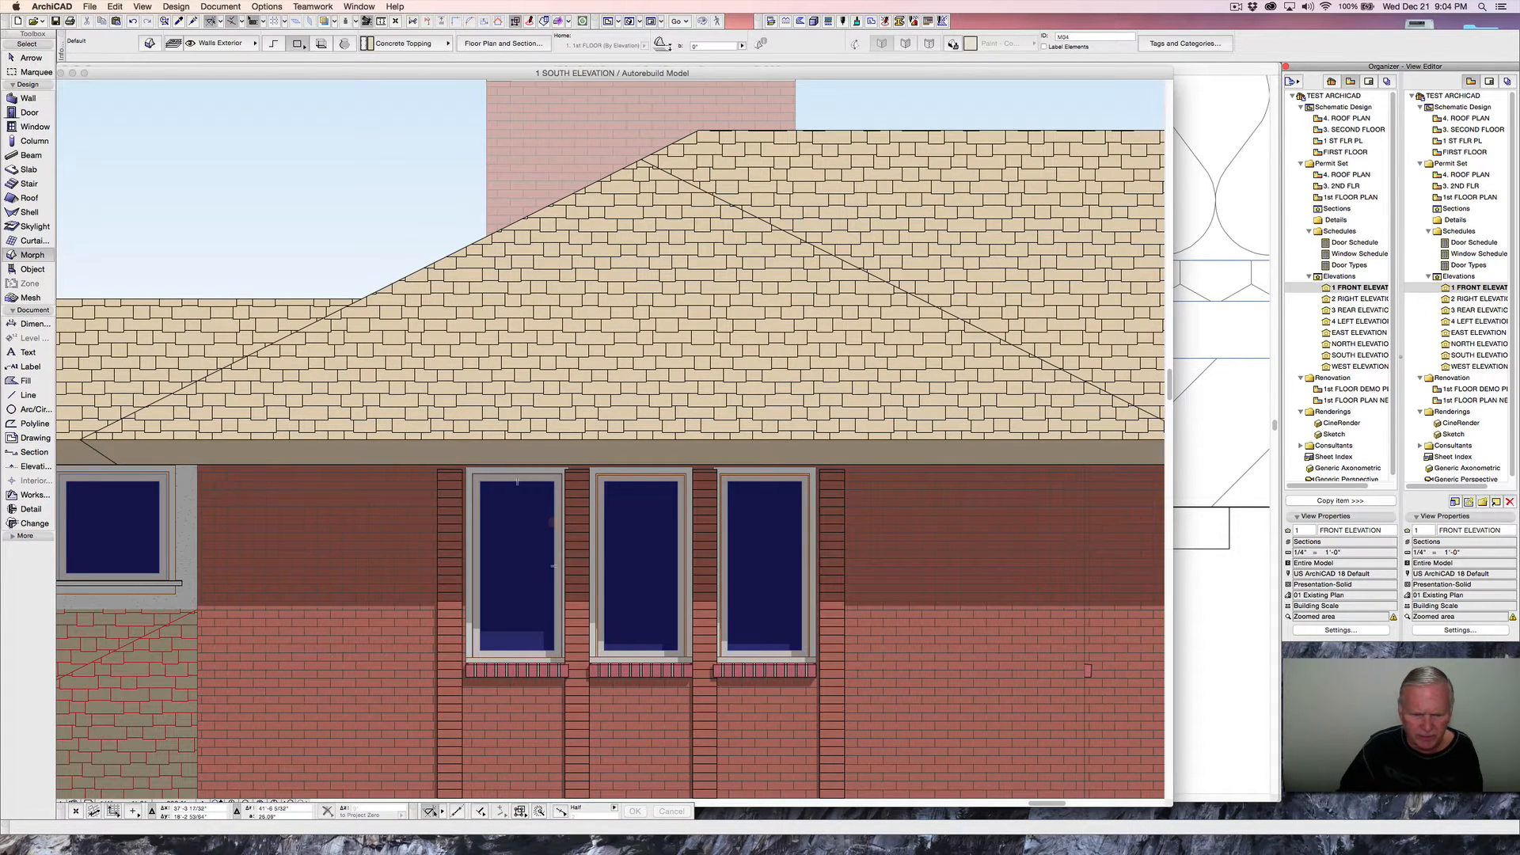
- In the front elevation, move the upper leftmost window about 1 1/8" away from the middle one, aligning its trim with the brick strip's edge
key("shift")
left_click(552, 566)
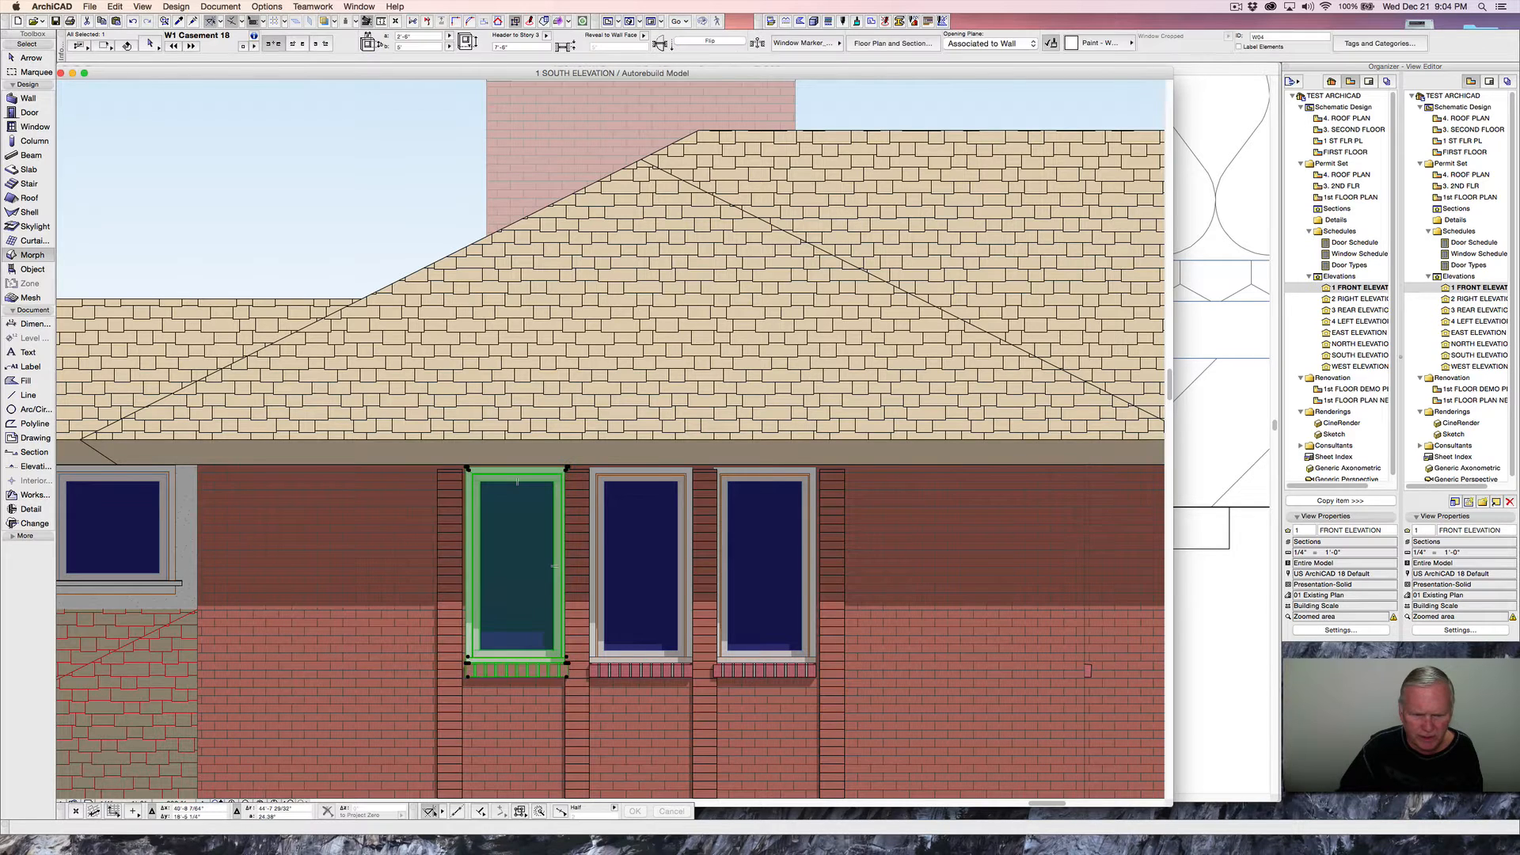
scroll(705, 481, "up", 5)
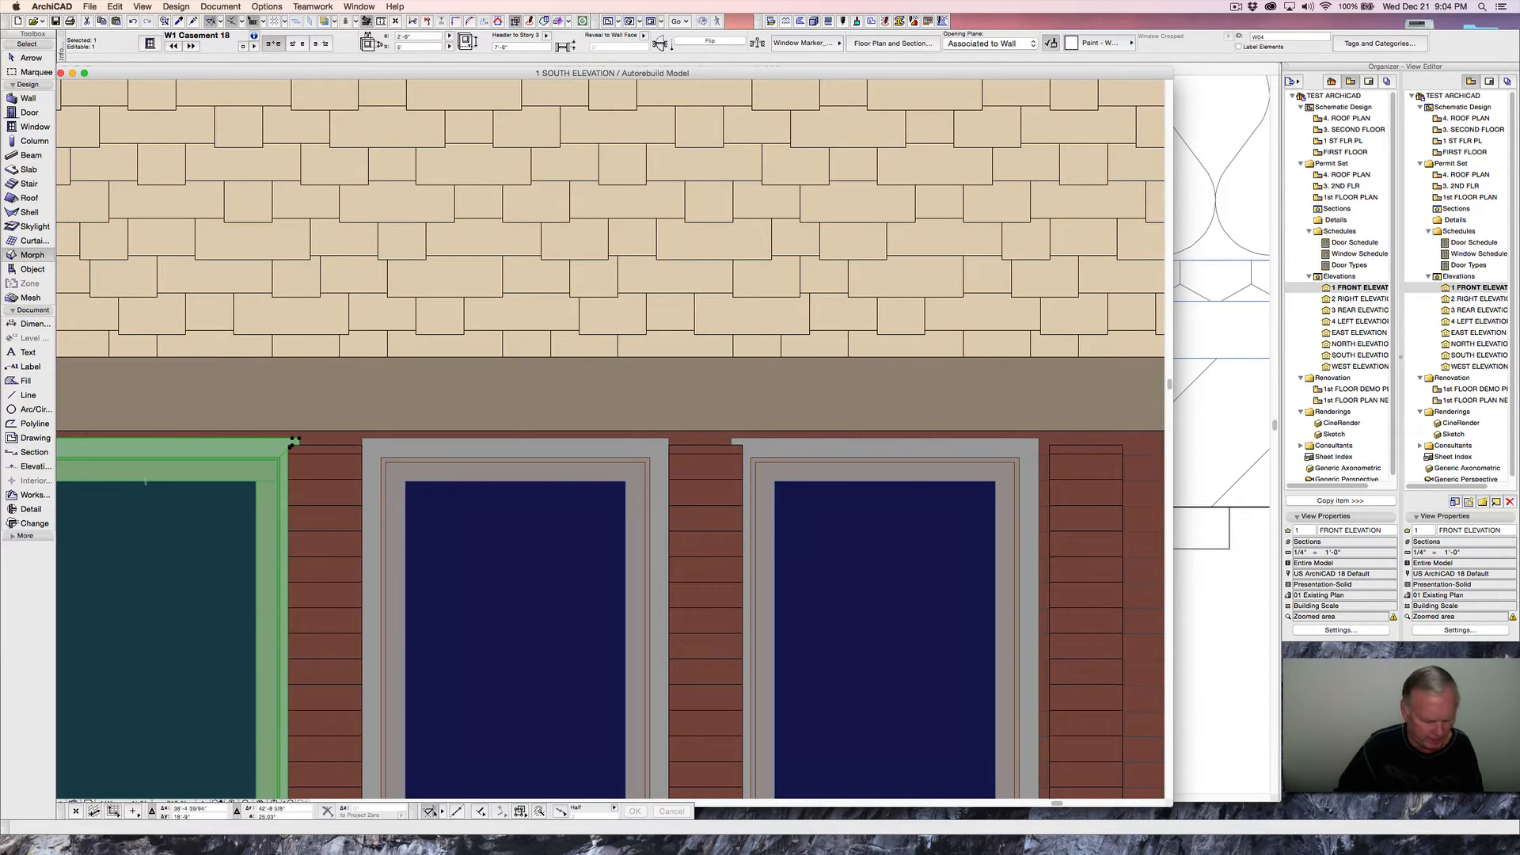
key("super+d")
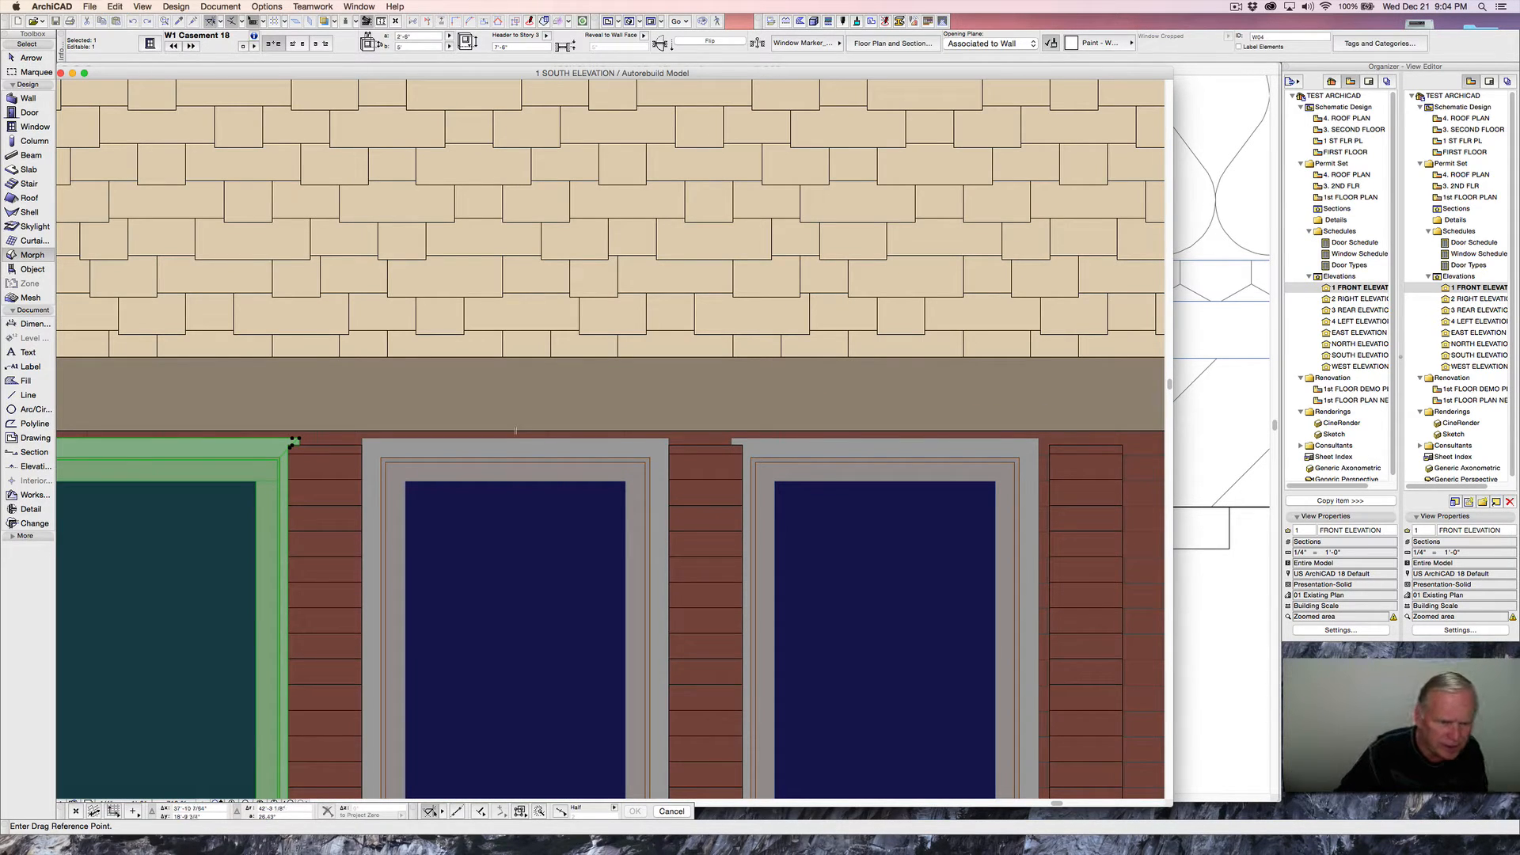
left_click(293, 441)
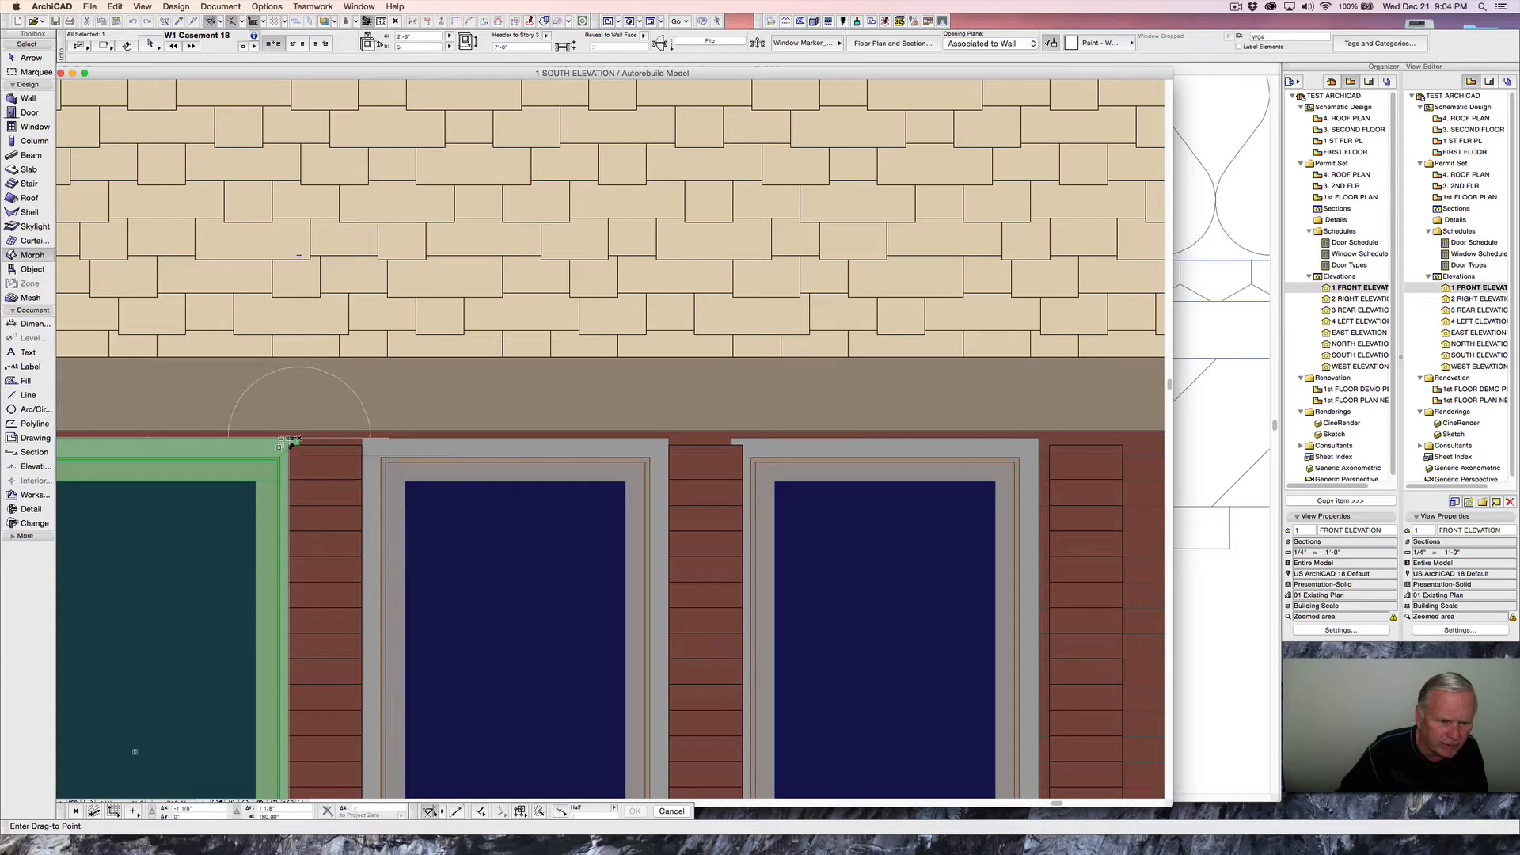
left_click(283, 440)
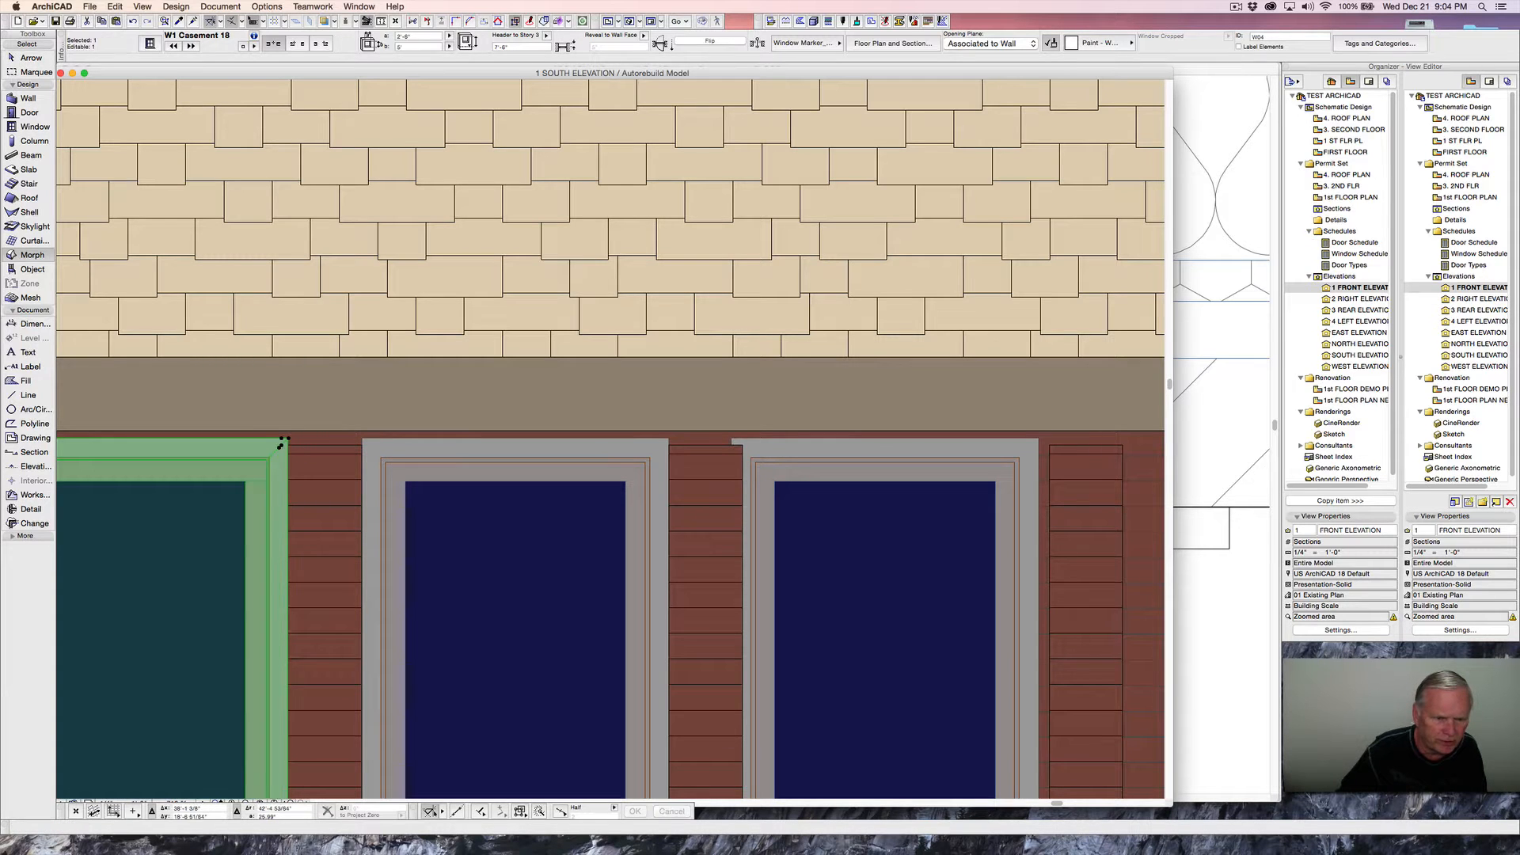
- In the front elevation, move the upper rightmost window 1" along the wall away from the middle window
key("Escape")
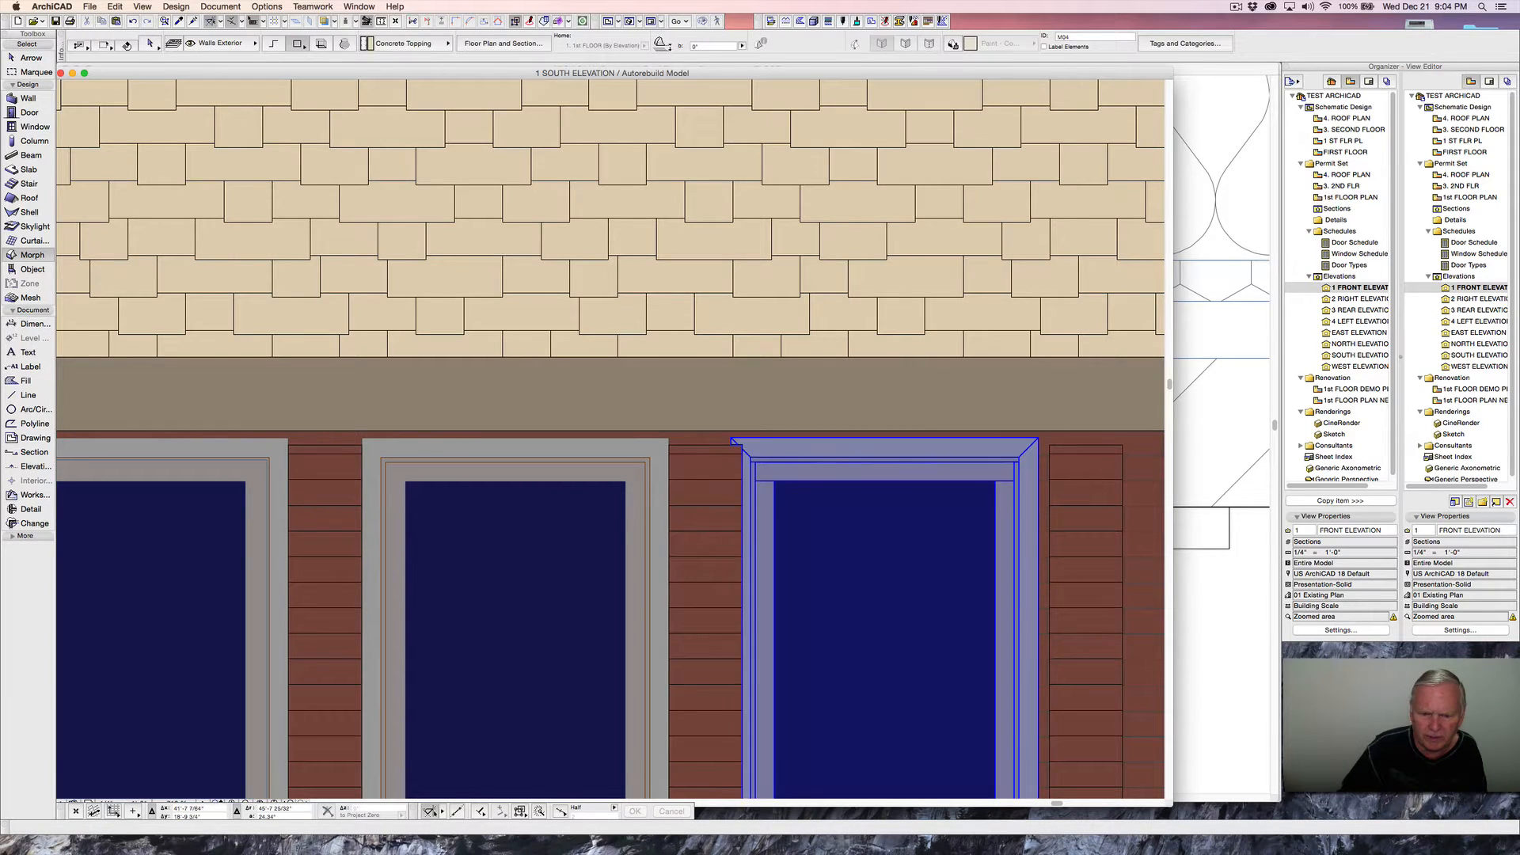
left_click(736, 443)
key("super+d")
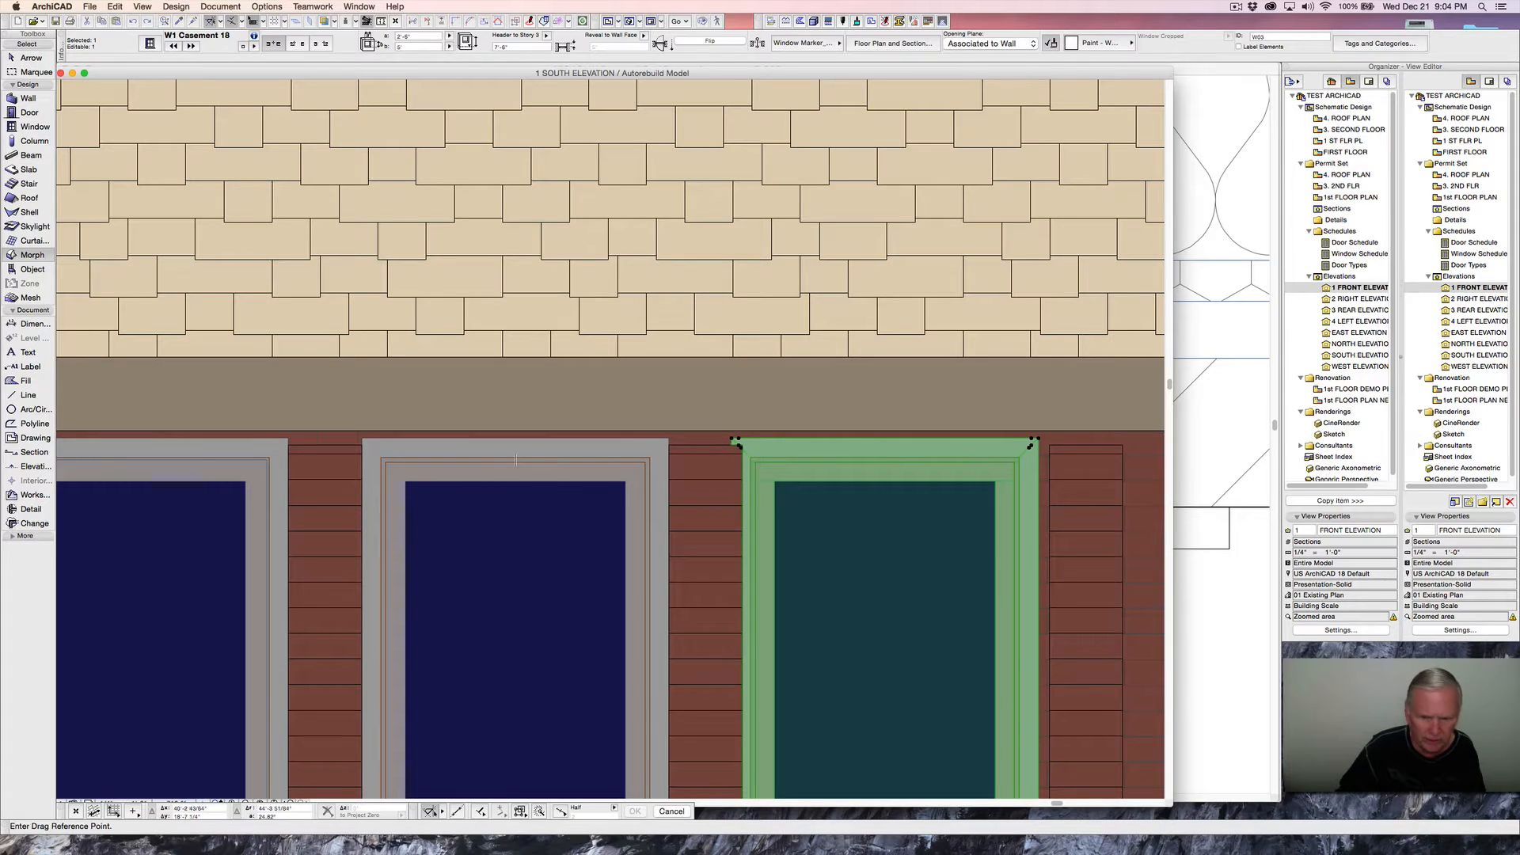
left_click(735, 441)
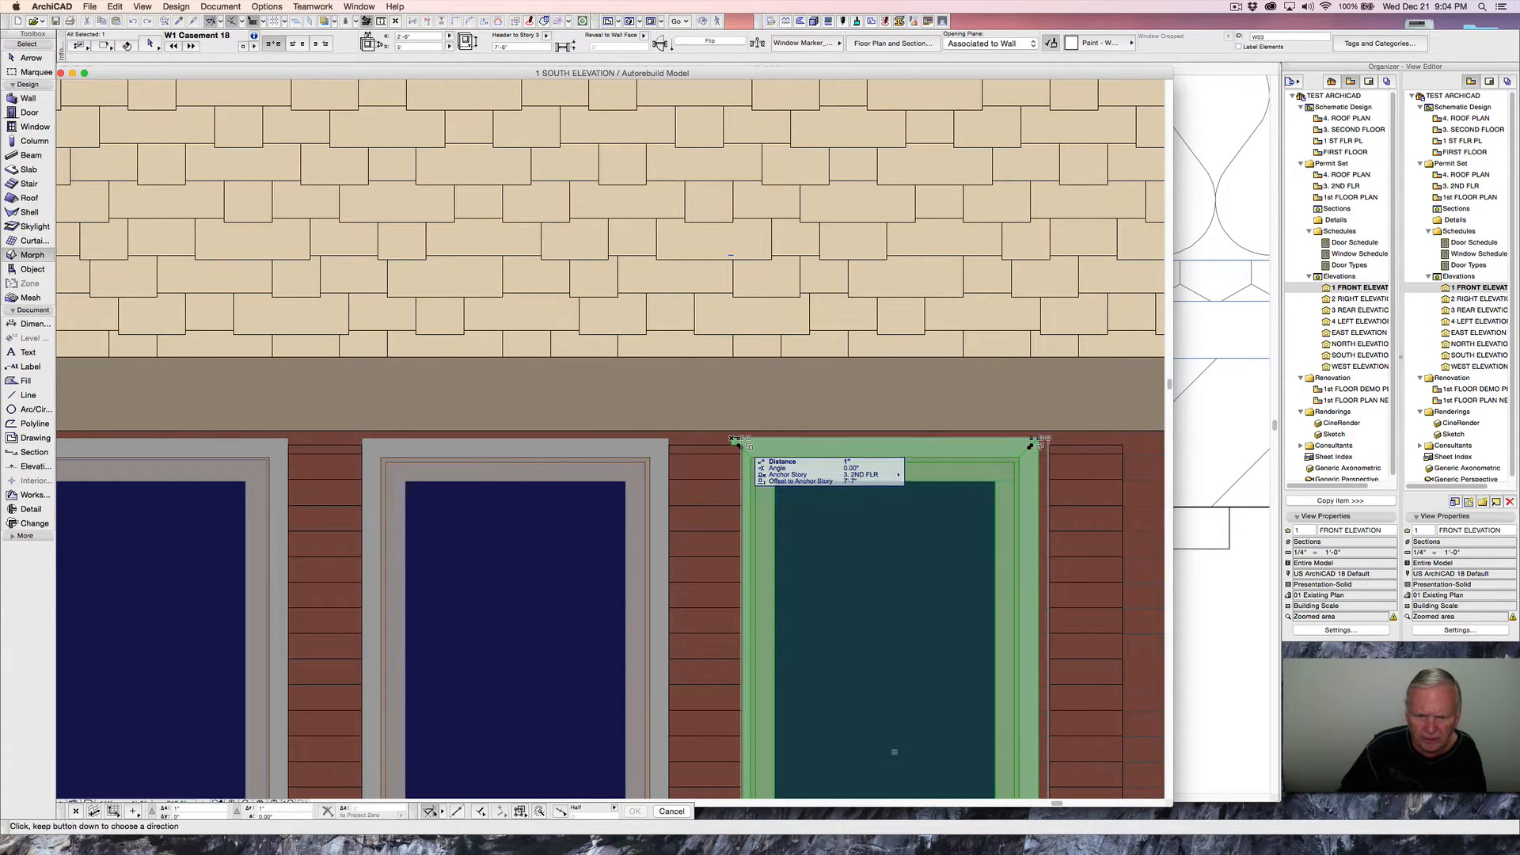
left_click(740, 439)
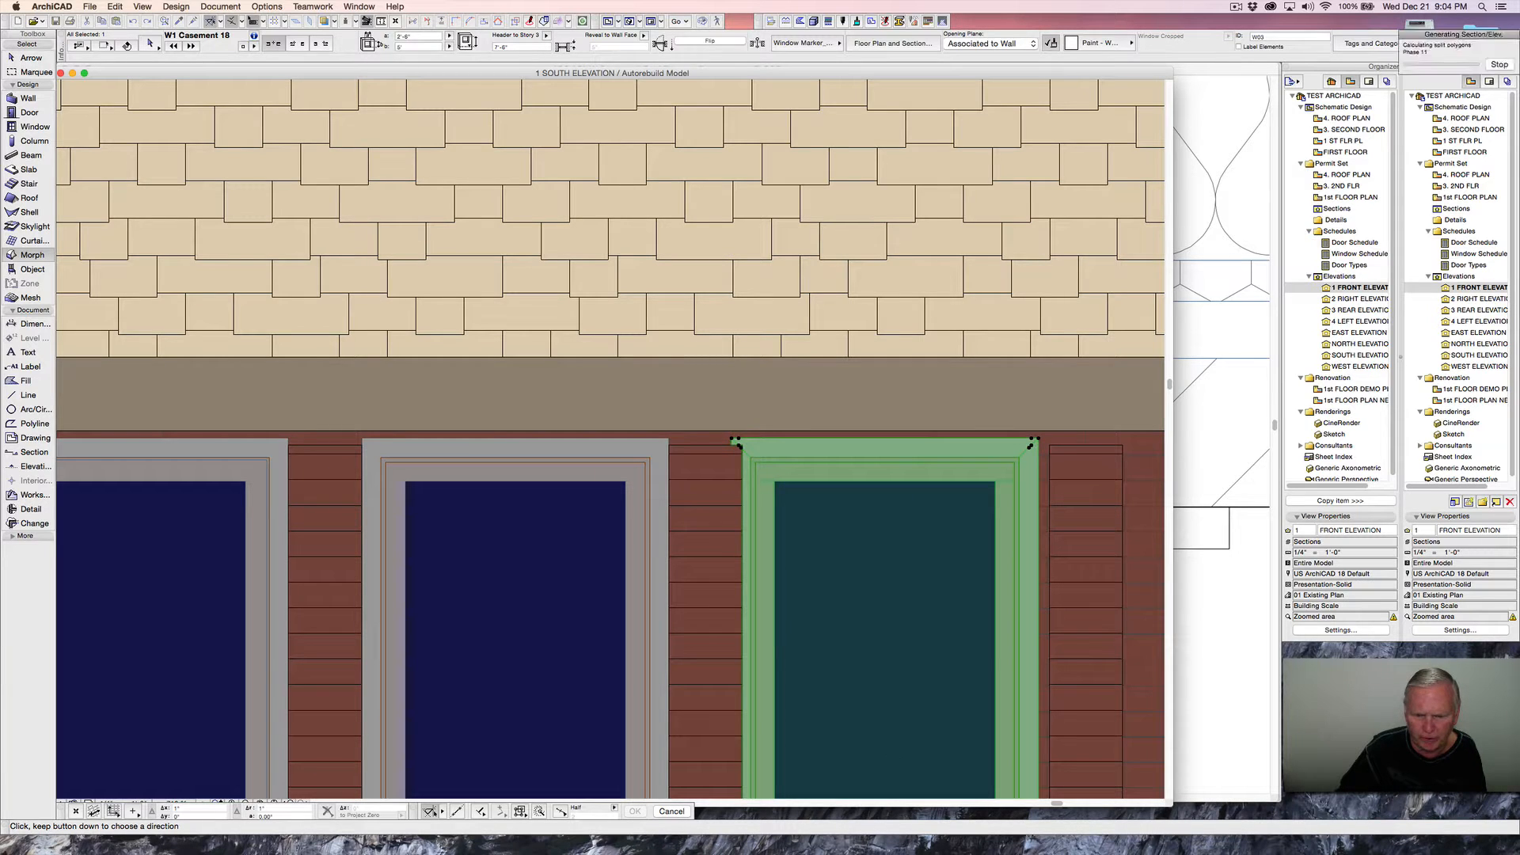
- Move the upper rightmost window another 1/8" away from the middle one, aligning its trim with the brick strip's edge
scroll(733, 466, "up", 5)
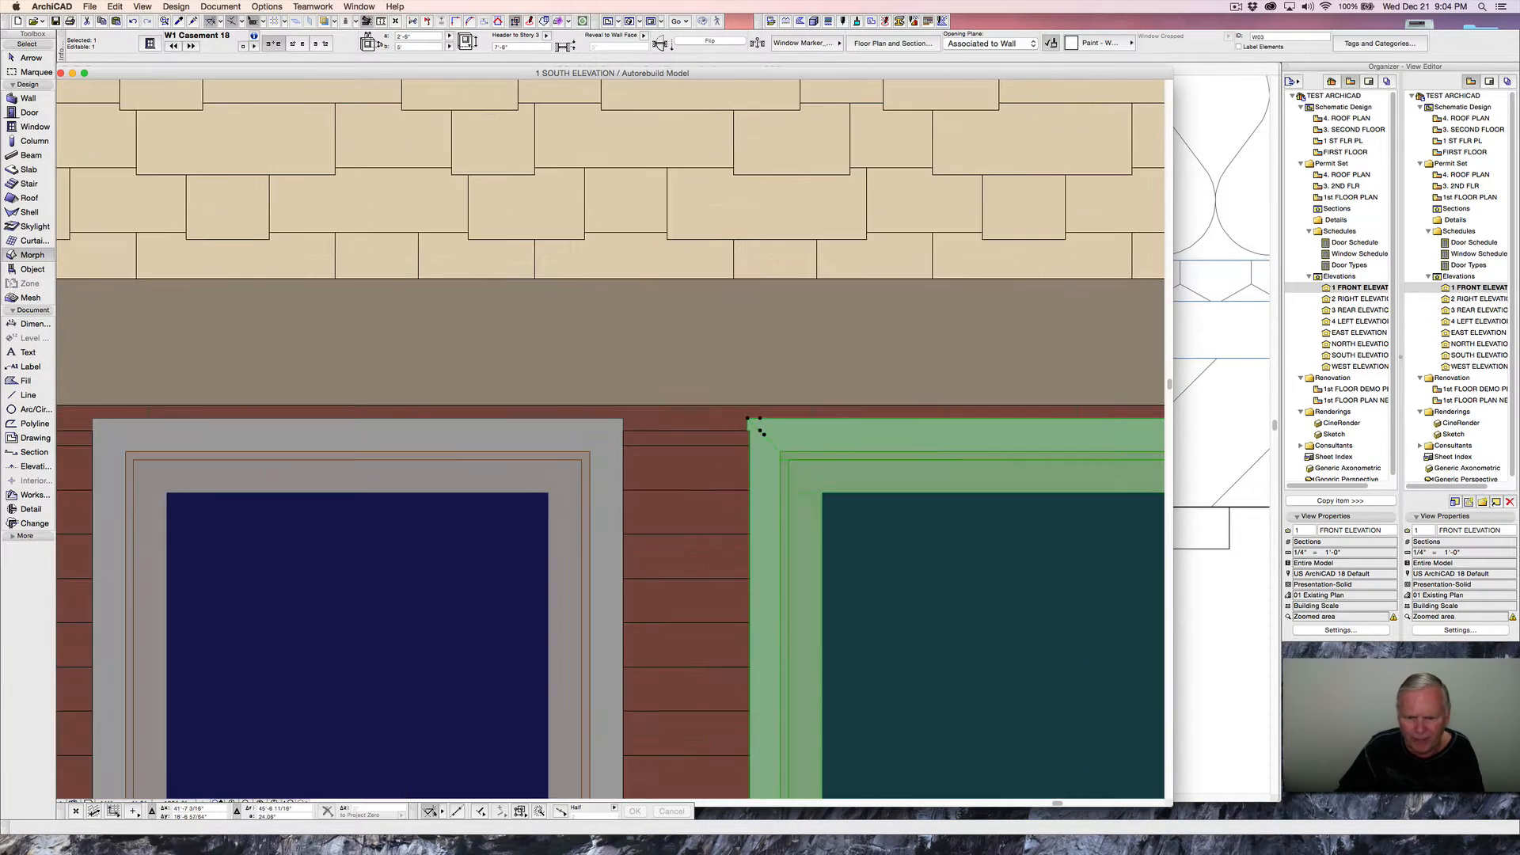
key("super+d")
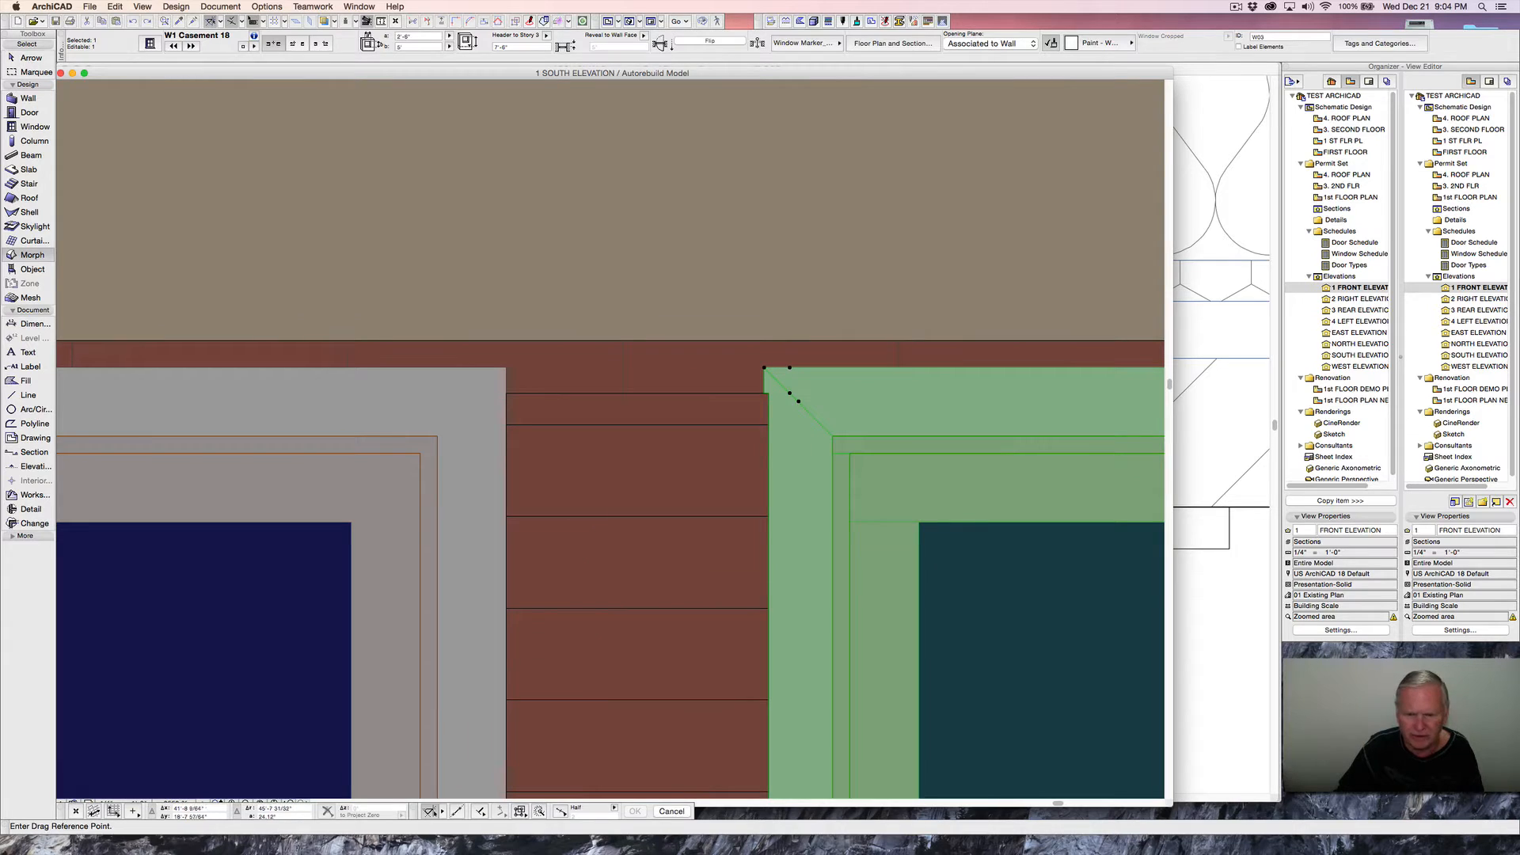
left_click(764, 367)
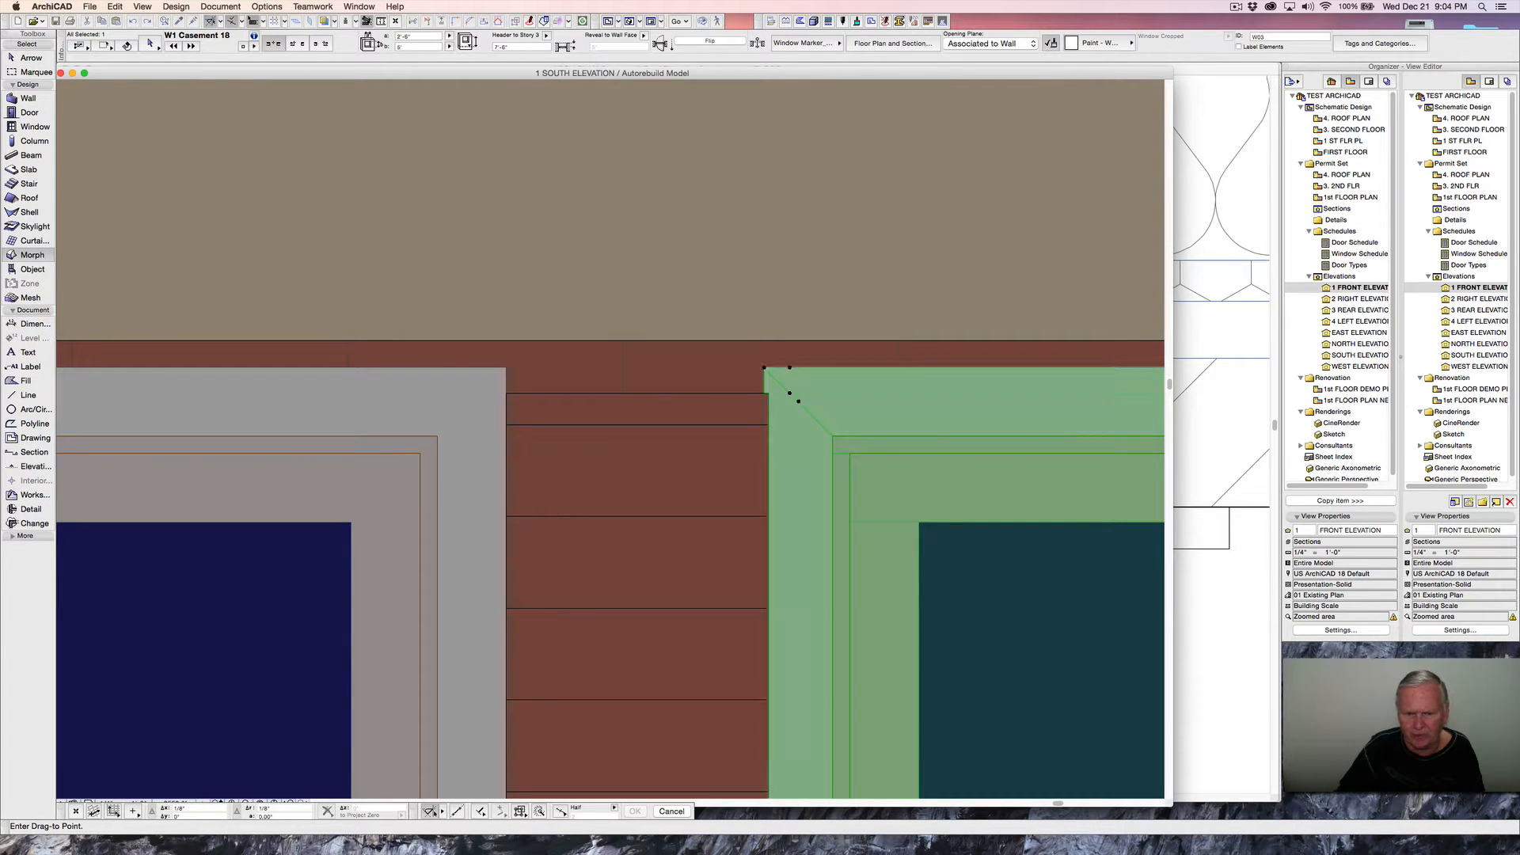
left_click(768, 367)
scroll(706, 431, "down", 4)
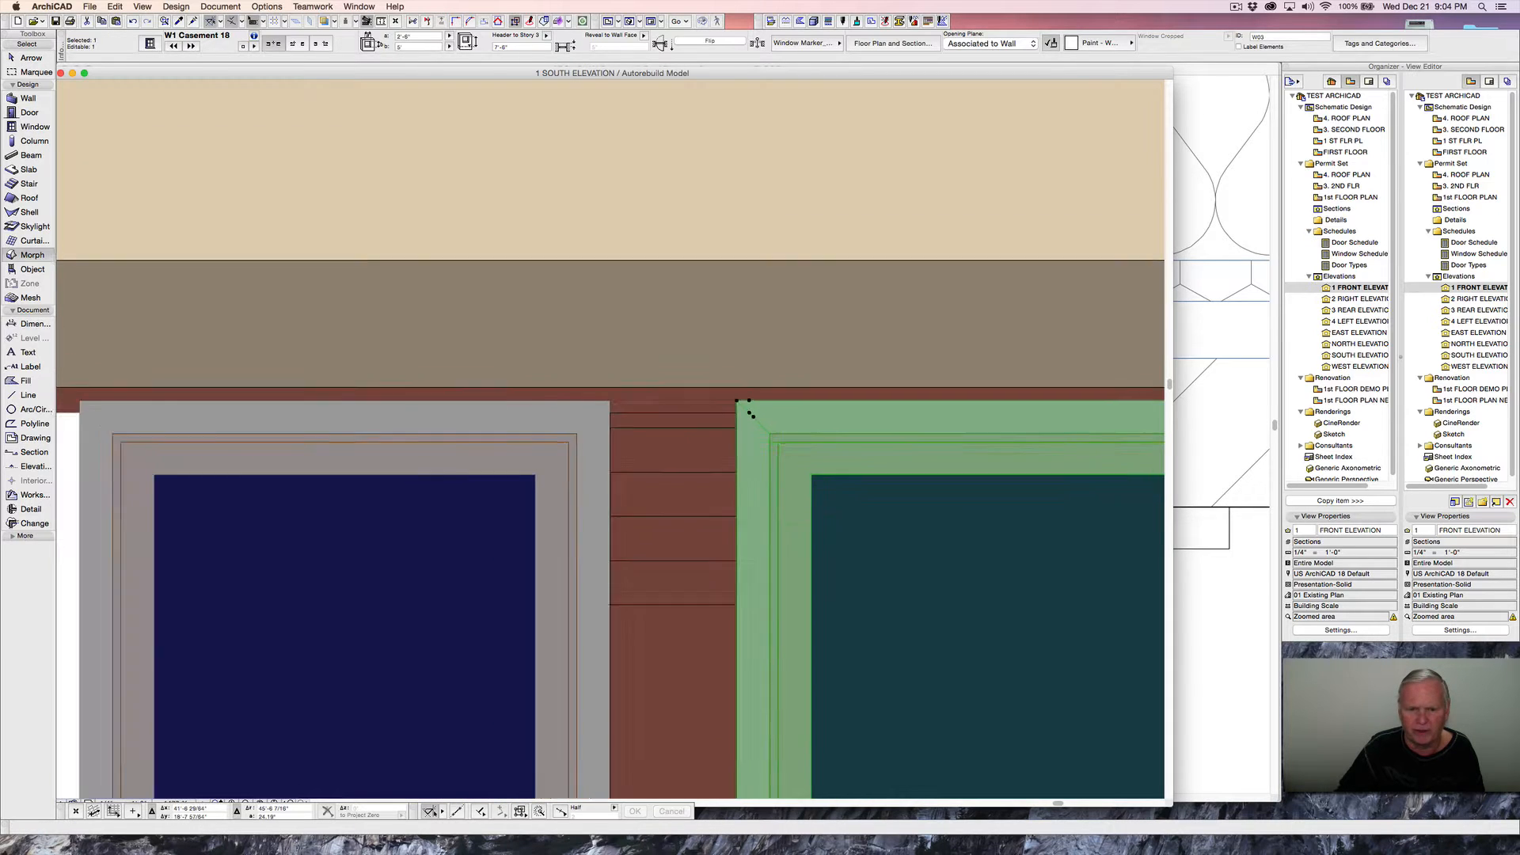
scroll(708, 433, "down", 5)
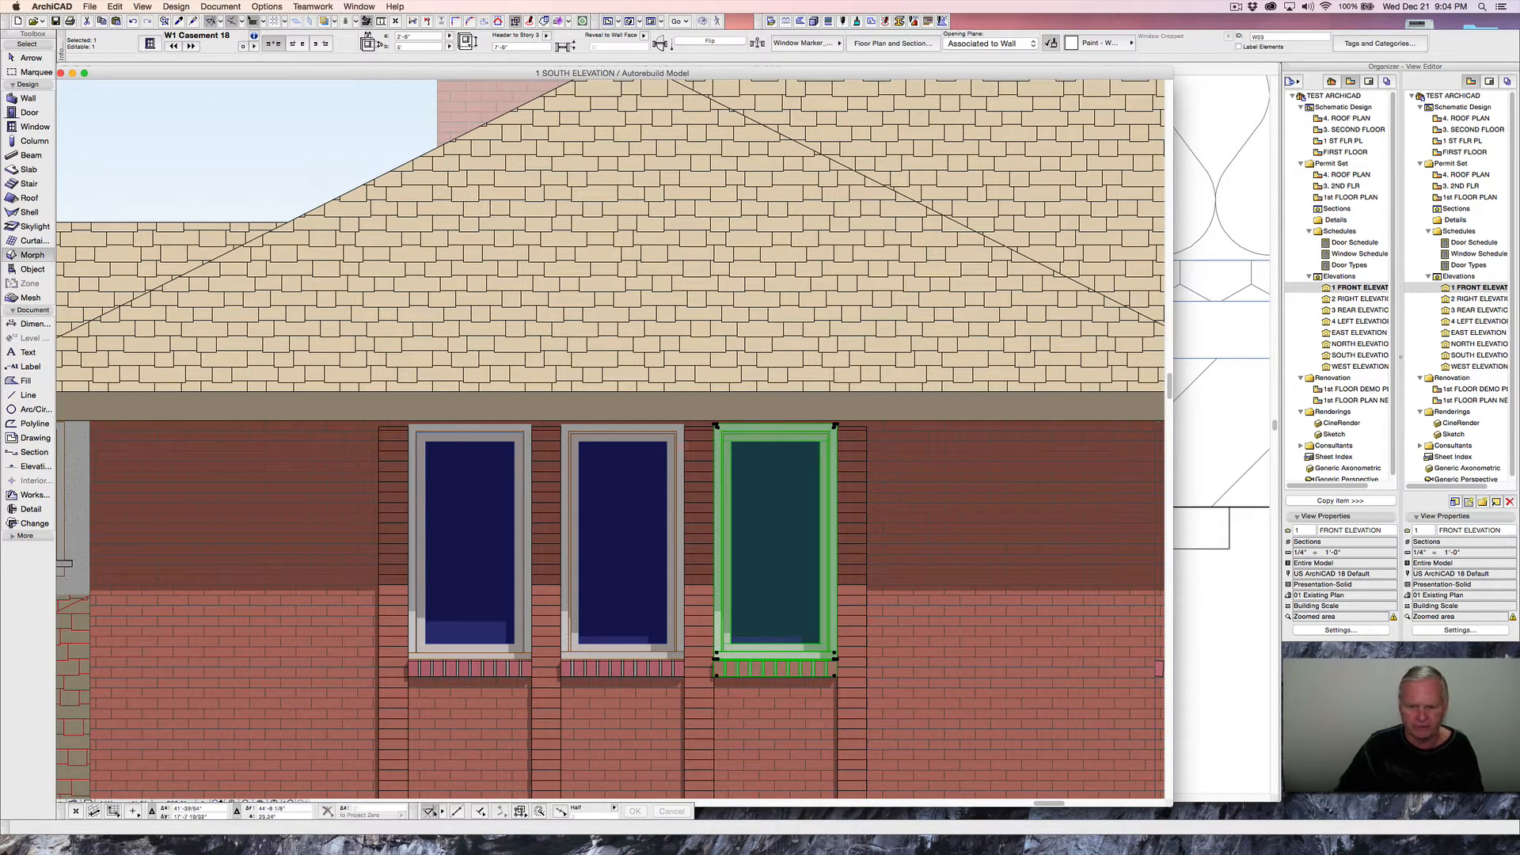
key("Escape")
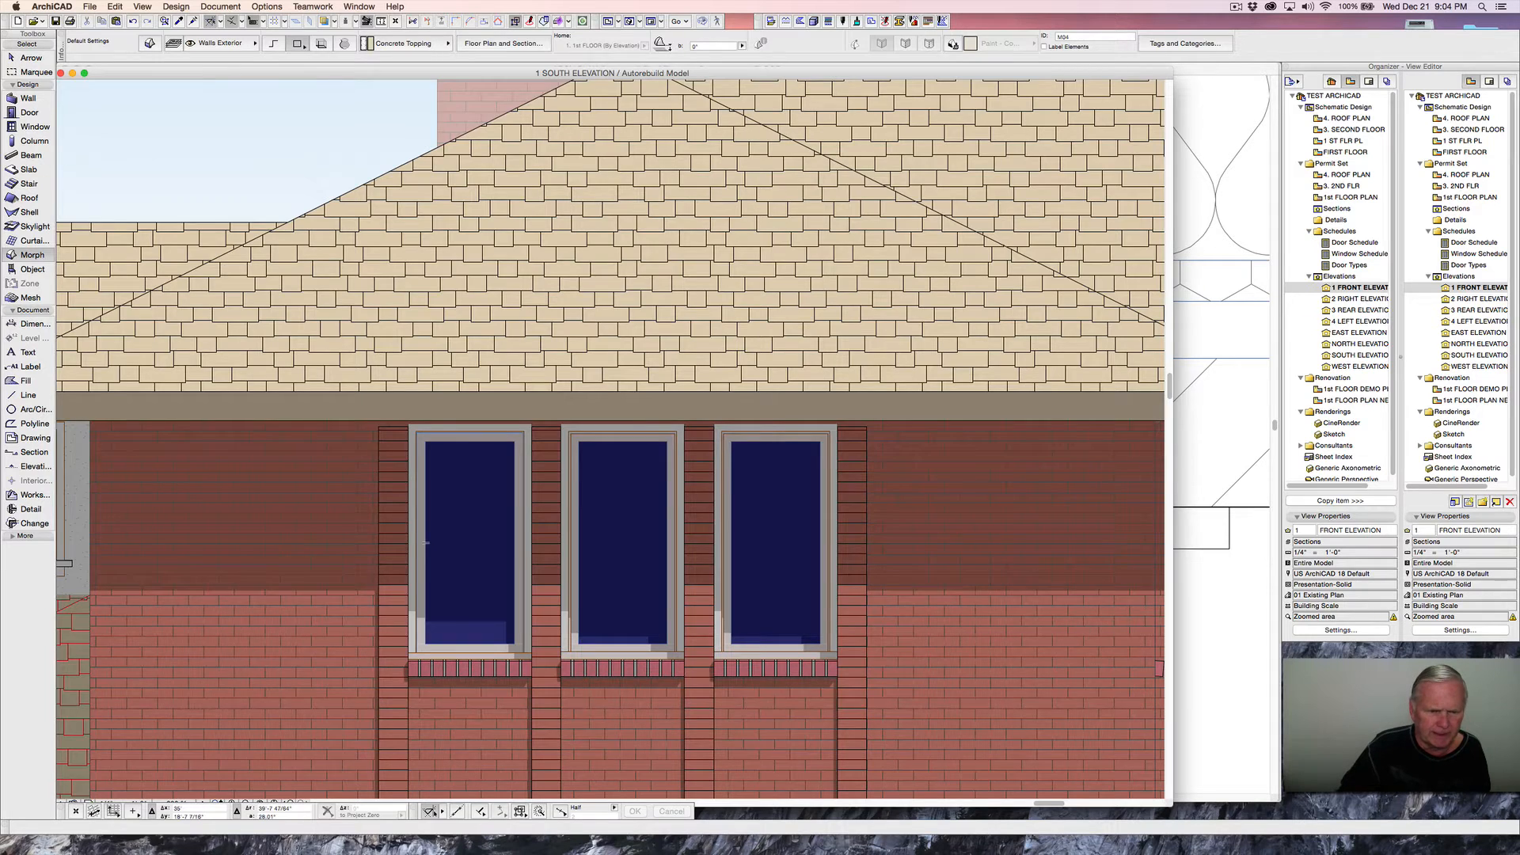
- Select all four brick strips beside the upper windows and move them up 3/4" toward the top of the window trim
scroll(404, 440, "up", 5)
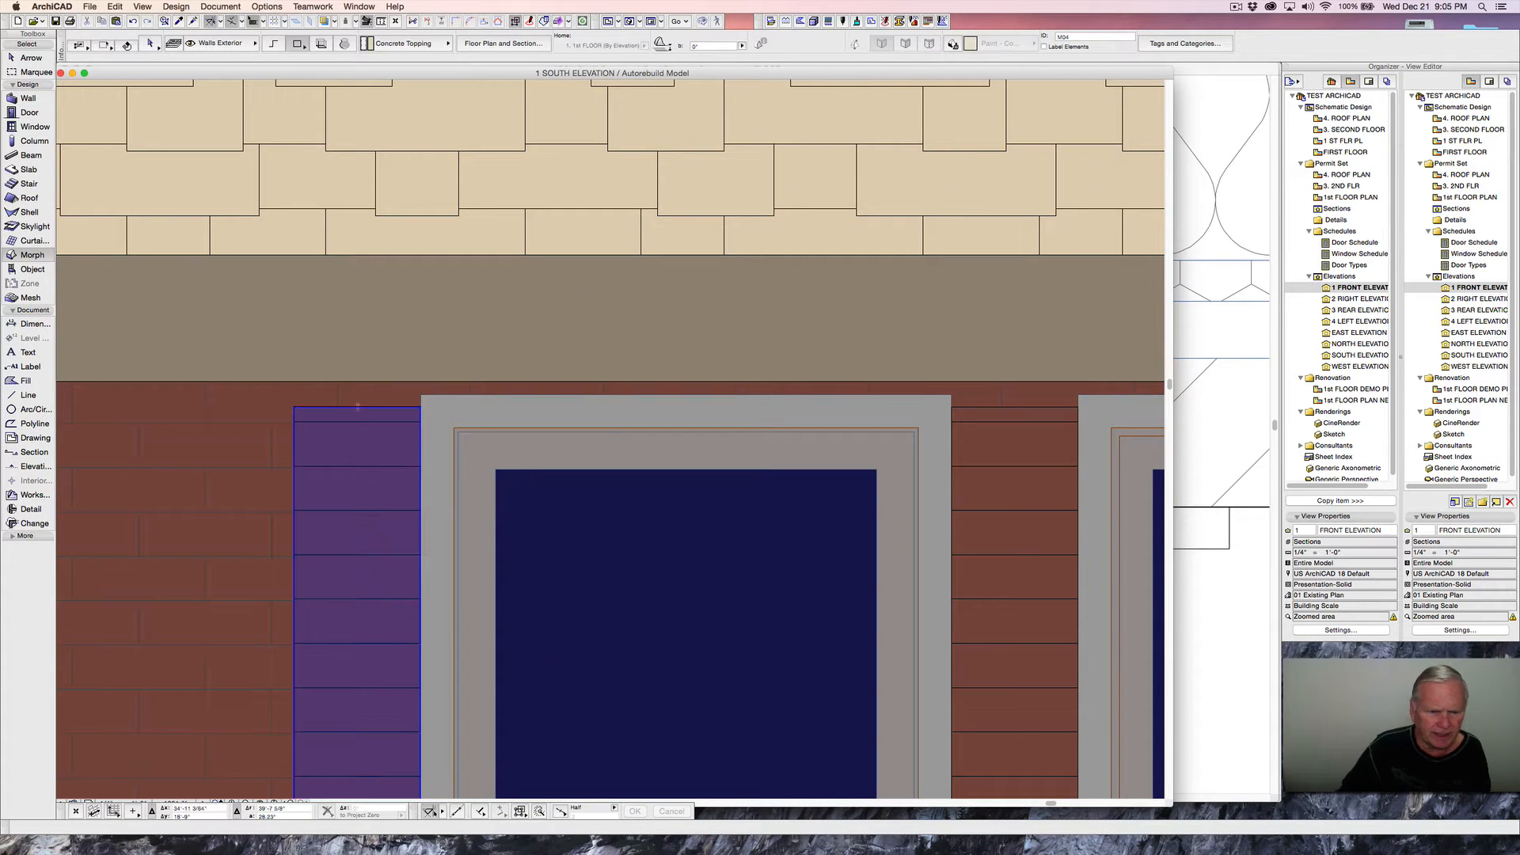
left_click(358, 407)
left_click(981, 443, "shift")
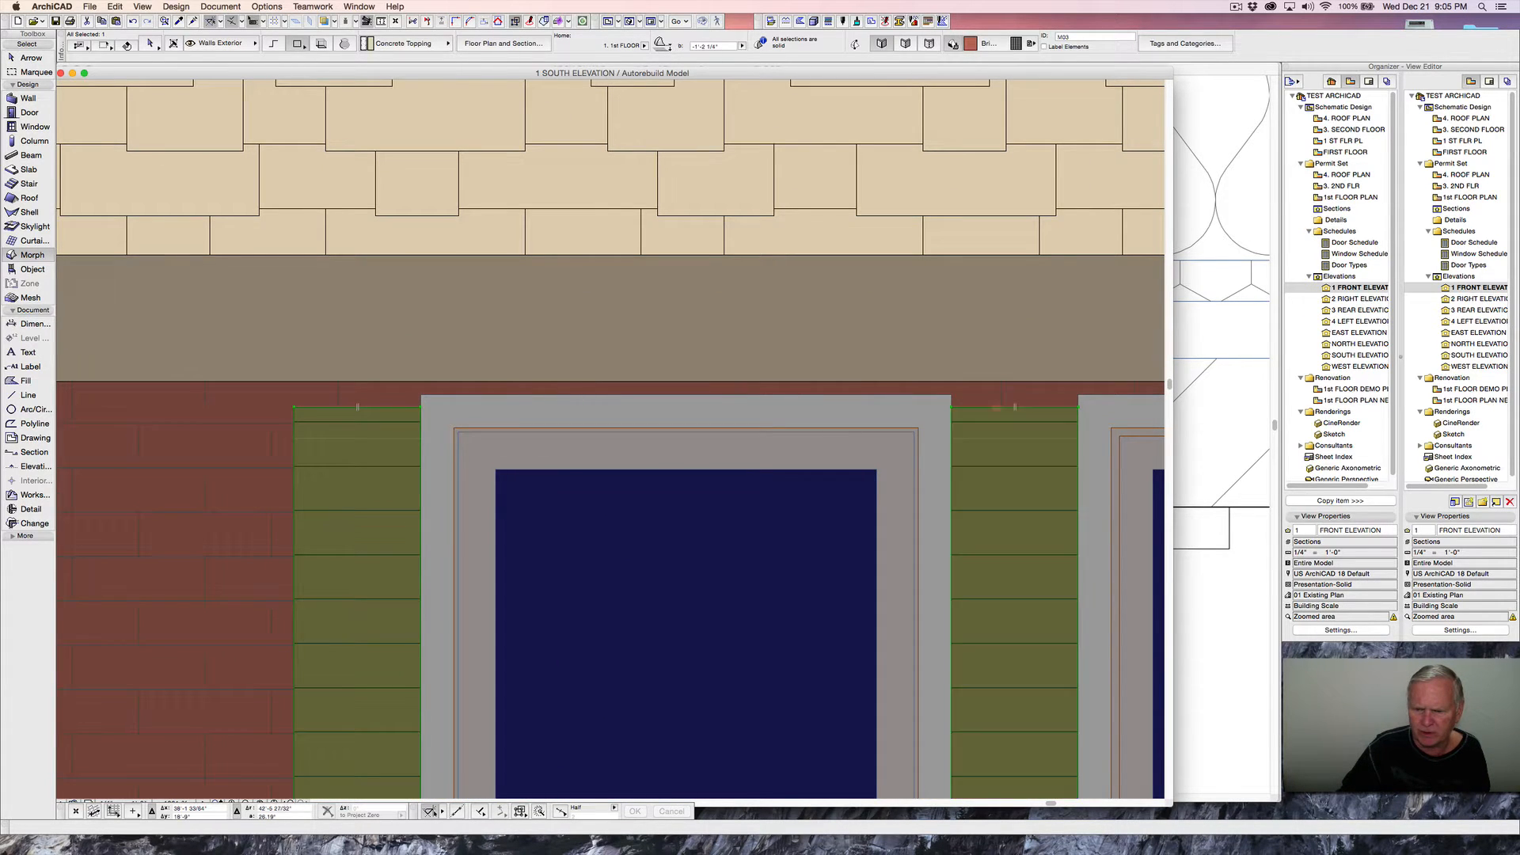
scroll(982, 443, "down", 6)
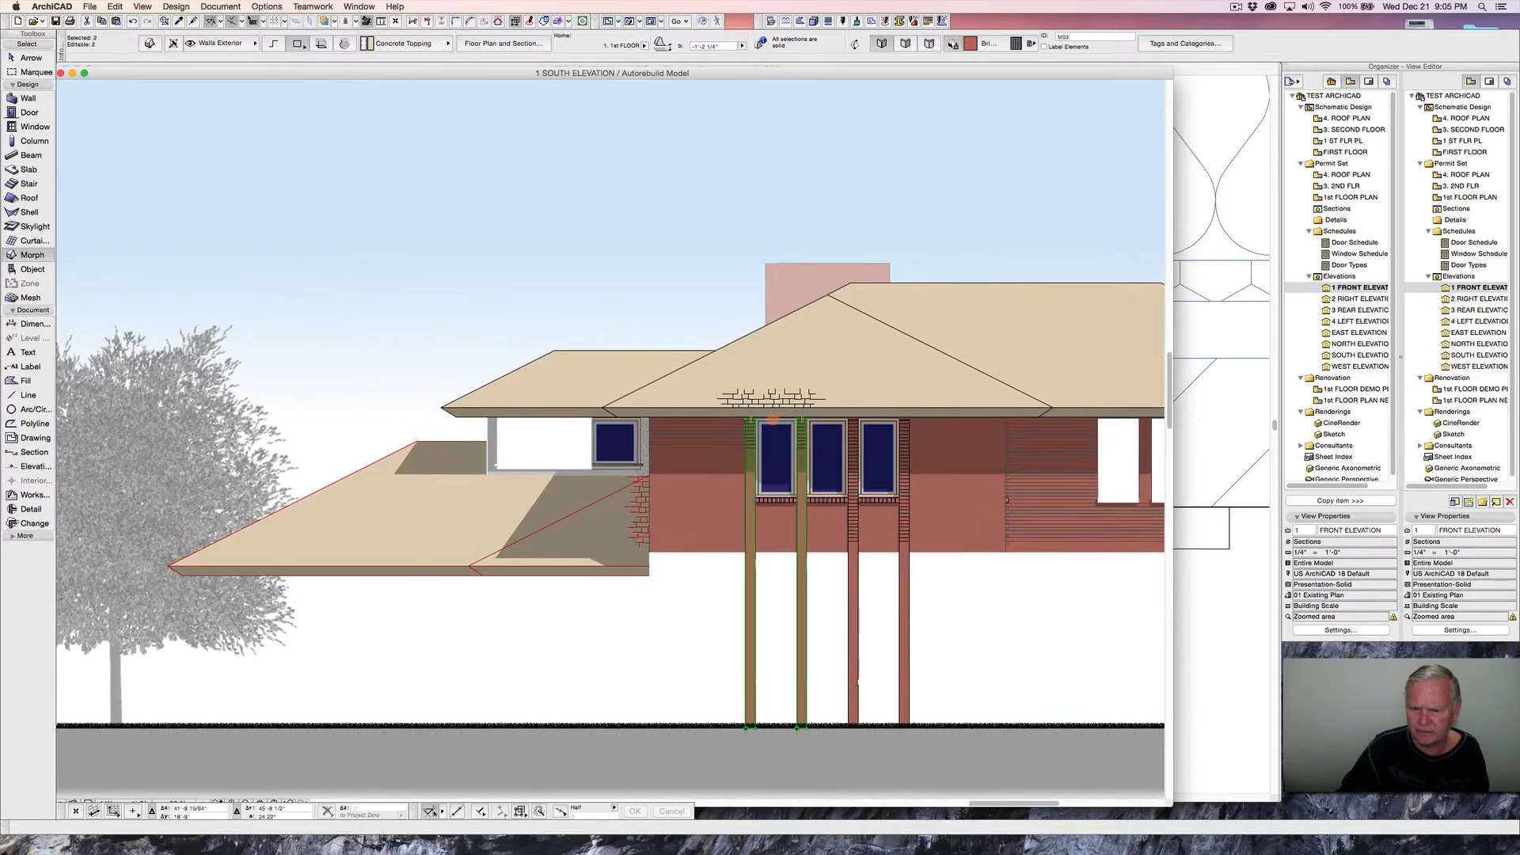
scroll(958, 432, "up", 5)
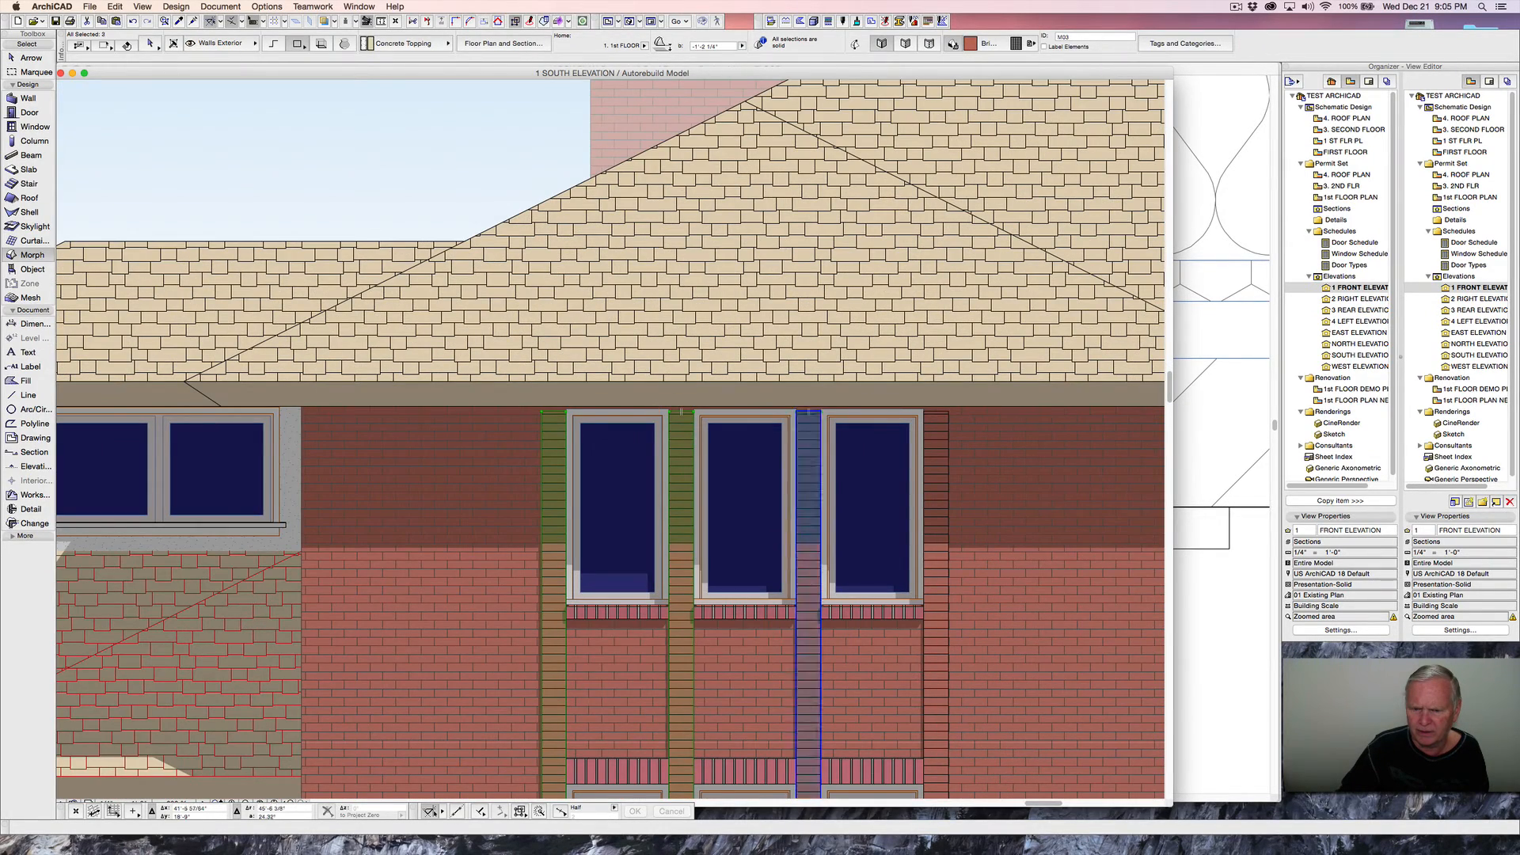
left_click(808, 413, "shift")
left_click(936, 409, "shift")
scroll(836, 432, "up", 3)
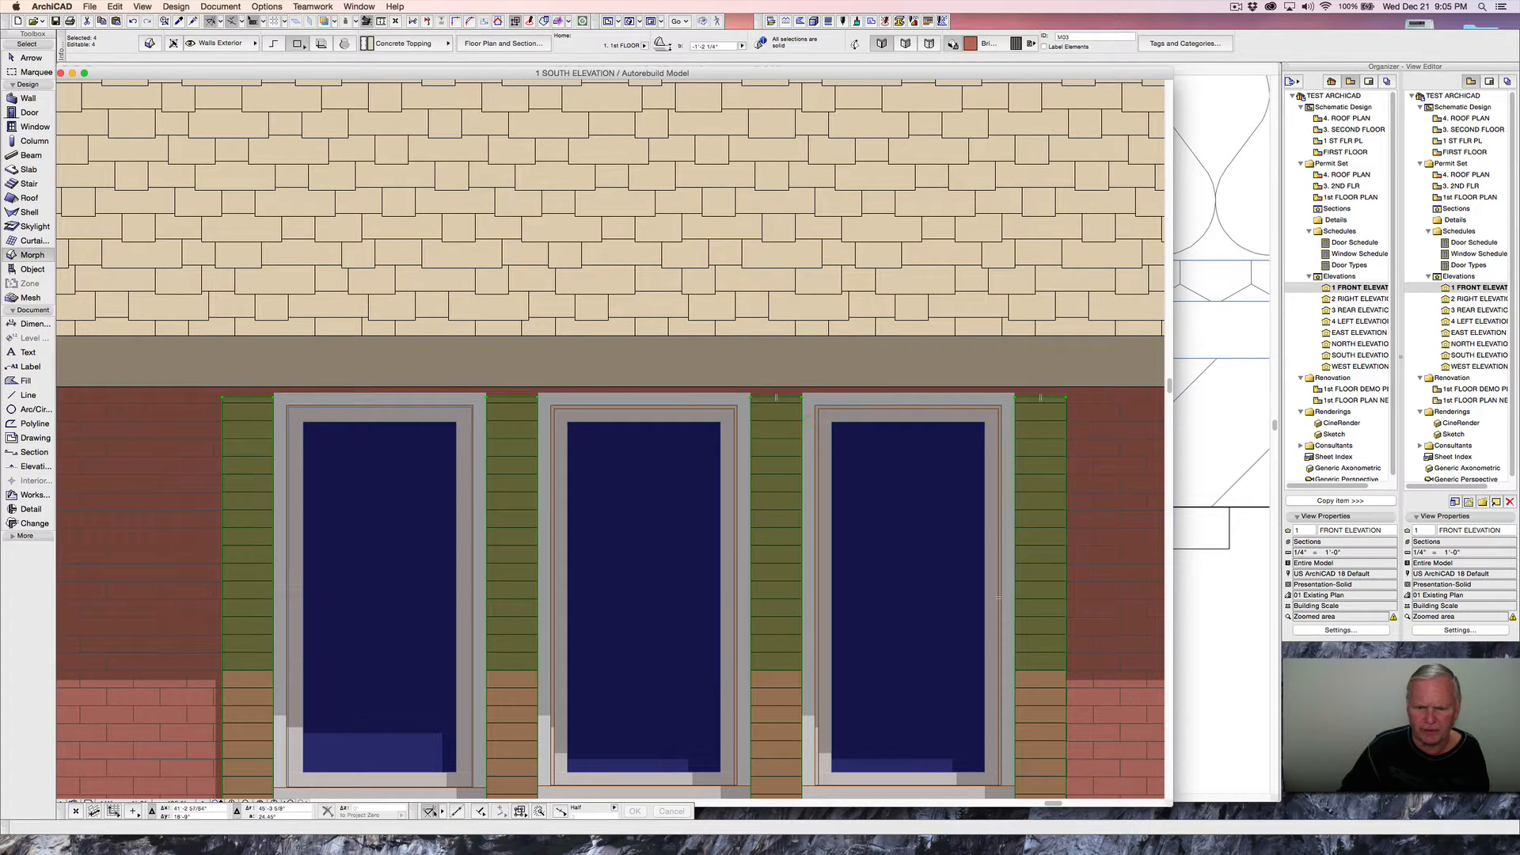
left_click(765, 393)
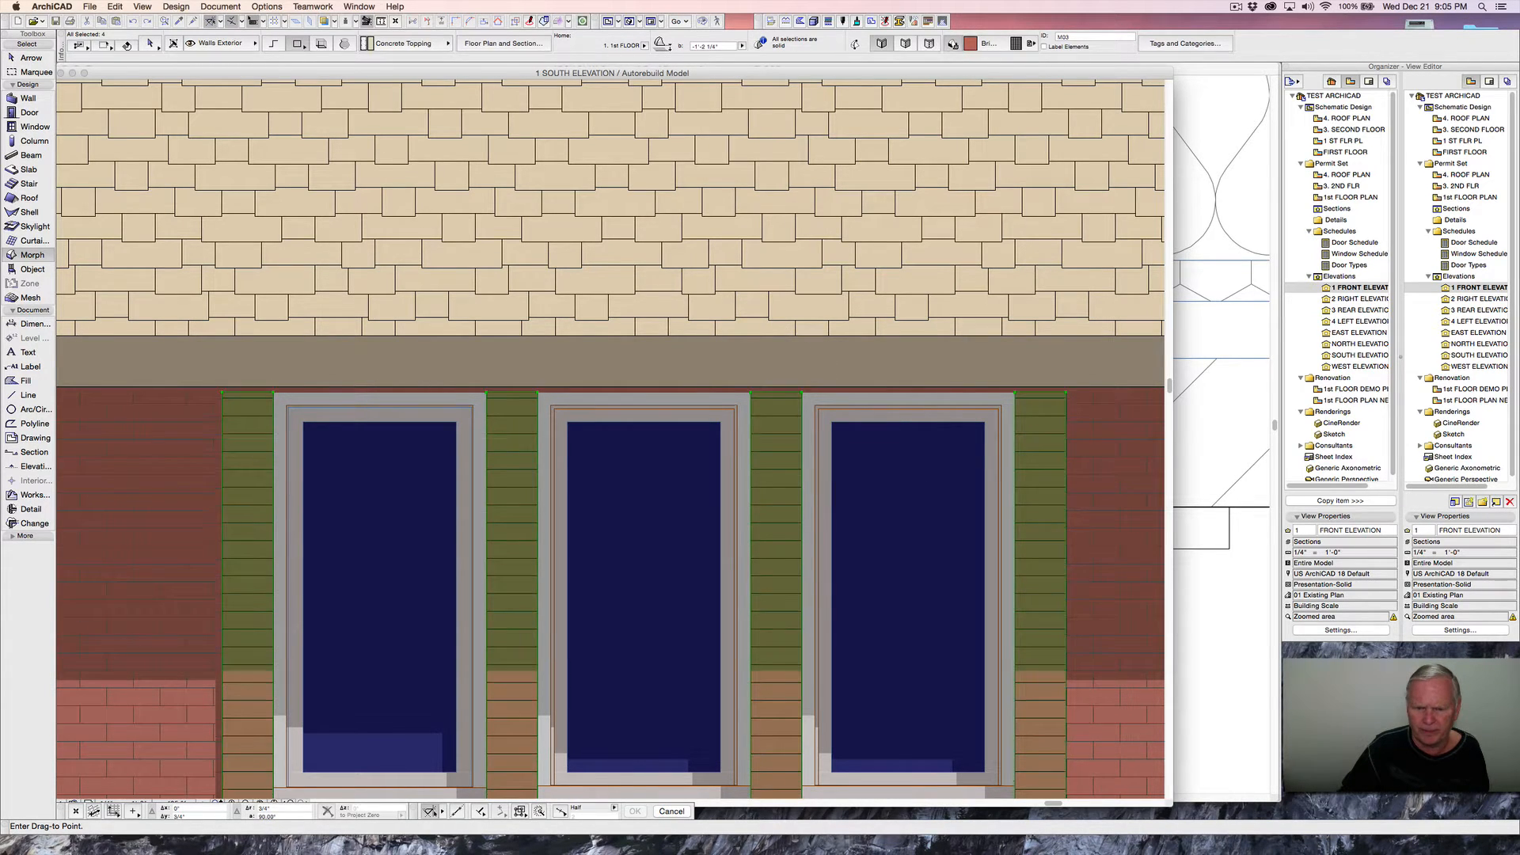
- In the 3D view, extend the bottom face of the leftmost of the four brick strips down 3/4" to the wall's lower edge
scroll(767, 419, "down", 10)
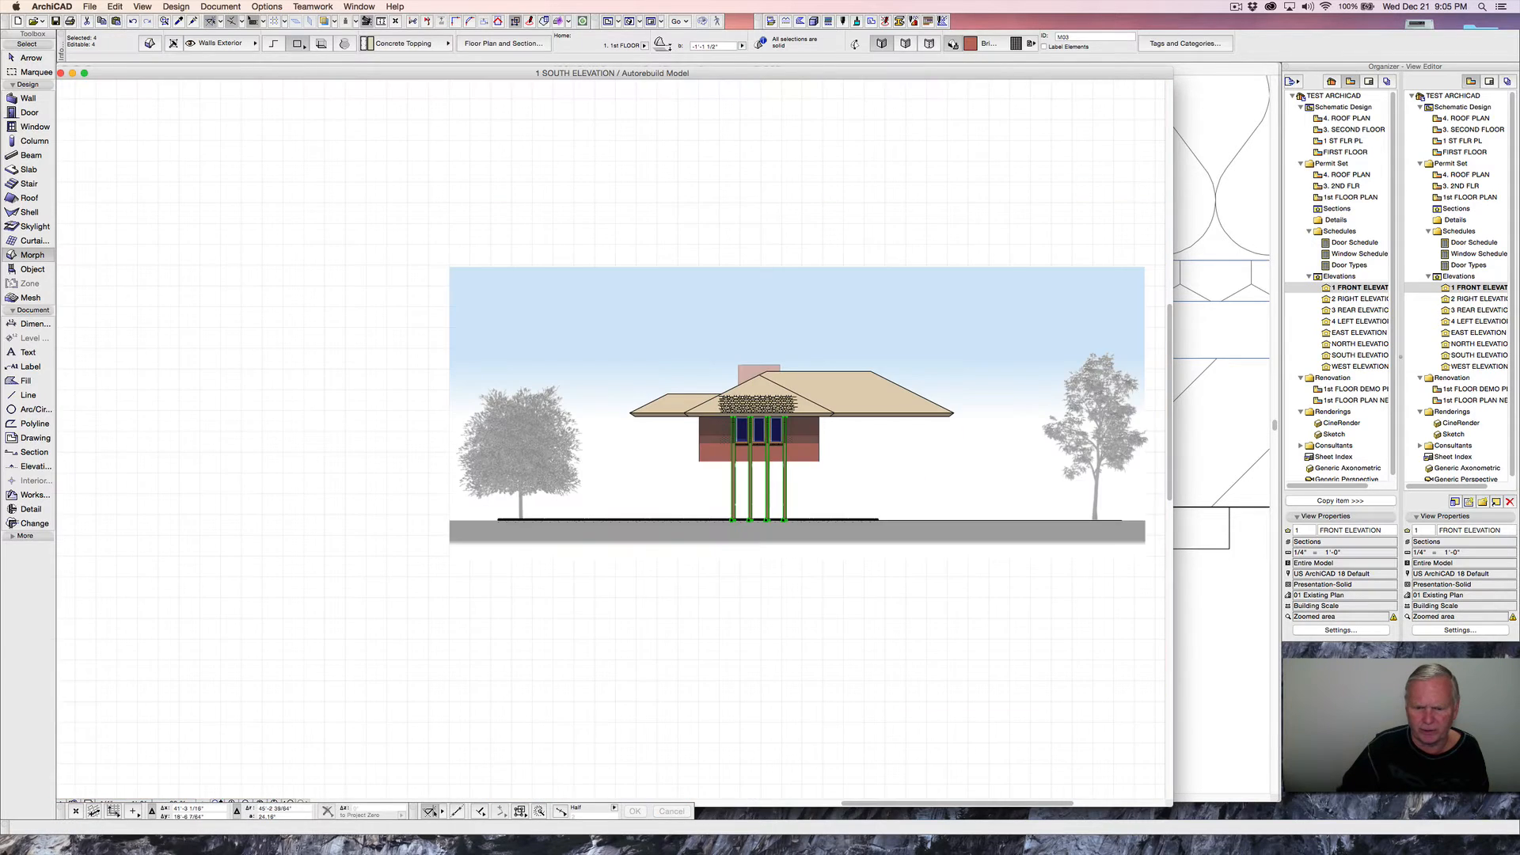
scroll(752, 519, "up", 10)
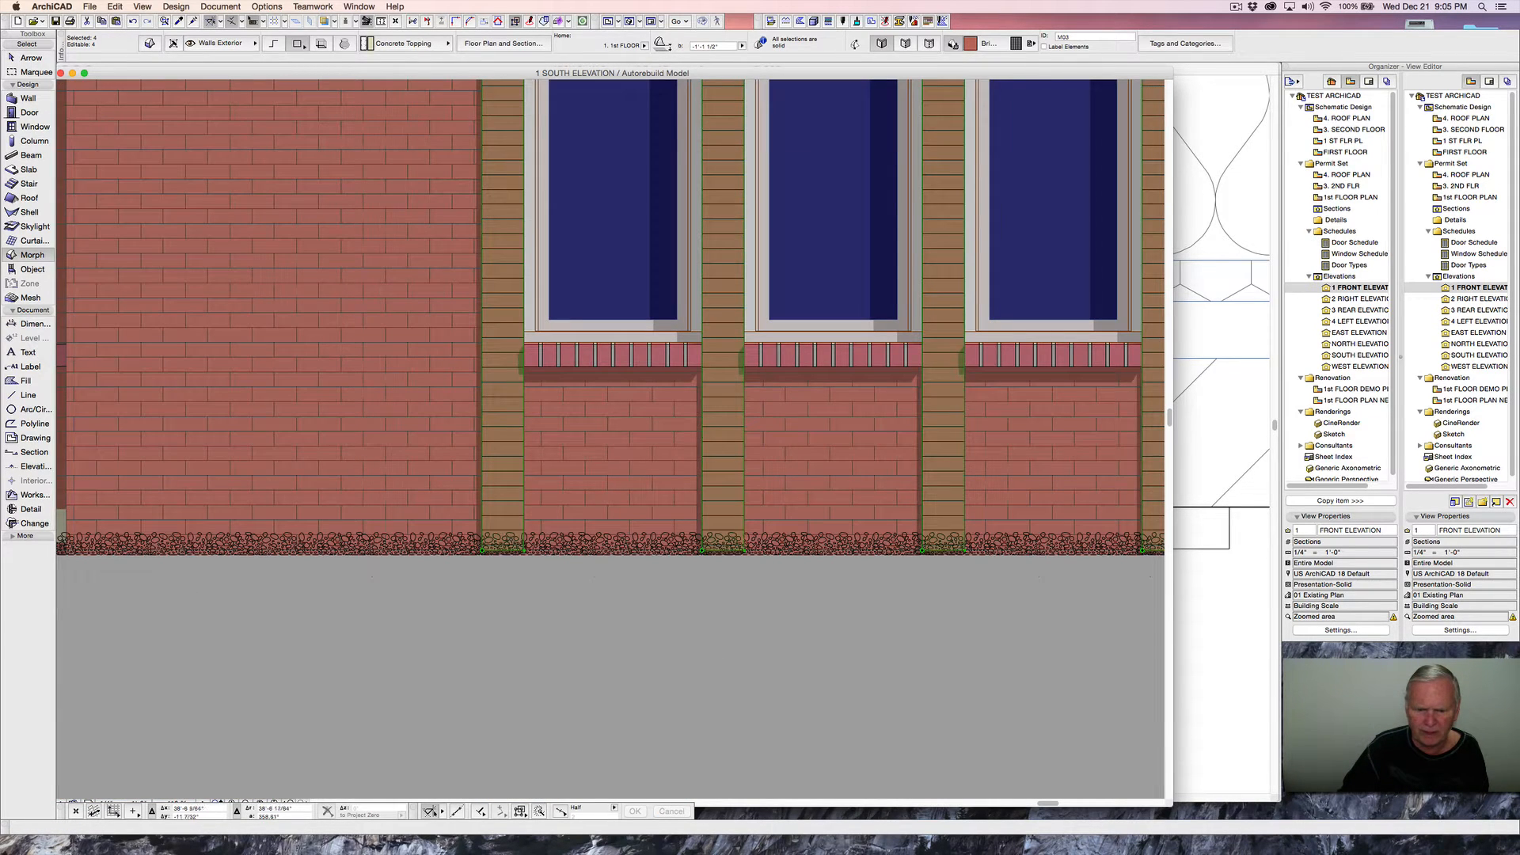
left_click(599, 554)
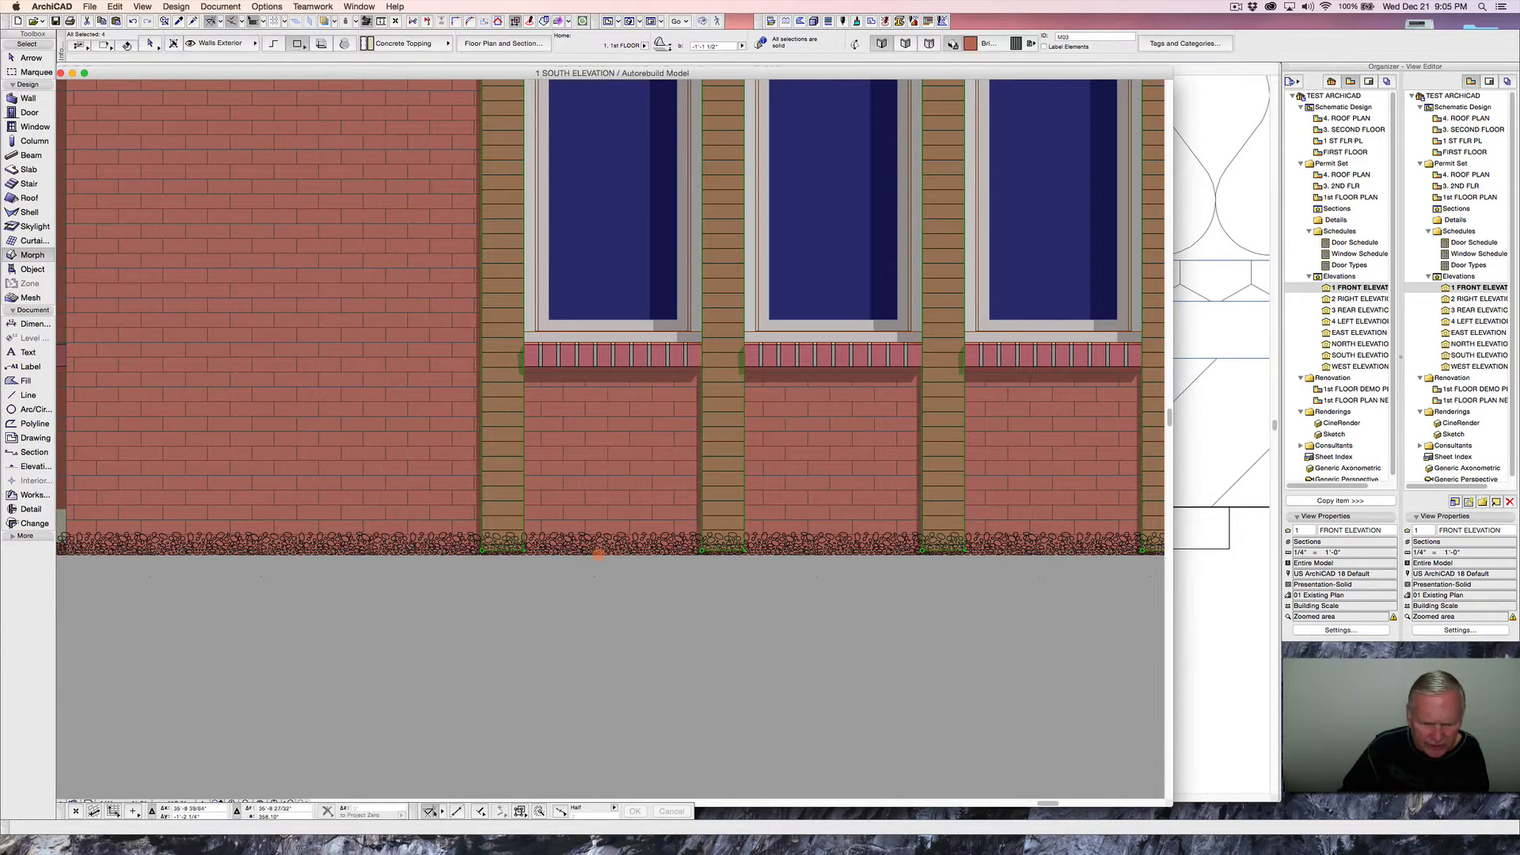
left_click(599, 556)
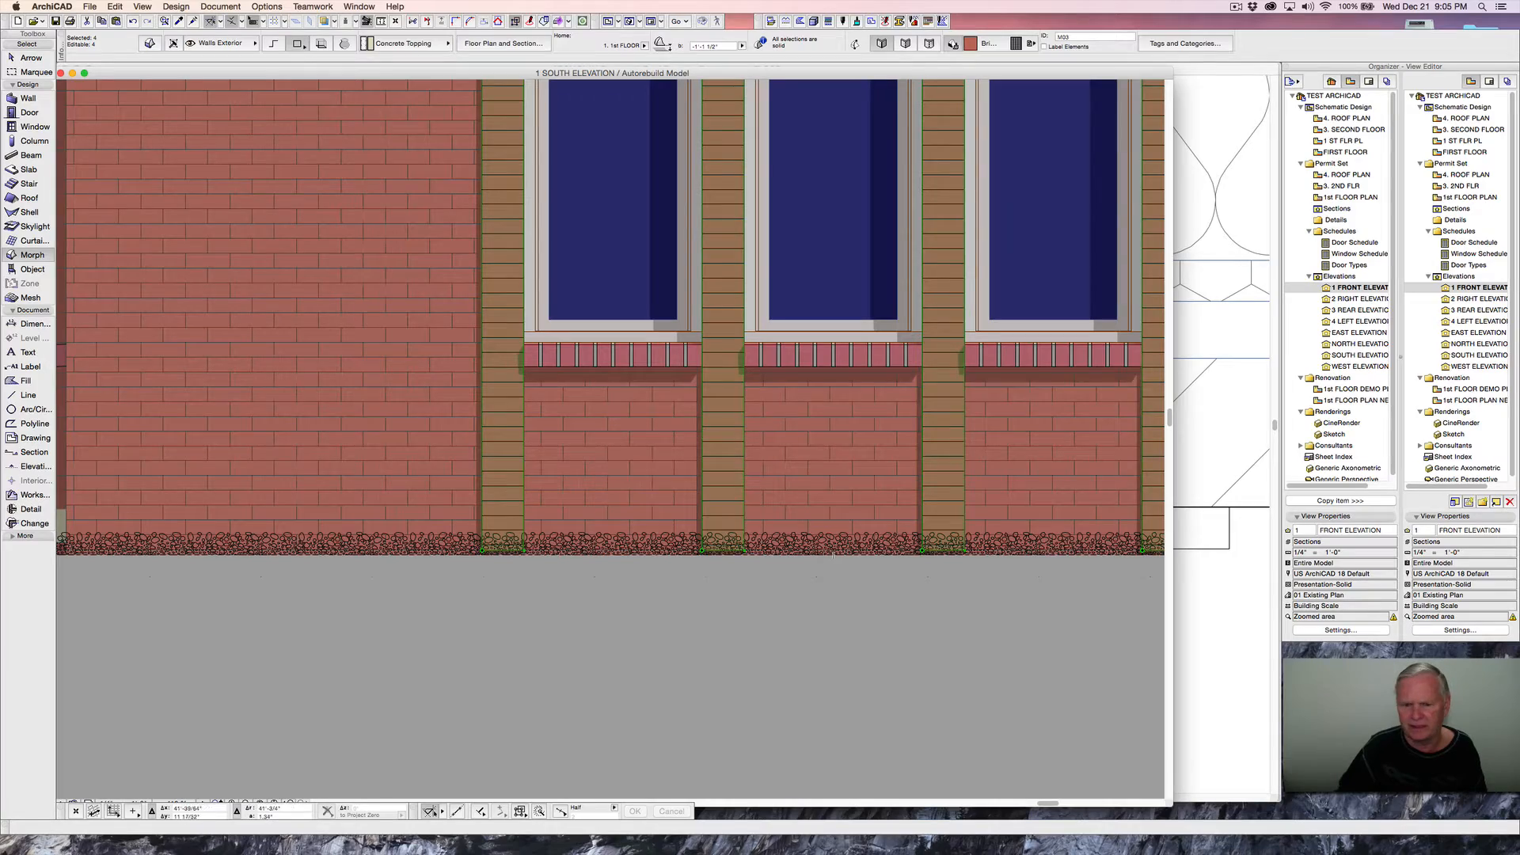
key("F3")
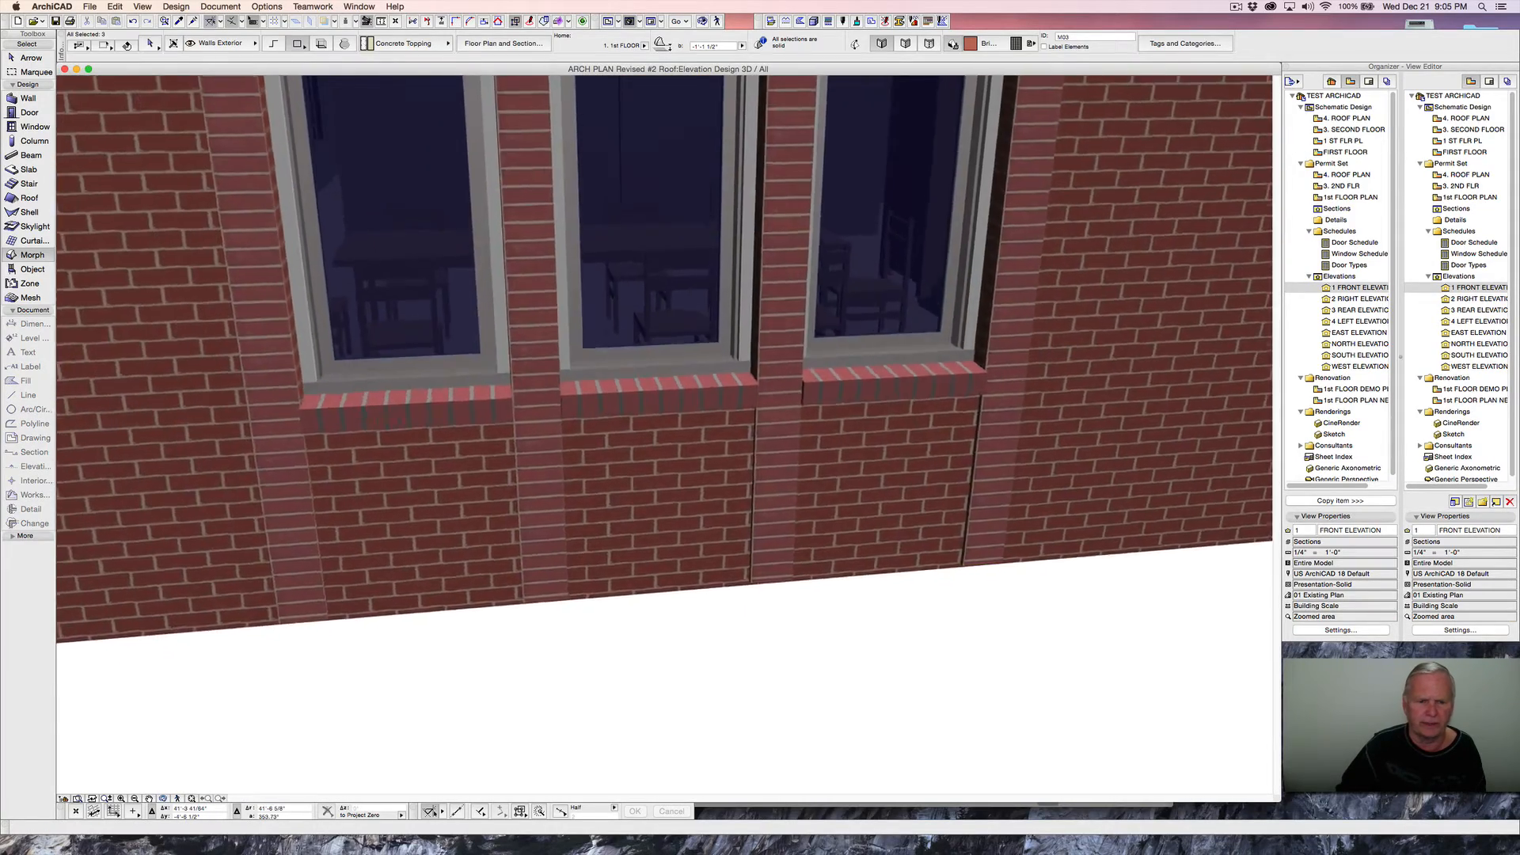
middle_click_drag(750, 430, 725, 292, "shift")
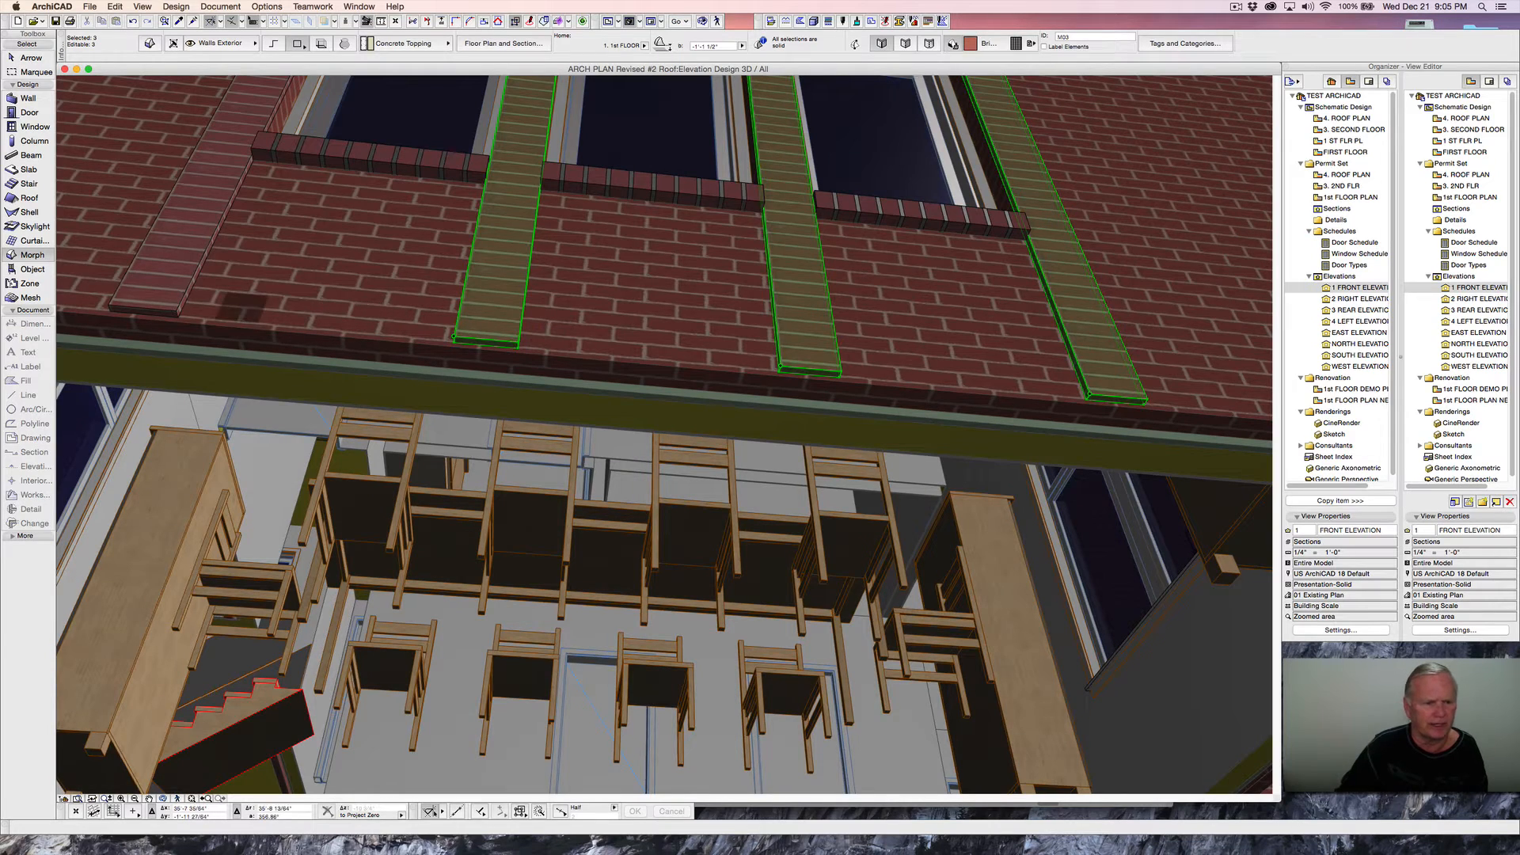
left_click(216, 238, "shift")
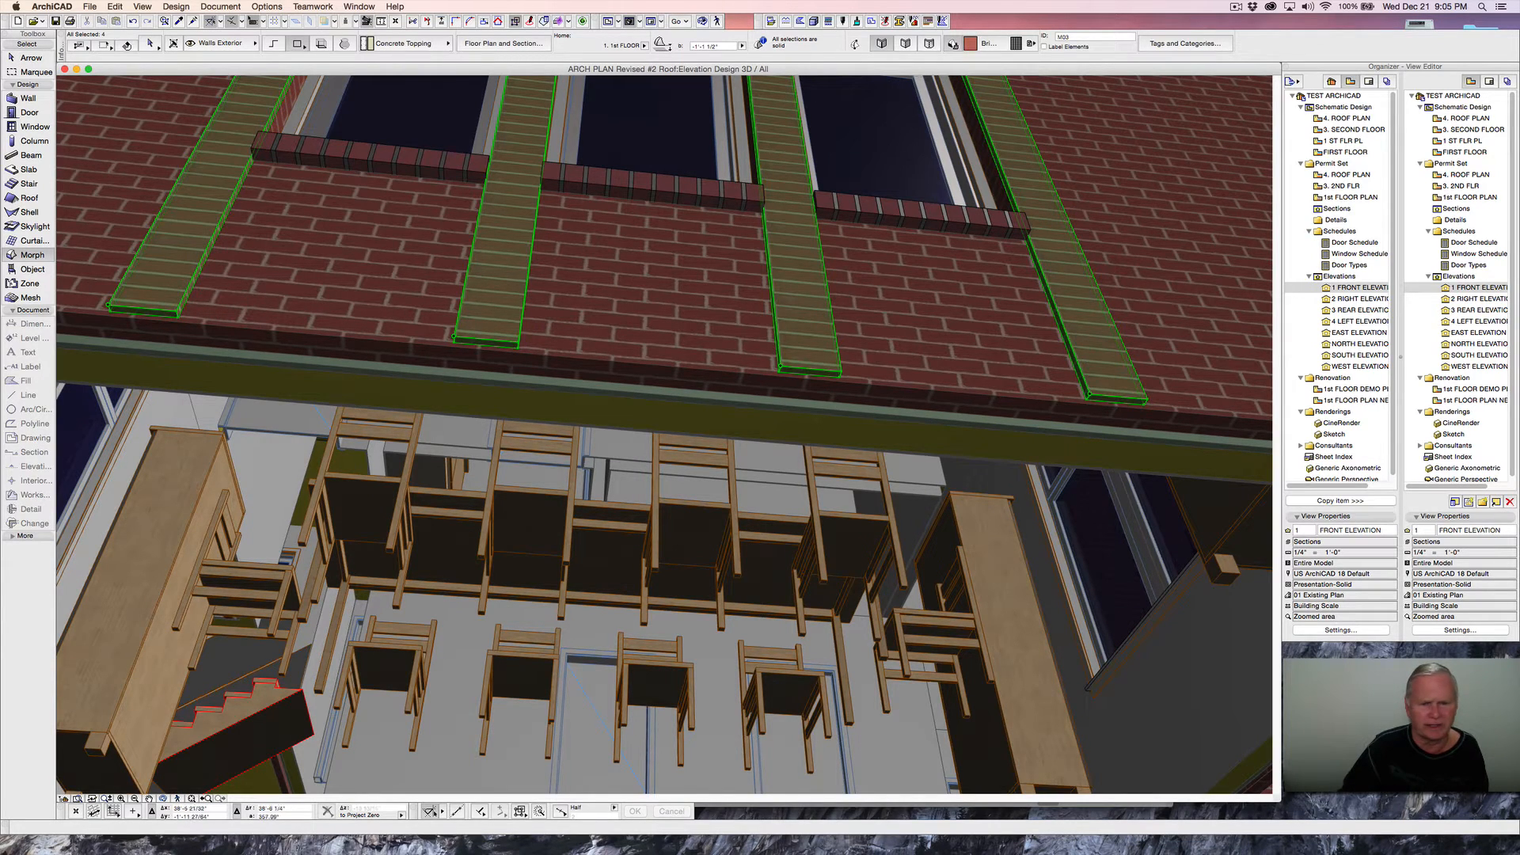
scroll(156, 307, "up", 5)
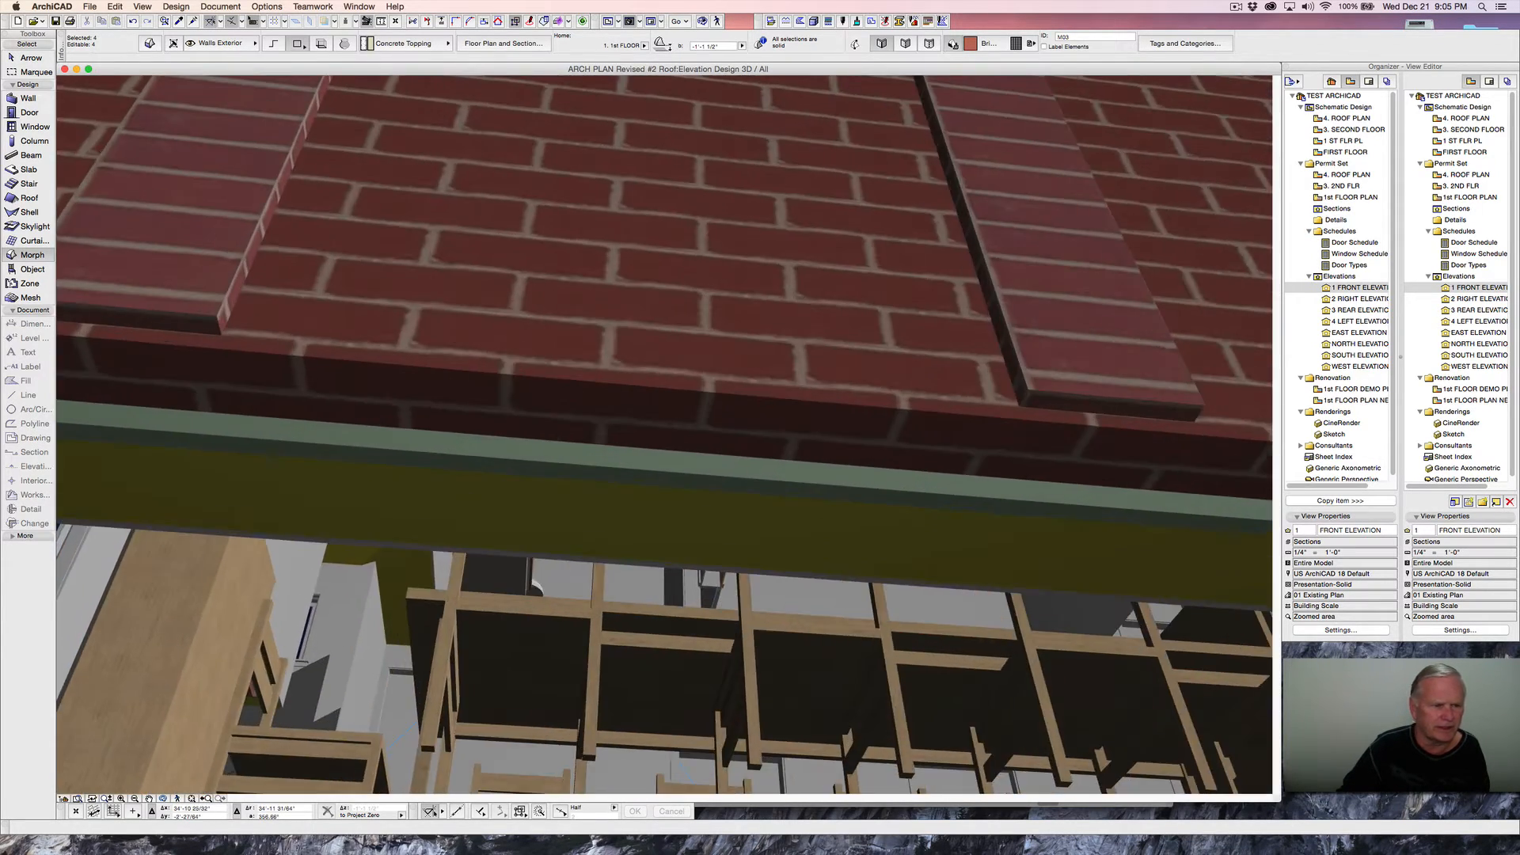
left_click(200, 323)
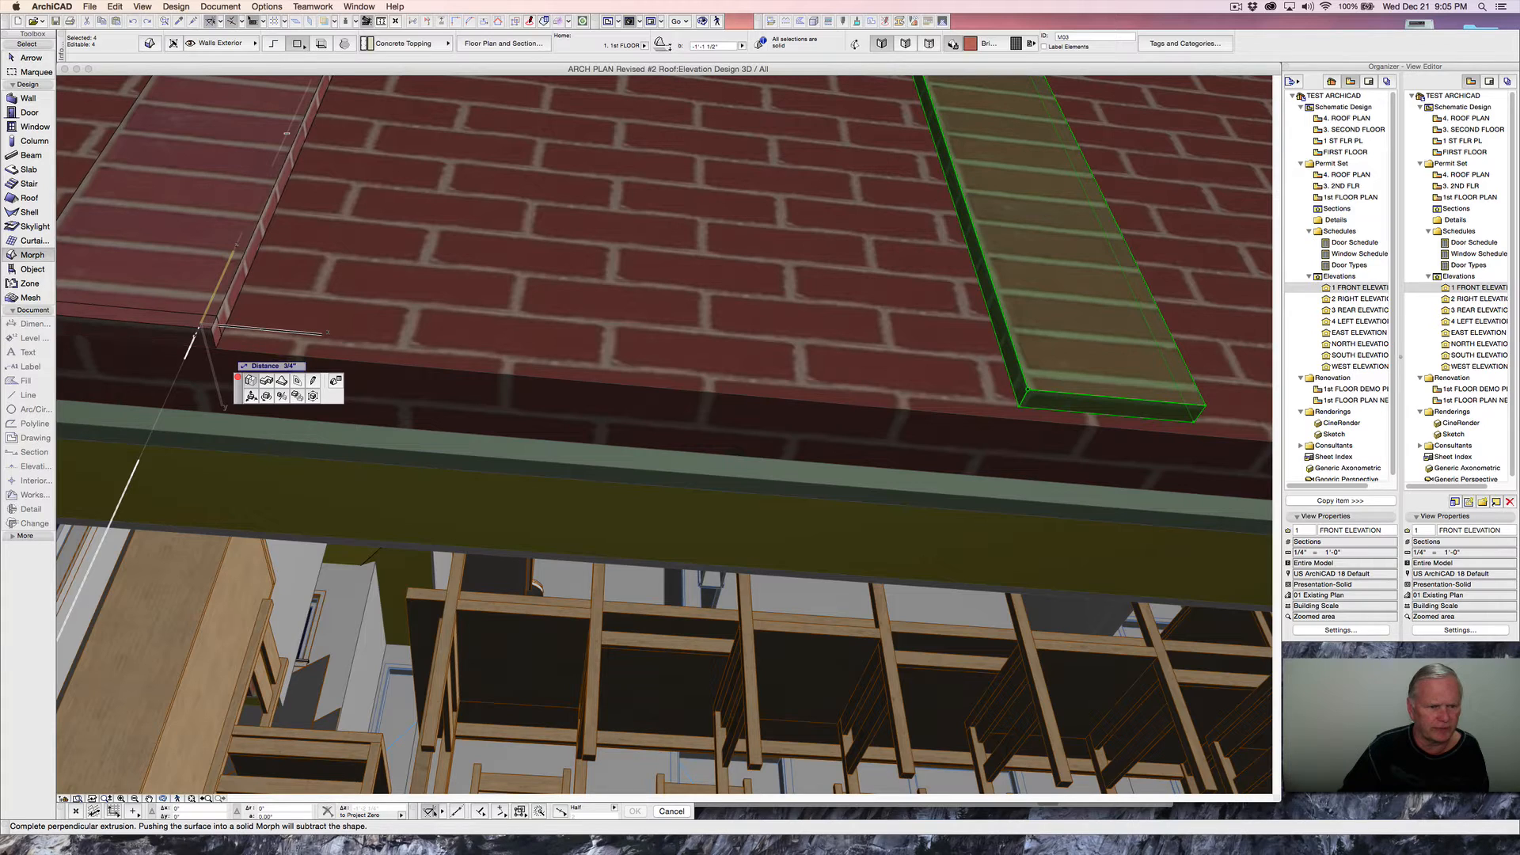
left_click(197, 328)
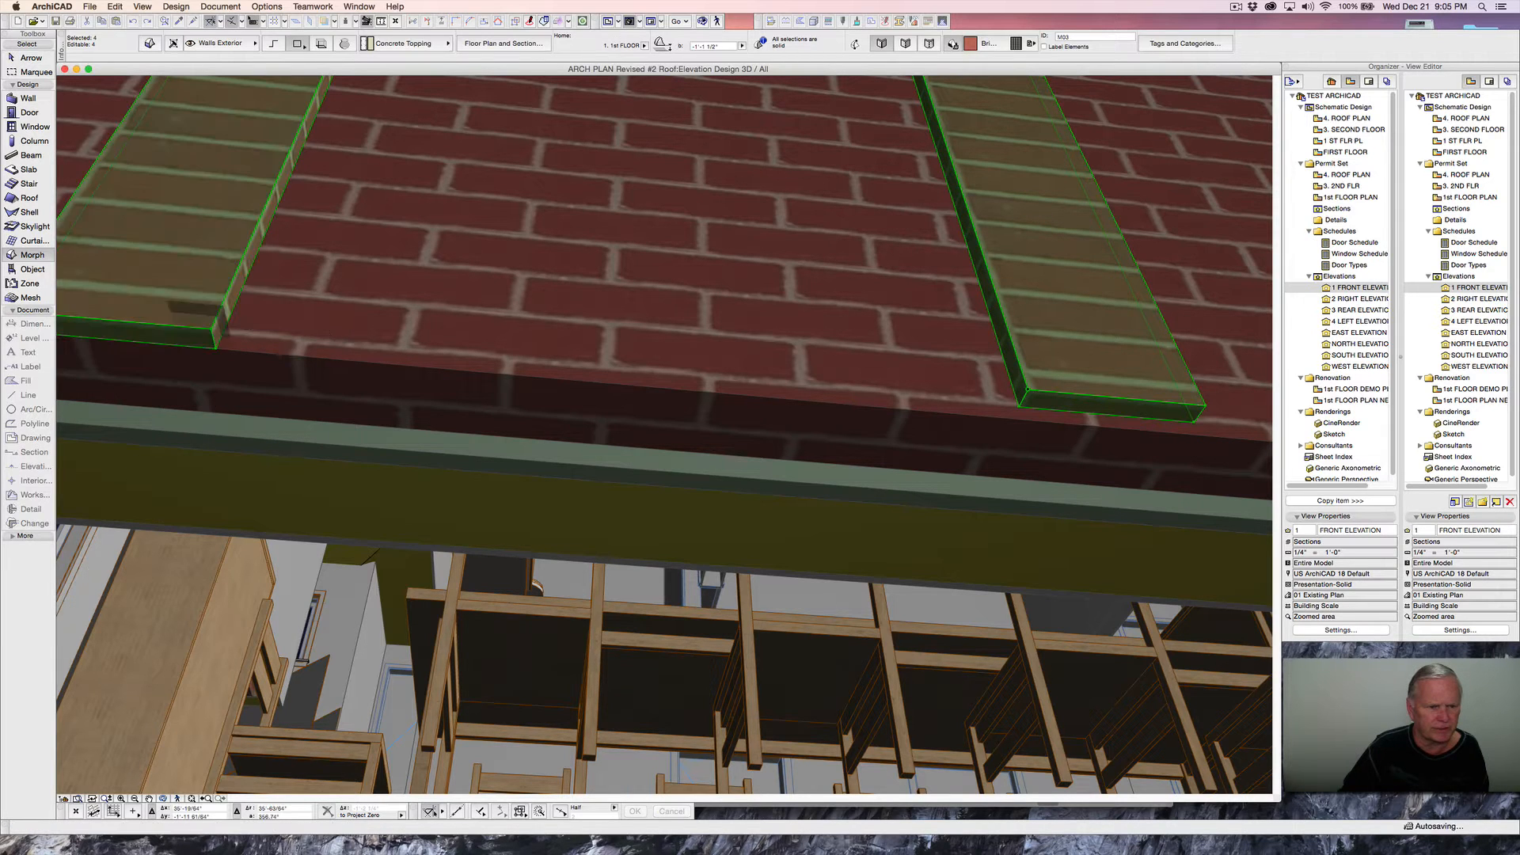
- Extend the bottom faces of the second and third brick strips down to match the end of the strip beside each
left_click(1046, 404)
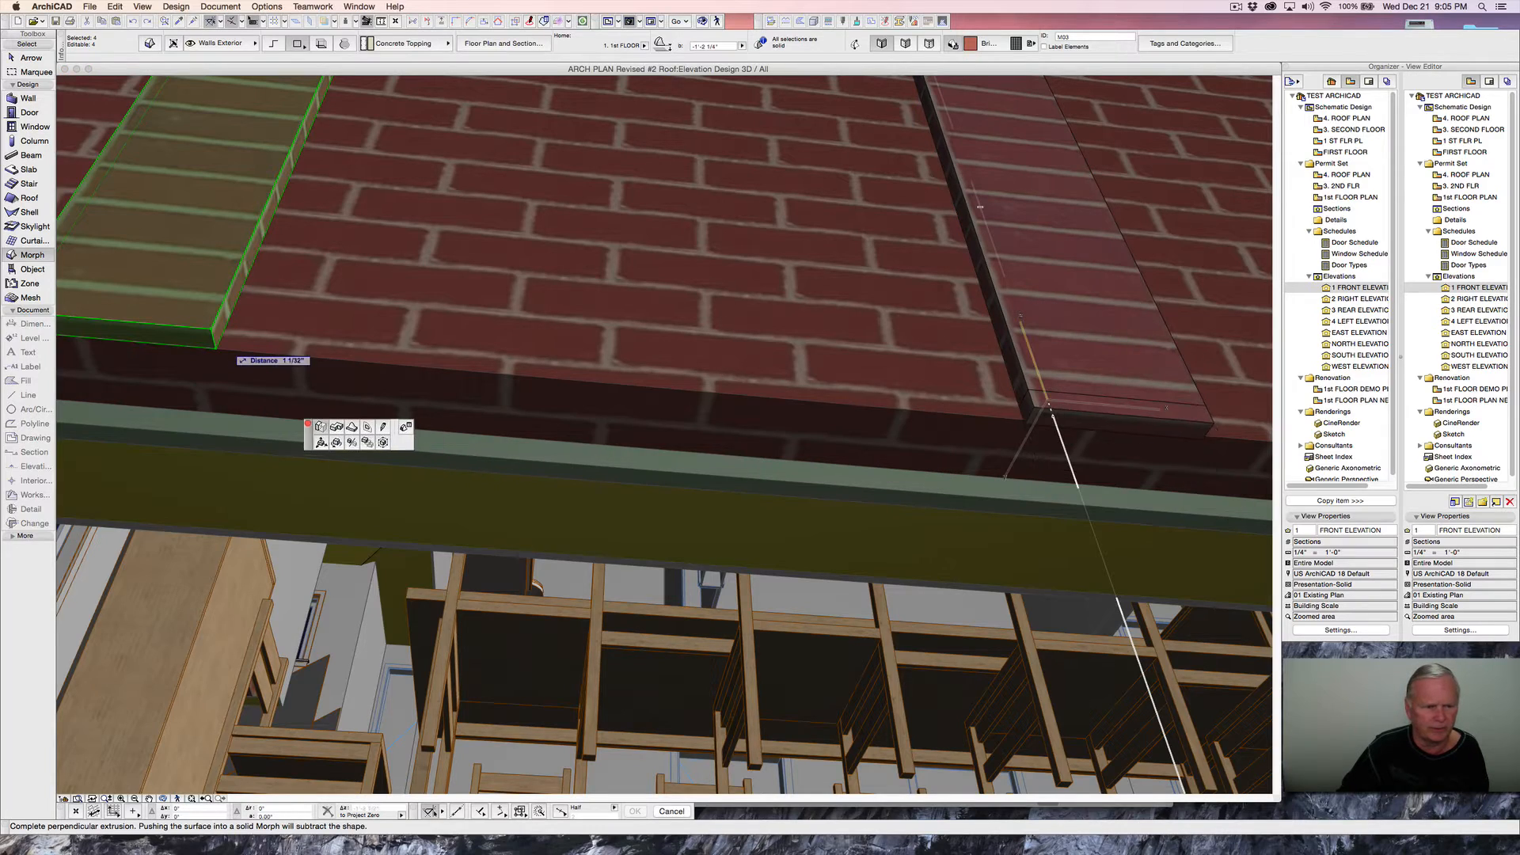
left_click(215, 348)
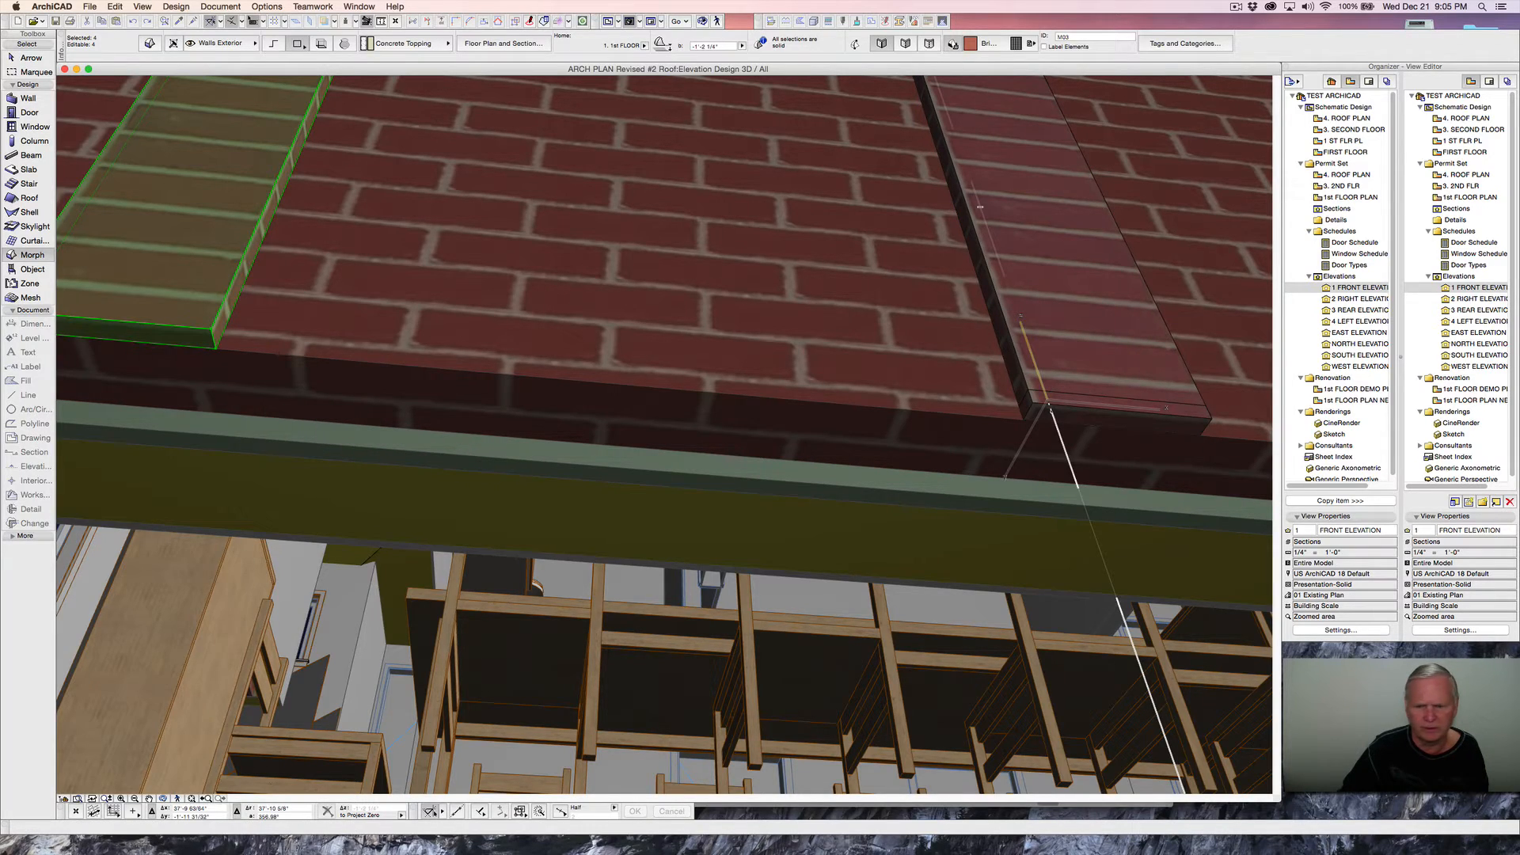
scroll(524, 384, "down", 3)
scroll(519, 386, "down", 2)
middle_click_drag(911, 372, 744, 400, "shift")
scroll(744, 400, "up", 2)
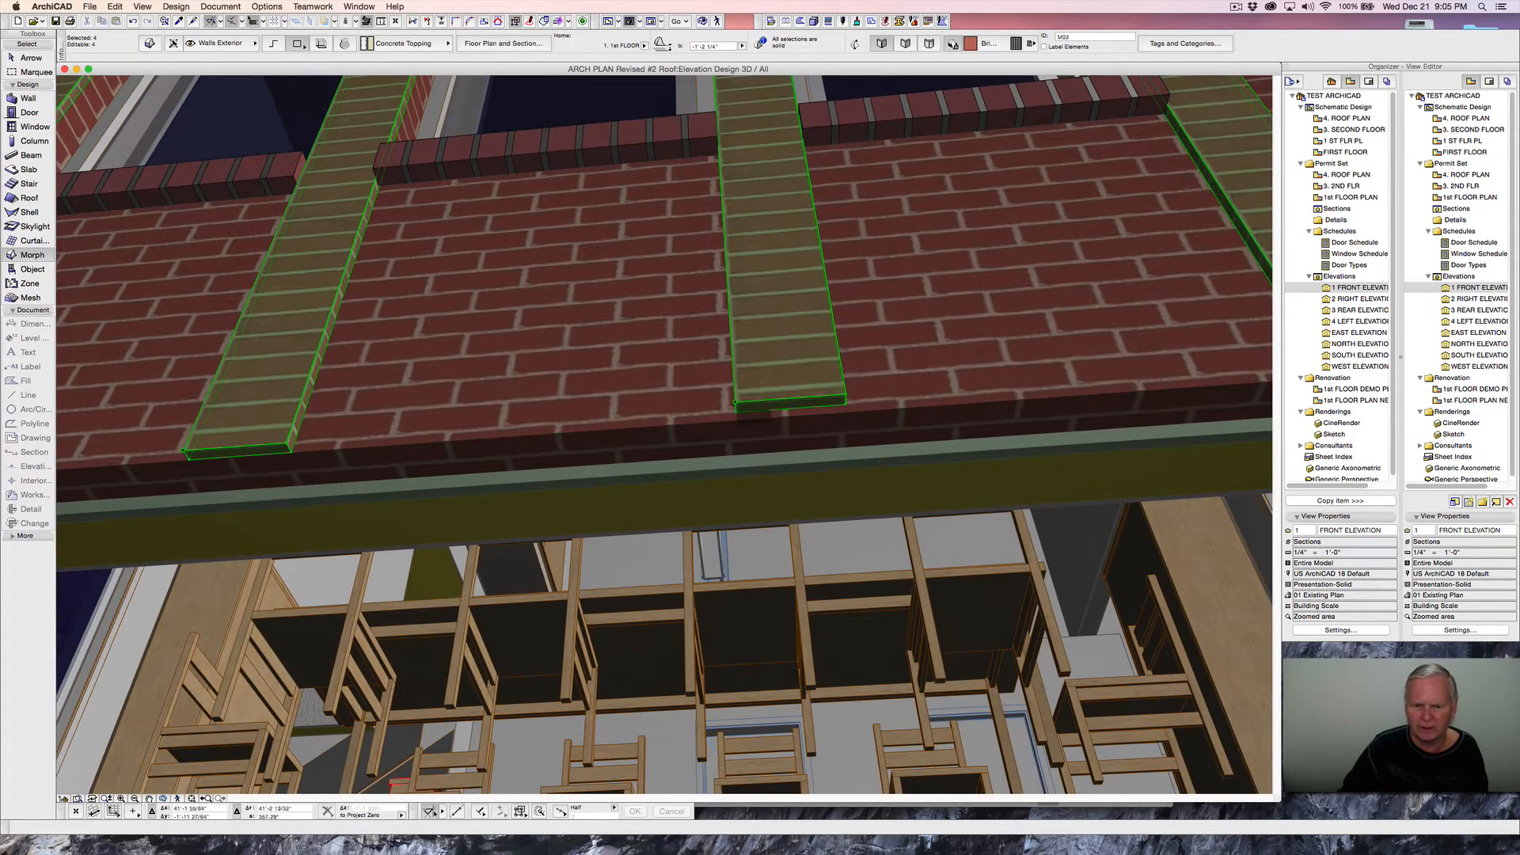
left_click(765, 404)
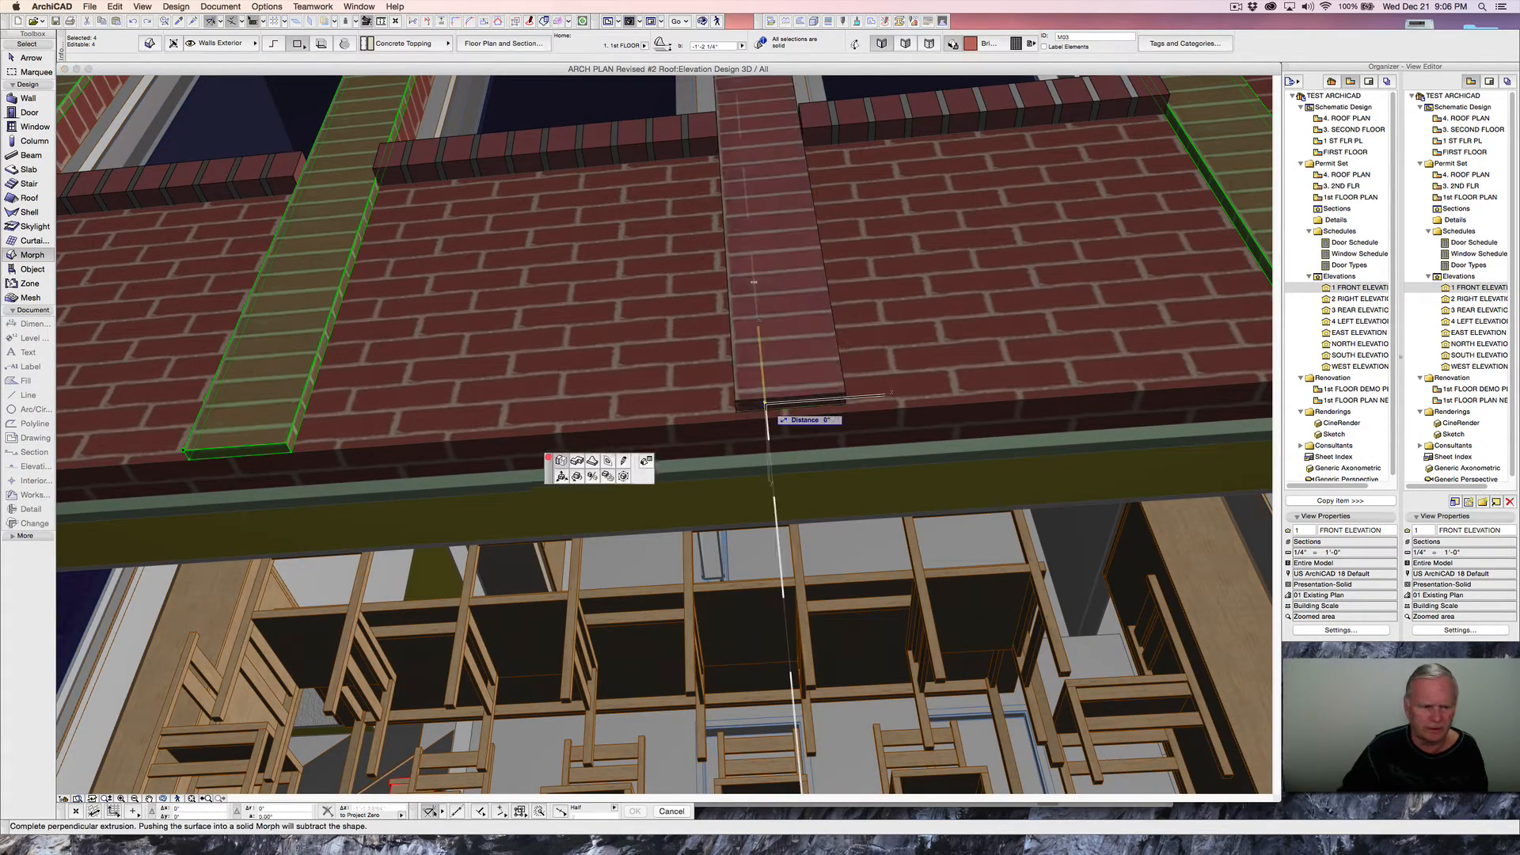
left_click(290, 450)
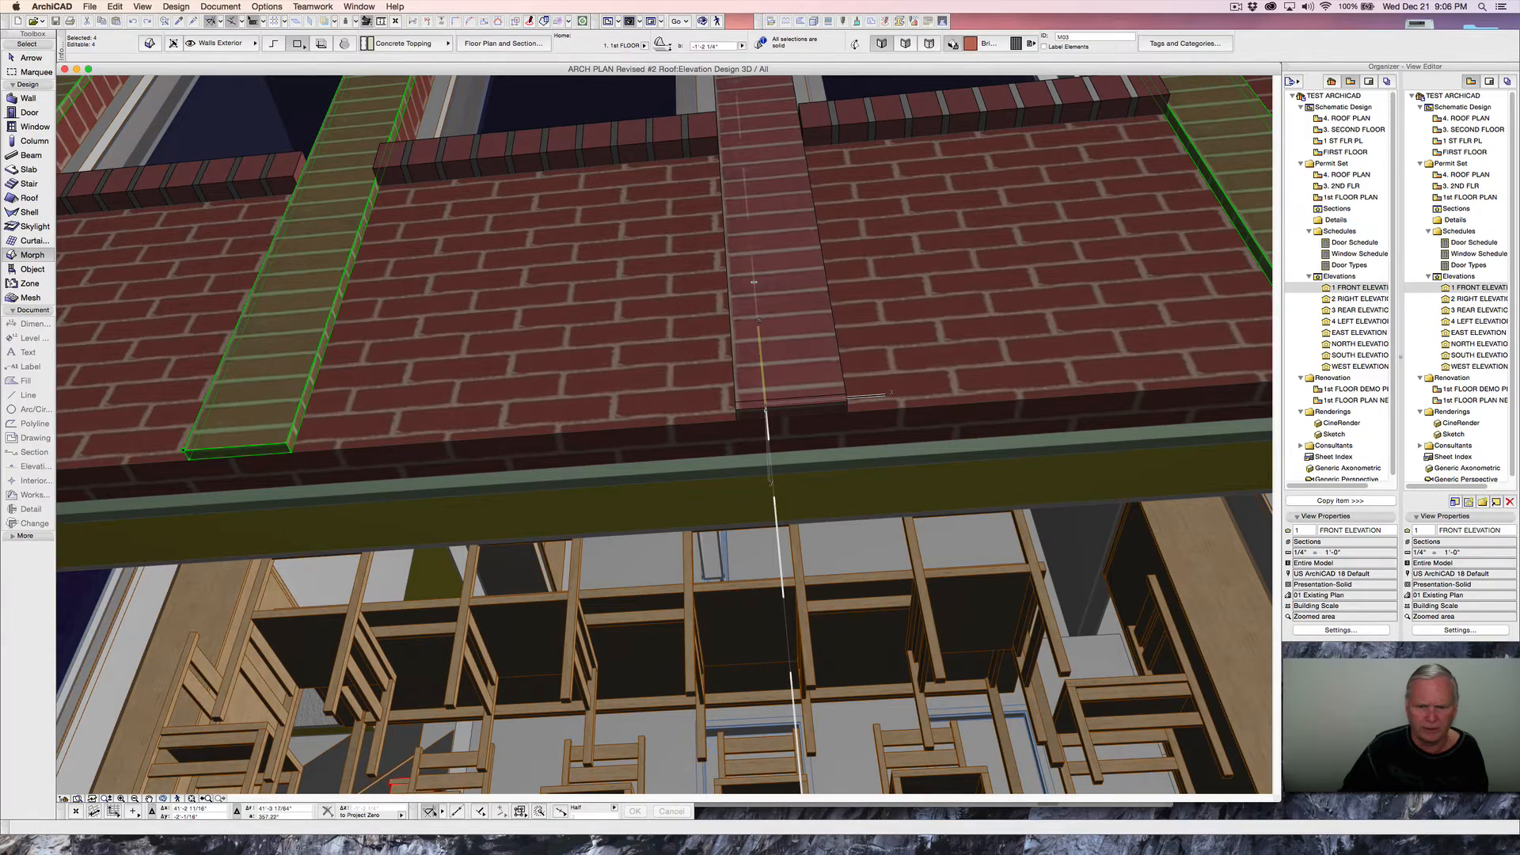
- Extend the rightmost brick strip's bottom face down 3/4", level with the end of the third strip
middle_click_drag(994, 379, 689, 400, "shift")
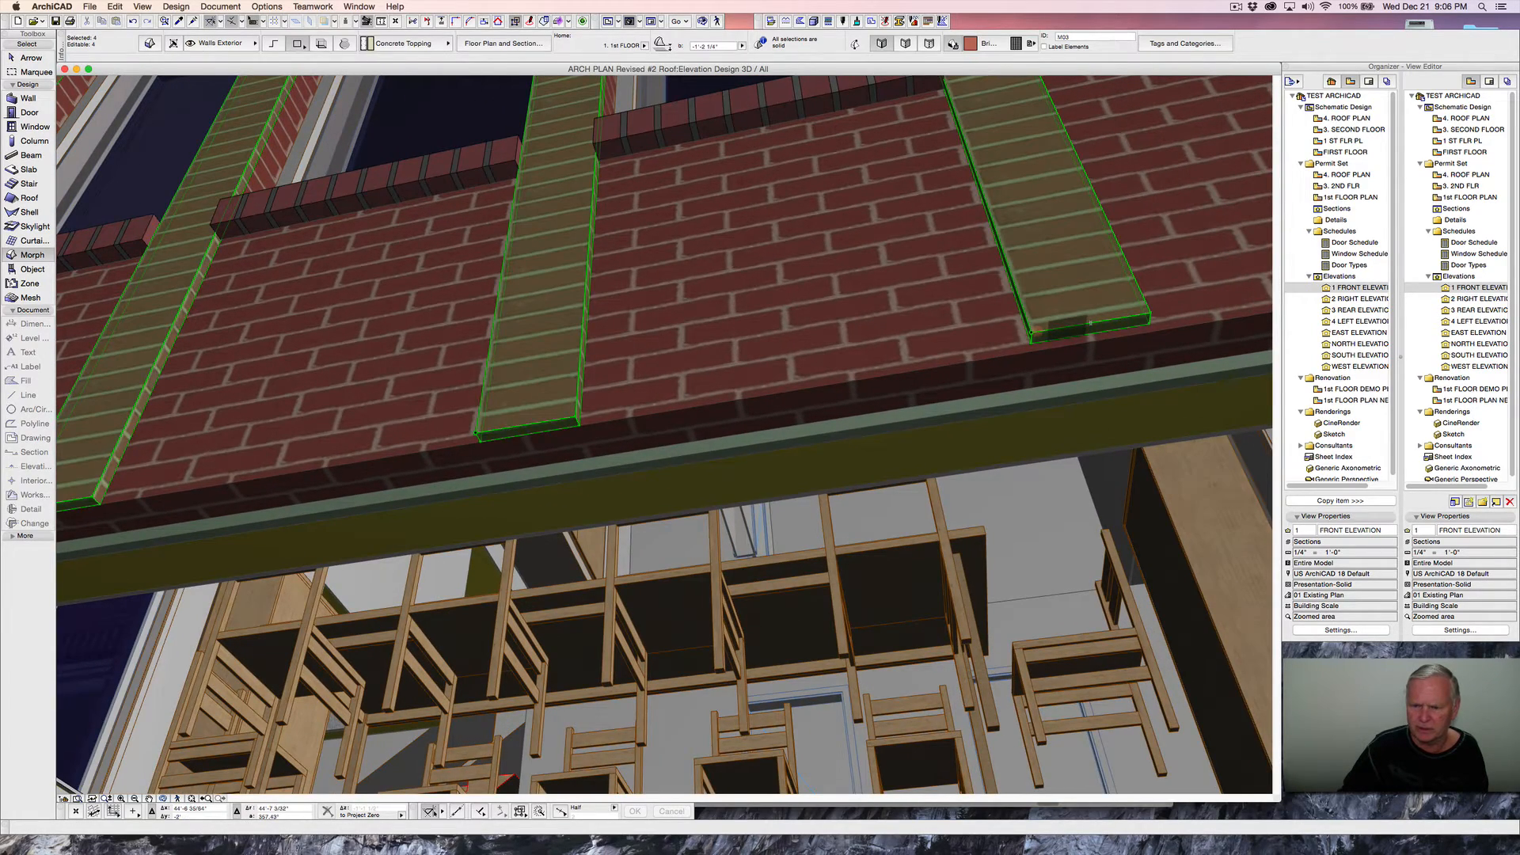
left_click(1090, 323)
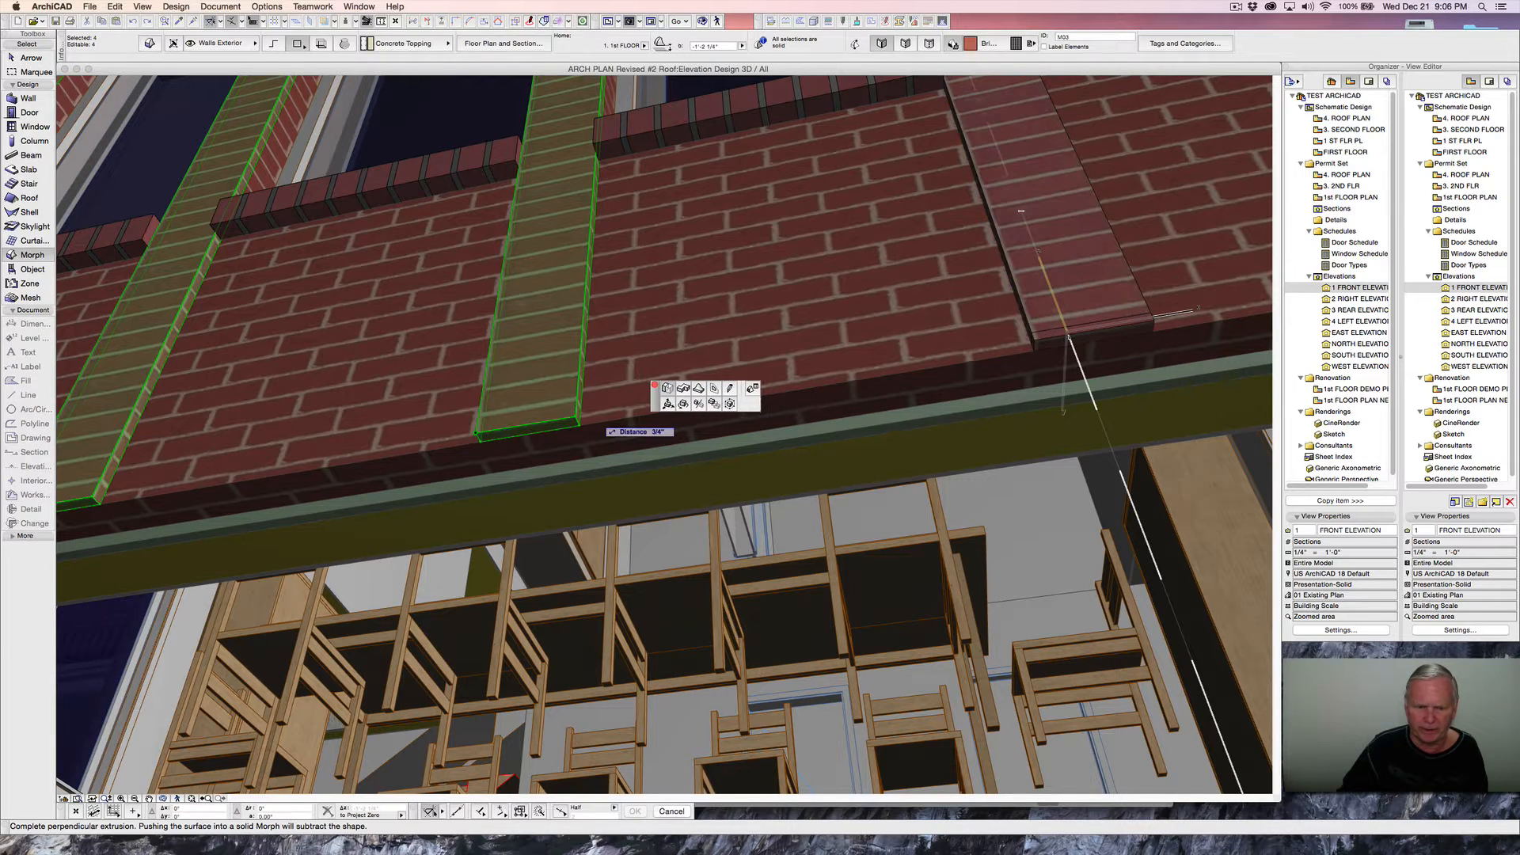
left_click(580, 422)
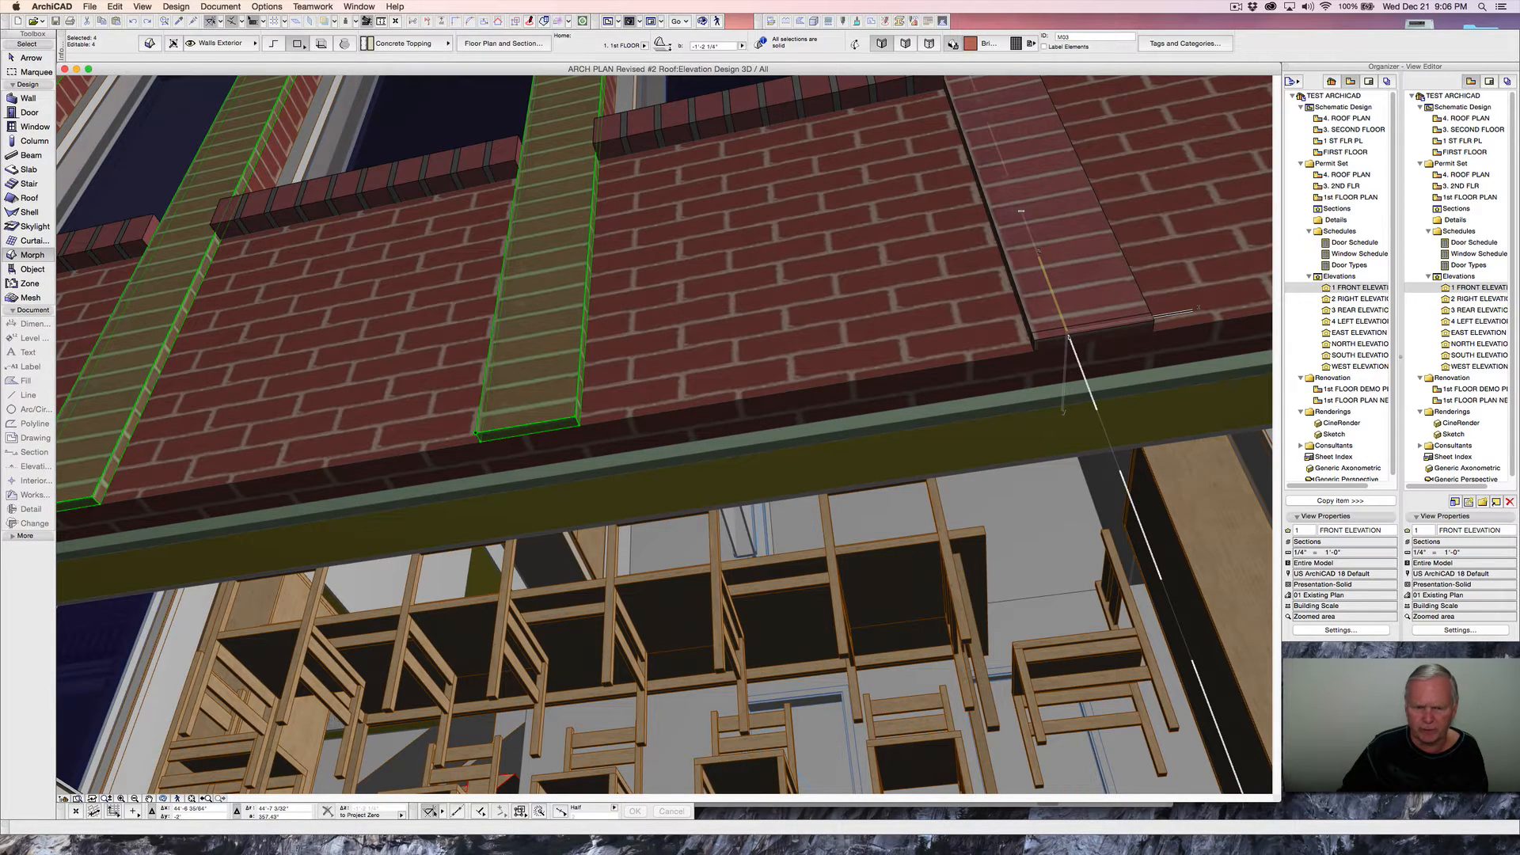
scroll(893, 372, "down", 2)
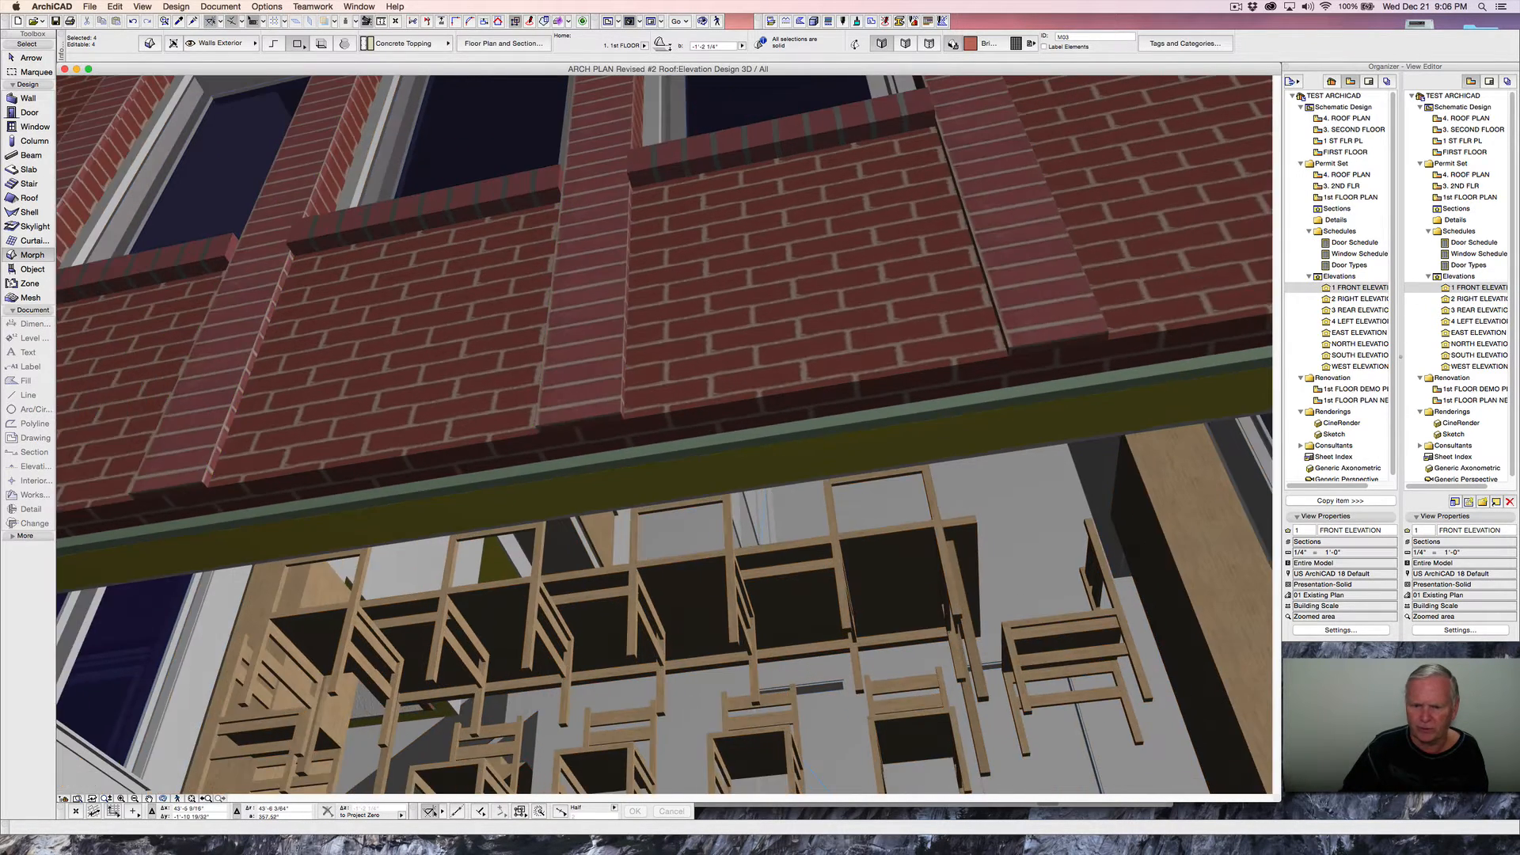
- Deselect the brick strips and open the Masonry Arch settings of the leftmost upper front window
middle_click_drag(803, 342, 765, 451, "shift")
scroll(765, 448, "down", 5)
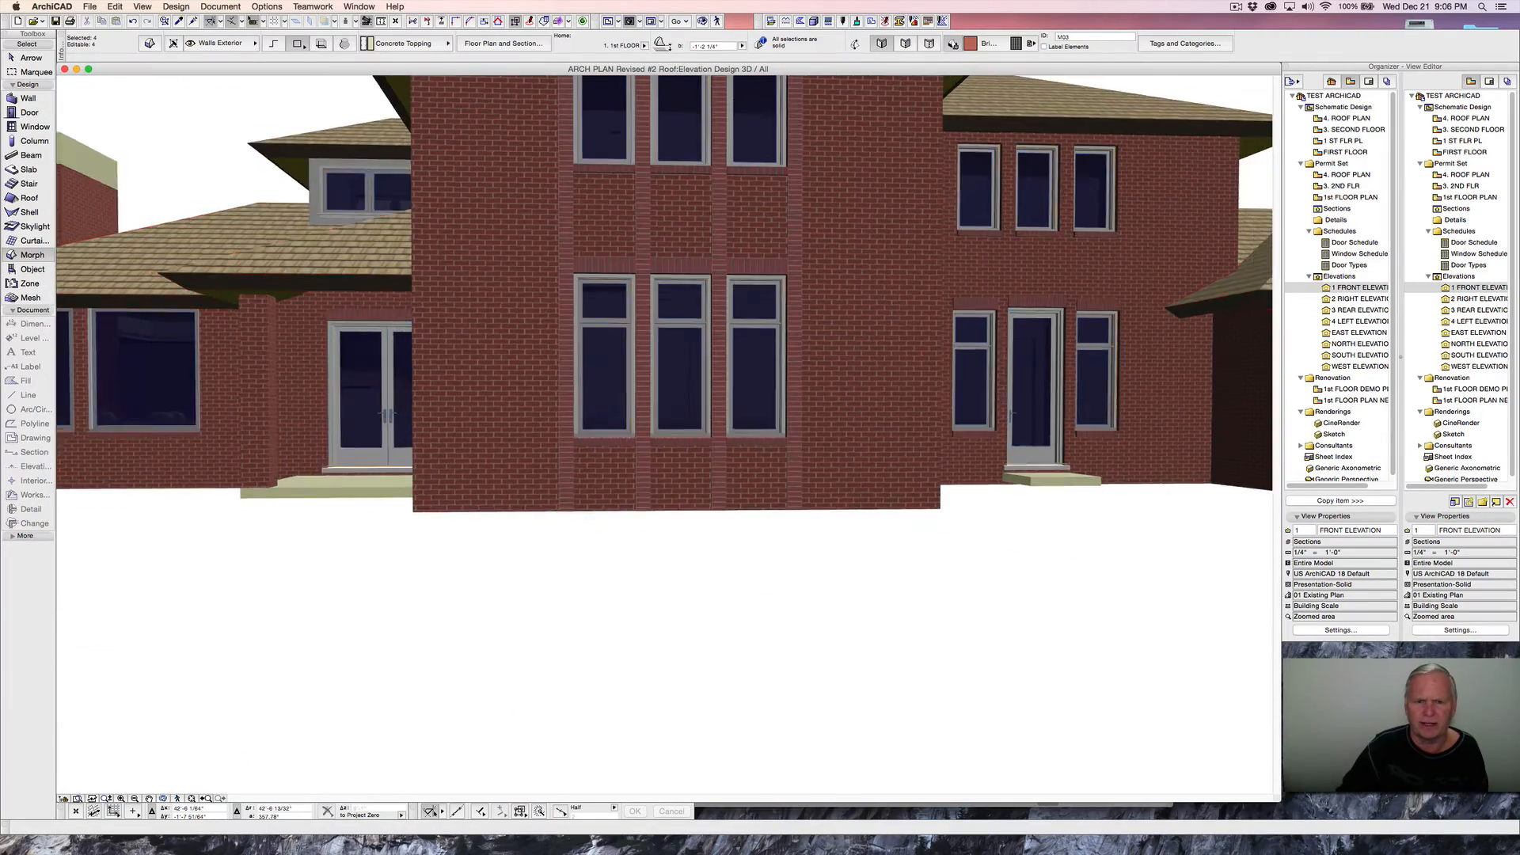
middle_click_drag(745, 265, 756, 425, "shift")
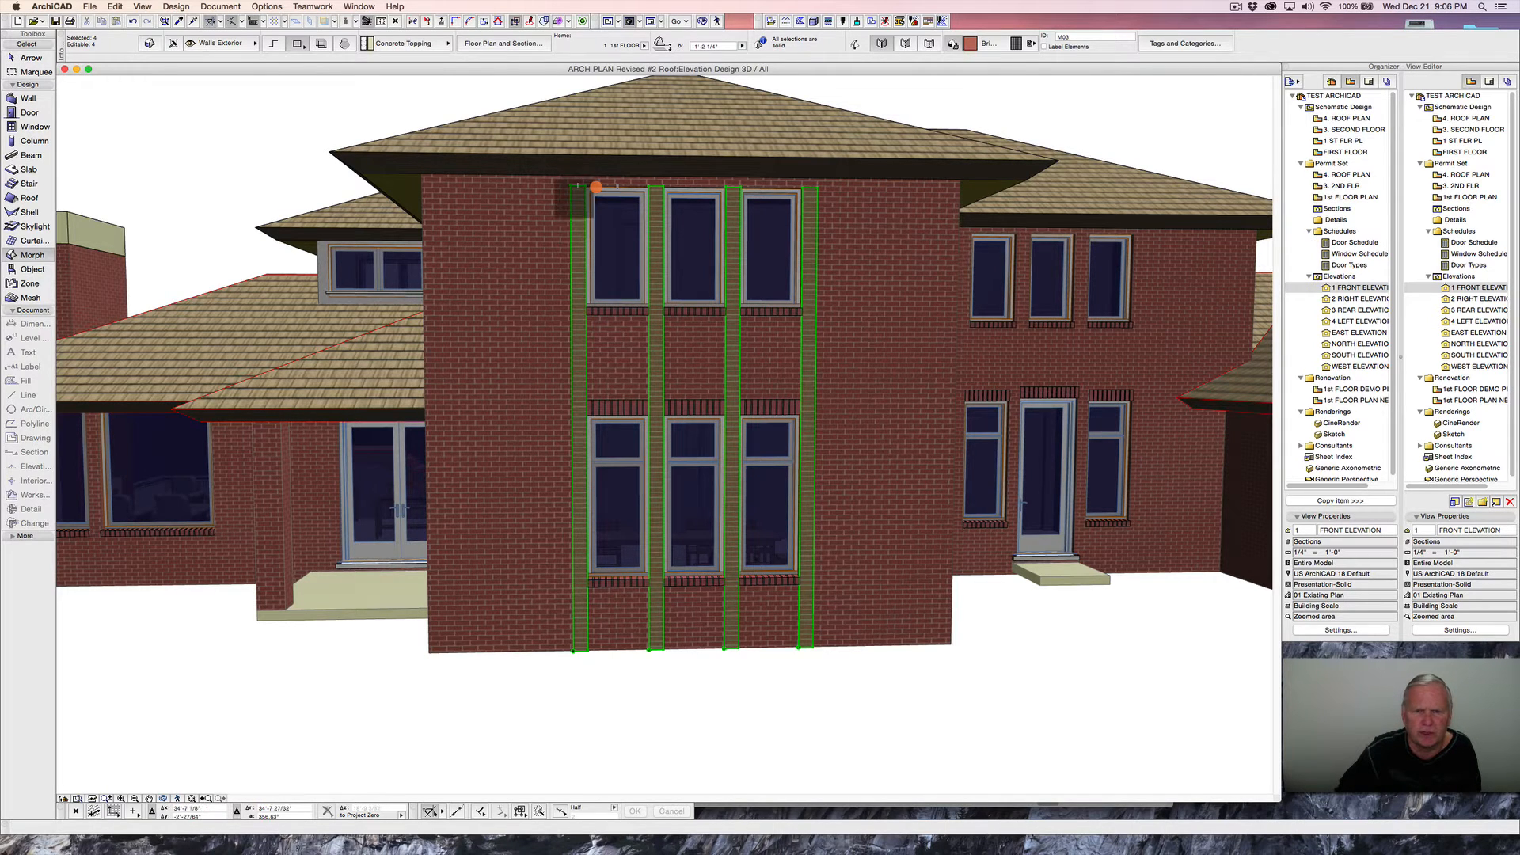
key("Escape")
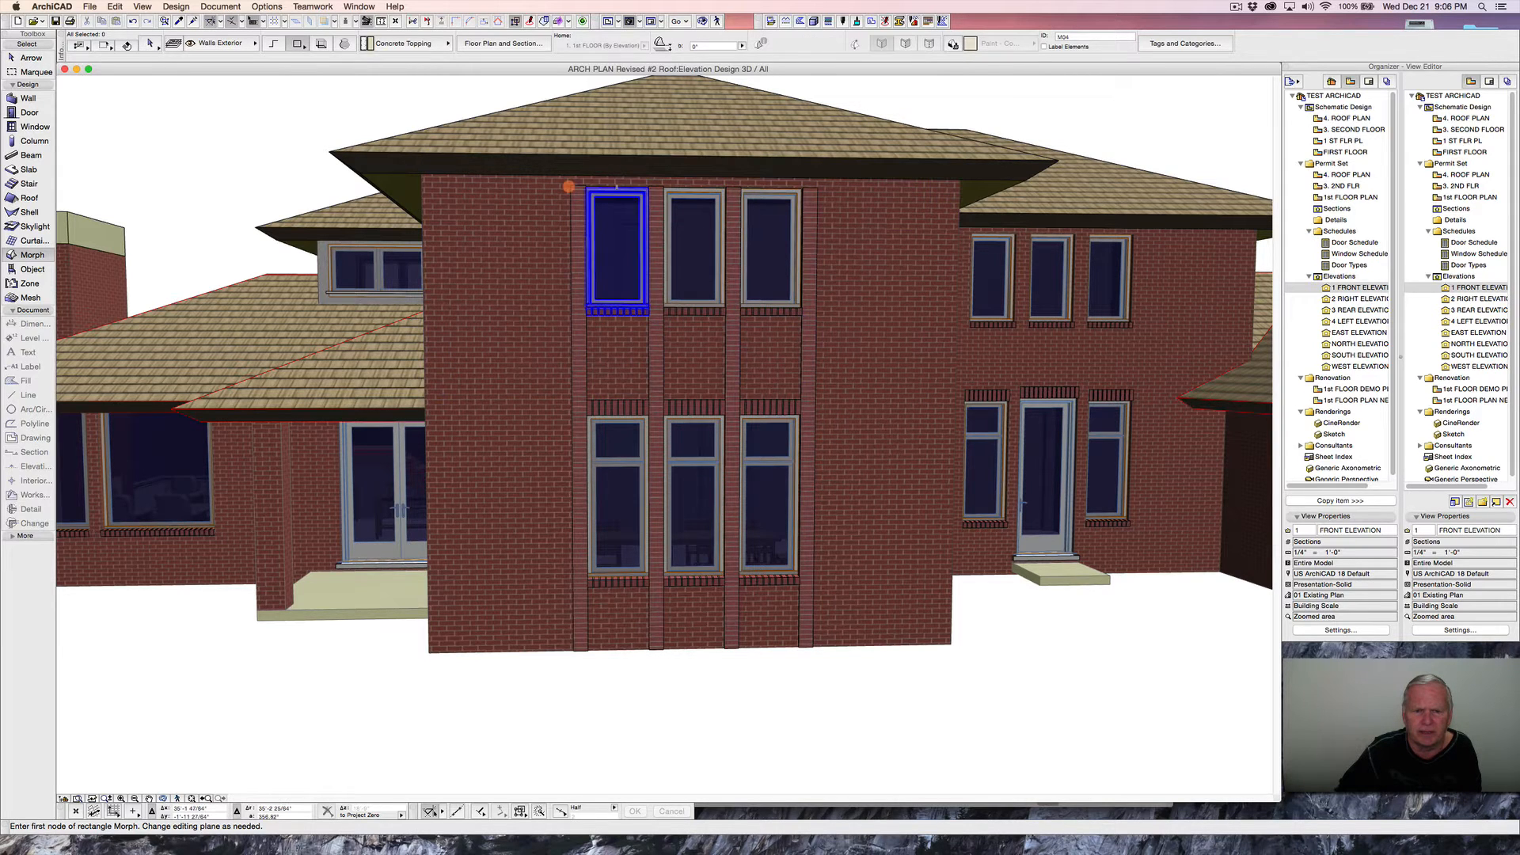
left_click(569, 189, "shift")
right_click(587, 188)
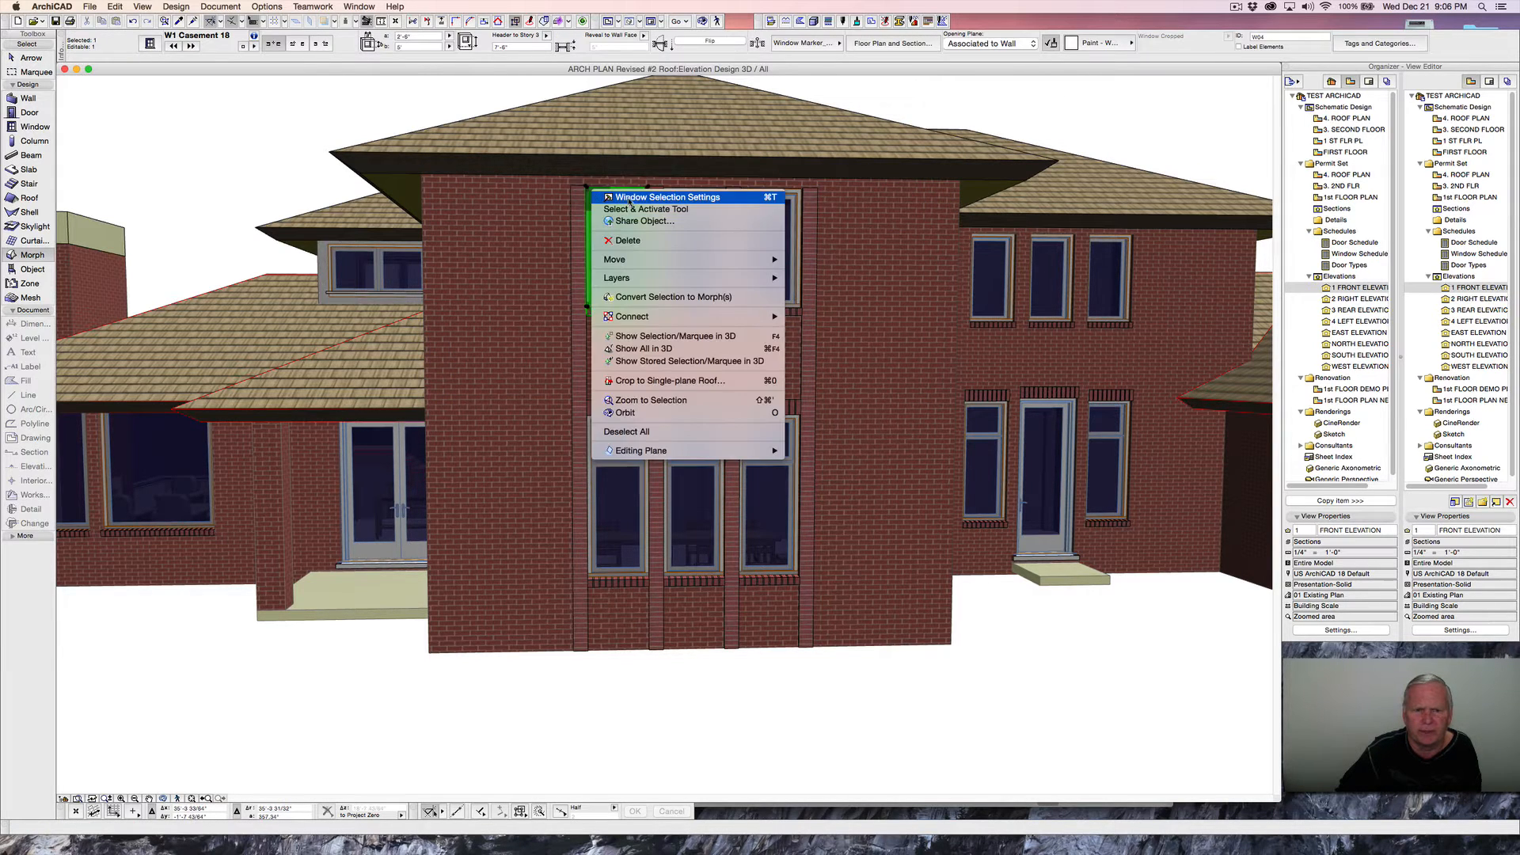
left_click(630, 198)
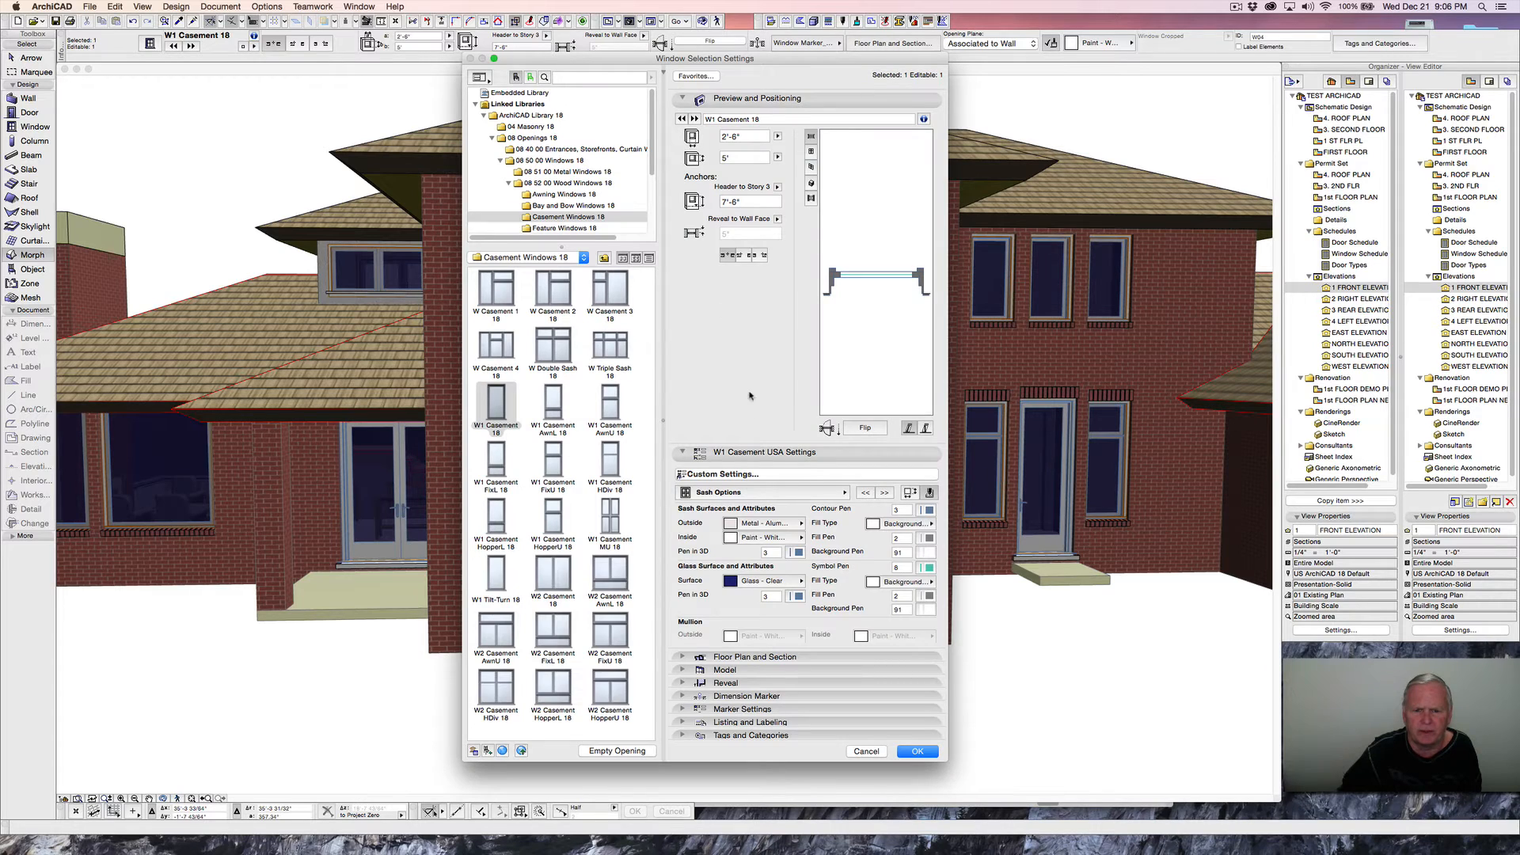
left_click(841, 493)
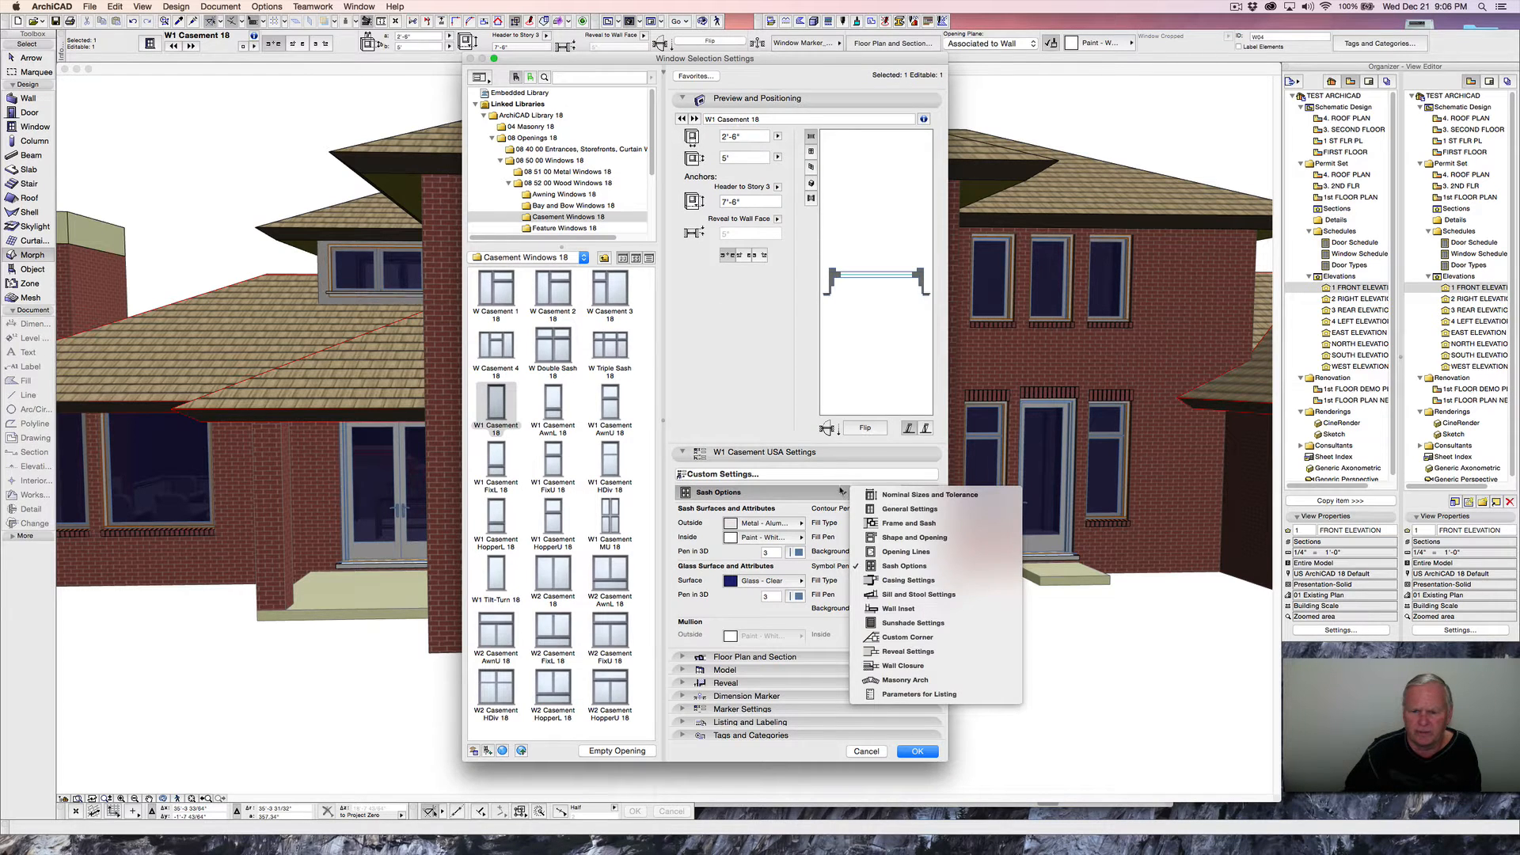
left_click(908, 681)
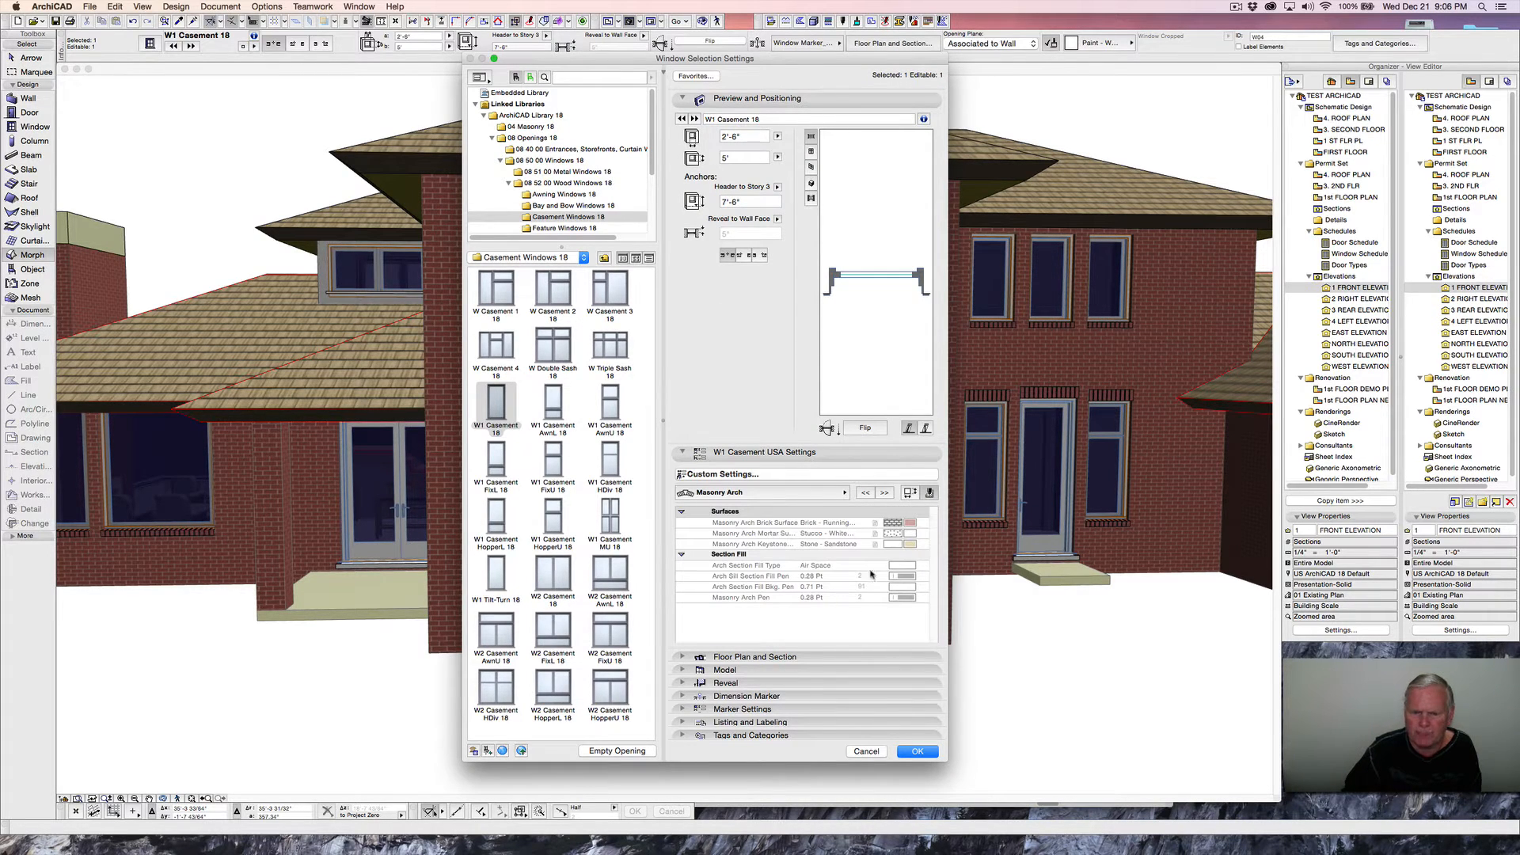
- Add a Masonry Straight Arch to the window and set its type to Brick Arch
left_click(910, 494)
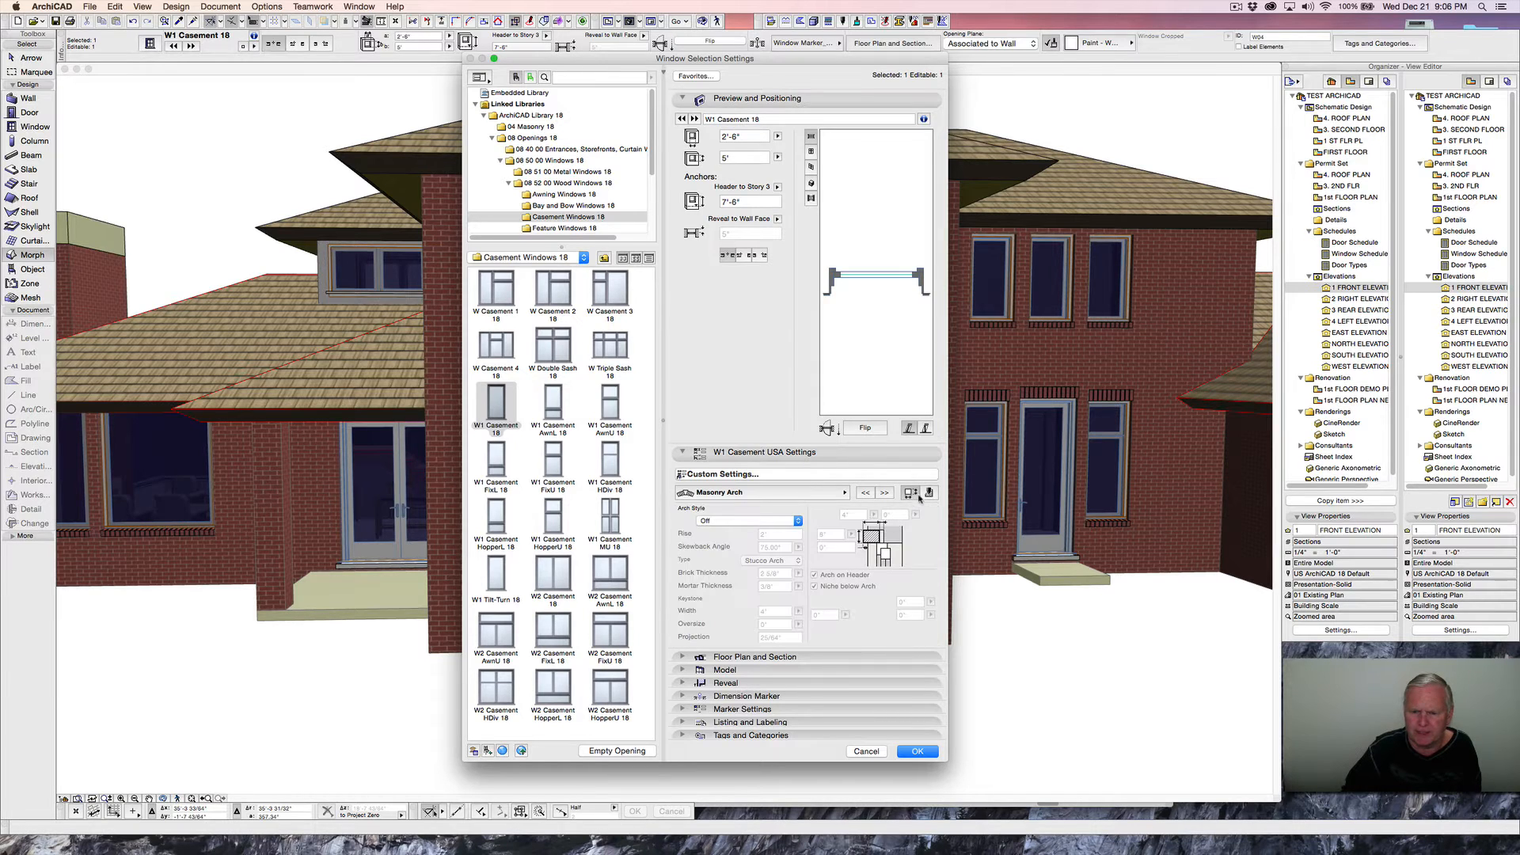
left_click(928, 494)
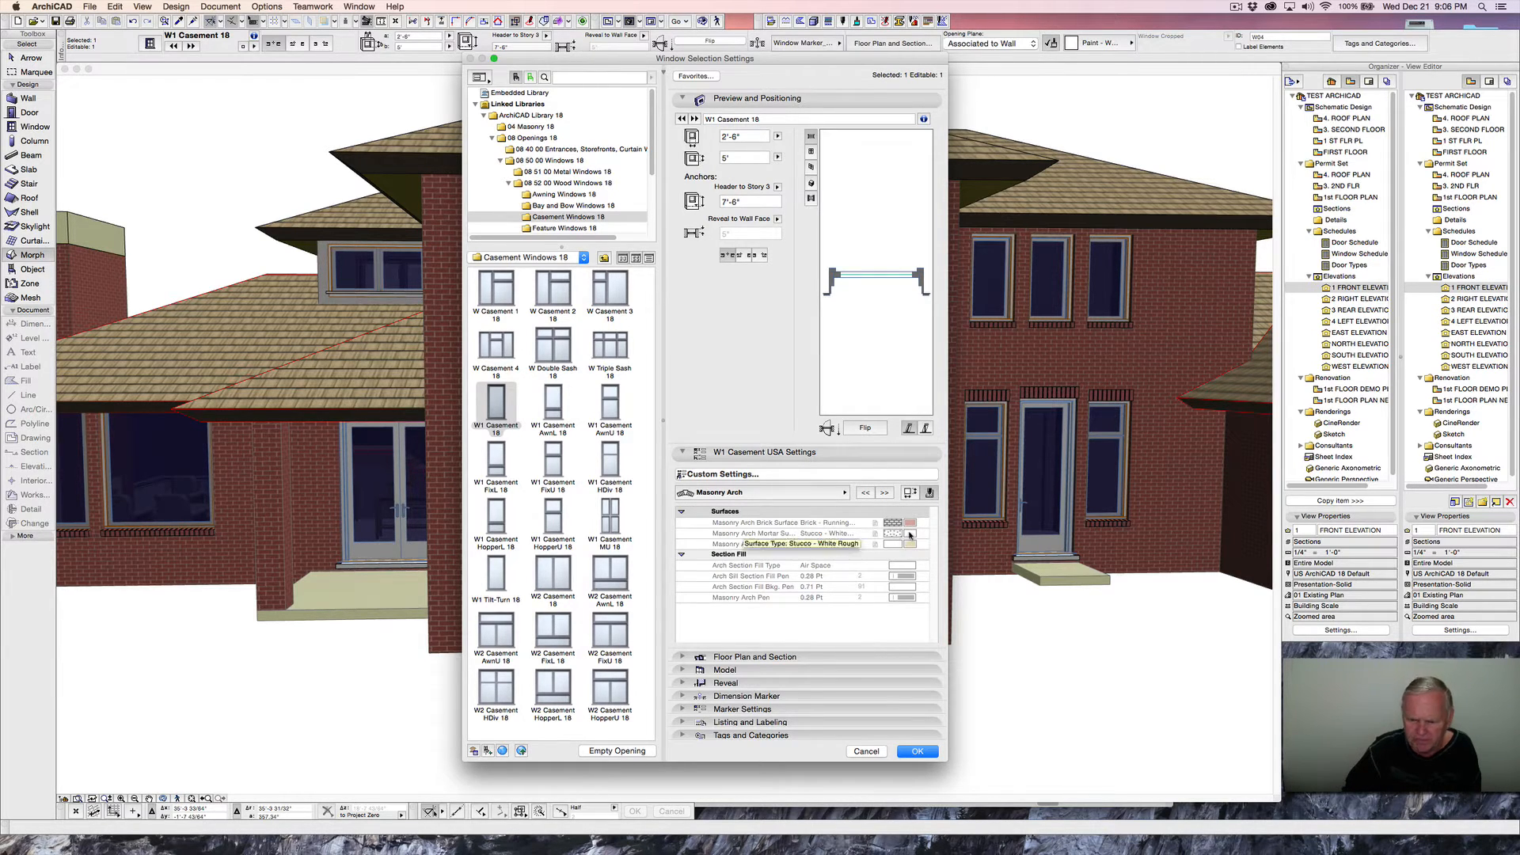
left_click(908, 535)
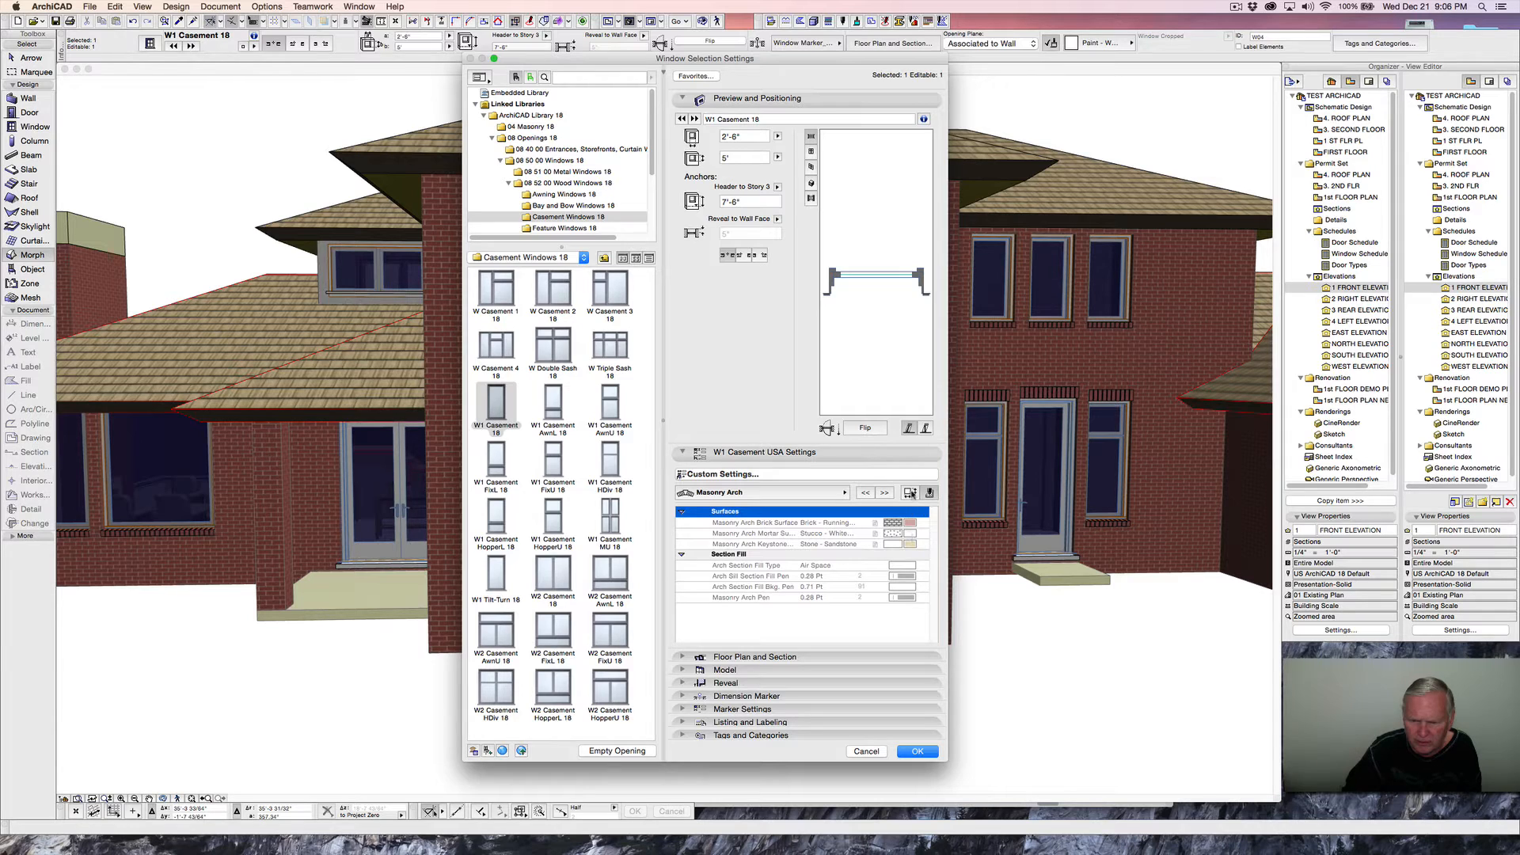
left_click(910, 493)
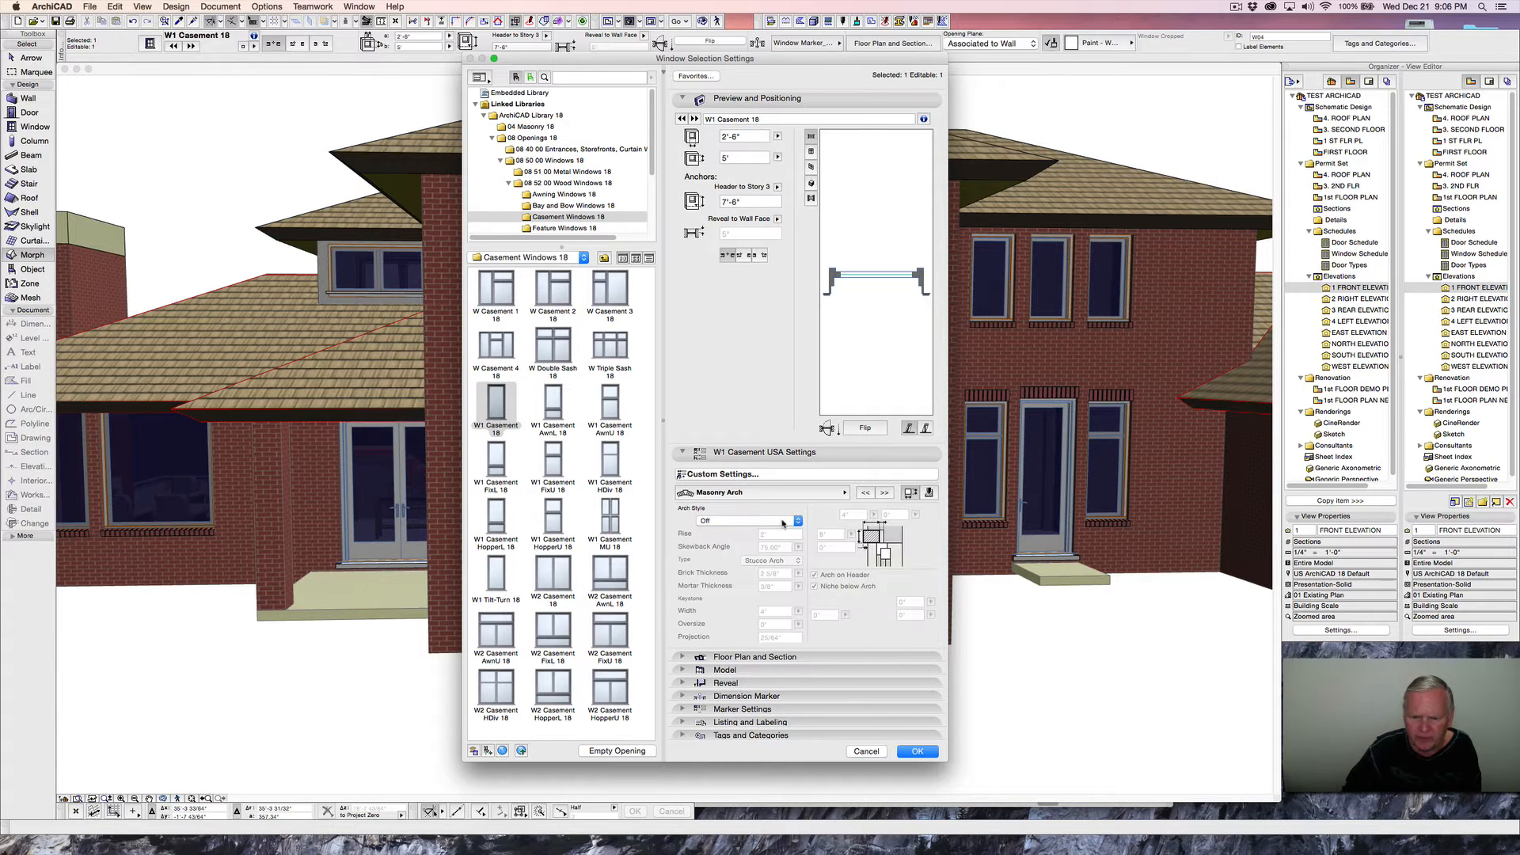
left_click(799, 522)
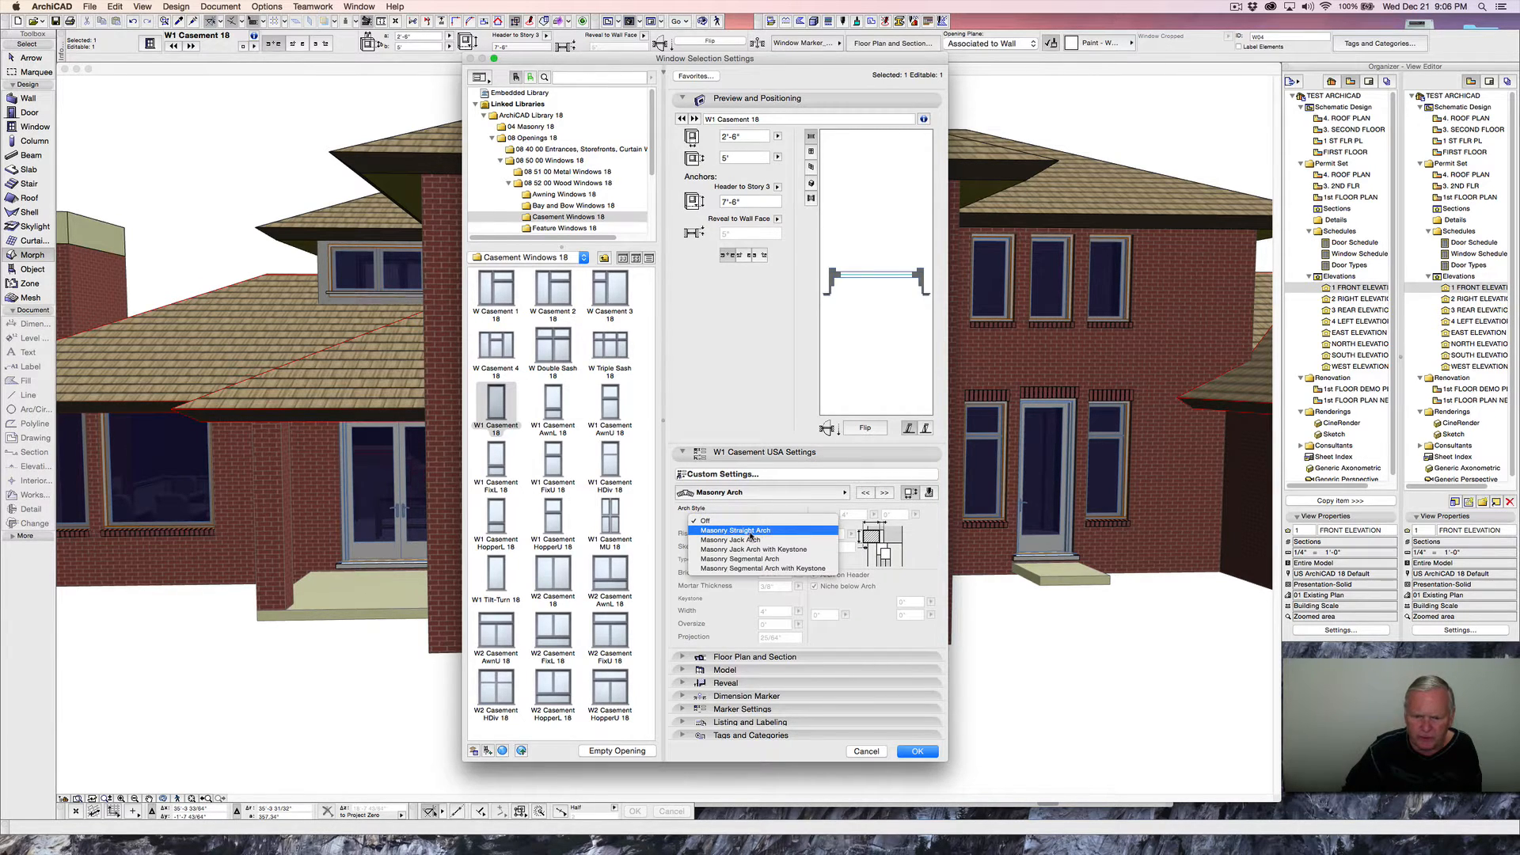
left_click(749, 531)
left_click(791, 561)
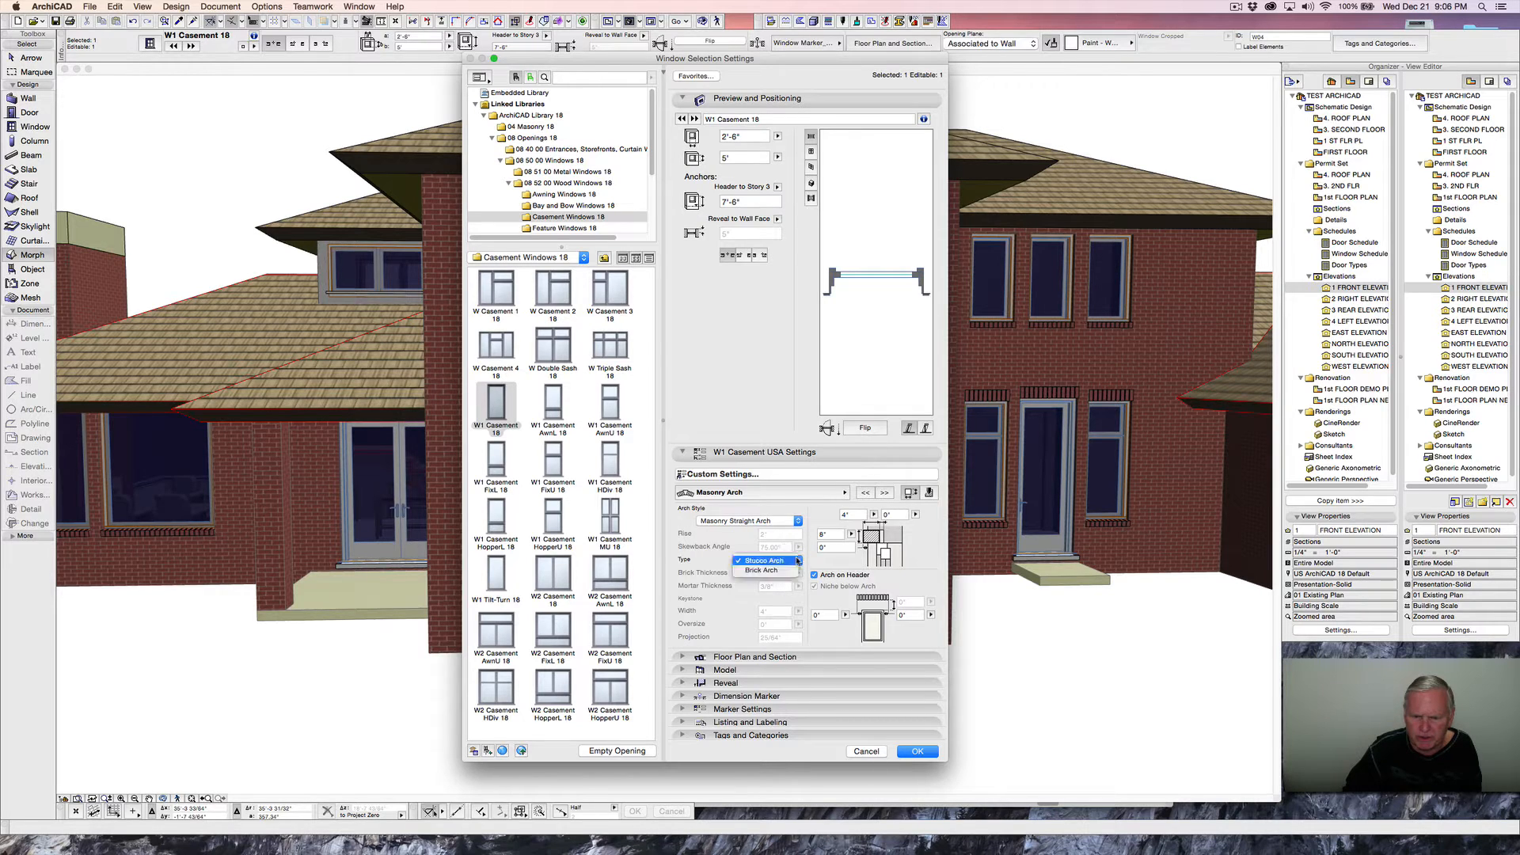
left_click(772, 574)
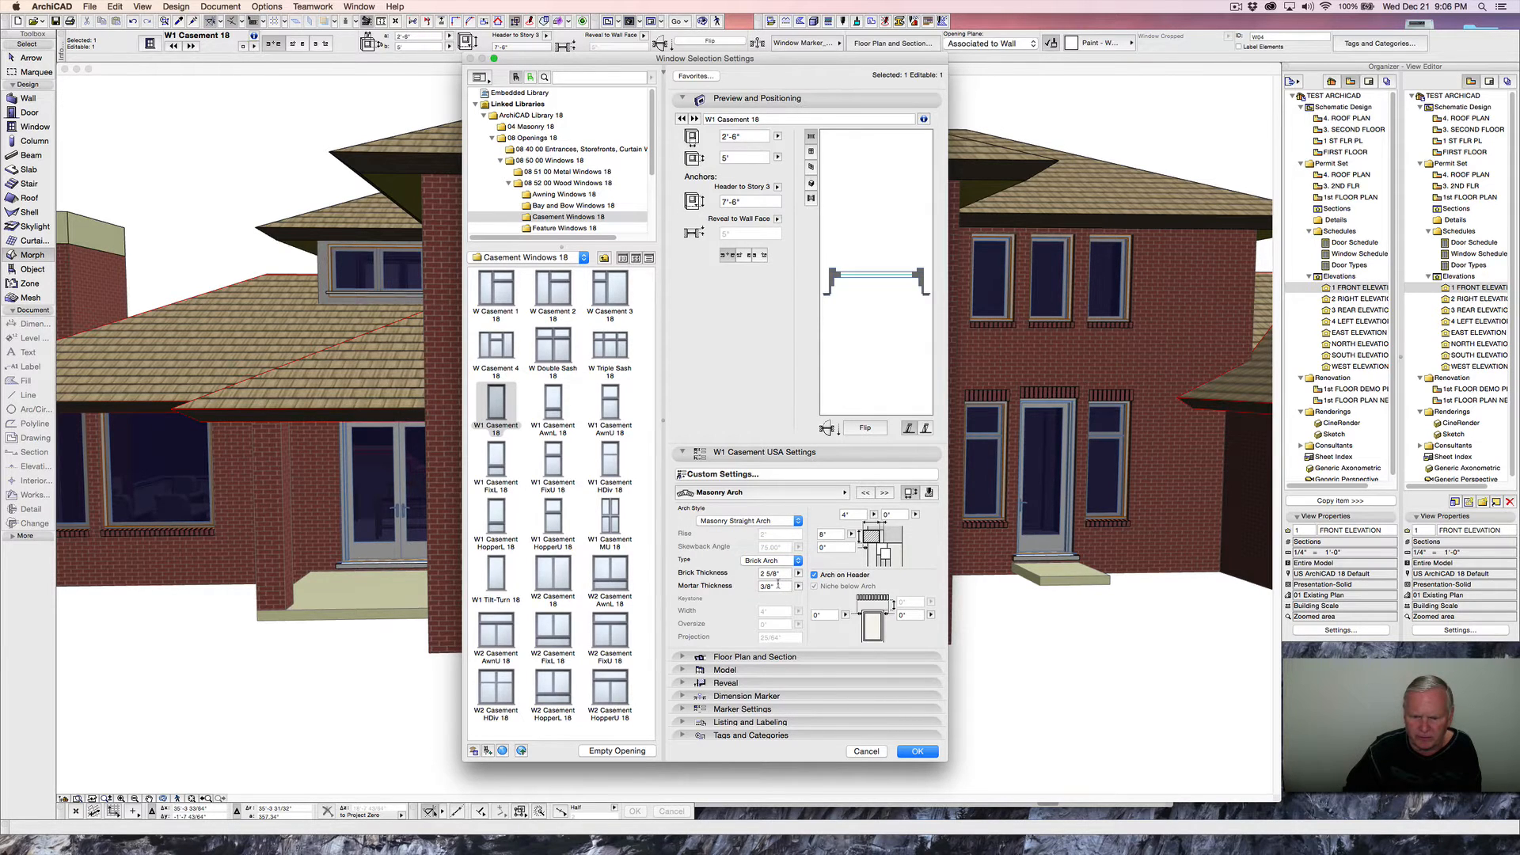
- Set the brick arch's mortar thickness to 1/2" and its height to 7 5/8"
left_click(777, 585)
type("1/2")
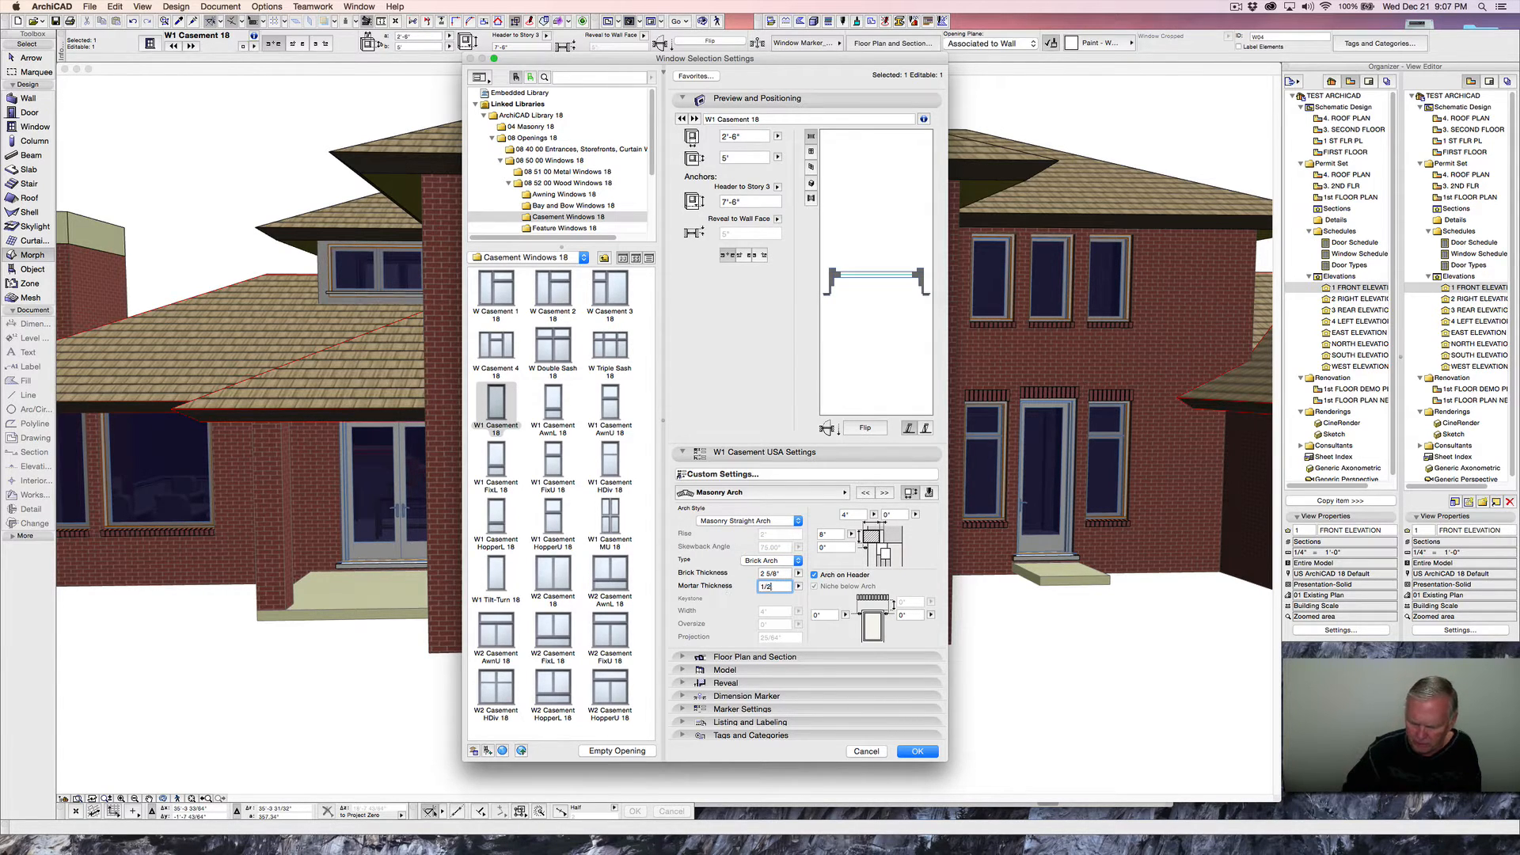
type("\"")
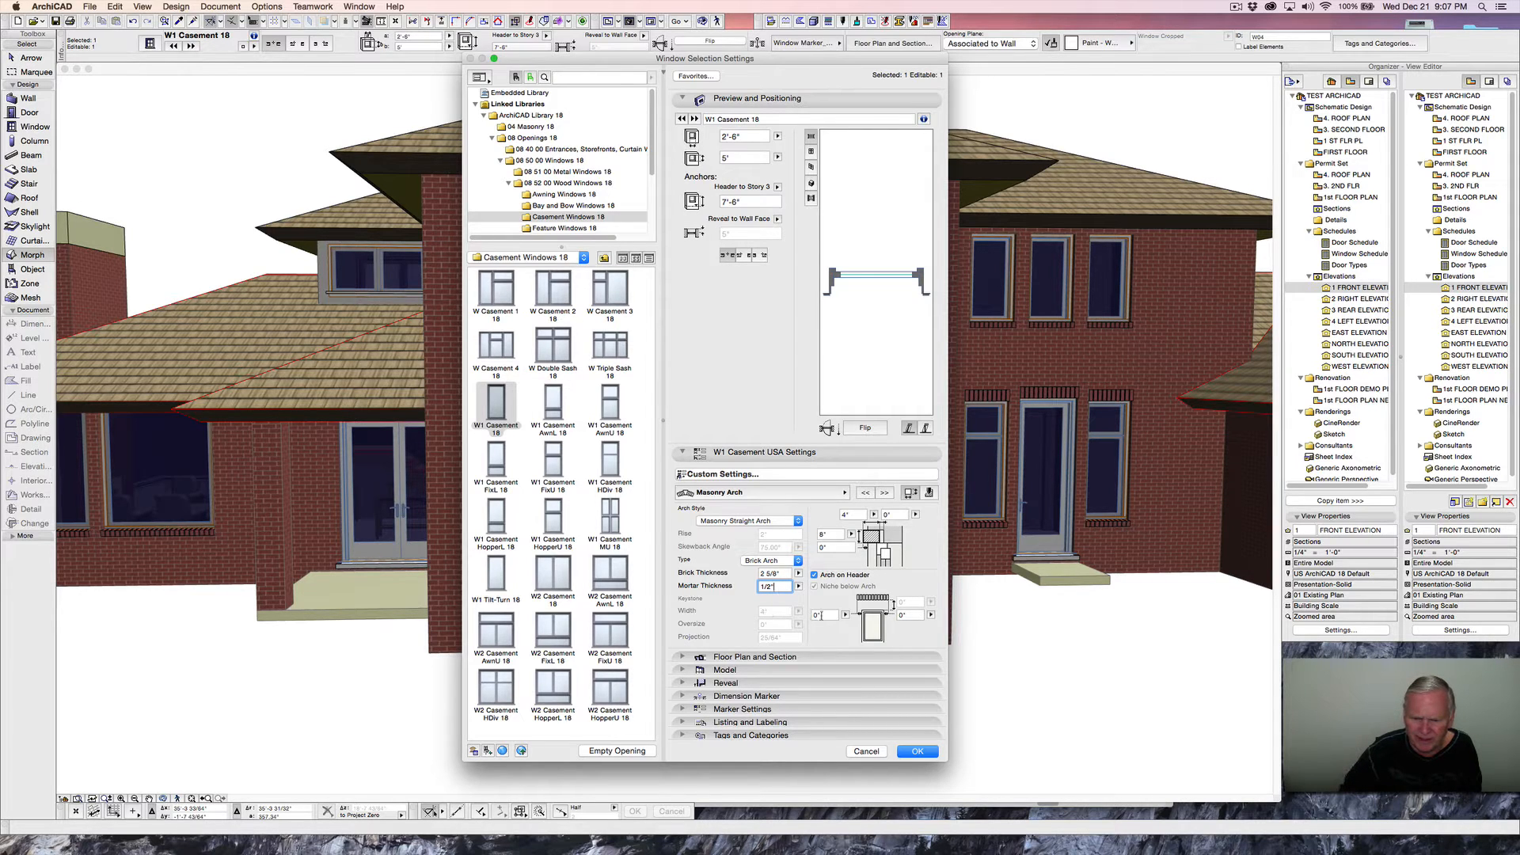
key("Tab")
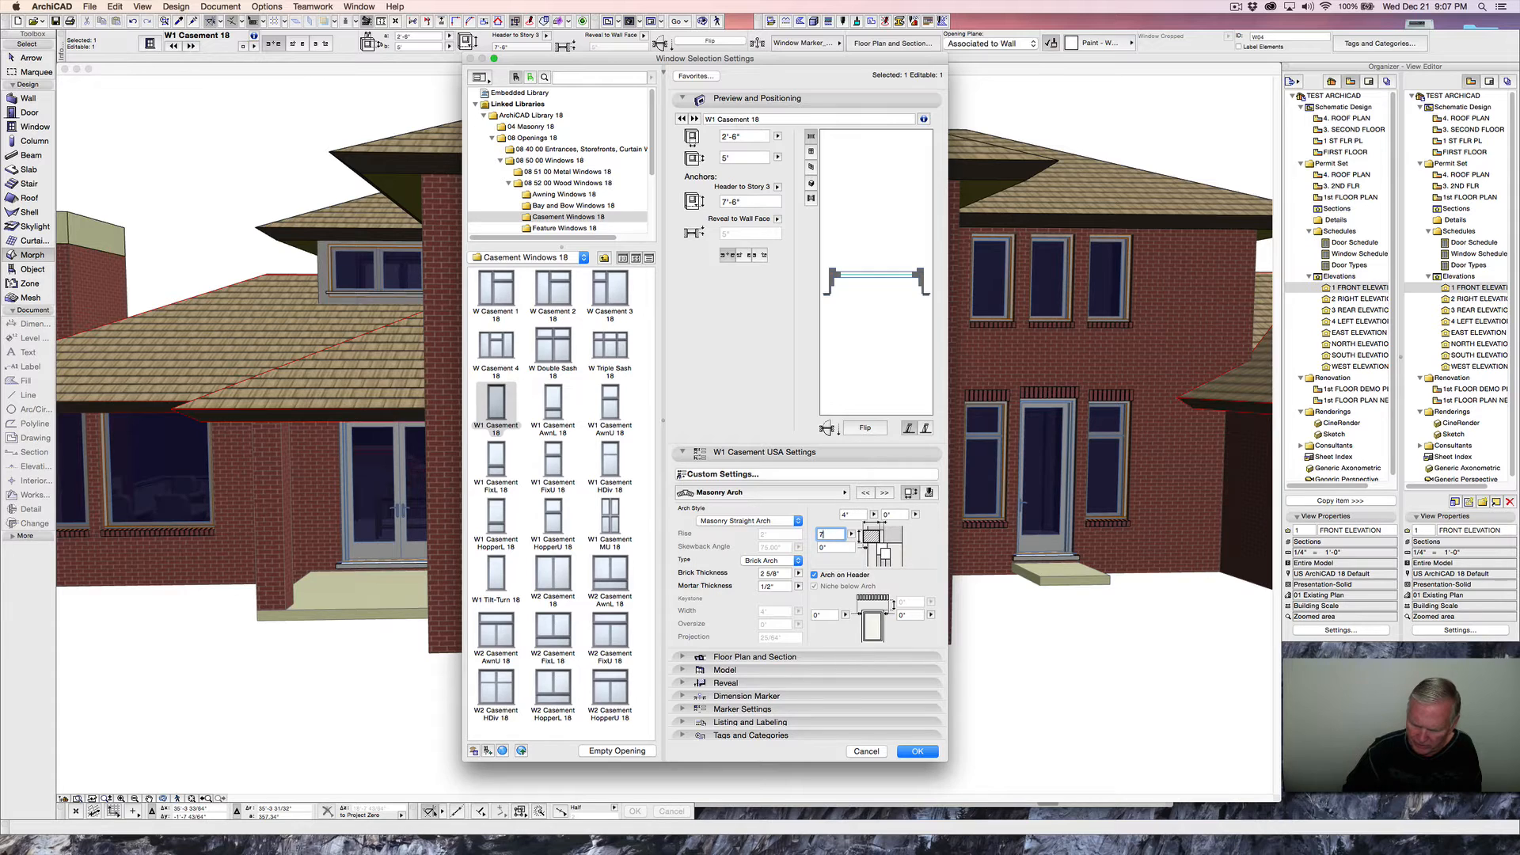
type("7.625\"")
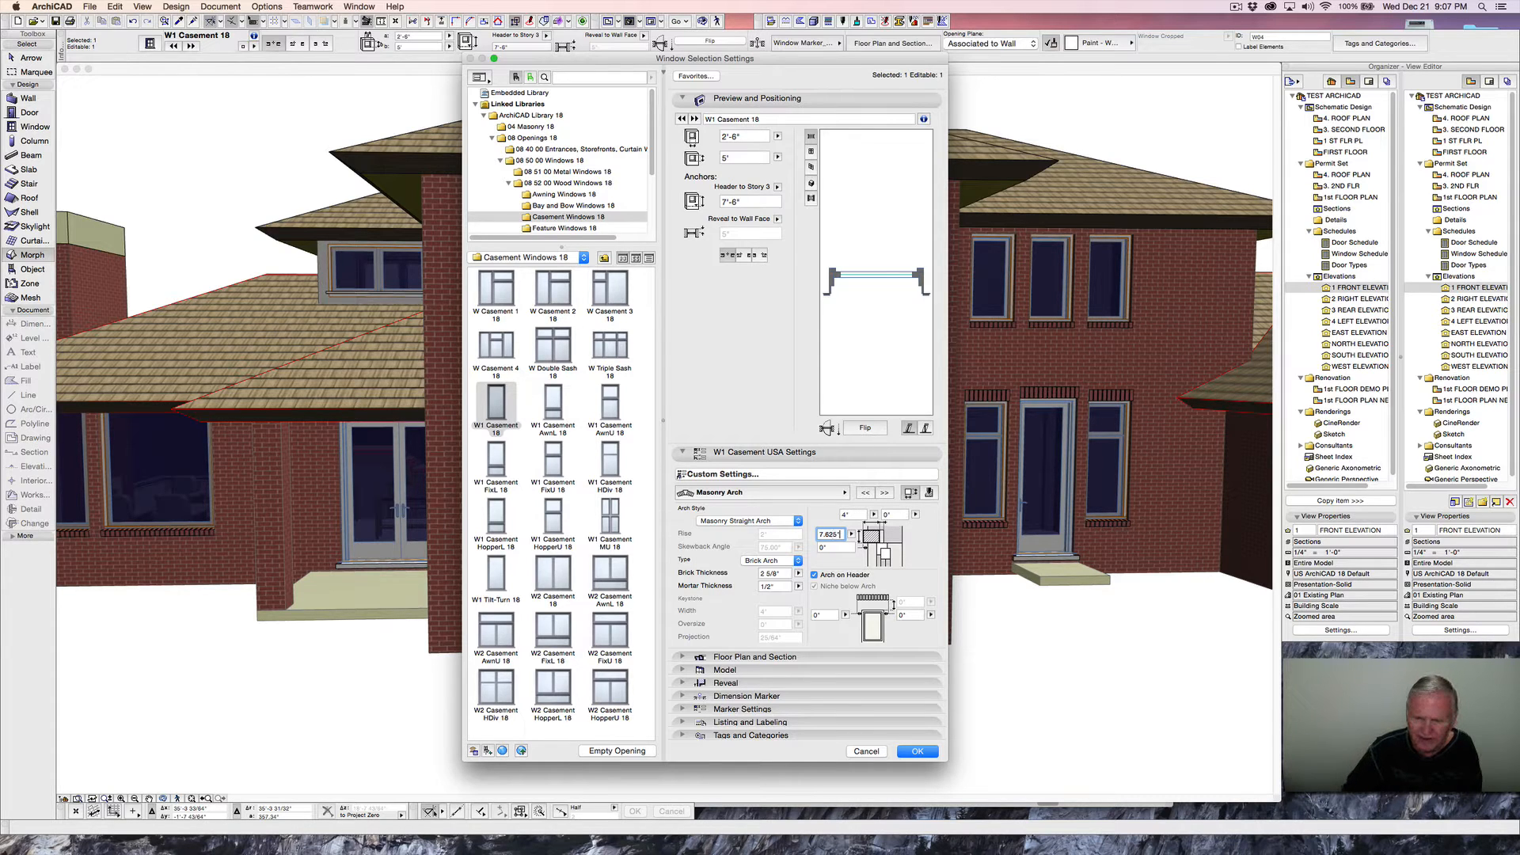
- Set the brick arch's depth to 3 5/8" and its vertical offset to 1"
left_click_drag(852, 515, 832, 516)
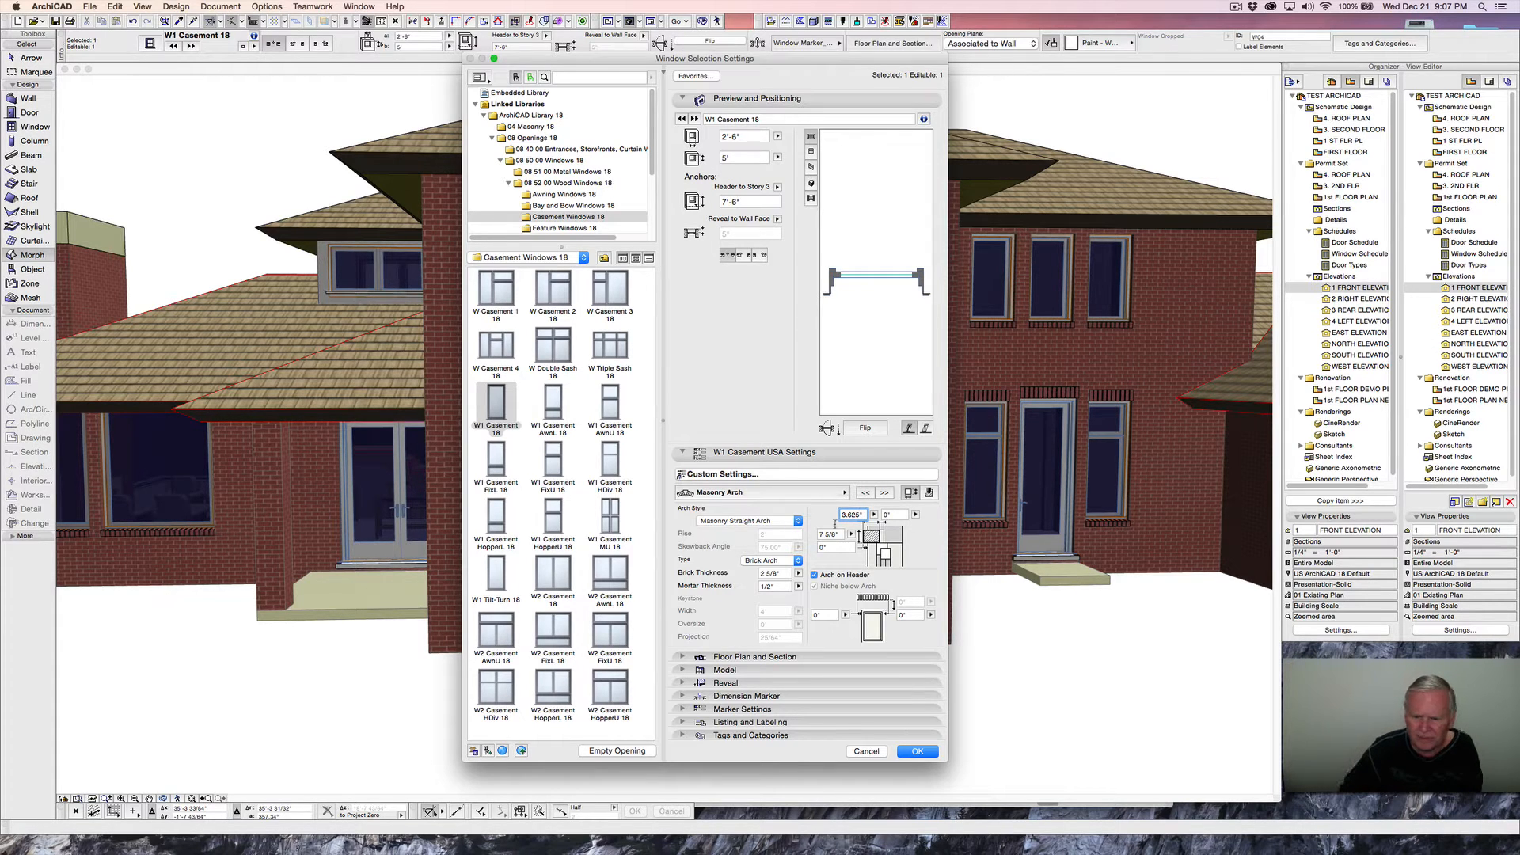
left_click(844, 535)
left_click(834, 548)
type("1")
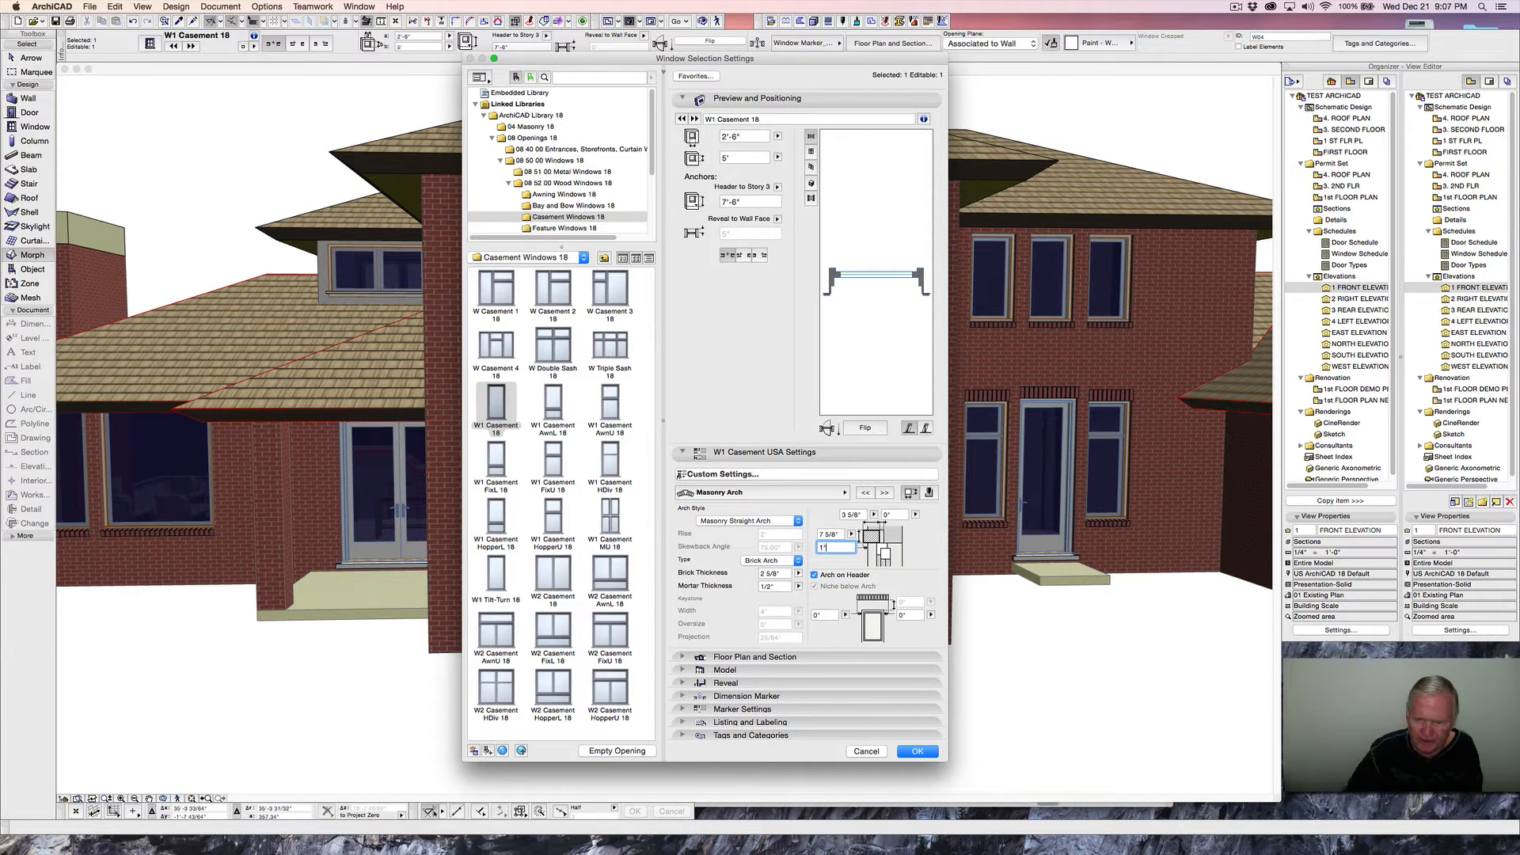
type("\"")
- Extend the arch 7 5/8" past both sides of the window and apply the settings
left_click(824, 614)
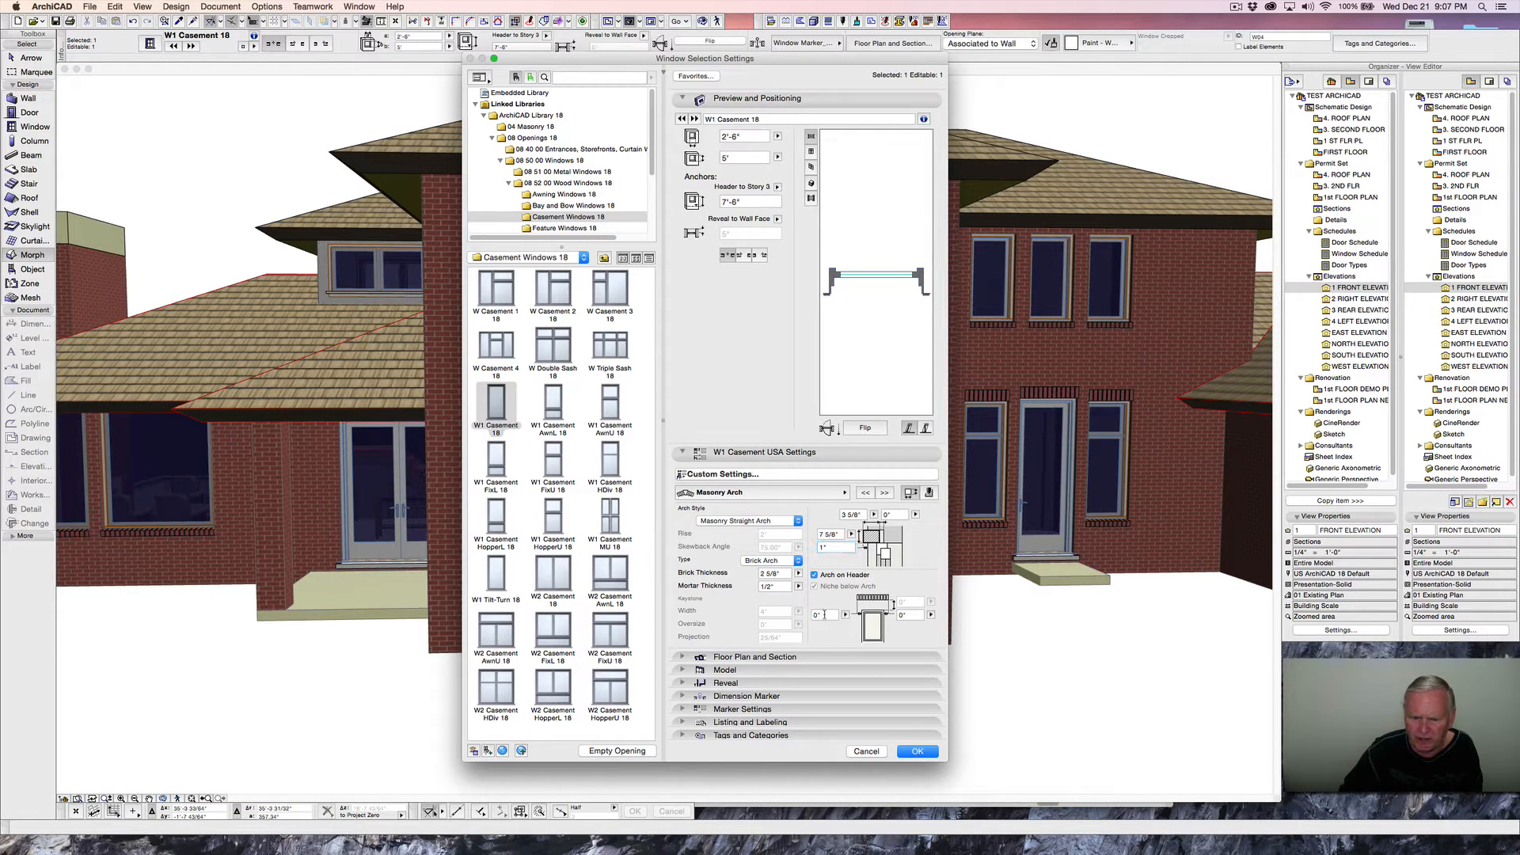
left_click(824, 615)
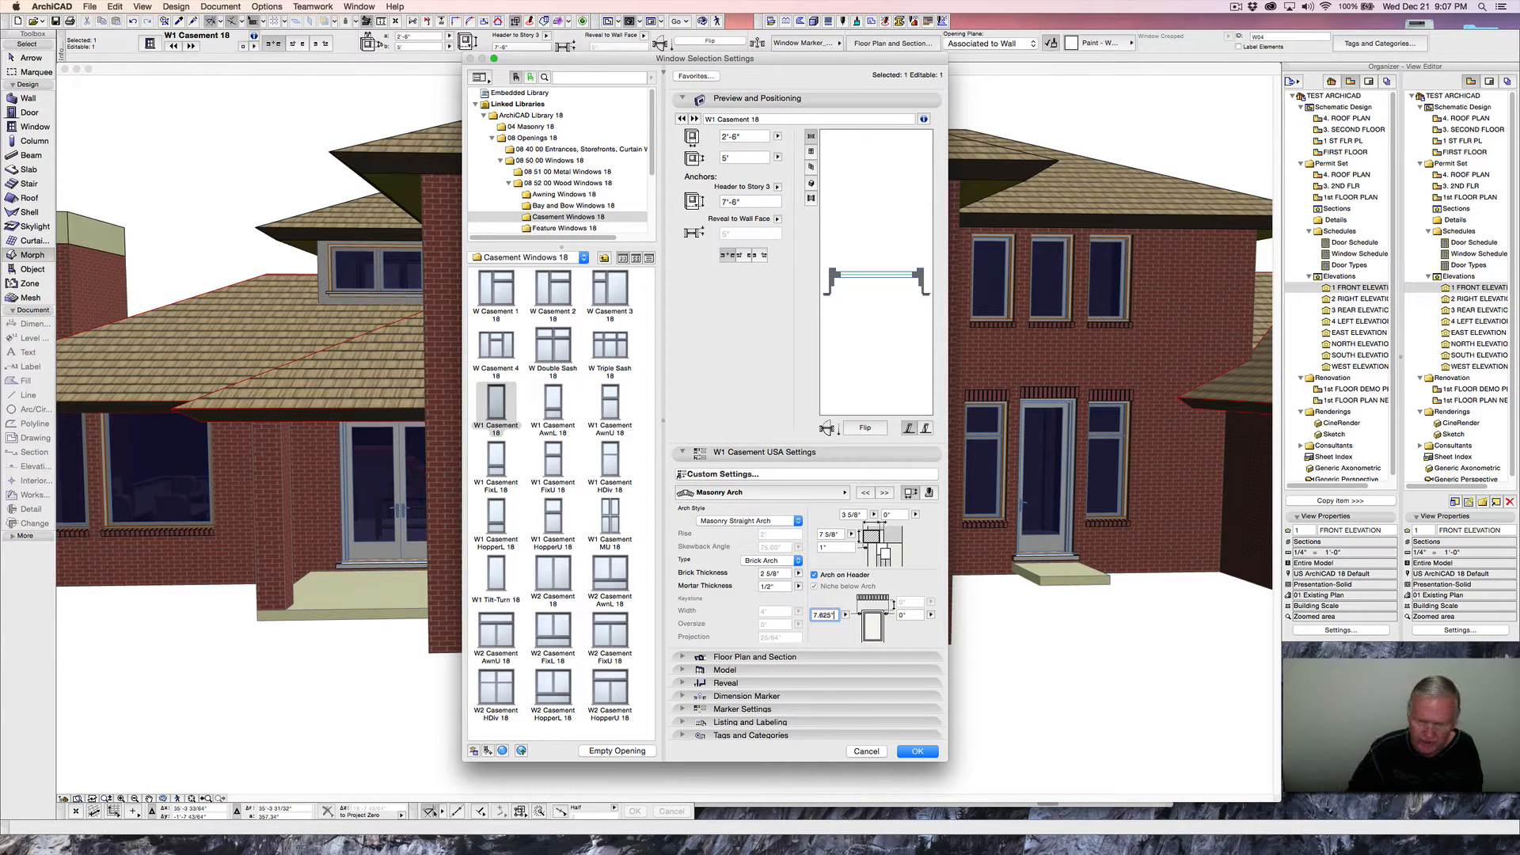
left_click(911, 614)
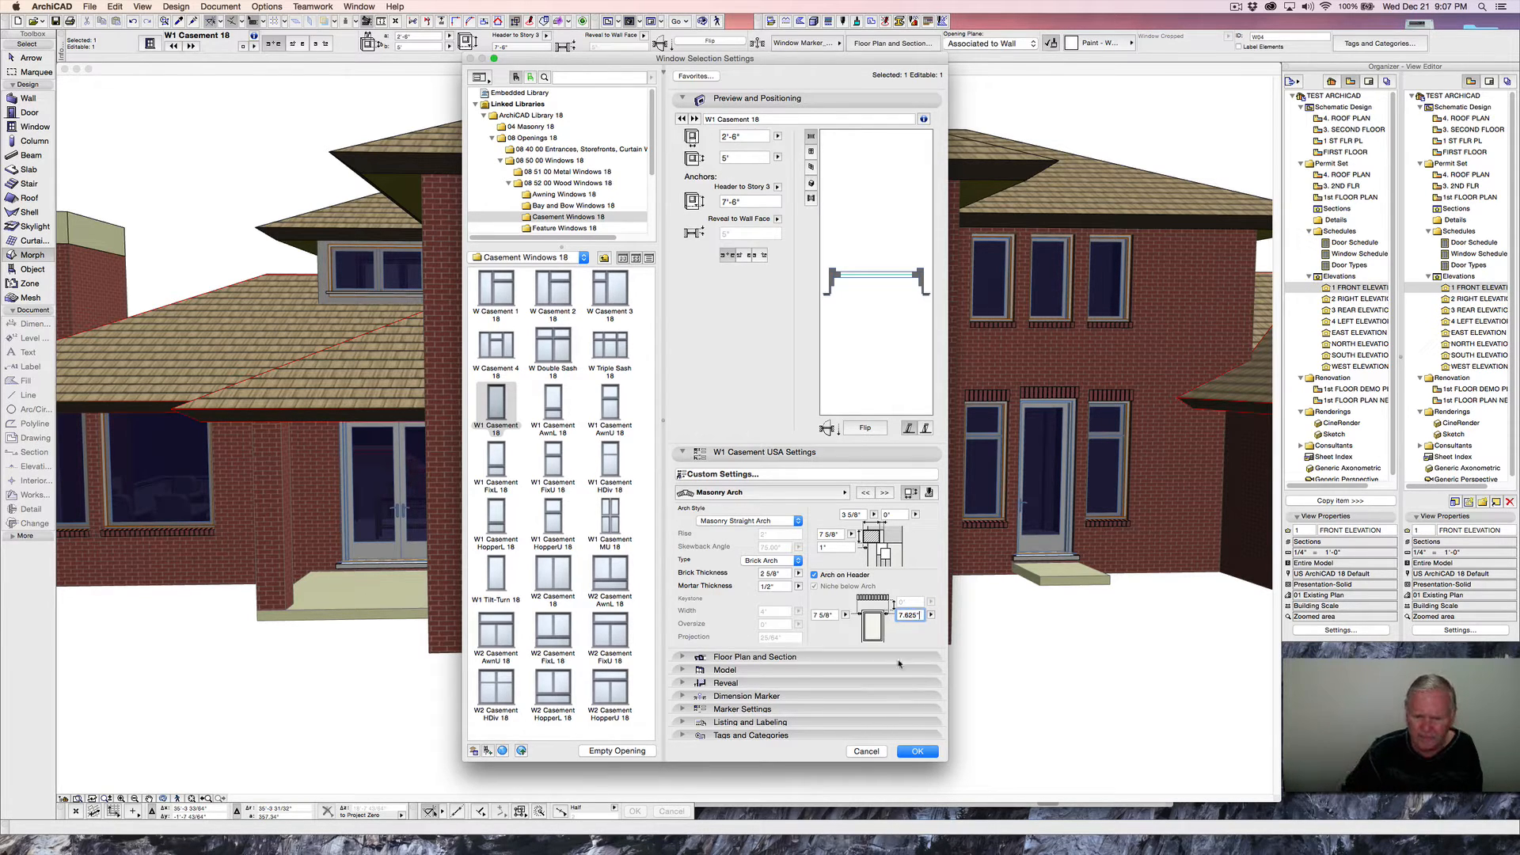
left_click(912, 753)
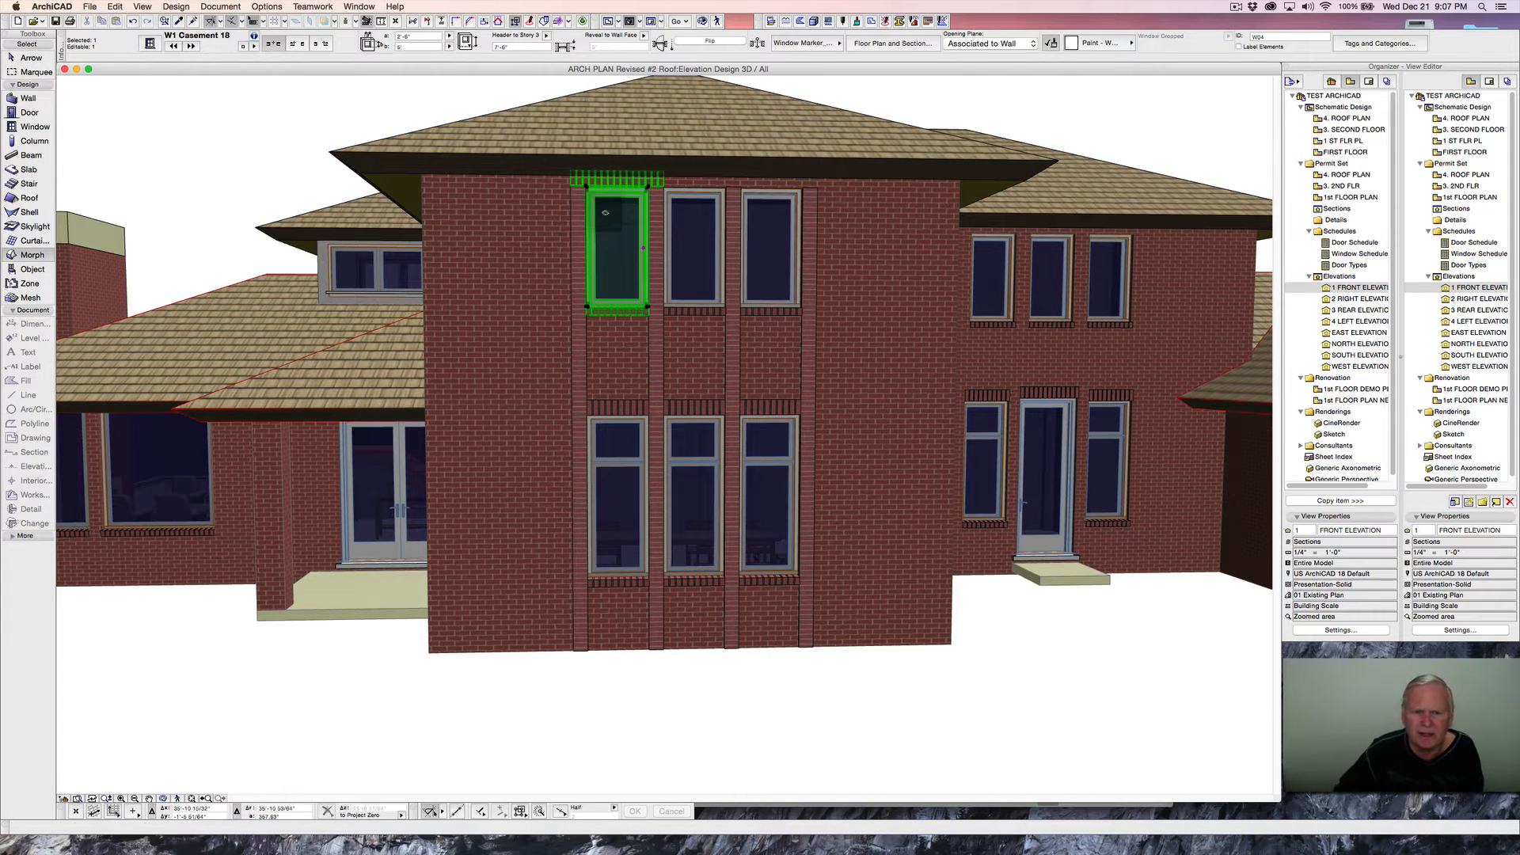
- Examine the new brick arch up close and reopen the settings of the leftmost upper window
key("Escape")
scroll(625, 193, "up", 1)
middle_click_drag(624, 194, 627, 224, "shift")
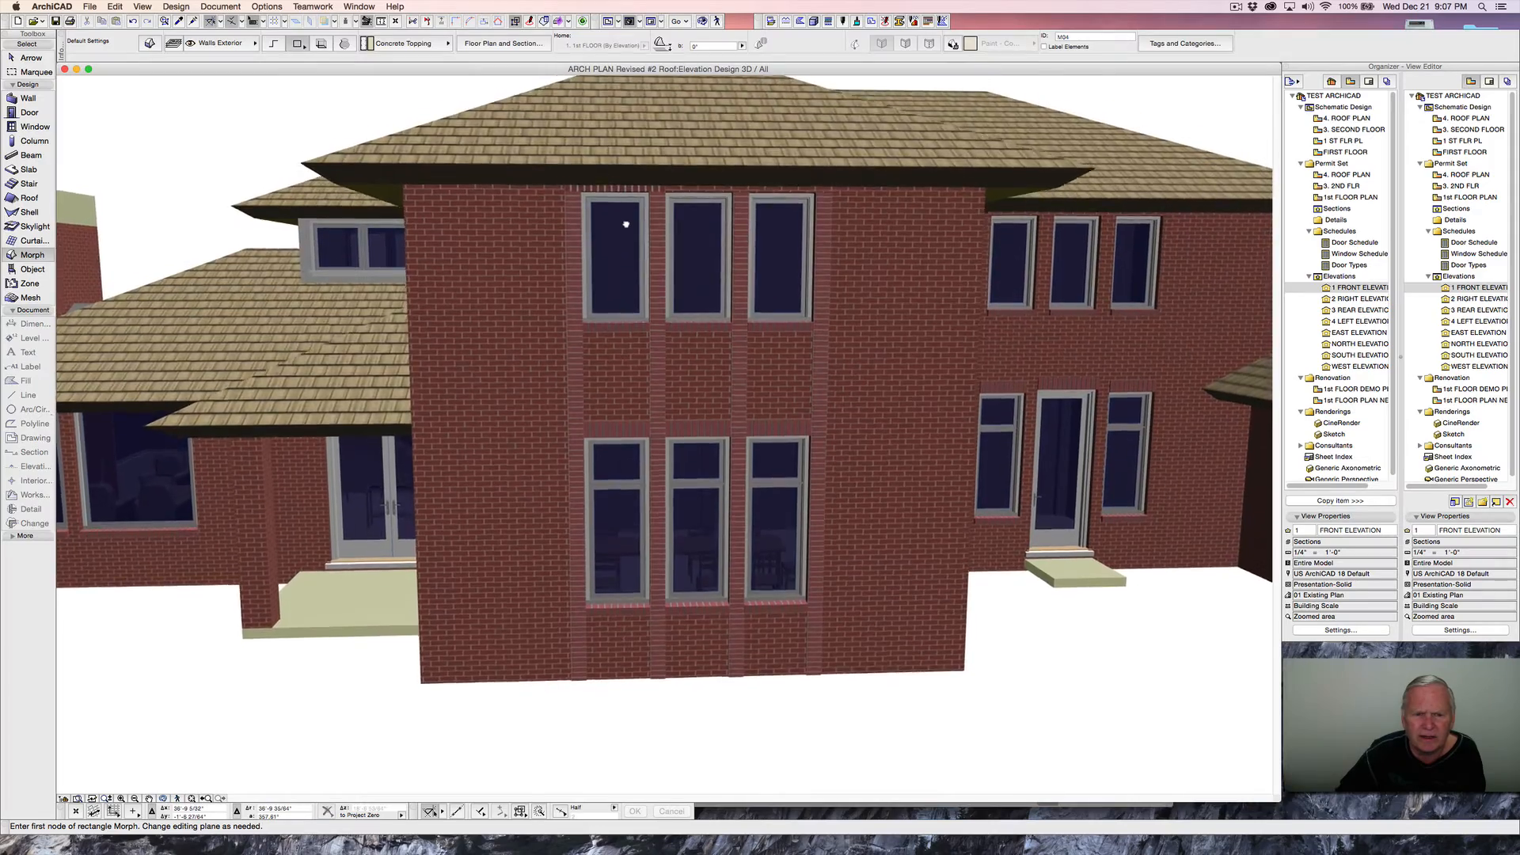
scroll(626, 224, "up", 10)
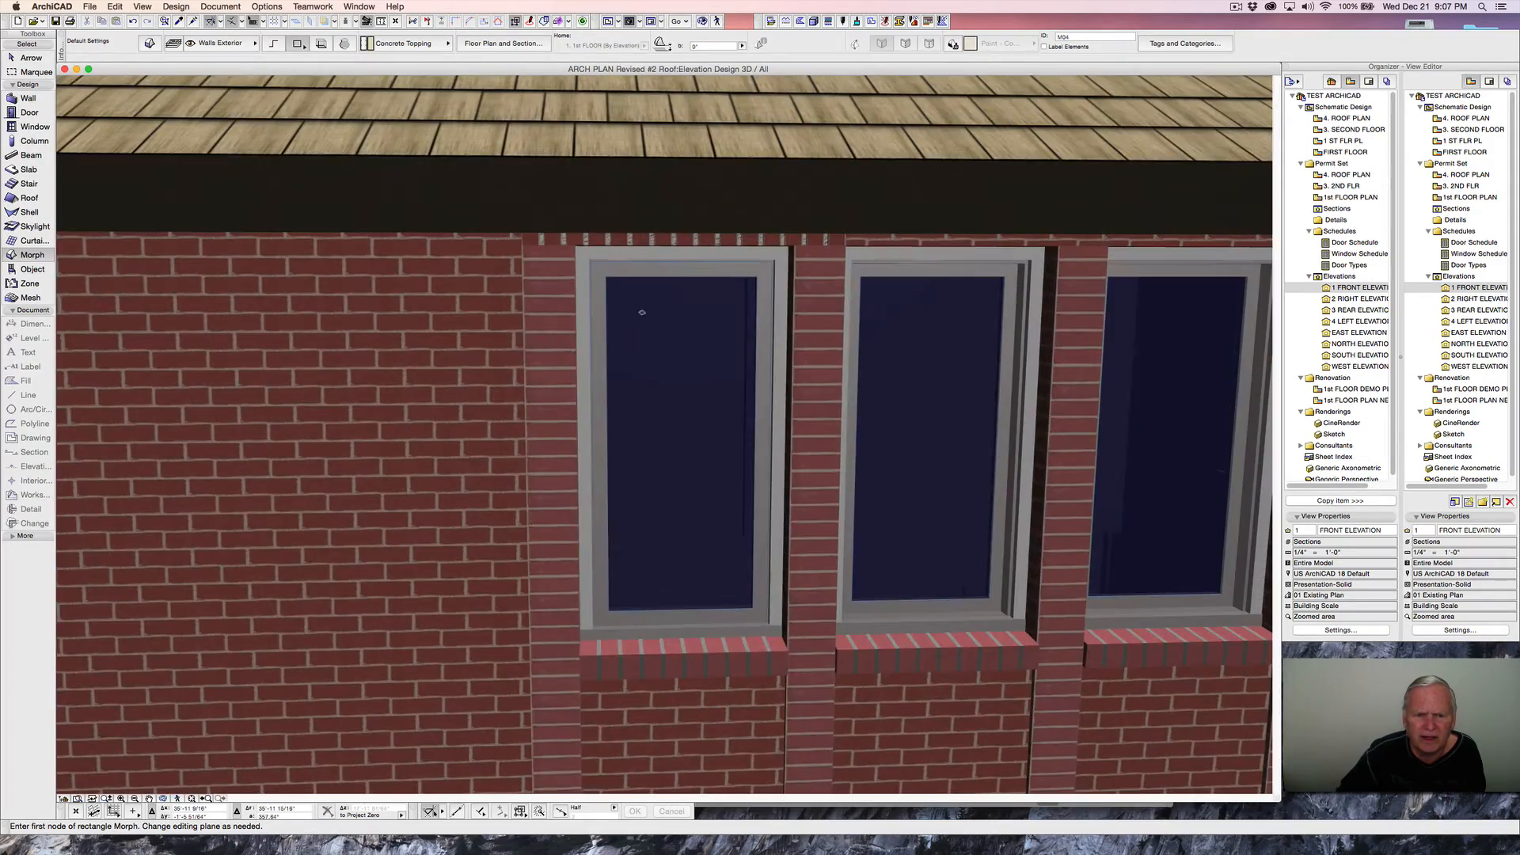
middle_click_drag(642, 312, 735, 259, "shift")
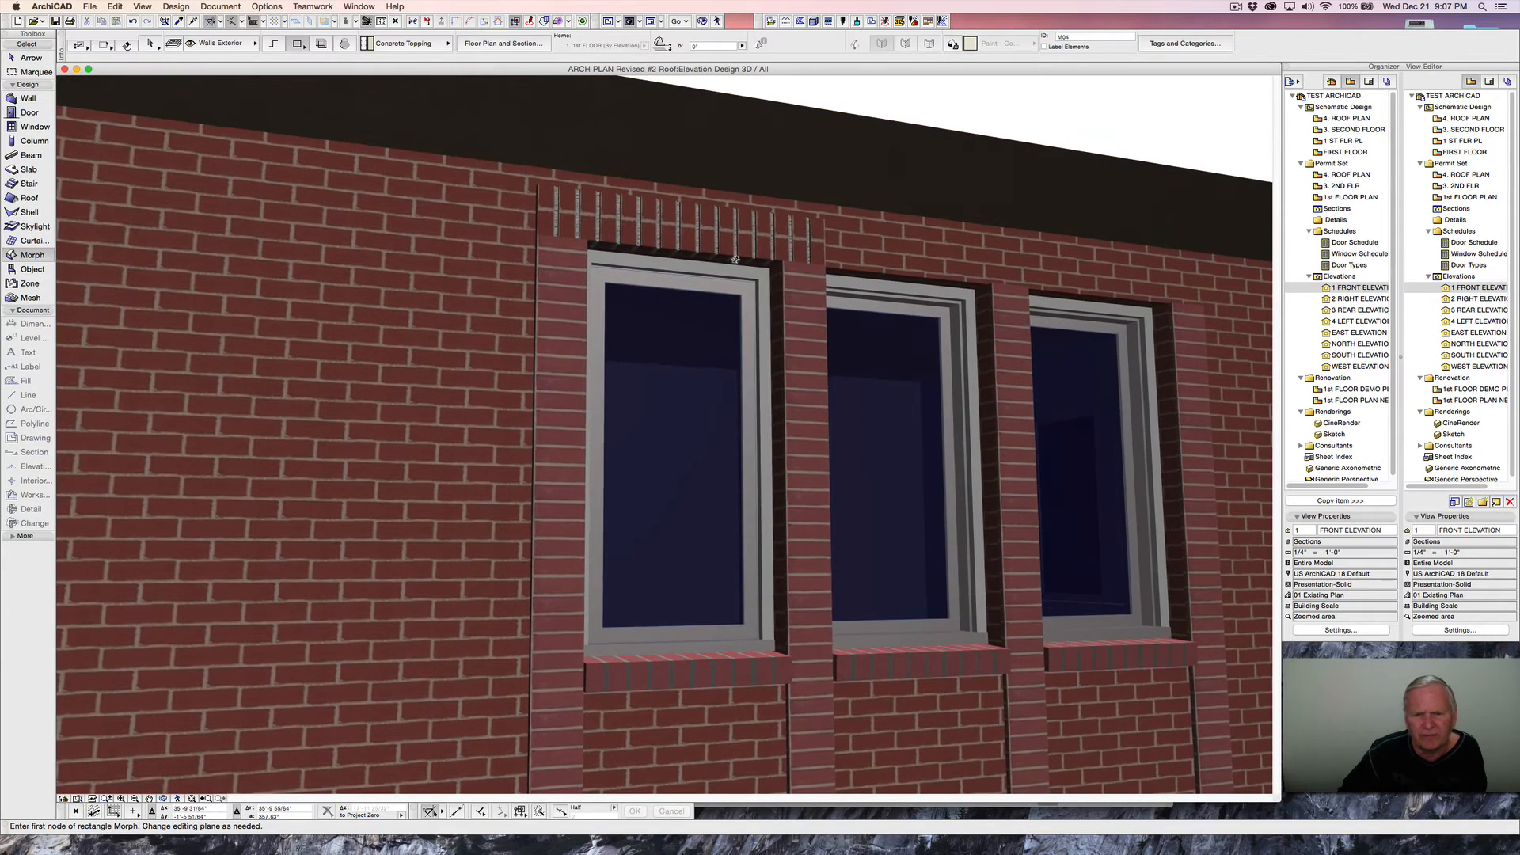
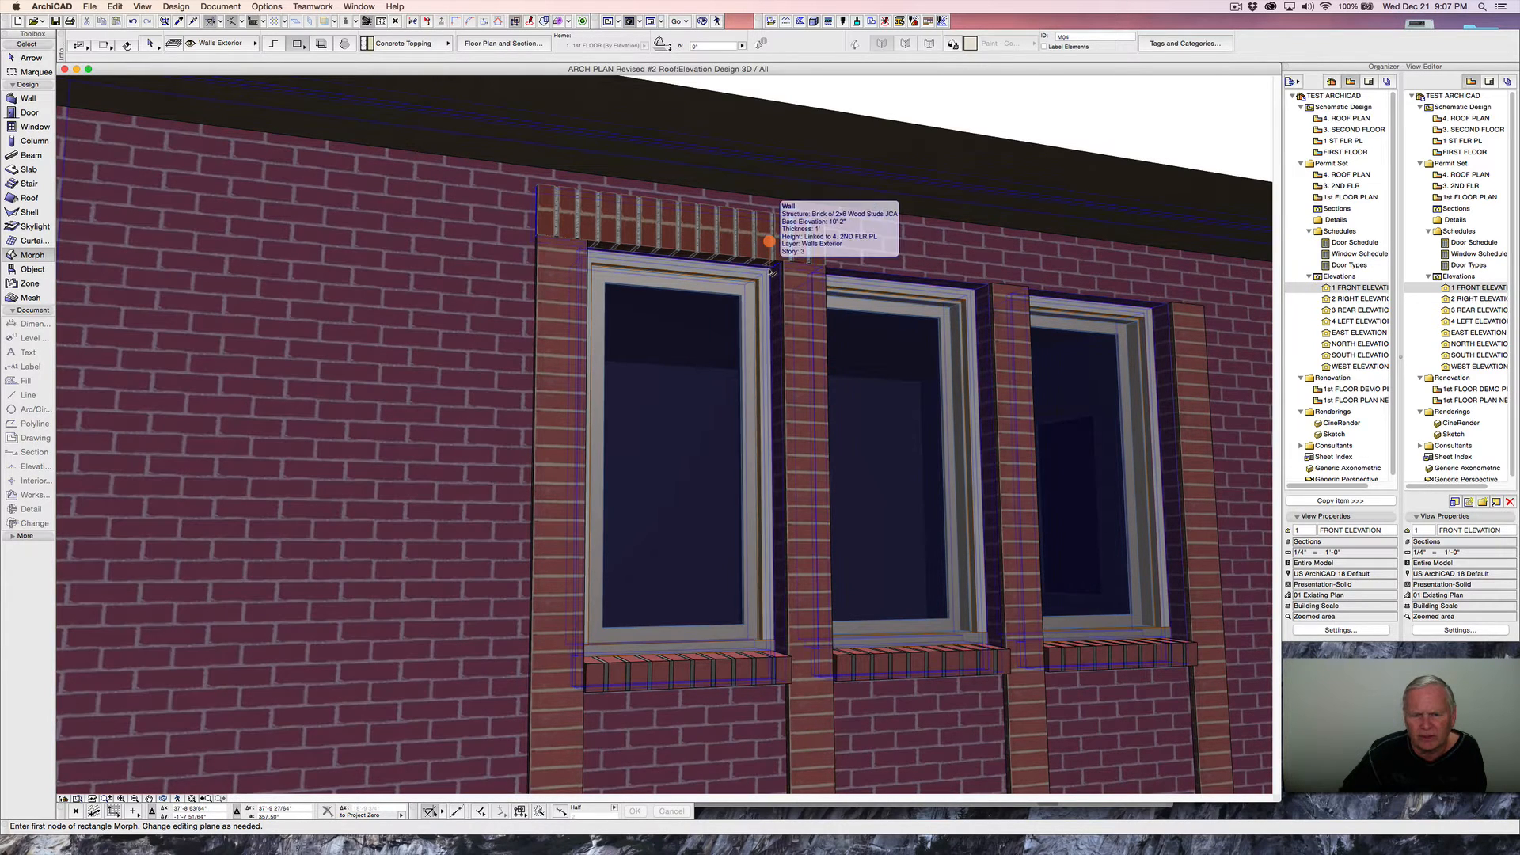
left_click(593, 268)
left_click(761, 639)
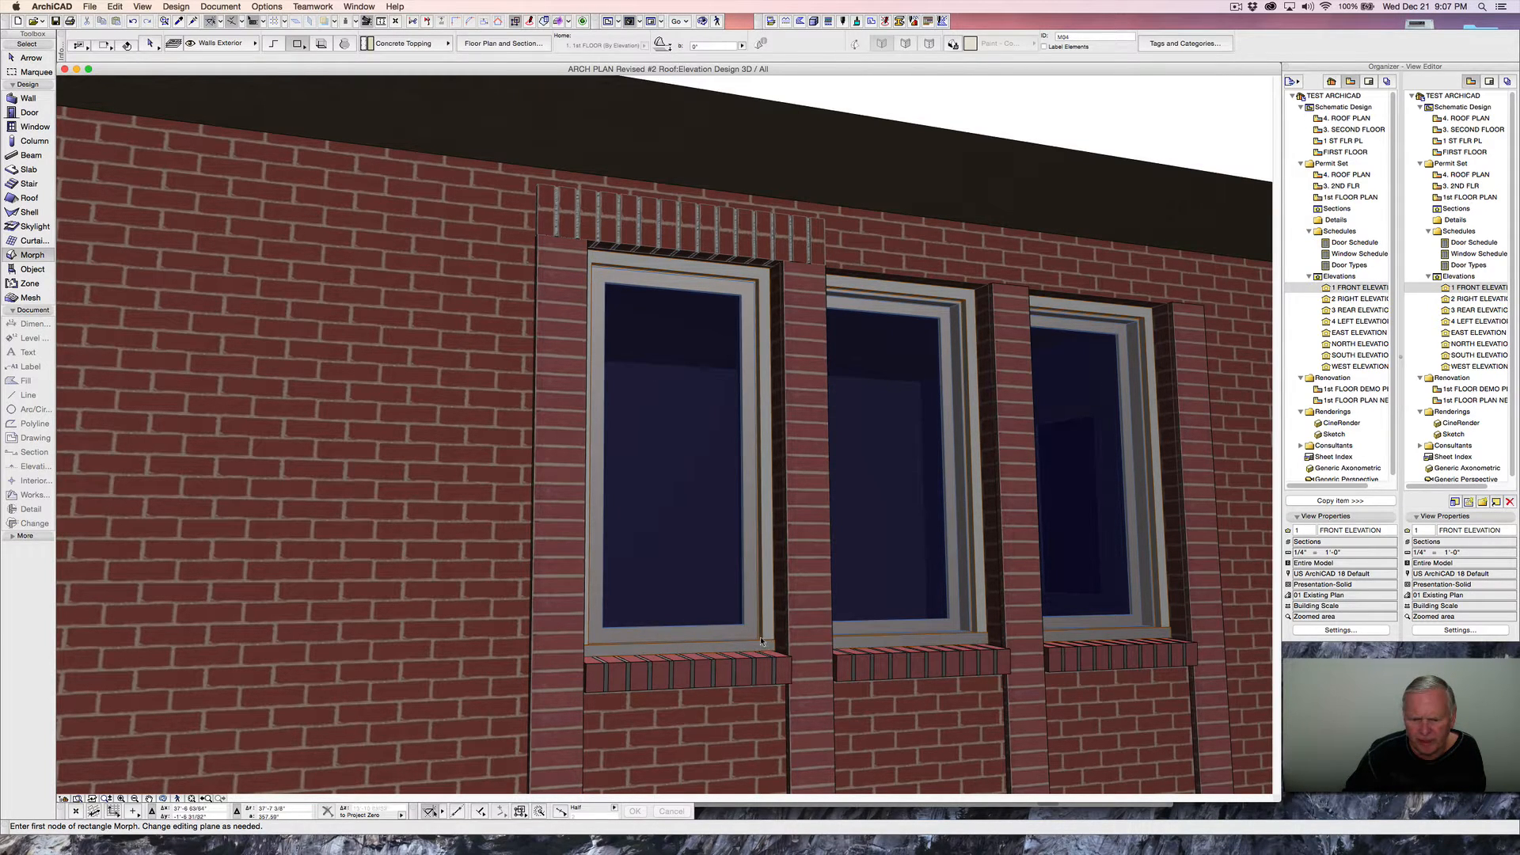
left_click(759, 606, "shift")
right_click(754, 398)
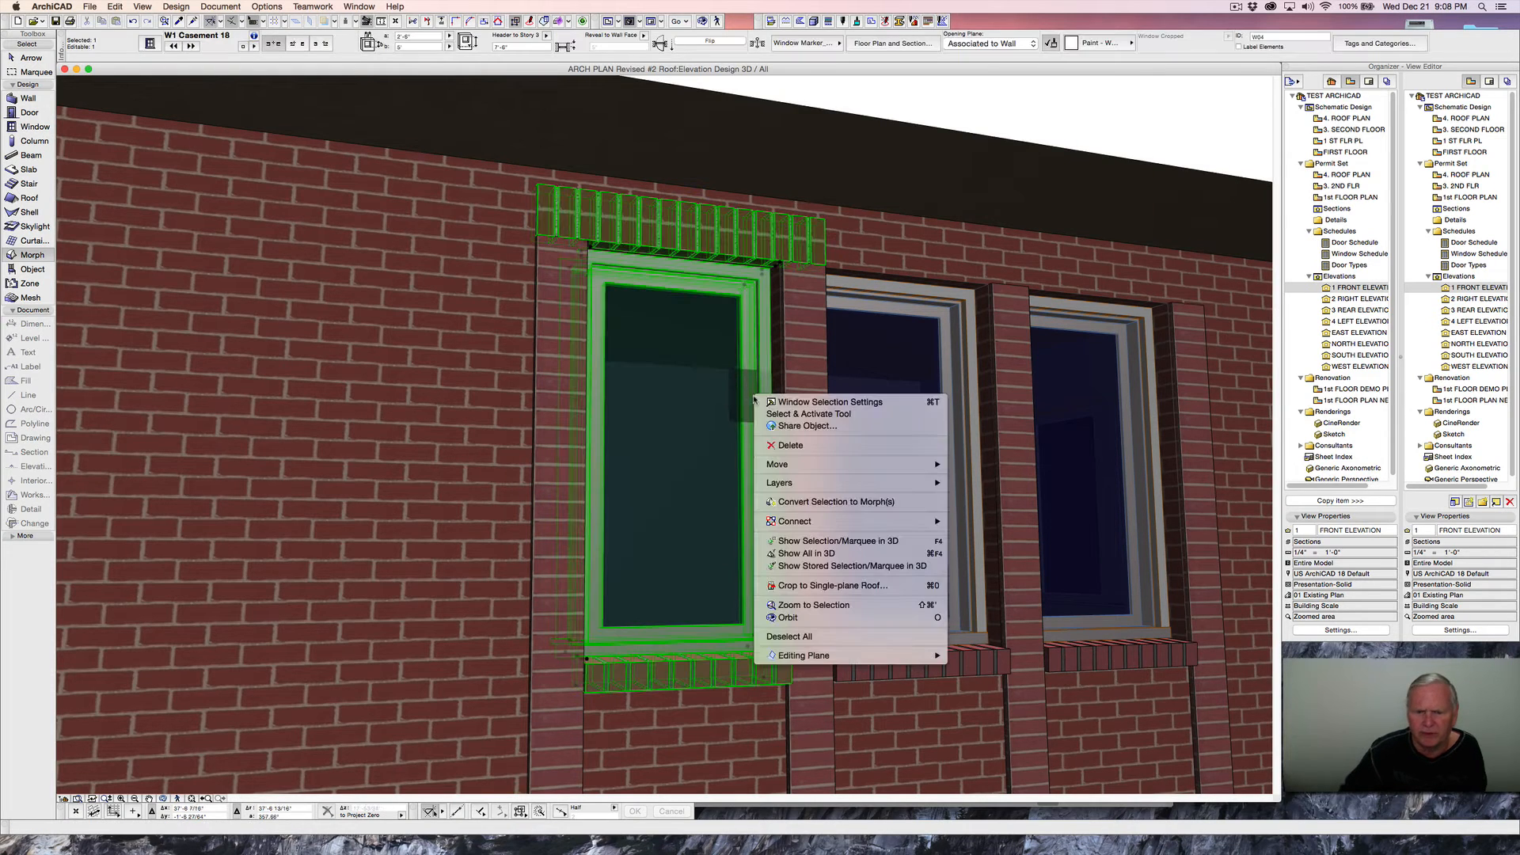
left_click(797, 404)
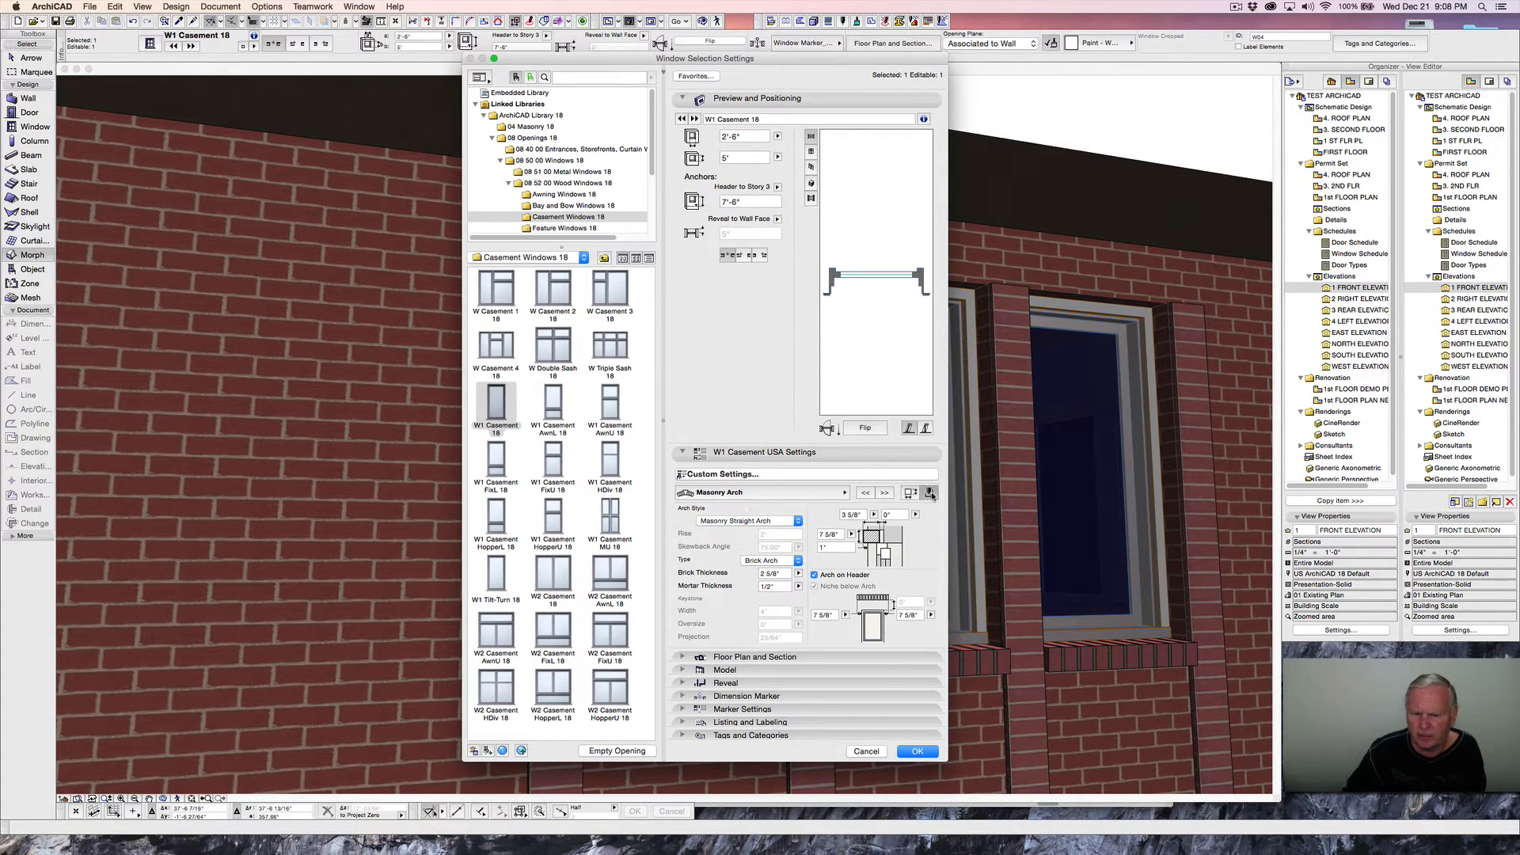
- Set the arch's brick surface to Brick - Surface Color and its mortar surface to Paint - Gray Light
left_click(928, 494)
left_click(911, 527)
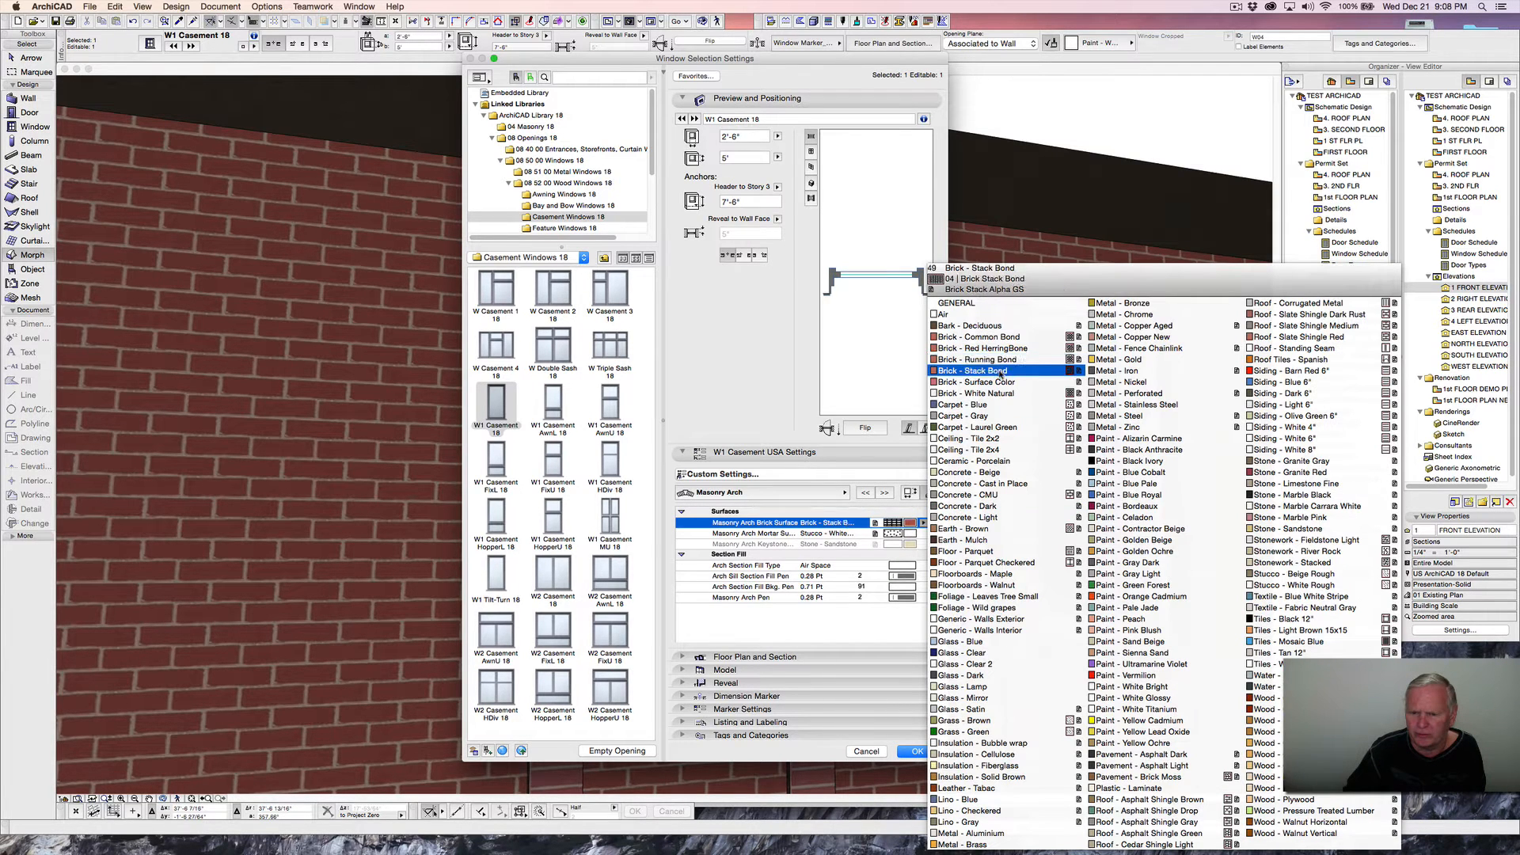
left_click(999, 382)
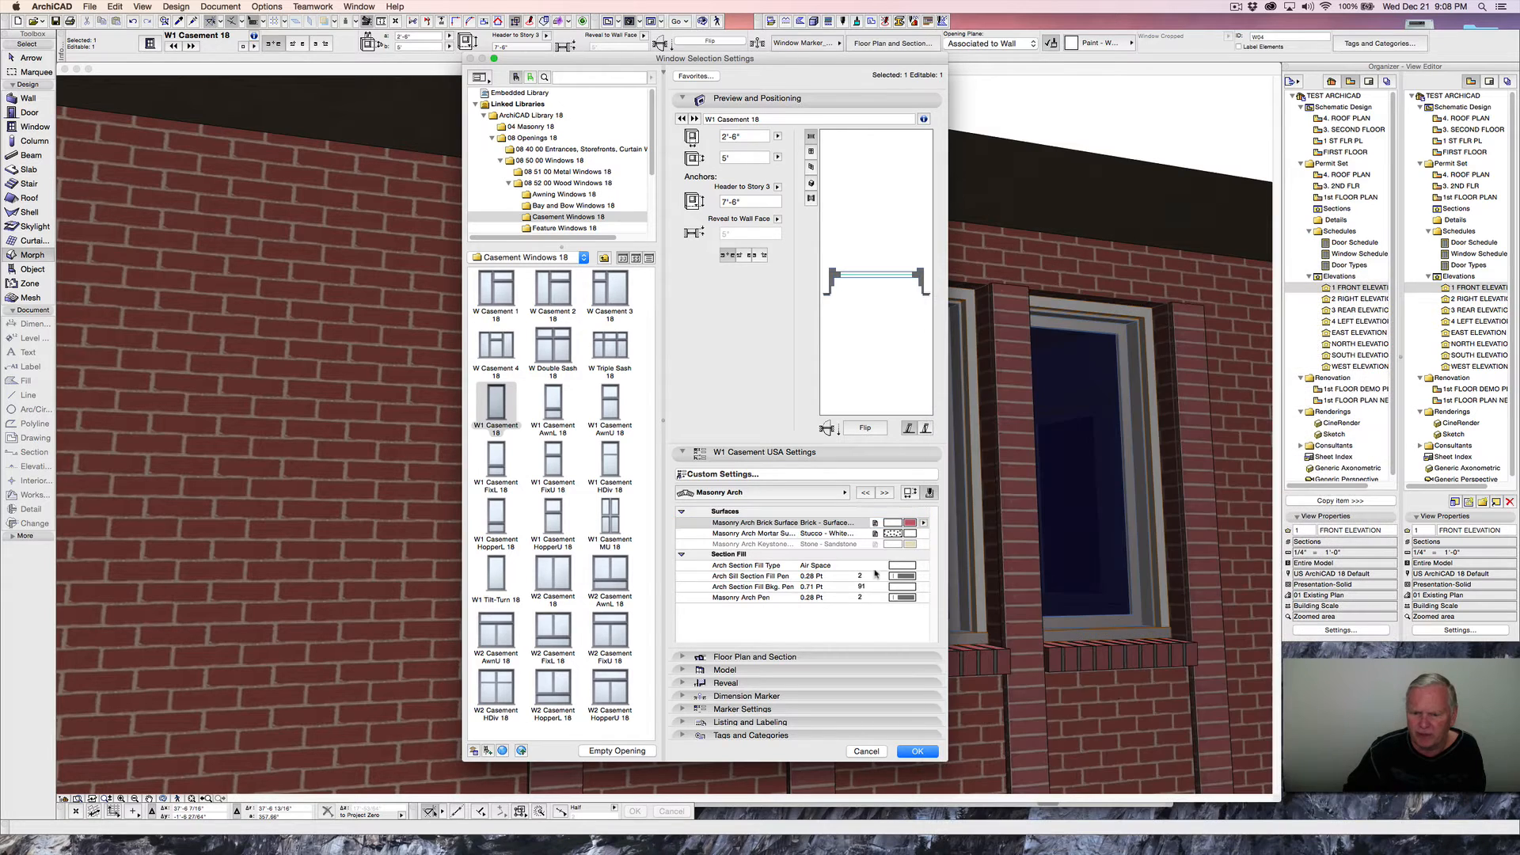
left_click(909, 534)
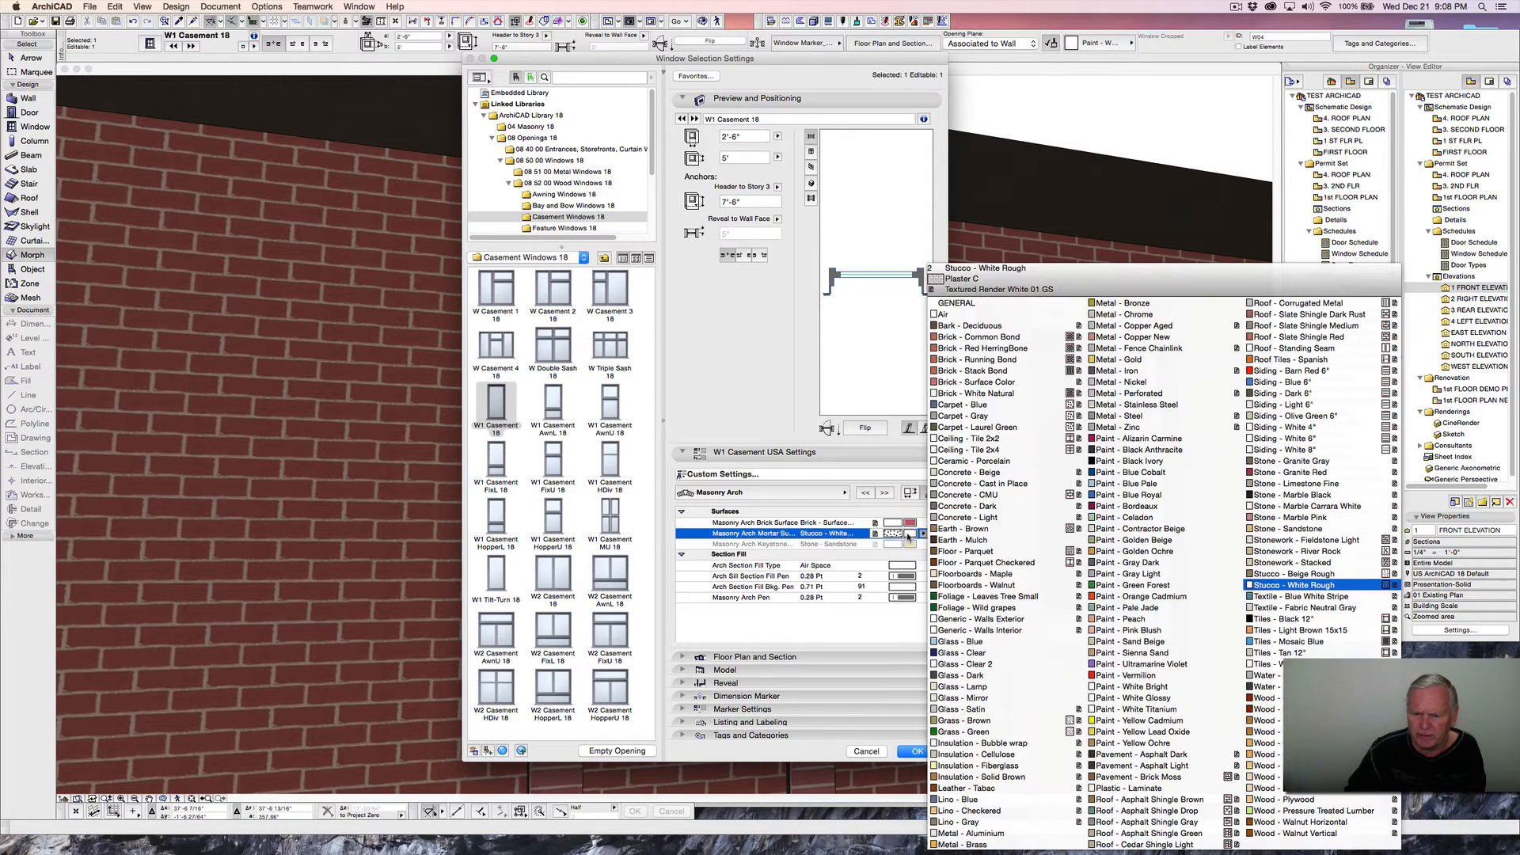
left_click(1125, 576)
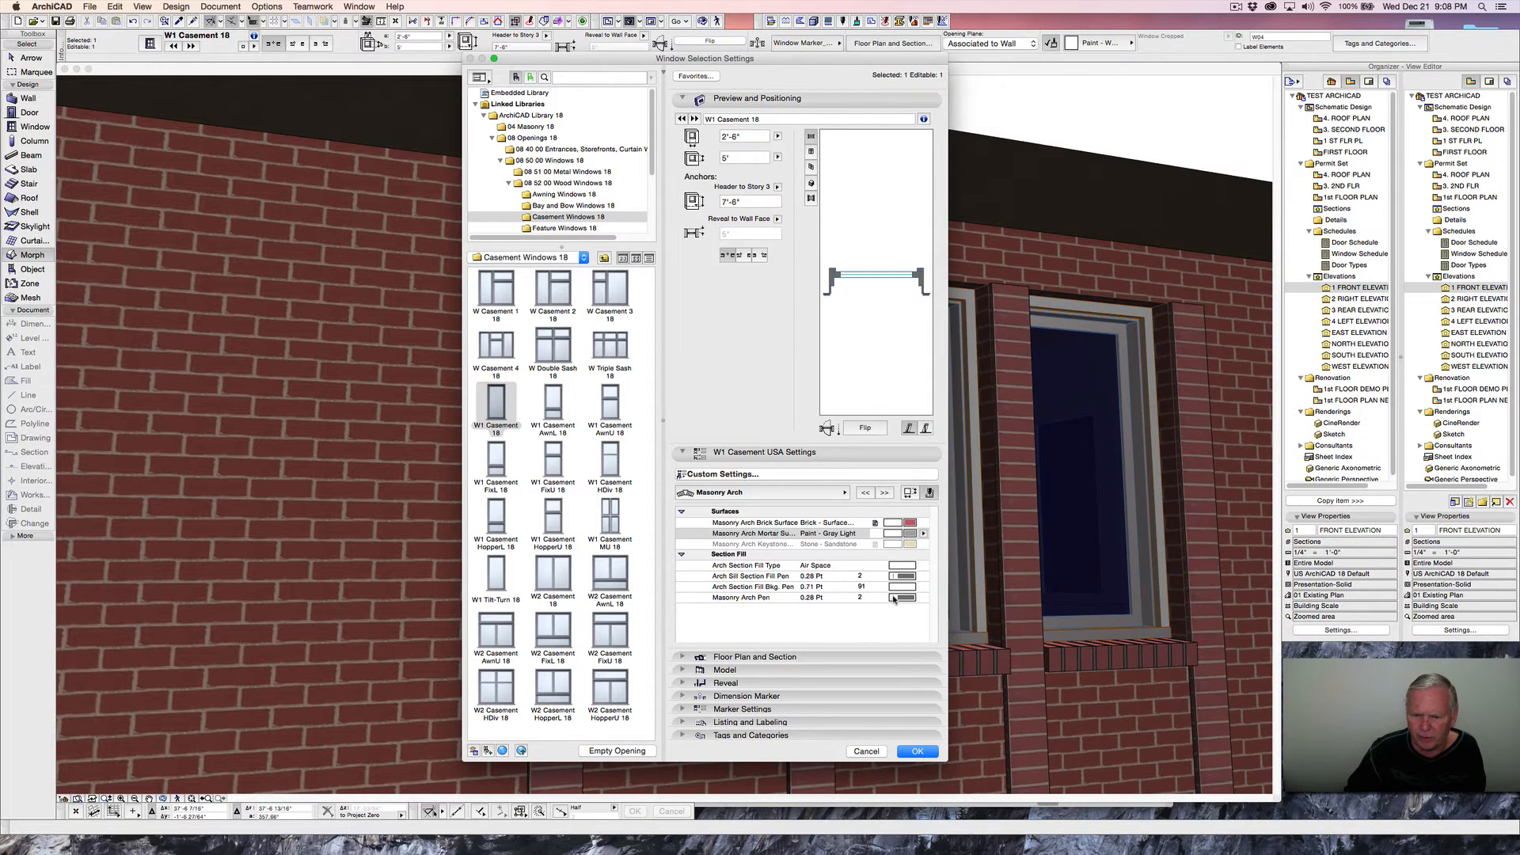
- Open the pen choices for the window's masonry arch
left_click(905, 598)
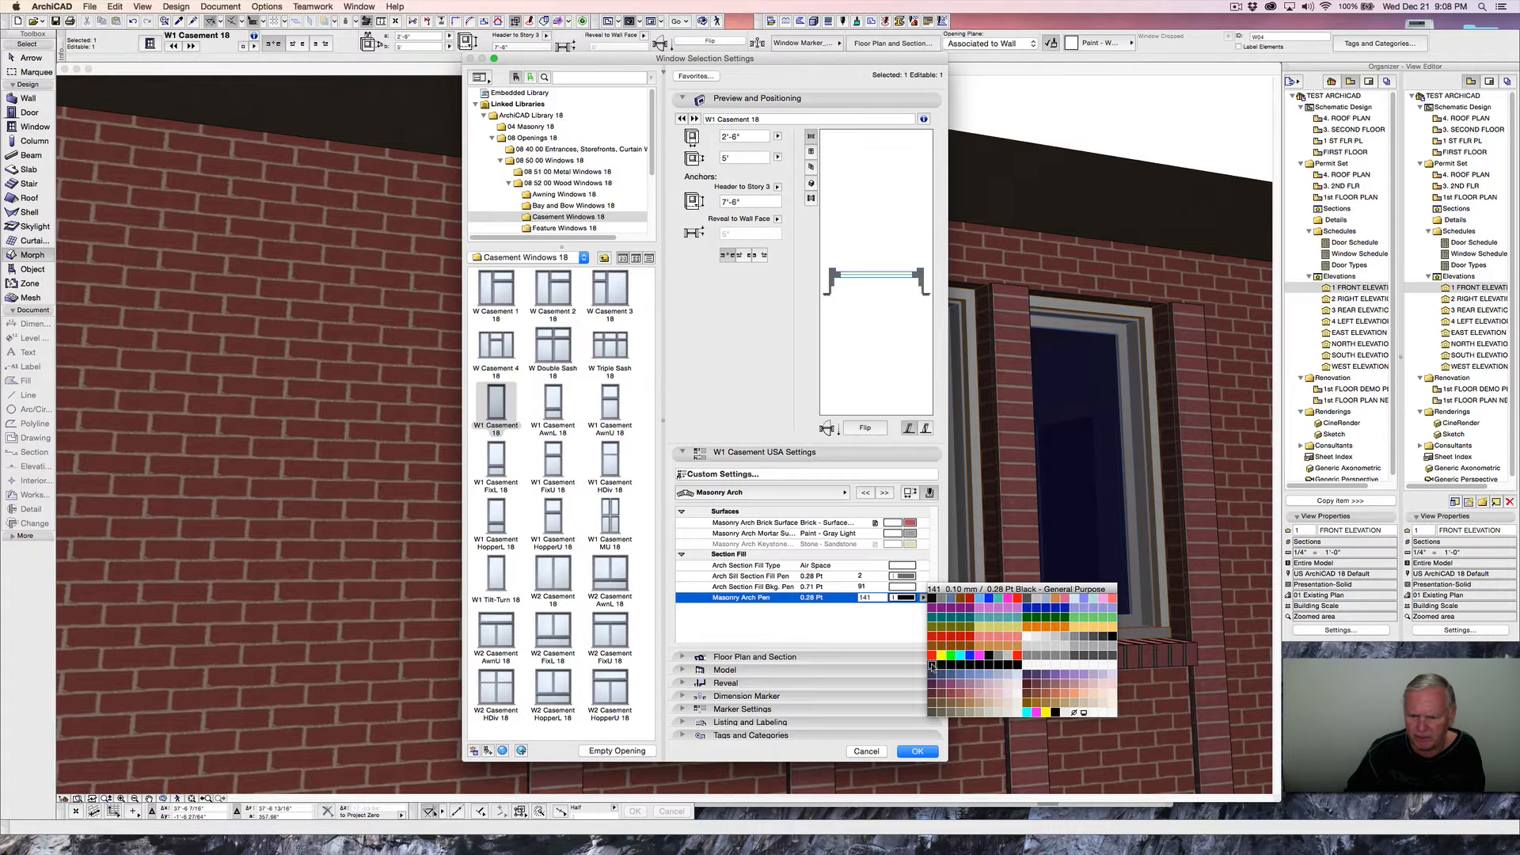
- Set the first window's masonry arch pen to 141 black, apply the window settings and clear the selection
left_click(932, 667)
left_click(917, 750)
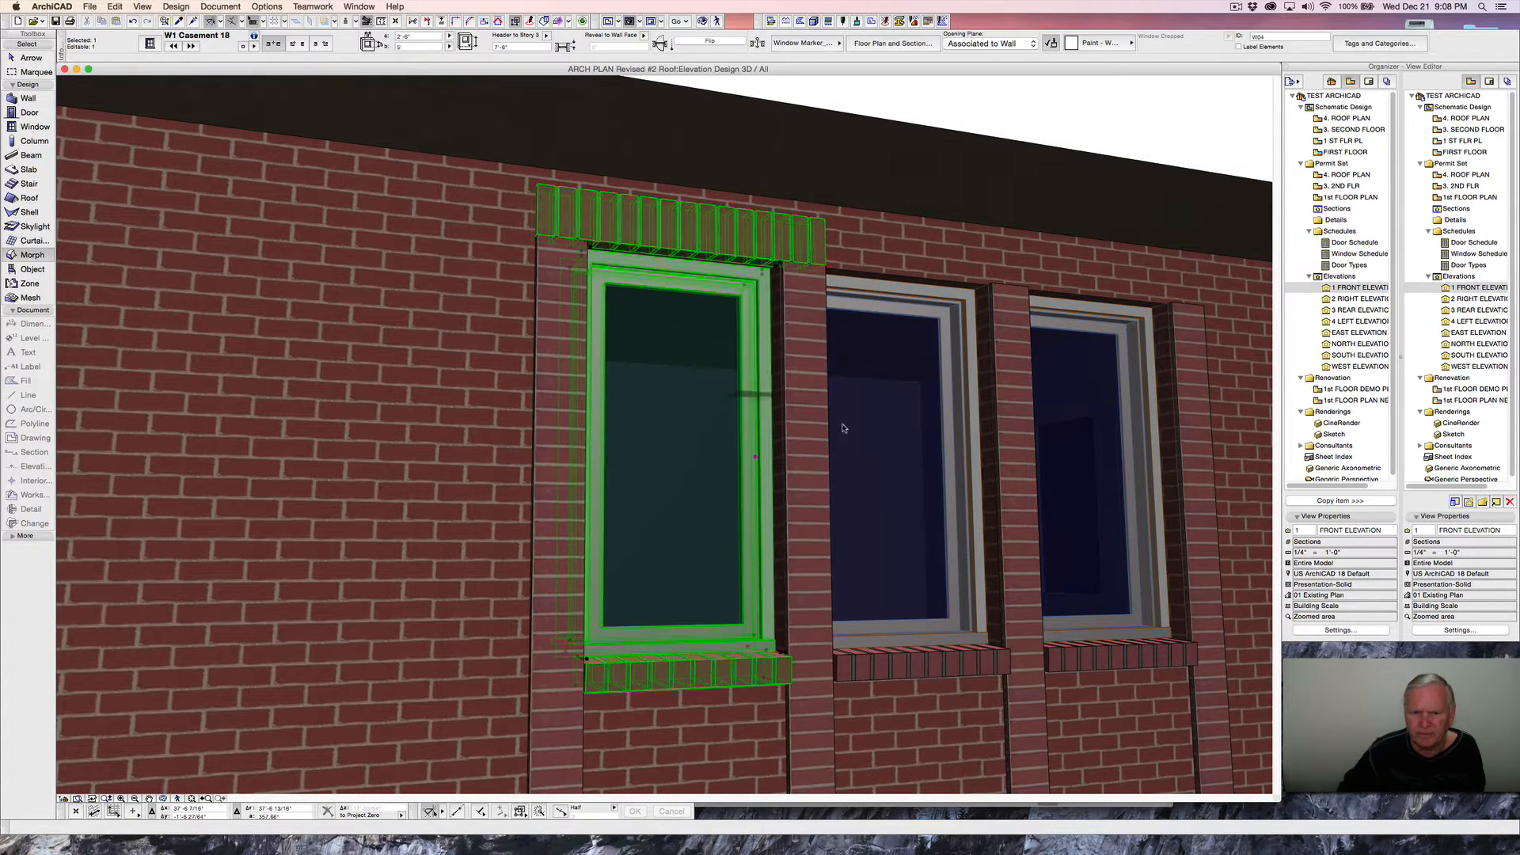
key("Escape")
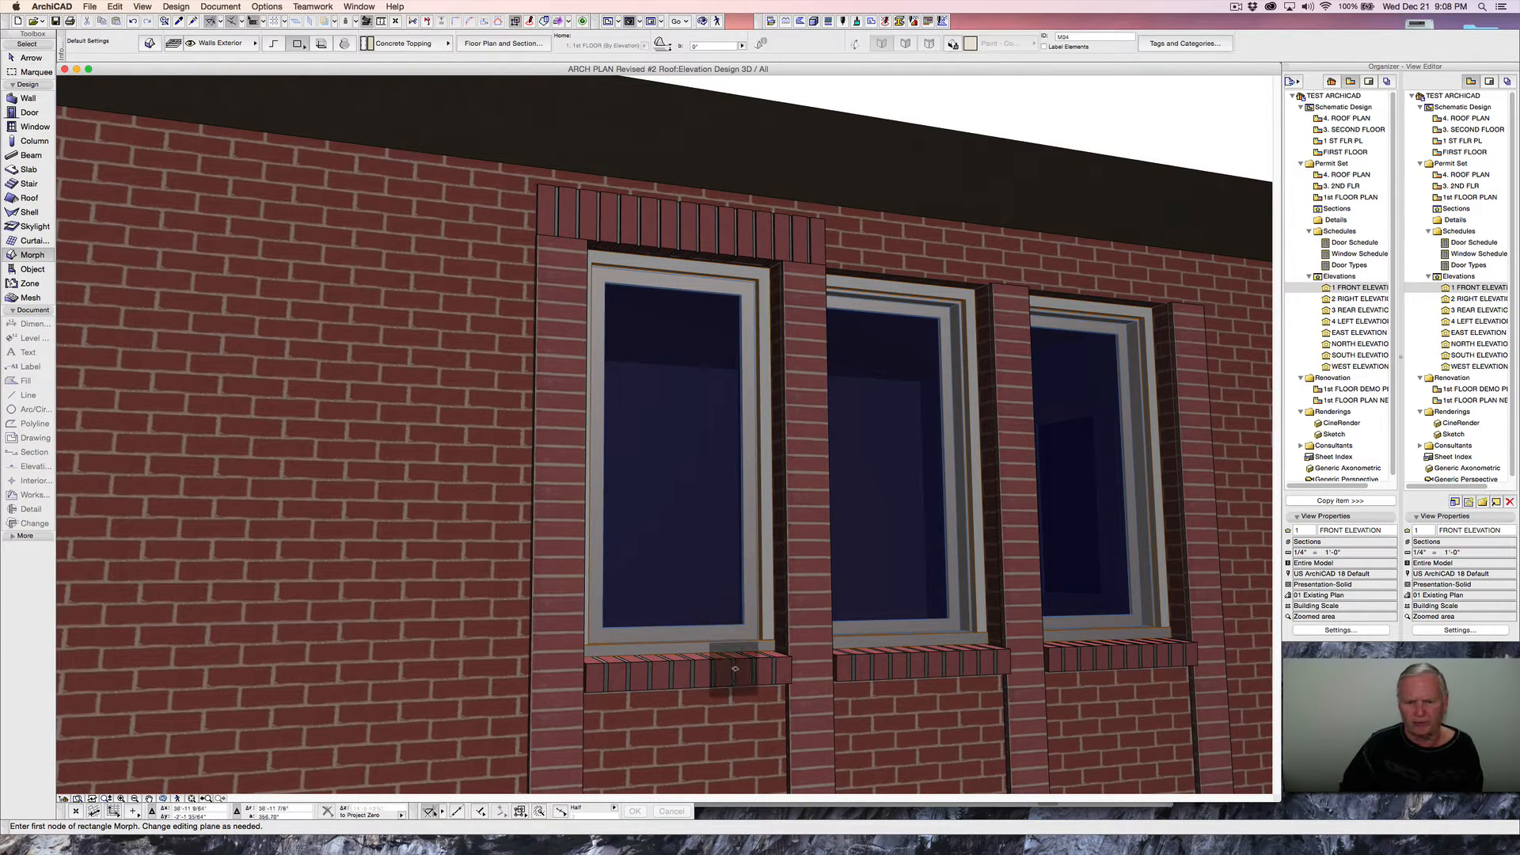
middle_click_drag(934, 345, 712, 297, "shift")
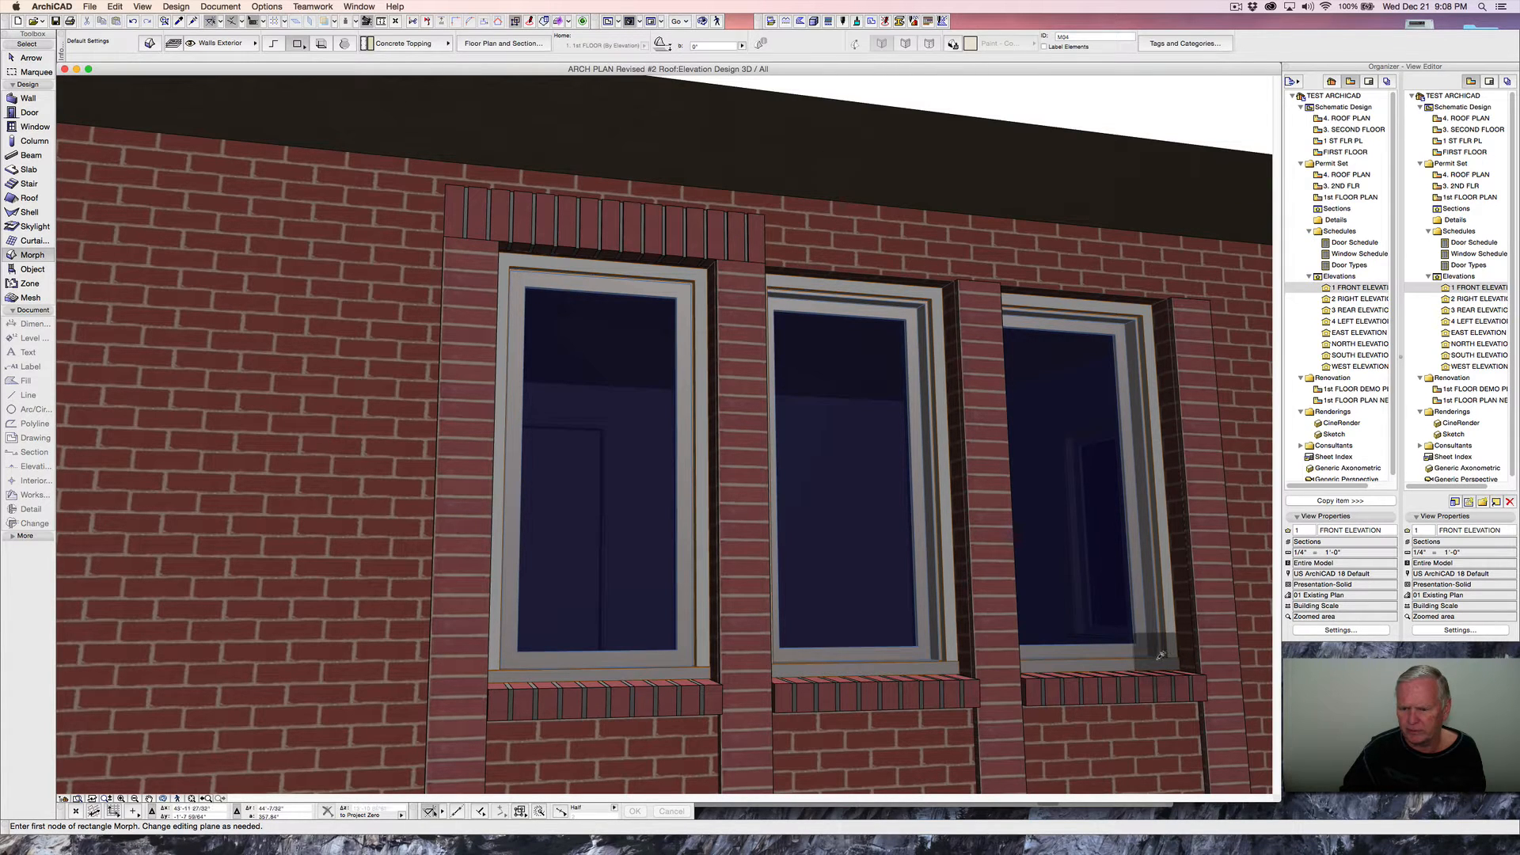
key("super+z")
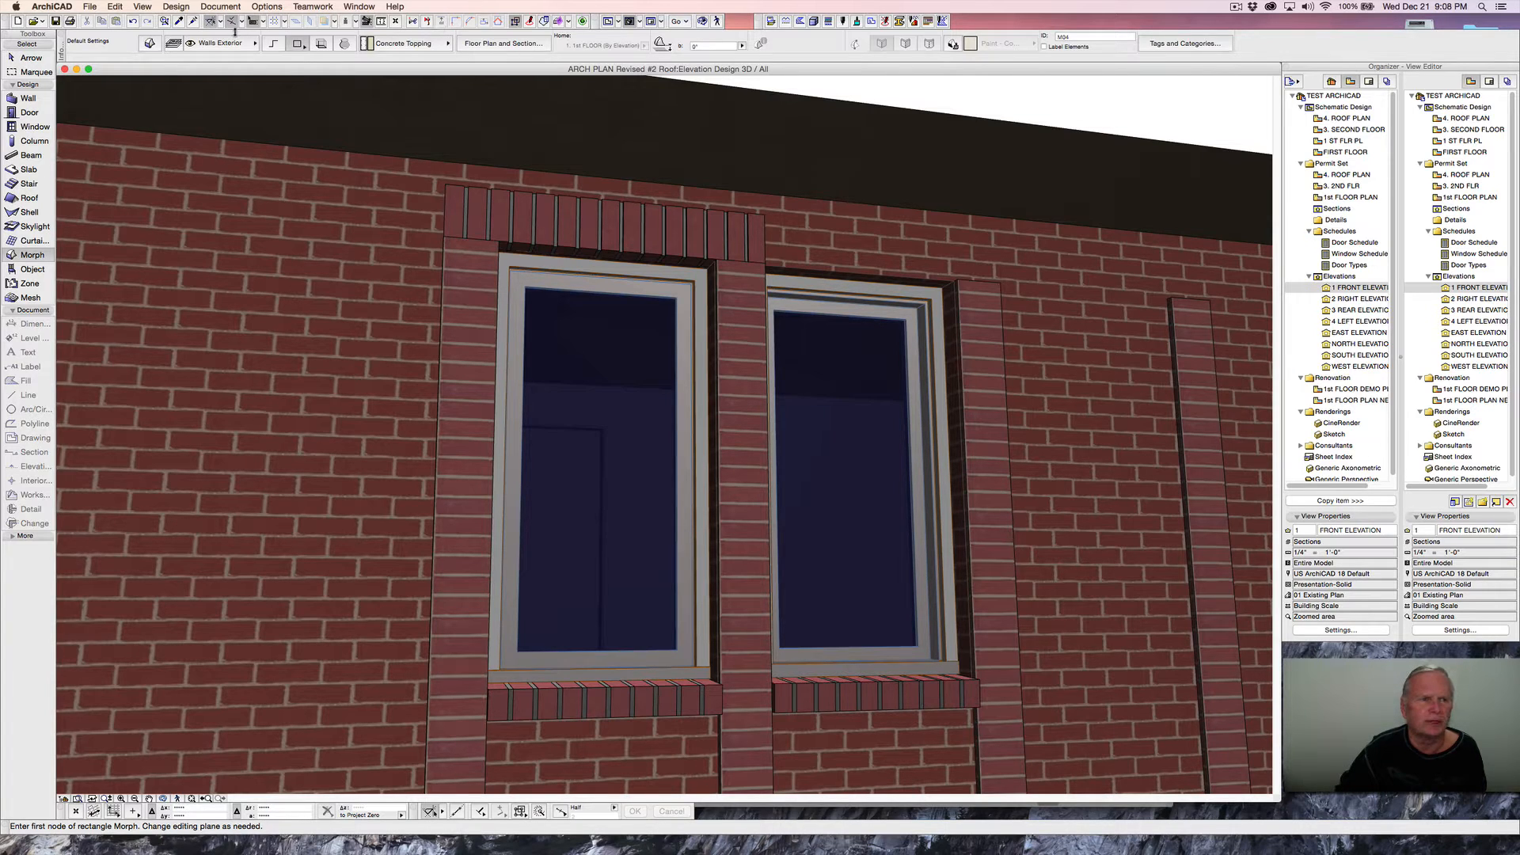
left_click(134, 23)
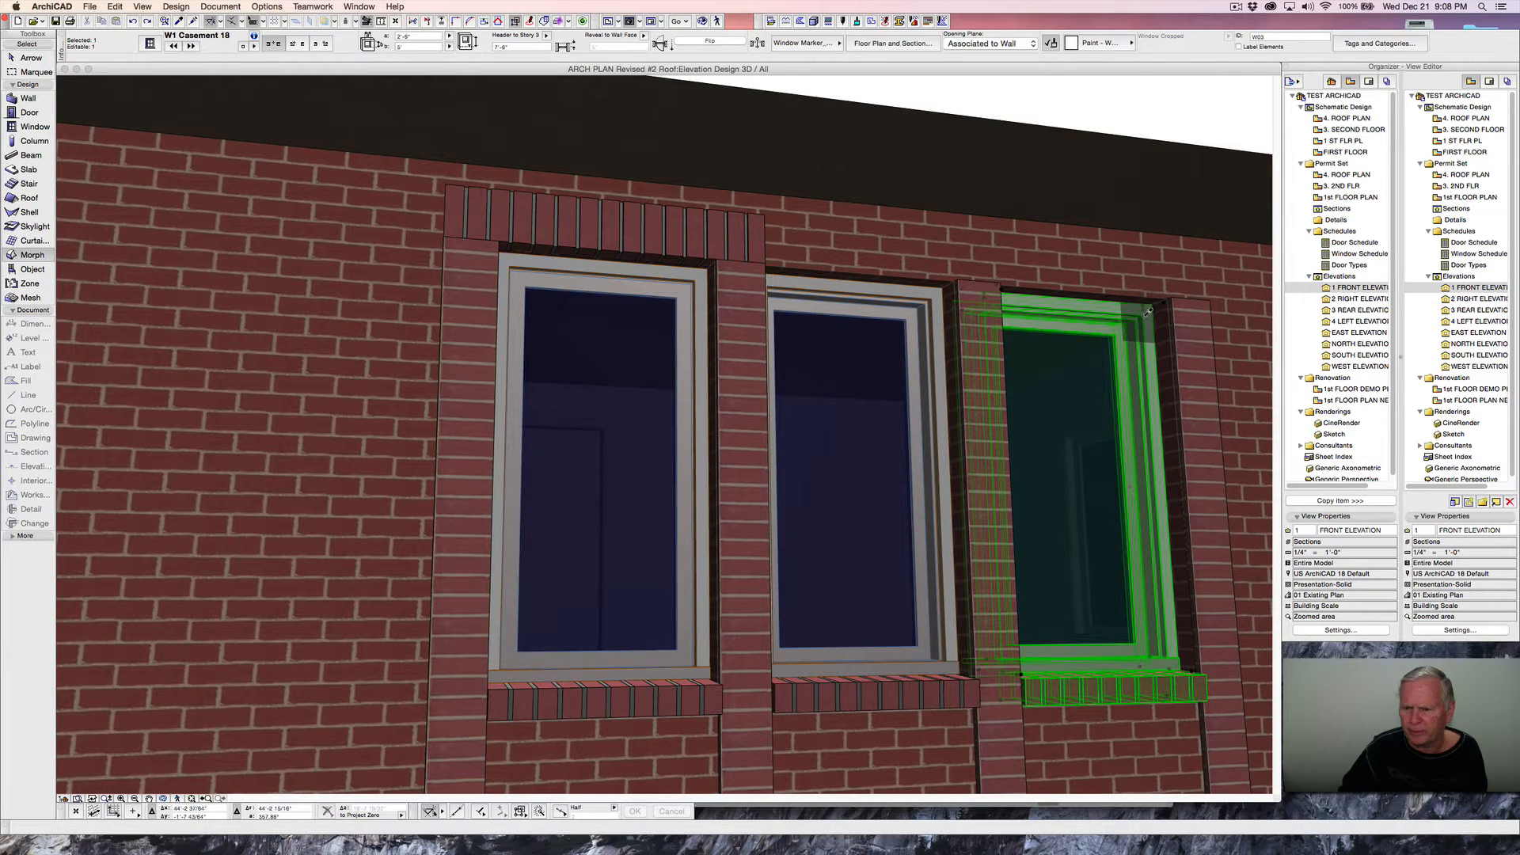
left_click_drag(1147, 305, 1049, 357)
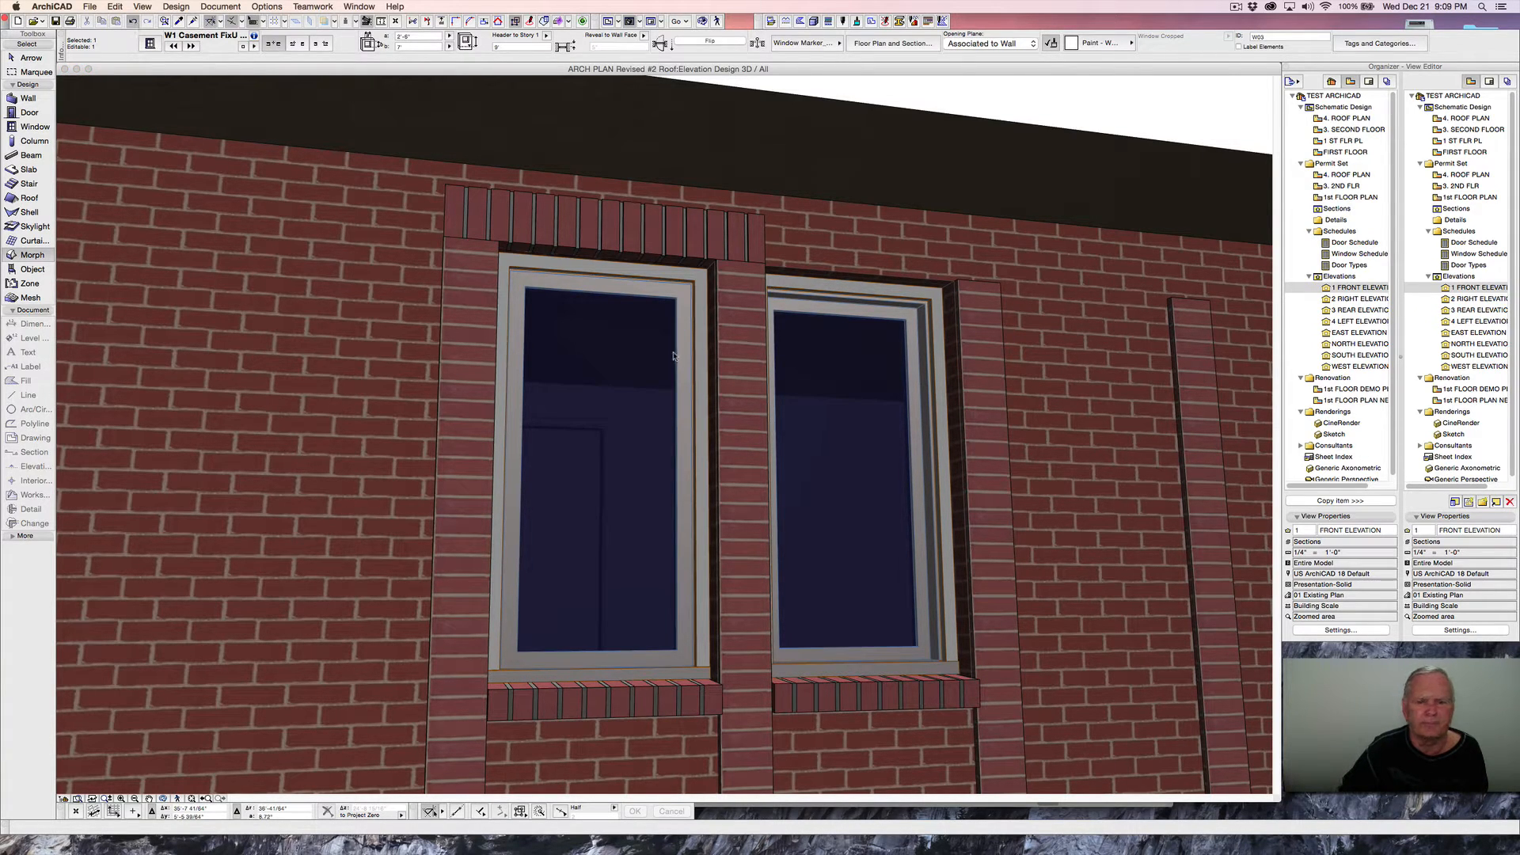
key("super+z")
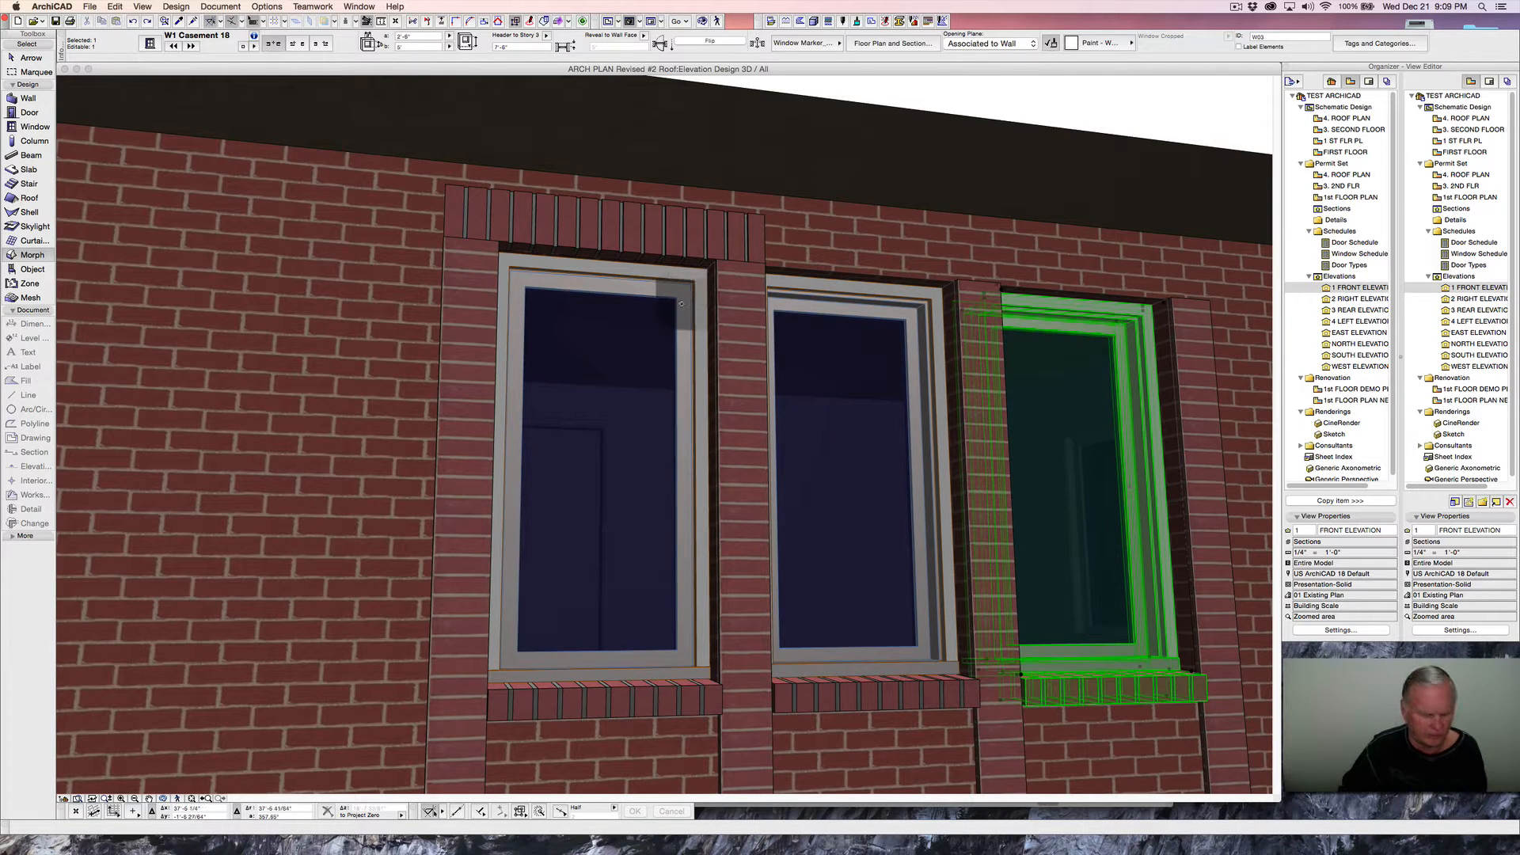
- Transfer the first window's settings, including its masonry arch, to the third window of the group
key("Escape")
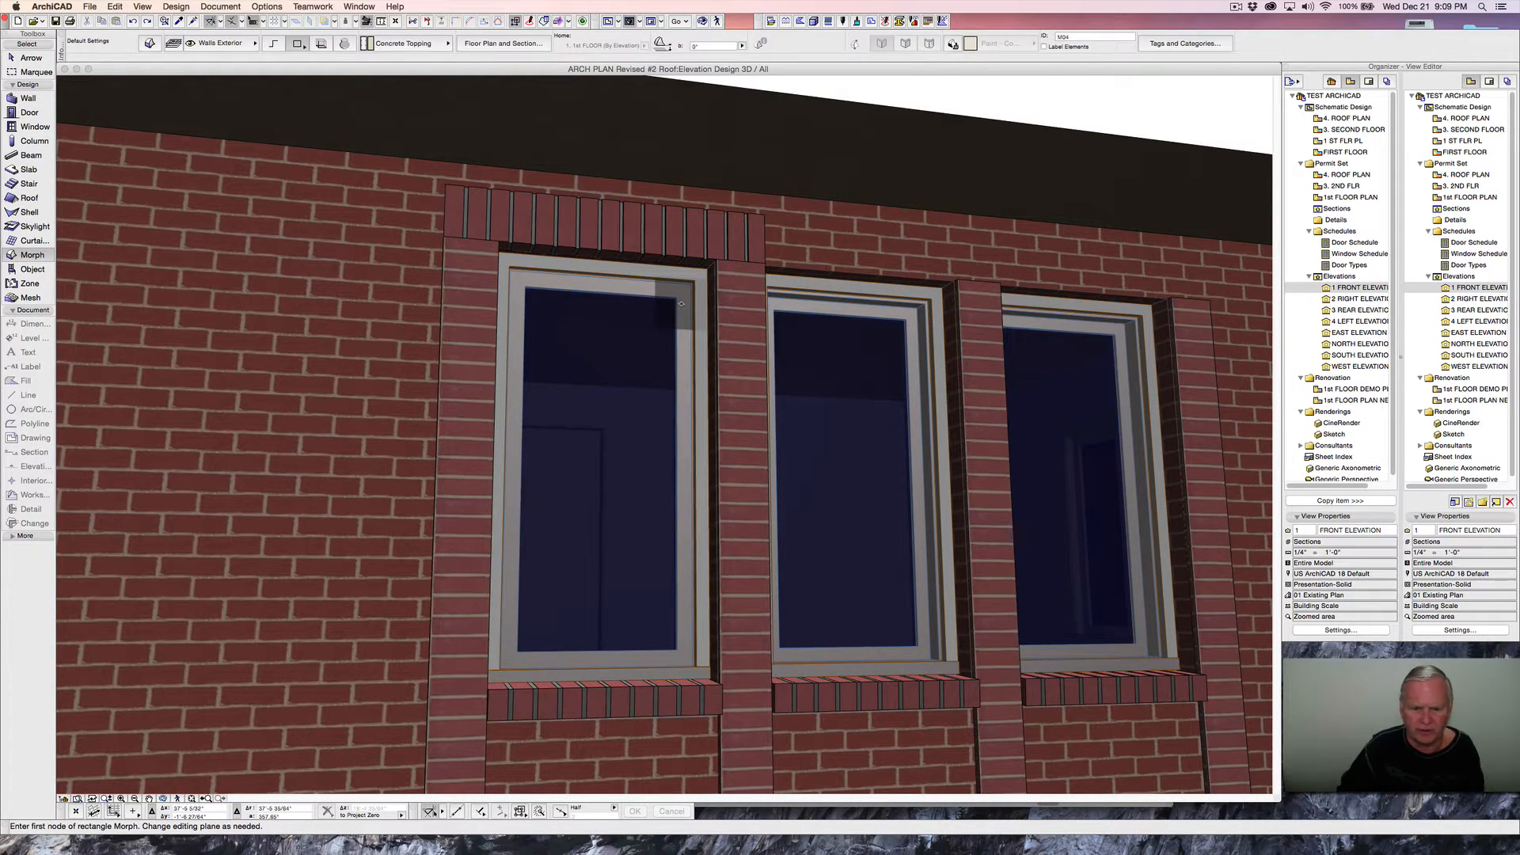
left_click(714, 674, "alt")
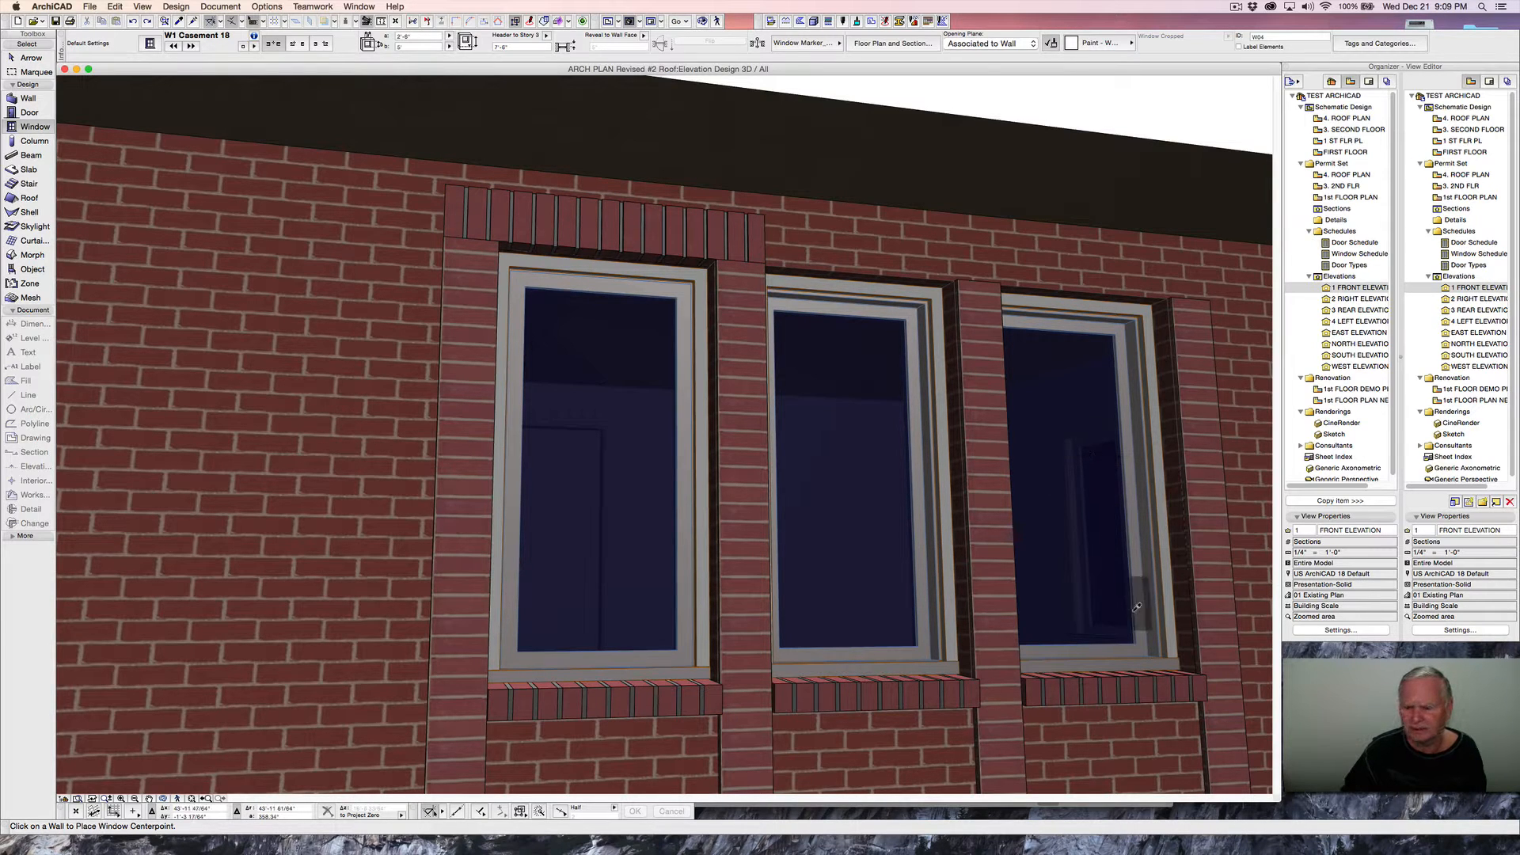
left_click(1154, 652)
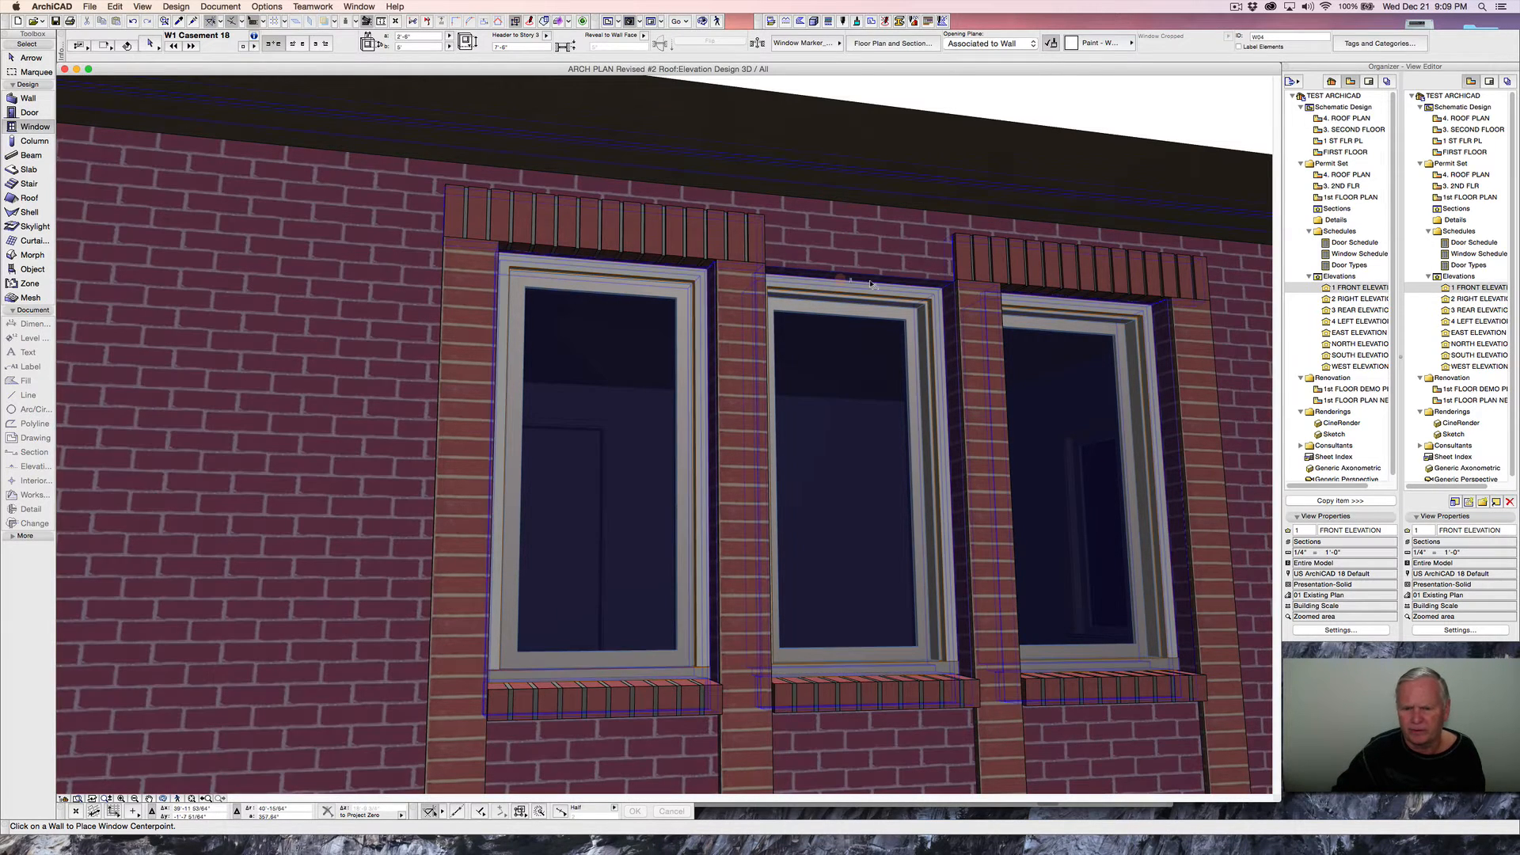
- Give the middle window a masonry straight arch with the type set to Brick Arch
left_click(931, 642, "shift")
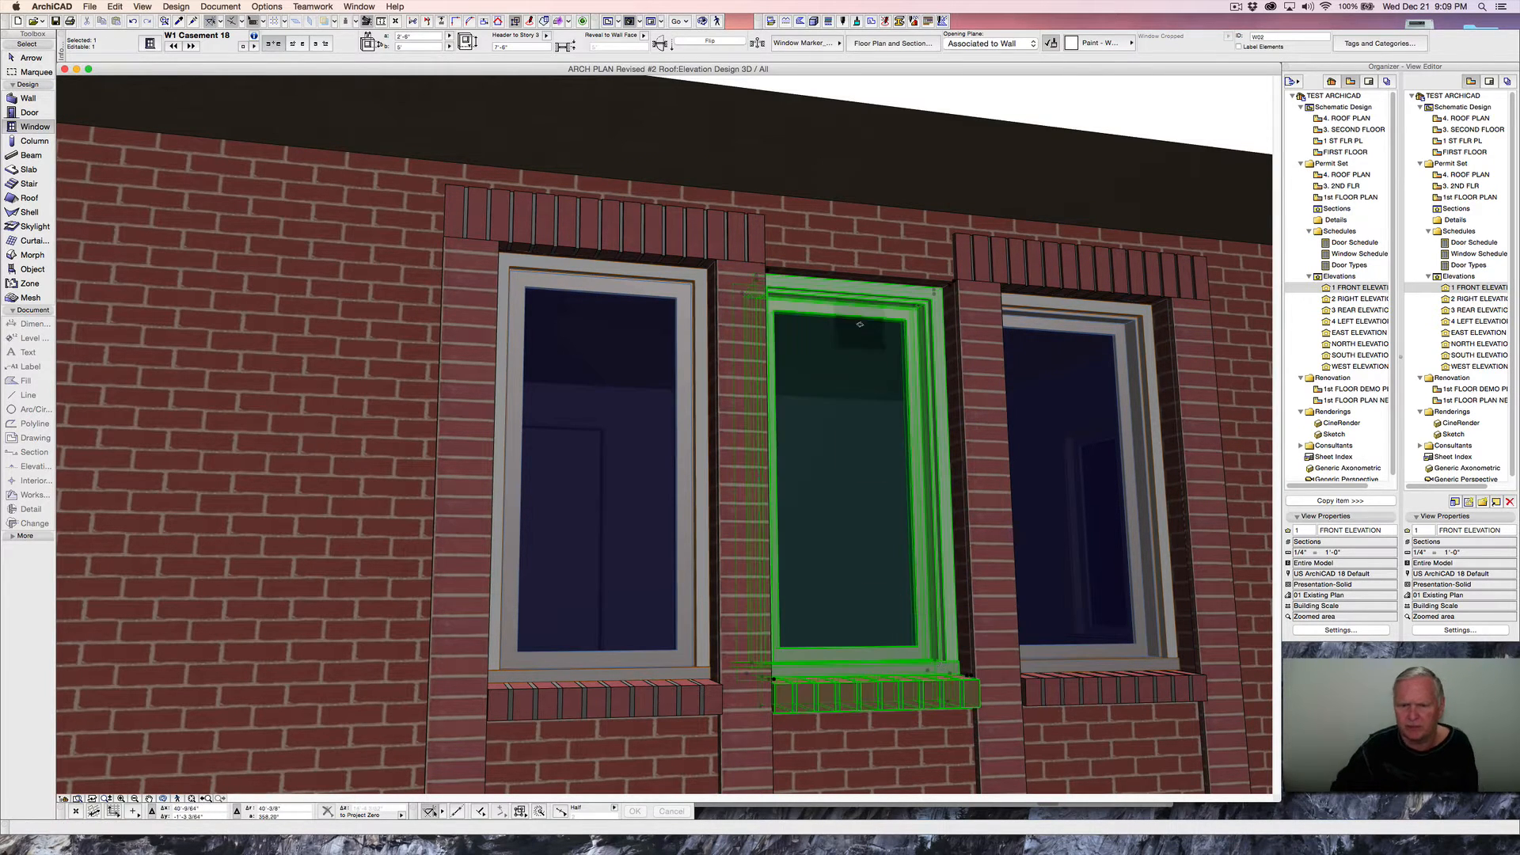
right_click(858, 366)
left_click(895, 378)
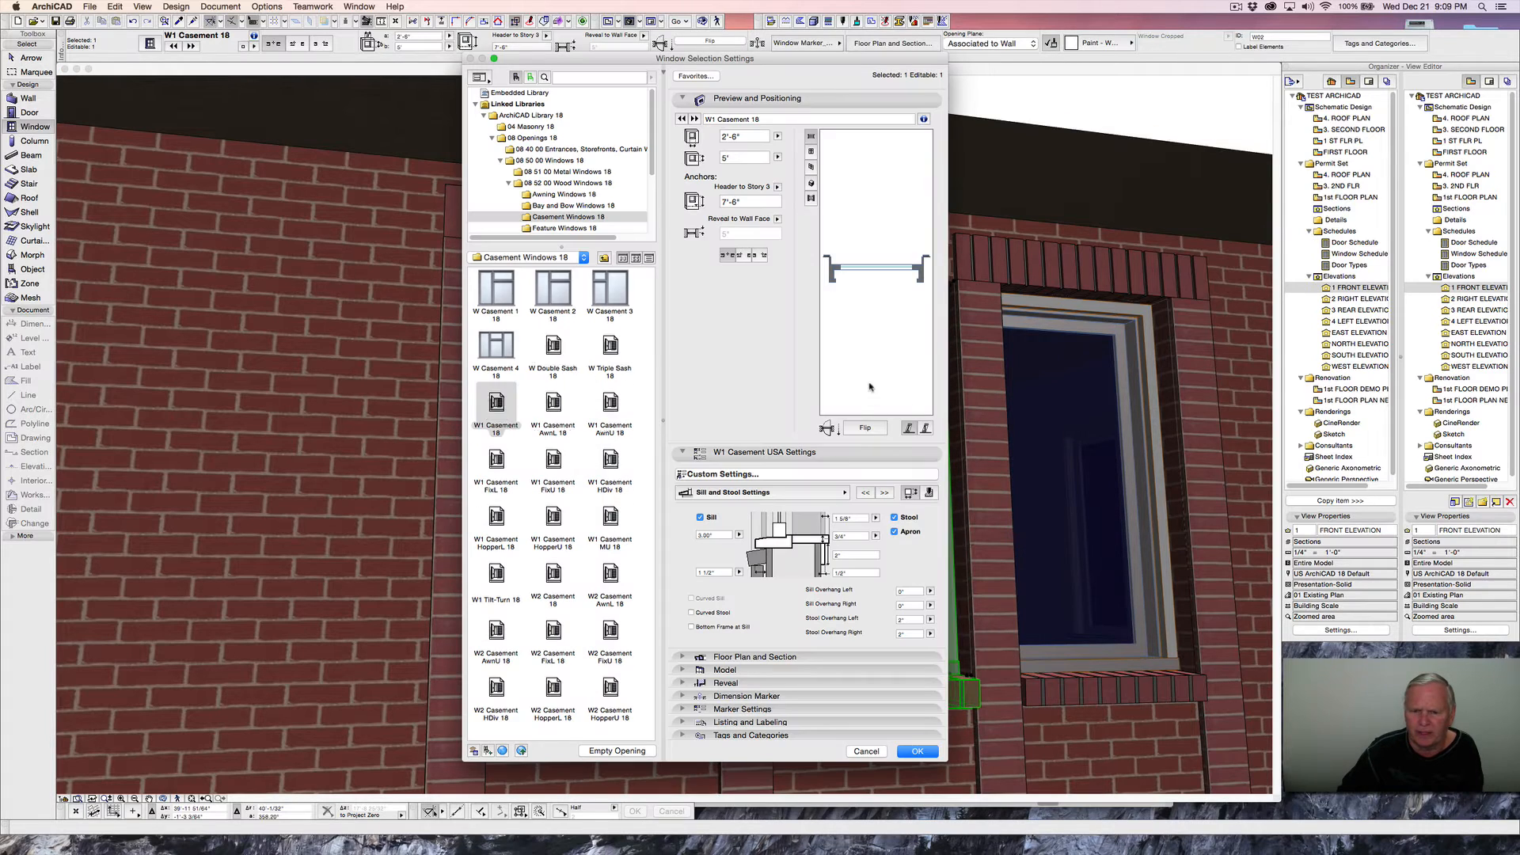
left_click(832, 493)
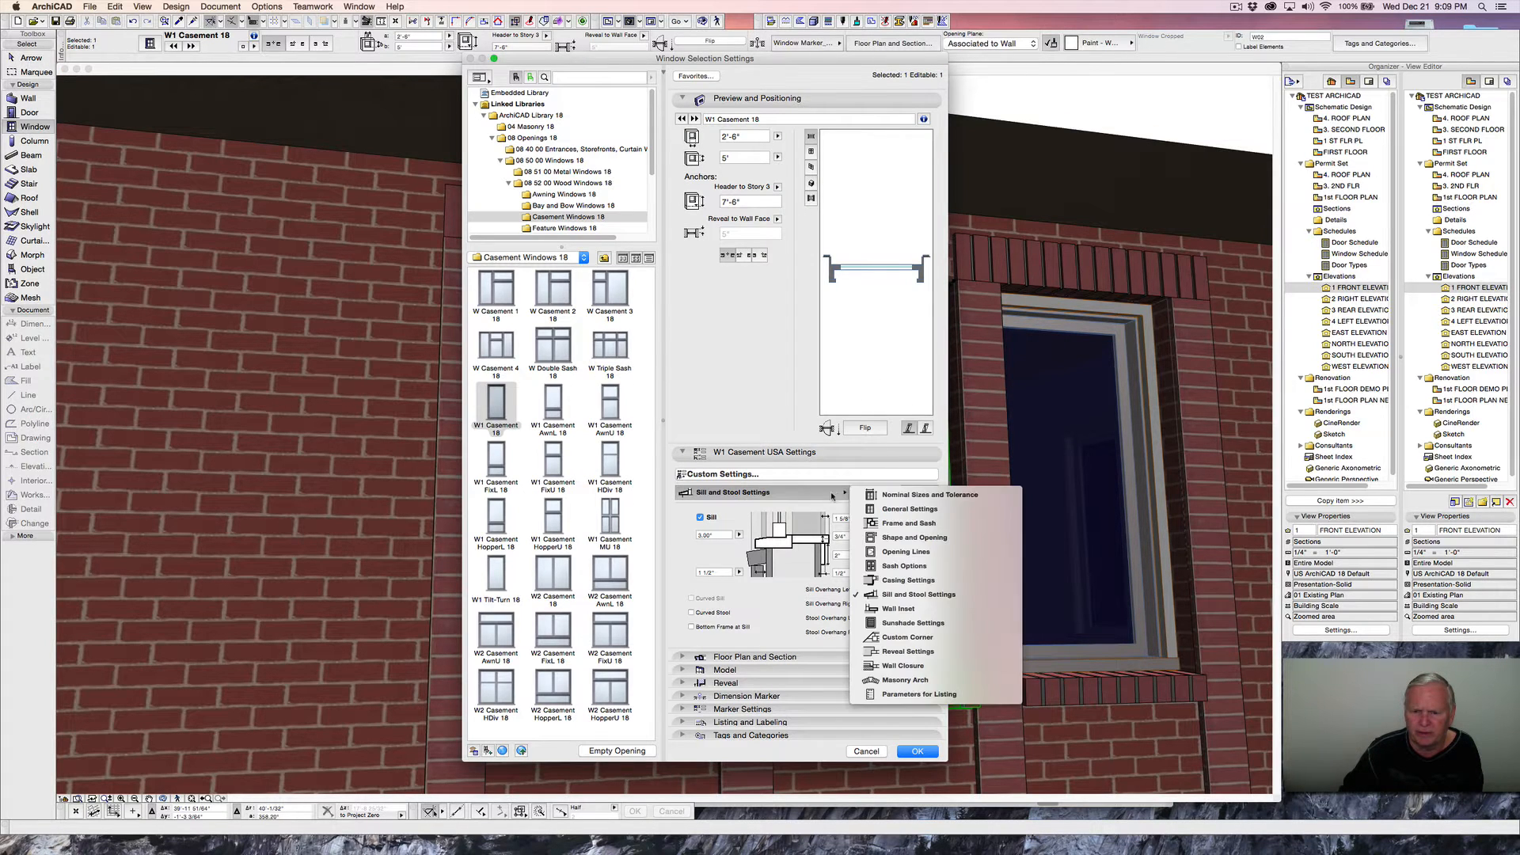
left_click(904, 680)
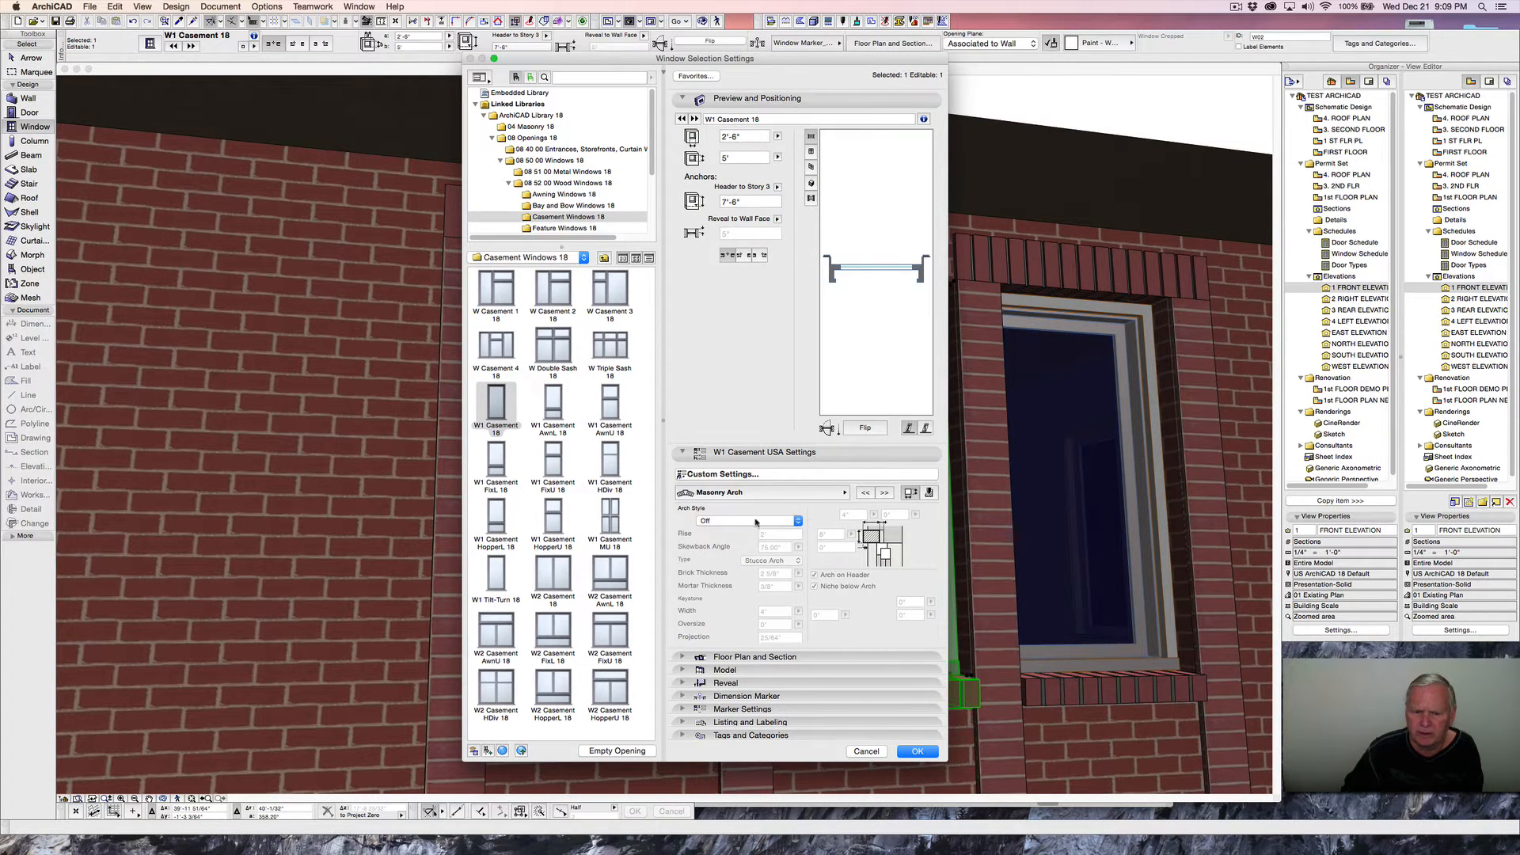
left_click(756, 521)
left_click(752, 532)
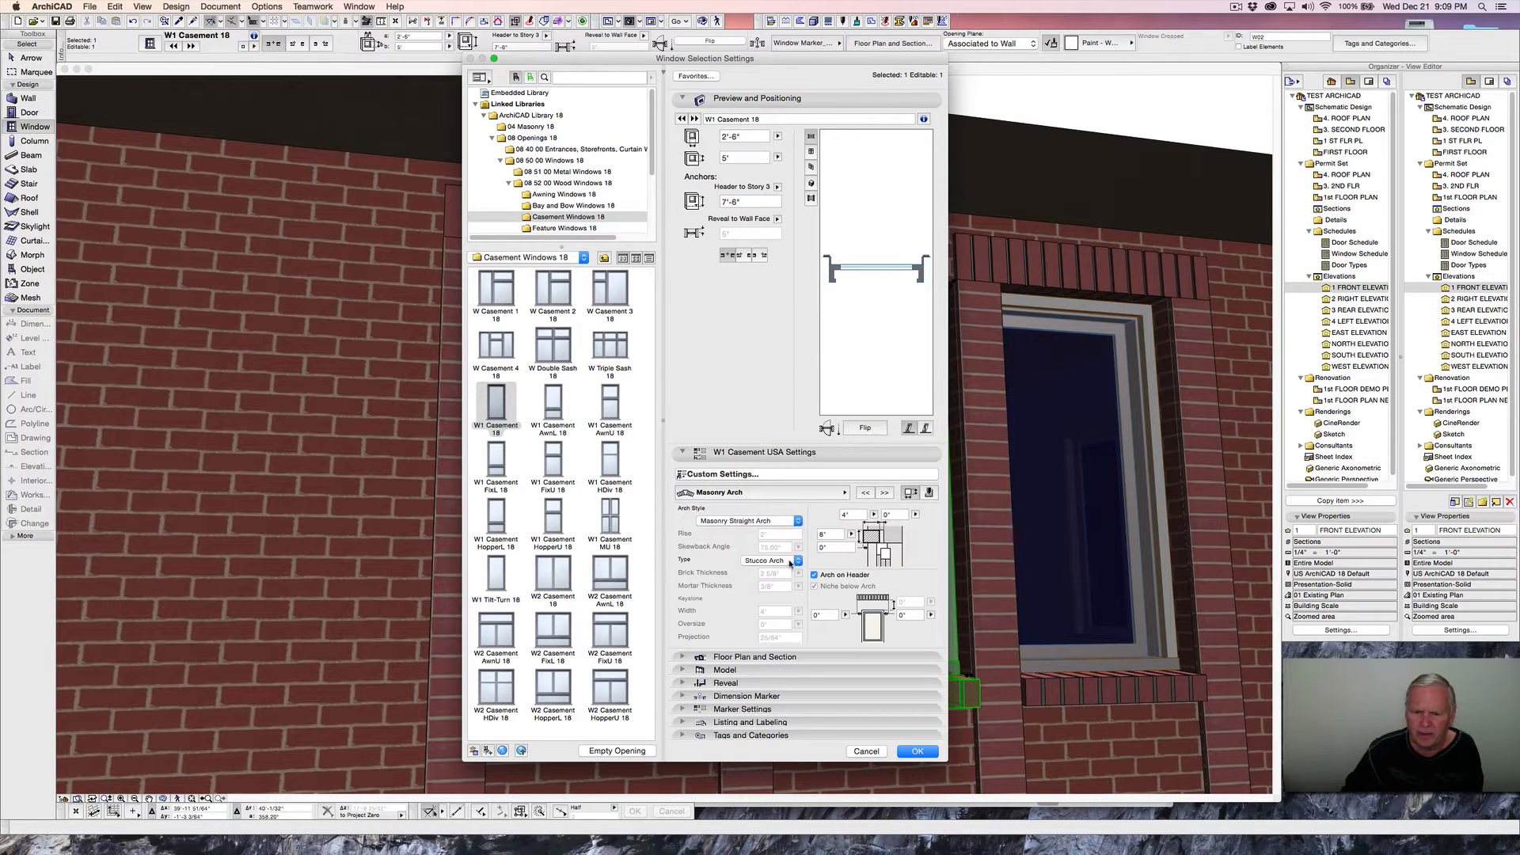
left_click(790, 563)
left_click(773, 577)
- Set the arch's mortar thickness to 1/2", height to 7.625", depth to 3.625" and vertical offset to 1"
left_click_drag(779, 587, 749, 586)
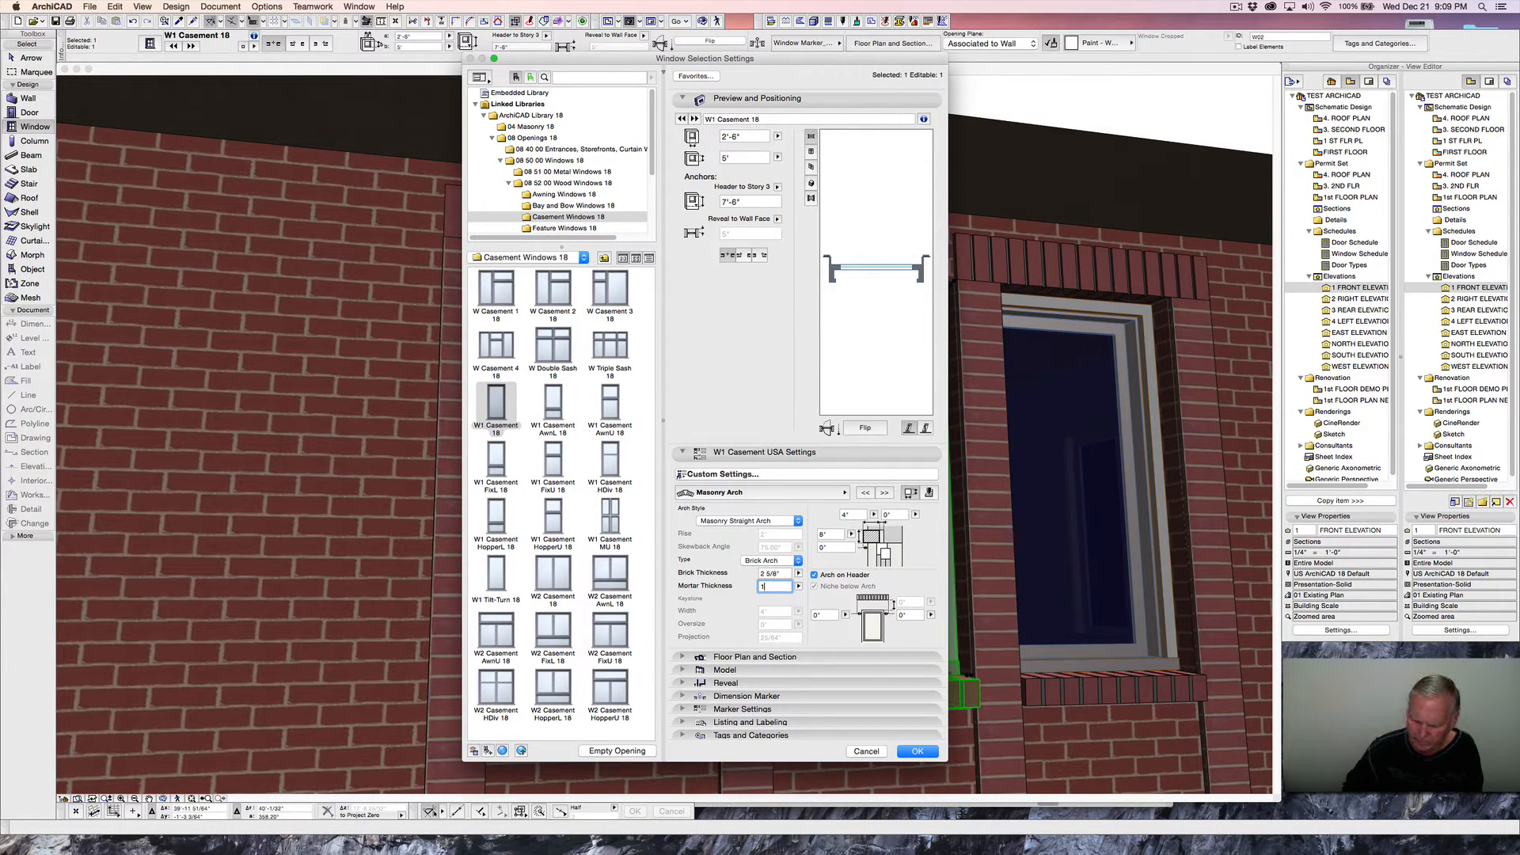
type("1/2\"")
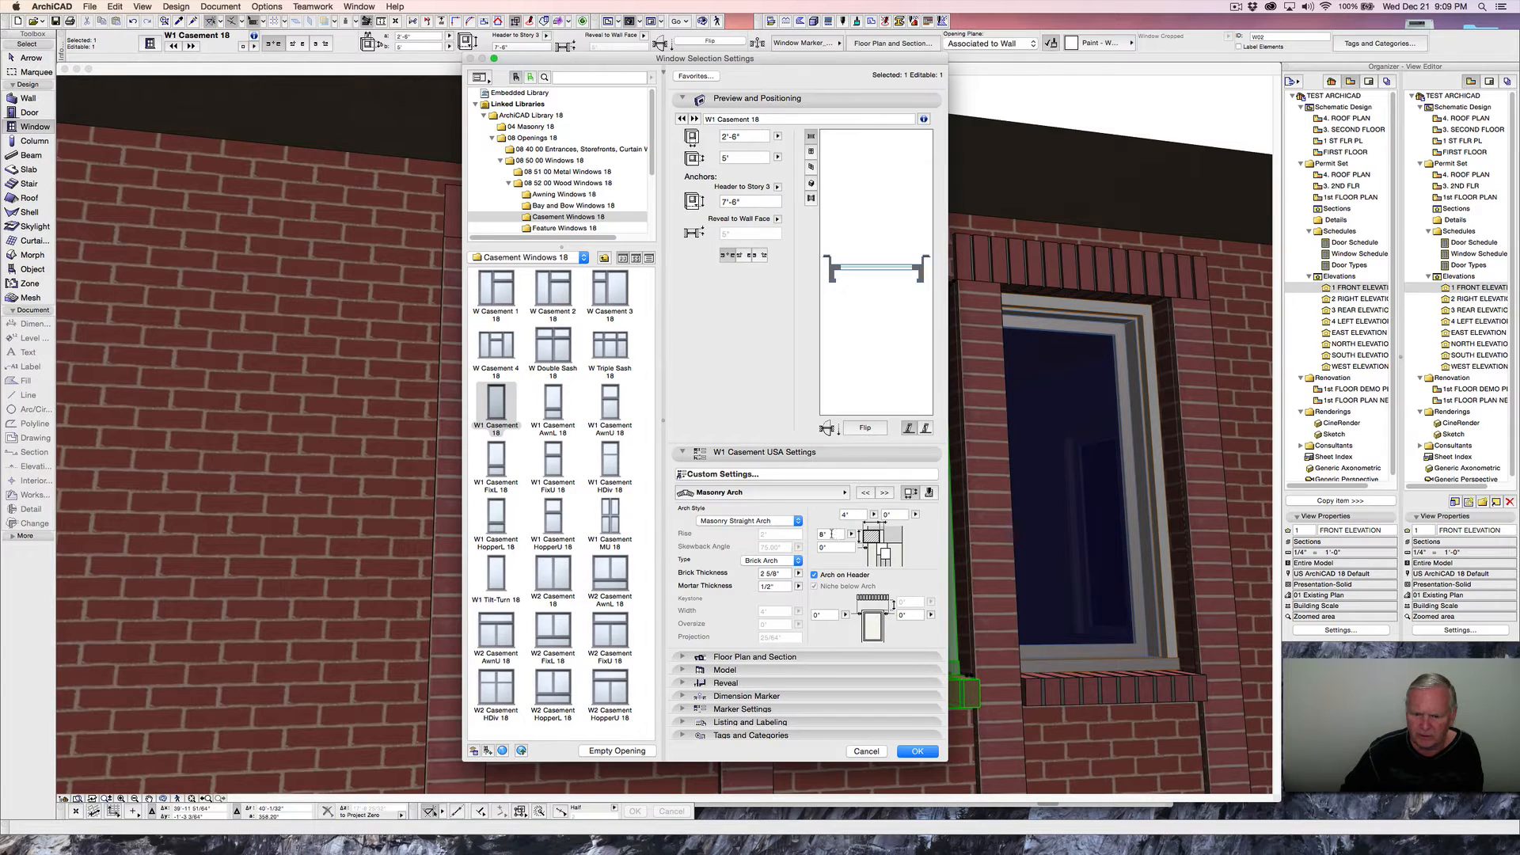
left_click_drag(832, 534, 796, 534)
type("7.6")
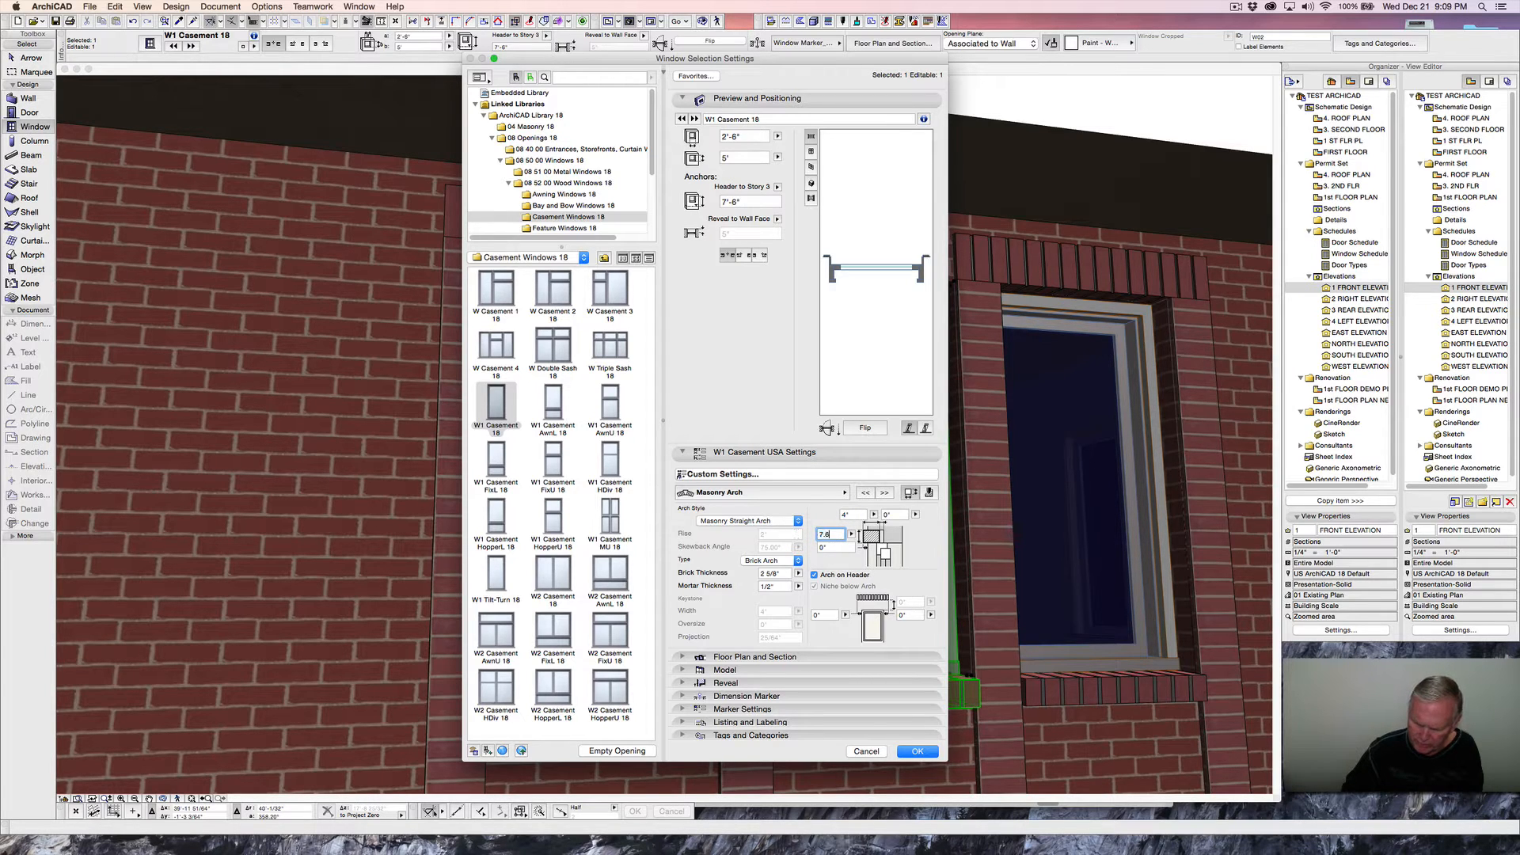
type("25")
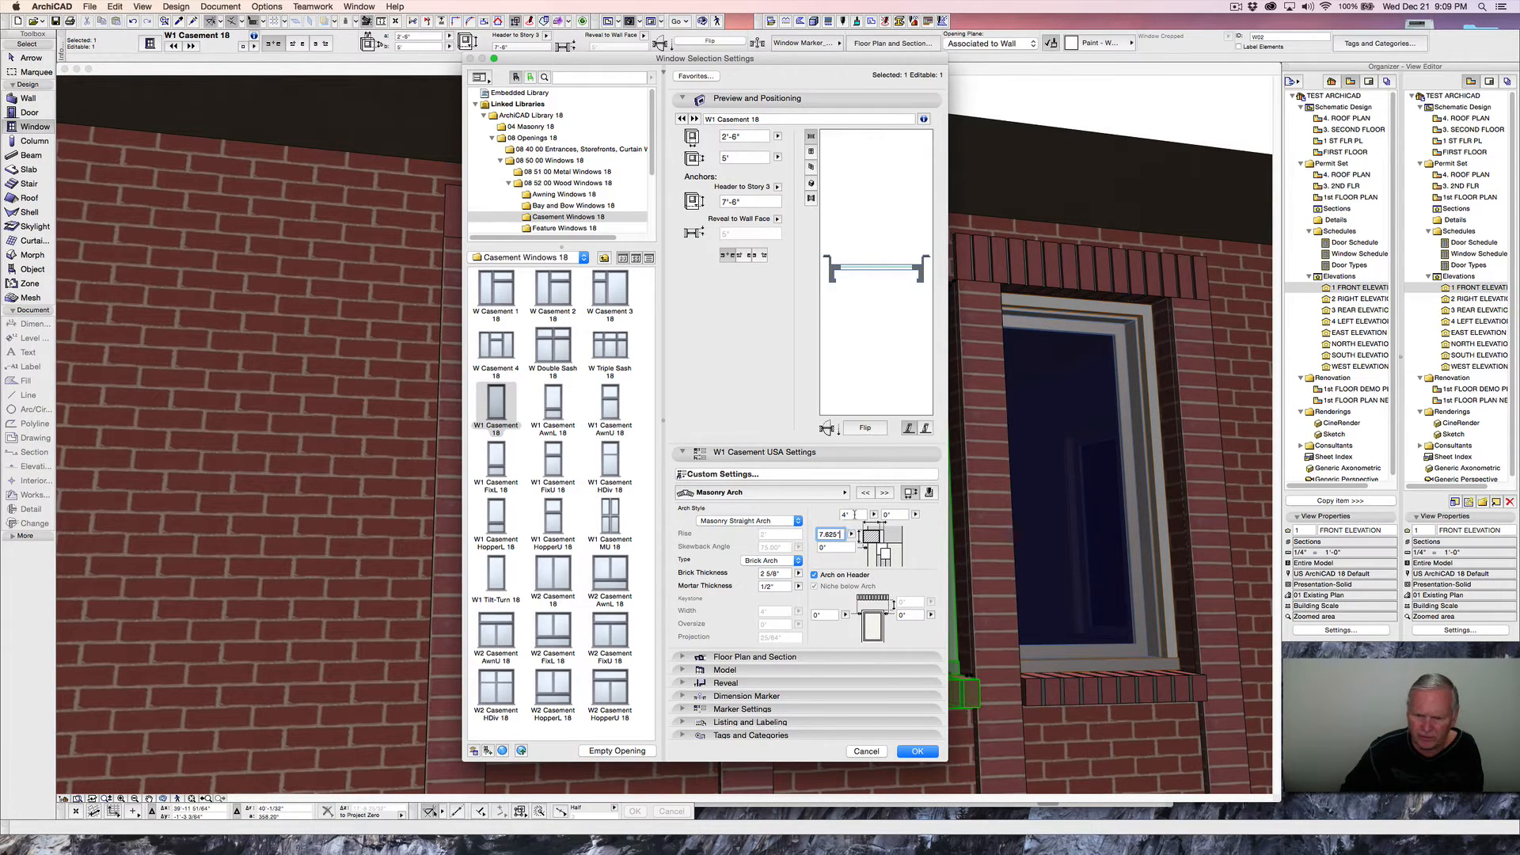
left_click_drag(854, 514, 816, 514)
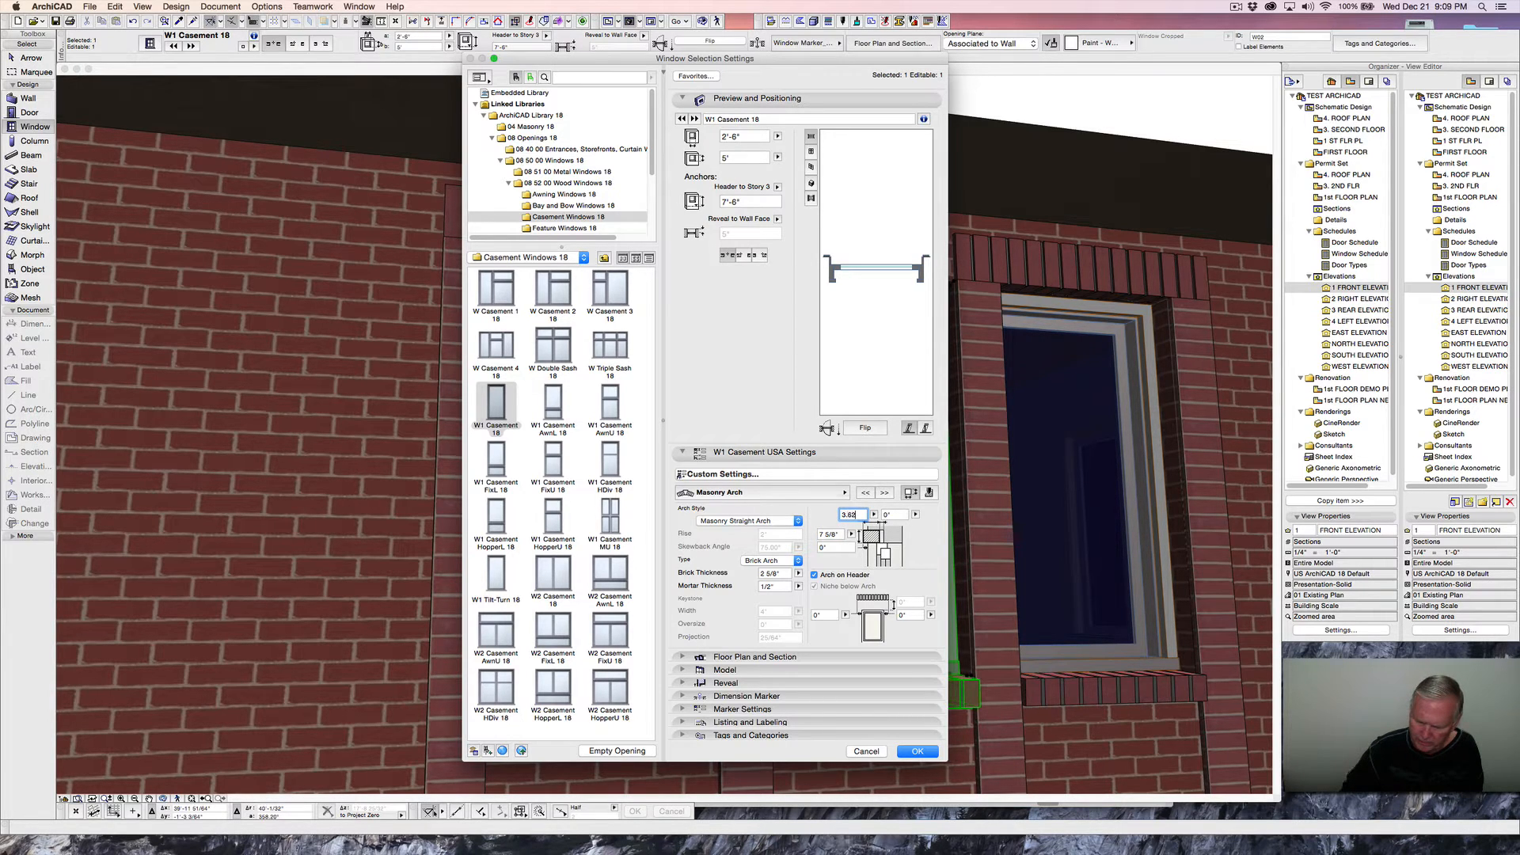
type("3.625\"")
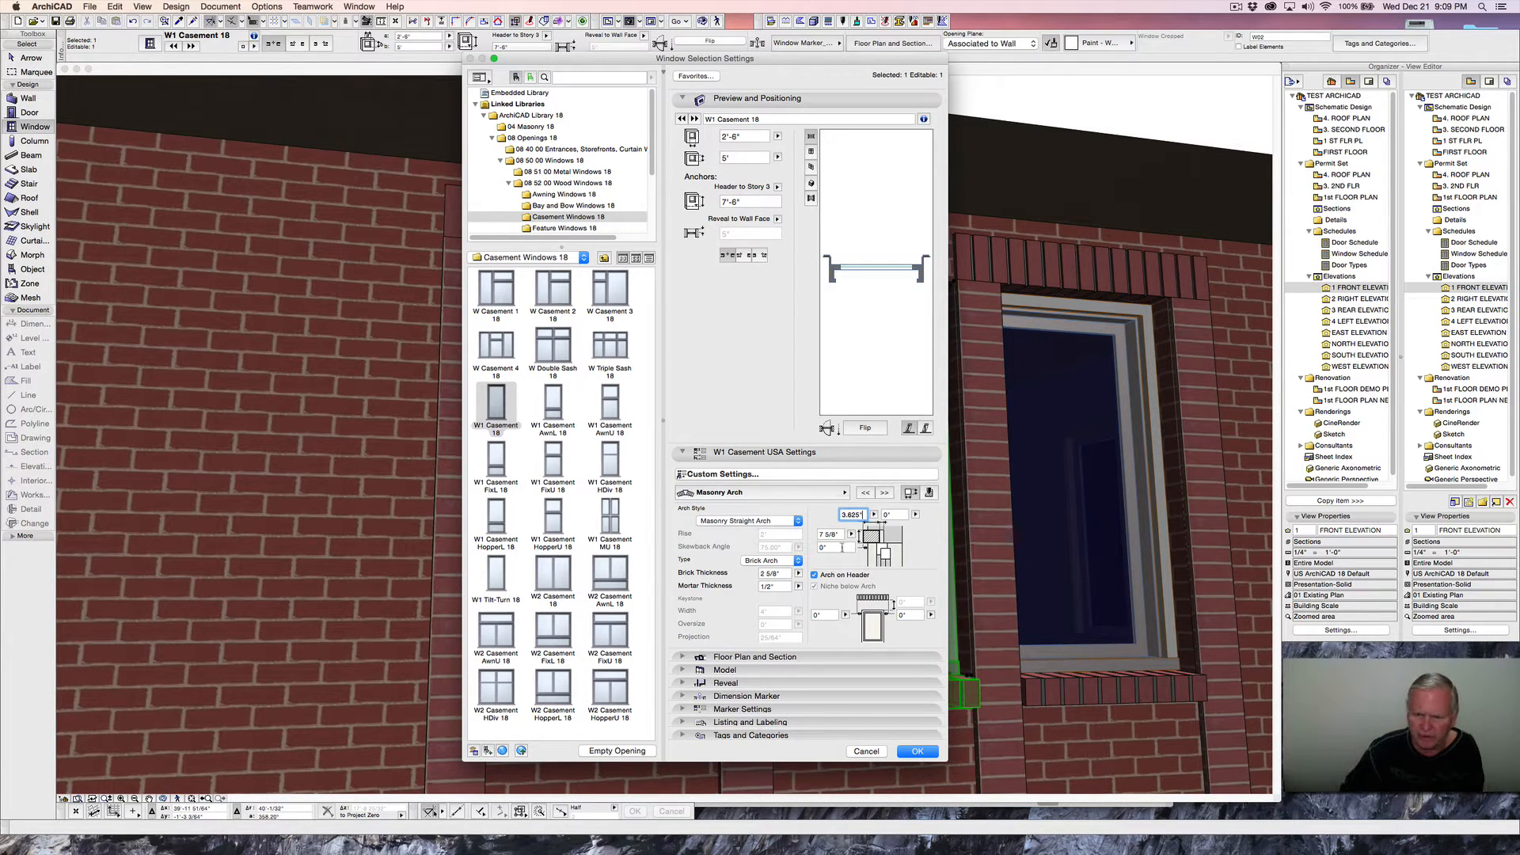
left_click_drag(841, 547, 811, 547)
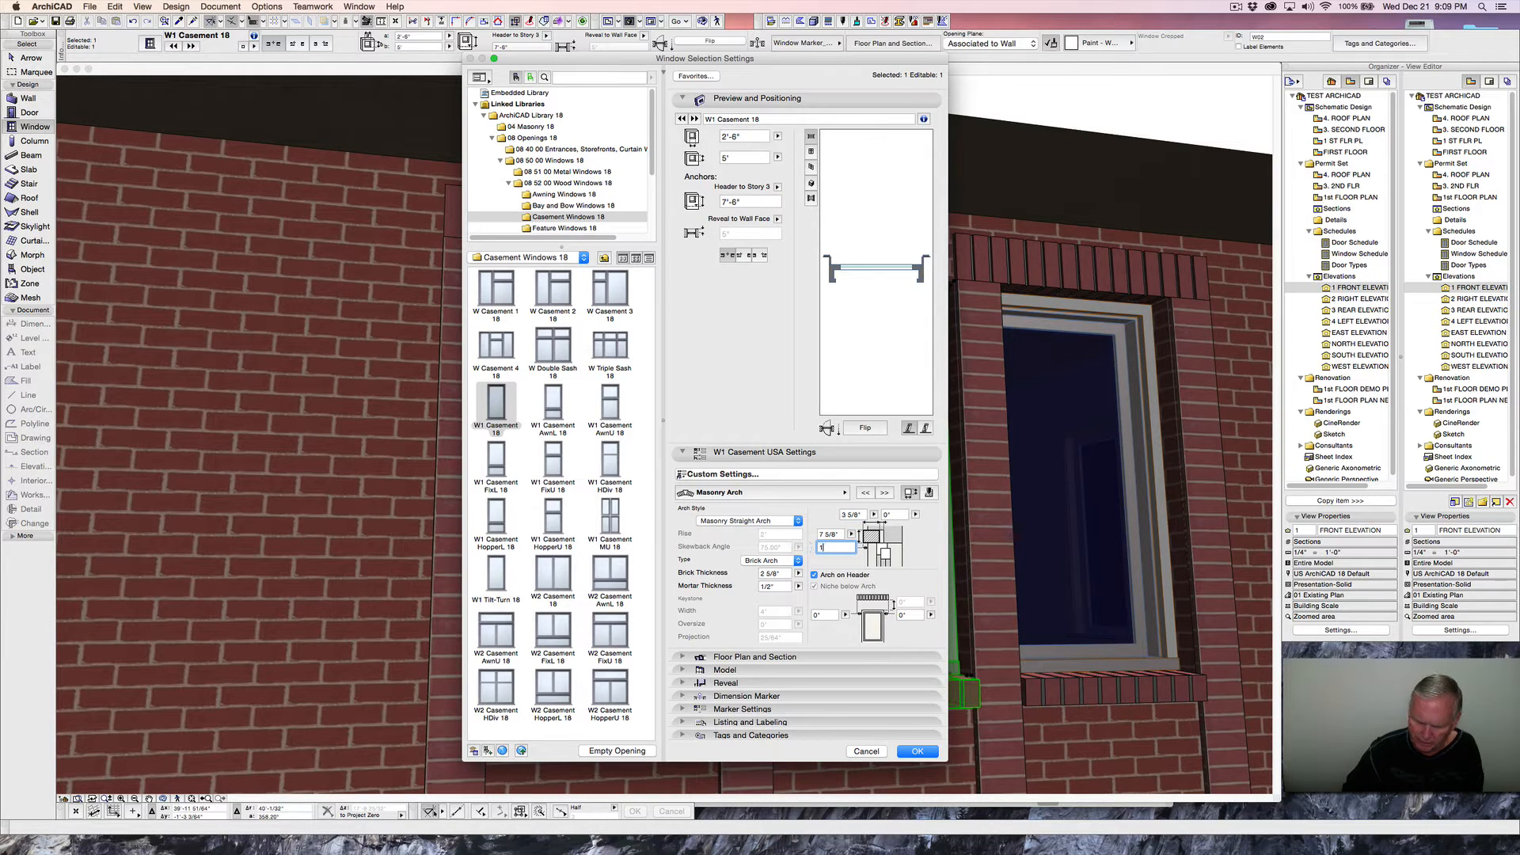
type("1\"")
- Assign Brick - Surface Color to the arch bricks, Paint - Gray Light to the mortar and a black arch pen, and apply the window settings
left_click(930, 492)
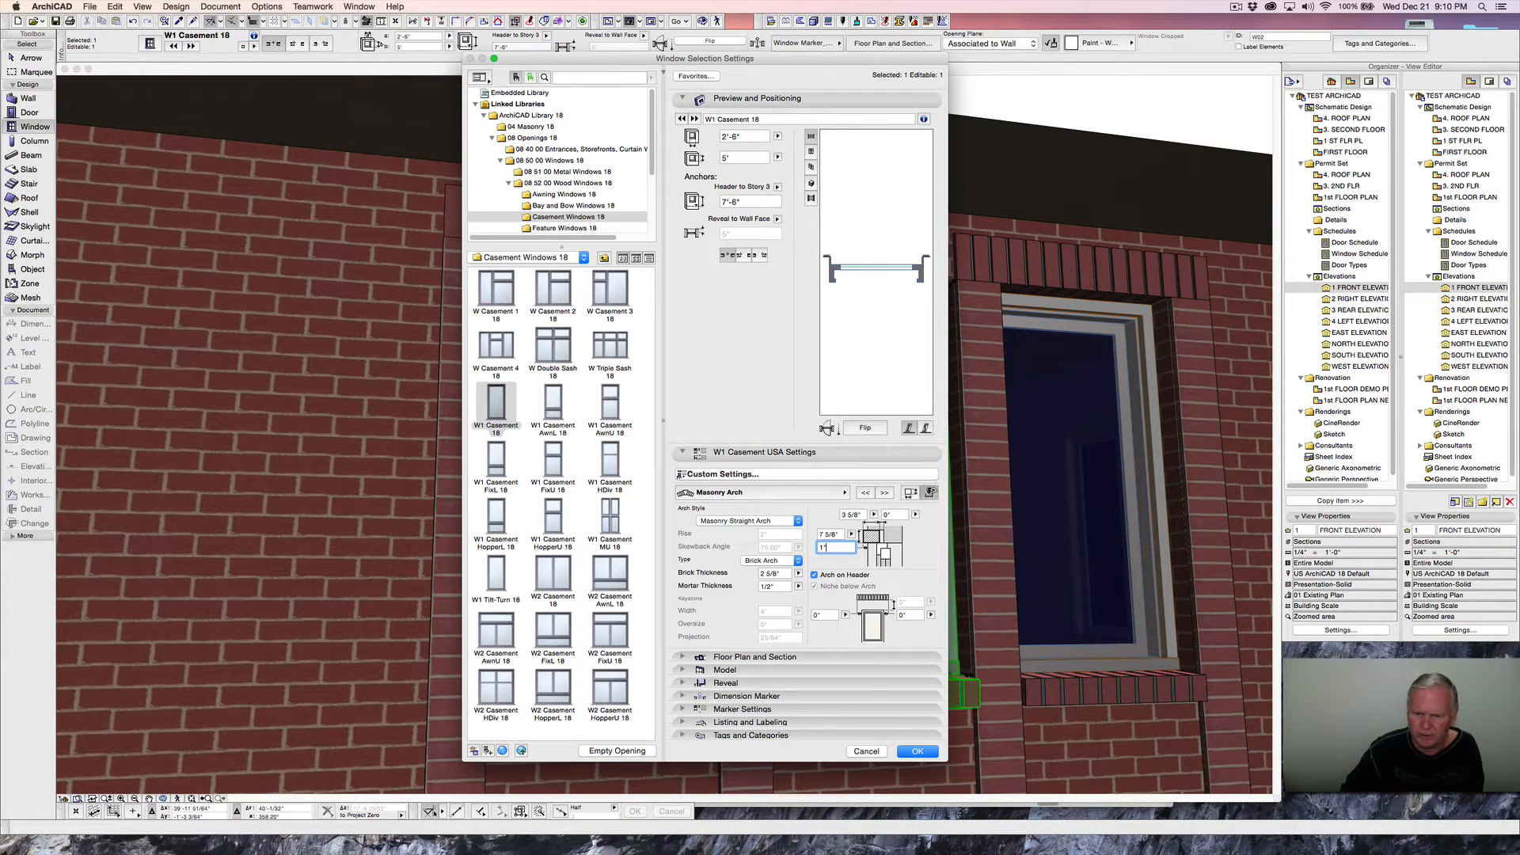
left_click(910, 525)
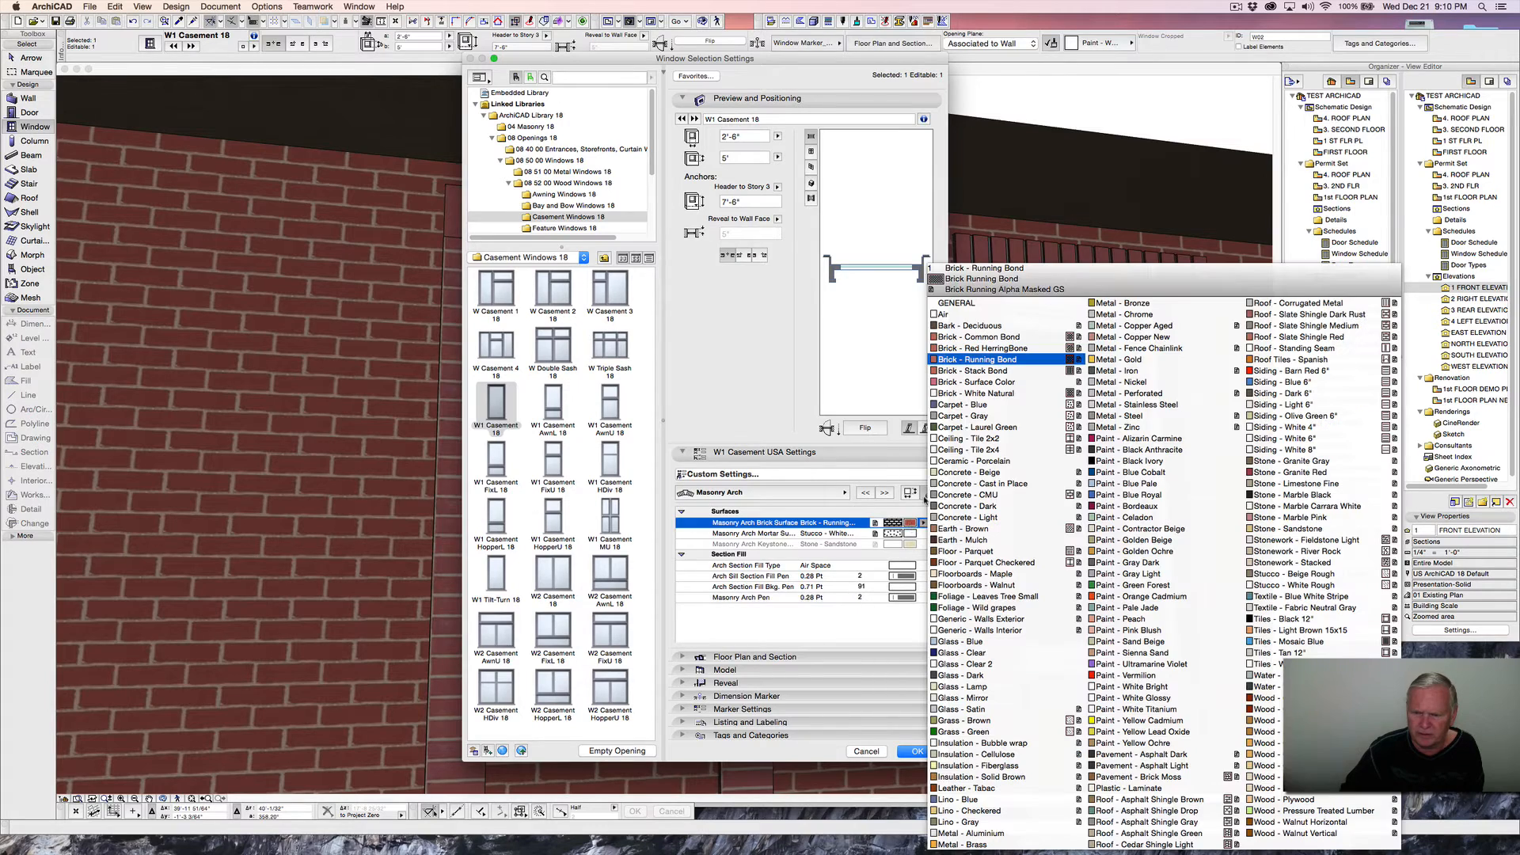
left_click(978, 384)
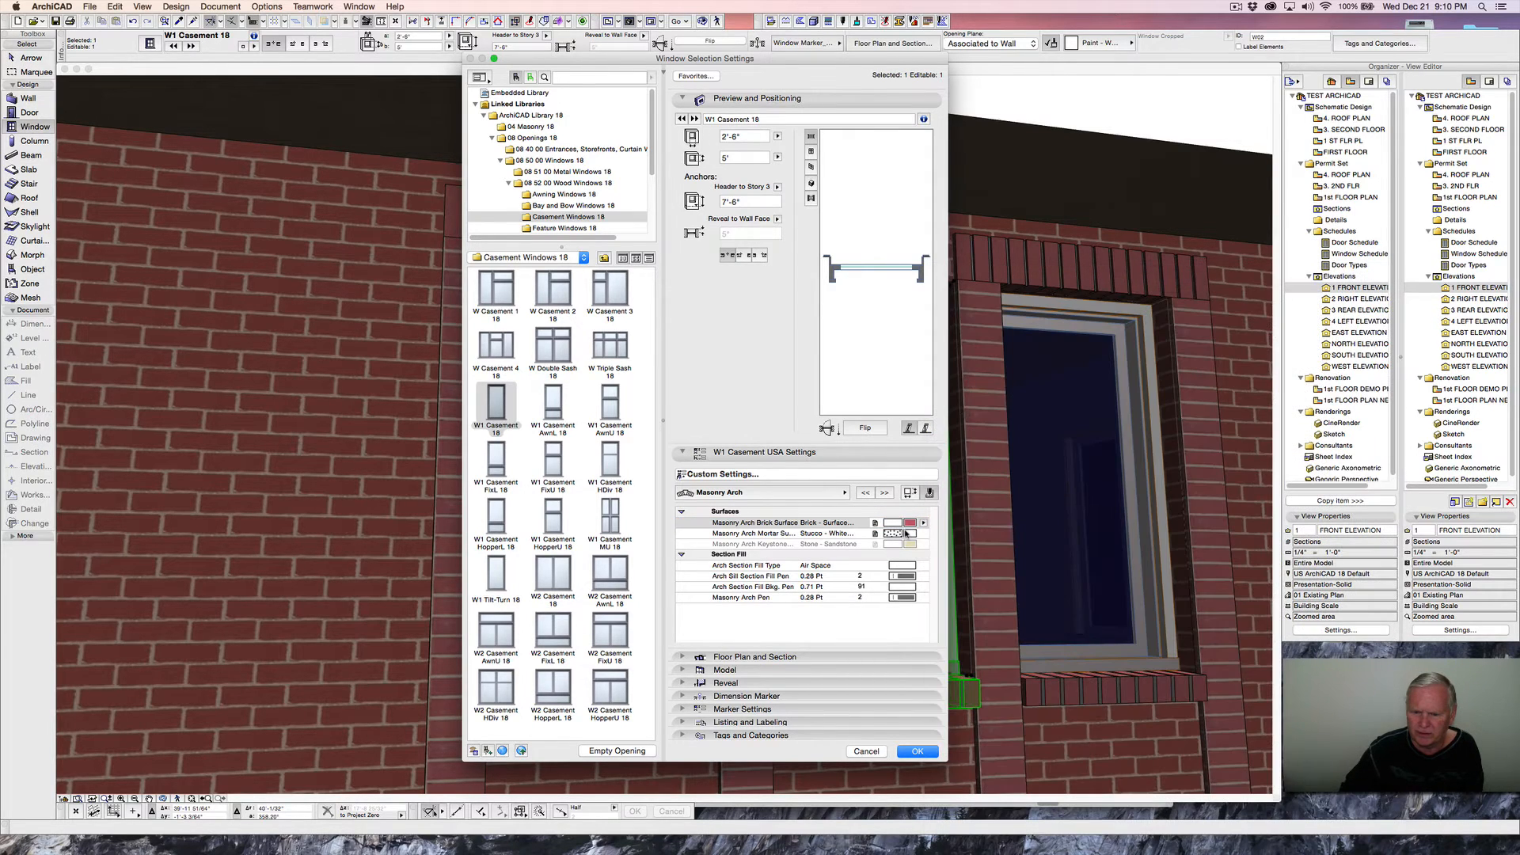
left_click(907, 533)
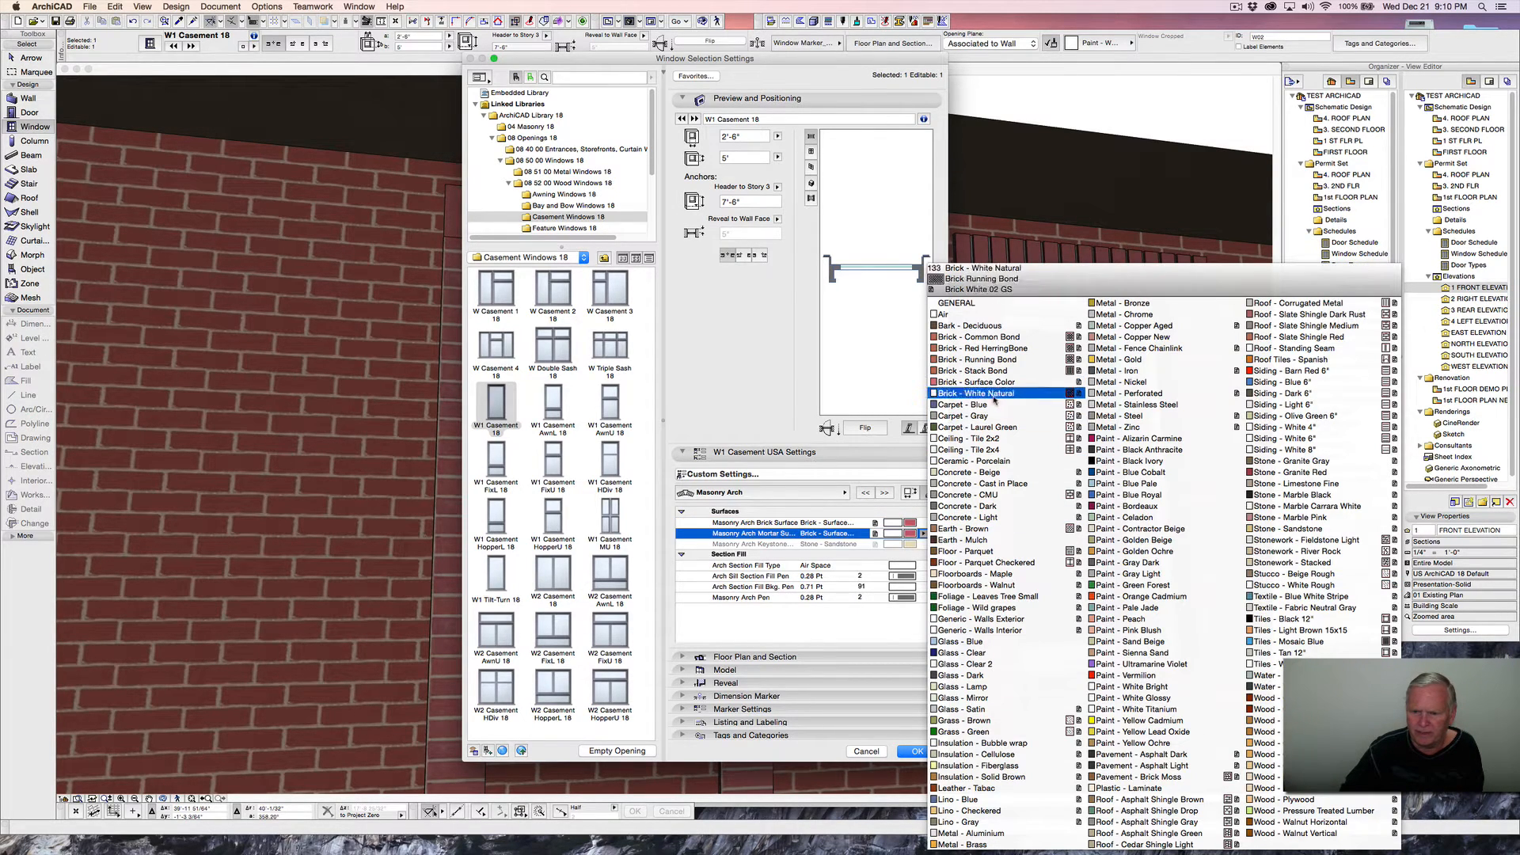
left_click(1134, 575)
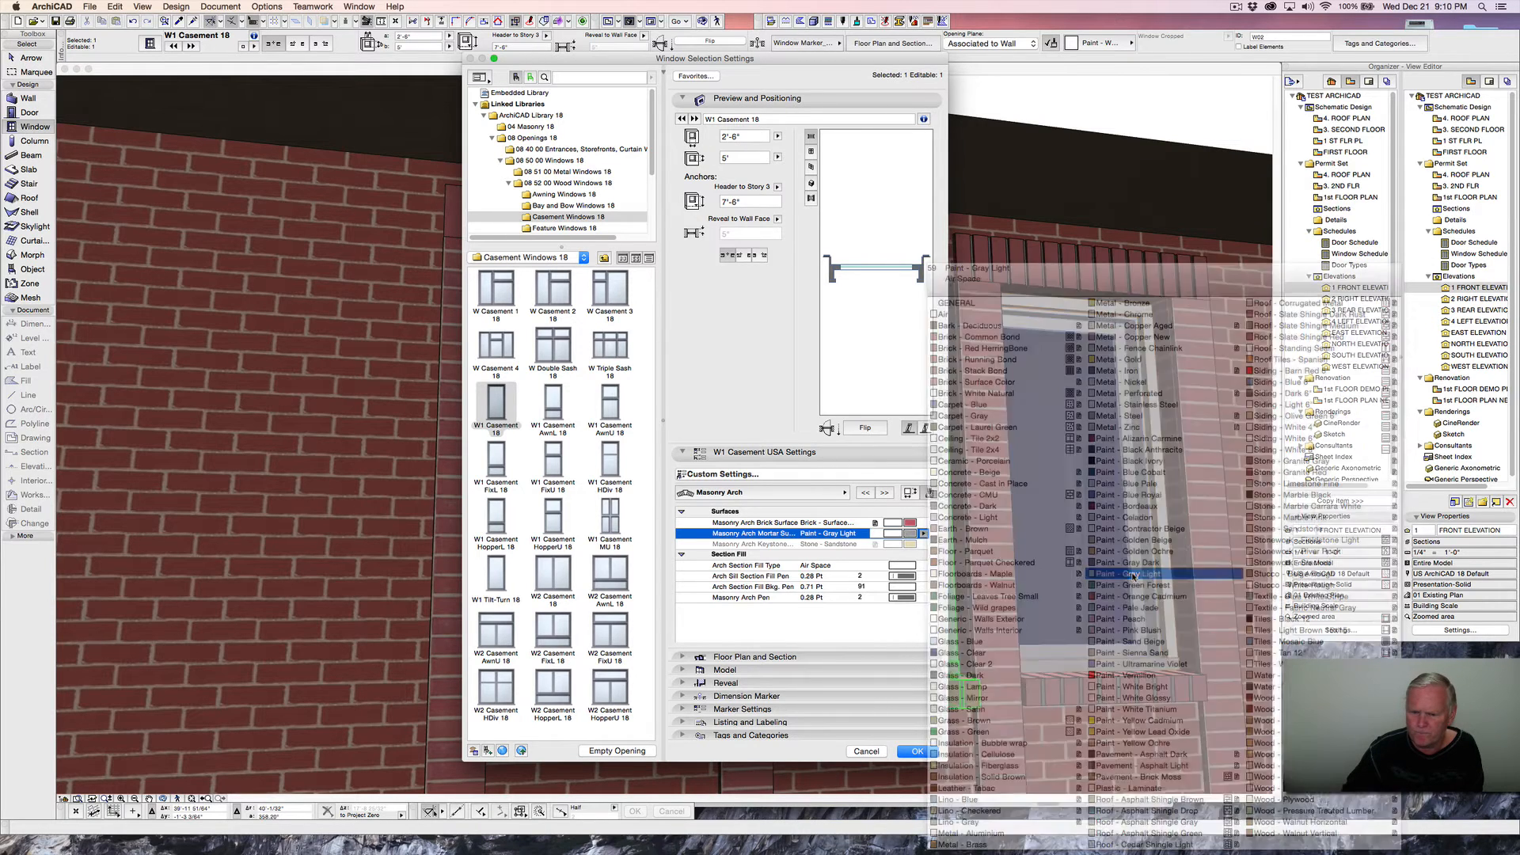
left_click(900, 599)
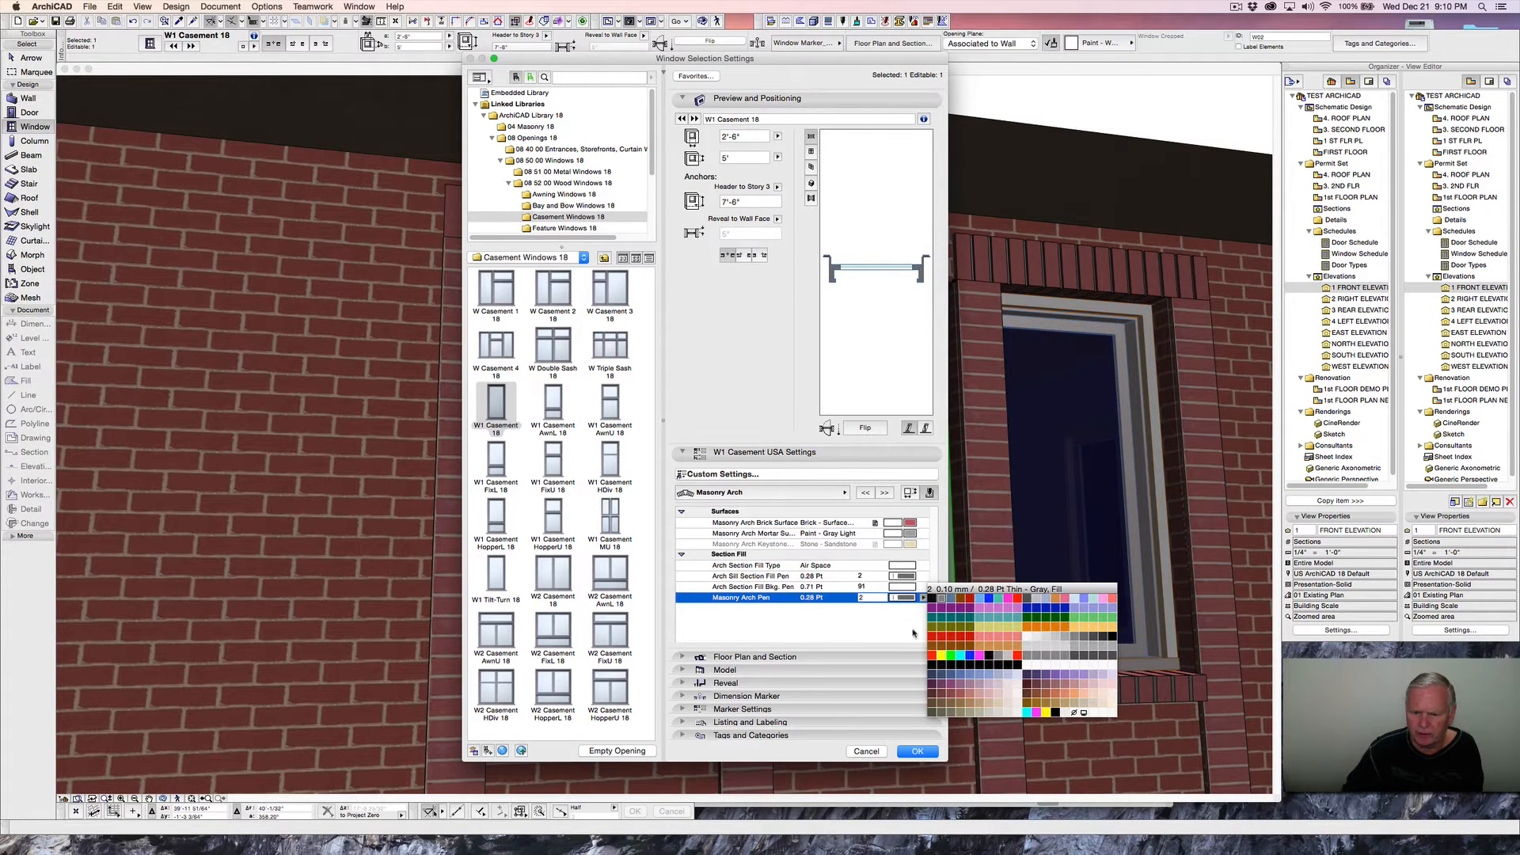
left_click(935, 672)
left_click(916, 751)
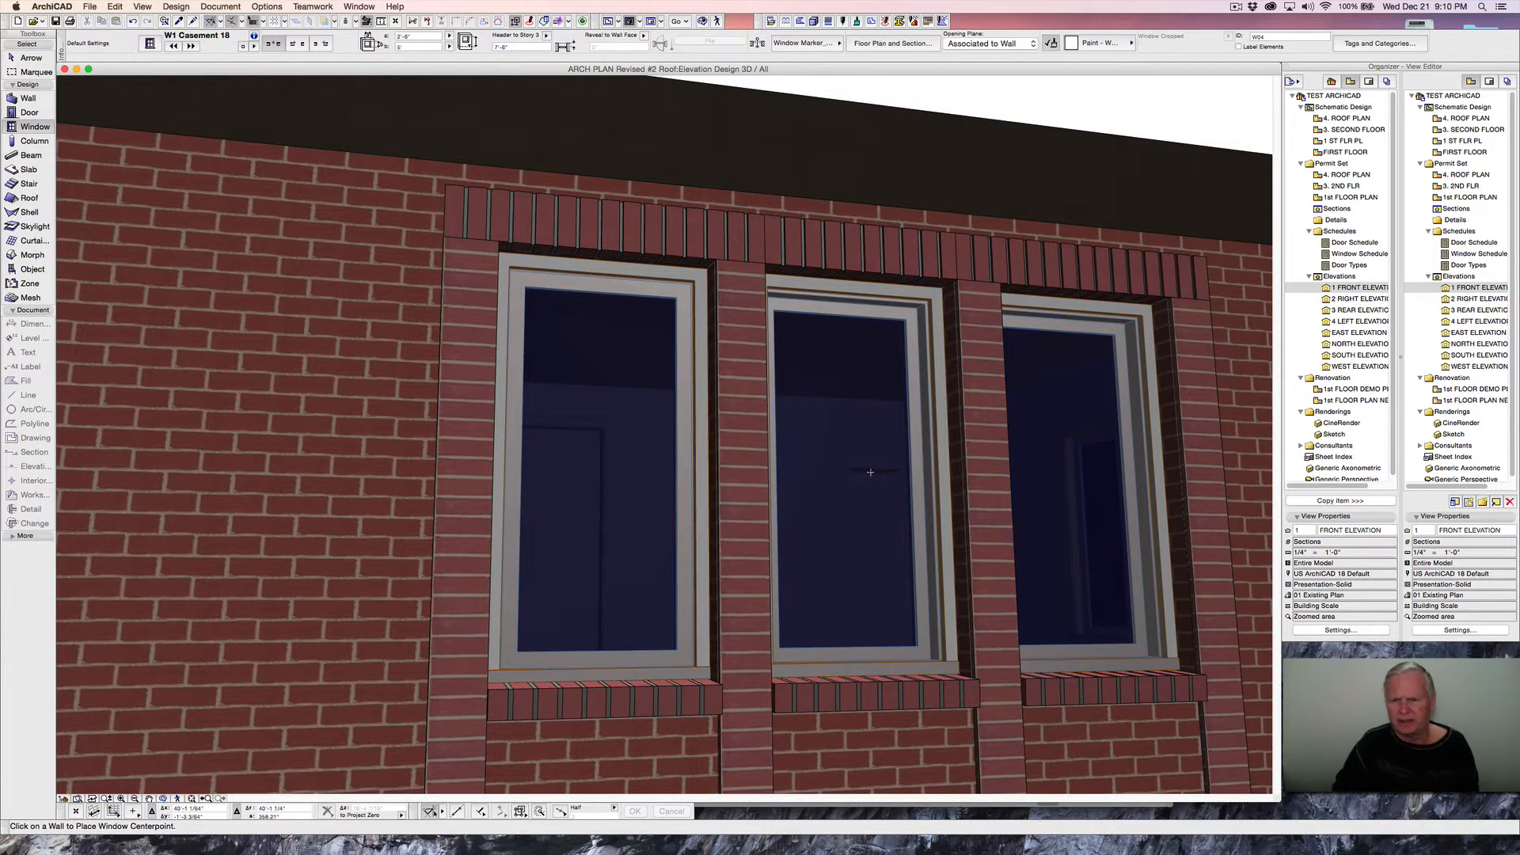
- Select the middle upper window on the recessed wing and open the 2ND FLR plan for a close look at the windows
middle_click_drag(918, 474, 638, 402, "shift")
scroll(639, 402, "down", 8)
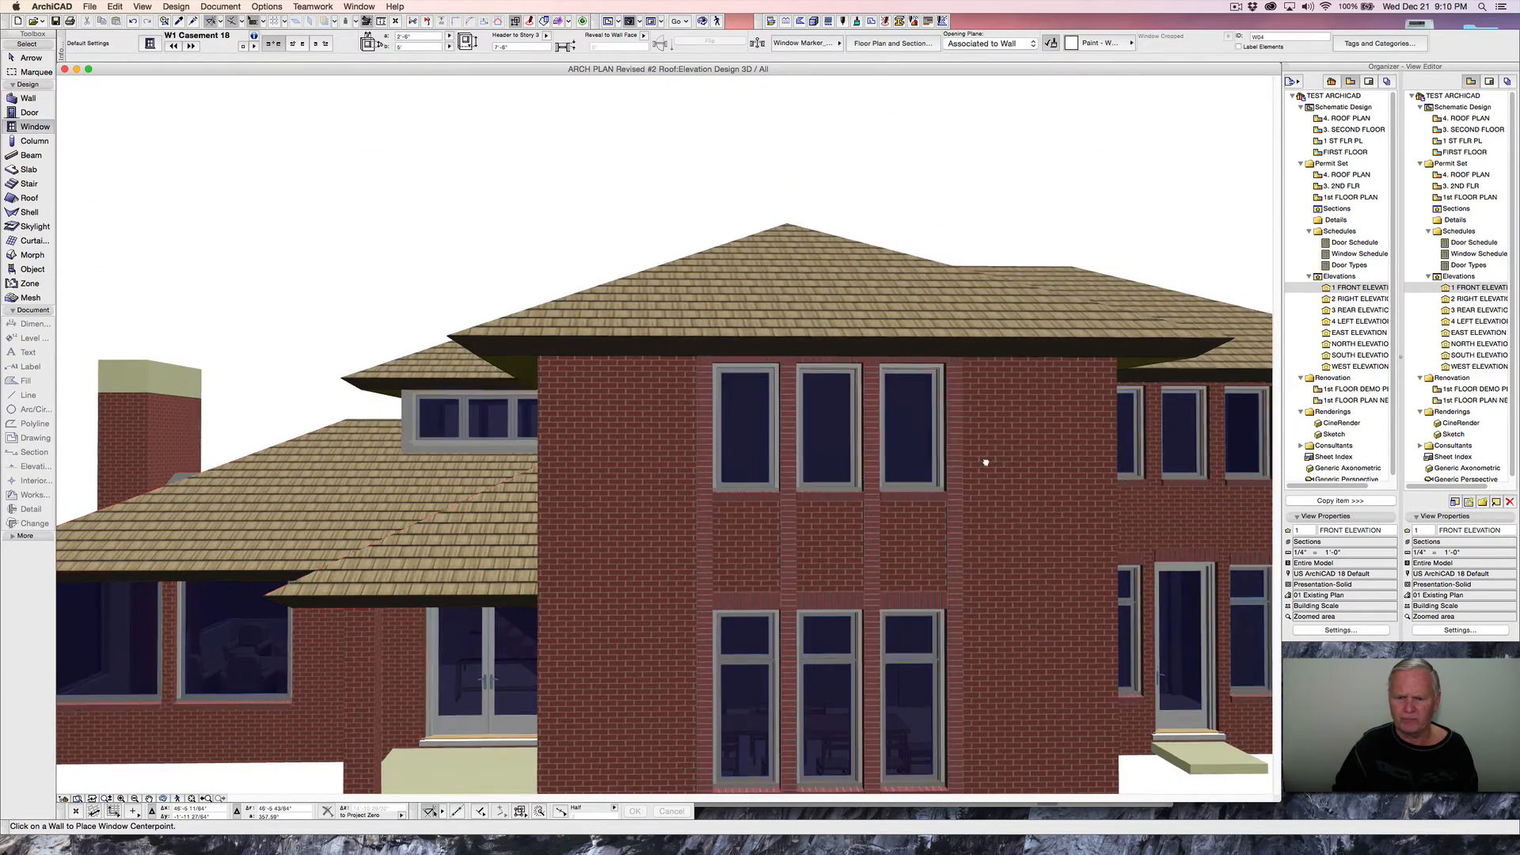
middle_click_drag(985, 462, 815, 439, "shift")
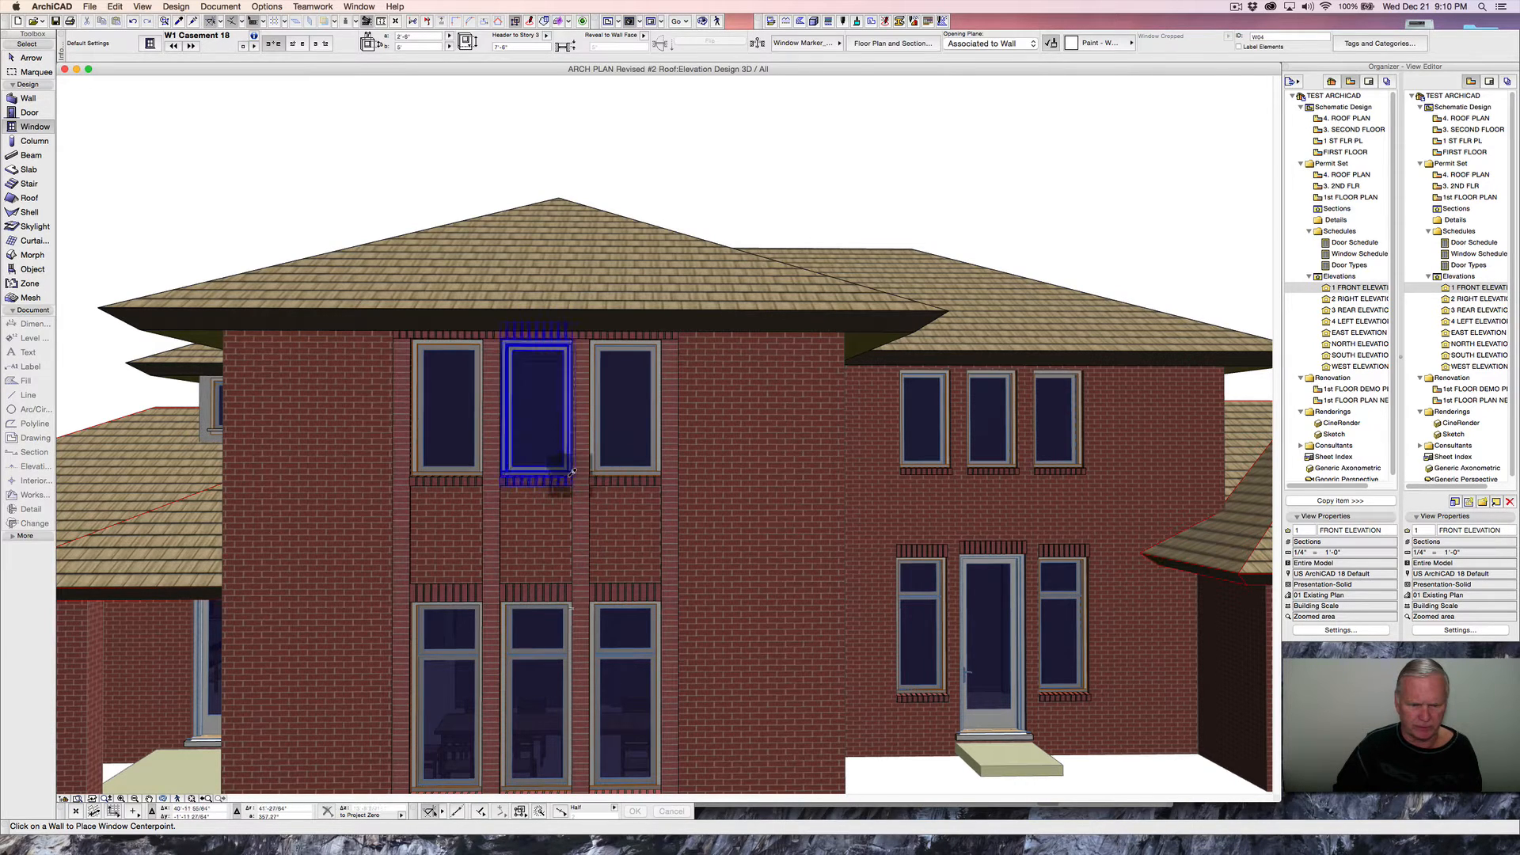
left_click(1011, 464, "alt+super")
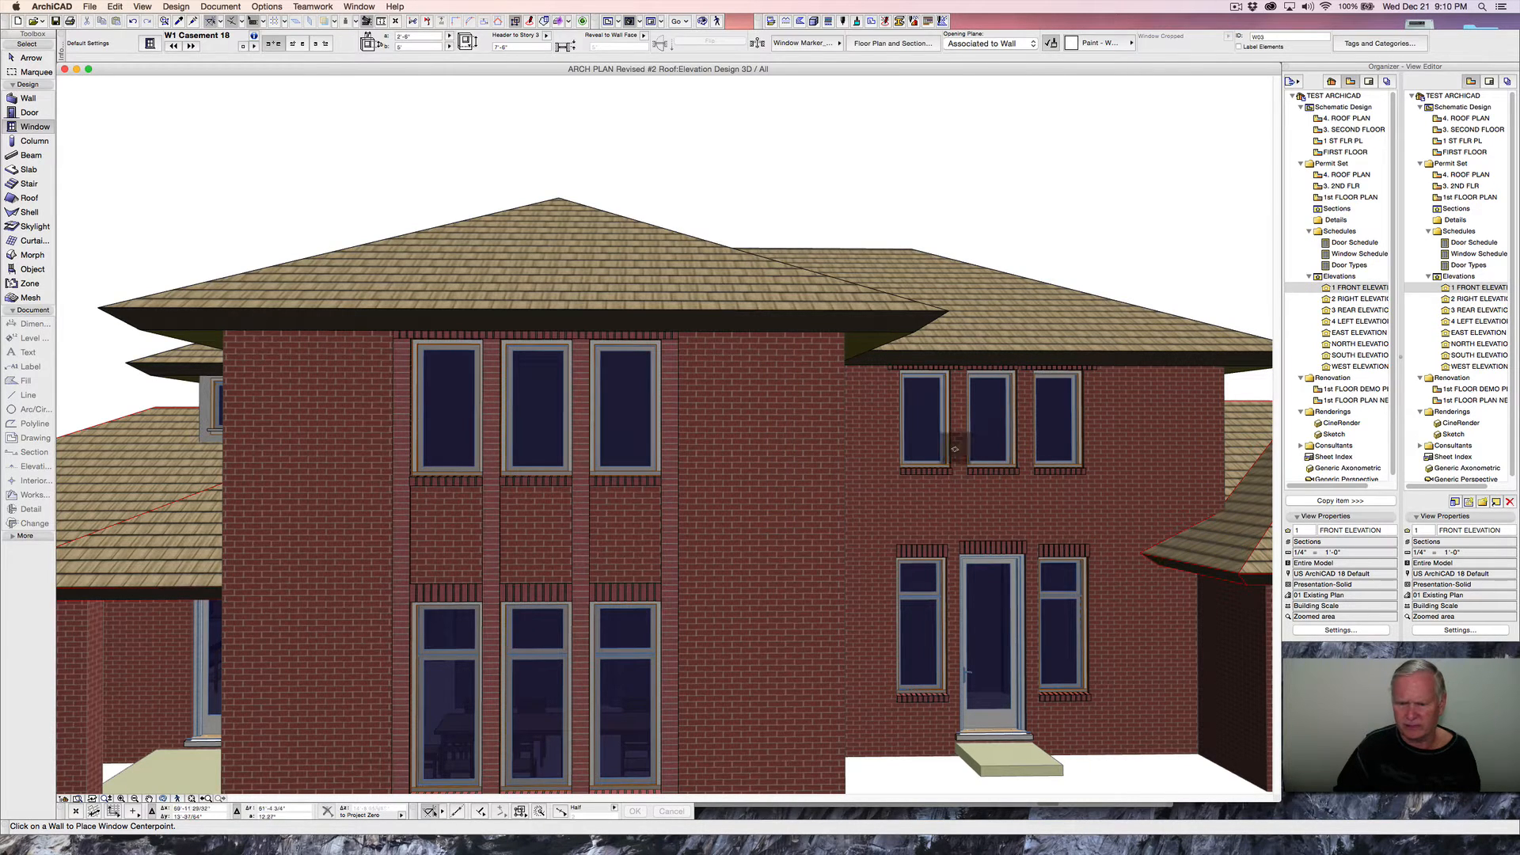
left_click(994, 458, "shift")
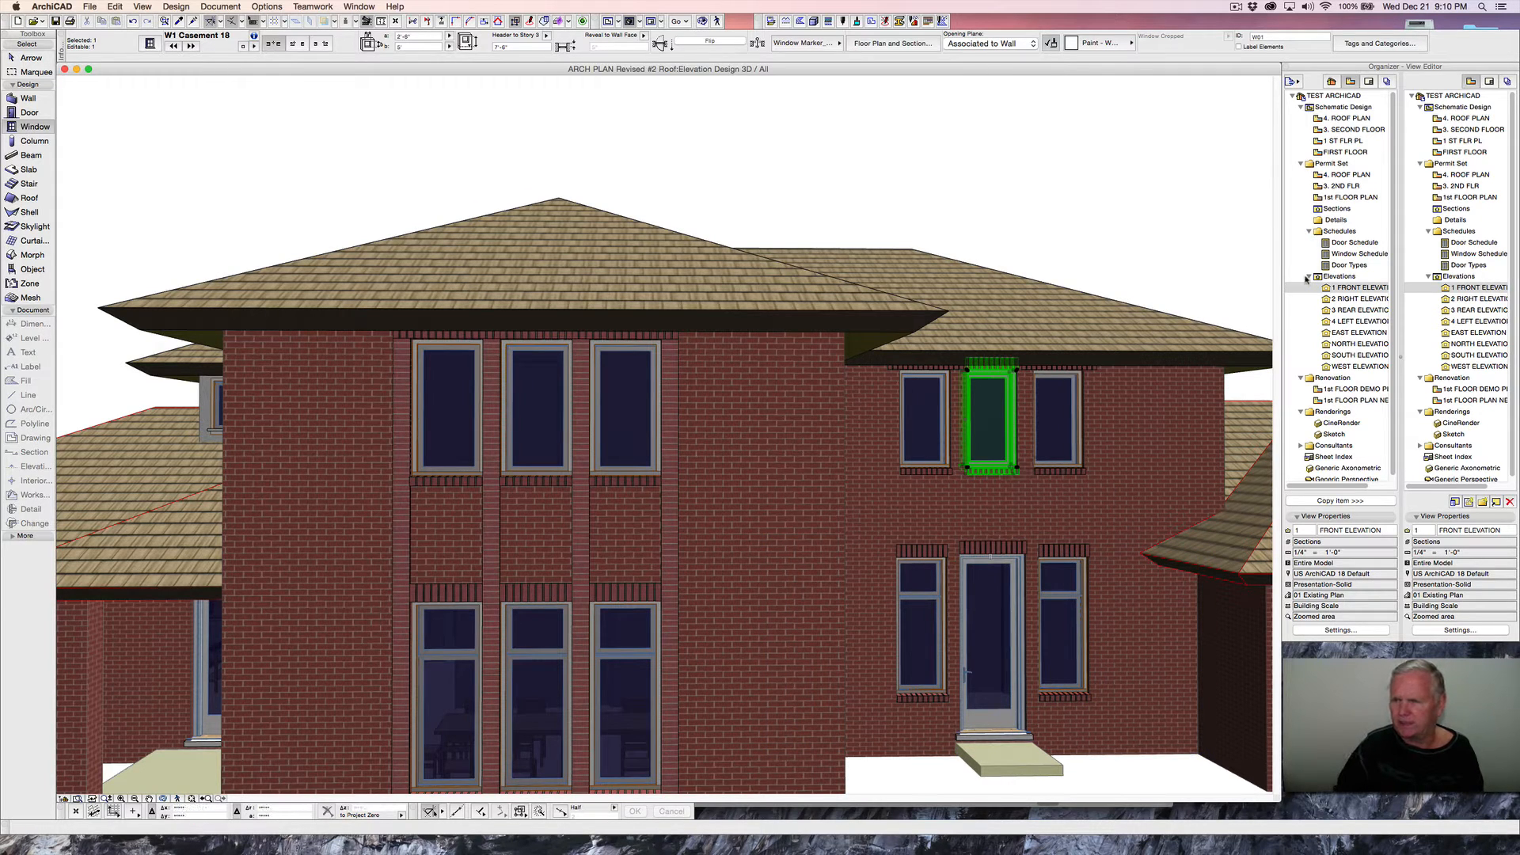
double_click(1340, 186)
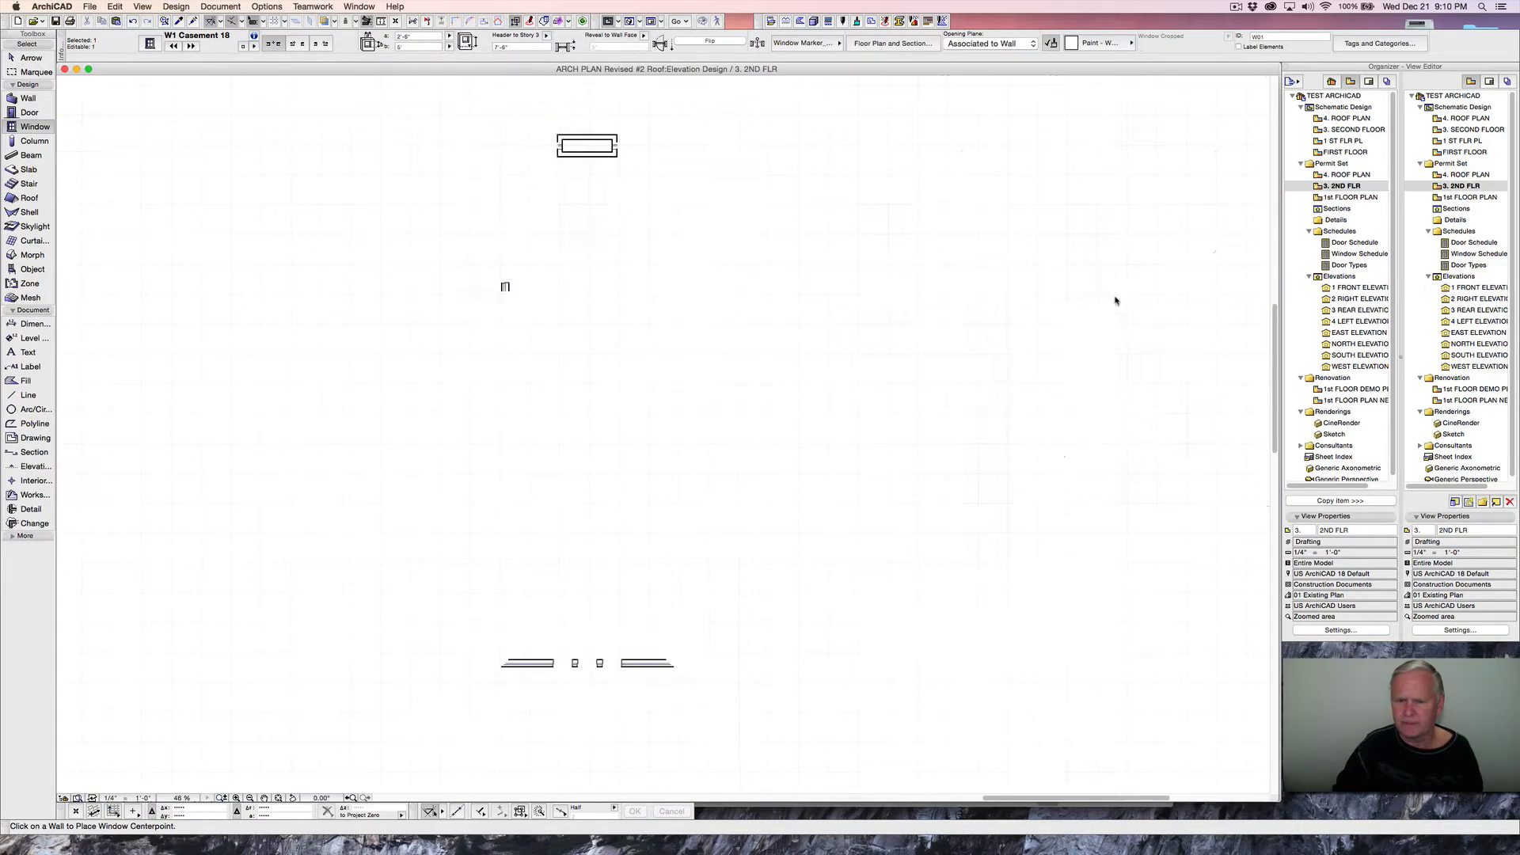
scroll(749, 556, "up", 15)
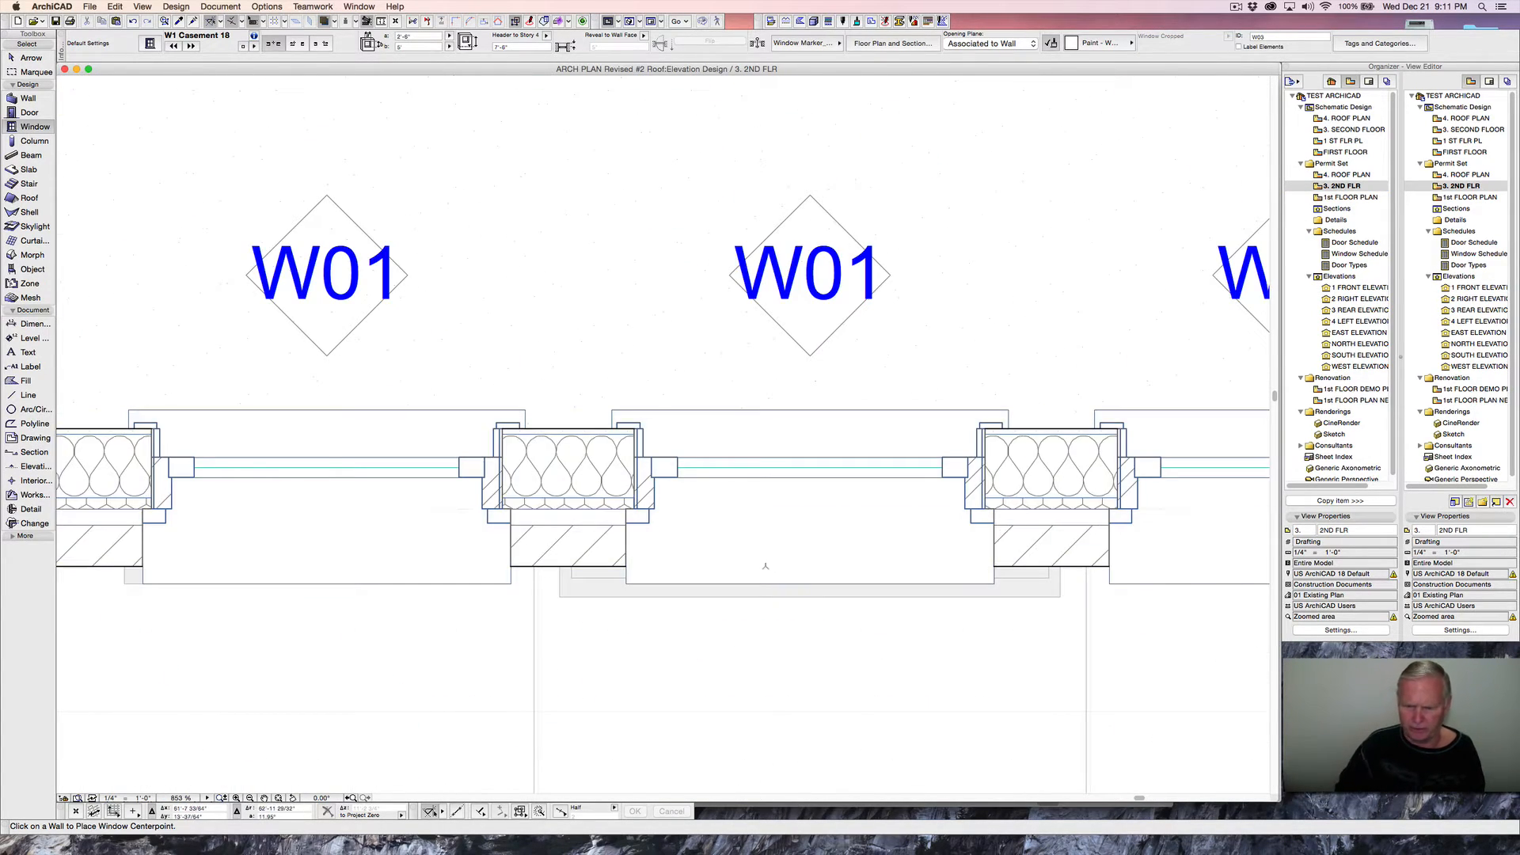
- Set the width of the middle W01 window in the 2nd floor plan to 3'-4" and deselect it
left_click(667, 438, "shift")
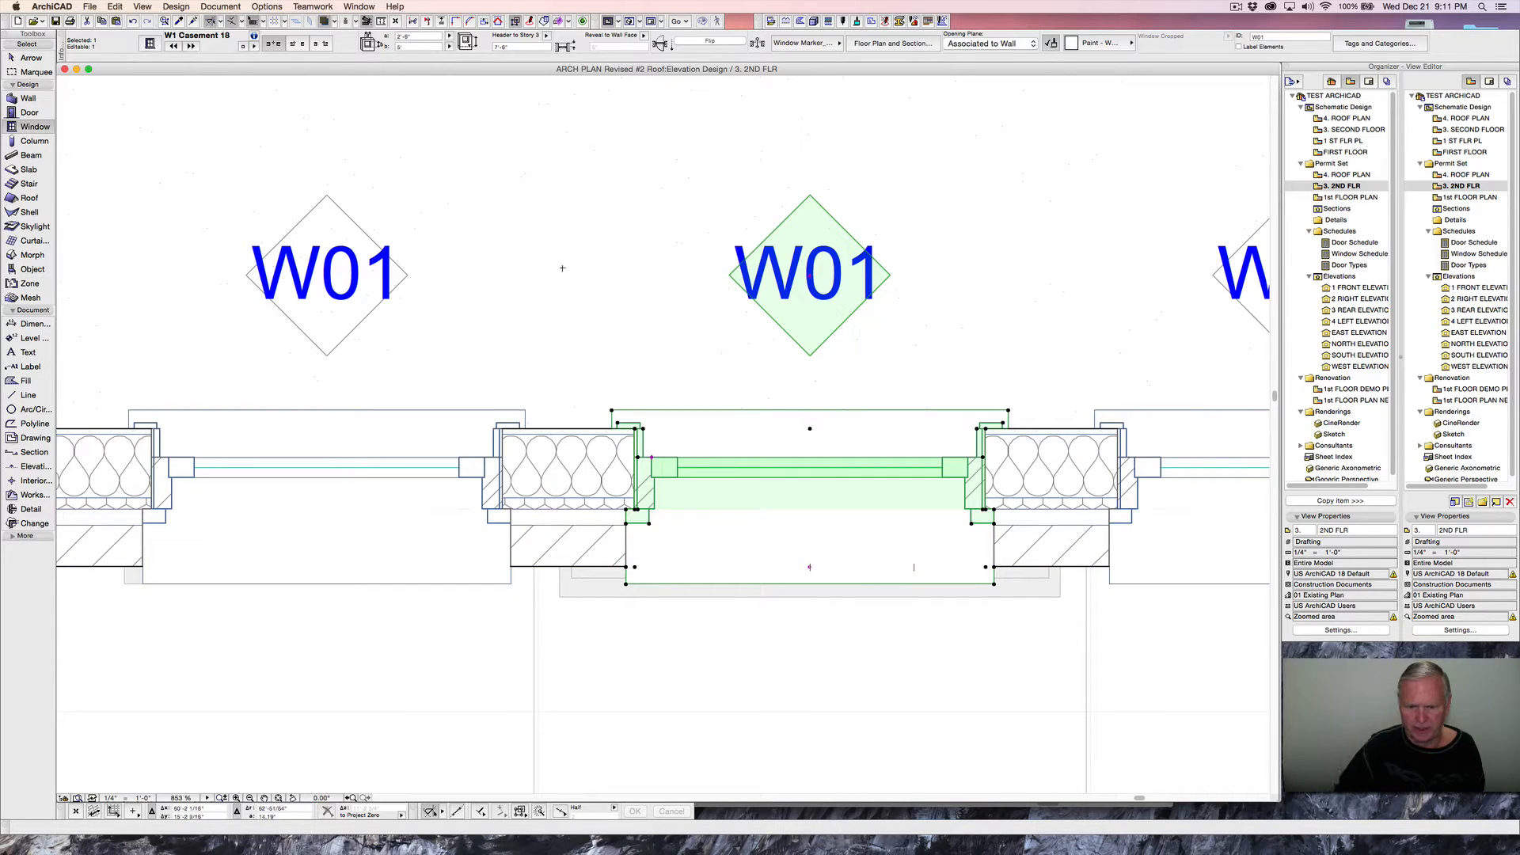
left_click(413, 37)
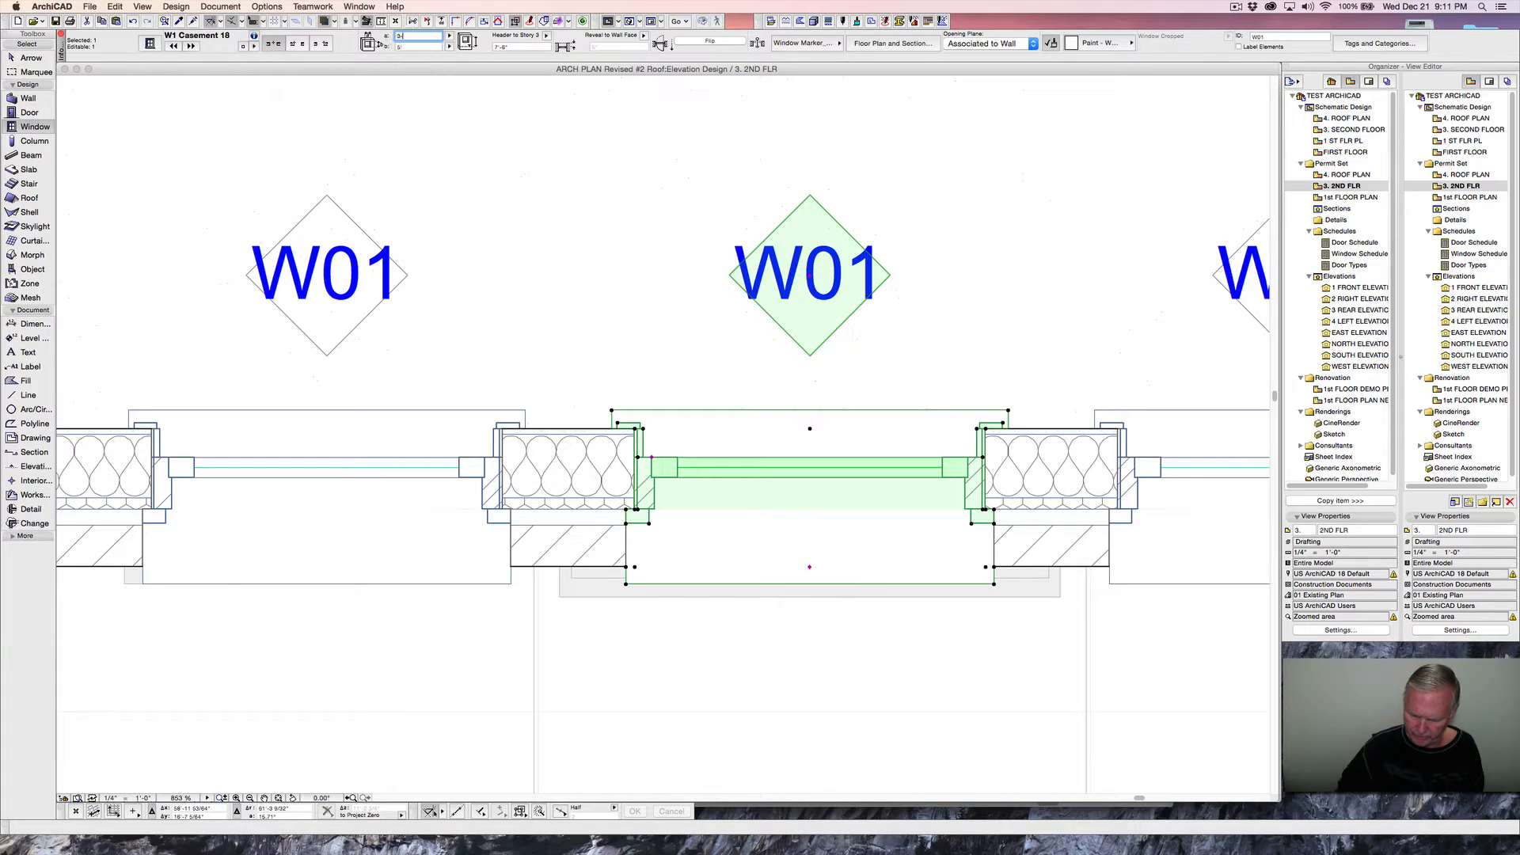
key("Return")
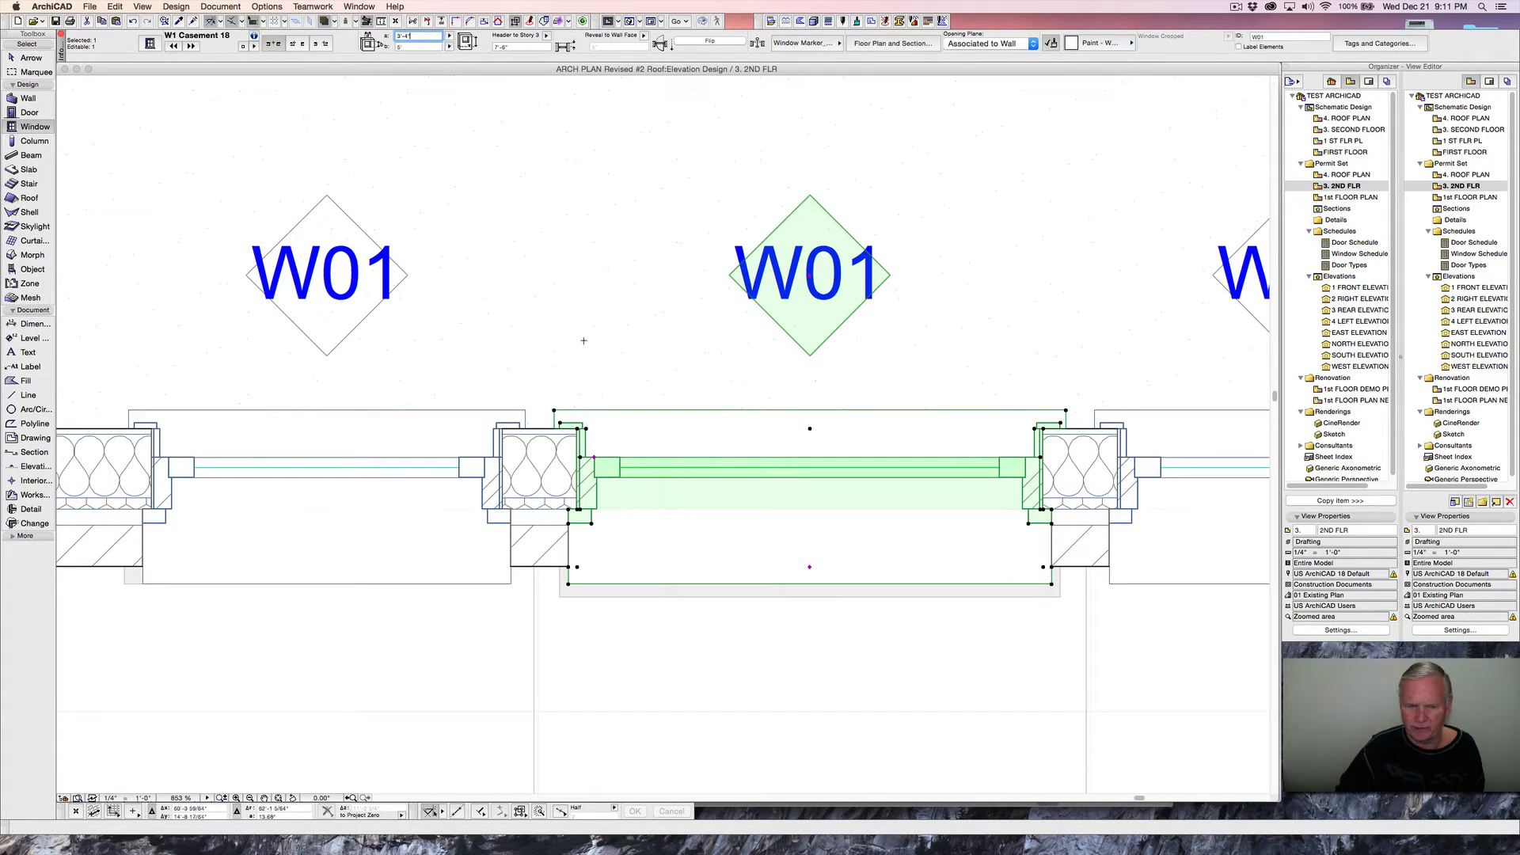
key("Escape")
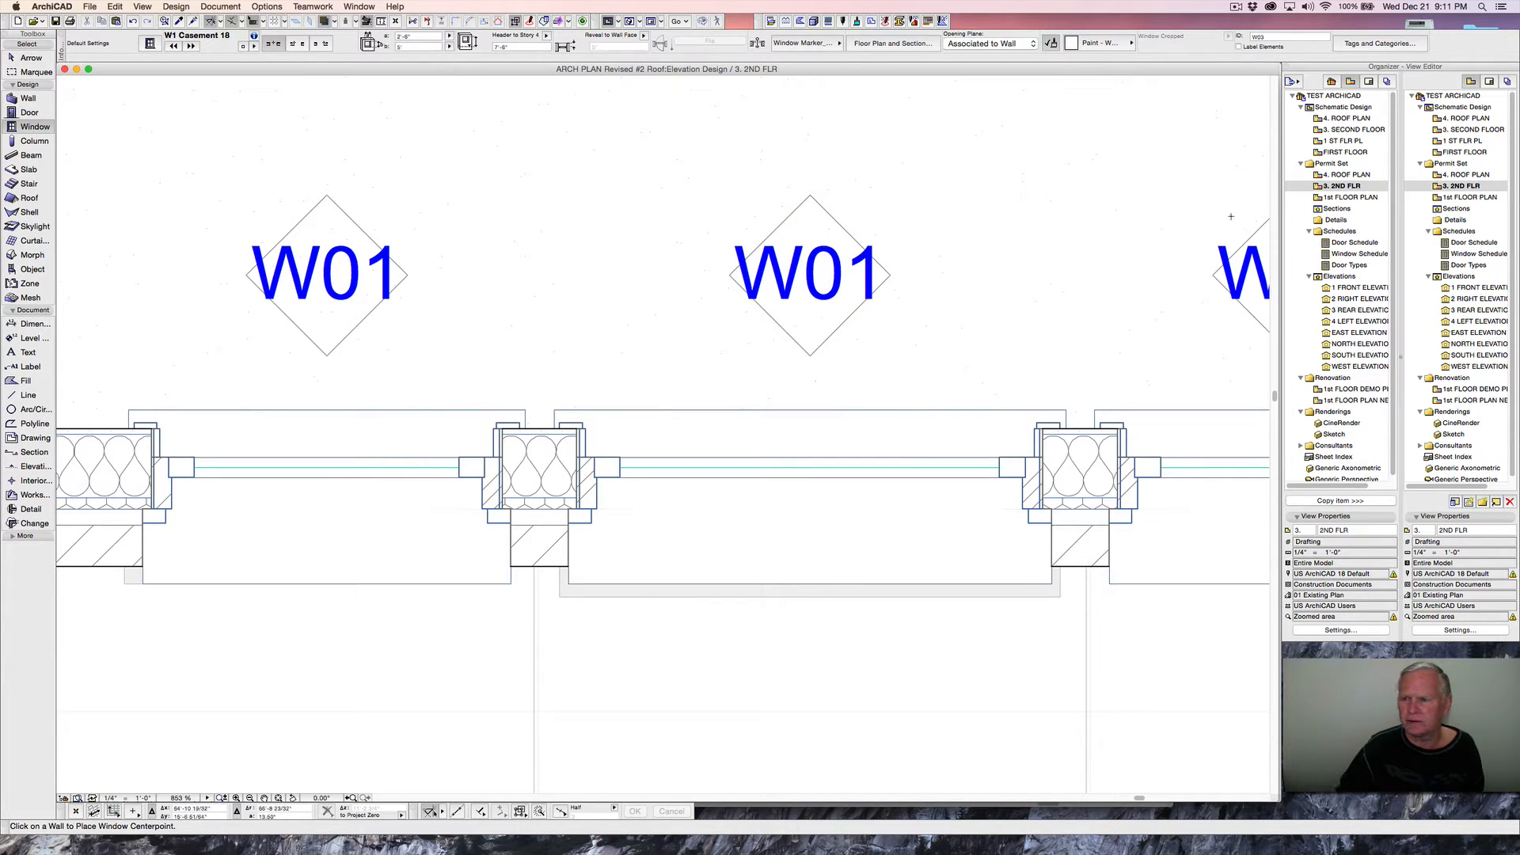
- Open the 1 FRONT ELEVATION view and examine the upper windows above the entry door
double_click(1351, 288)
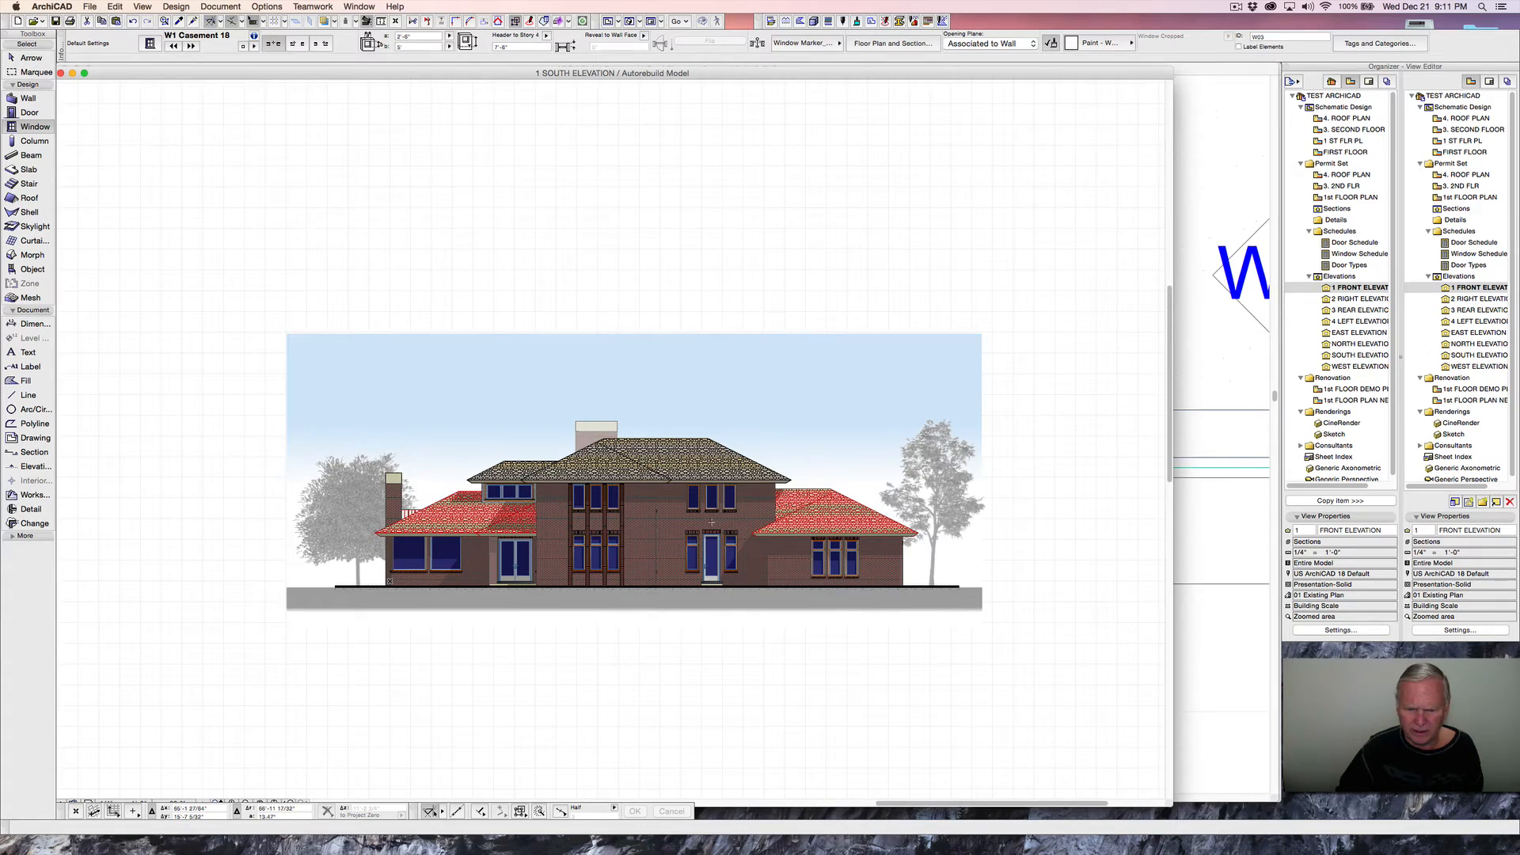
scroll(710, 523, "up", 3)
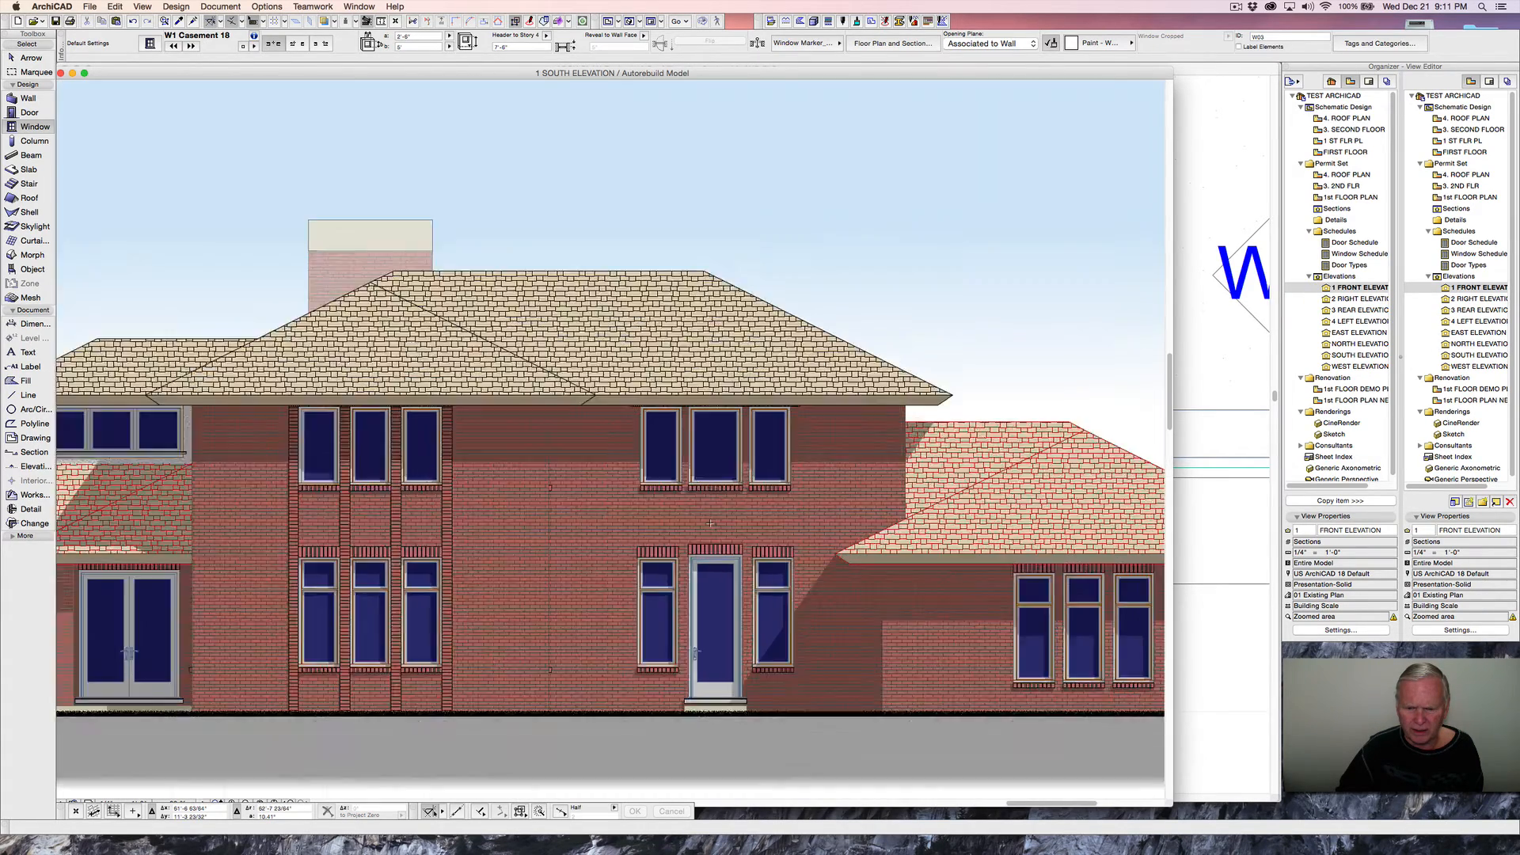
scroll(709, 522, "up", 5)
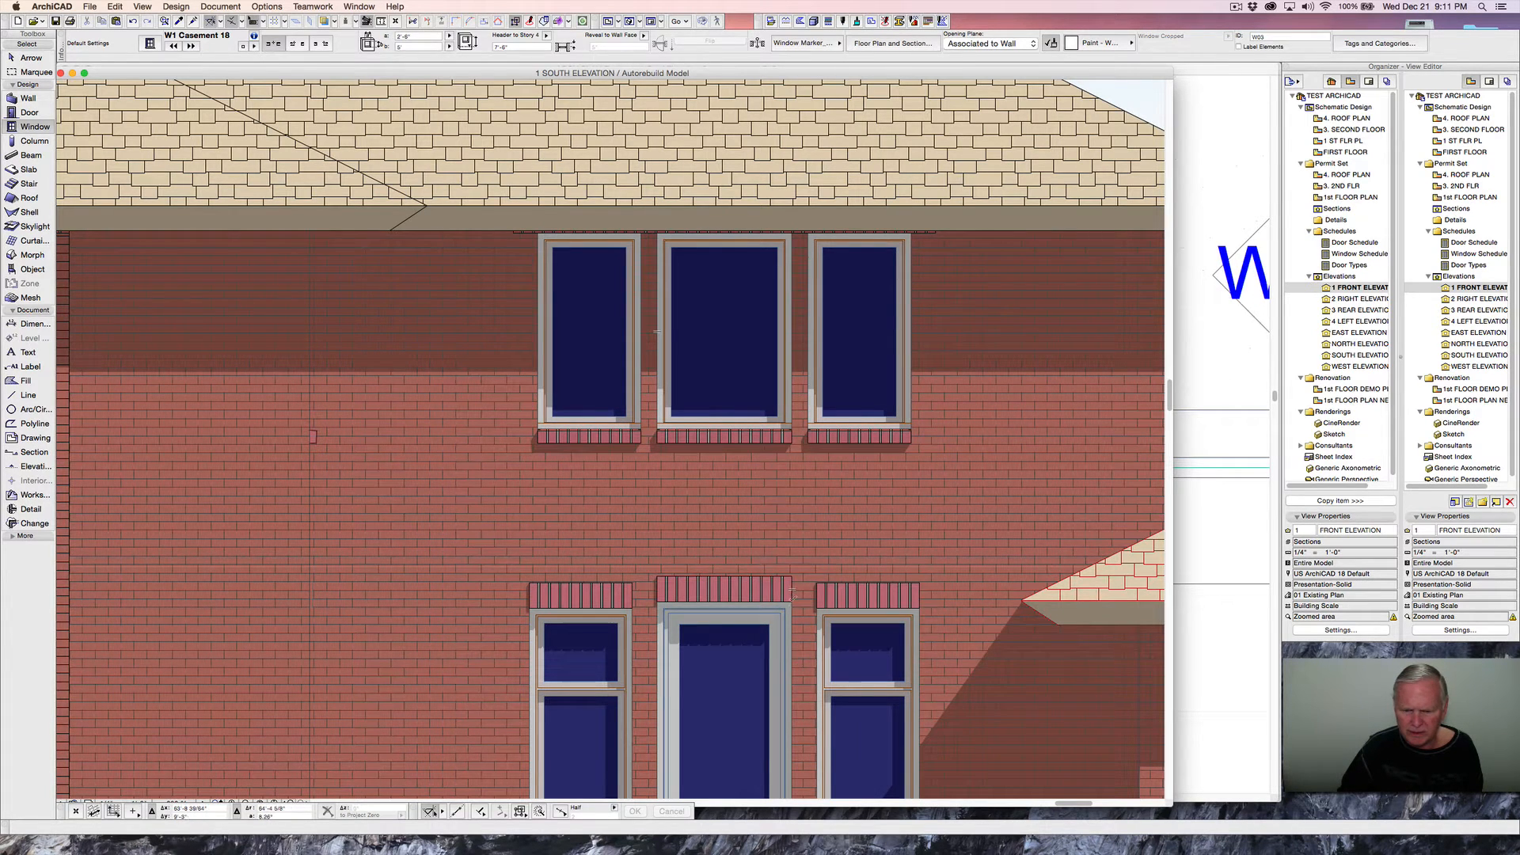
scroll(926, 486, "down", 3)
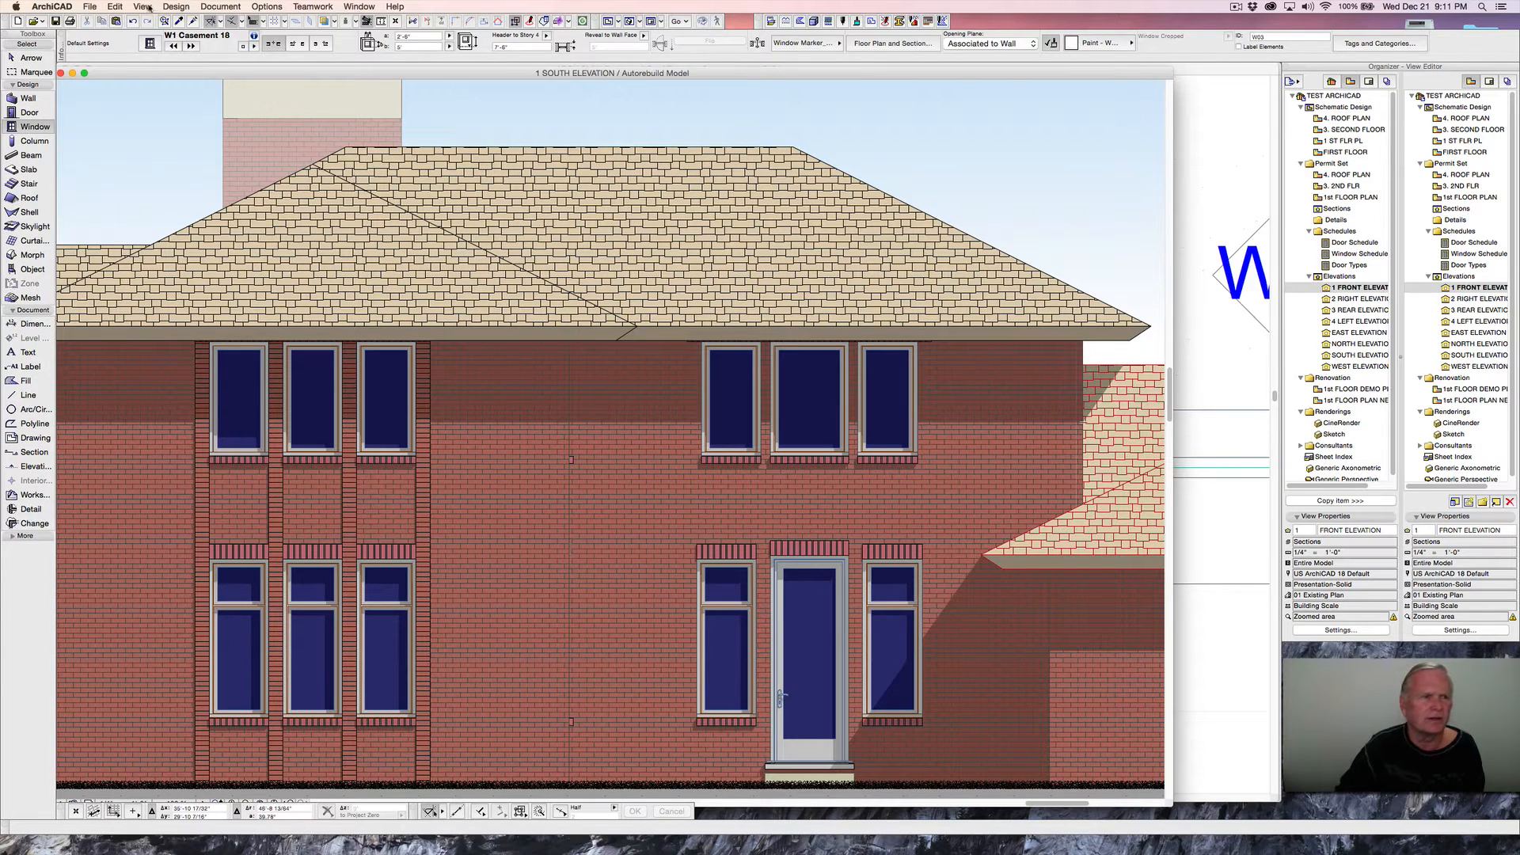
left_click(116, 7)
mouse_move(144, 11)
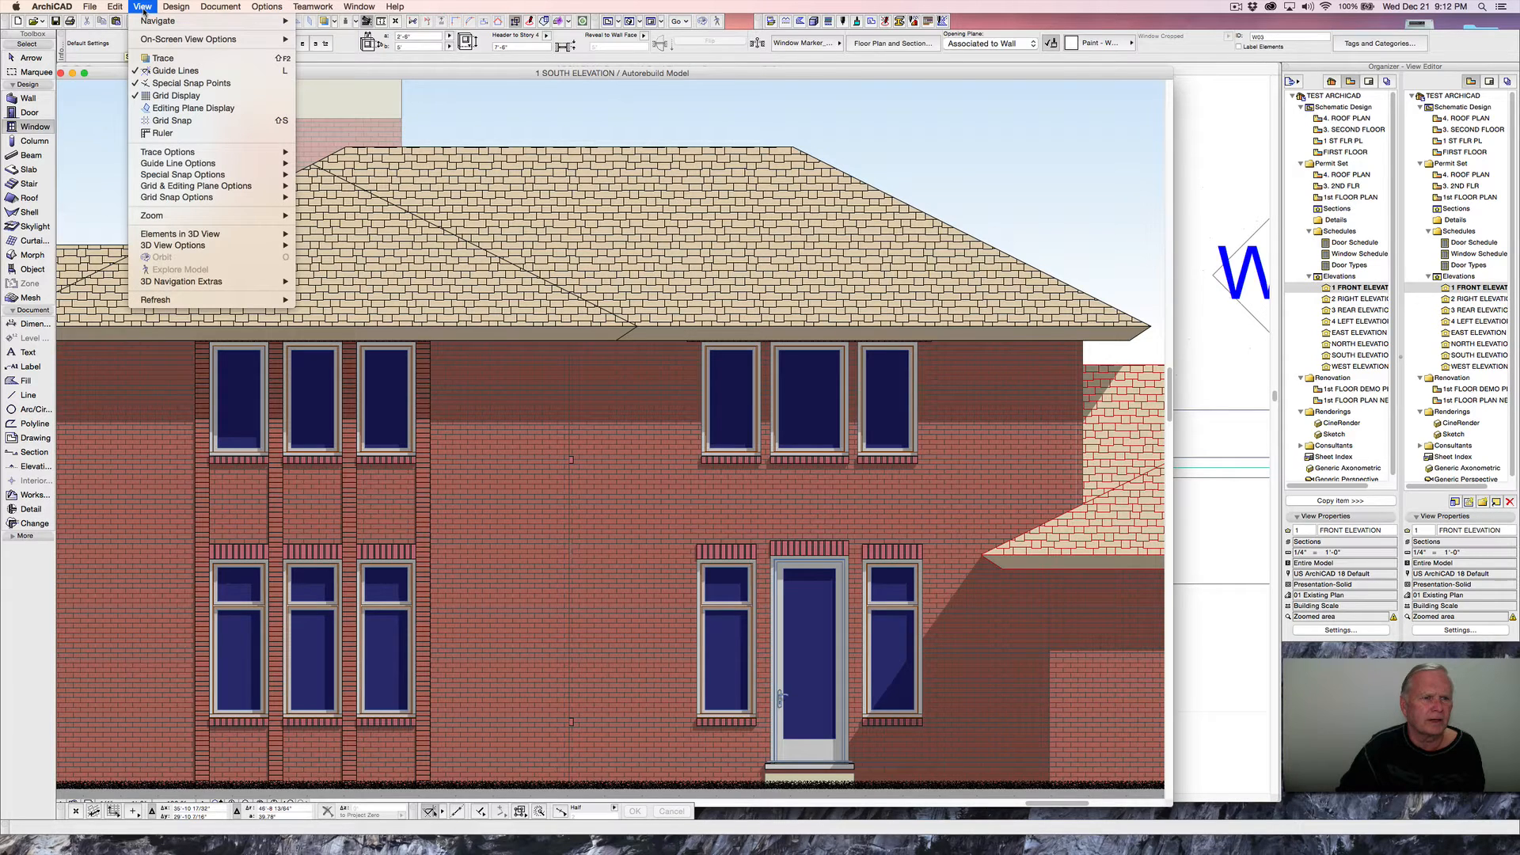
left_click(143, 11)
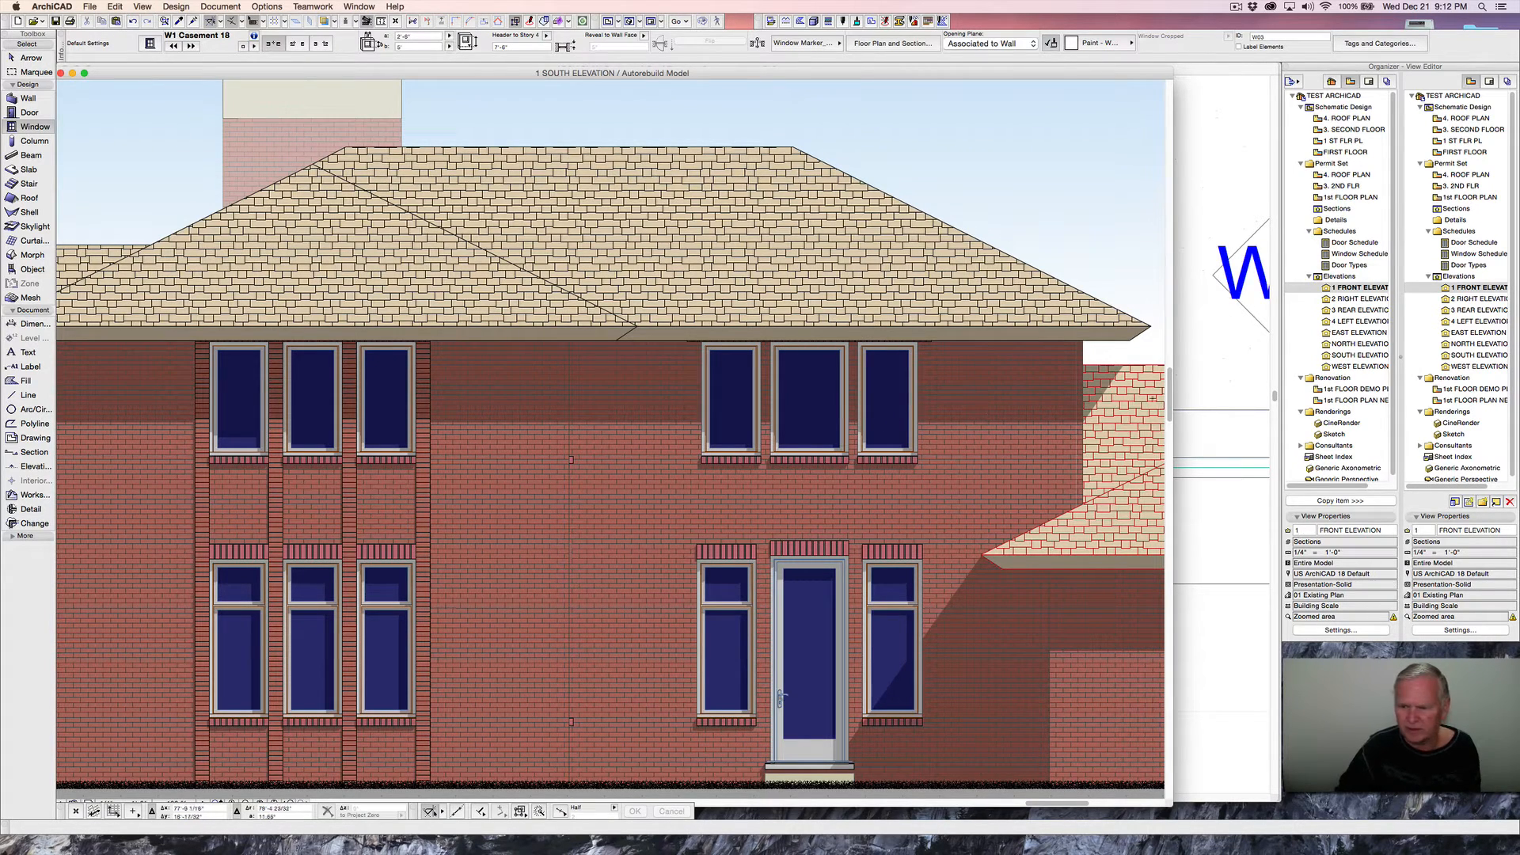
key("F5")
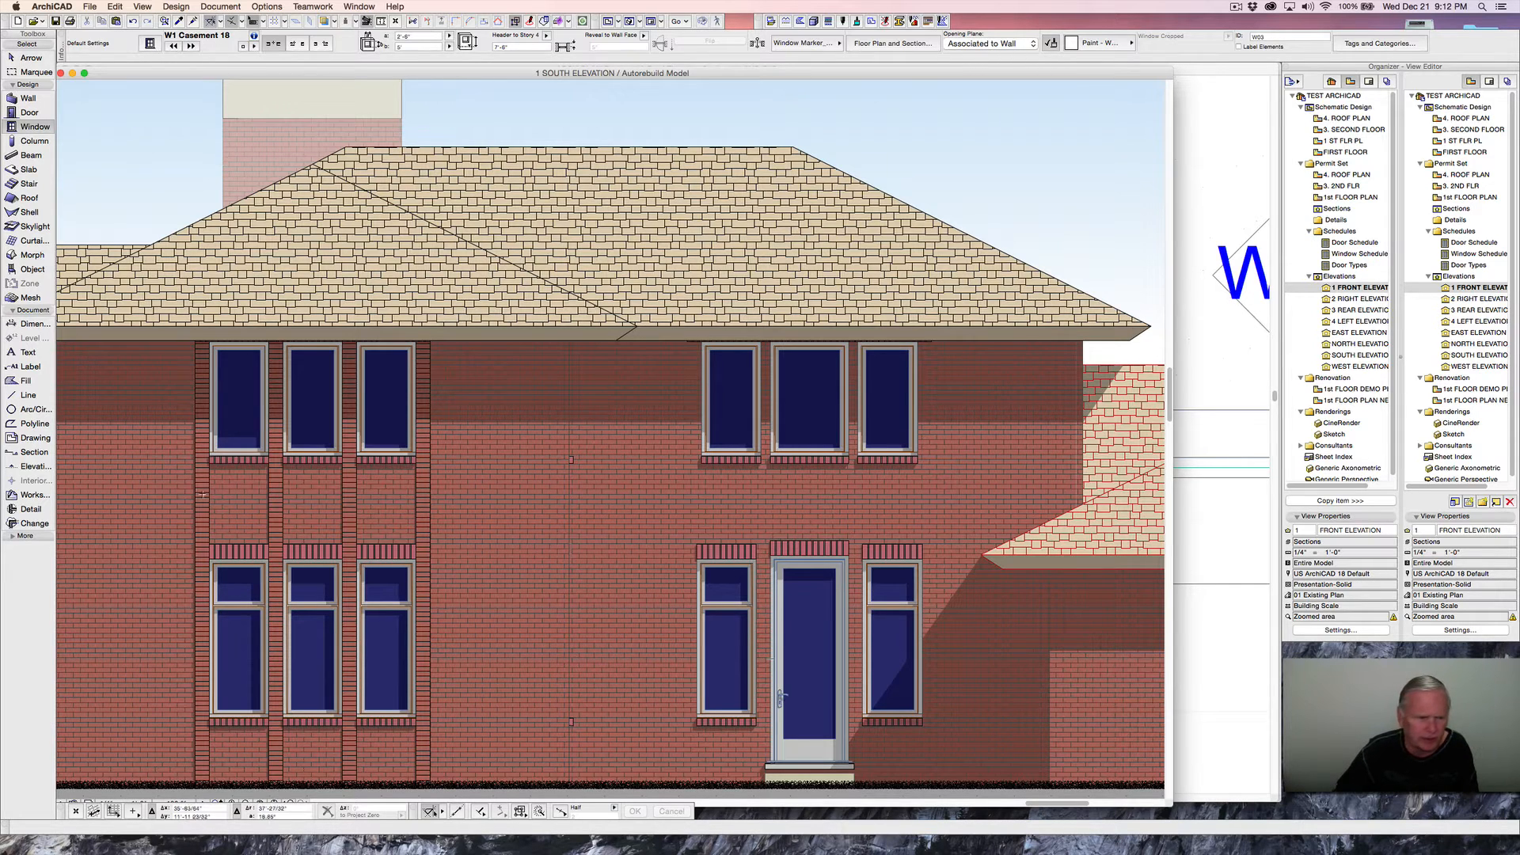
- Drag a copy of the brick pilaster beside the projecting wing's windows horizontally to the near edge of the recessed wing's window group
right_click(429, 503)
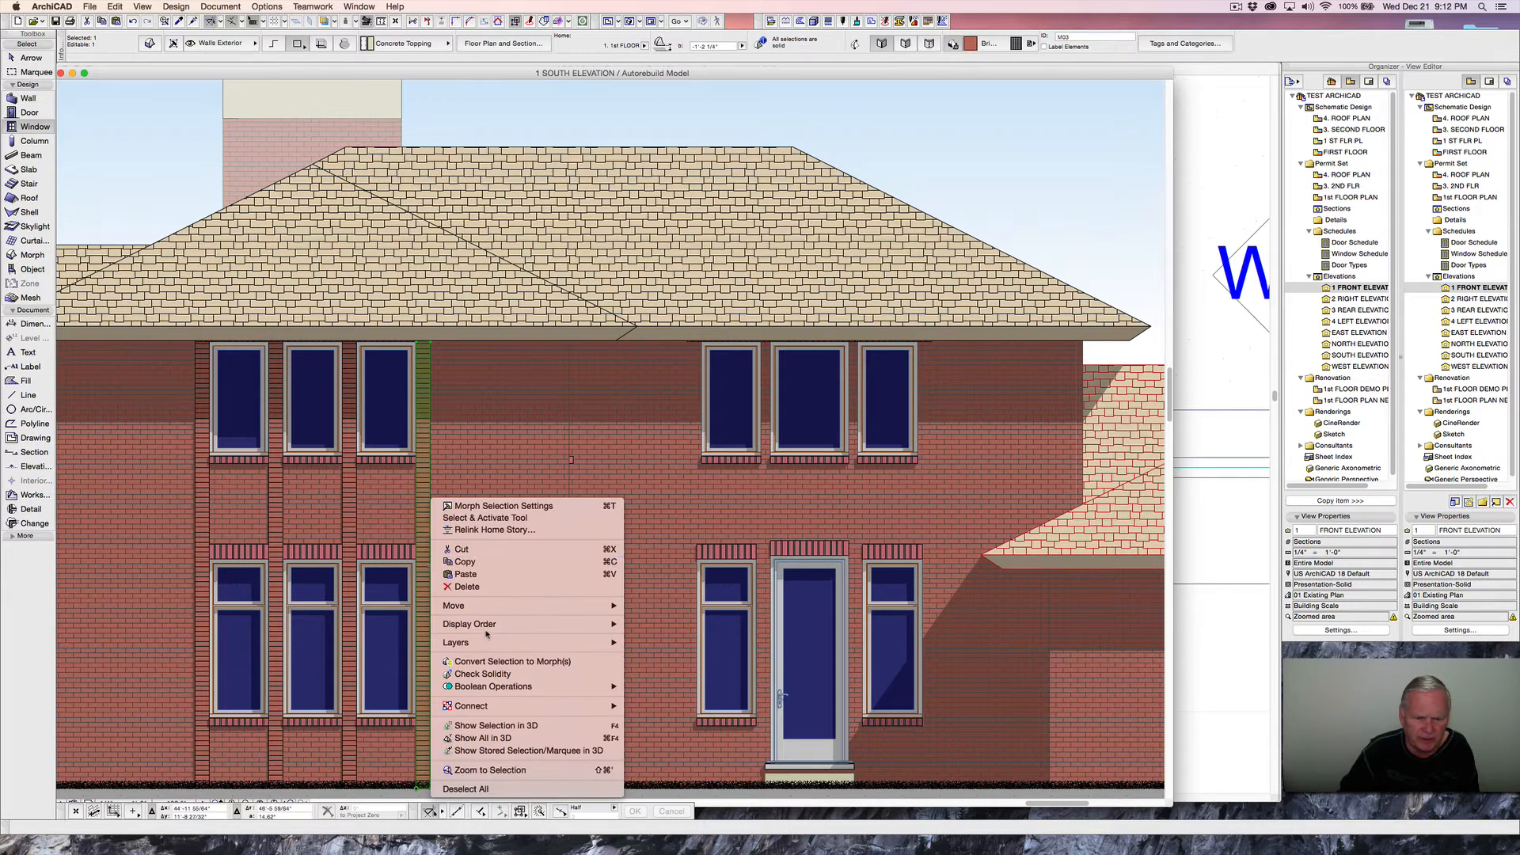
mouse_move(498, 608)
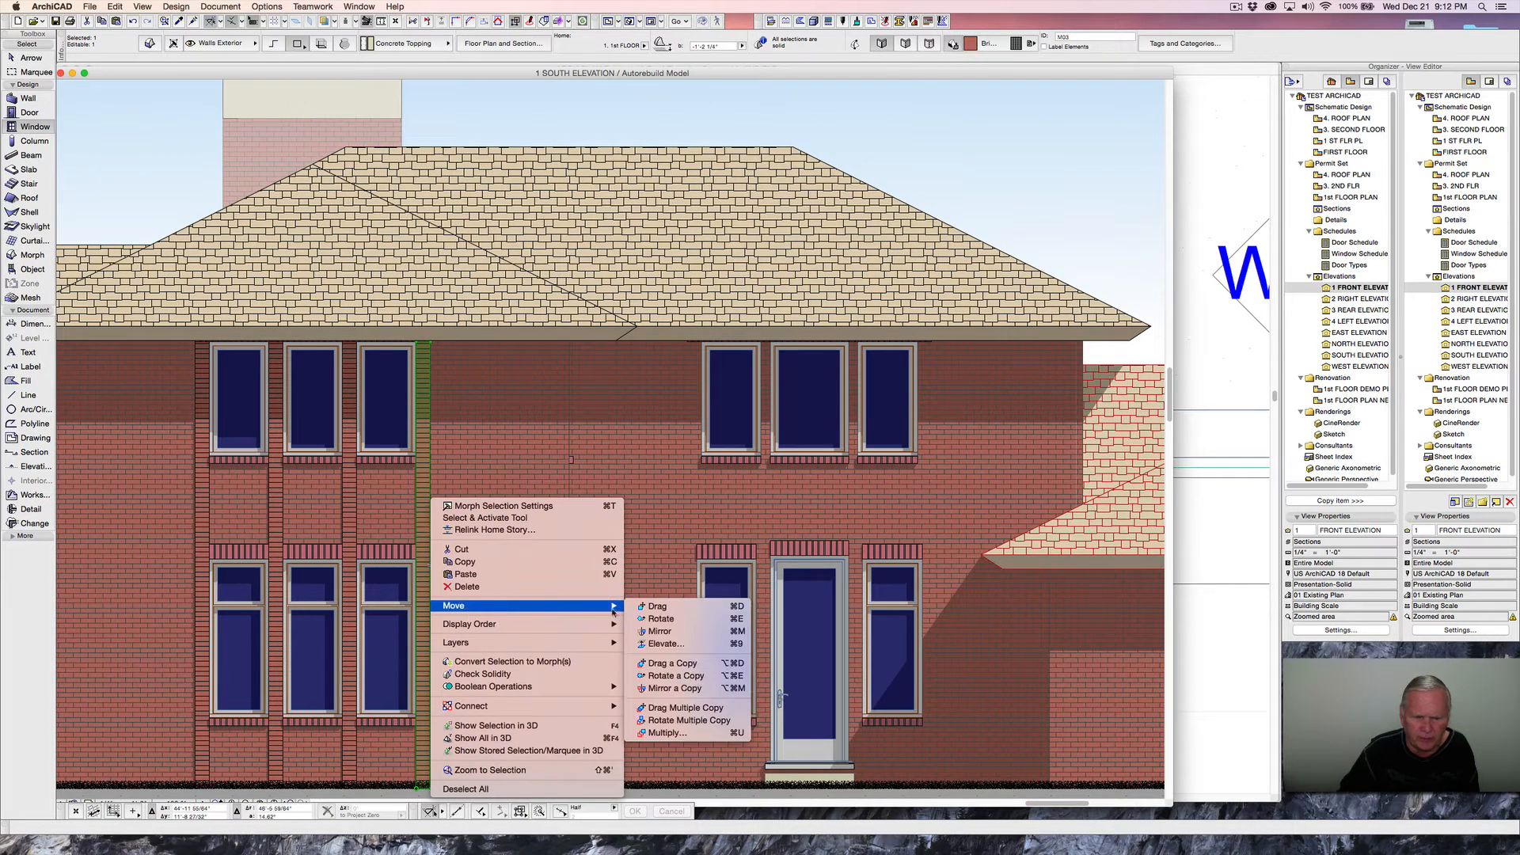
left_click(671, 663)
left_click(430, 462)
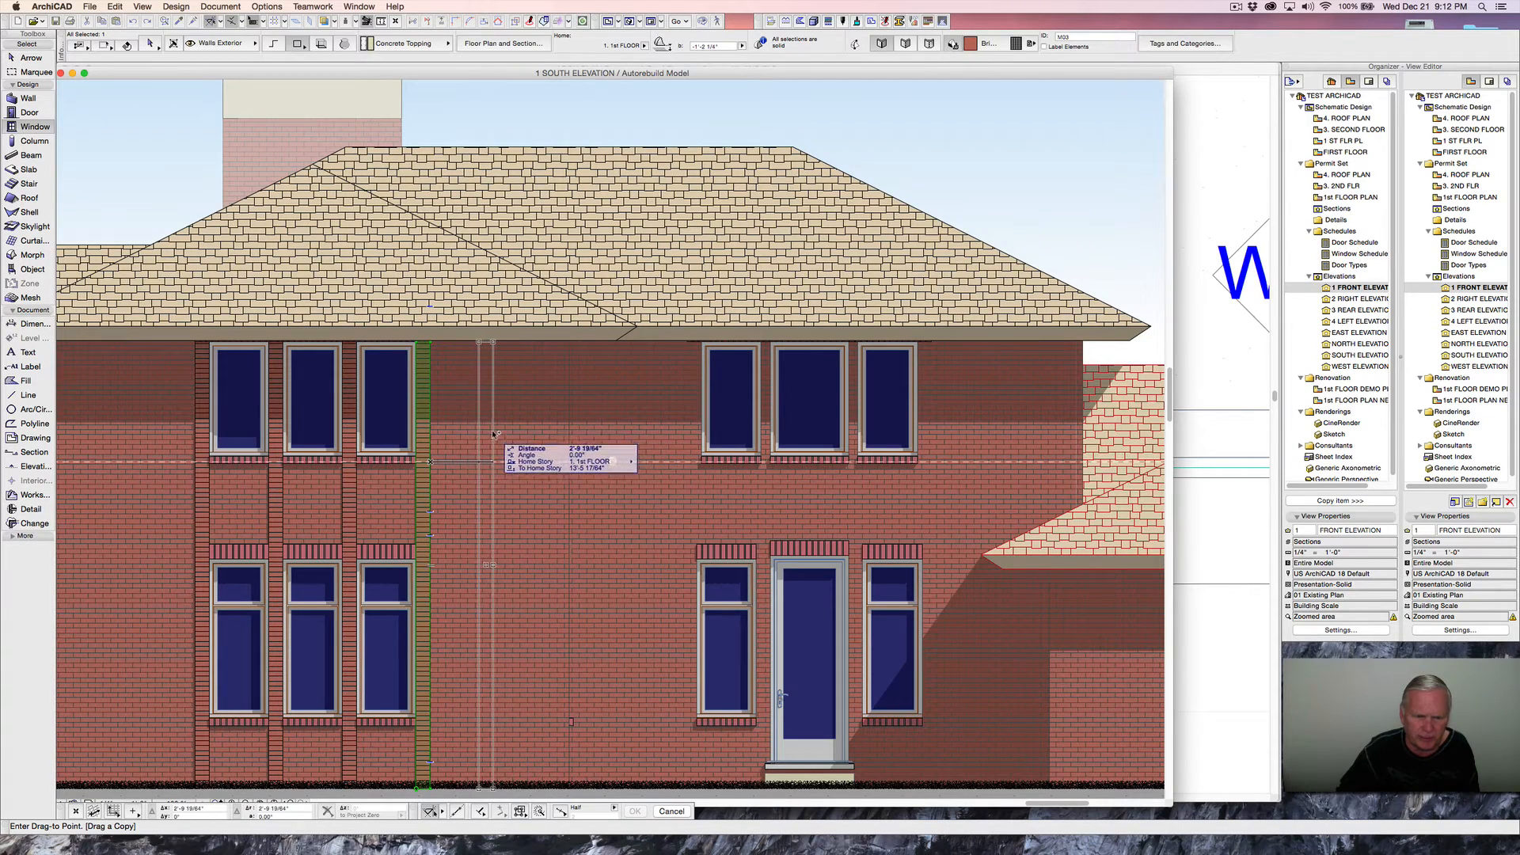
scroll(691, 450, "up", 6)
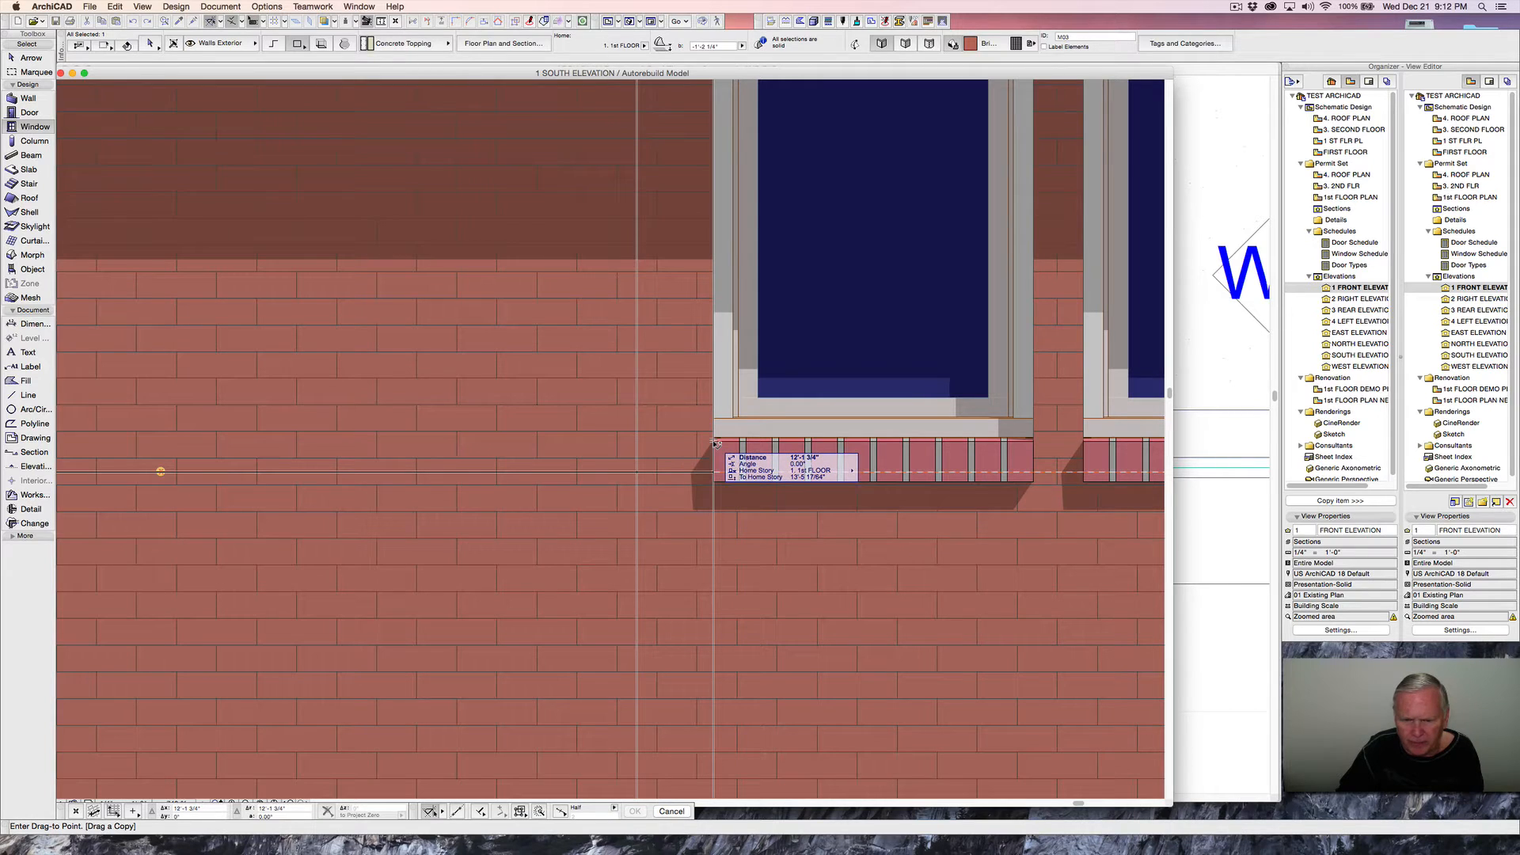
left_click(651, 475)
- Switch to the 3D view, clear the window selection and select the copied pilaster standing in front of the entry door
key("F3")
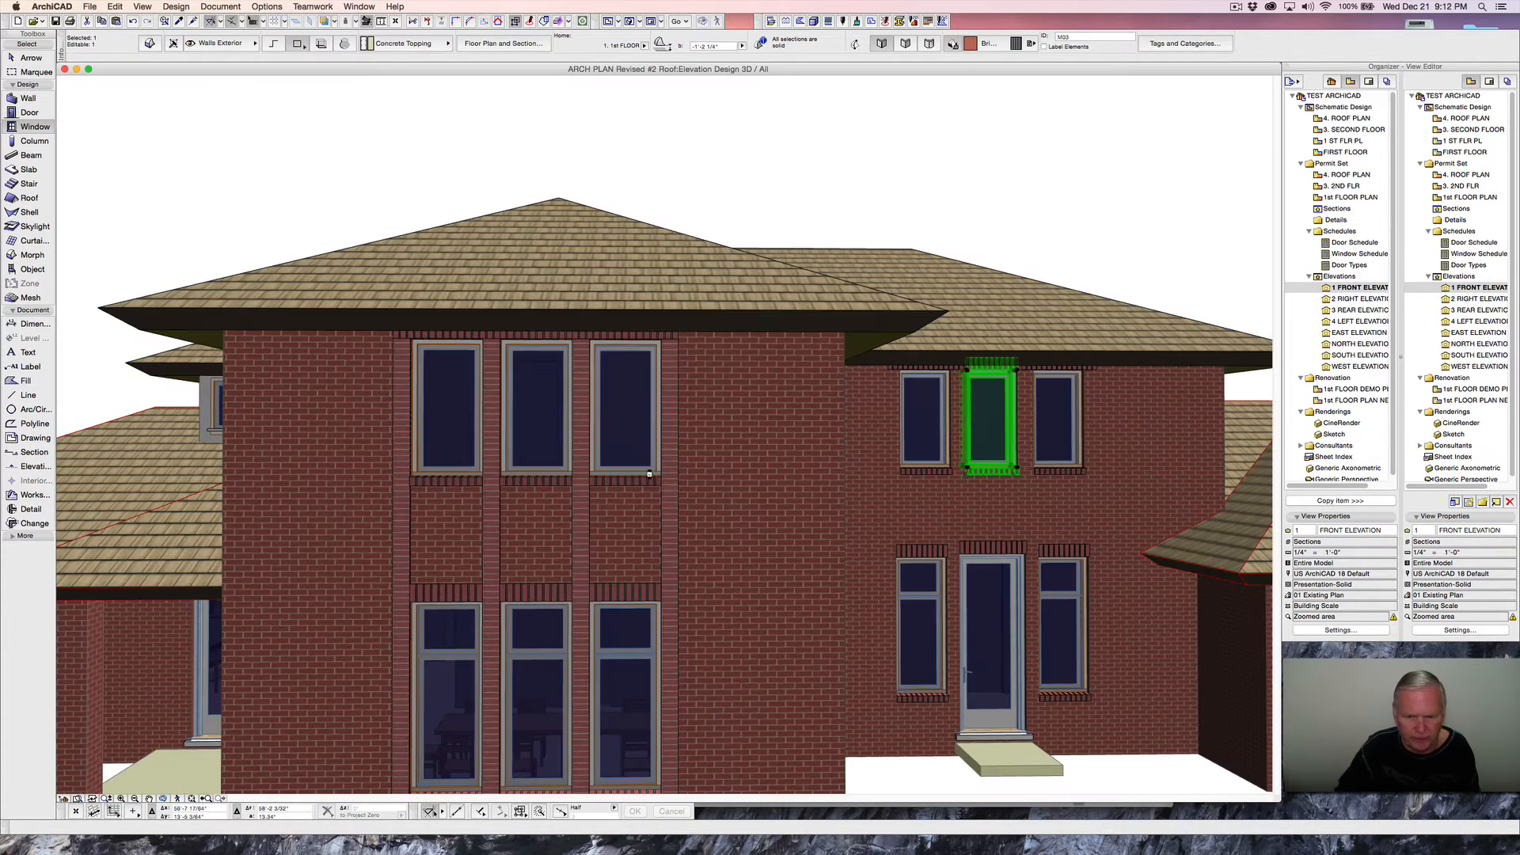
key("Escape")
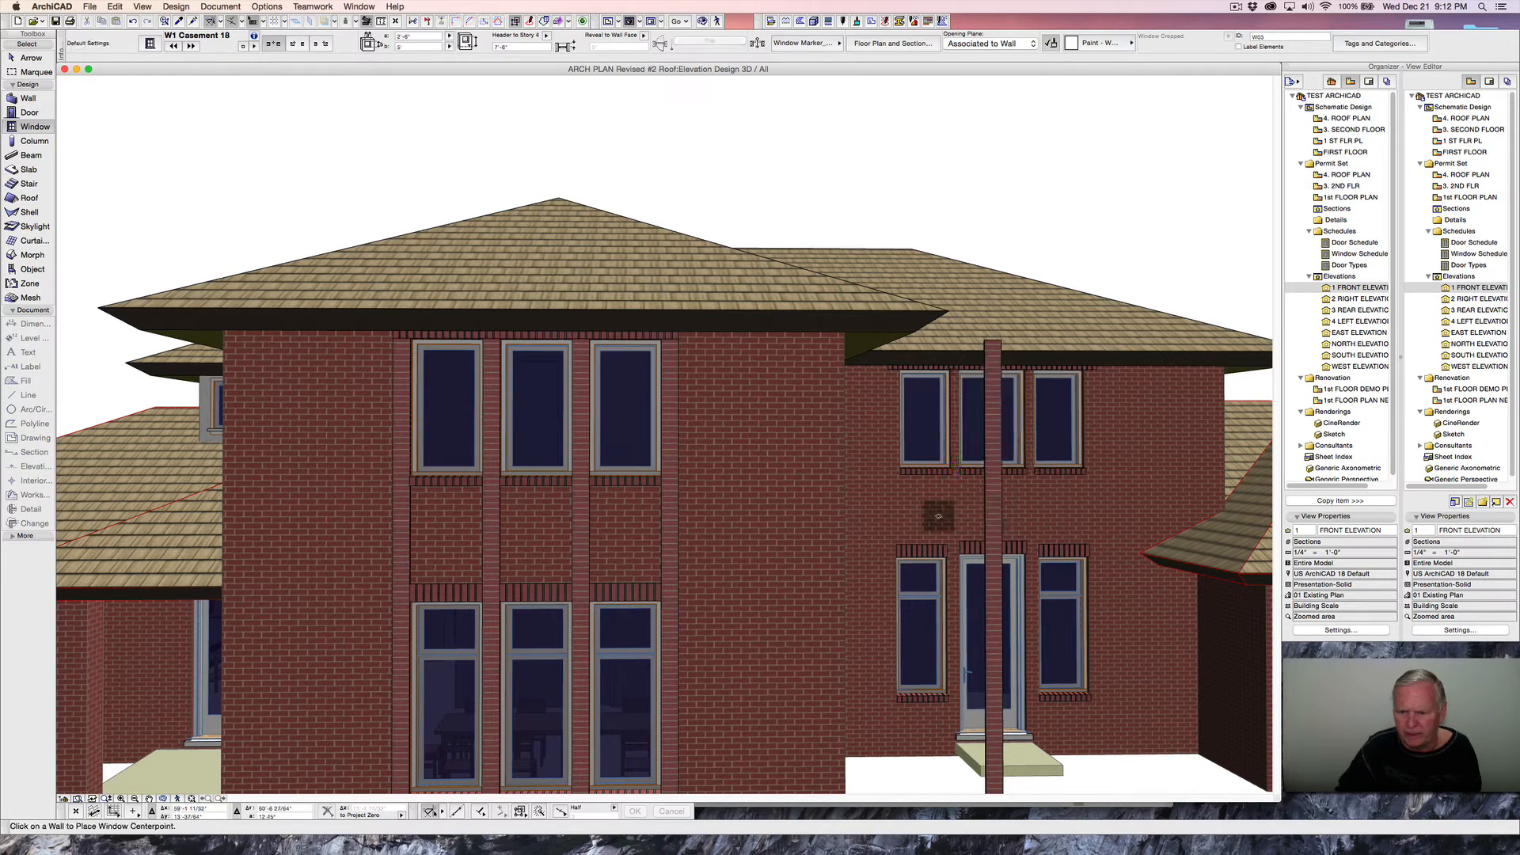
key("Escape")
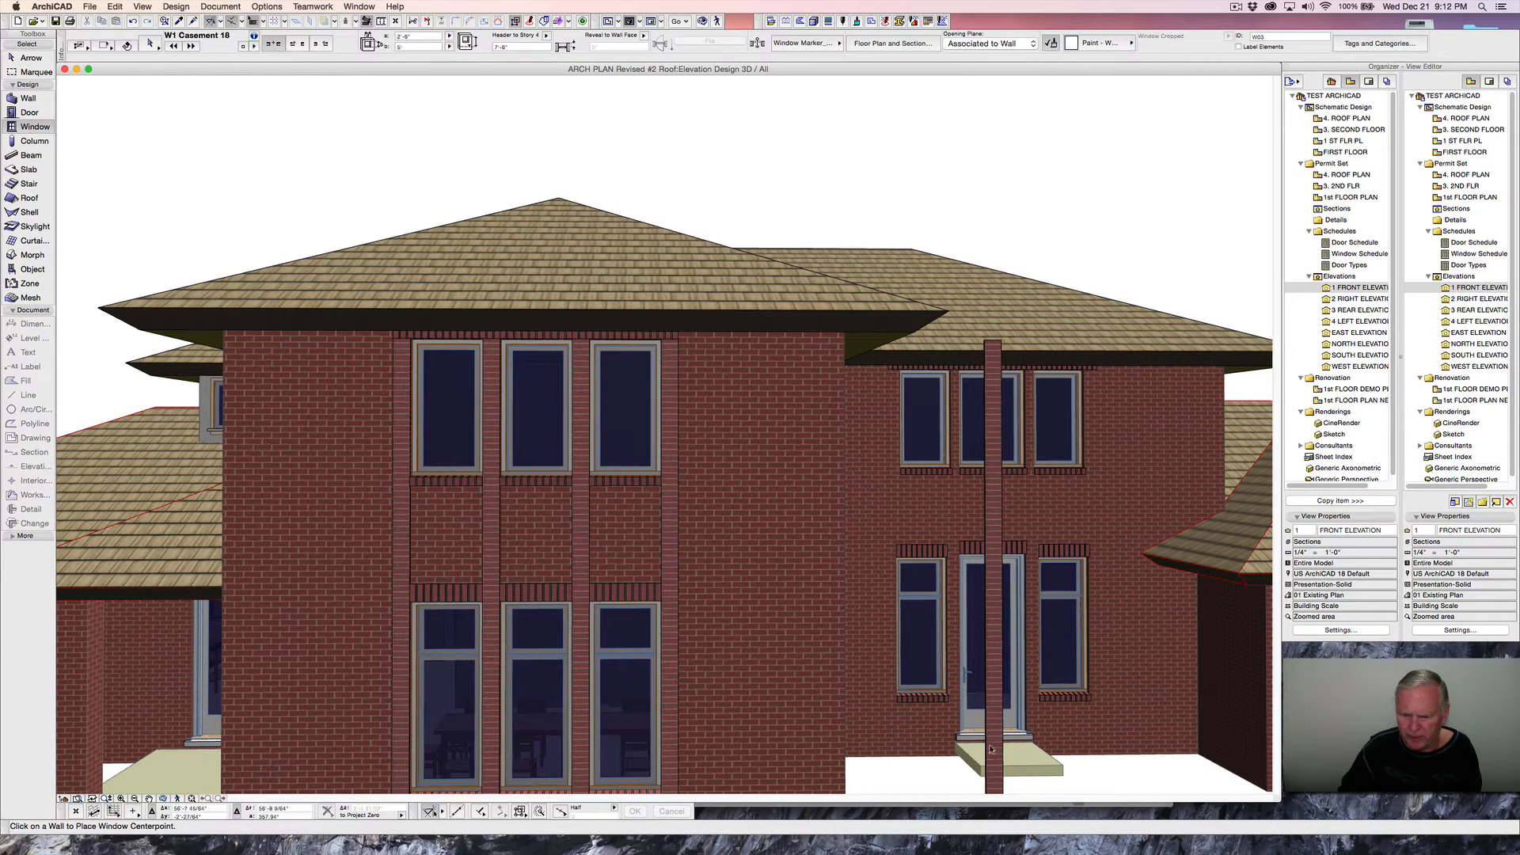
left_click(991, 760)
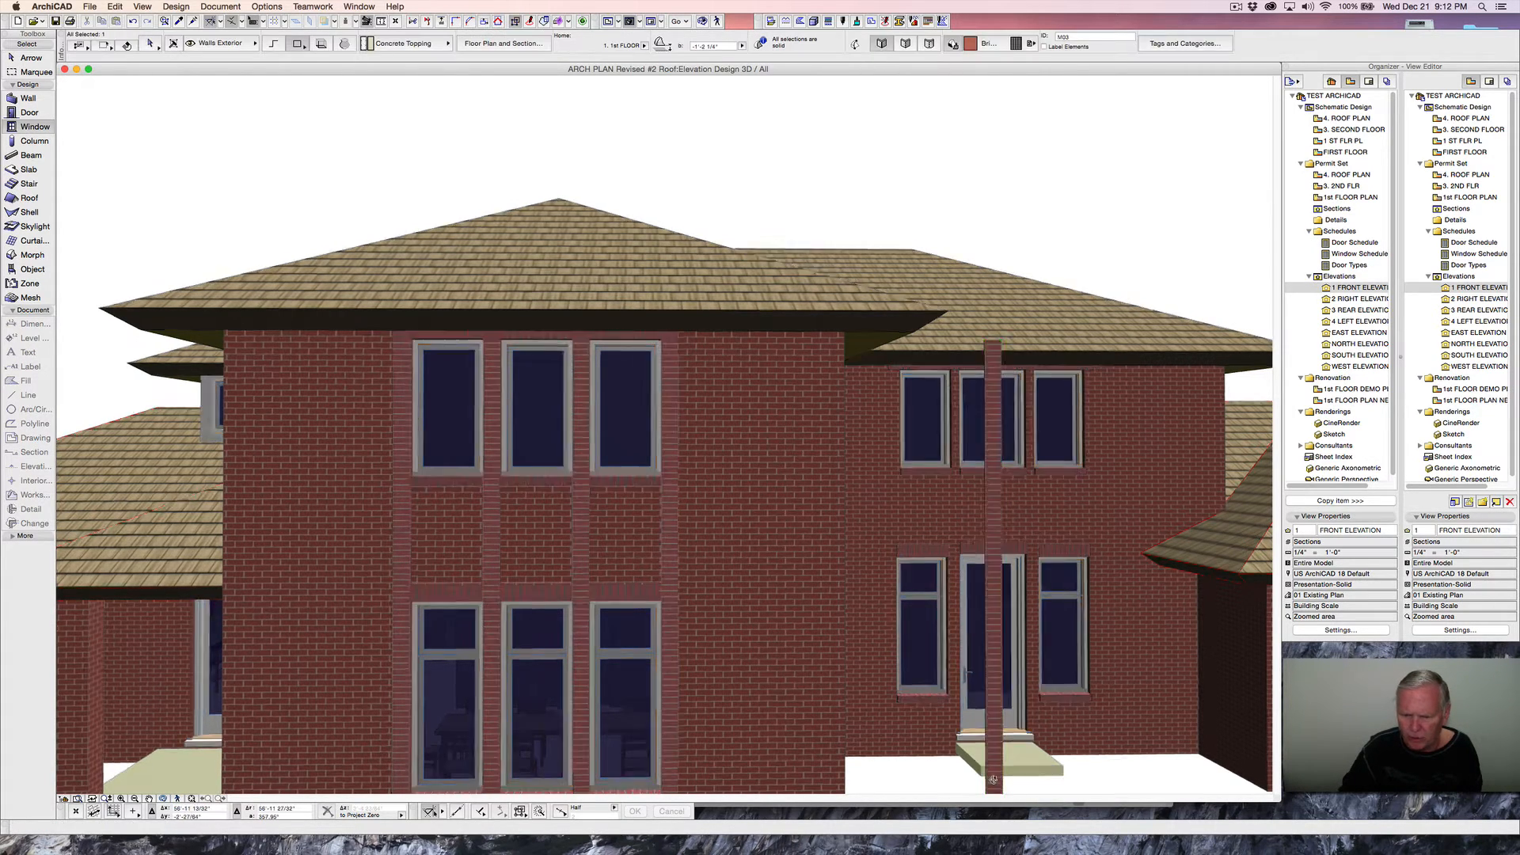
middle_click_drag(993, 779, 957, 611, "shift")
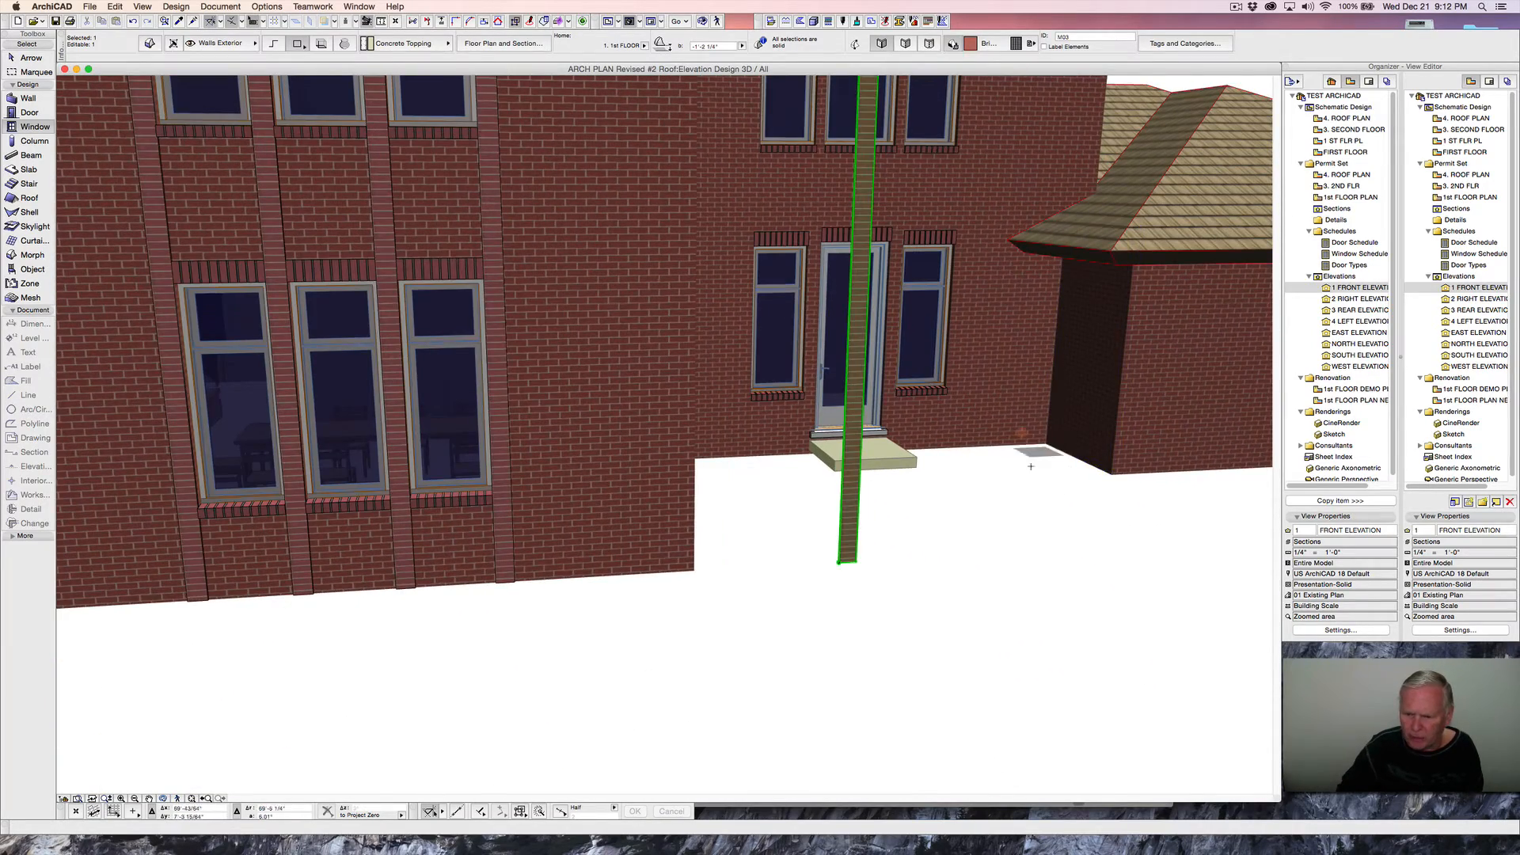
scroll(836, 565, "up", 5)
scroll(844, 557, "down", 4)
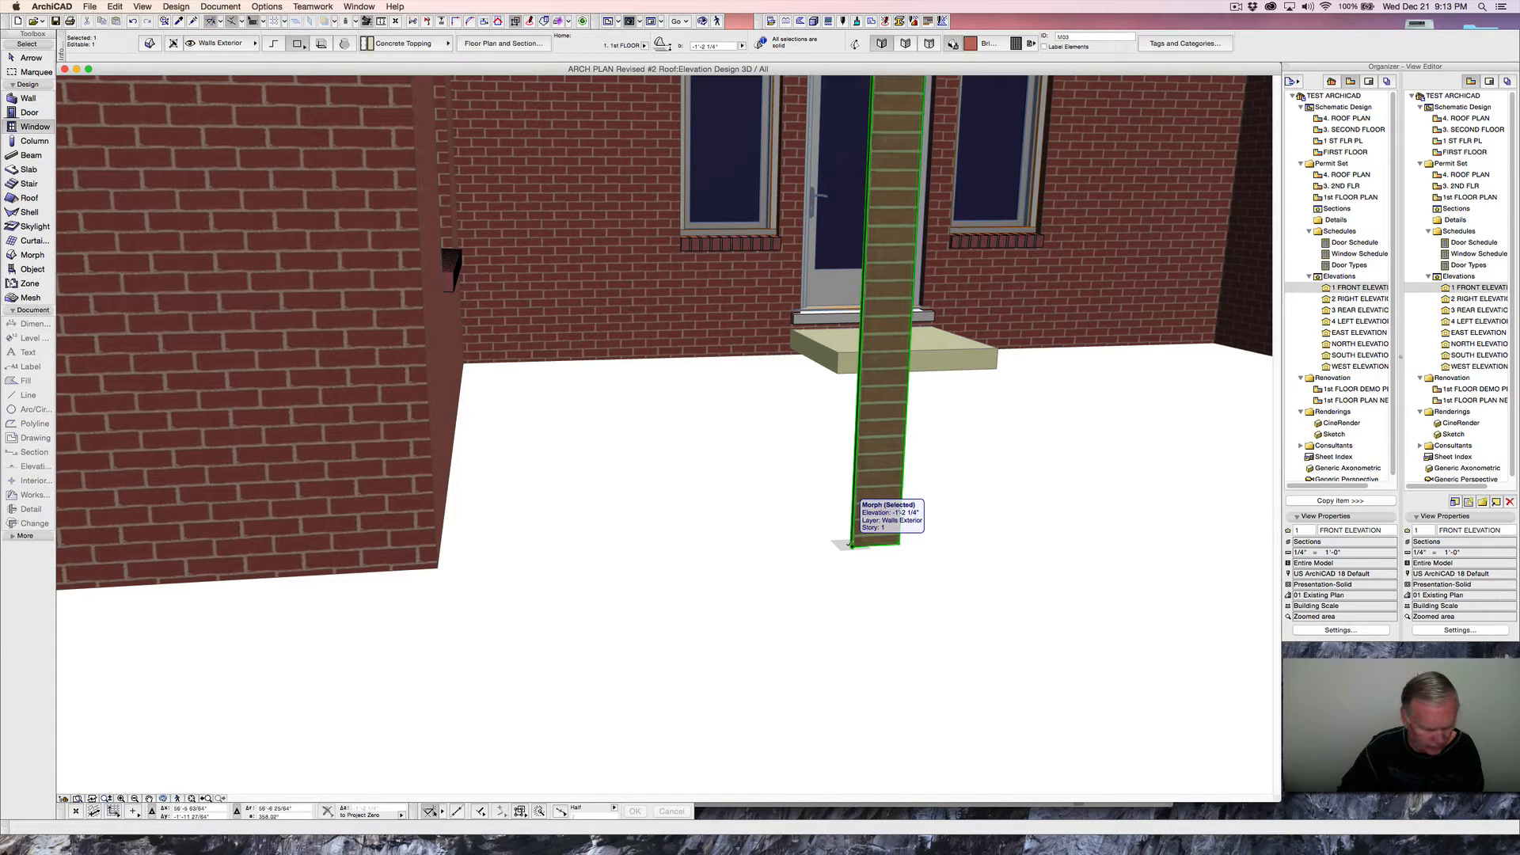
- Move the copied pilaster by its base corner straight back onto the face of the recessed wing's wall
left_click(850, 543)
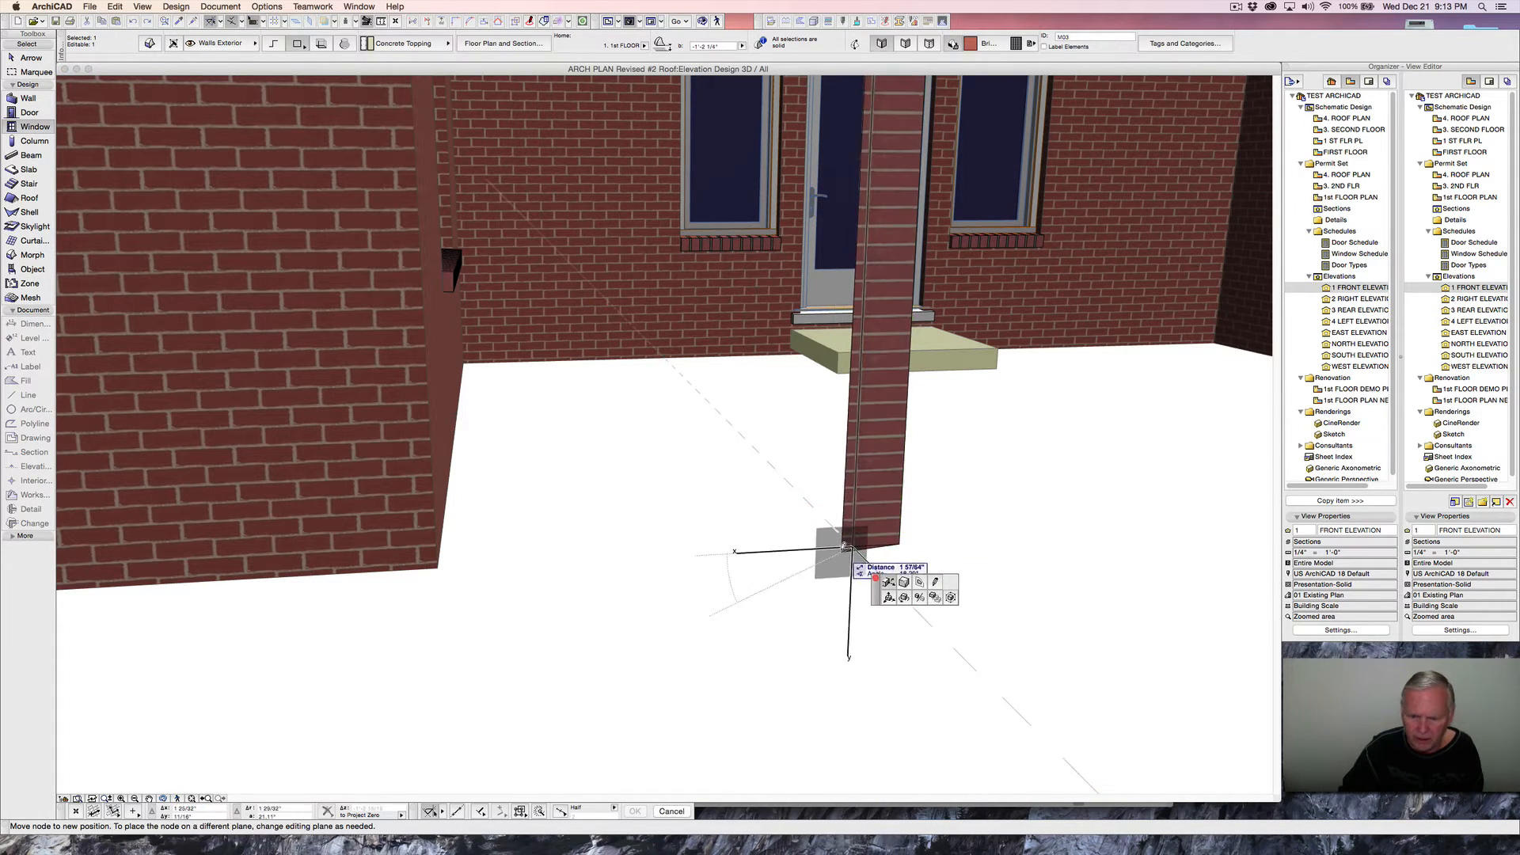
left_click(849, 544)
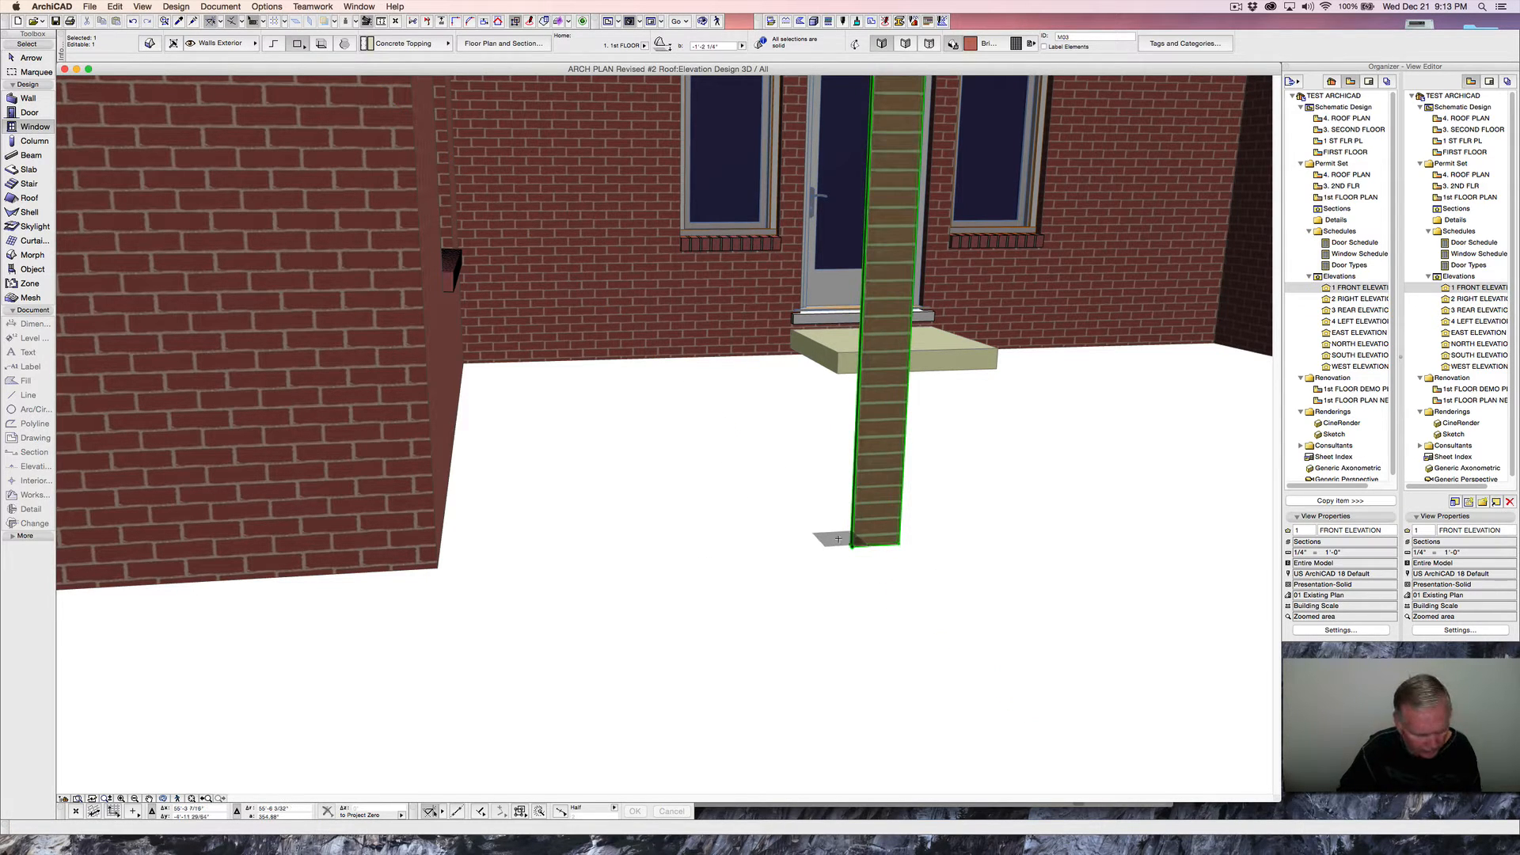
key("super+d")
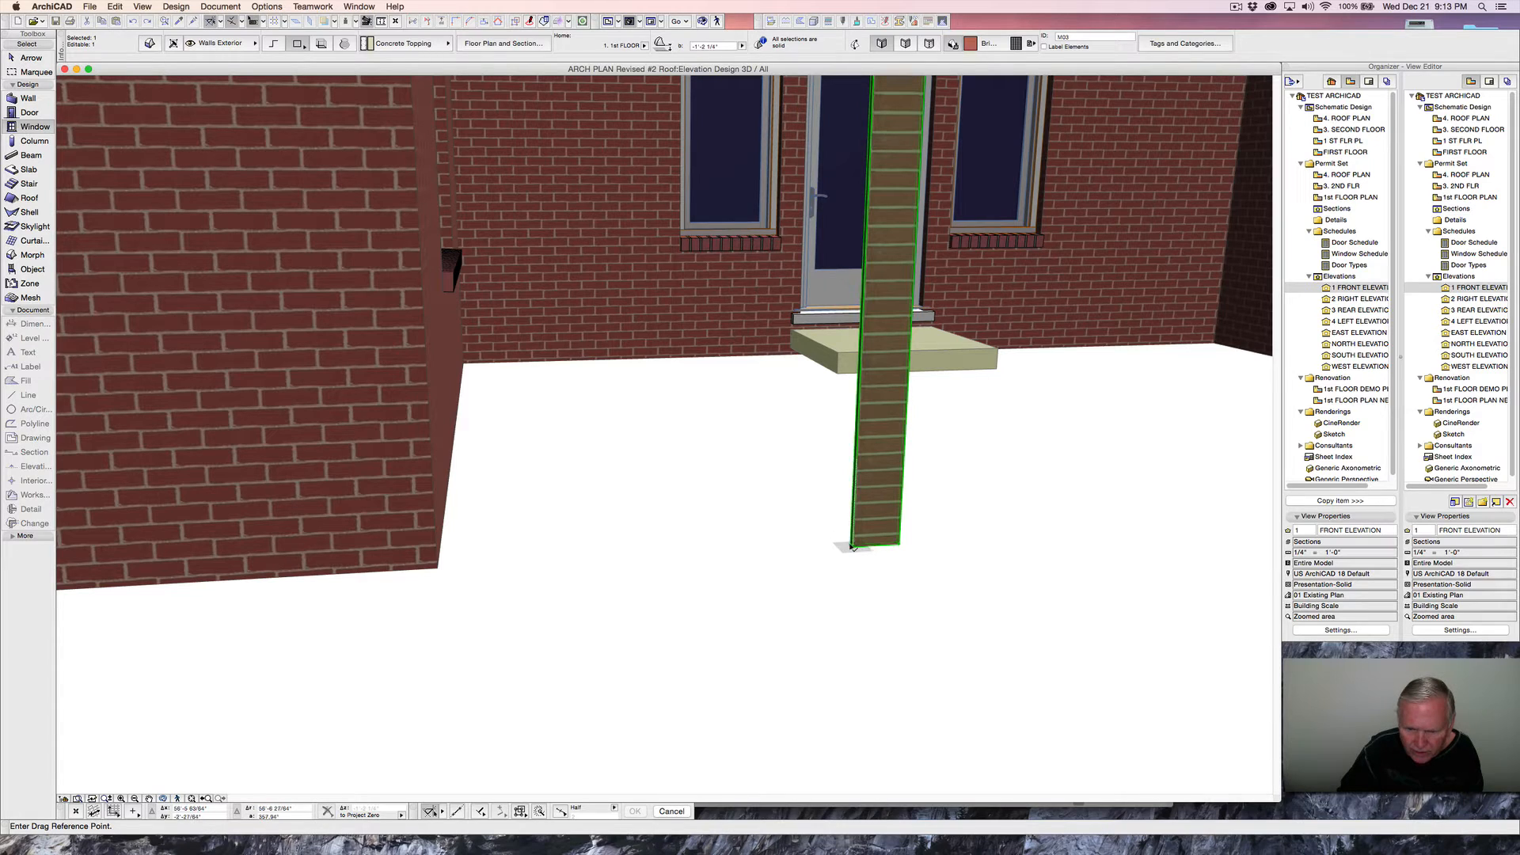
left_click(850, 547)
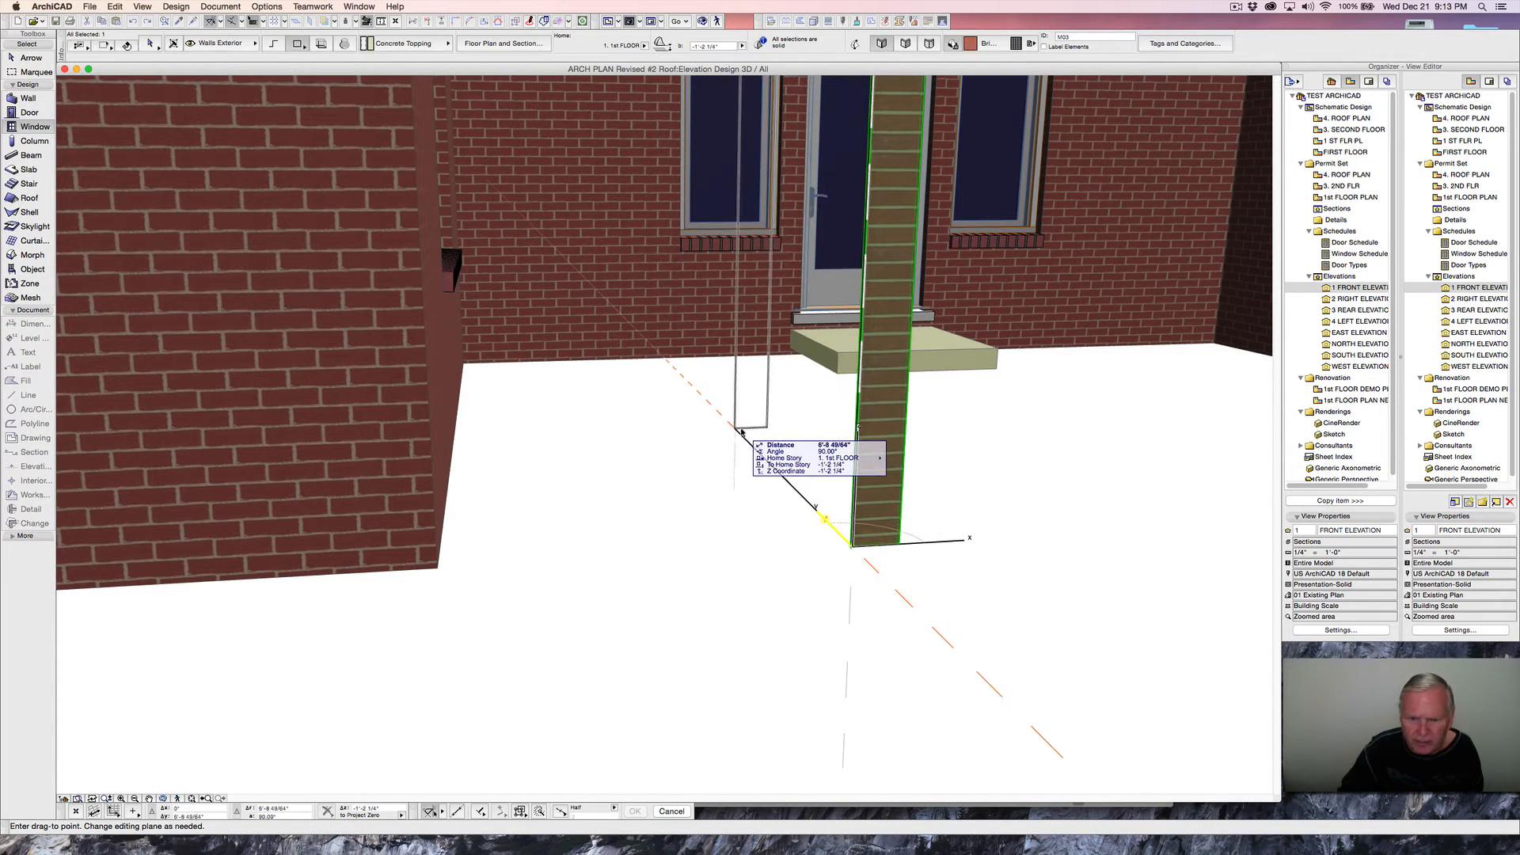
left_click(664, 360)
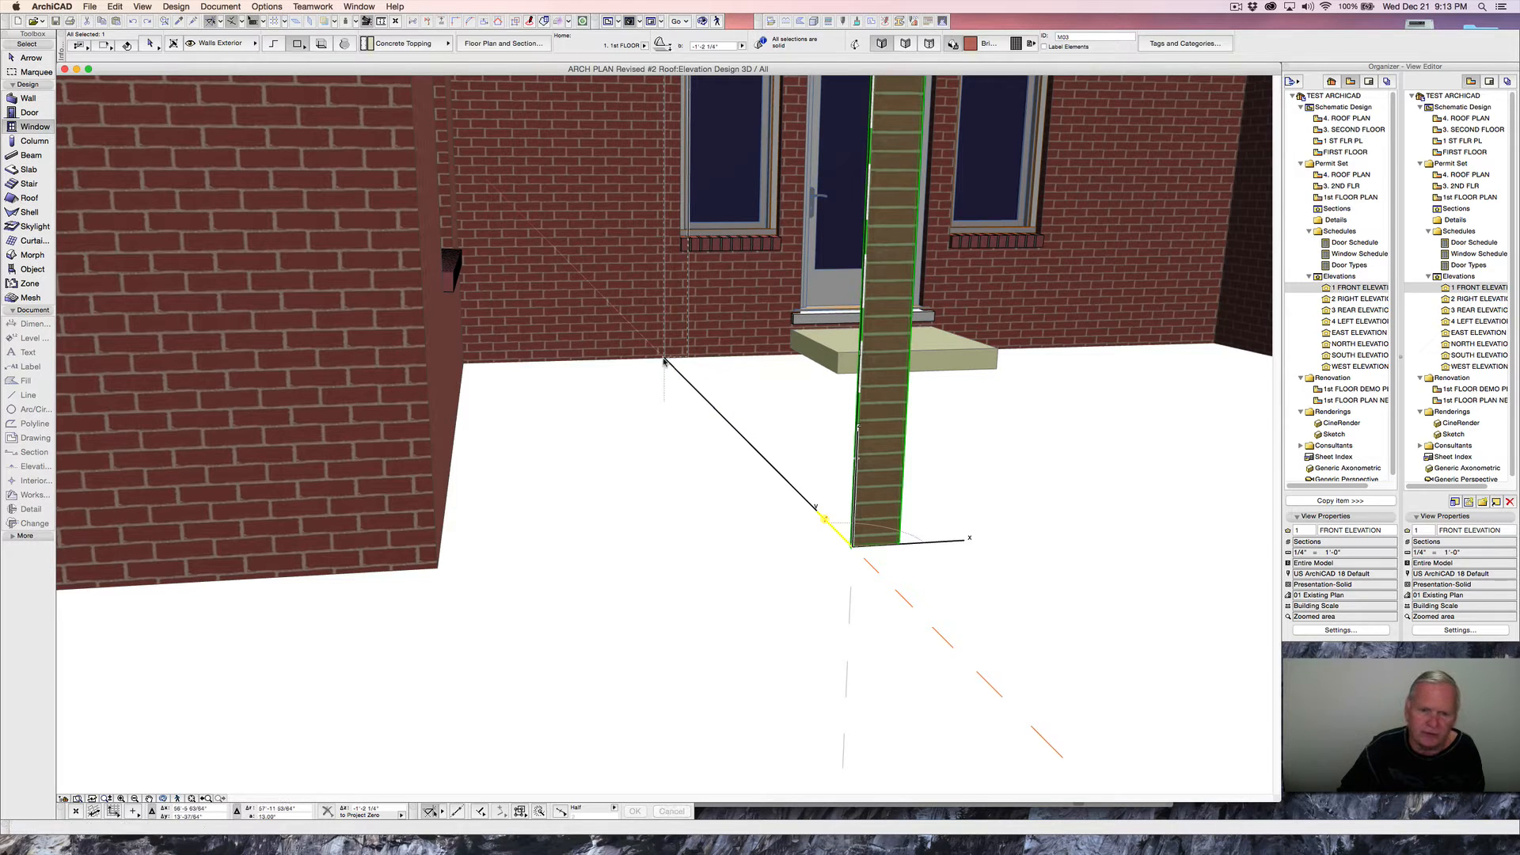
- Move the pilaster 1" outward from the wall face, using its base corner as the reference point
scroll(677, 246, "up", 3)
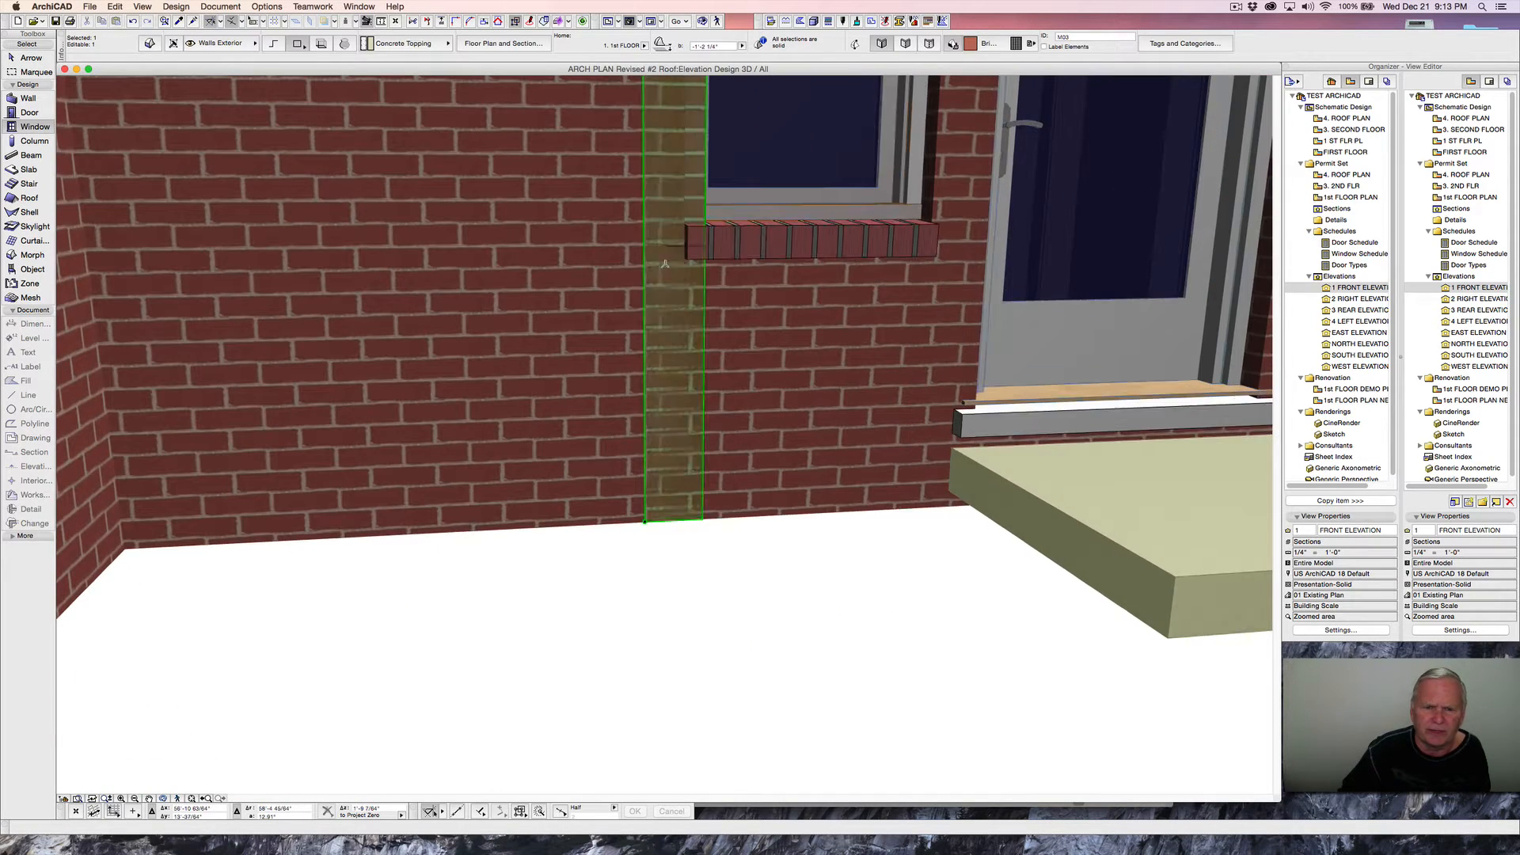
middle_click_drag(673, 261, 803, 317, "shift")
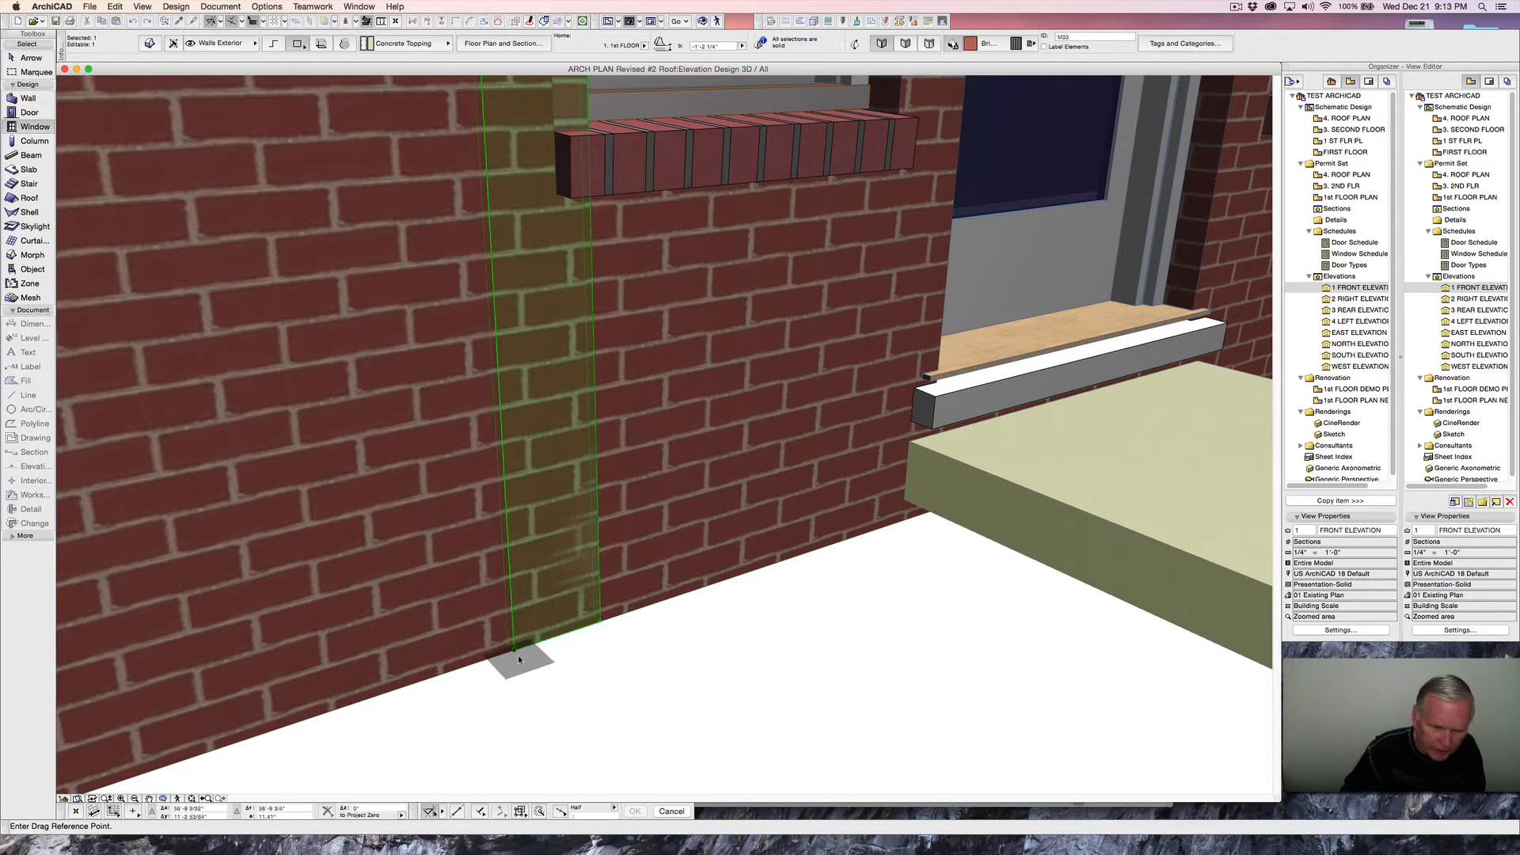
left_click(518, 654)
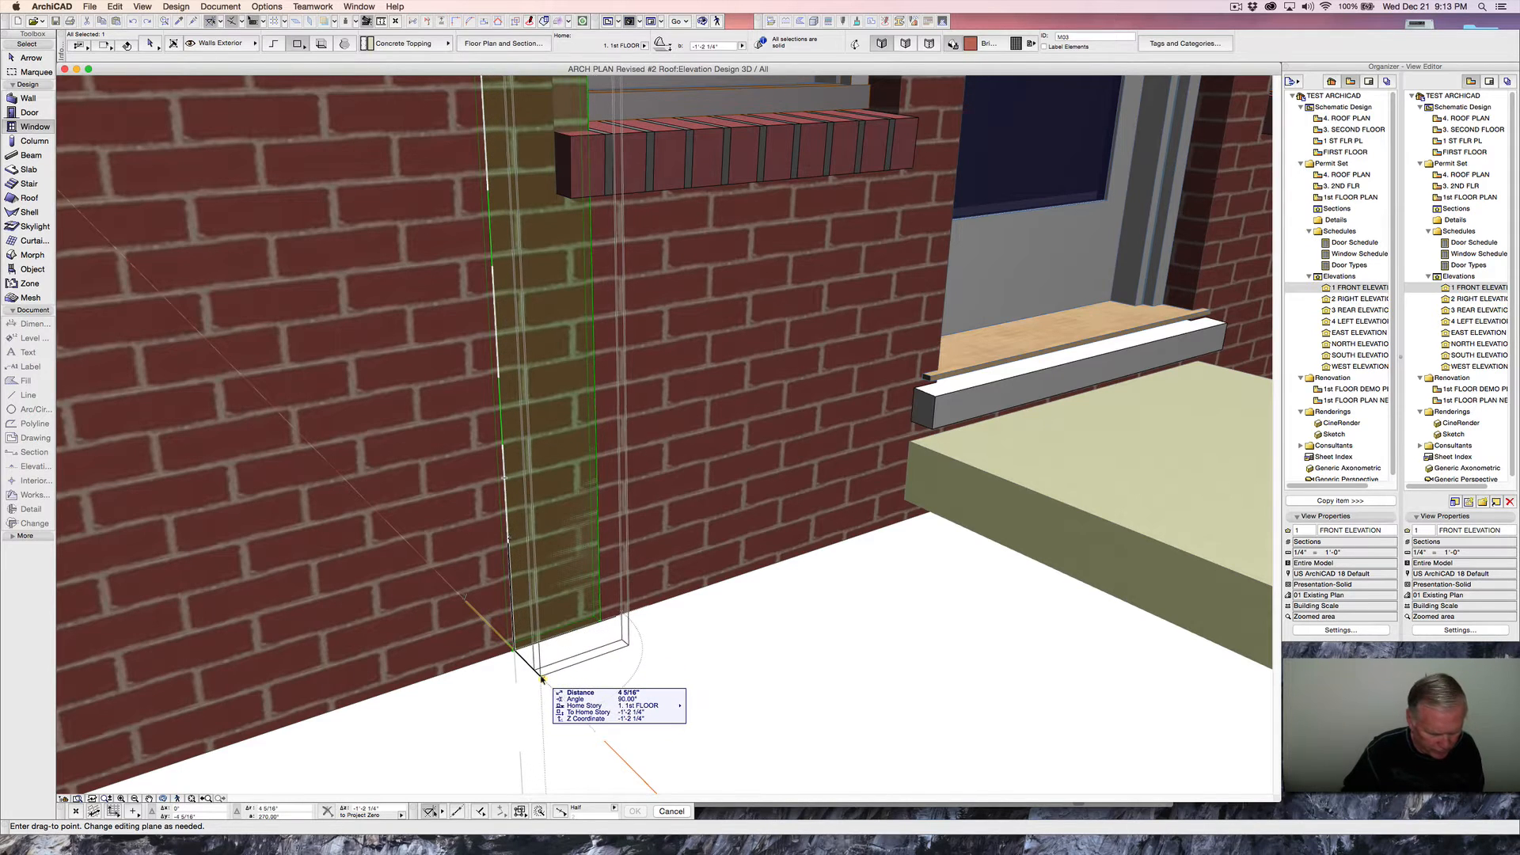
type("1")
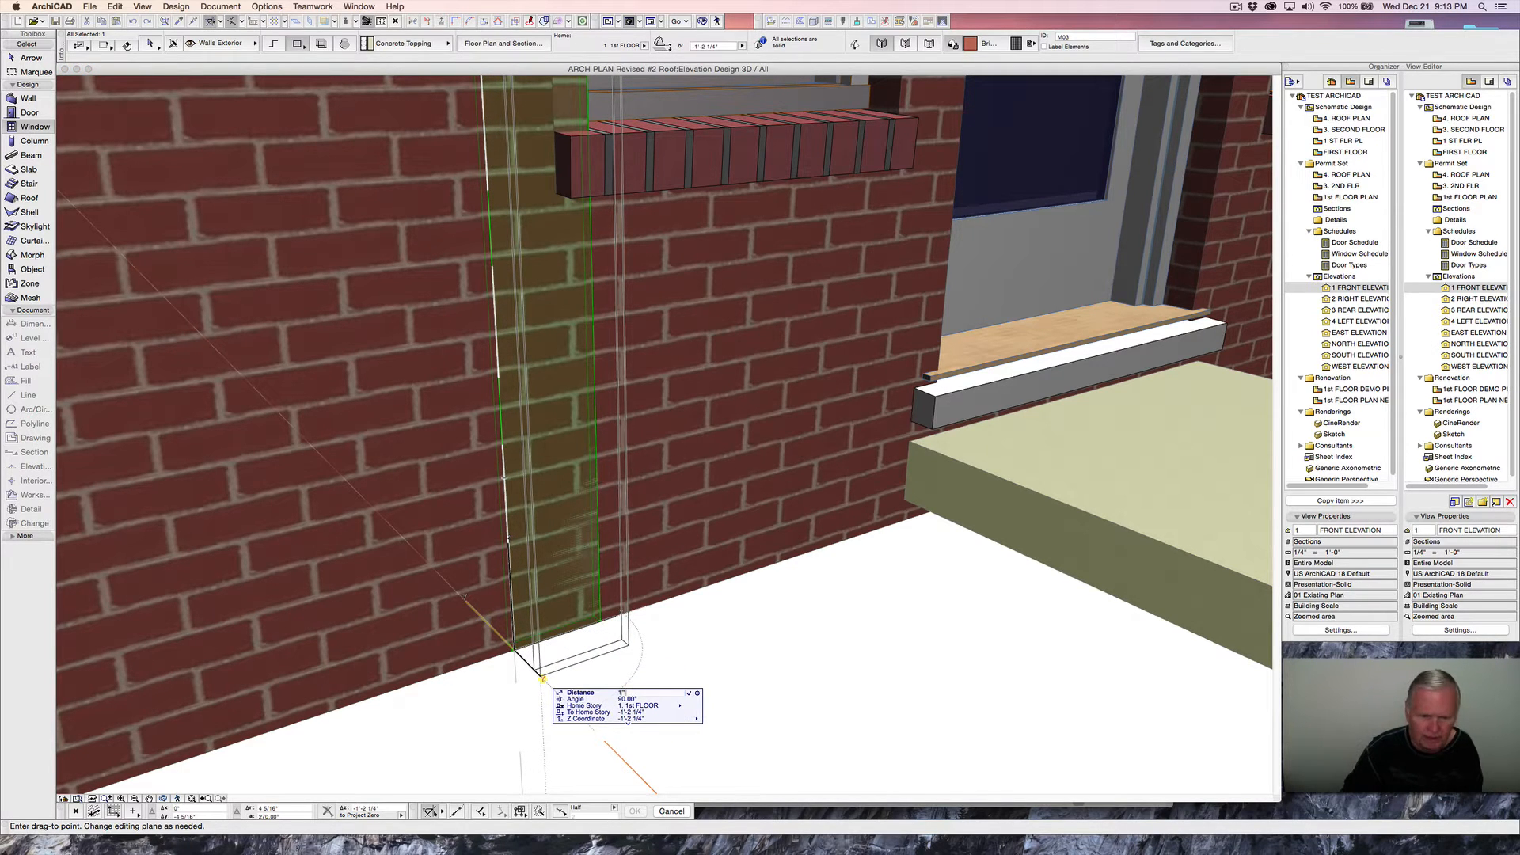
key("Return")
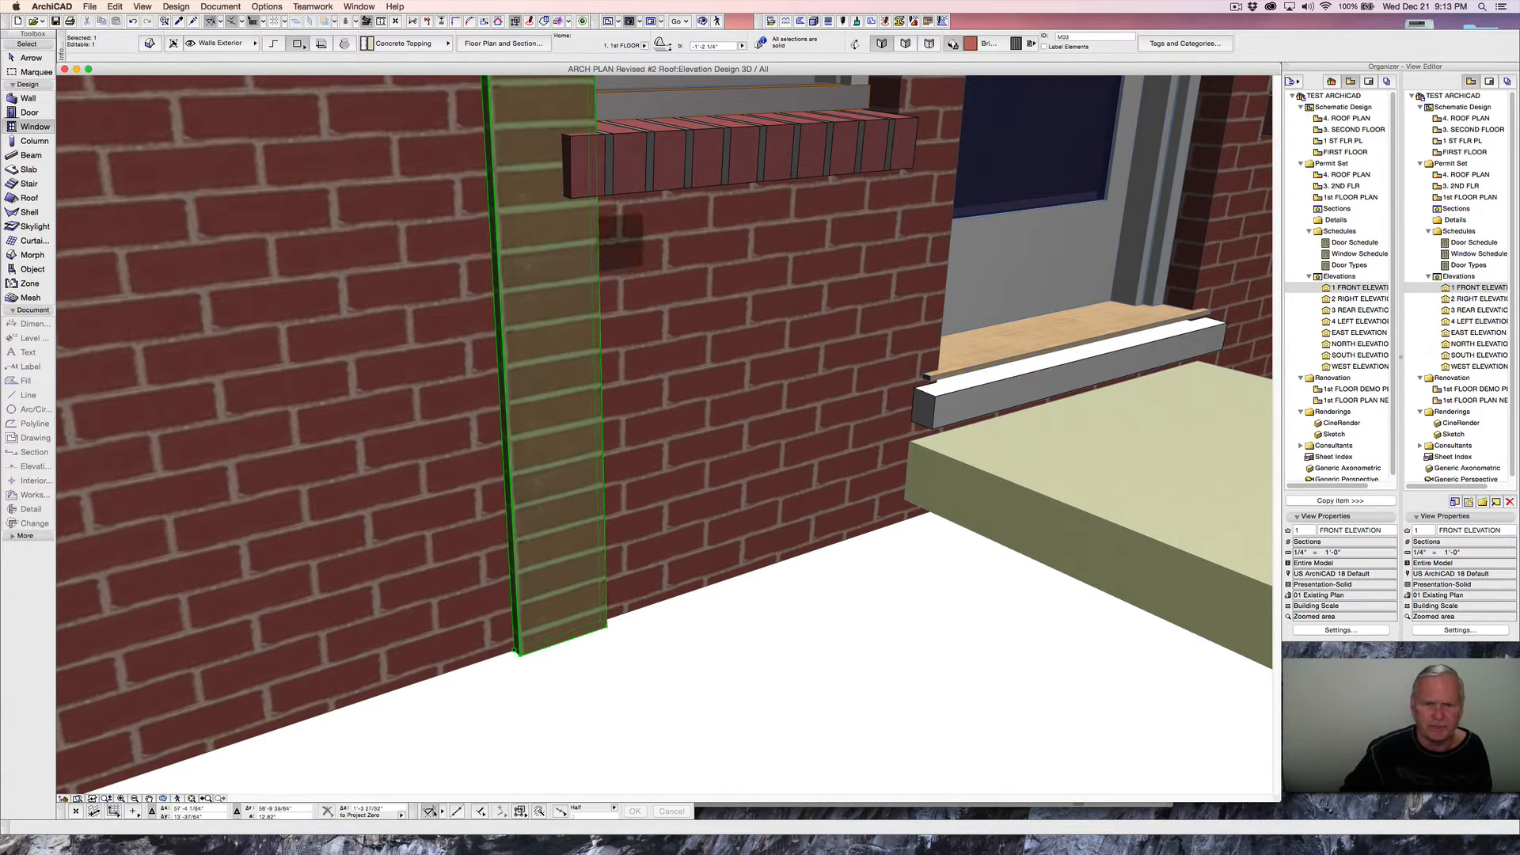
- Drag a copy of the pilaster by its base corner along the recessed wall about 3'-1" to the pier between the window and entry door
scroll(682, 278, "down", 2)
middle_click_drag(744, 341, 726, 364)
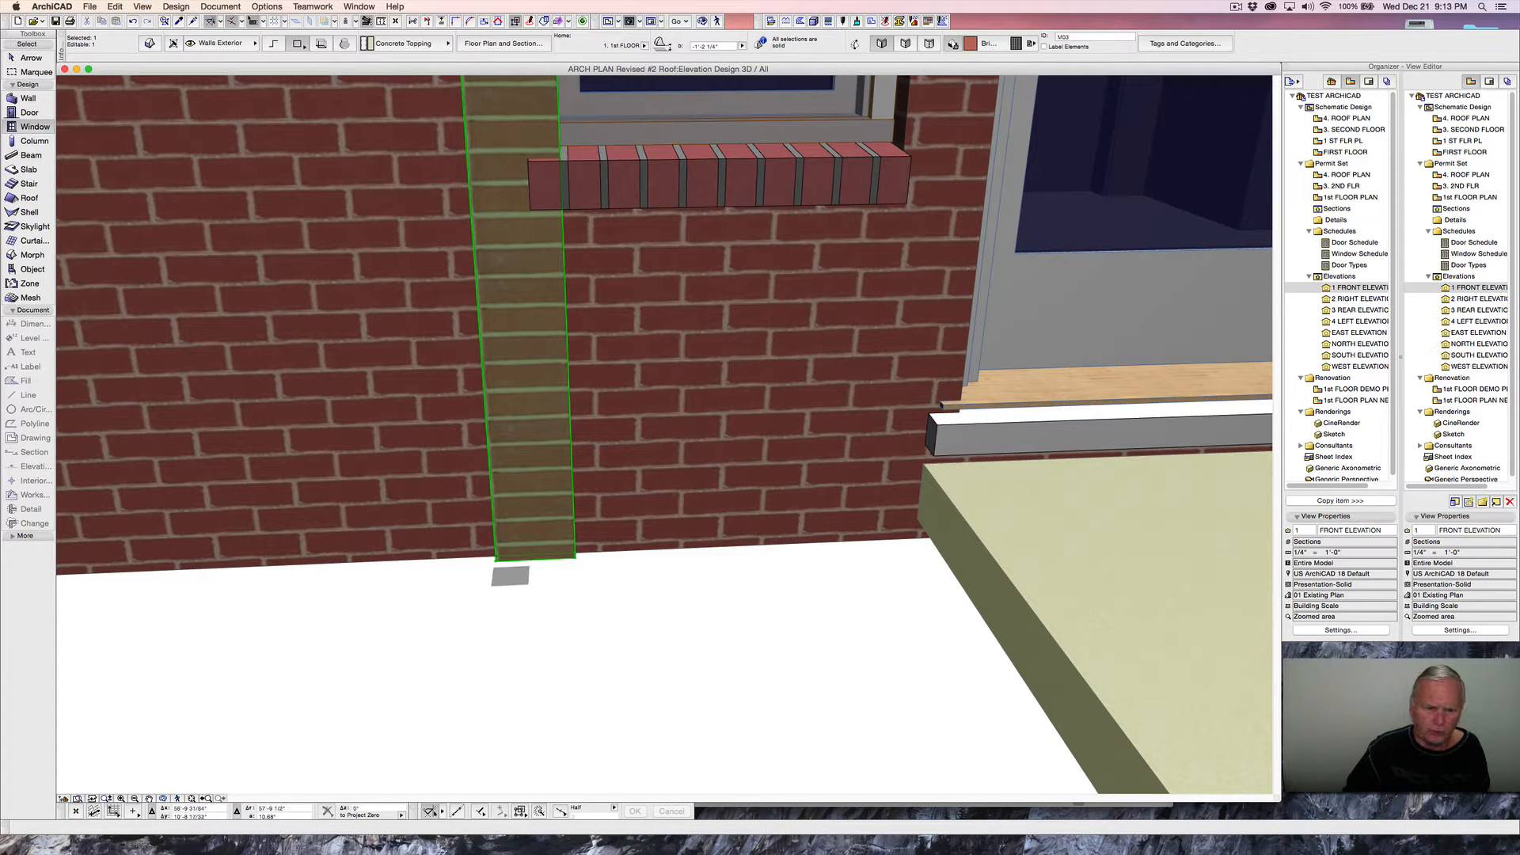
middle_click_drag(507, 575, 665, 570, "shift")
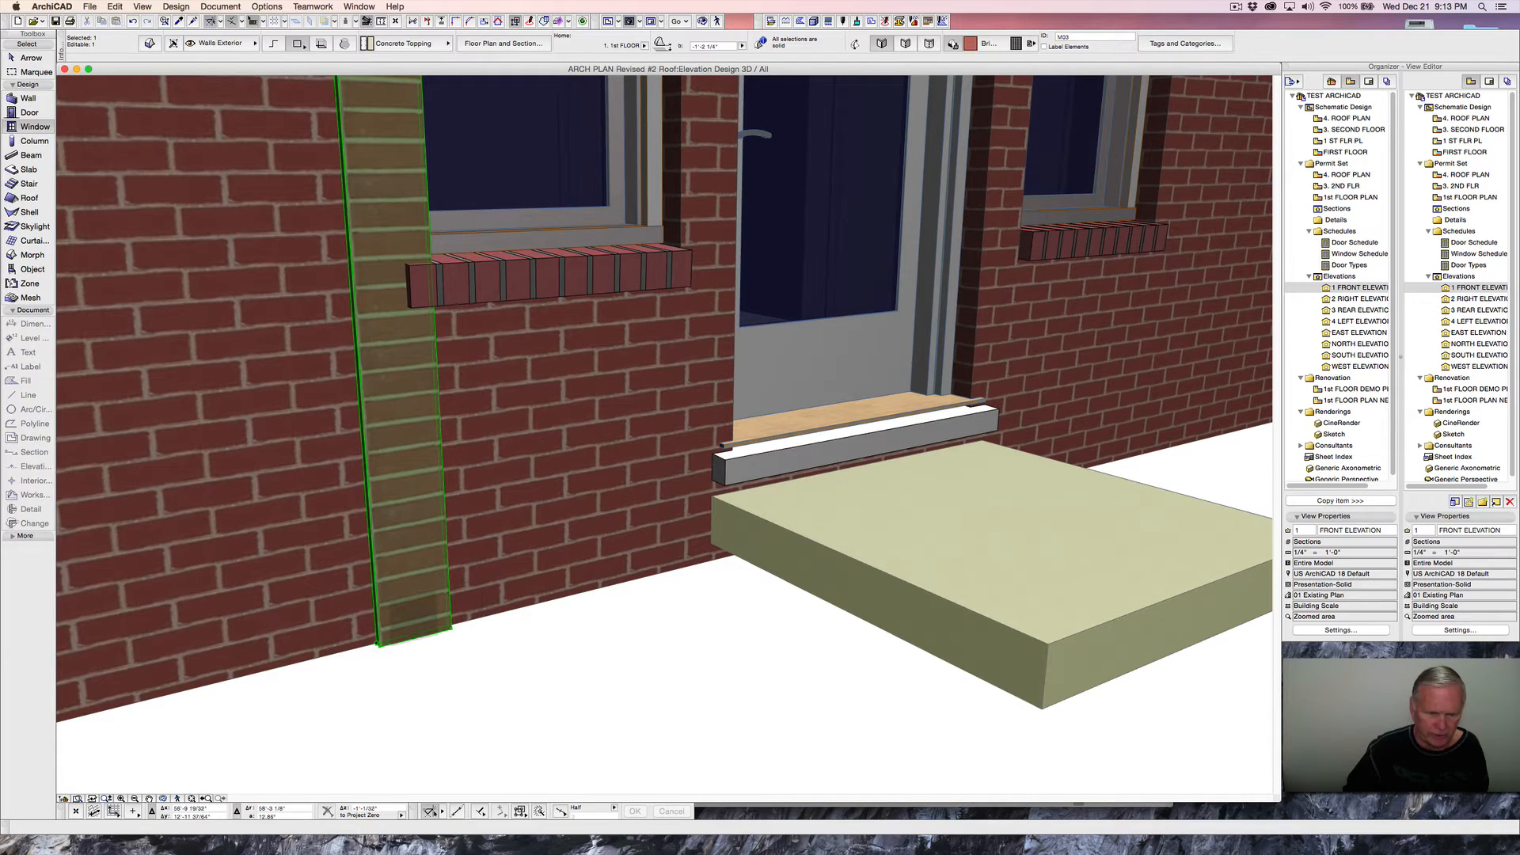
right_click(420, 631)
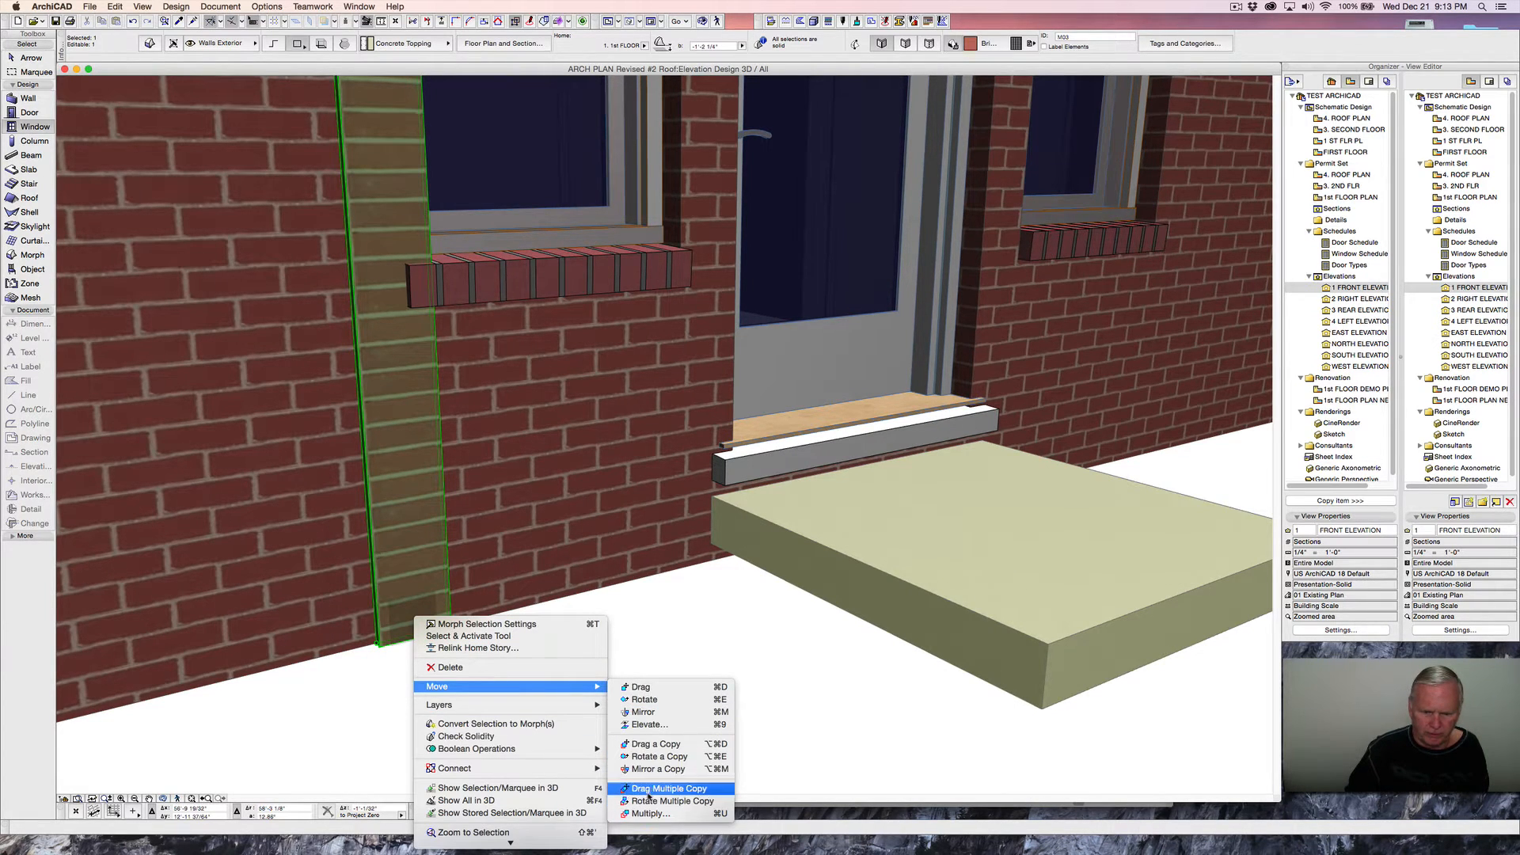
left_click(650, 744)
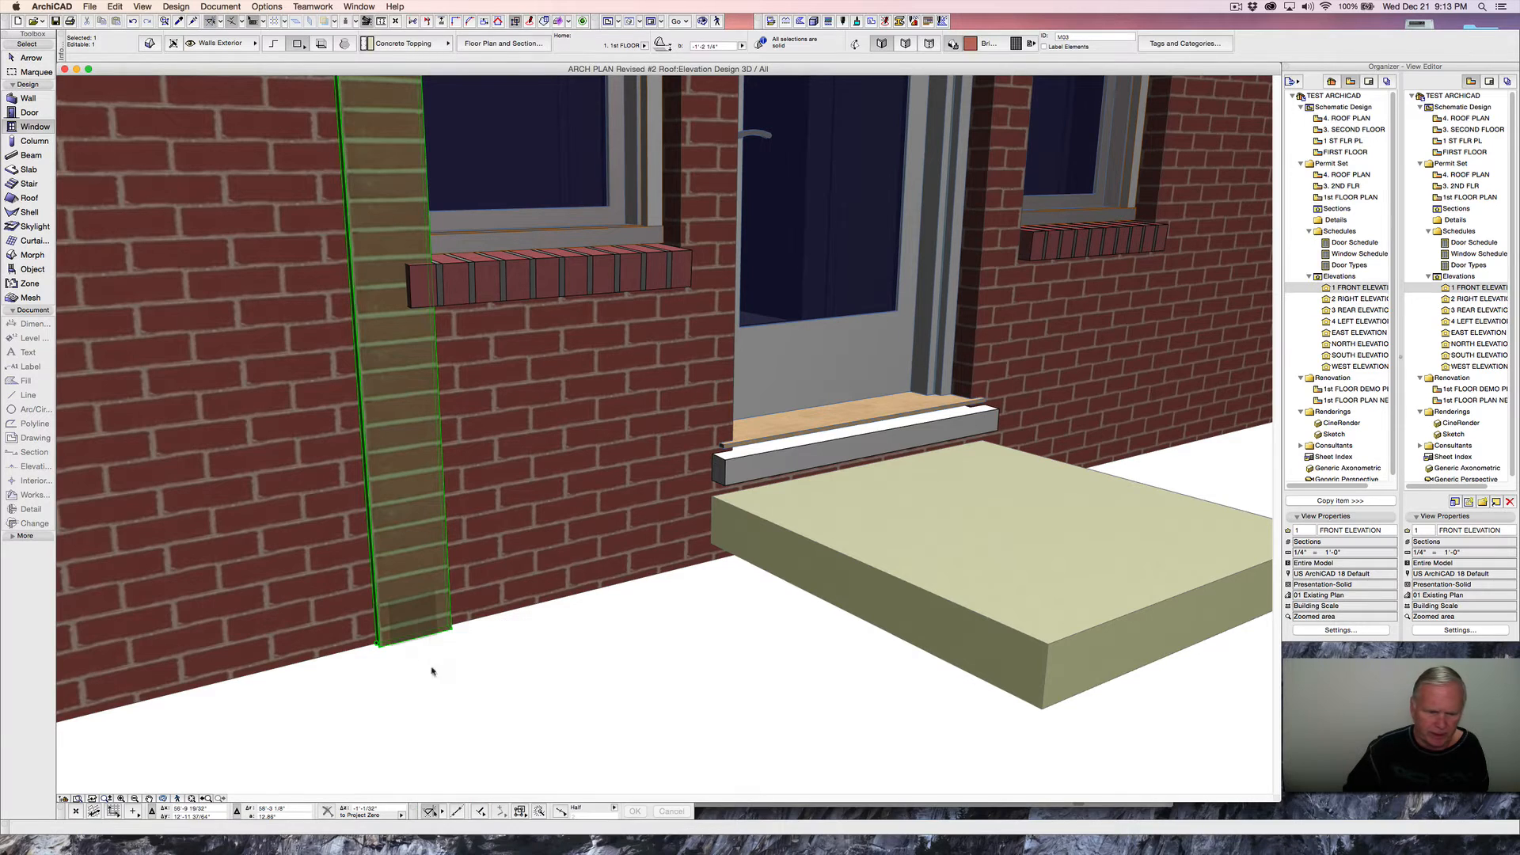
left_click(380, 646)
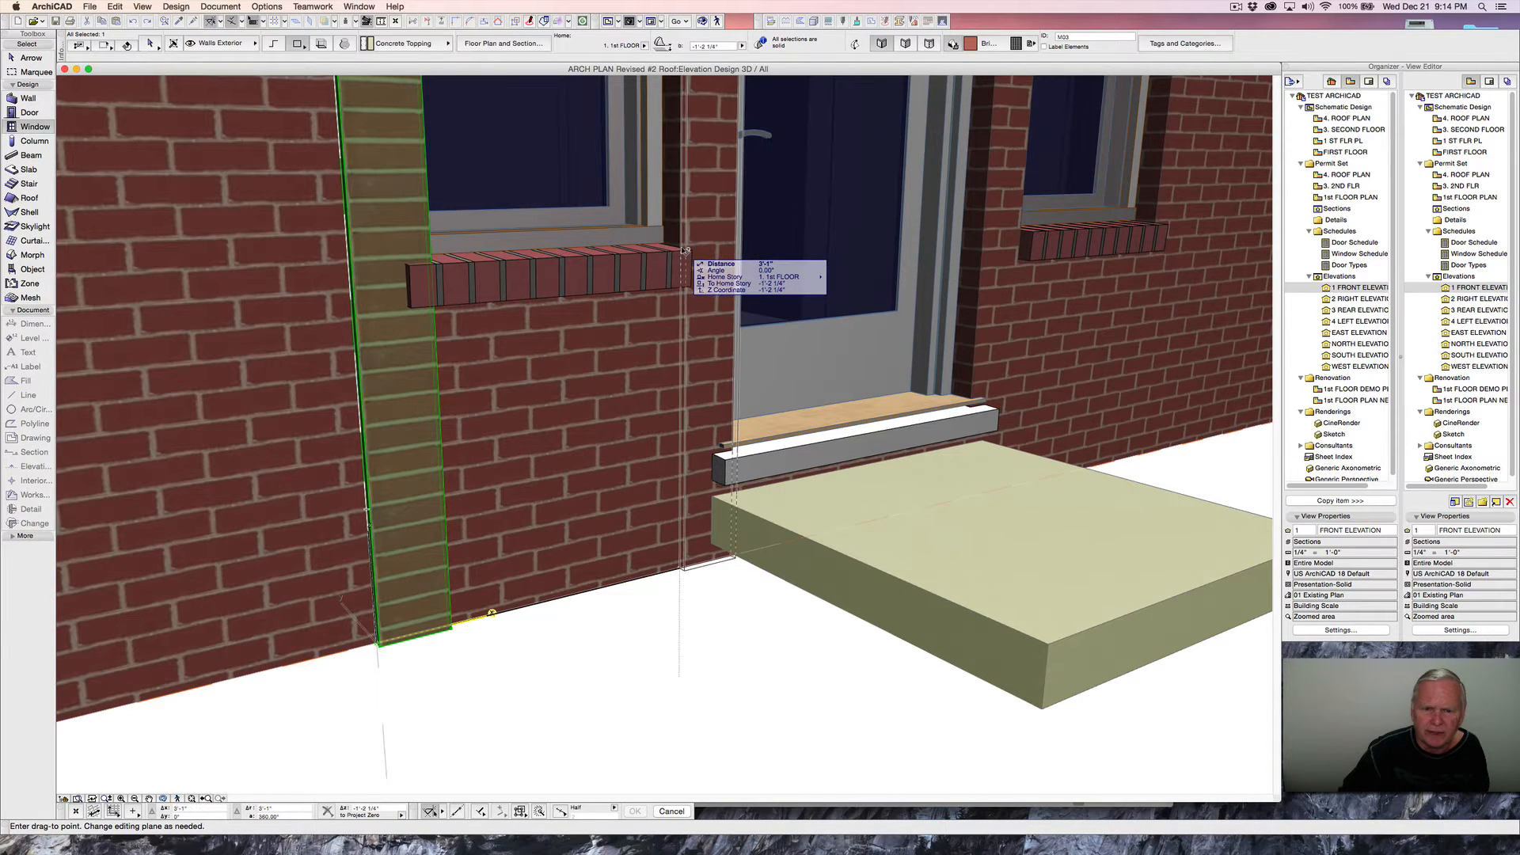
left_click(688, 251)
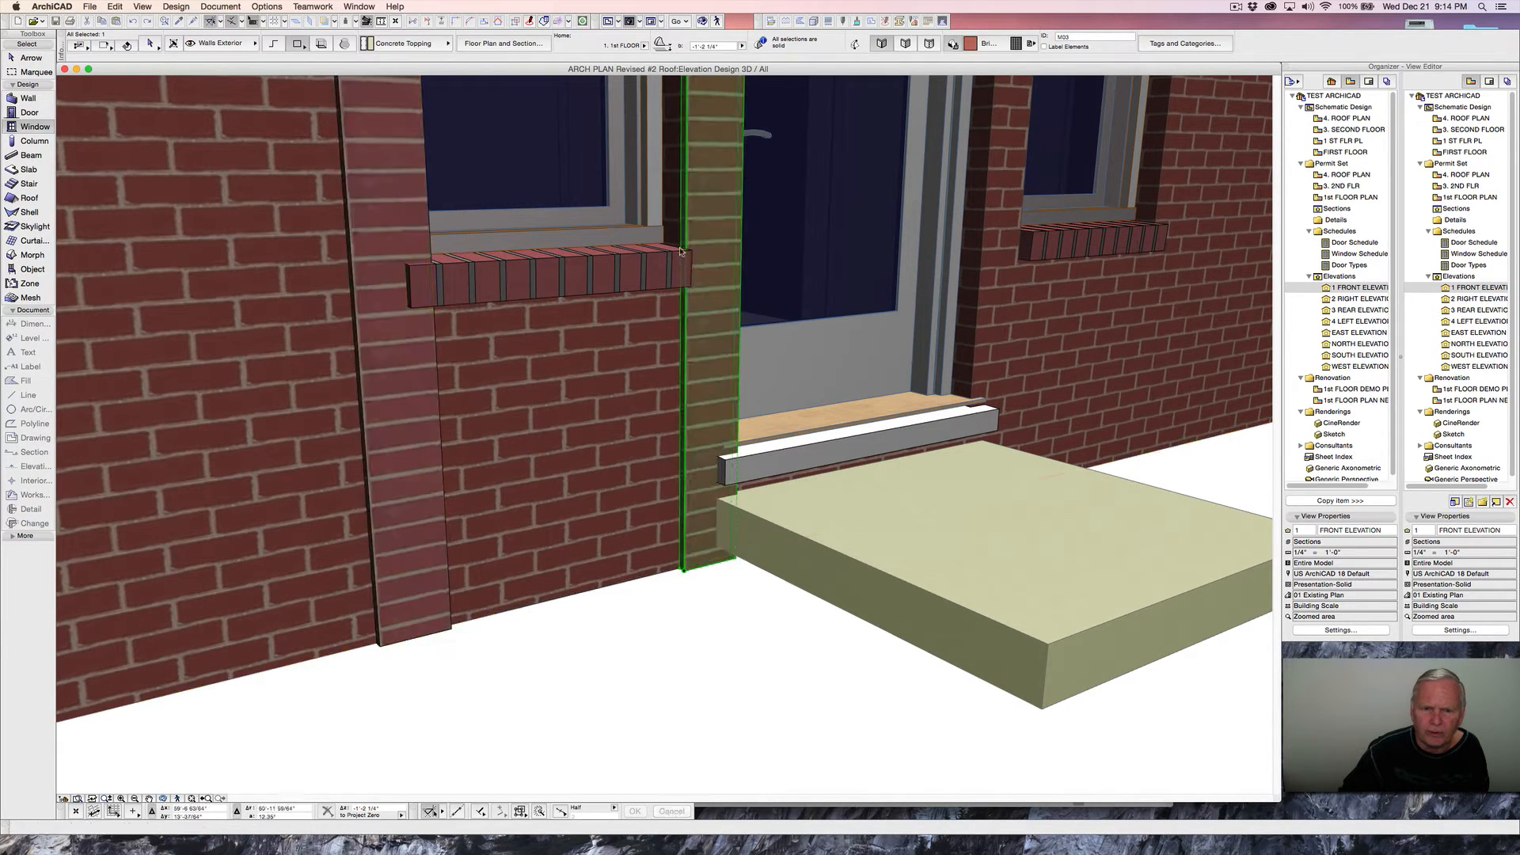
- Select both pilasters flanking the window before the entry door and drag a copy of the pair to the door's opposite side
scroll(694, 314, "up", 2)
middle_click_drag(694, 315, 480, 315, "shift")
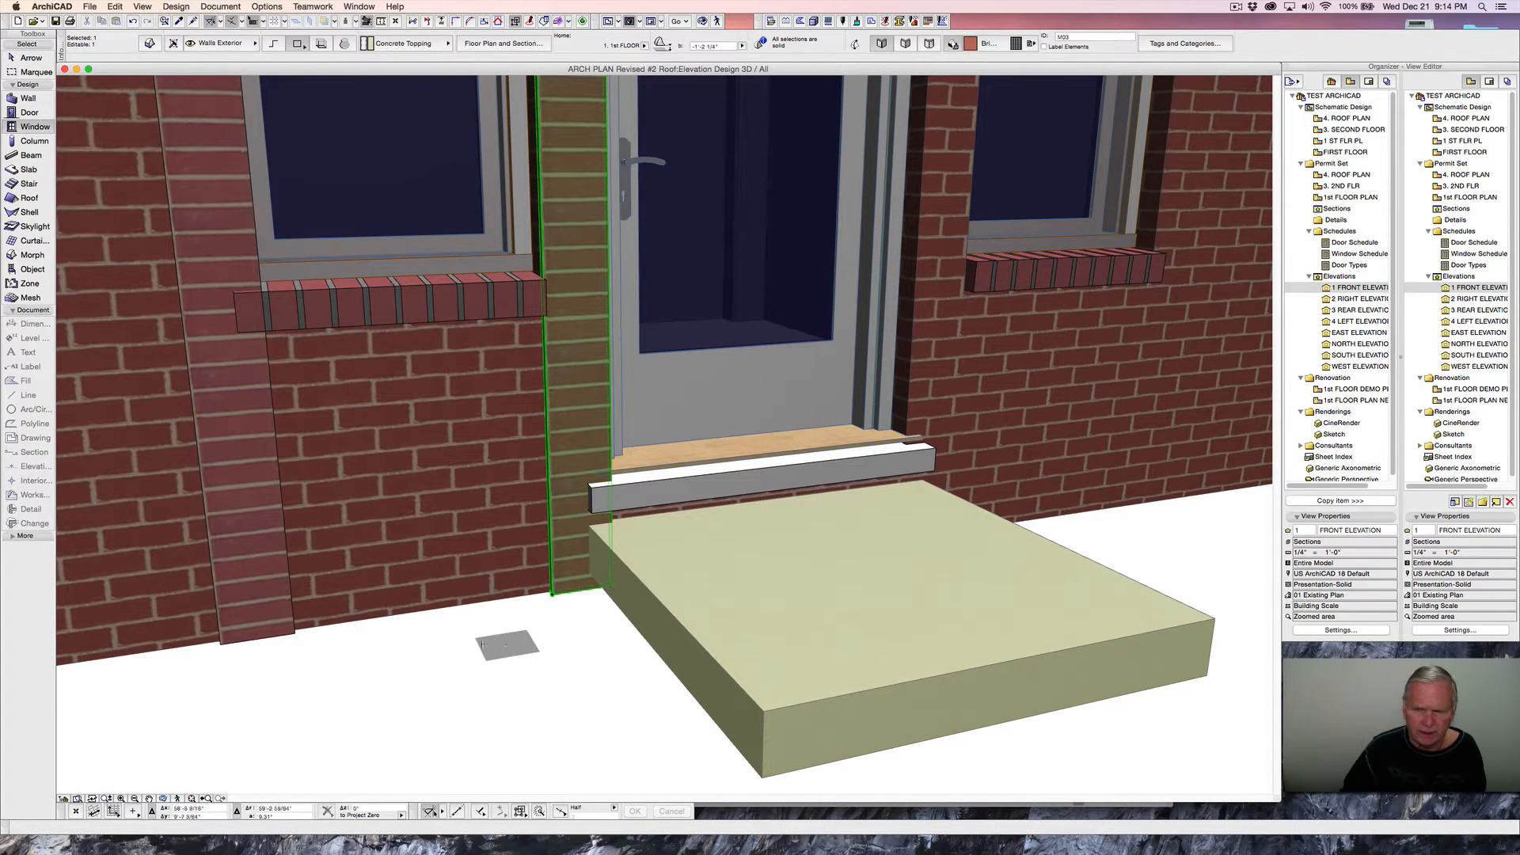
left_click(222, 645, "shift")
right_click(349, 683)
mouse_move(443, 733)
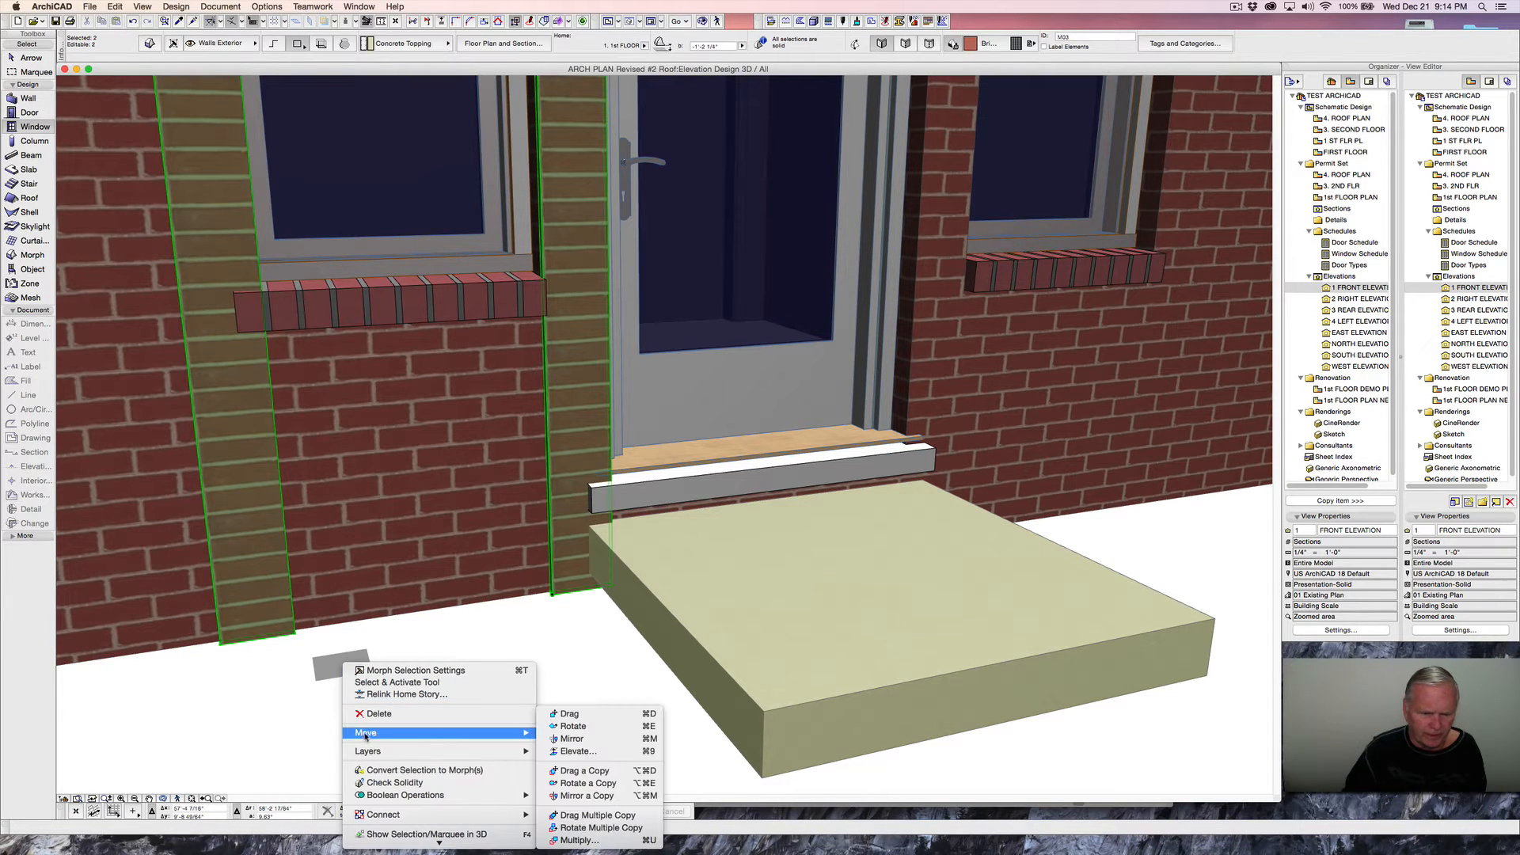
left_click(578, 772)
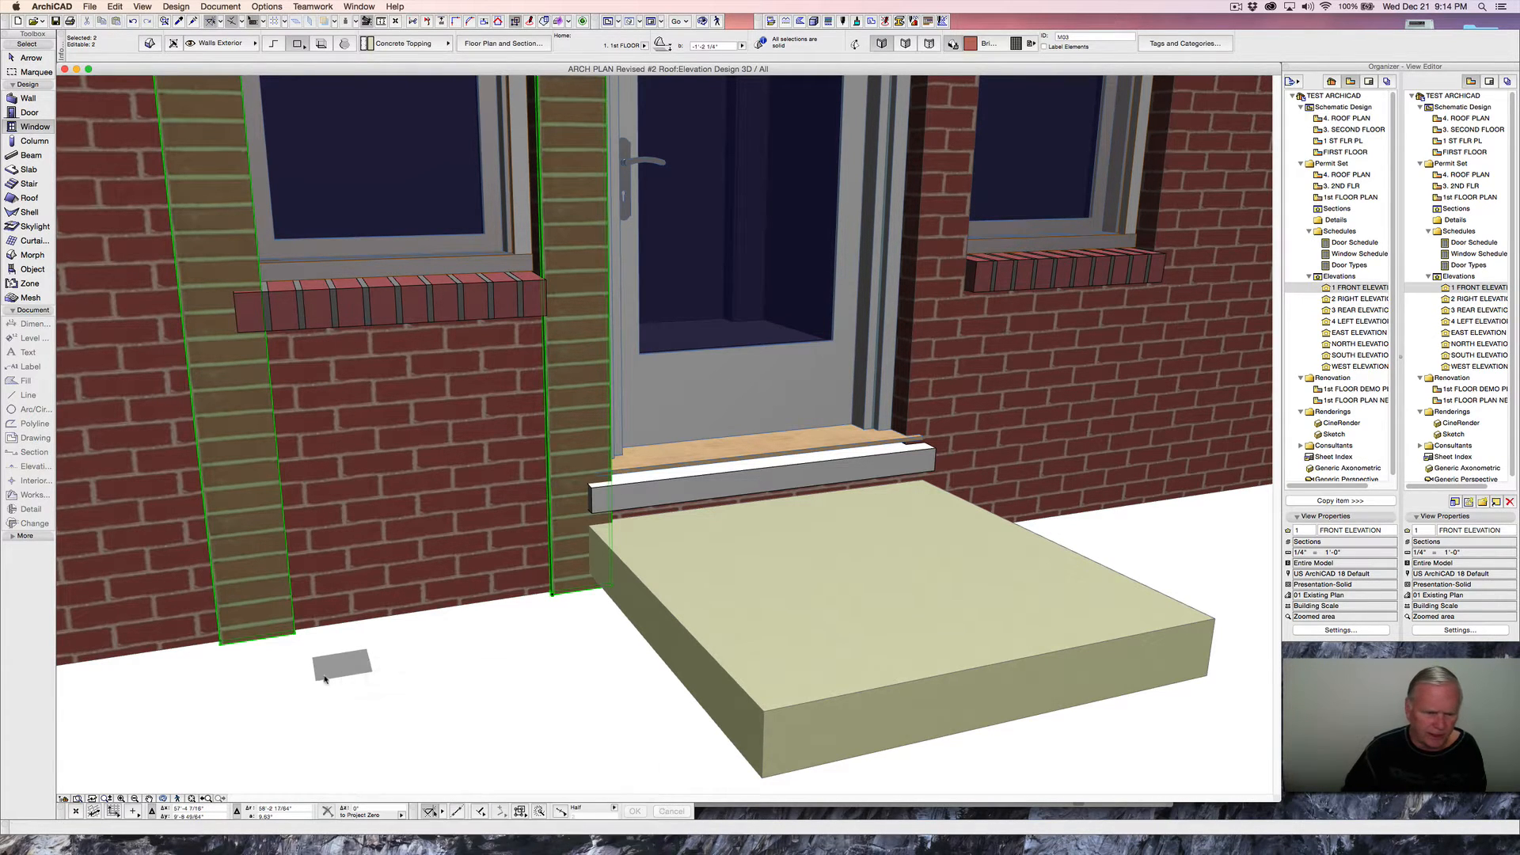
left_click(223, 647)
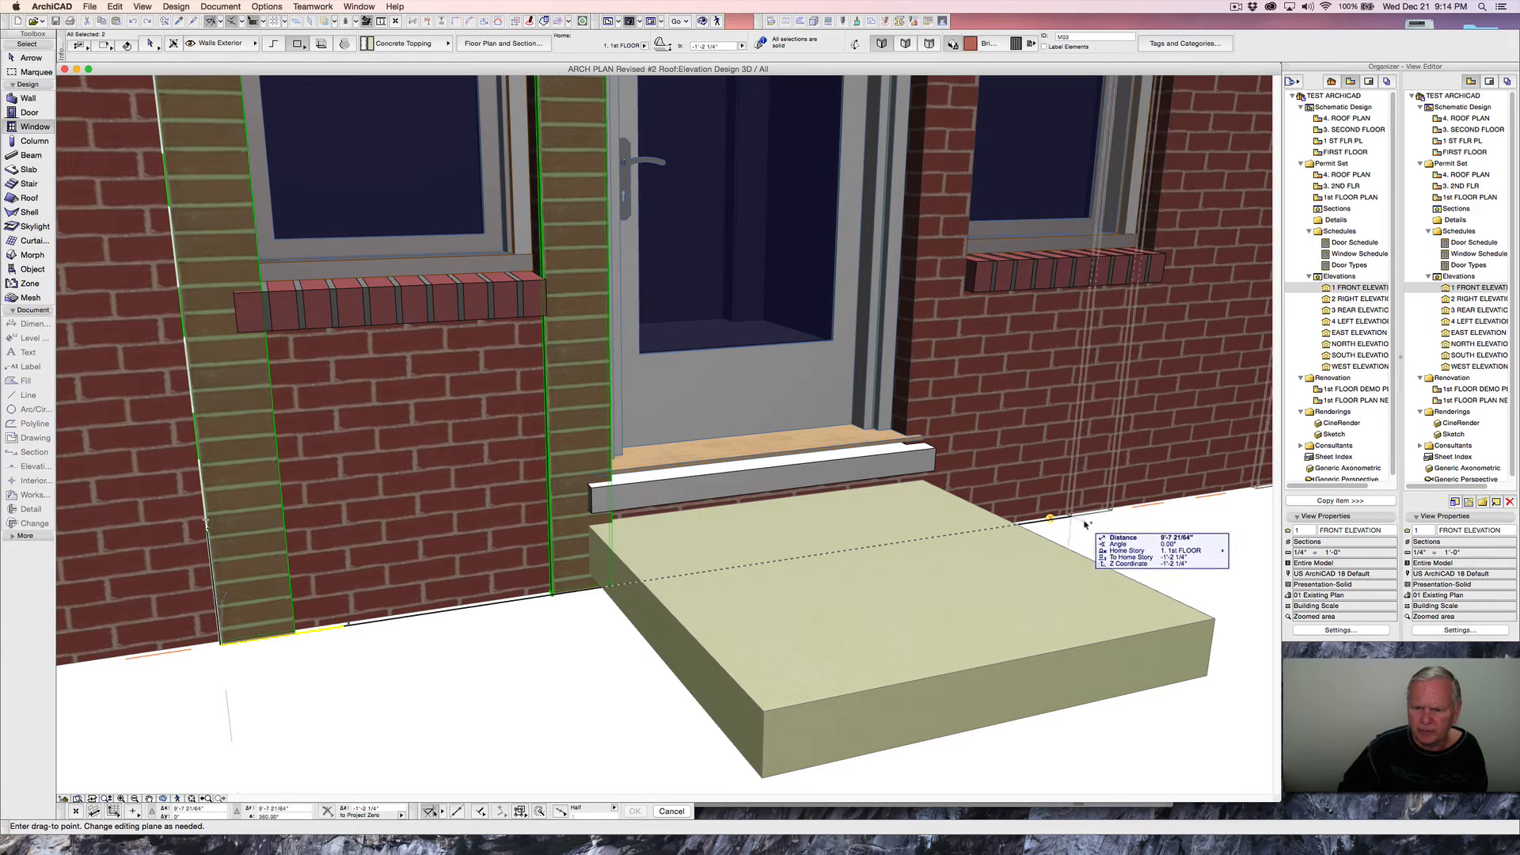
left_click(908, 440)
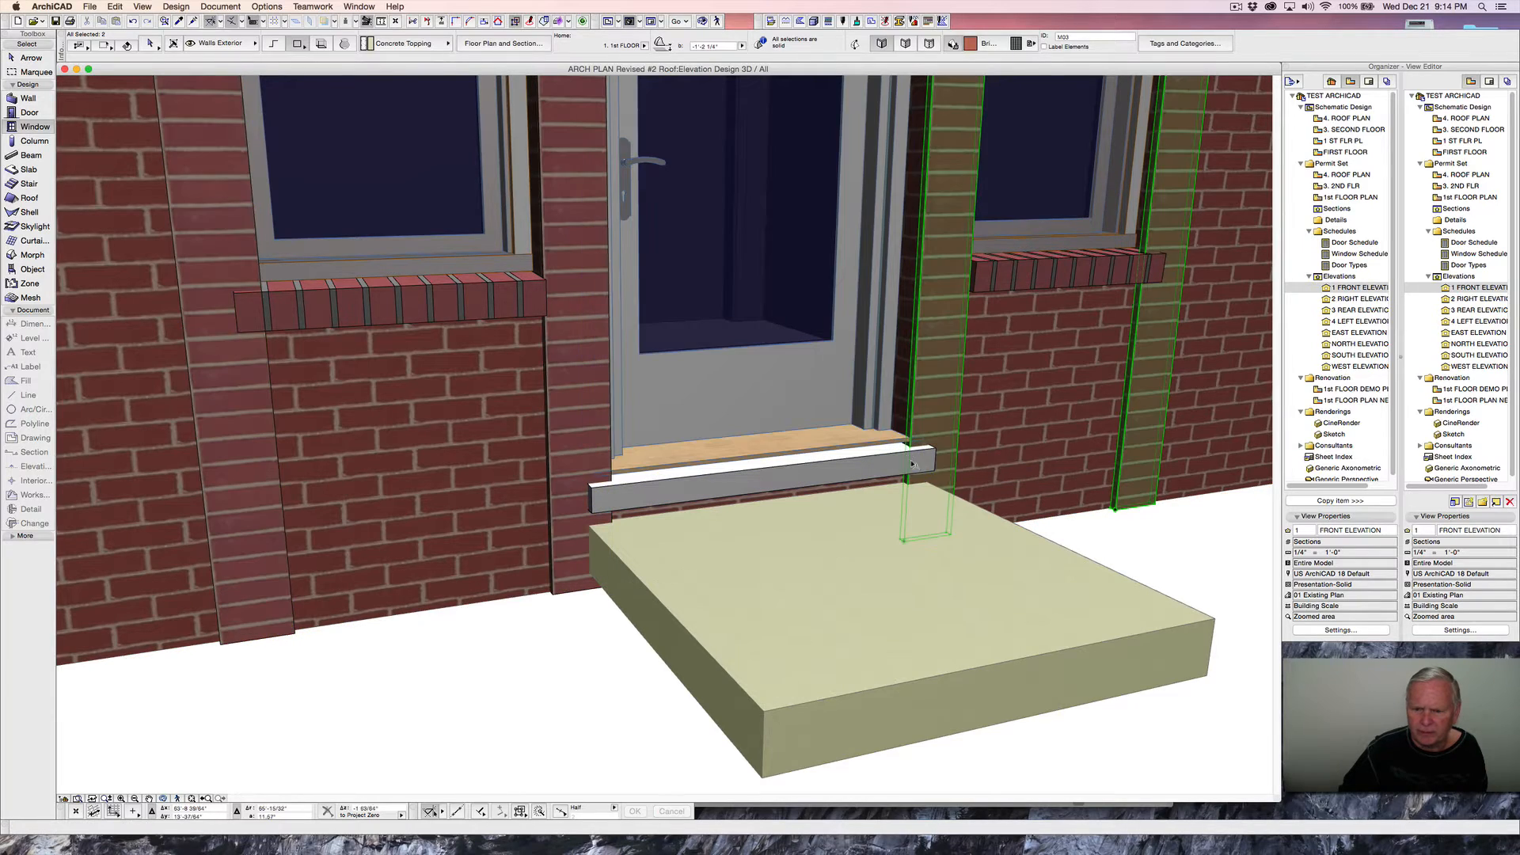
- Inspect the pilasters on the recessed and projecting wings from several angles, including their alignment with the windows and entry door
scroll(988, 434, "down", 4)
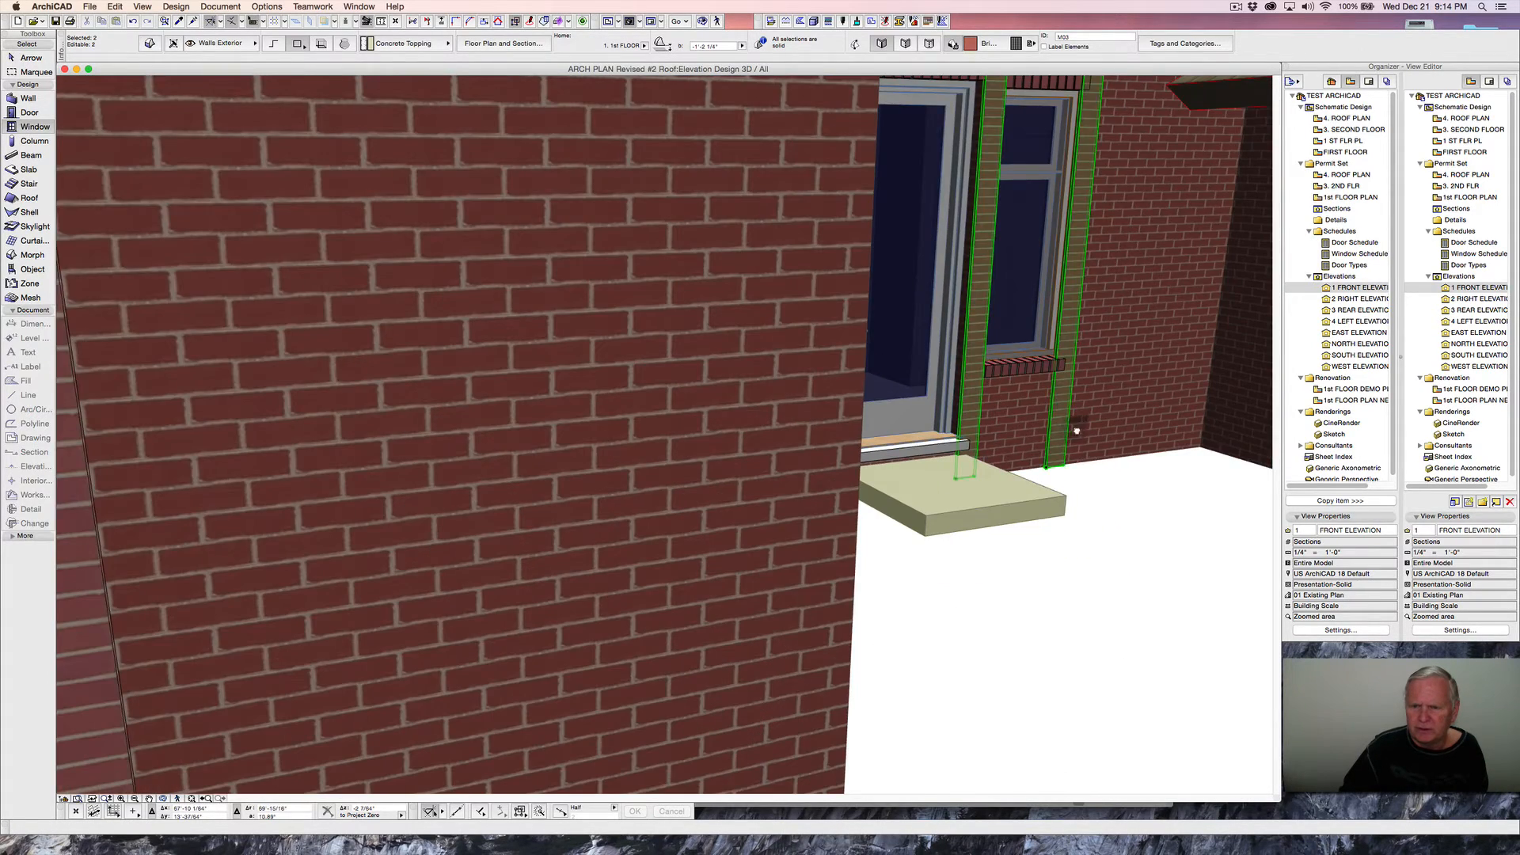
middle_click_drag(1077, 430, 696, 703, "shift")
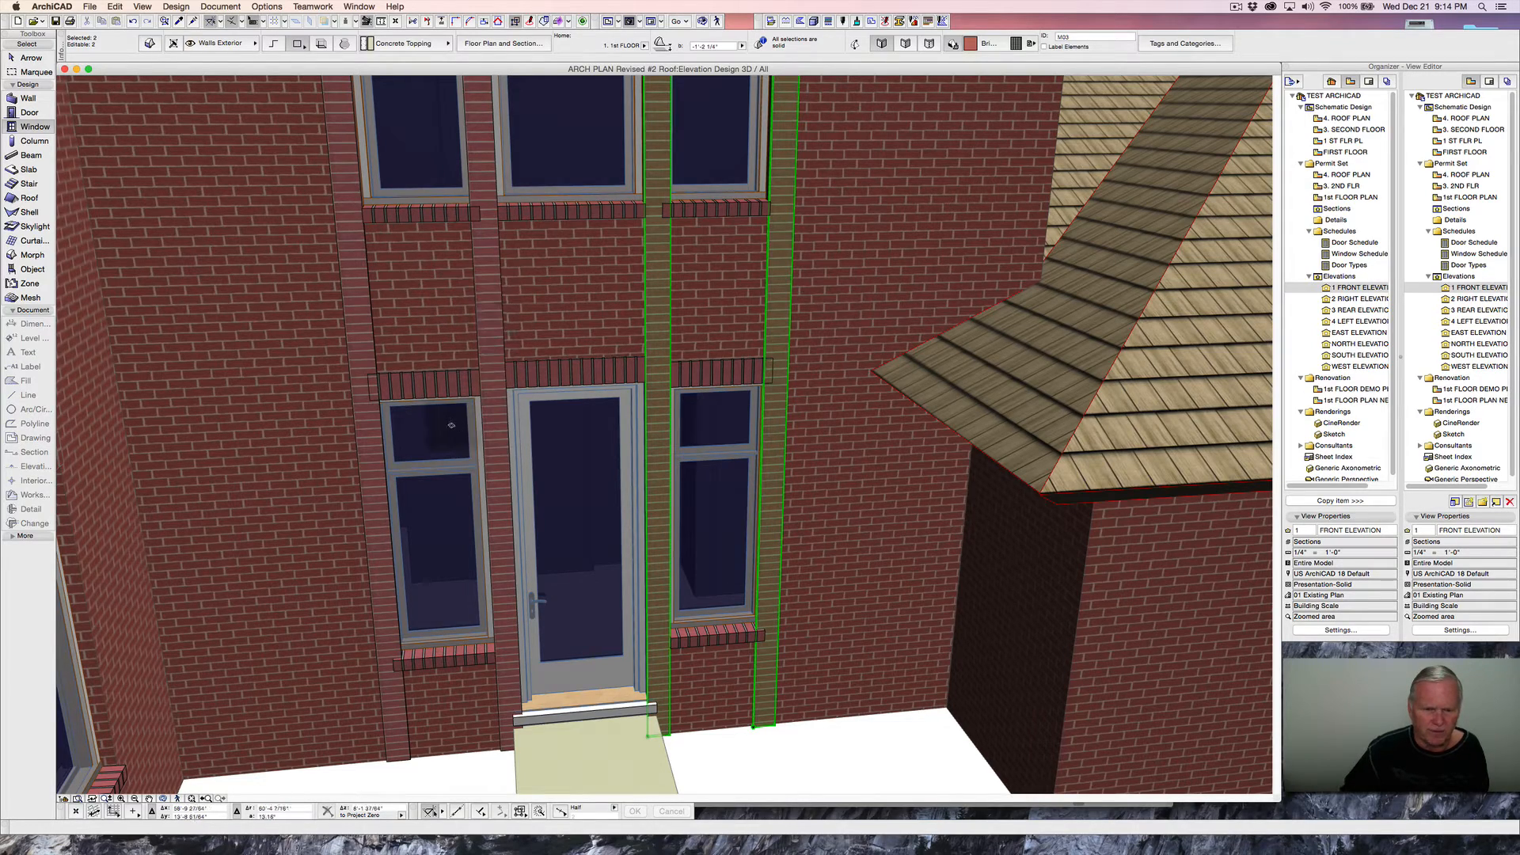
scroll(451, 426, "down", 1)
scroll(451, 426, "down", 3)
scroll(463, 433, "up", 2)
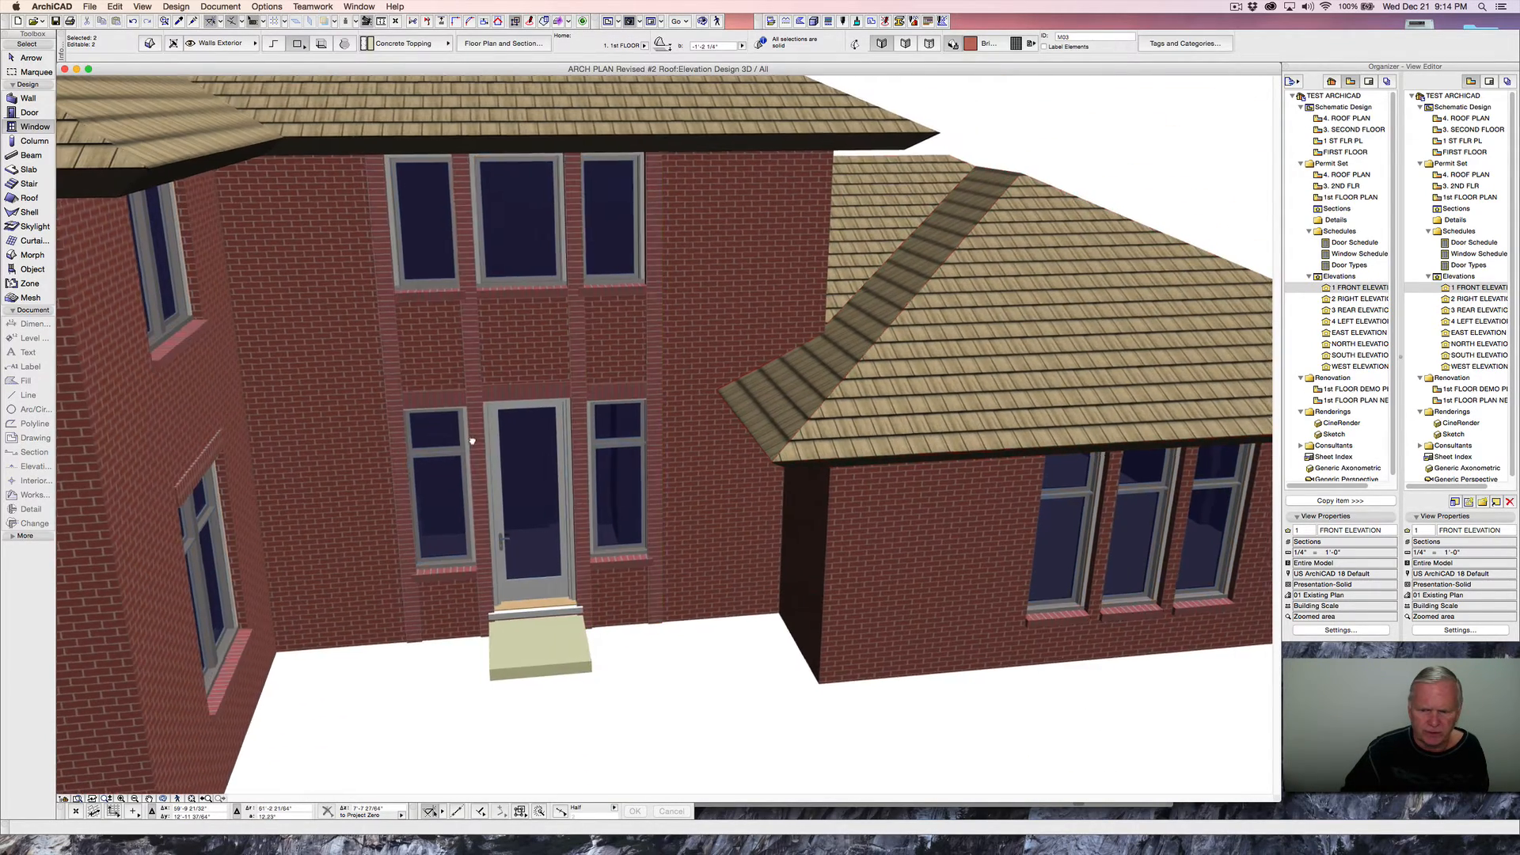
middle_click_drag(463, 434, 349, 321, "shift")
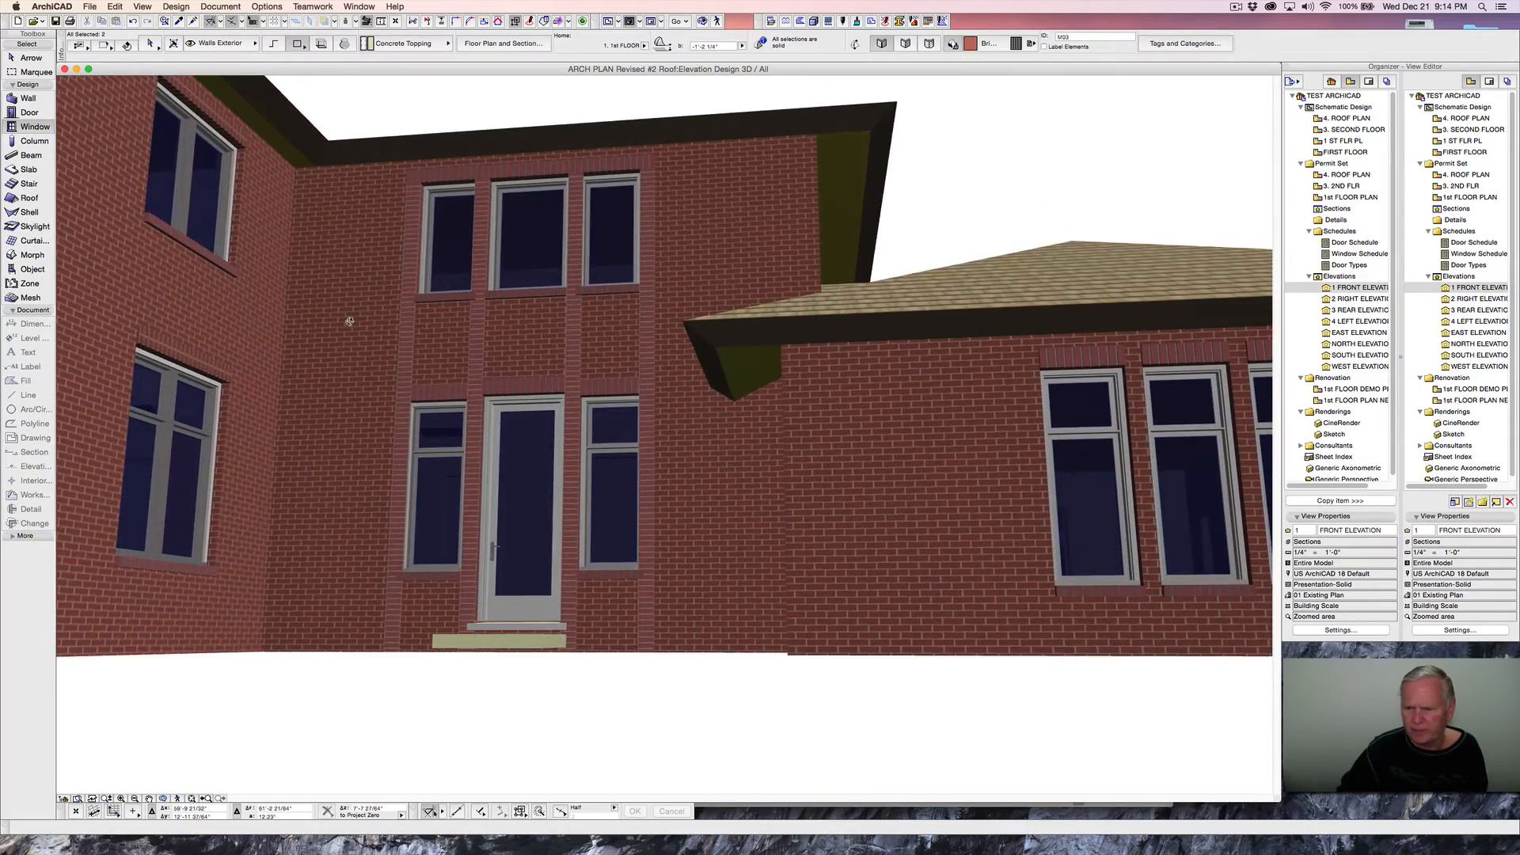
scroll(349, 321, "up", 2)
scroll(832, 487, "down", 4)
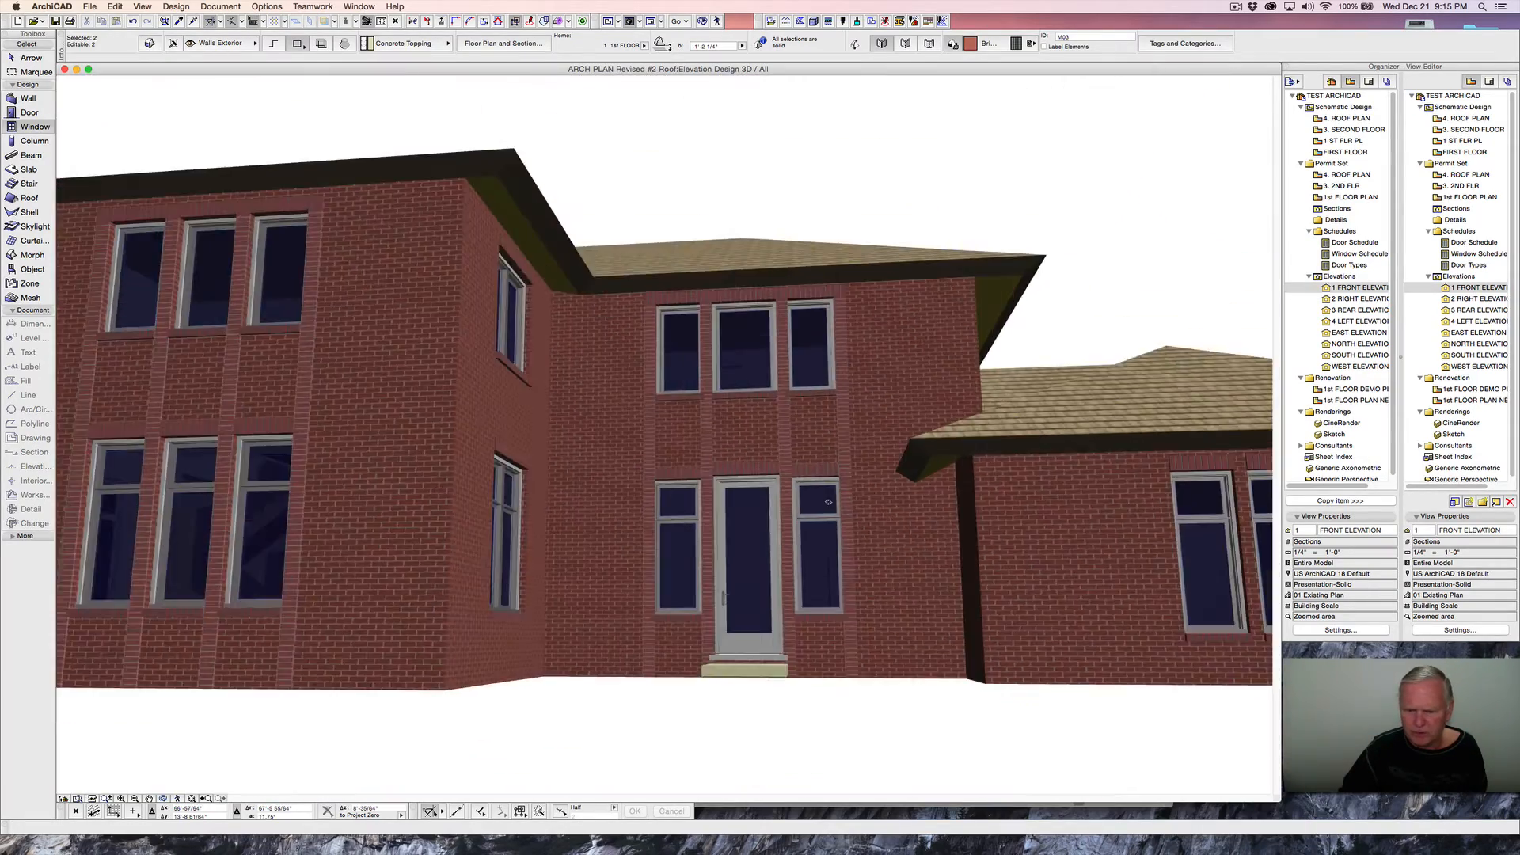
mouse_move(1216, 506)
middle_mouse_down("shift")
mouse_move(1136, 486)
mouse_move(1211, 510)
middle_mouse_up("shift")
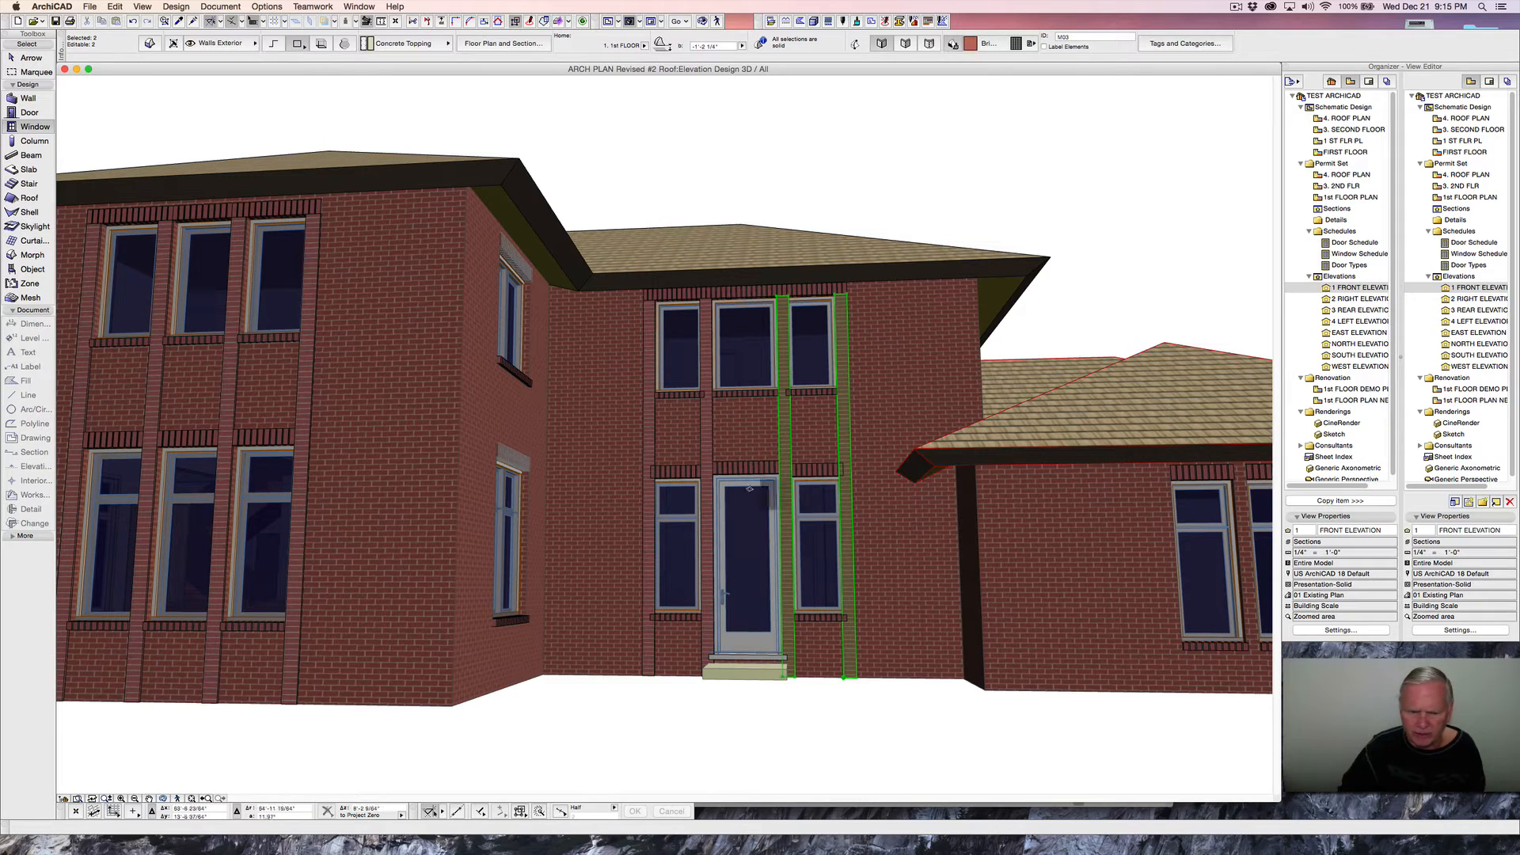
left_click(699, 476, "alt+super")
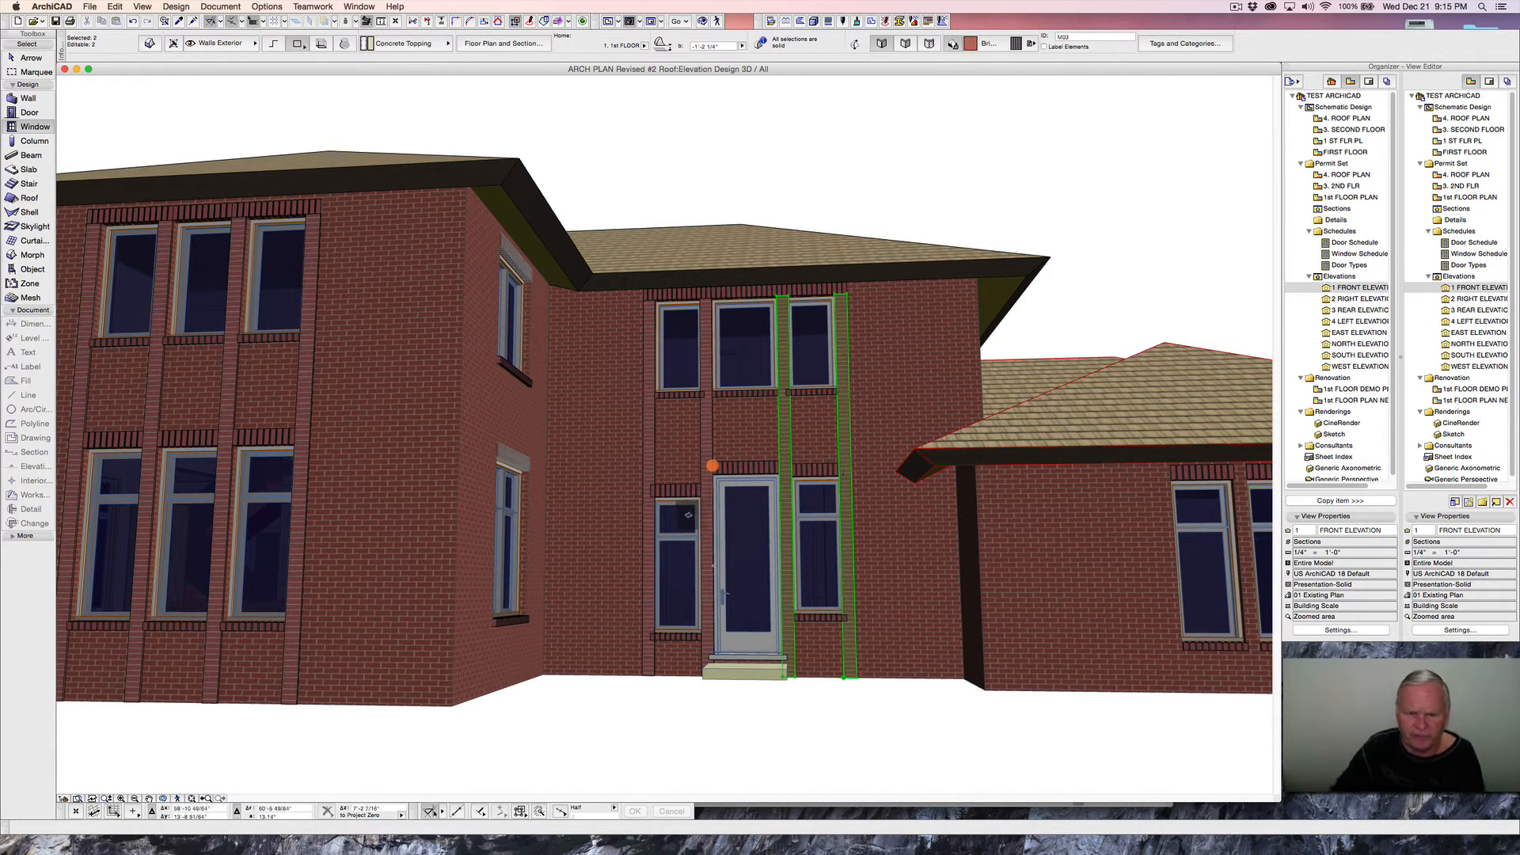
scroll(672, 494, "up", 3)
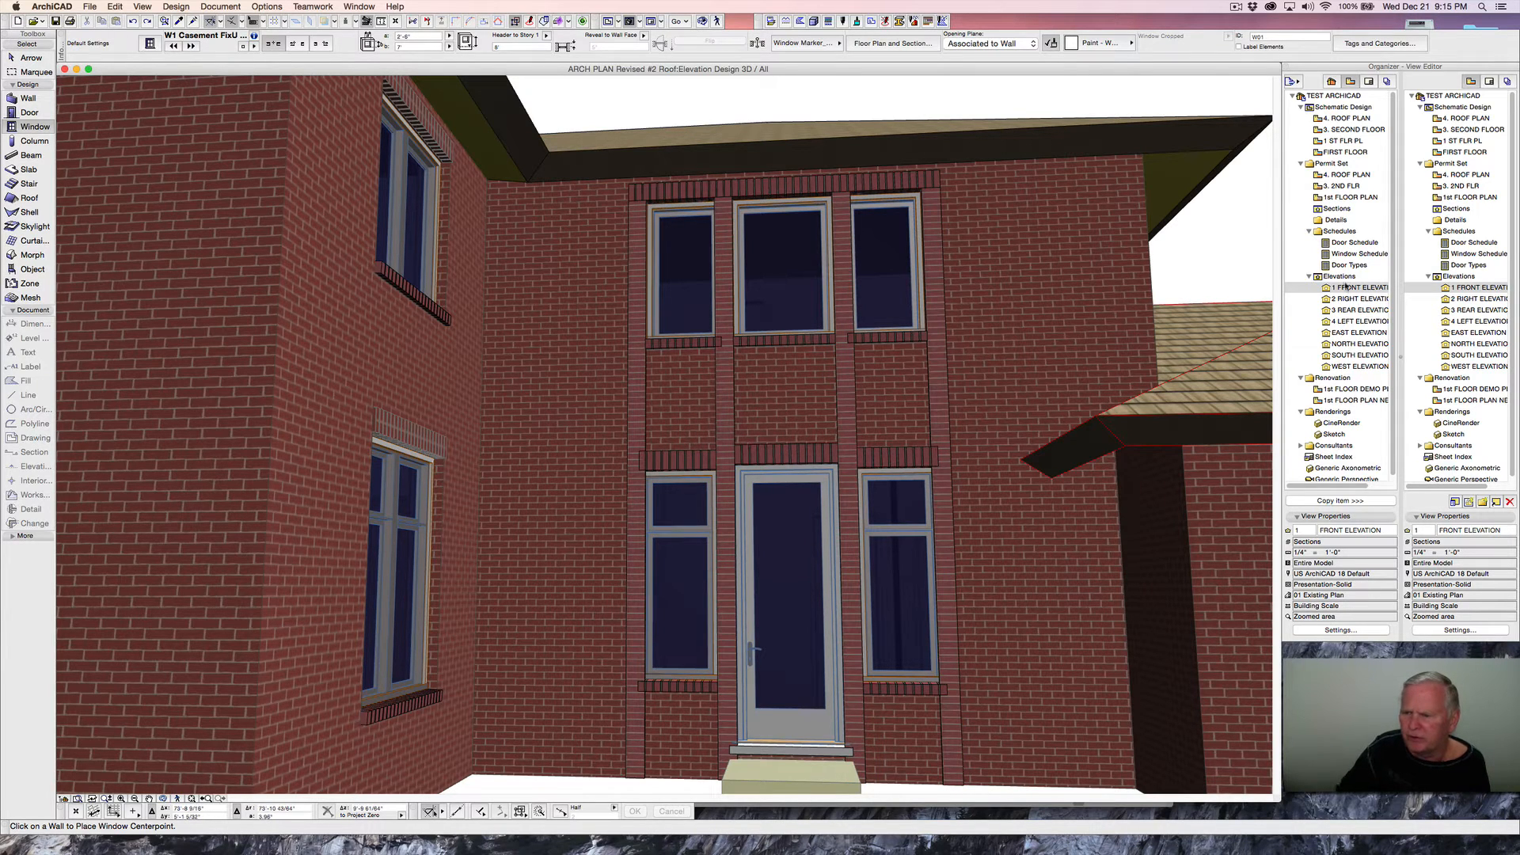
- Examine in the 2ND FLR plan how the pilasters display beside Bedroom #2's front W01 windows
double_click(1338, 188)
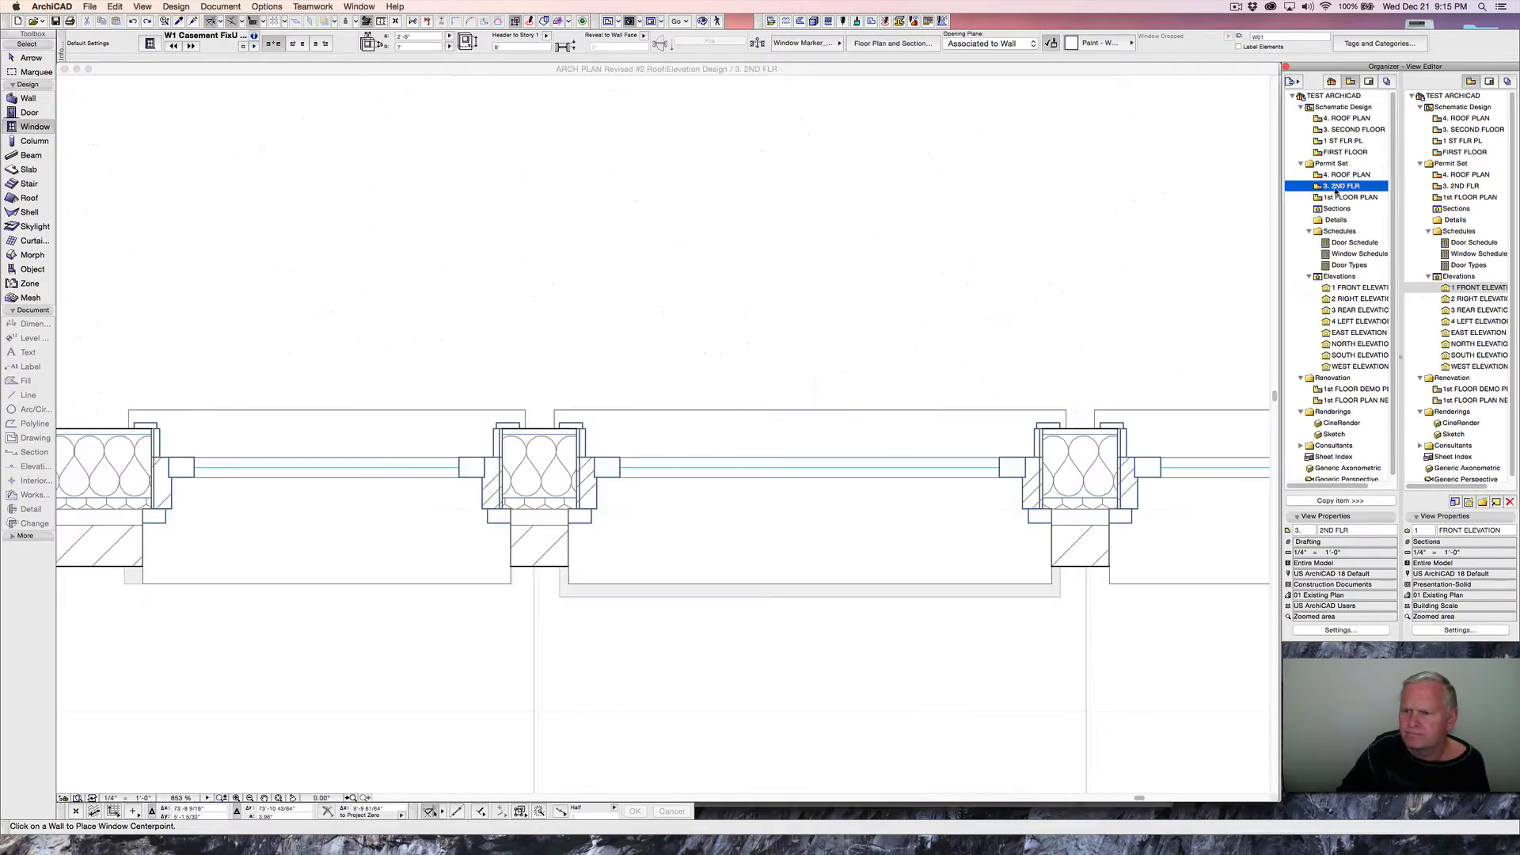
scroll(730, 566, "up", 10)
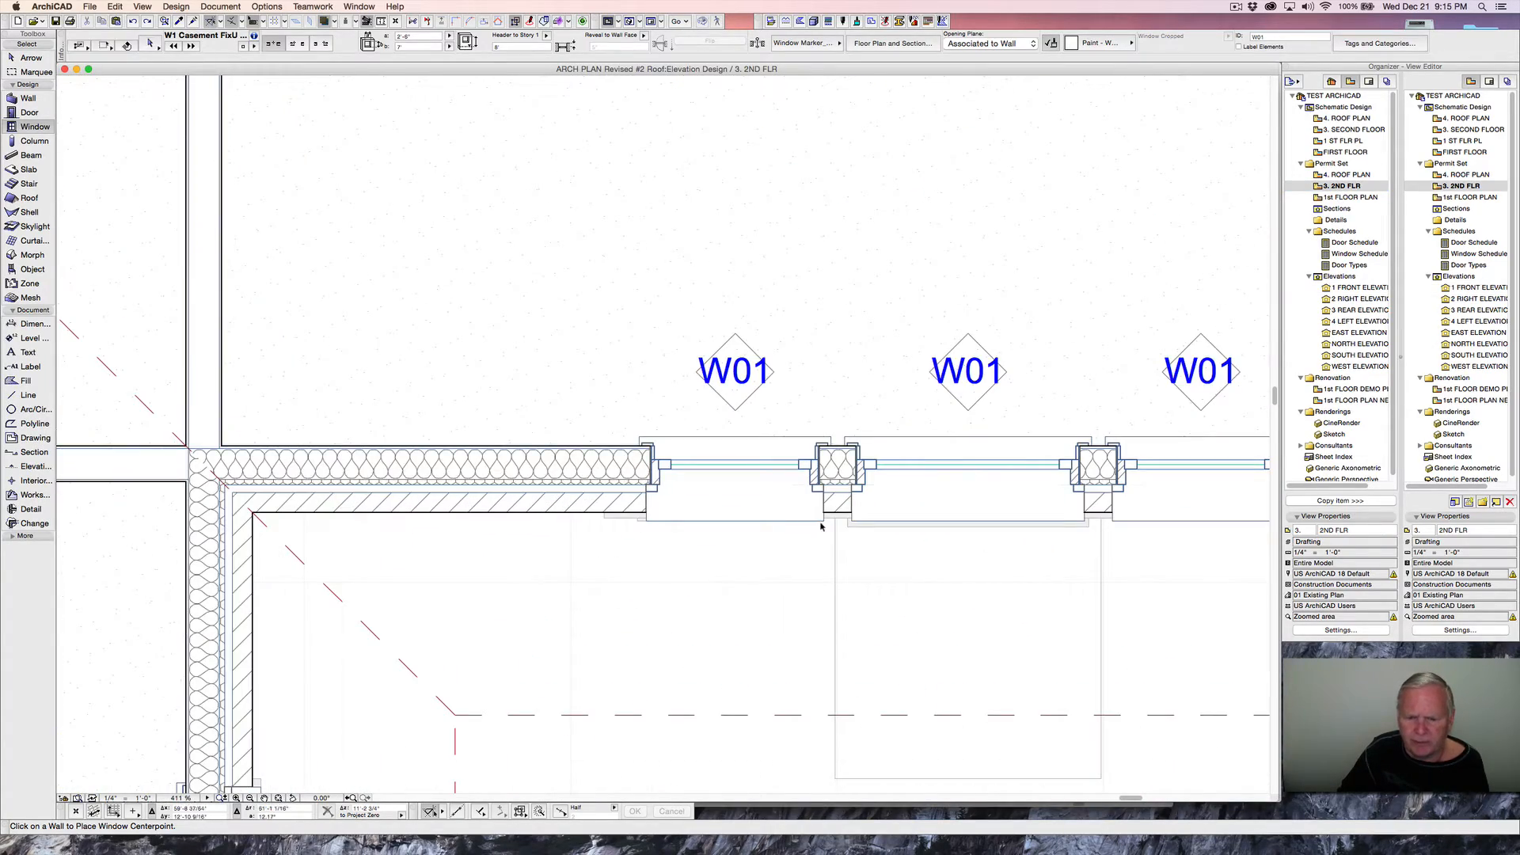
left_click(823, 522, "shift")
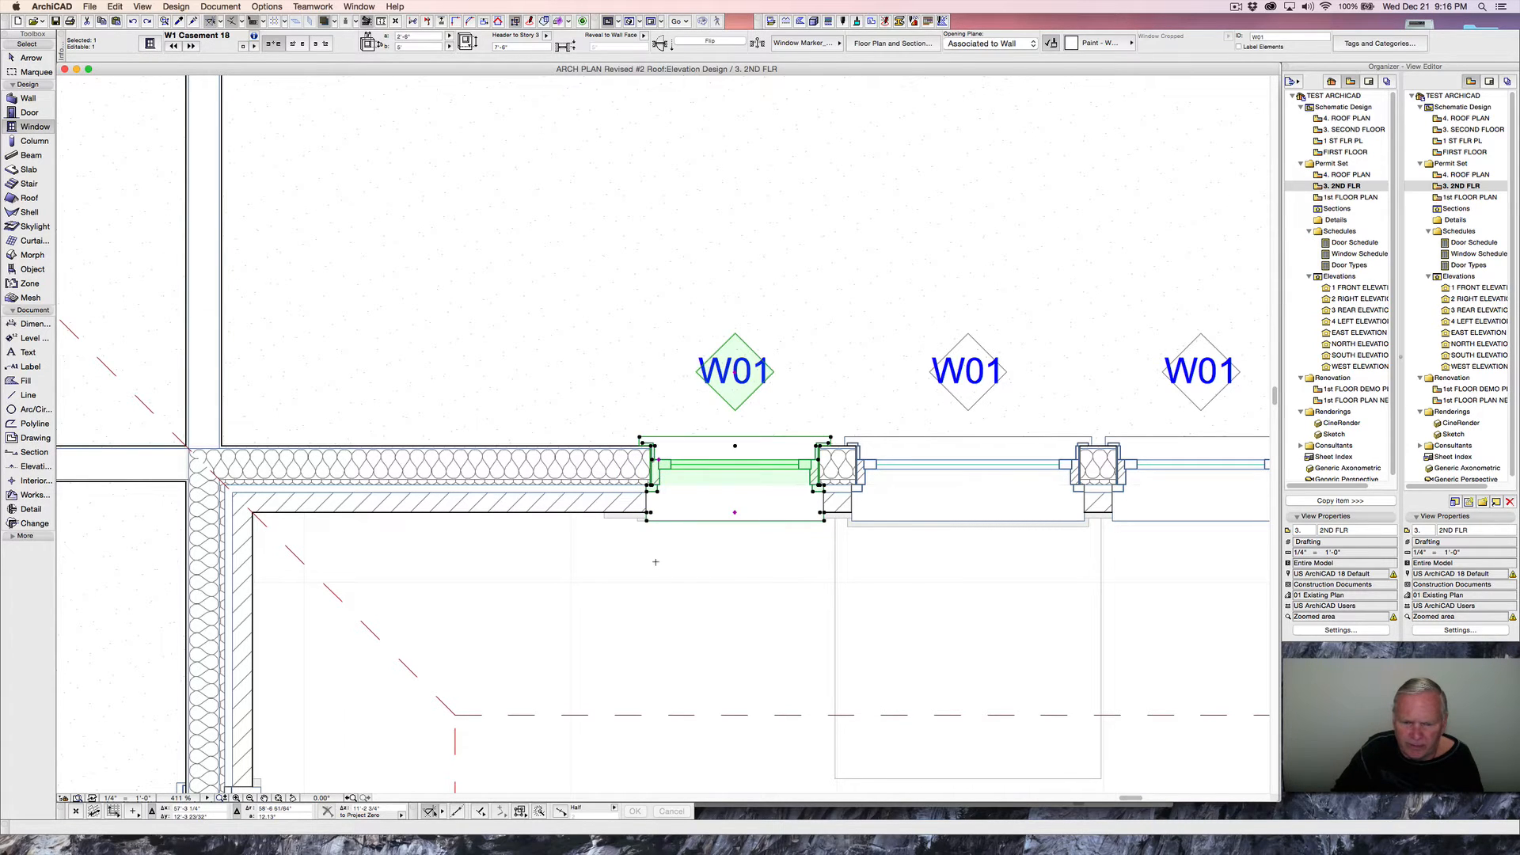
key("Escape")
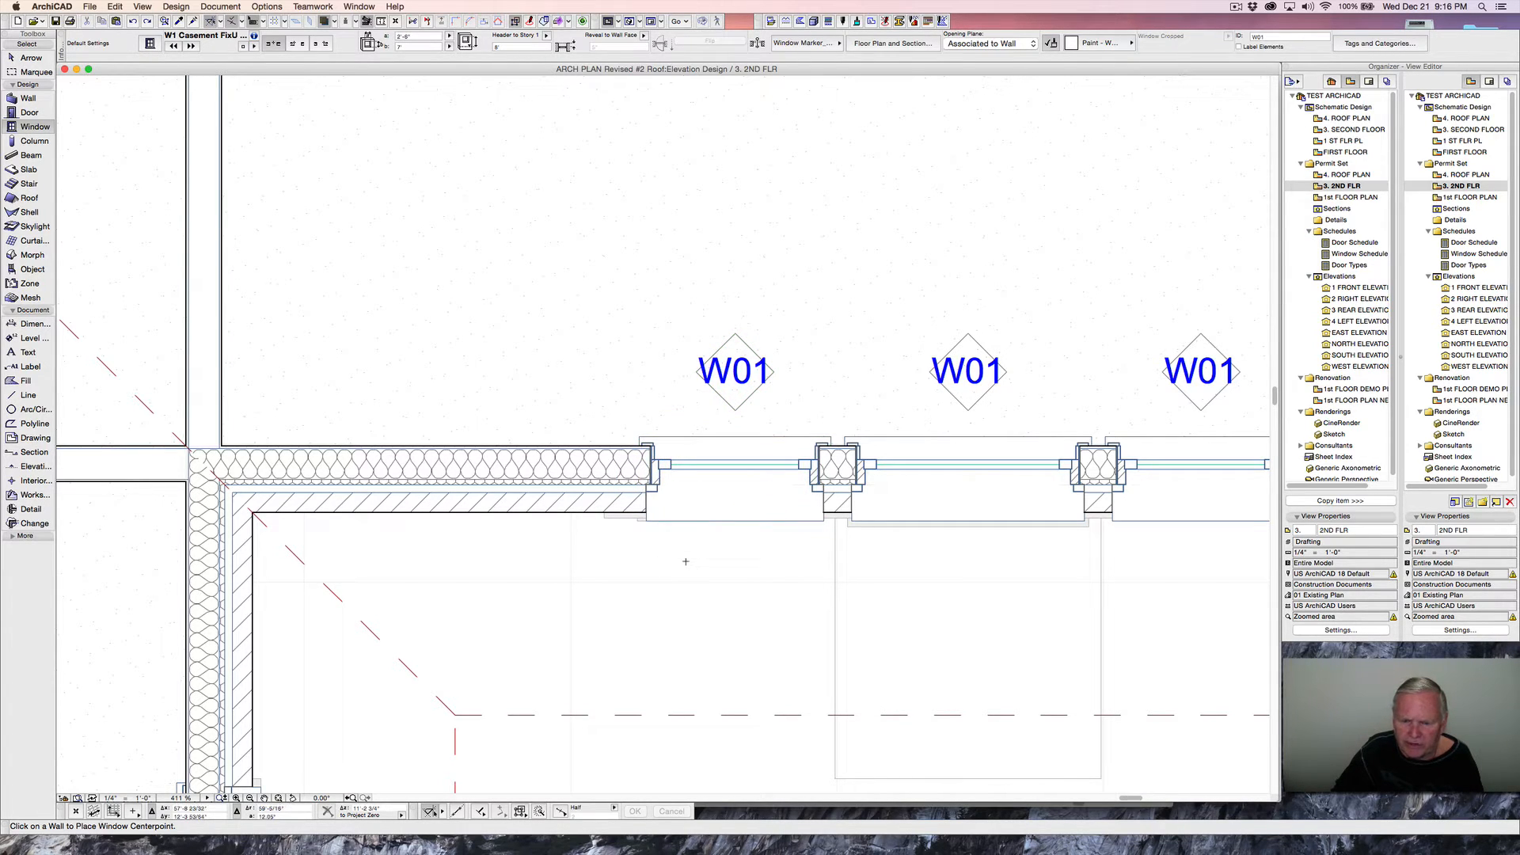
scroll(686, 562, "down", 5)
middle_click_drag(686, 565, 652, 366)
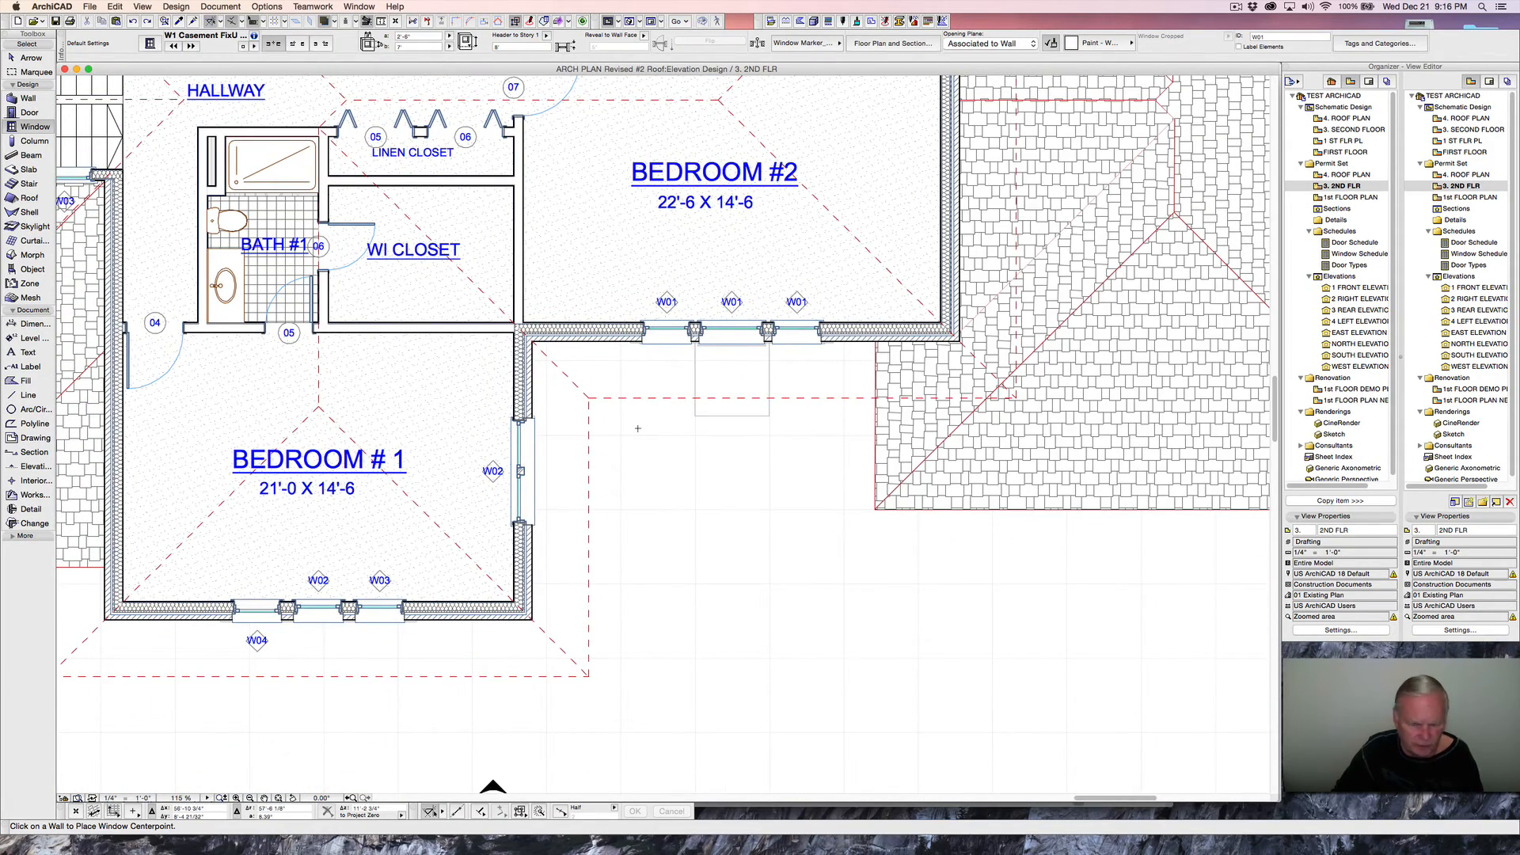
- In the 3D view, select all eight pilasters on both wings and set them to show on All Relevant Stories
key("F3")
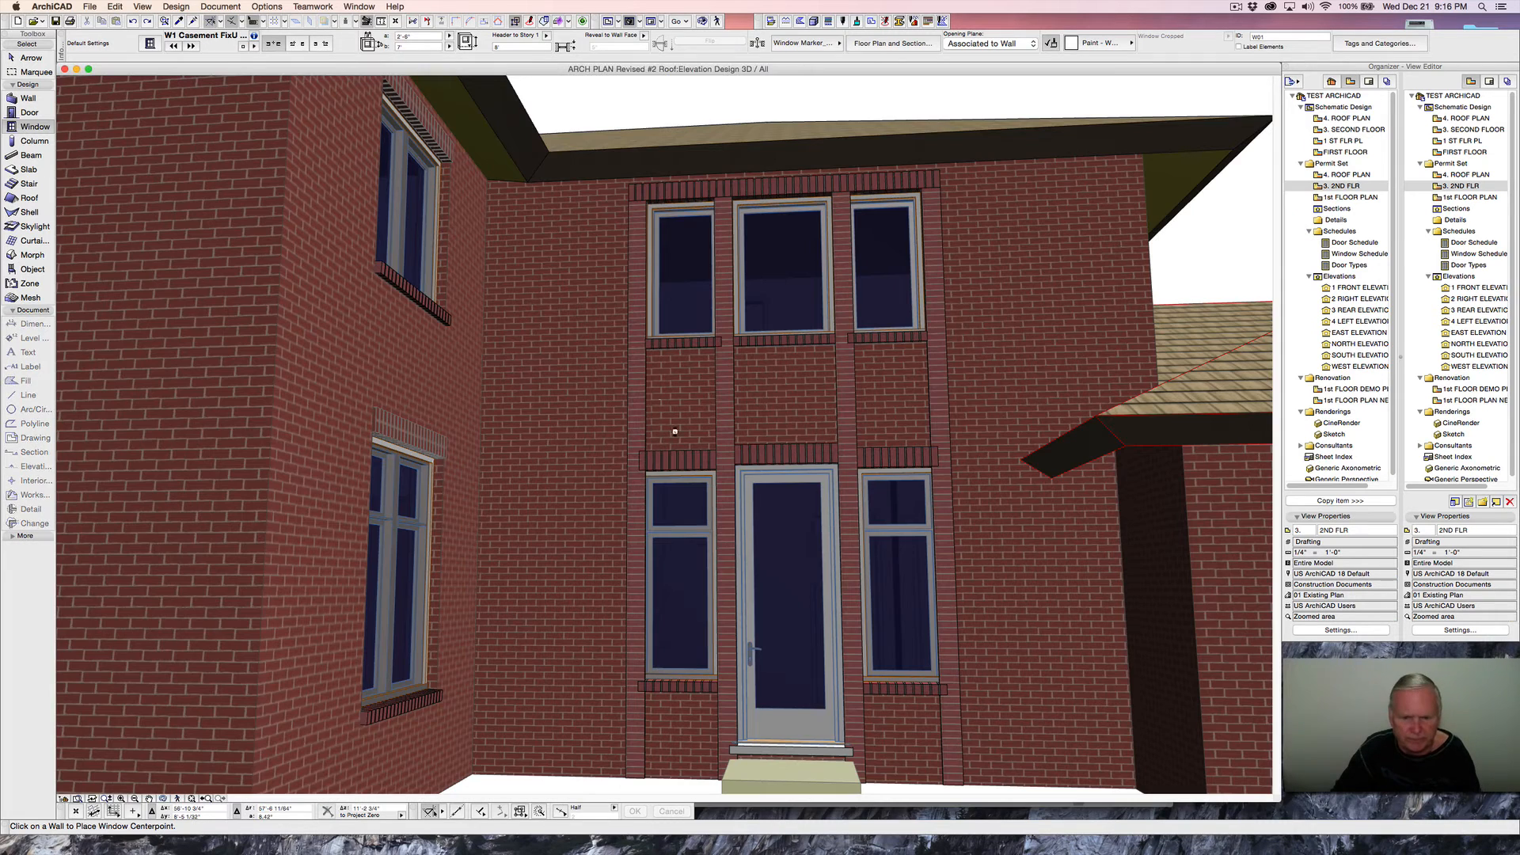
left_click(718, 395, "shift")
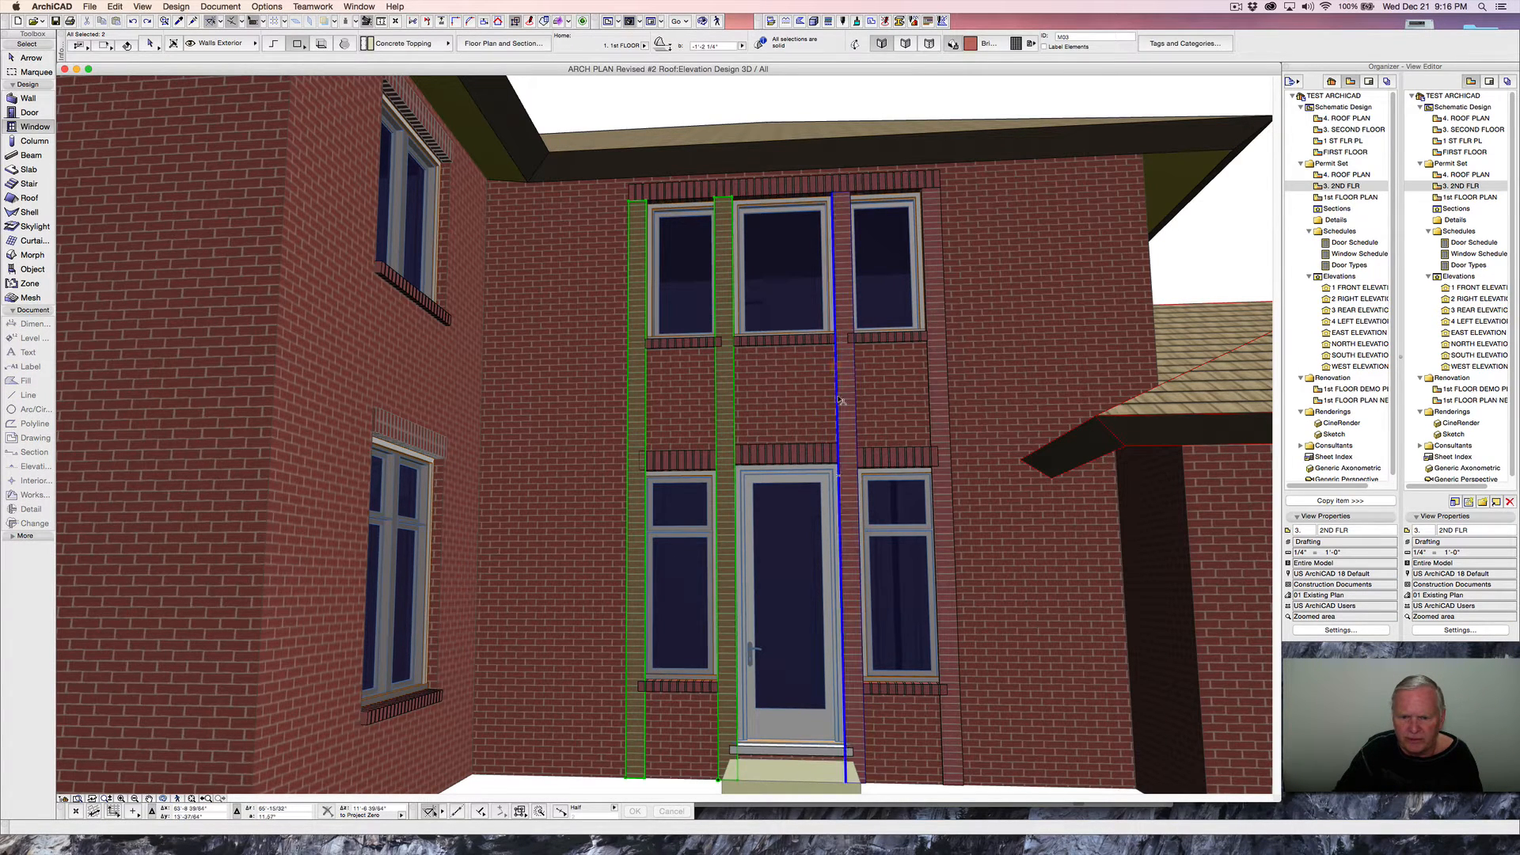
left_click(843, 400, "shift")
left_click(930, 402, "shift")
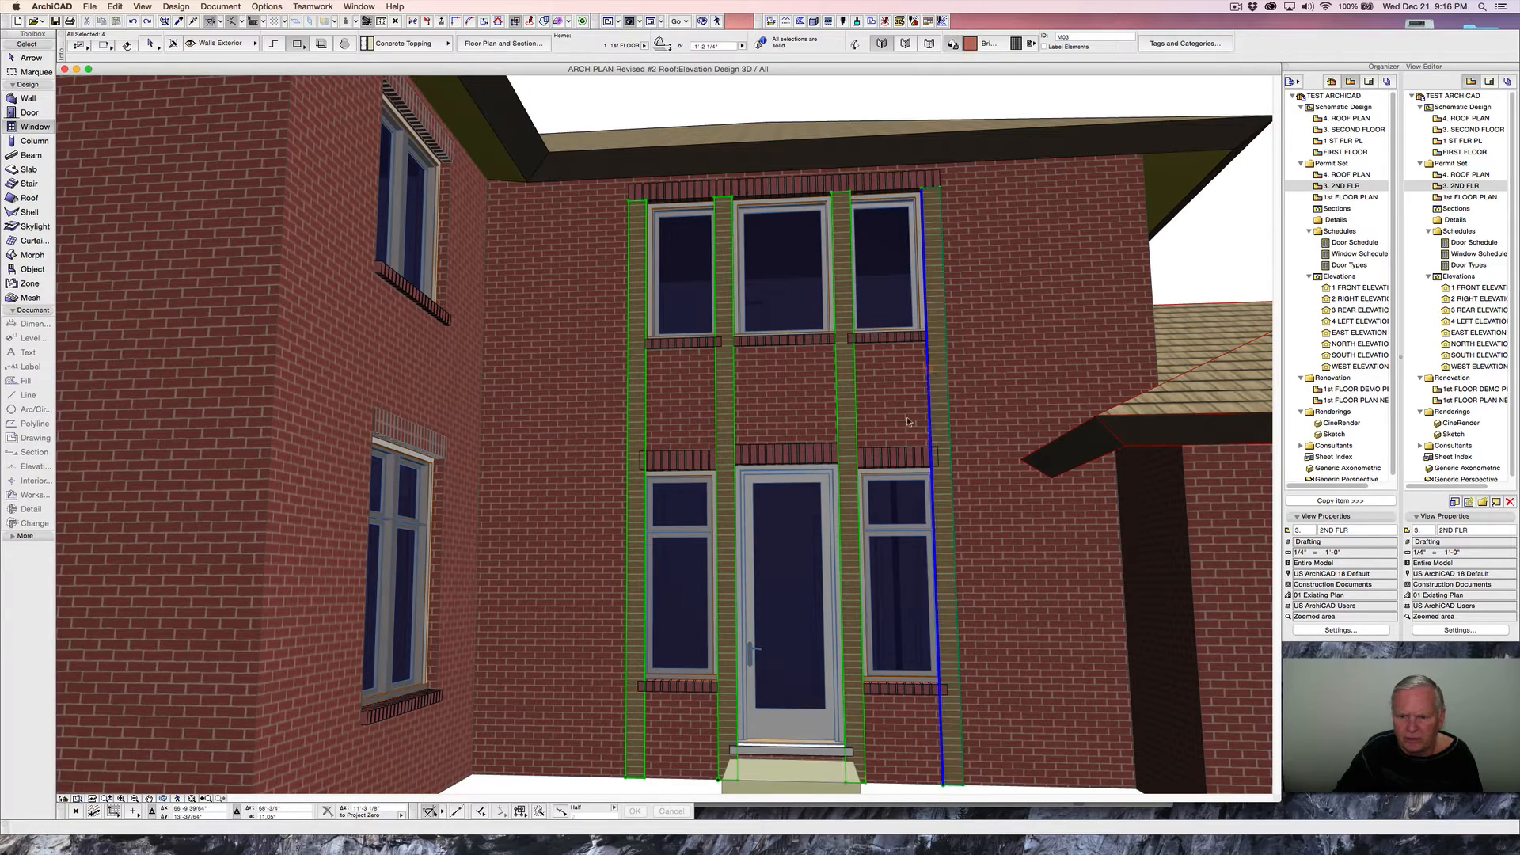
scroll(885, 433, "down", 4)
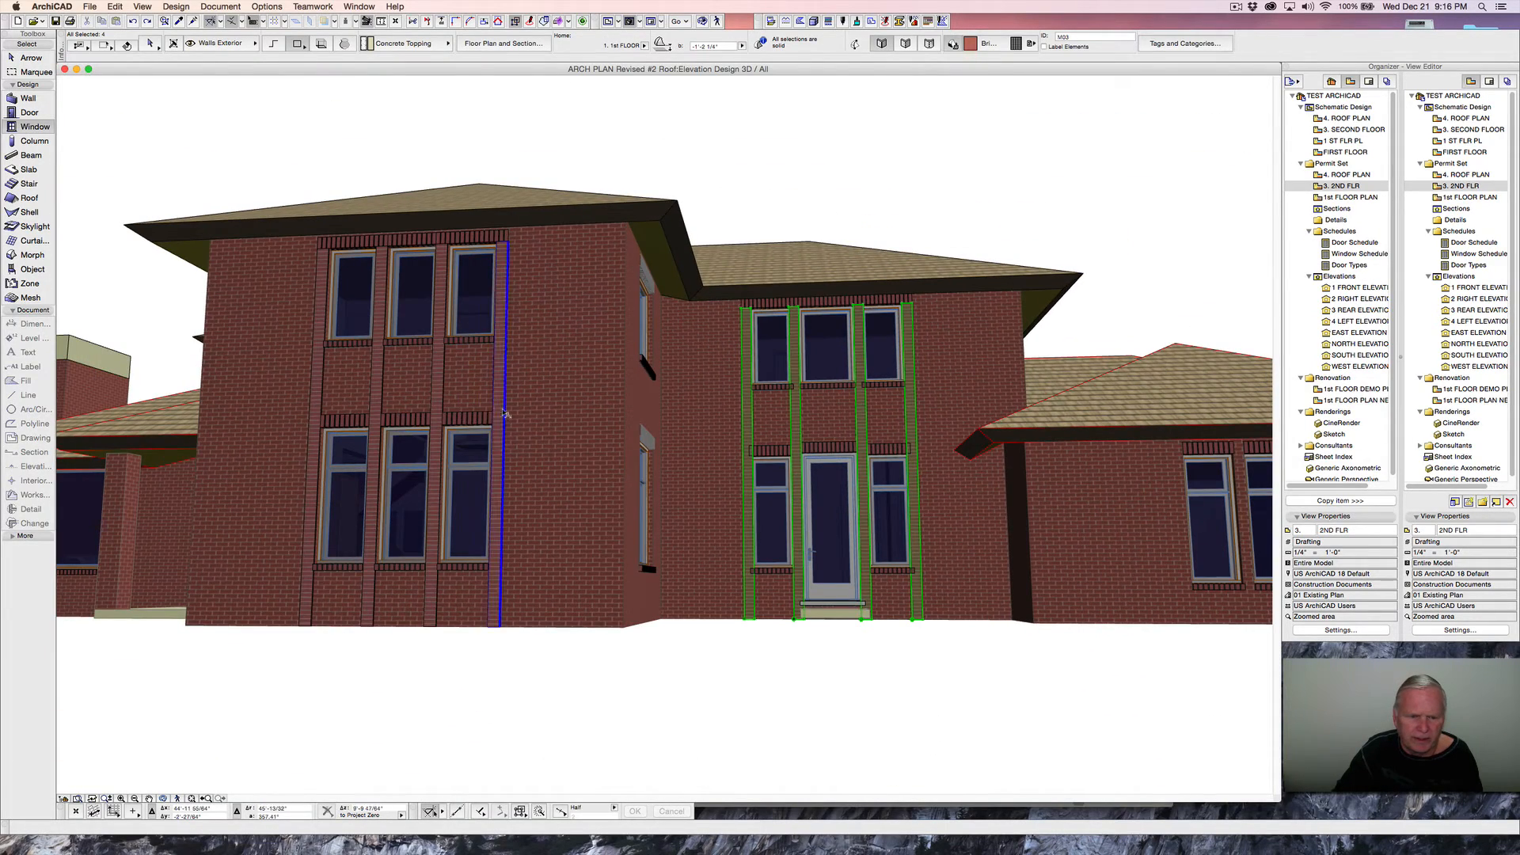
left_click(502, 432, "shift")
left_click(441, 408, "shift")
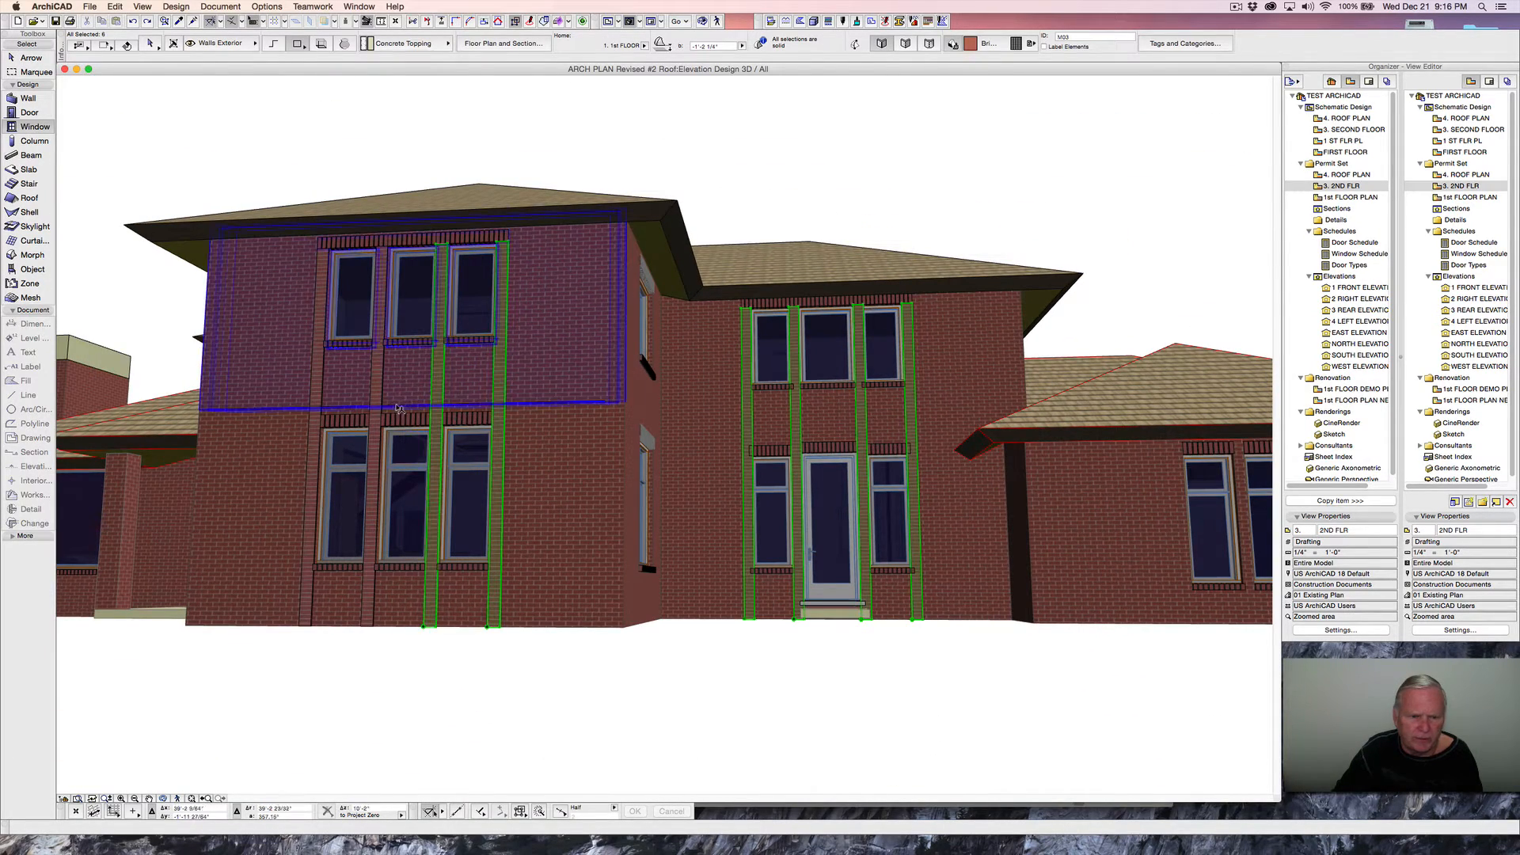
left_click(380, 428, "shift")
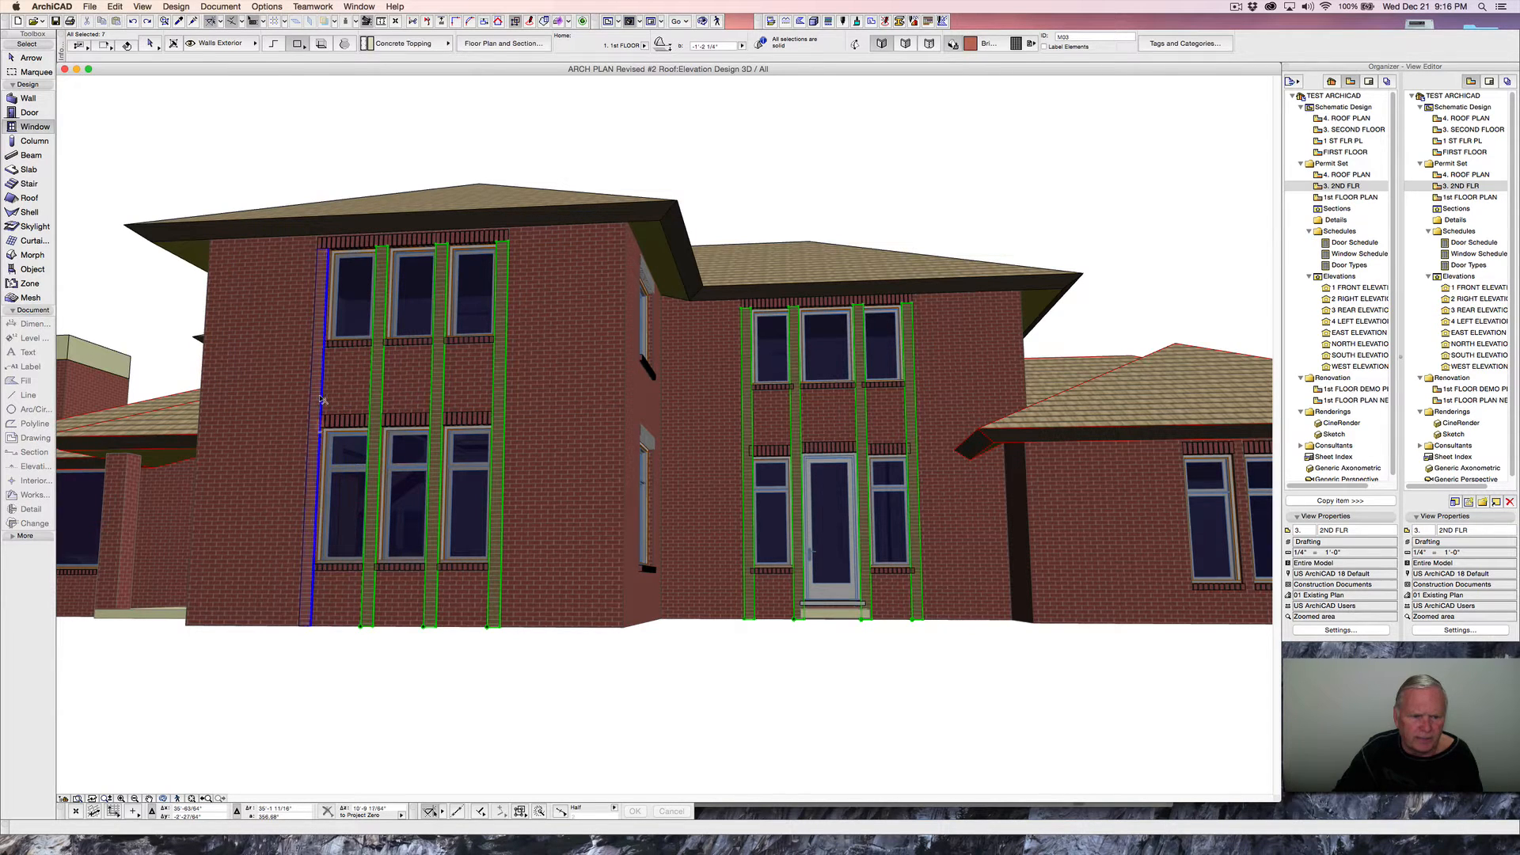
left_click(322, 399, "shift")
left_click(490, 46)
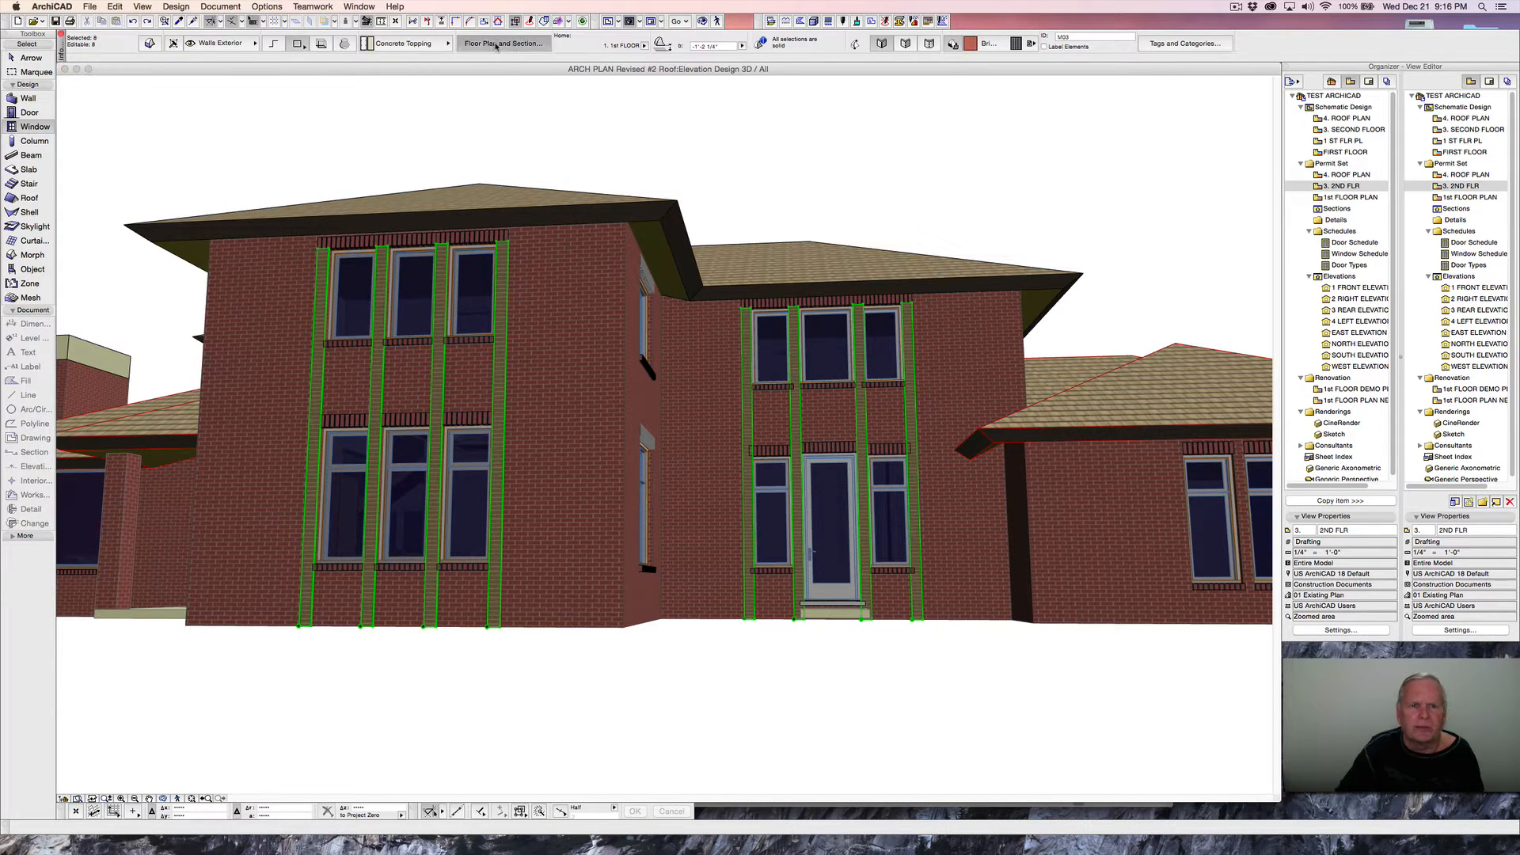
left_click(775, 53)
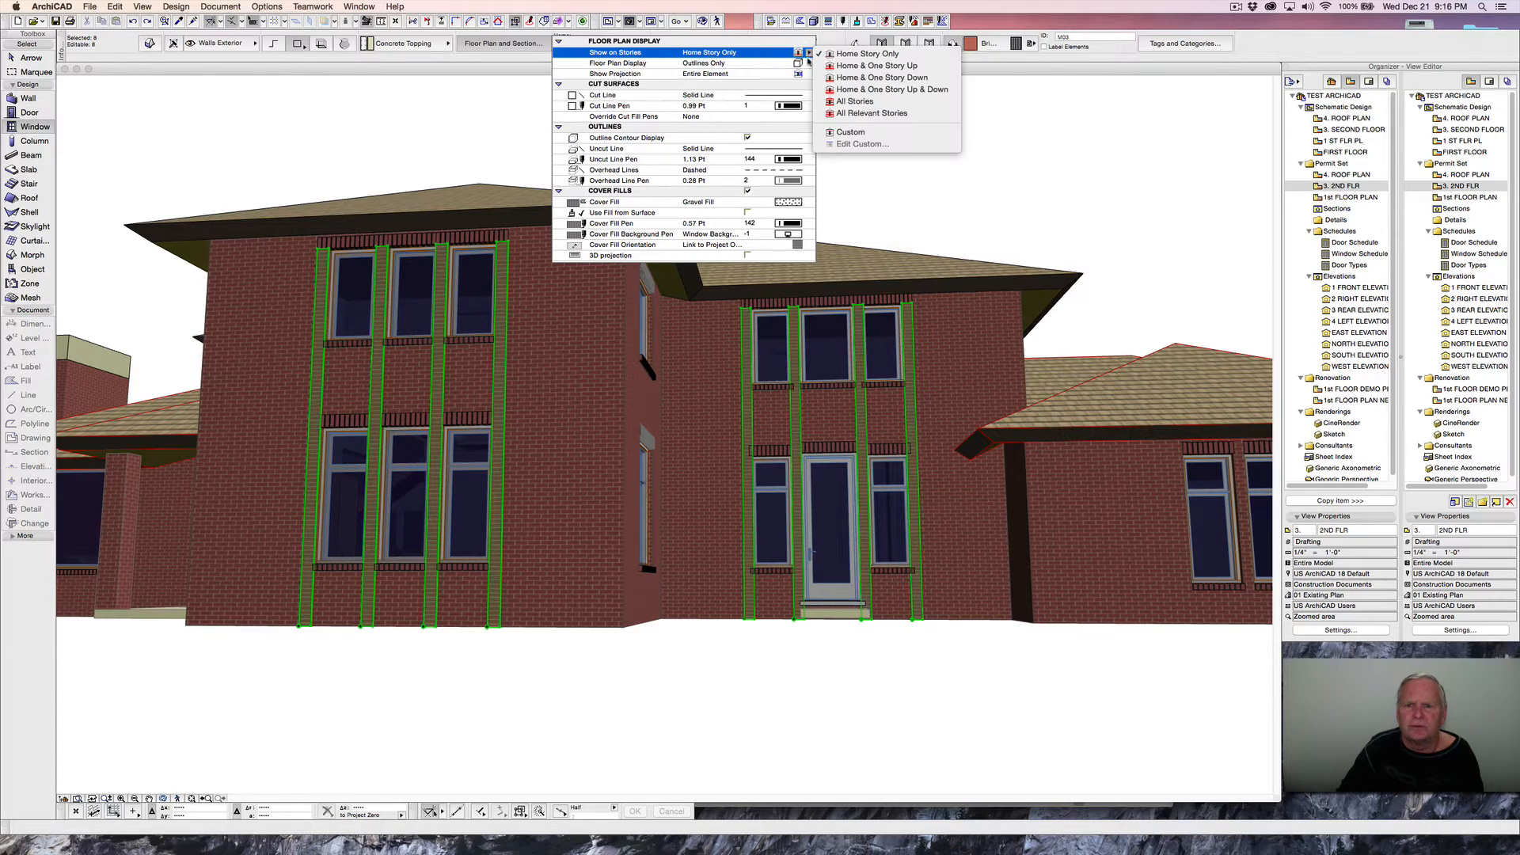
left_click(867, 113)
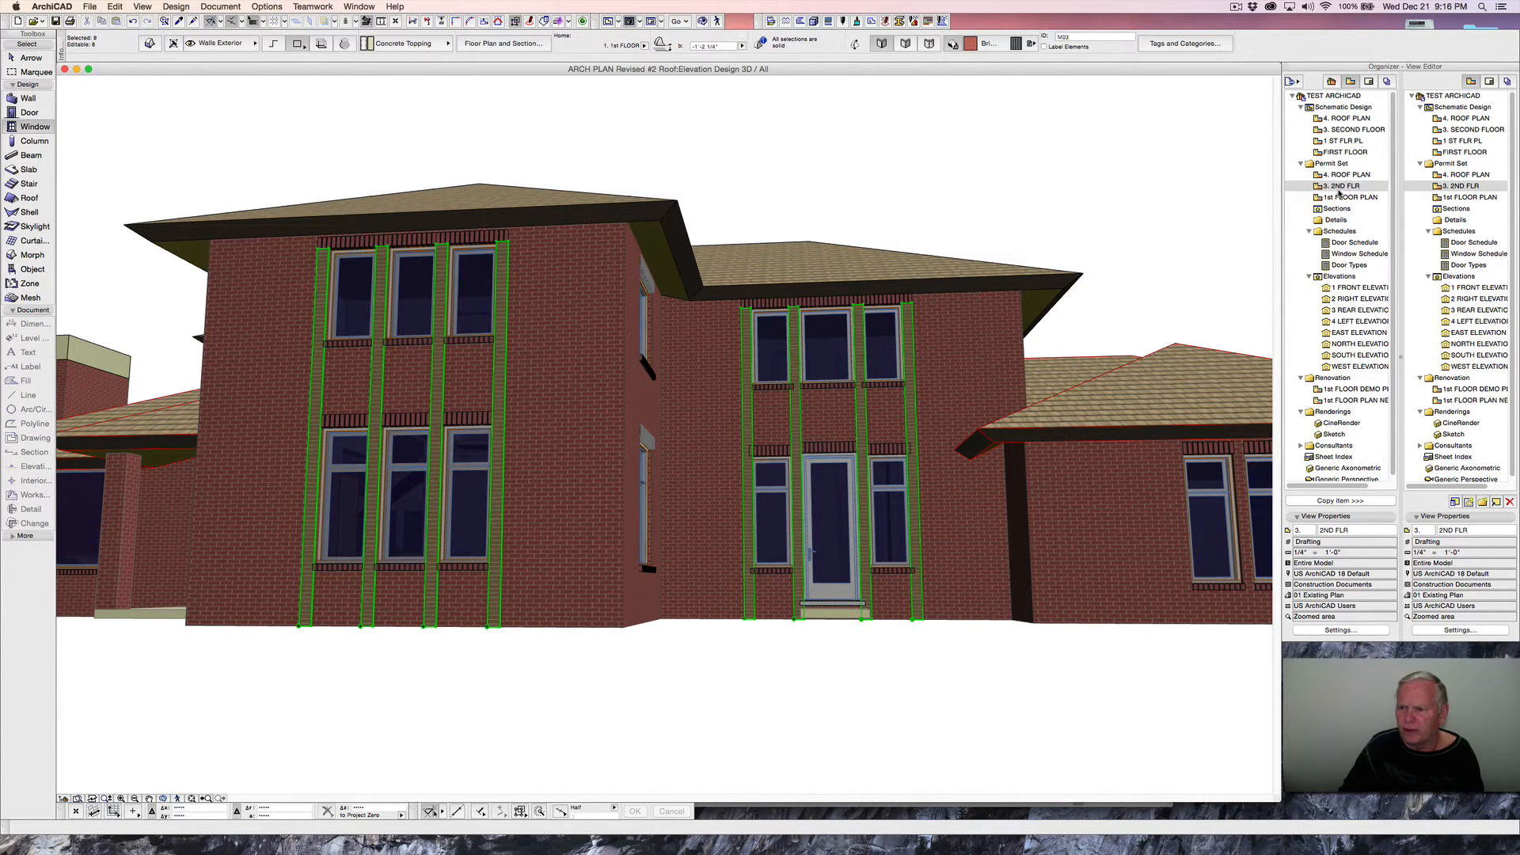
- In the 2ND FLR plan, select Bedroom #2's W01 window nearest Bedroom #1 and its outer pilaster, and drag them about 4 inches away from the middle window
double_click(1340, 186)
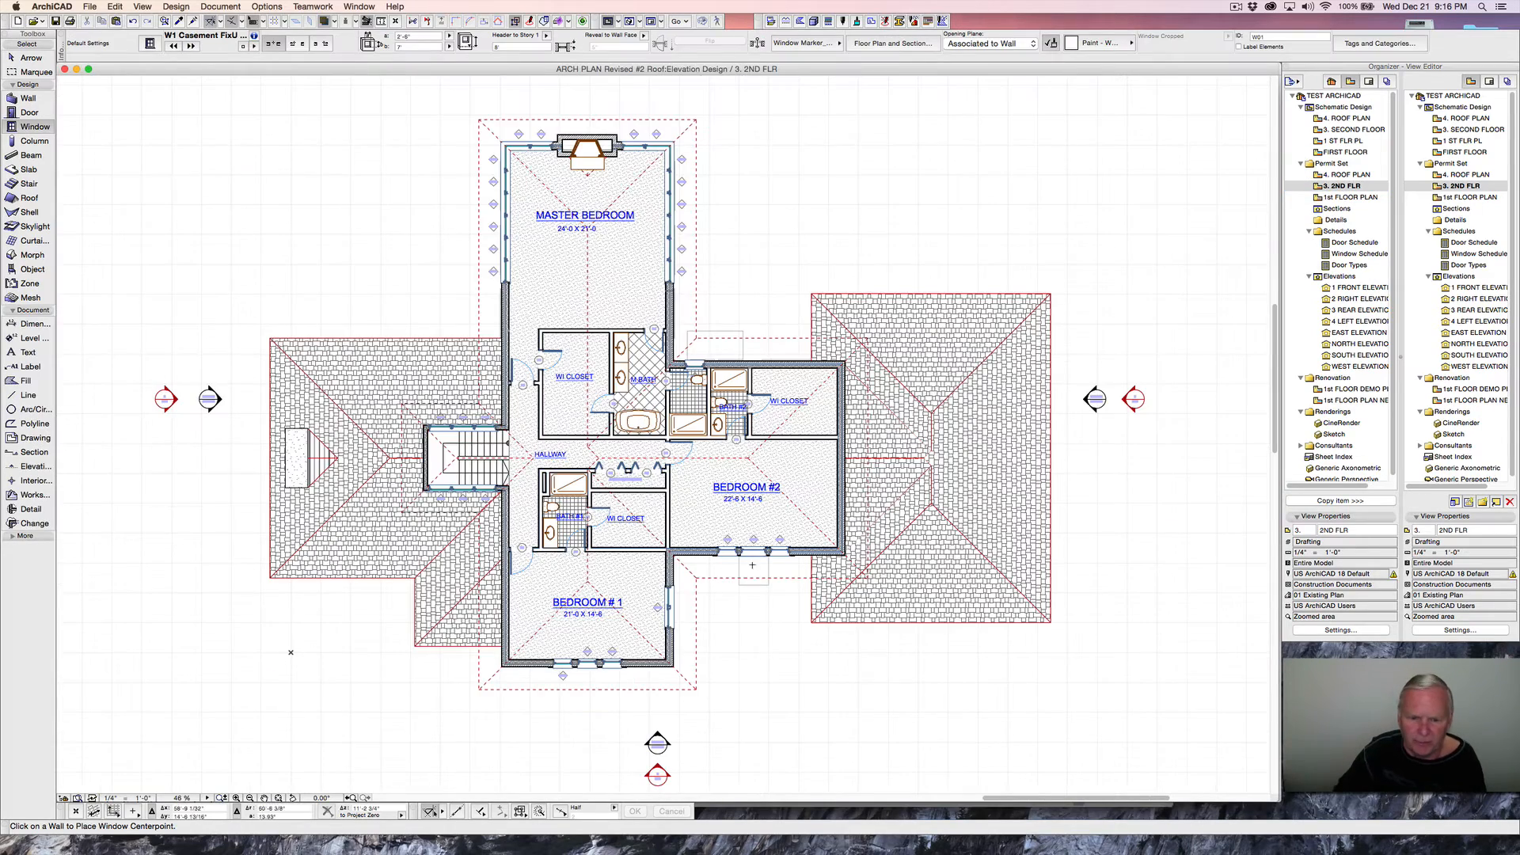
scroll(723, 569, "up", 10)
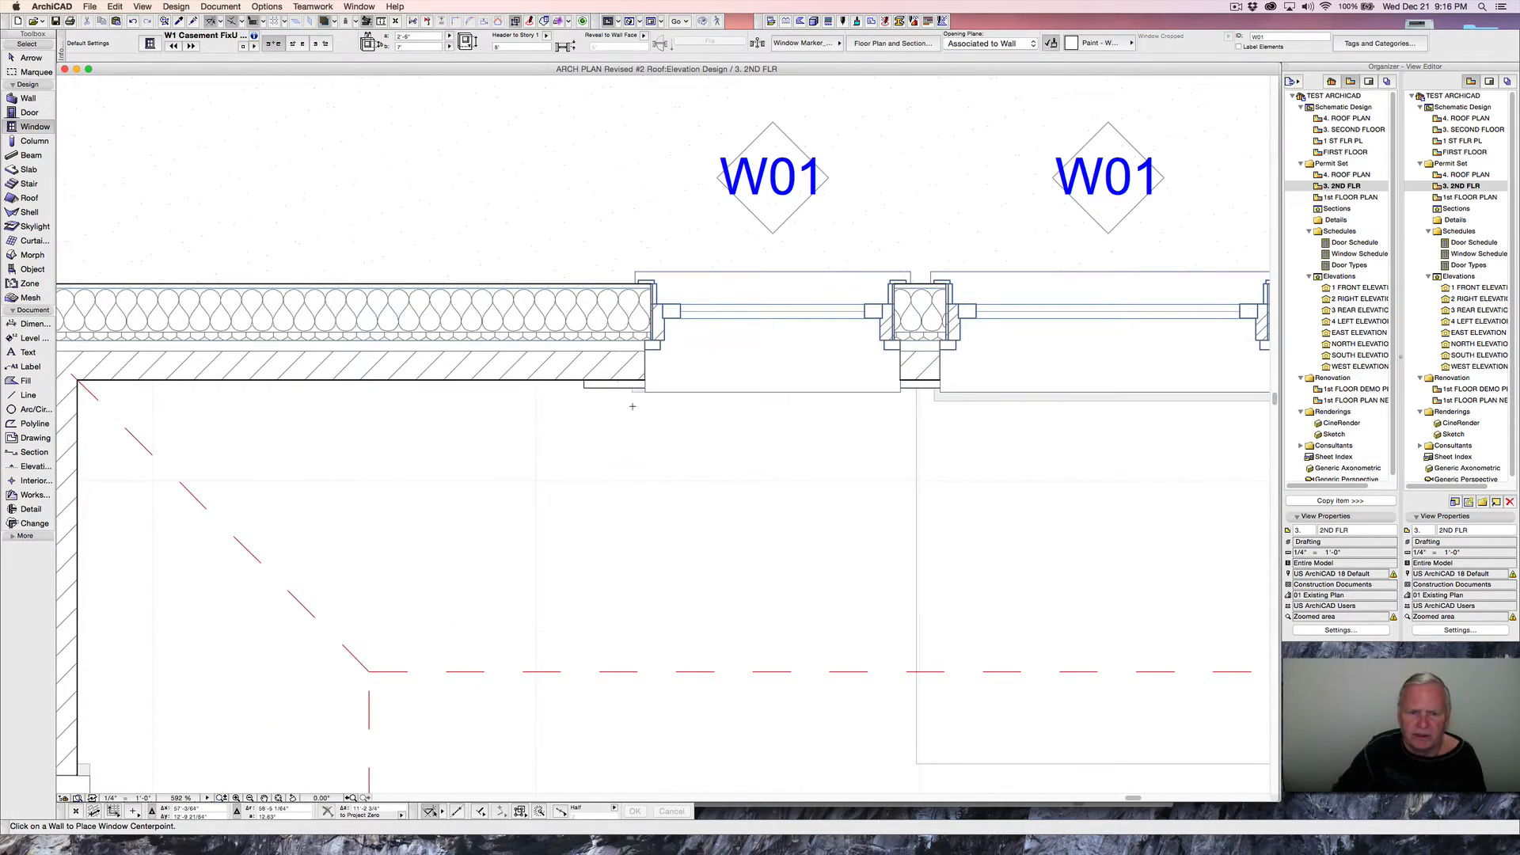
left_click(585, 389, "shift")
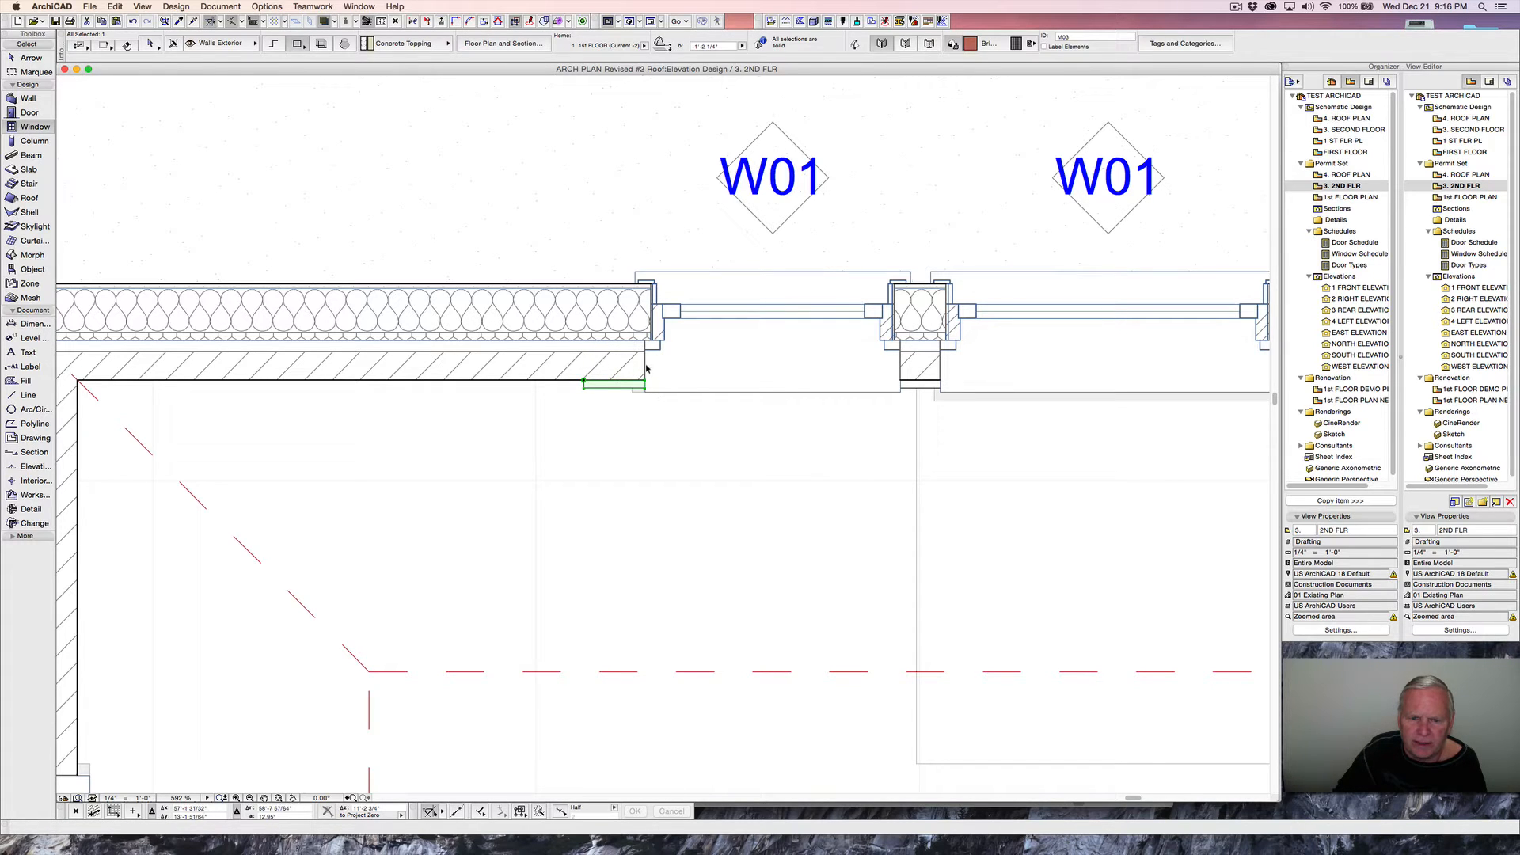
left_click(726, 393)
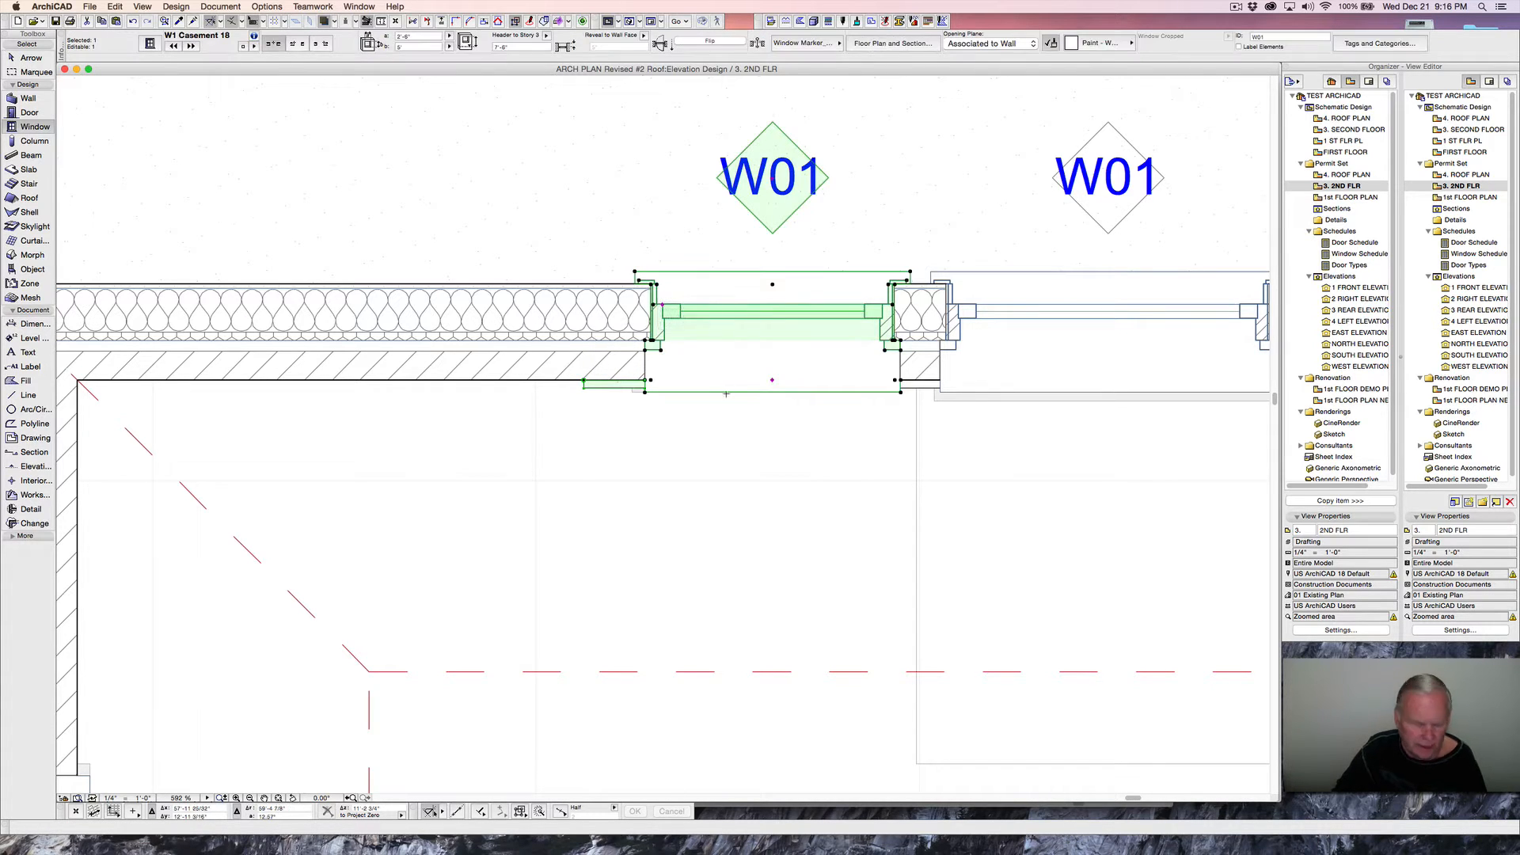
key("super+d")
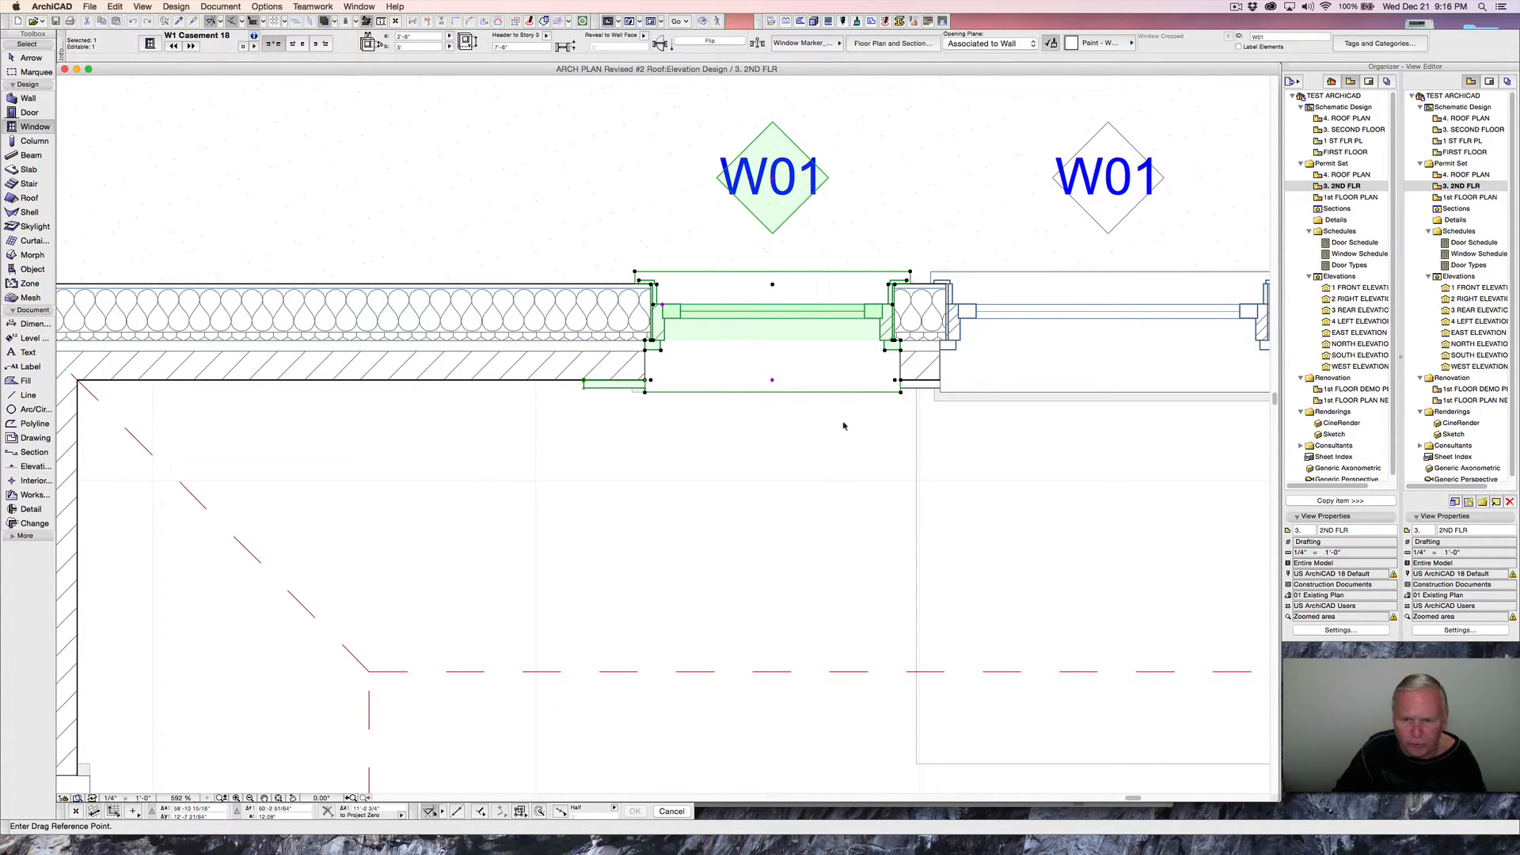
left_click(900, 391)
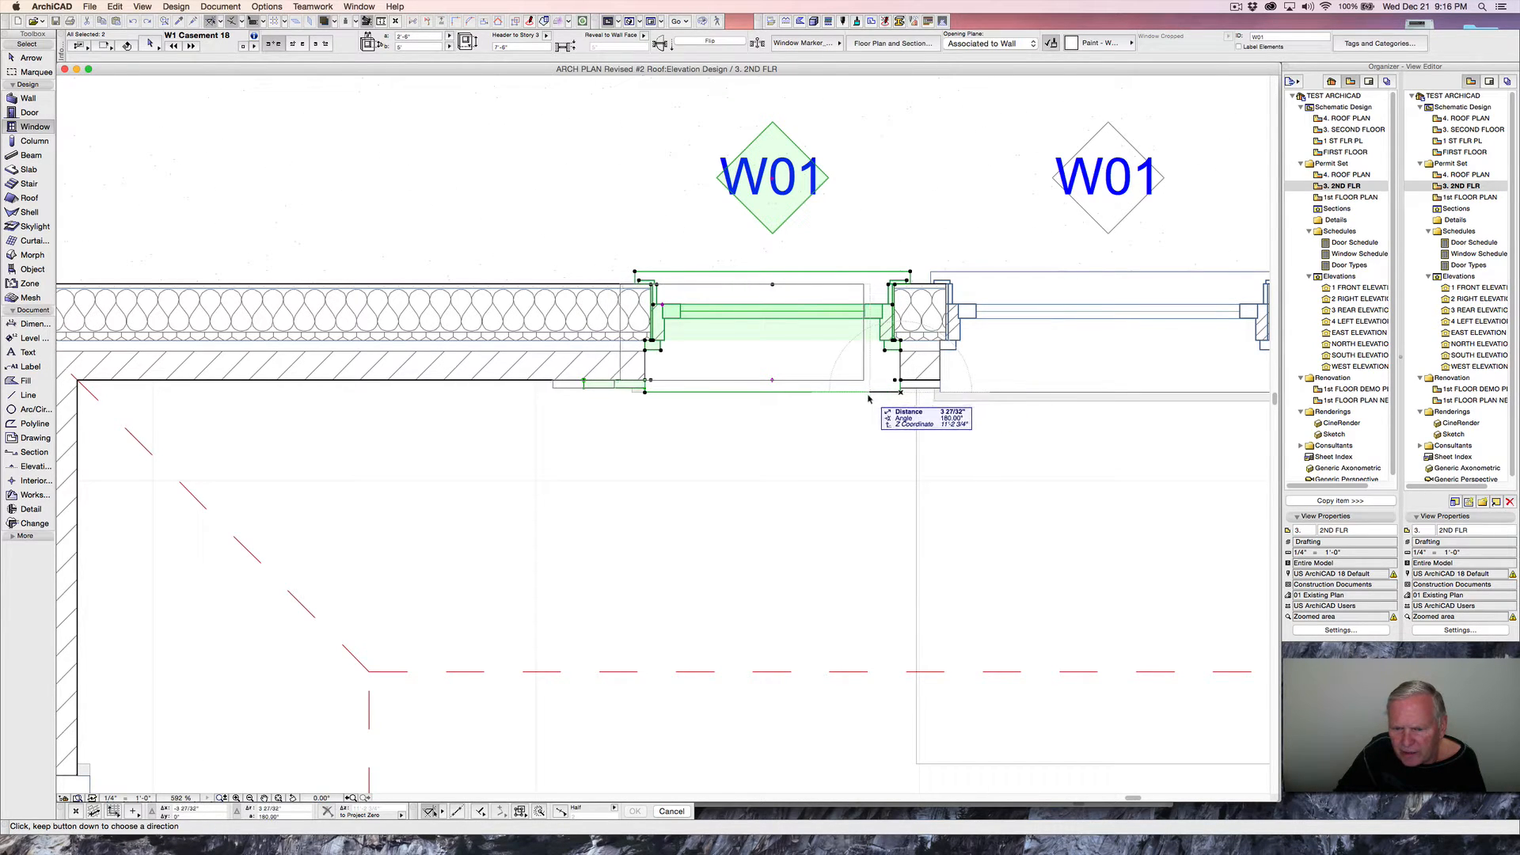
left_click(868, 392)
- Drag the selected window and outer pilaster back toward the middle window until the window opening meets the edge of the pilaster between them
key("super+d")
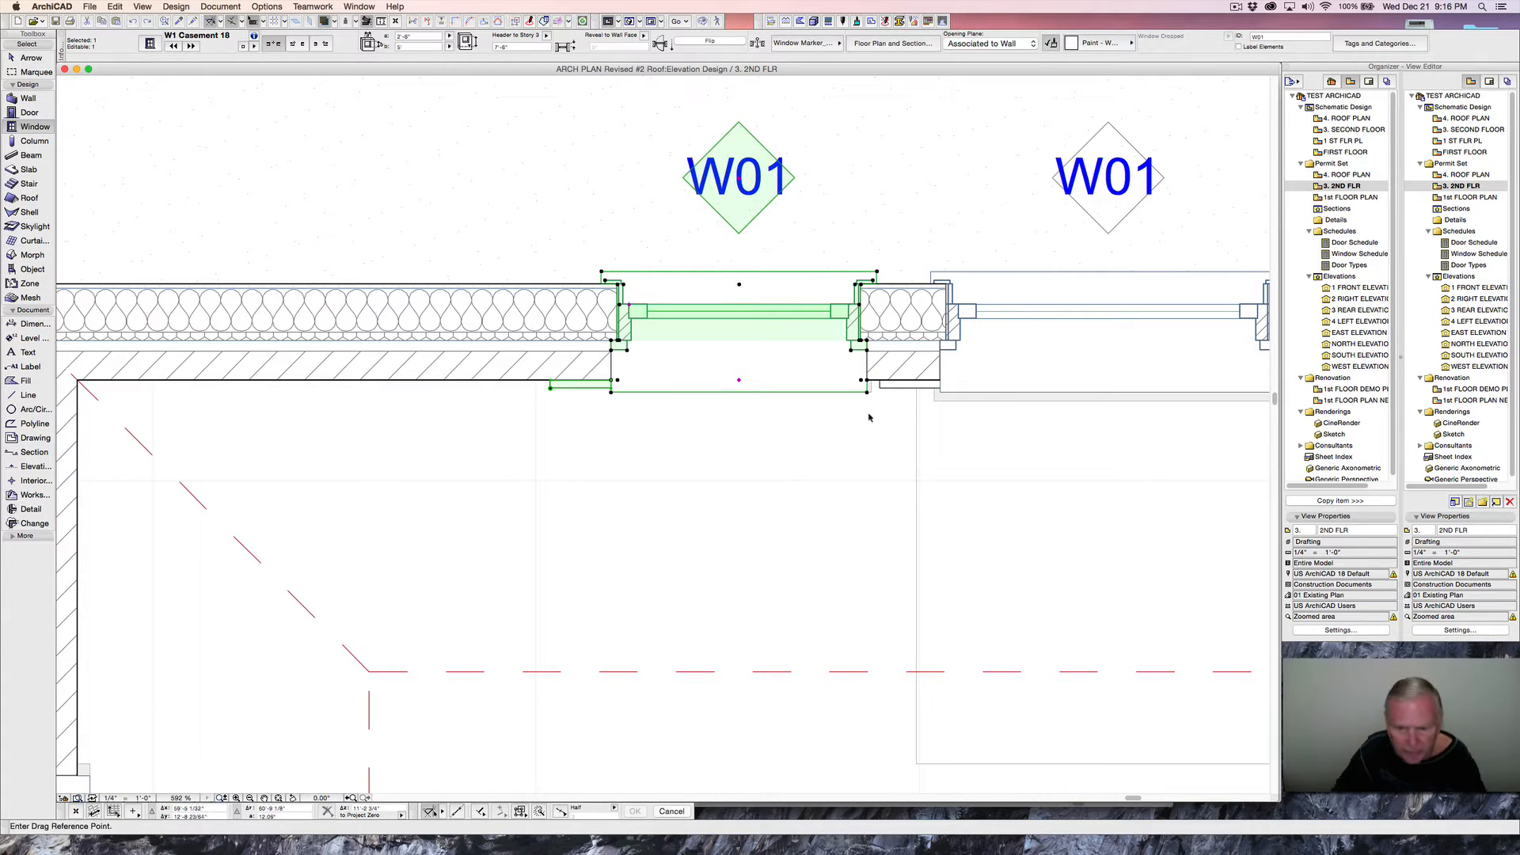
left_click(868, 392)
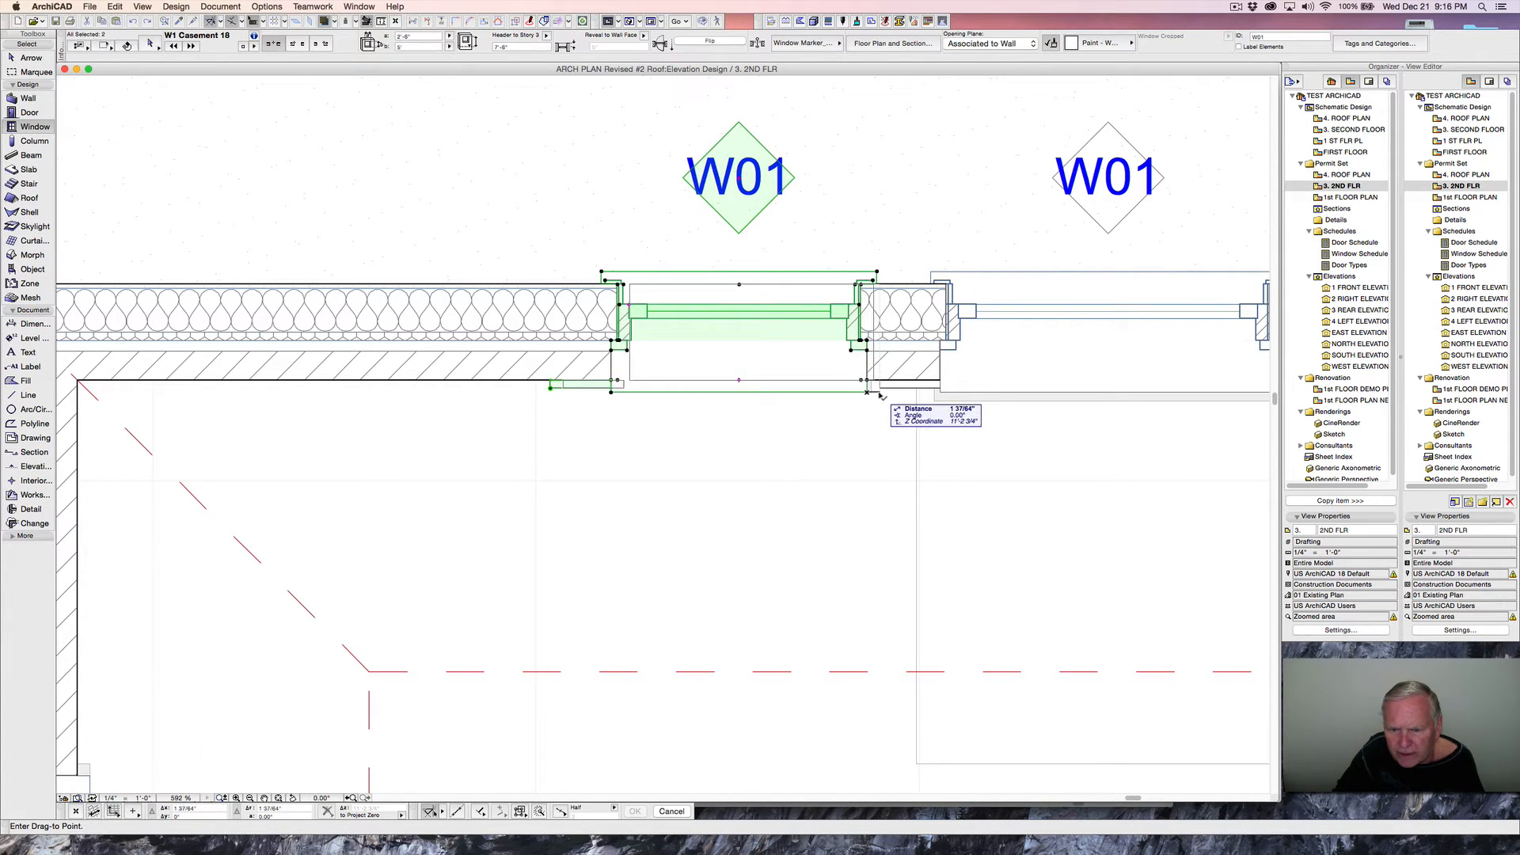
left_click(879, 391)
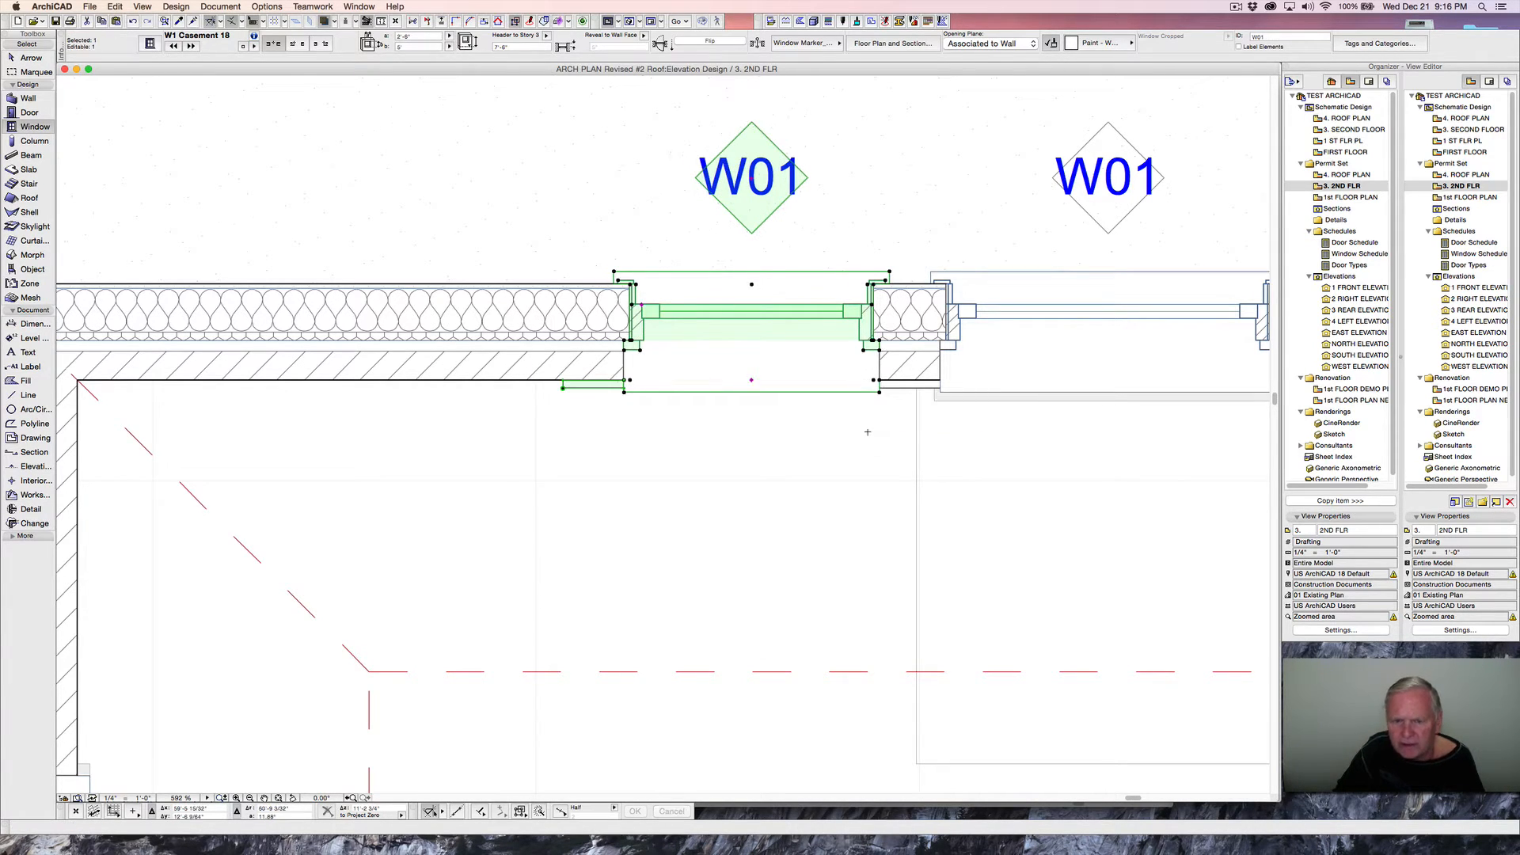
key("Escape")
- Measure the width of the pilaster between Bedroom #2's middle window and the window just moved
scroll(953, 435, "down", 5)
middle_click_drag(984, 437, 827, 450)
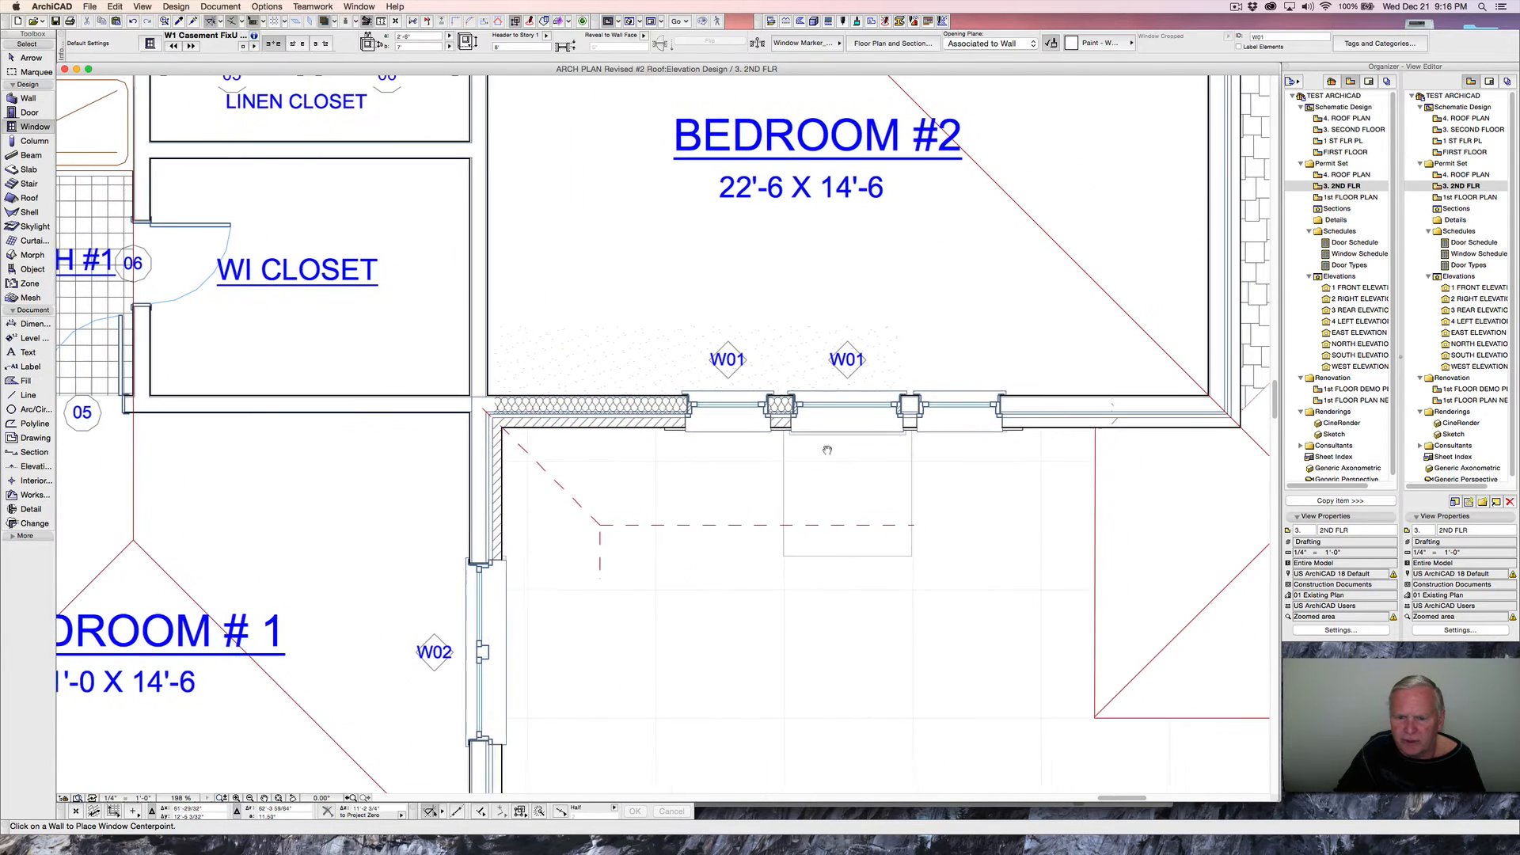
scroll(794, 446, "up", 10)
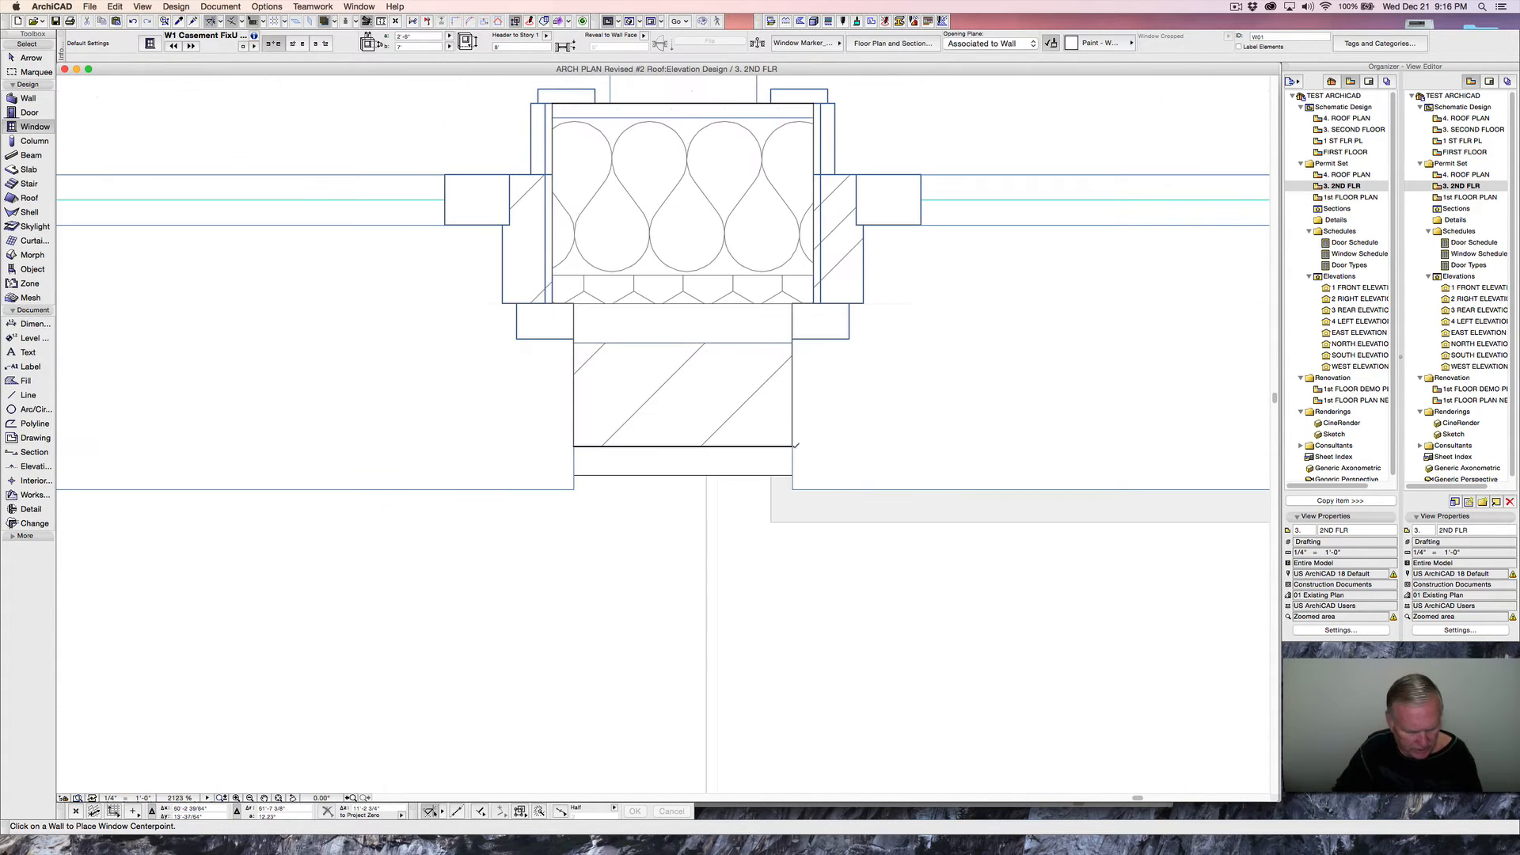
key("m")
left_click(792, 447)
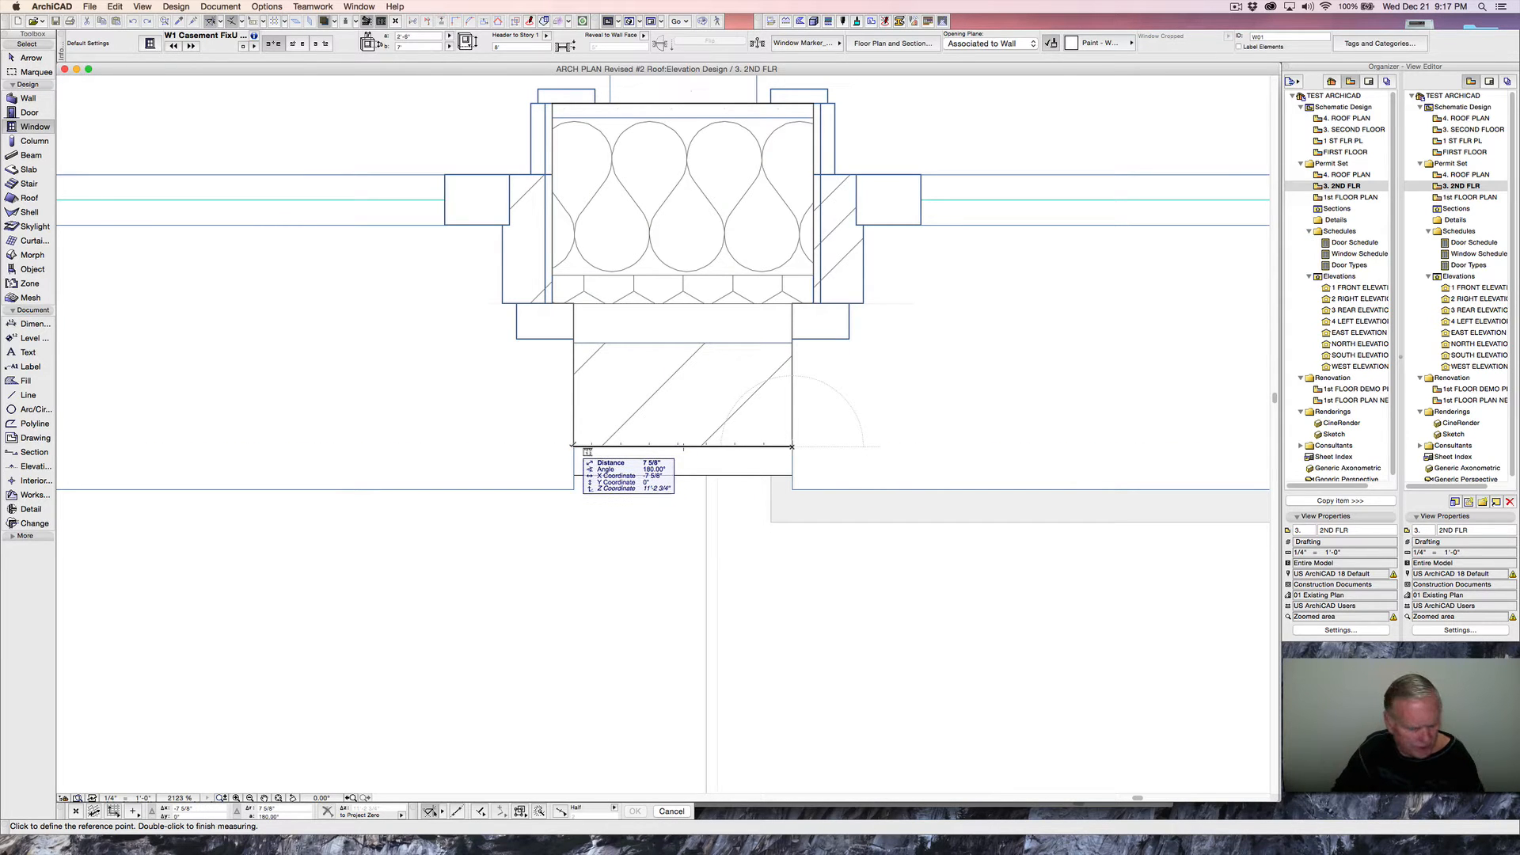
key("Escape")
- Select the W01 window on the other side of the middle window with its outer pilaster, and drag both outward, away from the middle window
scroll(778, 505, "down", 8)
middle_click_drag(942, 494, 758, 497)
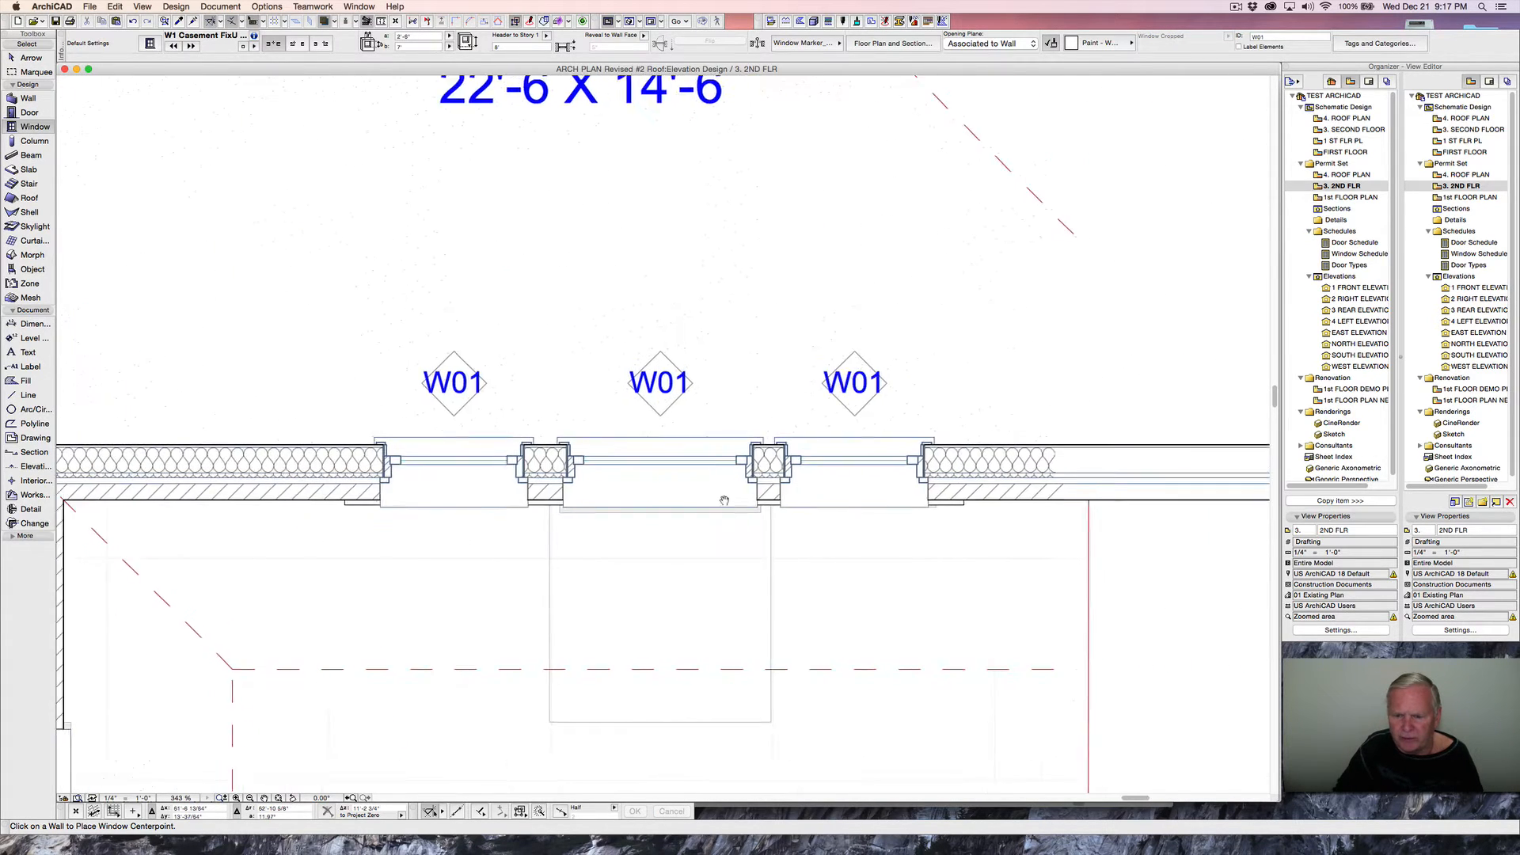
scroll(758, 497, "up", 2)
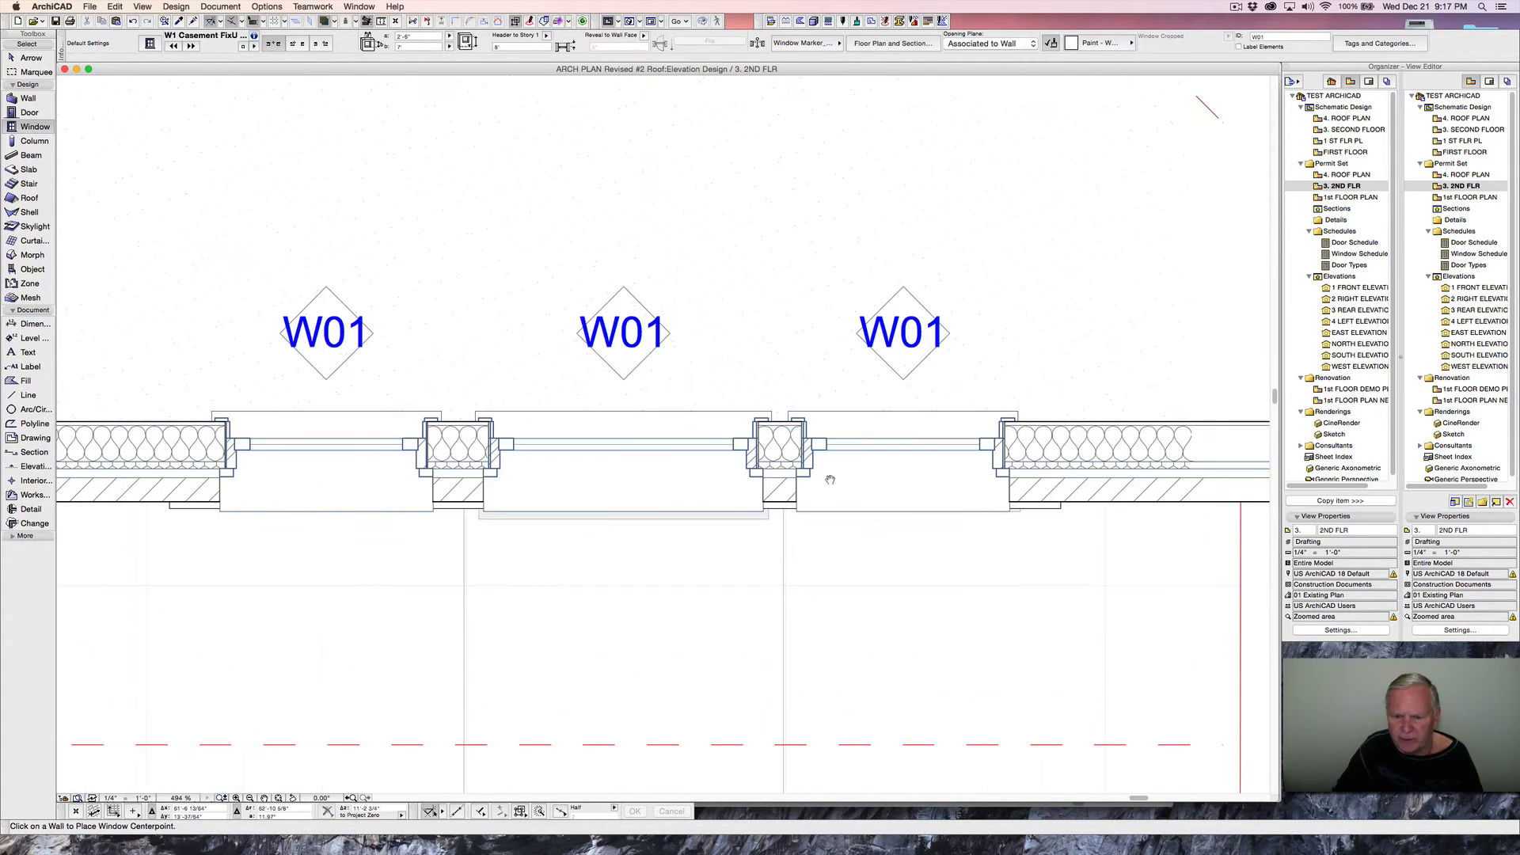
left_click(1004, 421, "shift")
left_click(1059, 505, "shift")
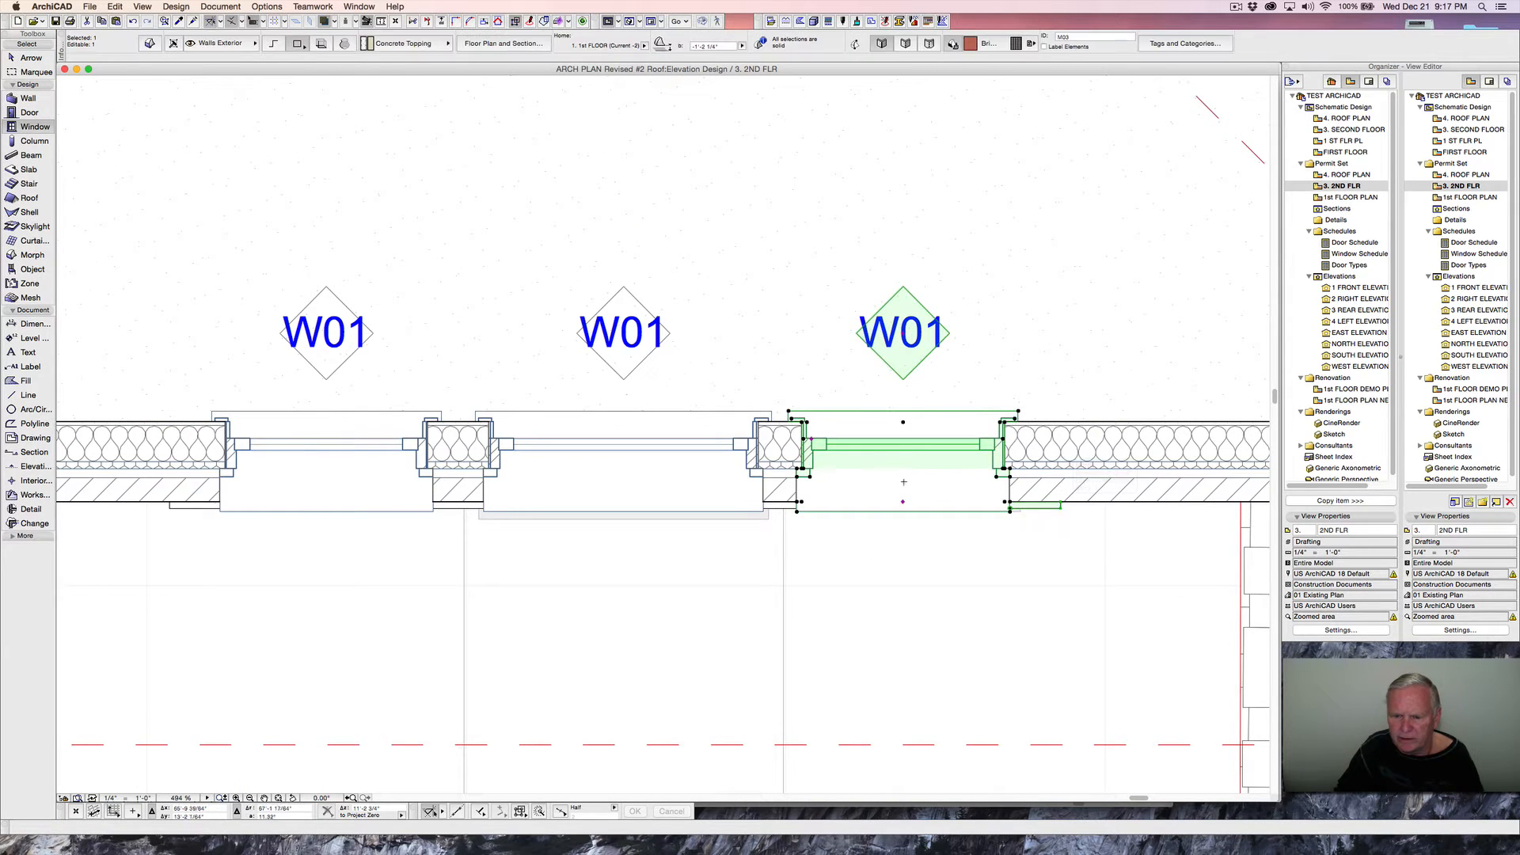
key("super+d")
left_click(830, 478)
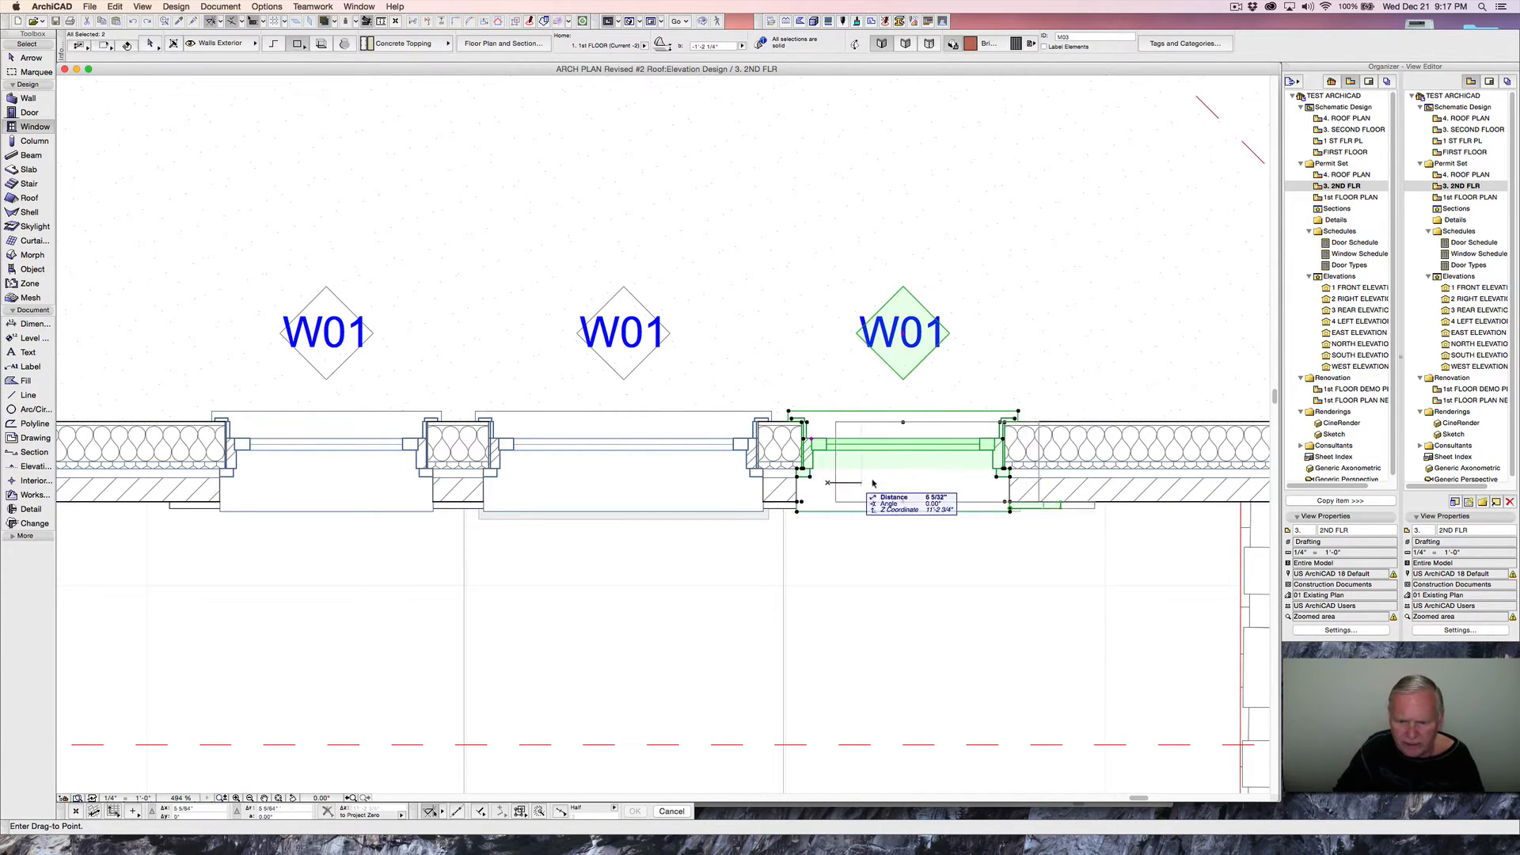
left_click(866, 476)
- Drag that outer window and pilaster back so the window opening aligns with the near edge of the pilaster beside the middle window
key("super+d")
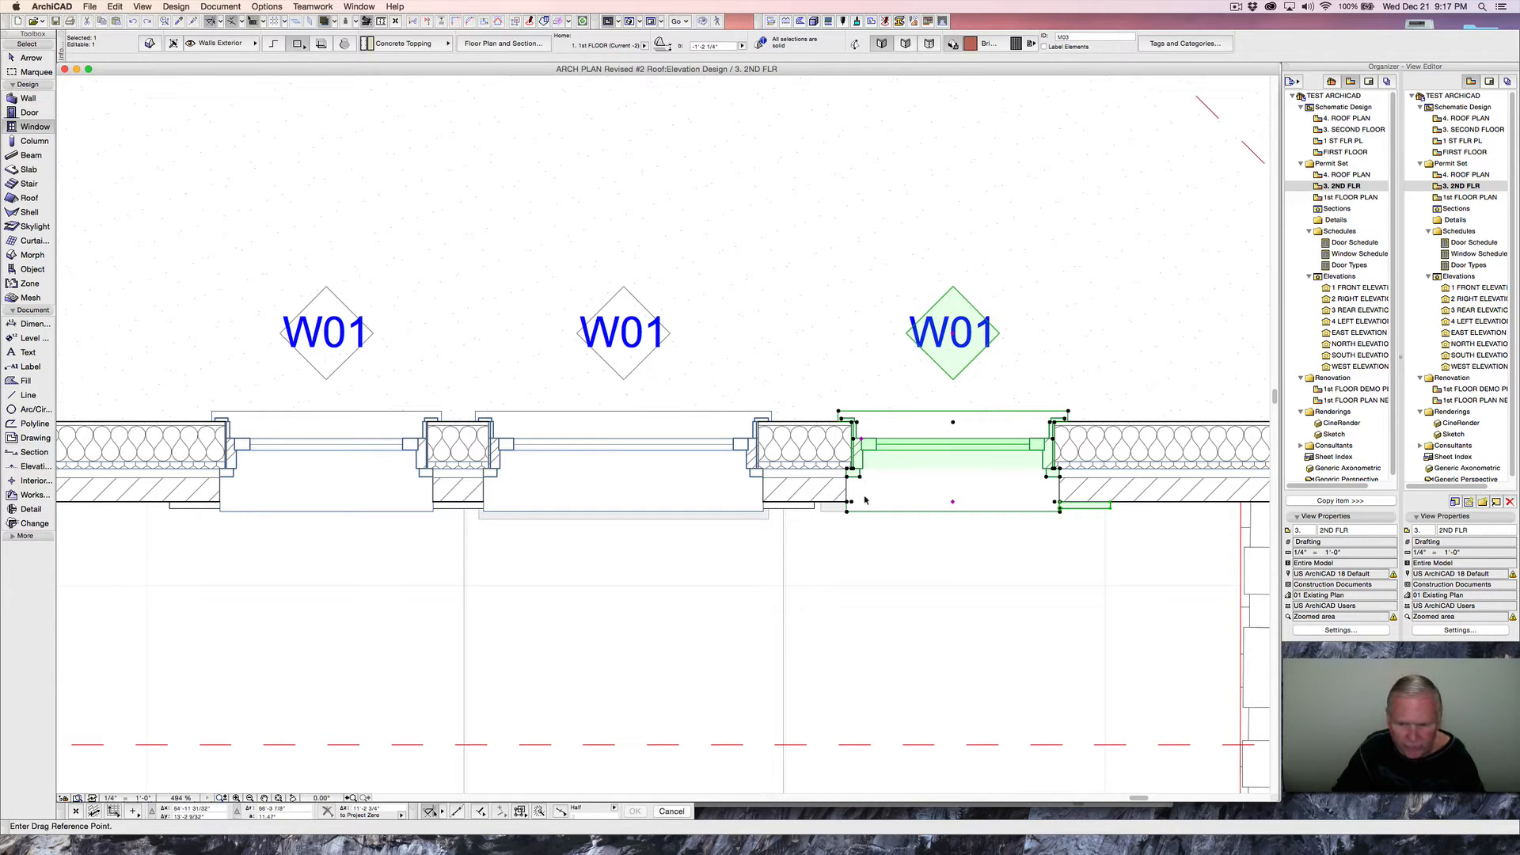
left_click(849, 502)
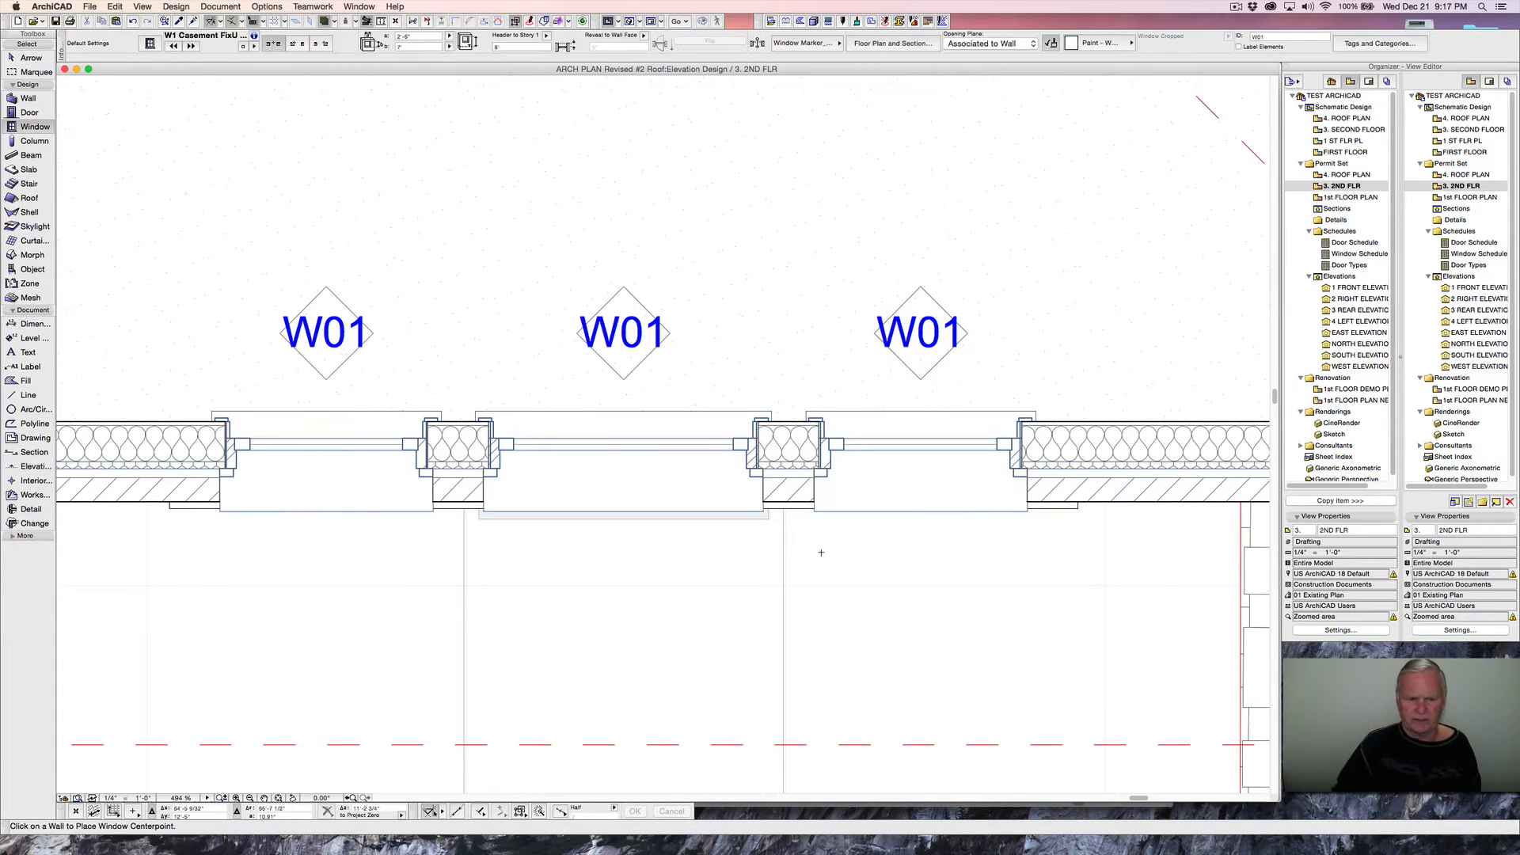
scroll(821, 554, "down", 3)
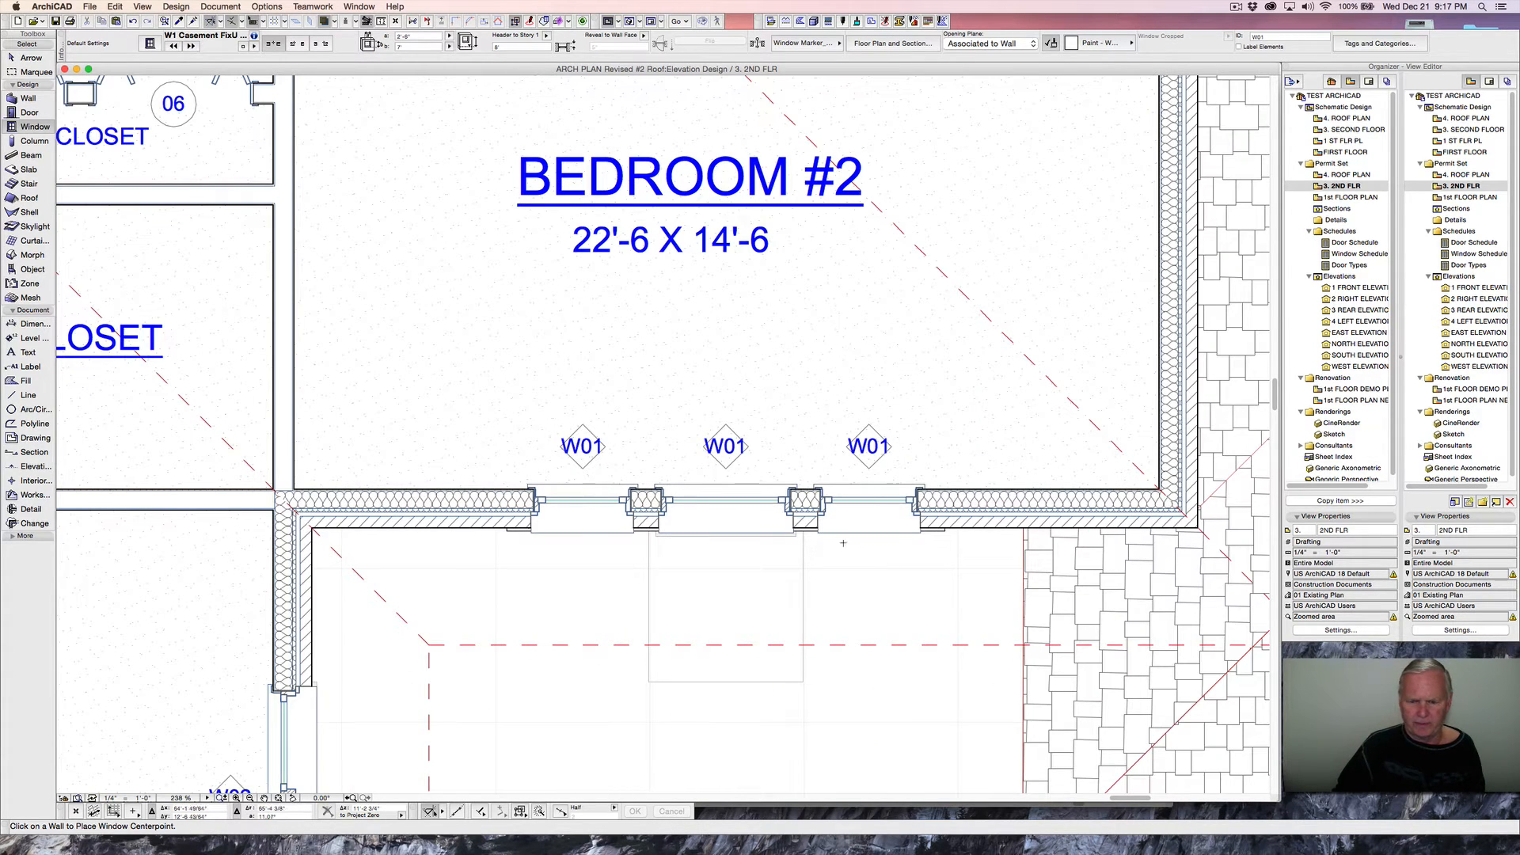
- Examine the pilasters beside entry door 09 in the 1st FLOOR PLAN, and check how they meet the door's sill in the 3D view
double_click(1348, 197)
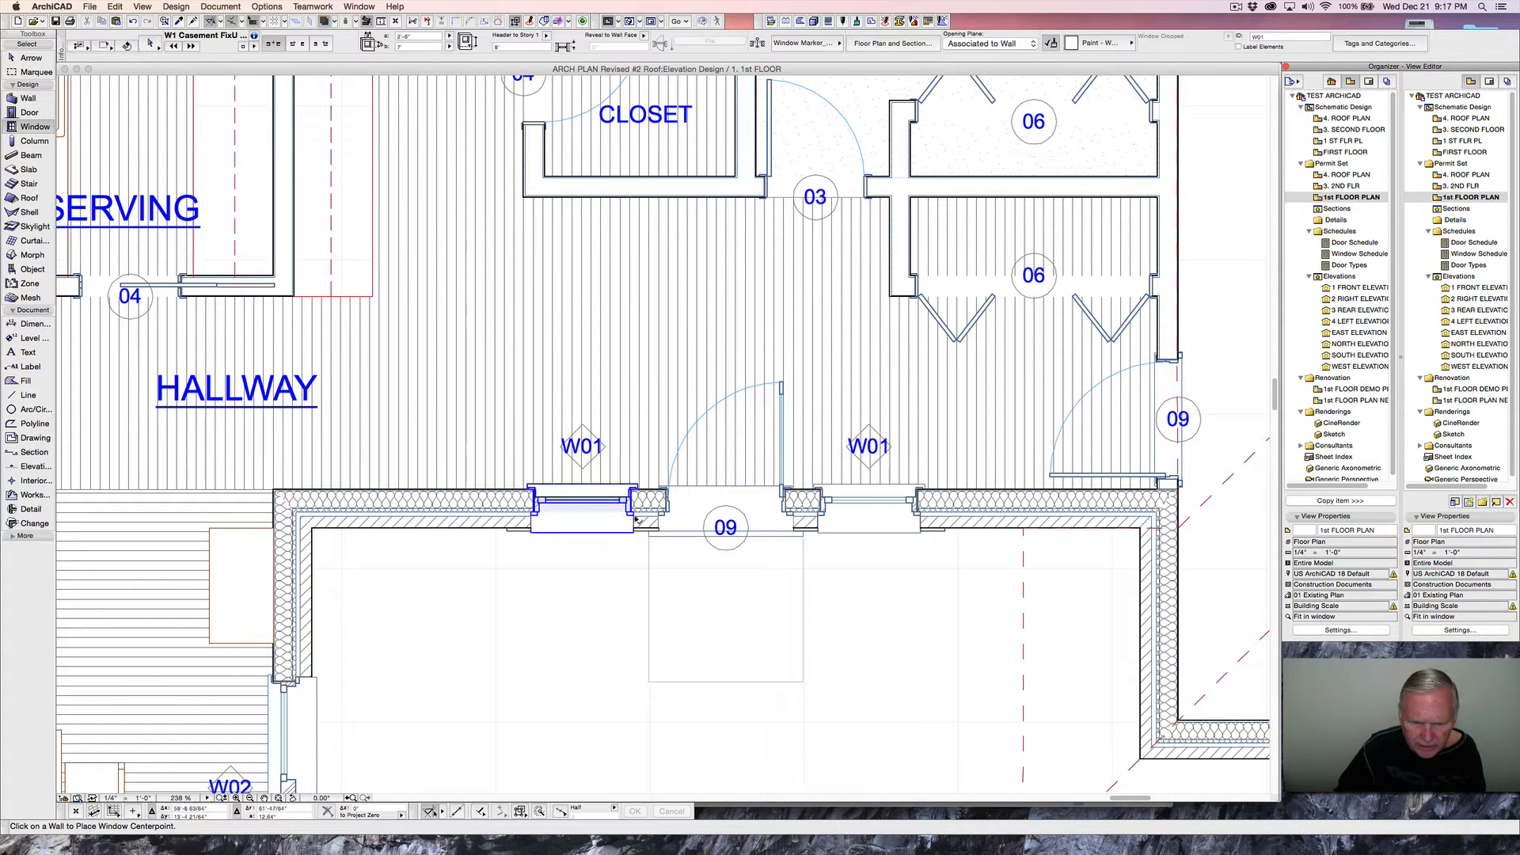
scroll(650, 539, "up", 5)
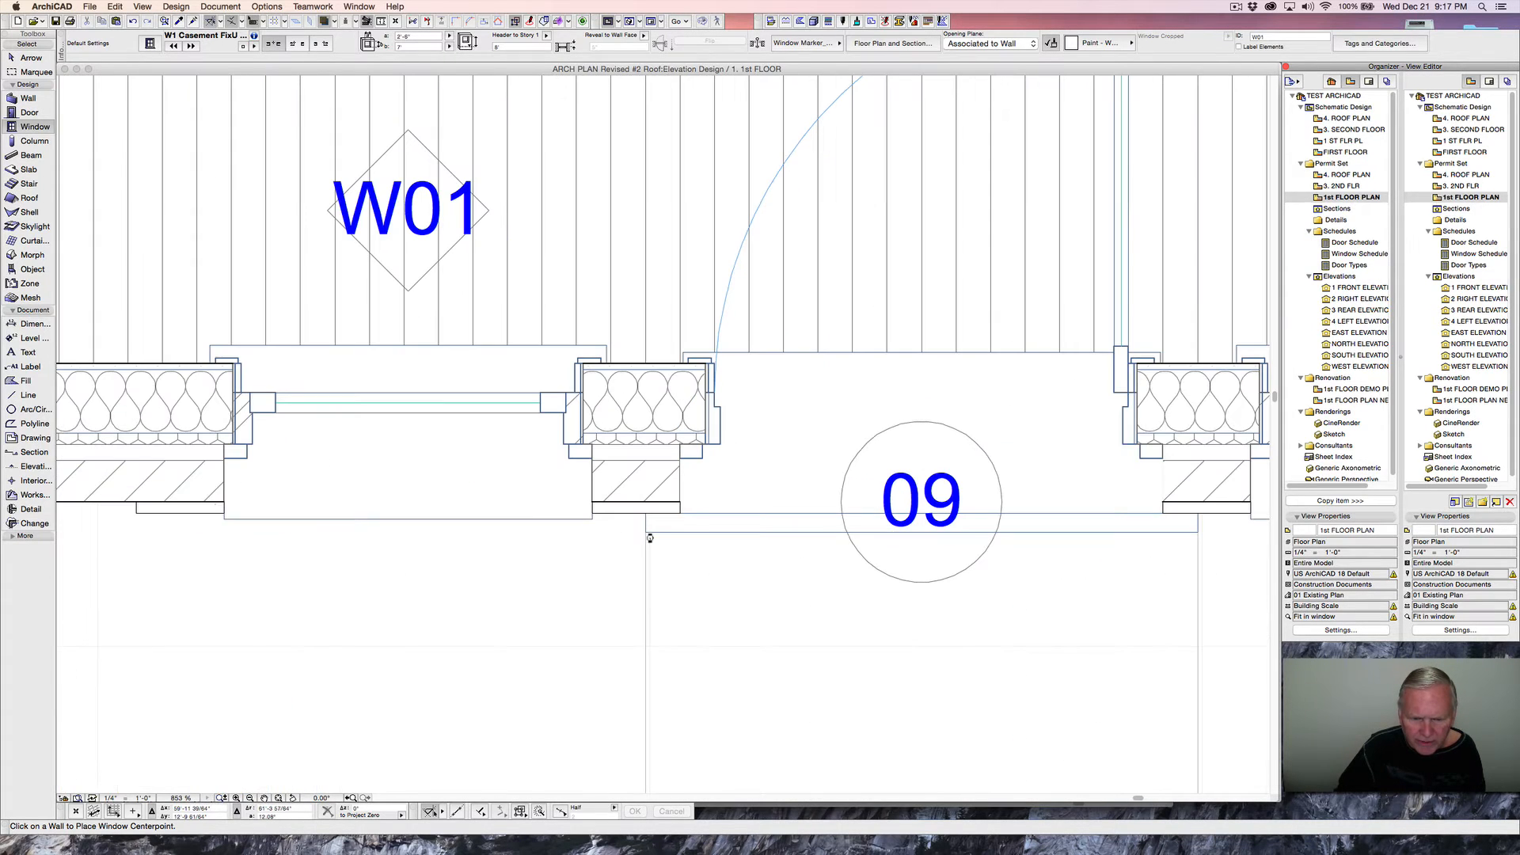
scroll(629, 527, "up", 3)
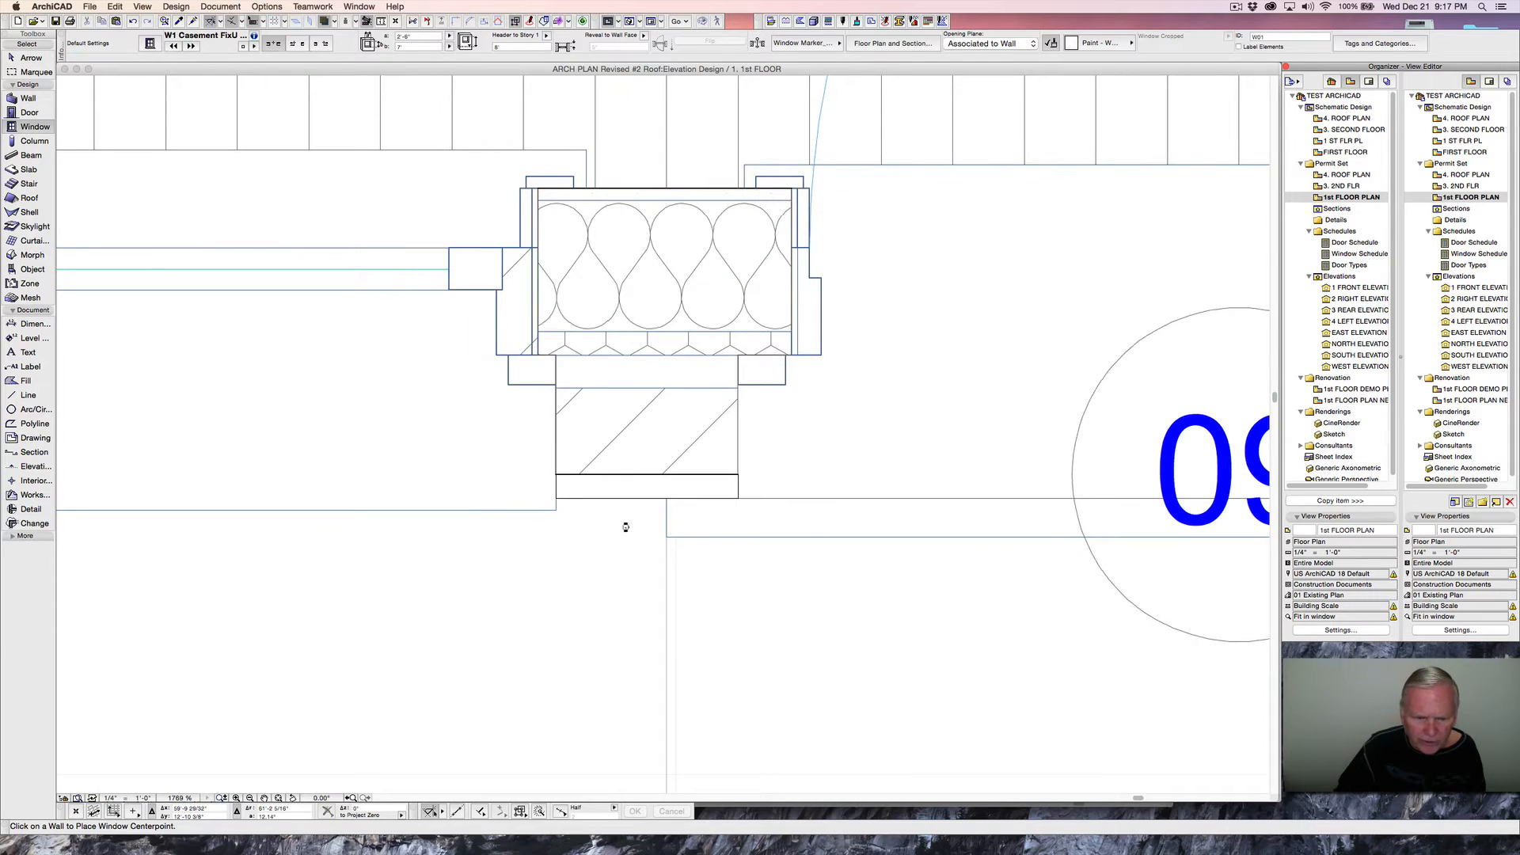
scroll(626, 527, "up", 2)
scroll(626, 527, "down", 5)
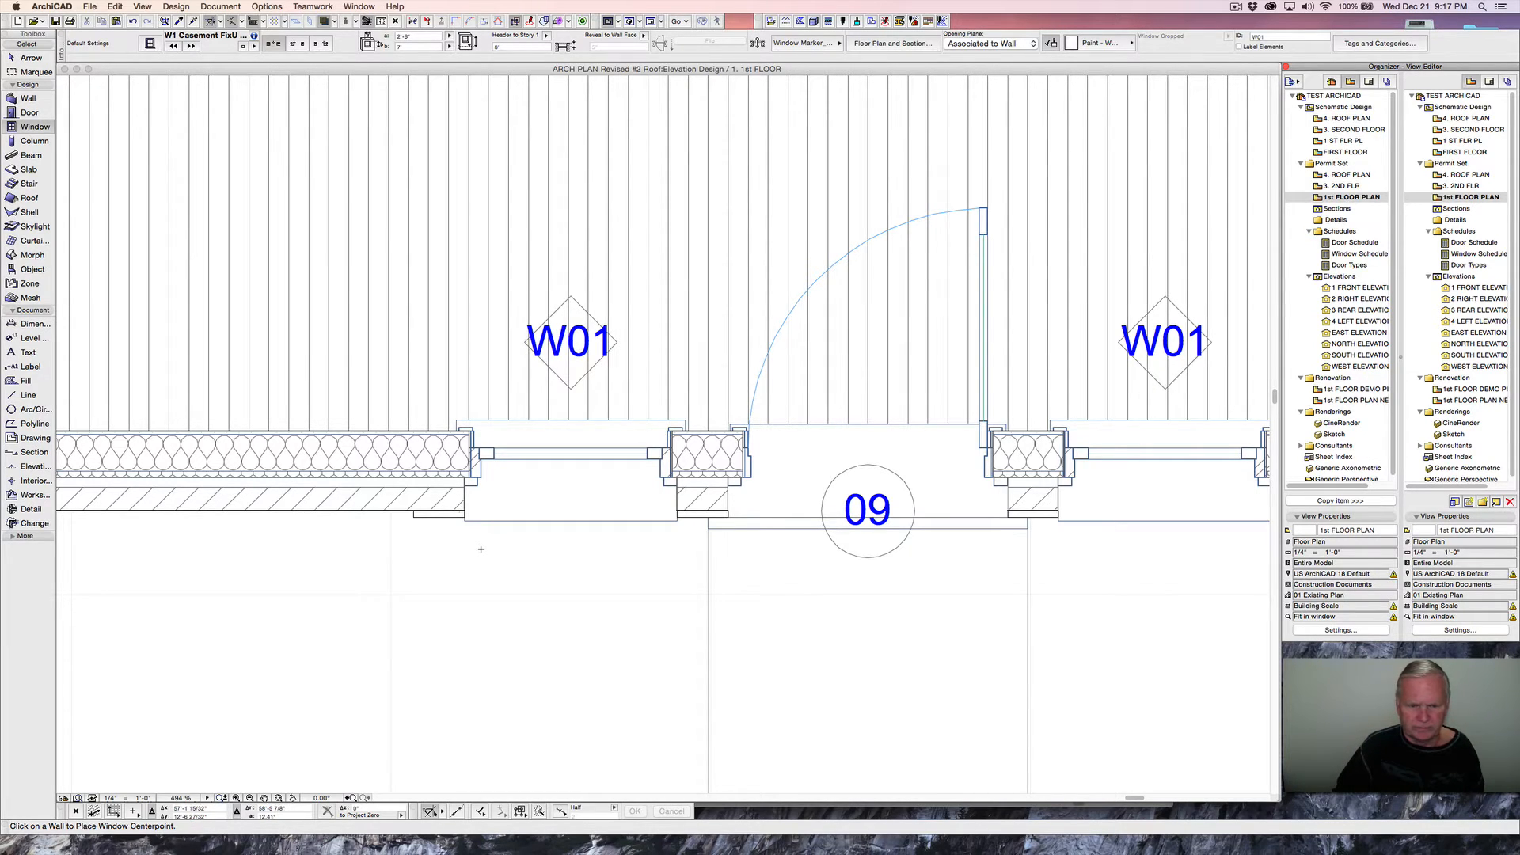
key("F3")
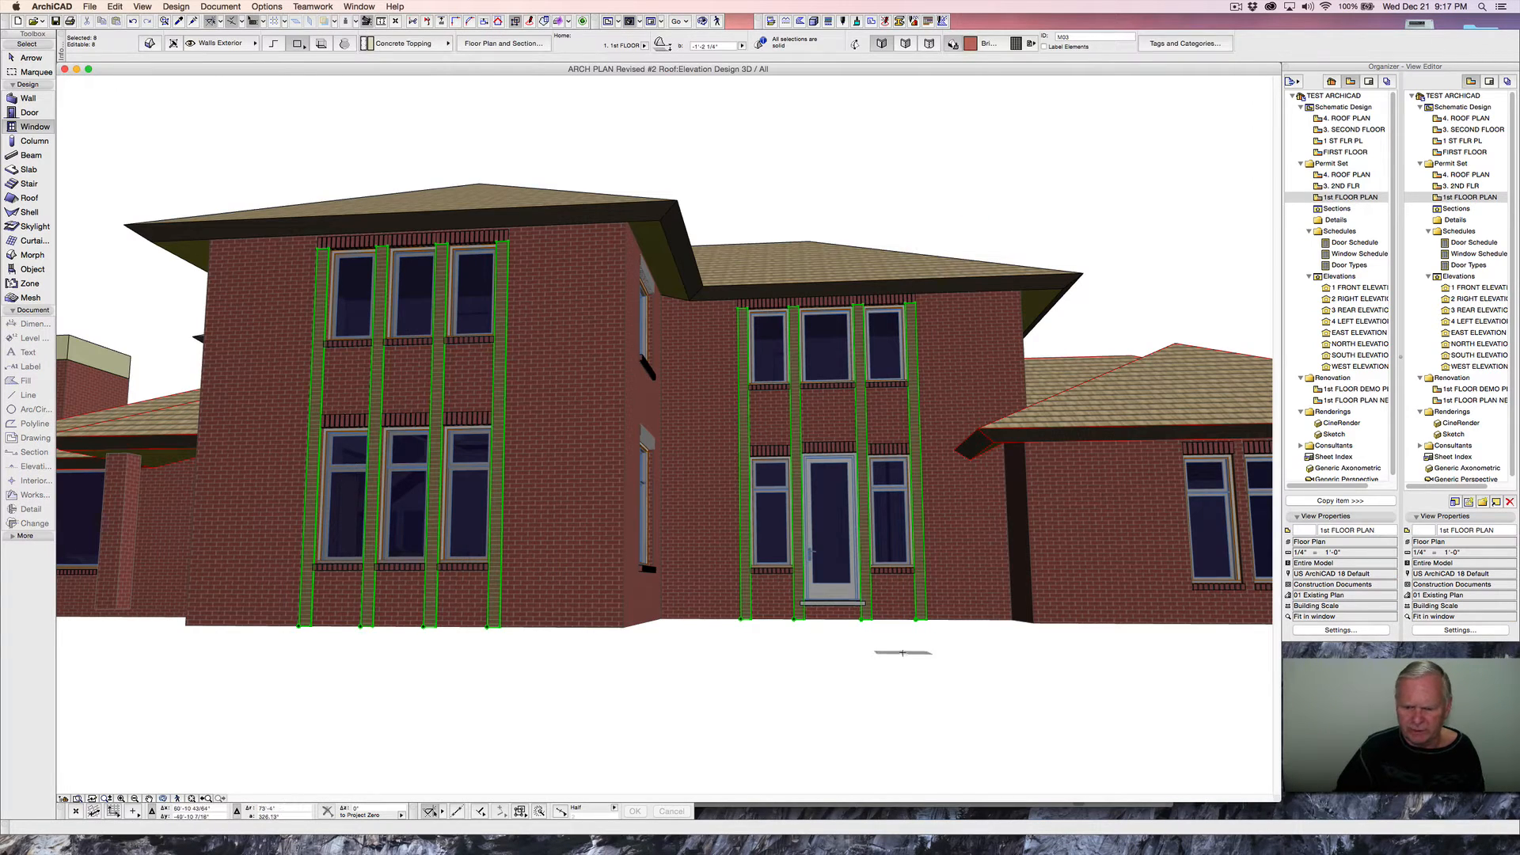
key("Escape")
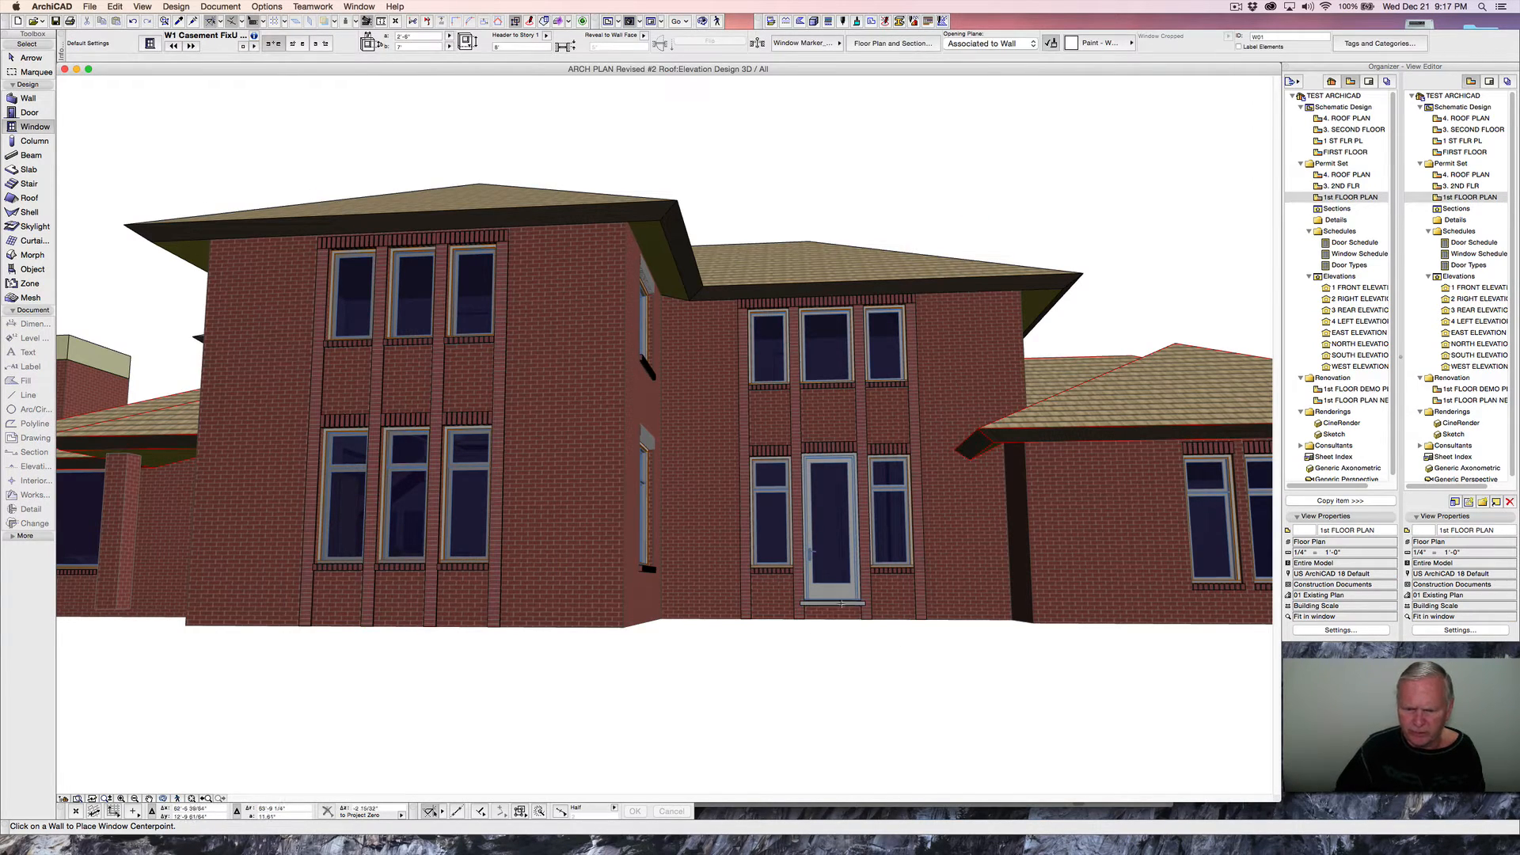
scroll(841, 603, "up", 5)
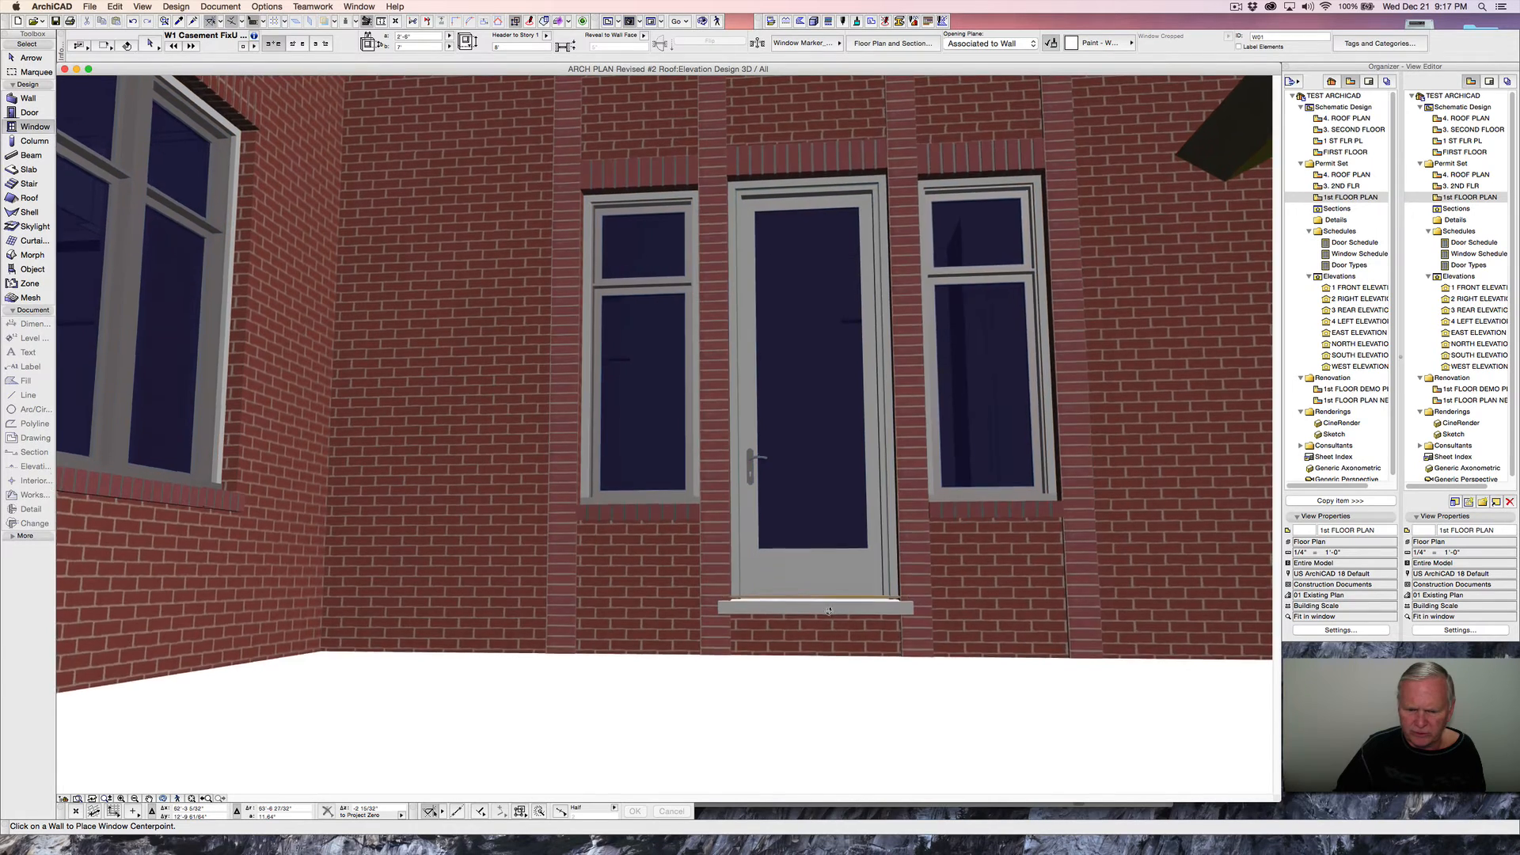
scroll(828, 610, "up", 2)
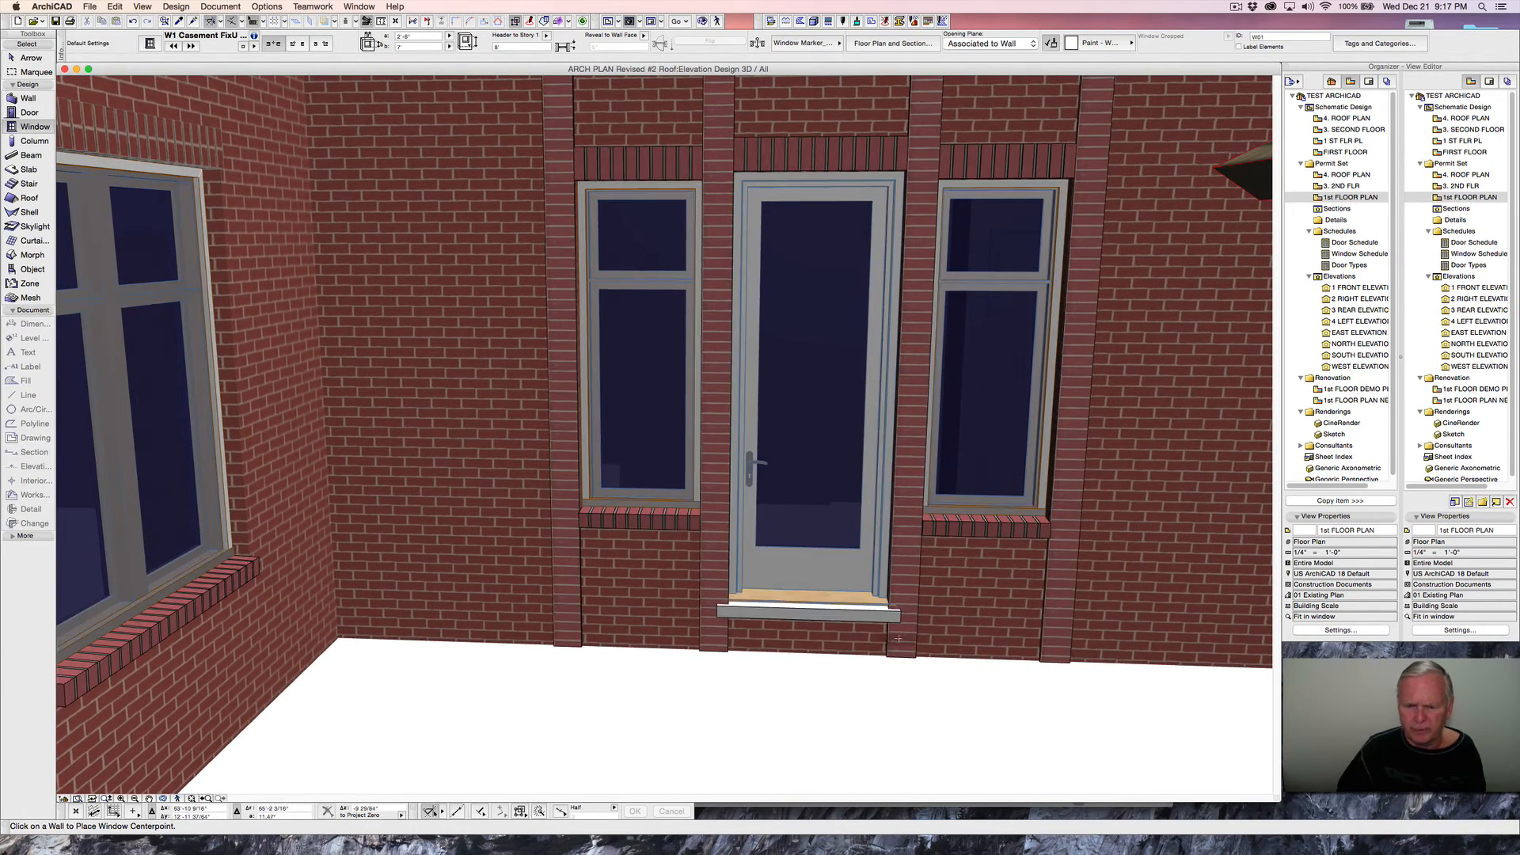
- In the selection settings of the front entry door, set the threshold's side overhangs on the opposite and opening sides to 0"
left_click(889, 609, "shift")
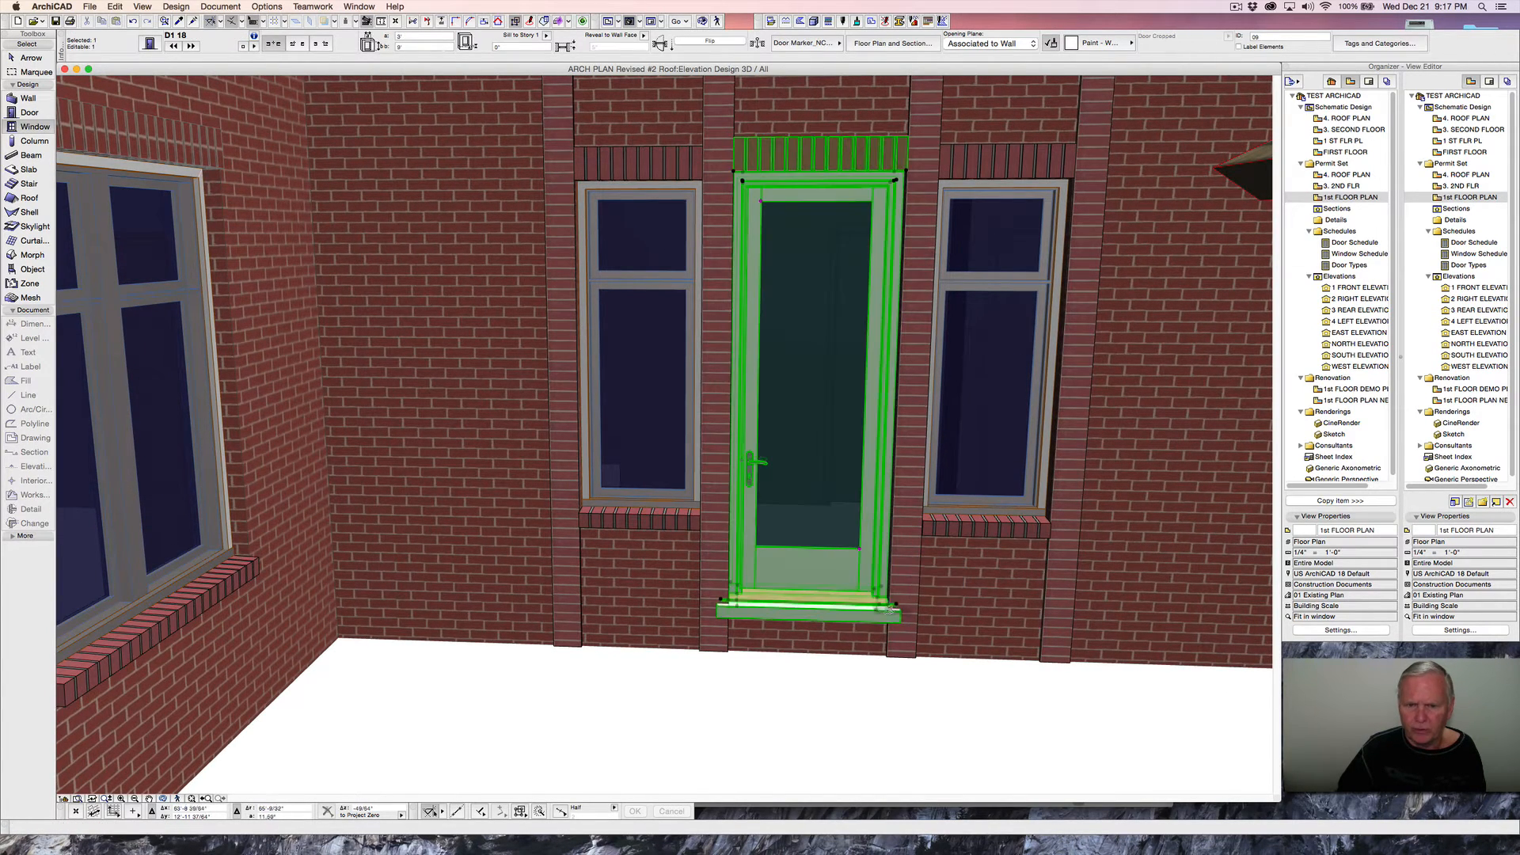
right_click(832, 584)
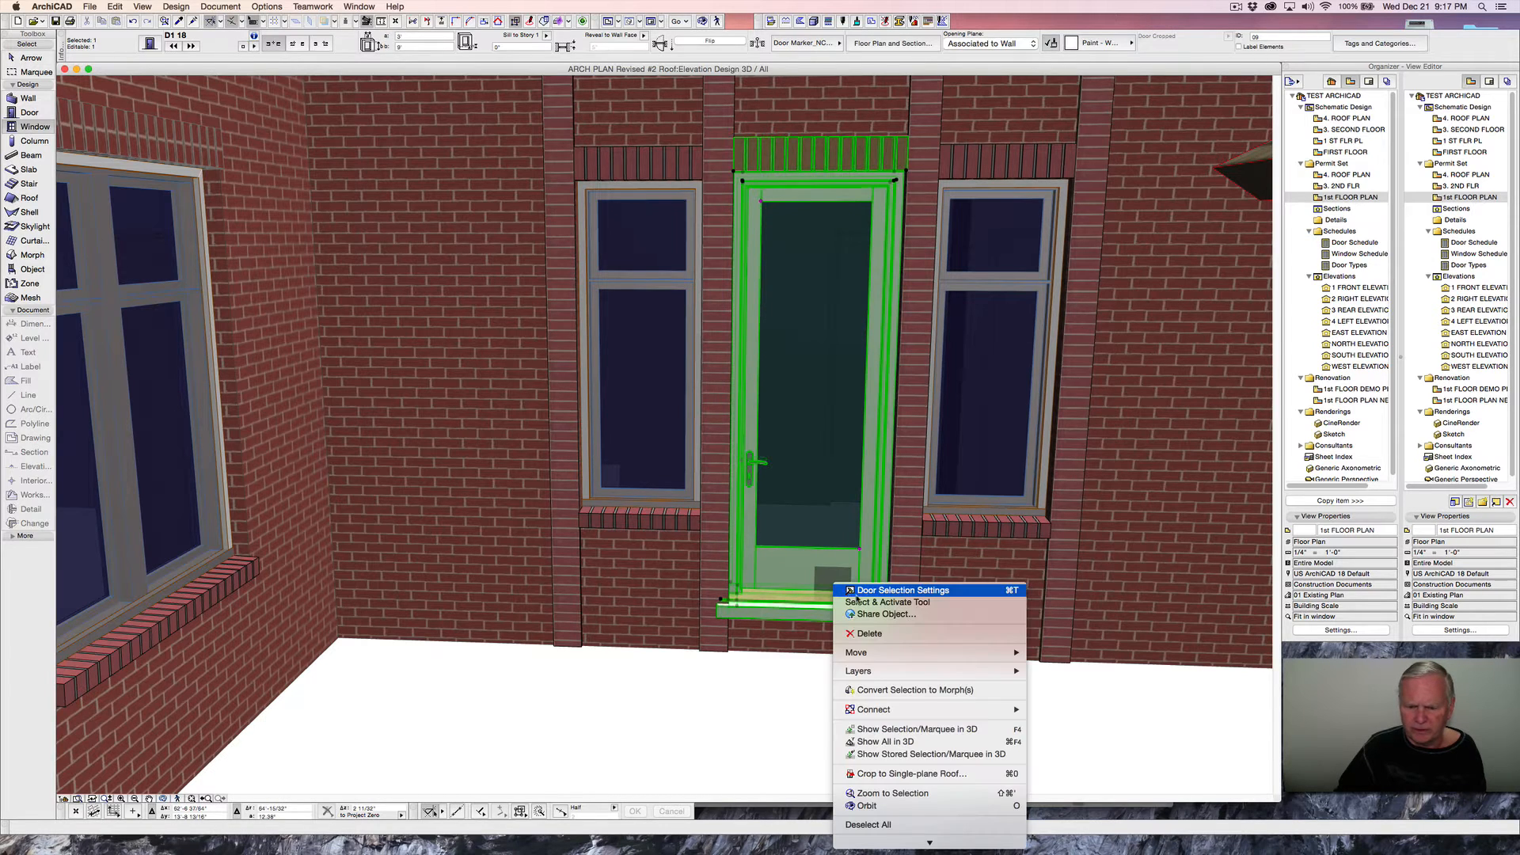
left_click(883, 592)
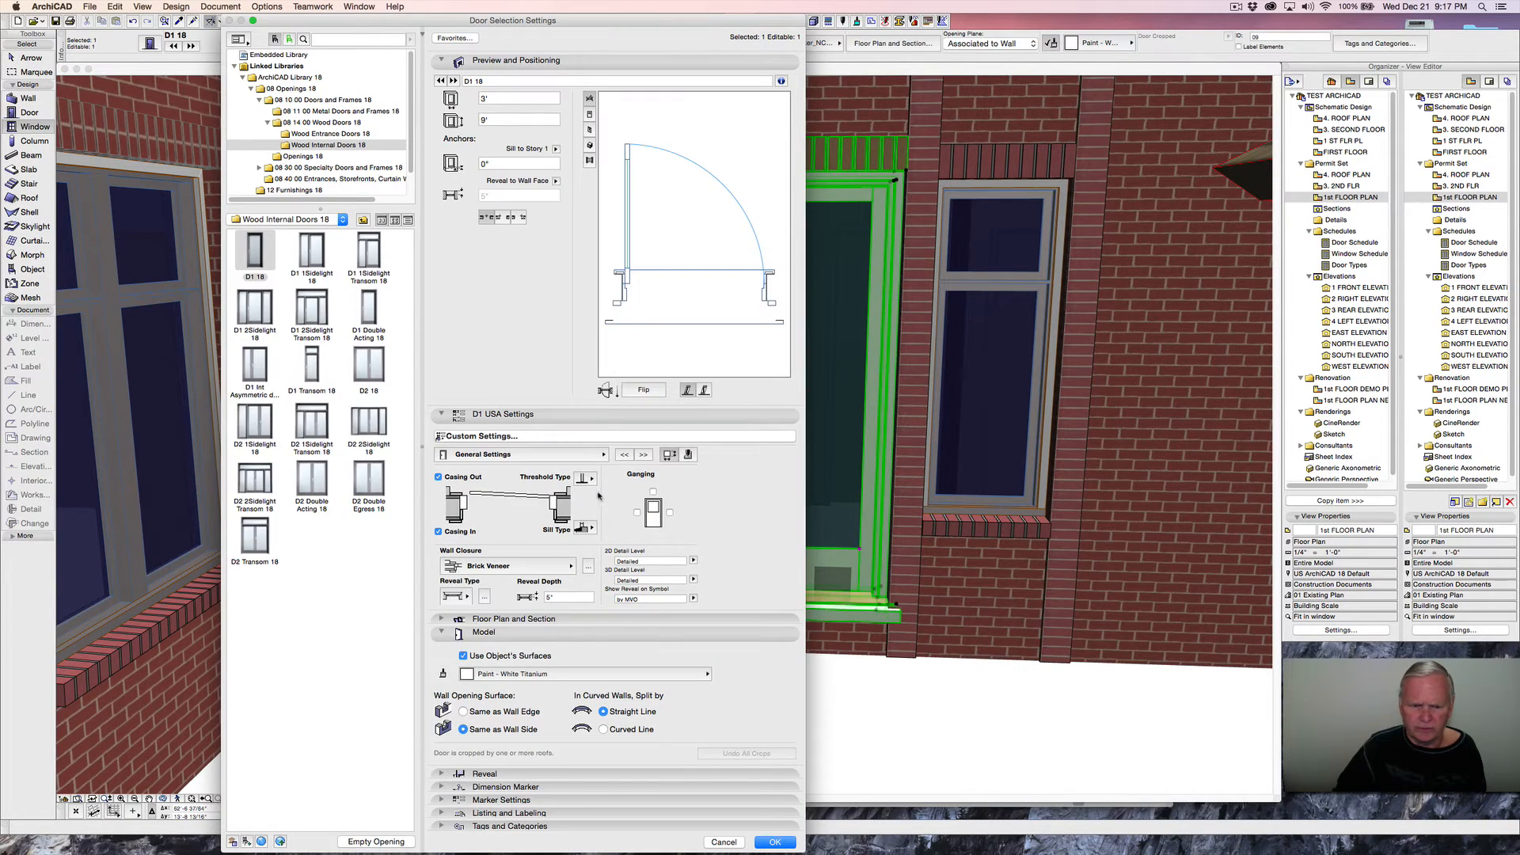
left_click(606, 454)
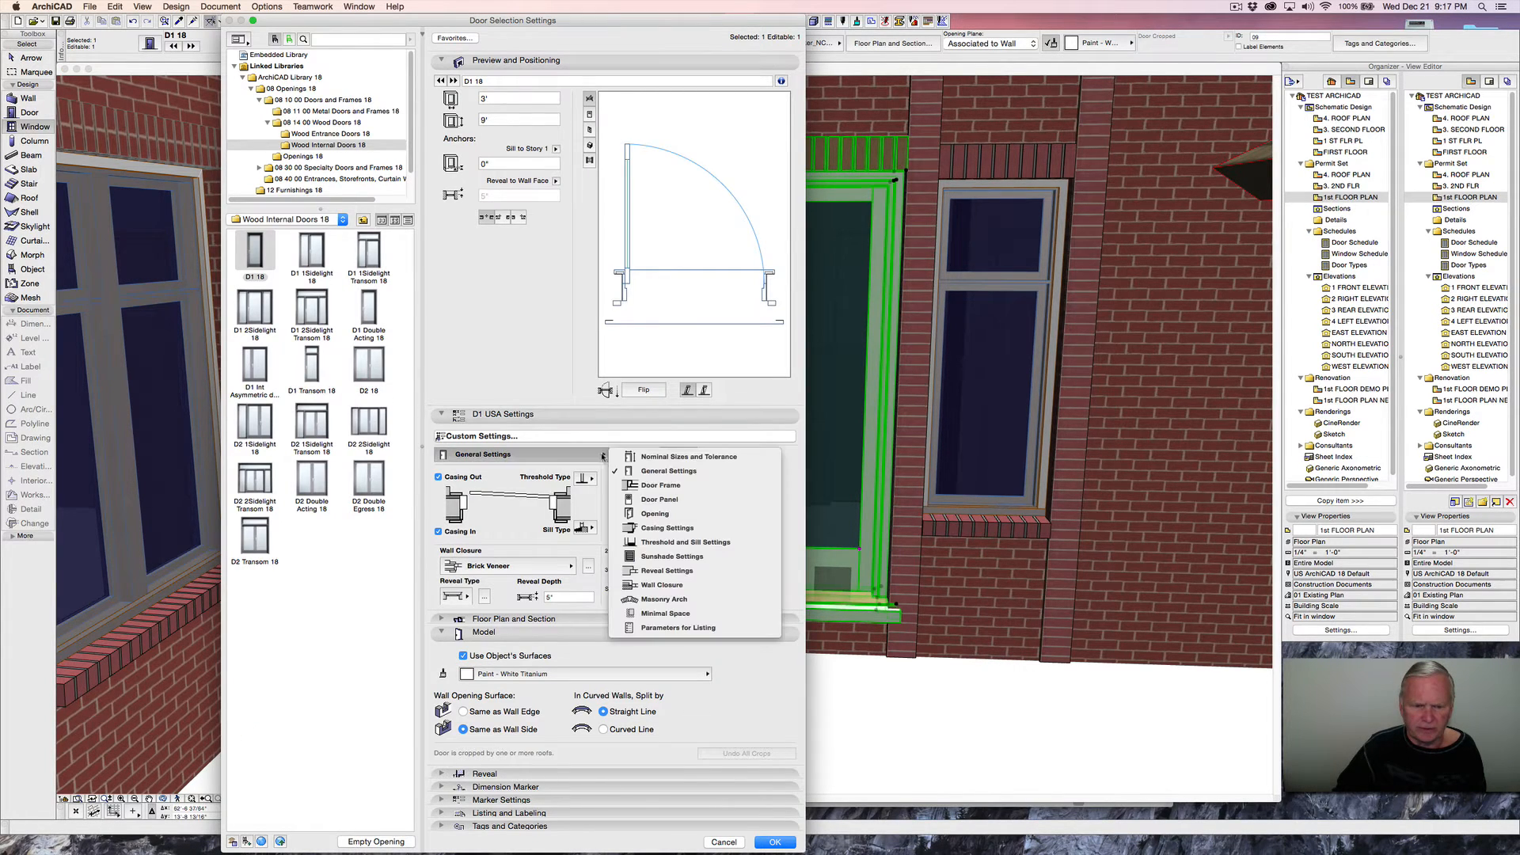
left_click(671, 543)
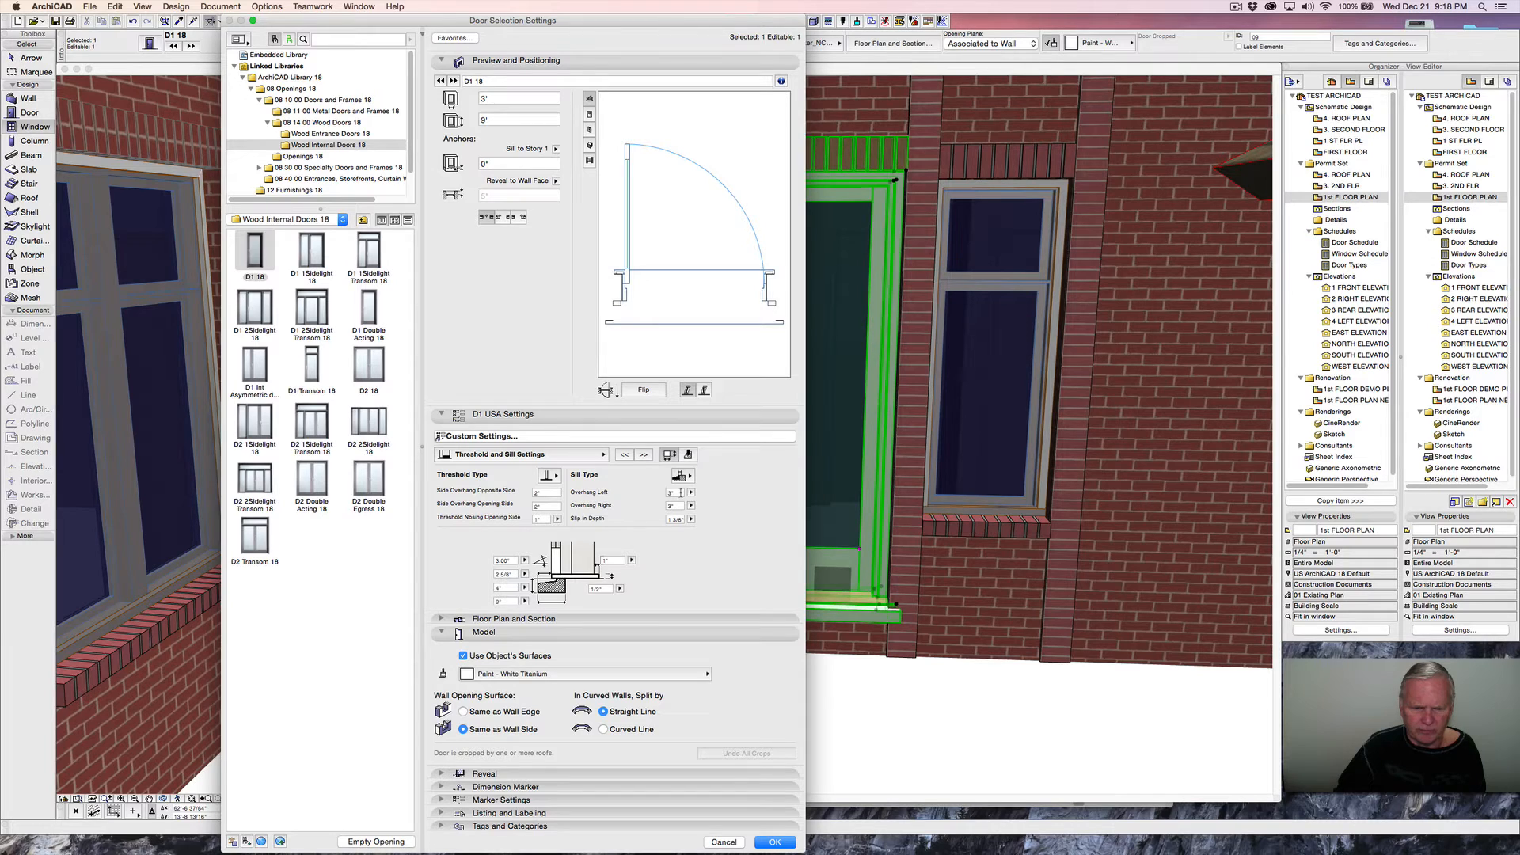
left_click(543, 492)
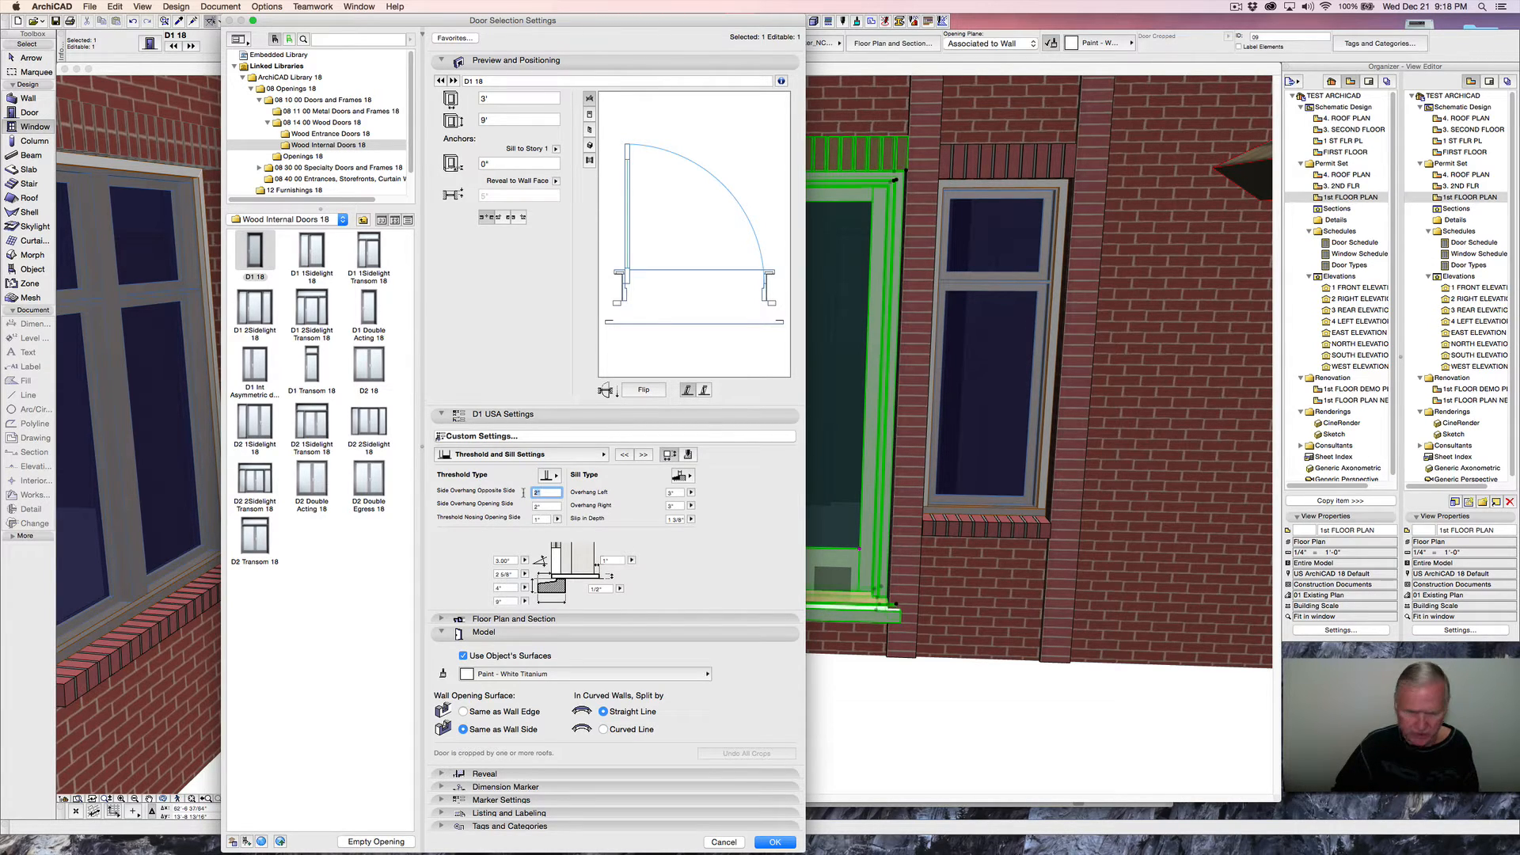
type("0")
left_click(543, 507)
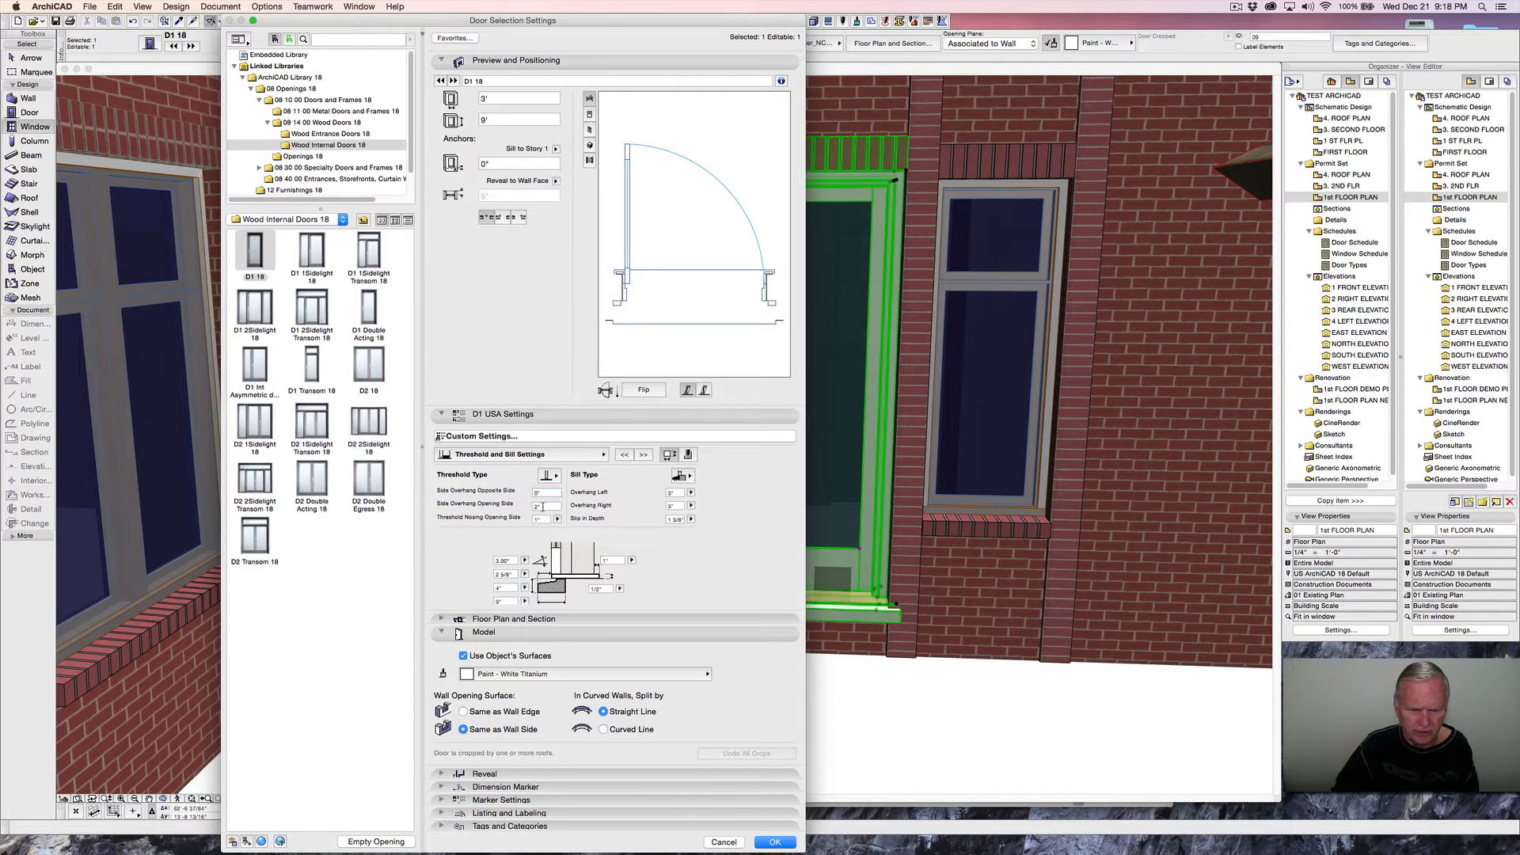
type("0")
- Set the entry door sill's left and right overhangs to 0", apply the settings, and deselect the door
left_click(673, 492)
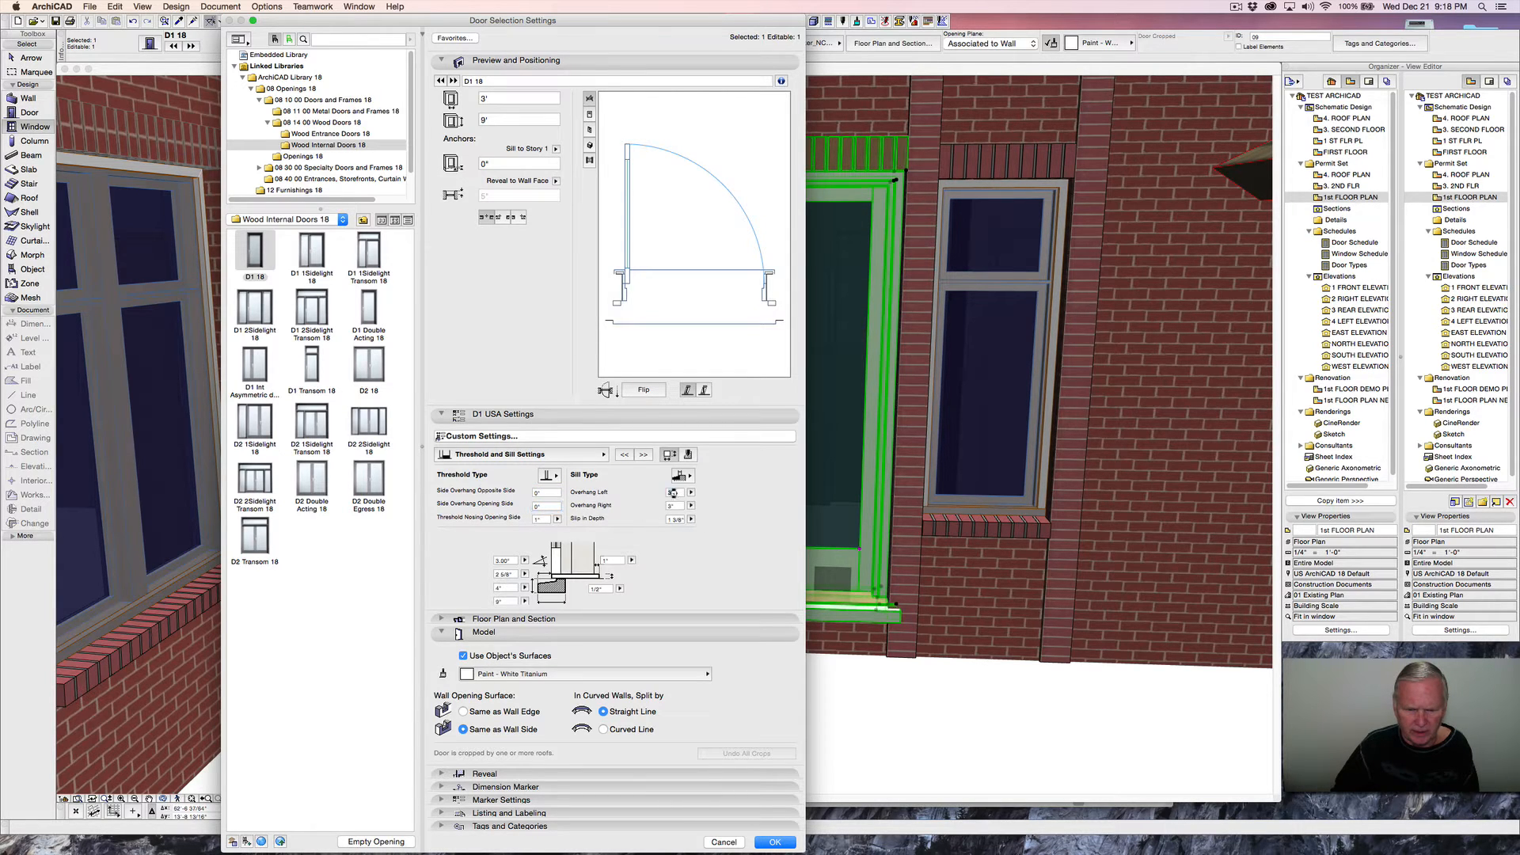
type("0")
left_click(676, 505)
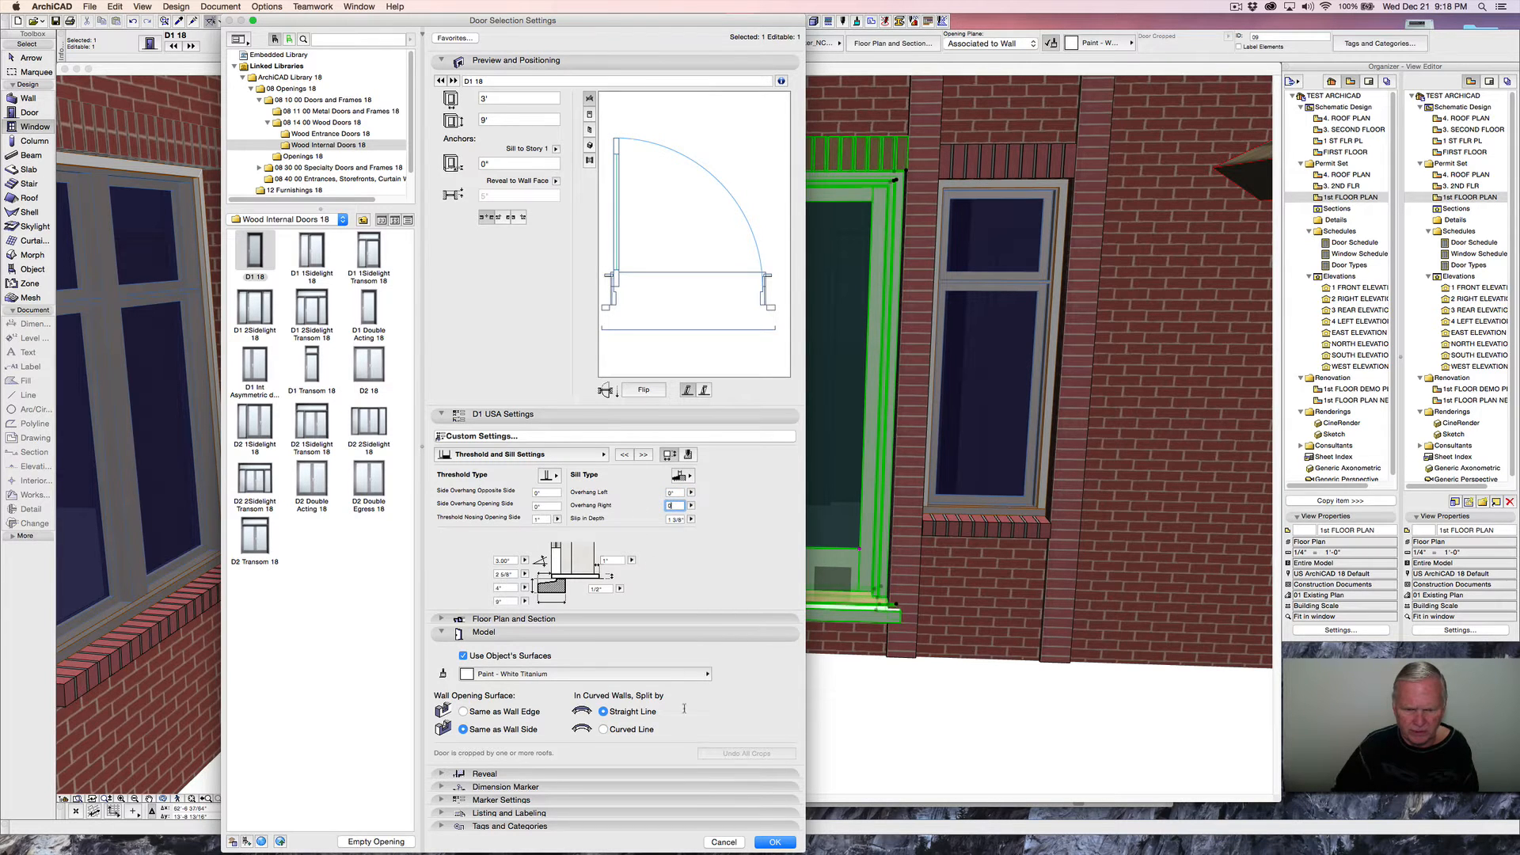
type("0")
left_click(773, 842)
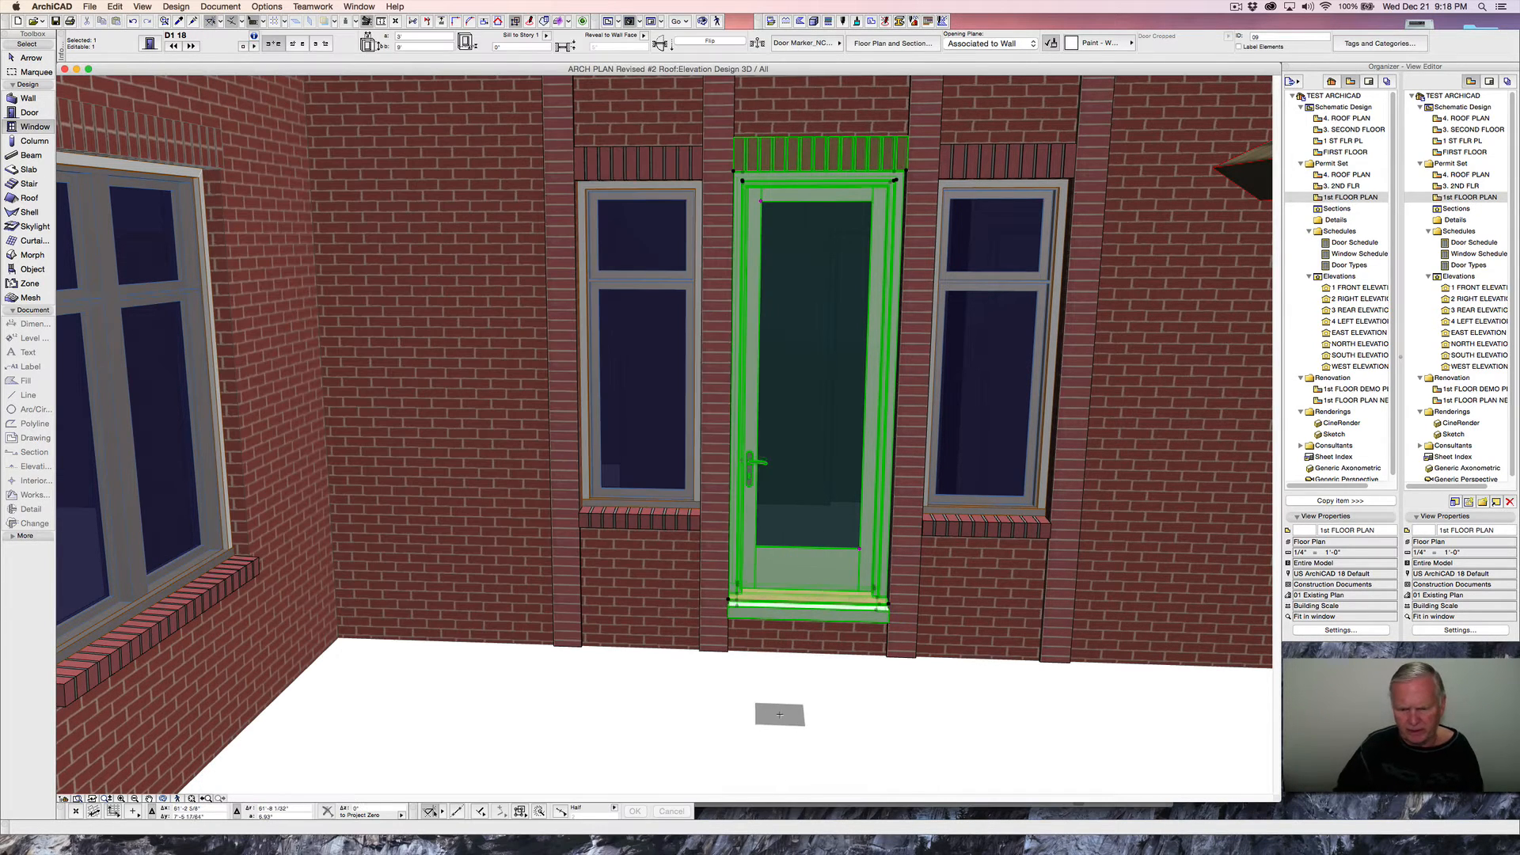
key("Escape")
- For the window nearest the entry door in the three-window group under the low roof, extend the masonry arch's right end by 7.625"
scroll(838, 688, "down", 3)
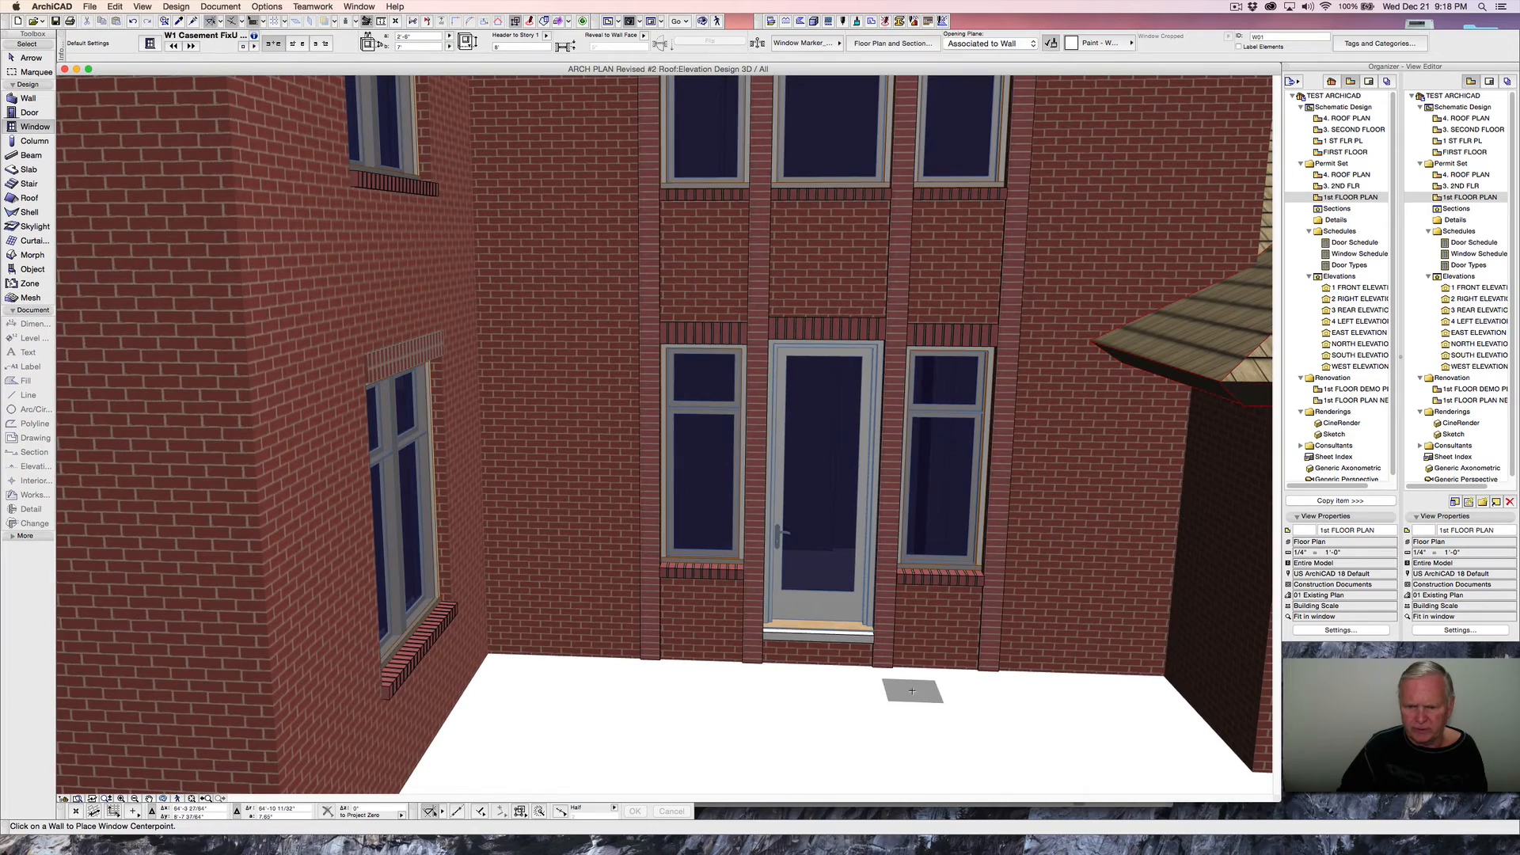
scroll(441, 509, "up", 5)
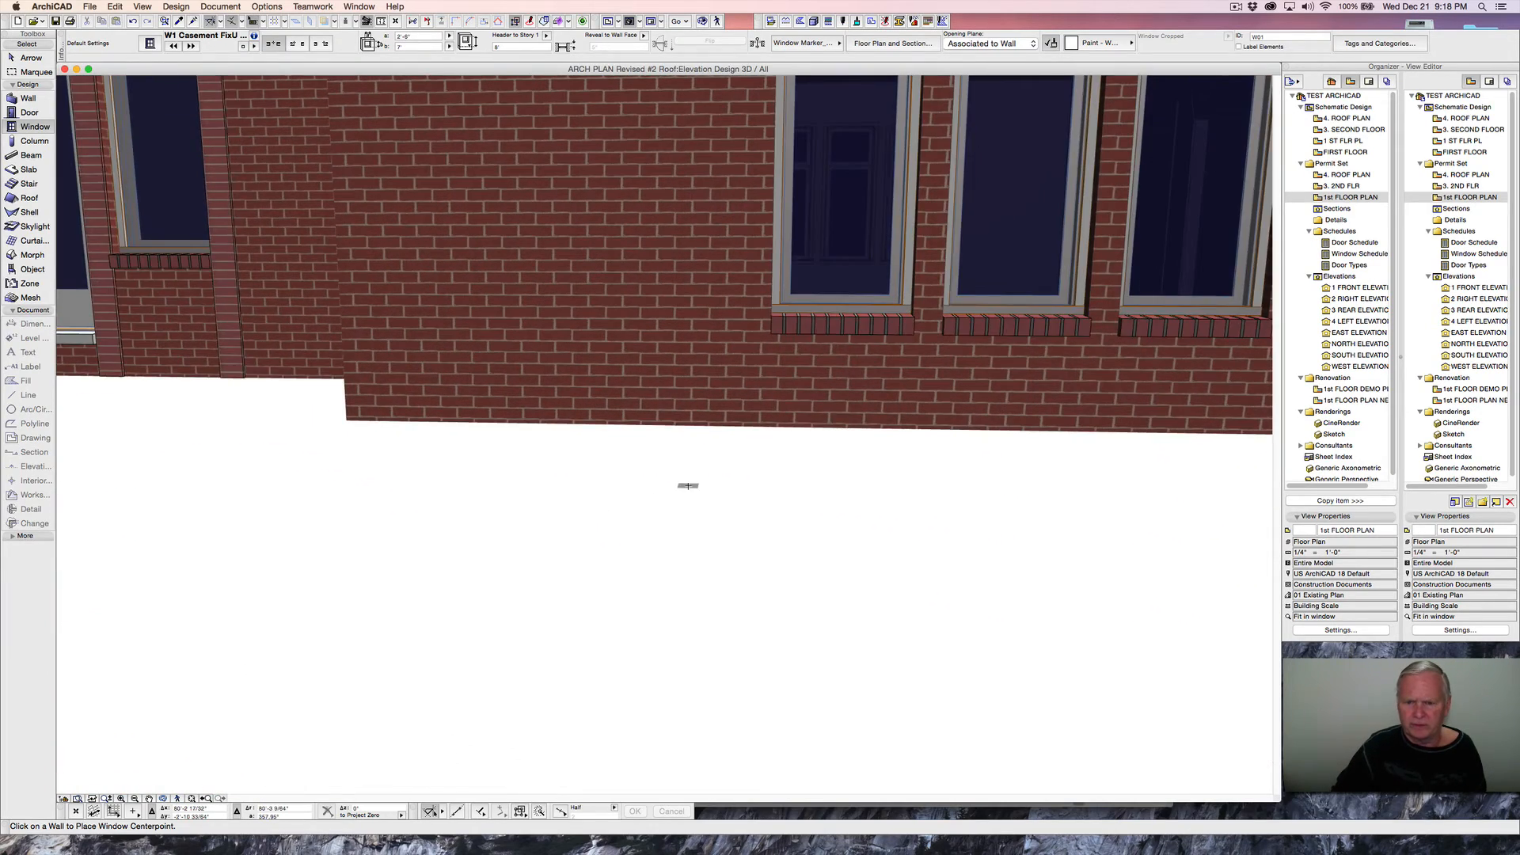
scroll(688, 485, "down", 3)
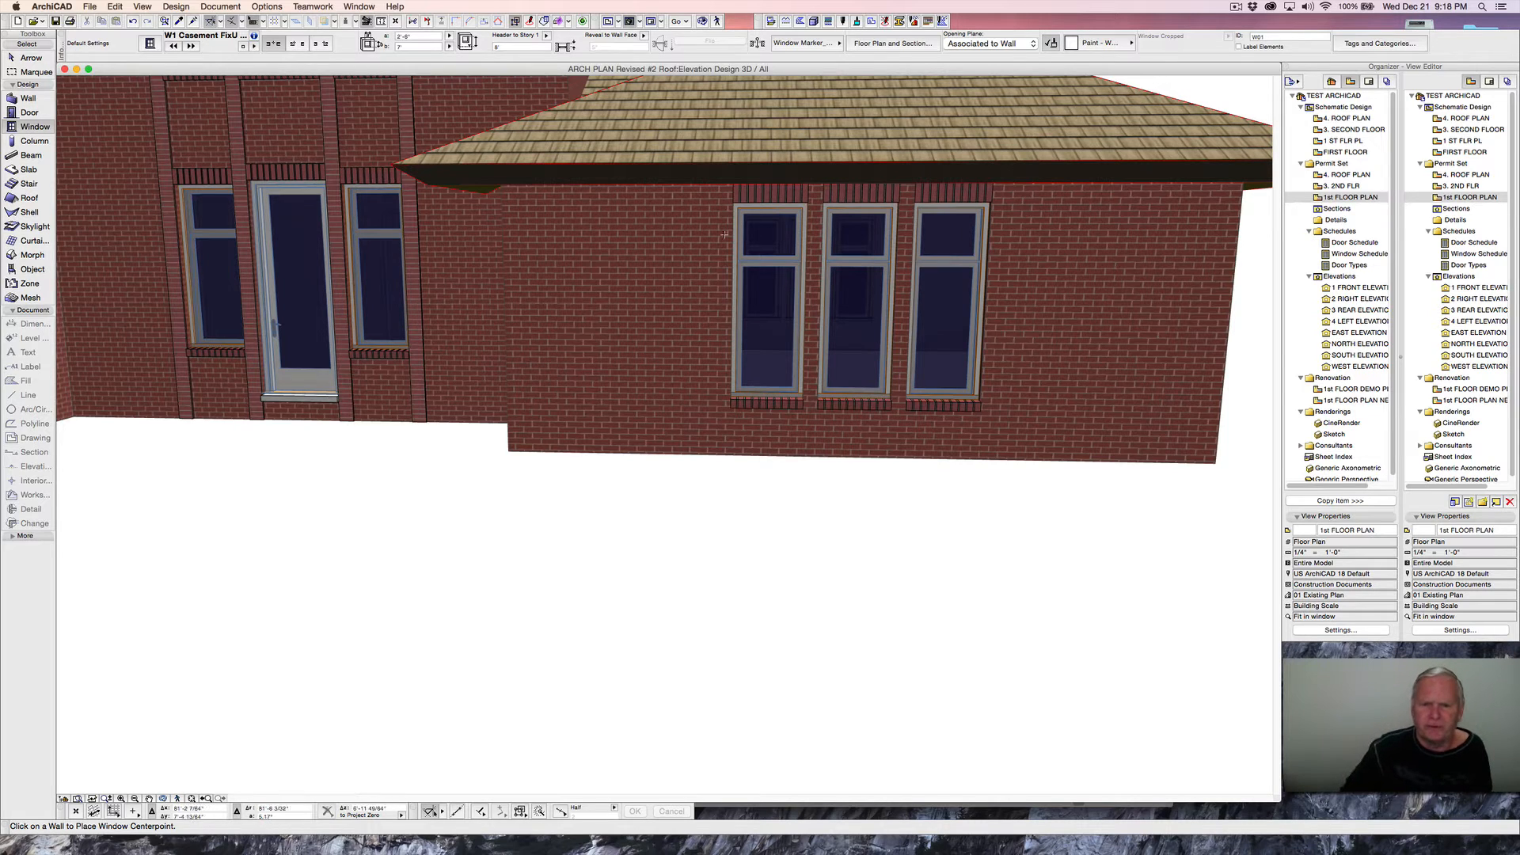
key("shift")
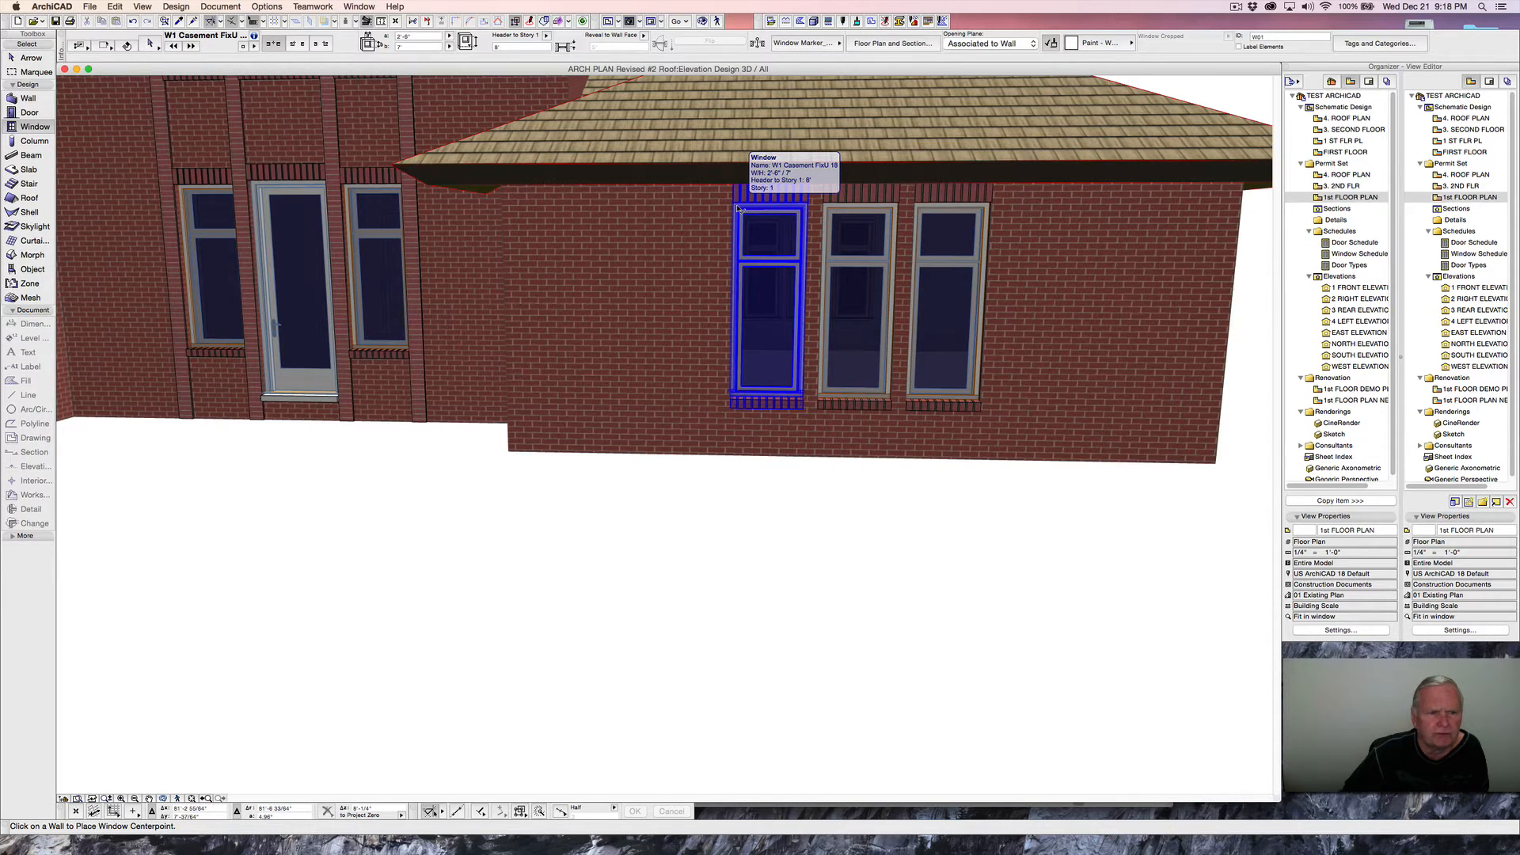
left_click(737, 208, "shift")
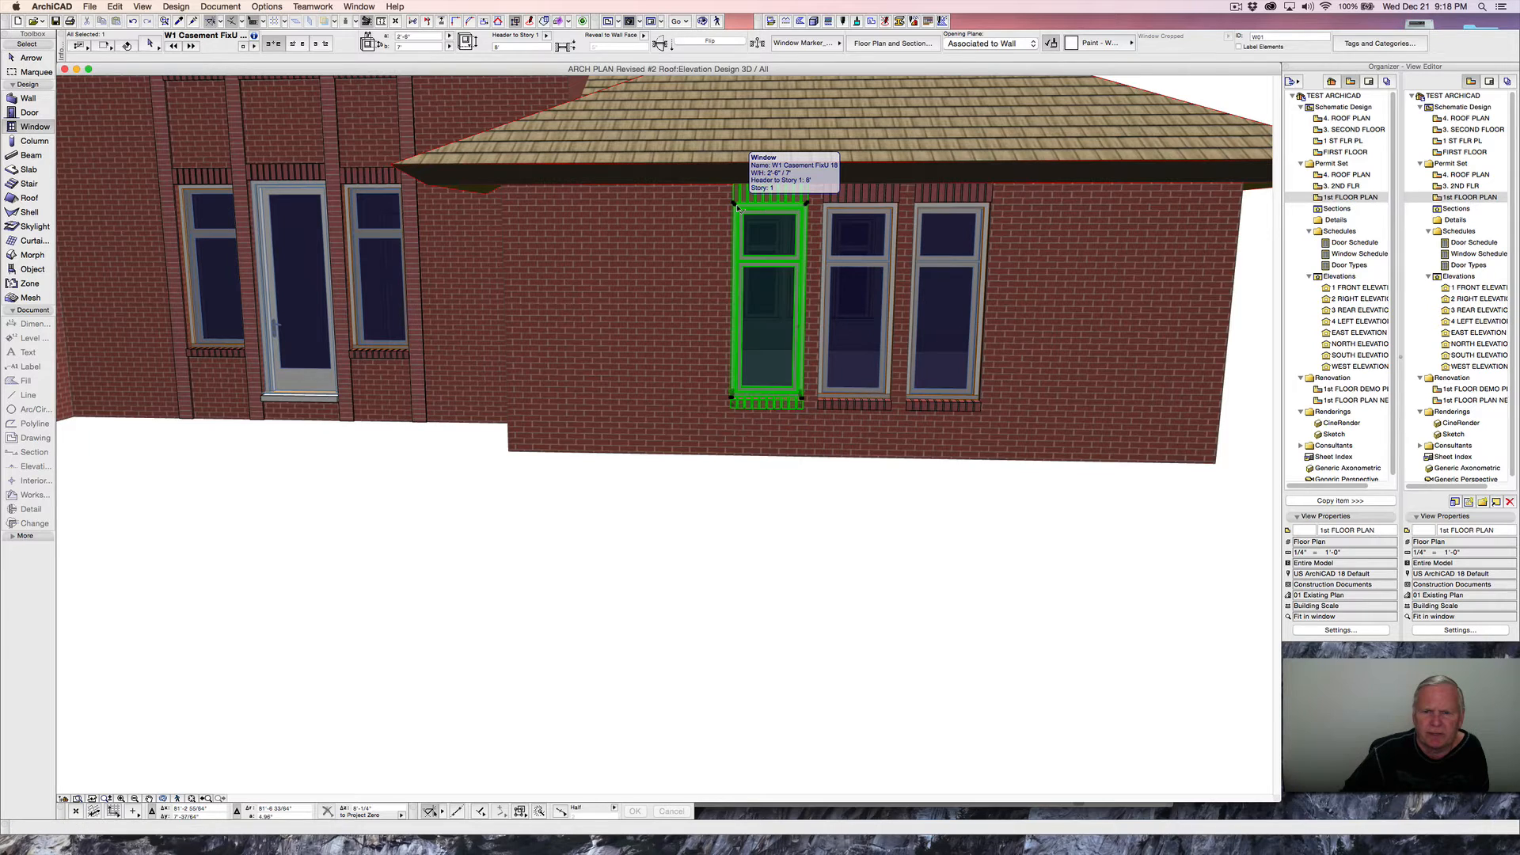
right_click(737, 208)
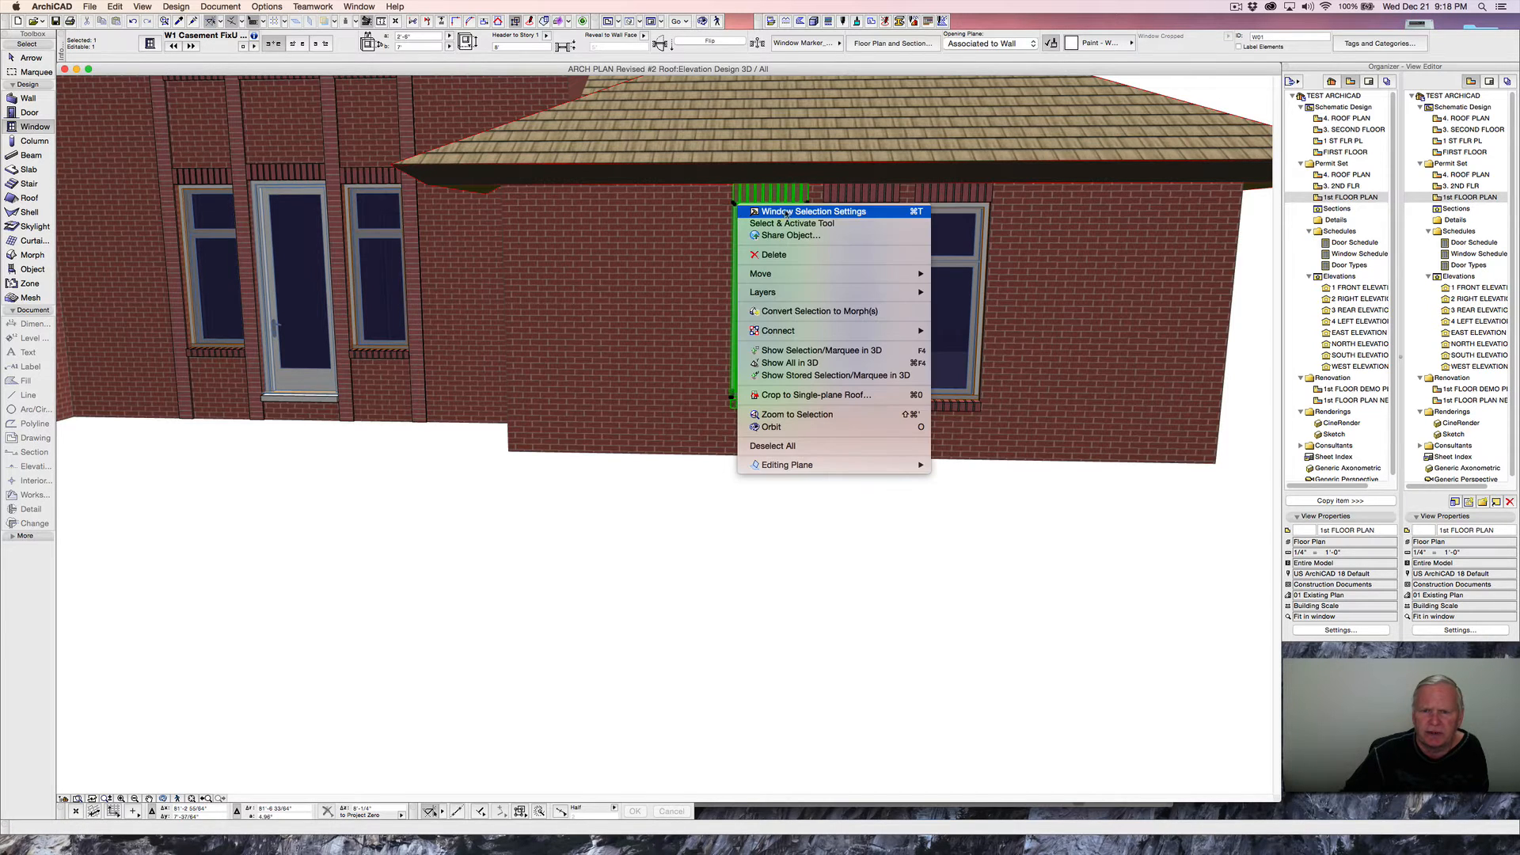
left_click(786, 213)
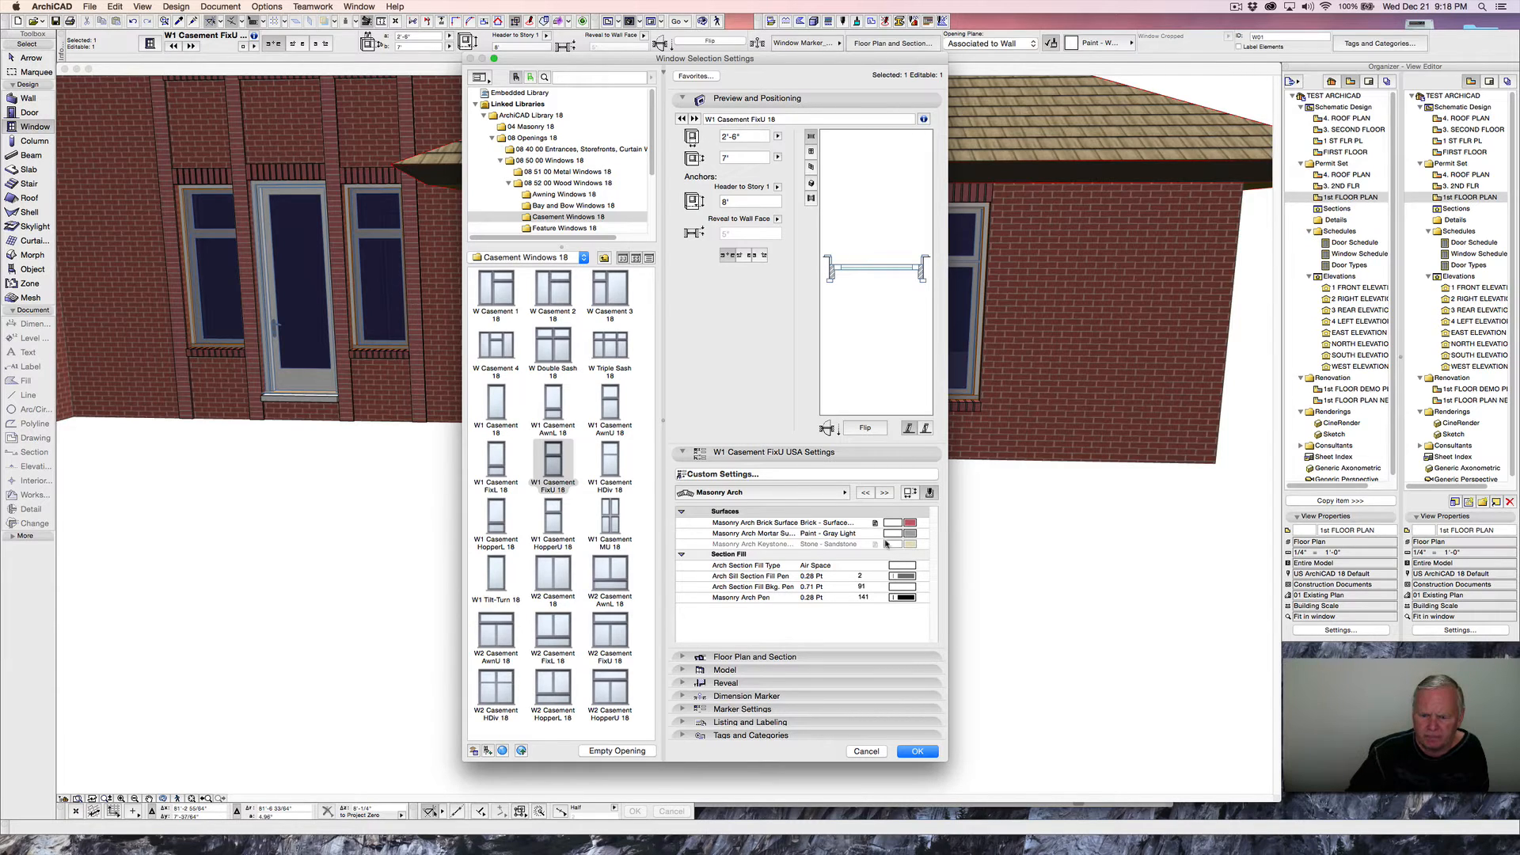
left_click(909, 493)
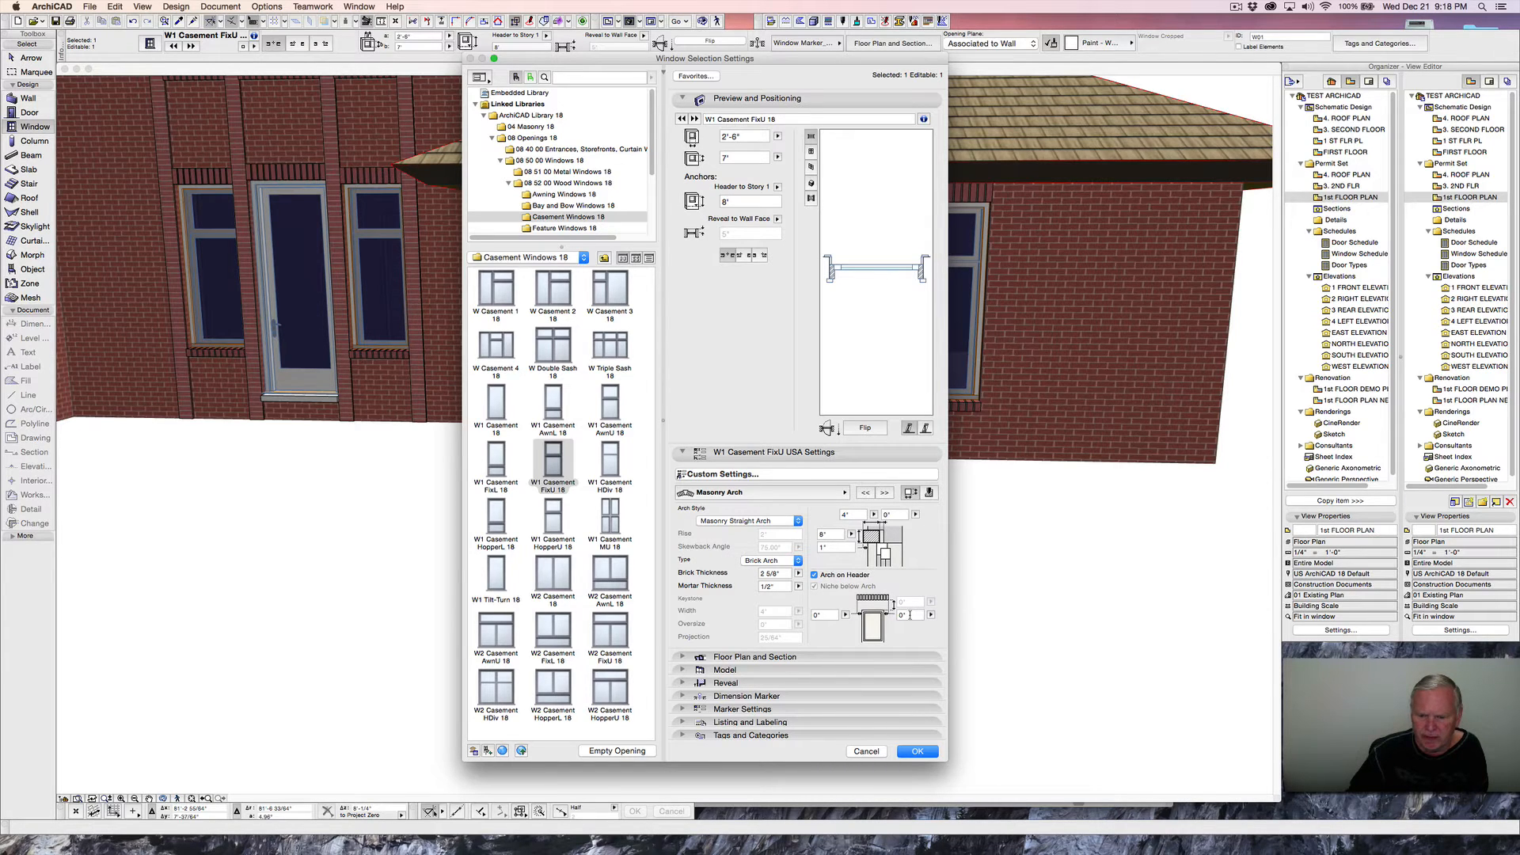
left_click(910, 614)
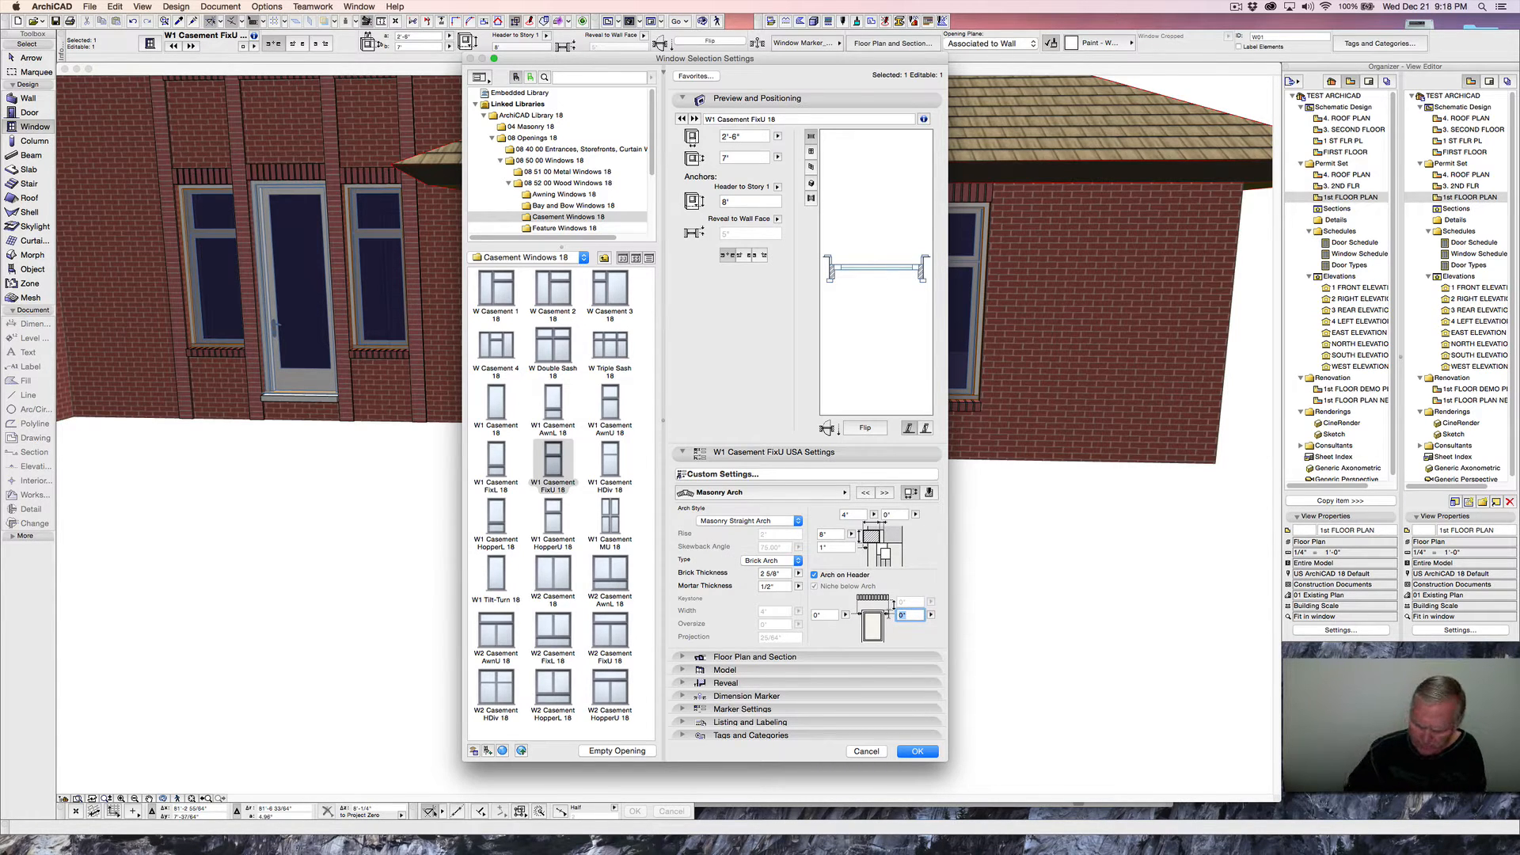
type("7.6")
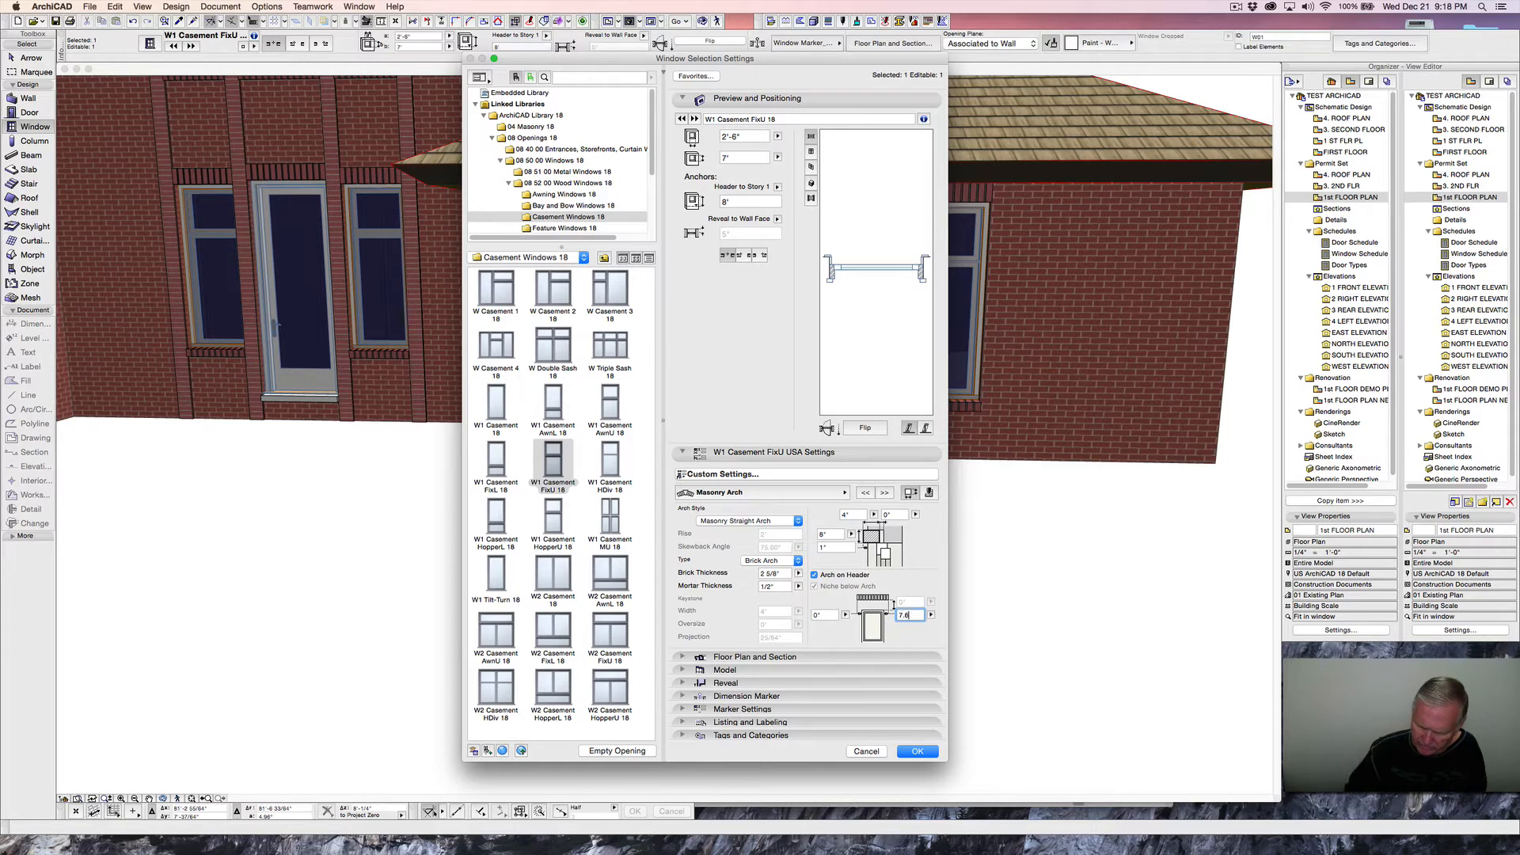
type("25\"")
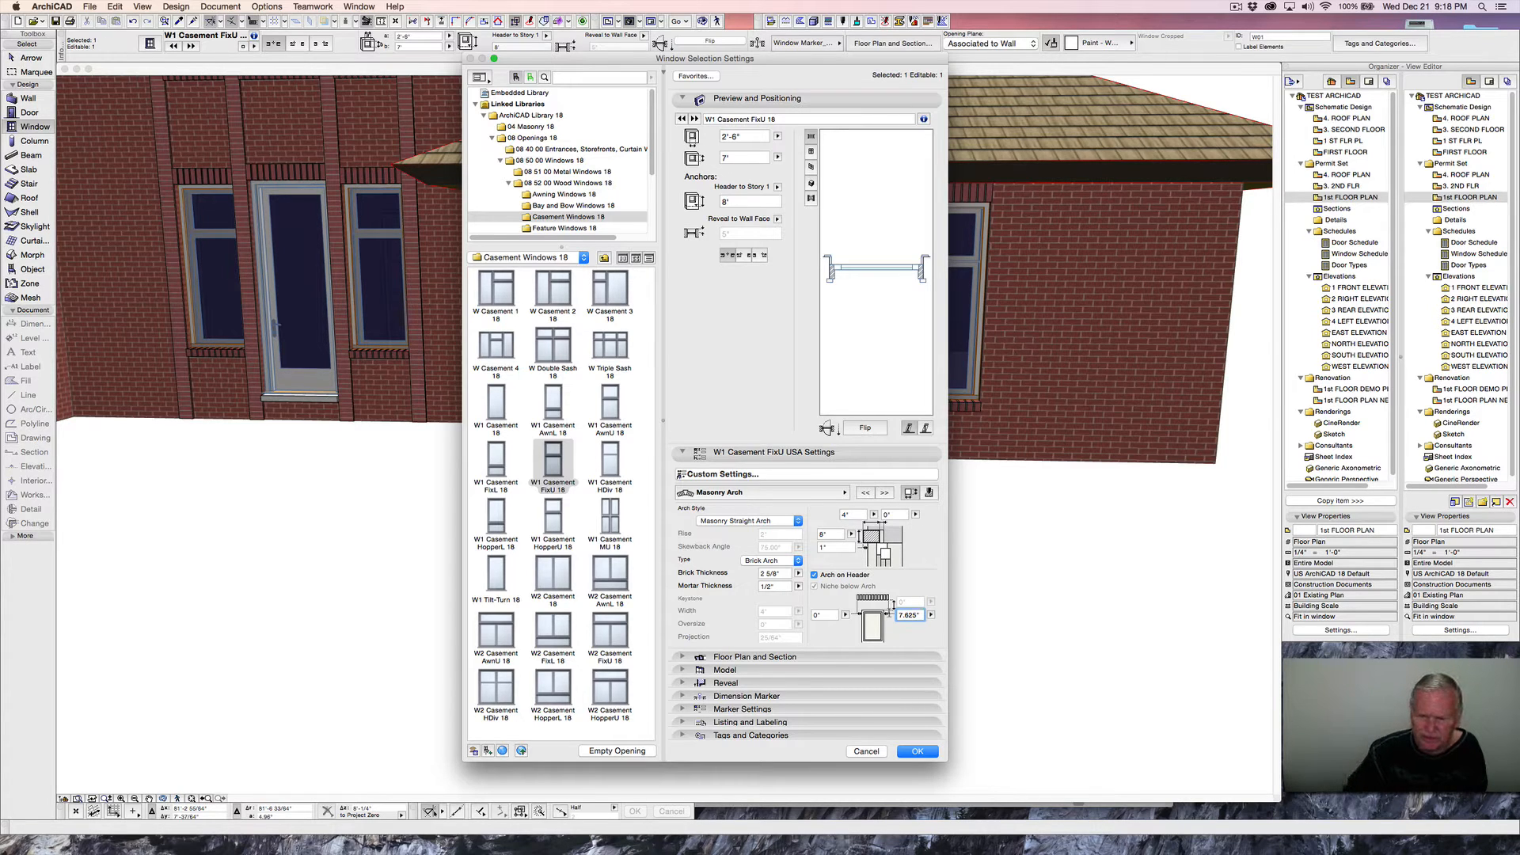
left_click(886, 629)
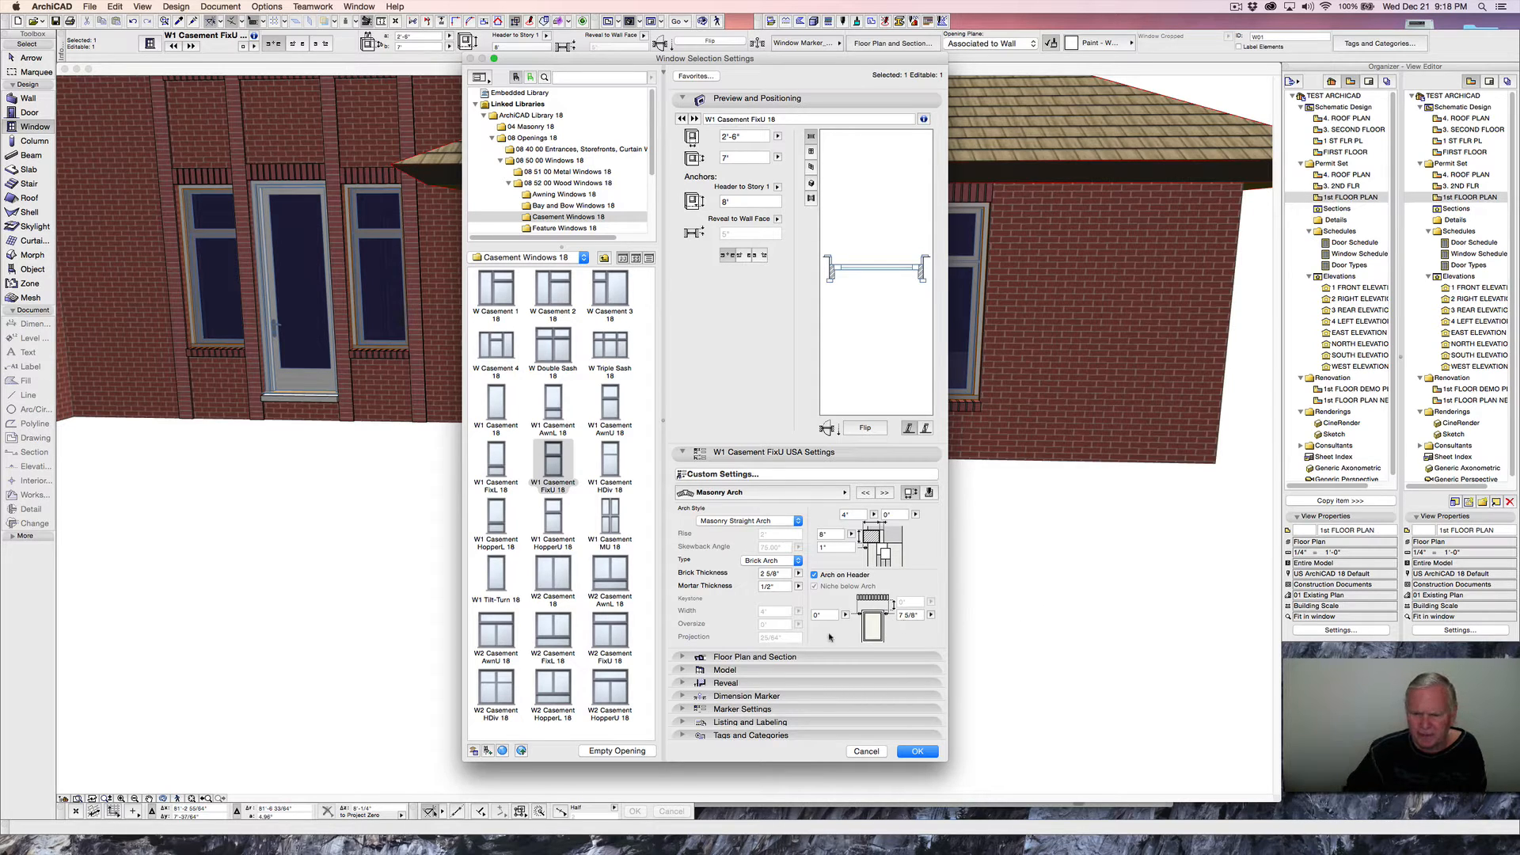
- Extend the left end of the same window's masonry arch by 7.625", apply the settings, and deselect the window
left_click(825, 615)
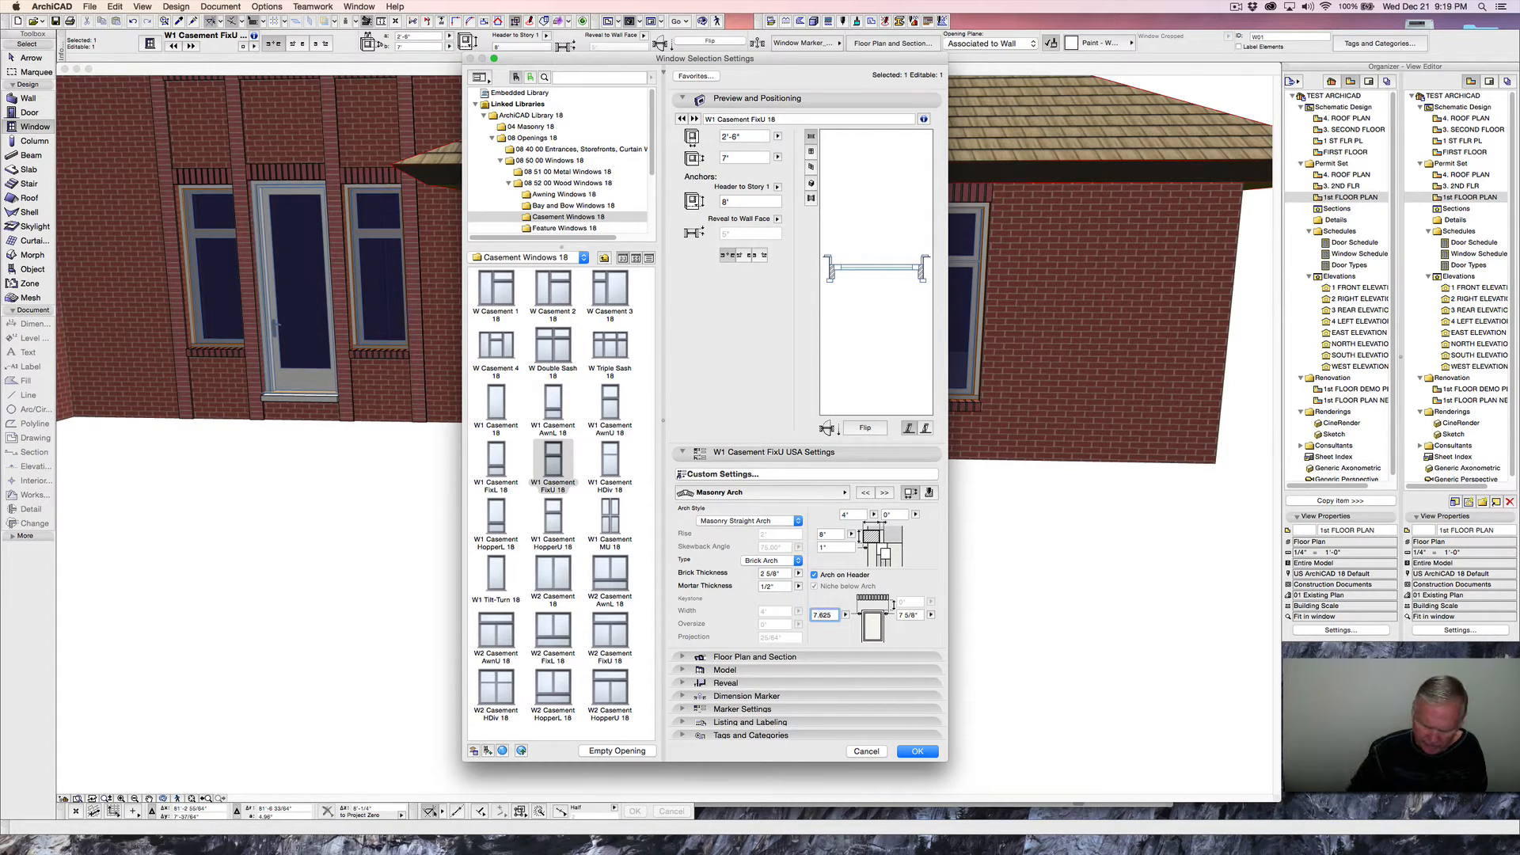
left_click(914, 748)
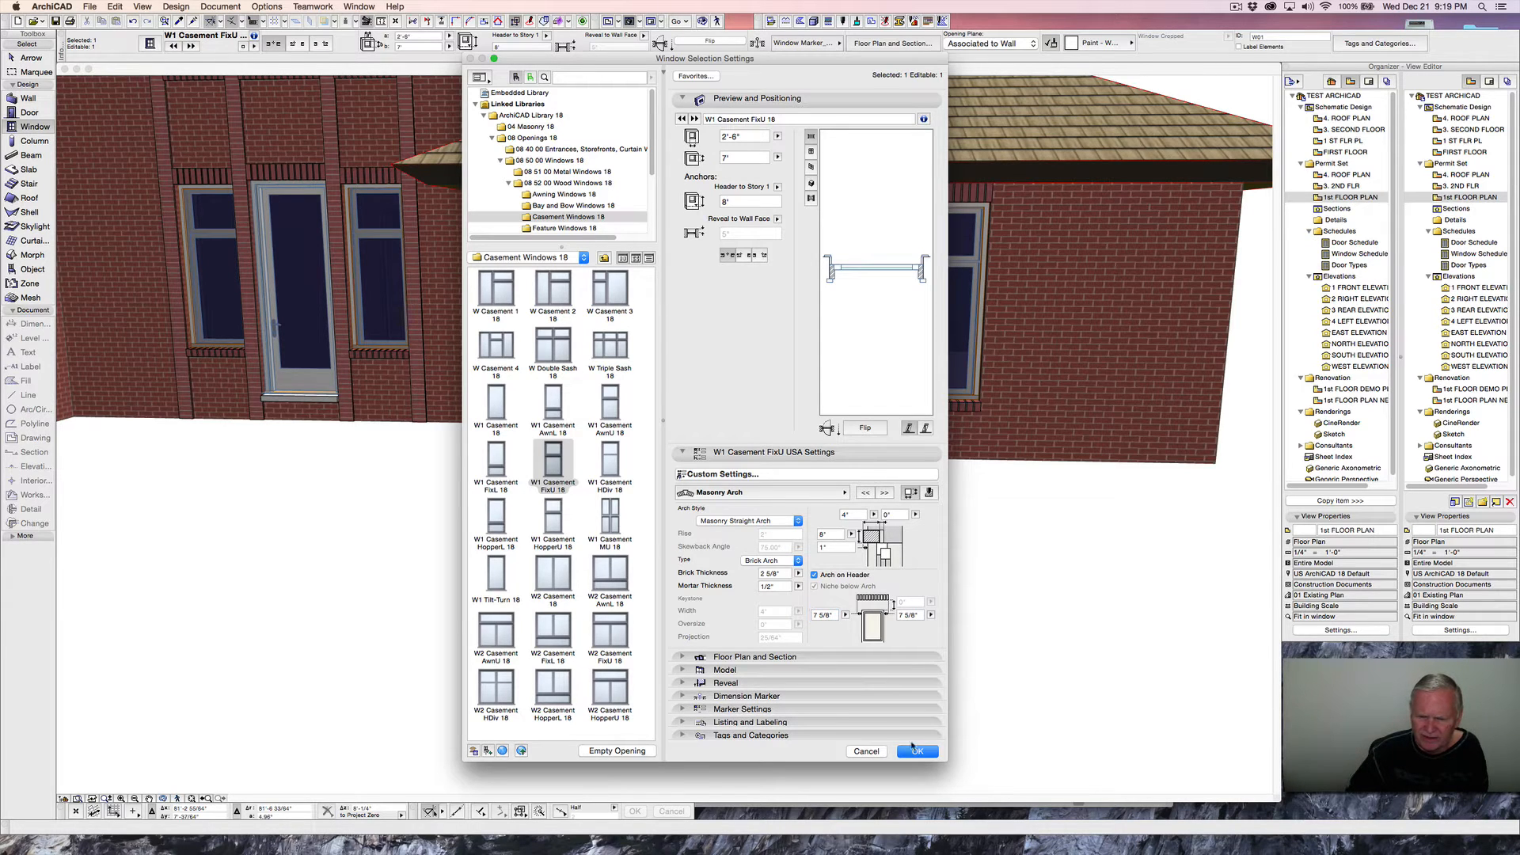
left_click(916, 752)
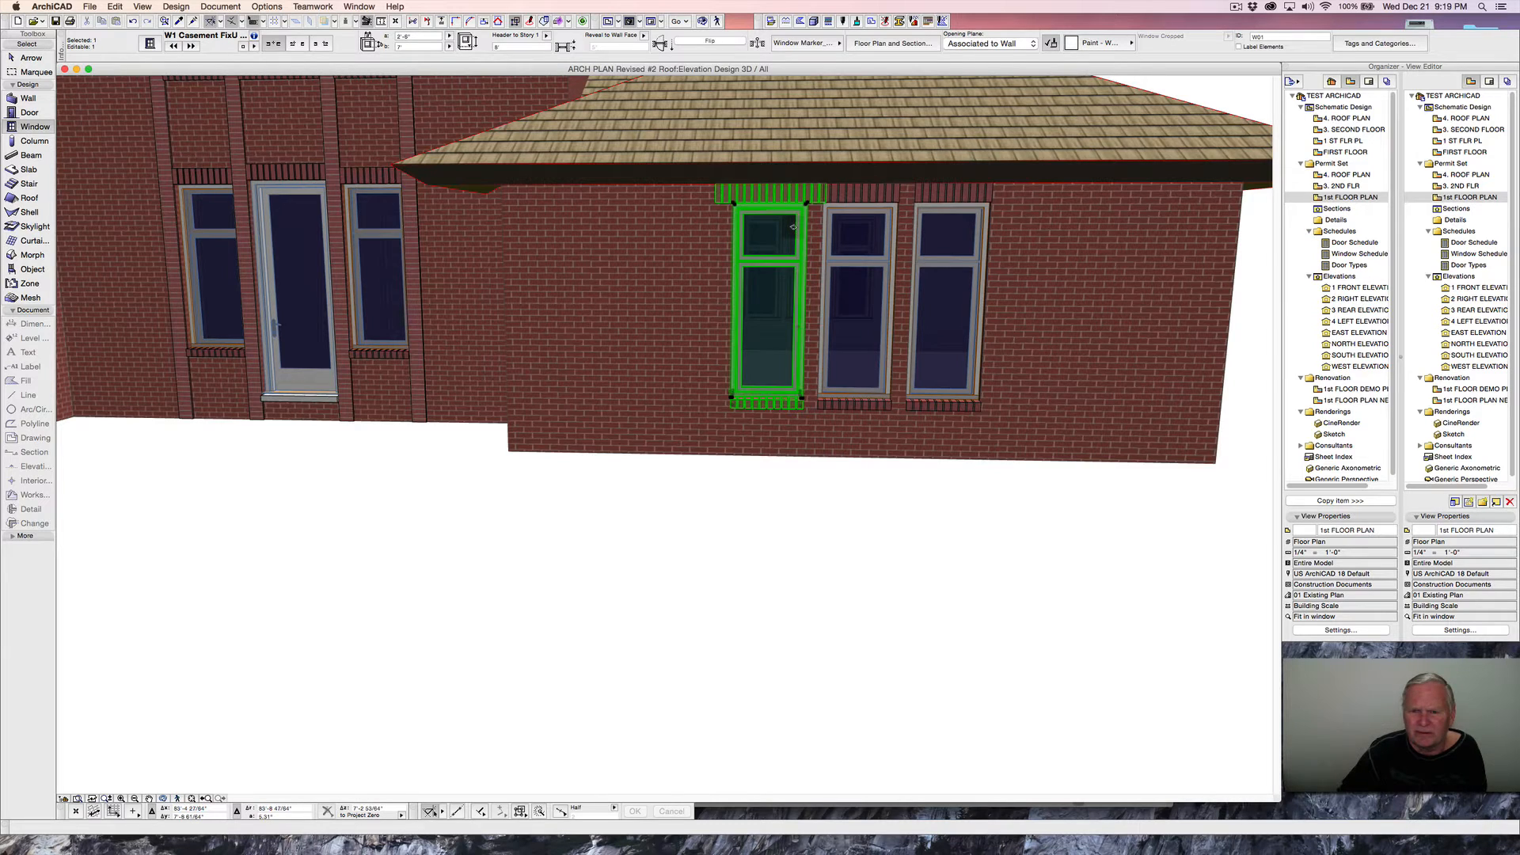
key("Escape")
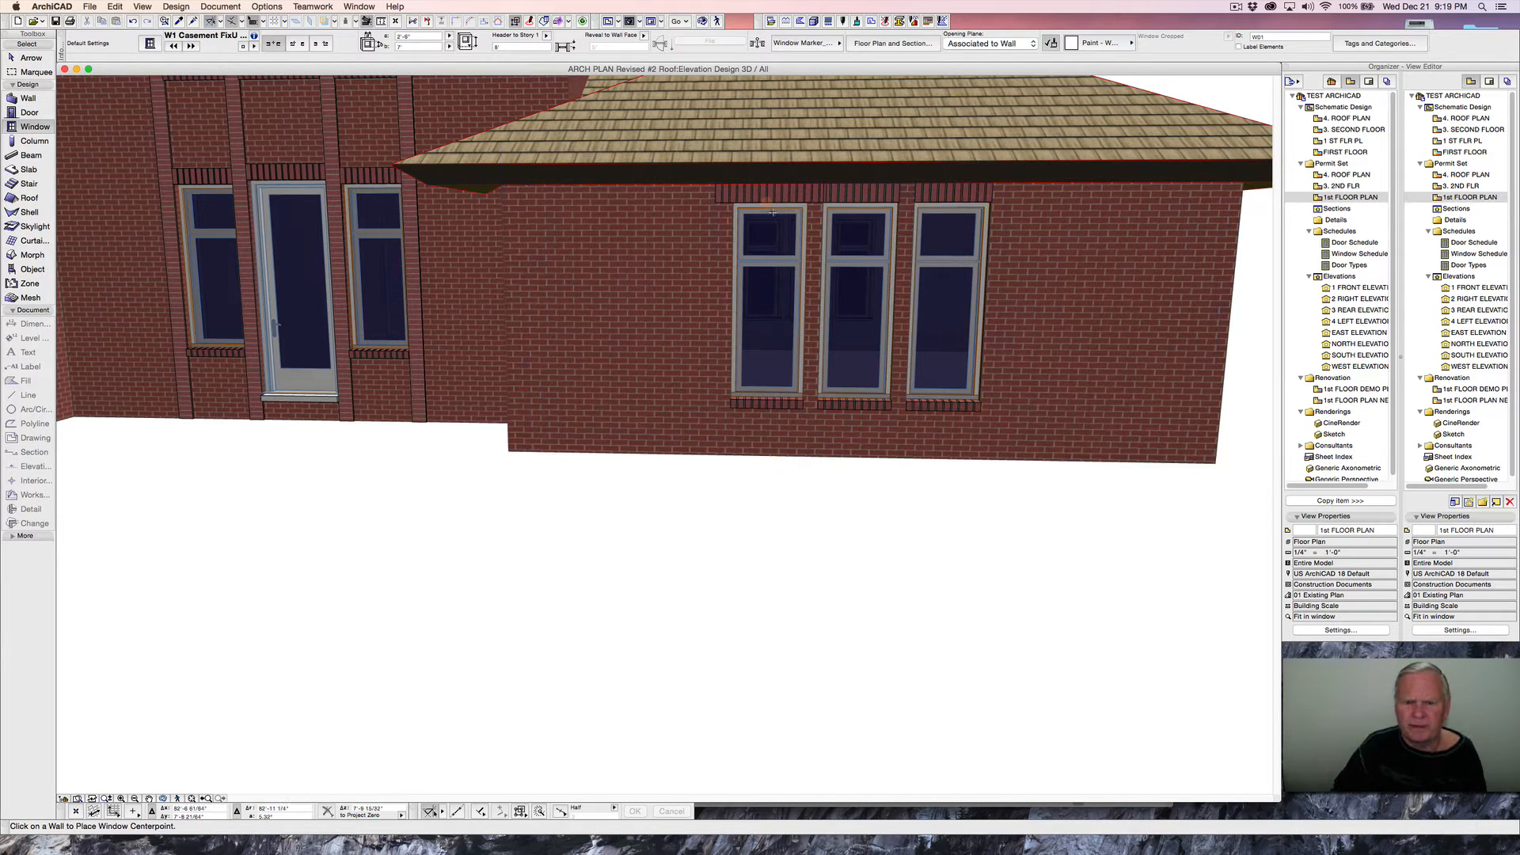
- Transfer the modified window's settings, including the arch extensions, to the window at the far end of the three-window group
left_click(767, 204)
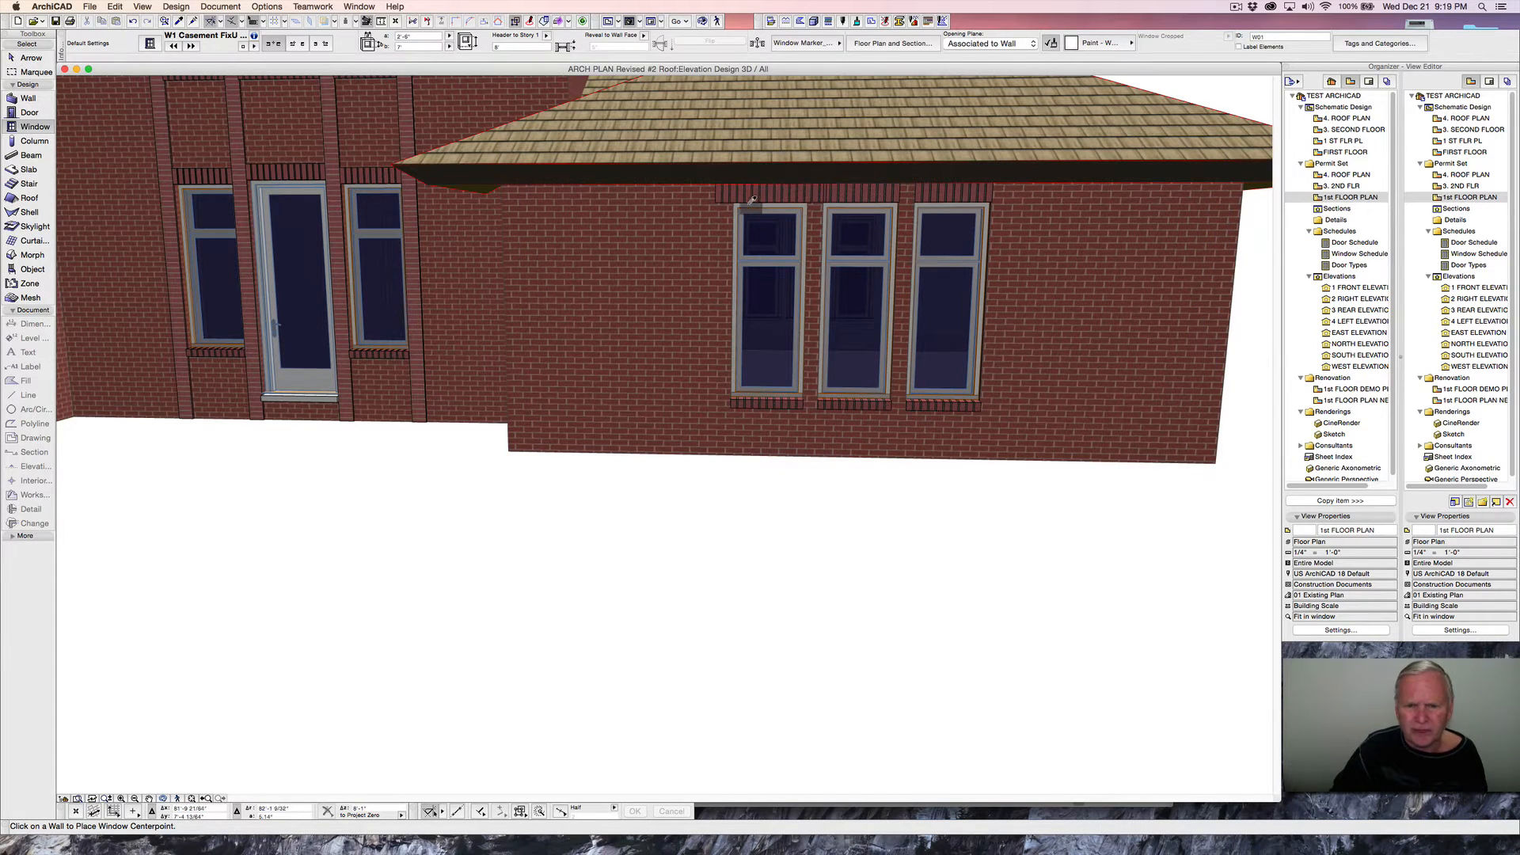
left_click(920, 198, "alt+super")
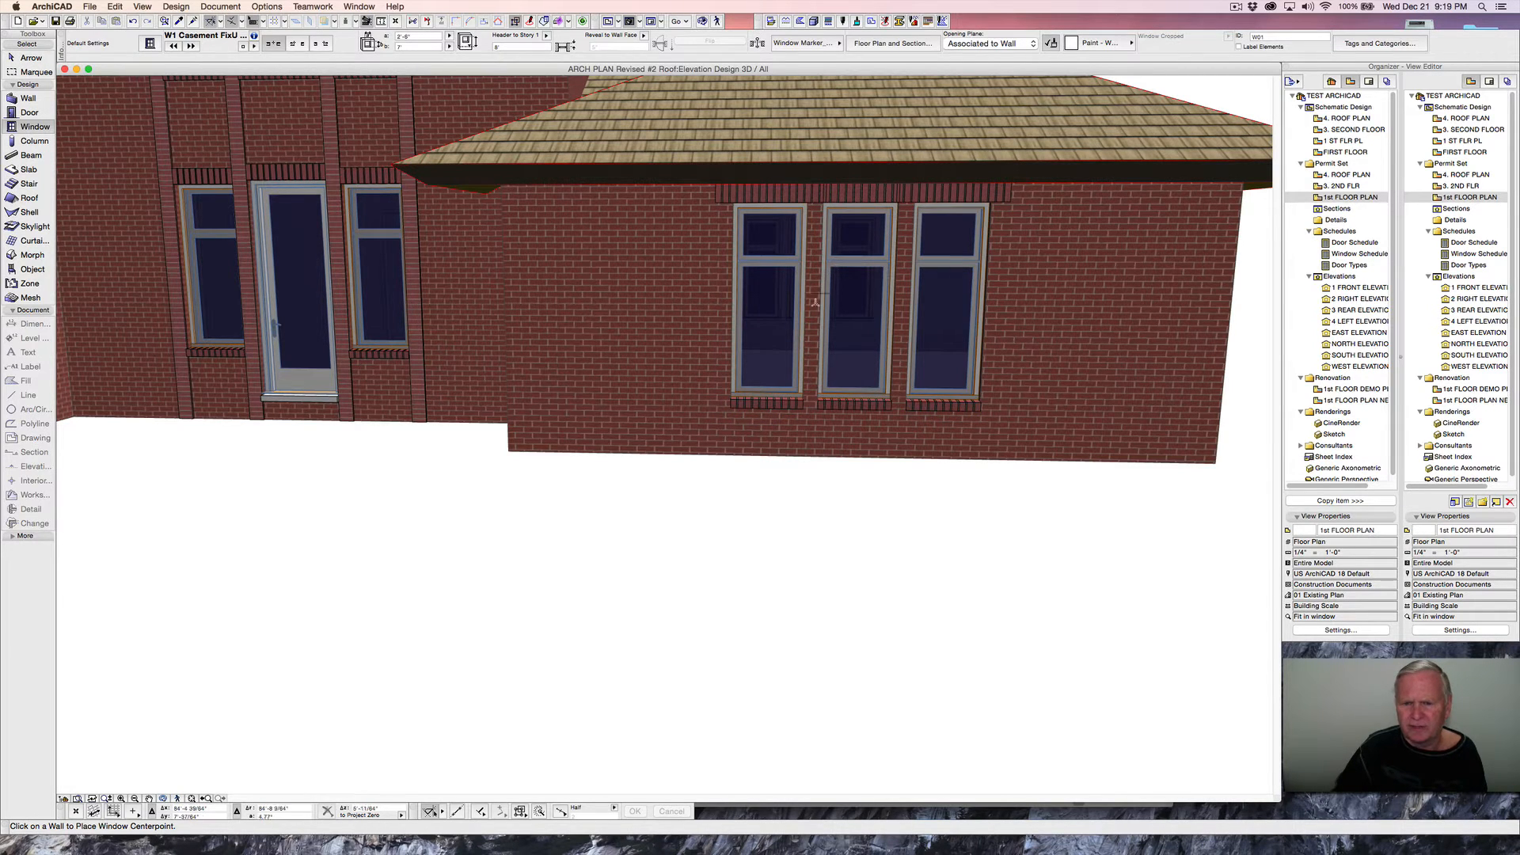
key("Escape")
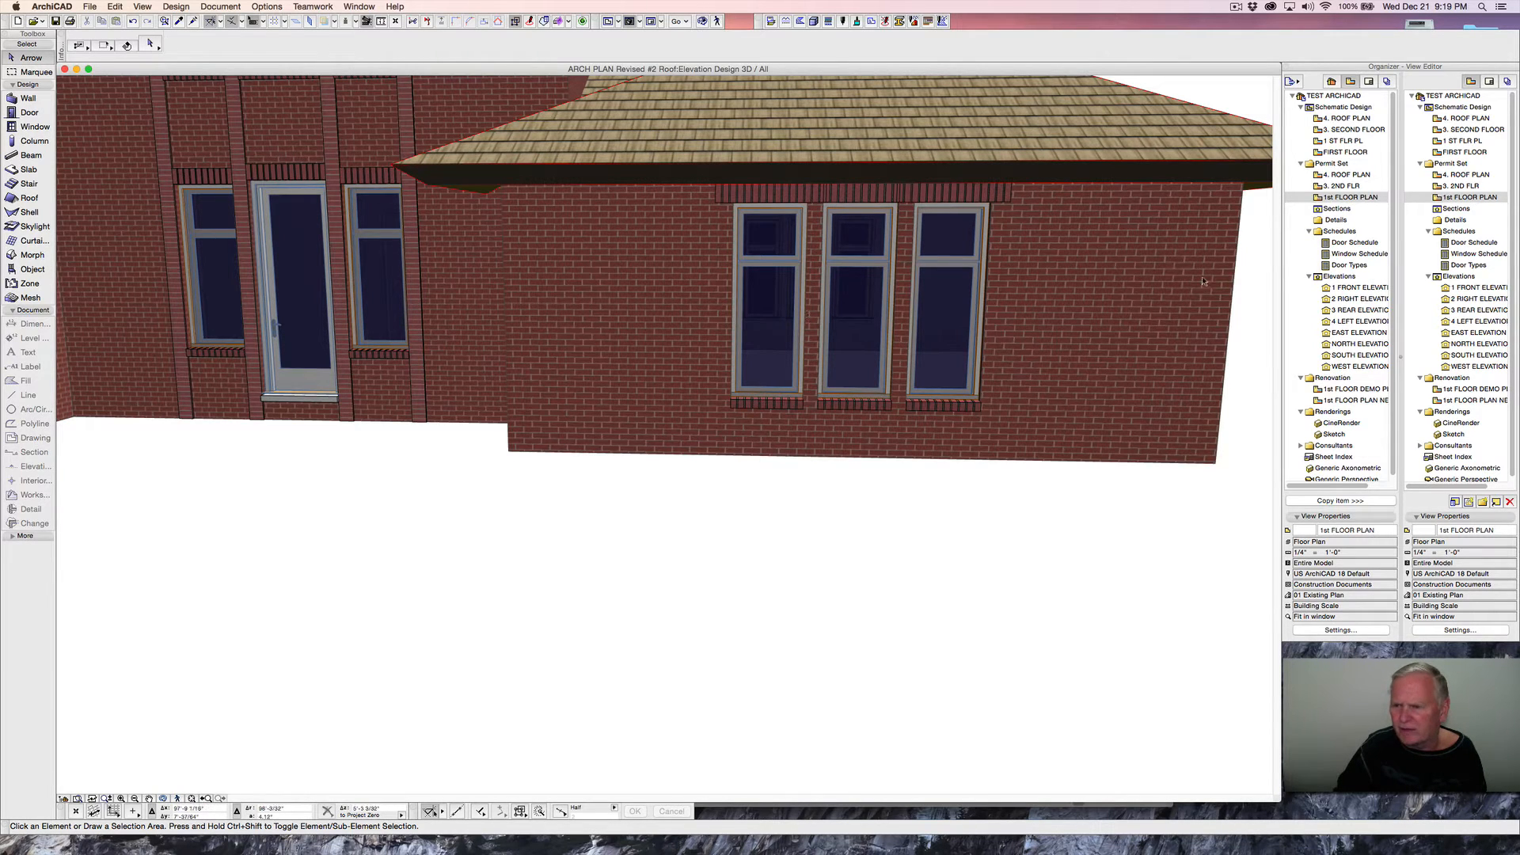
- On the permit set's 1st FLOOR PLAN, measure the brick pier between the first and middle windows of the three-window group
left_click(1344, 198)
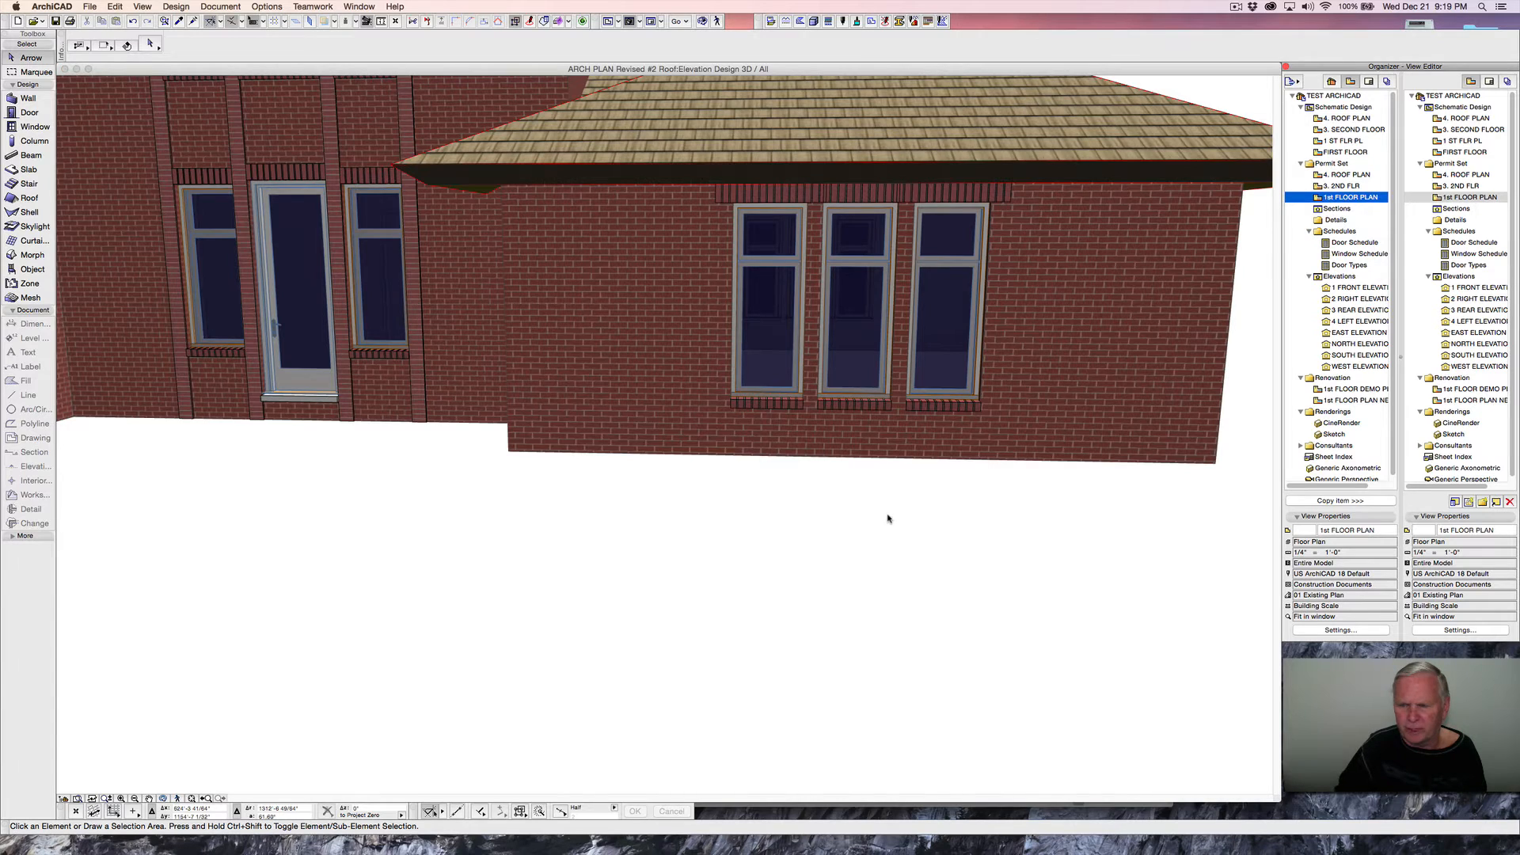
scroll(1011, 508, "down", 3)
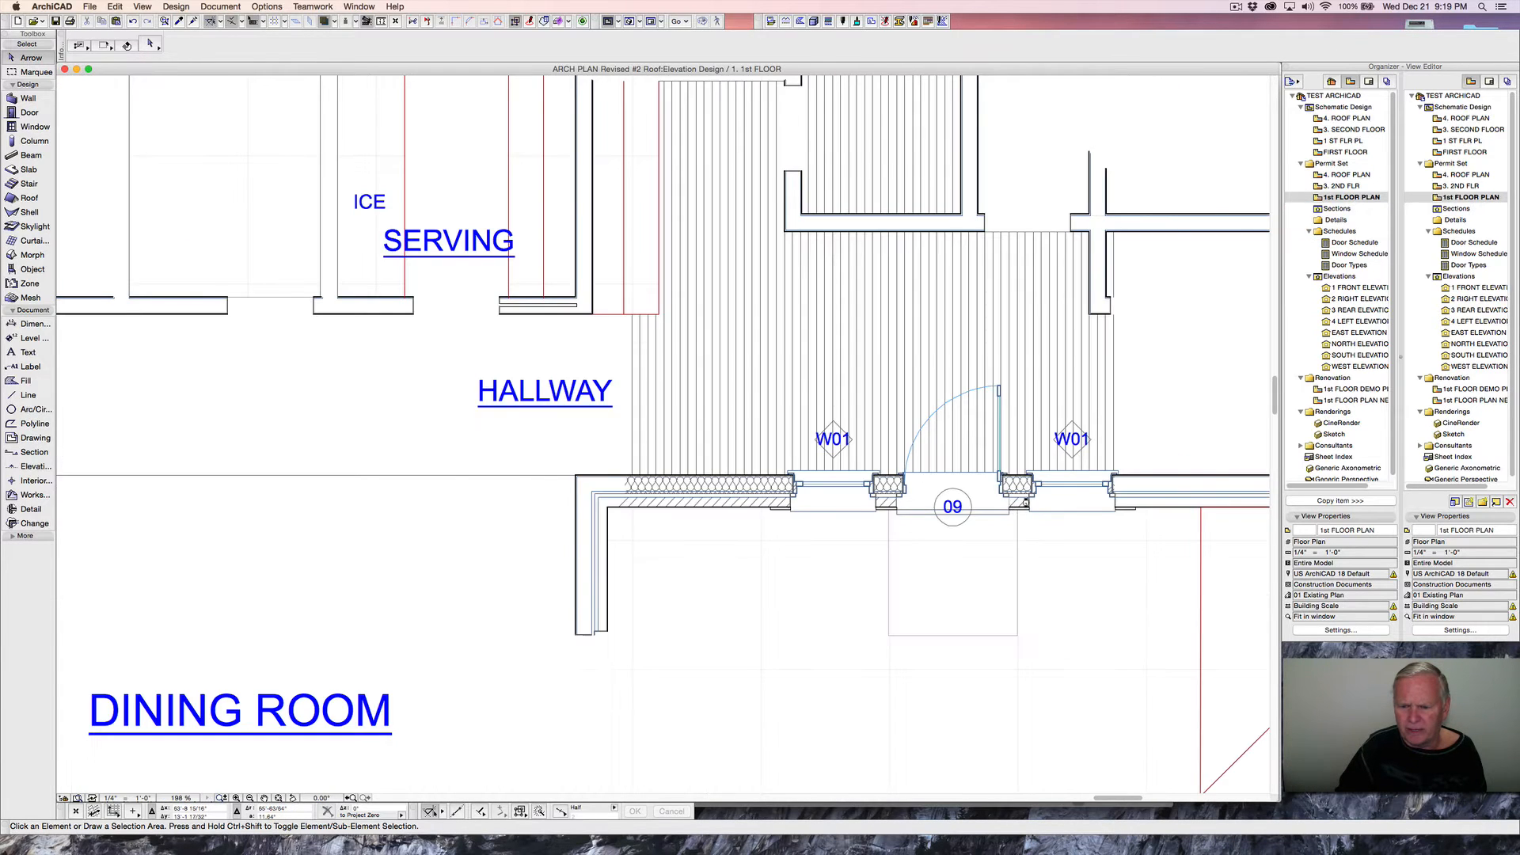
middle_click_drag(1026, 502, 400, 413)
scroll(434, 396, "up", 1)
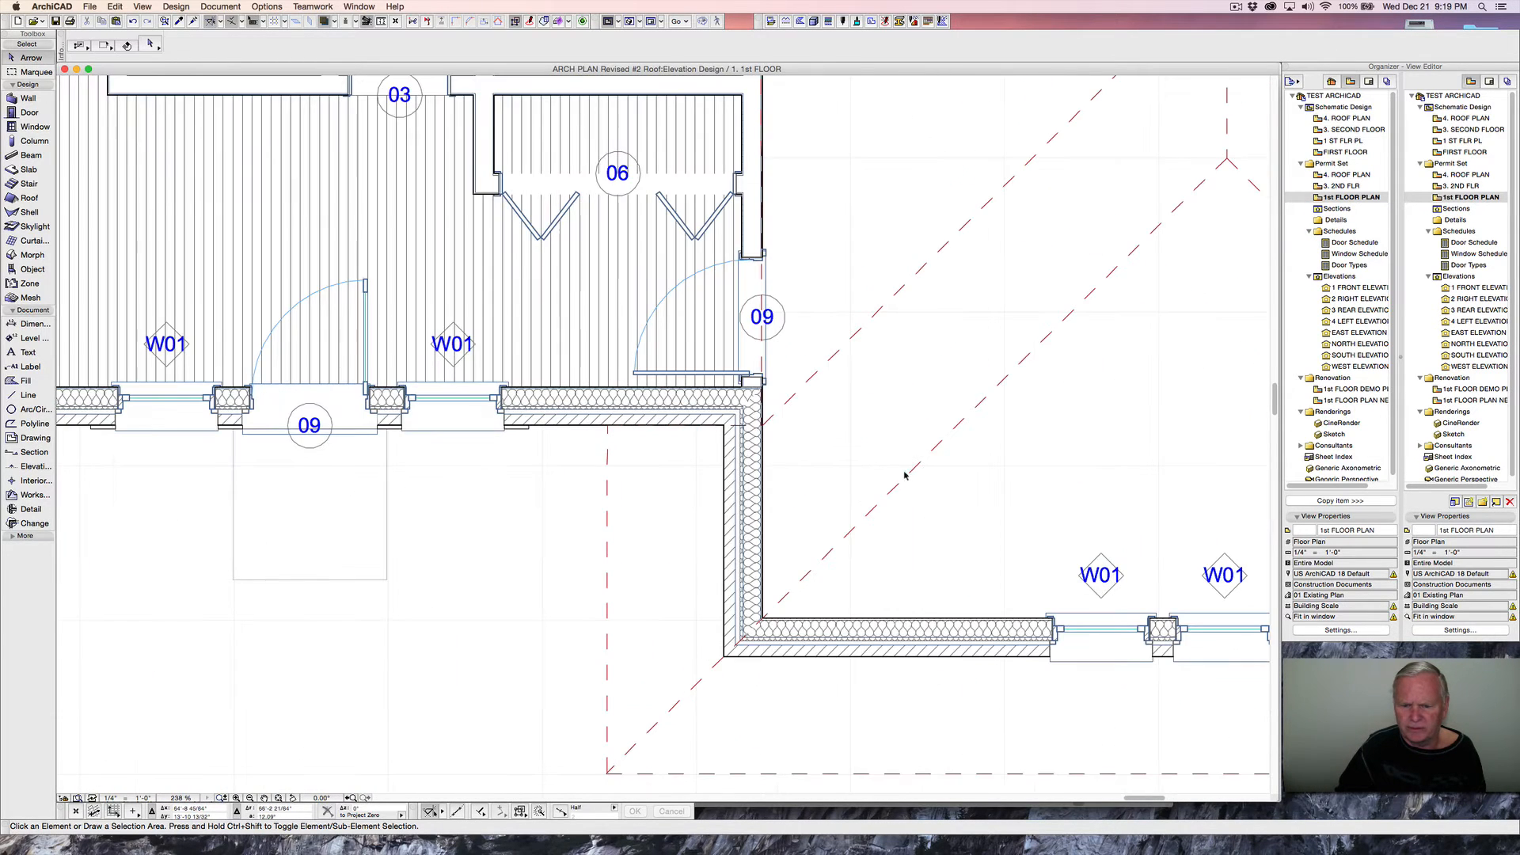
scroll(900, 442, "up", 2)
middle_click_drag(943, 448, 412, 265)
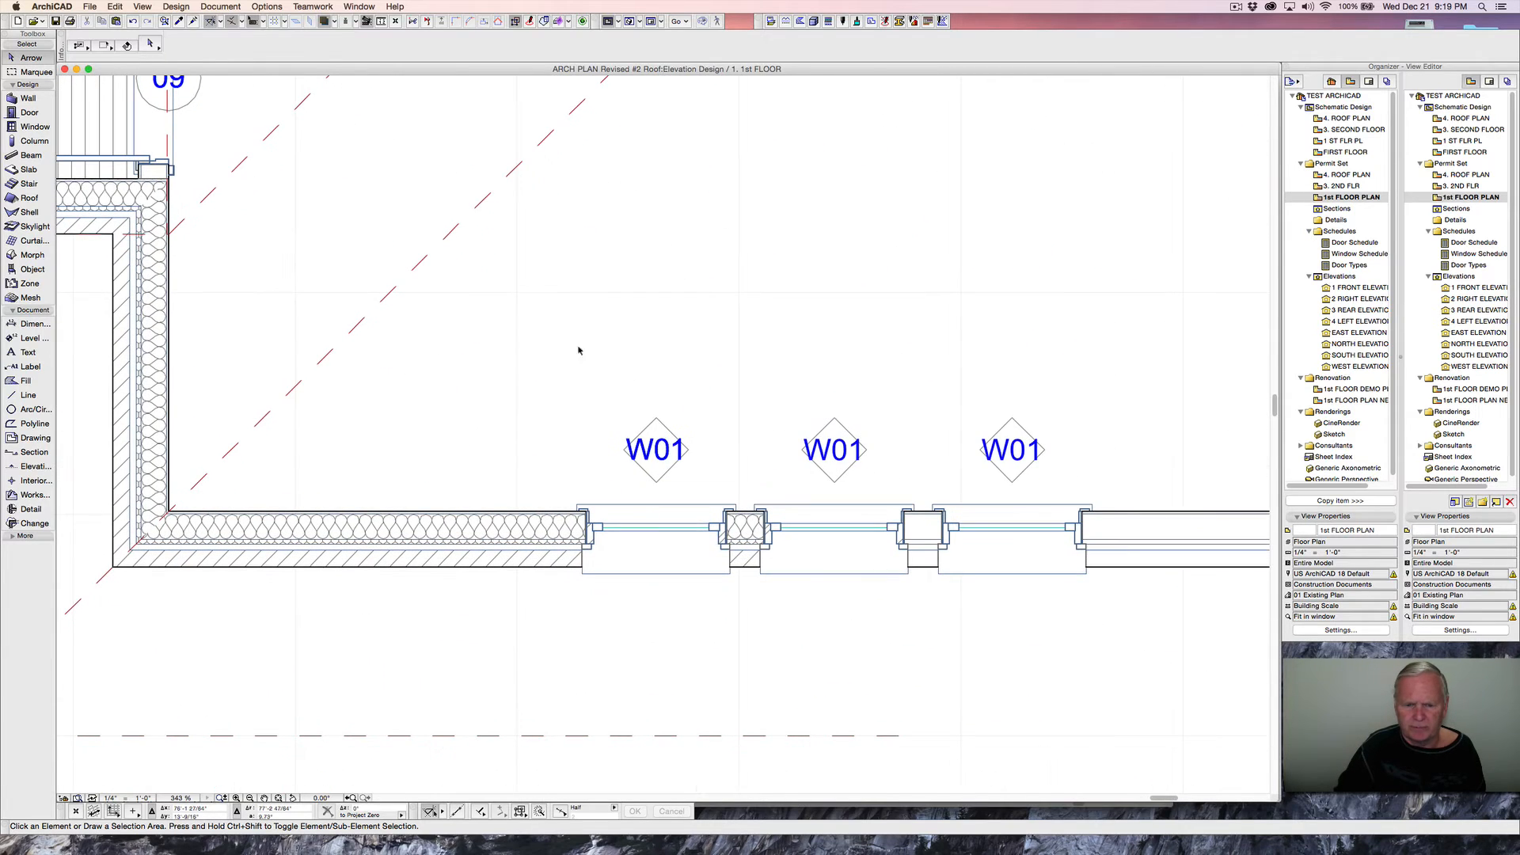
scroll(769, 566, "up", 2)
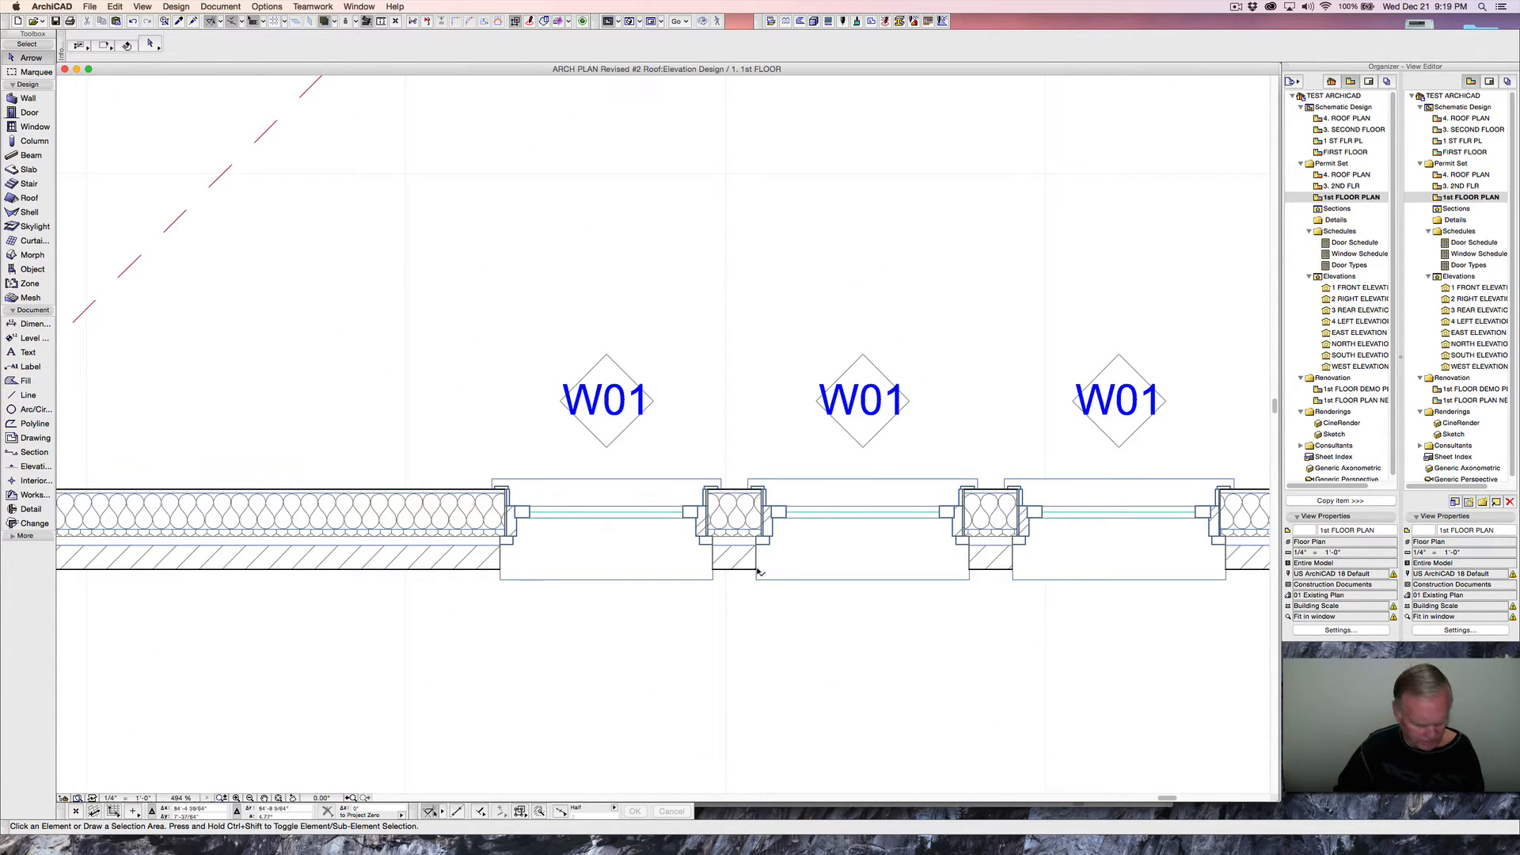
key("m")
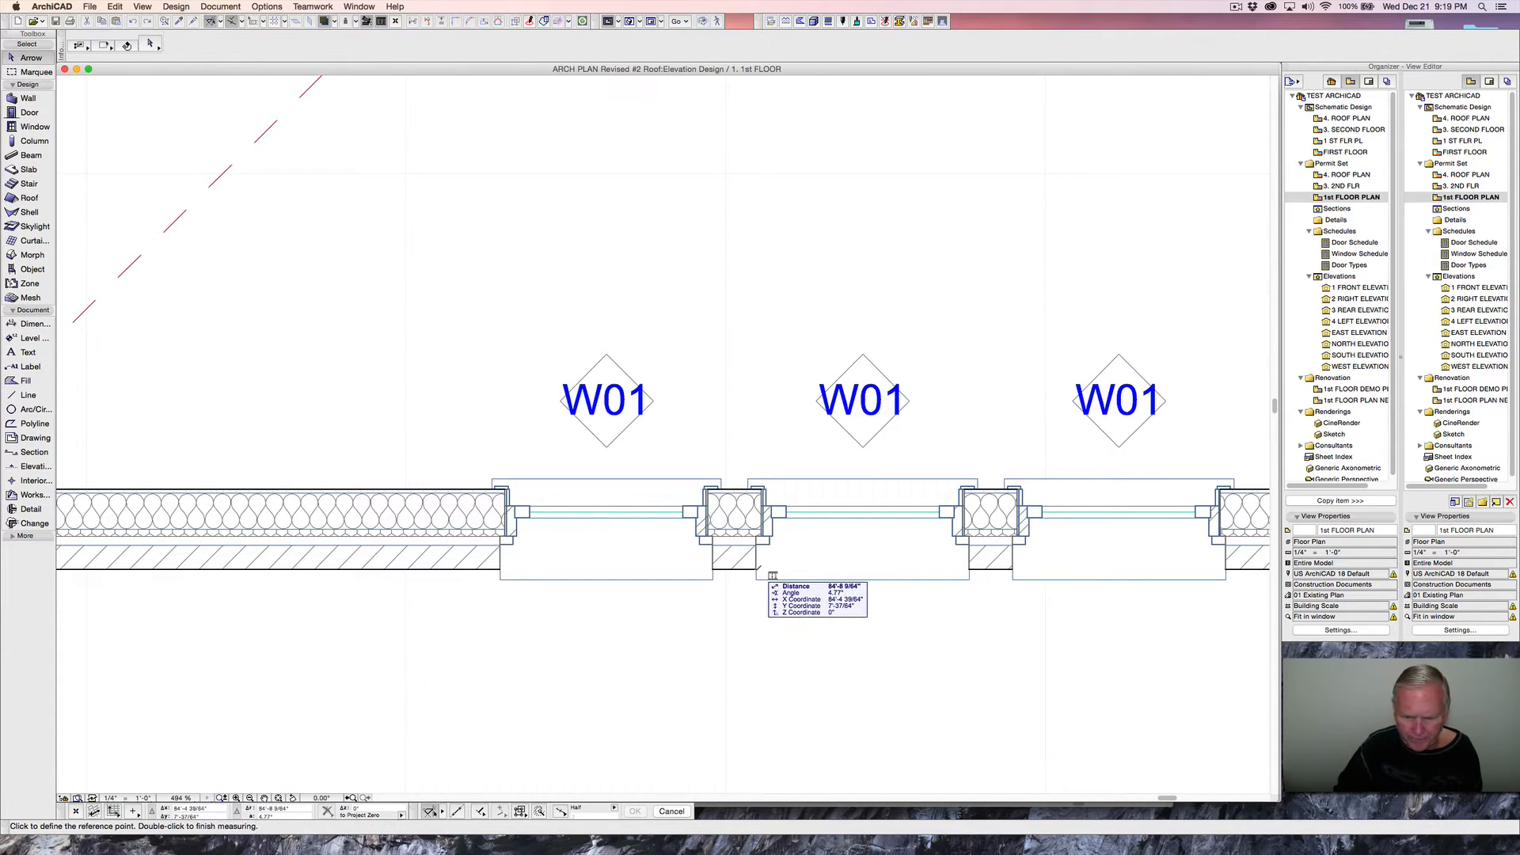
left_click(756, 568)
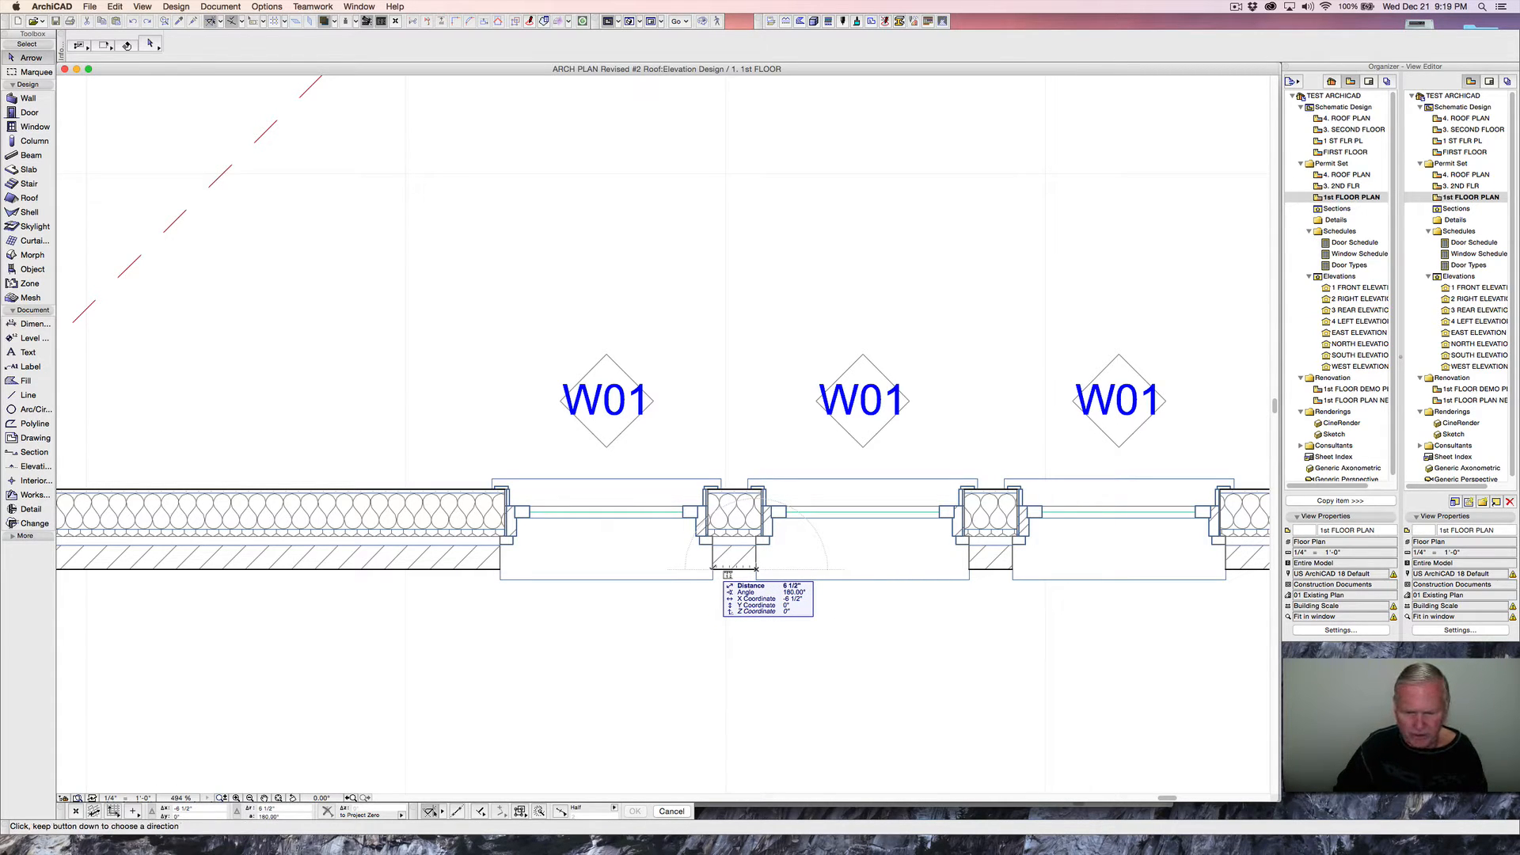
key("Escape")
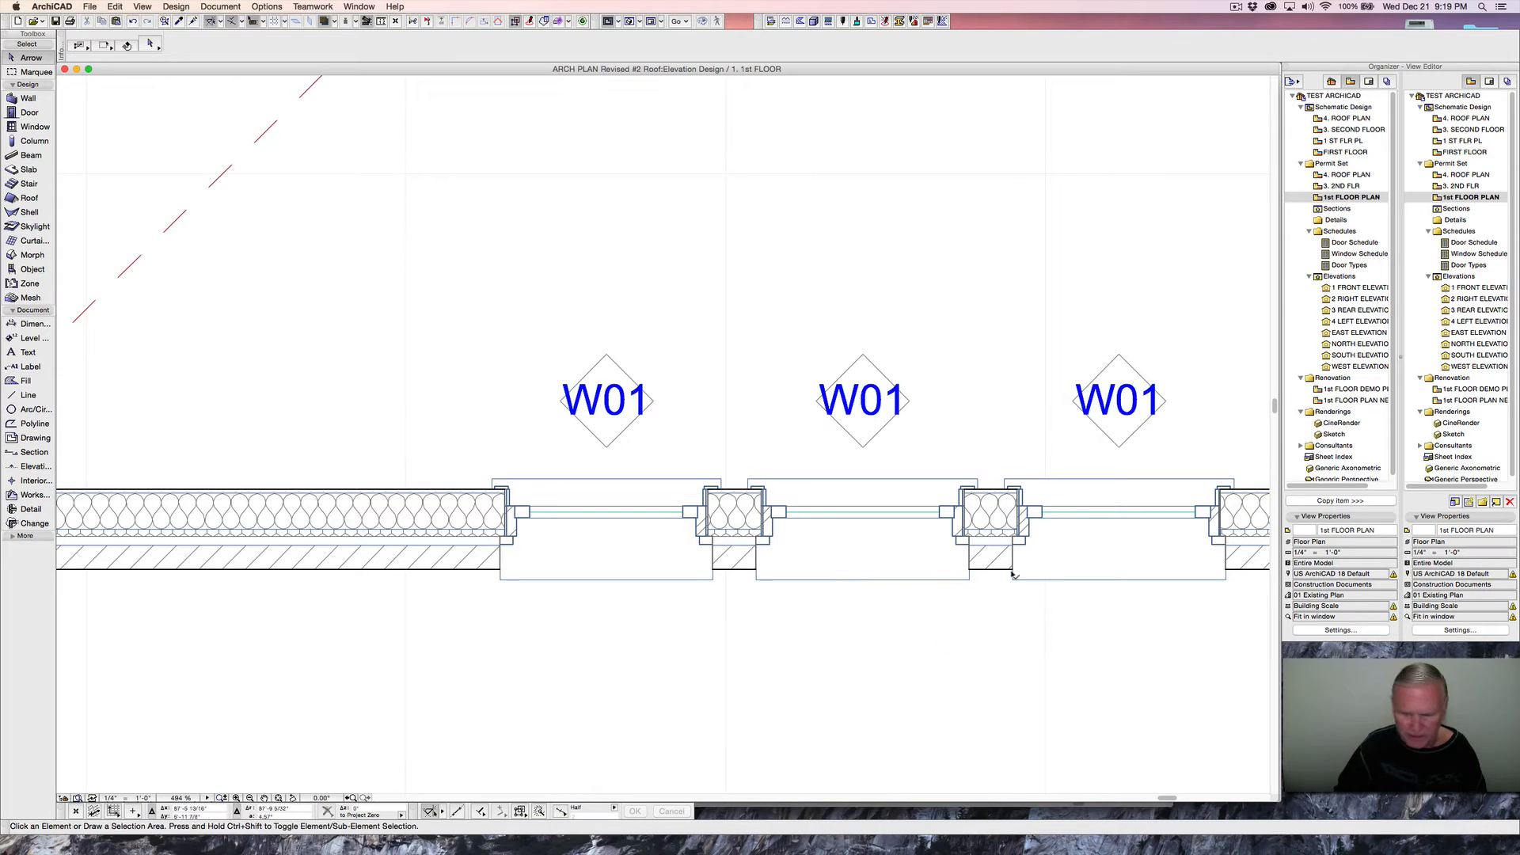
- Measure the width of the brick pier between the middle window and the window farthest from the entry door
key("m")
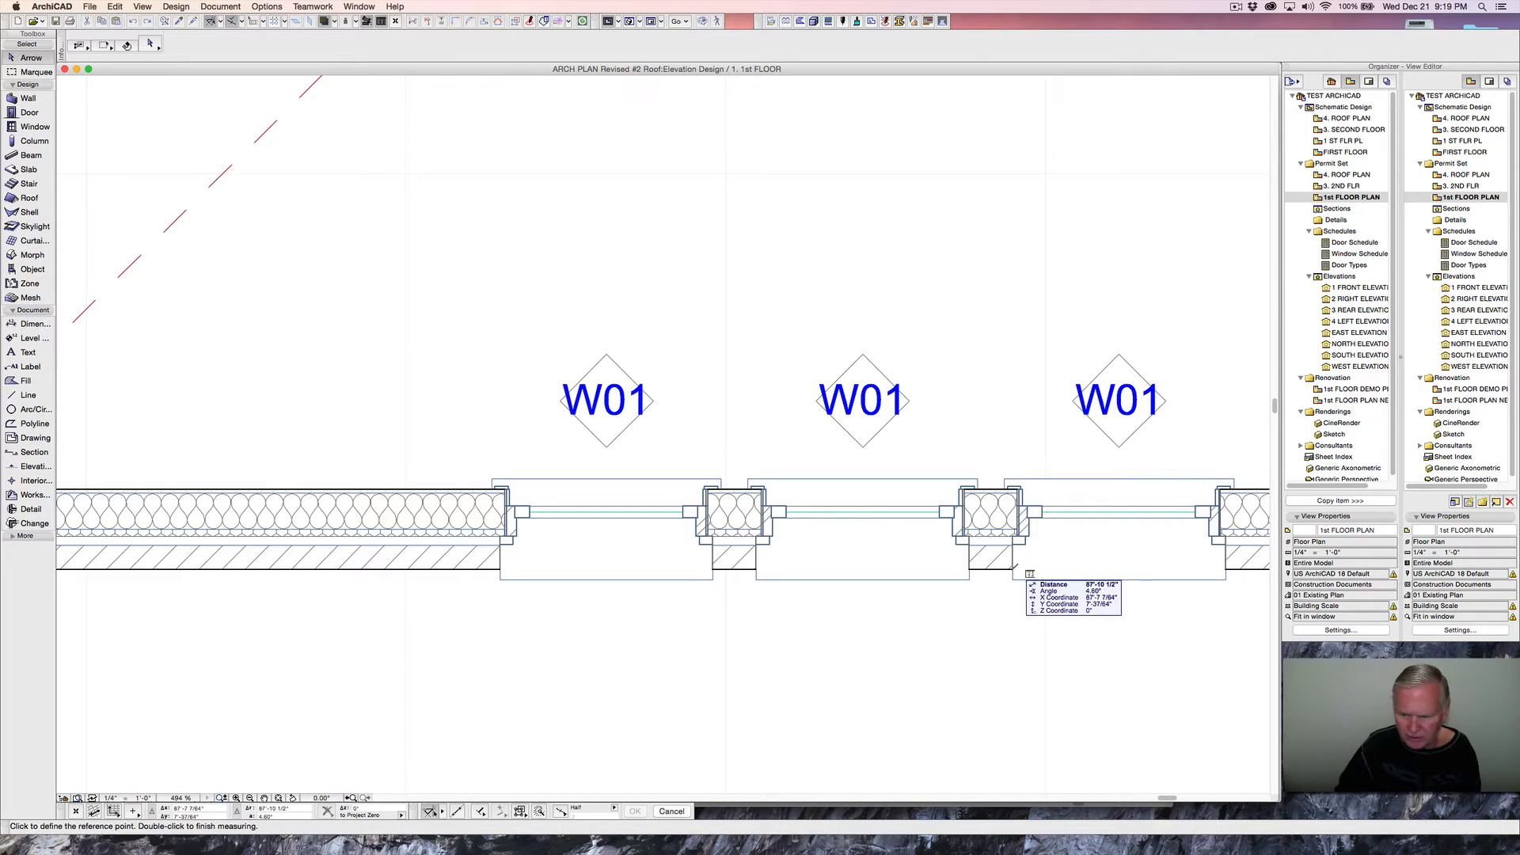
left_click(1012, 569)
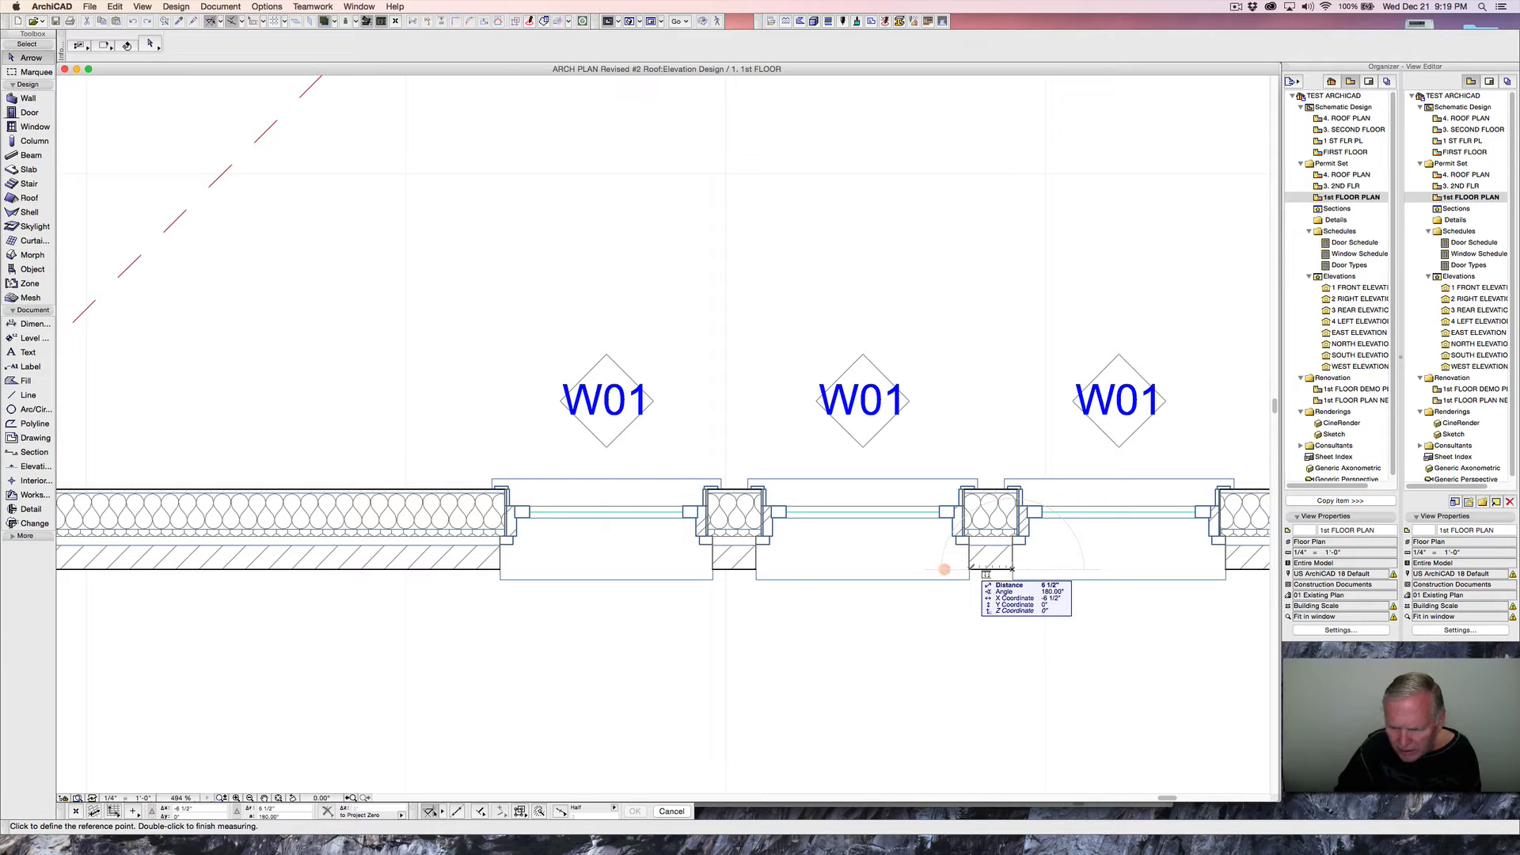
double_click(944, 569)
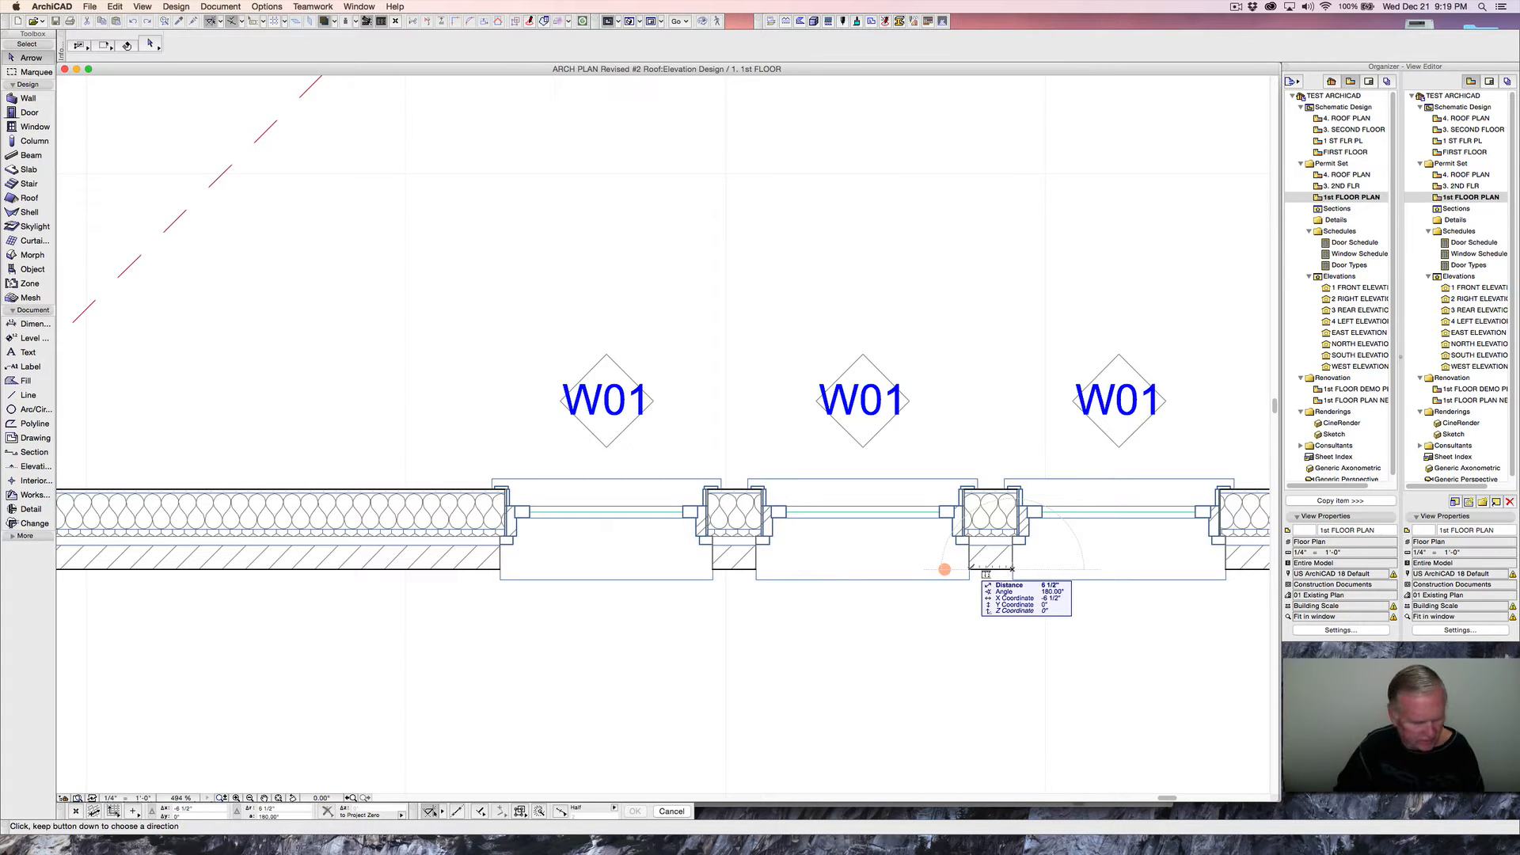
- Move the window farthest from the entry door 1.125" away from the middle window along the wall, and deselect it
left_click(1019, 492)
left_click(1019, 492)
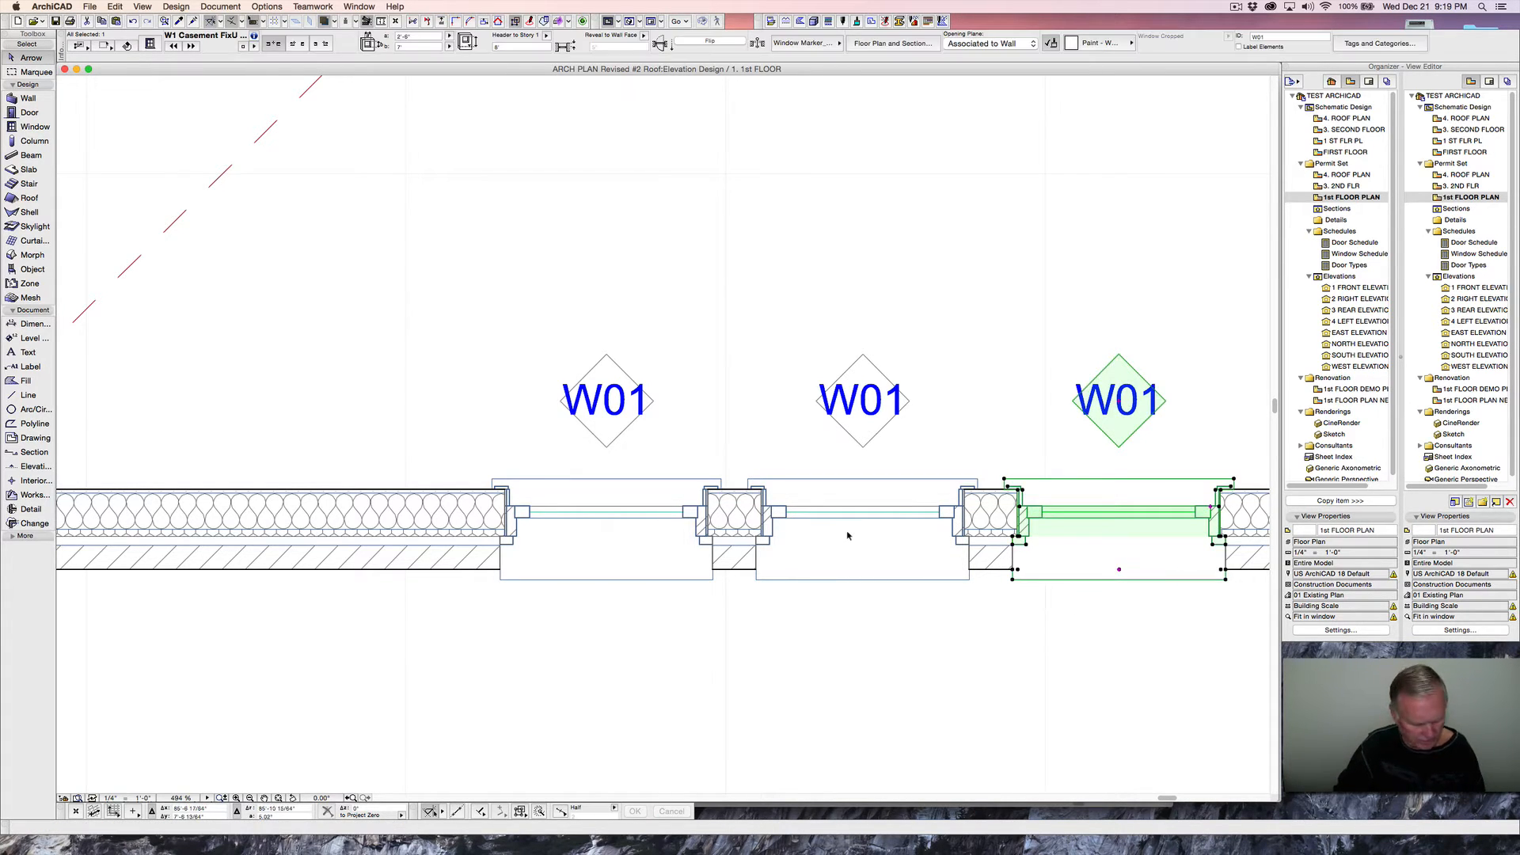
key("super+d")
left_click(1064, 528)
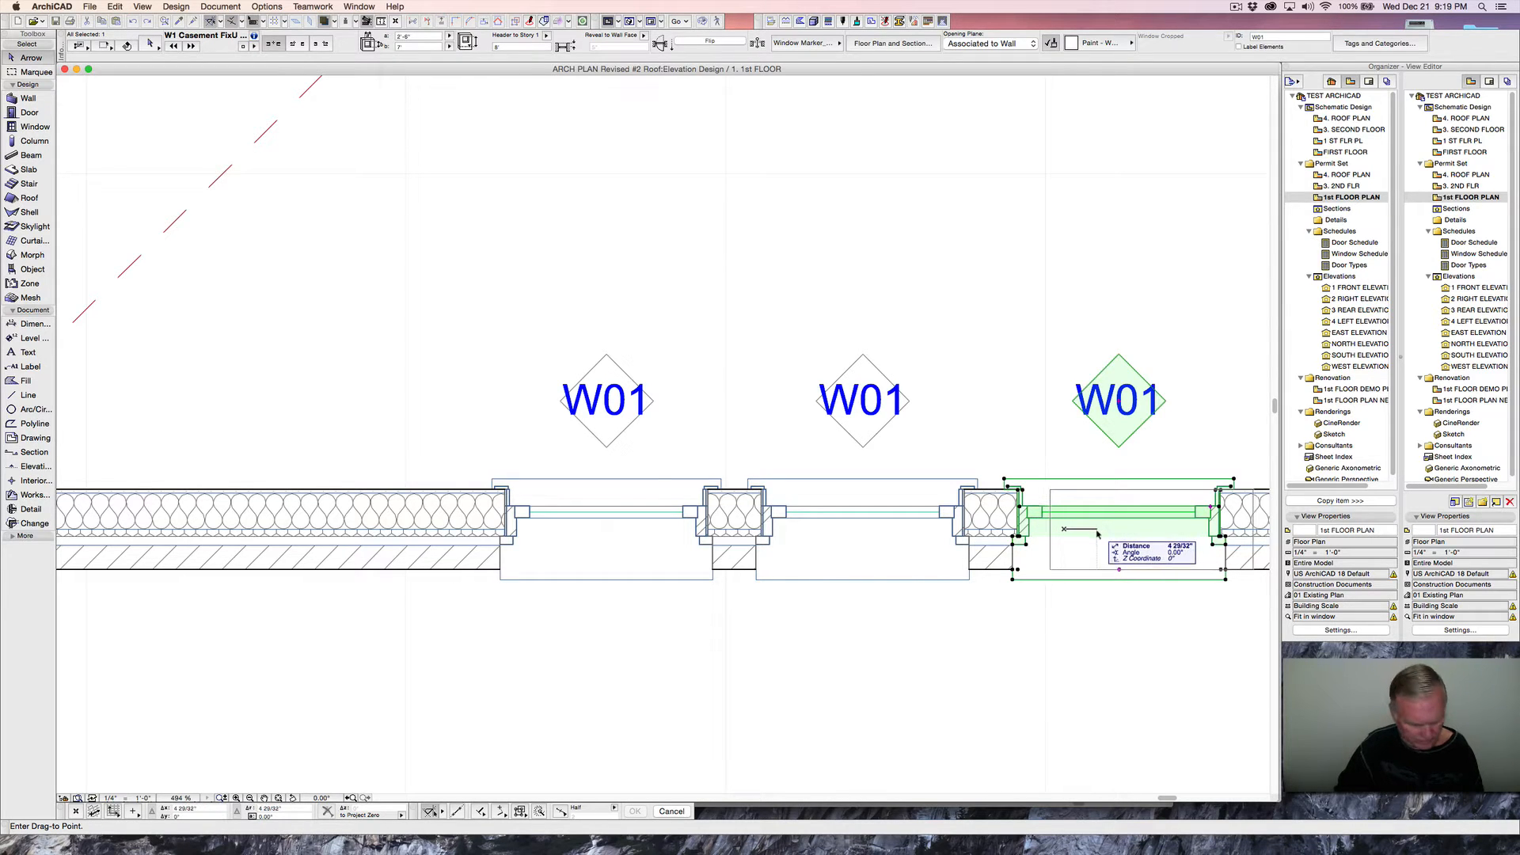
type("1.1")
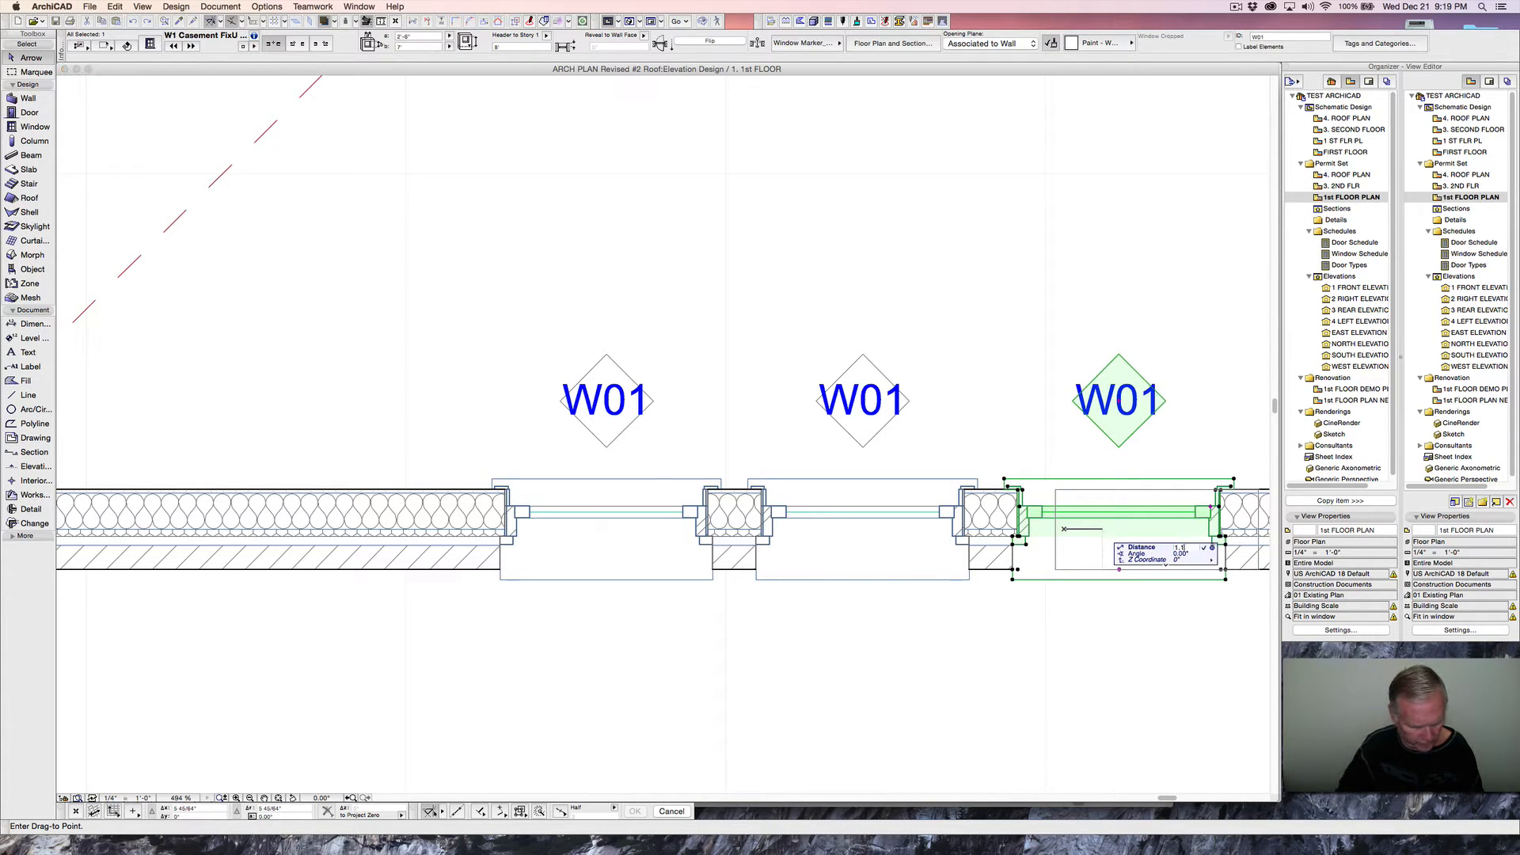
type("25")
key("Return")
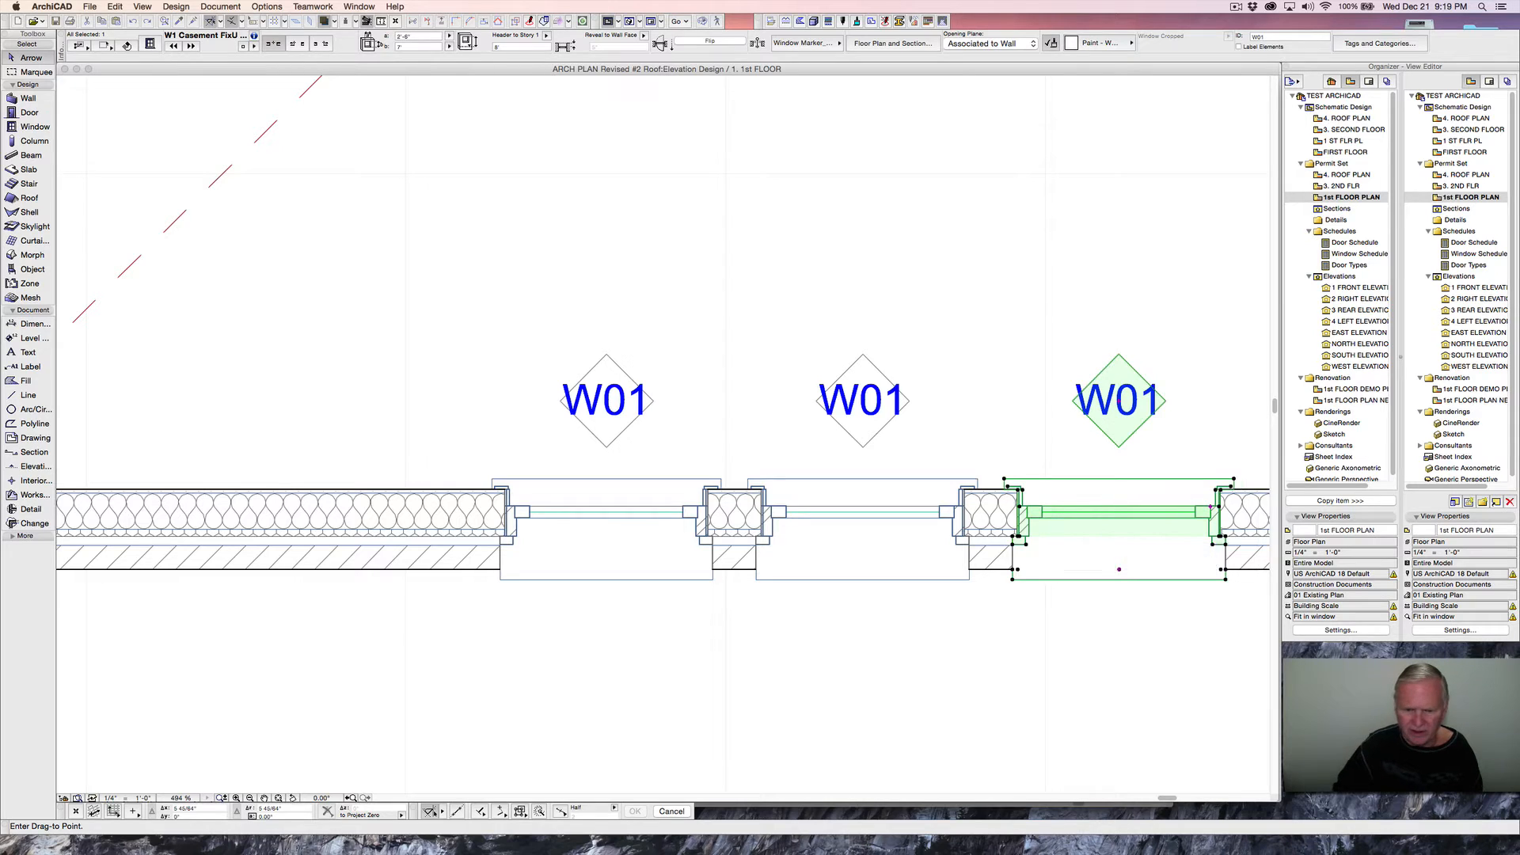
key("Escape")
- Try to move the window nearest the entry door 1.125" away from the middle window, and undo the move
left_click(607, 511)
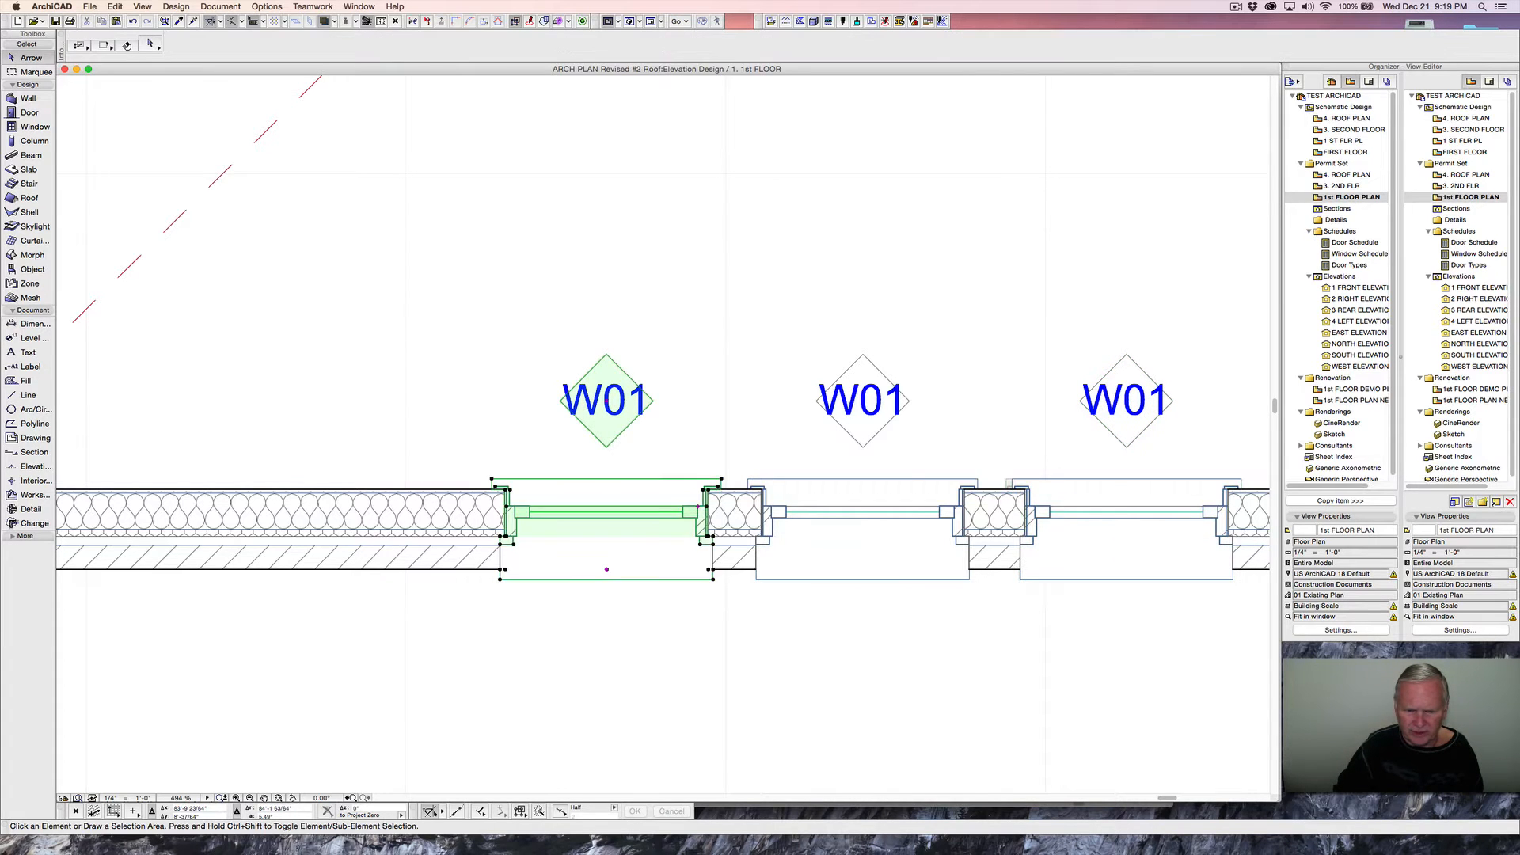
key("super+d")
left_click(693, 510)
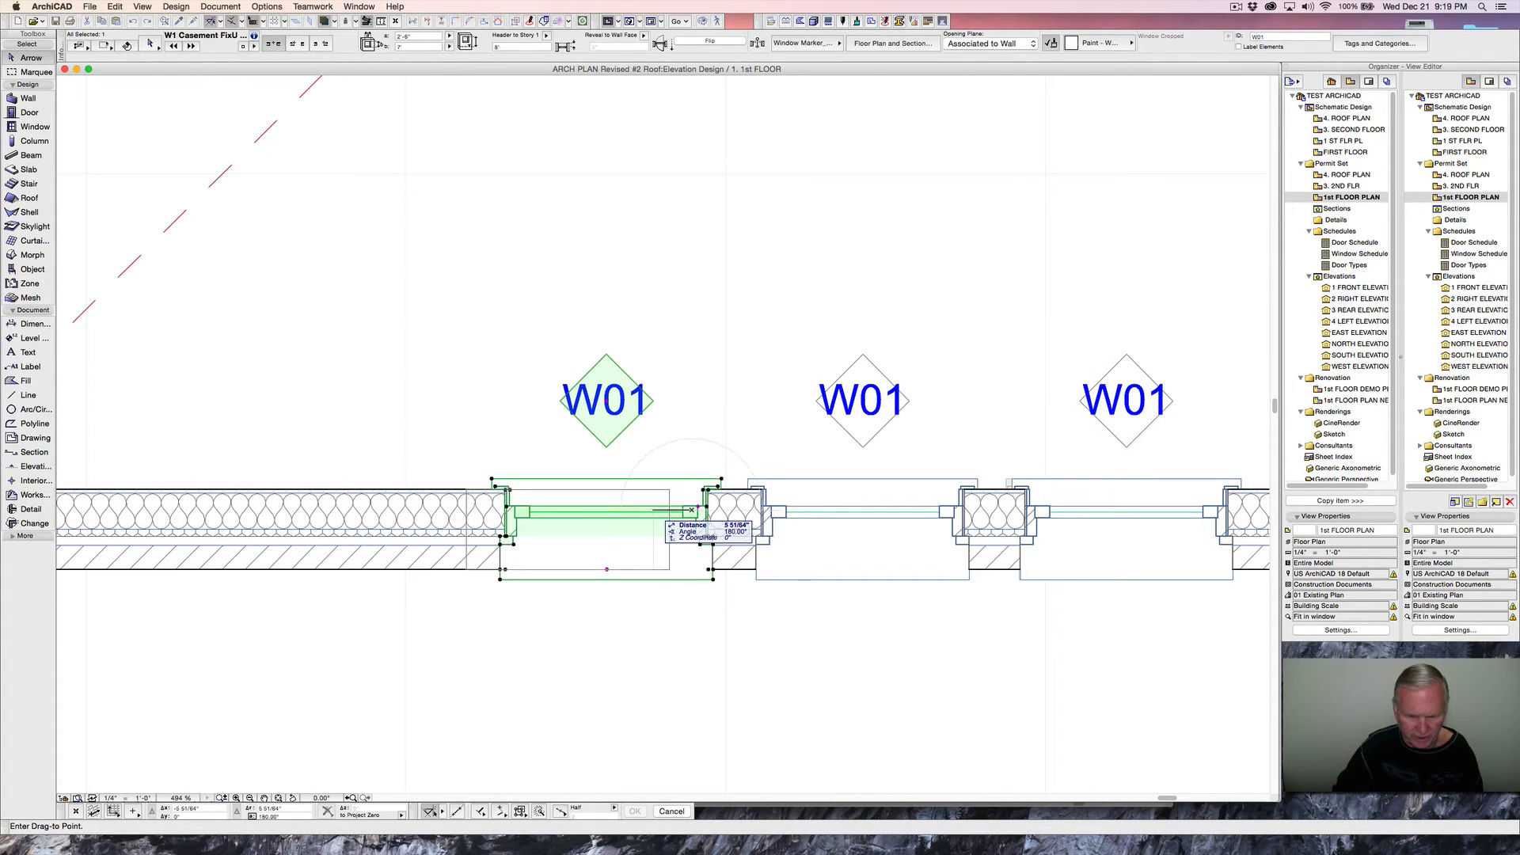
type("1")
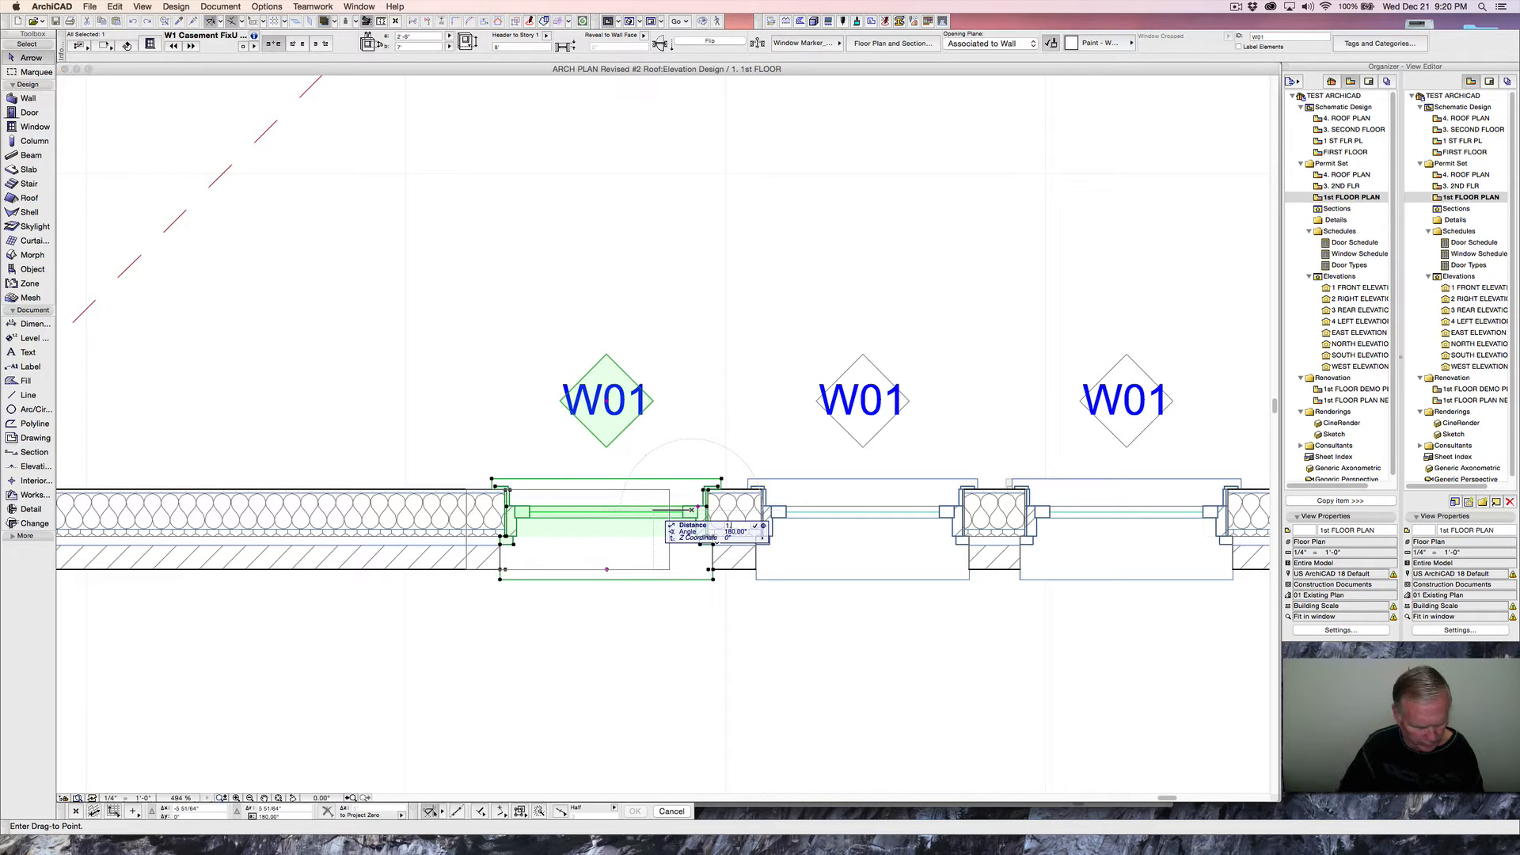
type(".125")
key("Return")
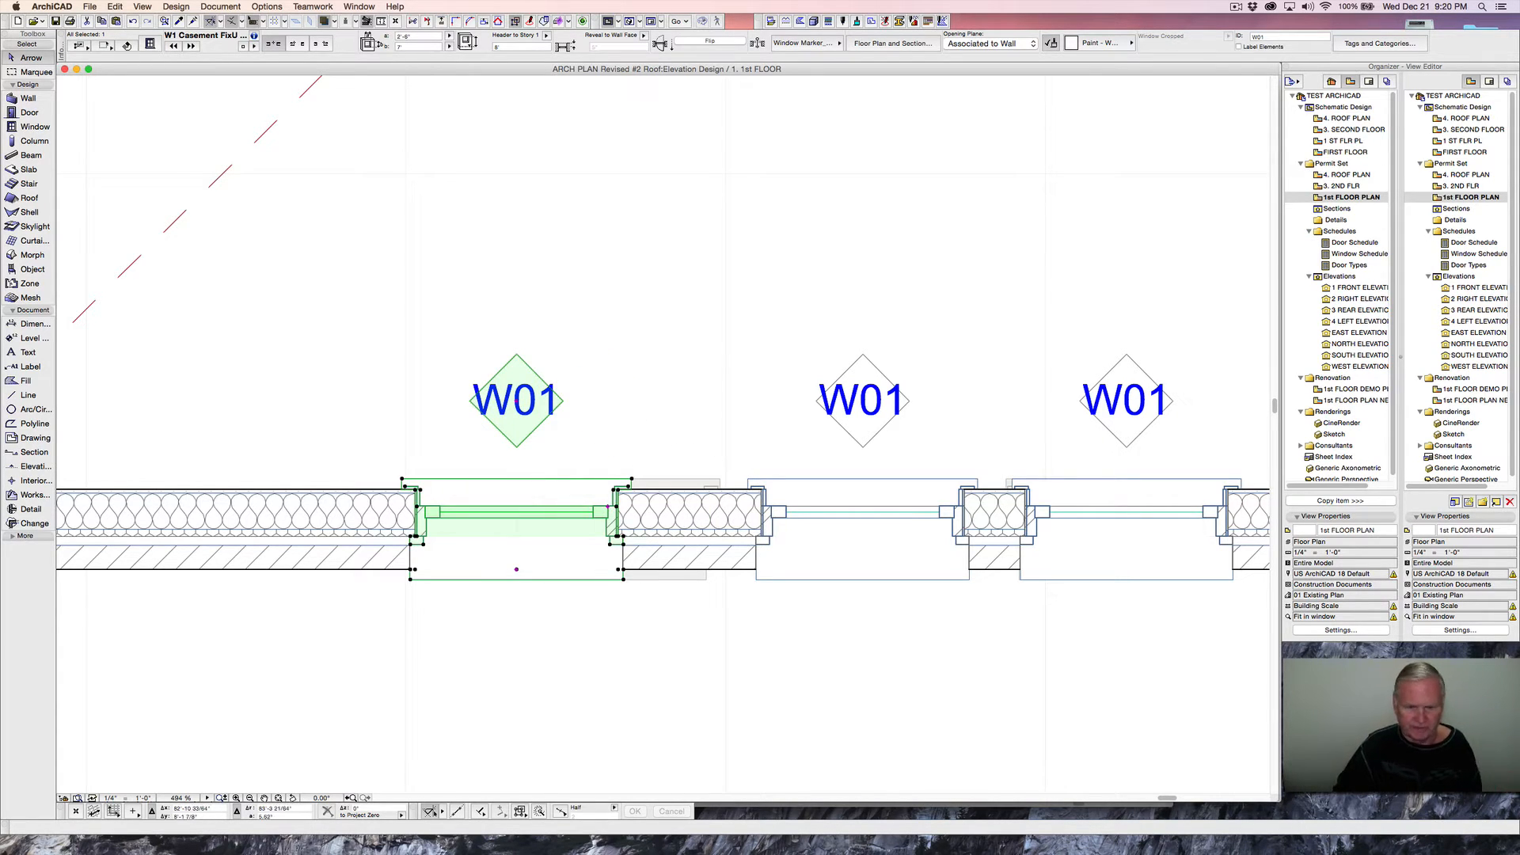
key("super+z")
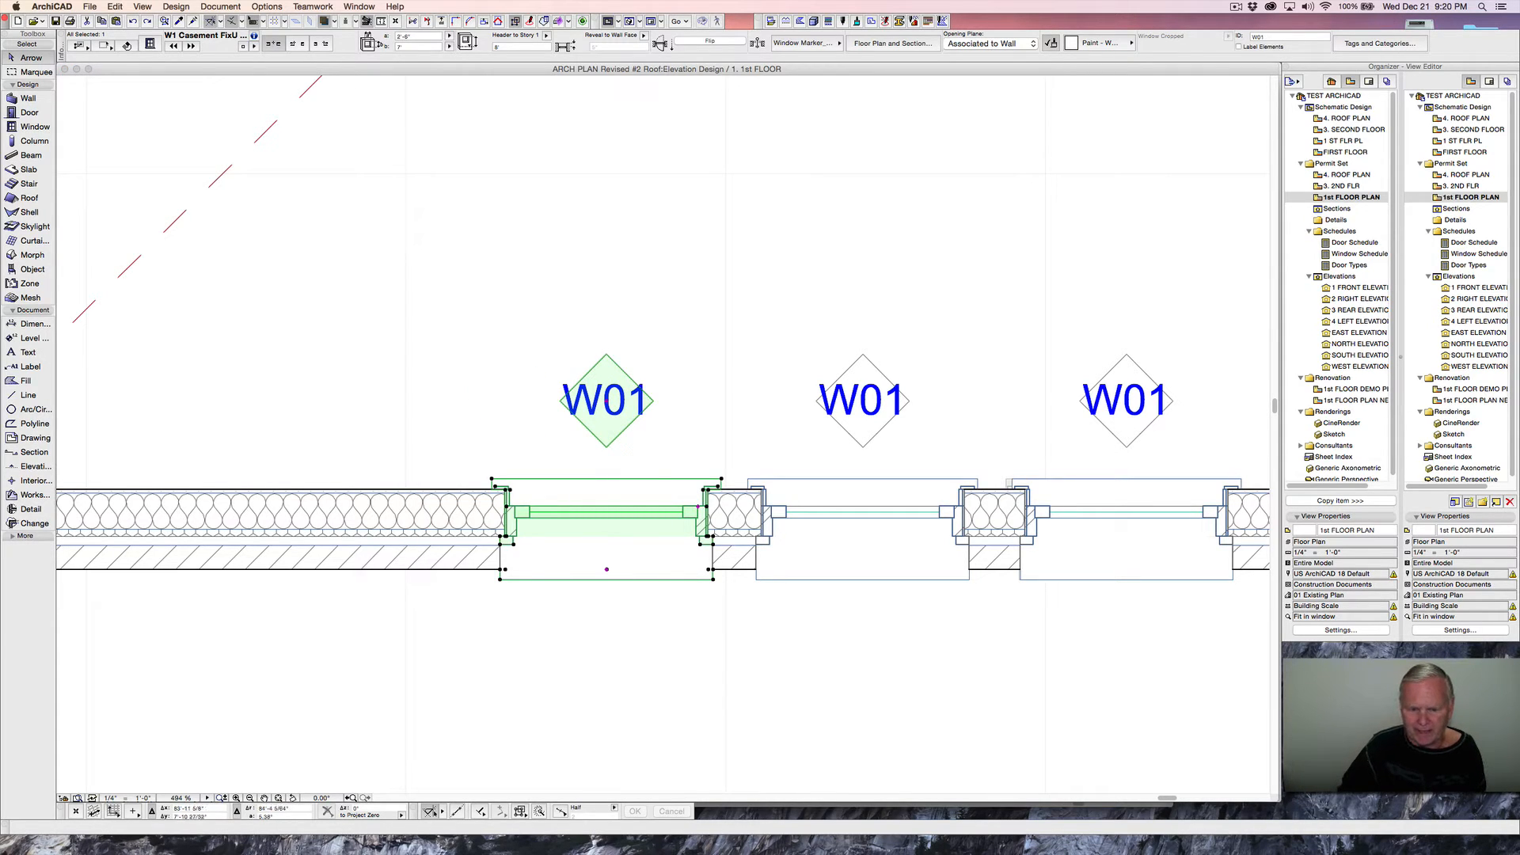
- Move the three-window group's window nearest the entry door 1.125" away from the middle window, and deselect it
left_click(711, 539)
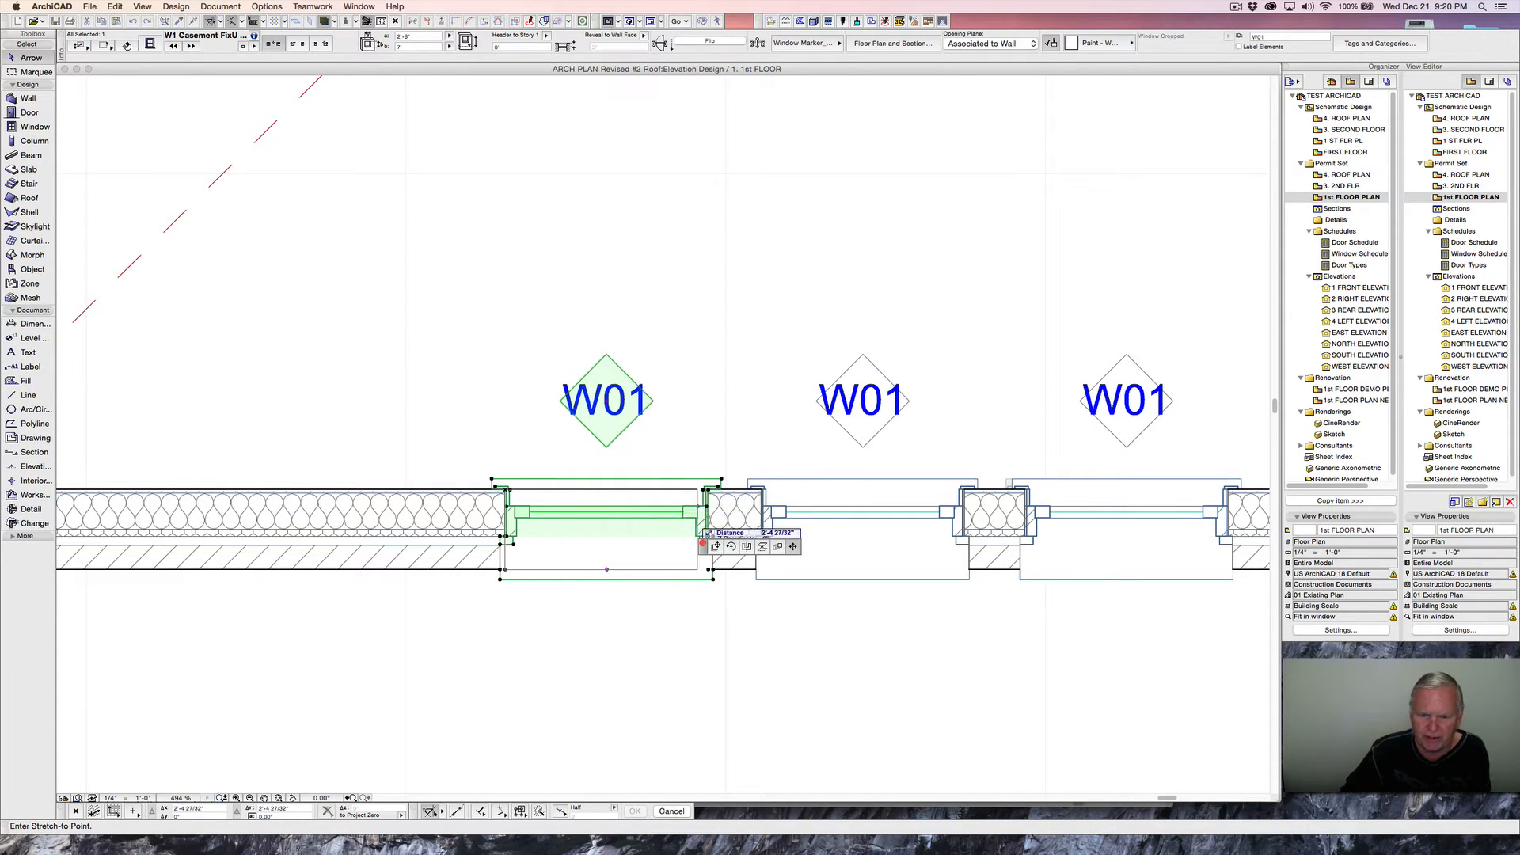
left_click(716, 546)
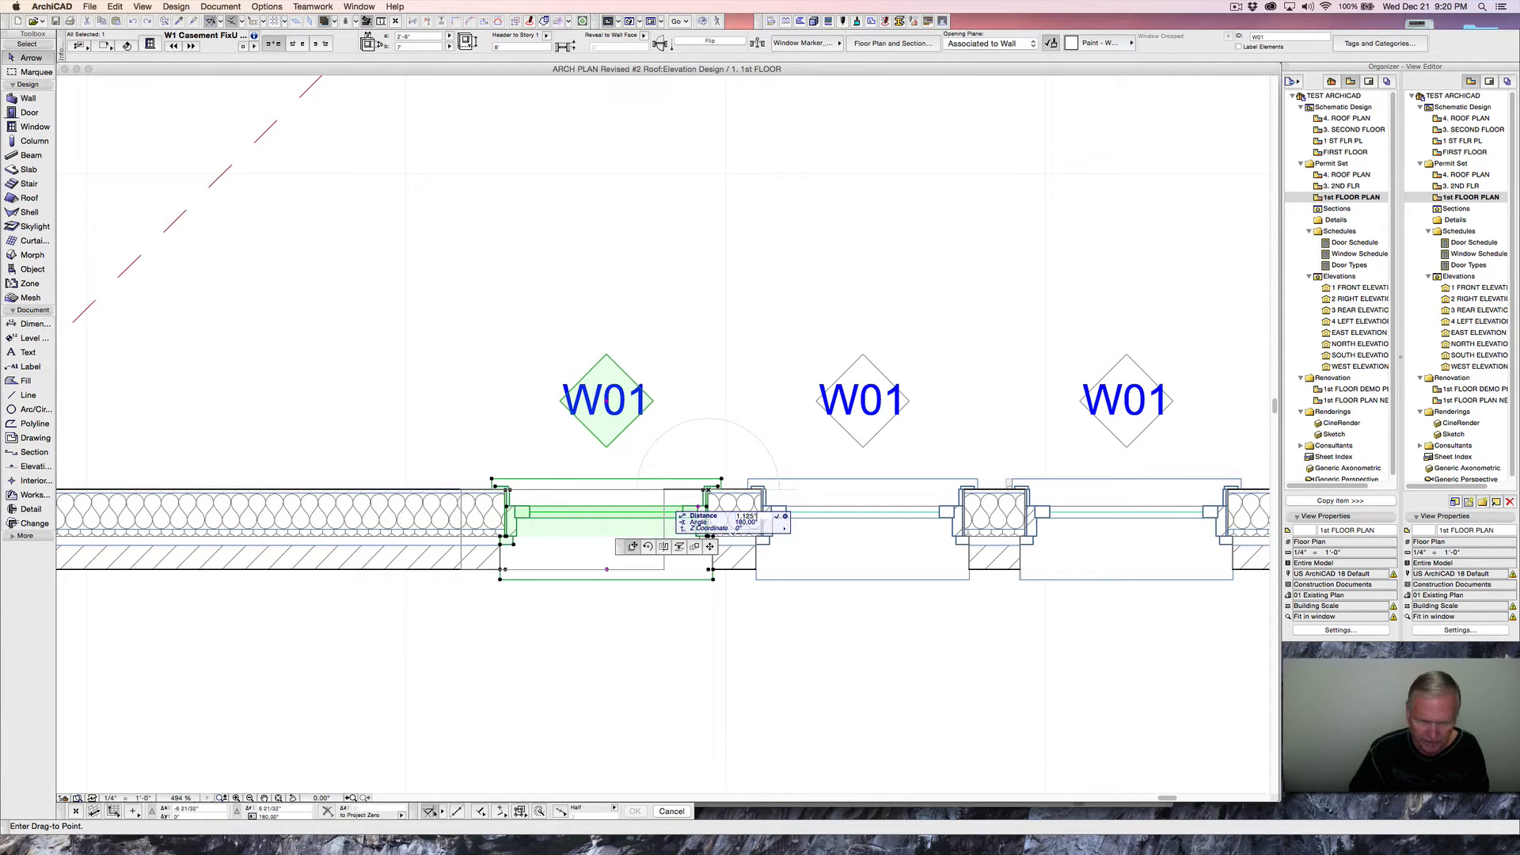
left_click(699, 490)
key("Escape")
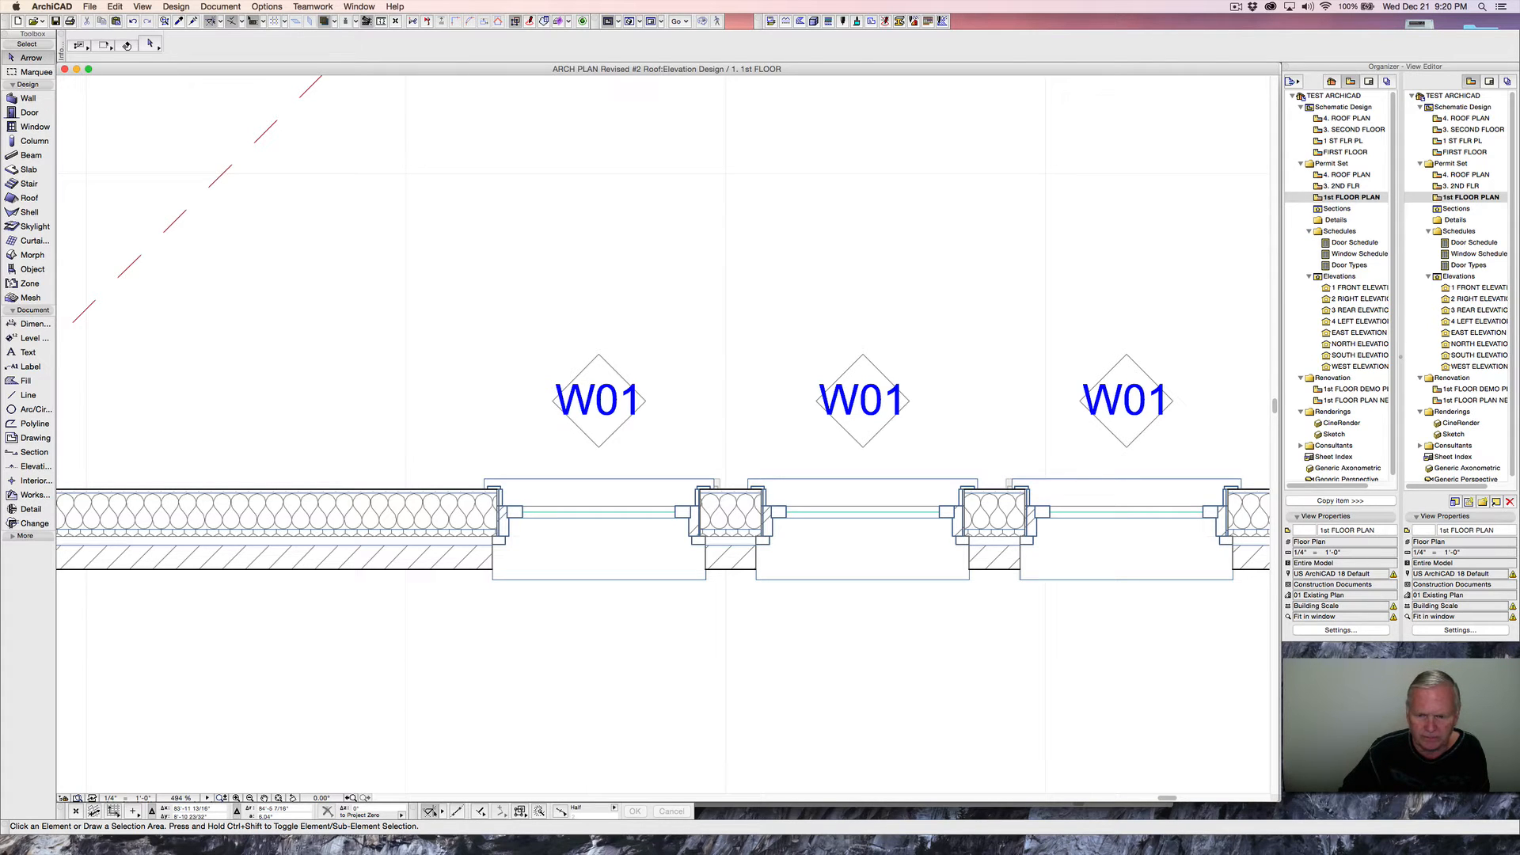
- In the 3D view, start a dragged copy of the entry bay's leftmost pilaster, referenced from its top corner beside the second-floor window
key("F3")
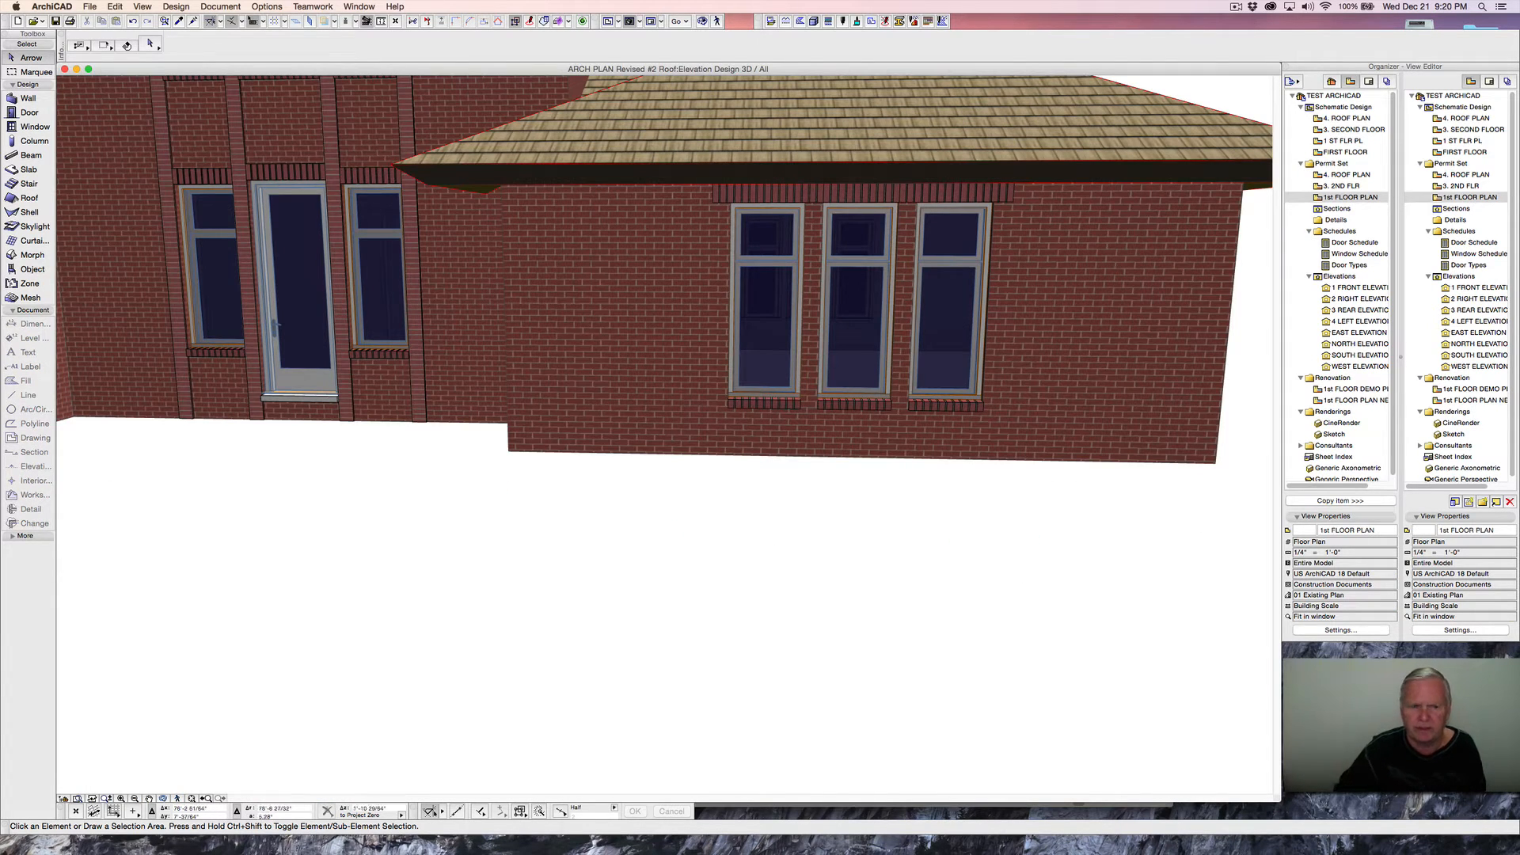
left_click(188, 369)
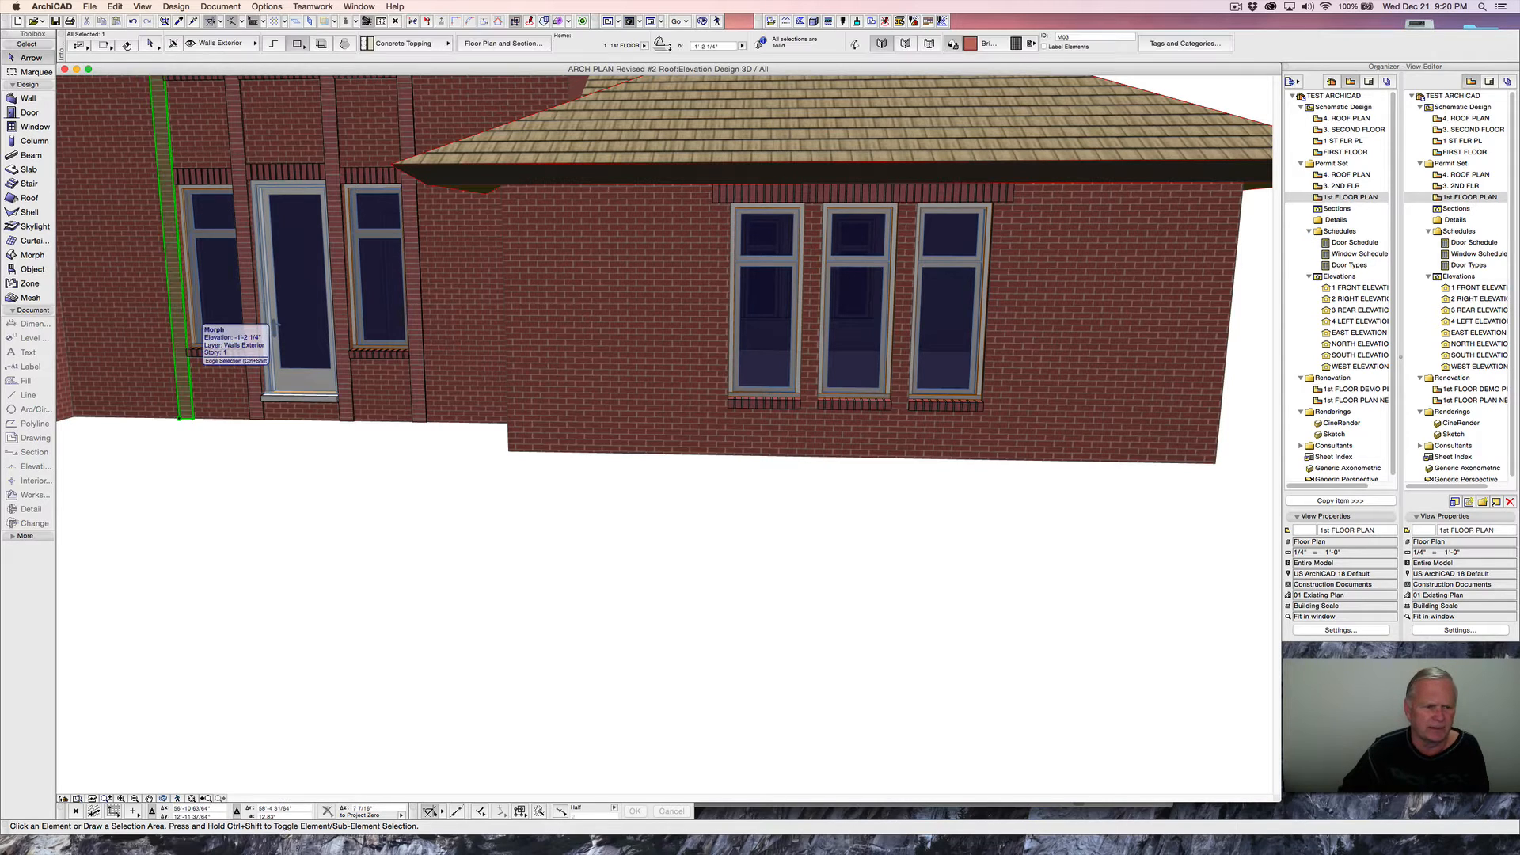
right_click(191, 379)
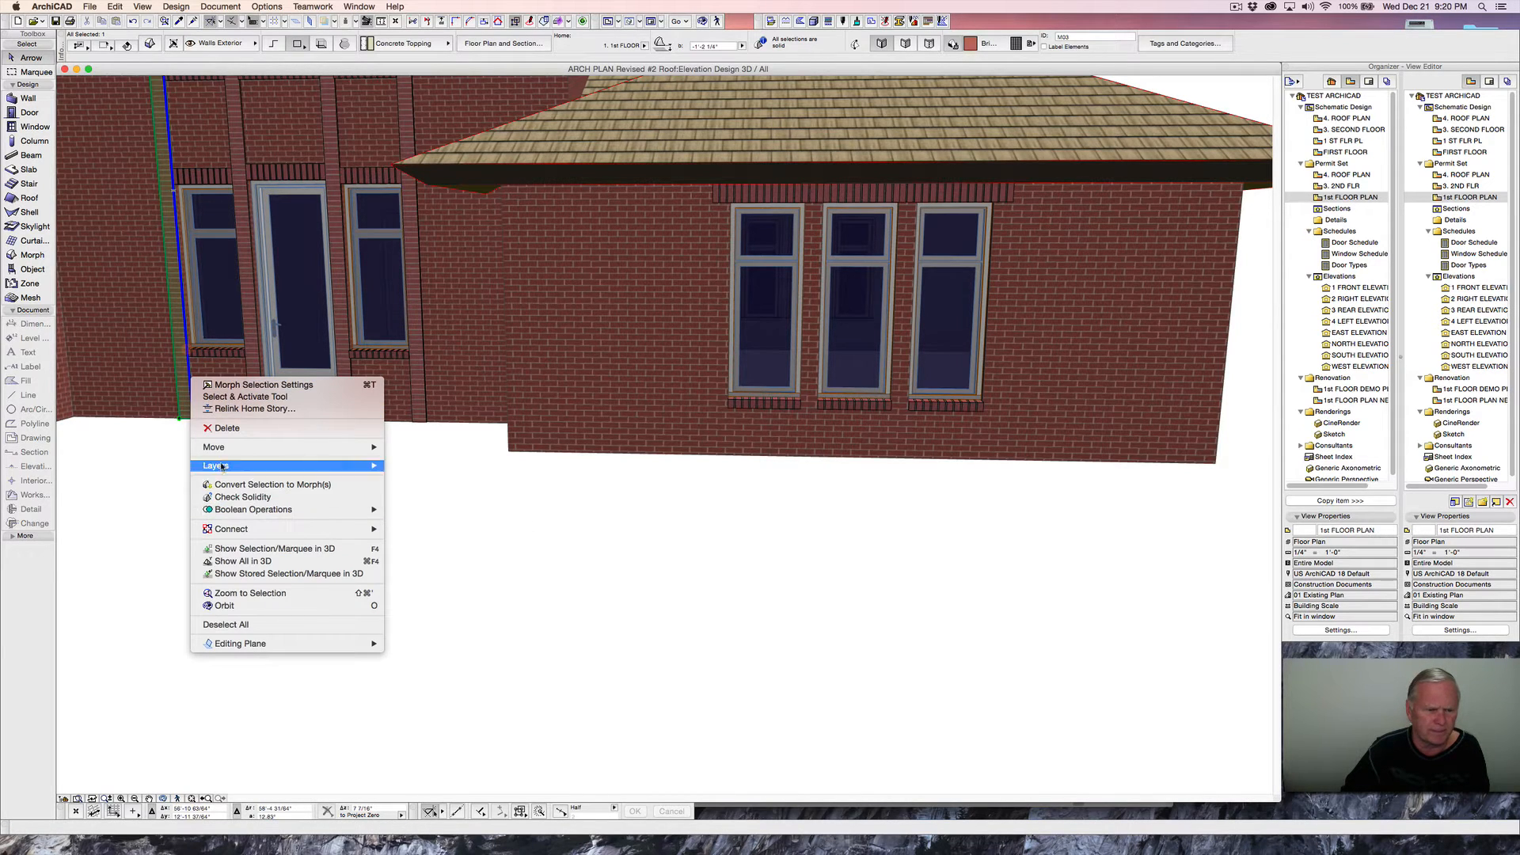
mouse_move(235, 452)
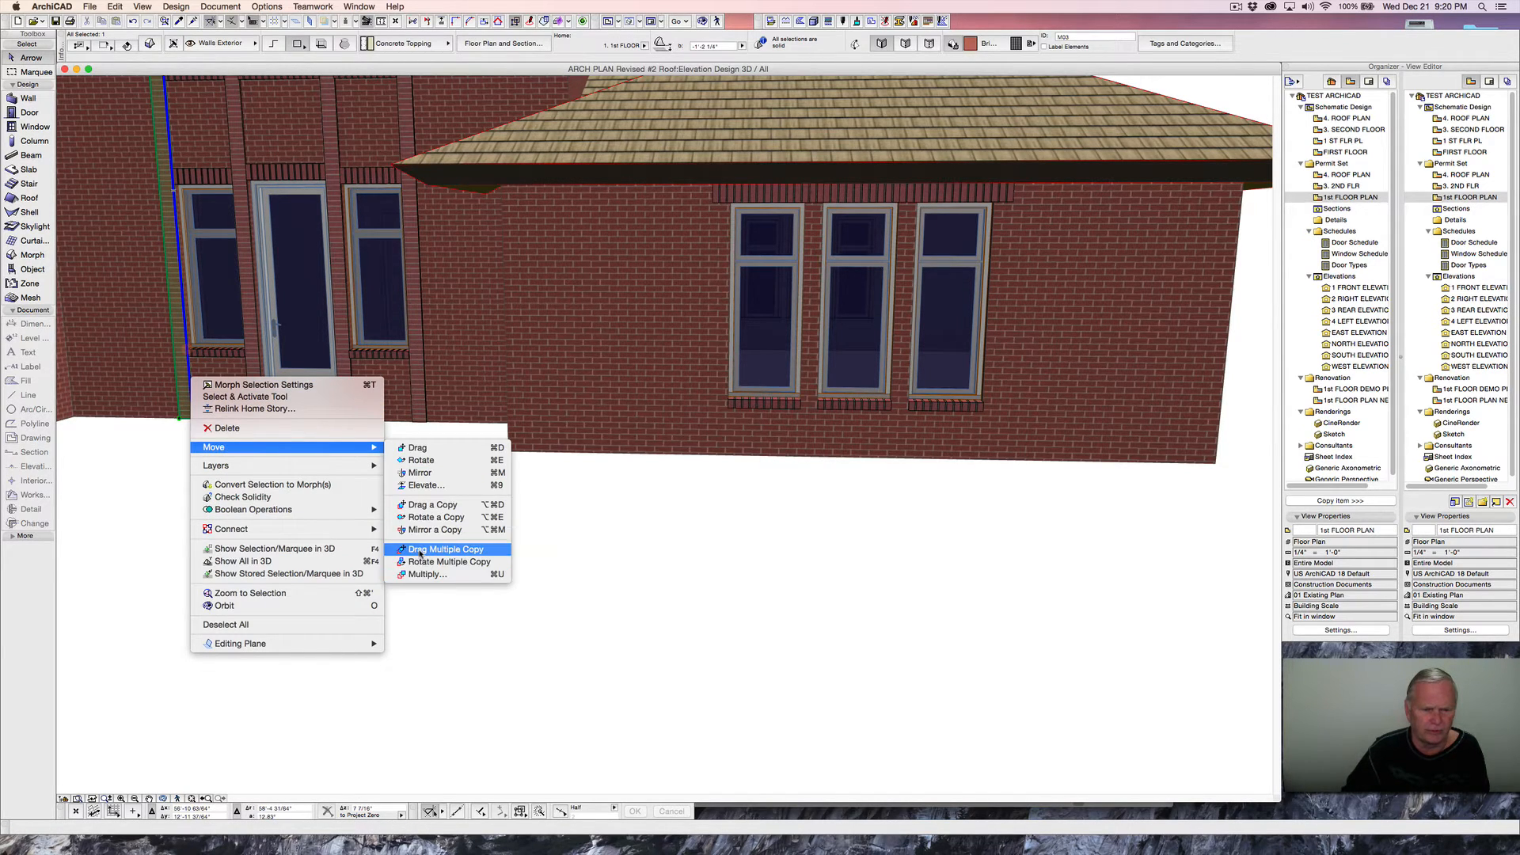
left_click(432, 505)
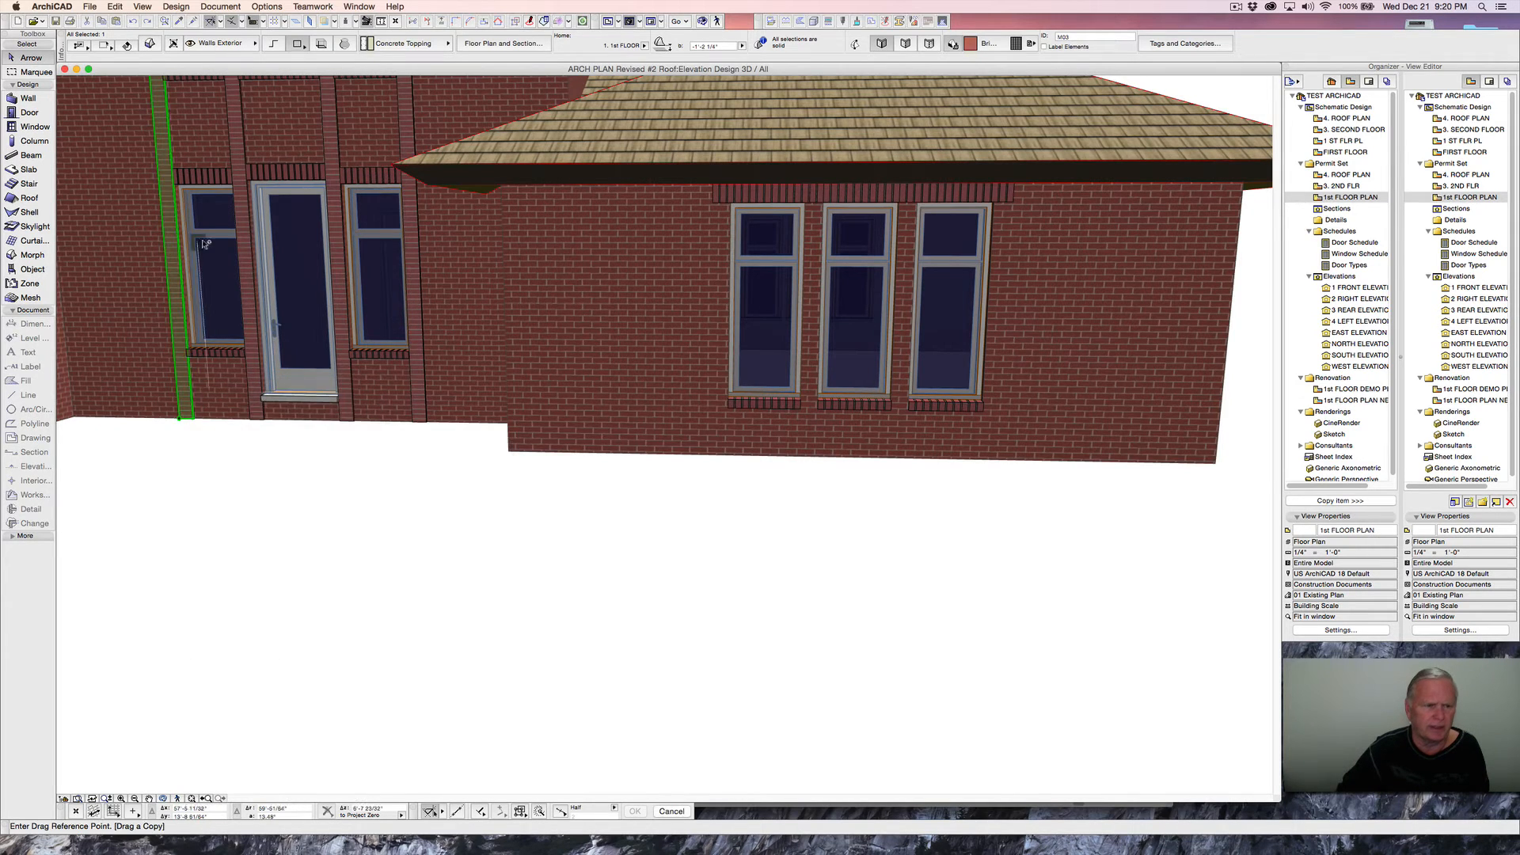
scroll(207, 208, "up", 2)
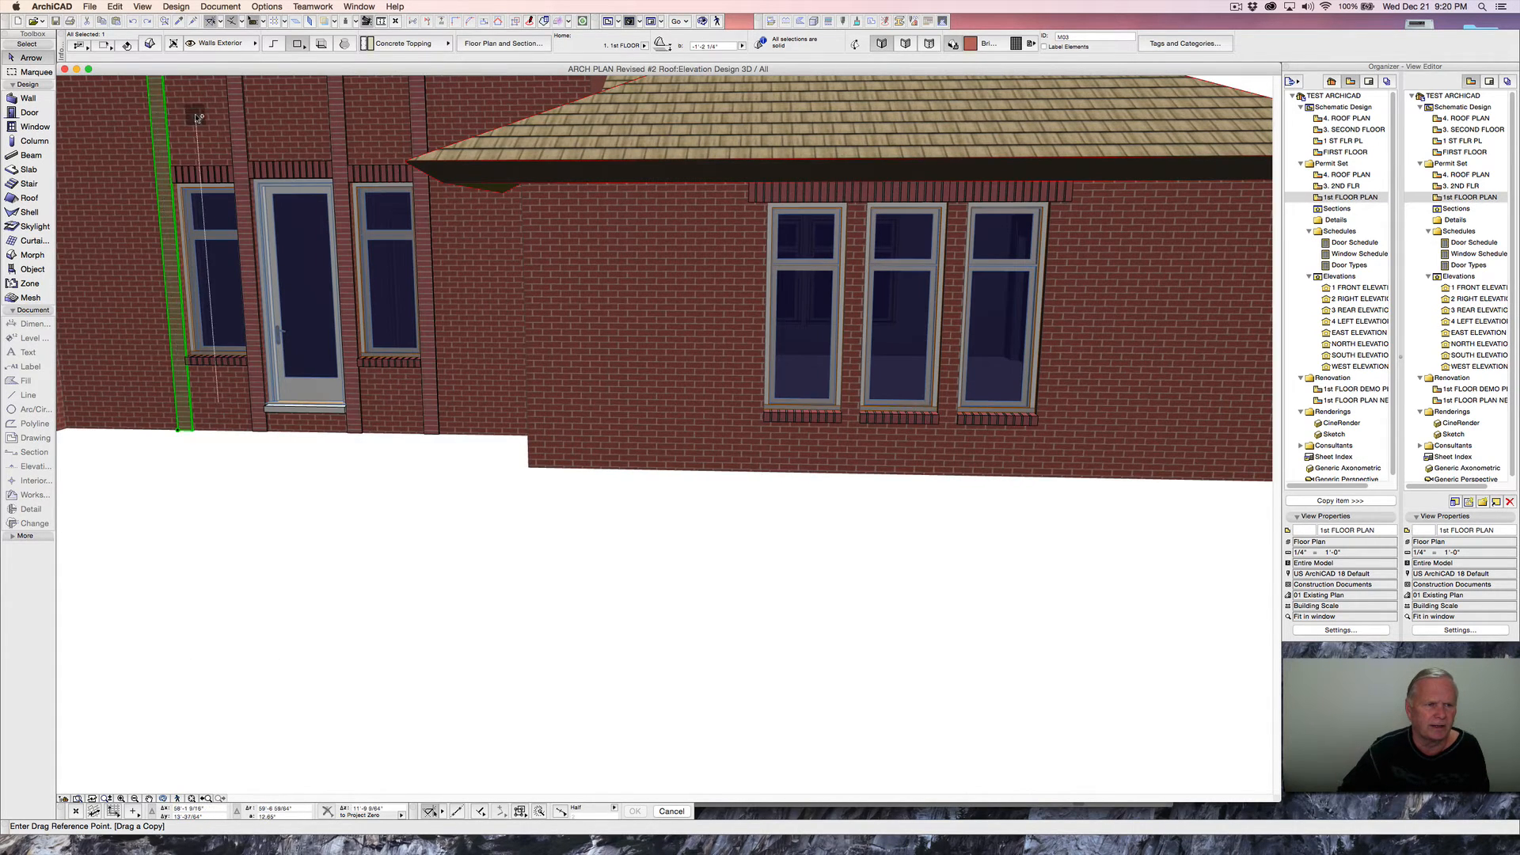
middle_click_drag(195, 119, 367, 347, "shift")
scroll(400, 414, "up", 1)
scroll(366, 347, "up", 1)
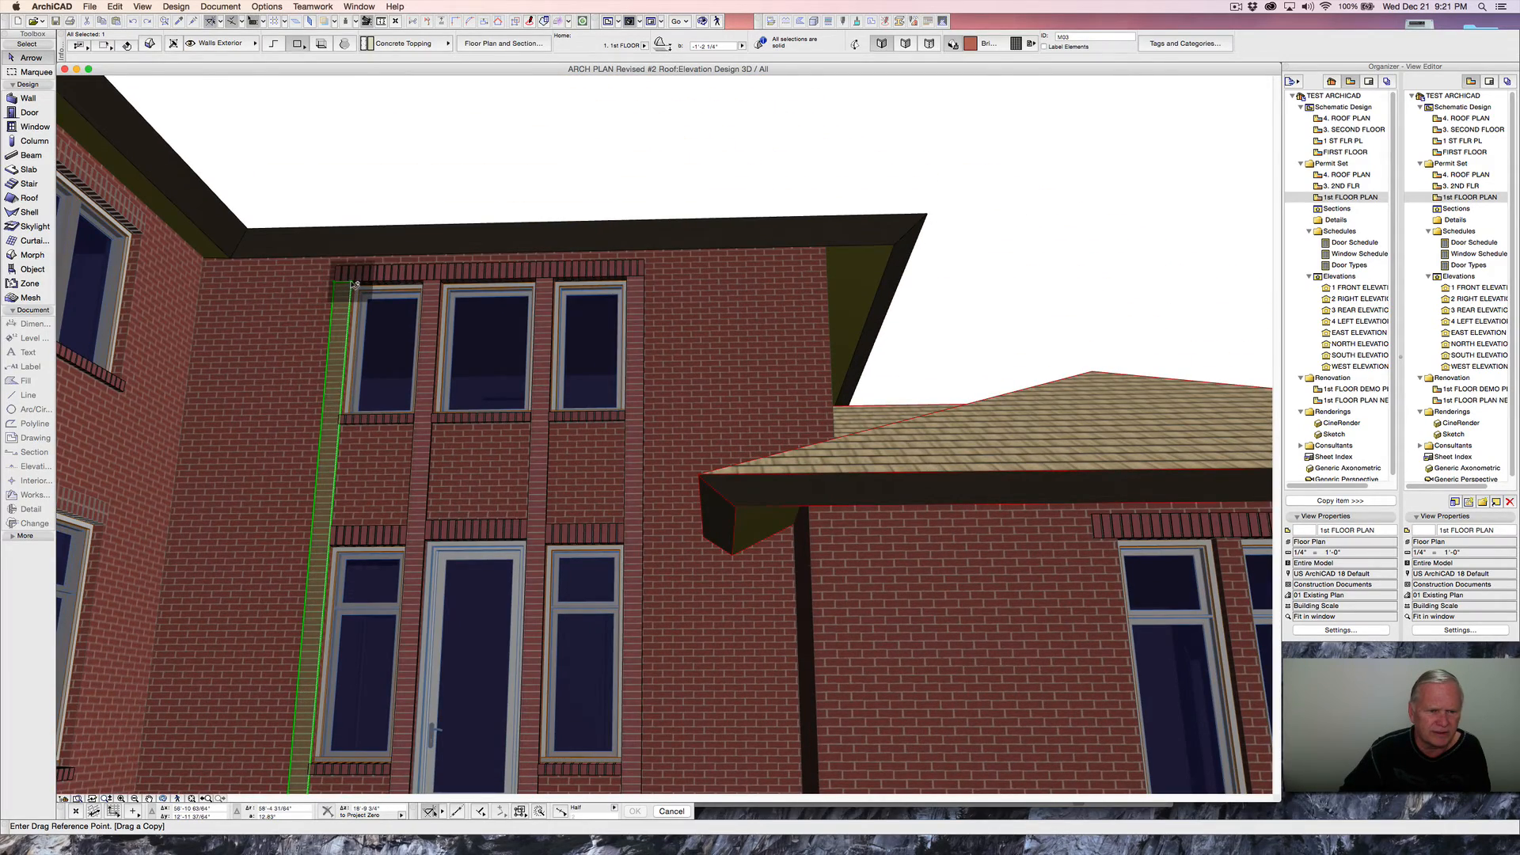
scroll(355, 287, "up", 5)
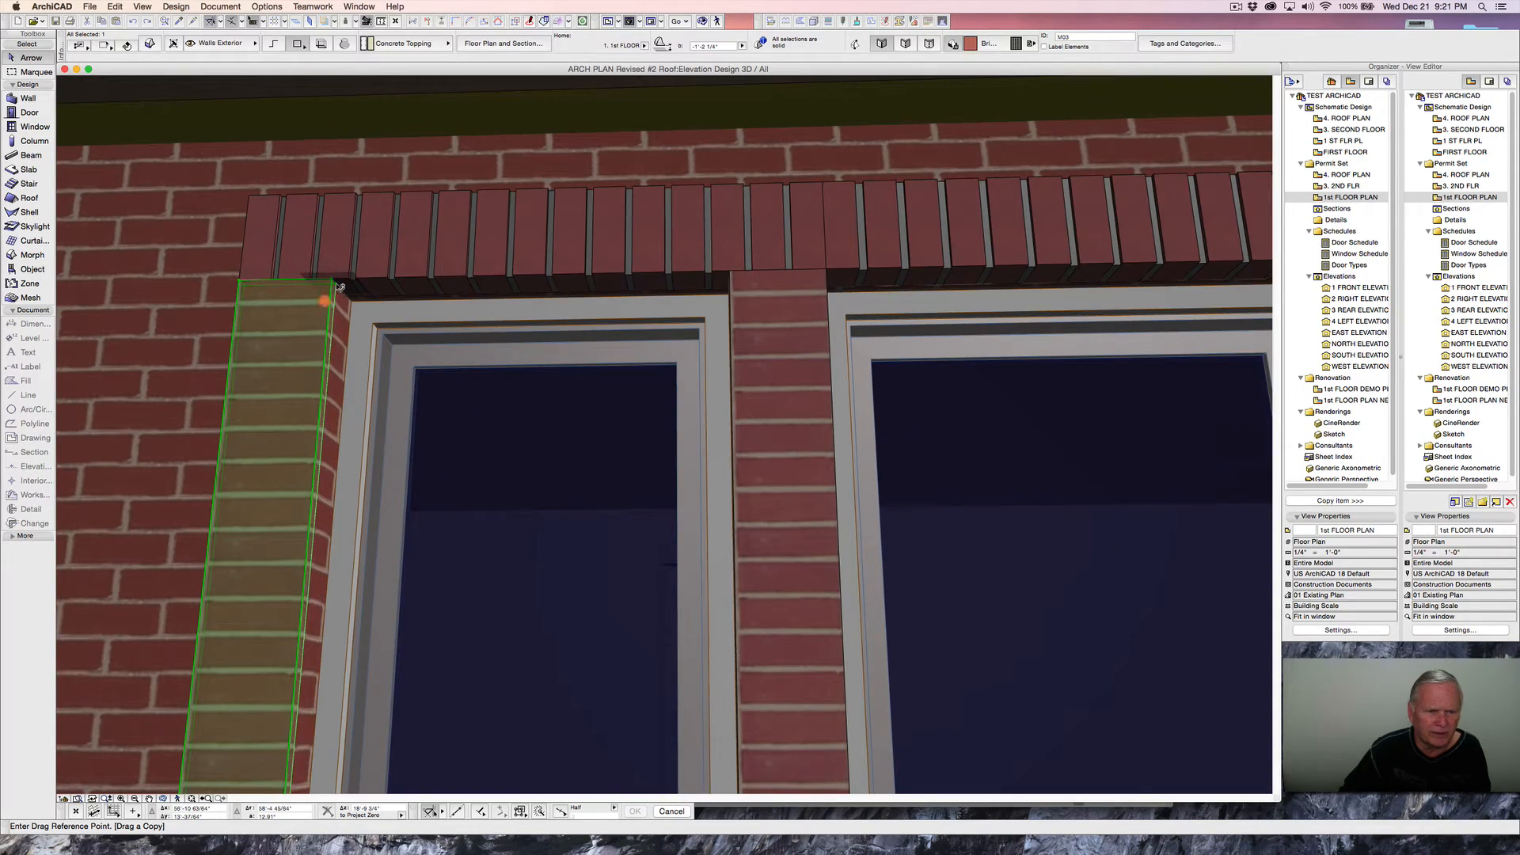
left_click(338, 285)
- Place the pilaster copy beneath the masonry arch's left end, aligned to the edge of the three-window group's first window
scroll(411, 402, "down", 10)
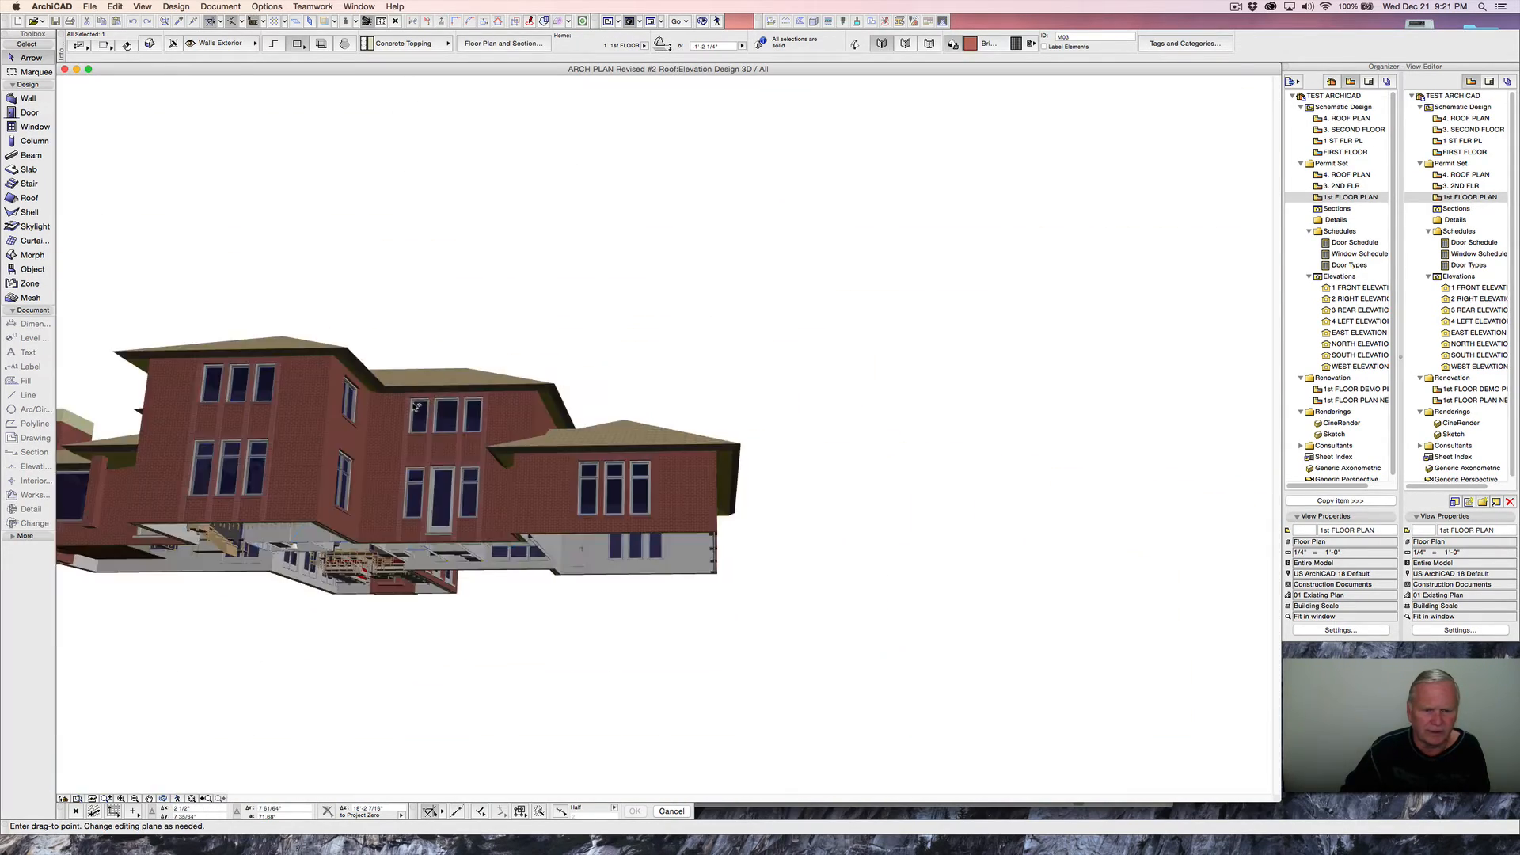
mouse_move(576, 480)
middle_mouse_down("shift")
mouse_move(536, 496)
mouse_move(558, 481)
middle_mouse_up("shift")
scroll(572, 473, "up", 10)
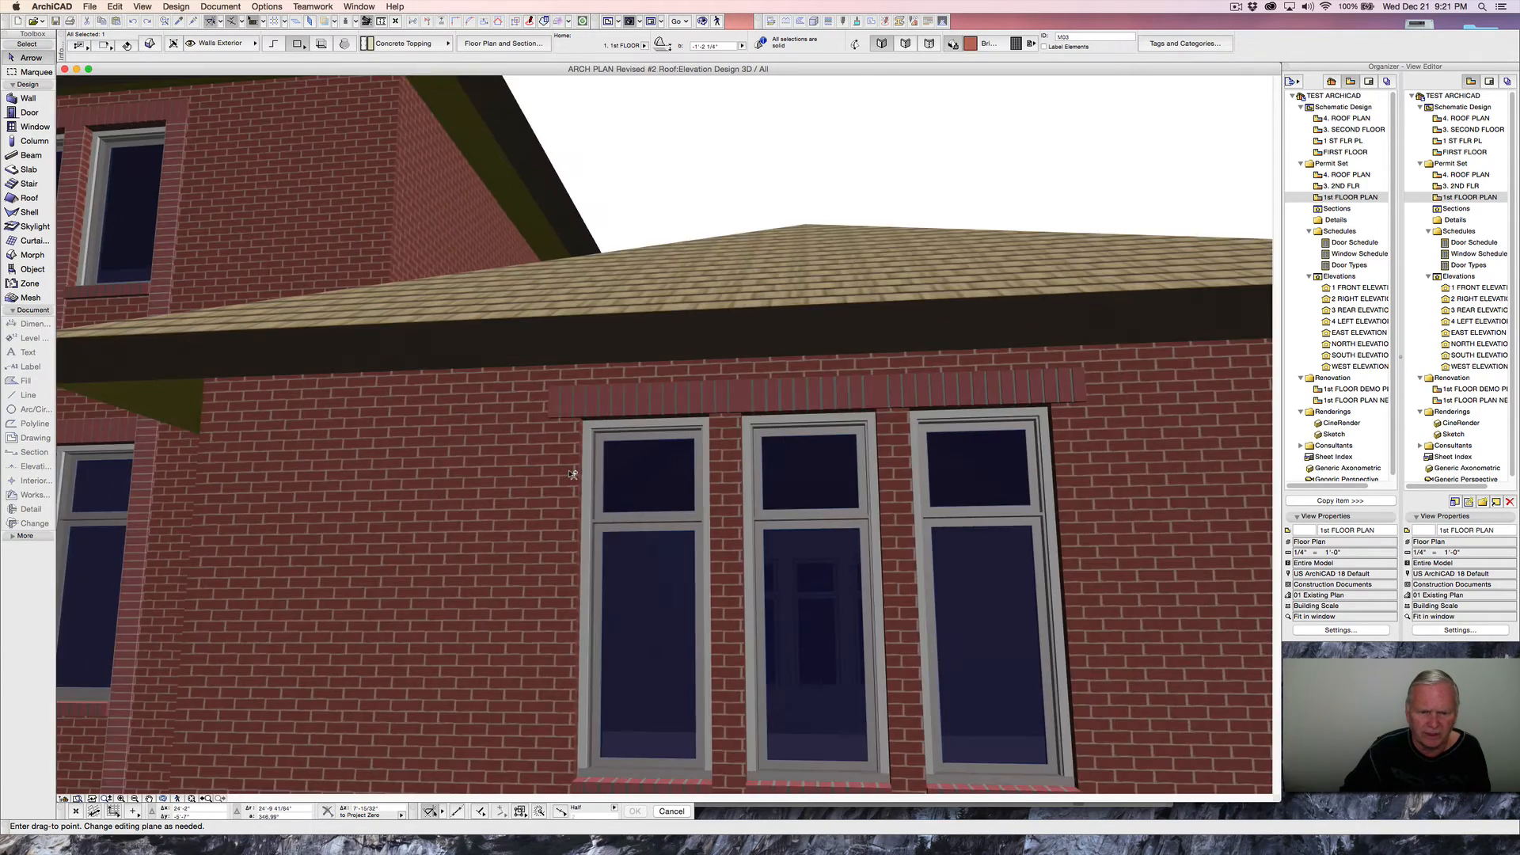
scroll(572, 473, "up", 15)
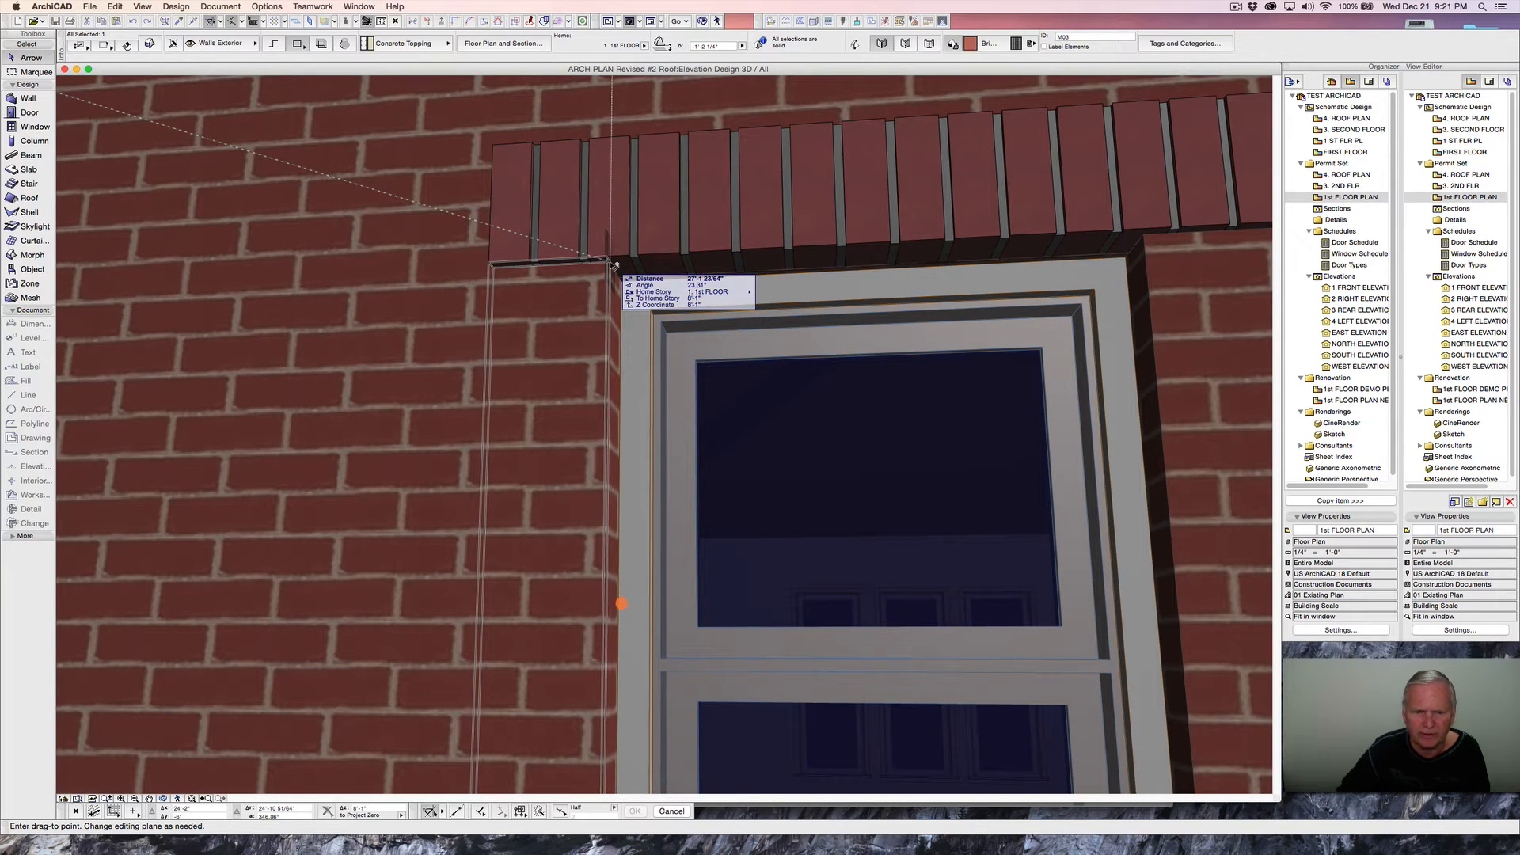
left_click(614, 266)
scroll(589, 345, "down", 10)
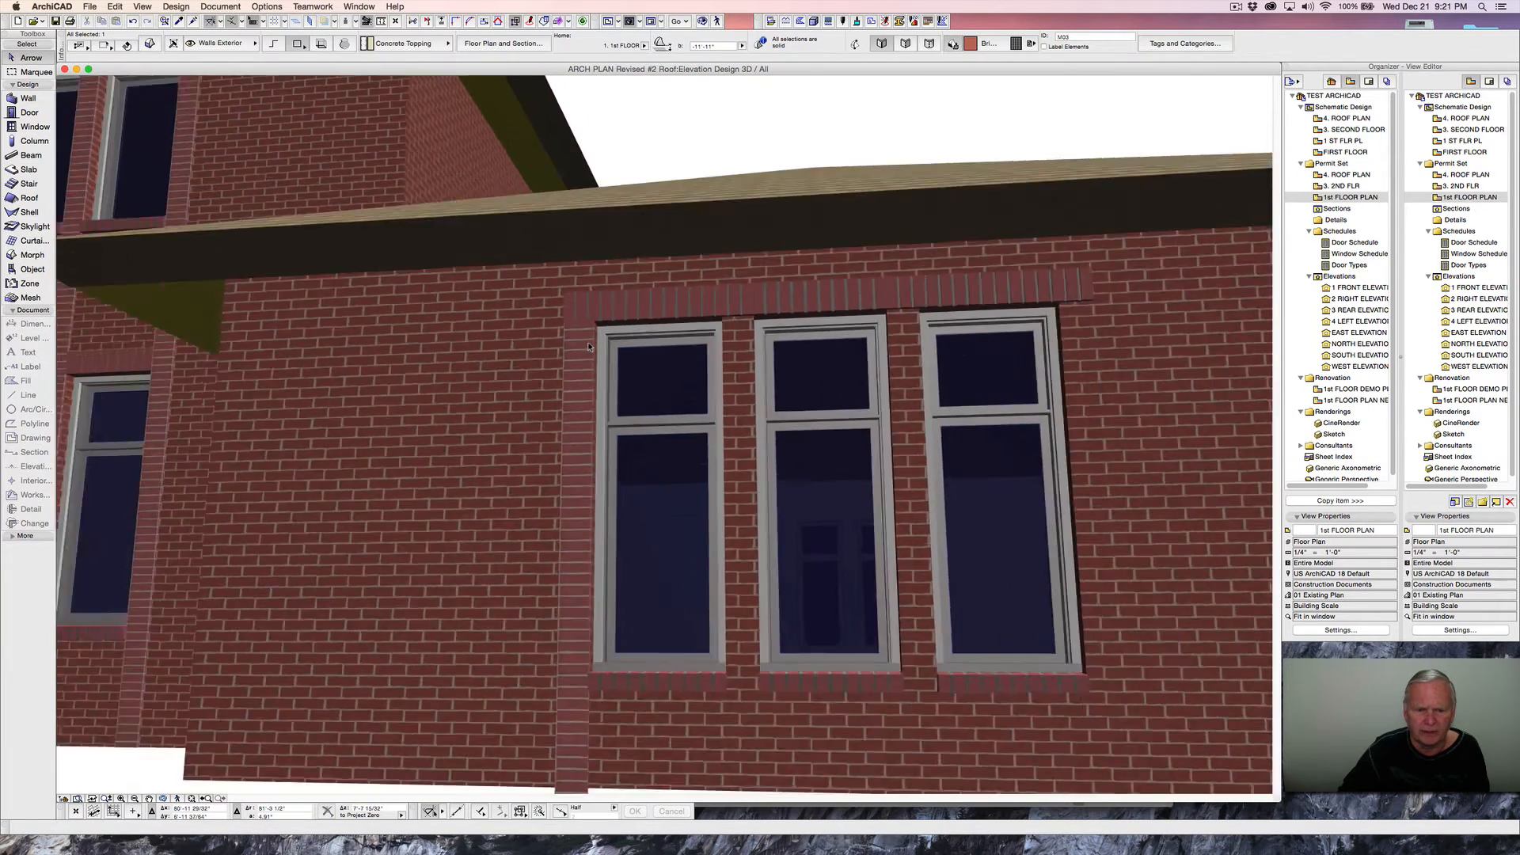
- Shorten the new pilaster by pushing its bottom face up to the lower edge of the low-roof brick wall
middle_click_drag(579, 593, 568, 293, "shift")
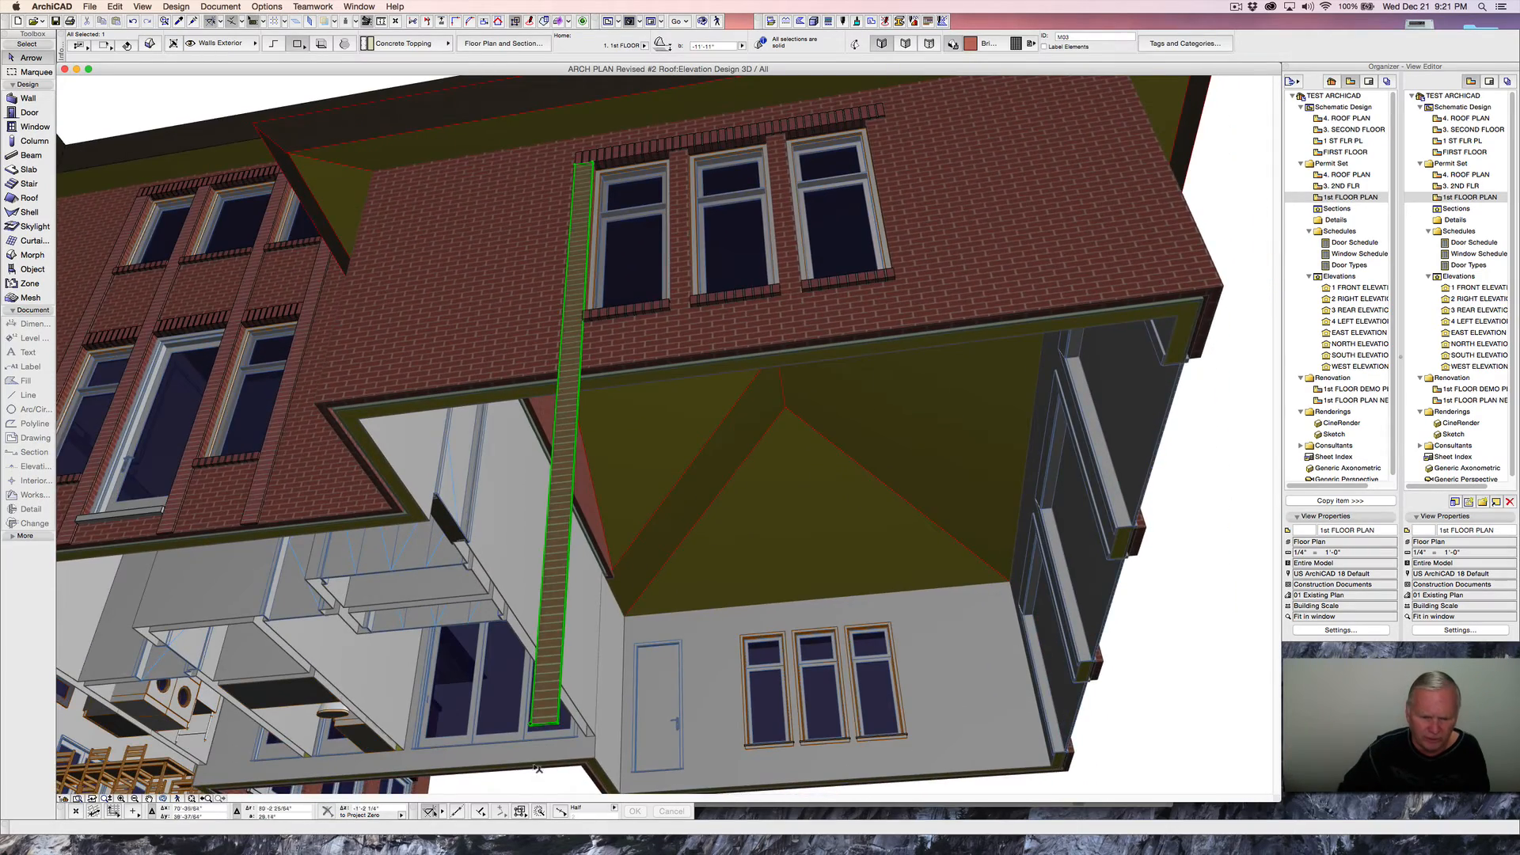
scroll(550, 726, "up", 5)
scroll(550, 726, "down", 3)
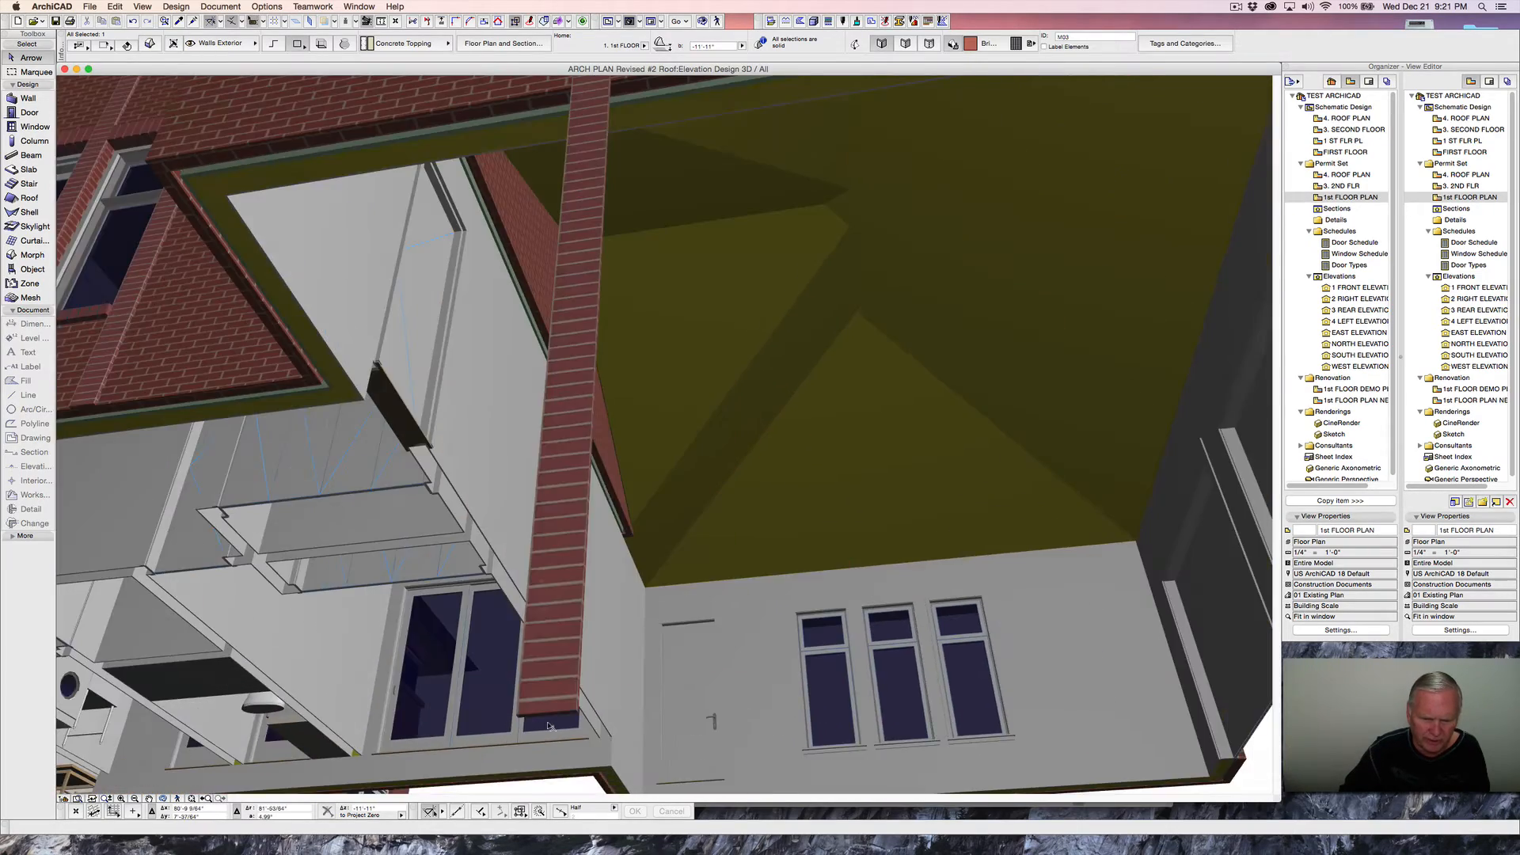
scroll(550, 726, "up", 5)
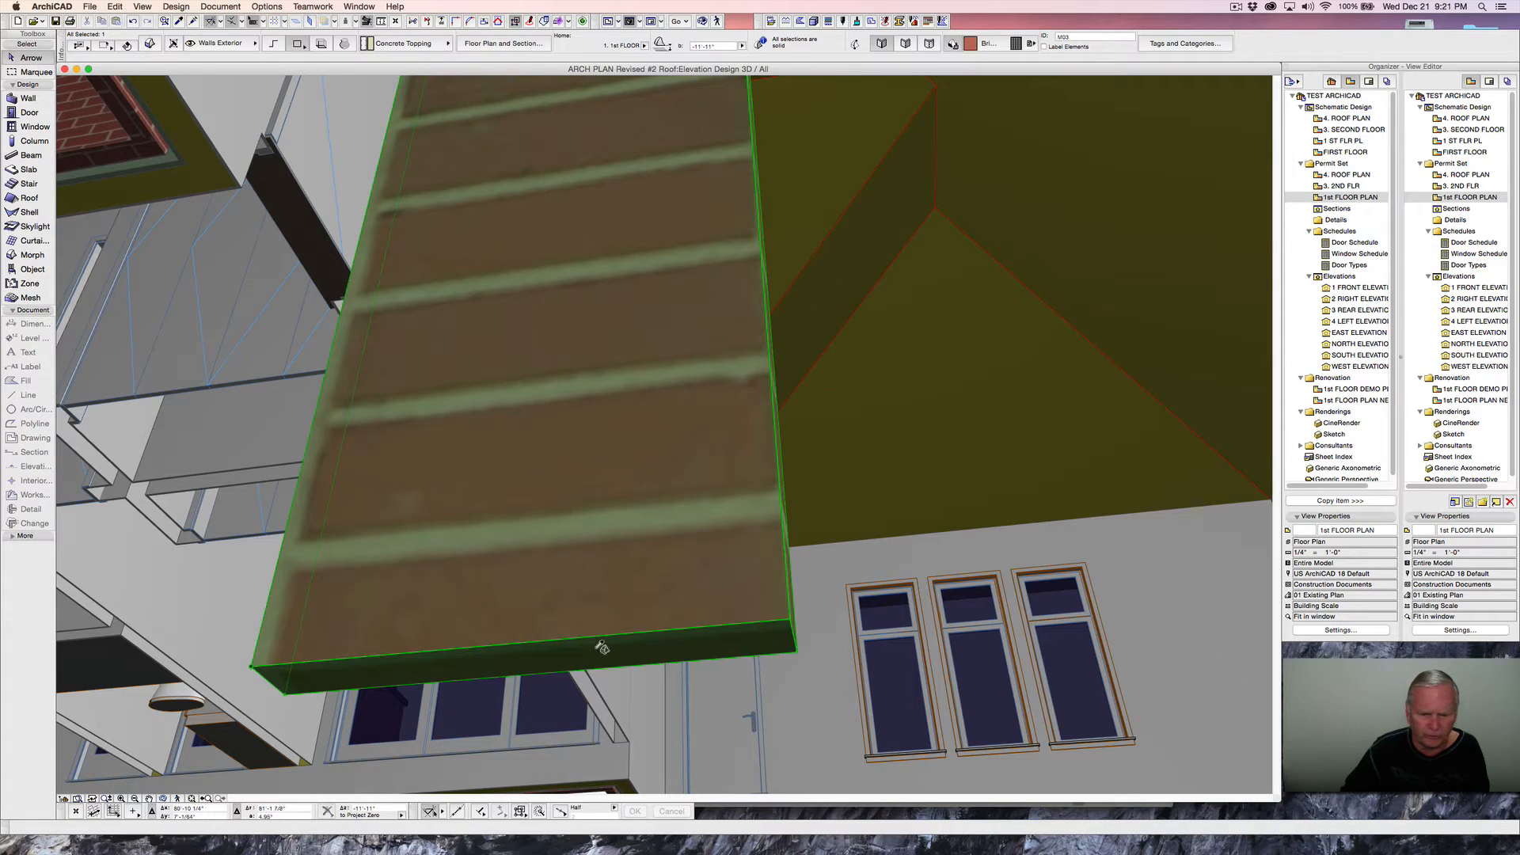
left_click(595, 637)
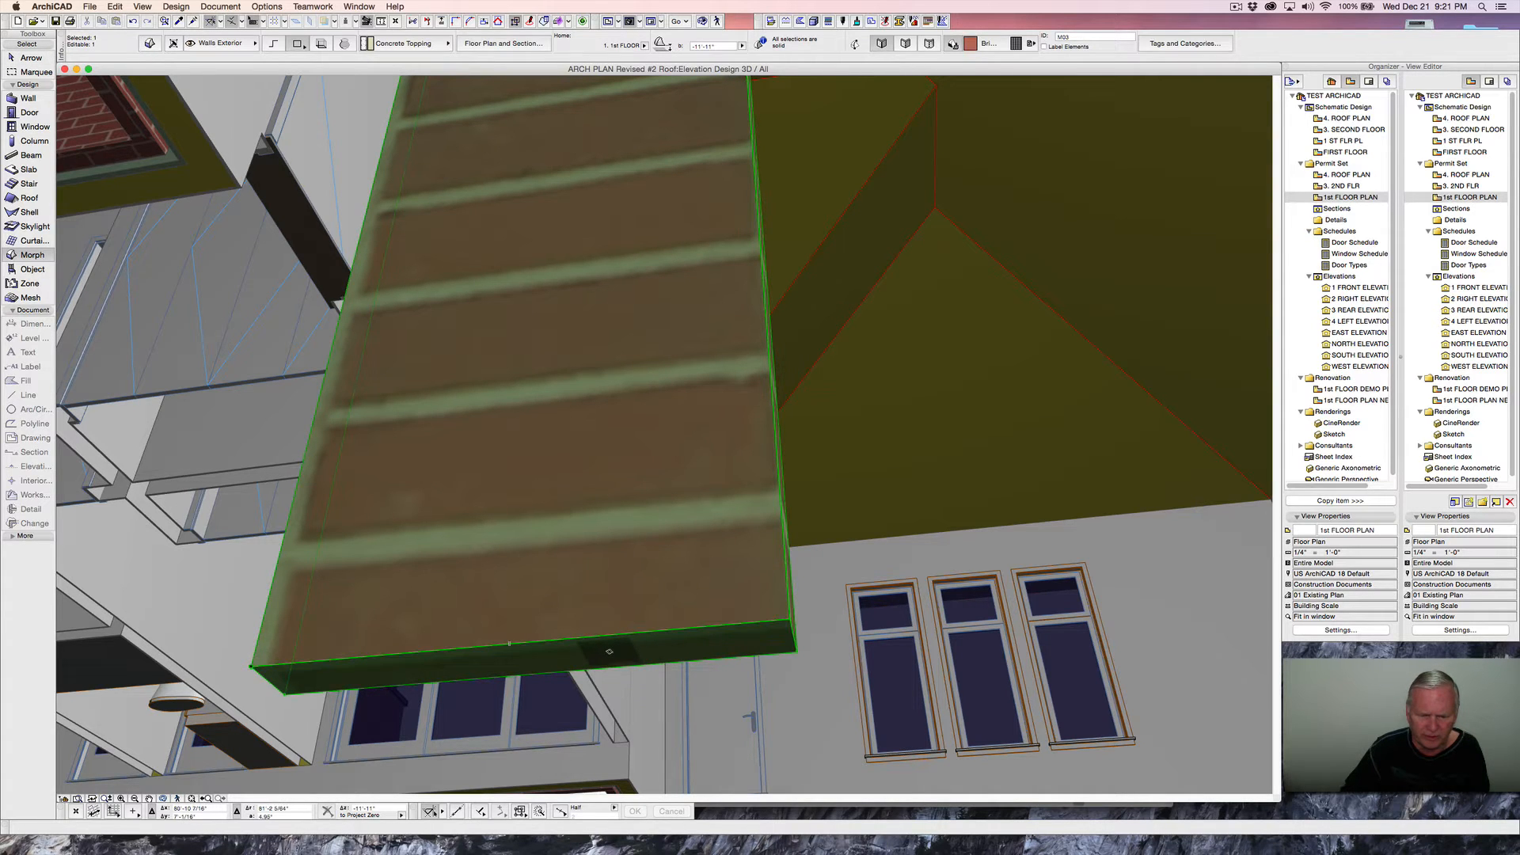
left_click(608, 651)
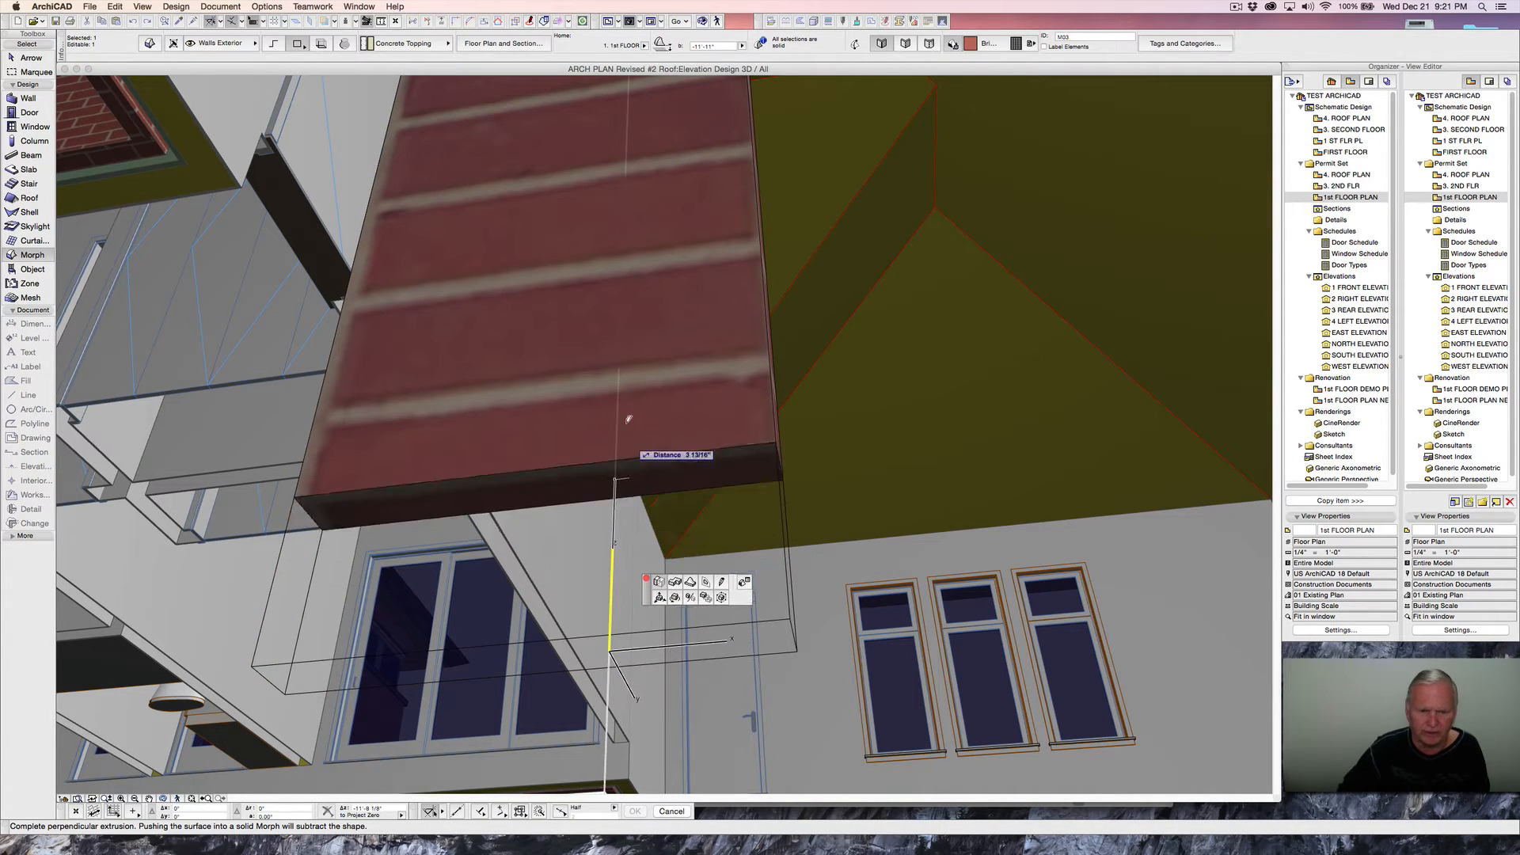
scroll(628, 403, "down", 1)
scroll(628, 403, "down", 5)
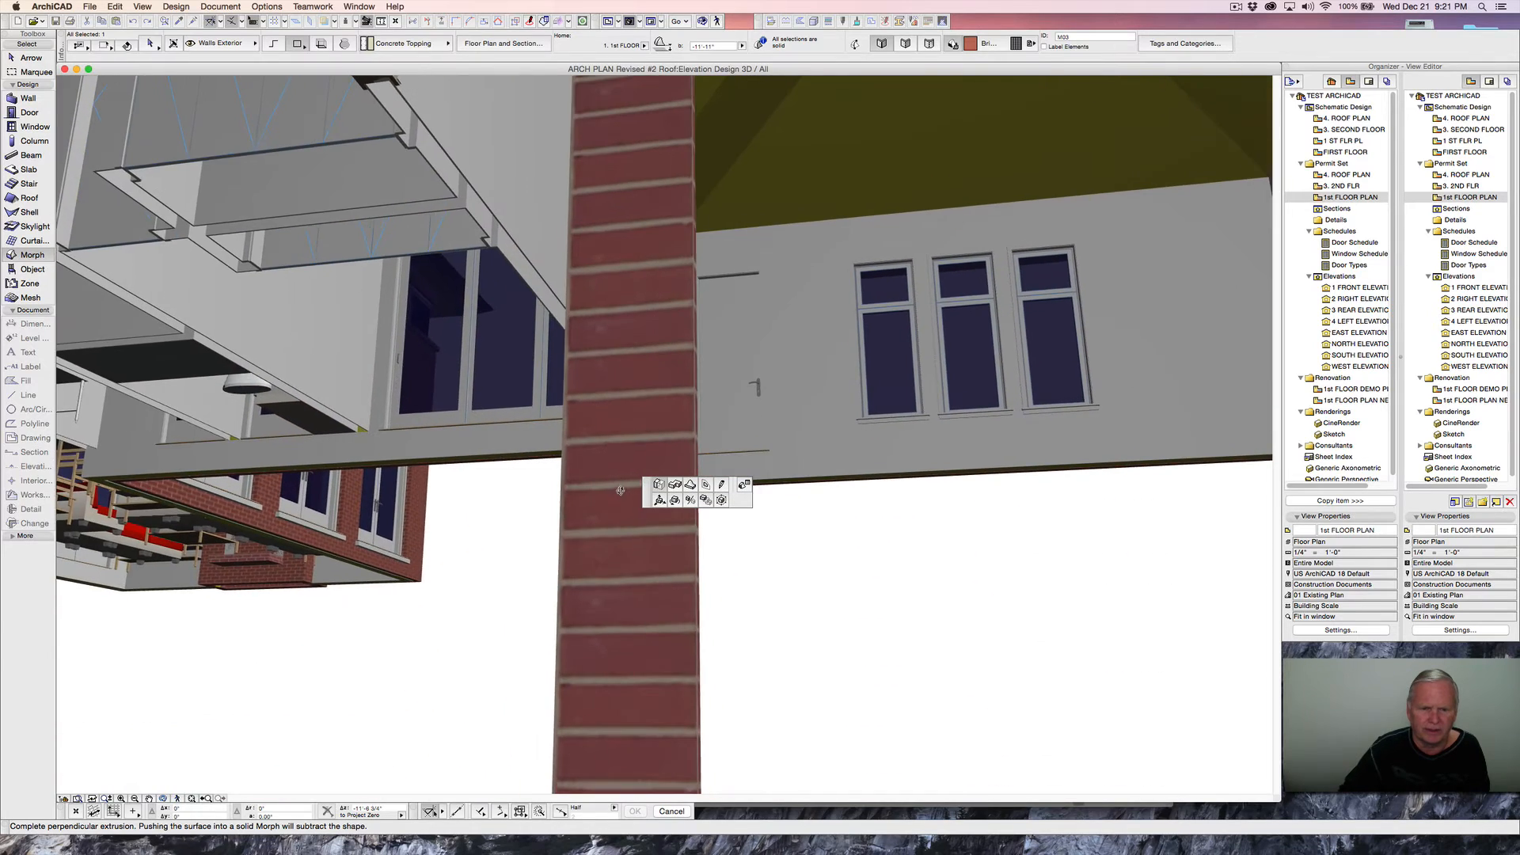
scroll(621, 482, "down", 2)
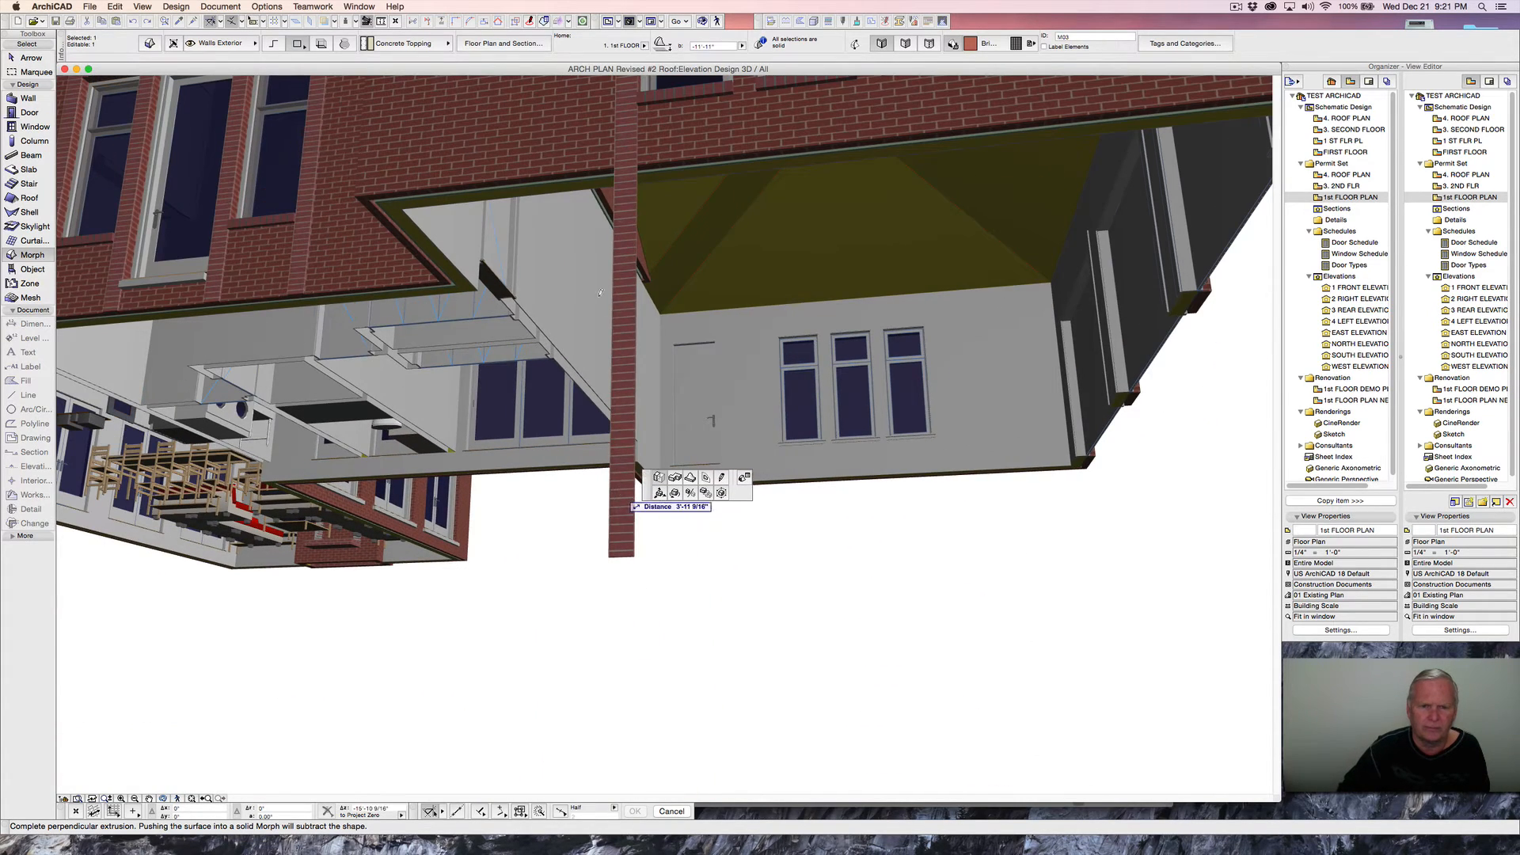
left_click(355, 192)
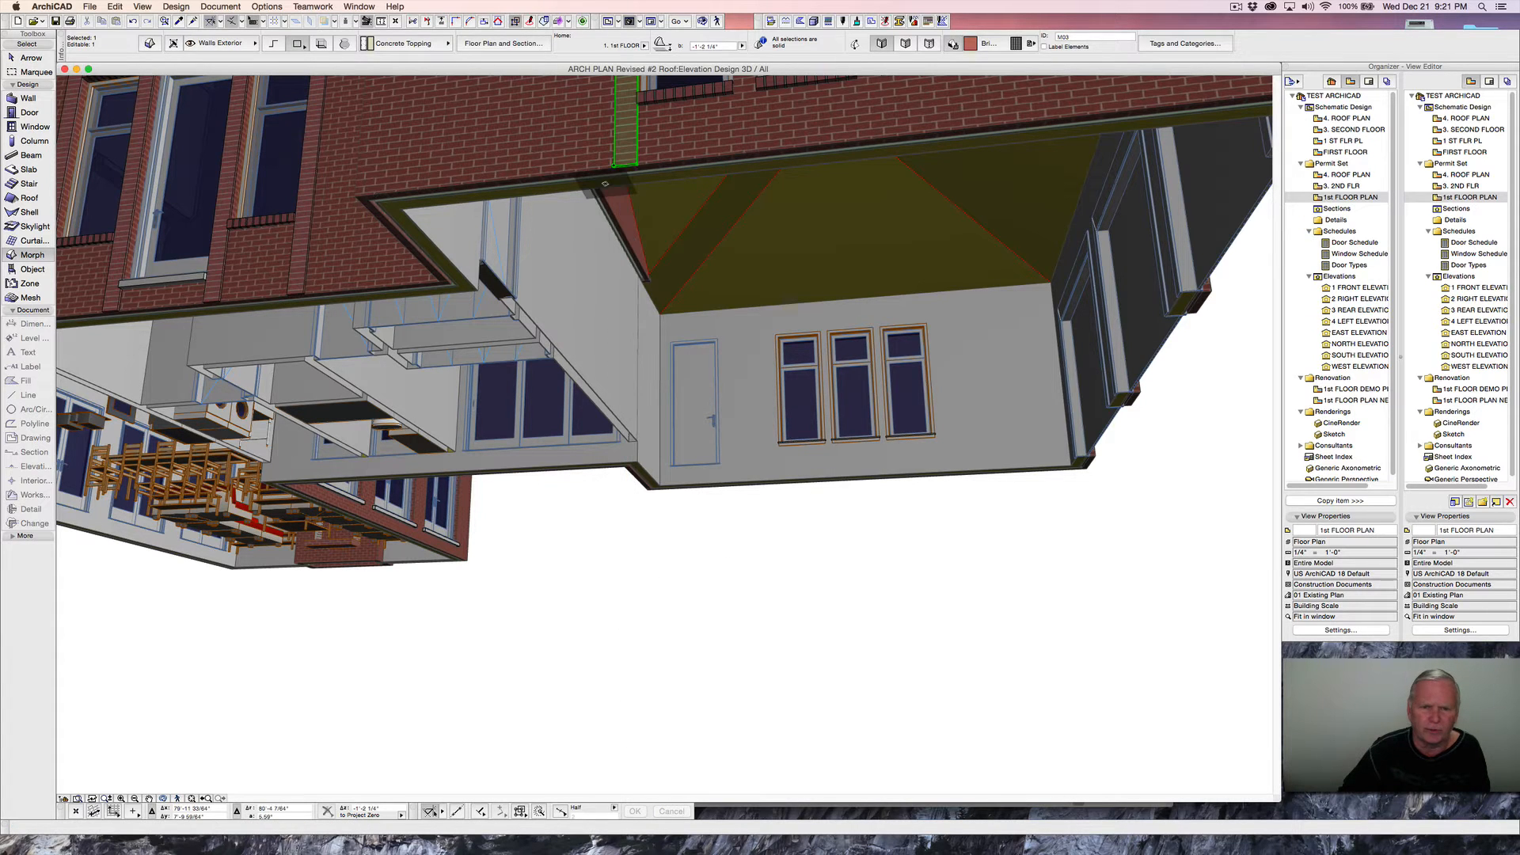
- Multiply the shortened pilaster along the wall as three dragged copies at equal increments, starting at the far edge of the first window
middle_click_drag(669, 152, 629, 568, "shift")
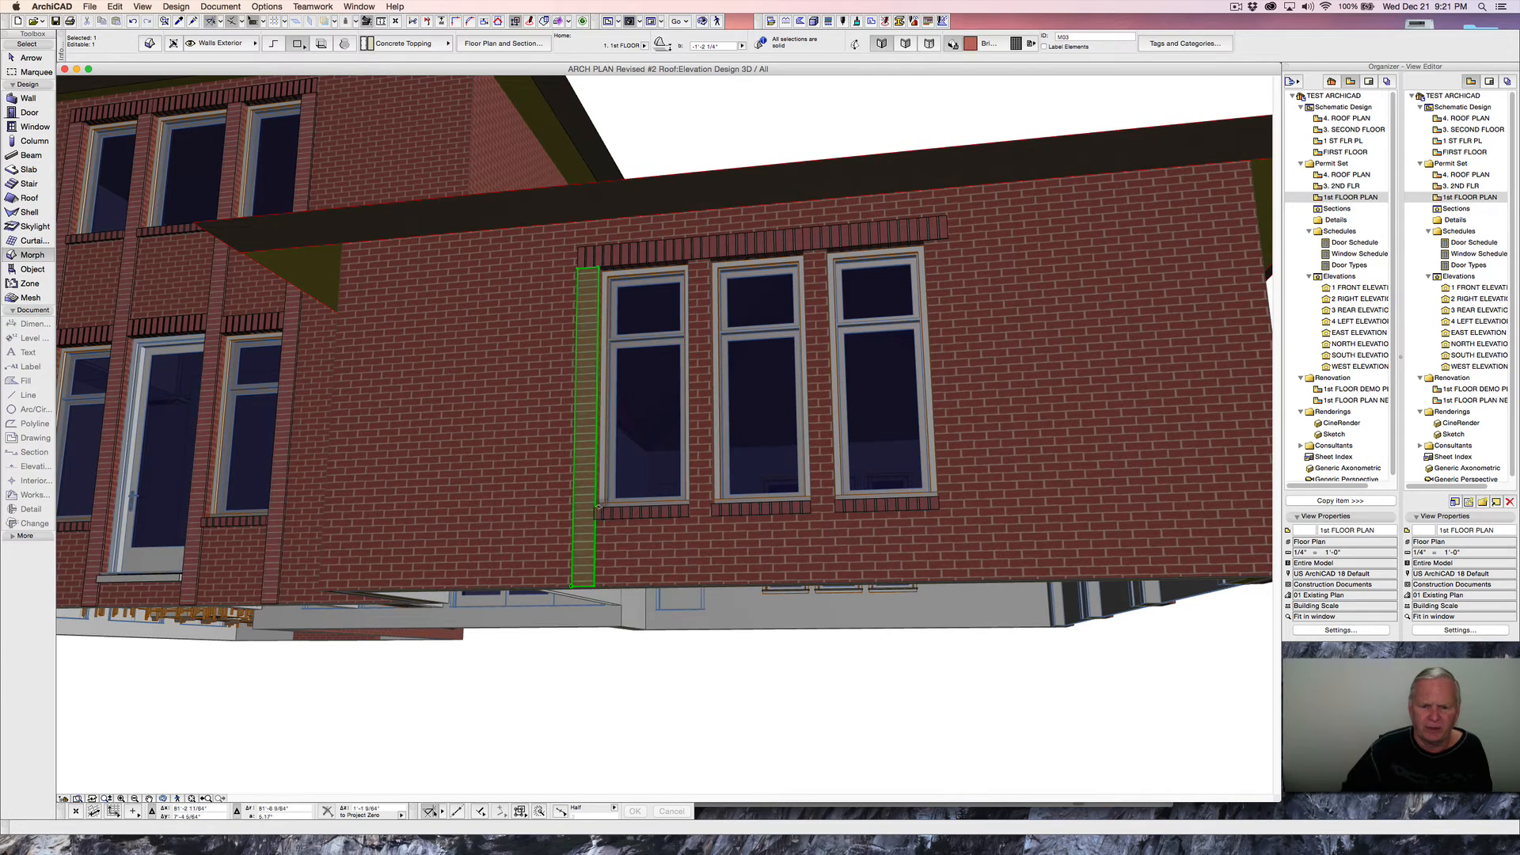
right_click(581, 549)
mouse_move(713, 616)
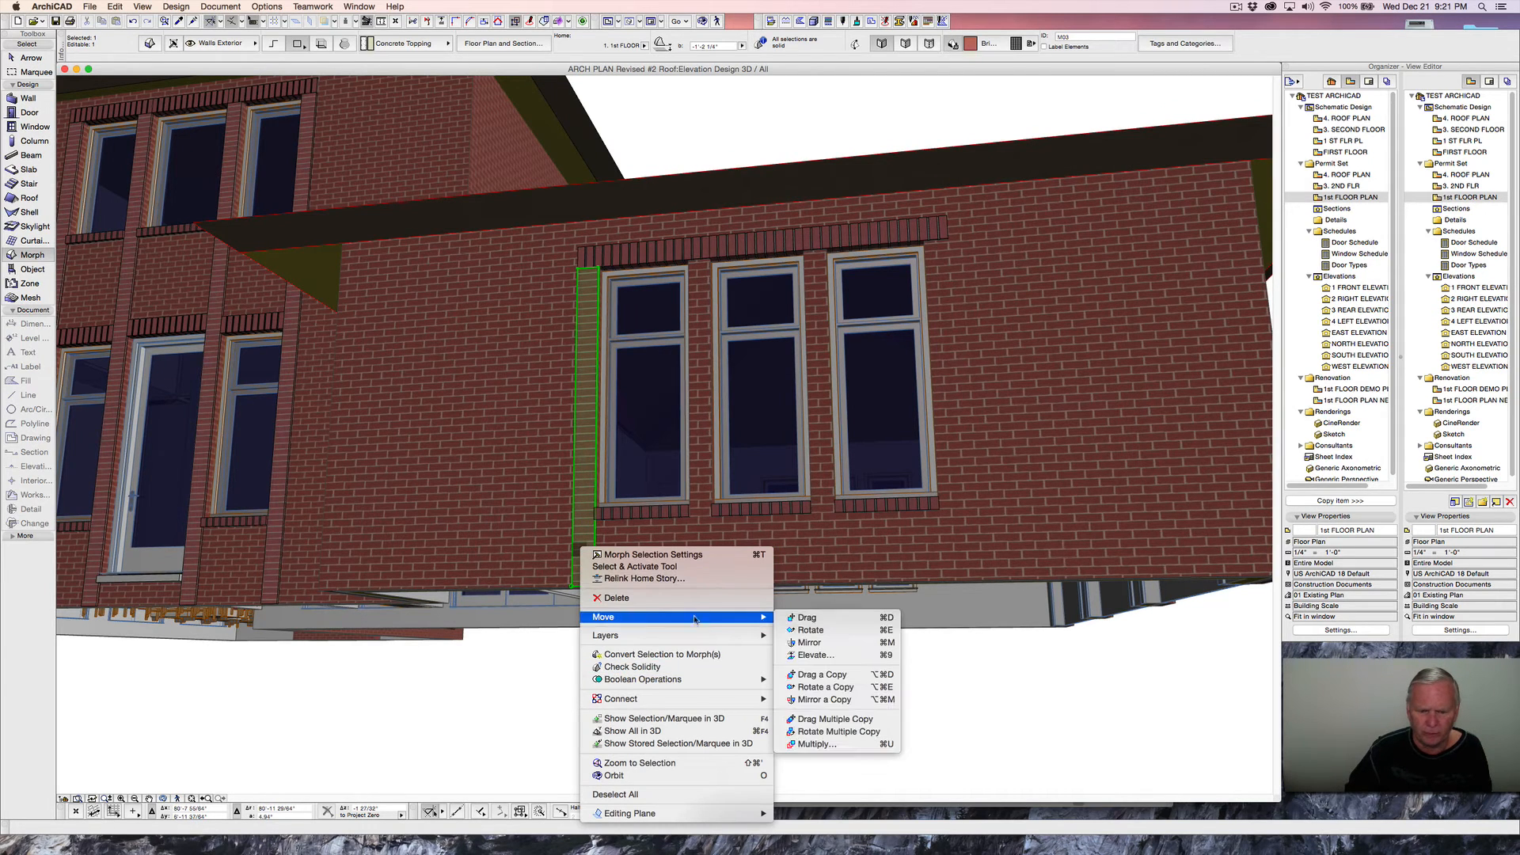
left_click(817, 744)
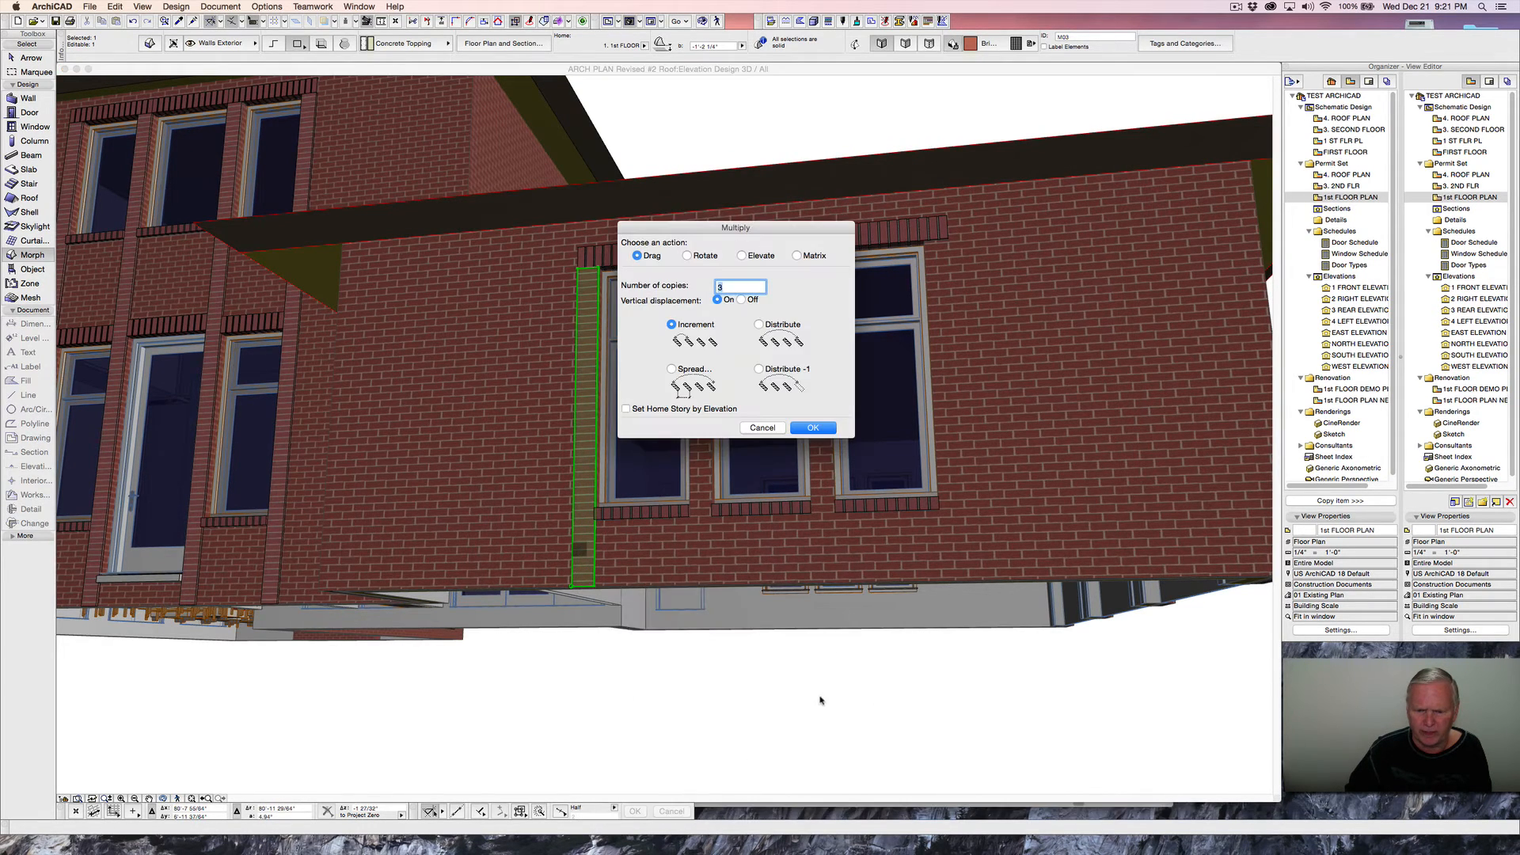
left_click(810, 429)
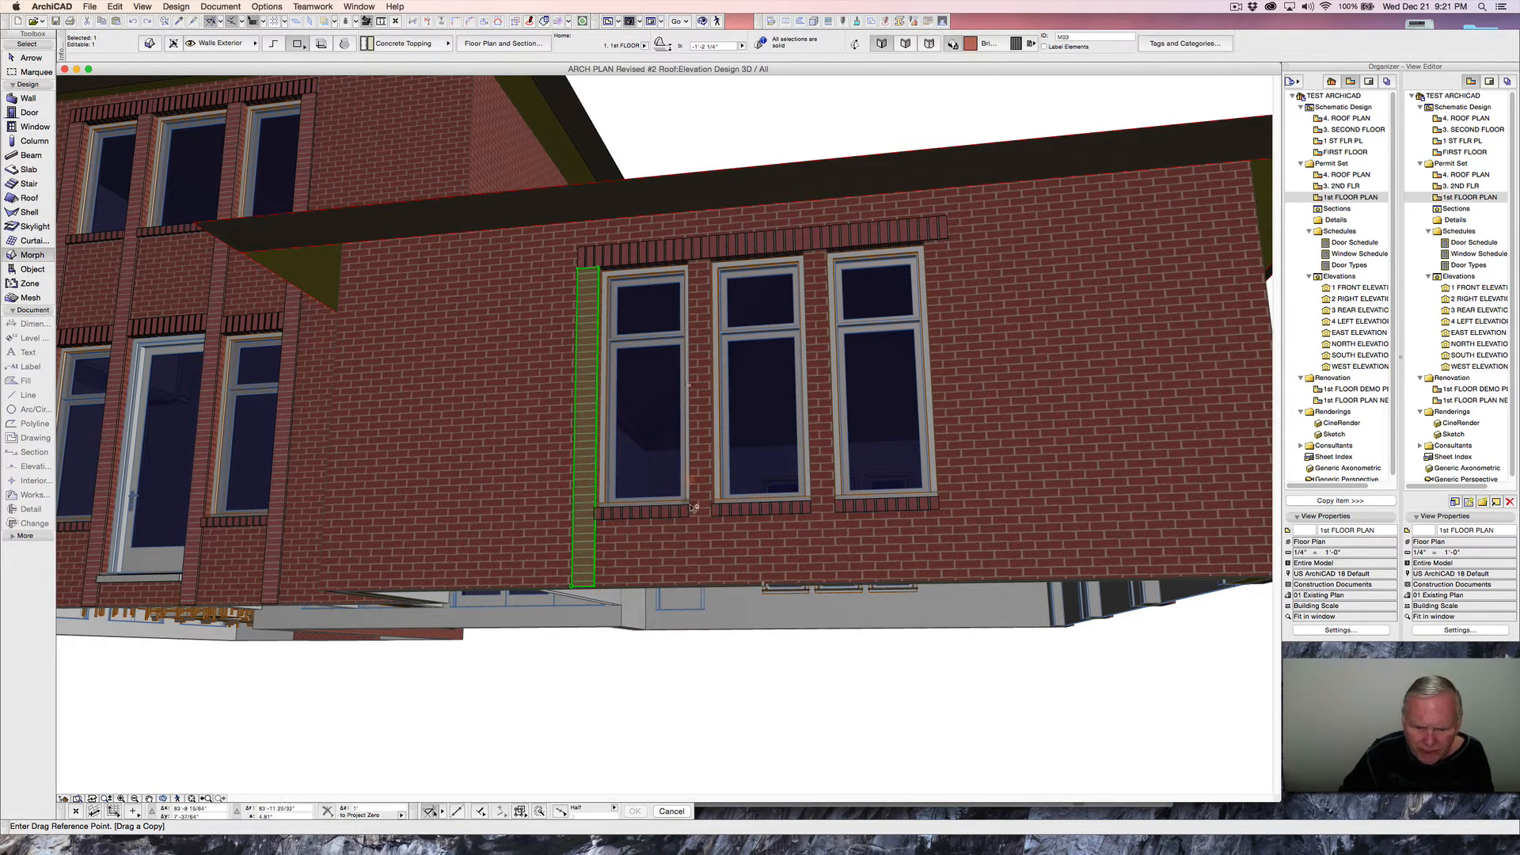
left_click(573, 587)
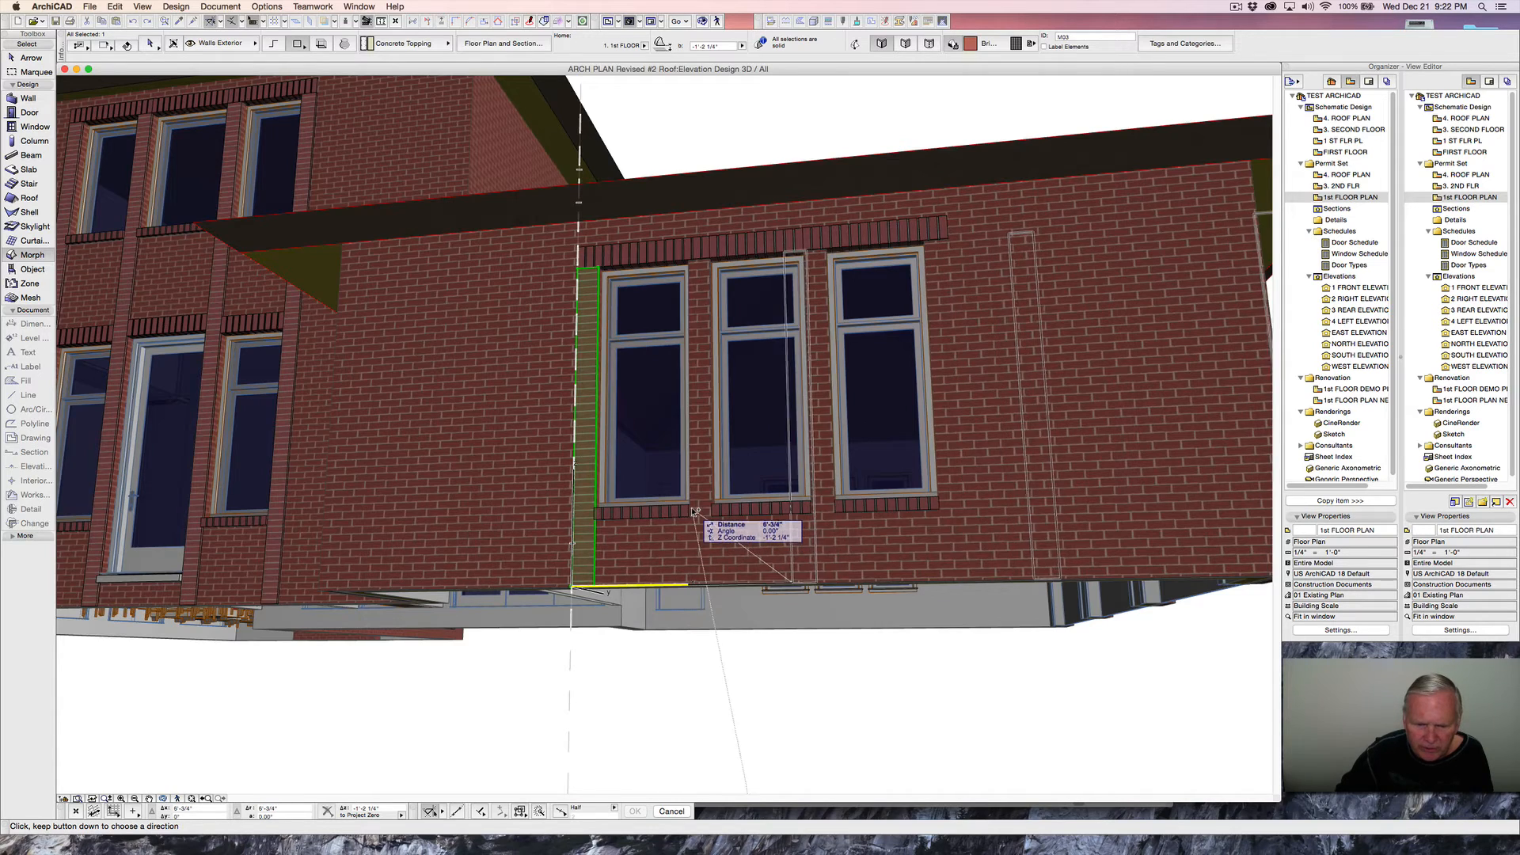
scroll(691, 511, "up", 5)
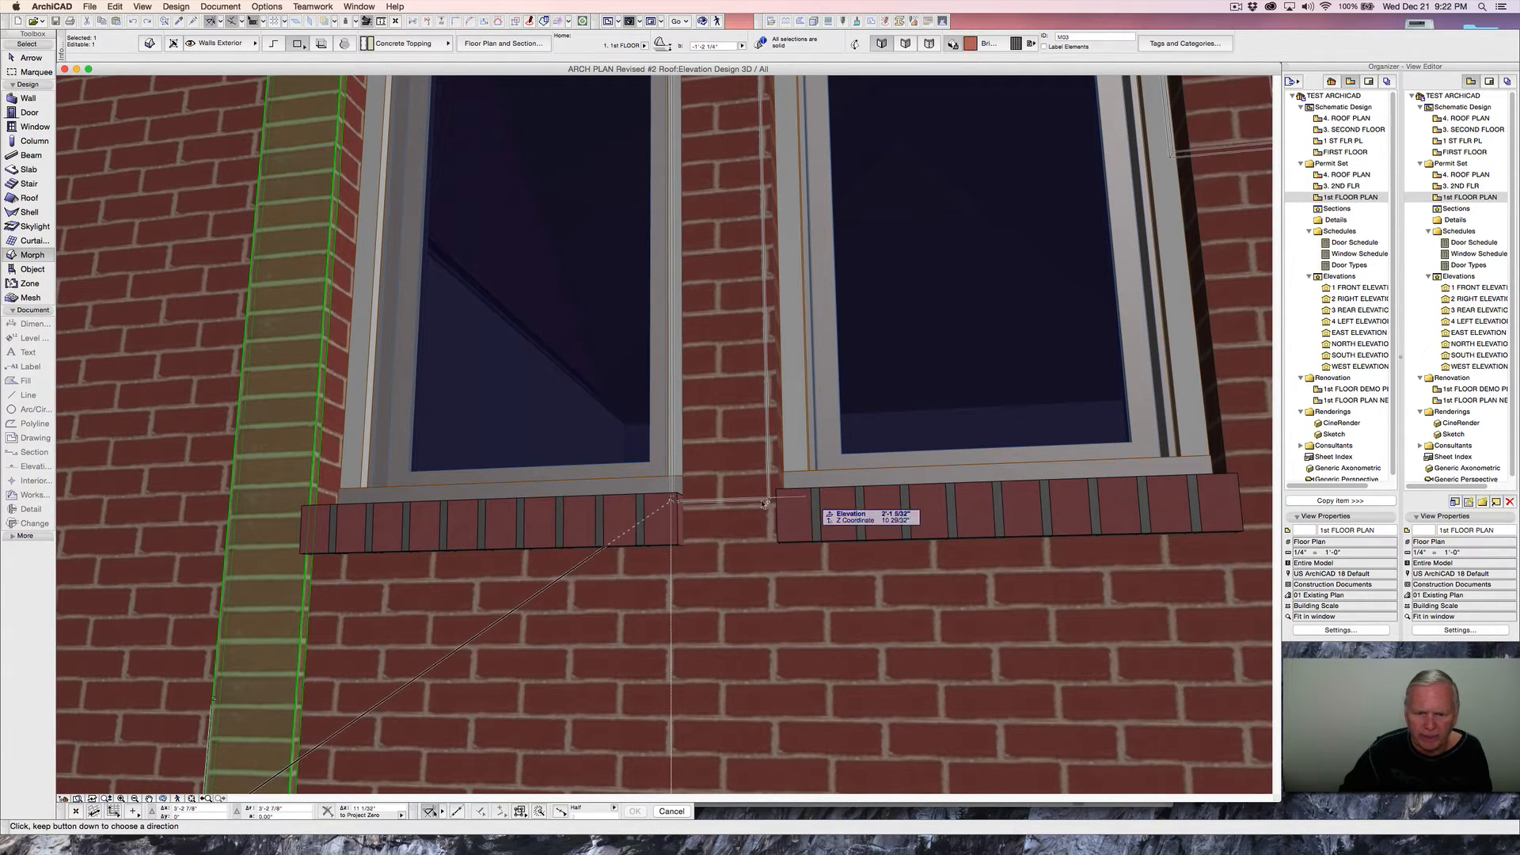
scroll(710, 481, "down", 3)
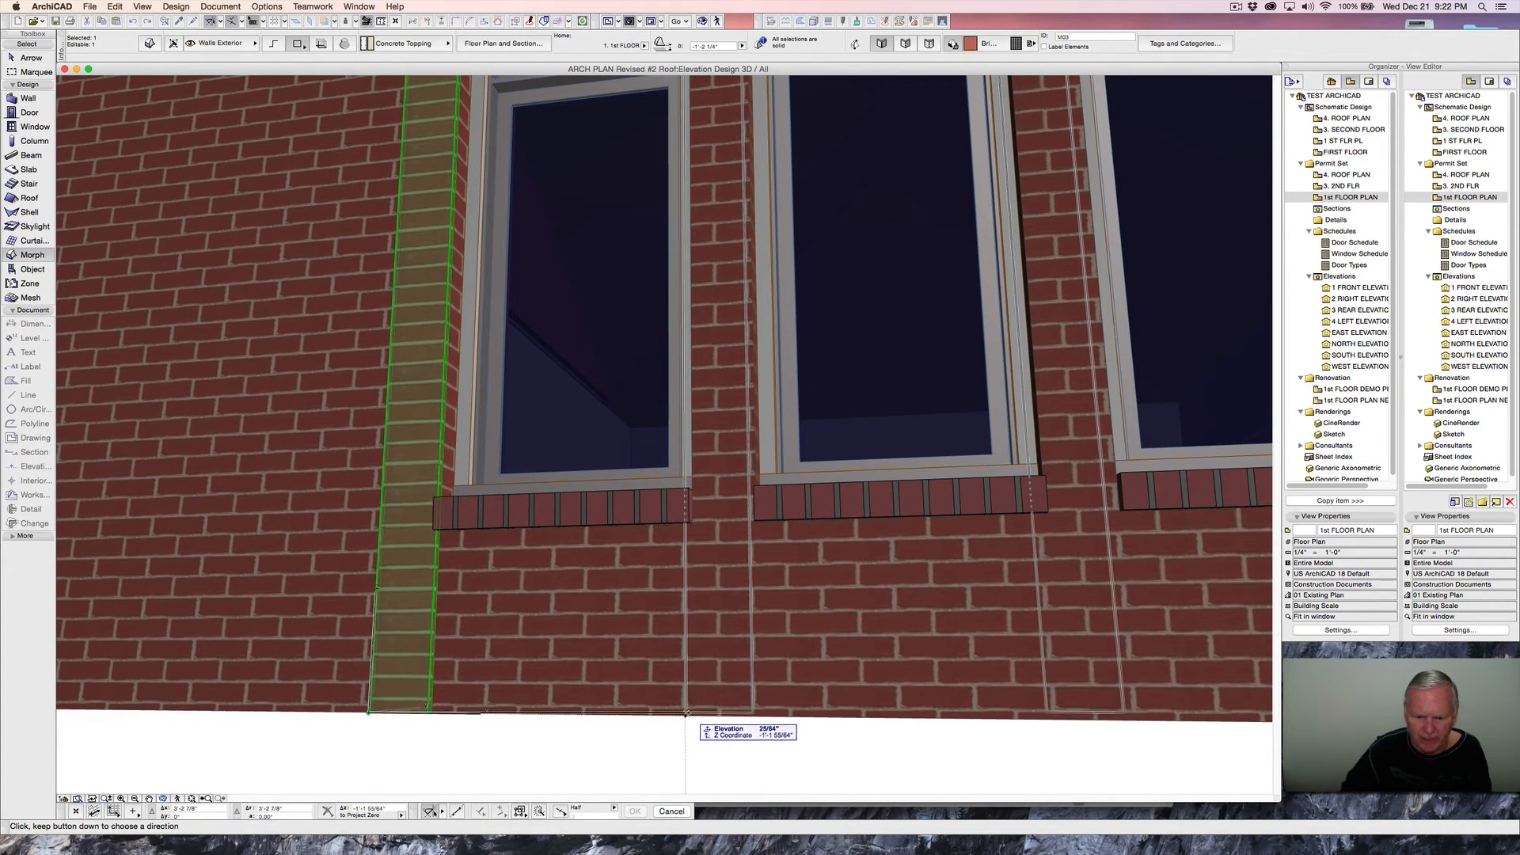
left_click(686, 714)
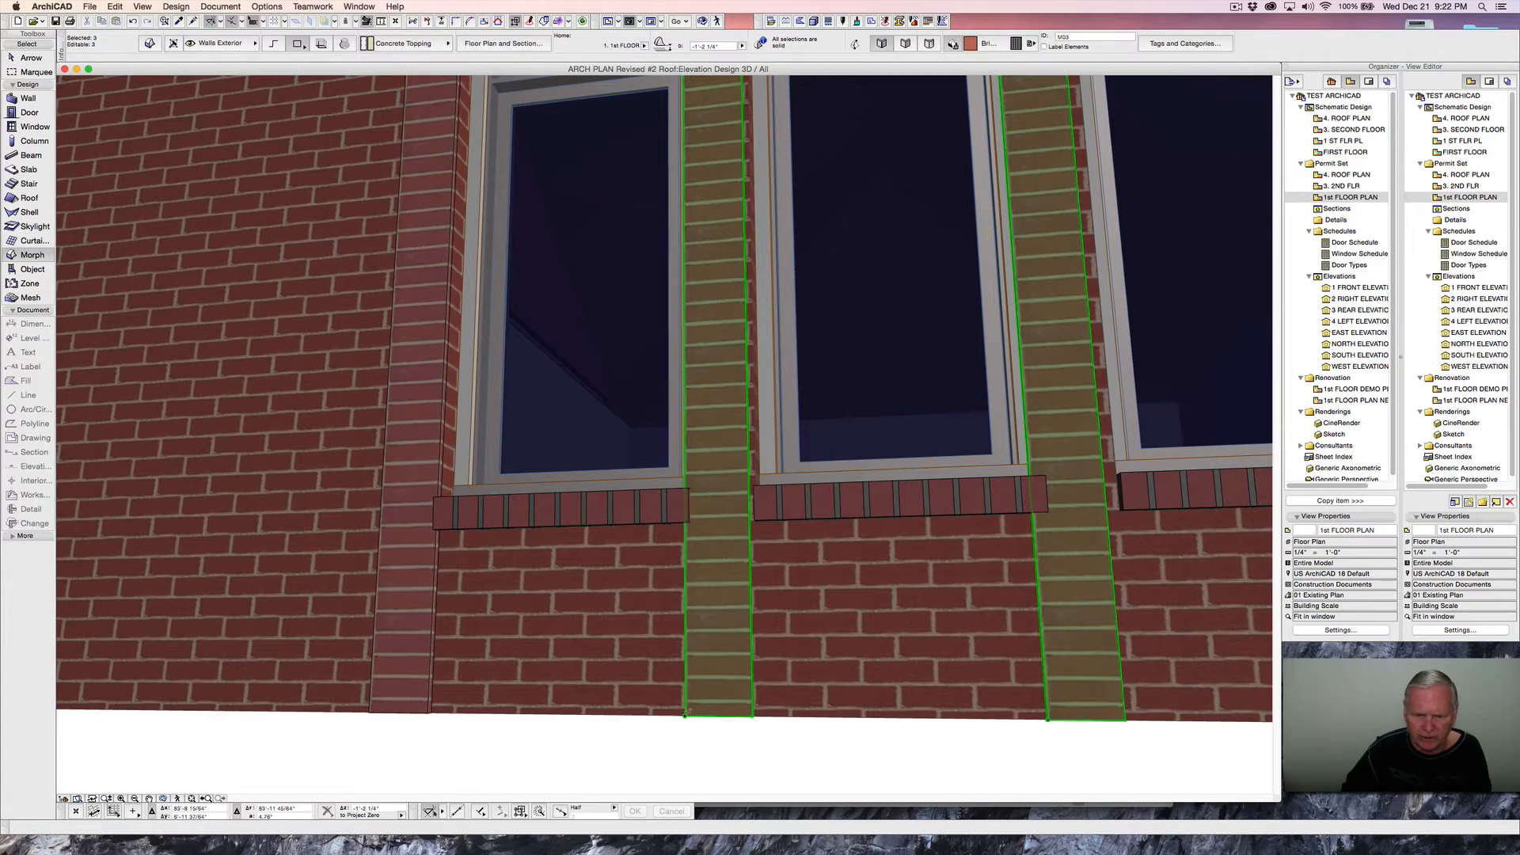
scroll(694, 689, "down", 3)
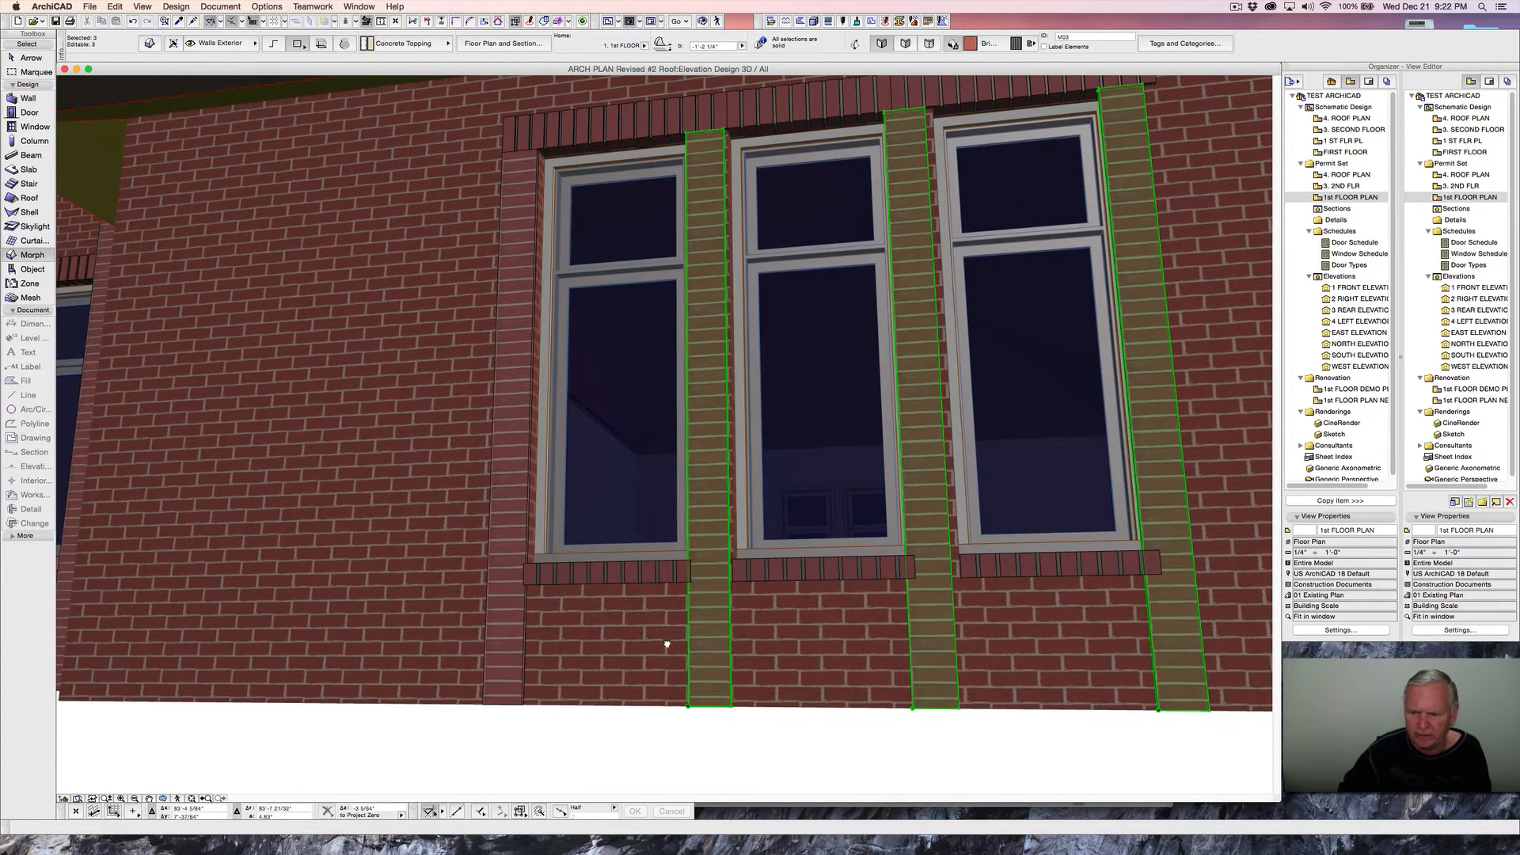
- Try to drag the three pilaster copies from the first copy's bottom corner to the end of the first window's brick sill
middle_click_drag(667, 644, 790, 689, "shift")
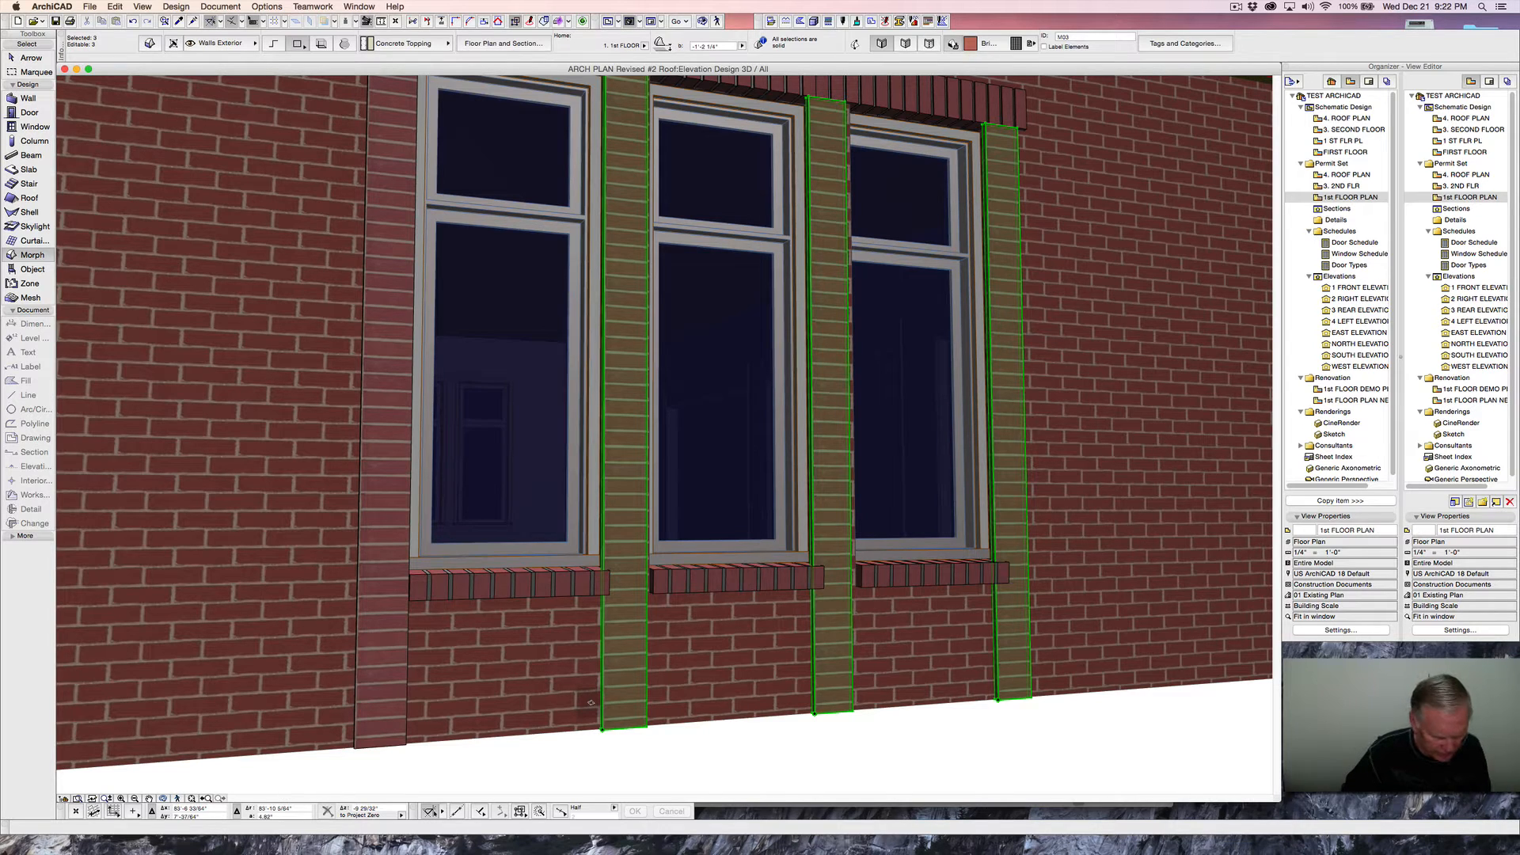
key("super+d")
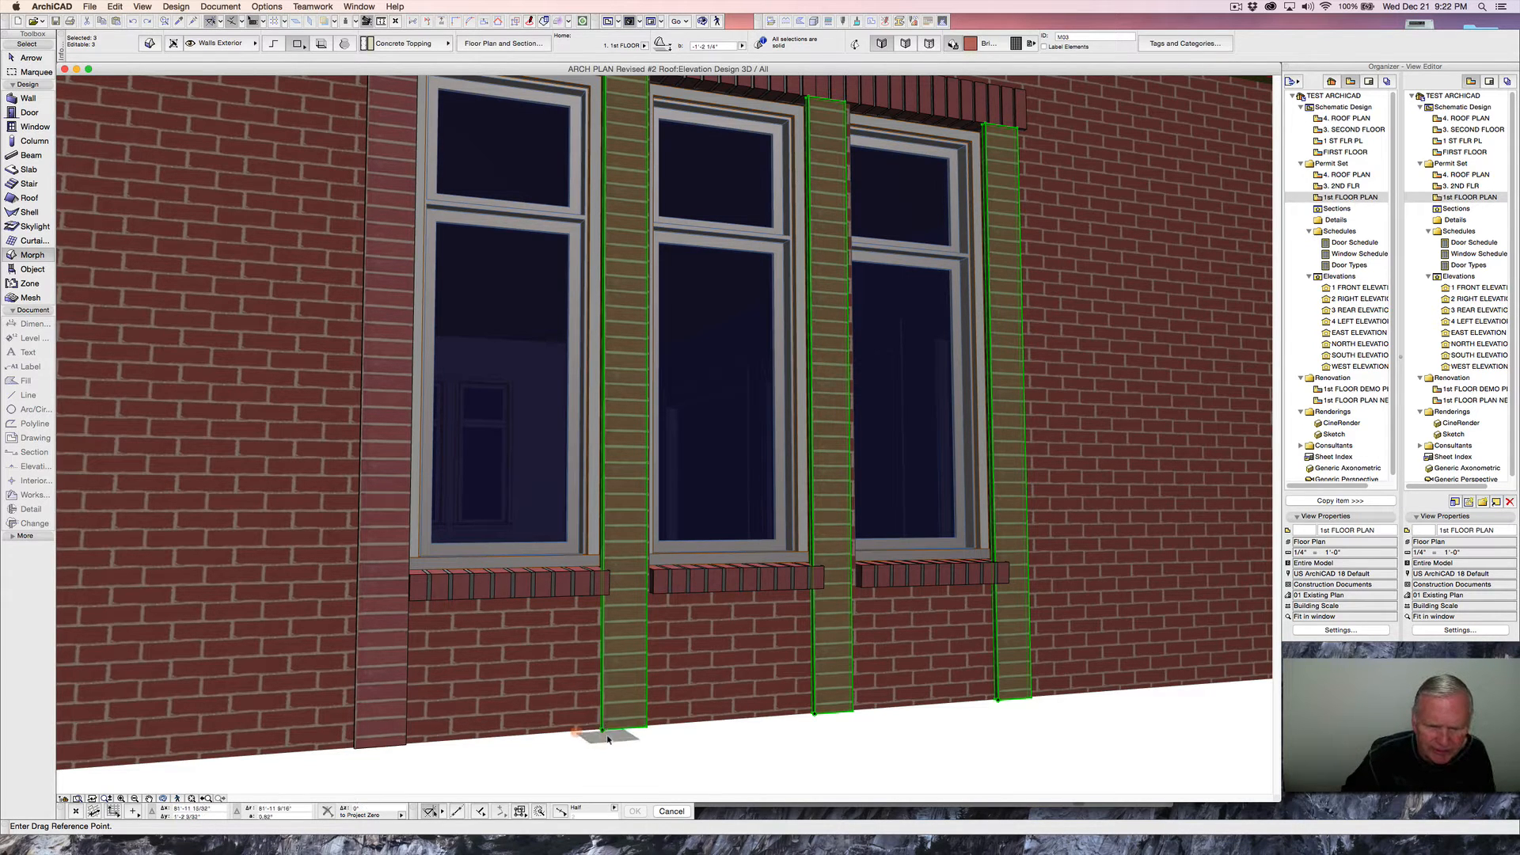
scroll(604, 734, "up", 8)
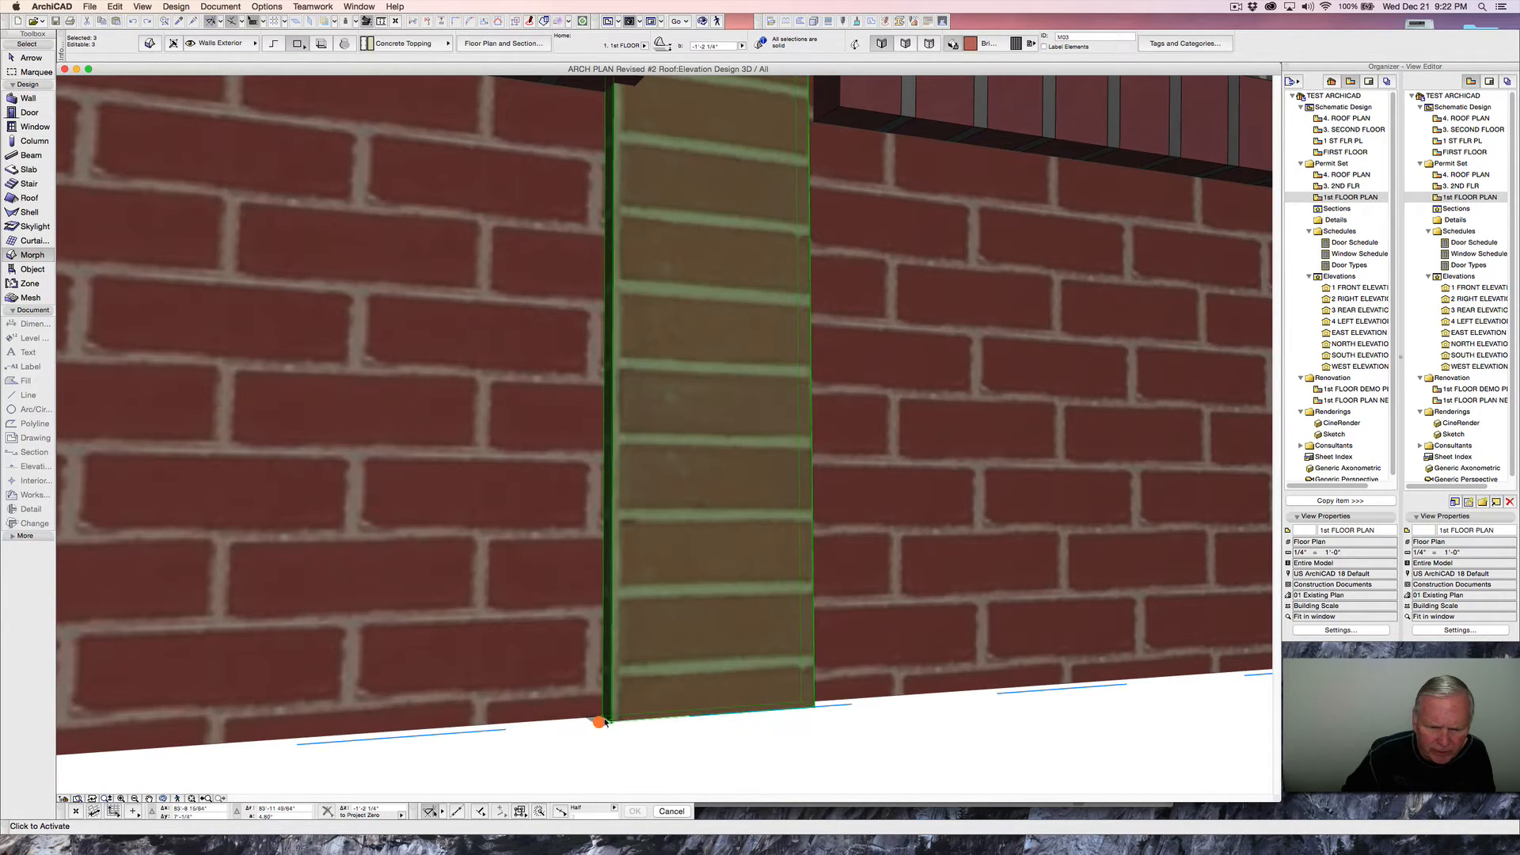
left_click(599, 721)
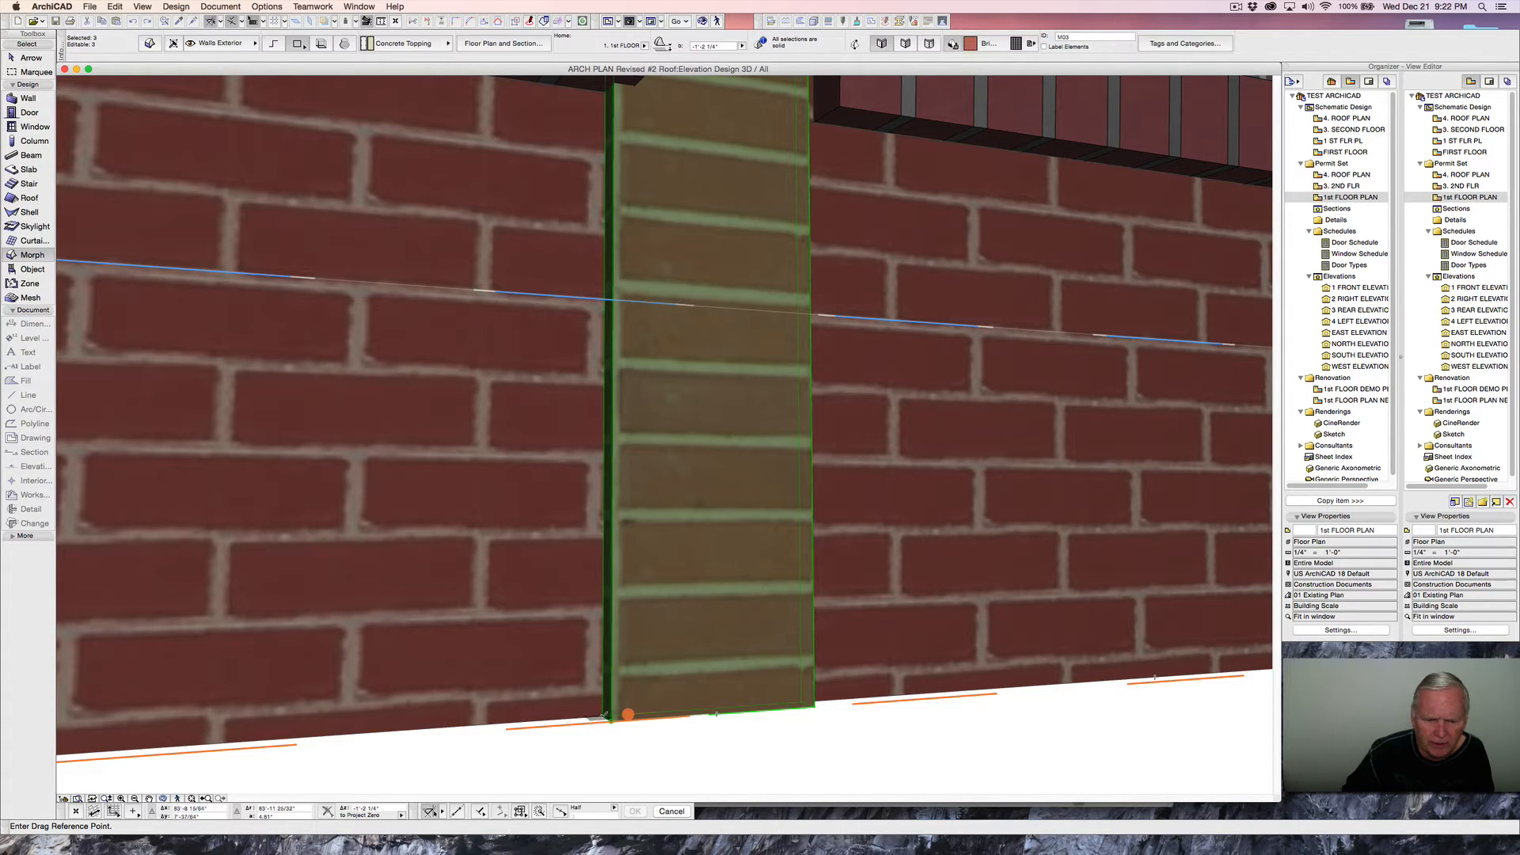
scroll(679, 722, "down", 5)
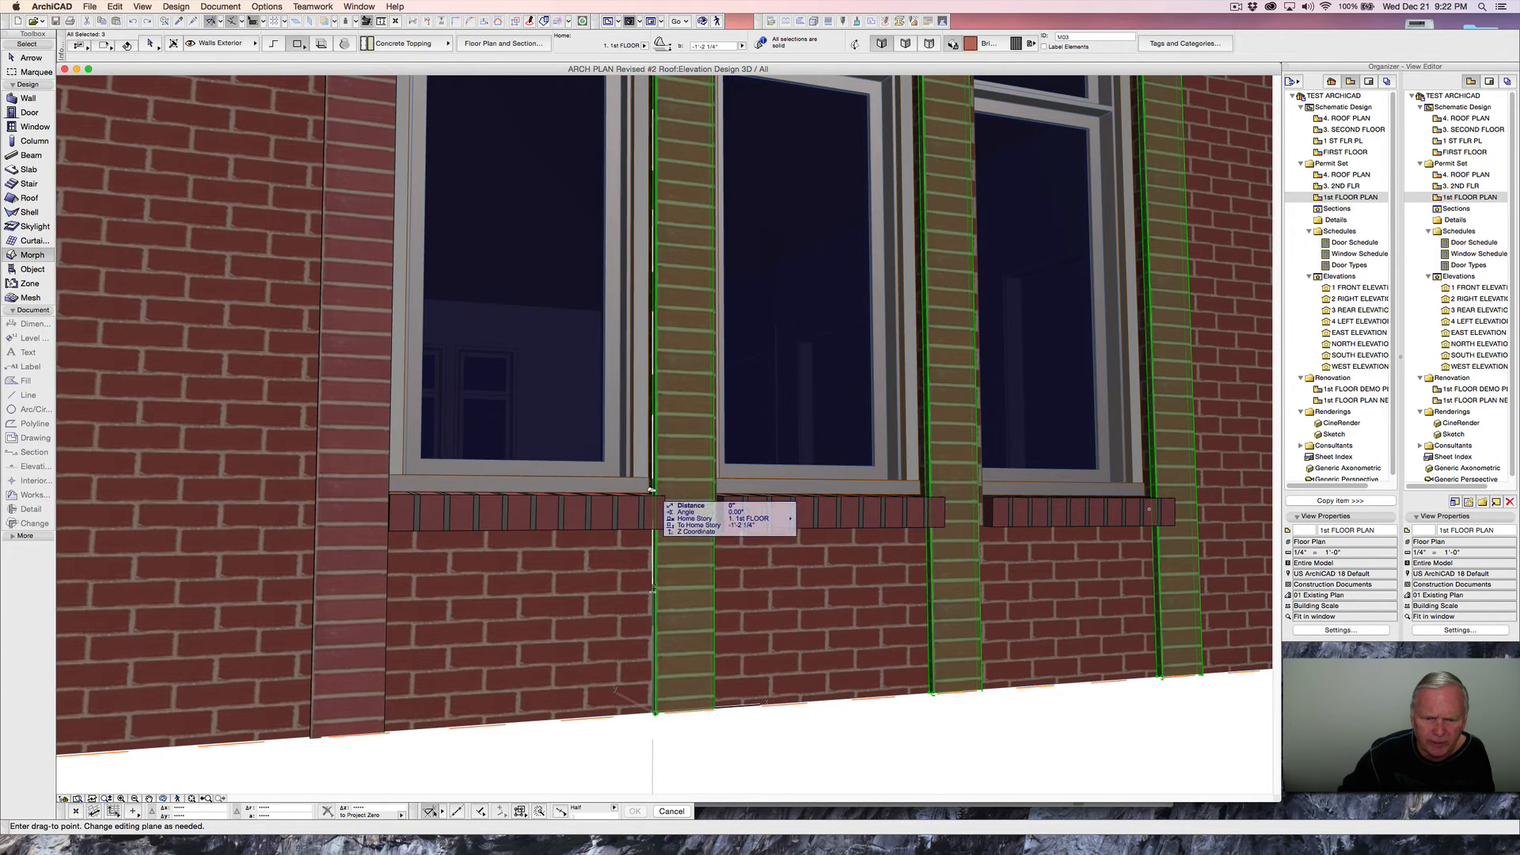
scroll(661, 491, "up", 5)
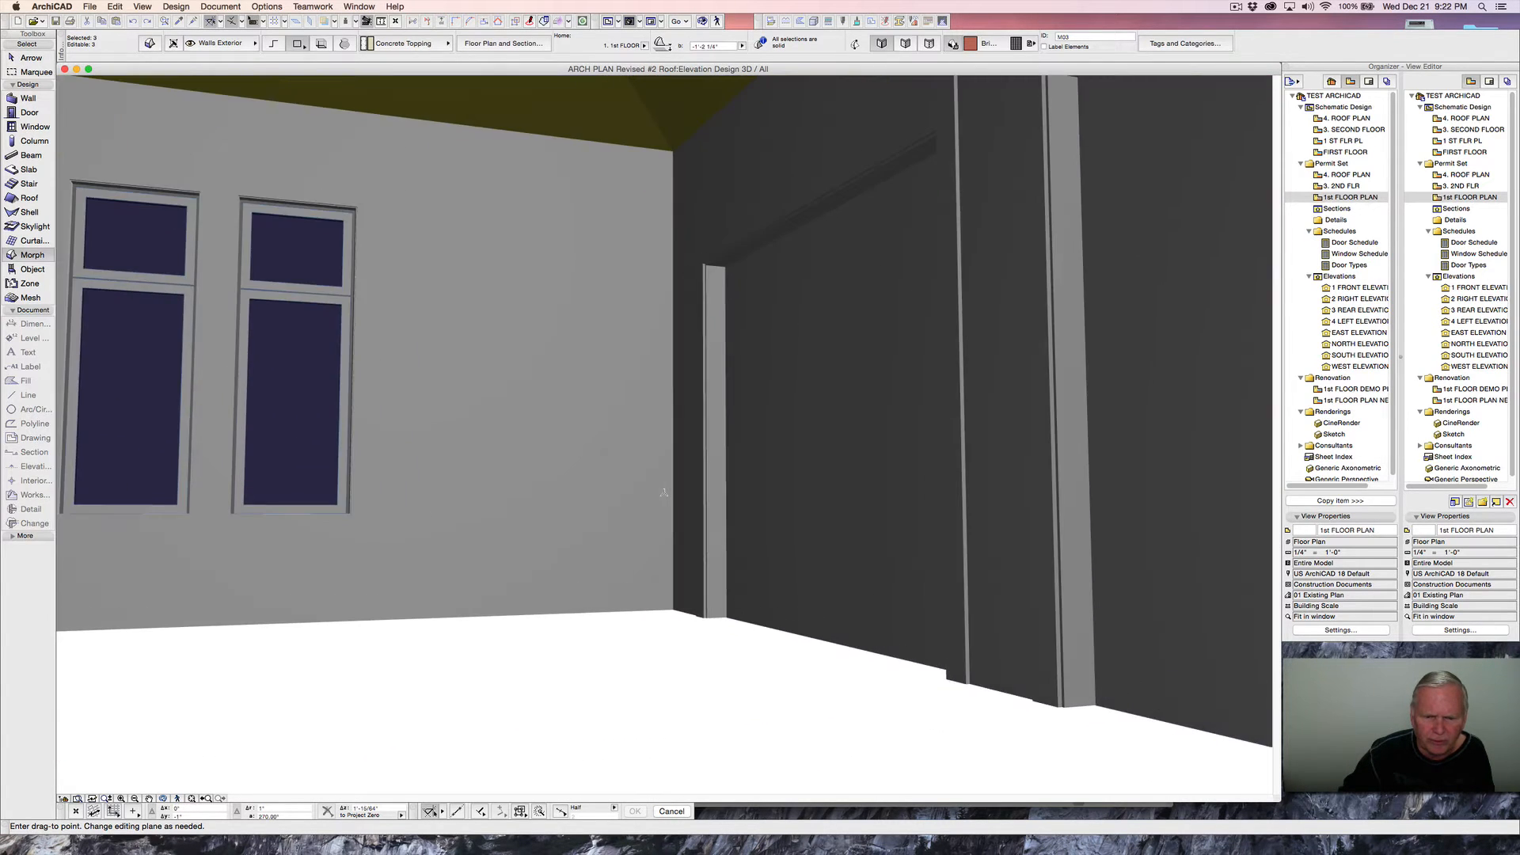
scroll(659, 517, "down", 5)
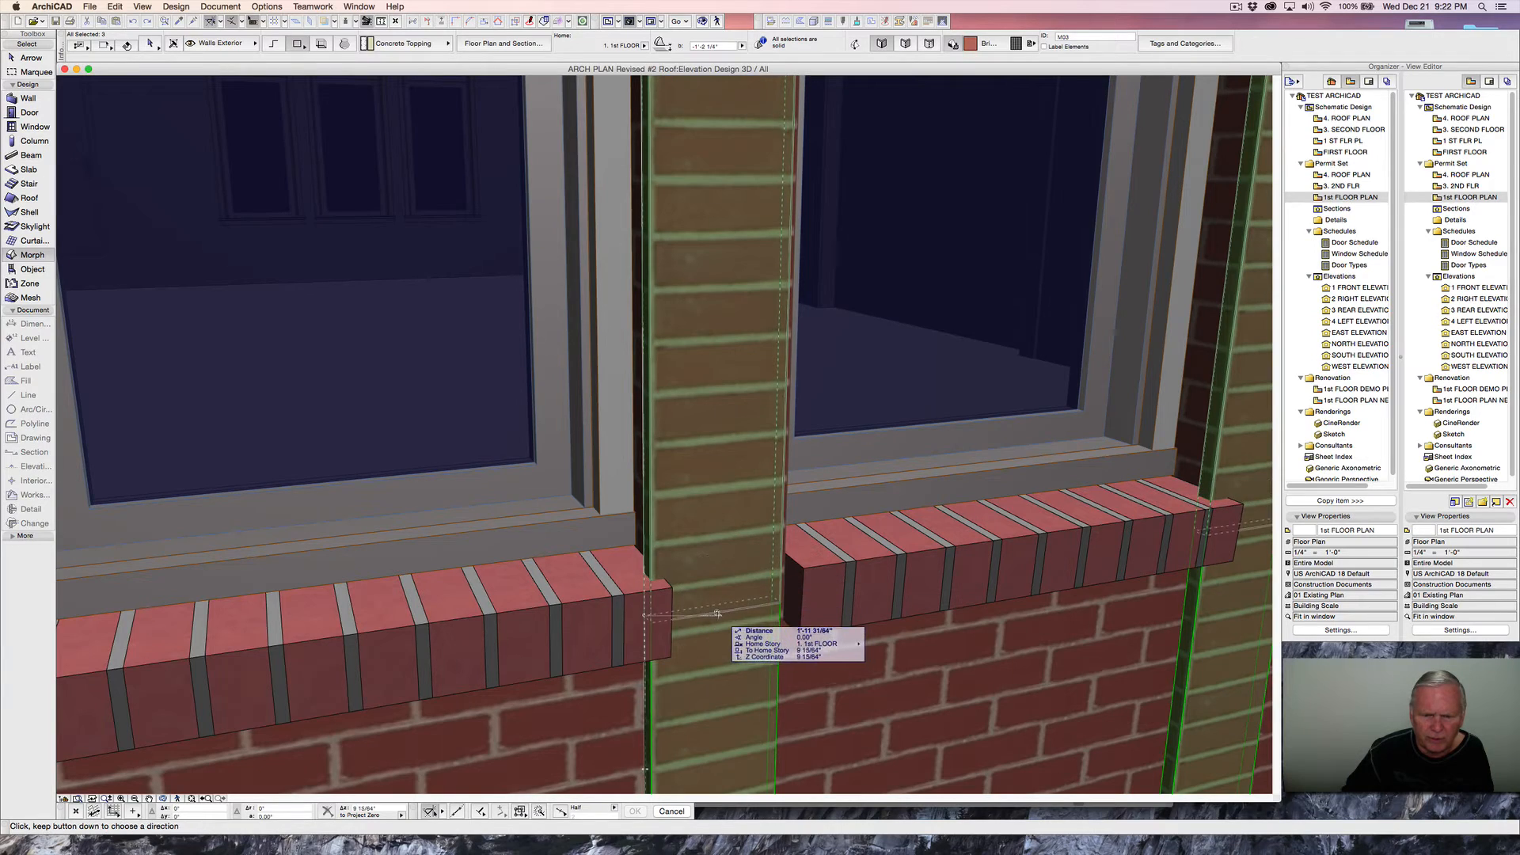
scroll(708, 712, "down", 5)
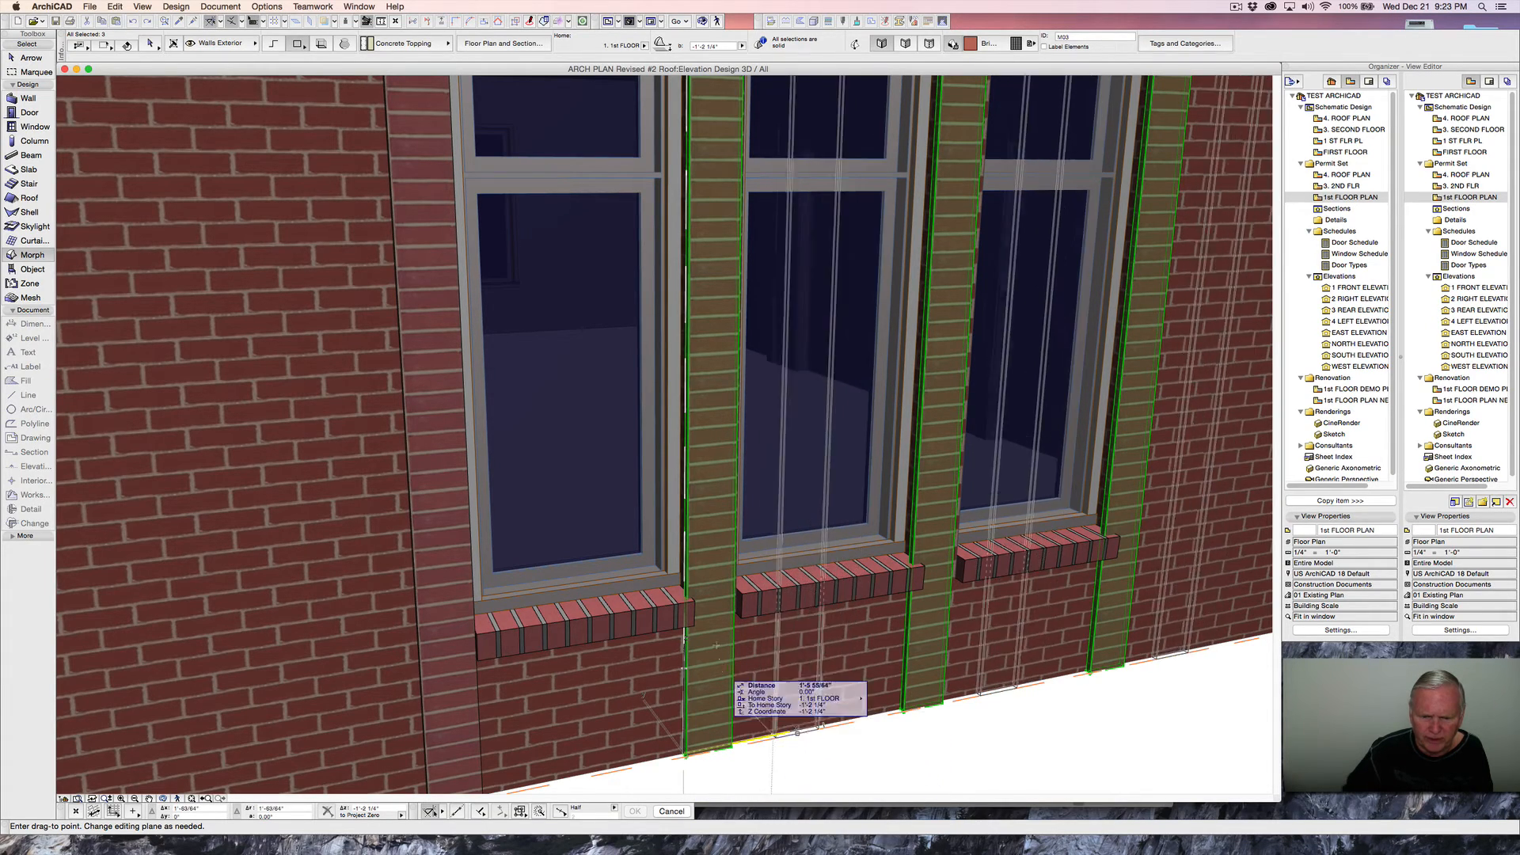
scroll(695, 576, "up", 10)
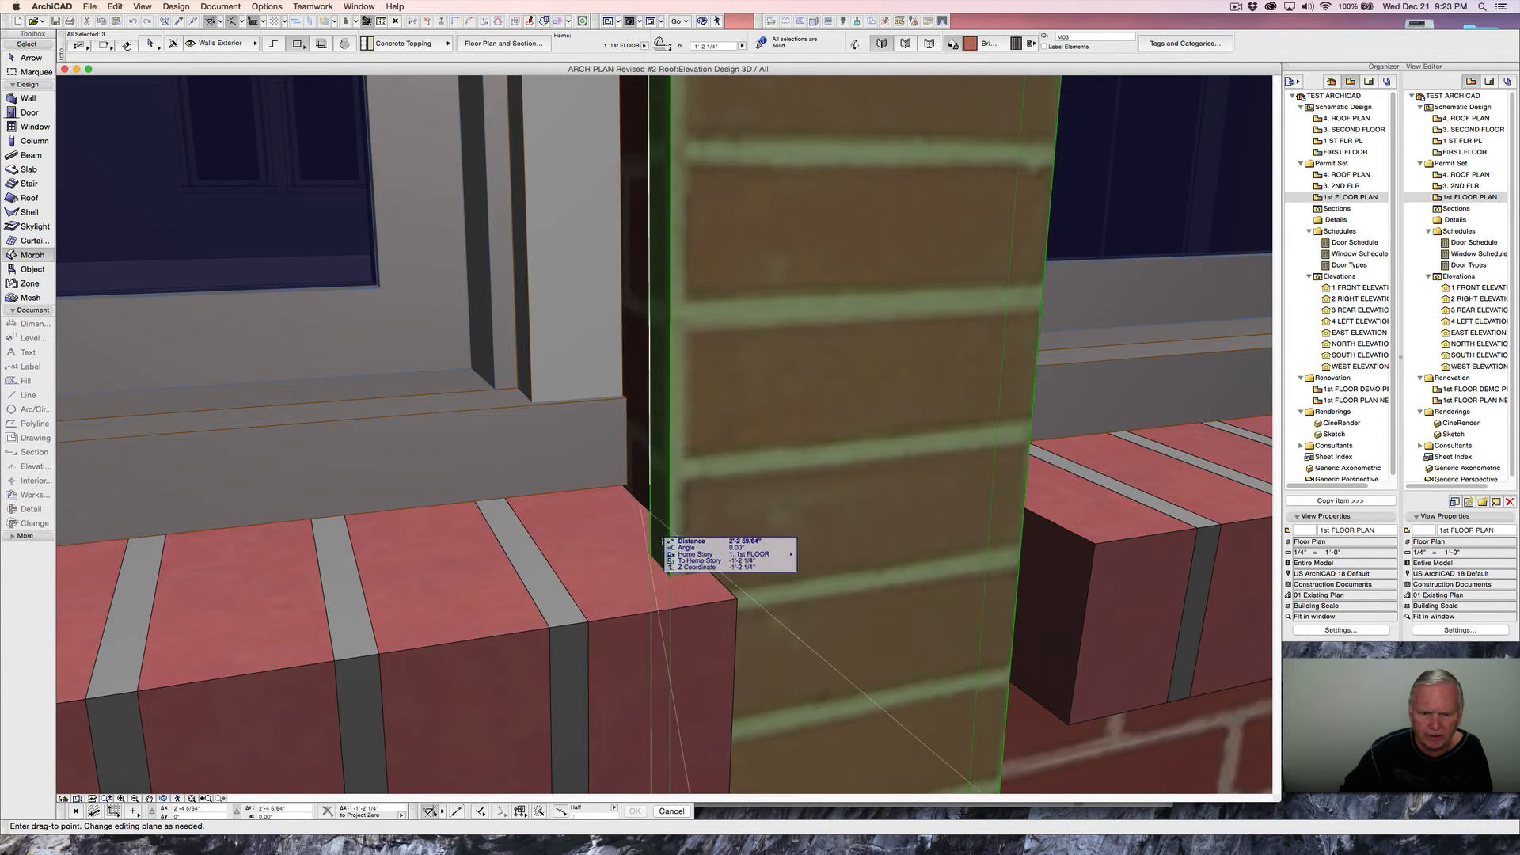
scroll(657, 524, "down", 5)
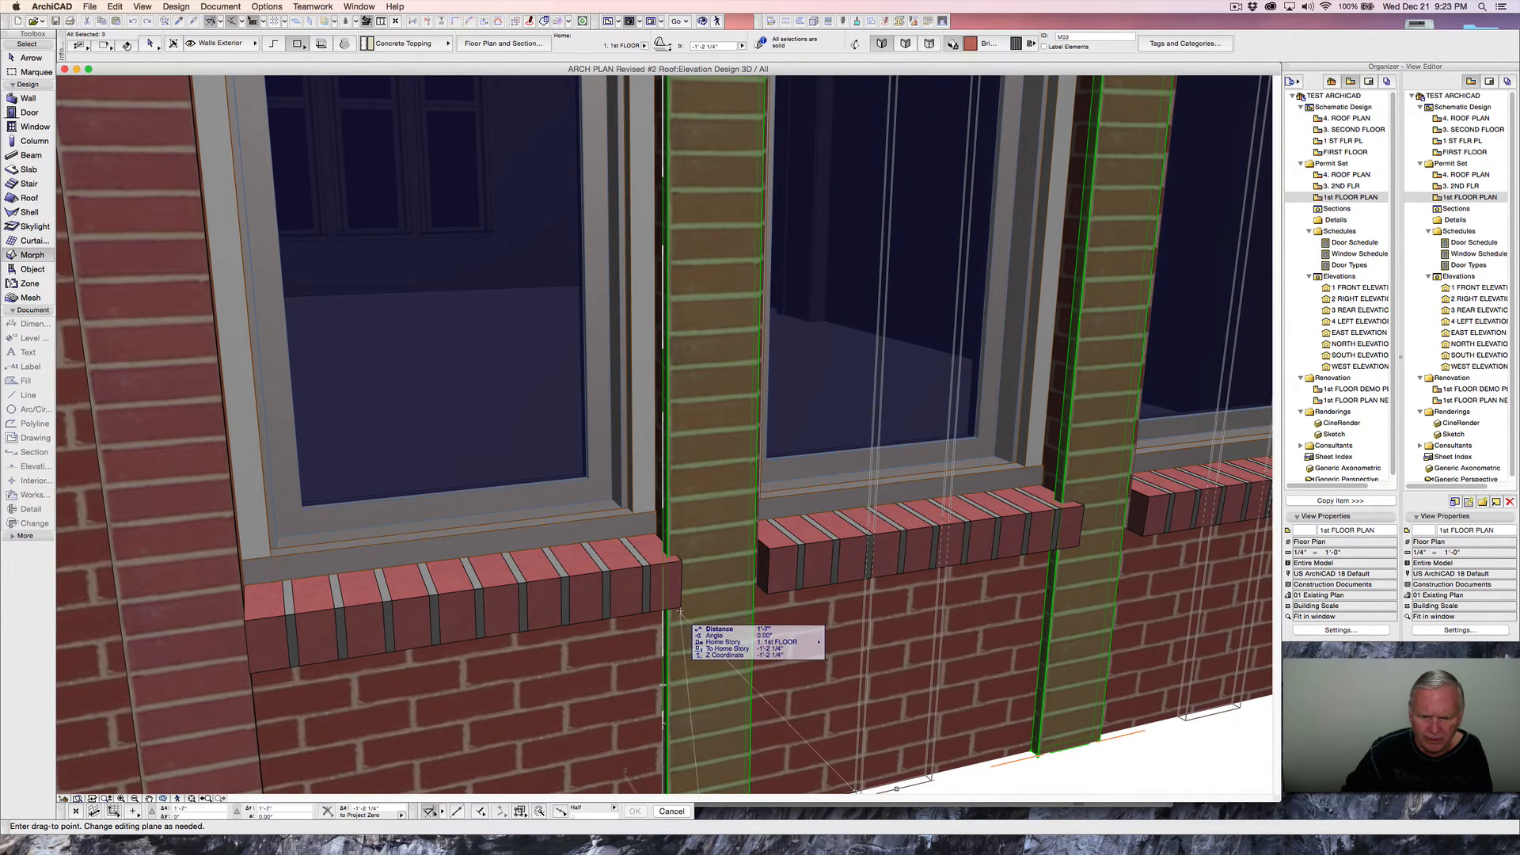
left_click(687, 546)
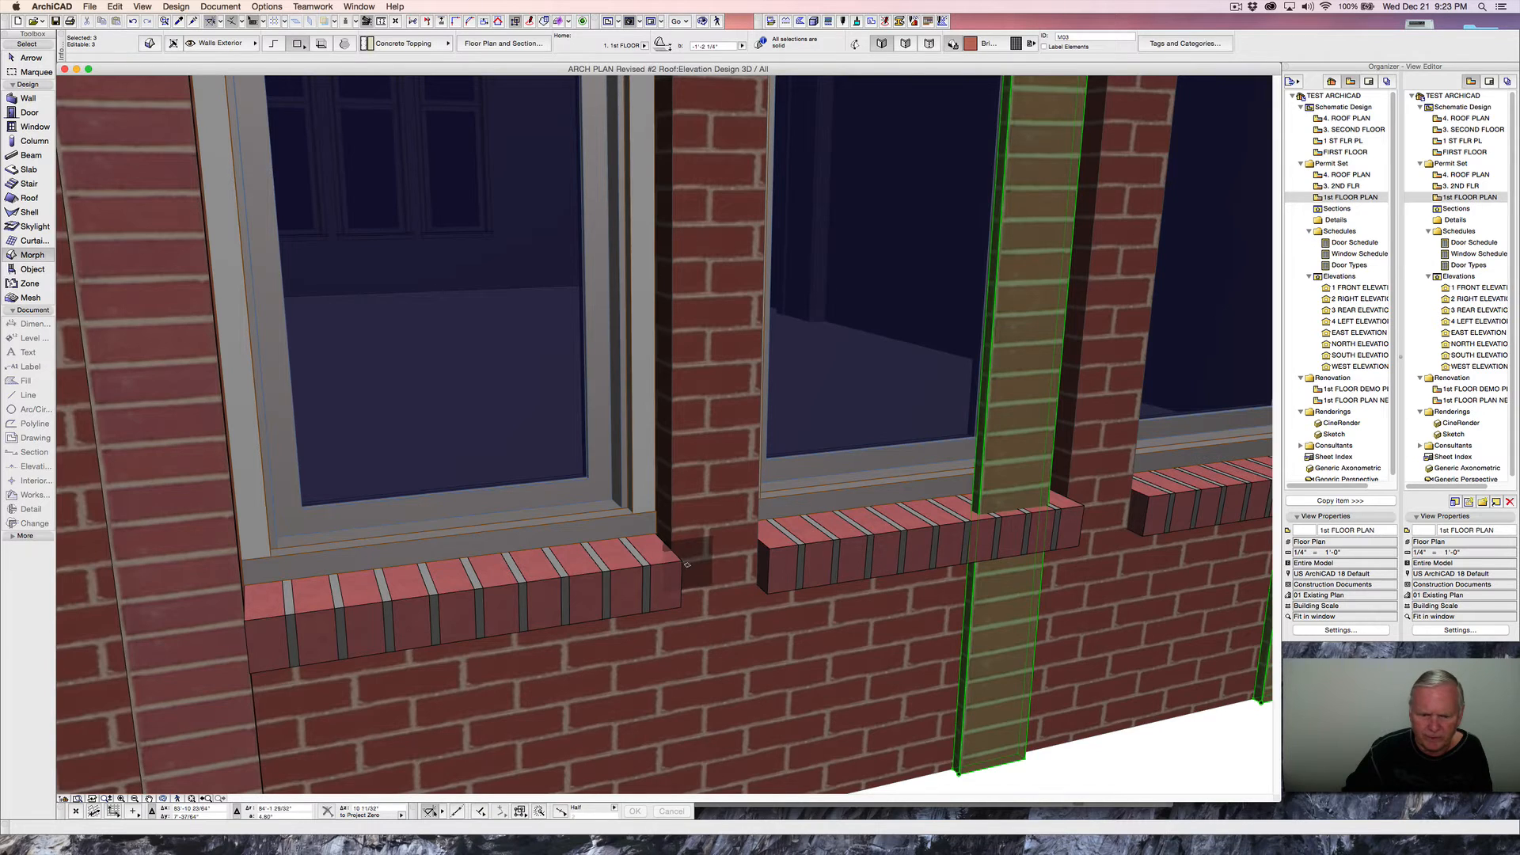
- Drag the three pilaster copies back so the first meets the end of the first window's brick sill, and deselect them
scroll(688, 563, "down", 5)
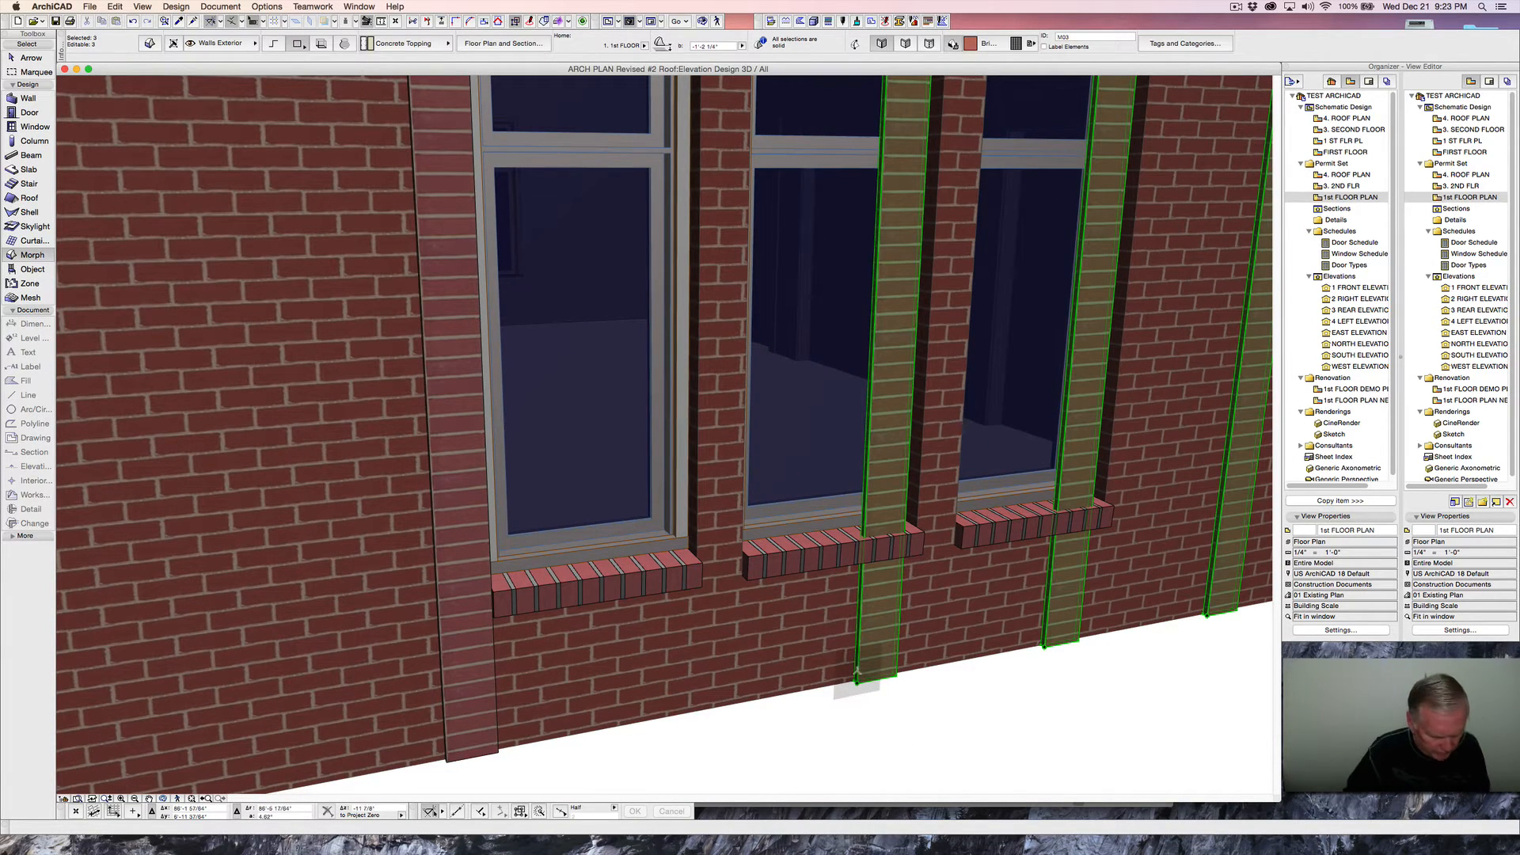
key("super+d")
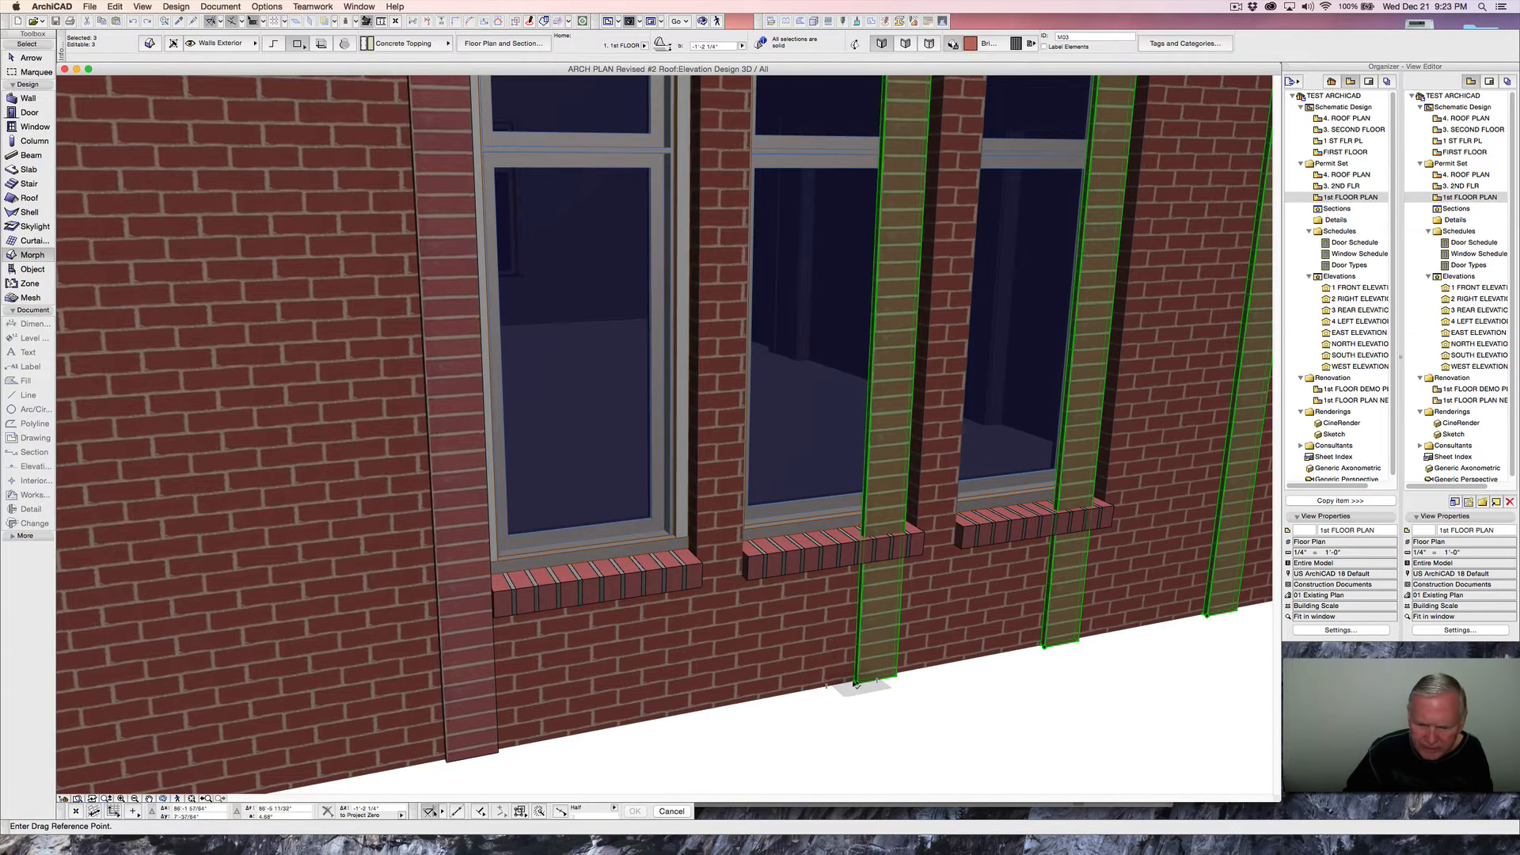
left_click(856, 683)
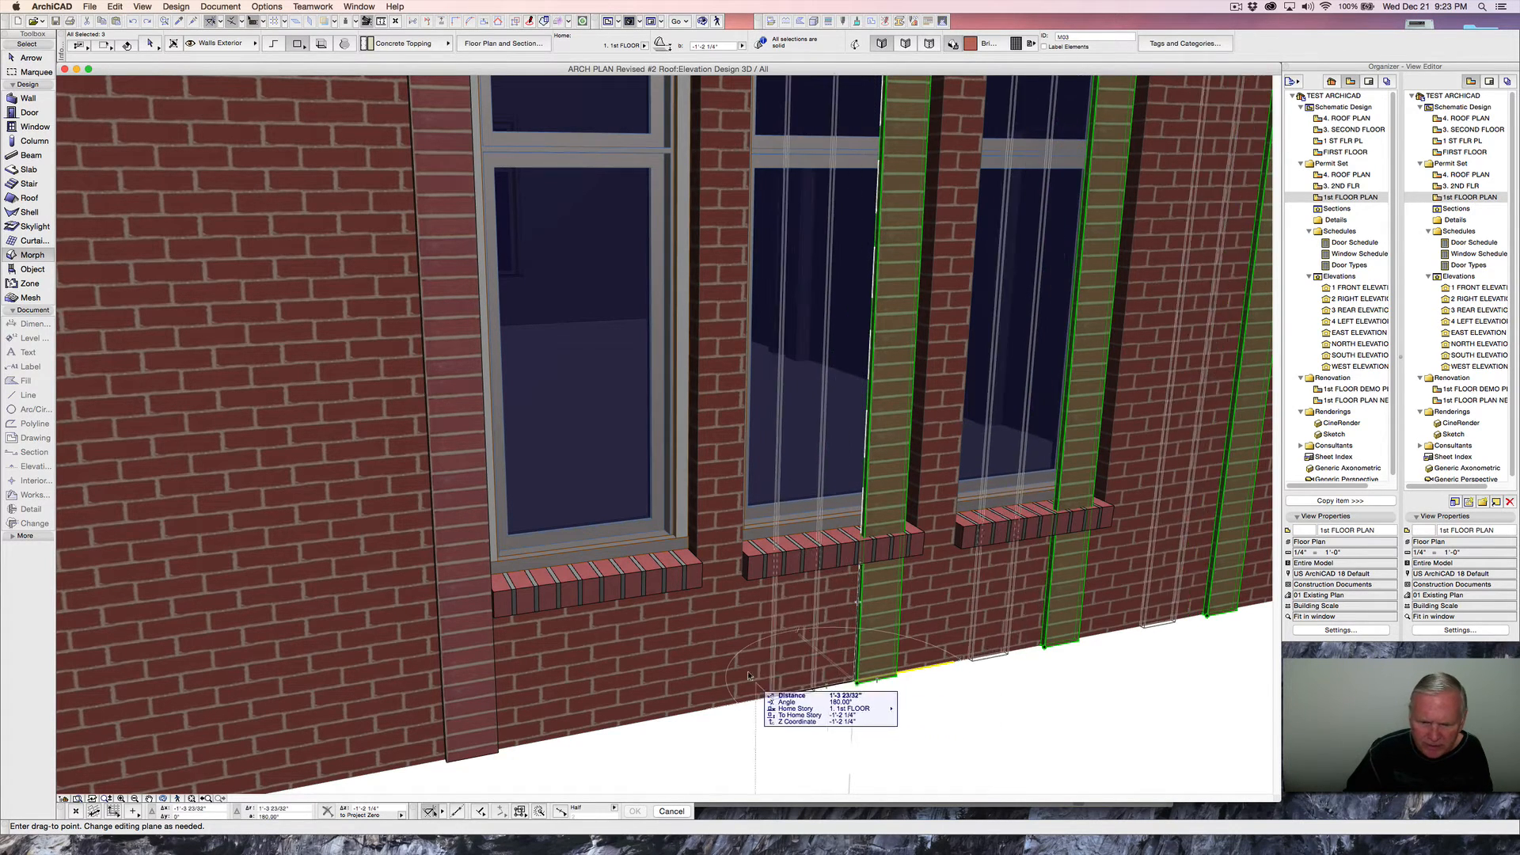
left_click(698, 561)
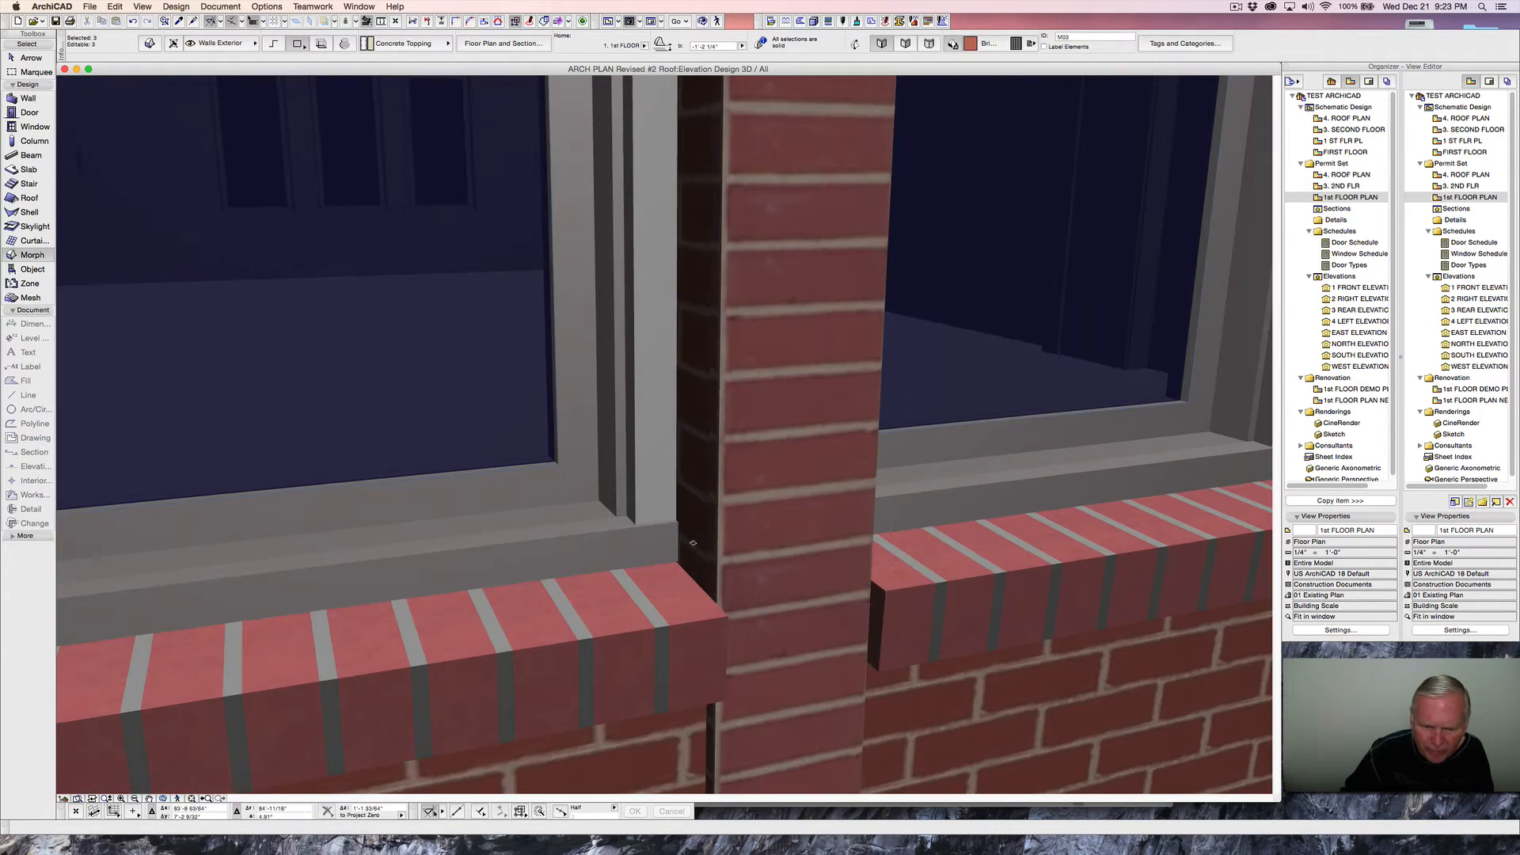
scroll(694, 546, "up", 5)
key("Escape")
scroll(693, 543, "down", 5)
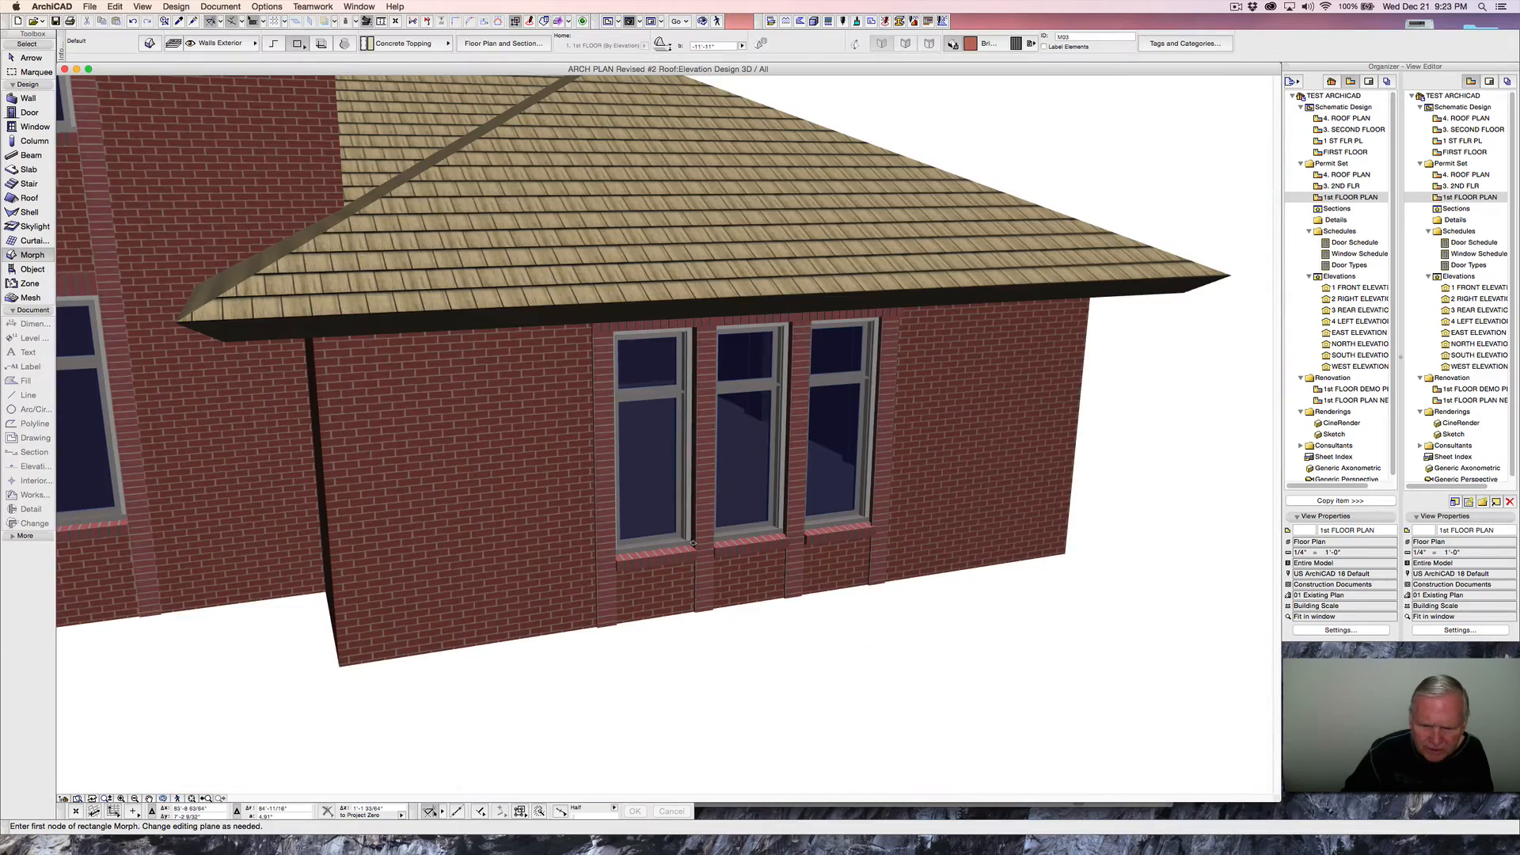
scroll(644, 543, "up", 2)
mouse_move(644, 543)
middle_mouse_down("shift")
mouse_move(611, 545)
mouse_move(624, 545)
middle_mouse_up("shift")
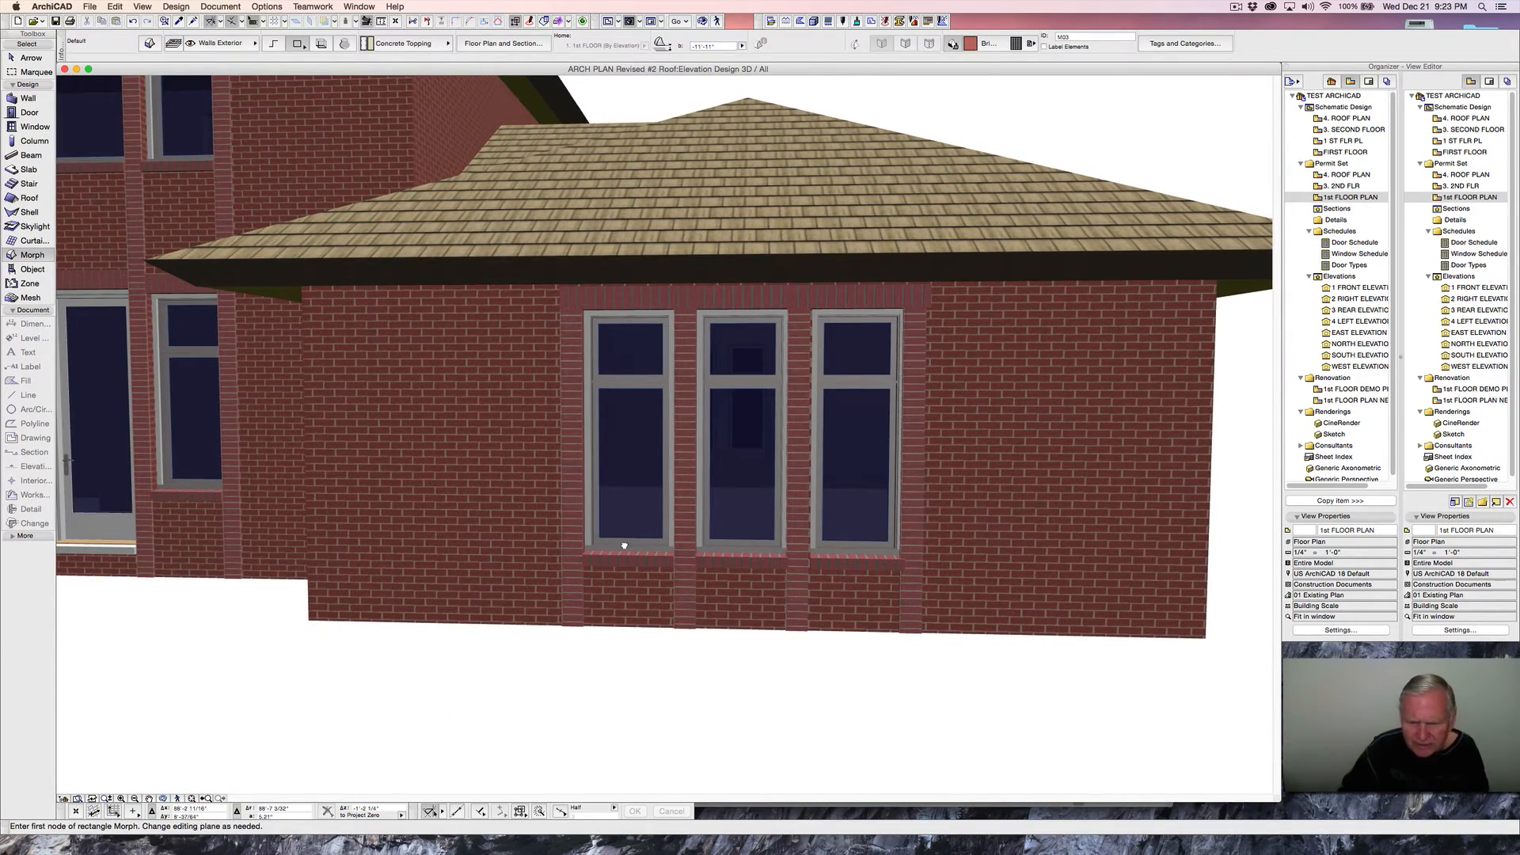
scroll(623, 546, "up", 2)
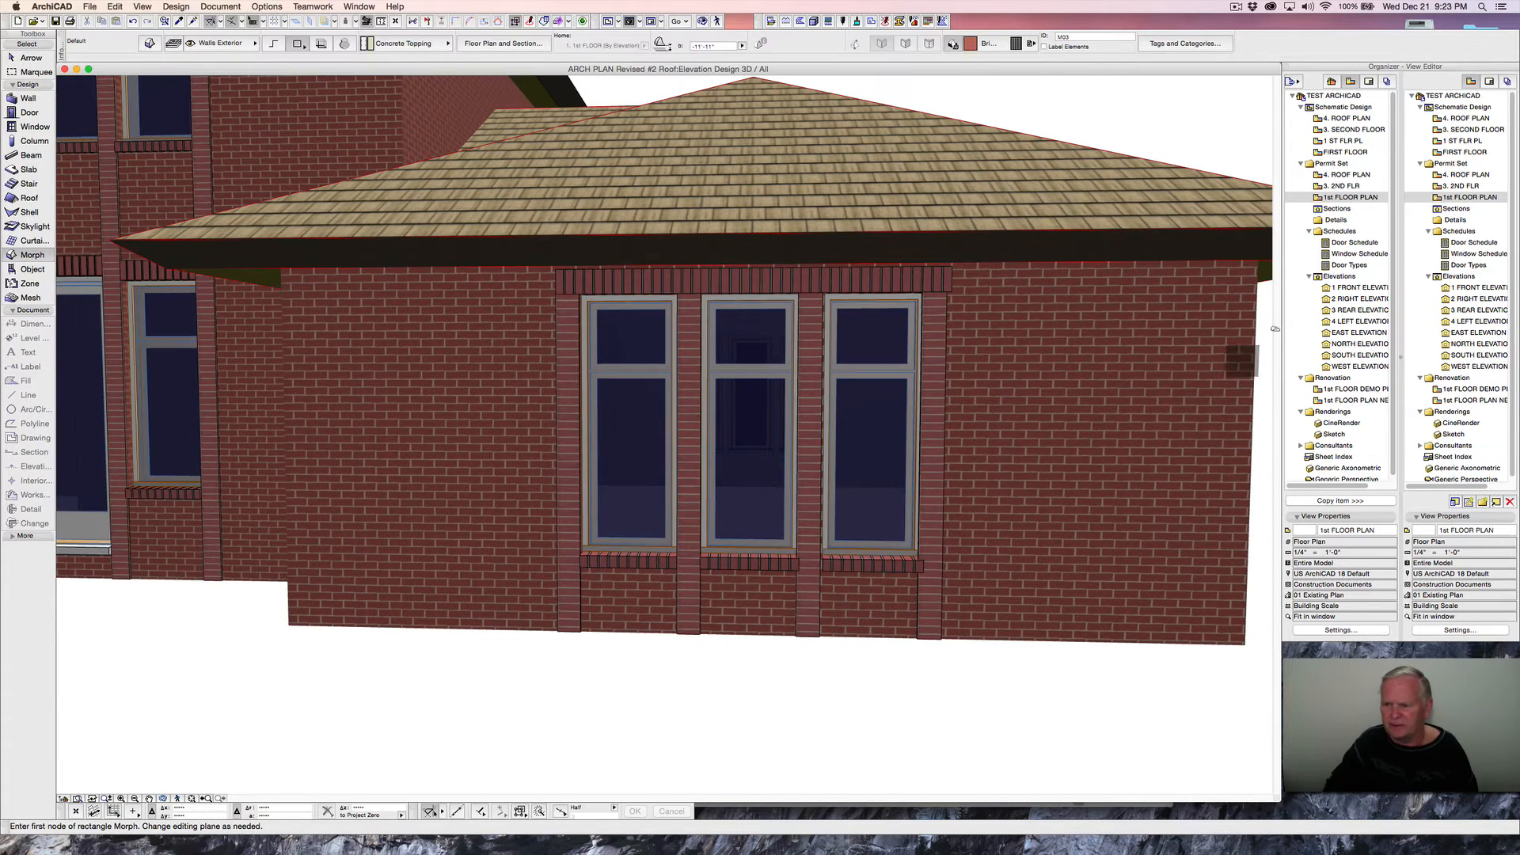
- On the 1st floor plan, drag the pilaster between the second and third garage windows to line up with the brick pier's edge
double_click(1338, 199)
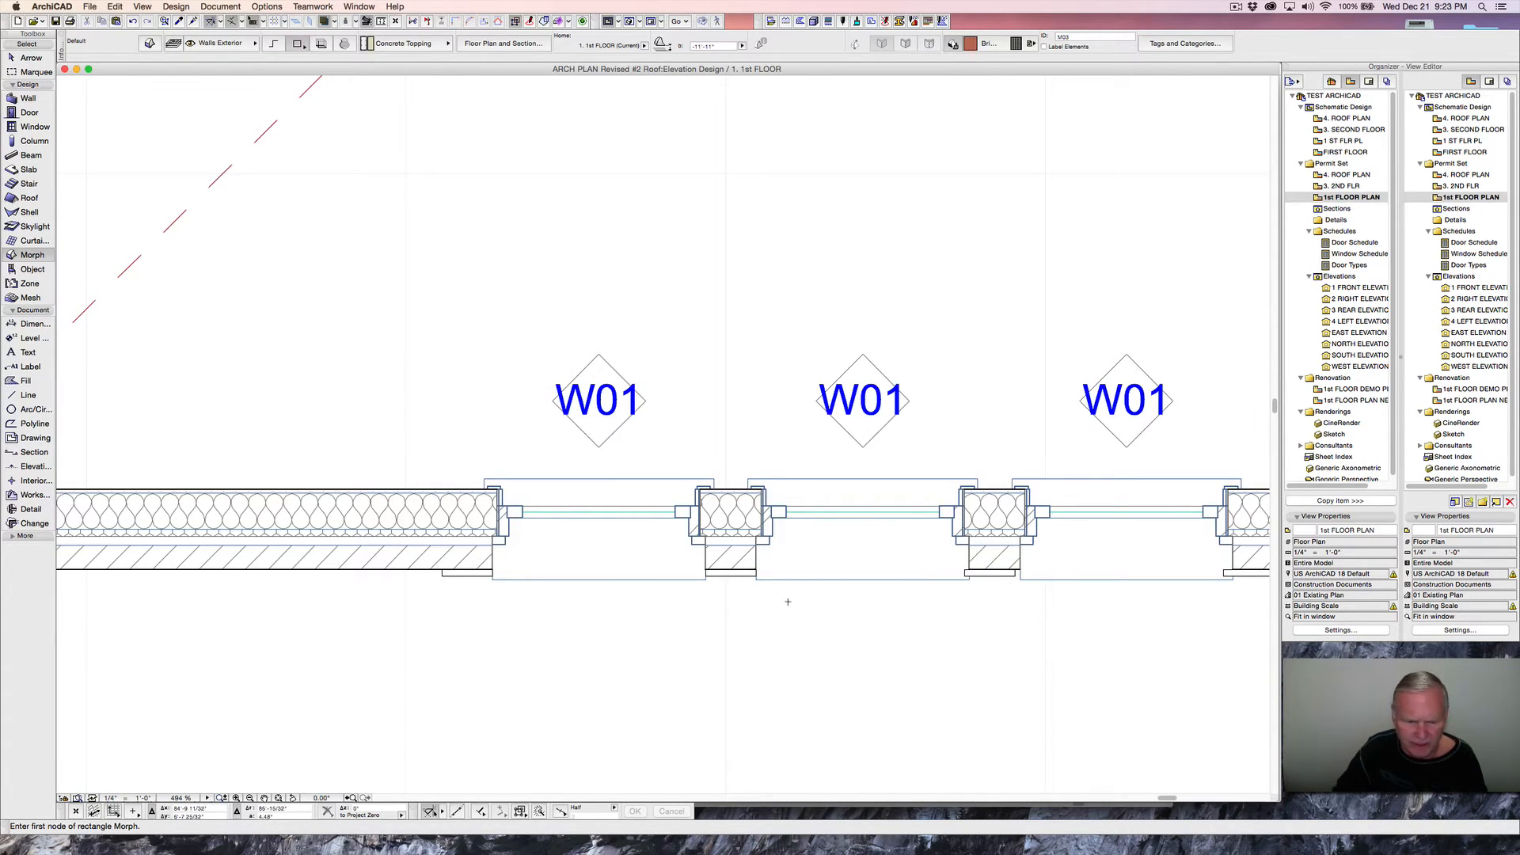
scroll(787, 602, "right", 5)
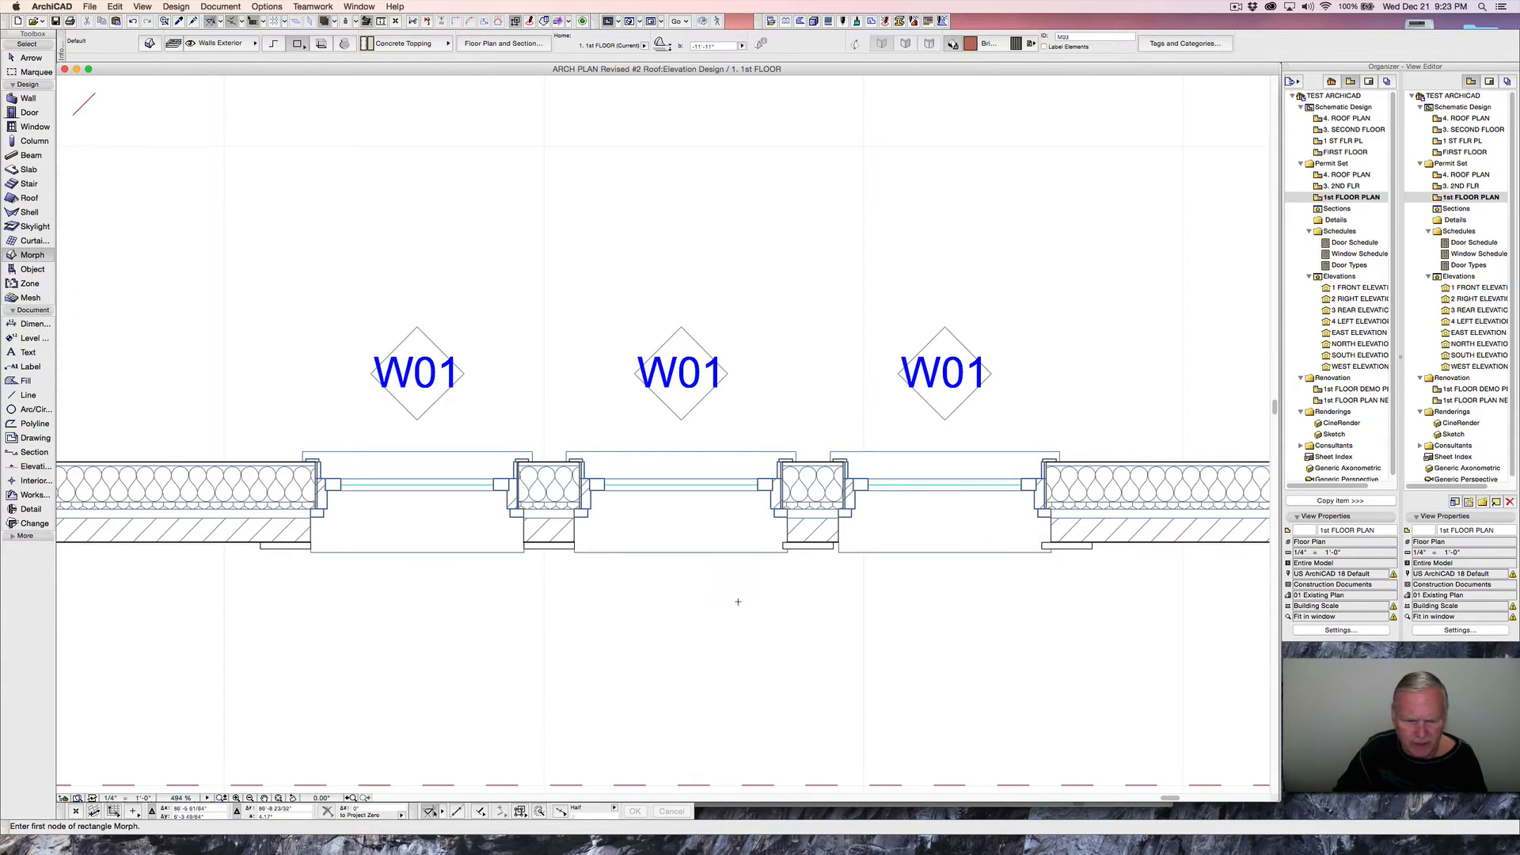
left_click(551, 549, "shift")
key("shift")
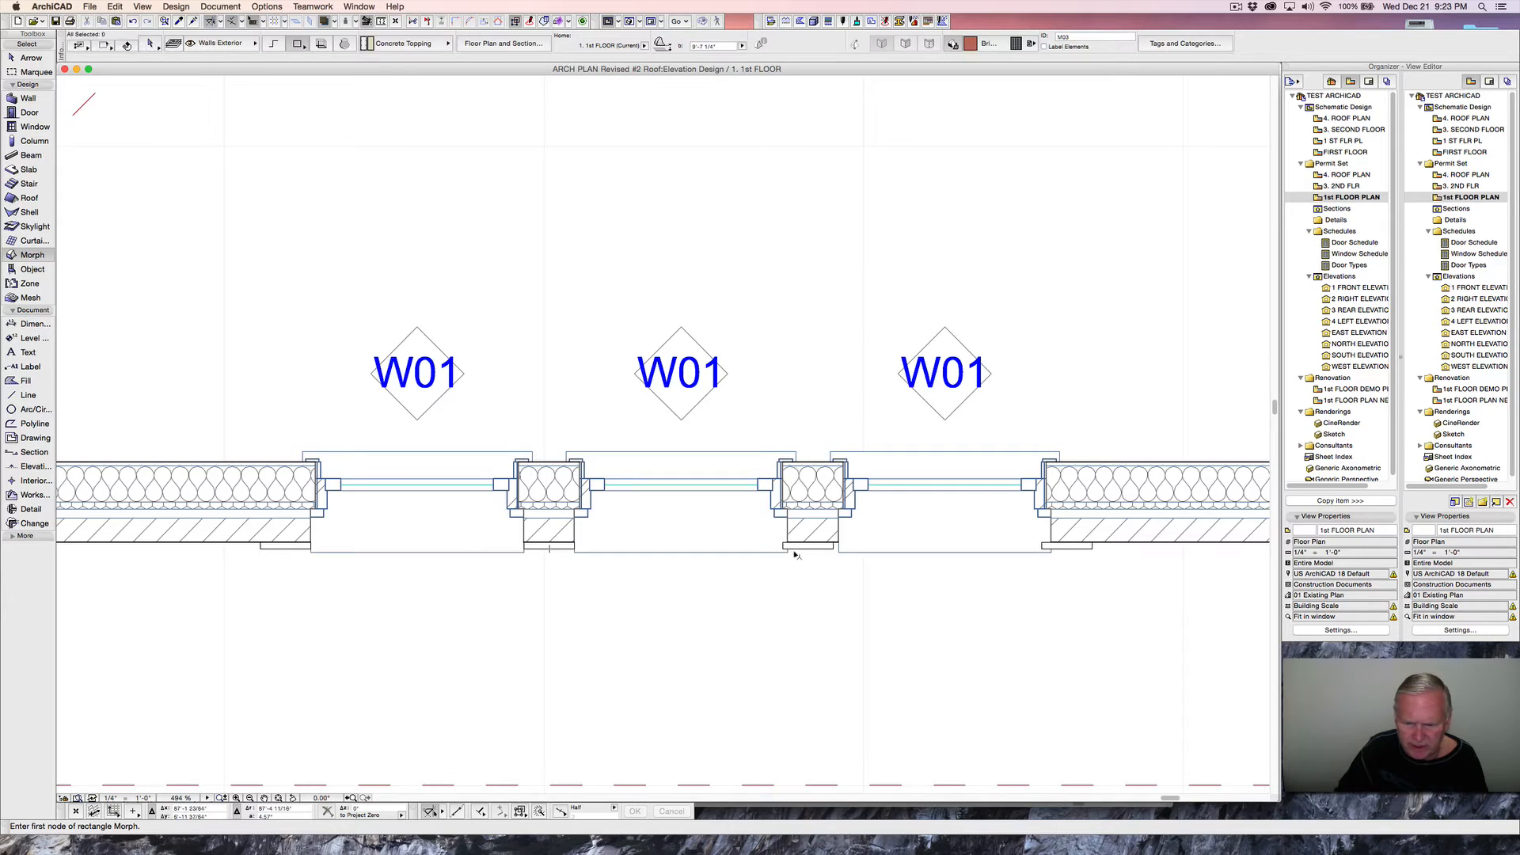
left_click(798, 552, "shift")
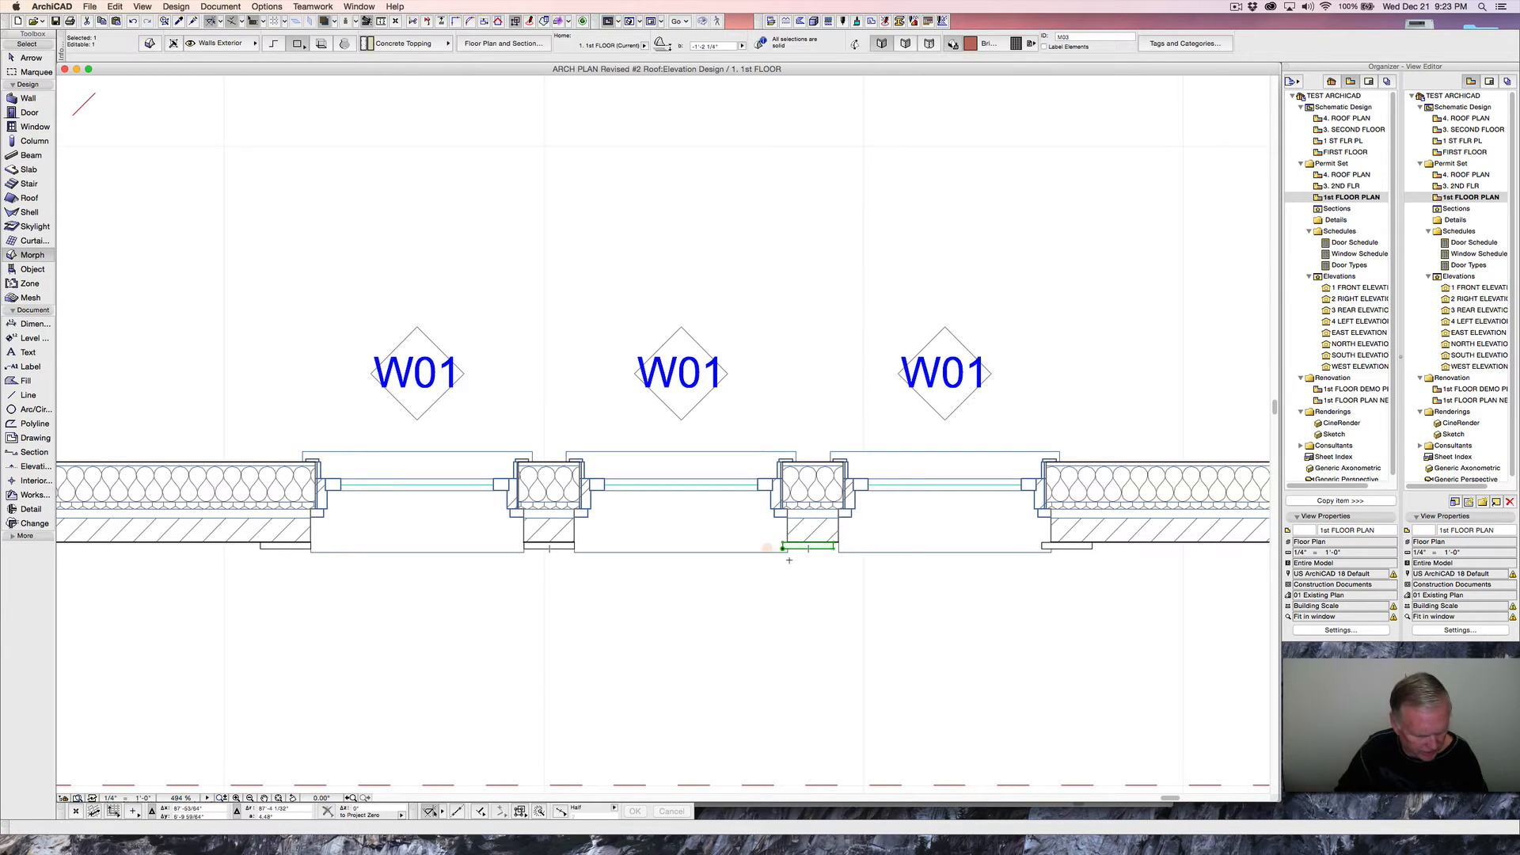
key("super+d")
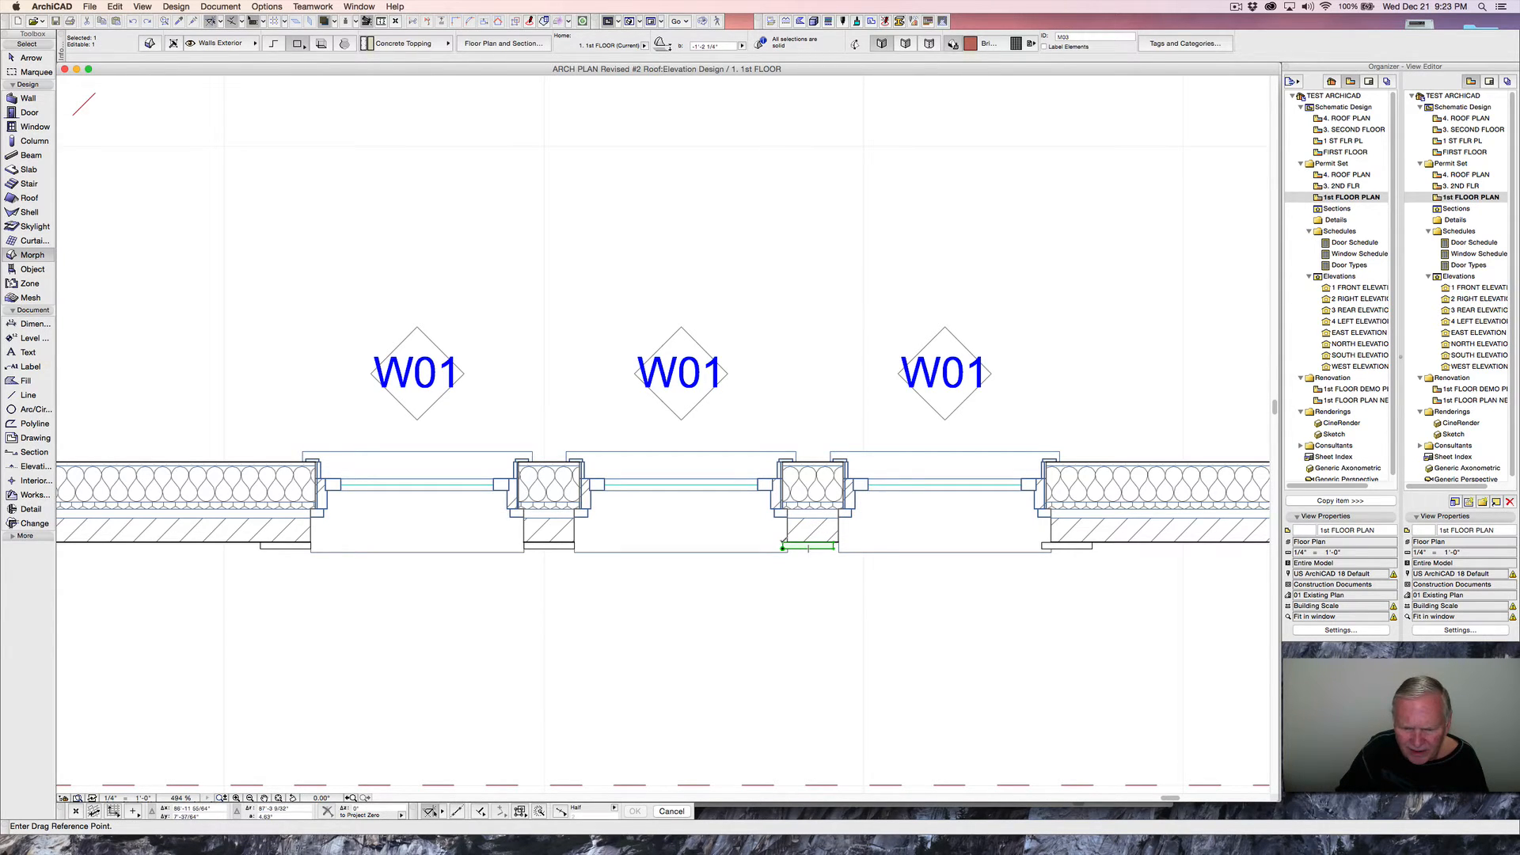
left_click(782, 547)
left_click(787, 548)
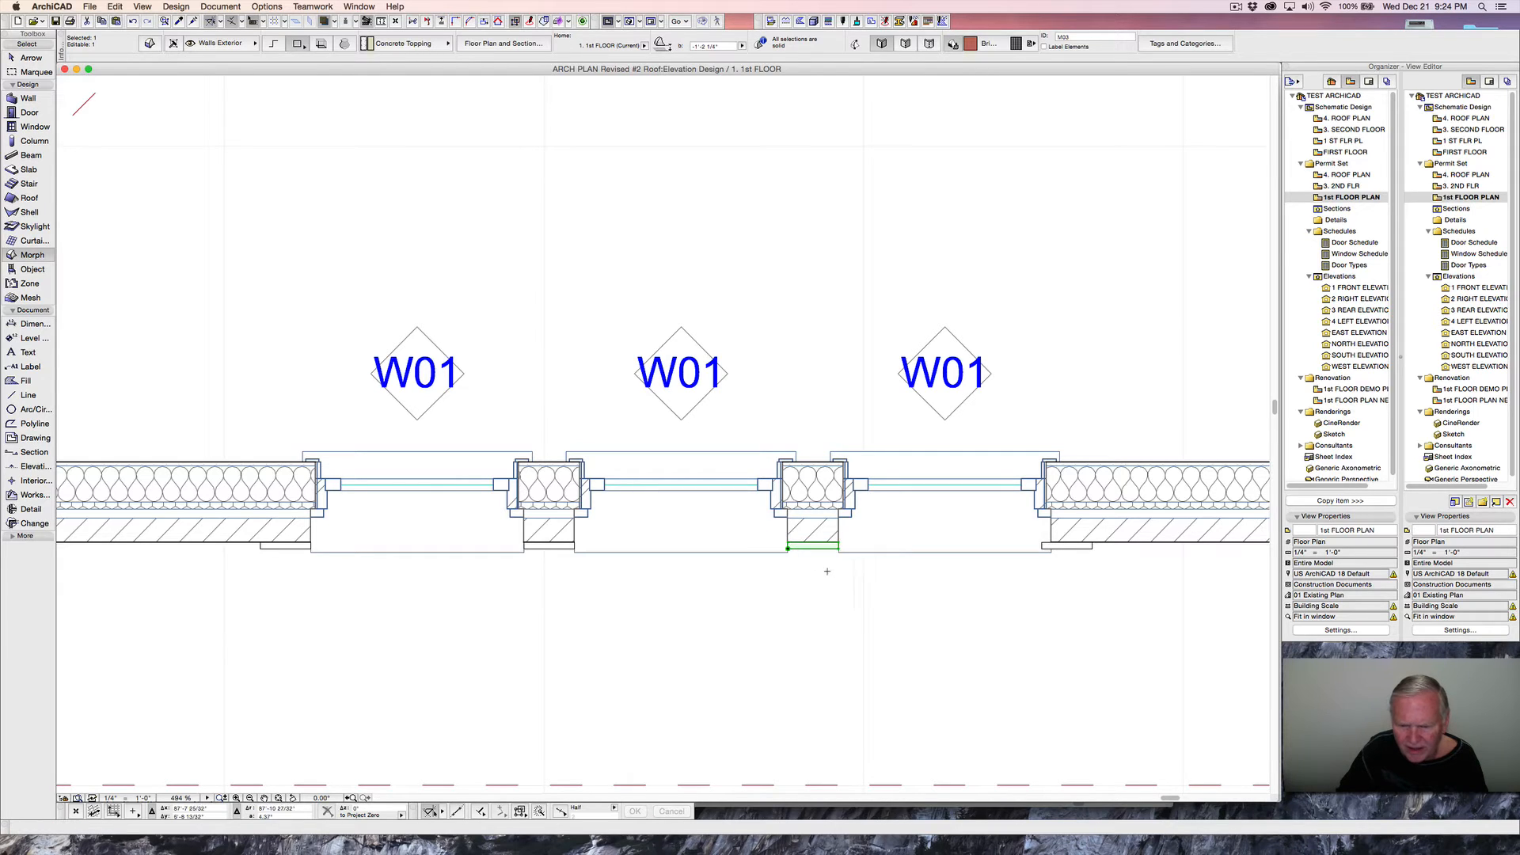
key("Escape")
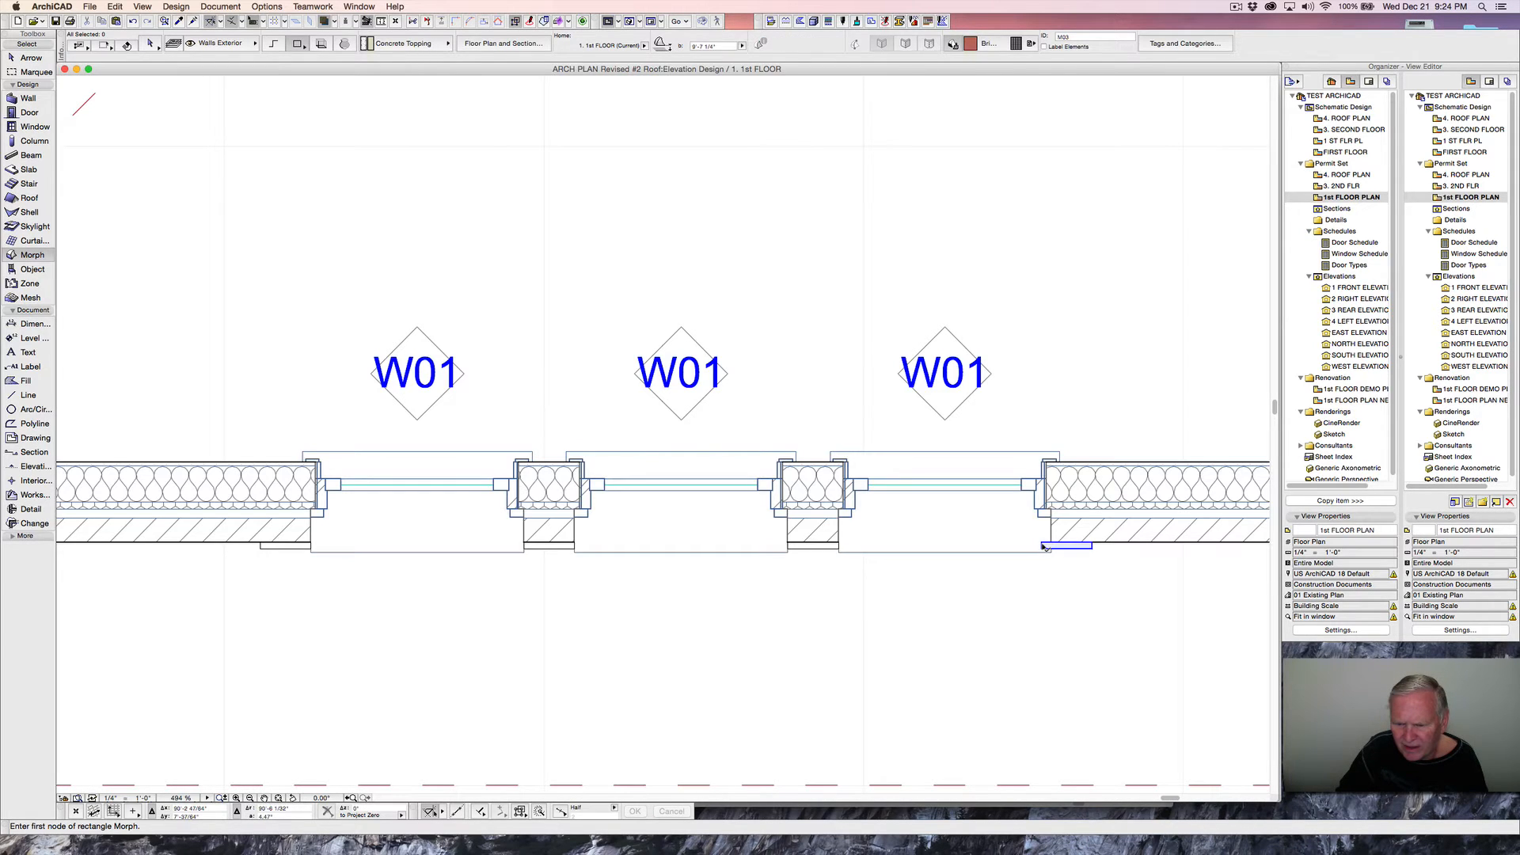
- Drag the pilaster beyond the third garage window 1 1/2" so it starts at the edge of the window opening
left_click(1043, 546, "shift")
key("super+d")
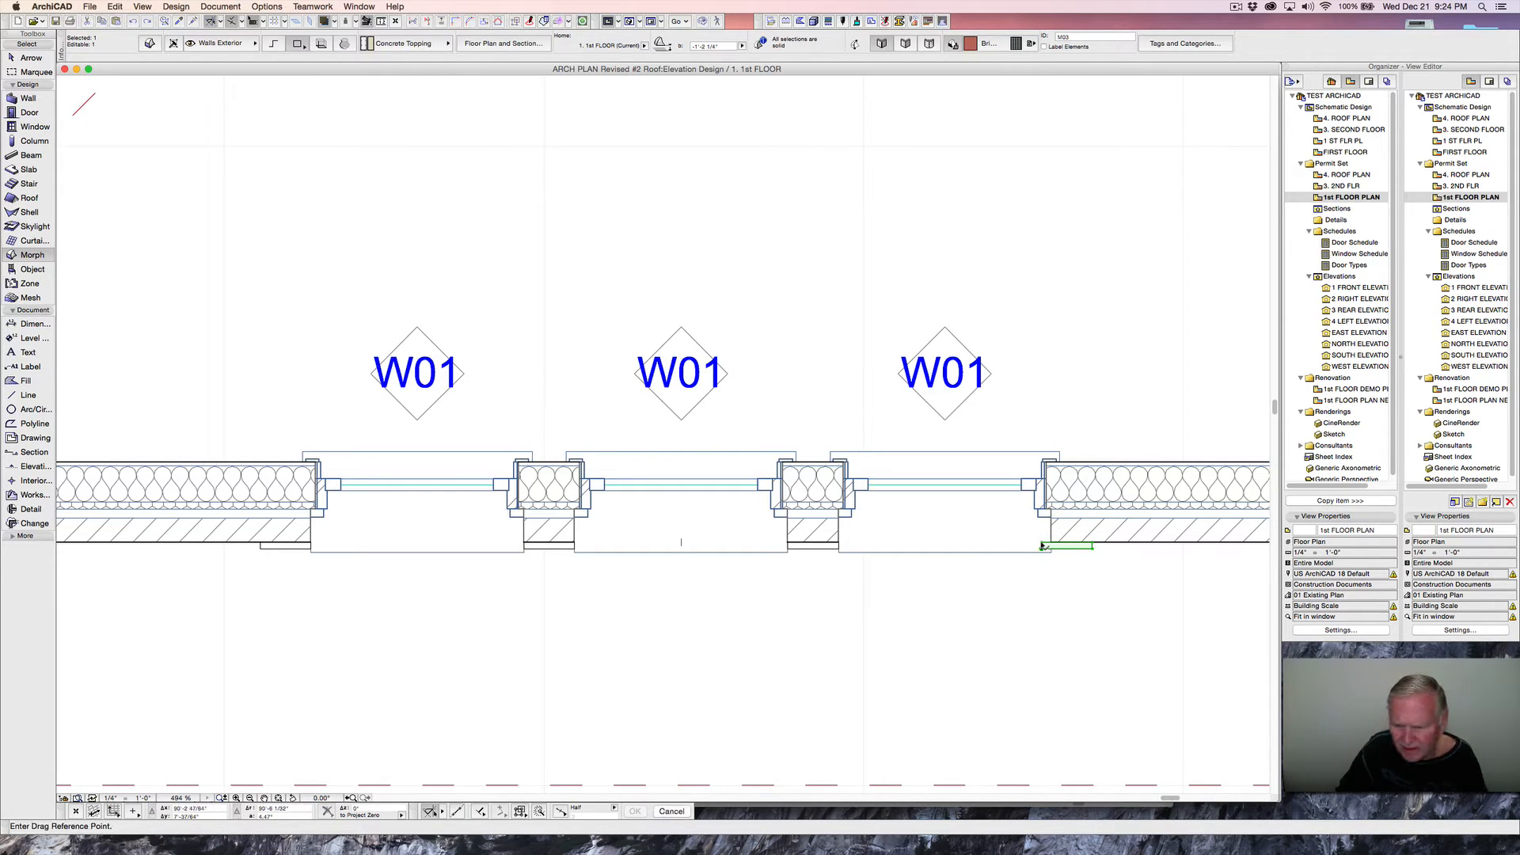
left_click(1042, 546)
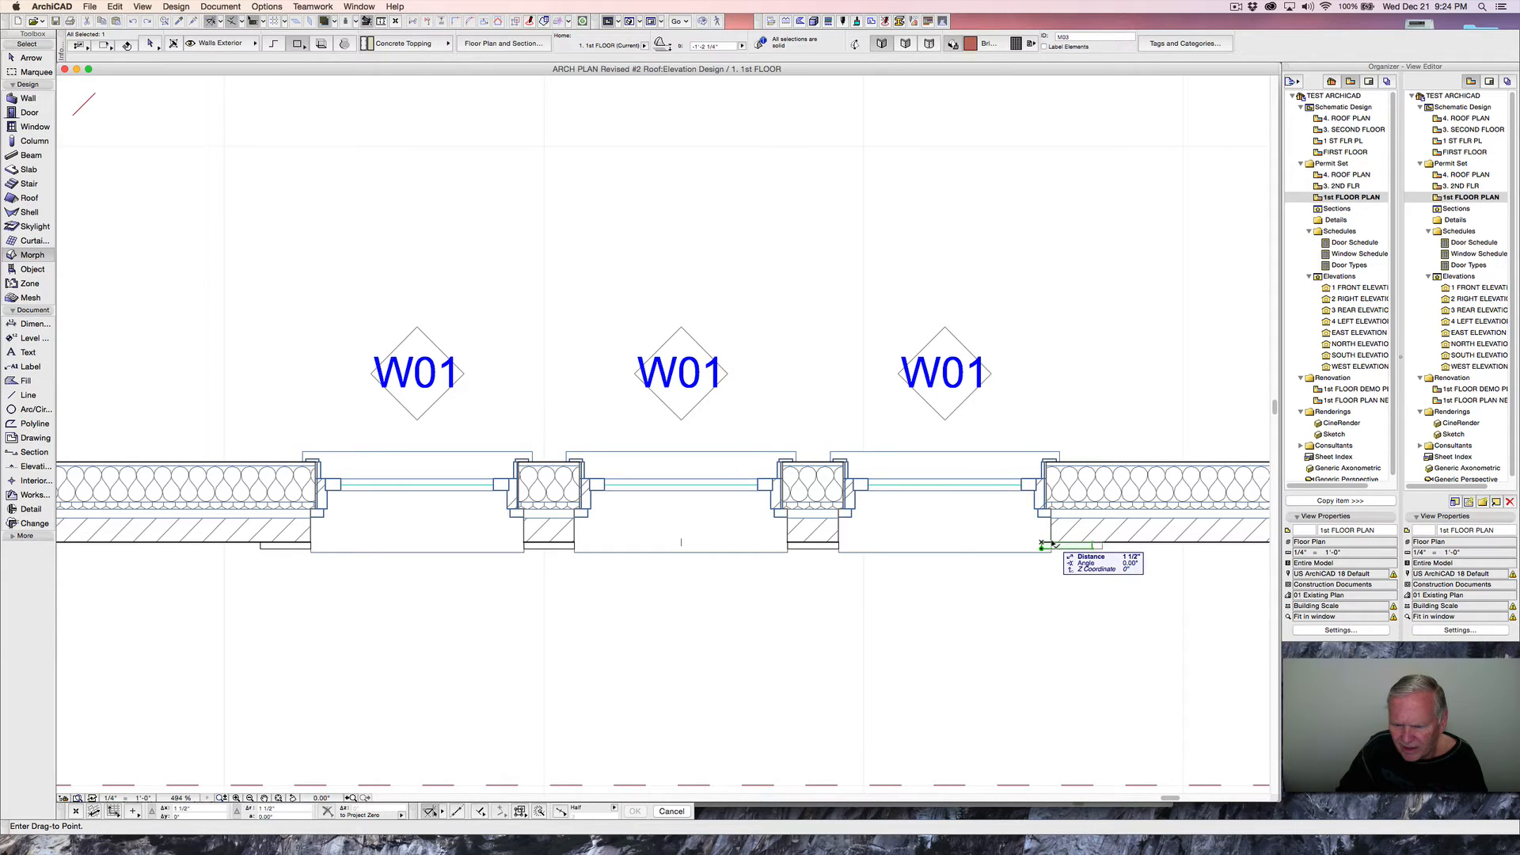
left_click(1052, 545)
key("Escape")
- Measure the widths of the three garage window openings along the outer brick face
key("m")
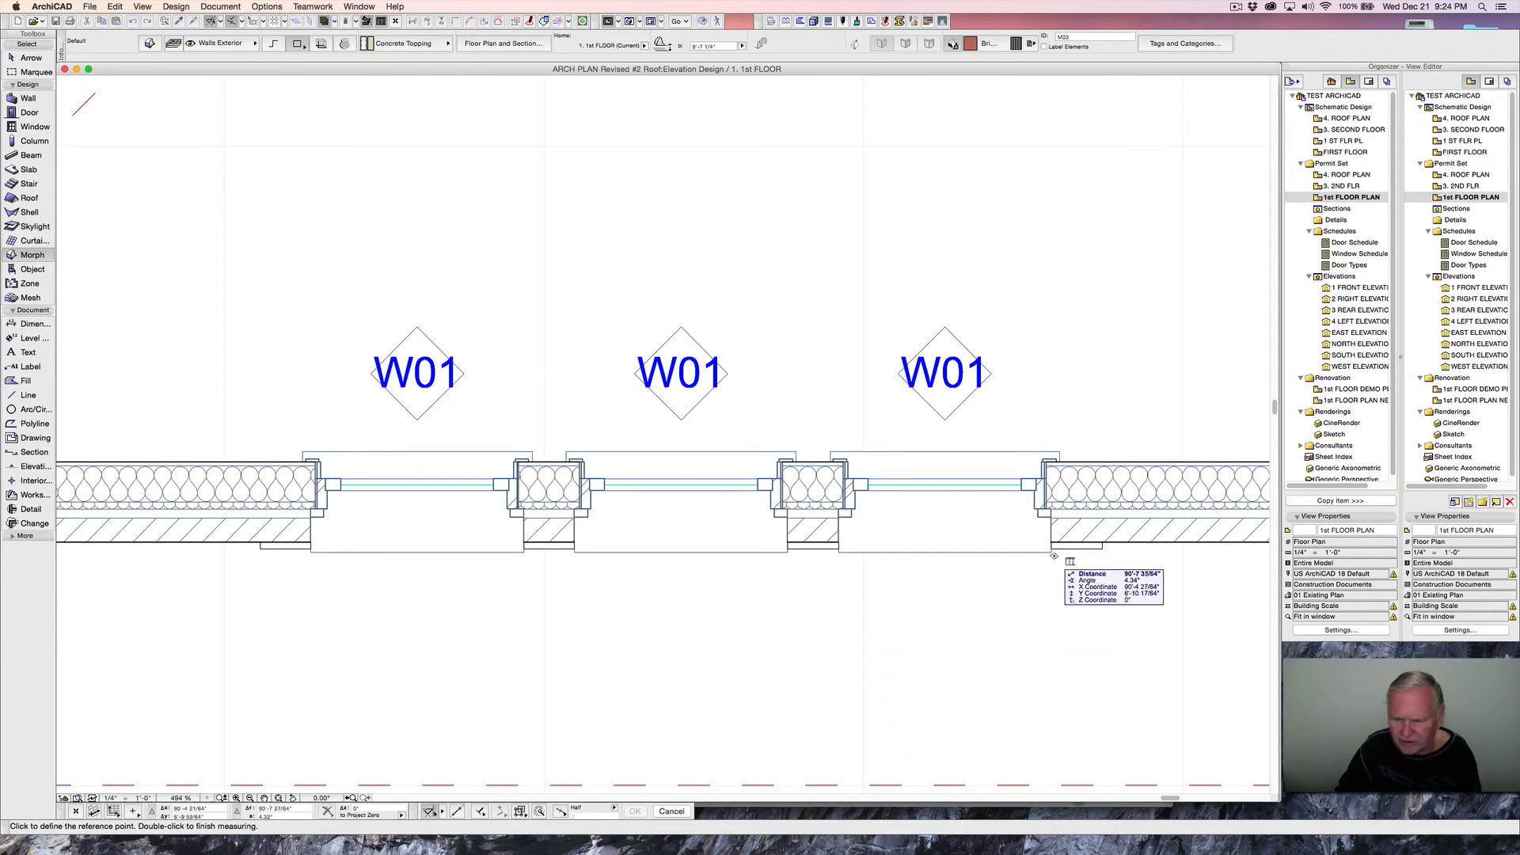
left_click(1052, 544)
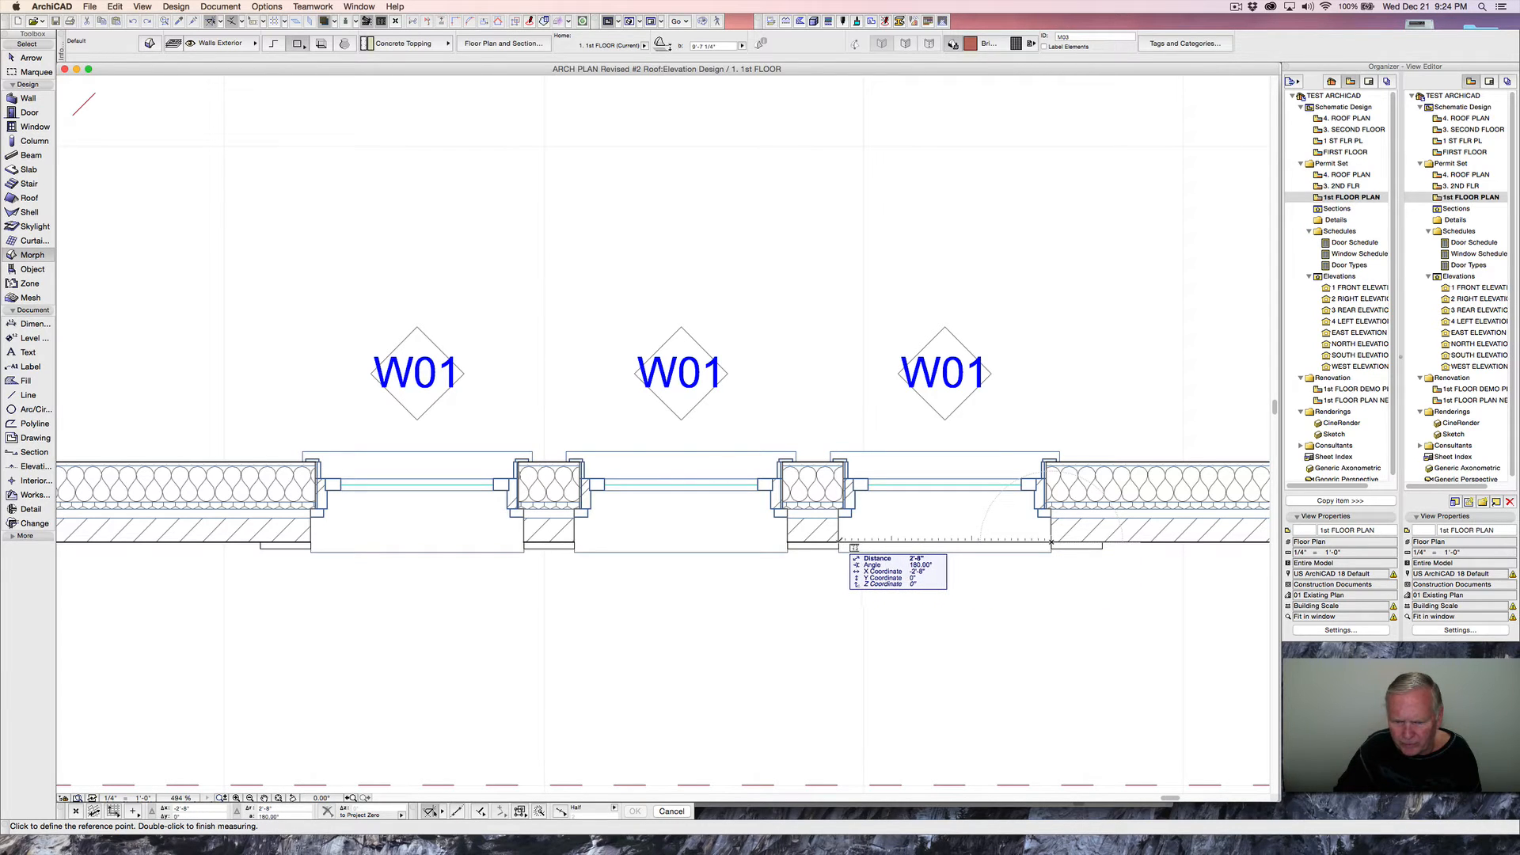
key("Escape")
key("m")
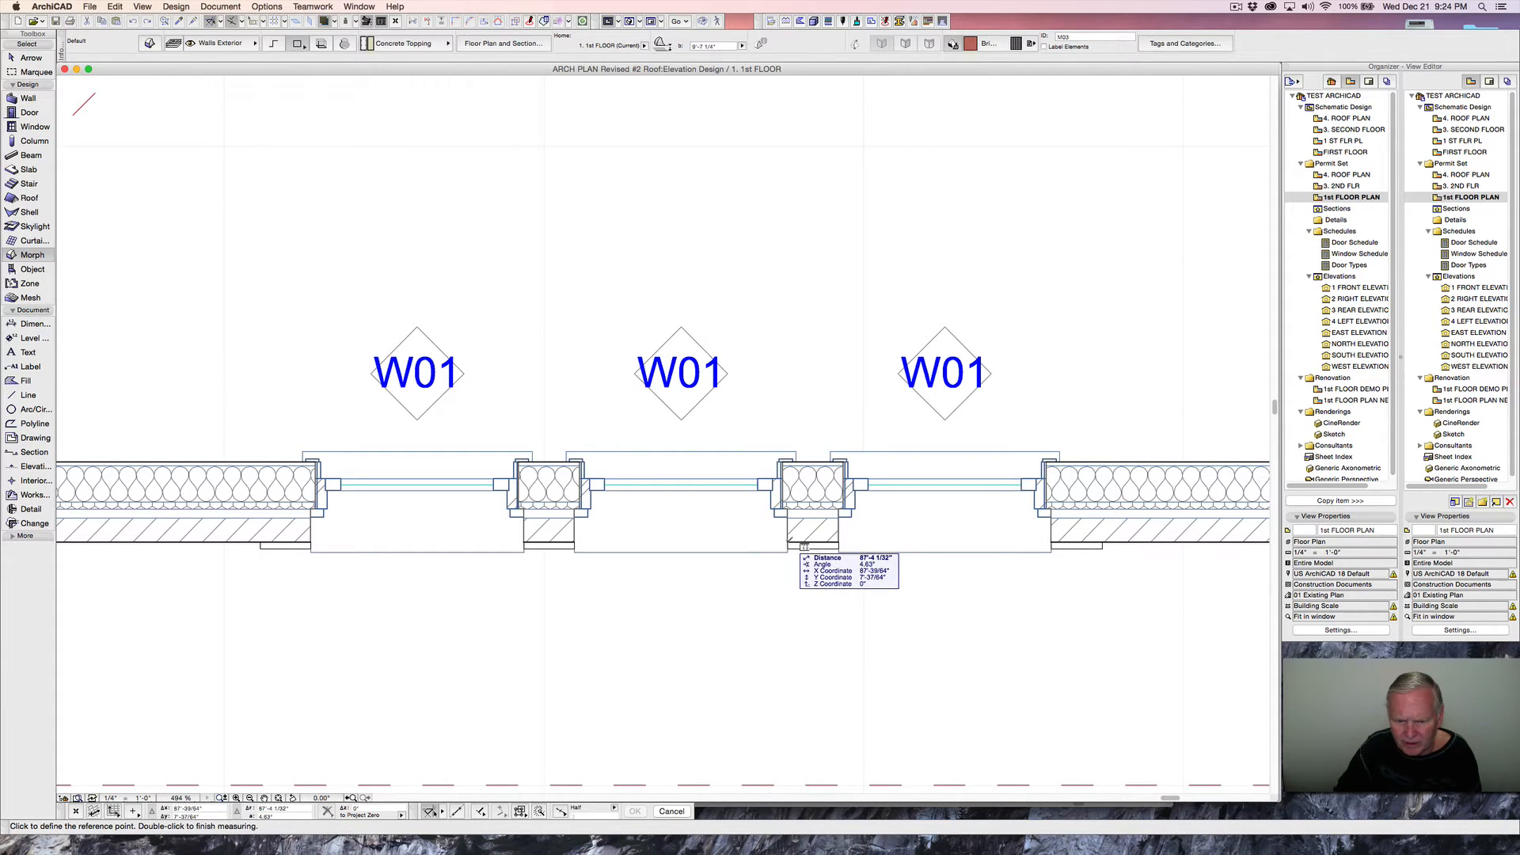
left_click(786, 543)
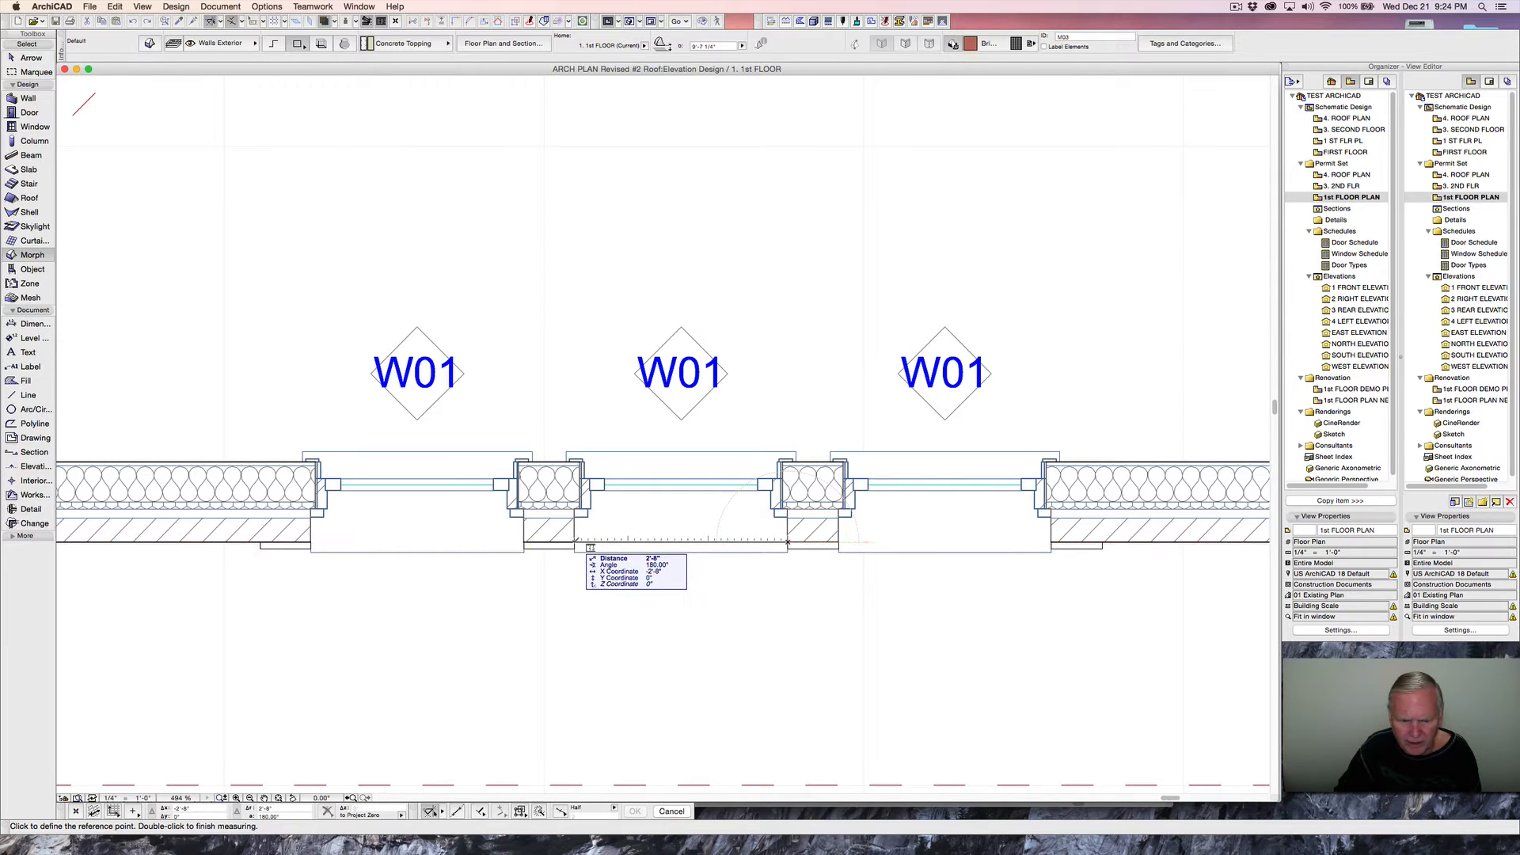
key("Escape")
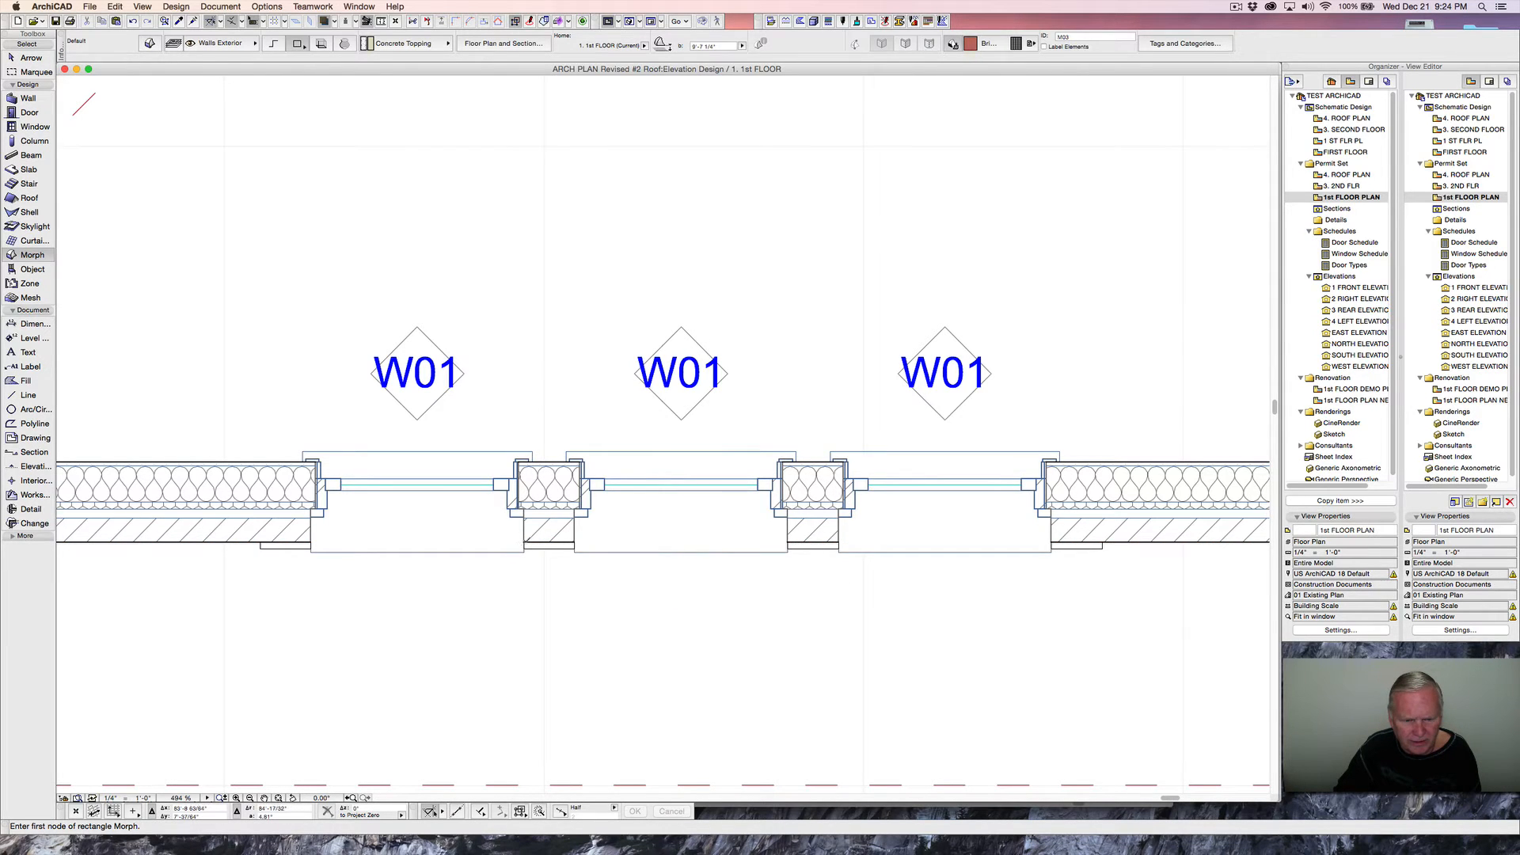
left_click(523, 543)
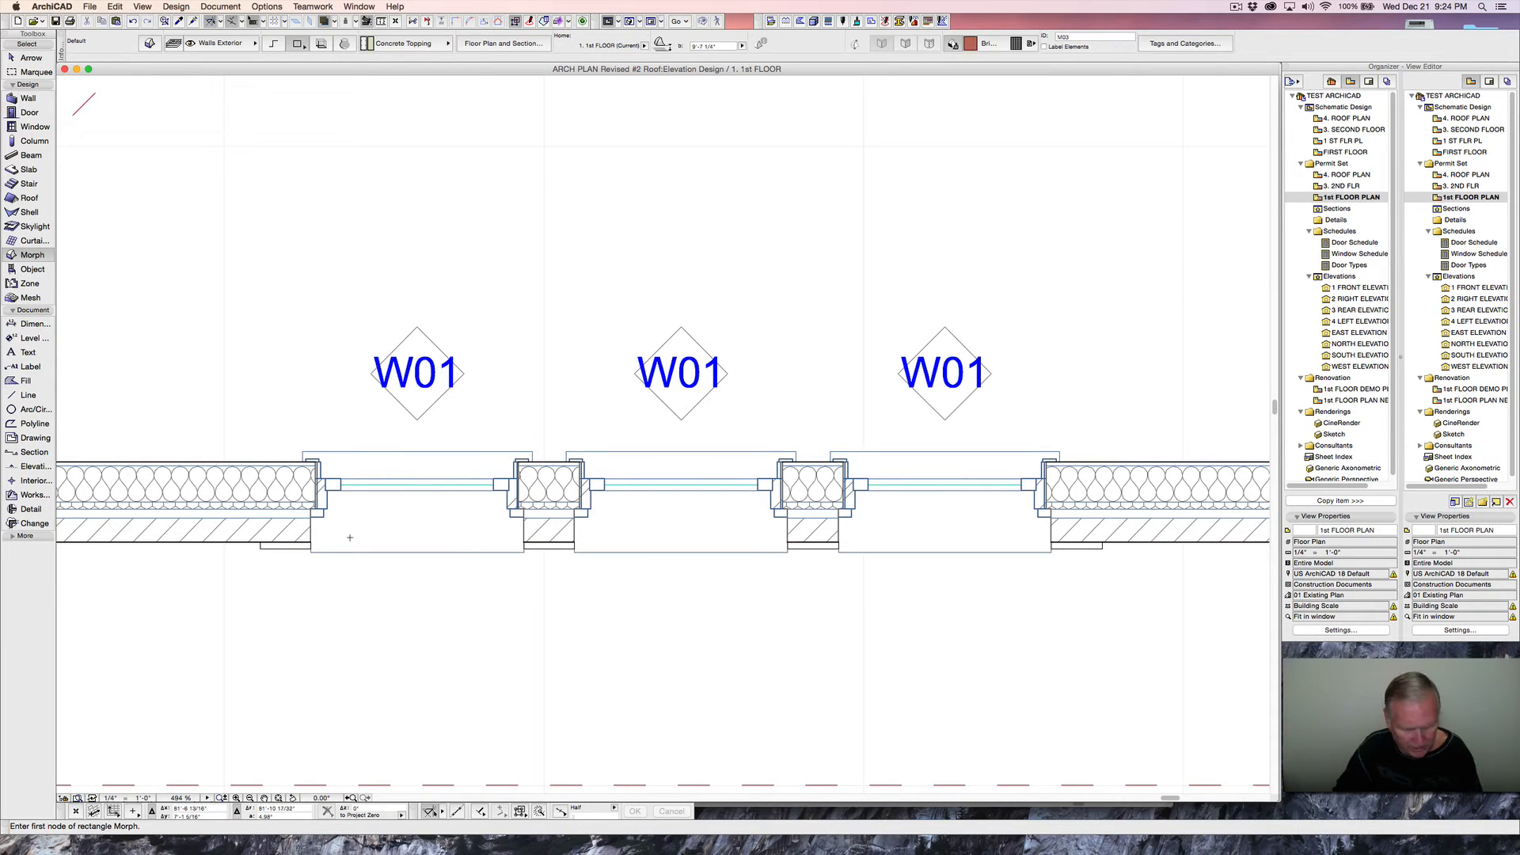
key("m")
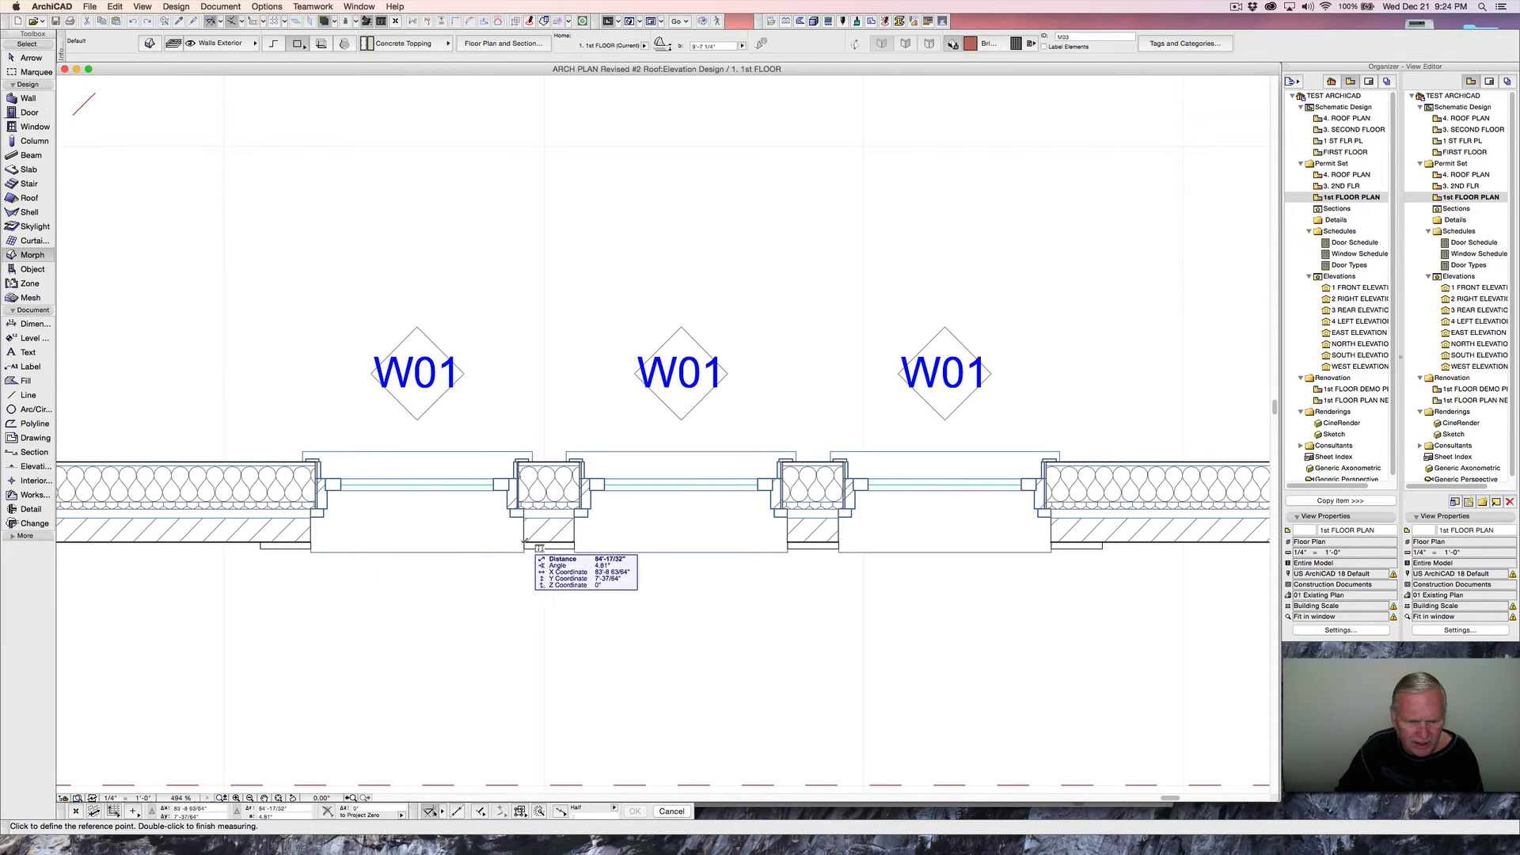
left_click(523, 543)
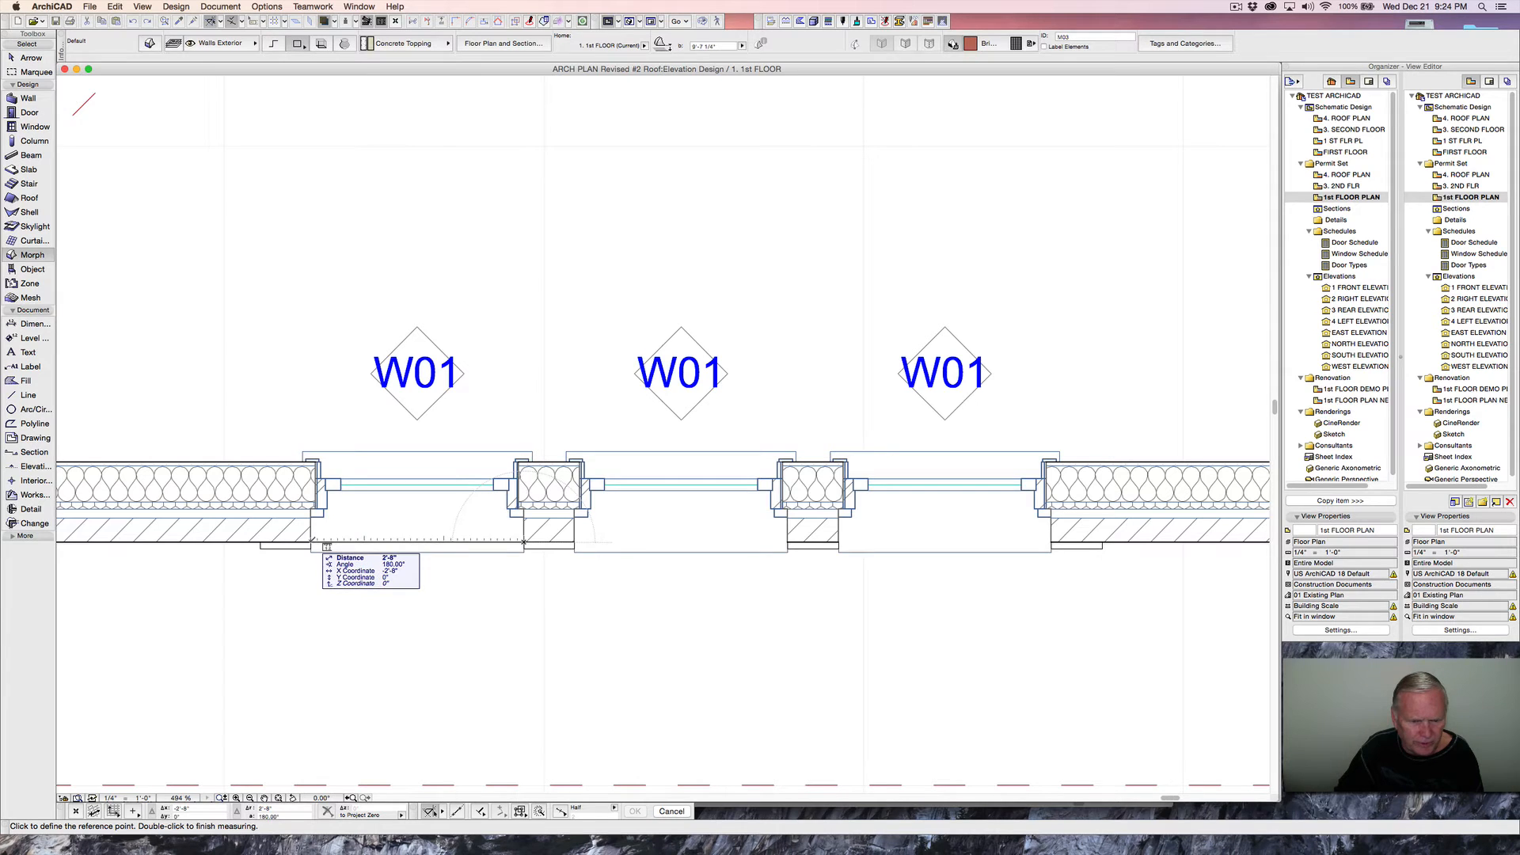
key("Escape")
- Check the garage's surroundings on the plan and examine the brick facade in 3D across to the French-door wing
scroll(401, 600, "down", 6)
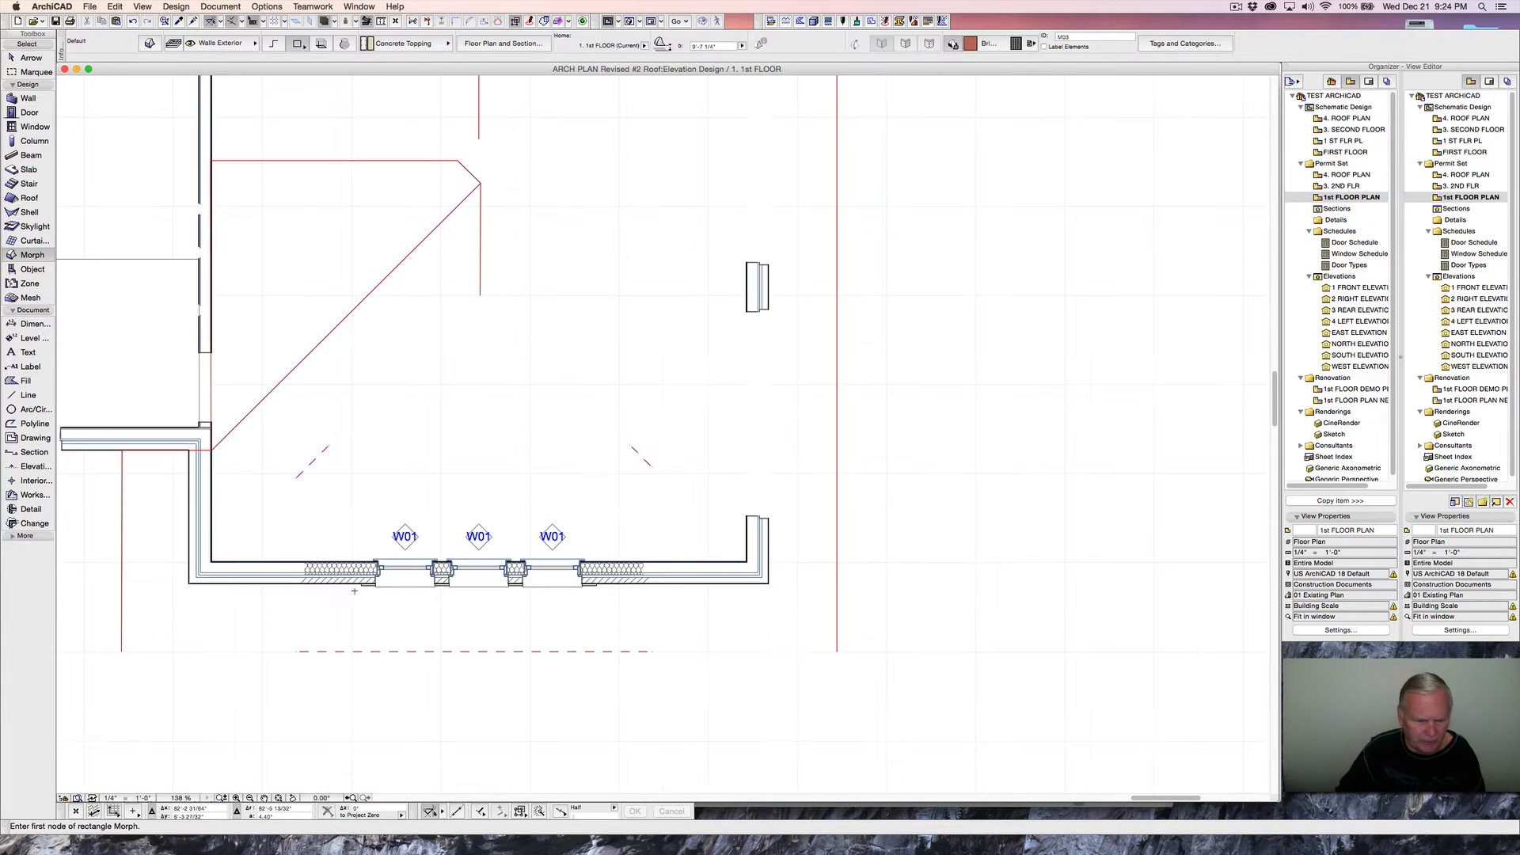
middle_click_drag(374, 603, 557, 582)
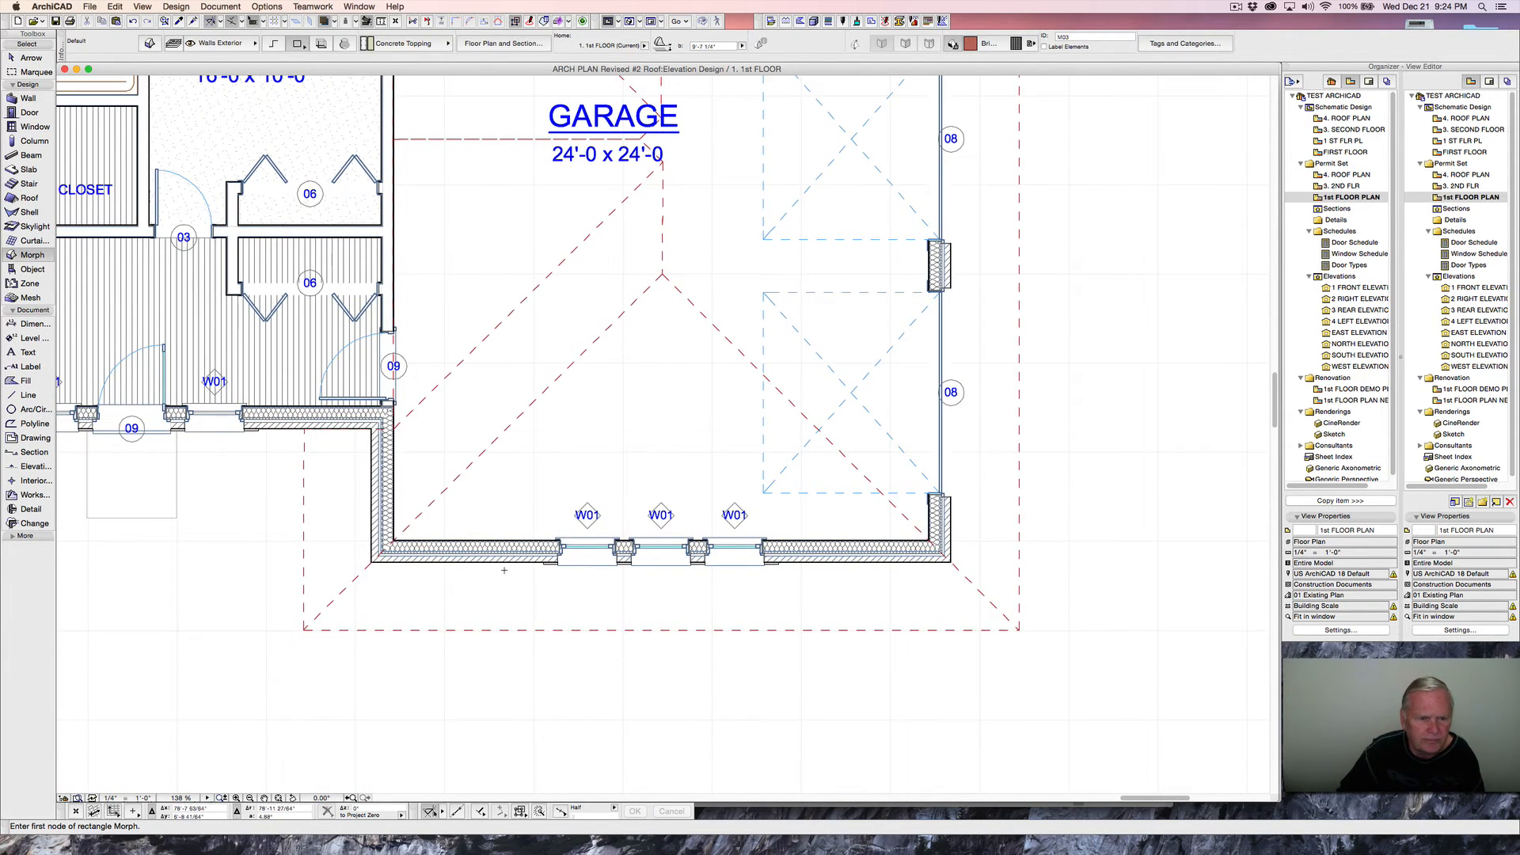
scroll(504, 570, "left", 5)
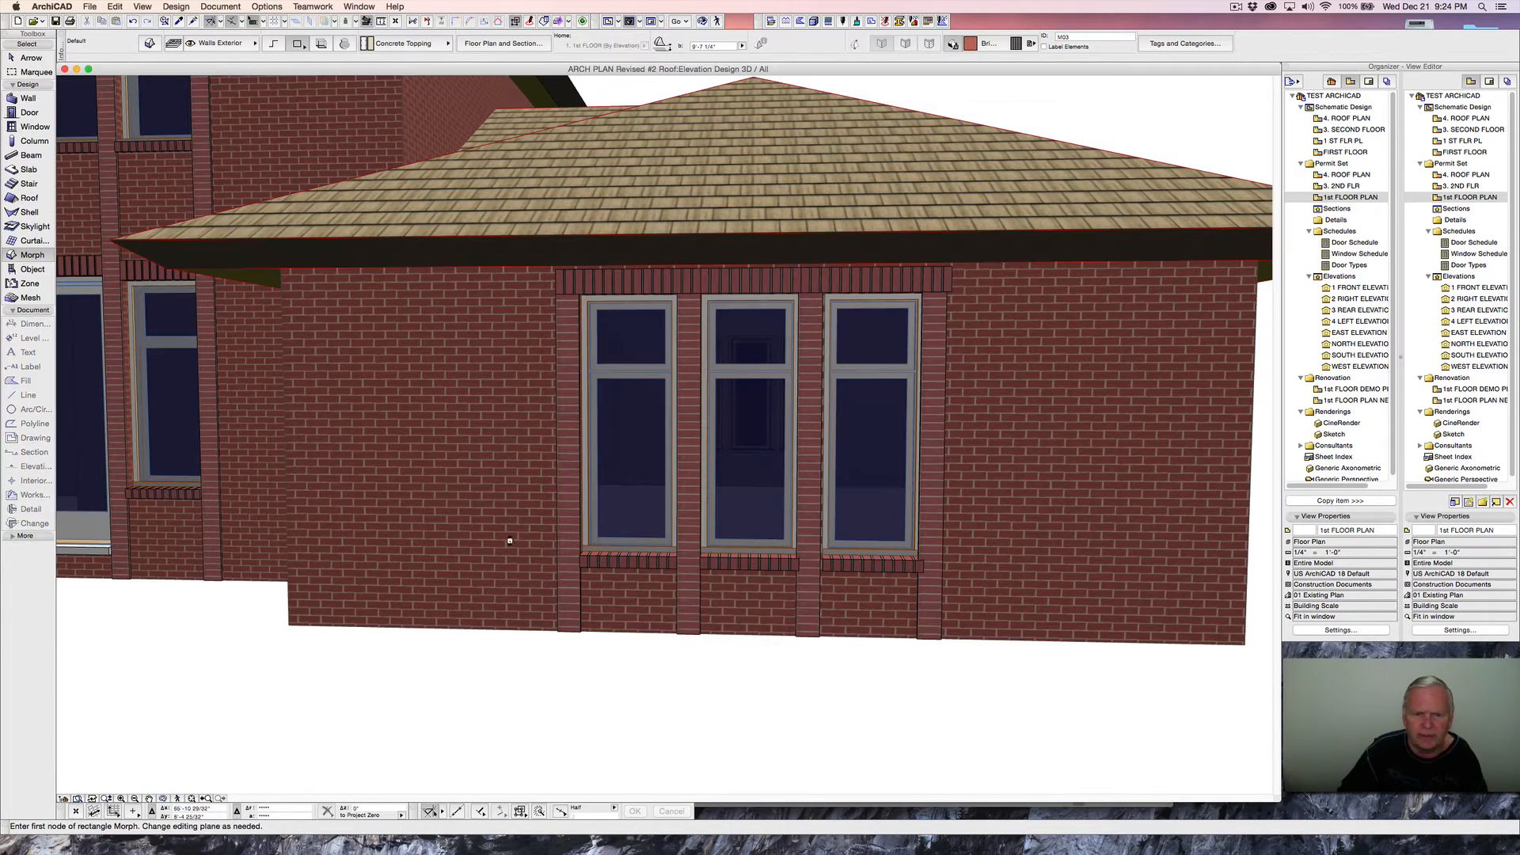
scroll(511, 540, "down", 10)
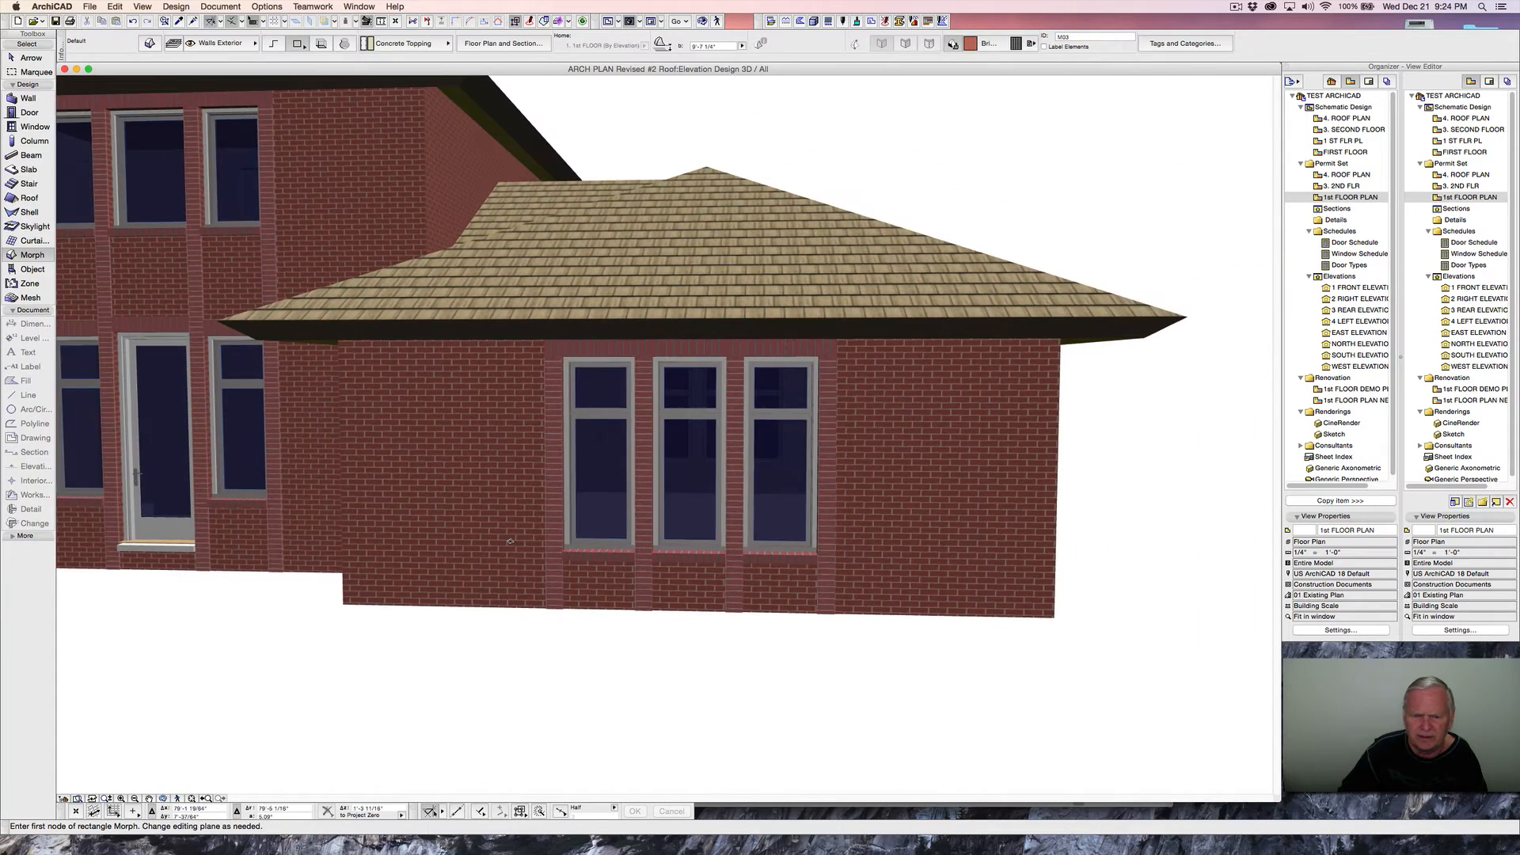
middle_click_drag(325, 548, 744, 570)
middle_click_drag(373, 534, 630, 541)
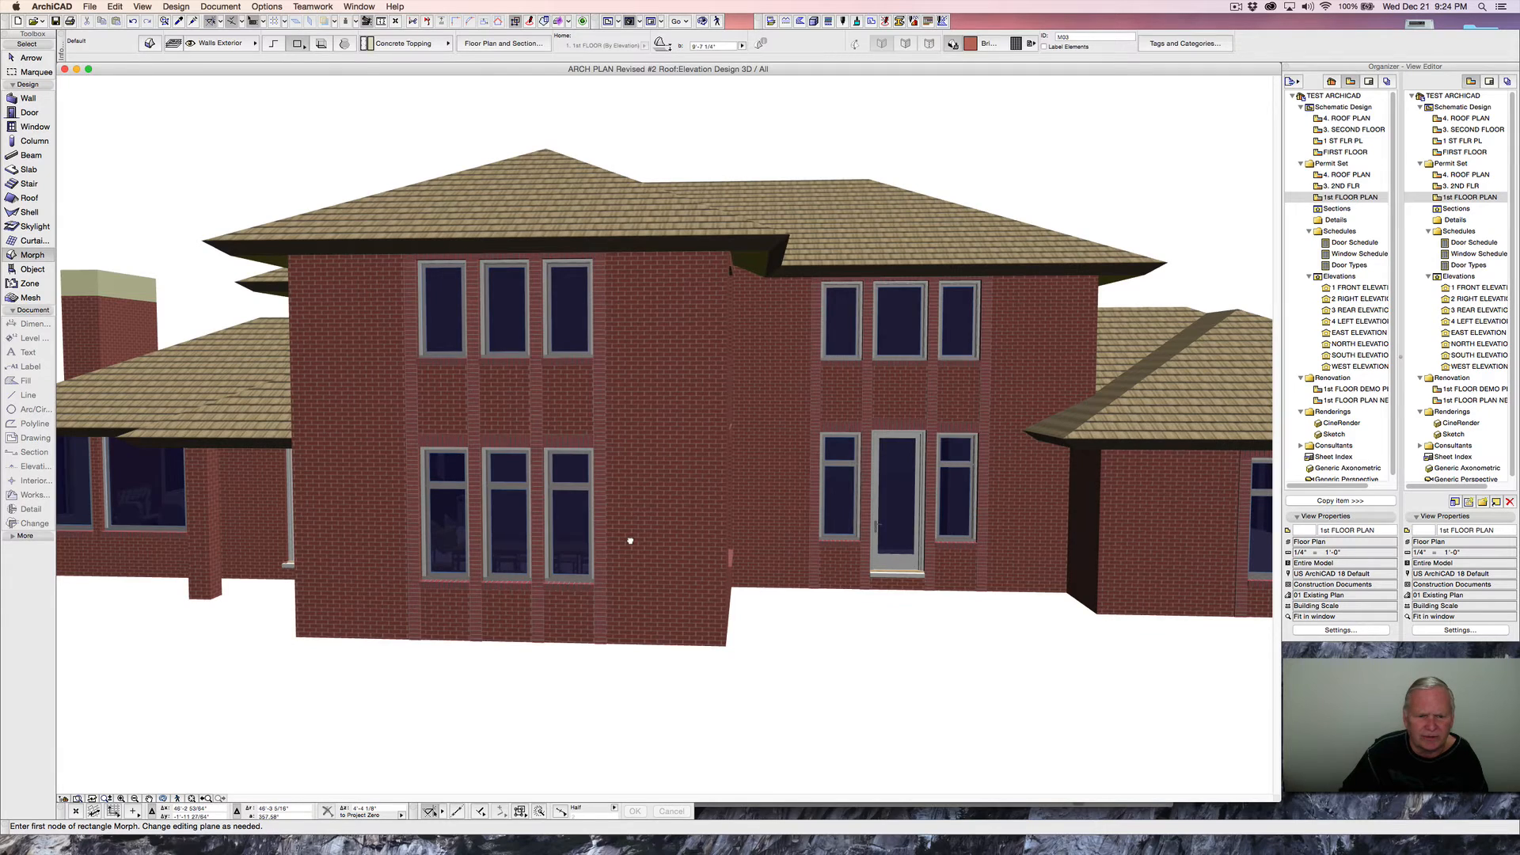
middle_click_drag(332, 543, 678, 533)
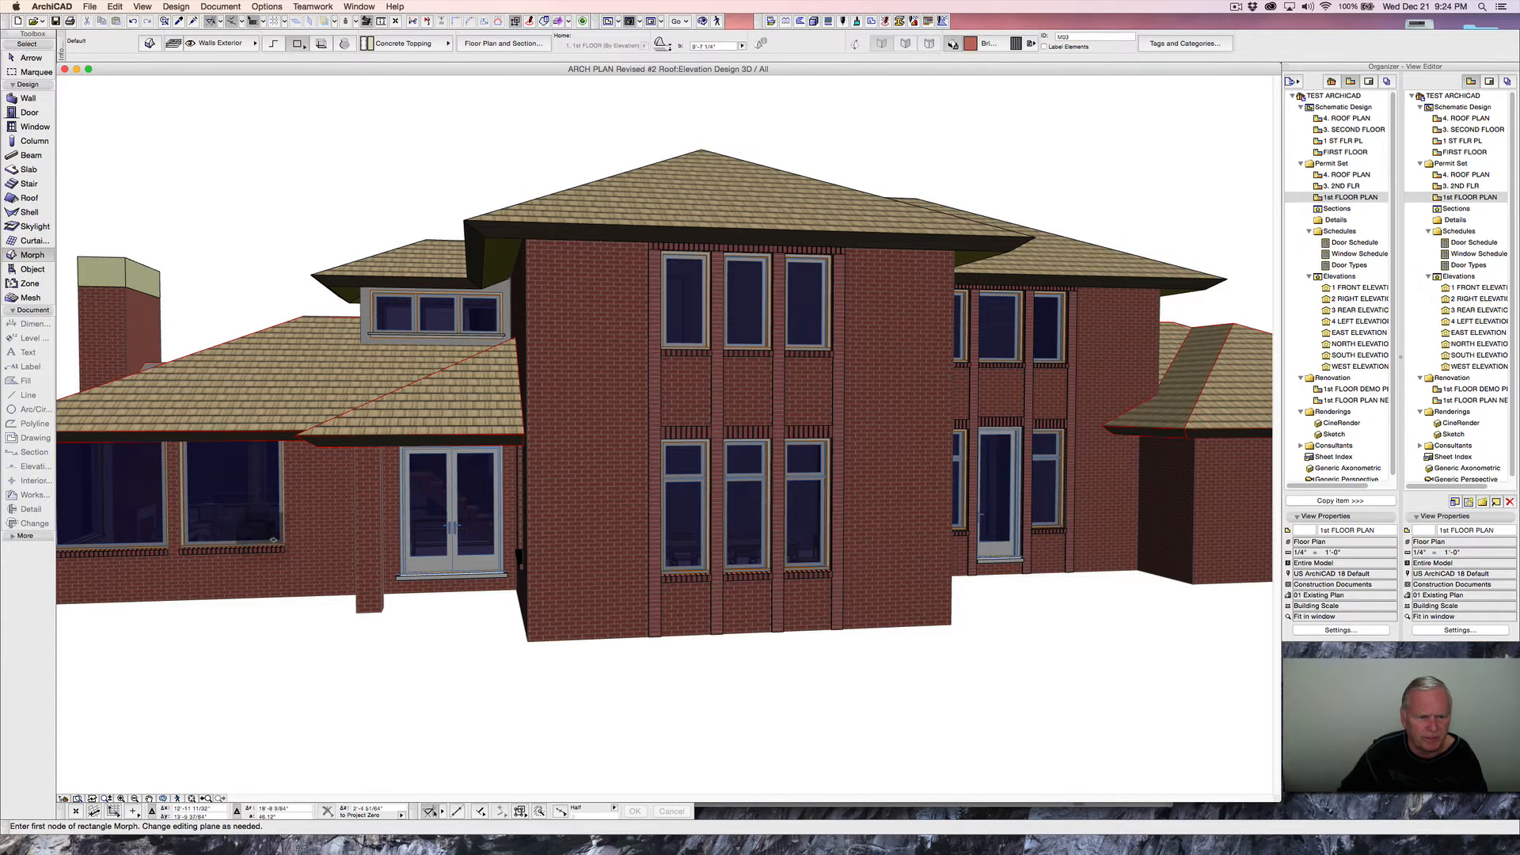
middle_click_drag(932, 559, 858, 562)
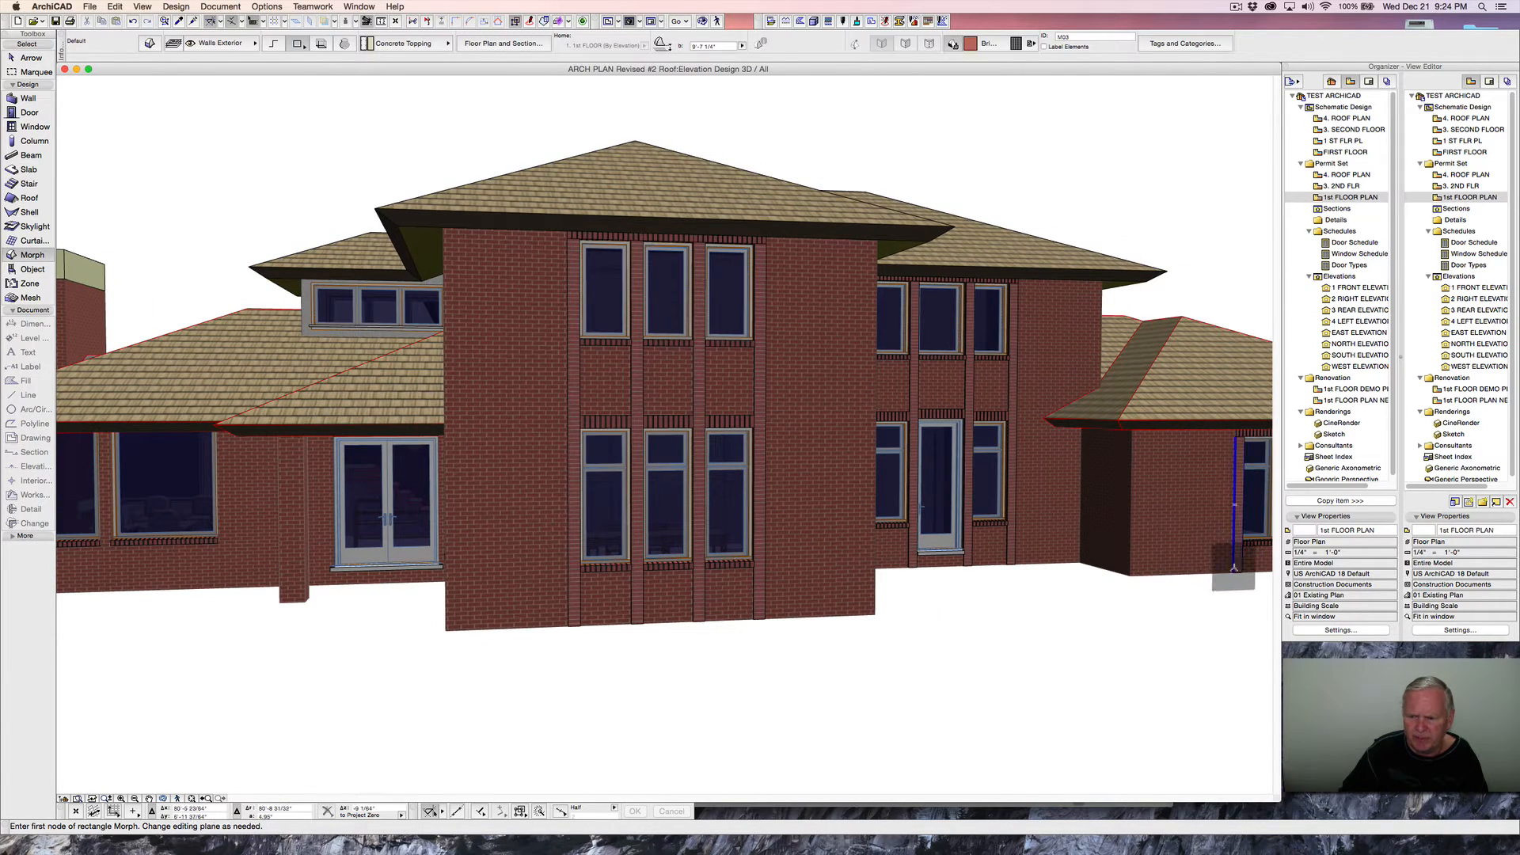
- Drag a copy of the low-roof wall's first pilaster to the brick wall between the large picture window and the French doors
key("Escape")
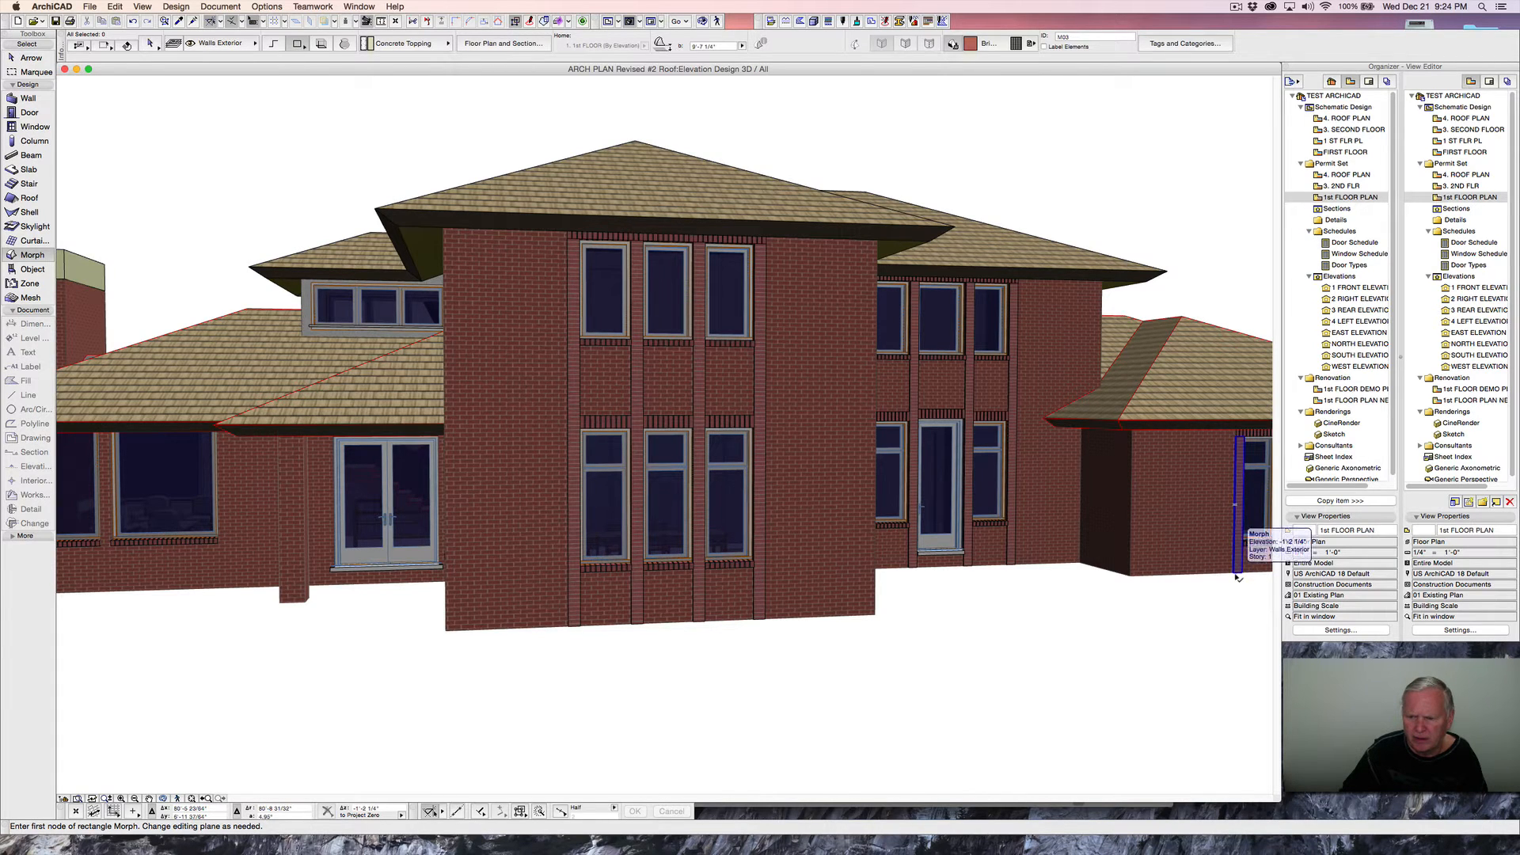
left_click(1238, 575)
right_click(1237, 573)
mouse_move(1264, 646)
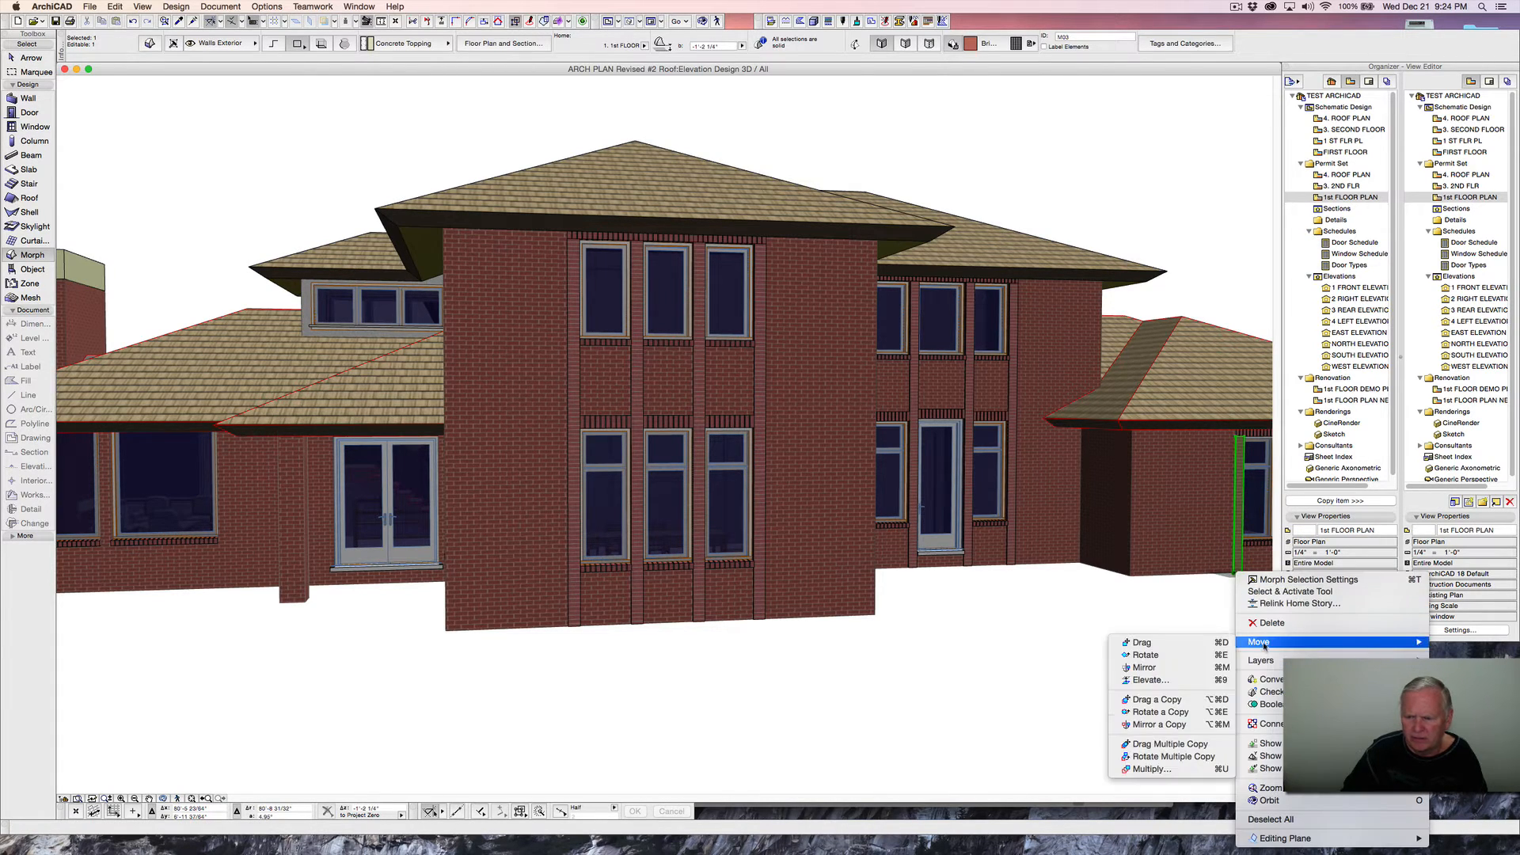
left_click(1164, 699)
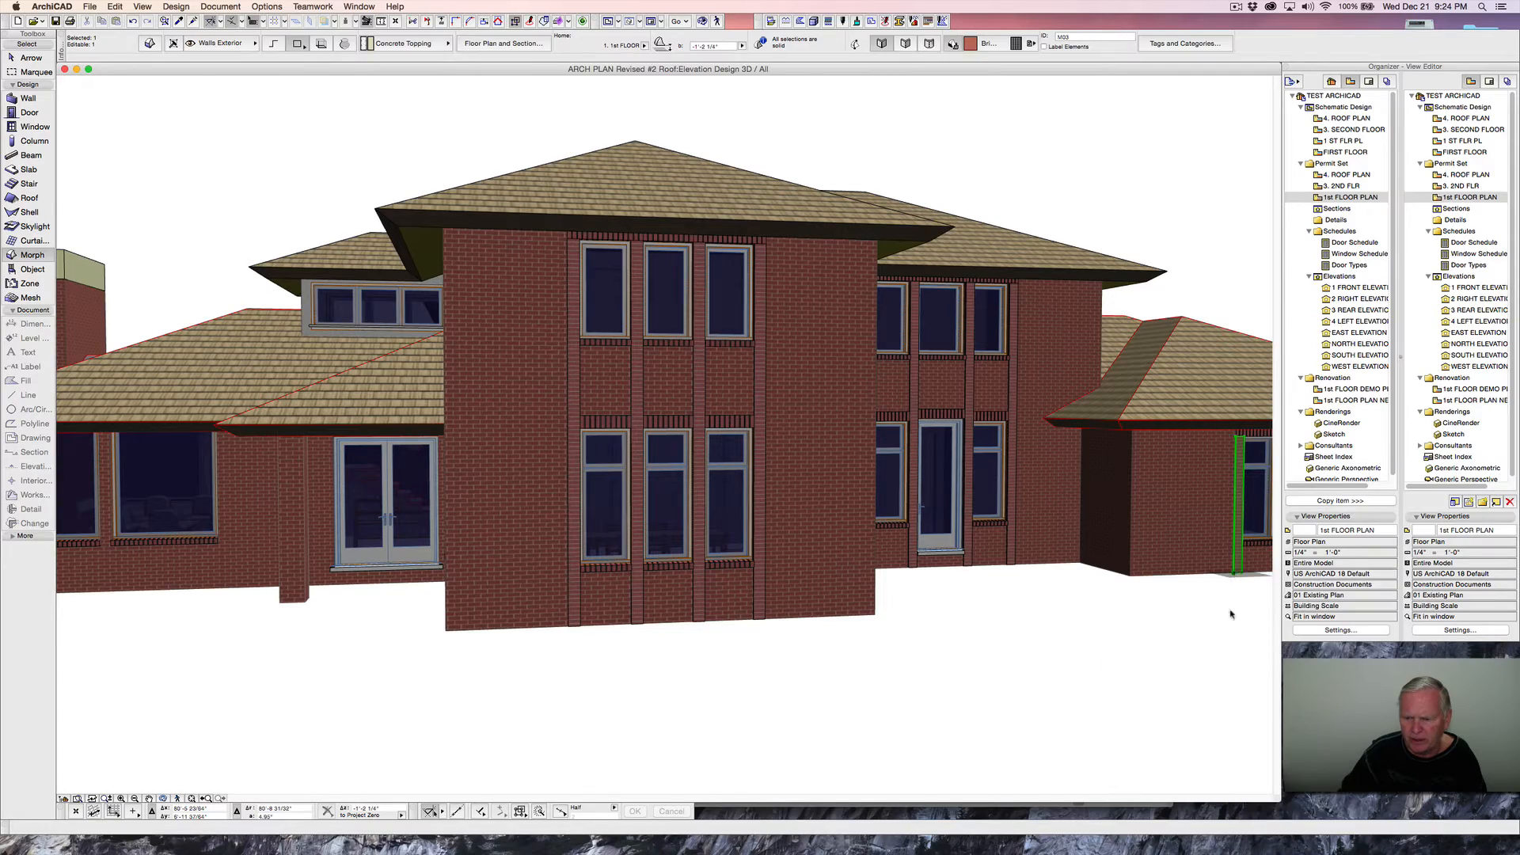
left_click(1241, 571)
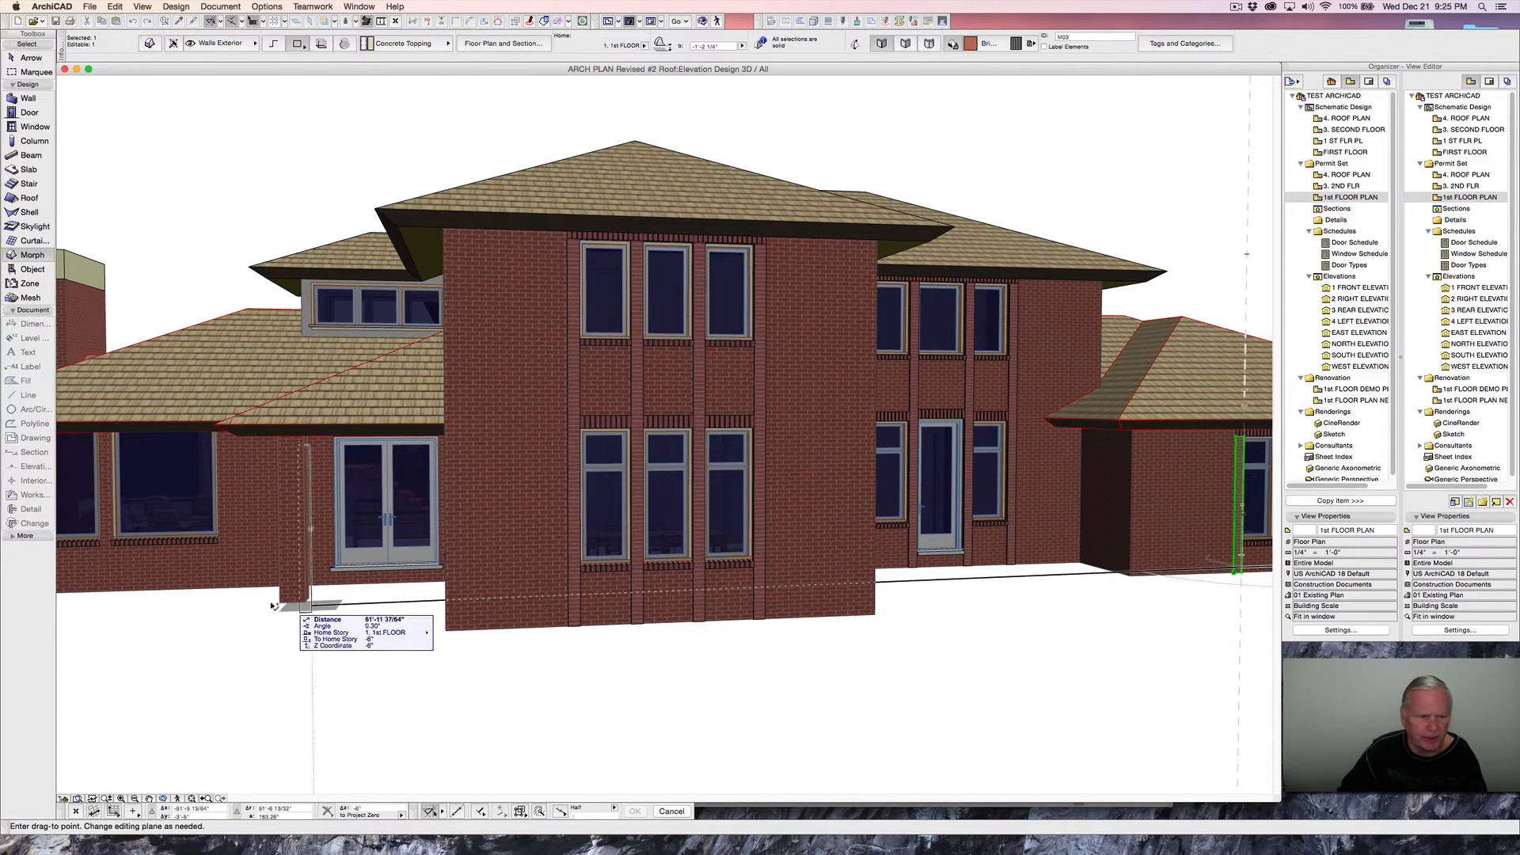
middle_click_drag(345, 576, 639, 567, "shift")
scroll(639, 567, "up", 2)
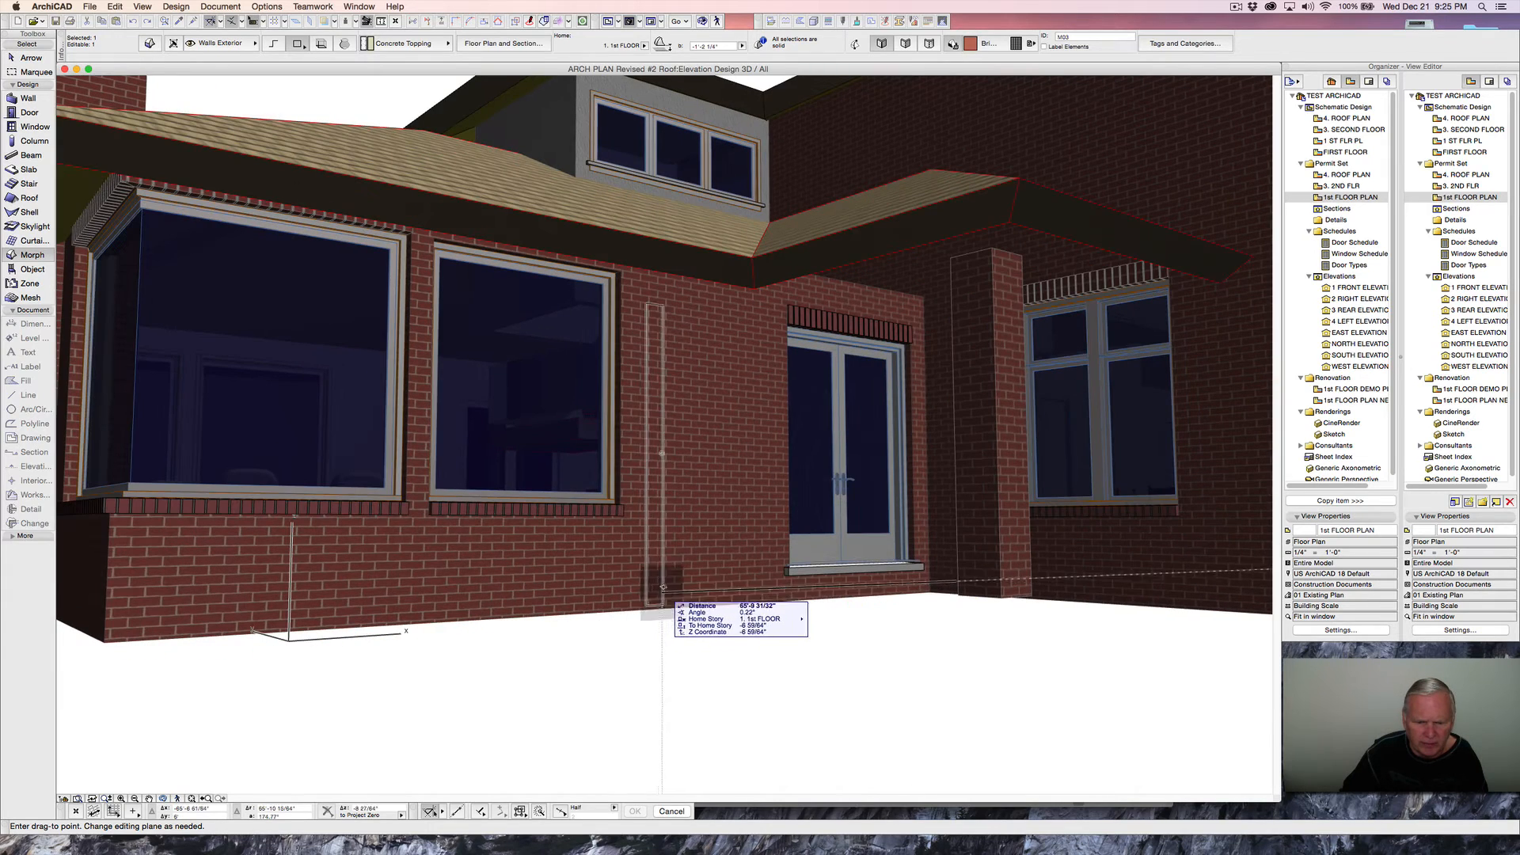
left_click(665, 584)
- Try to stretch the copied pilaster's bottom corner down to the lower edge of the brick wall
scroll(665, 586, "up", 5)
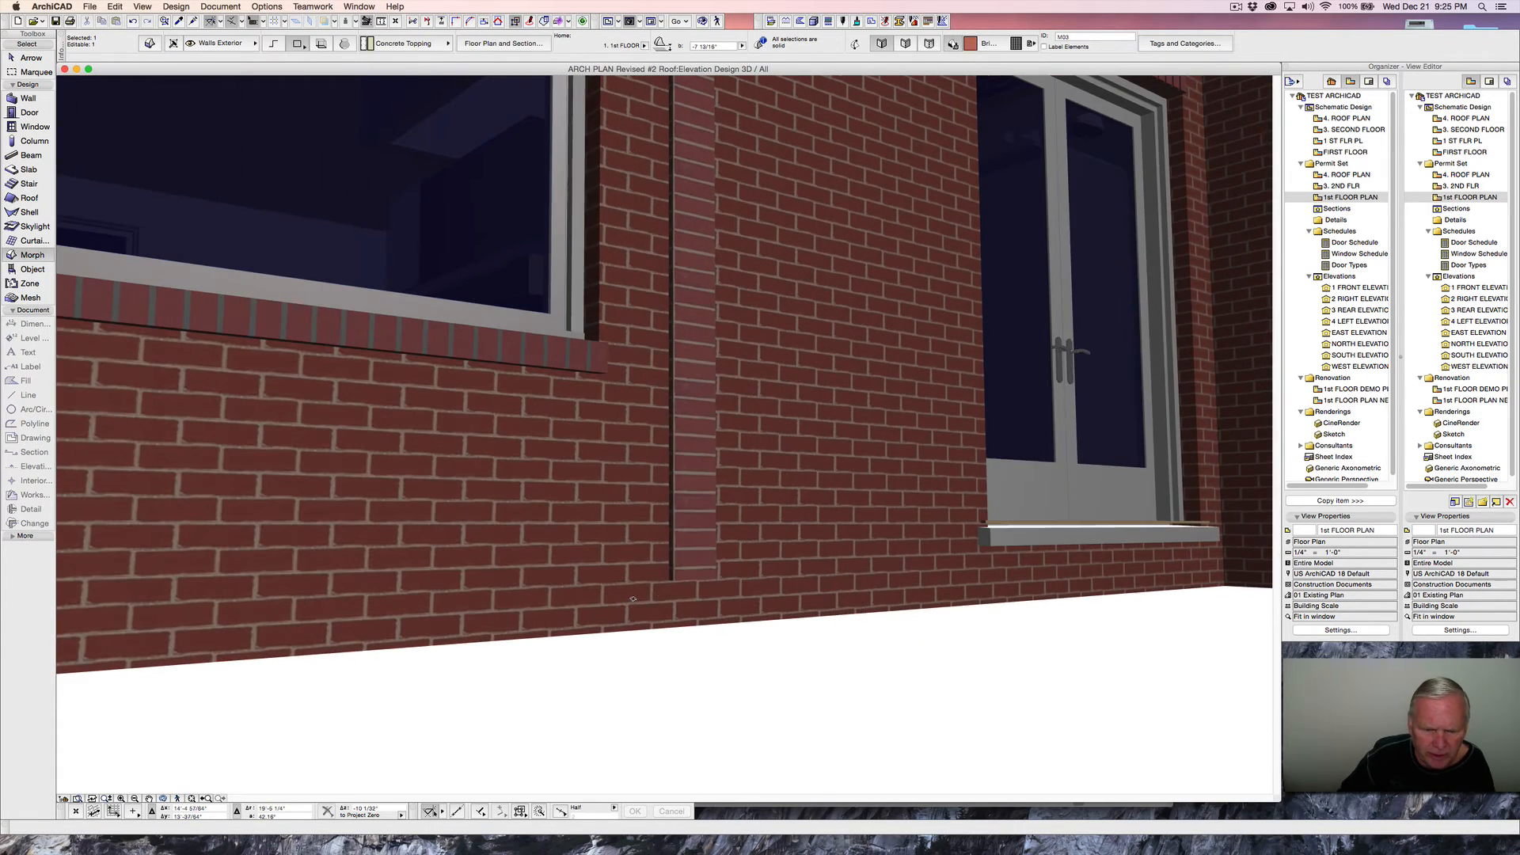
left_click(669, 579)
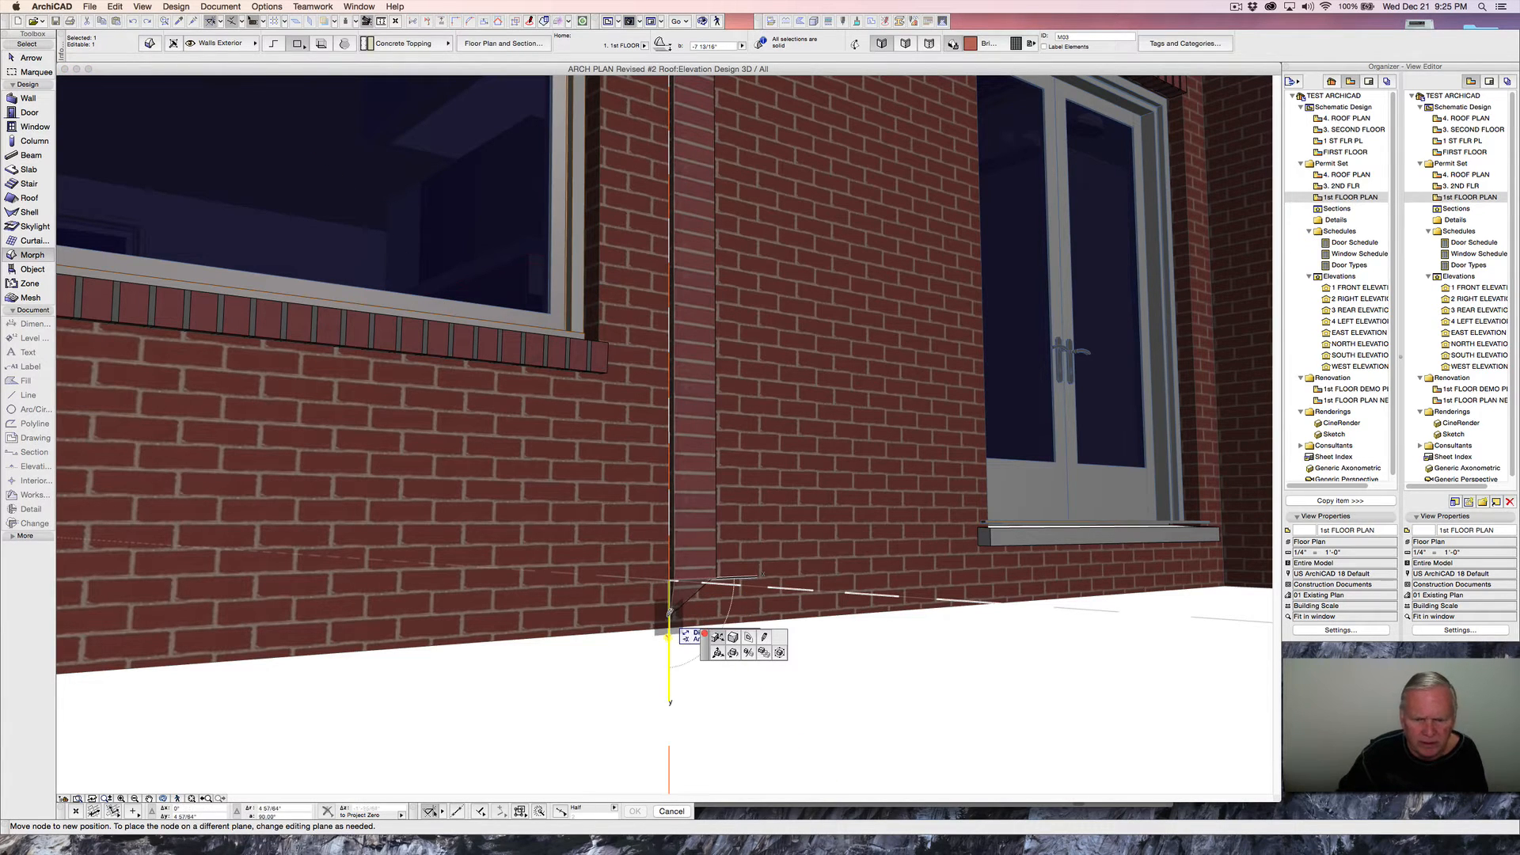
left_click(667, 619)
left_click(665, 627)
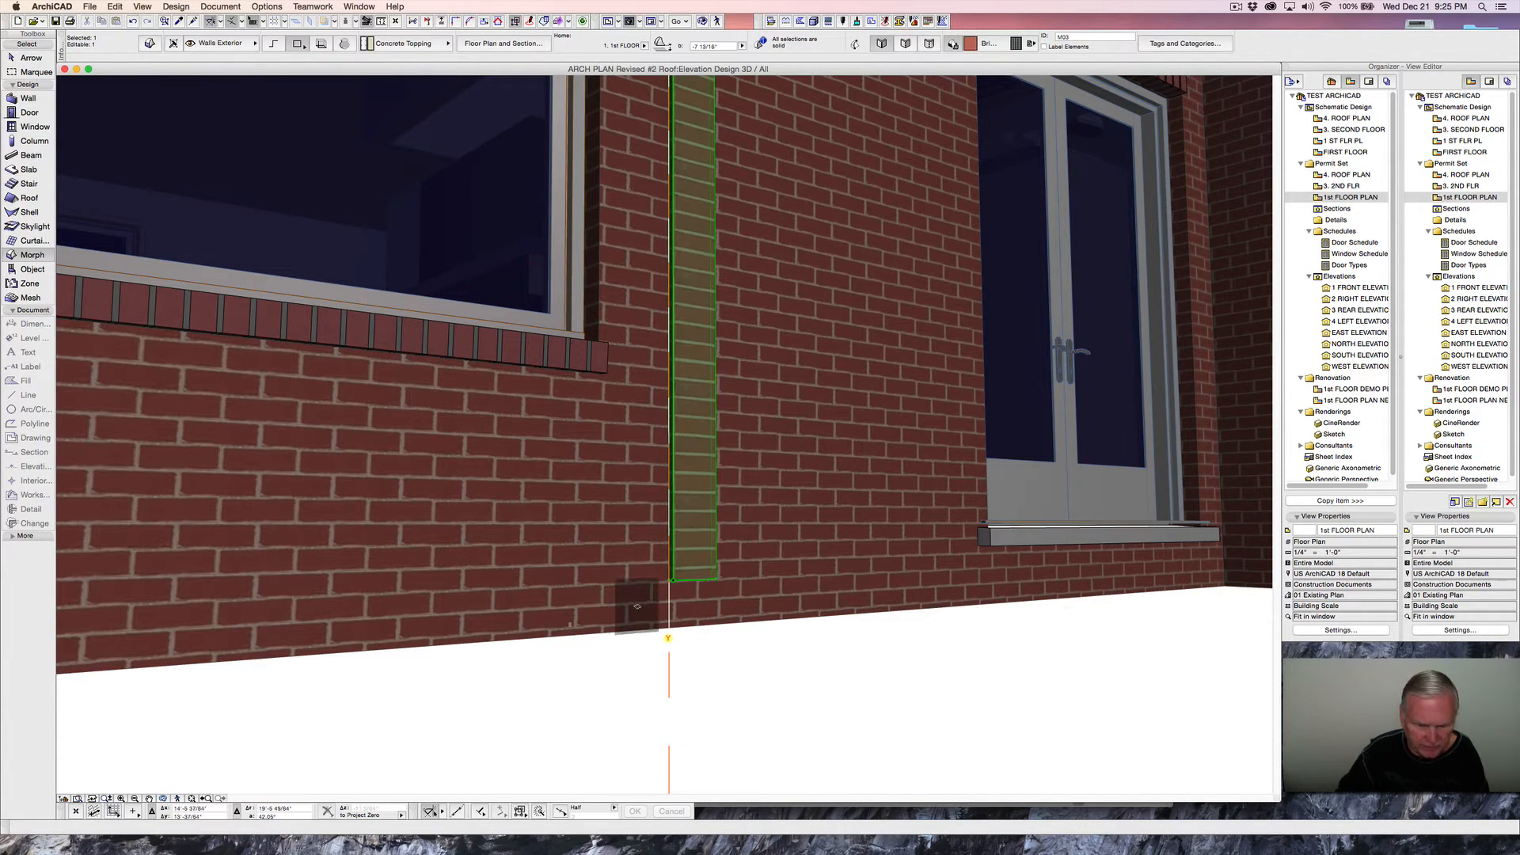
- Drag the copied pilaster straight down from its bottom corner to the lower edge of the brick wall
key("super+d")
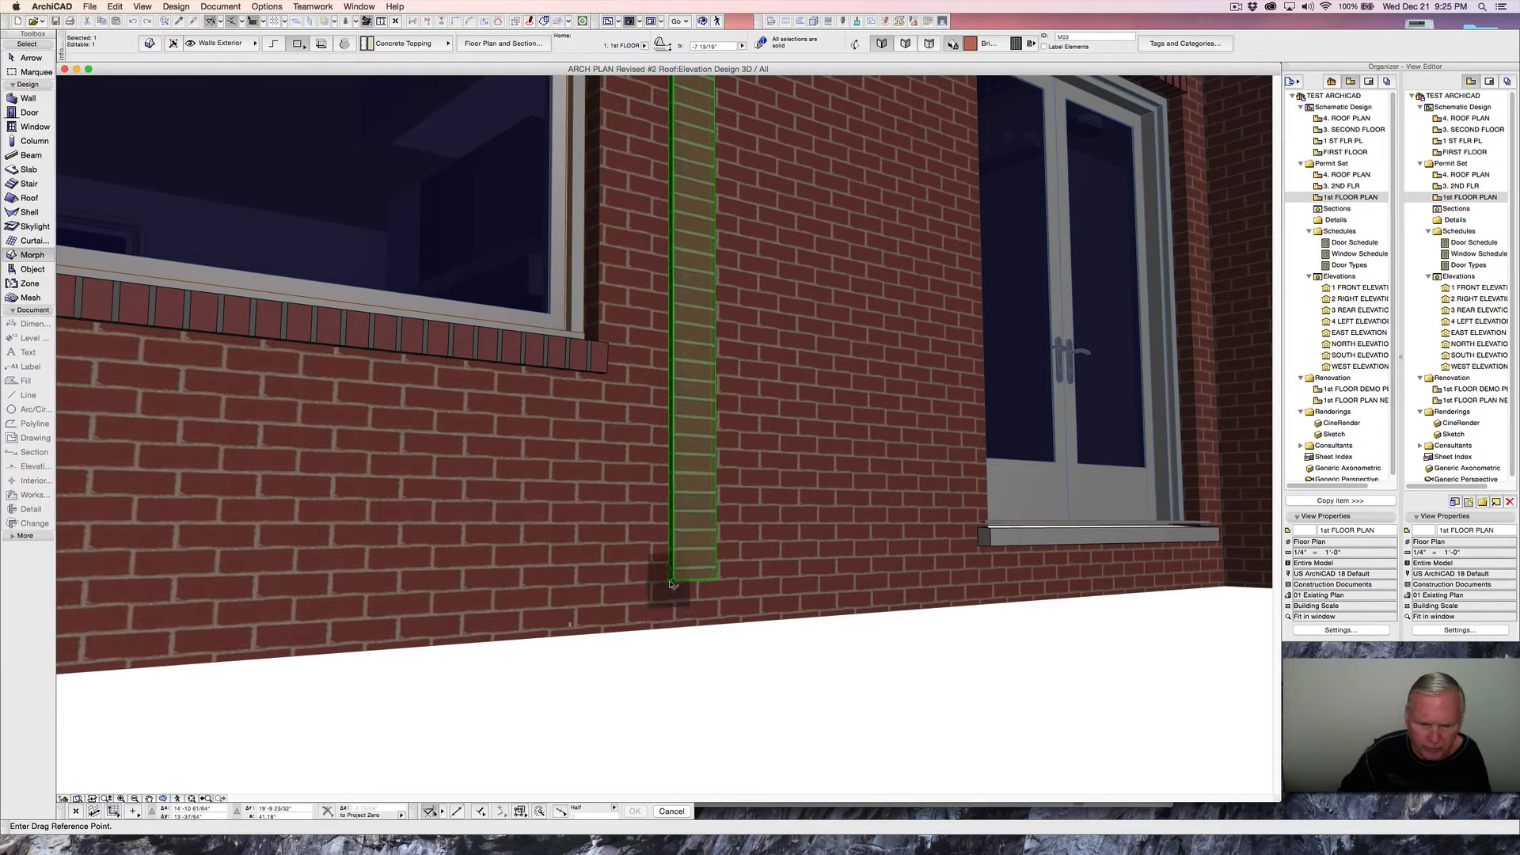
left_click(670, 582)
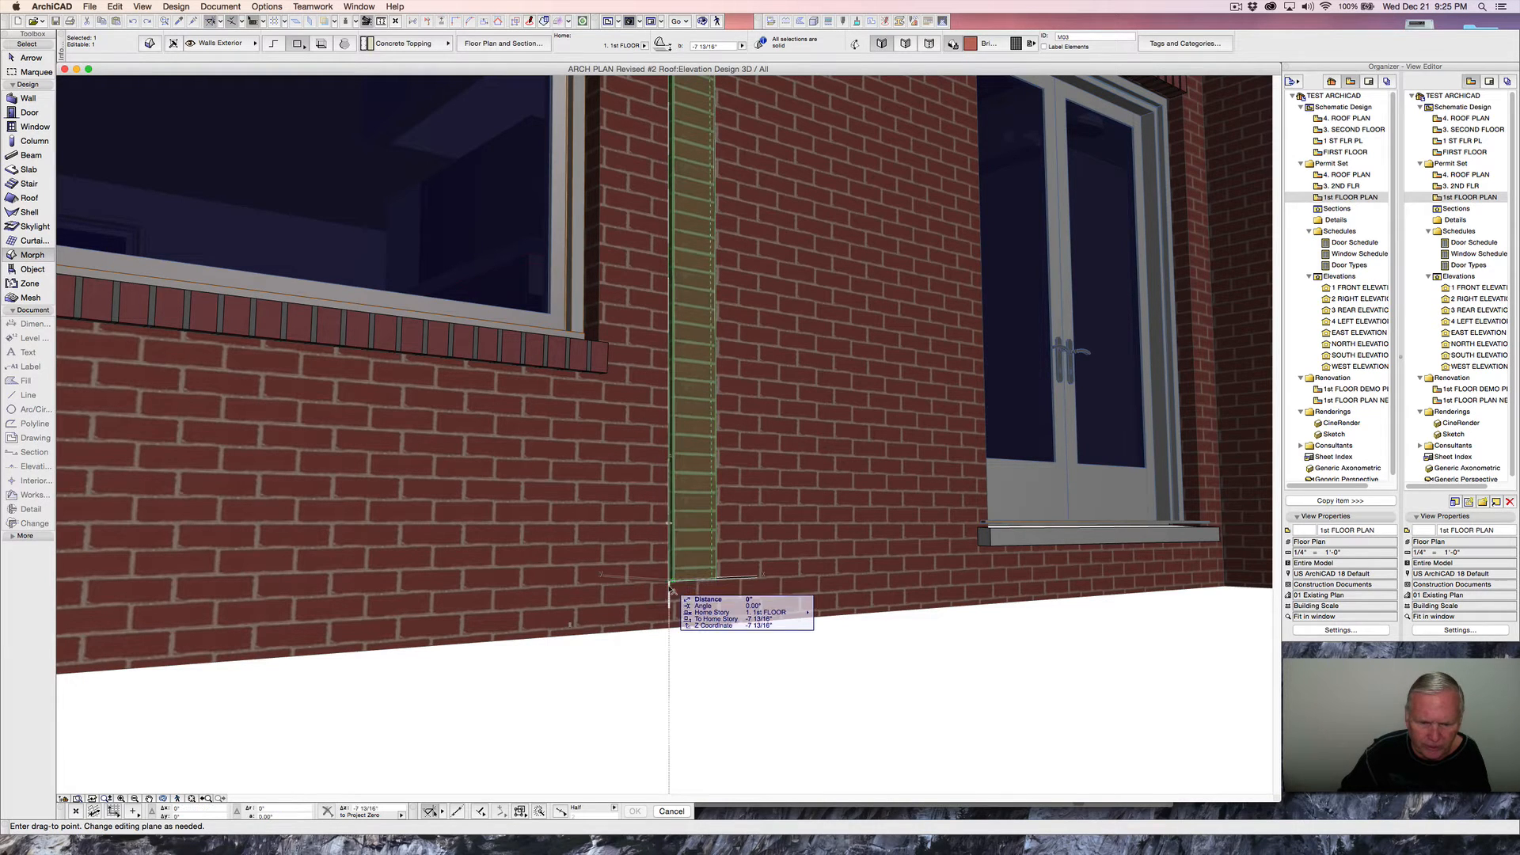
left_click(669, 629)
scroll(657, 609, "down", 5)
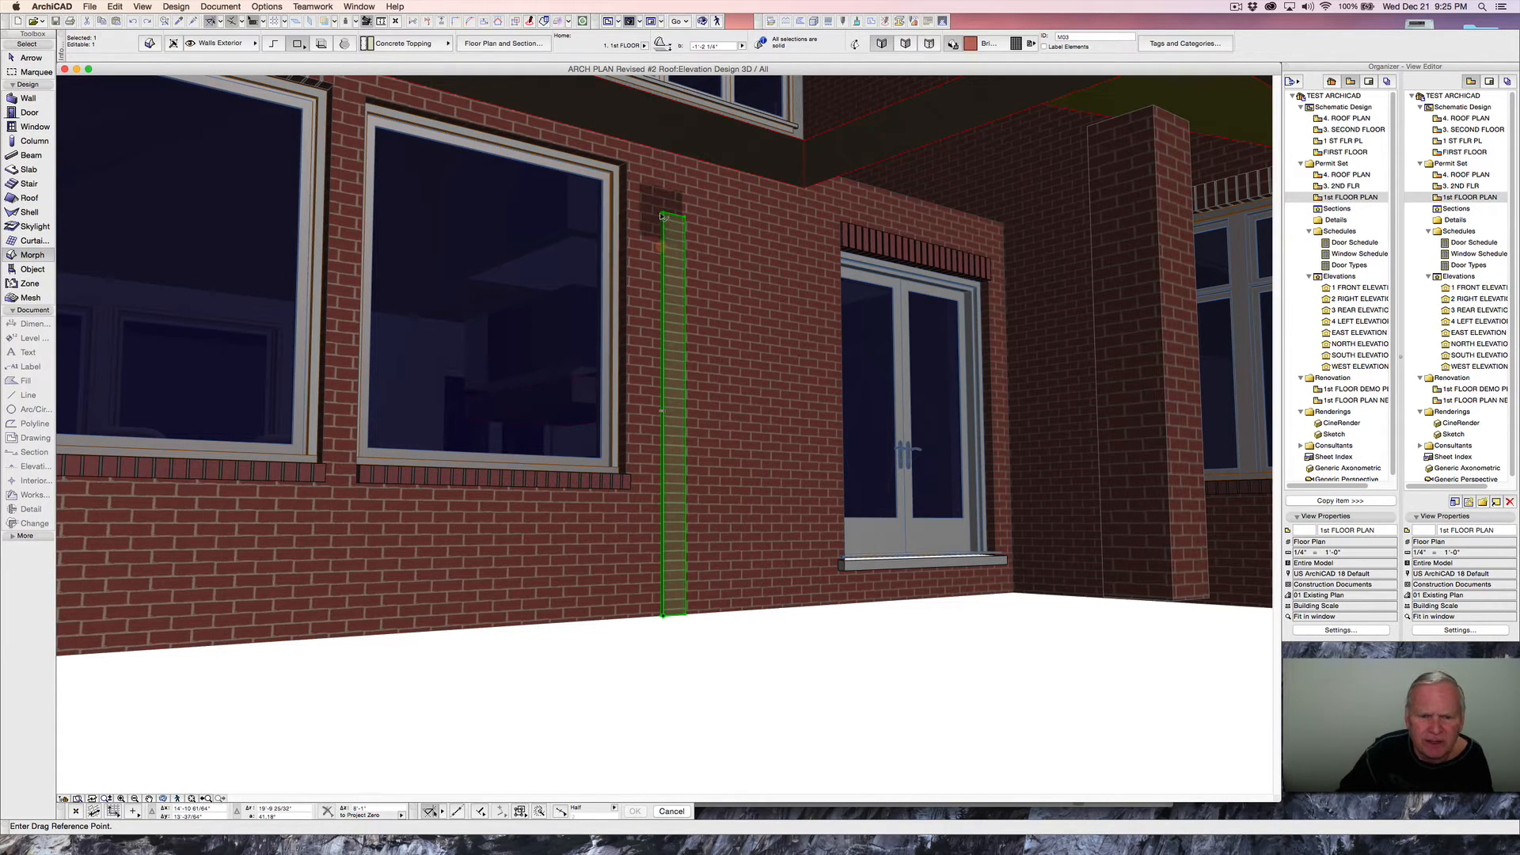
- Drag the copied pilaster straight up from its top corner to the height of the adjacent picture window's upper corner
key("super+d")
left_click(662, 215)
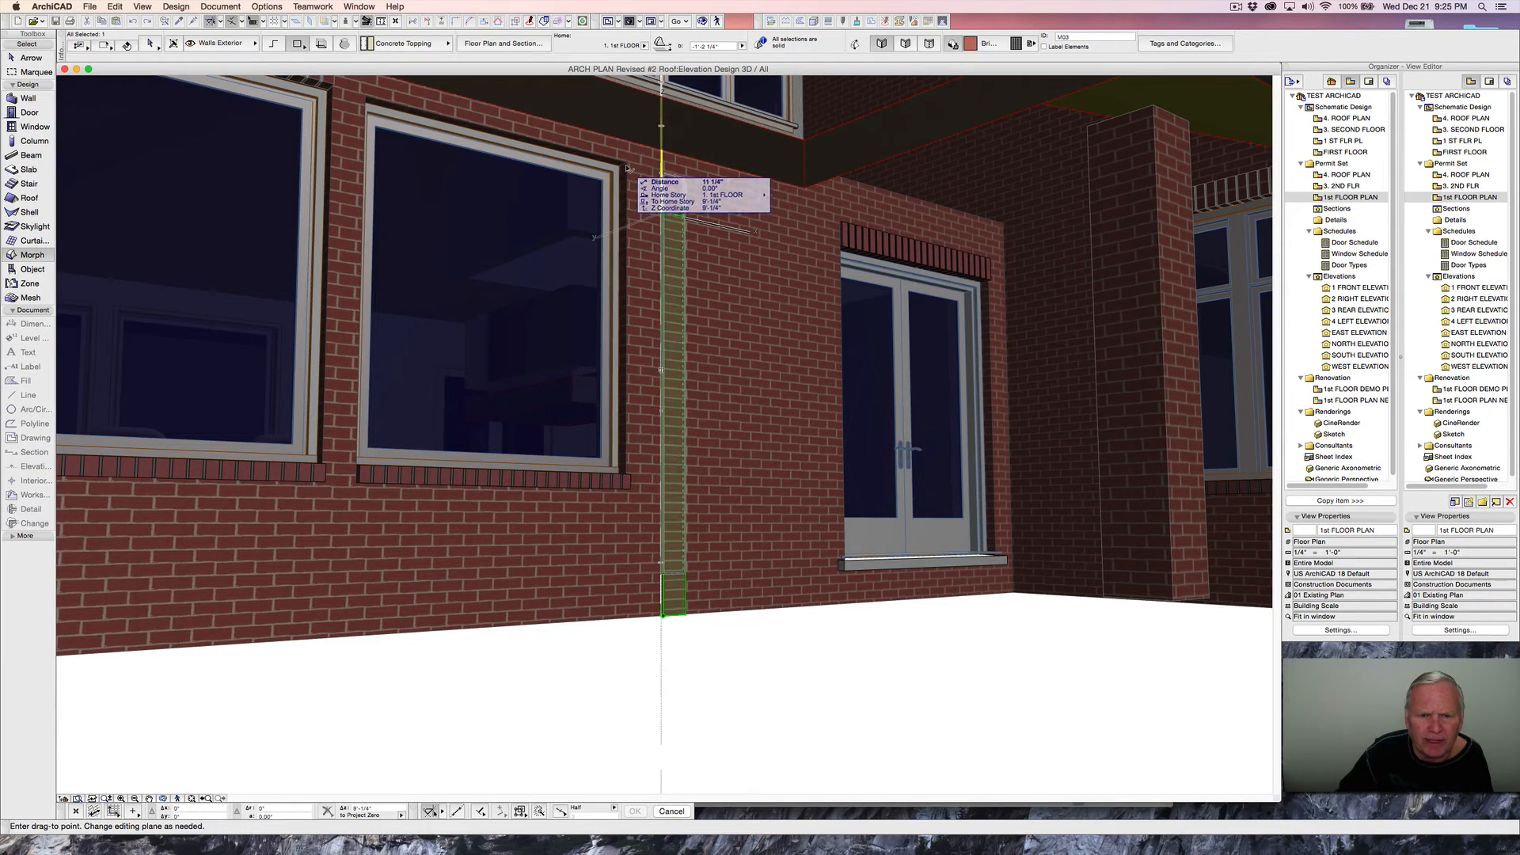
left_click(627, 165)
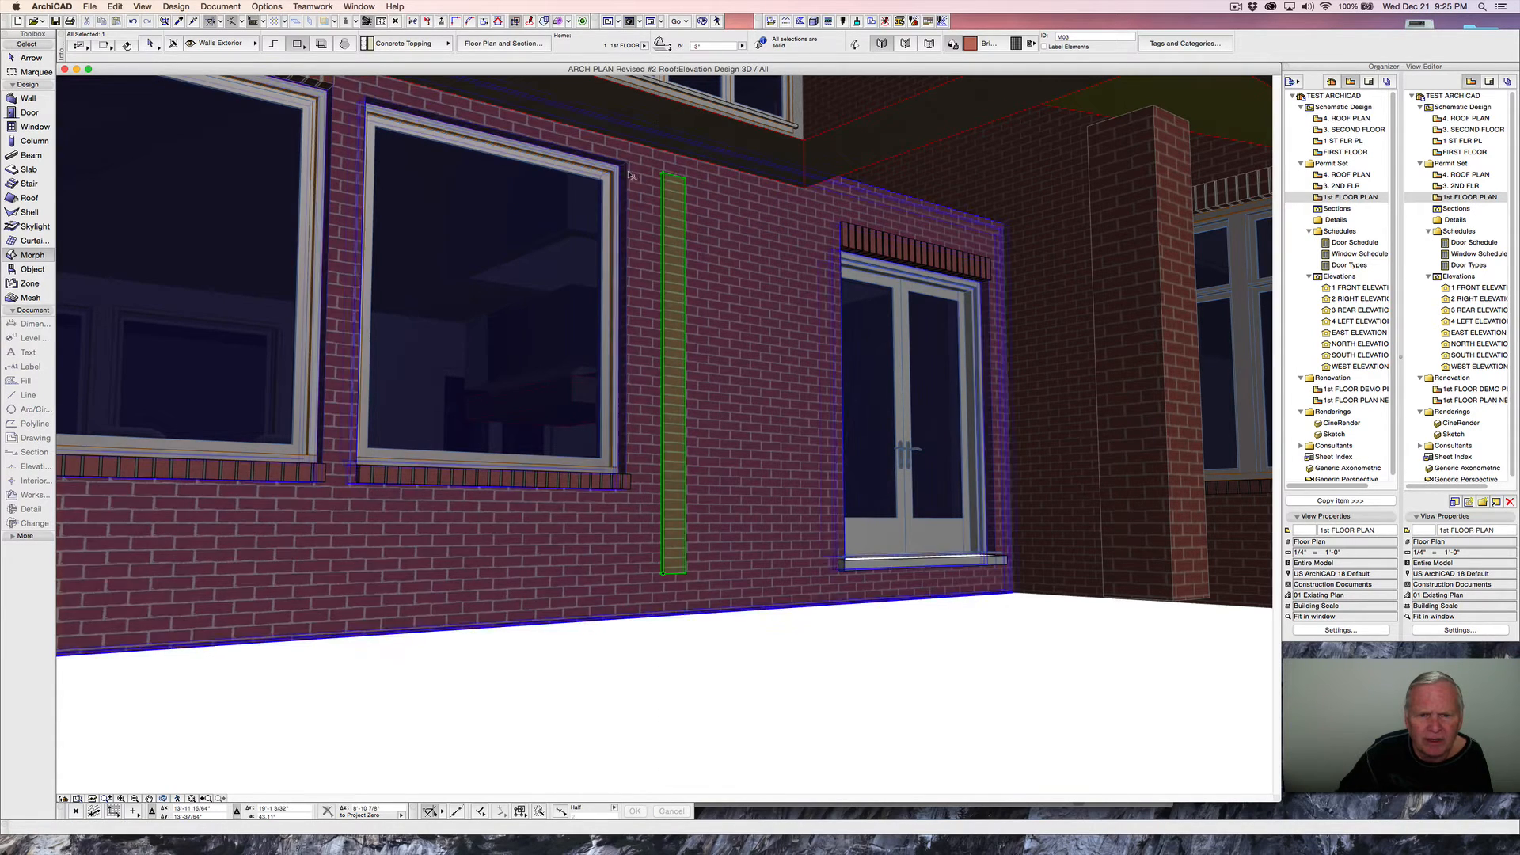
- Push/pull the bottom face of the raised pilaster down to the lower edge of the brick wall
middle_click_drag(700, 596, 655, 434, "shift")
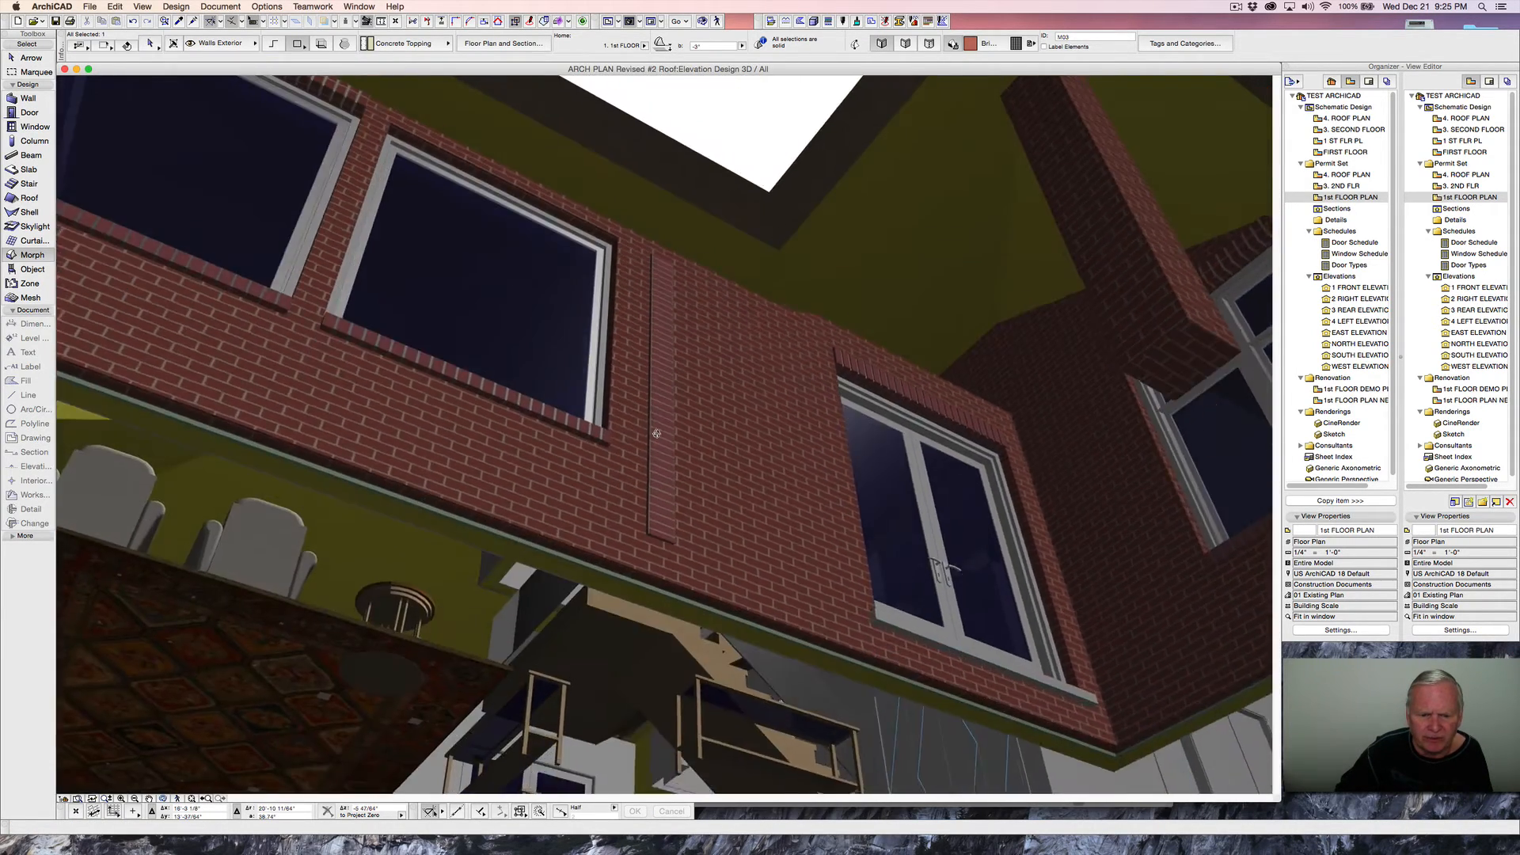
scroll(667, 502, "up", 2)
scroll(667, 548, "up", 3)
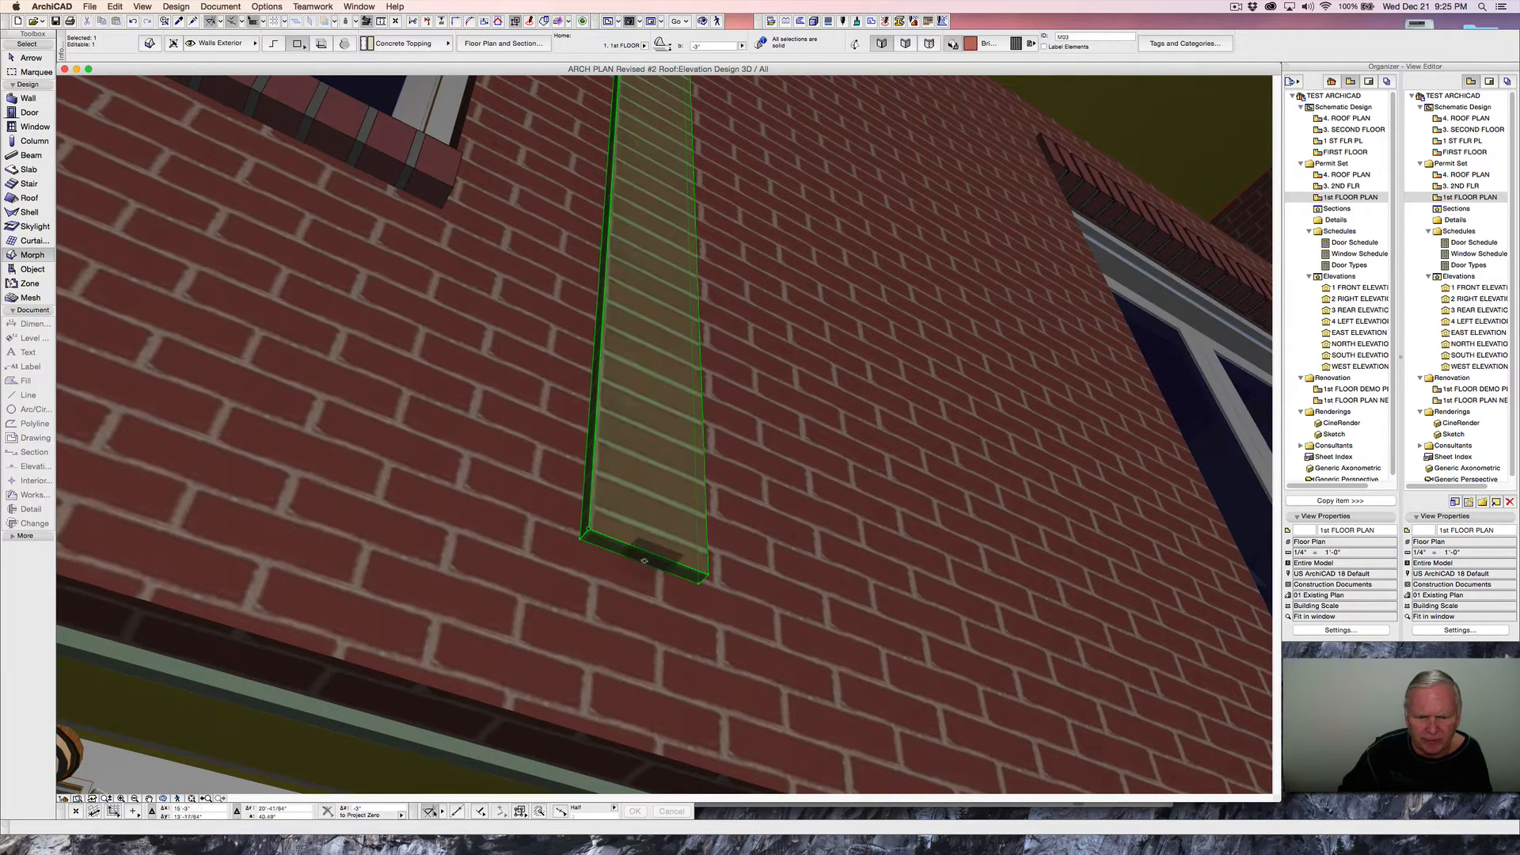
left_click(643, 557)
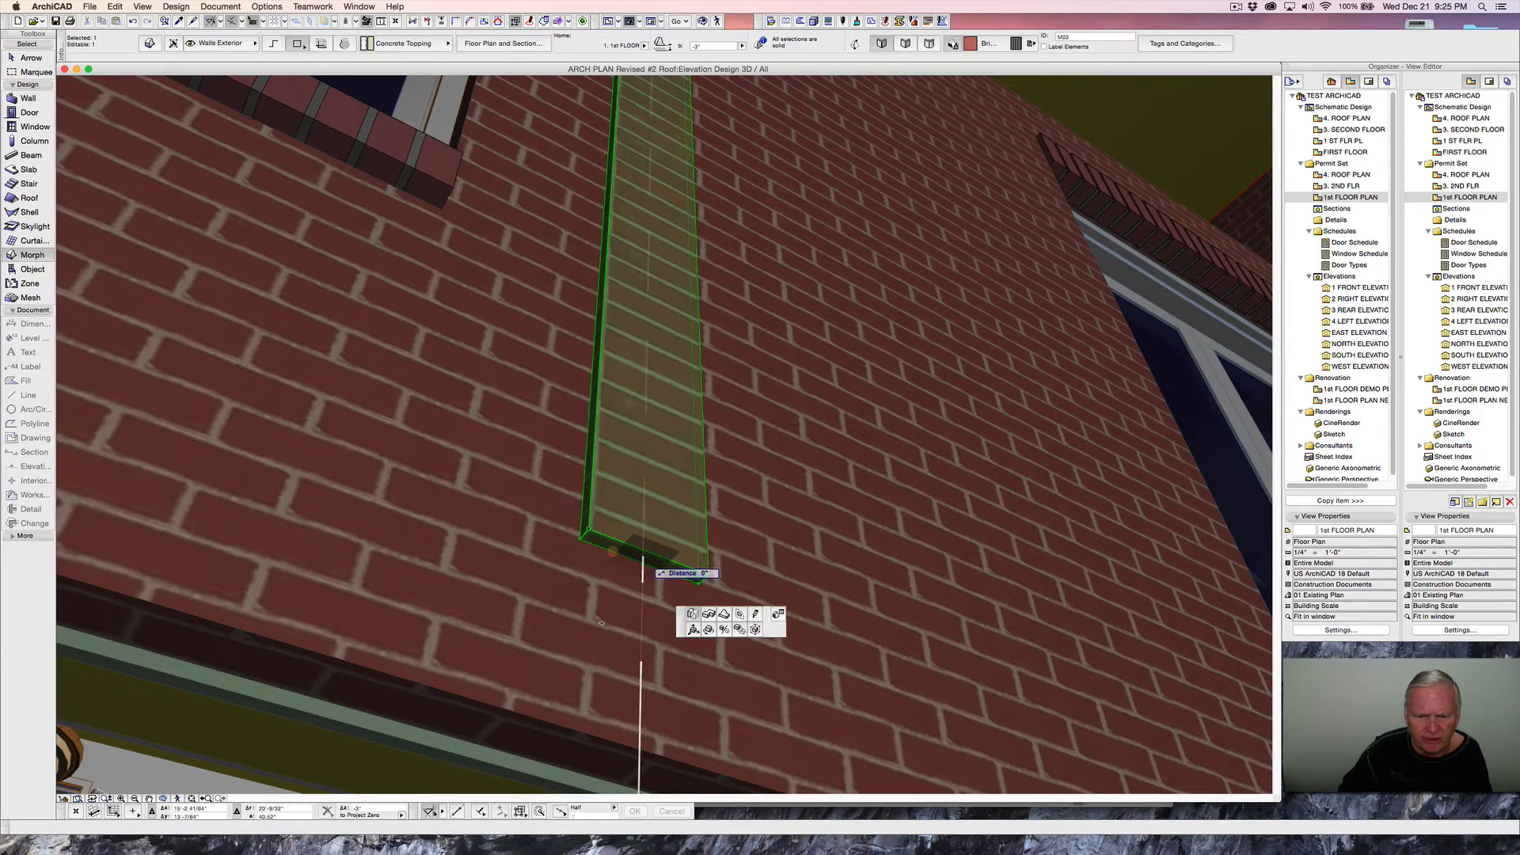
left_click(574, 724)
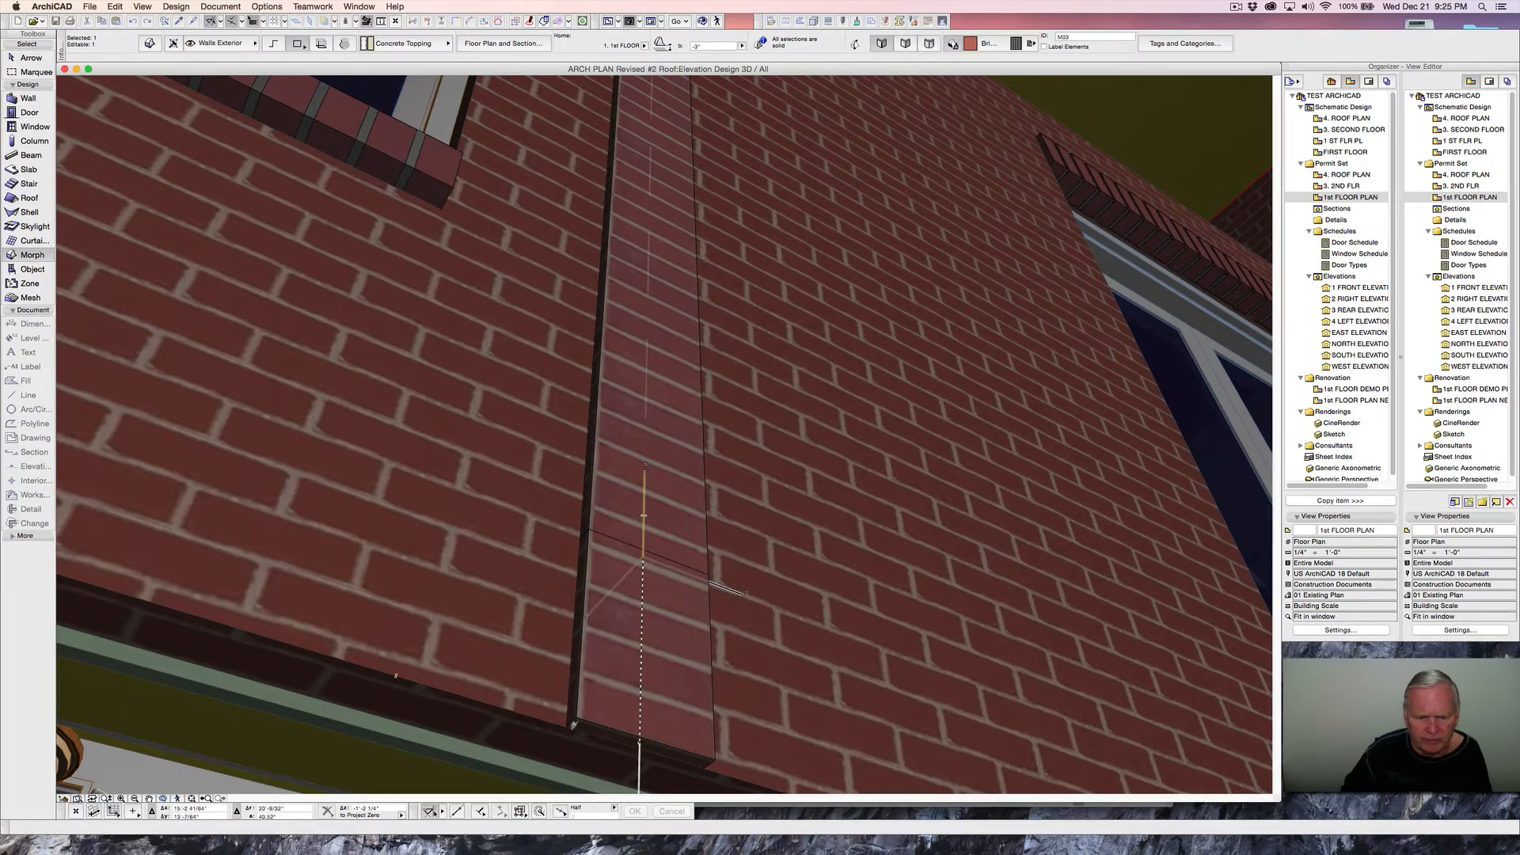
key("Escape")
- Open the selection settings of the W1 Casement window beside the new pilaster and bring up its list of custom settings pages
scroll(551, 445, "down", 2)
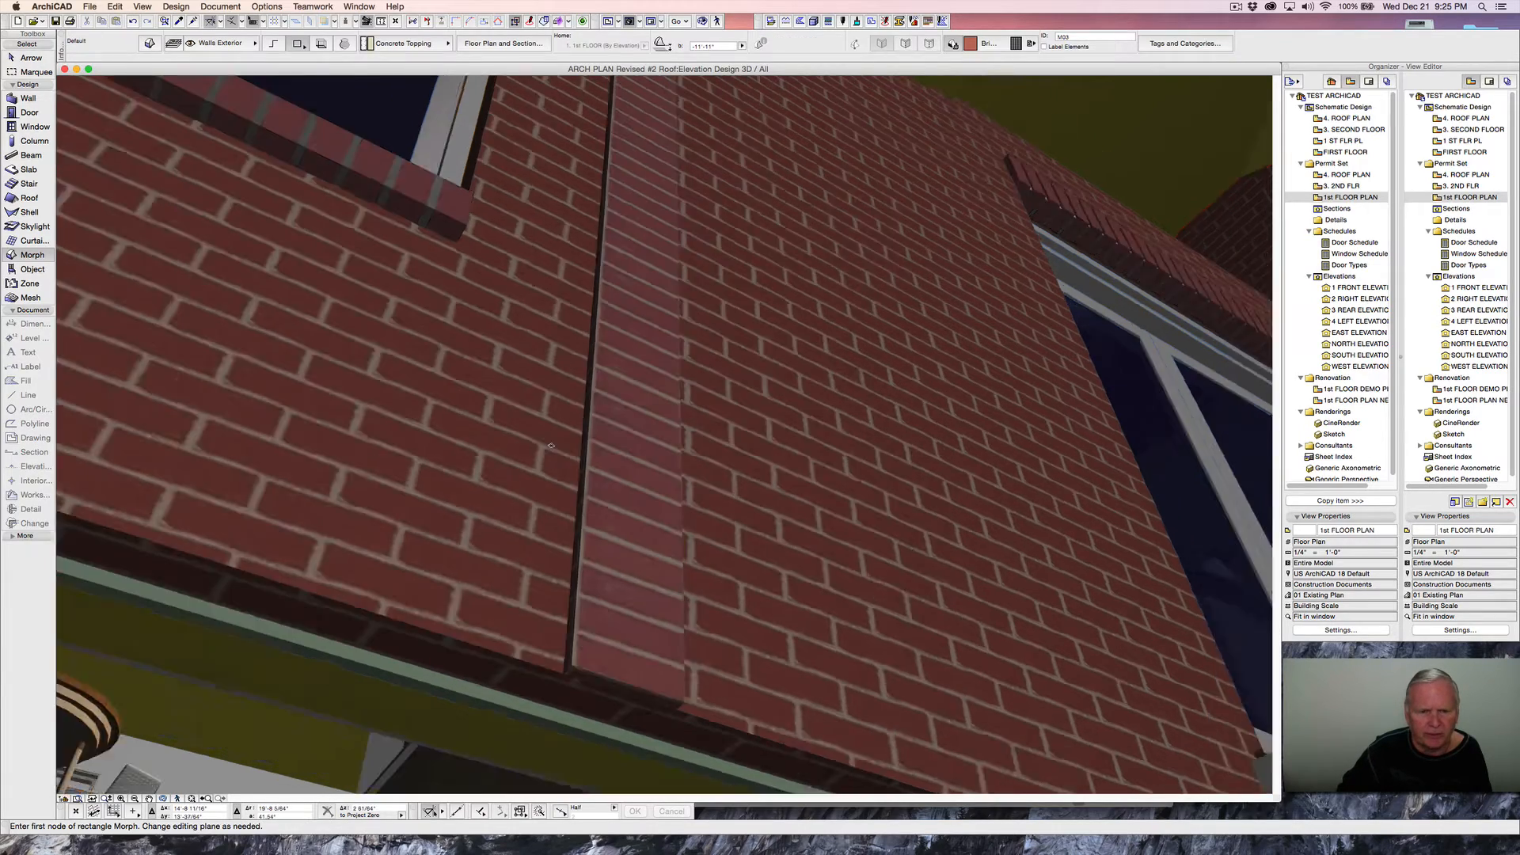
scroll(551, 445, "down", 5)
scroll(570, 446, "up", 3)
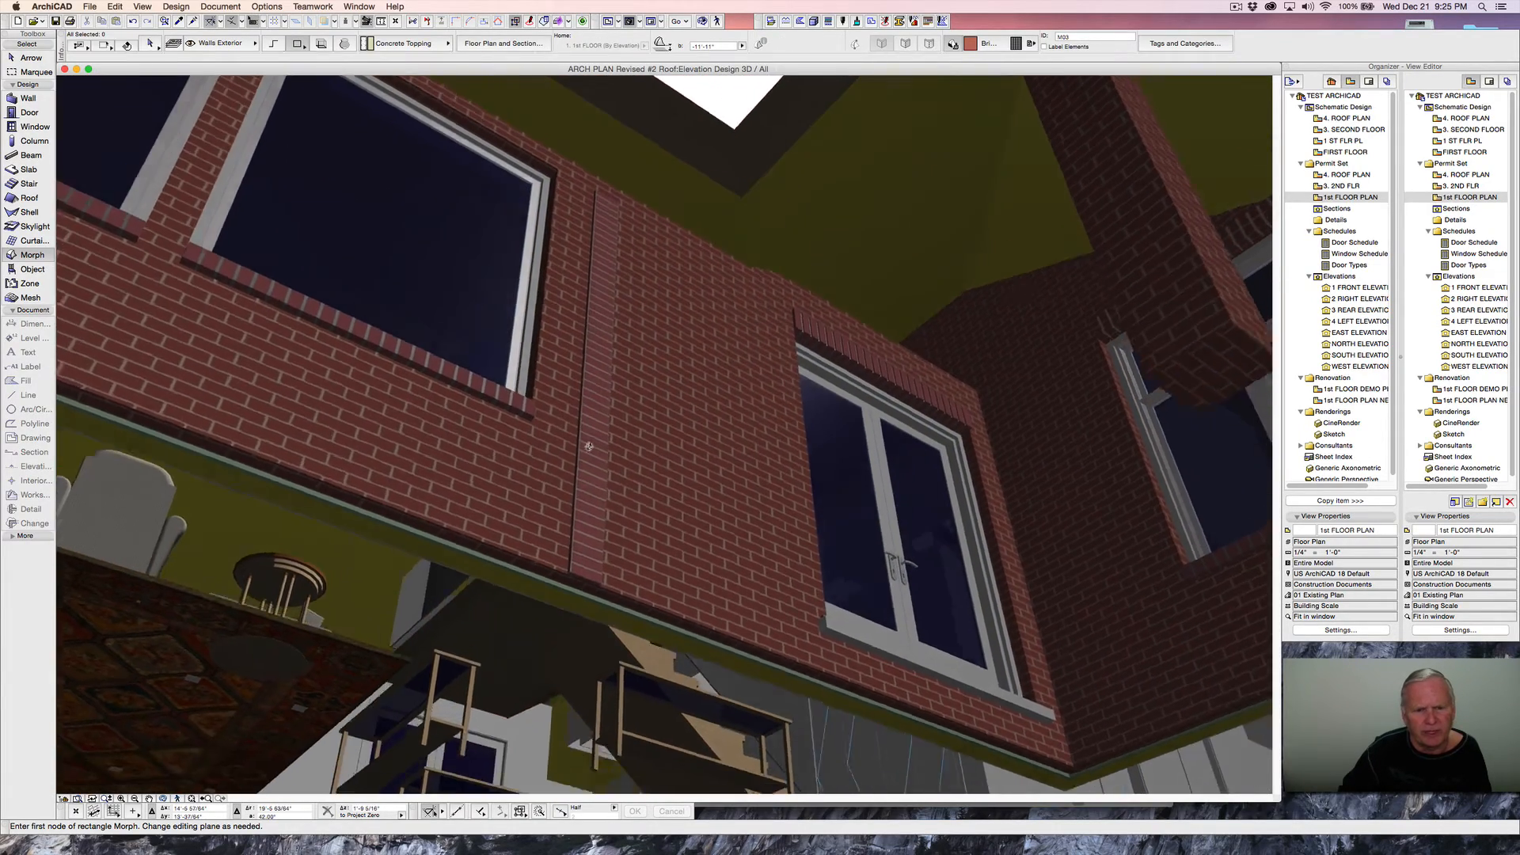
middle_click_drag(588, 447, 822, 667, "shift")
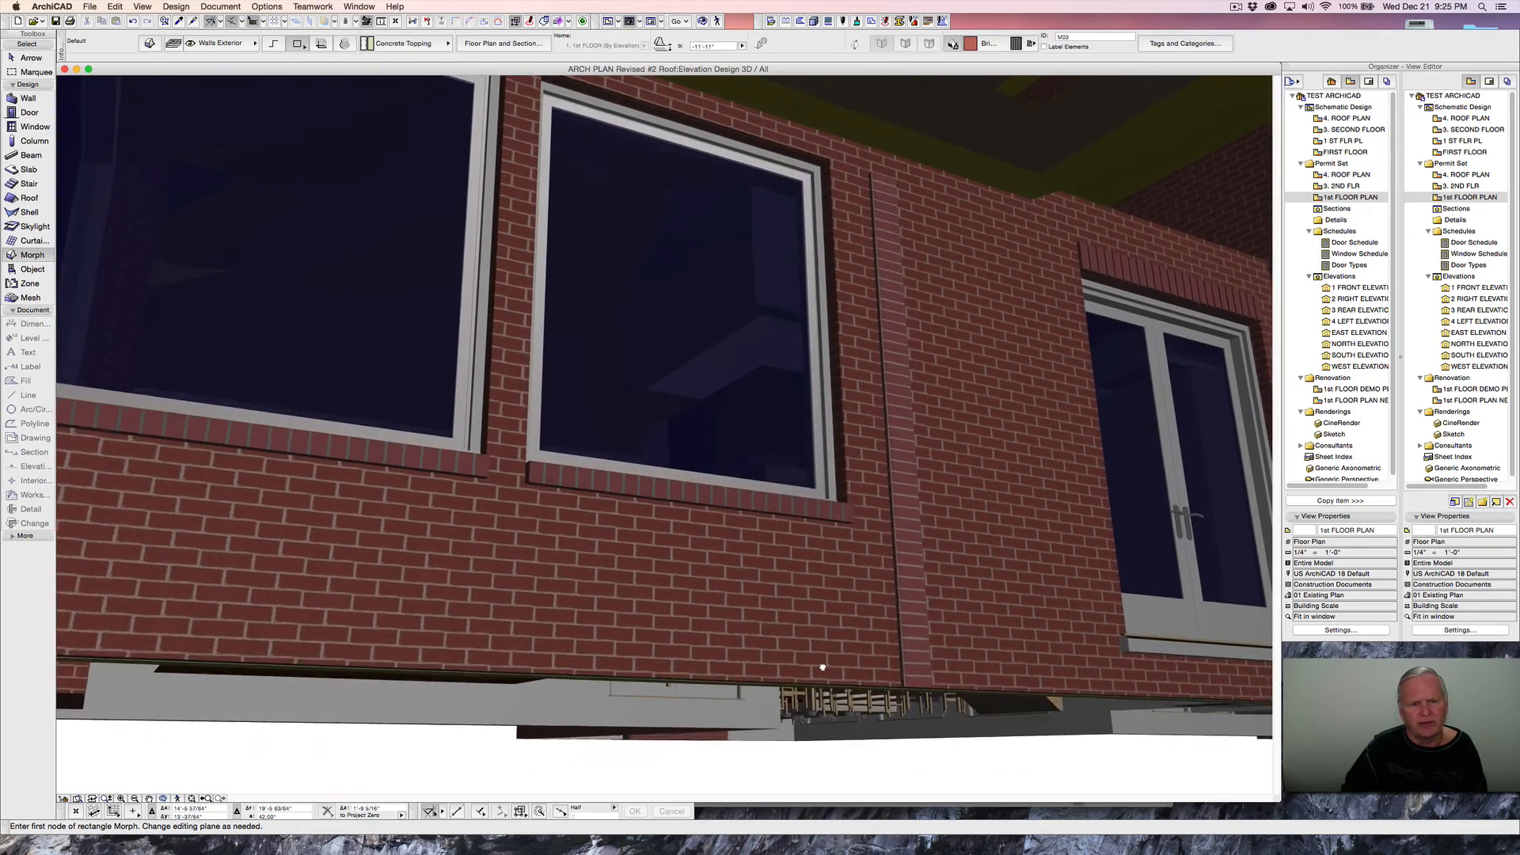
scroll(822, 666, "down", 3)
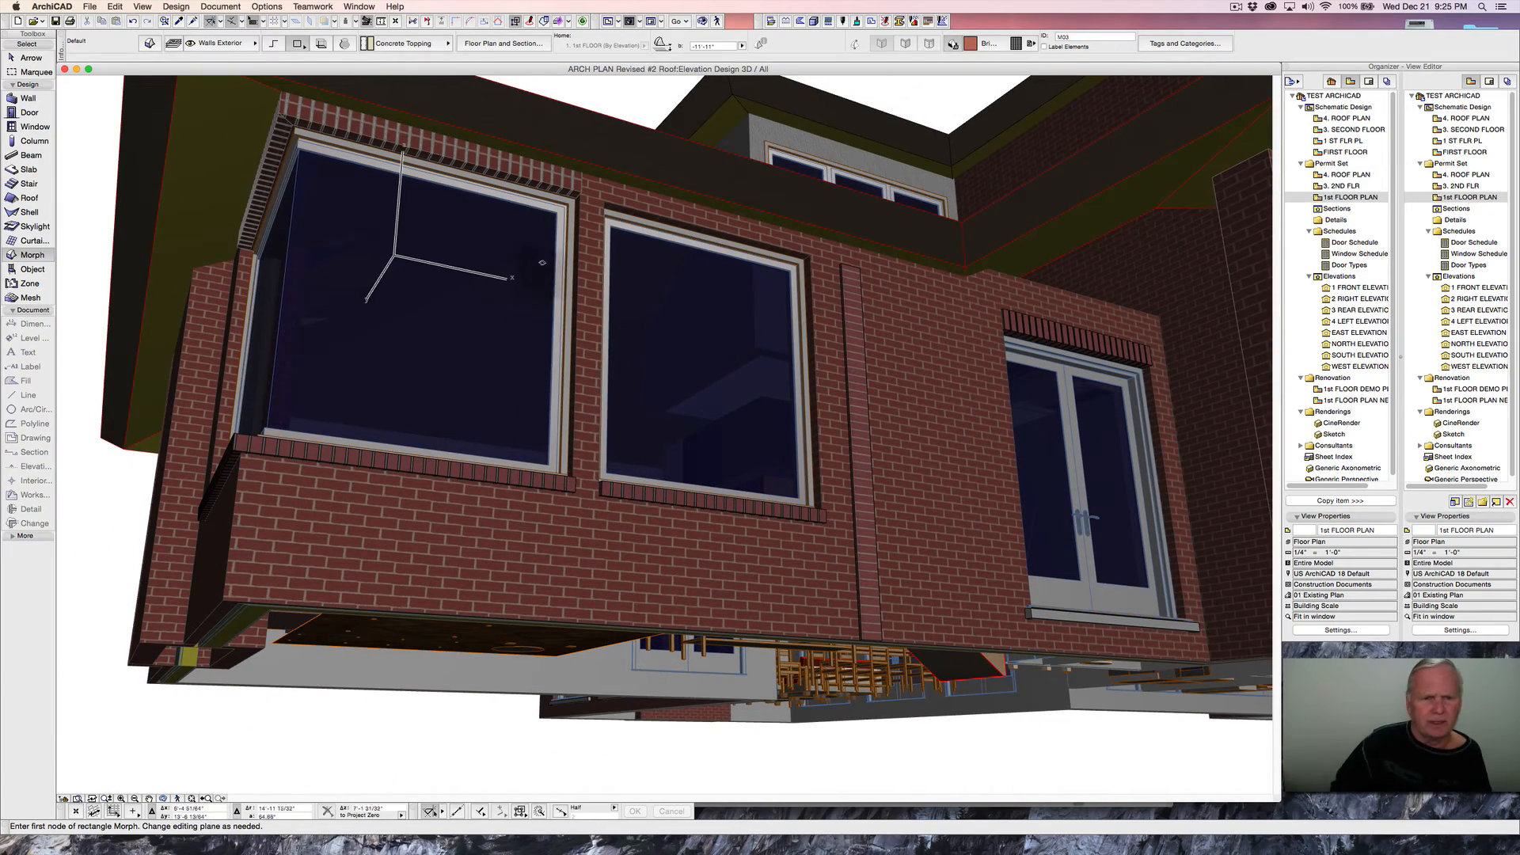
scroll(404, 383, "up", 5)
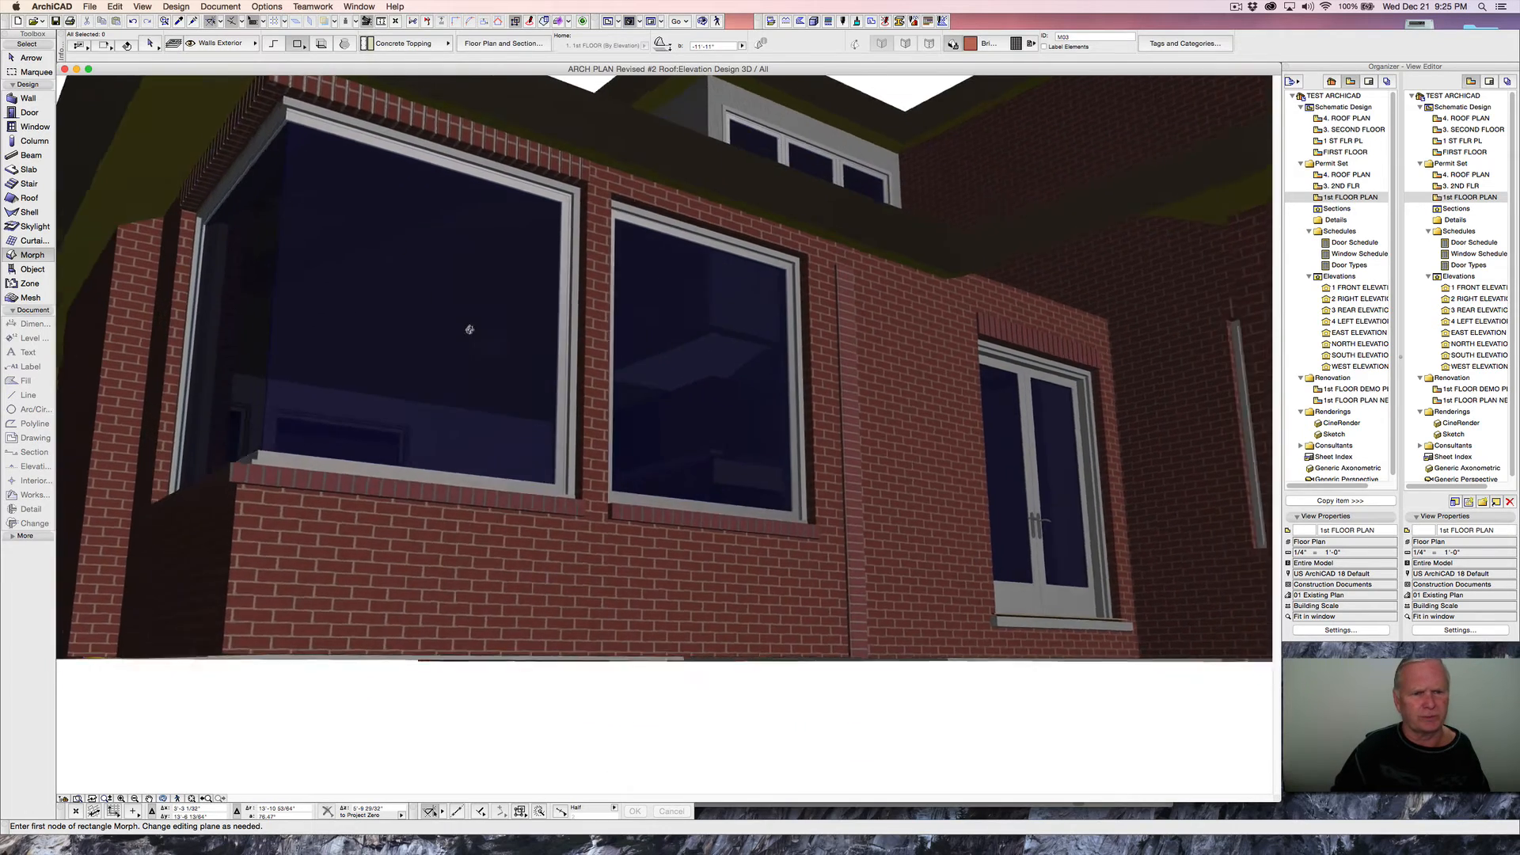
middle_click_drag(469, 330, 513, 368, "shift")
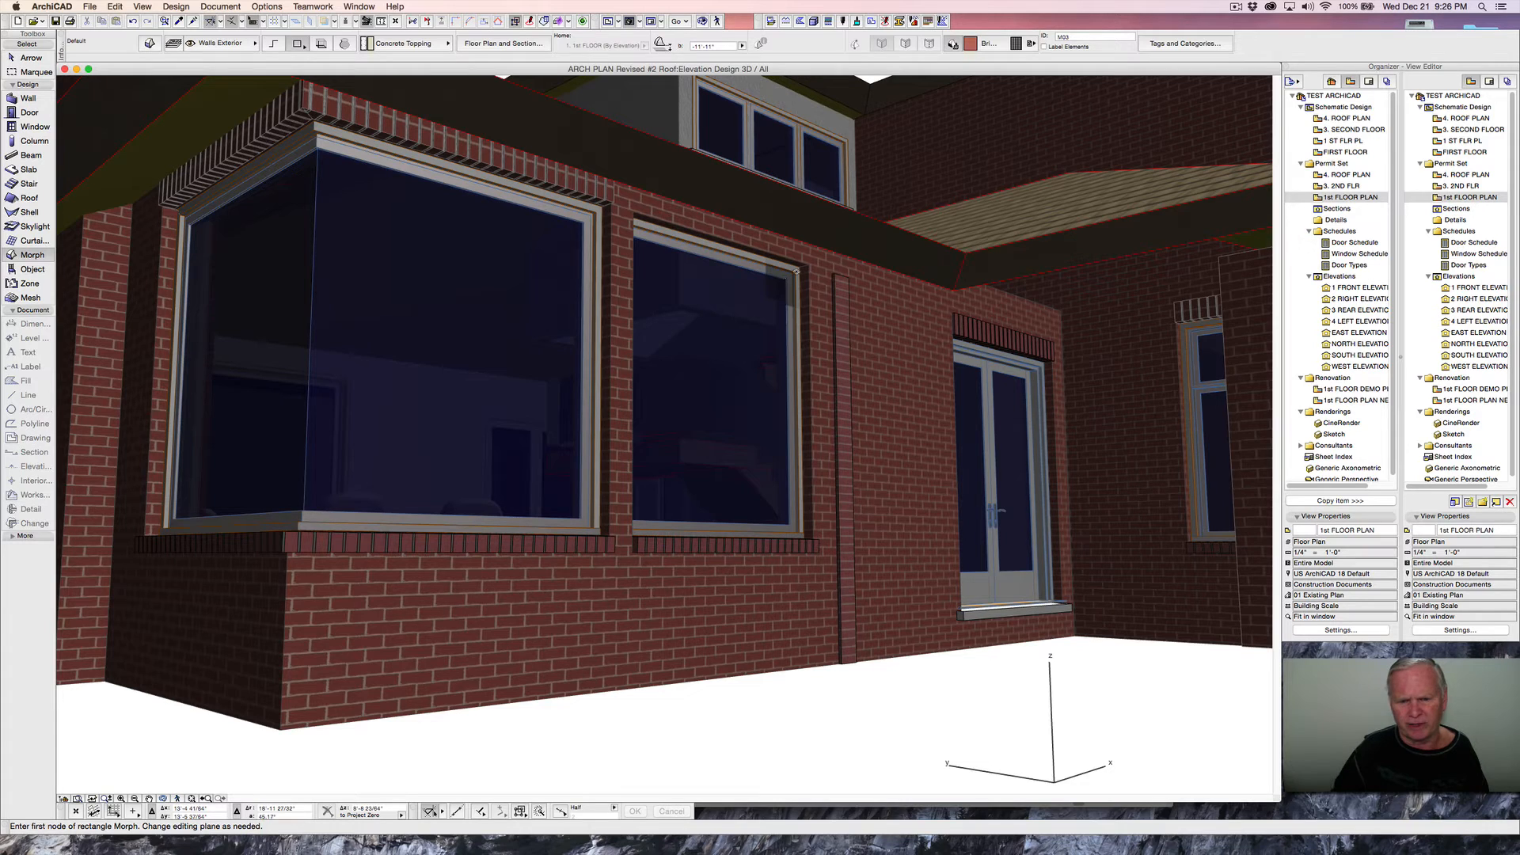
key("shift")
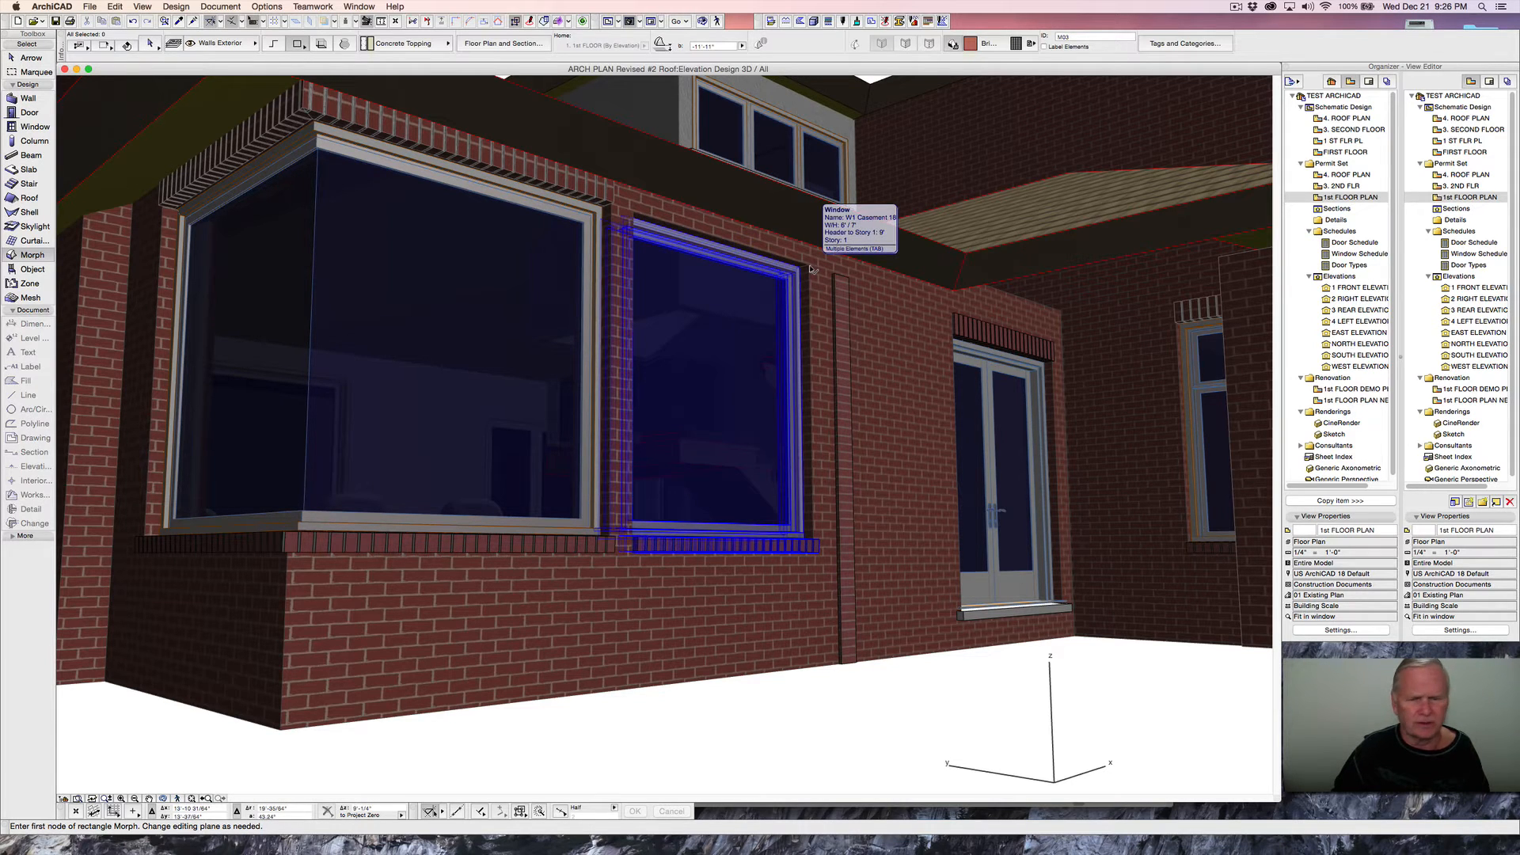
left_click(811, 269, "shift")
right_click(811, 268)
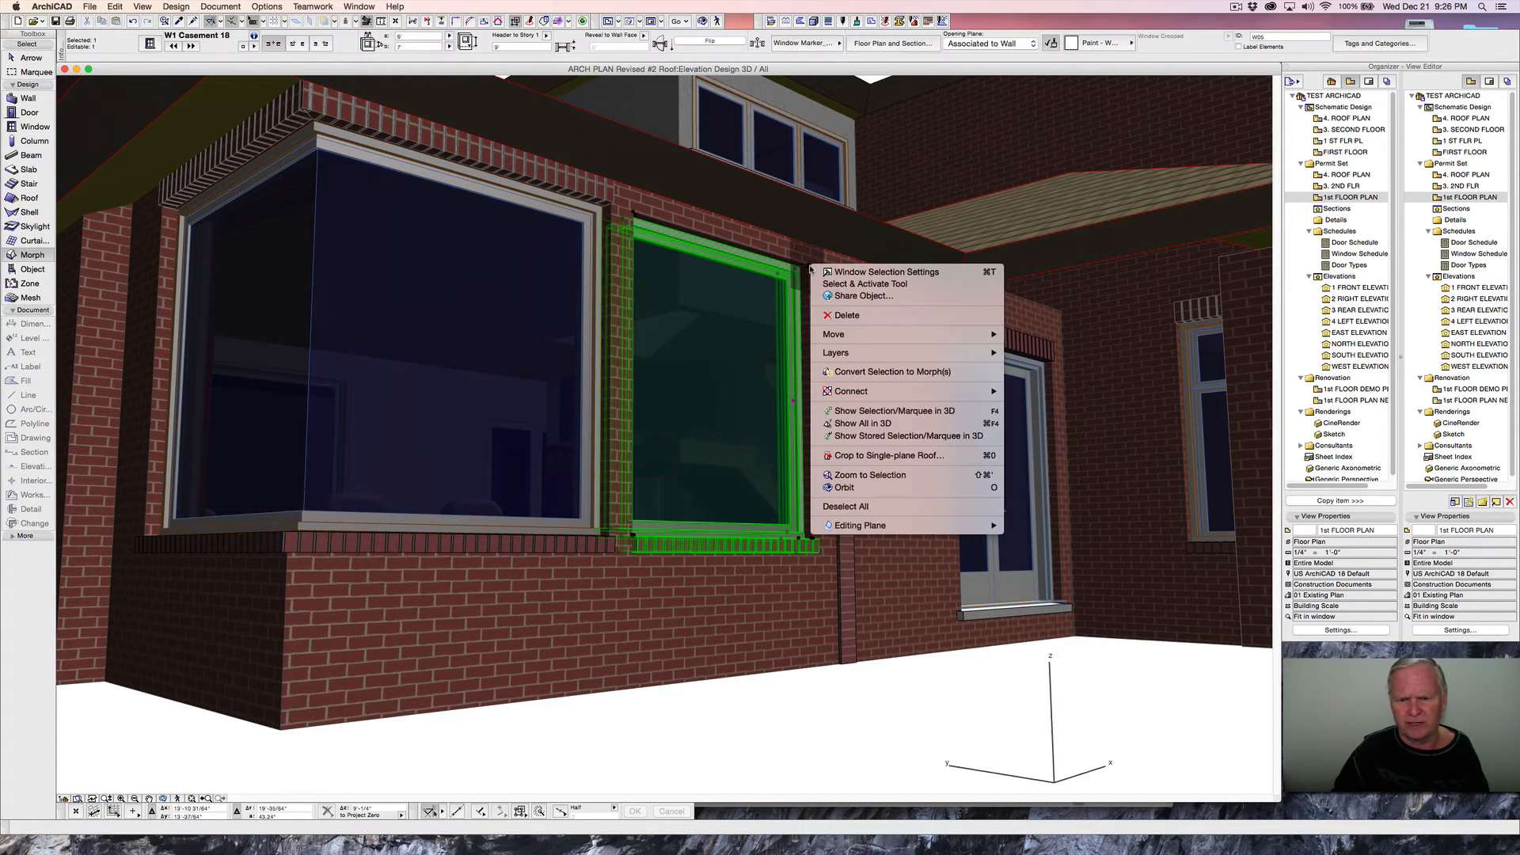
left_click(872, 273)
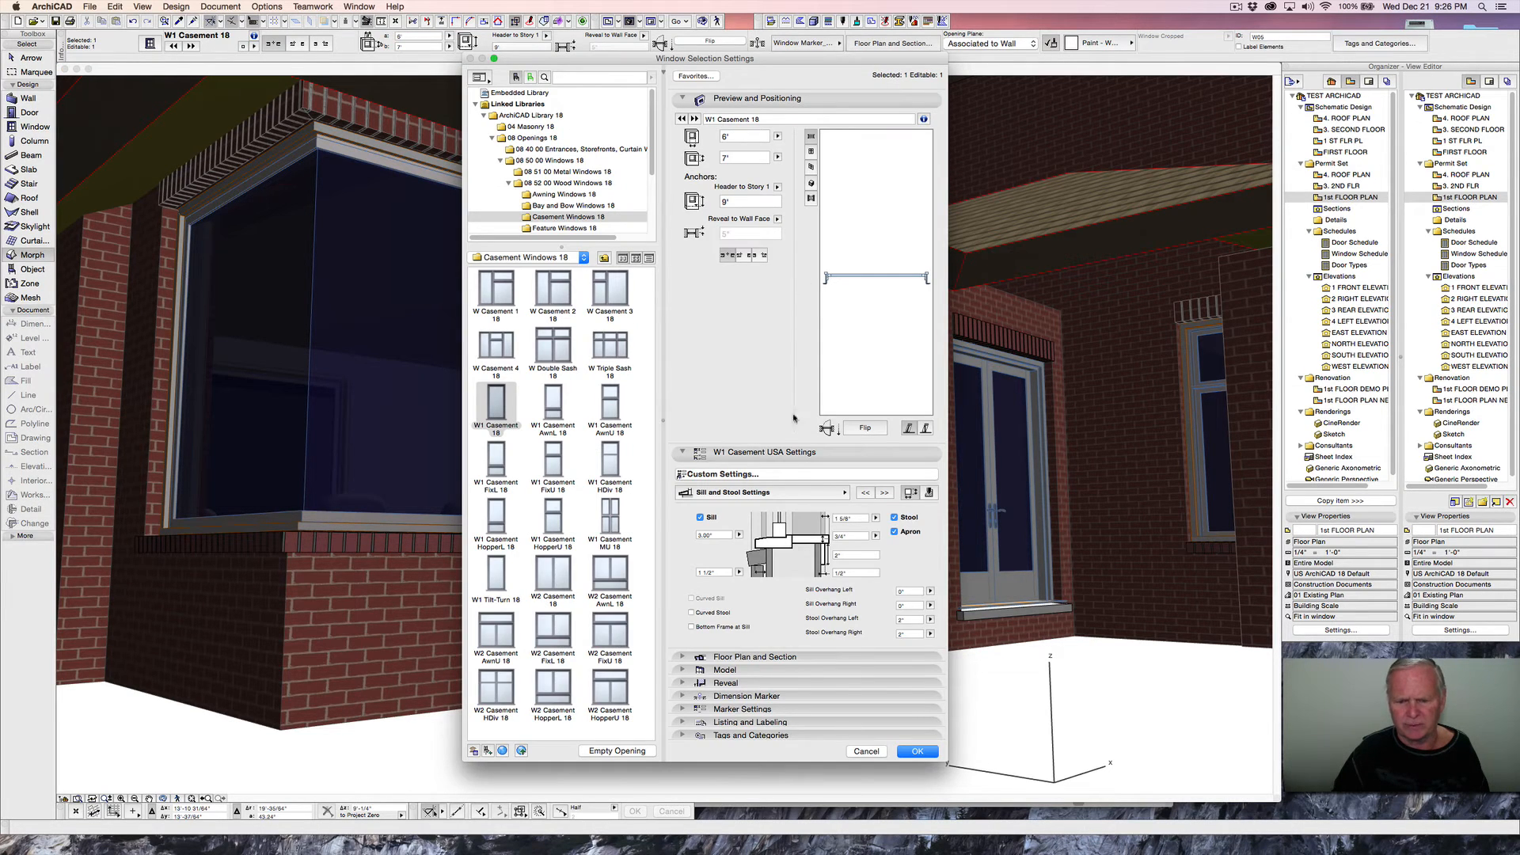
left_click(838, 492)
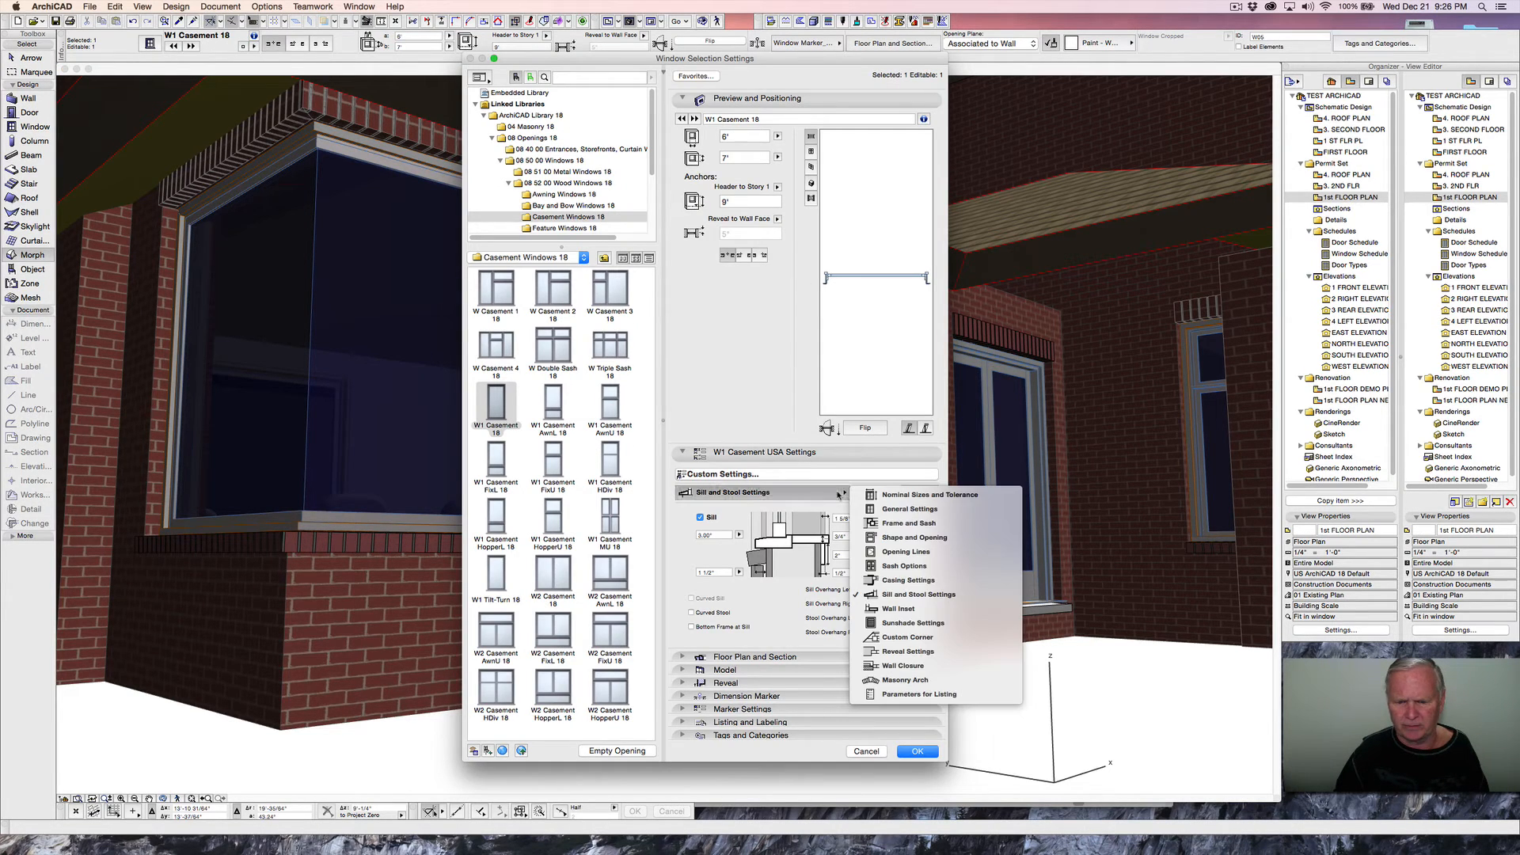
- Give the casement window a Masonry Straight Arch of Brick Arch type, off the header, with 1/2" mortar and 3 5/8", 7 5/8" and 1" dimensions
left_click(903, 679)
left_click(798, 520)
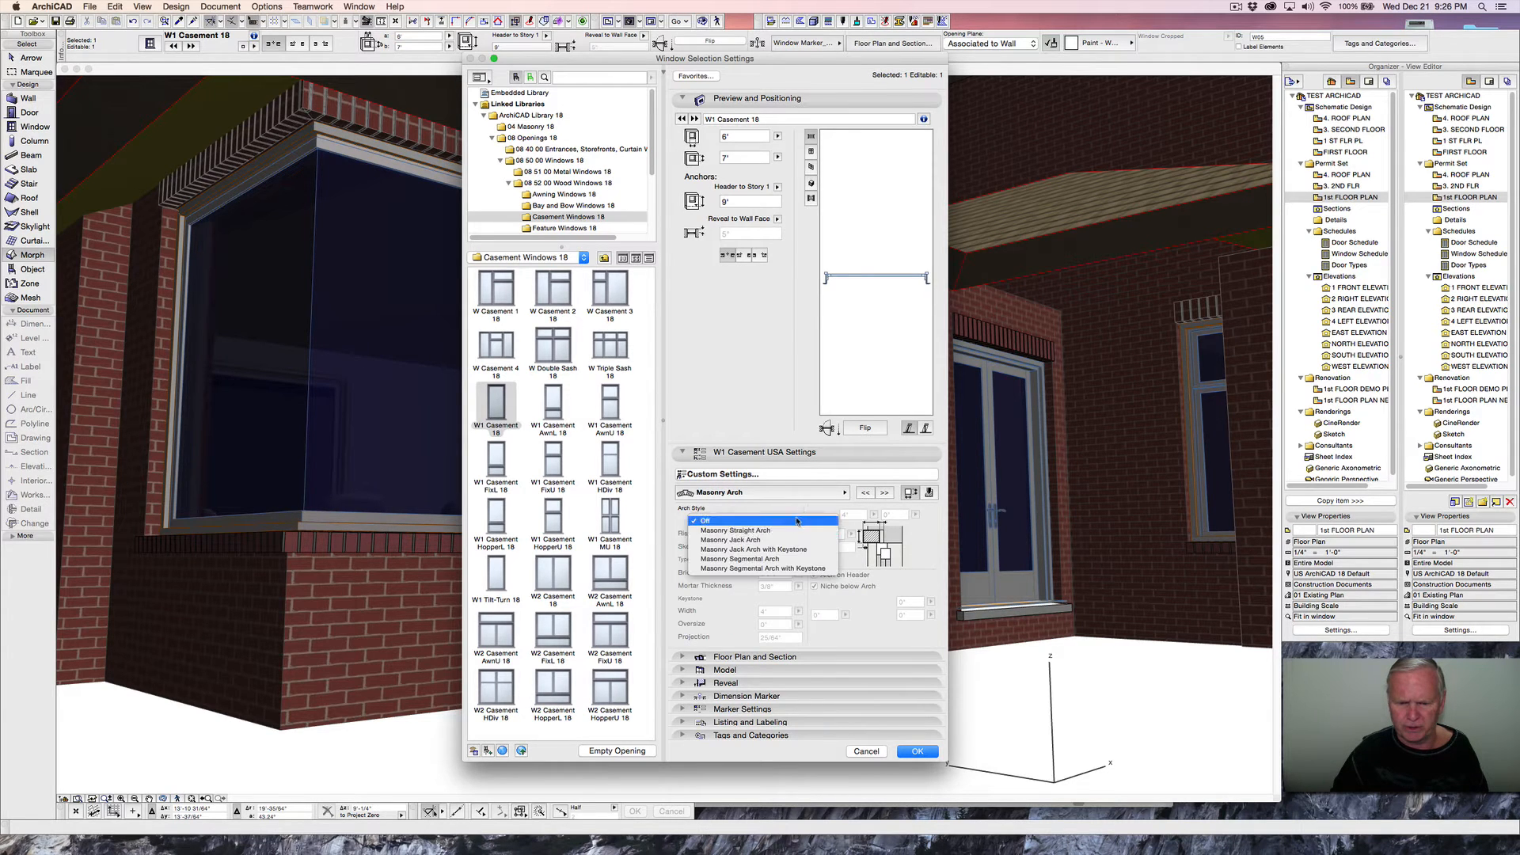
left_click(764, 536)
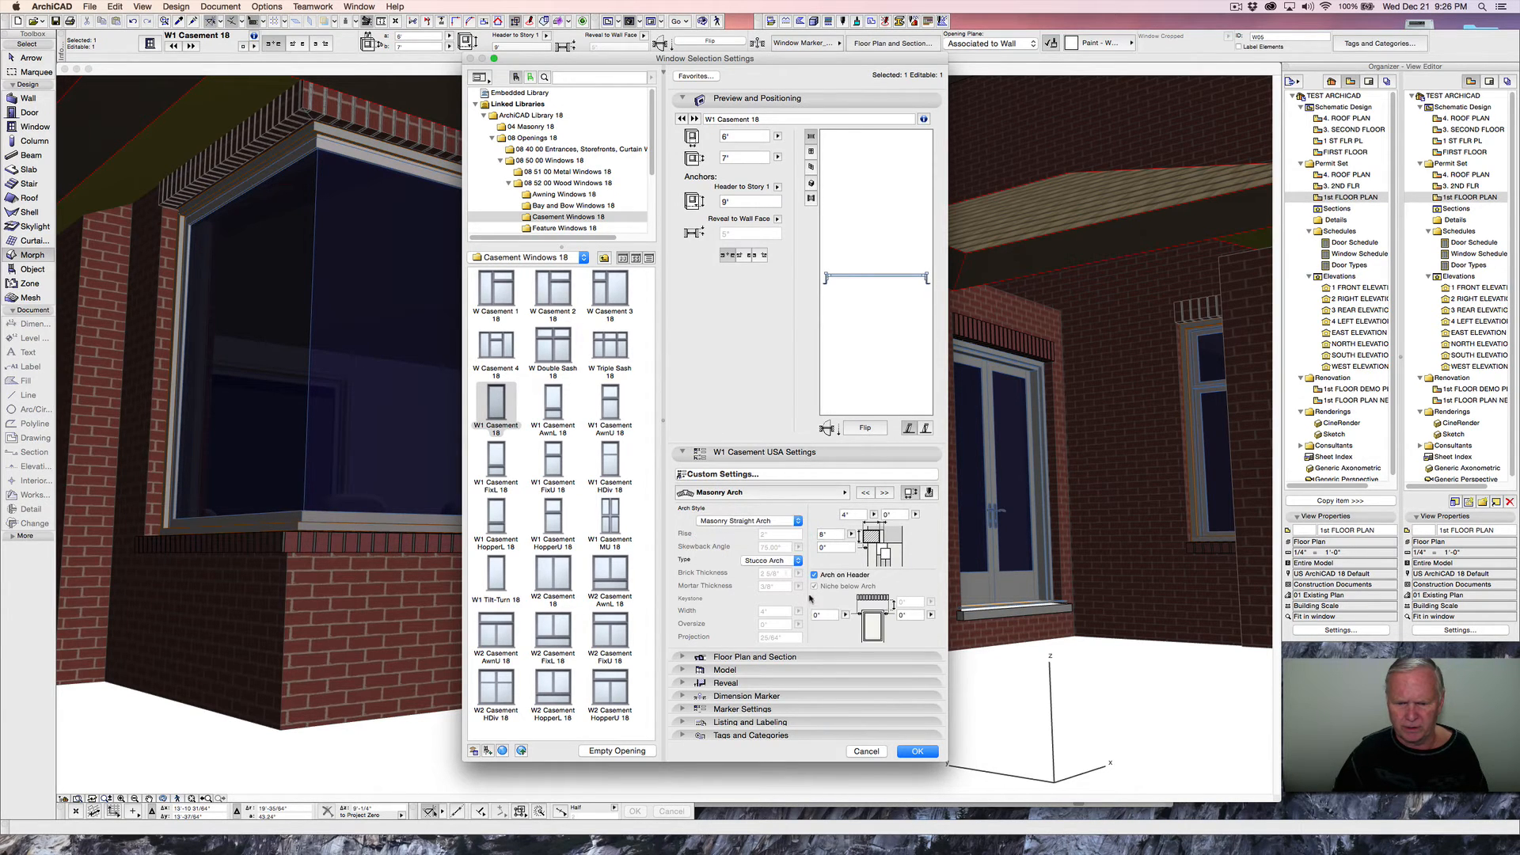
left_click(797, 561)
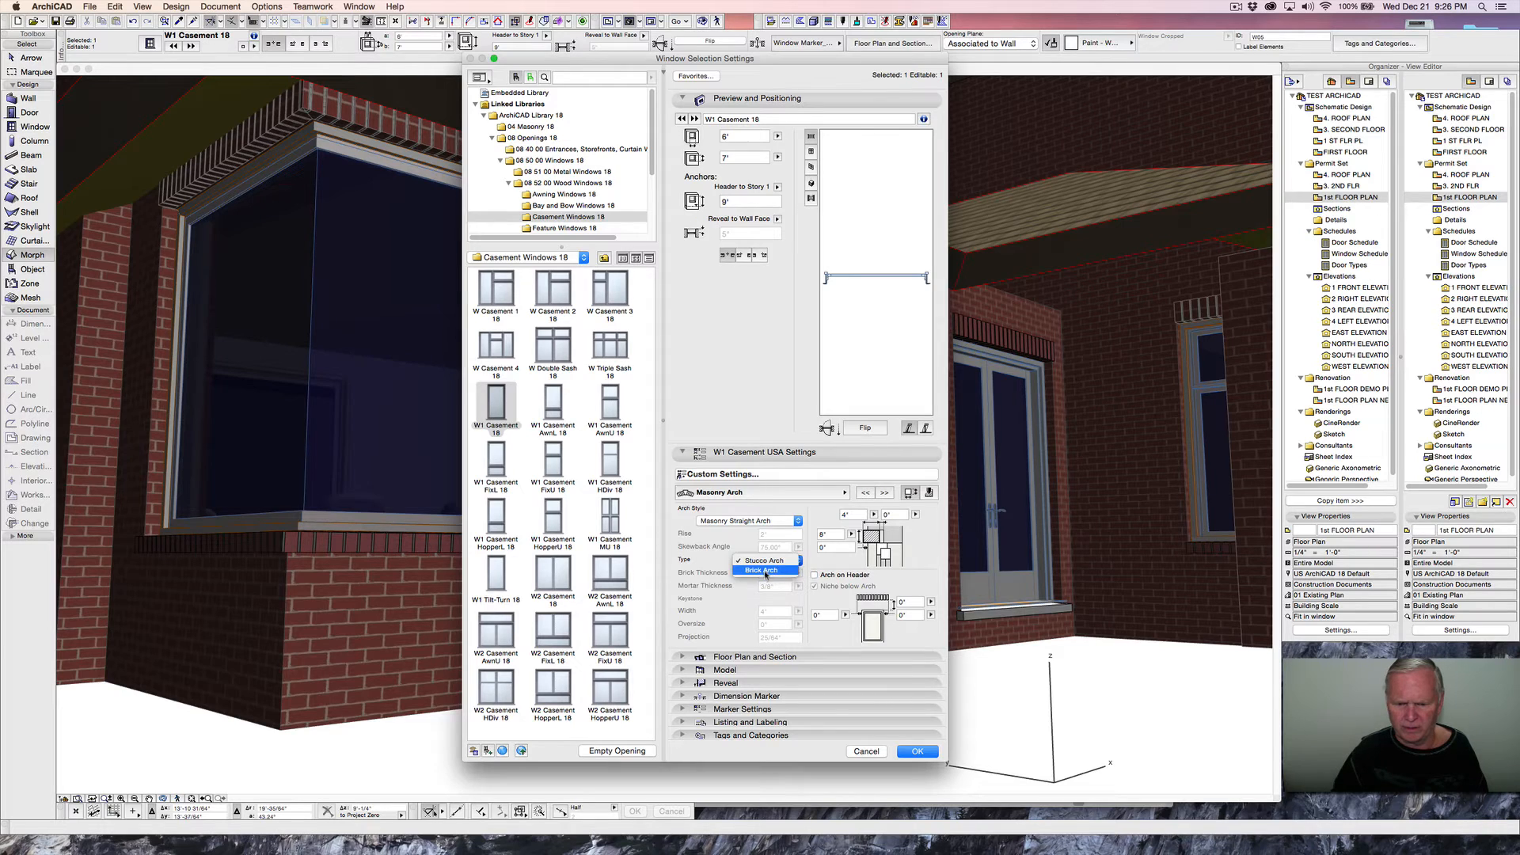
left_click(763, 570)
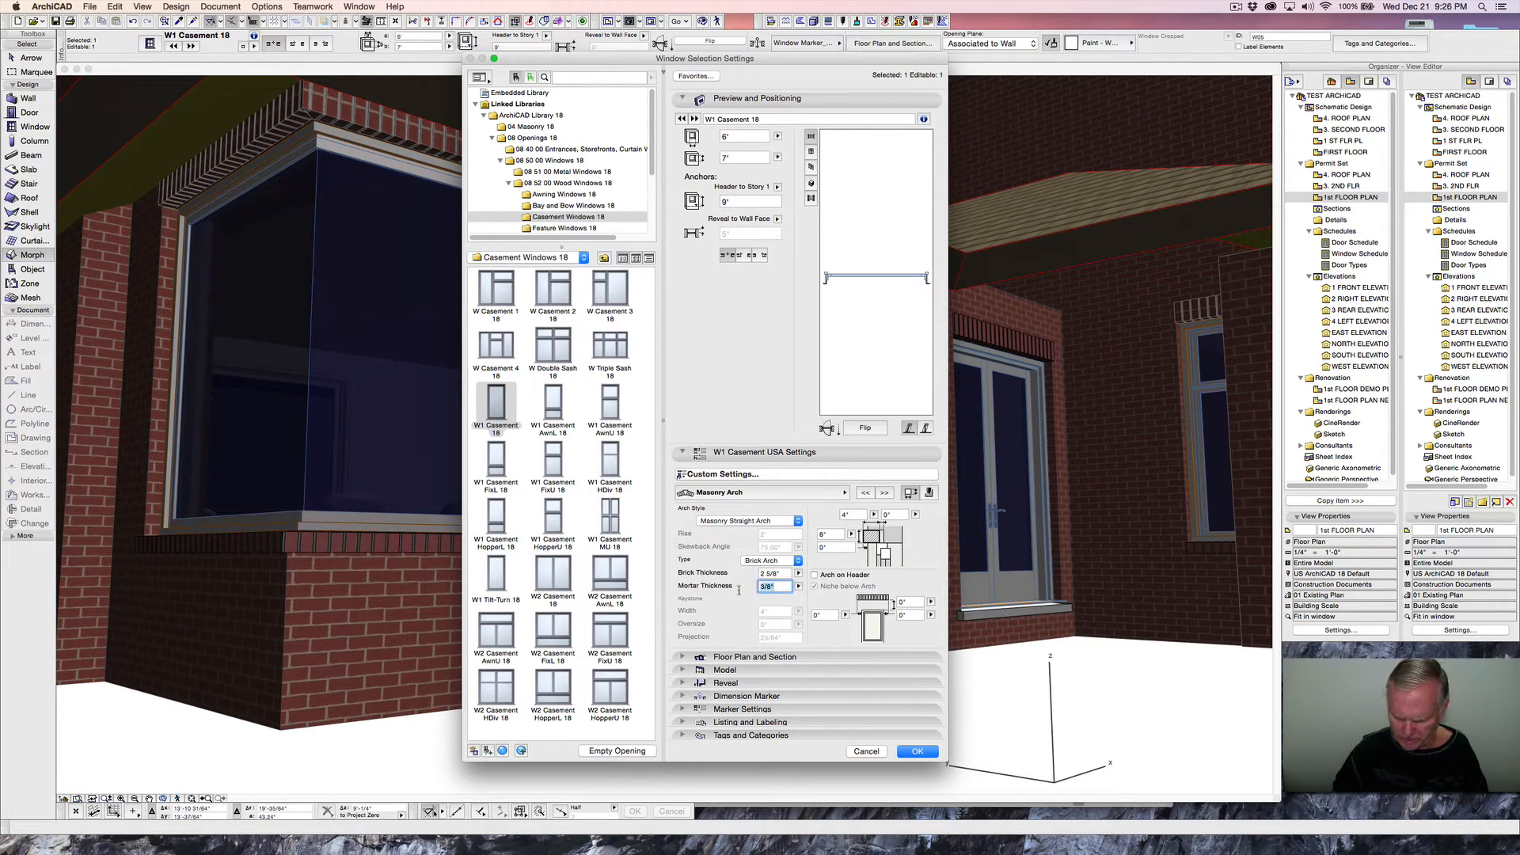
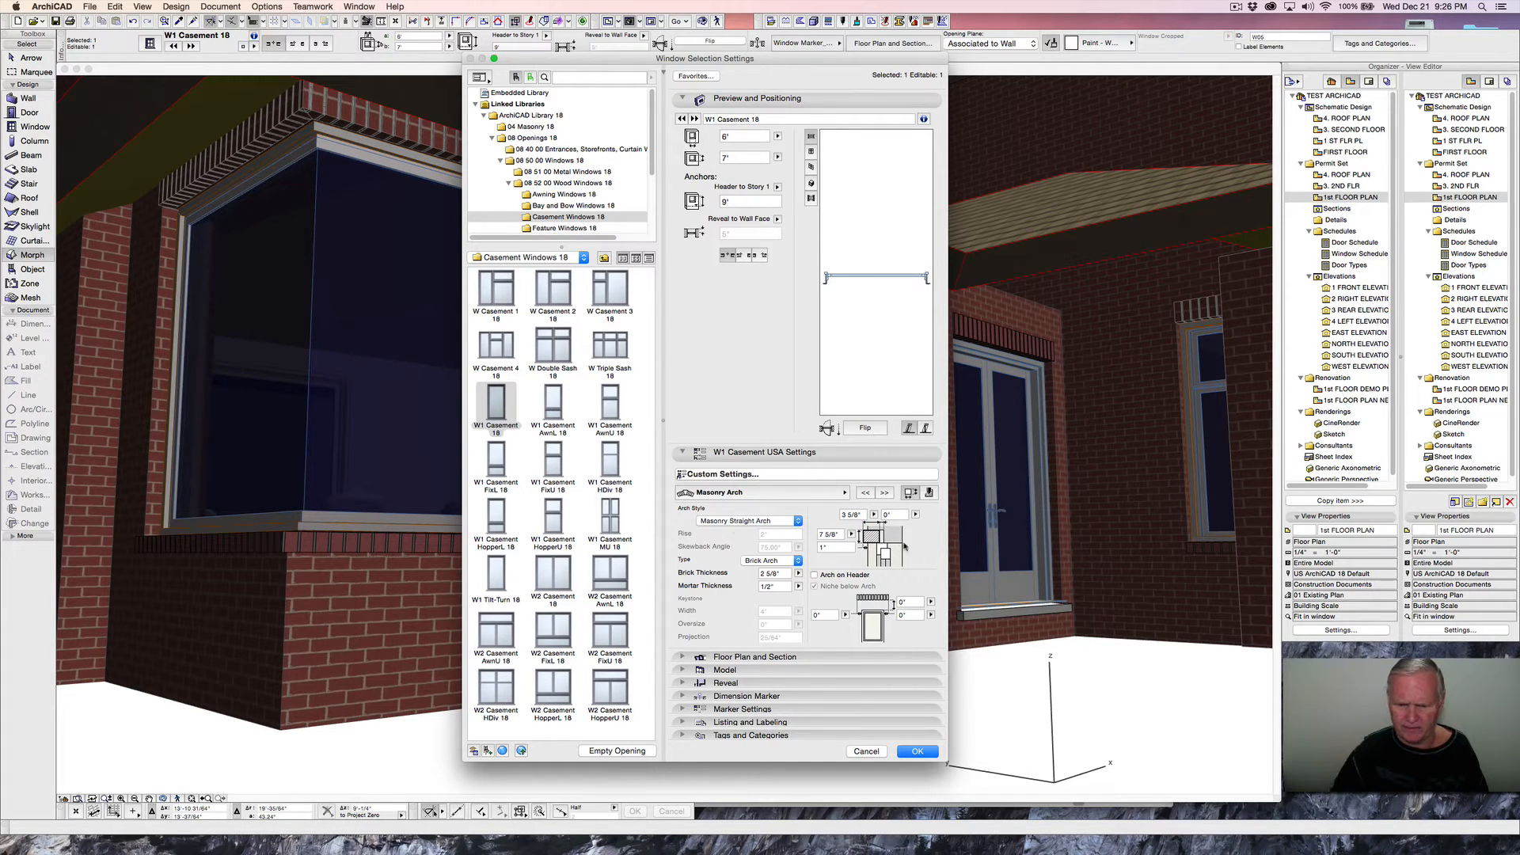
- Set the casement window's arch brick surface to Brick - Surface Color, mortar surface to Paint - Gray Dark and arch pen to 141
left_click(930, 493)
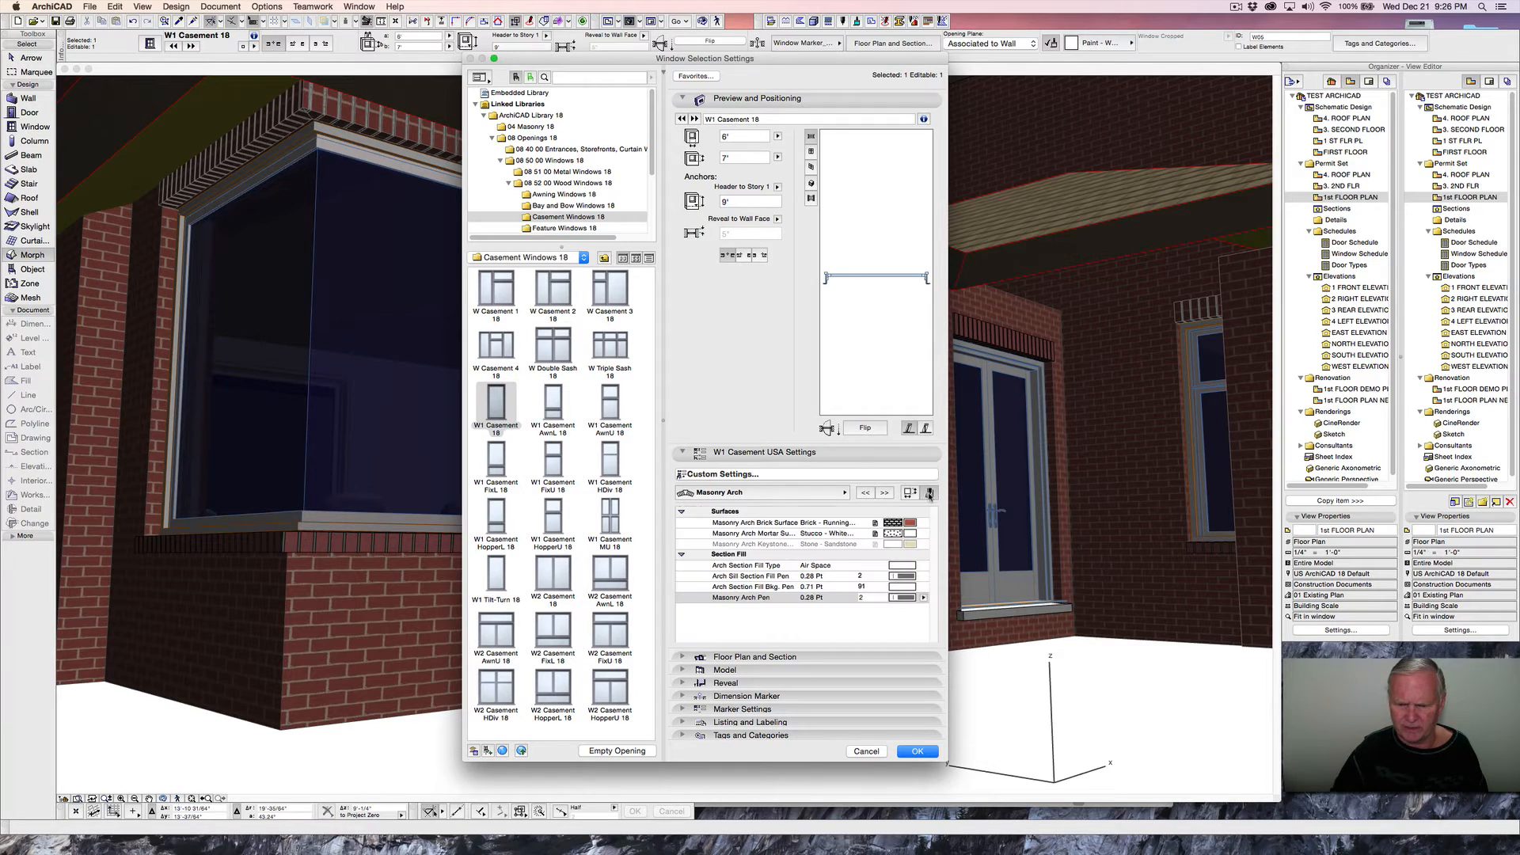
left_click(911, 523)
left_click(985, 384)
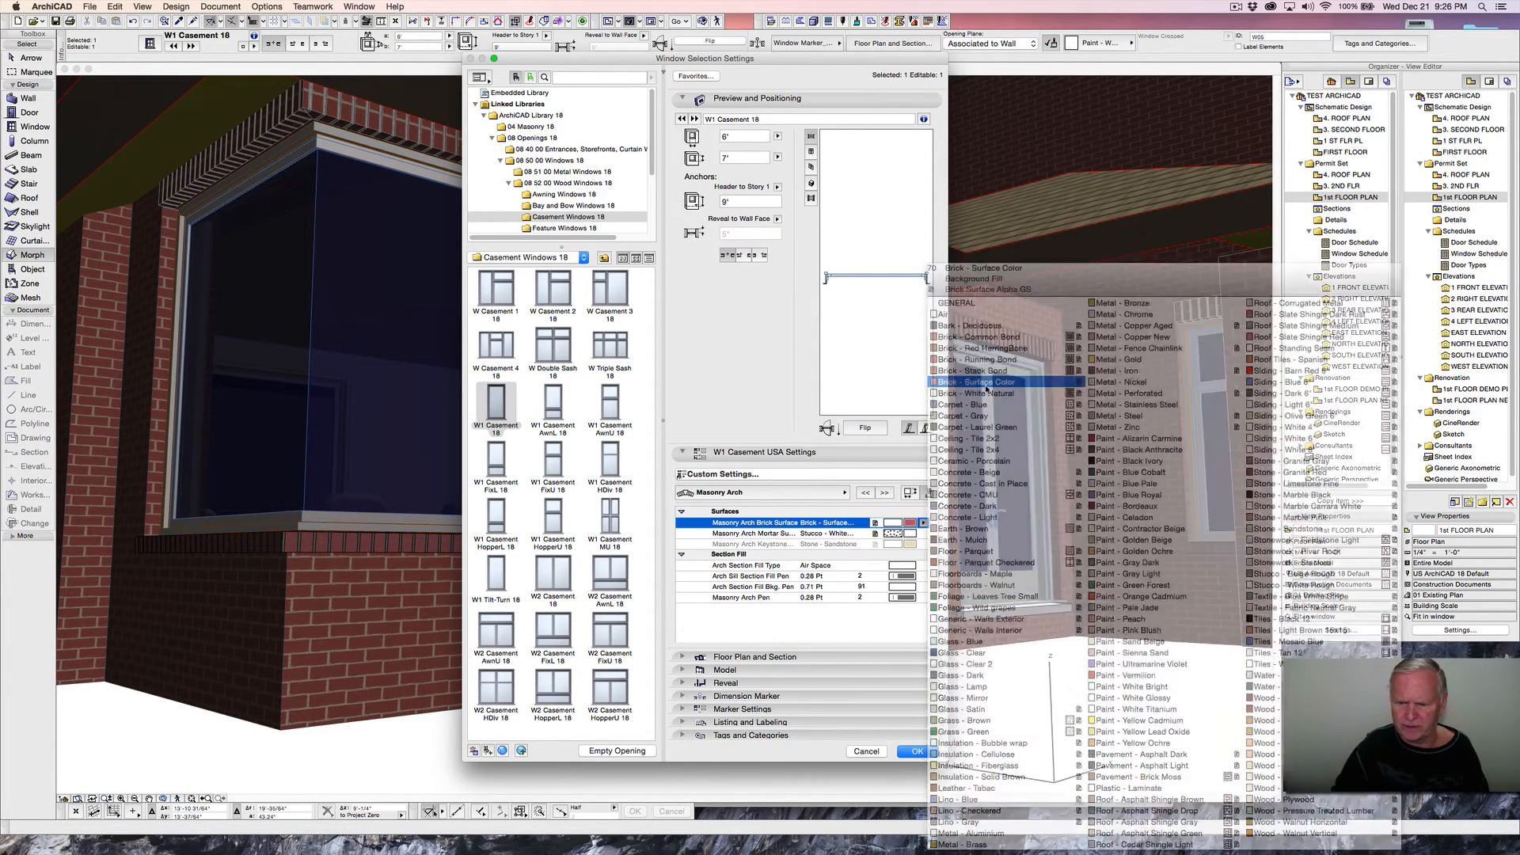
left_click(911, 534)
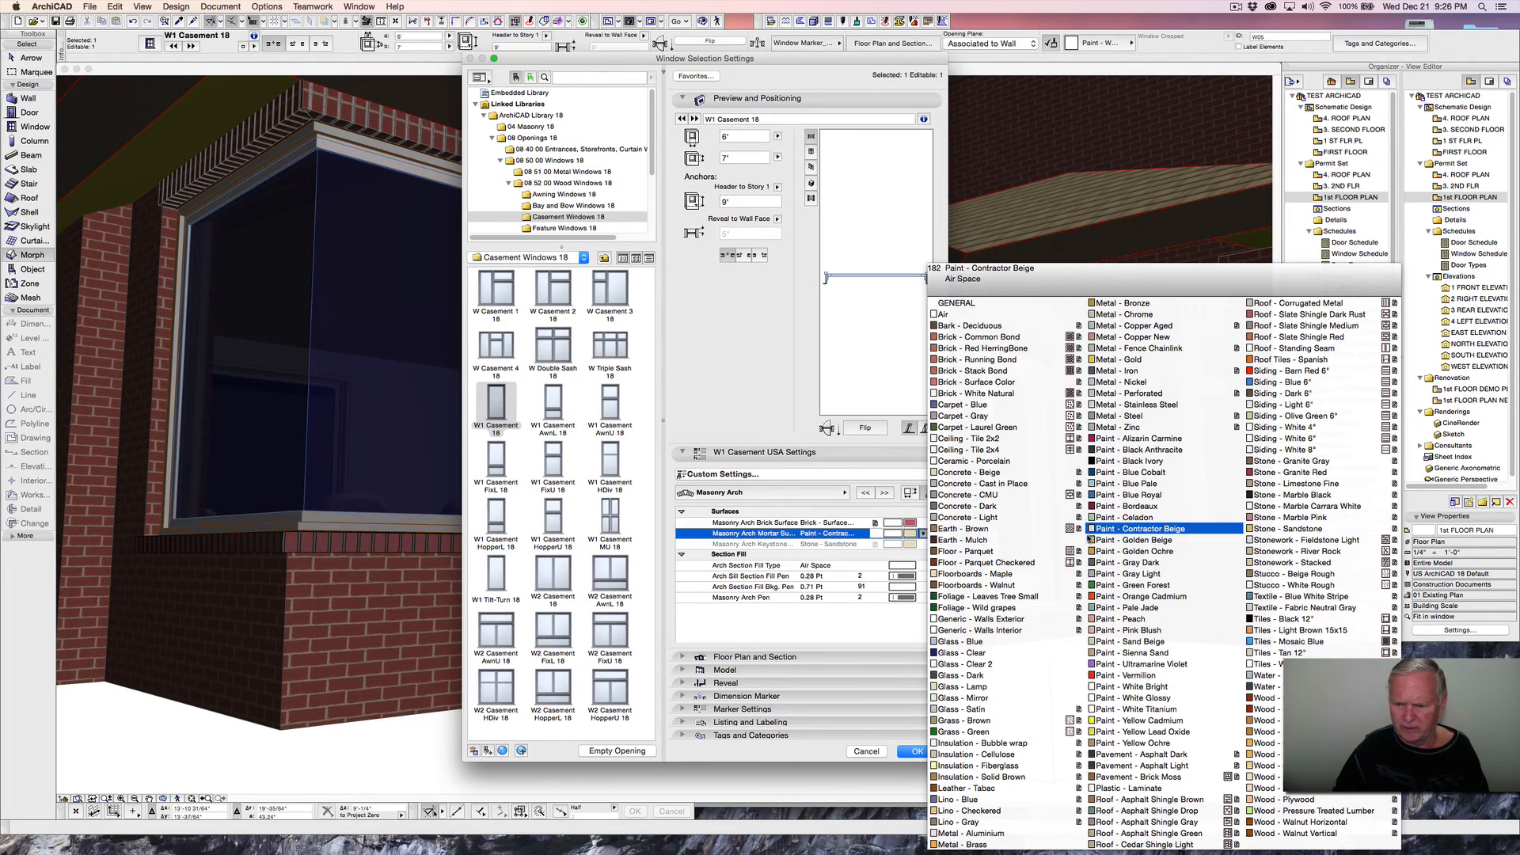
left_click(1122, 563)
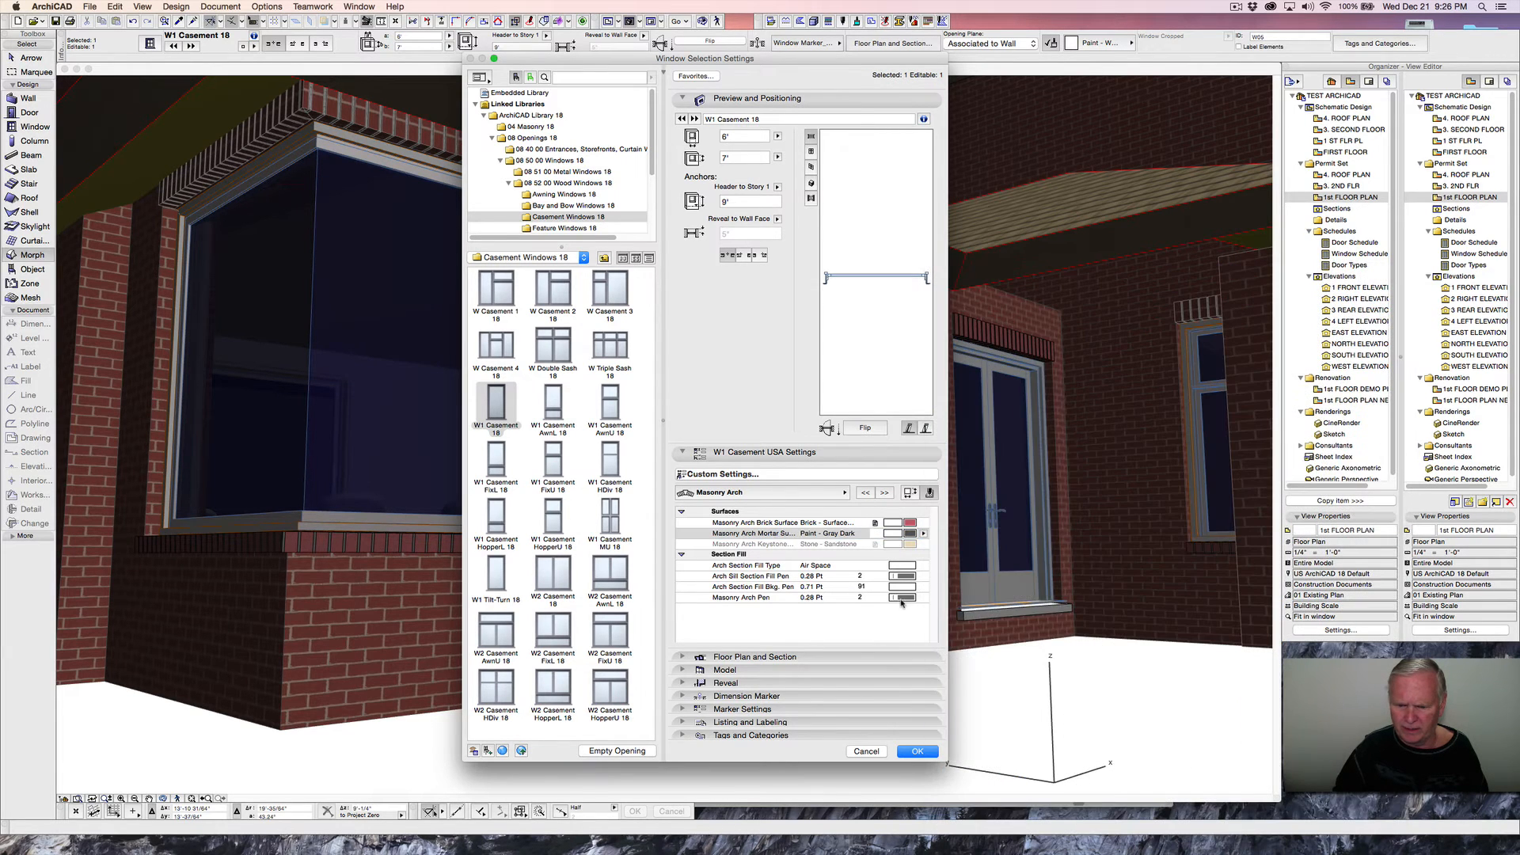
left_click(903, 599)
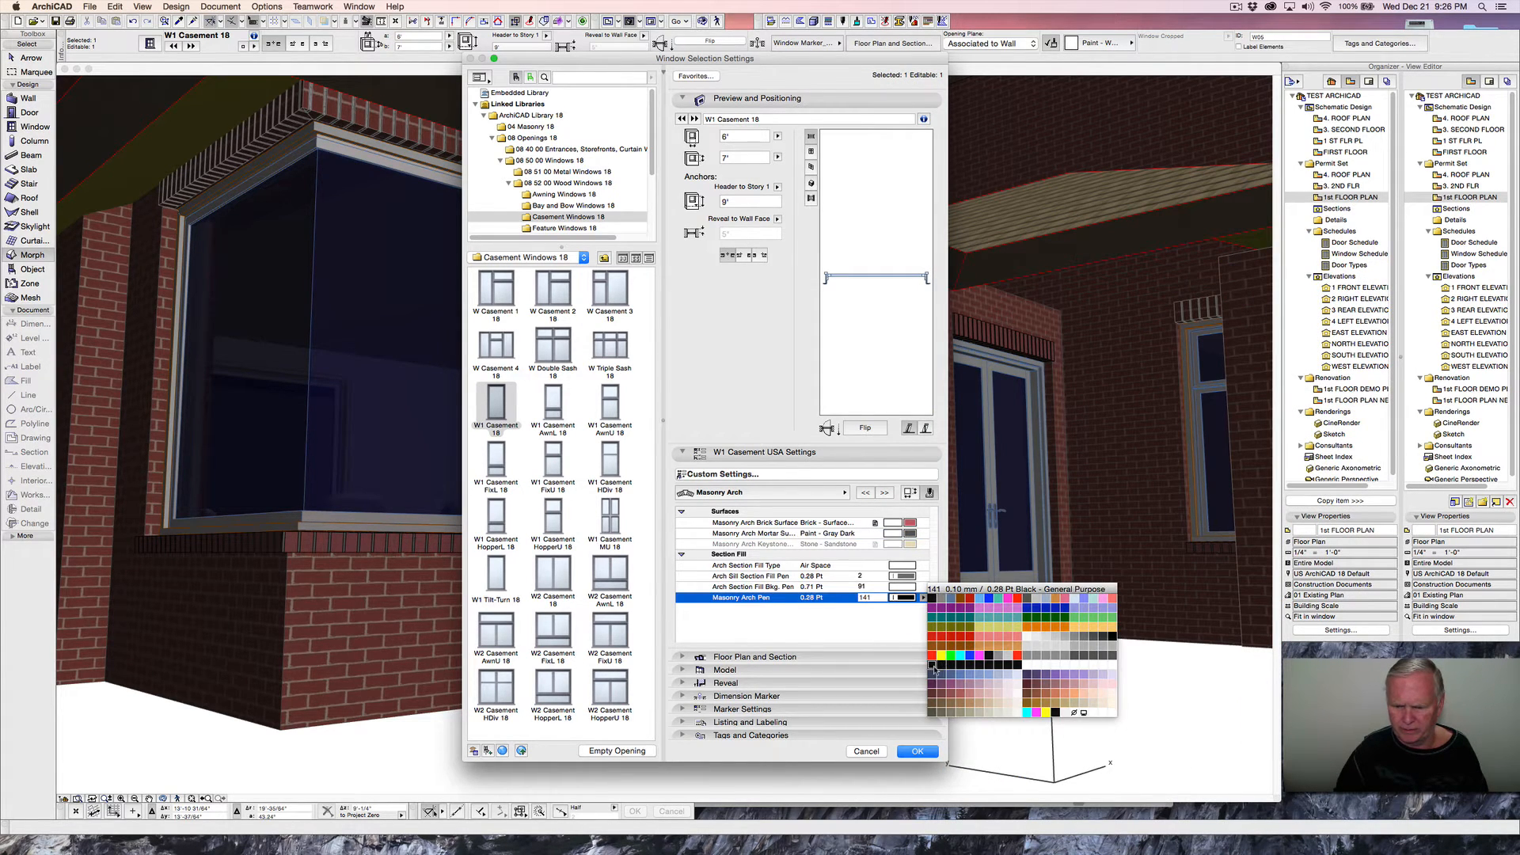
left_click(934, 669)
left_click(917, 750)
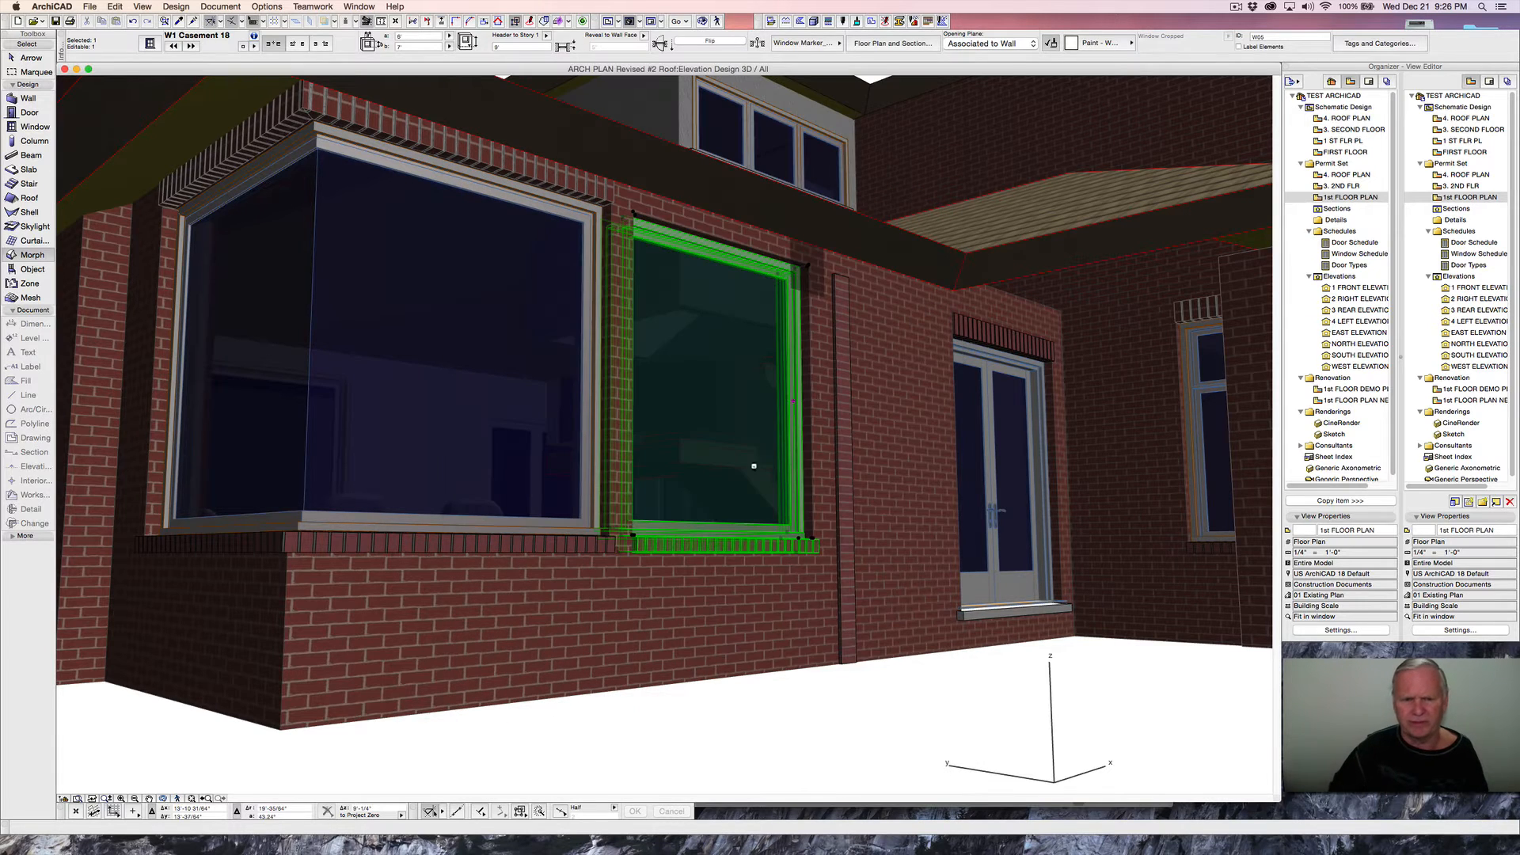
key("Escape")
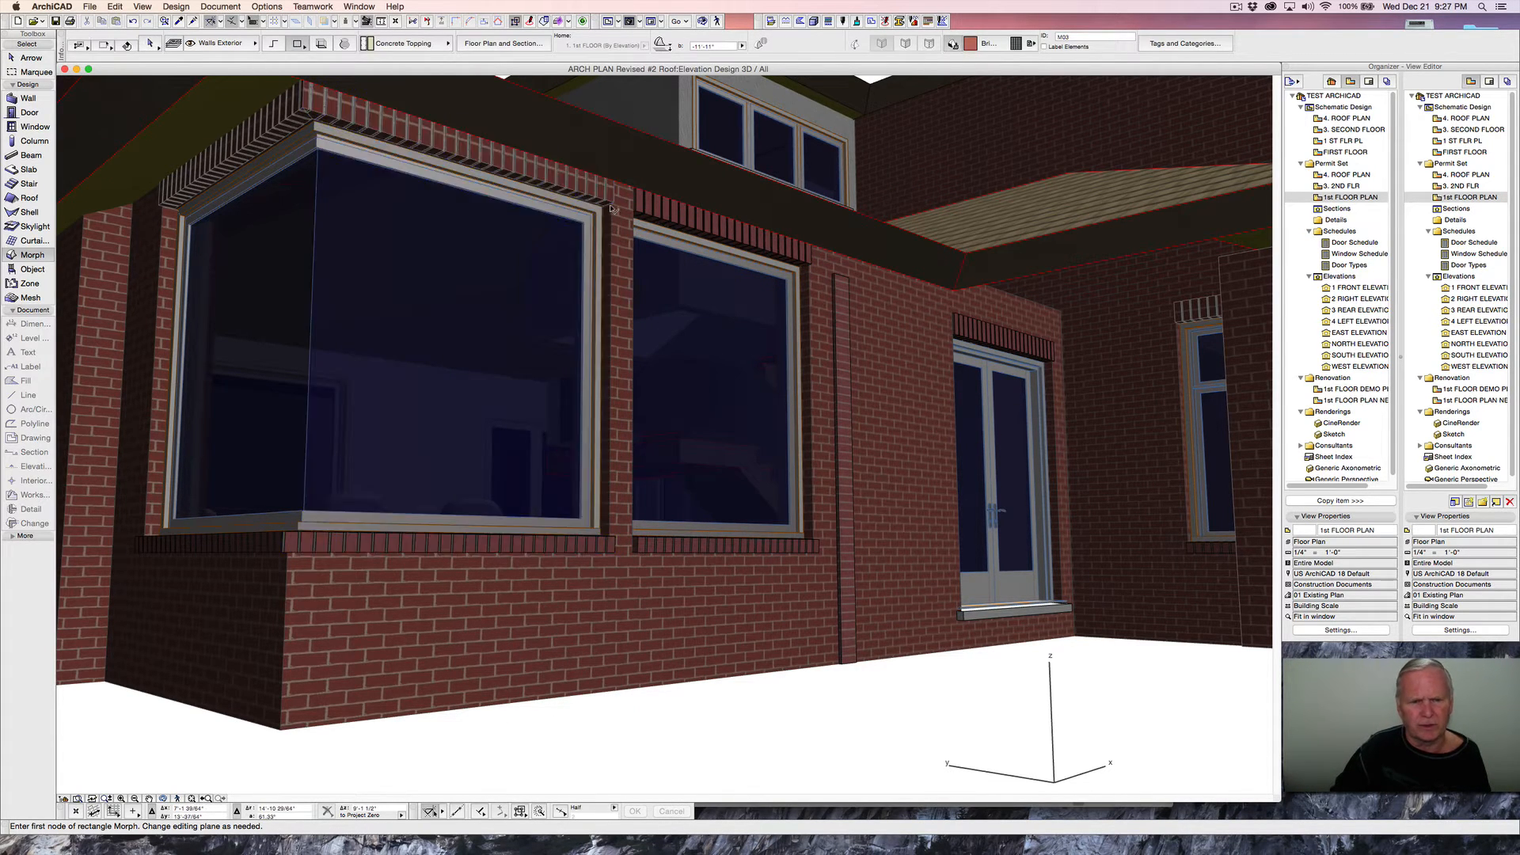
- Open the corner window's selection settings and set its masonry arch brick surface to Brick - Surface Color
left_click(538, 174, "shift")
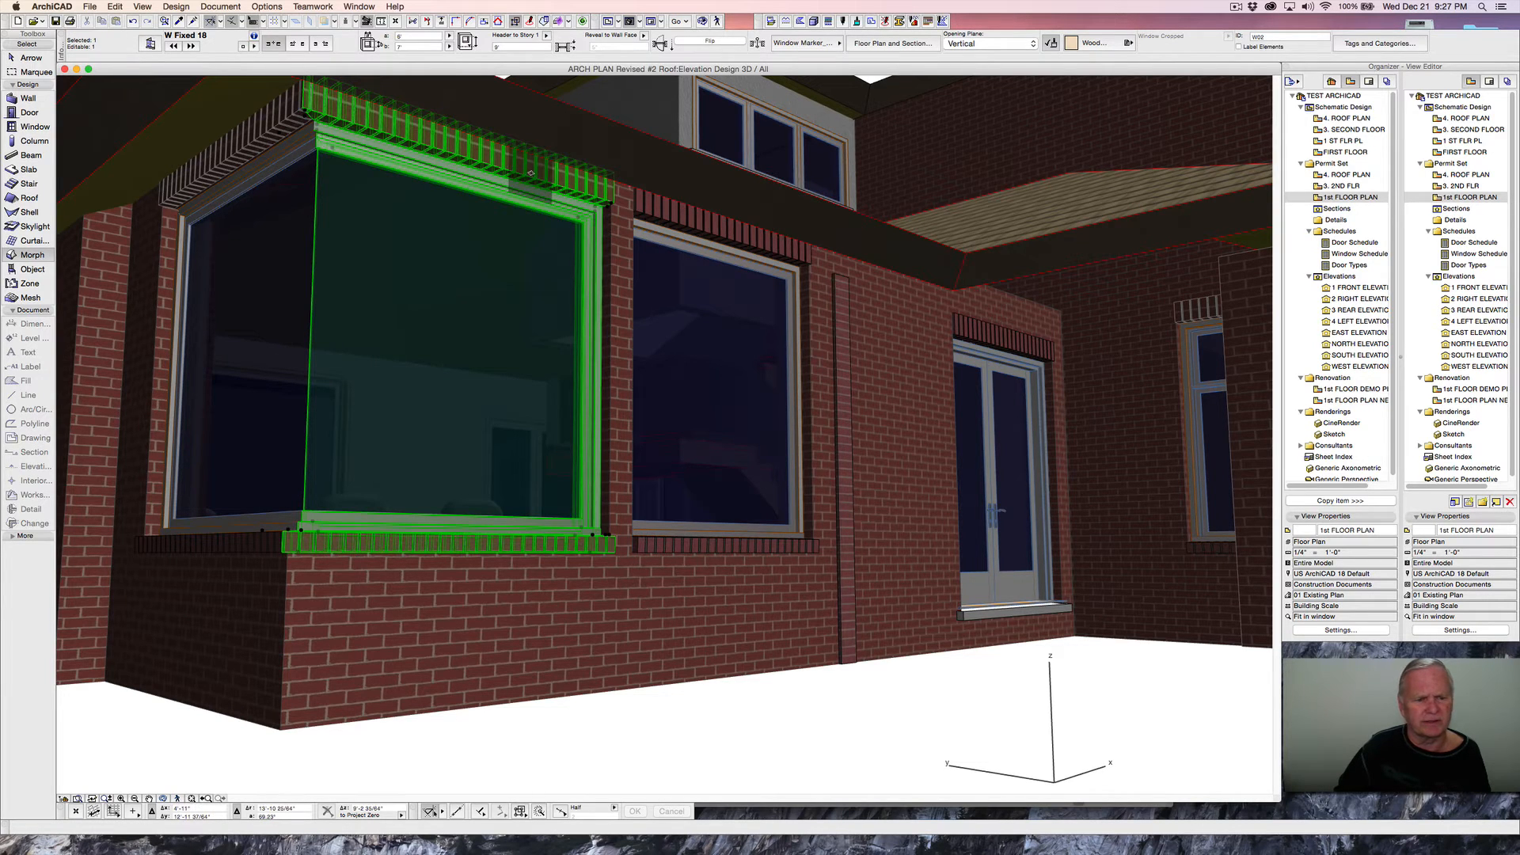
right_click(423, 142)
left_click(475, 149)
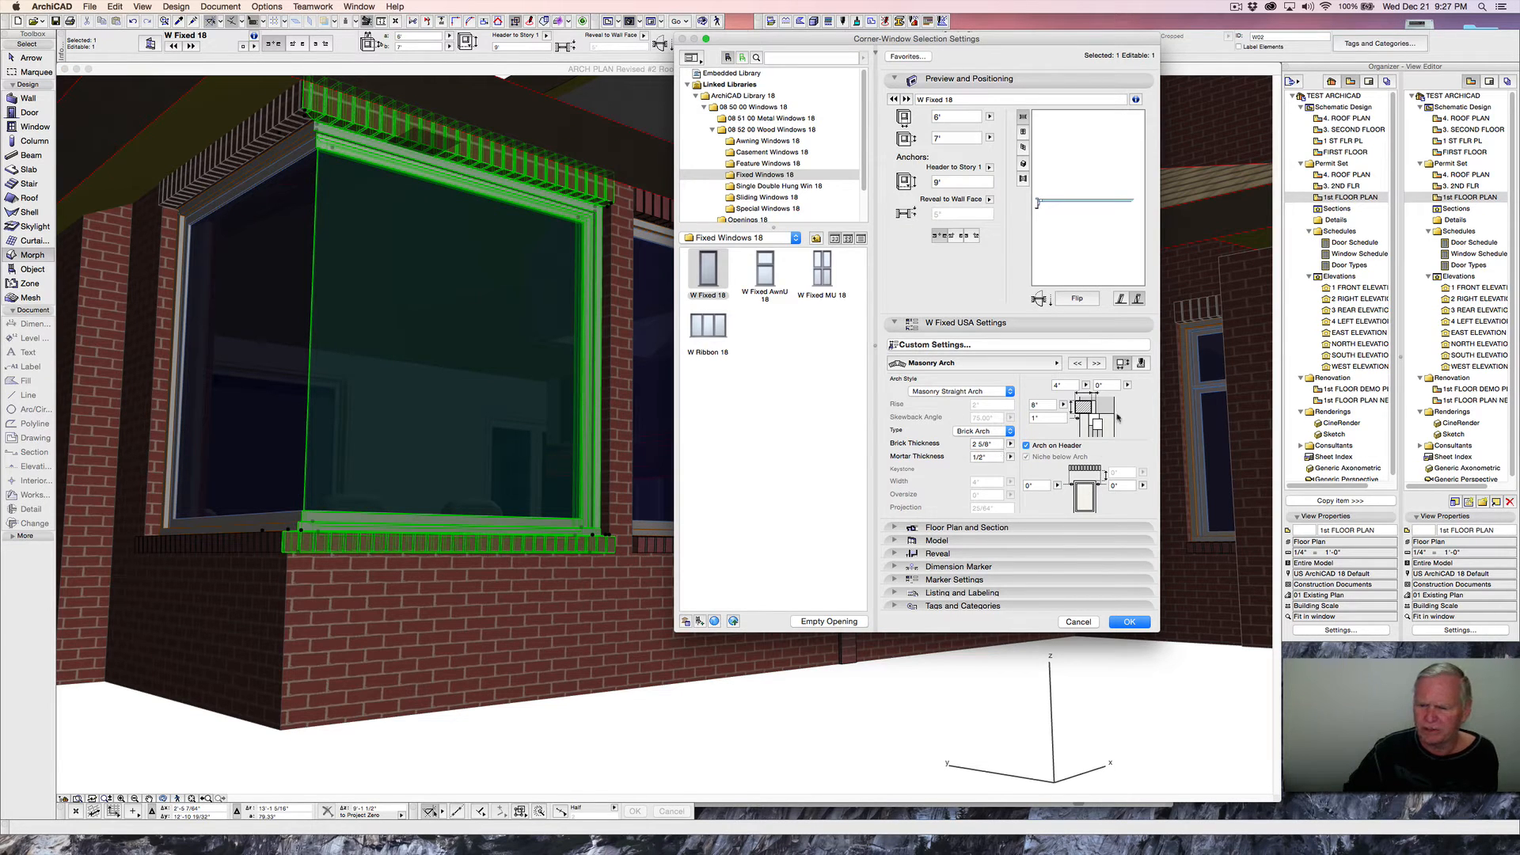
left_click(1140, 363)
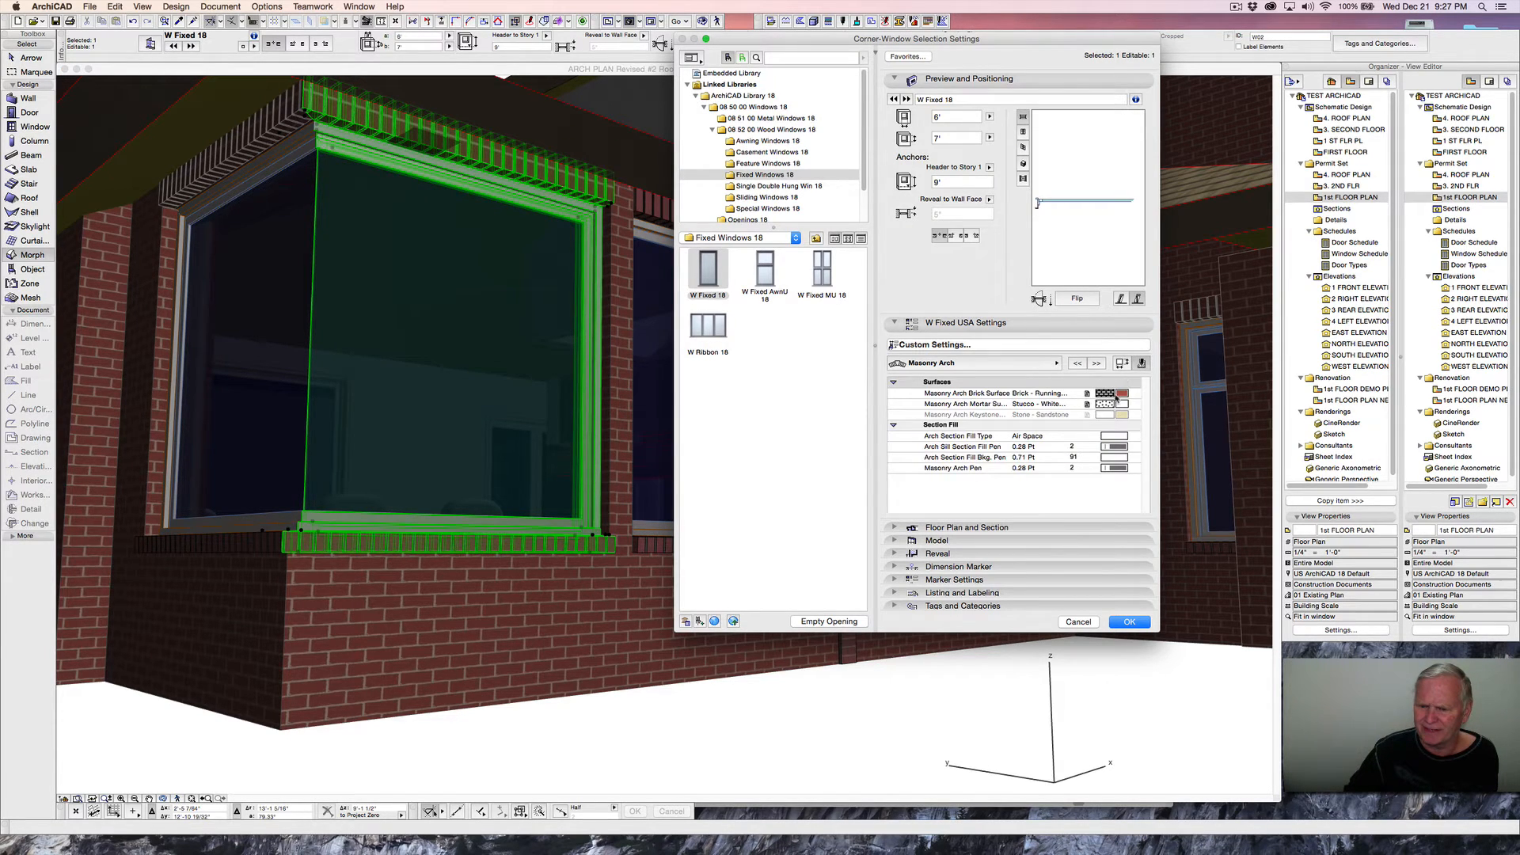
left_click(1100, 393)
left_click(1135, 393)
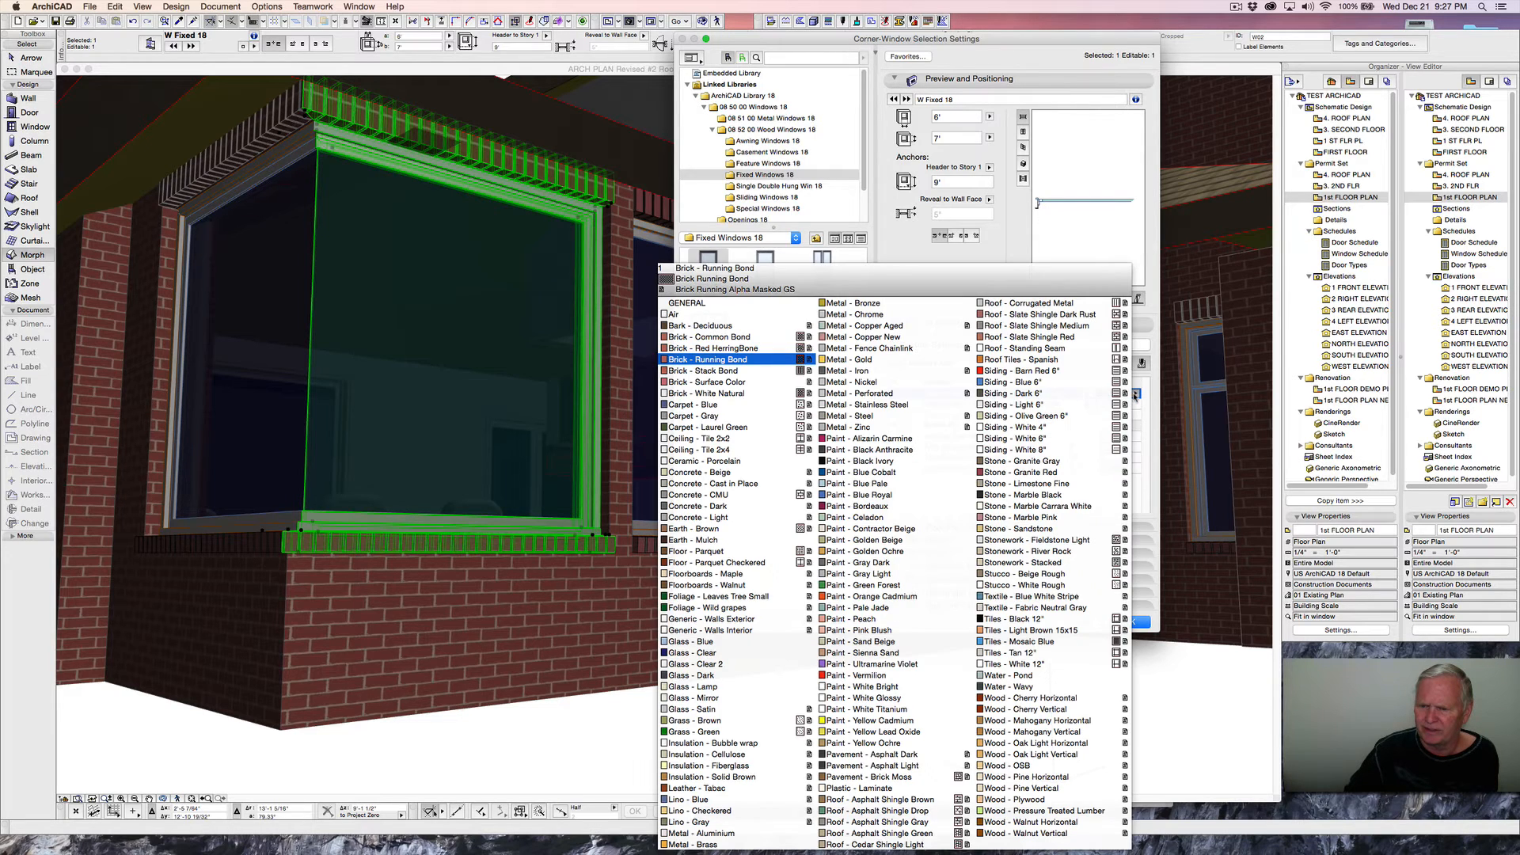
left_click(756, 384)
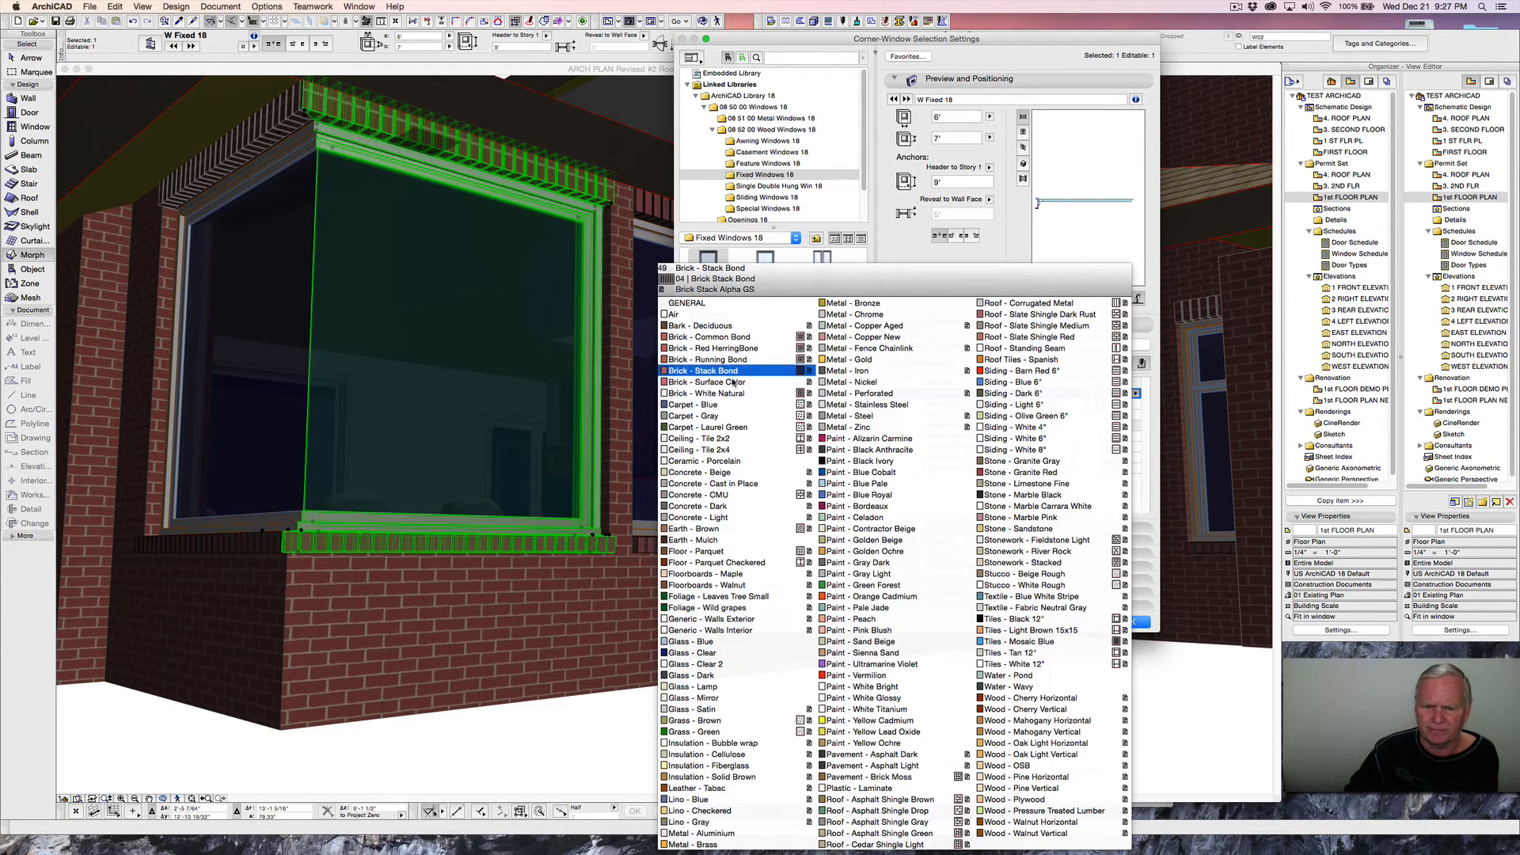
- Set the corner window's arch mortar surface to Paint - Gray Light and its arch pen to black, and apply the settings
left_click(1122, 405)
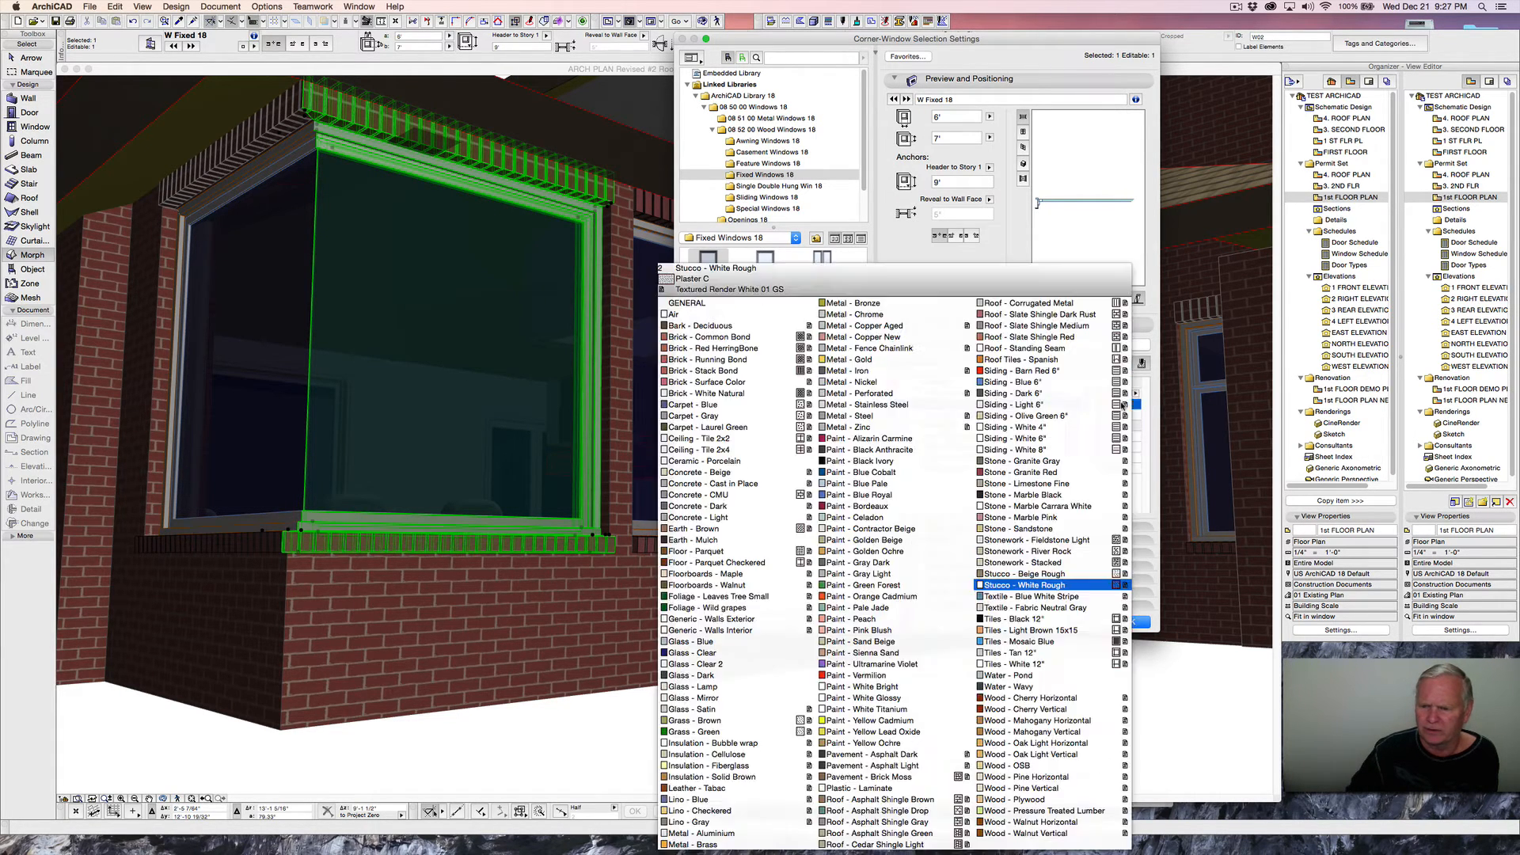
left_click(875, 573)
left_click(1116, 469)
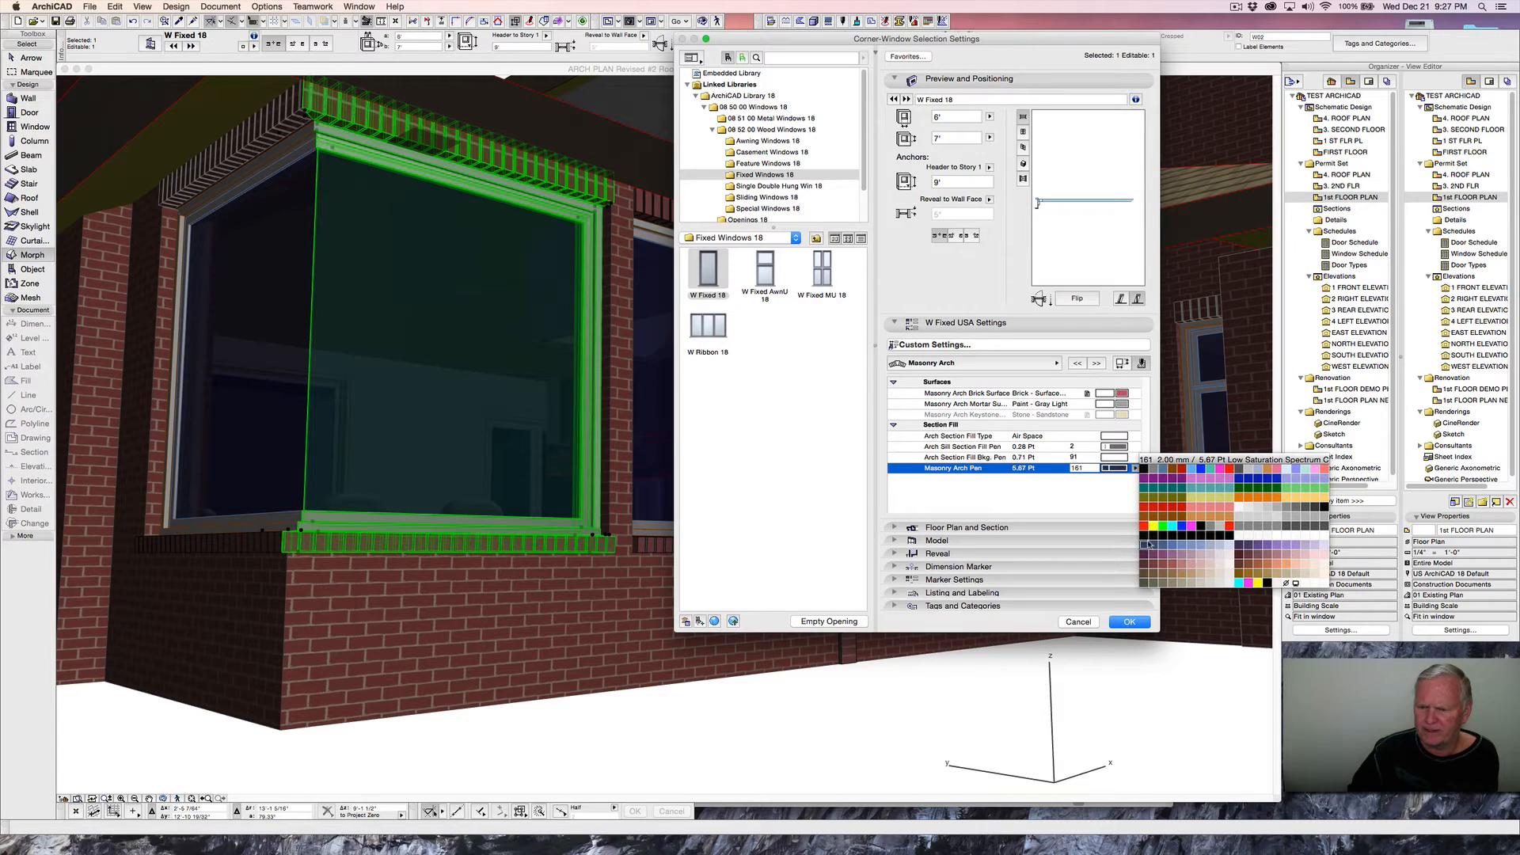
left_click(1146, 536)
left_click(1125, 621)
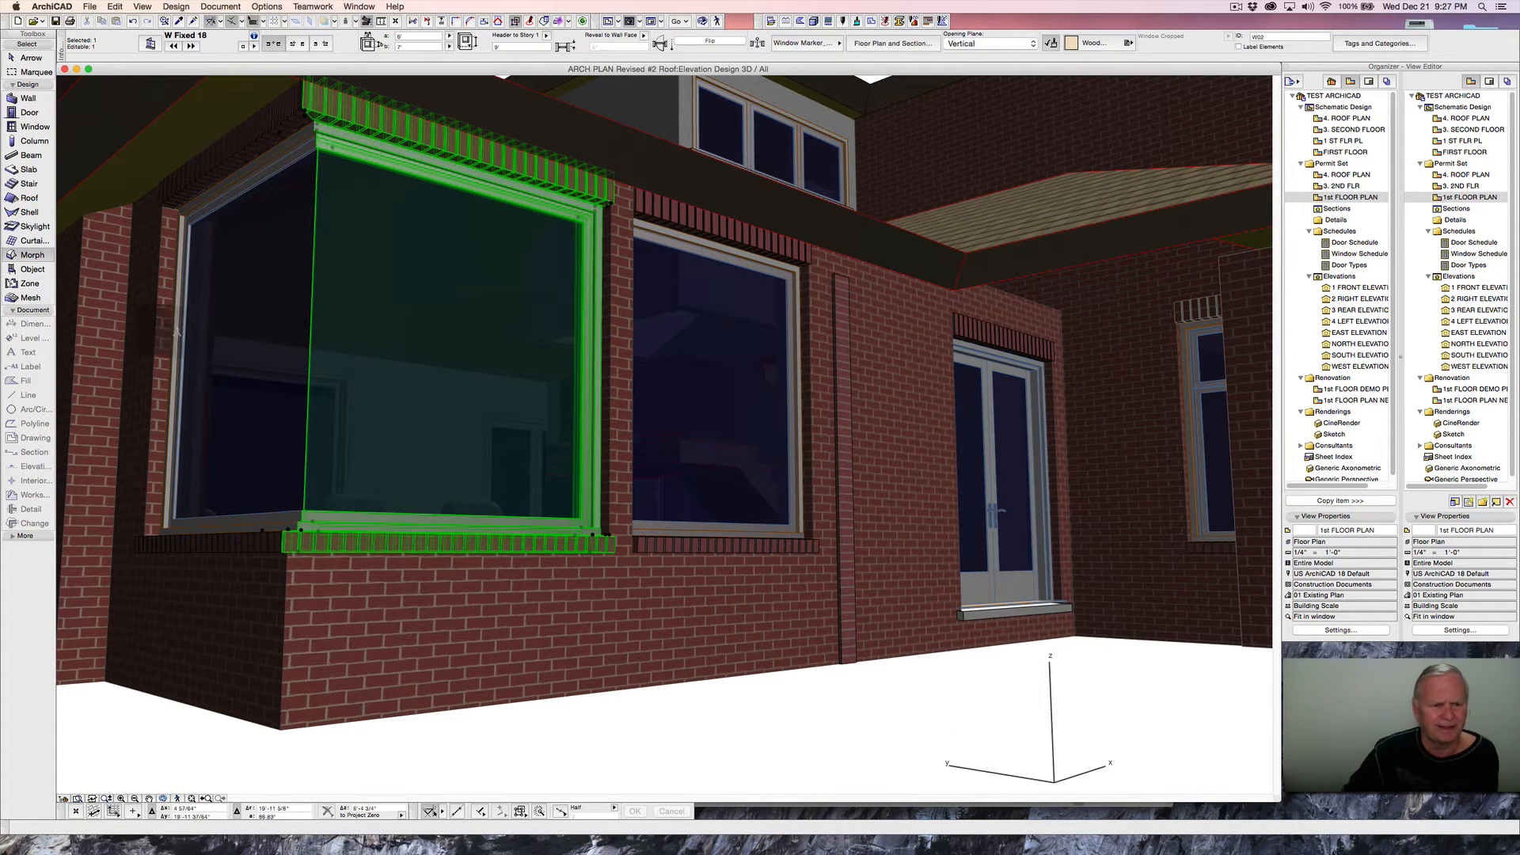
key("Escape")
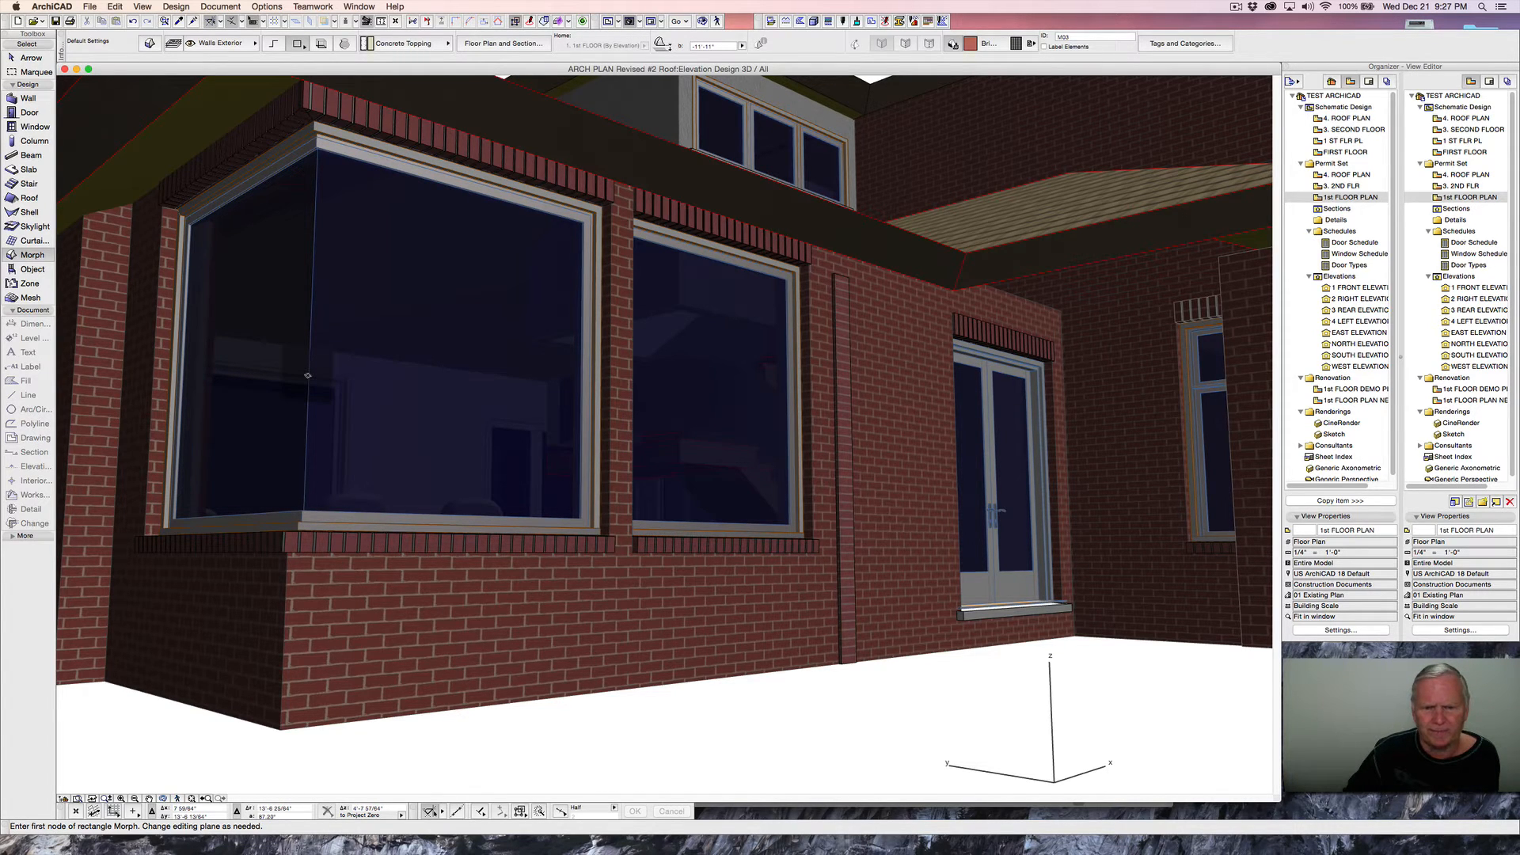
- Extend the casement window's masonry arch 7.625" past the window on the side facing the vertical brick strip
middle_click_drag(744, 321, 502, 312, "shift")
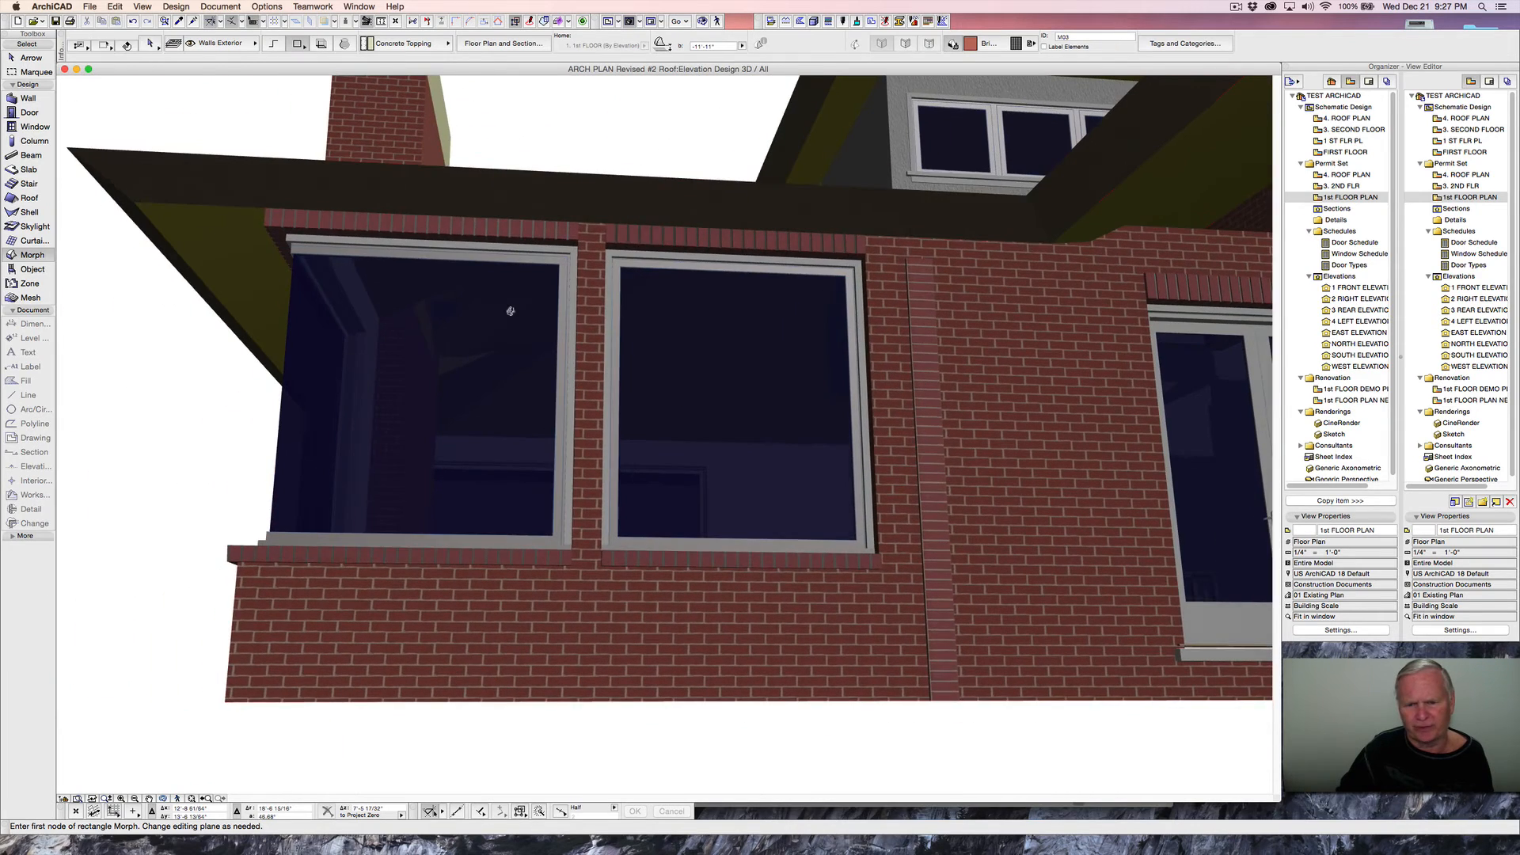
left_click(865, 259)
right_click(866, 256)
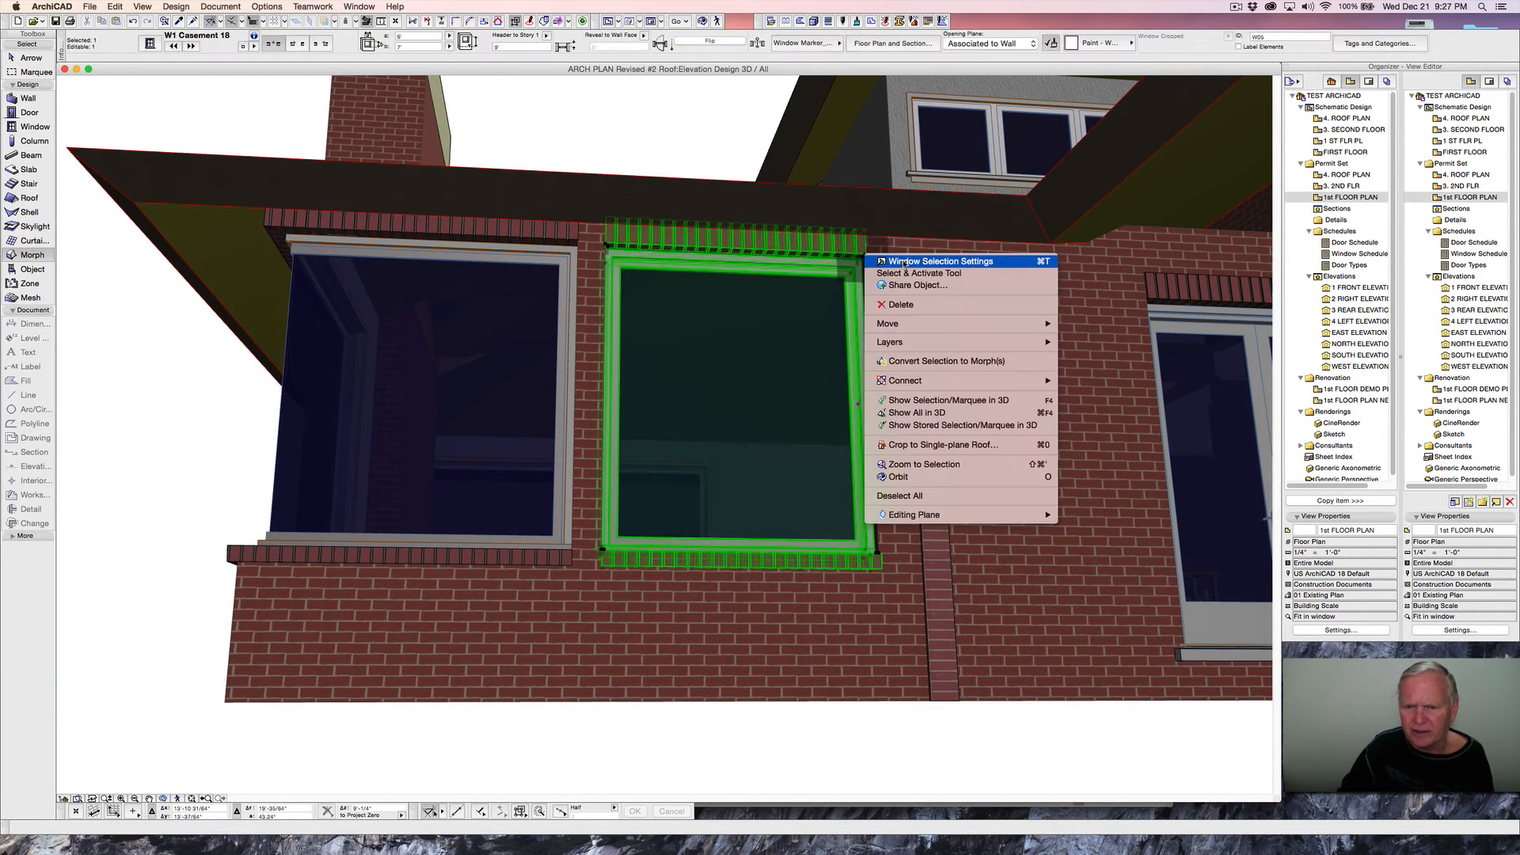
left_click(903, 263)
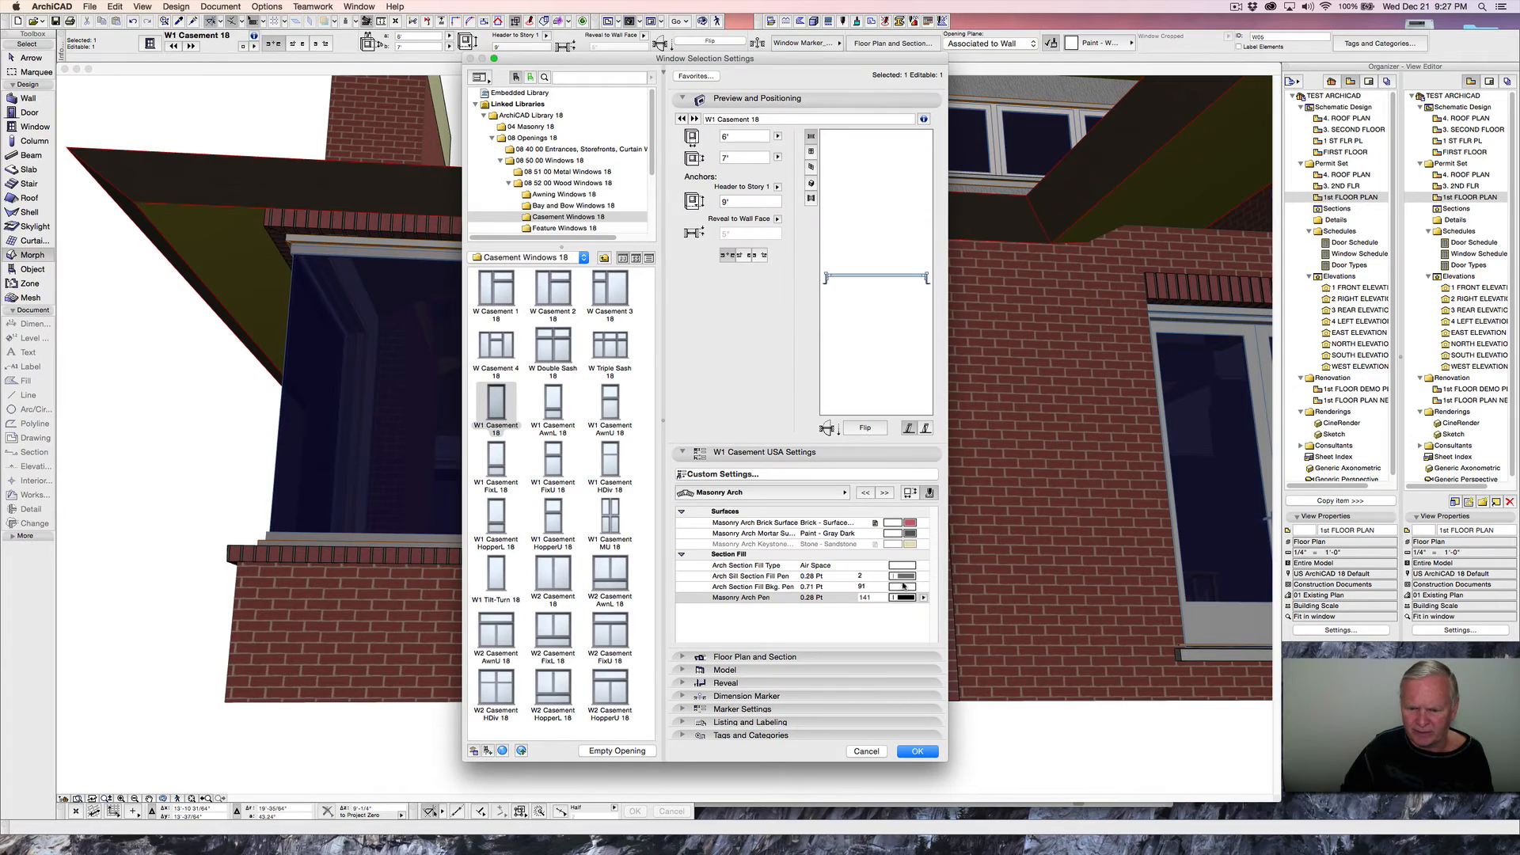
left_click(910, 492)
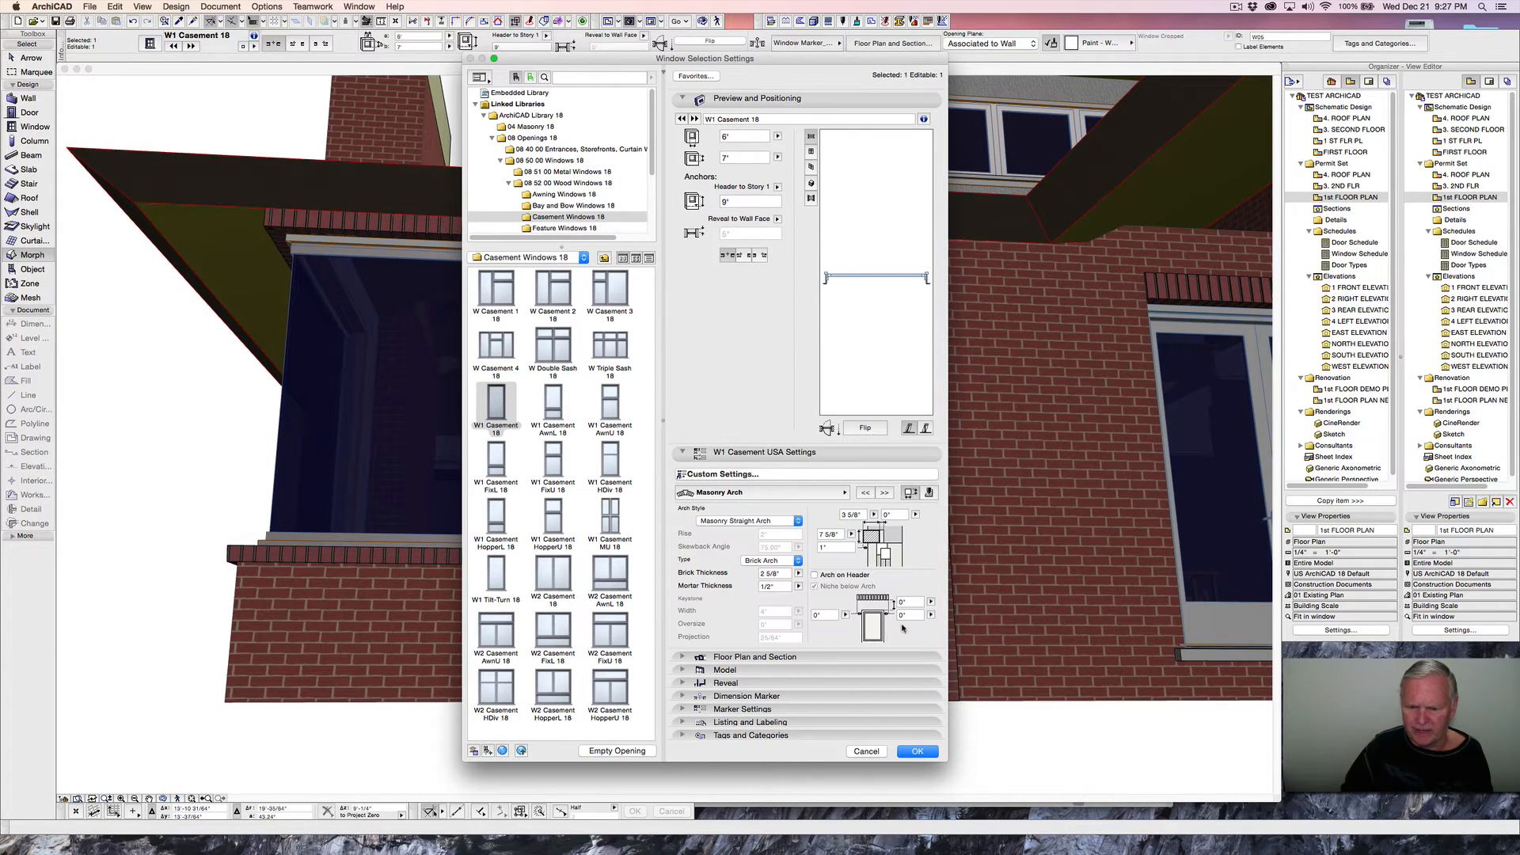
left_click(823, 614)
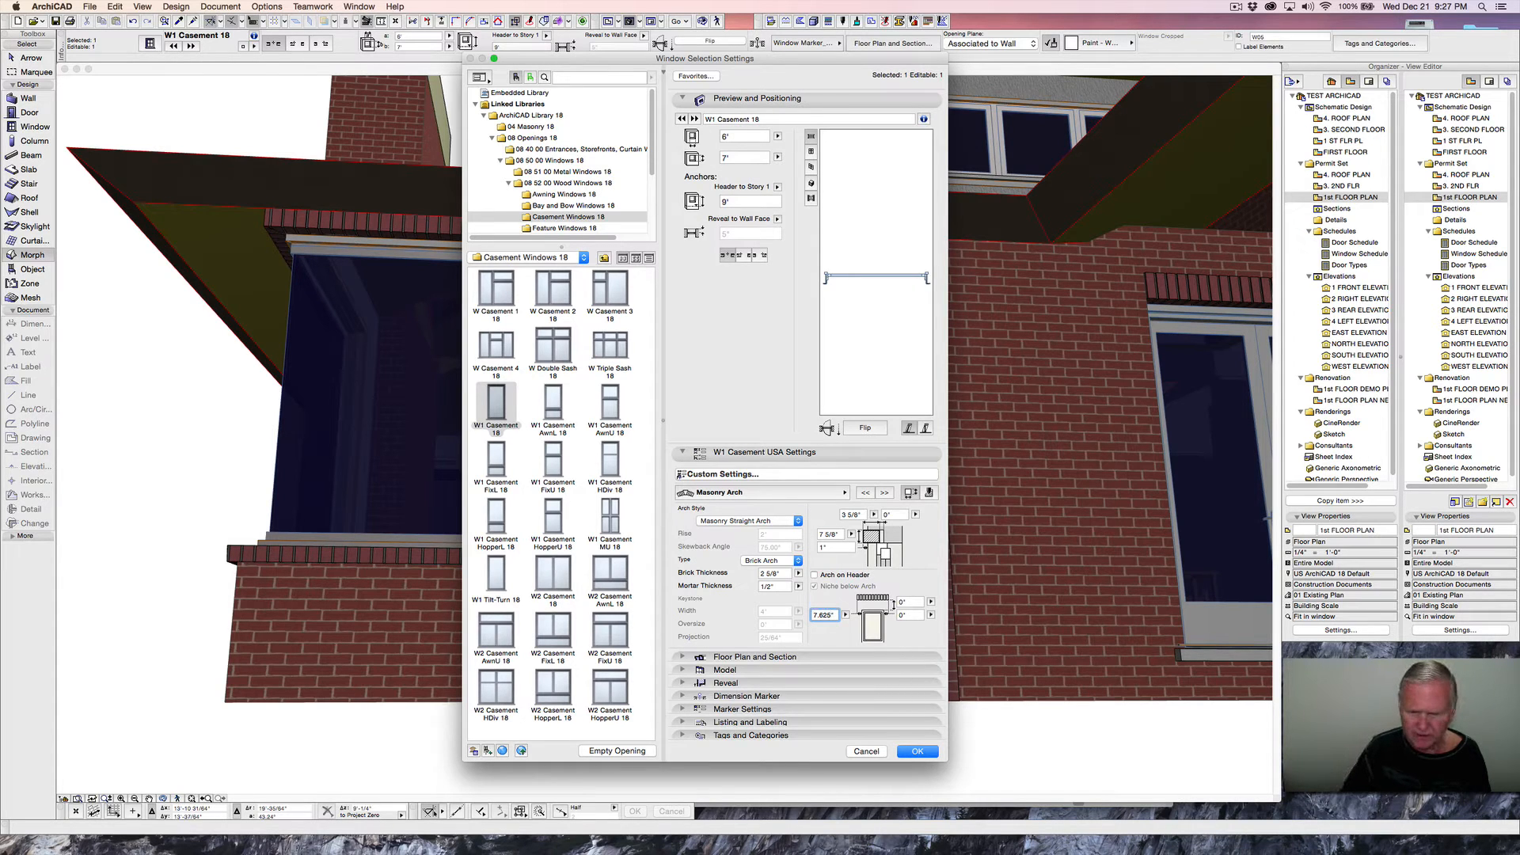
key("Return")
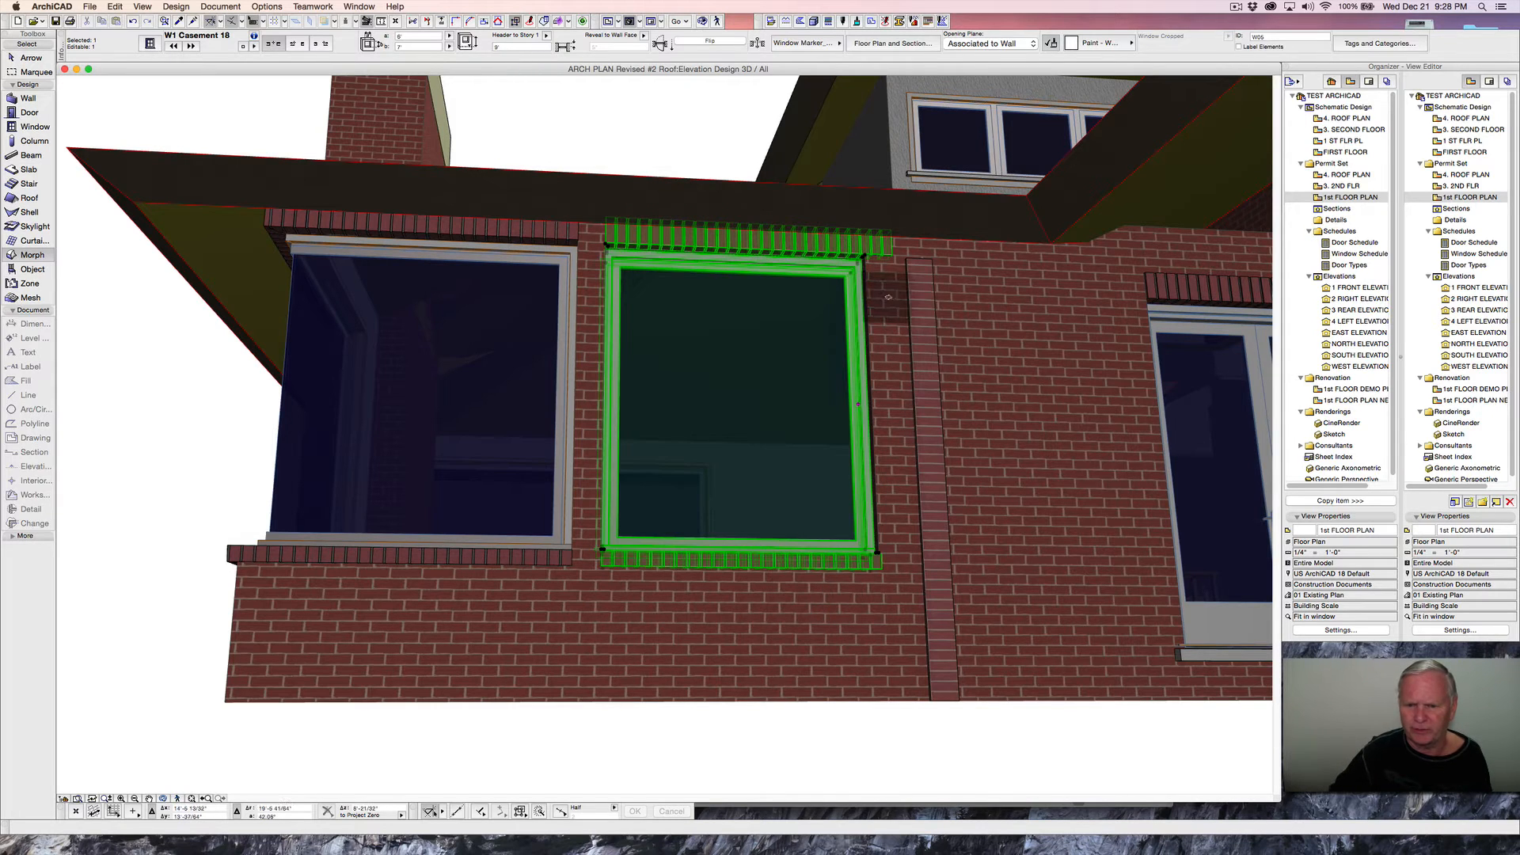
key("Escape")
- Move the vertical brick strip against the casement window's edge, directly beneath the extended end of the brick arch
left_click(906, 261, "shift")
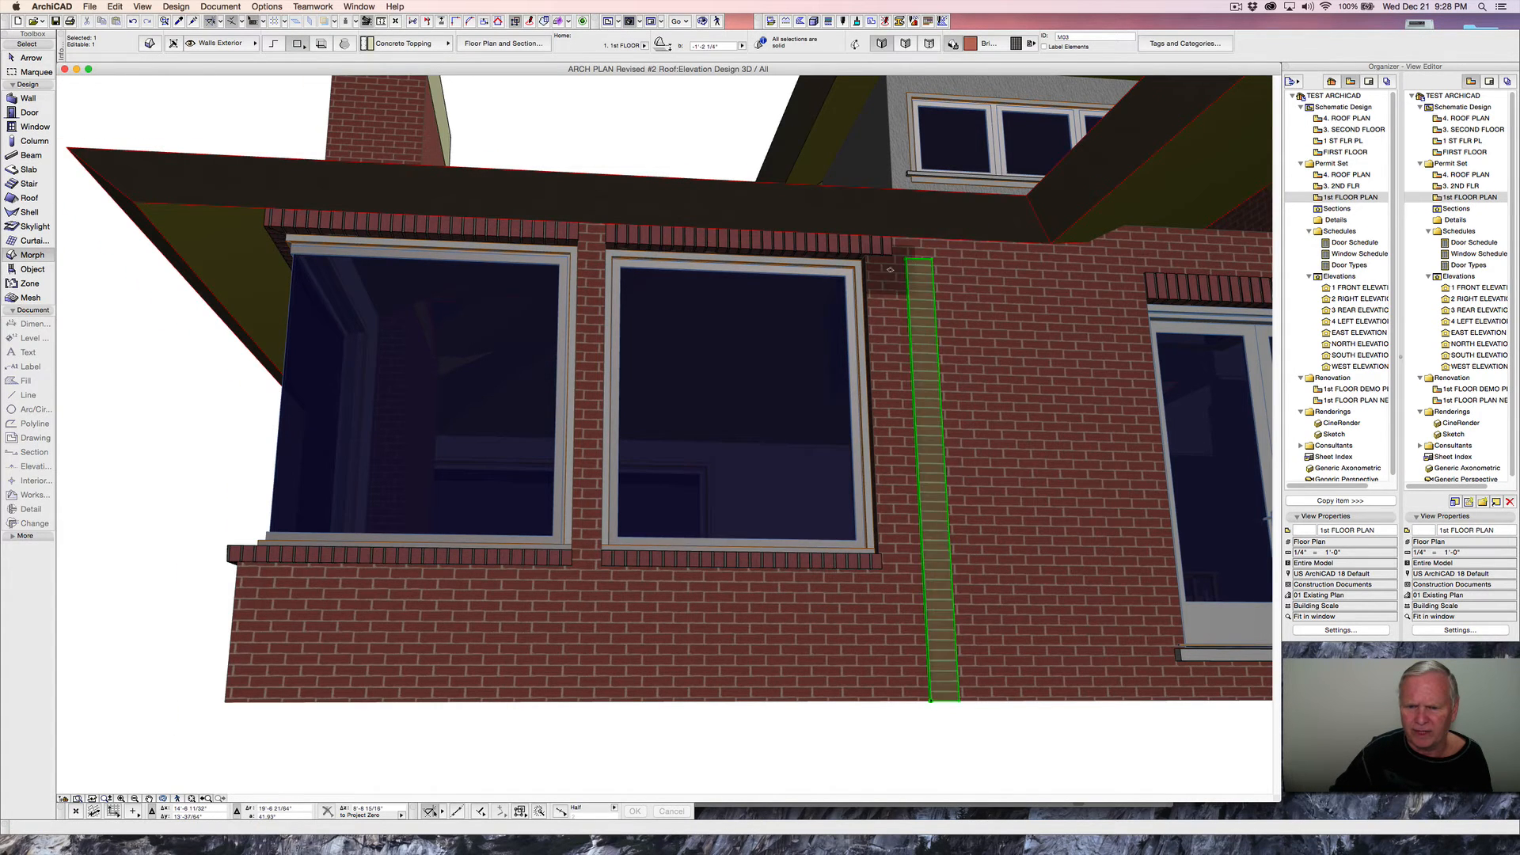
scroll(890, 269, "up", 5)
key("super+d")
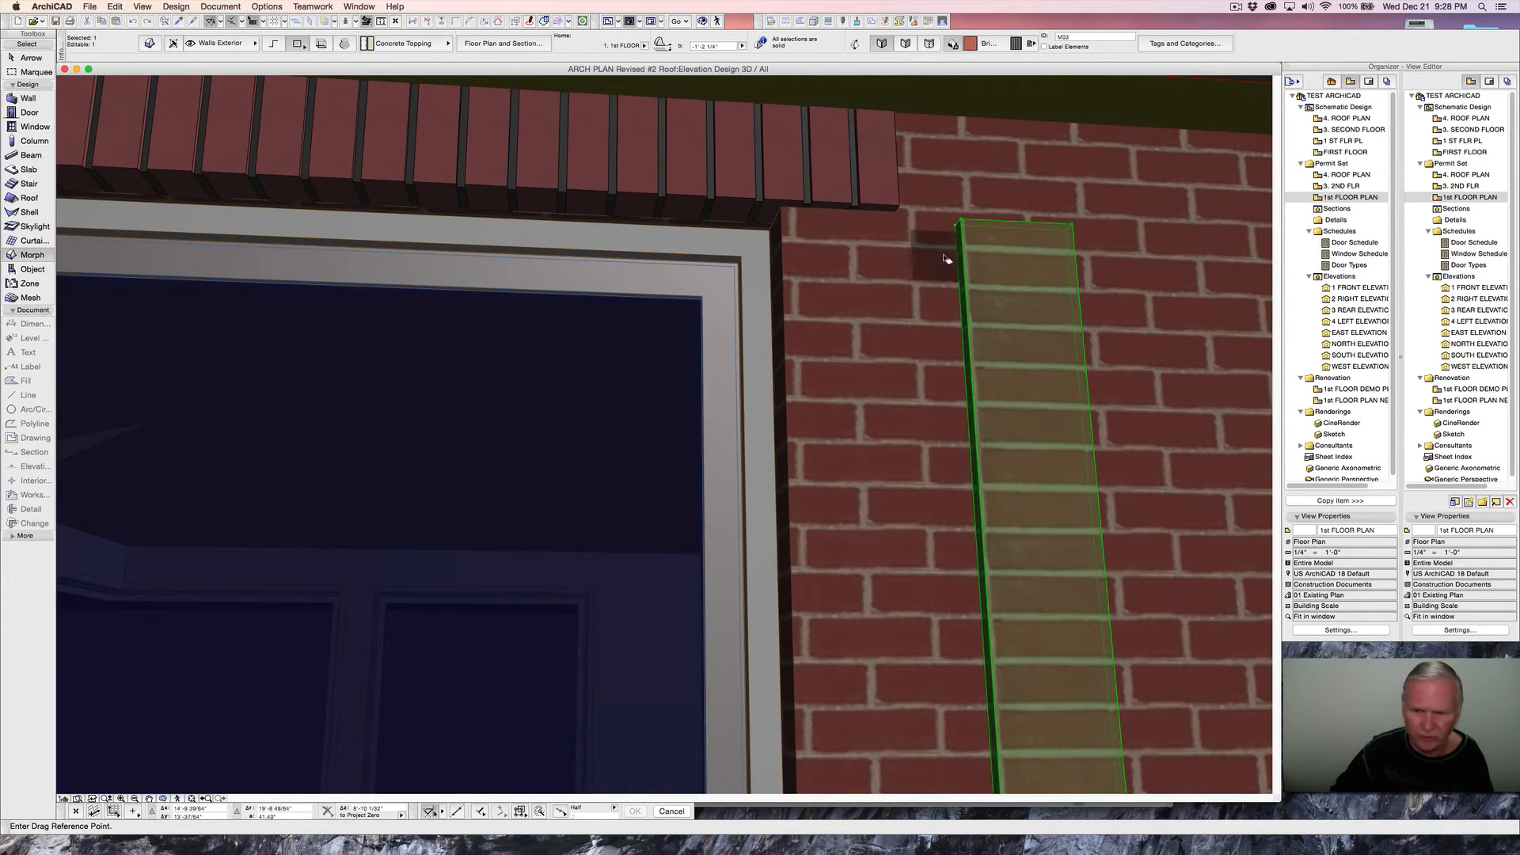
left_click(956, 230)
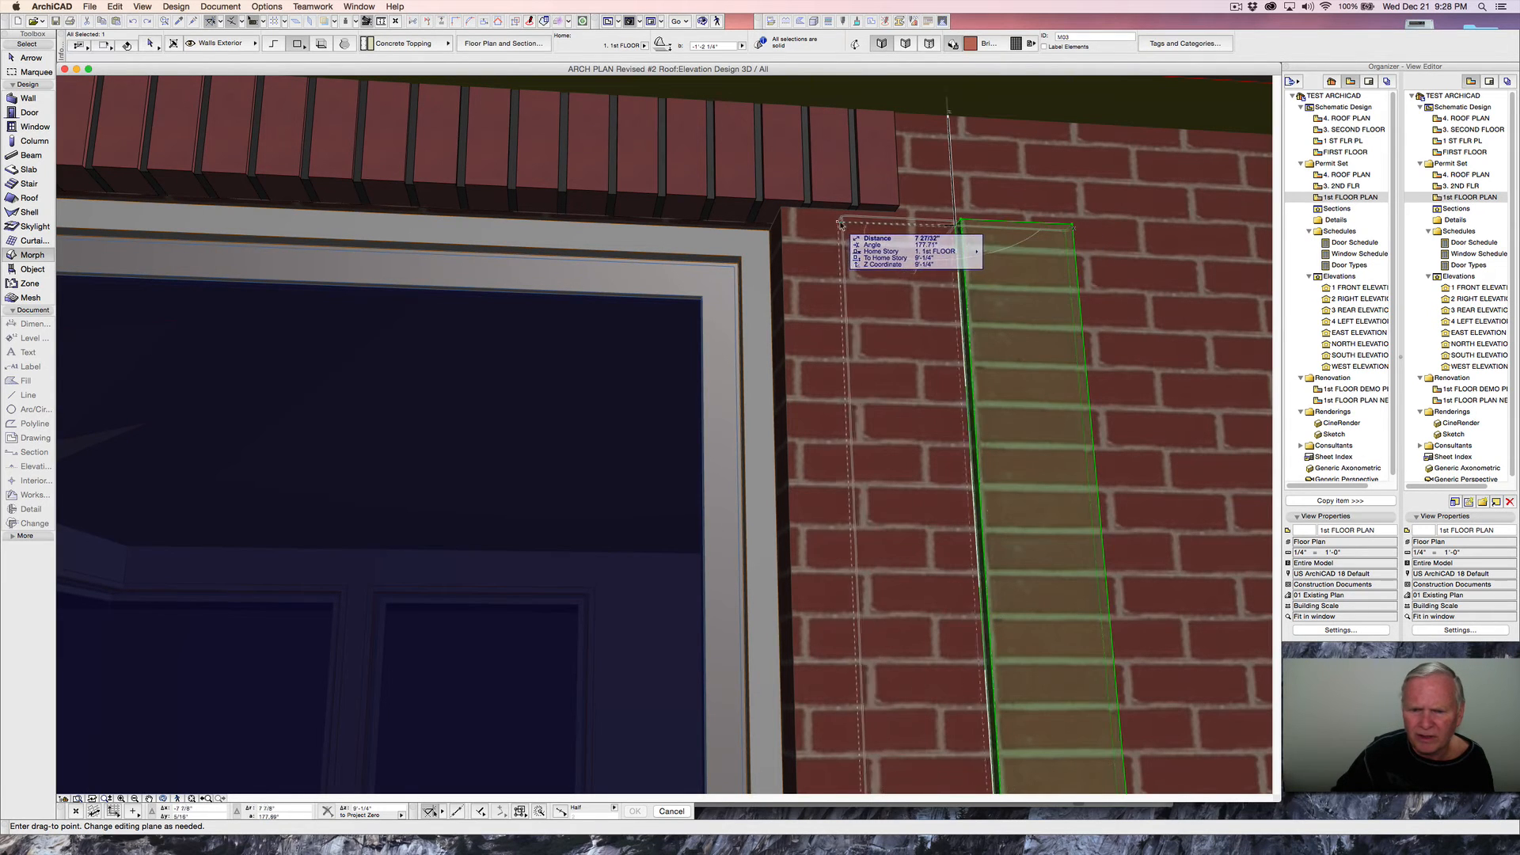
left_click(784, 211)
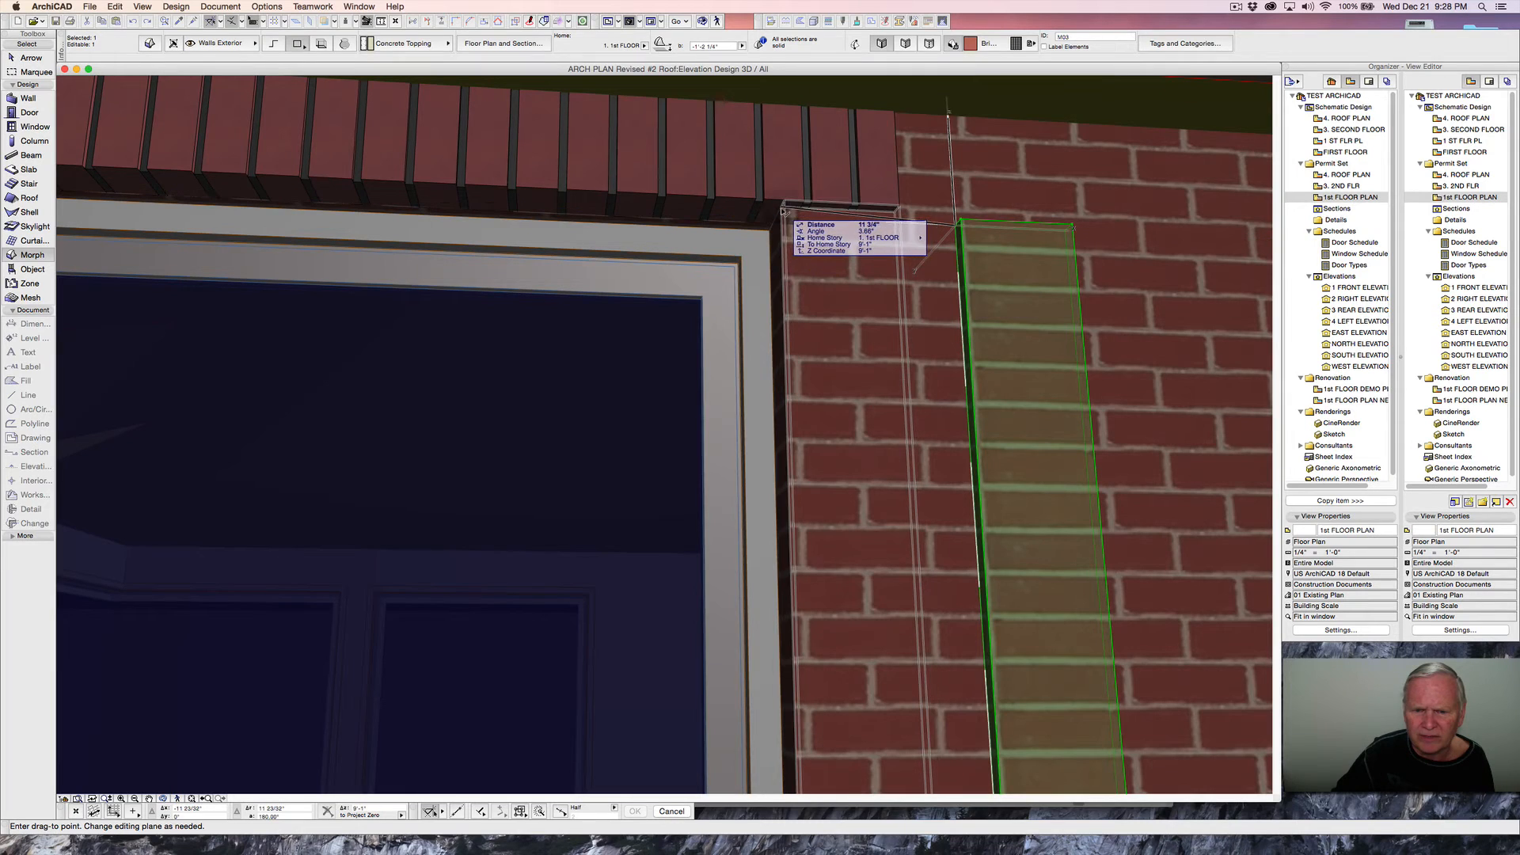
scroll(802, 223, "down", 10)
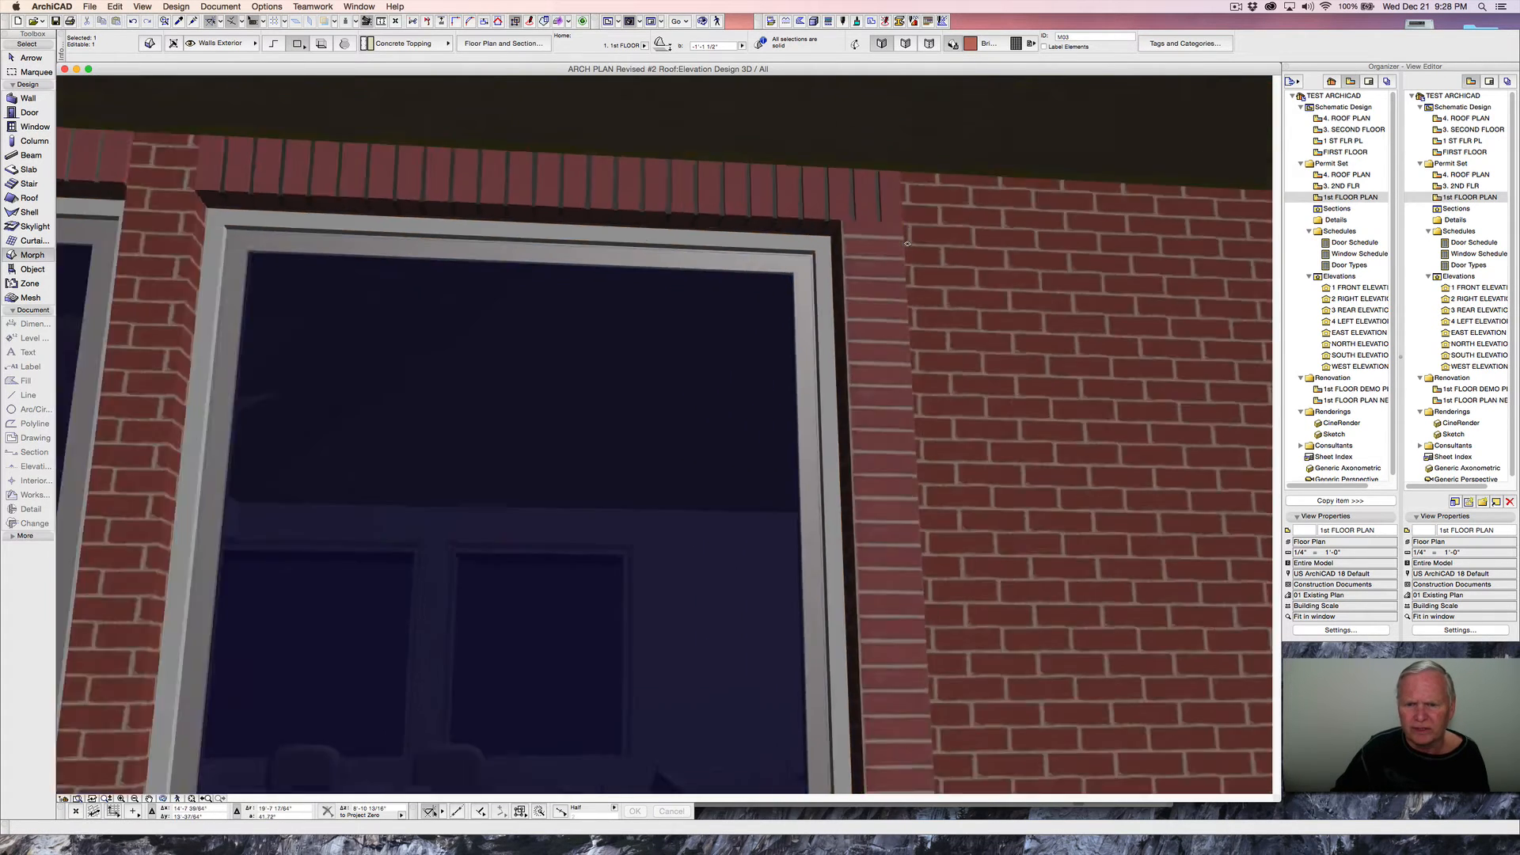
- Extrude the lower end face of the vertical brick strip beside the casement window down to the bottom edge of the brick wall
scroll(917, 435, "up", 10)
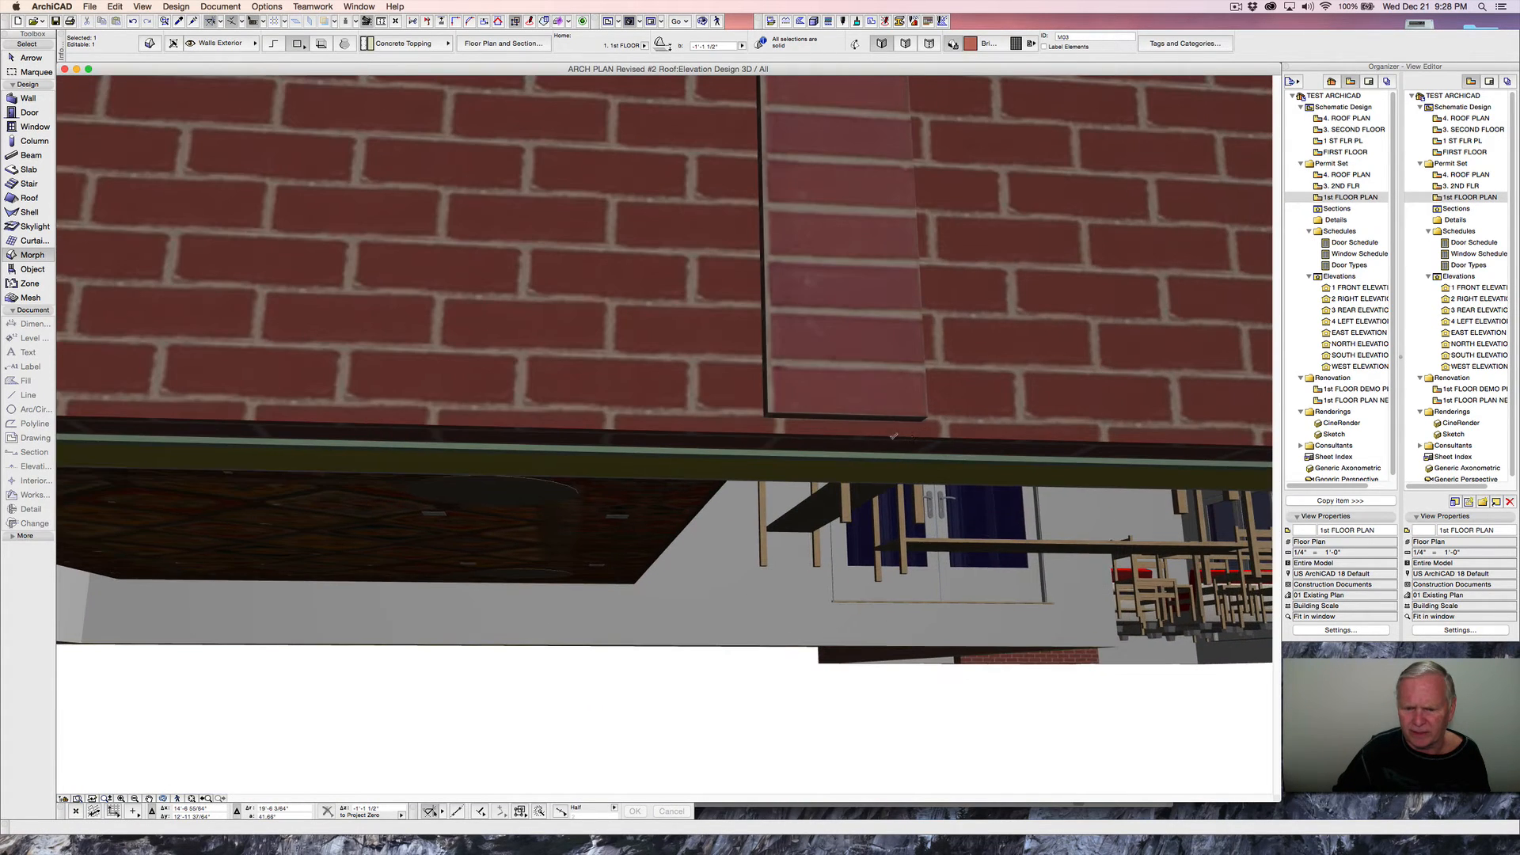
scroll(887, 429, "up", 3)
left_click(899, 366)
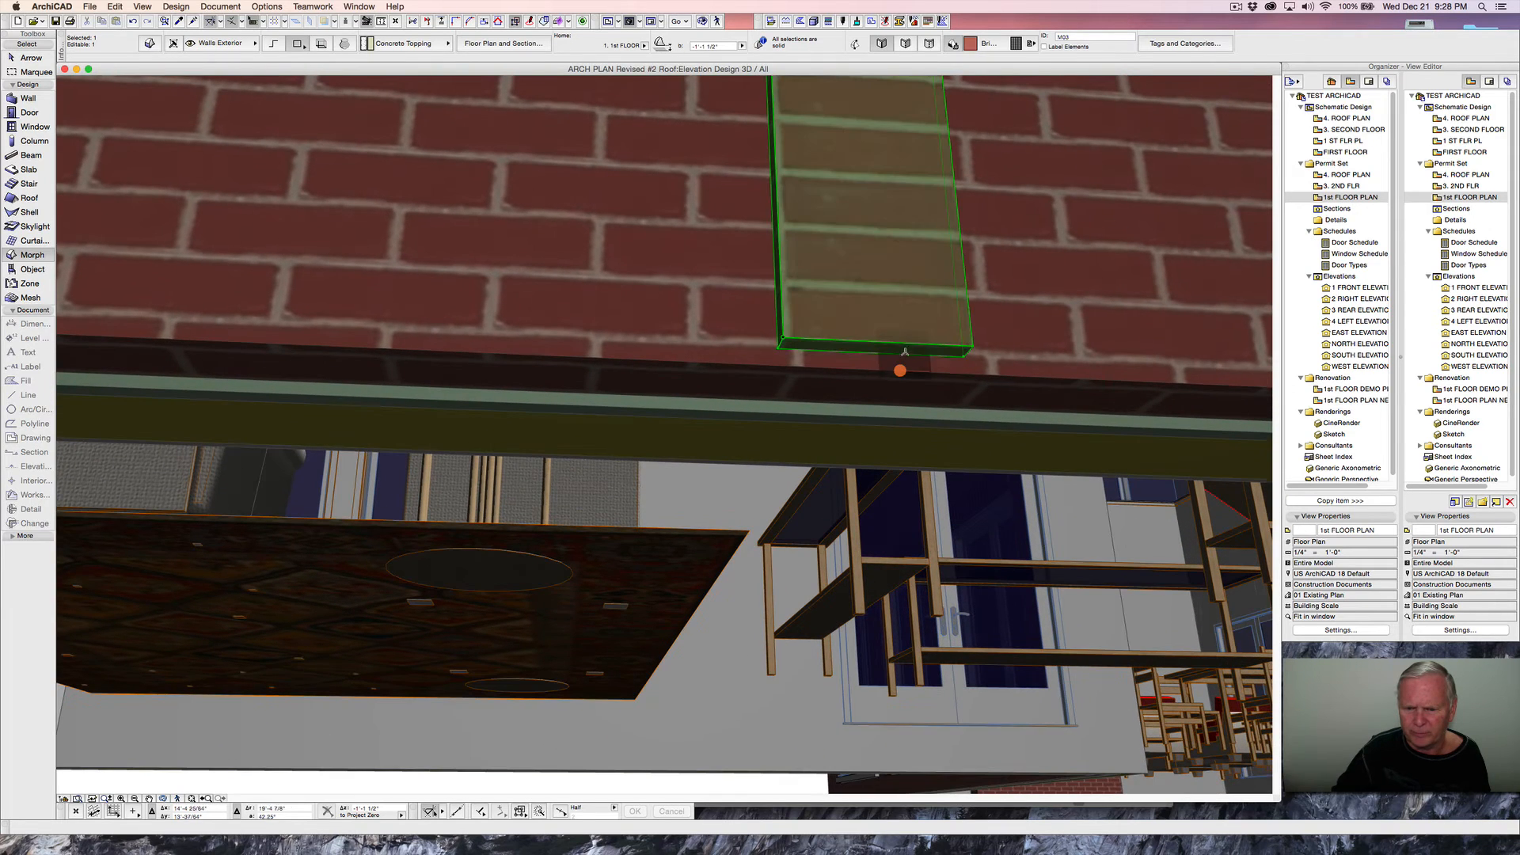
left_click(900, 370)
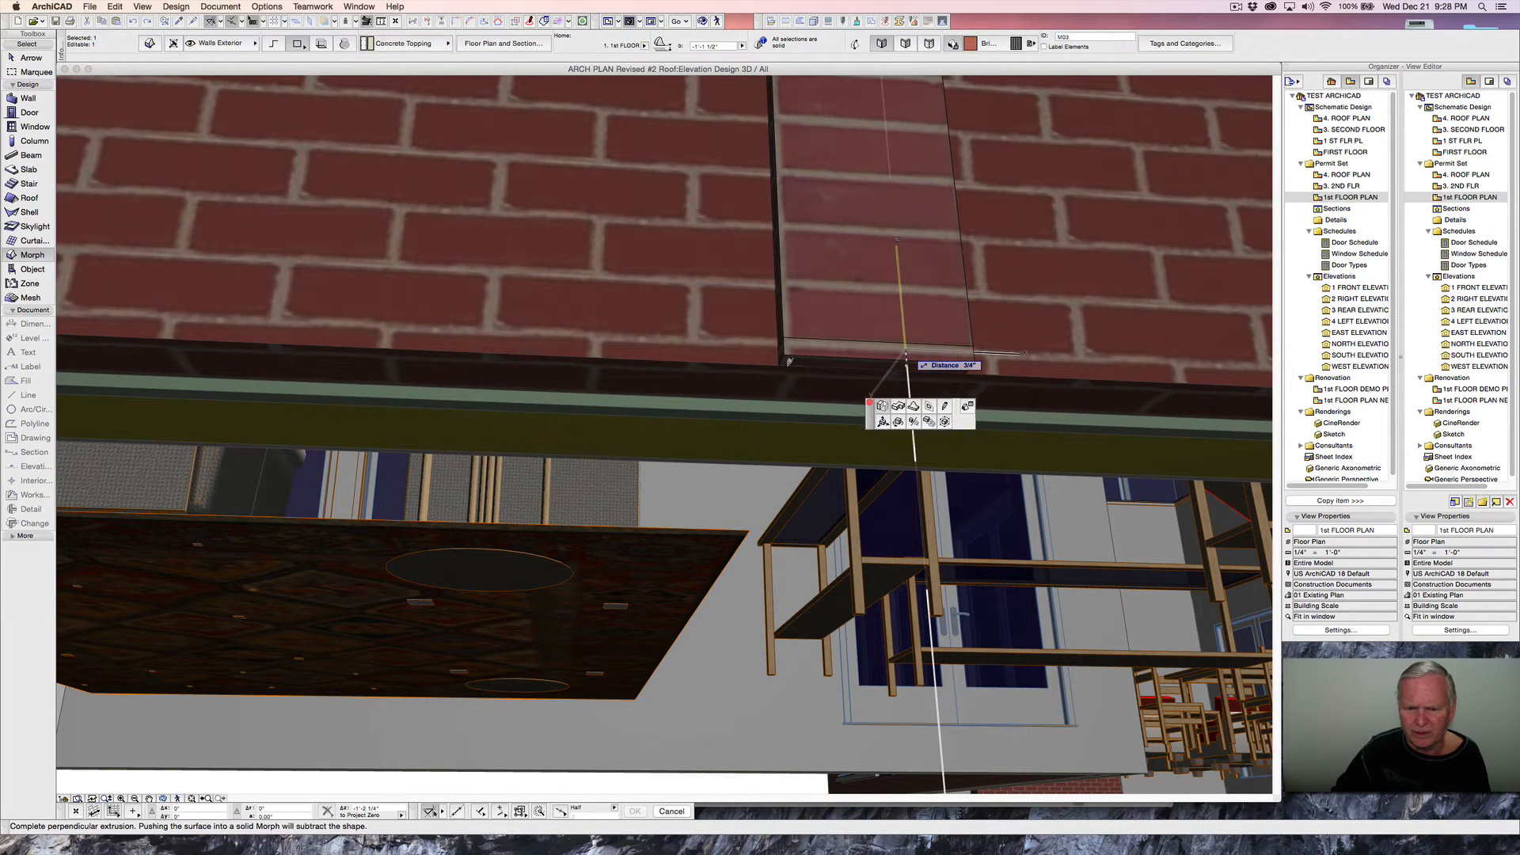
left_click(812, 370)
- Drag a copy of the vertical brick strip from its lower corner onto the brick pier between the corner window and the casement window
scroll(813, 370, "down", 3)
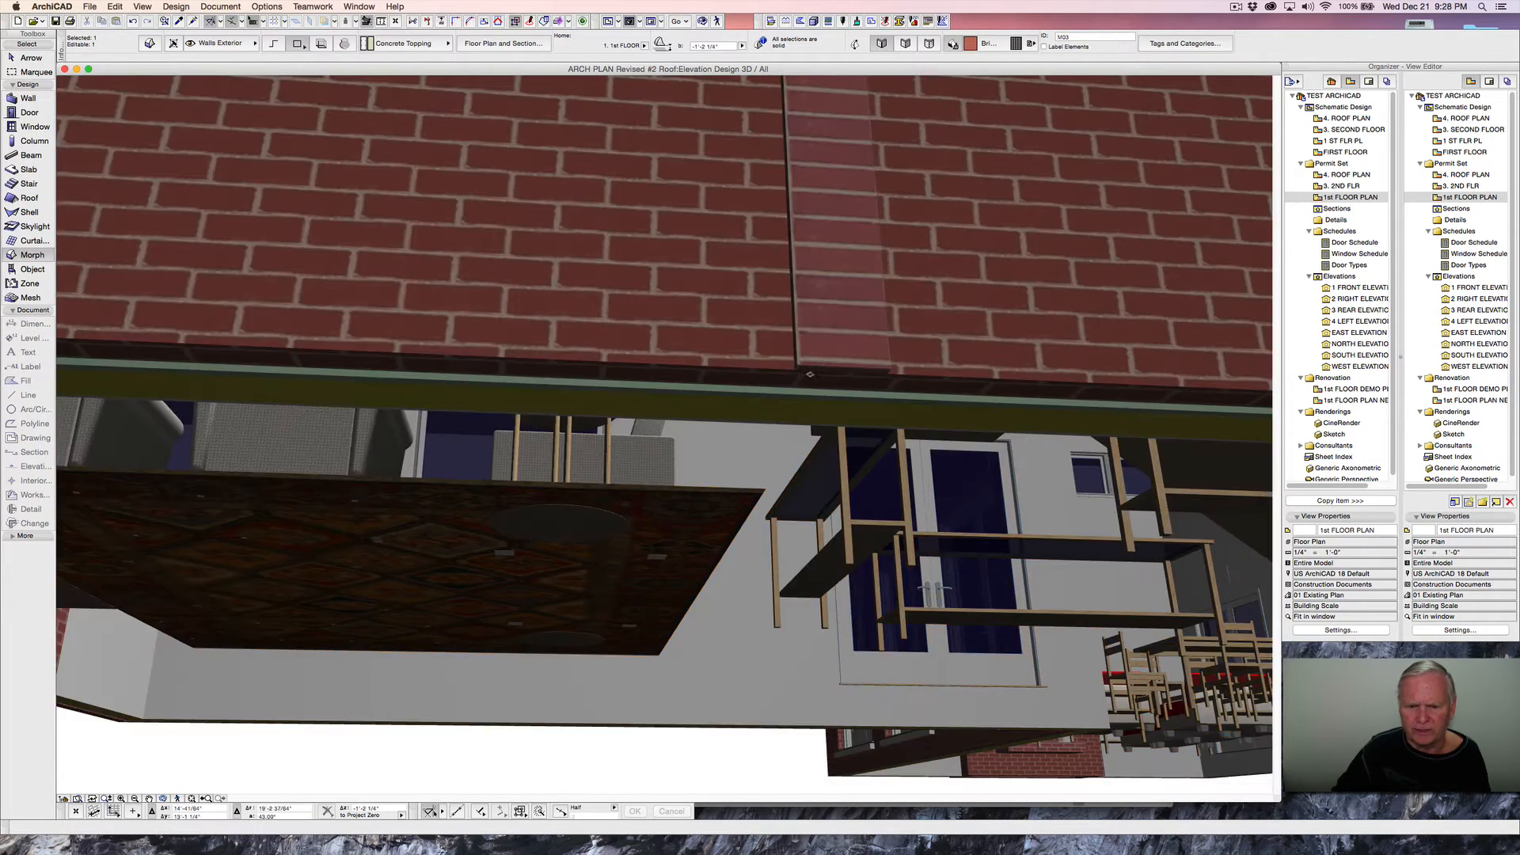
scroll(803, 332, "down", 5)
middle_click_drag(799, 317, 887, 566, "shift")
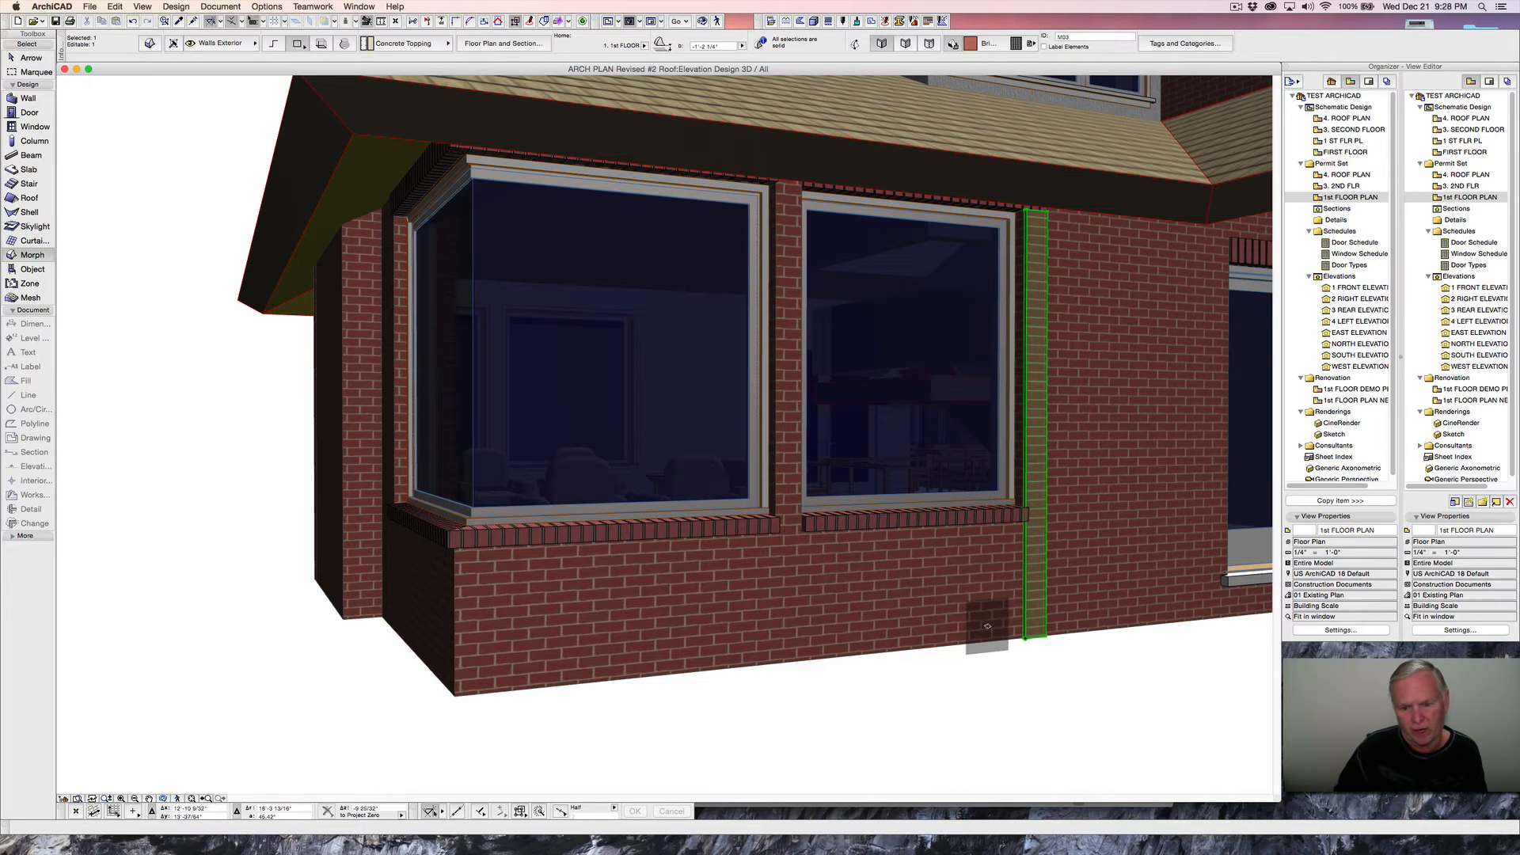
right_click(1027, 634)
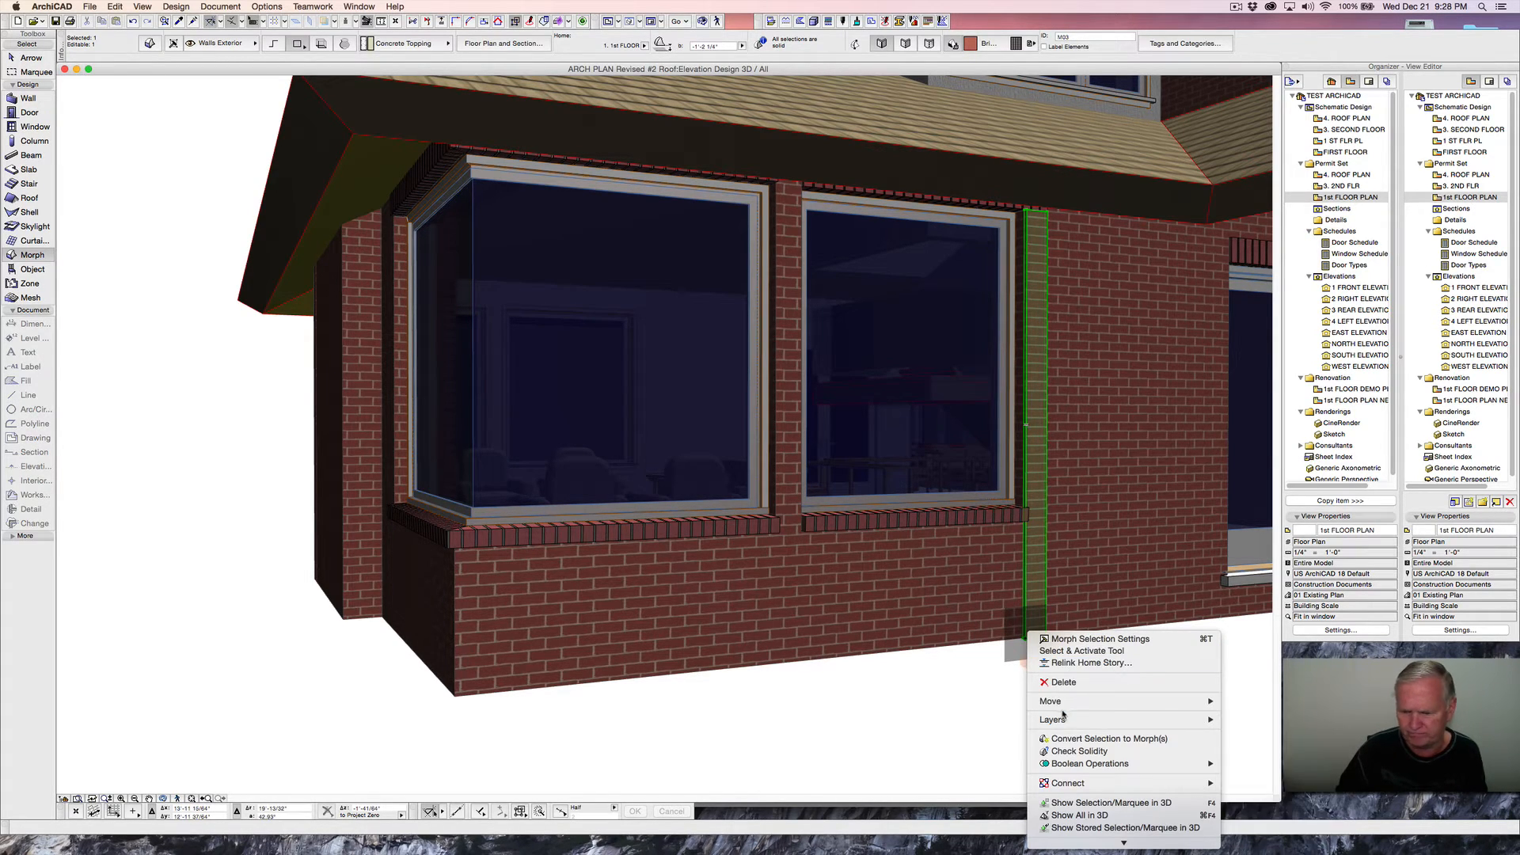
mouse_move(1068, 705)
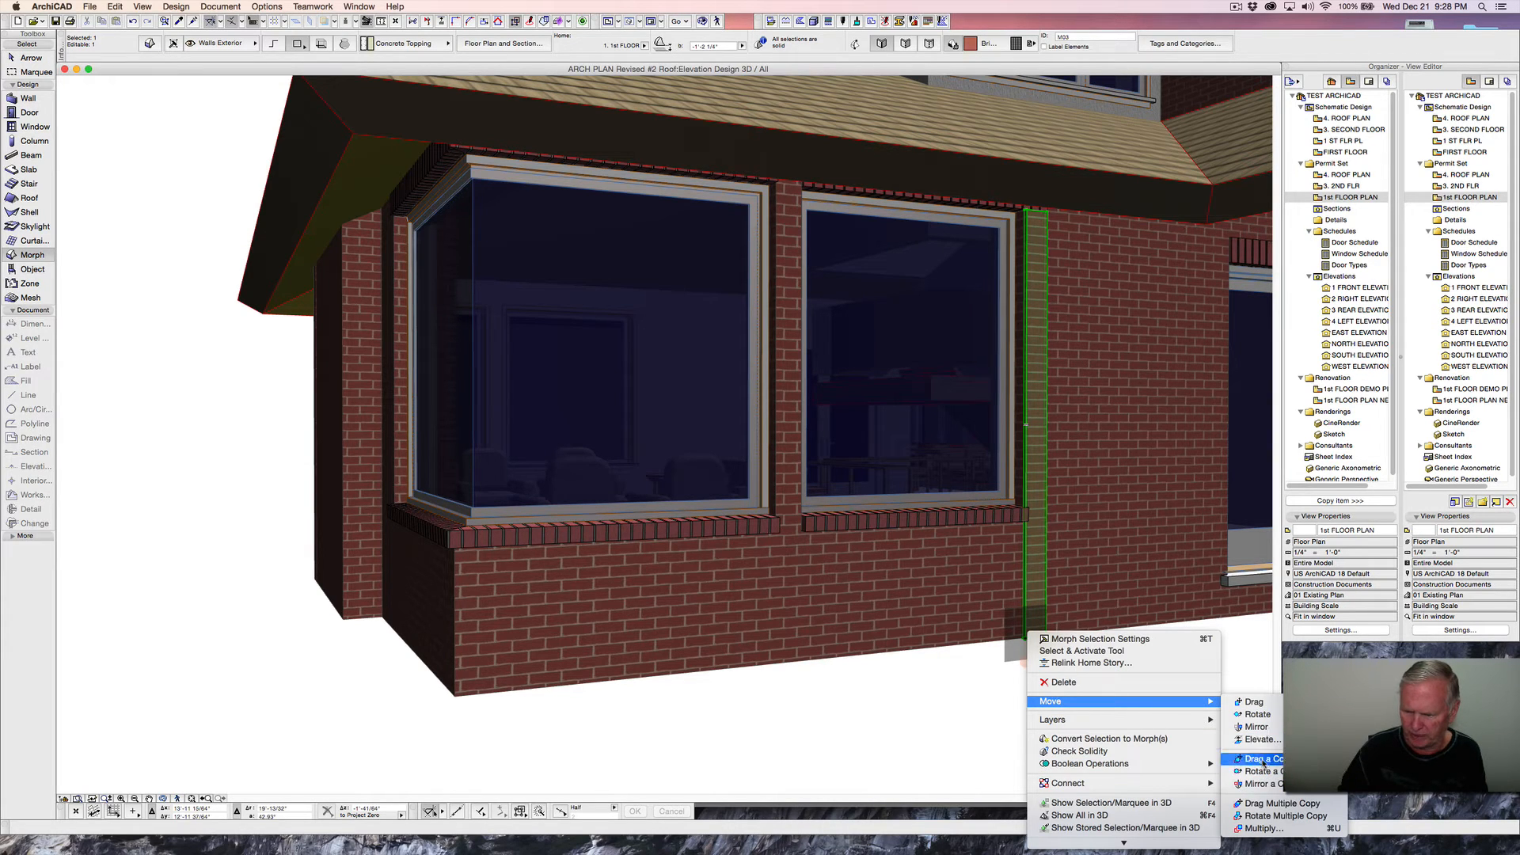
left_click(1262, 761)
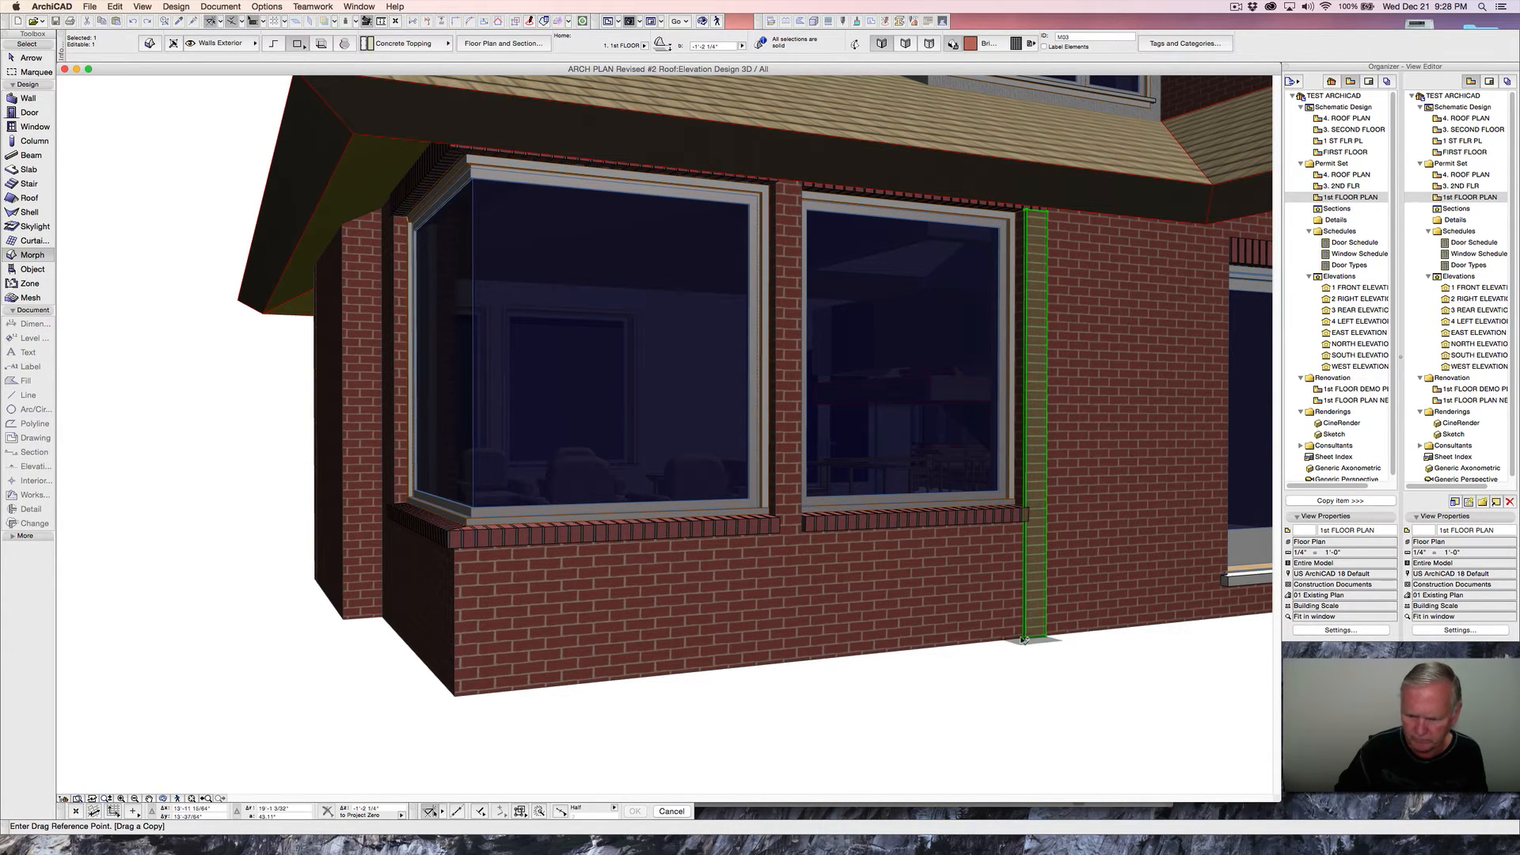
left_click(1024, 638)
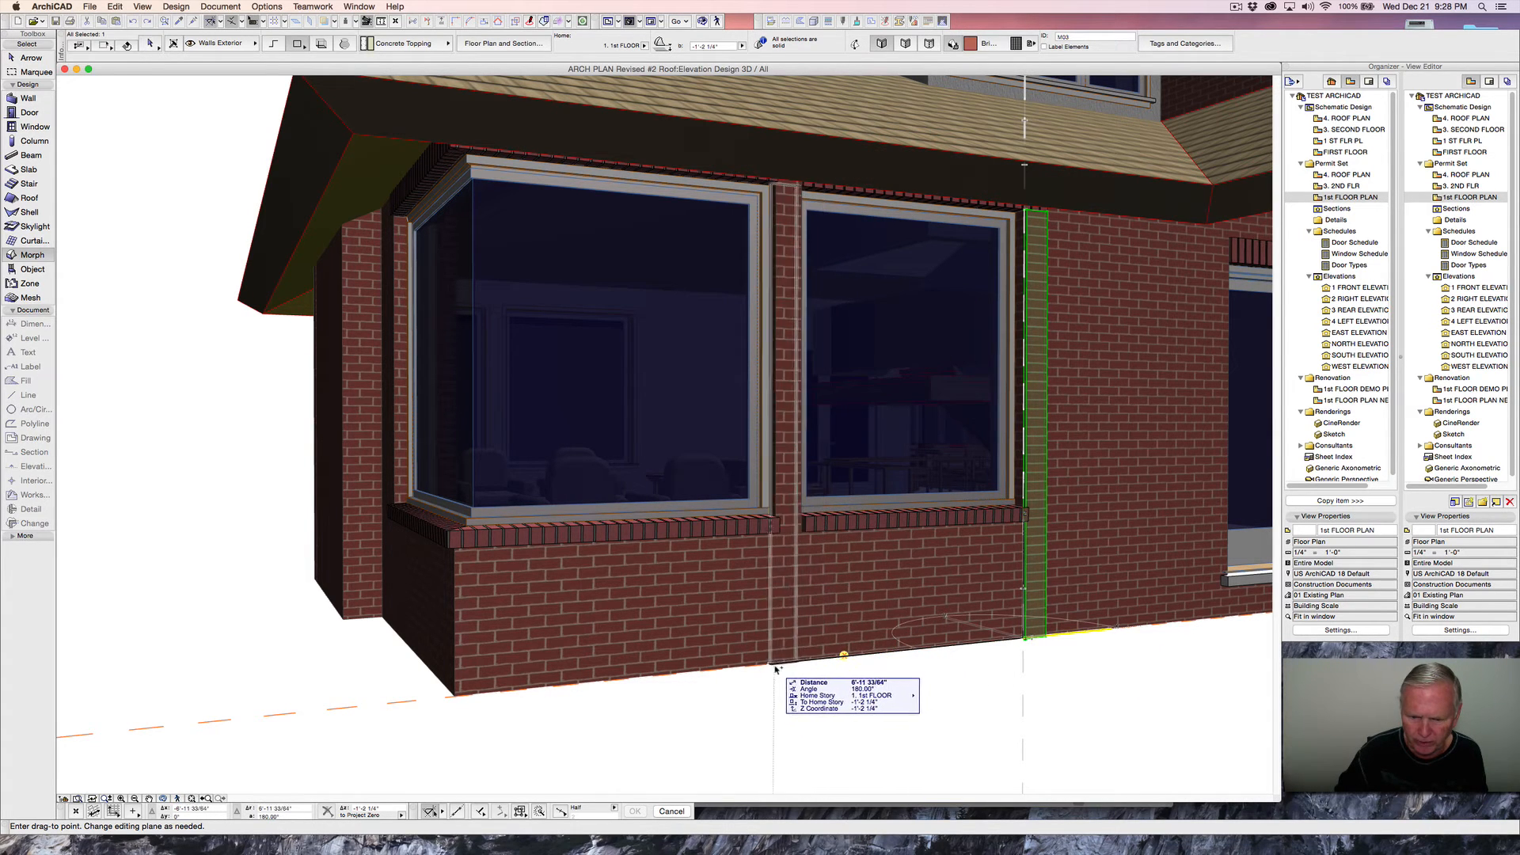
left_click(779, 520)
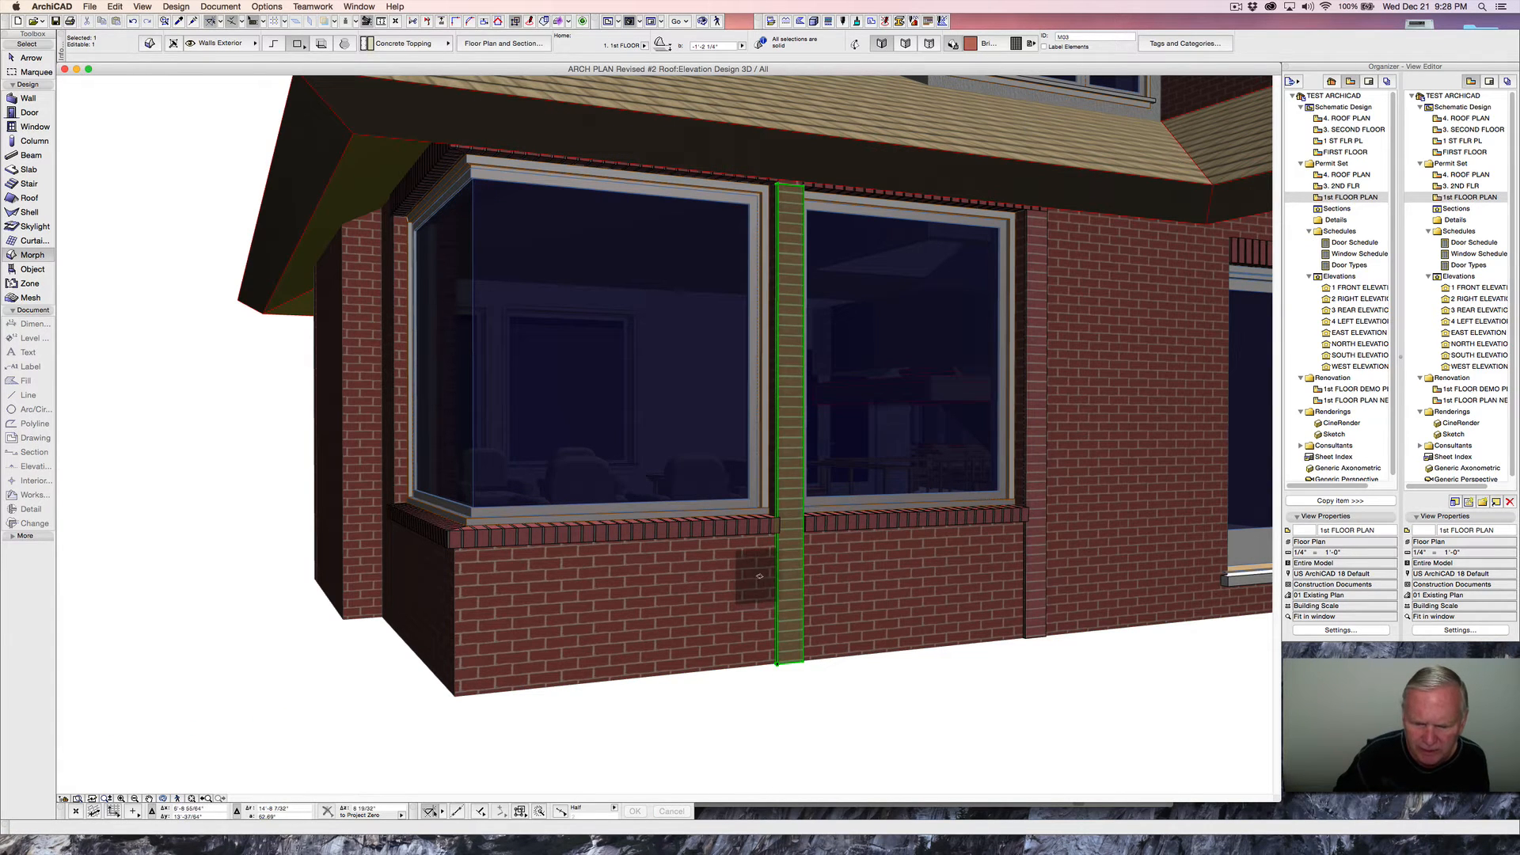
key("Escape")
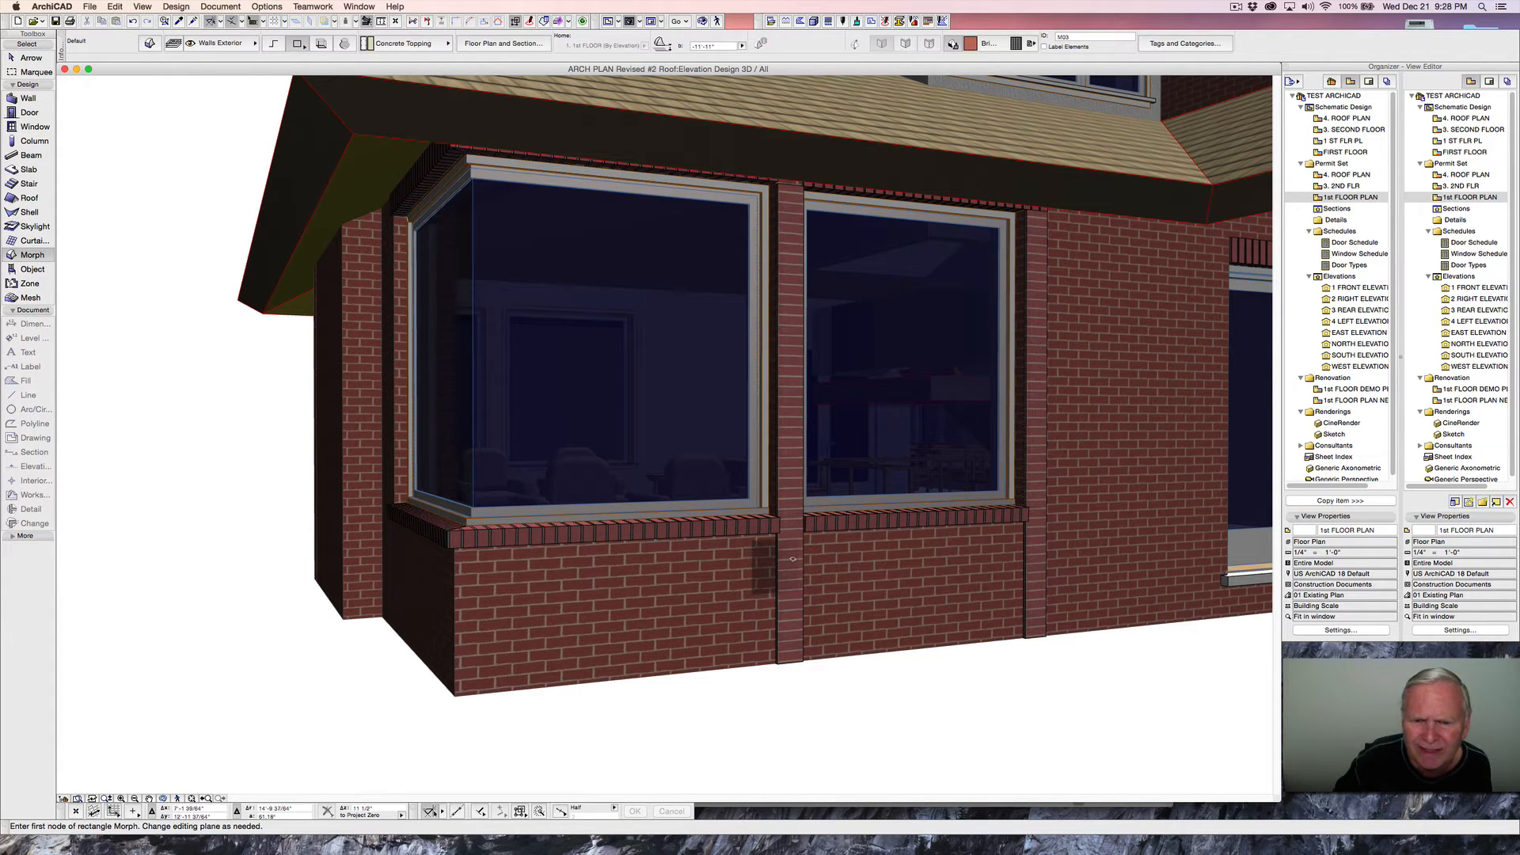
- Examine how the brick arches above both windows meet the vertical brick strips between and beside the windows
scroll(800, 202, "up", 3)
scroll(801, 203, "up", 3)
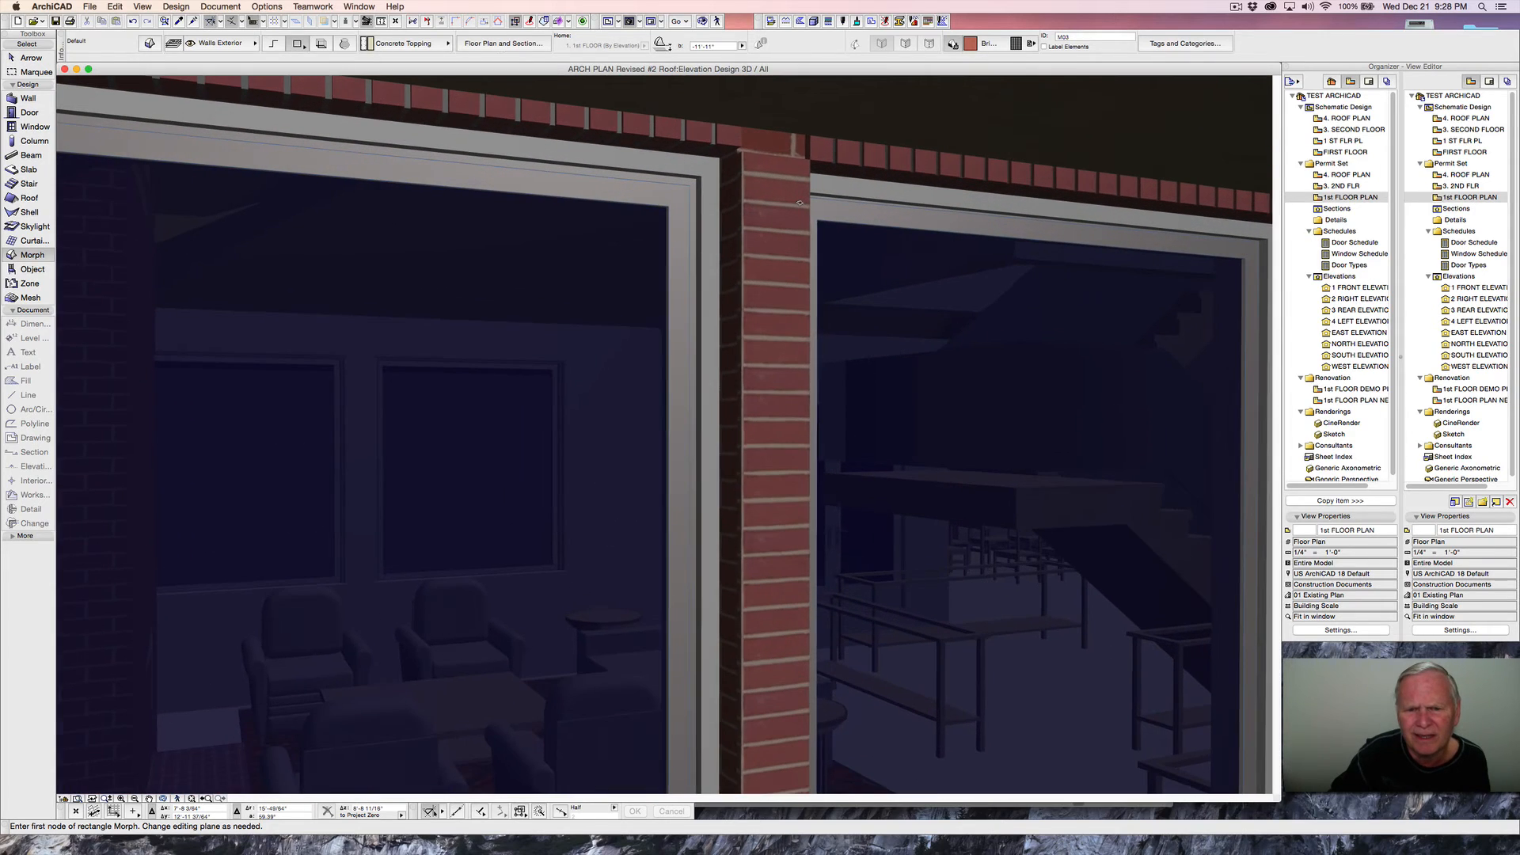
scroll(800, 202, "down", 3)
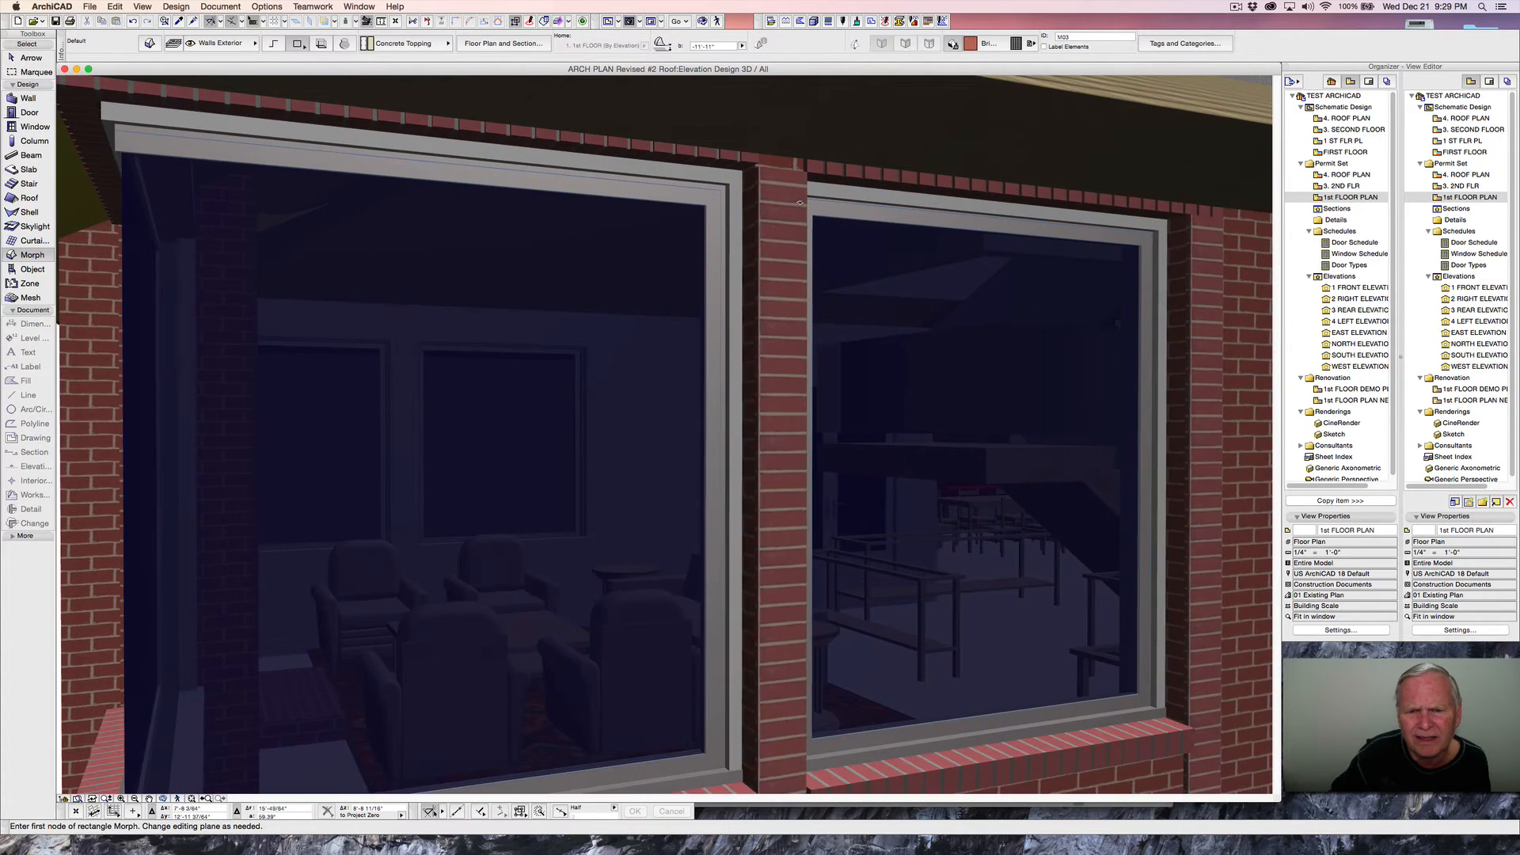
middle_click_drag(796, 212, 899, 178, "shift")
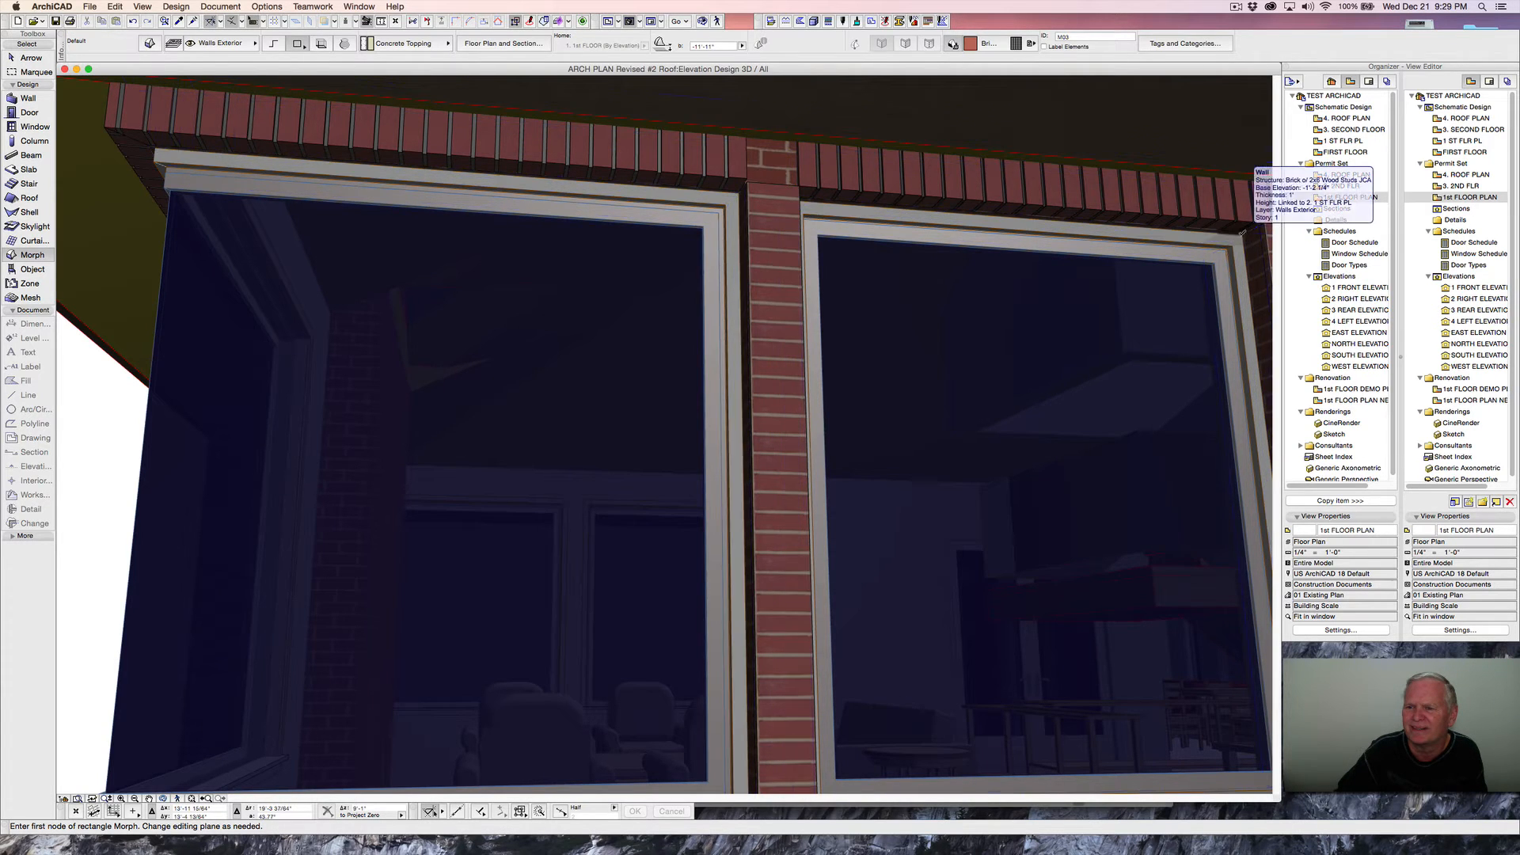
scroll(1223, 239, "down", 1)
middle_click_drag(1219, 241, 1051, 228)
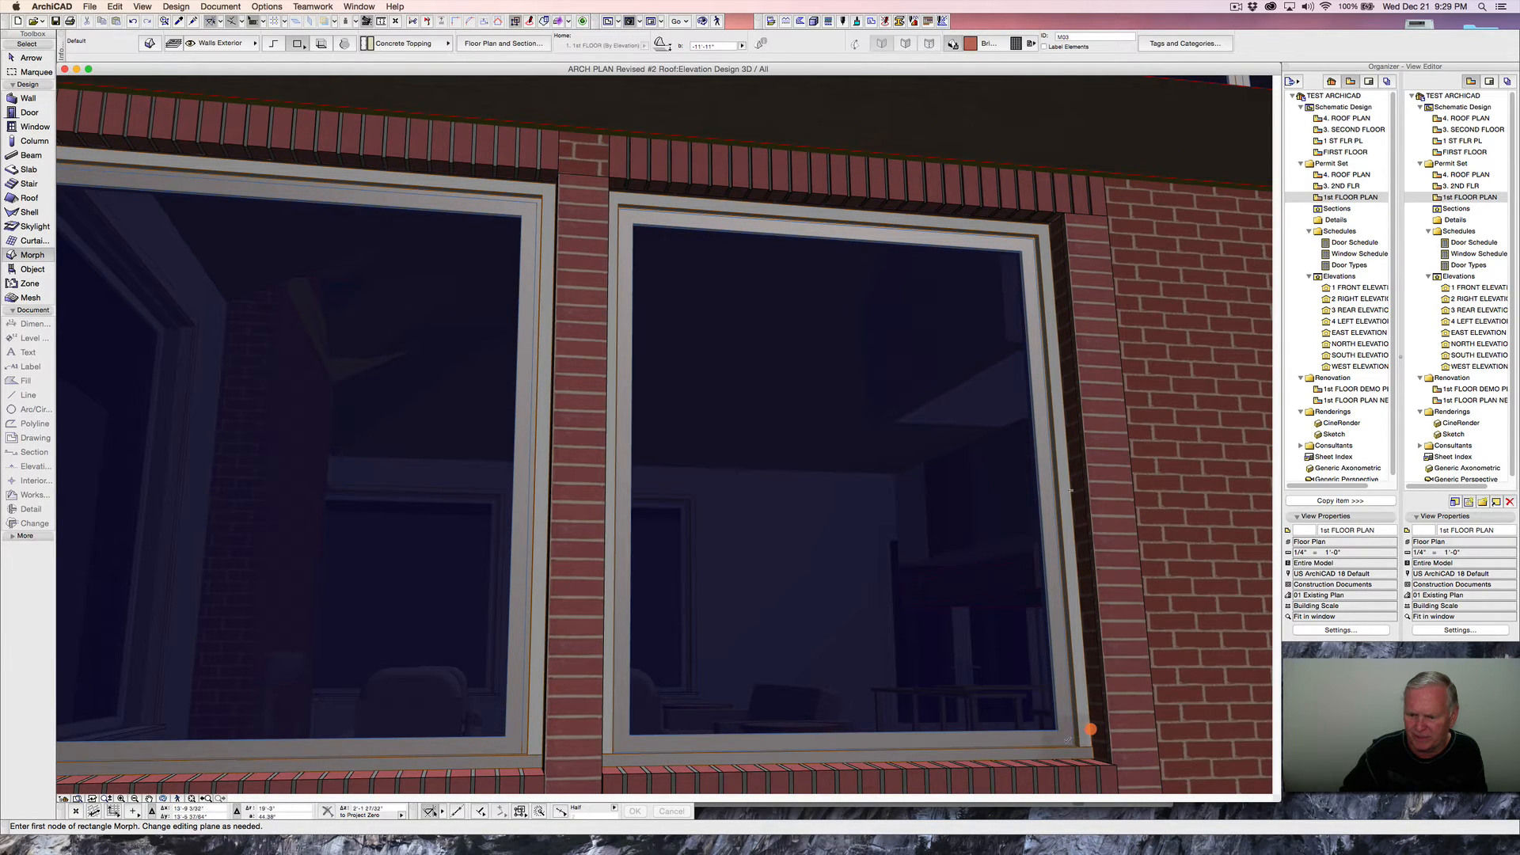
middle_click_drag(1018, 744, 963, 729)
scroll(1020, 760, "up", 5)
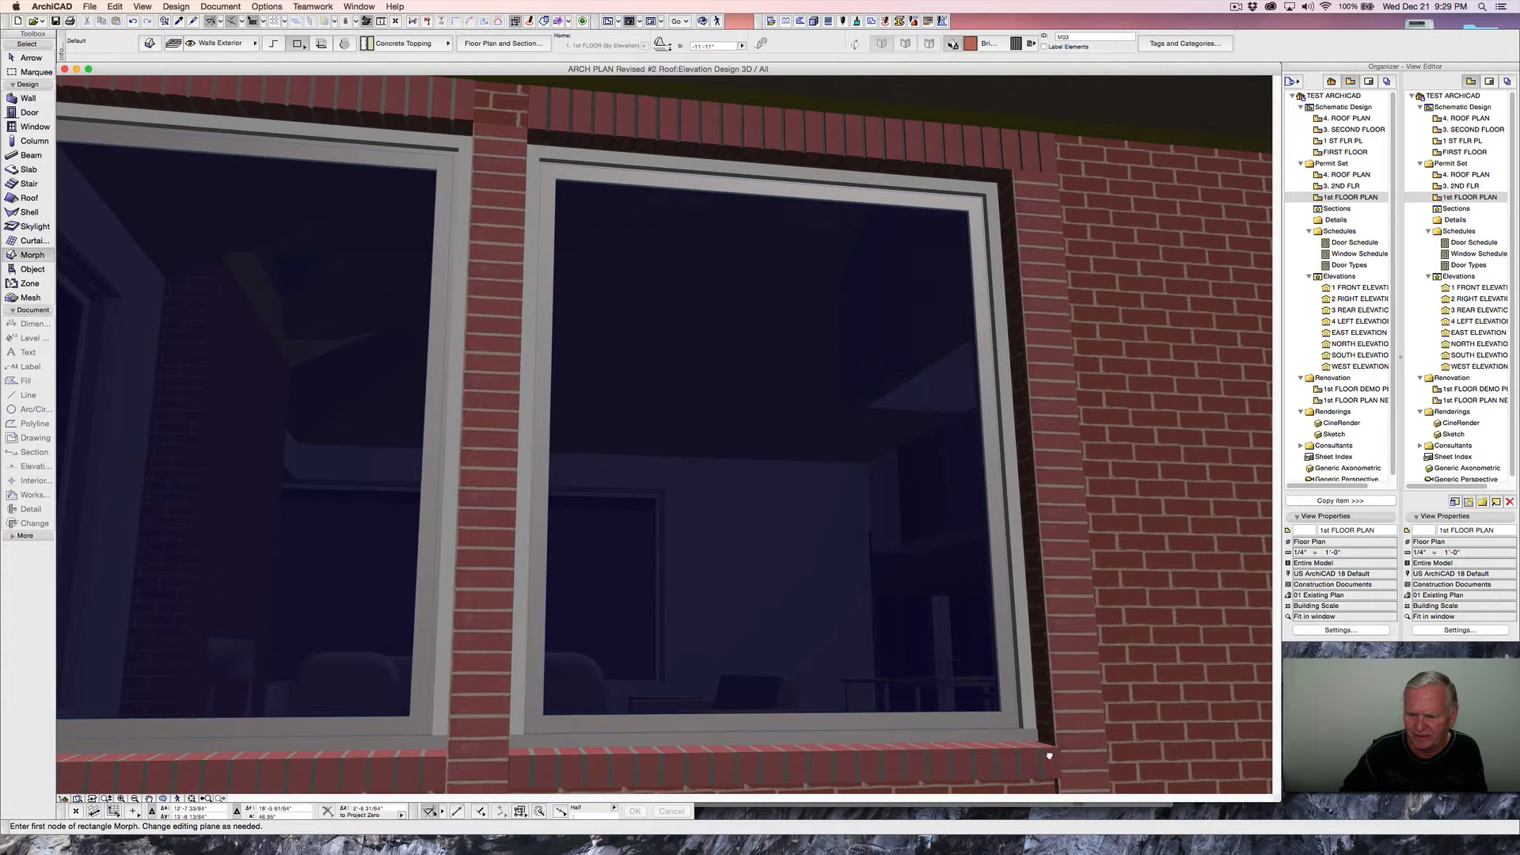
- Extend the casement window's masonry arch 7.625" past the window on the side facing the corner window
right_click(1012, 713)
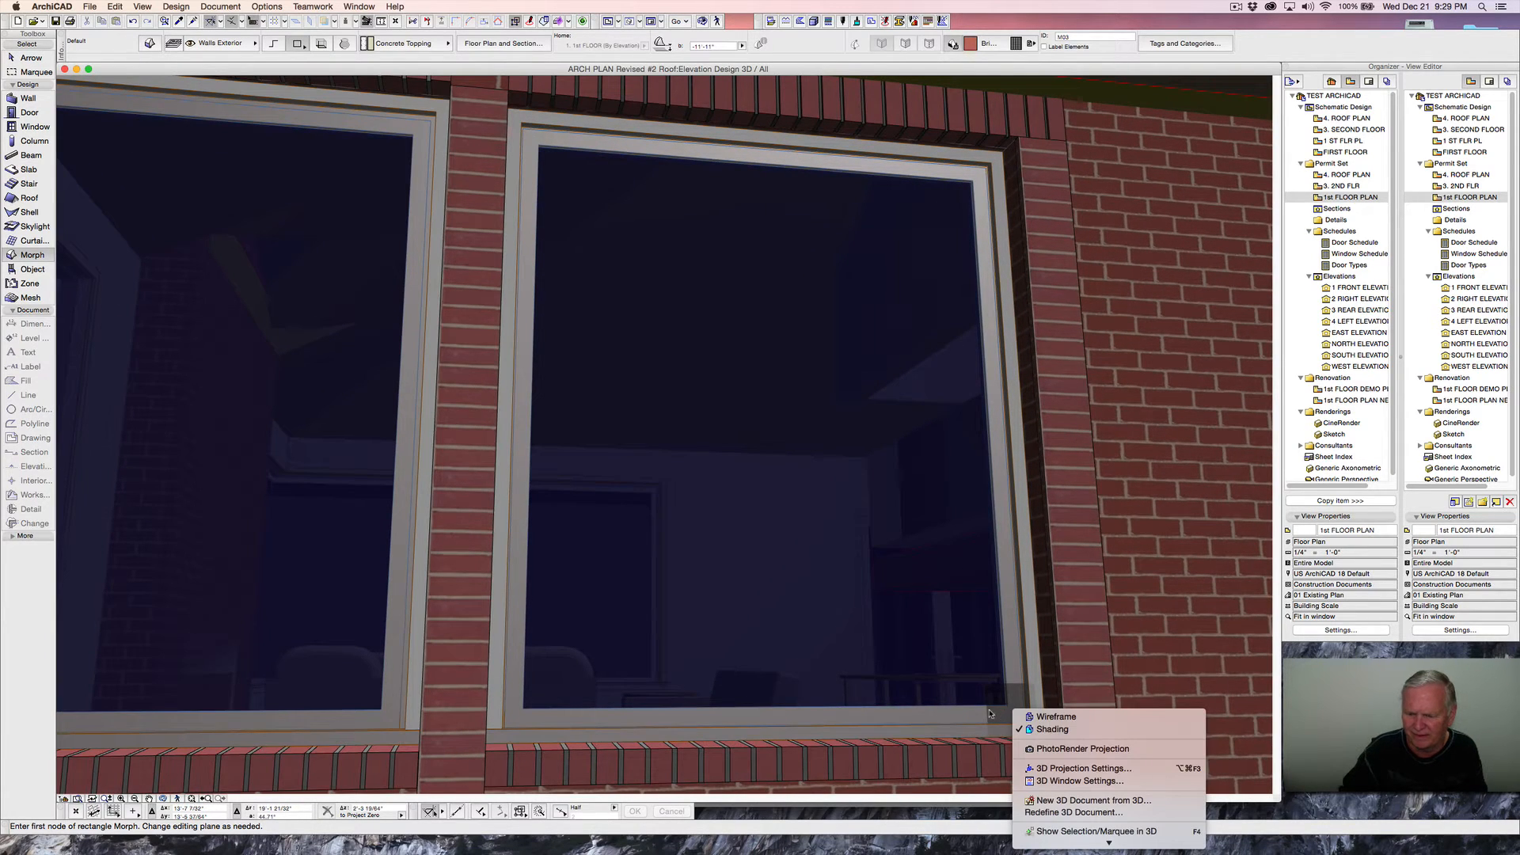
key("Escape")
key("Escape")
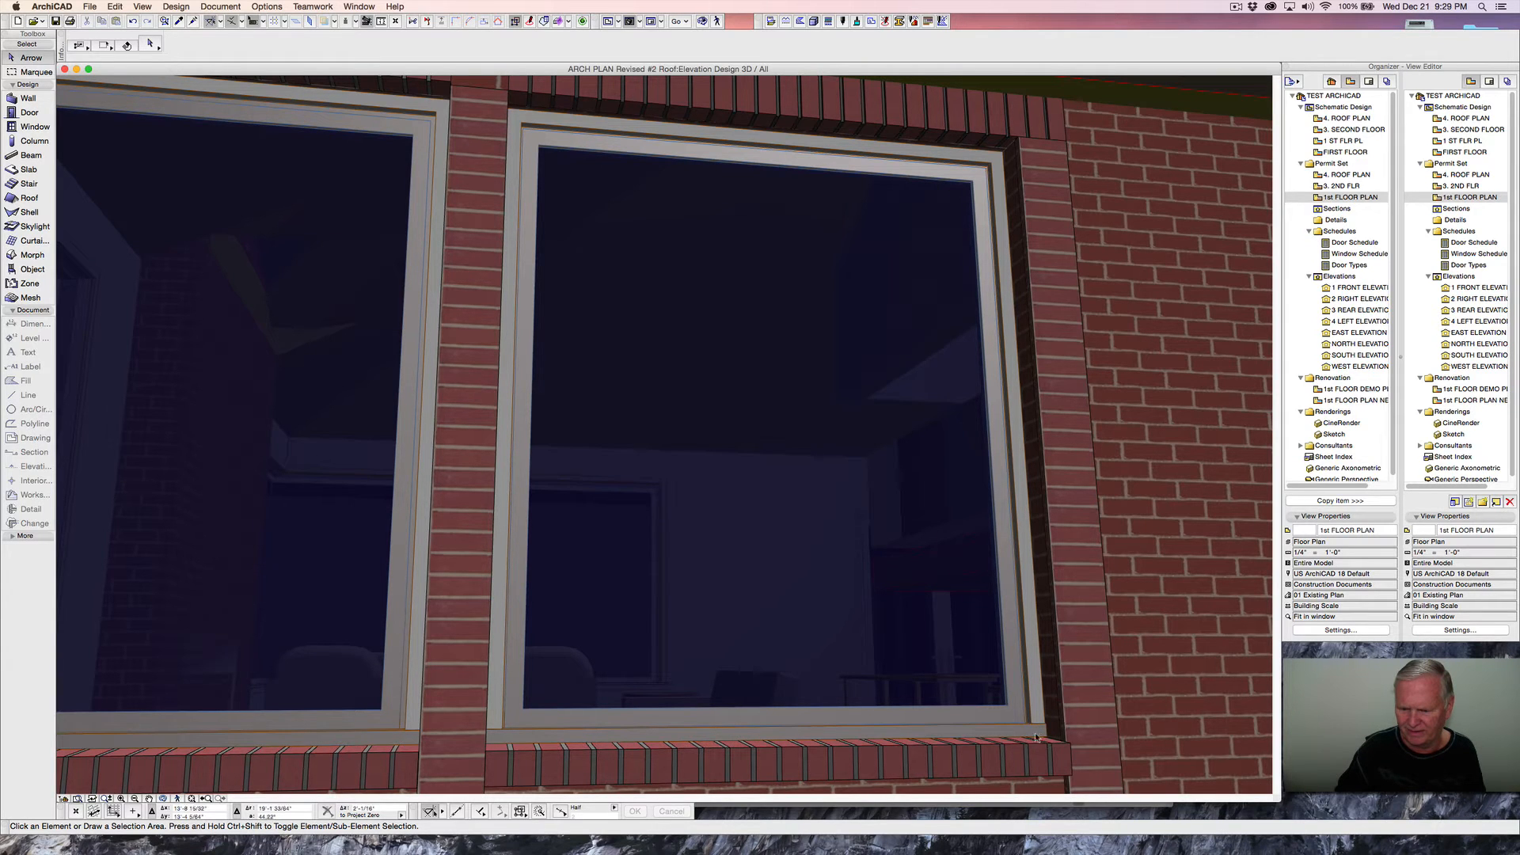
right_click(1060, 742)
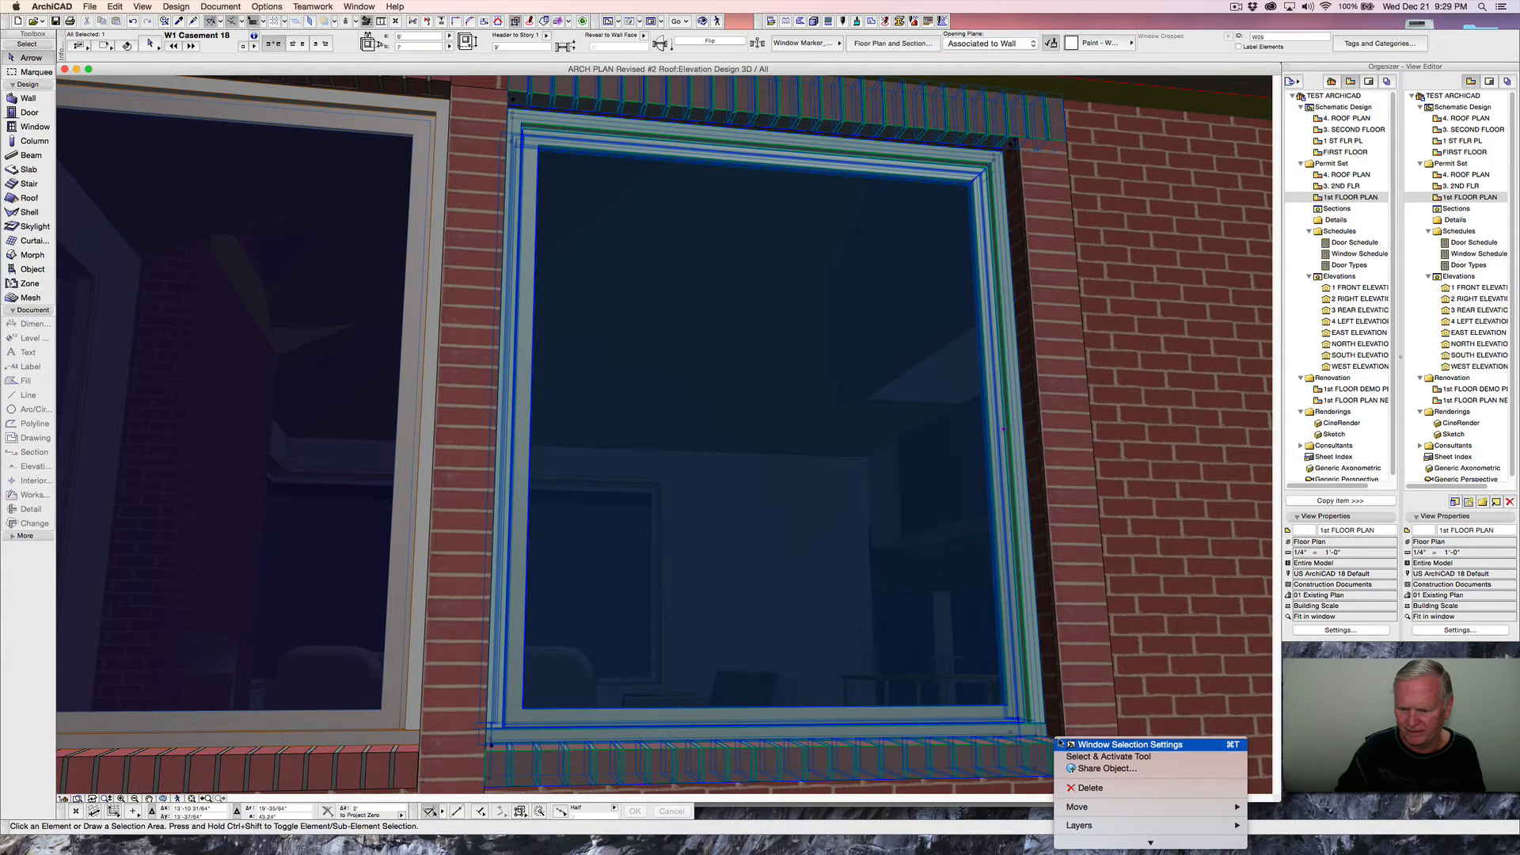
left_click(1089, 745)
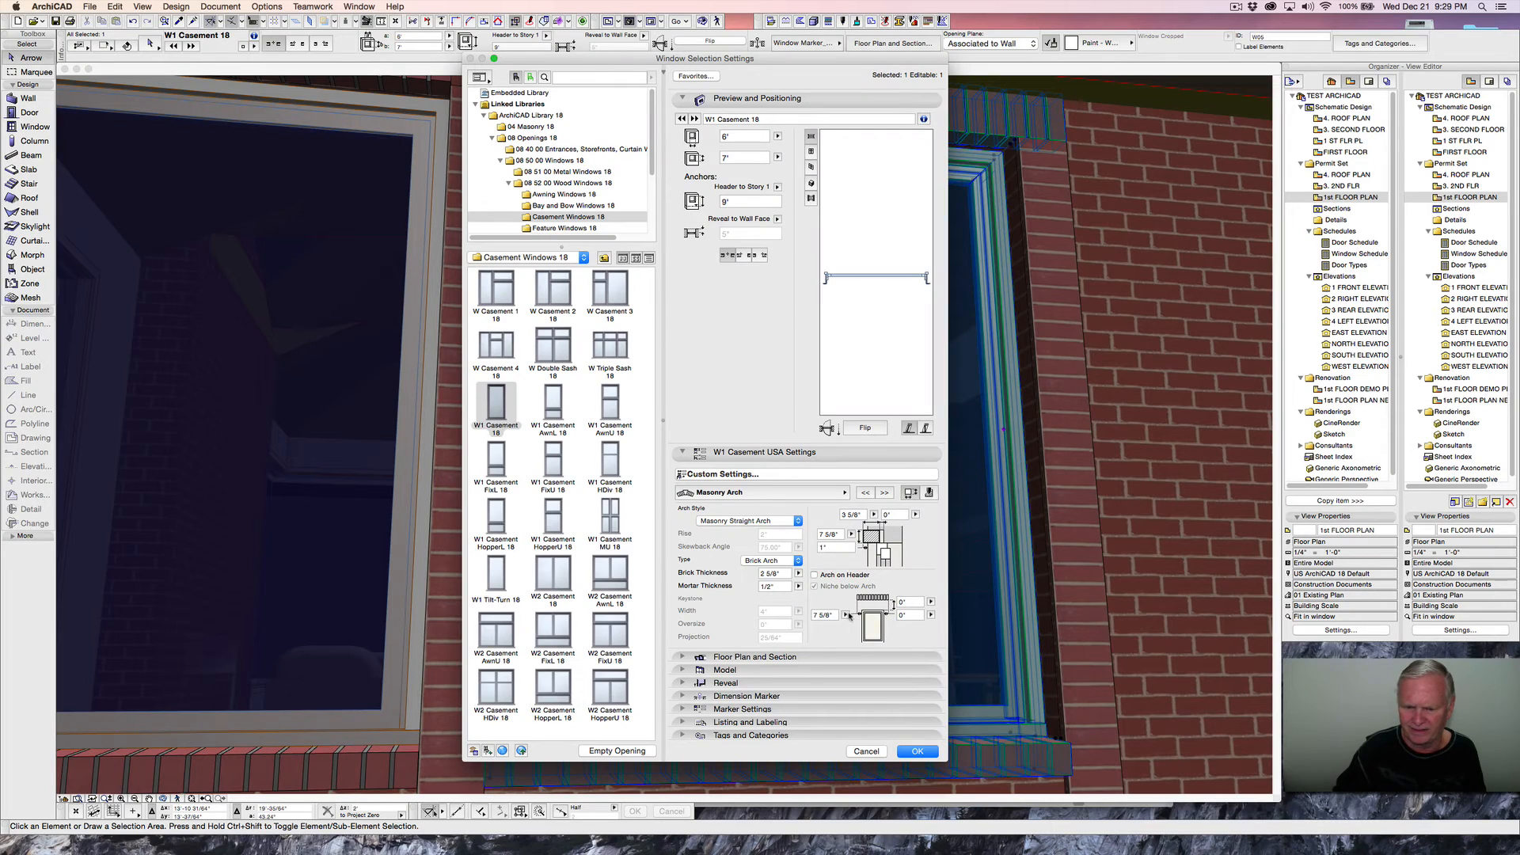
left_click(903, 615)
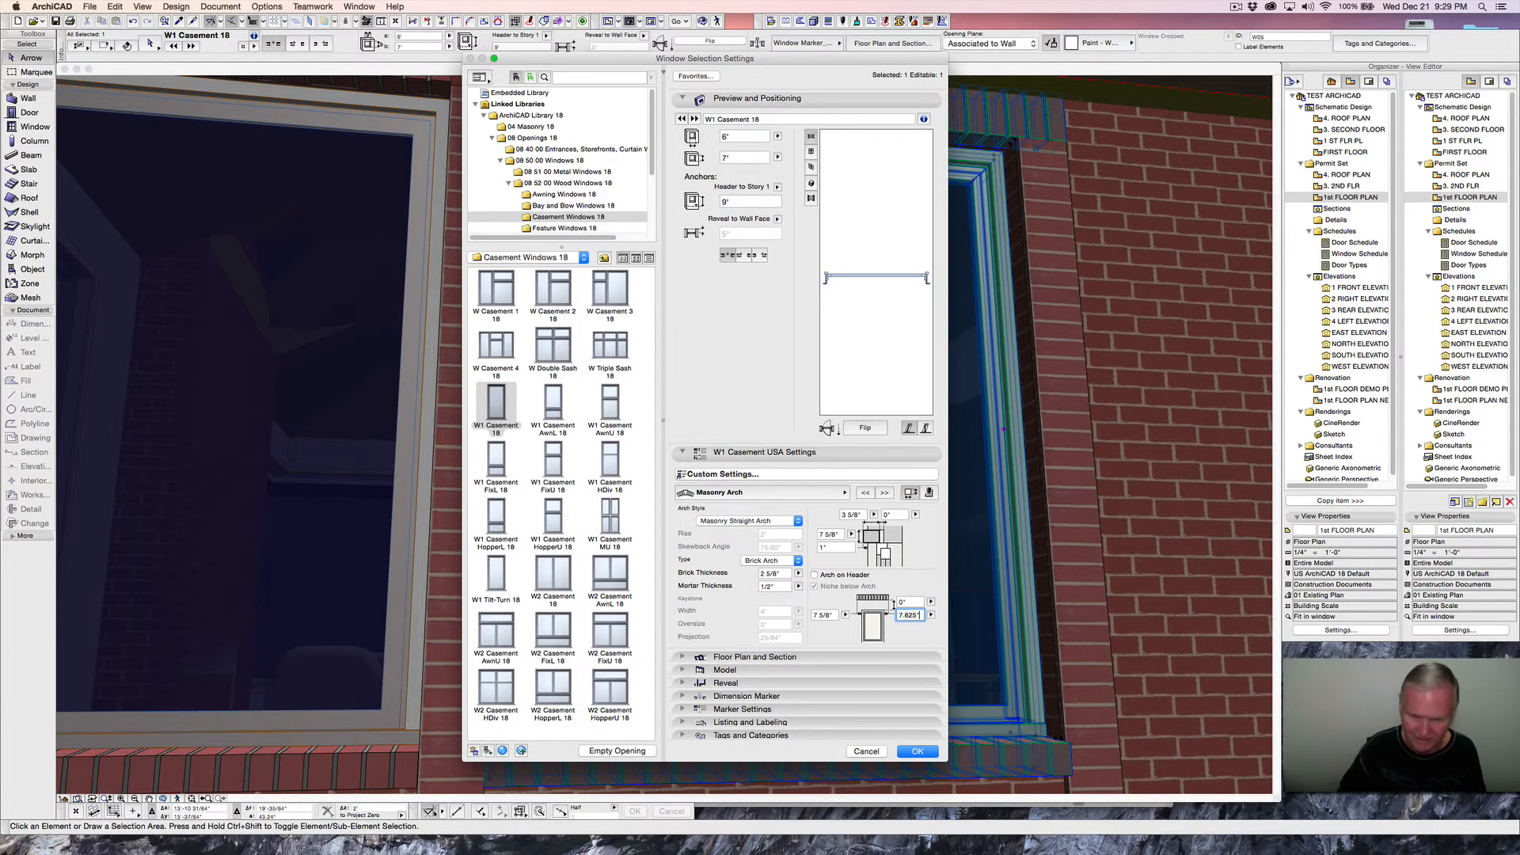
key("Return")
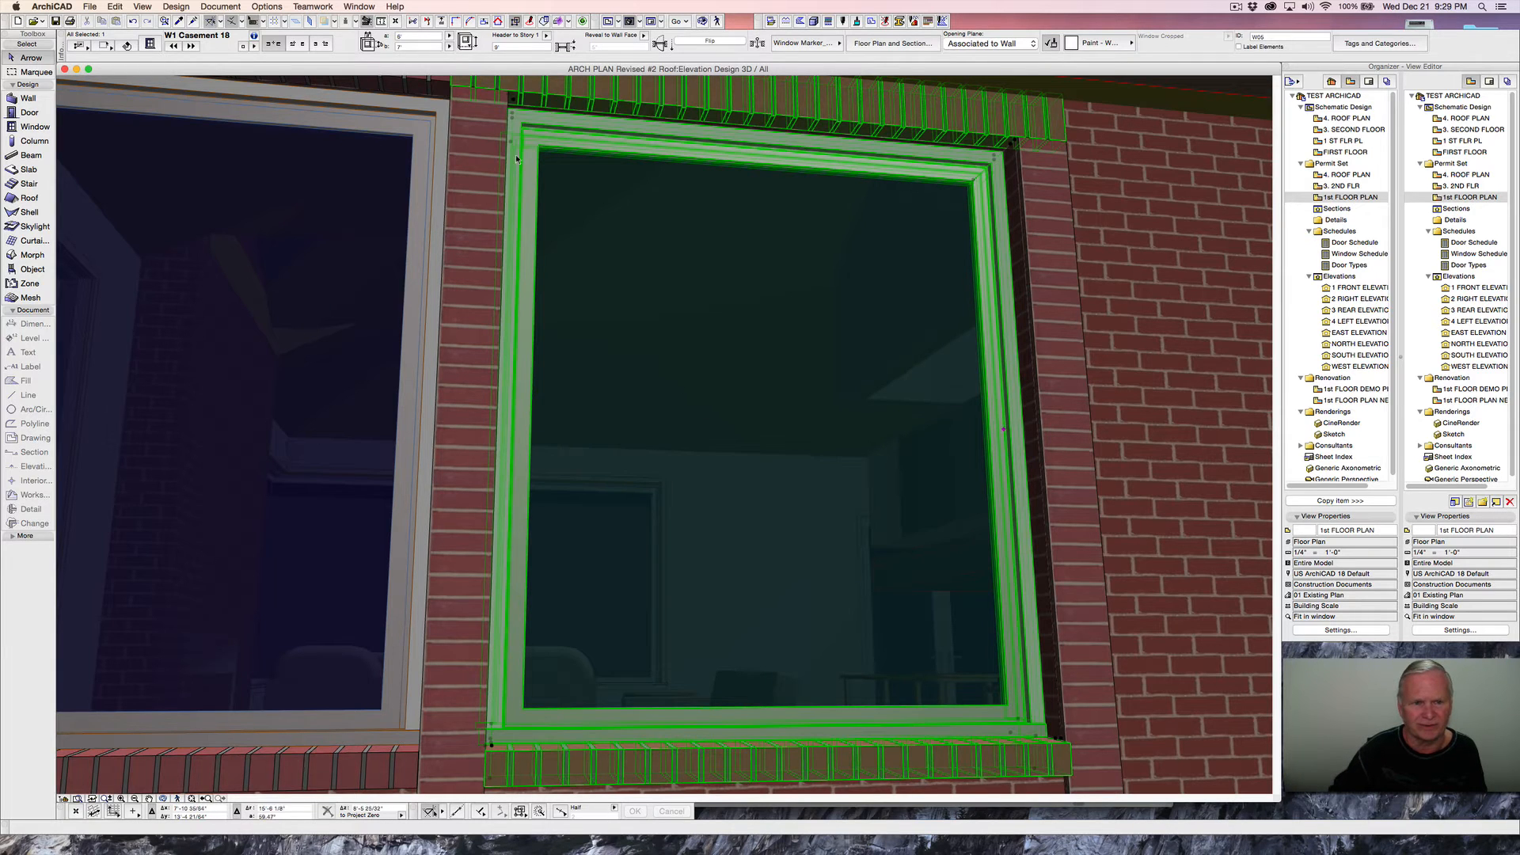
key("Escape")
- Examine the extended brick arch above the pier between the two windows in 3D and in the front elevation
middle_click_drag(483, 123, 644, 294, "shift")
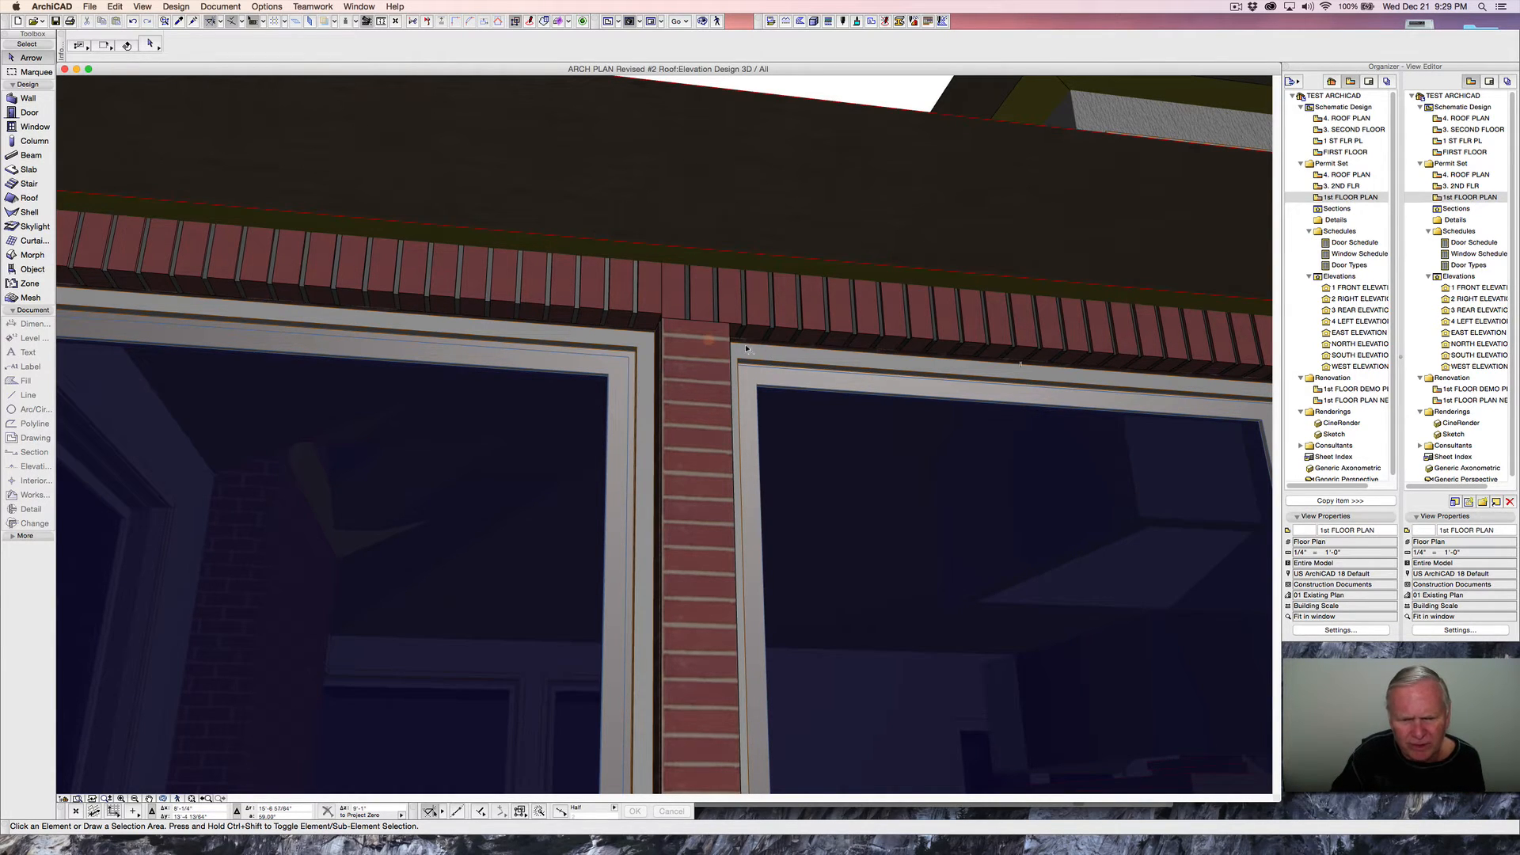
mouse_move(746, 349)
middle_mouse_down("shift")
mouse_move(718, 384)
mouse_move(748, 379)
middle_mouse_up("shift")
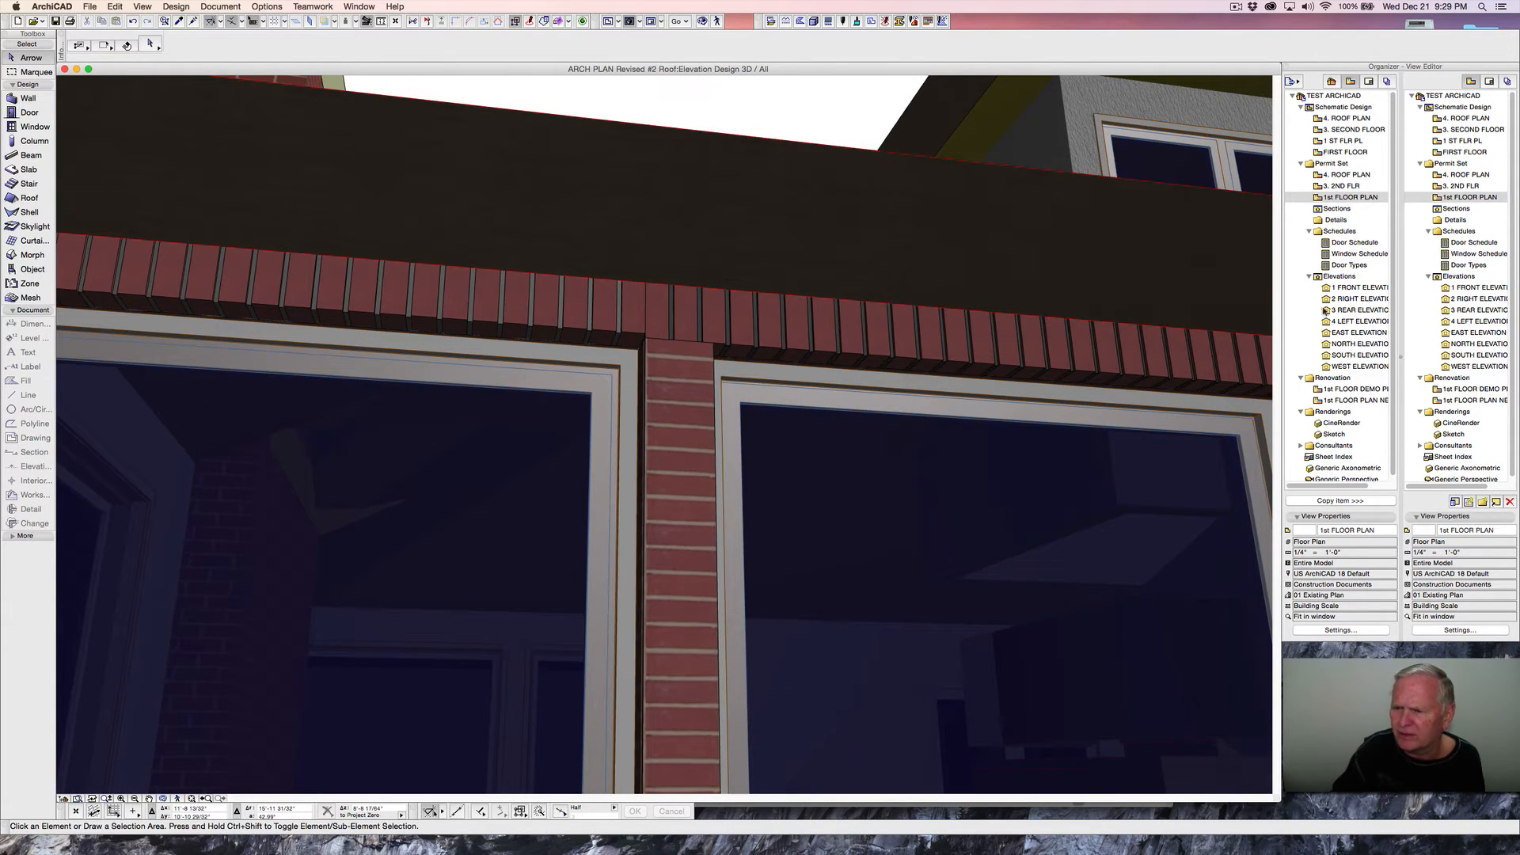
double_click(1348, 289)
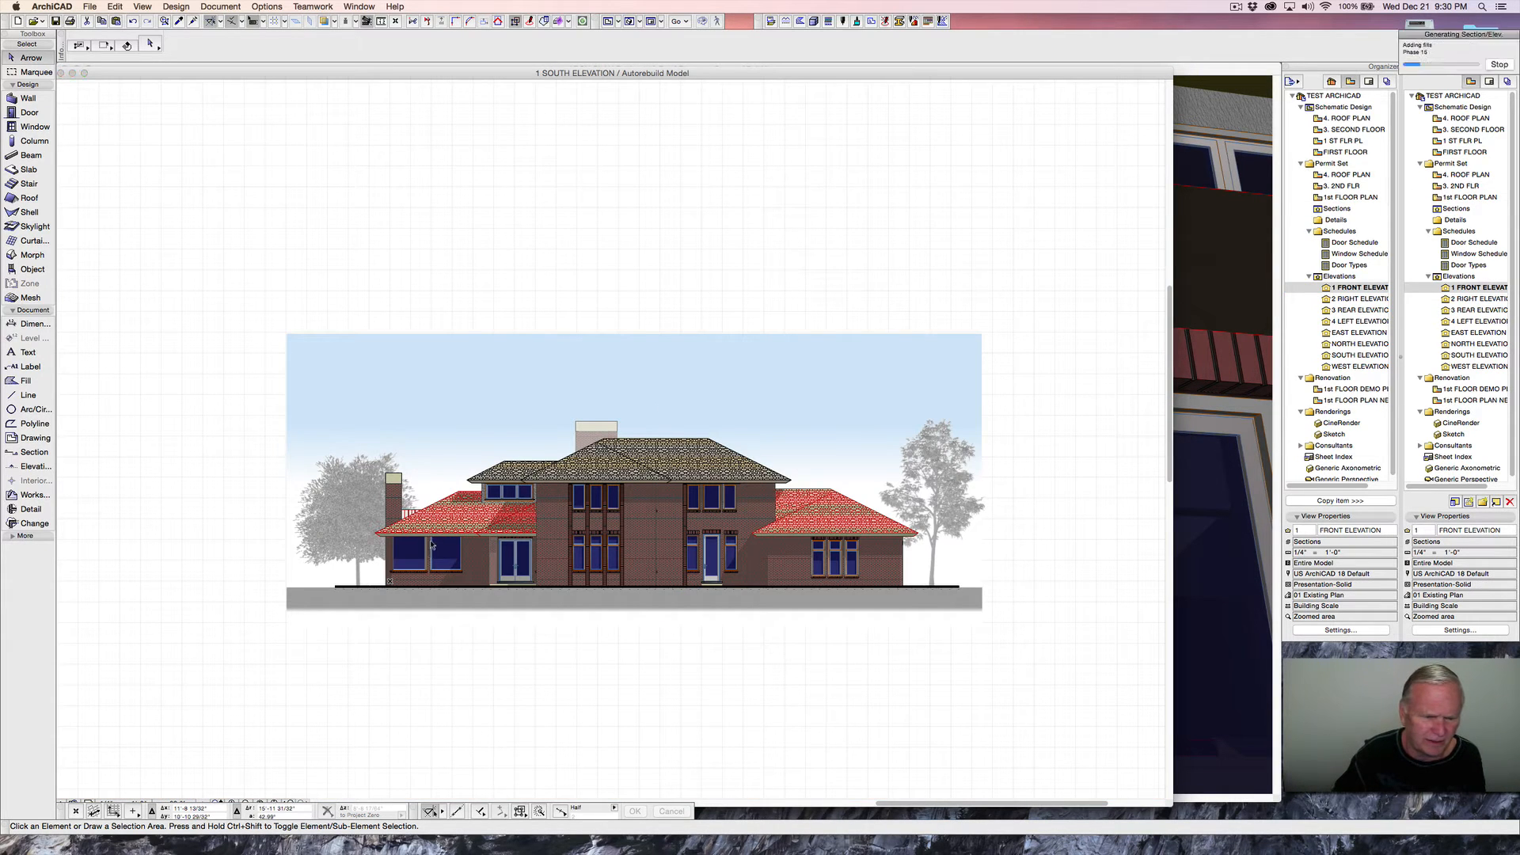
scroll(431, 543, "up", 10)
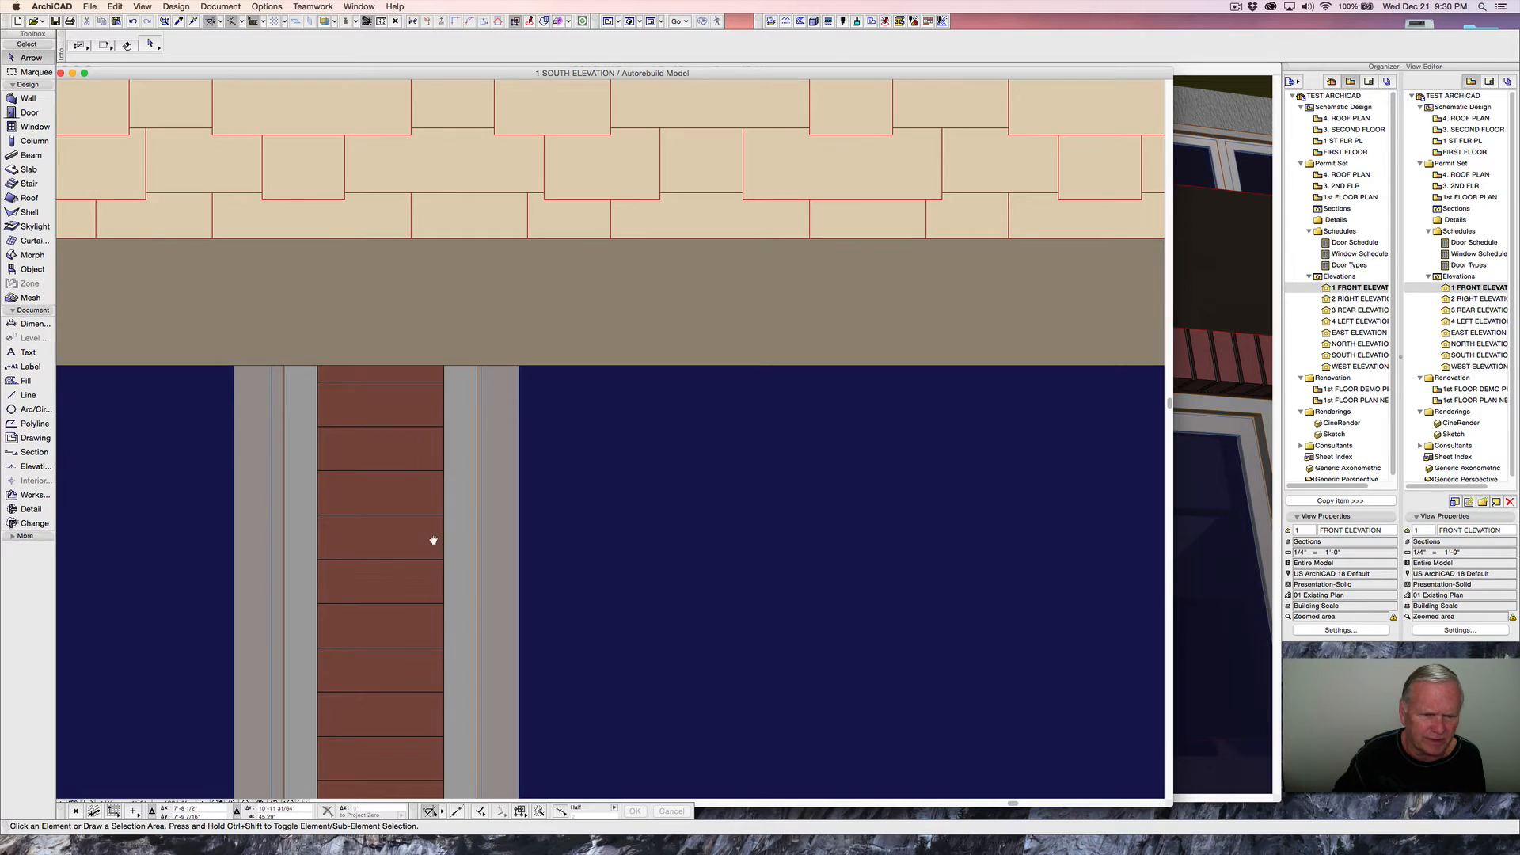
middle_click_drag(431, 536, 490, 529)
scroll(755, 514, "up", 1)
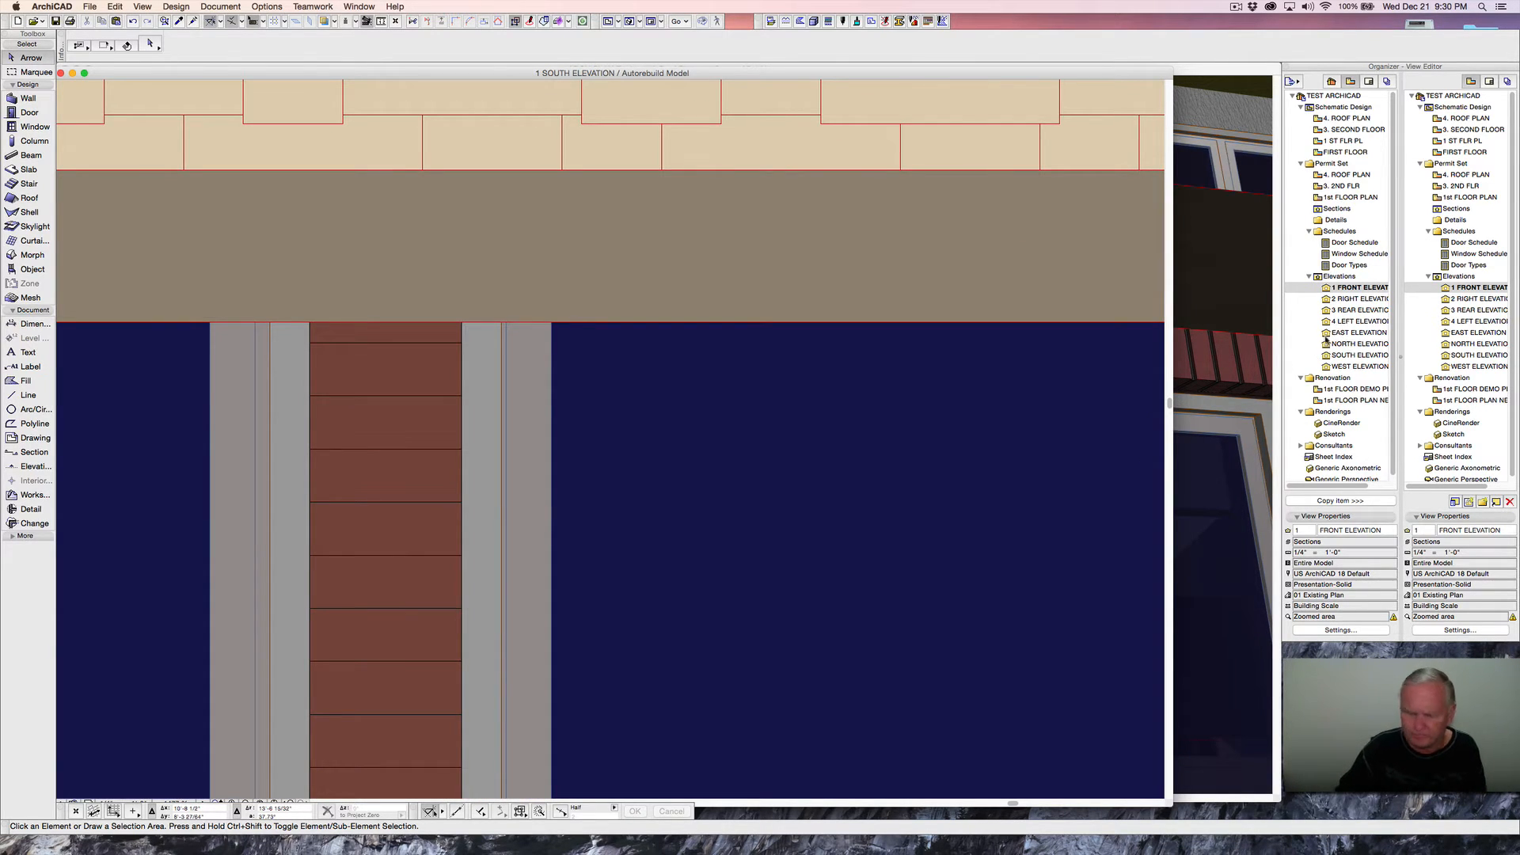
key("F3")
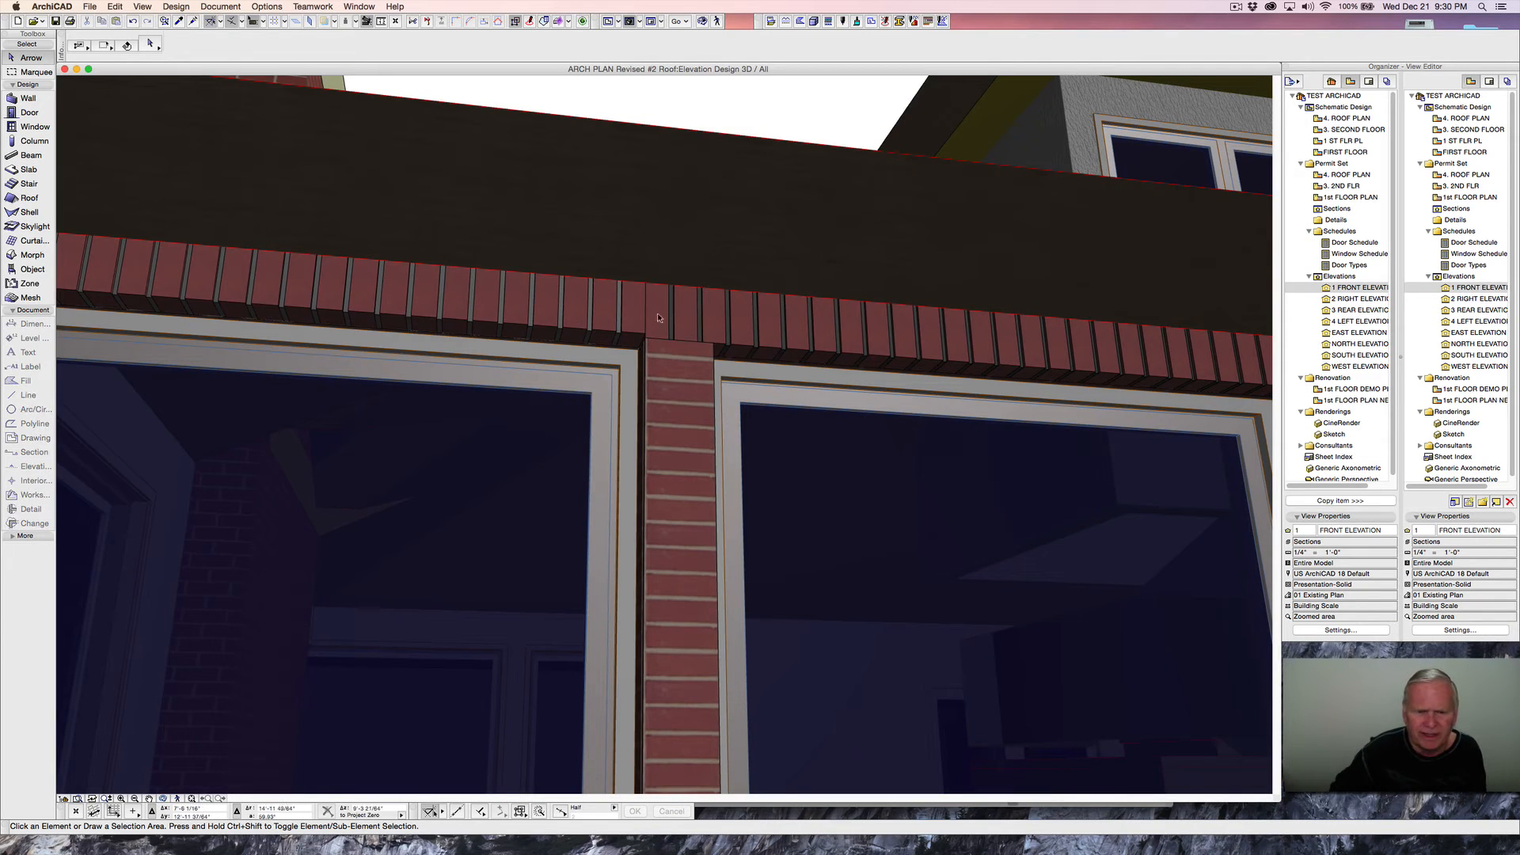
middle_click_drag(628, 337, 780, 337, "shift")
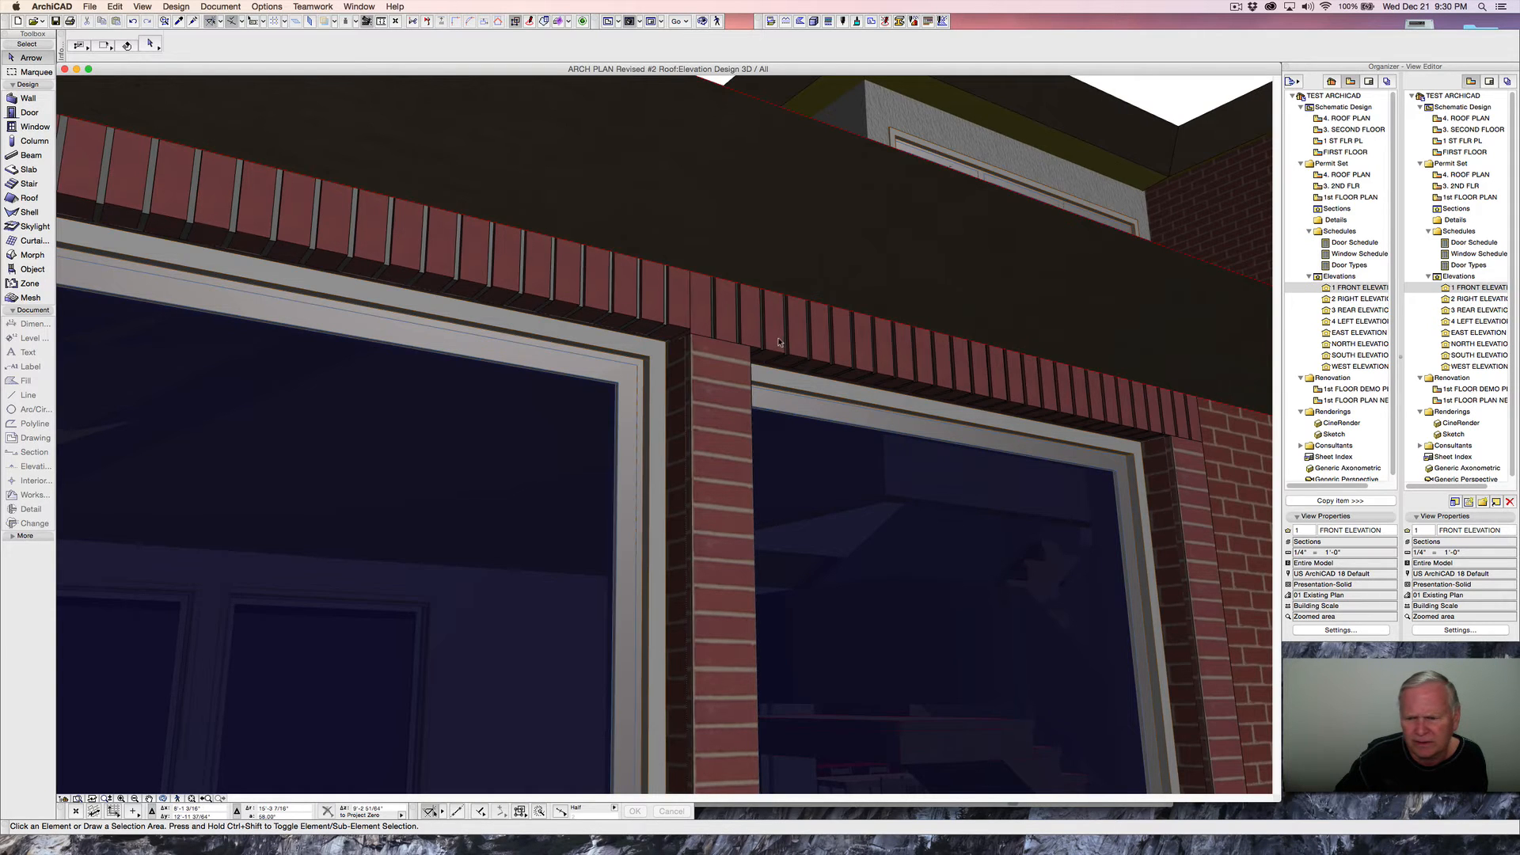
scroll(779, 340, "down", 5)
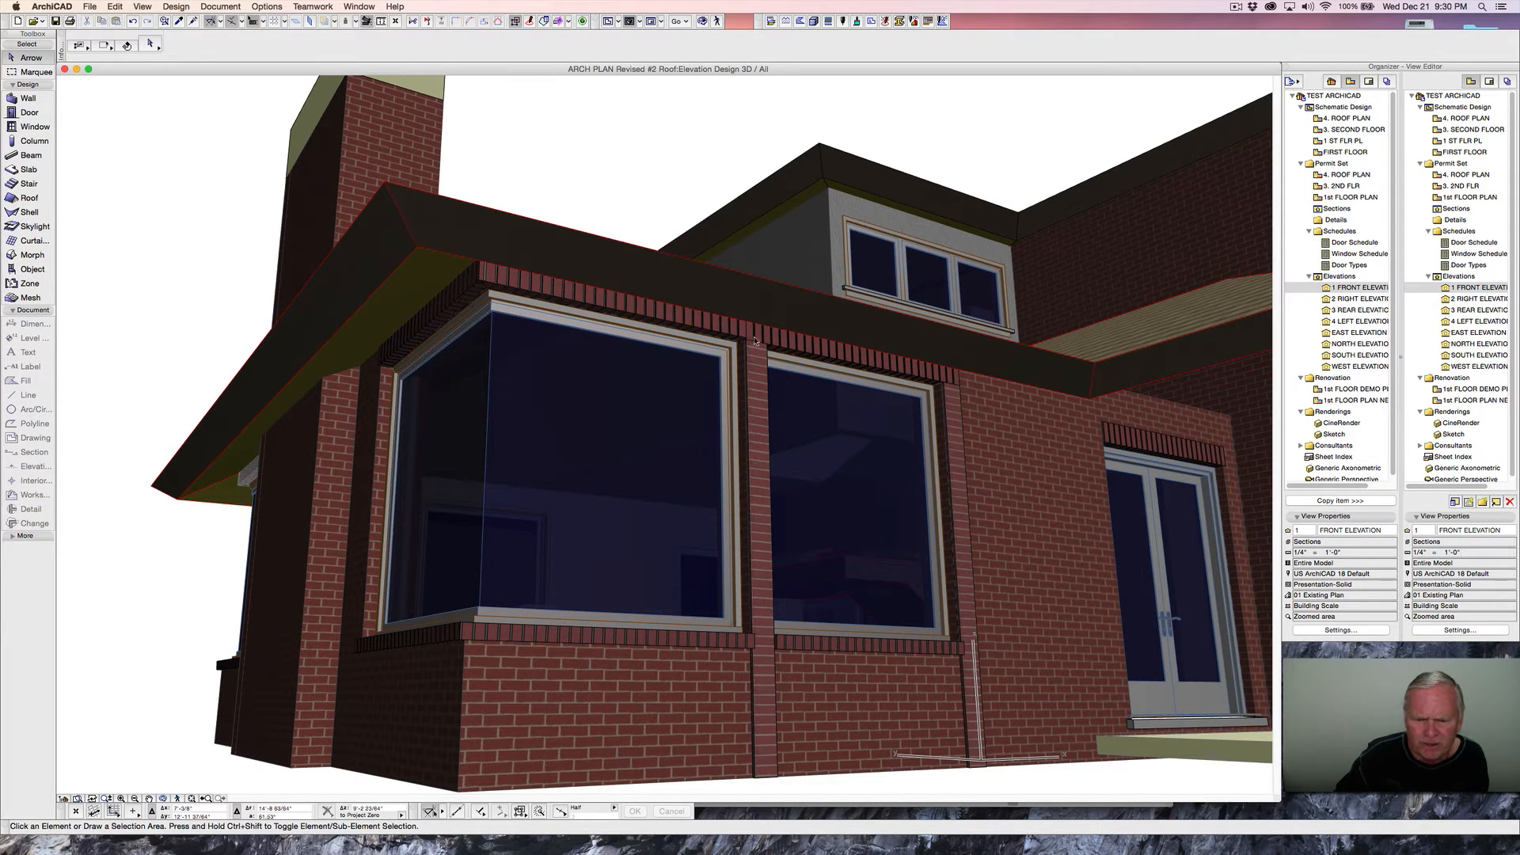
- Open the 1st floor plan and pick up the settings of the W1 Casement 18 window in the living room's front wall
double_click(1334, 199)
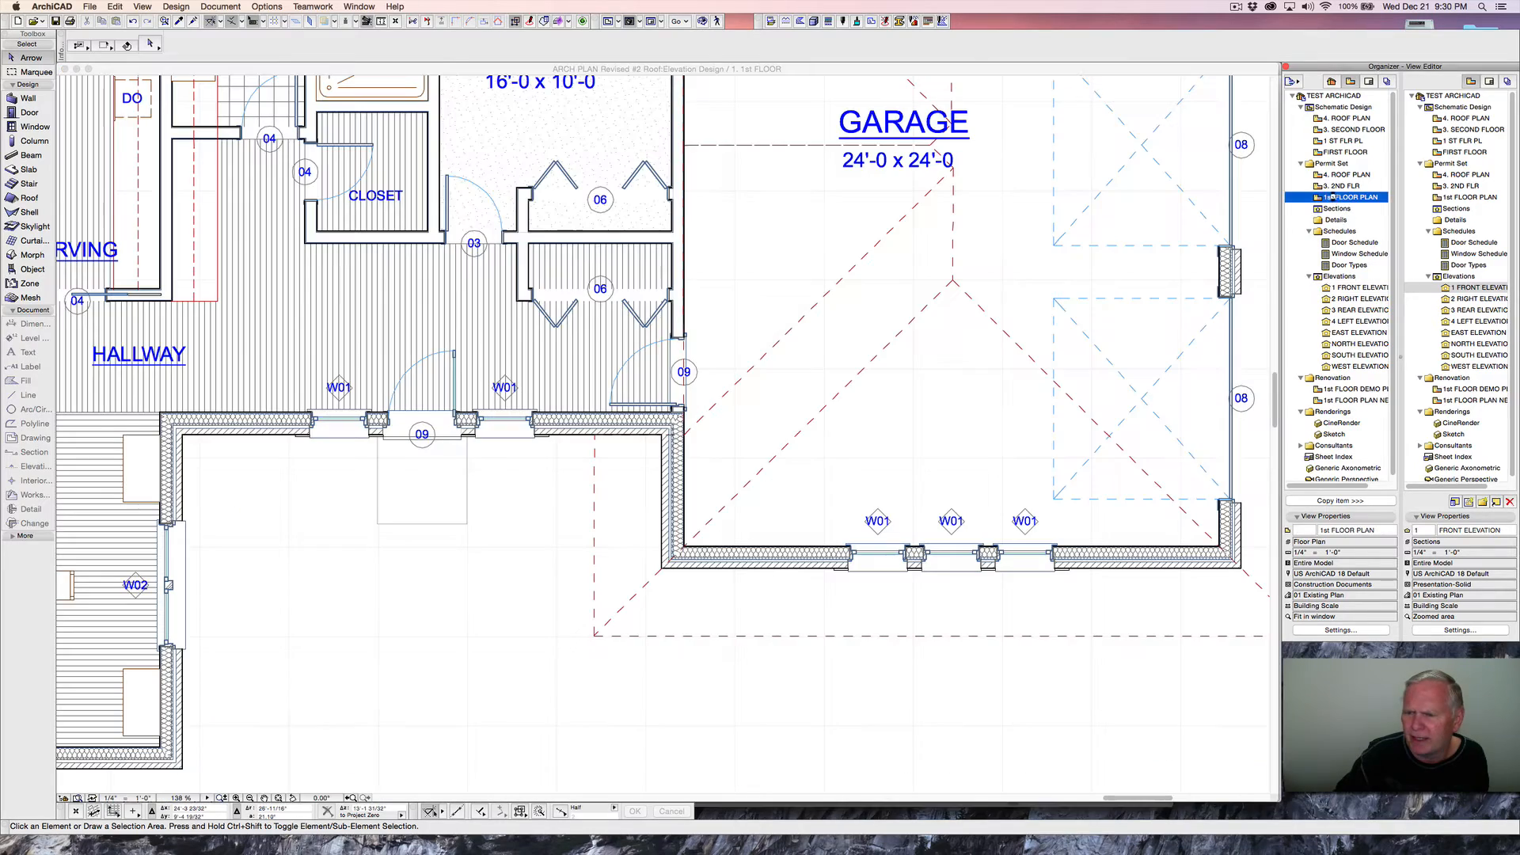
middle_click_drag(432, 472, 1097, 375)
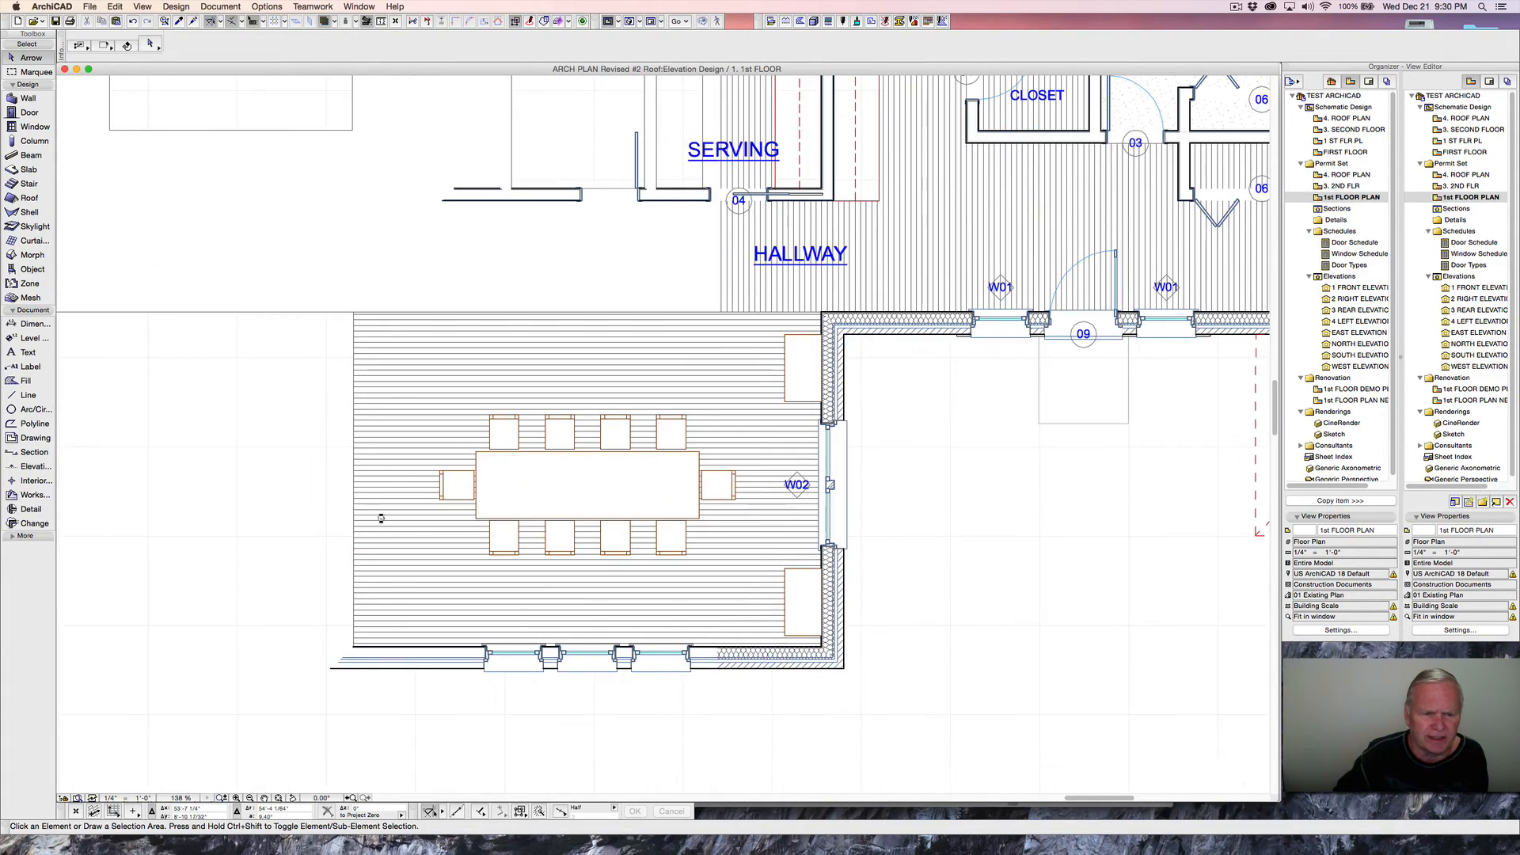
middle_click_drag(367, 516, 991, 472)
middle_click_drag(536, 376, 645, 564)
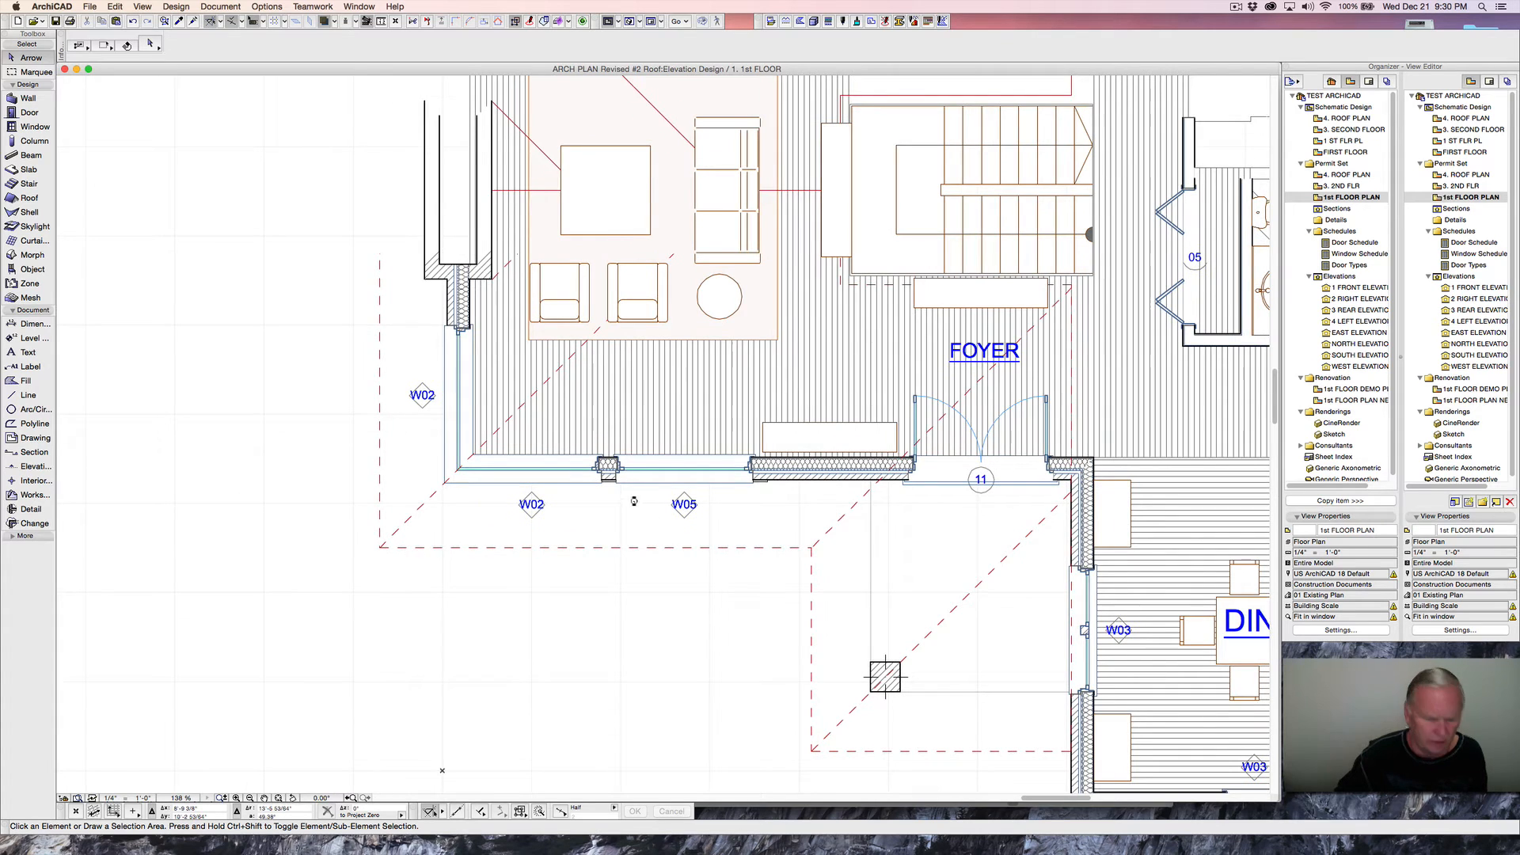
left_click(601, 458, "alt")
scroll(599, 413, "down", 5)
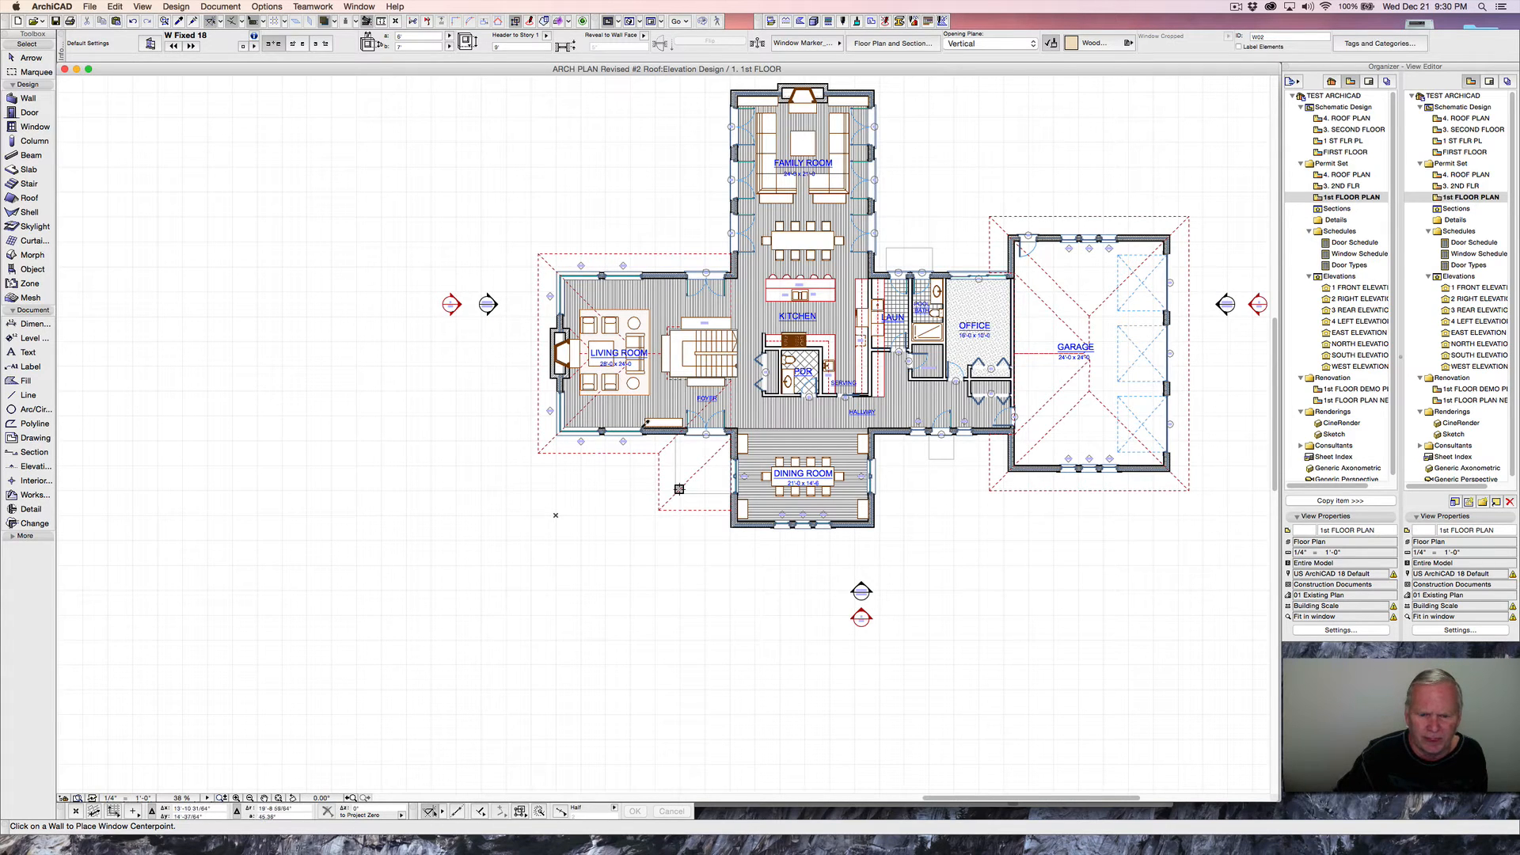
left_click(643, 428, "alt")
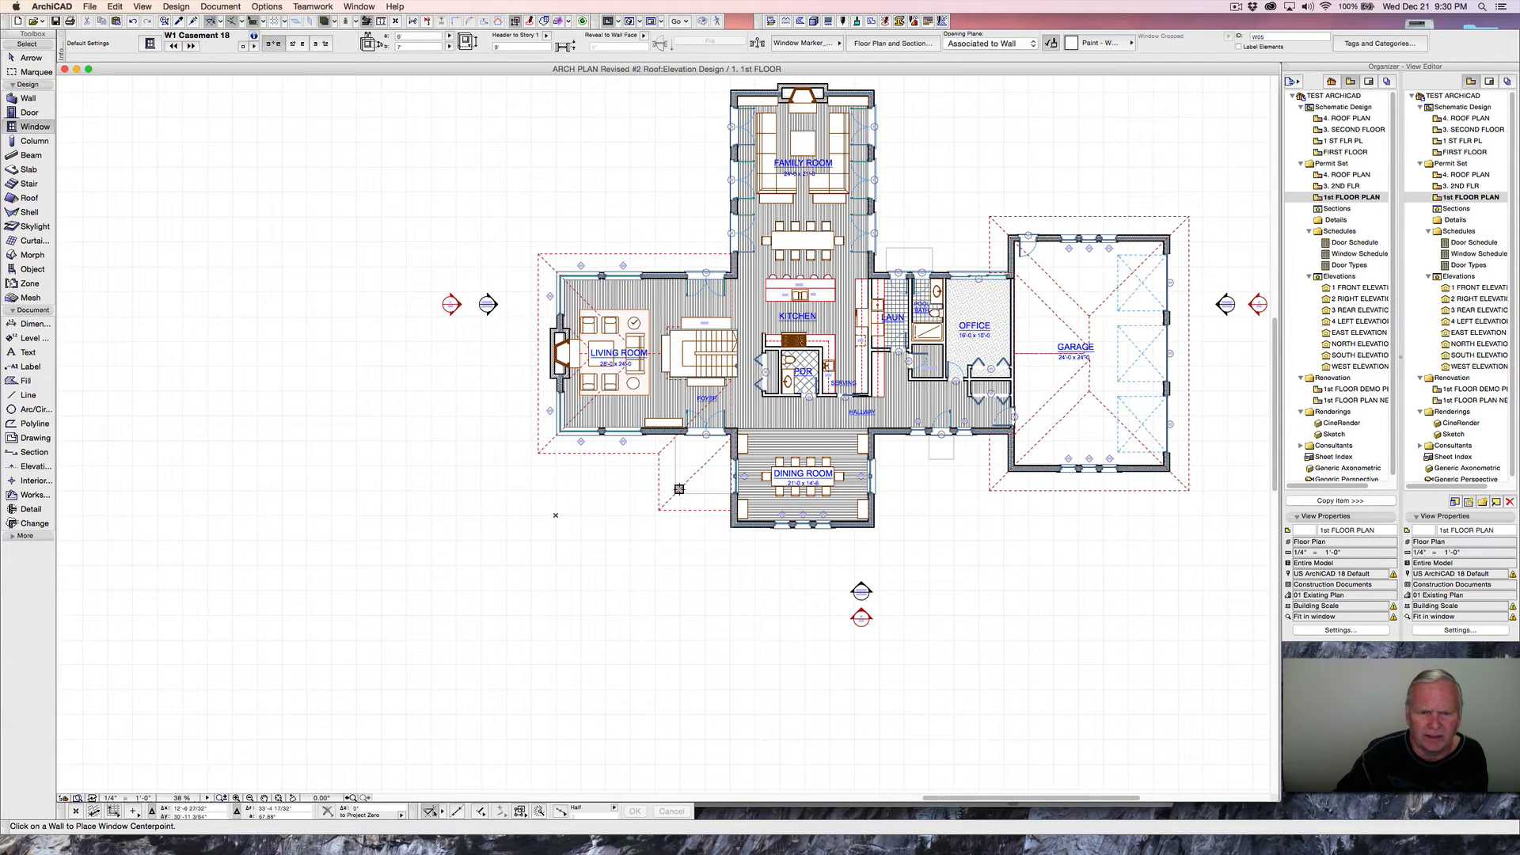
- Copy the brick strip from the pier between the front W02 and W05 windows to the fireplace wall's outer corner beside the side W02 window
scroll(622, 332, "down", 2)
scroll(569, 484, "up", 10)
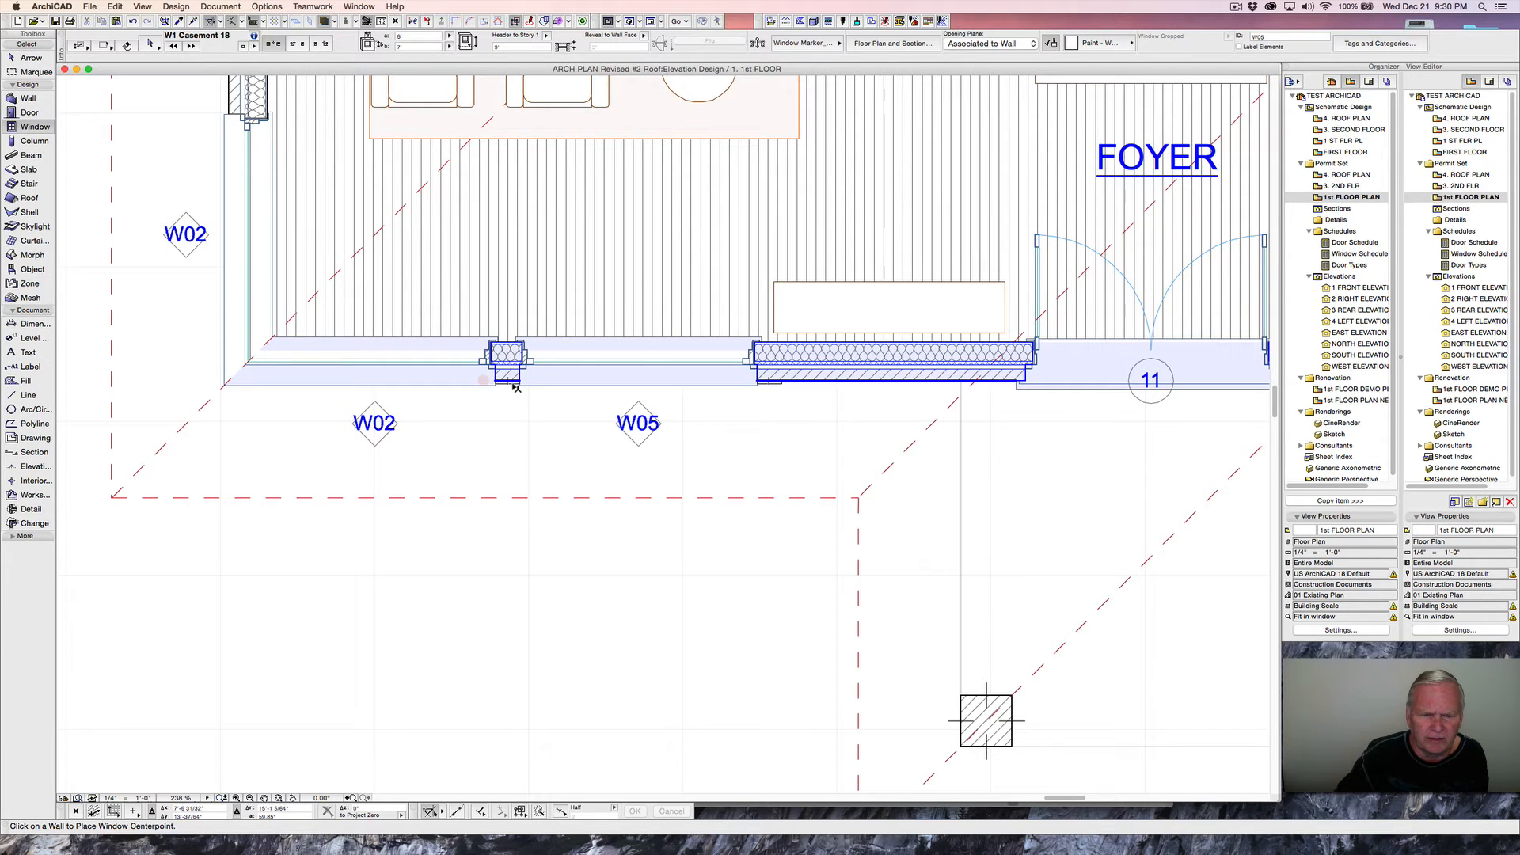
right_click(513, 387)
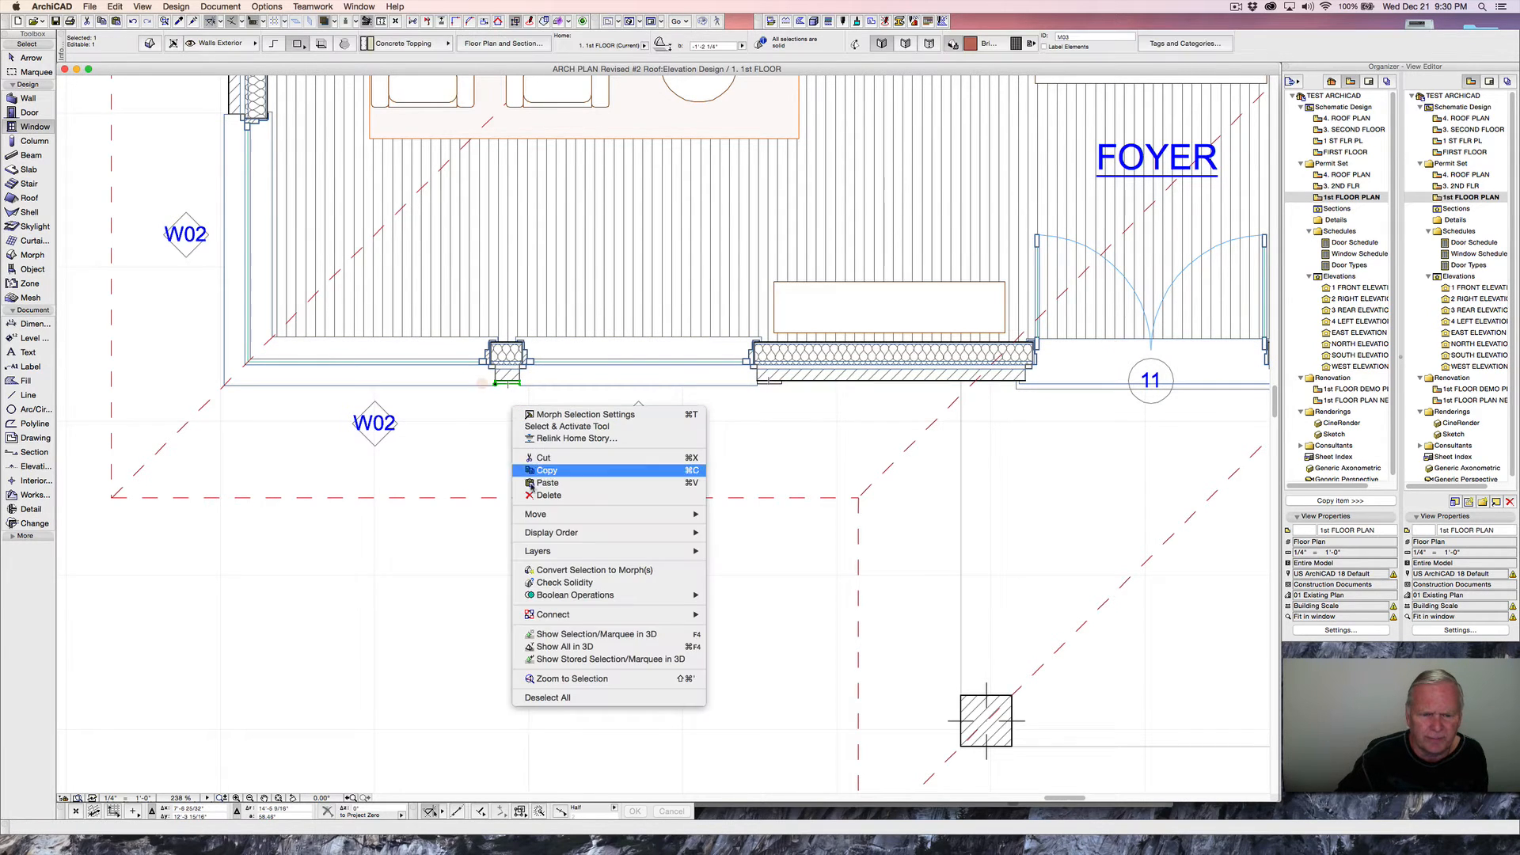
mouse_move(700, 523)
left_click(753, 572)
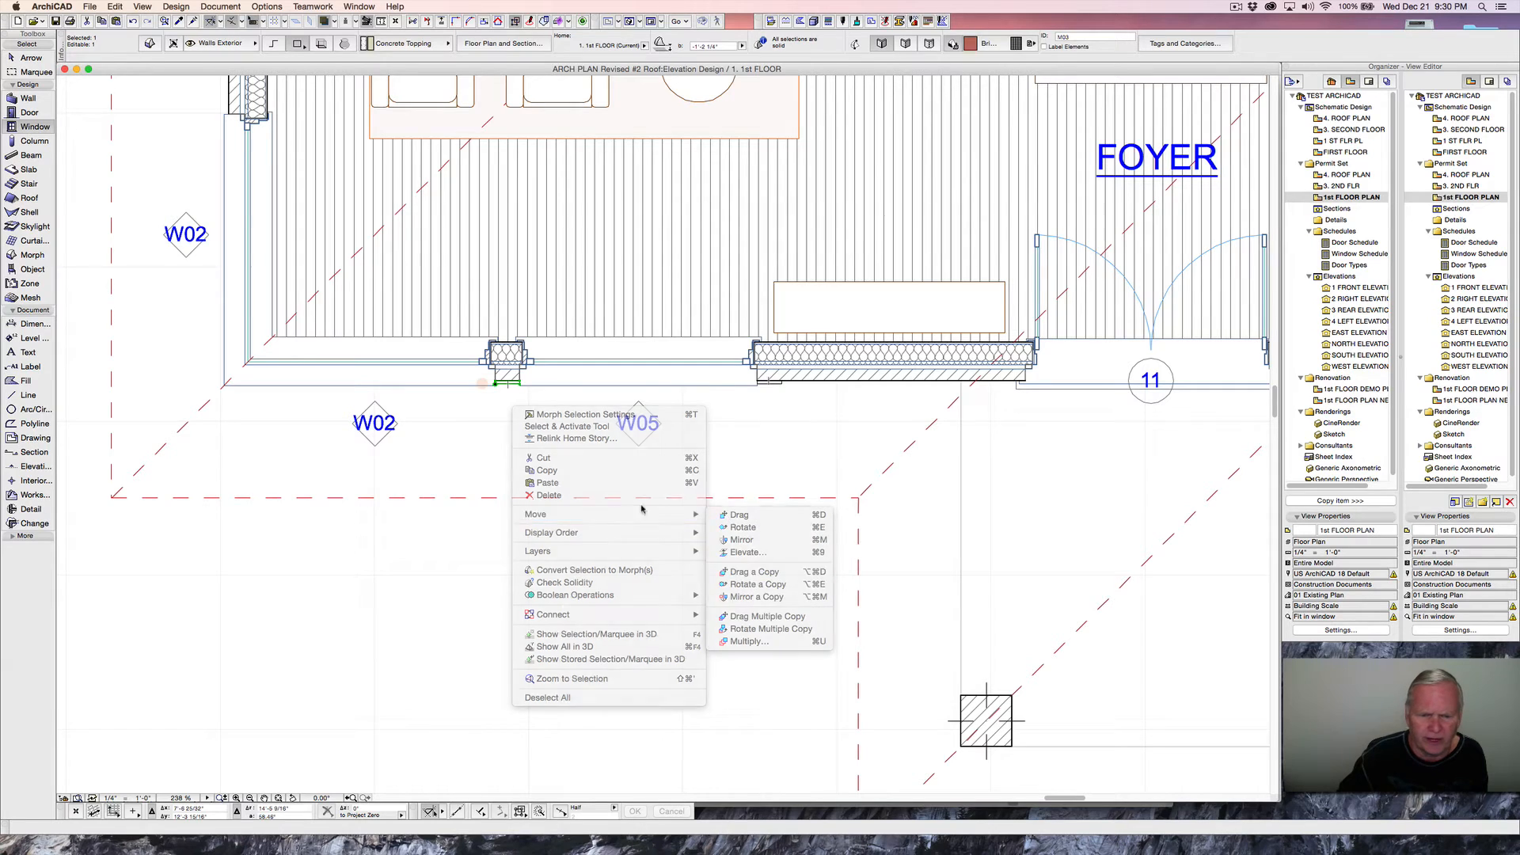
left_click(521, 387)
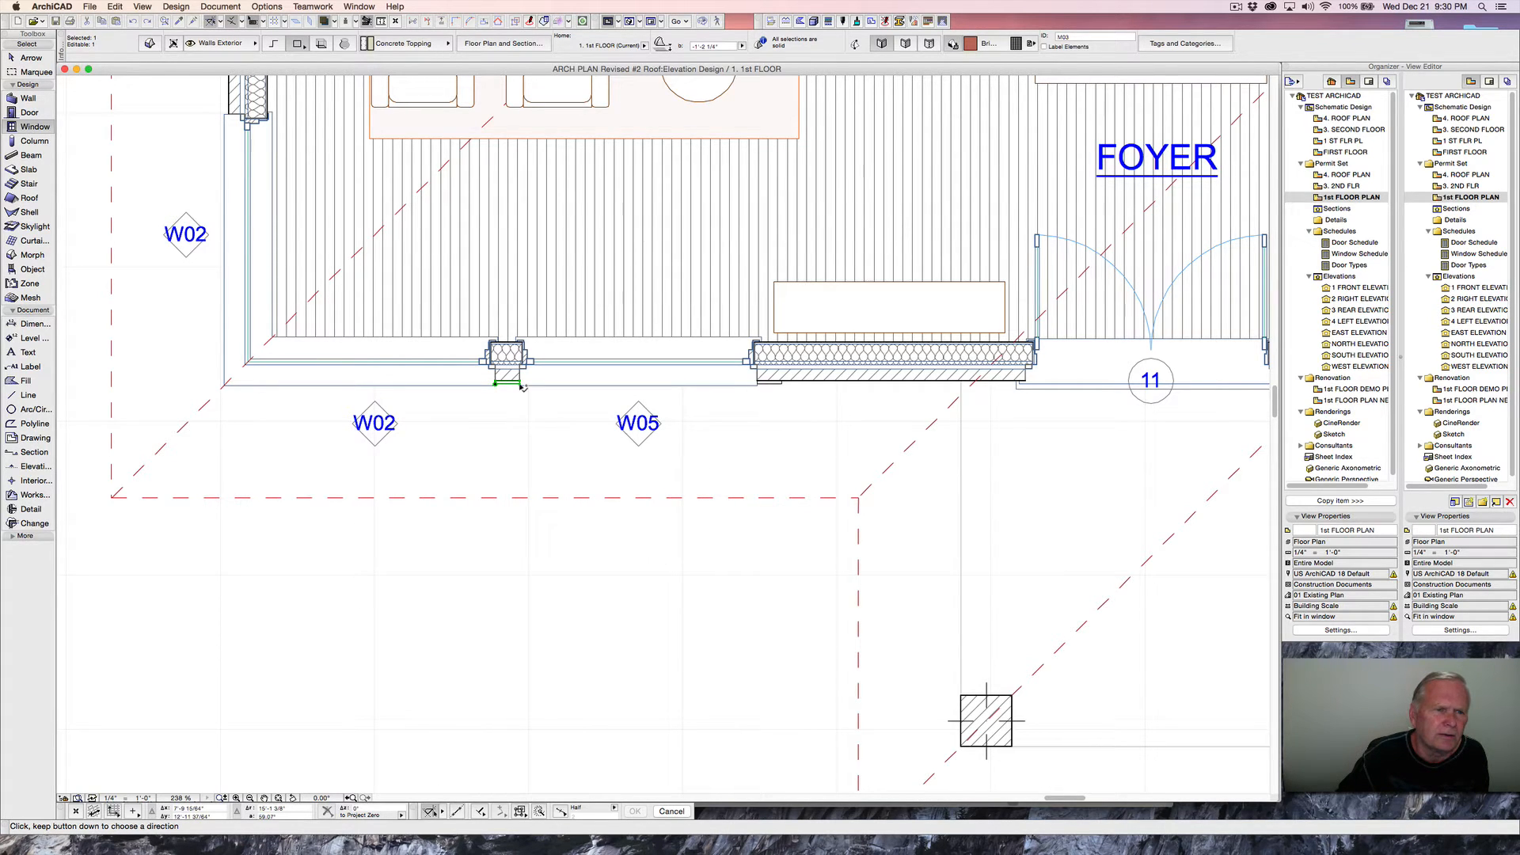
left_click(523, 385)
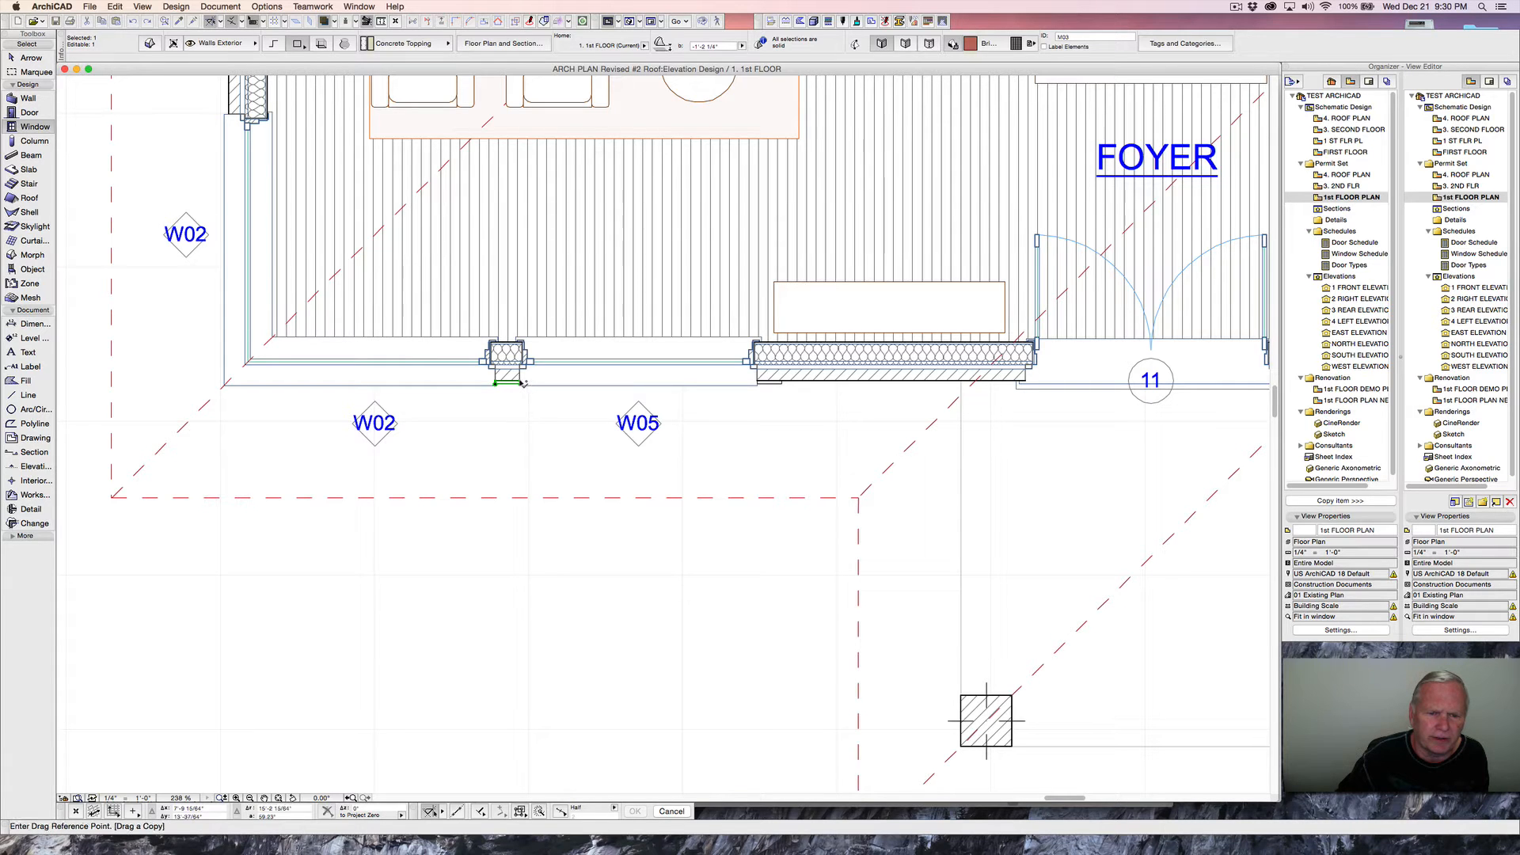
left_click(523, 384)
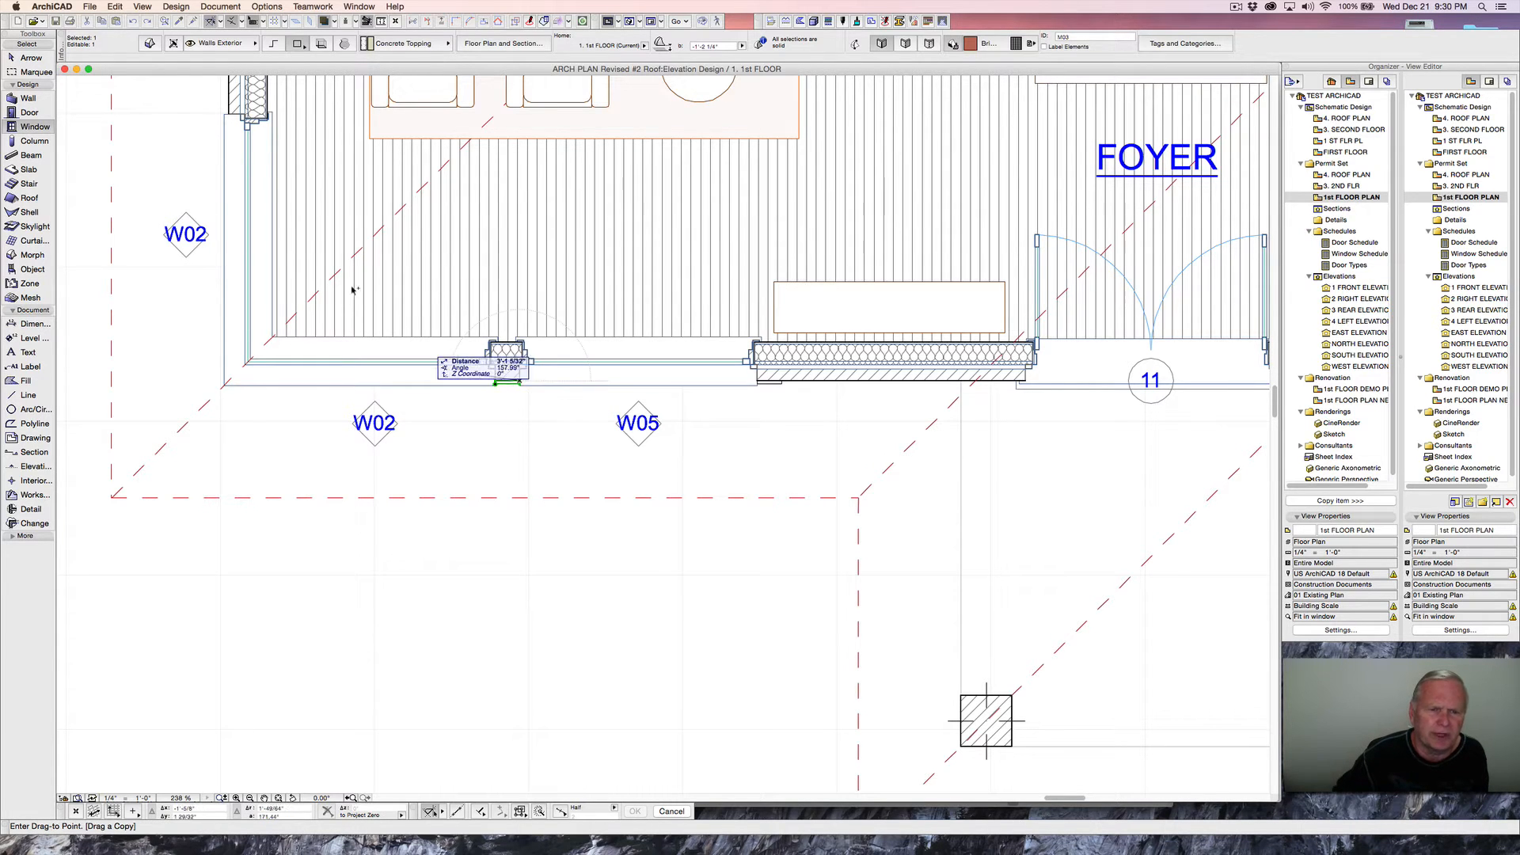
scroll(230, 183, "down", 2)
middle_click_drag(229, 183, 385, 389)
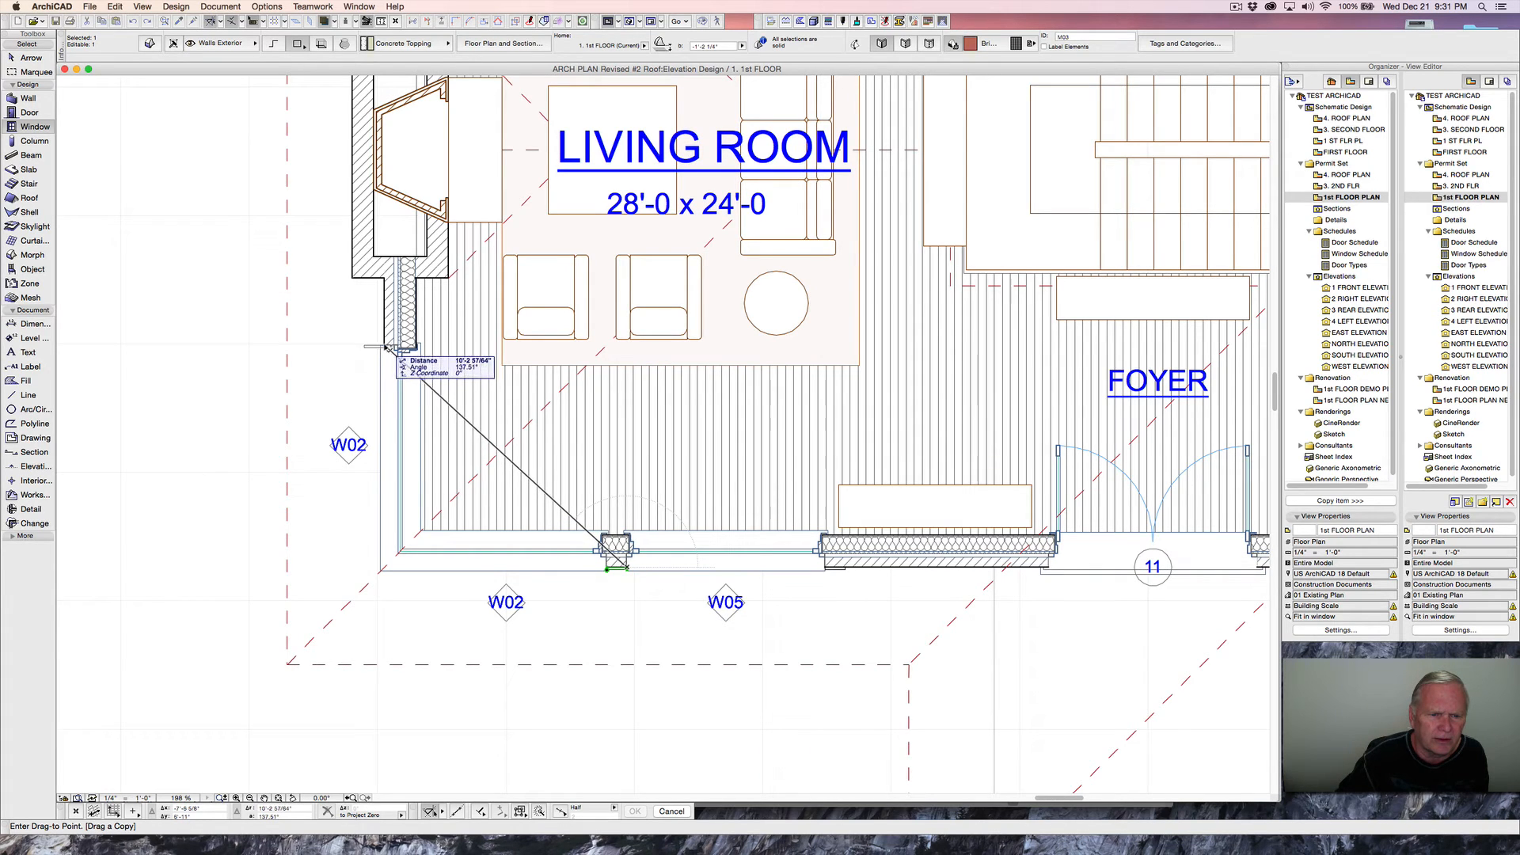
left_click(385, 347)
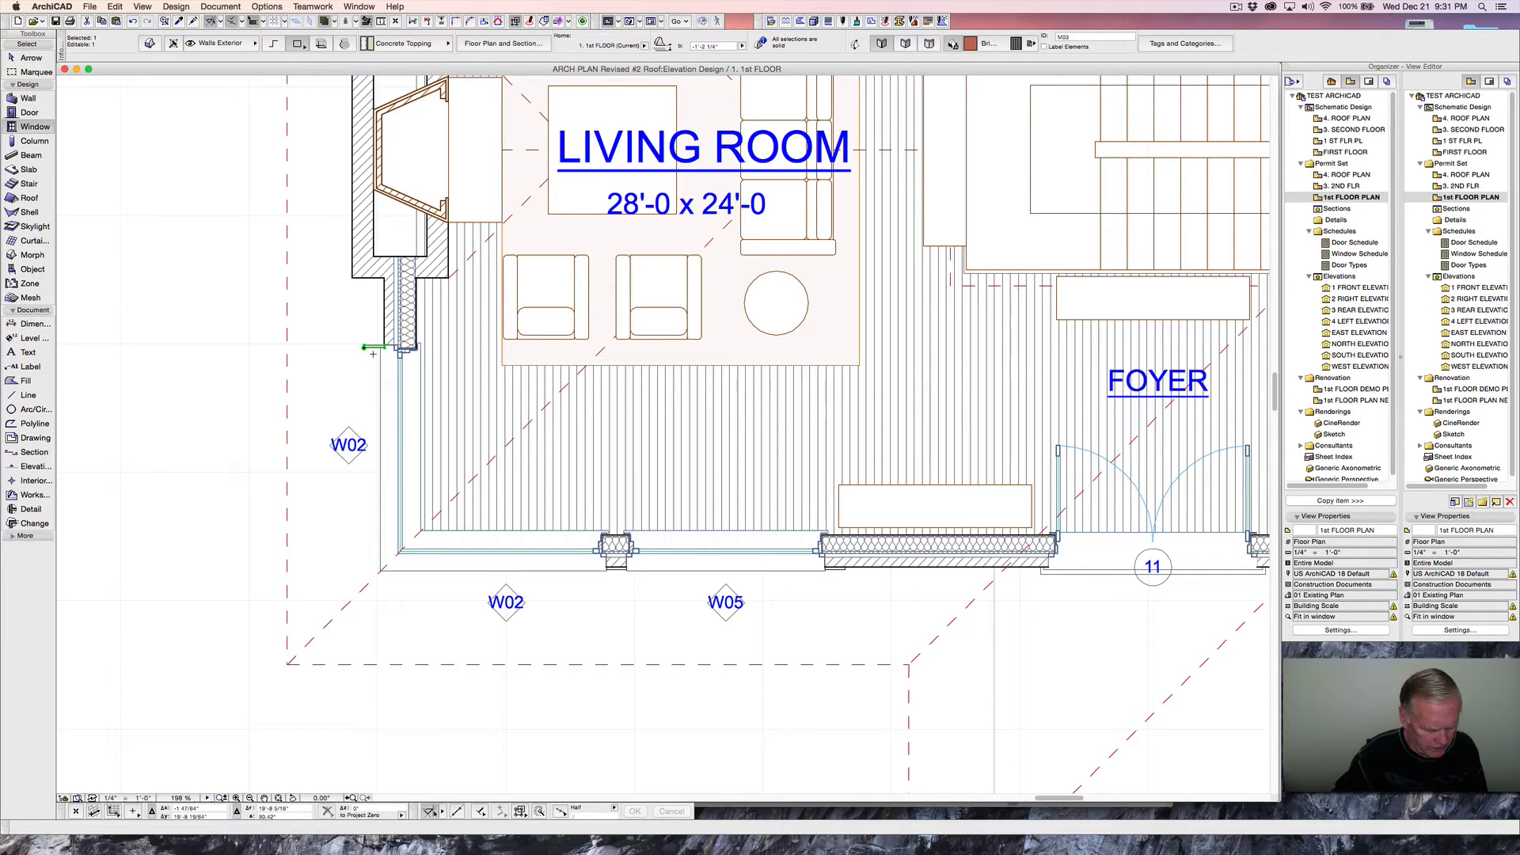
key("super+e")
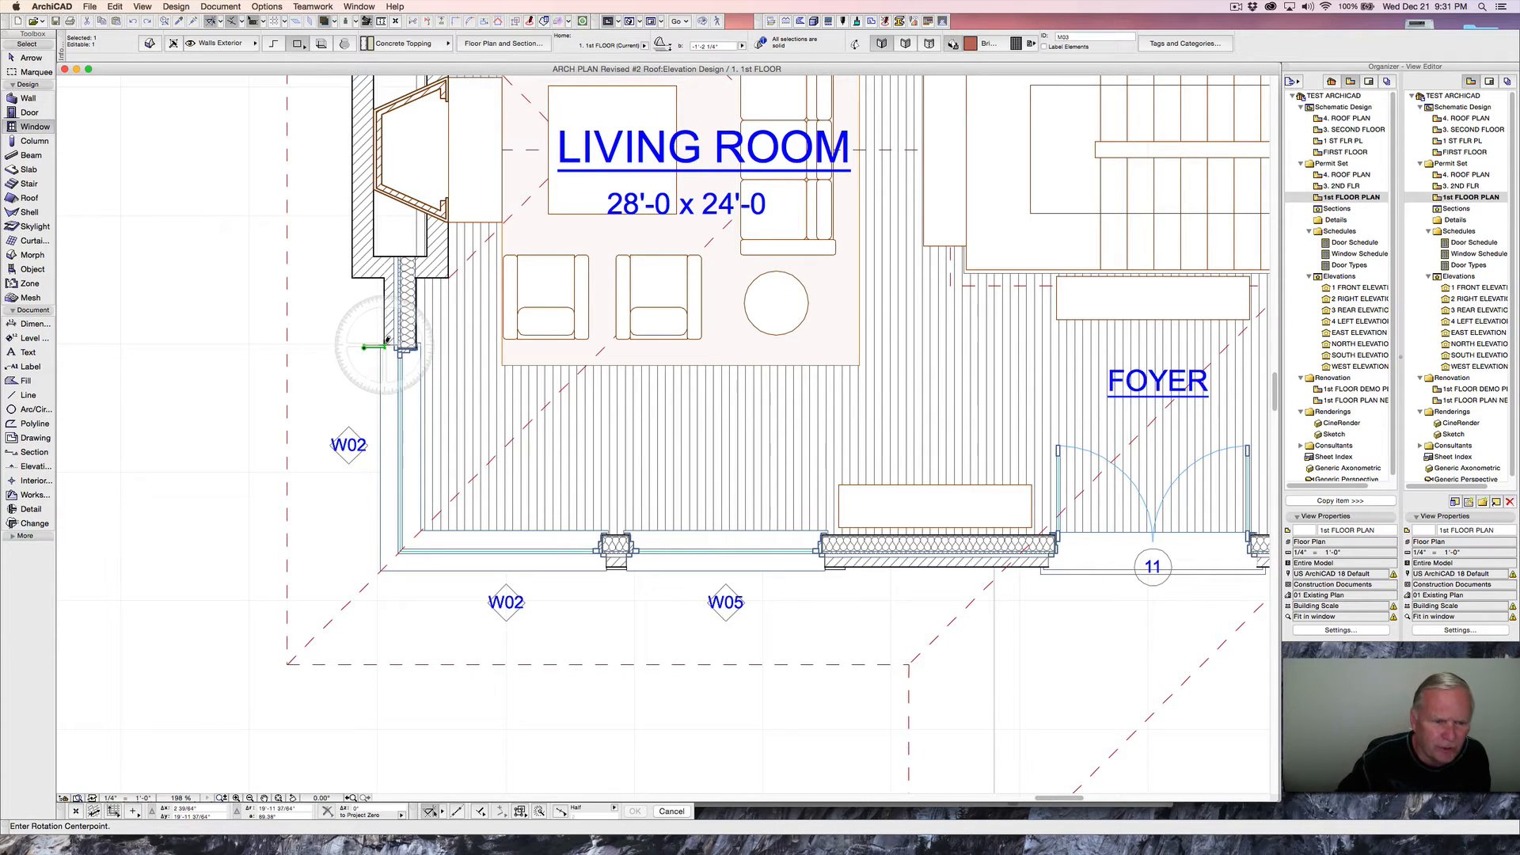
left_click(385, 346)
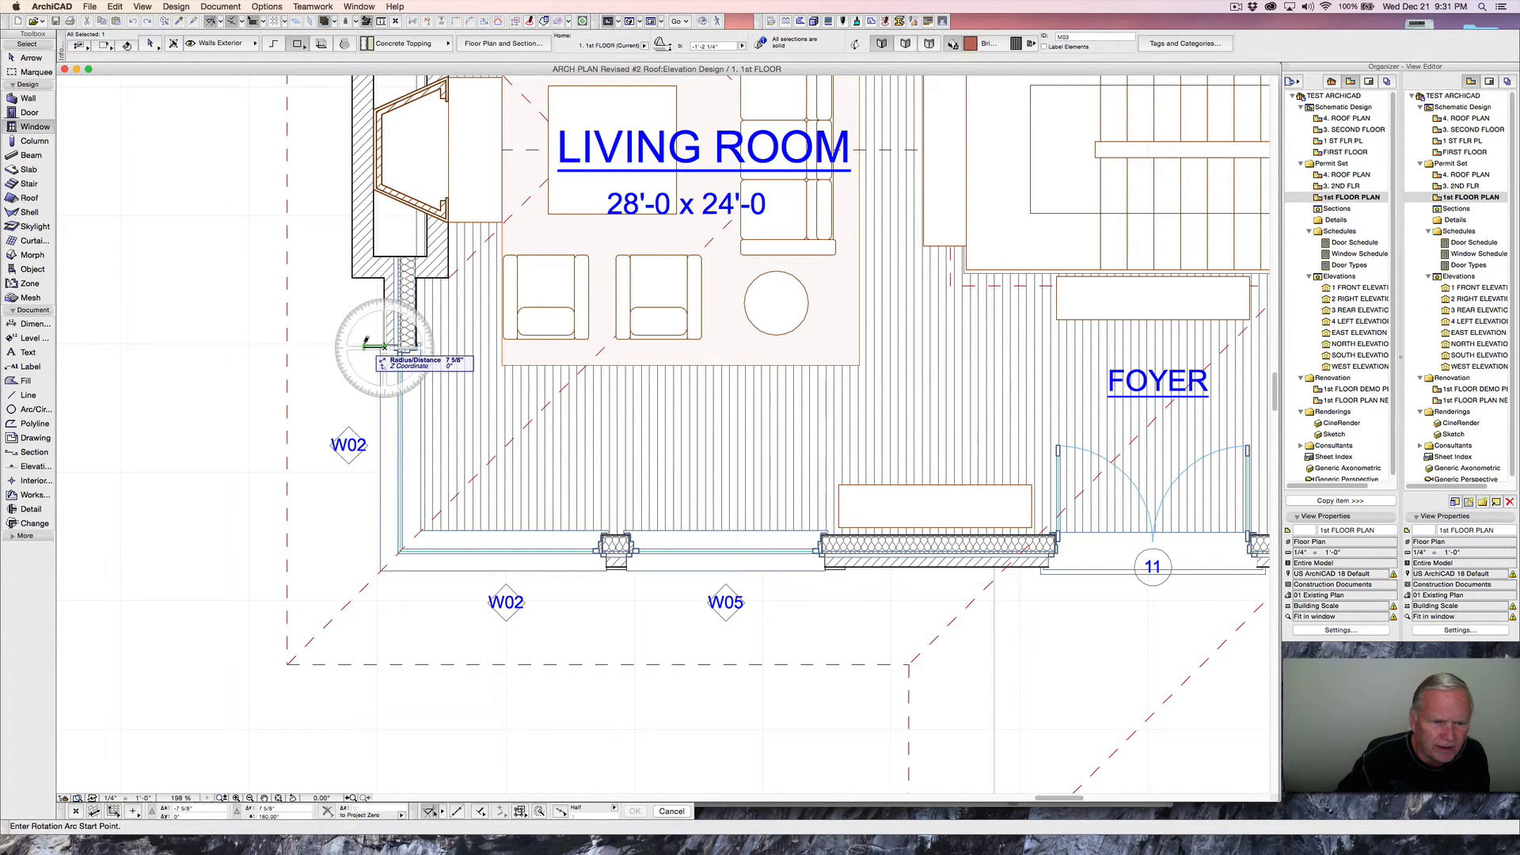
key("Escape")
- Rotate the copied brick strip 90° about the wall's outer corner at the W02 opening so it lies flat against the fireplace wall
scroll(382, 342, "up", 5)
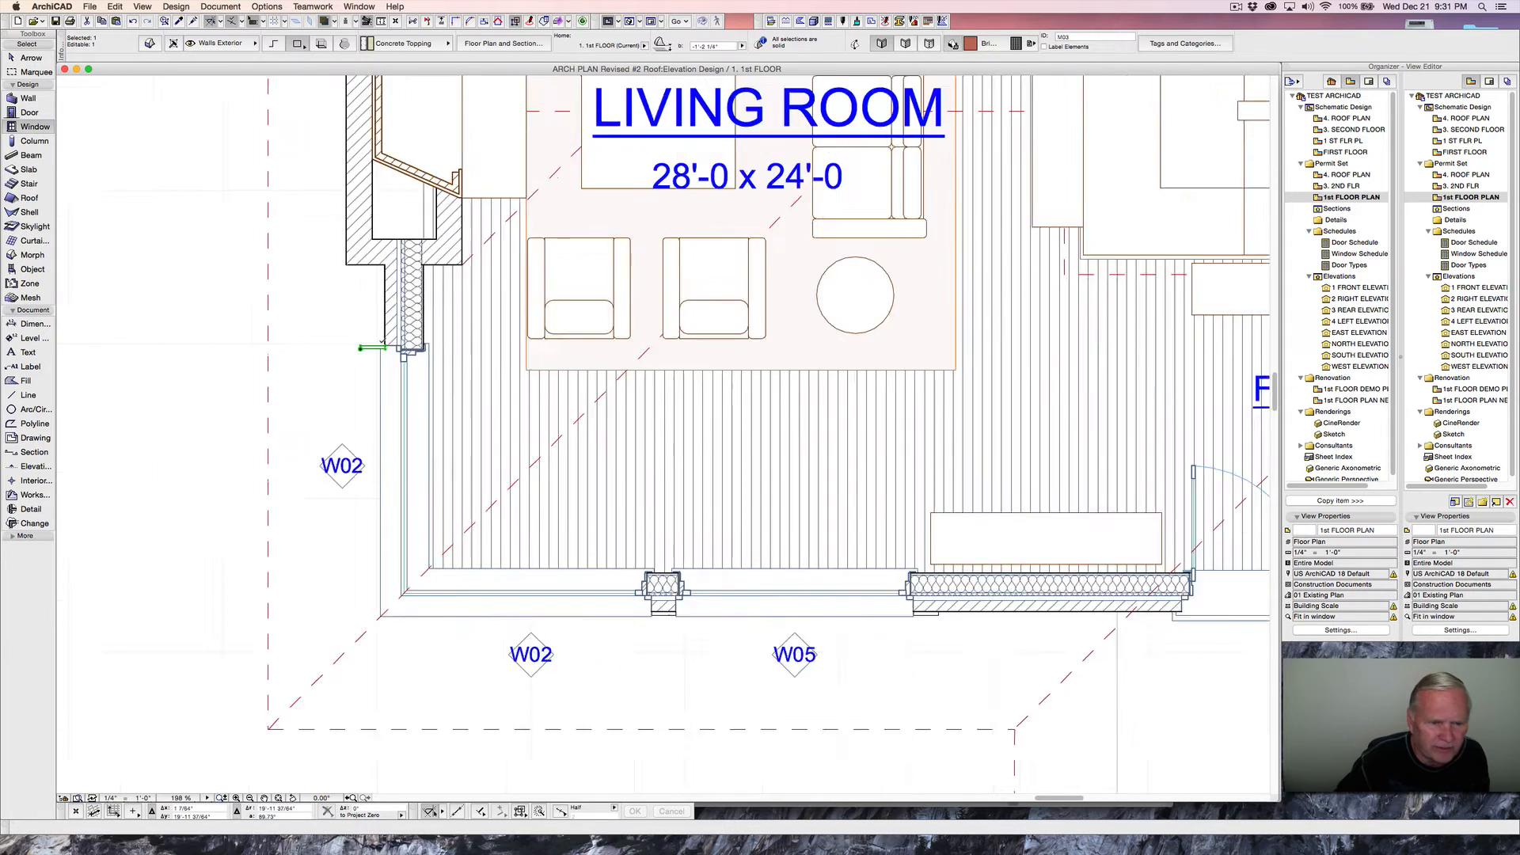
scroll(382, 340, "up", 3)
key("super+e")
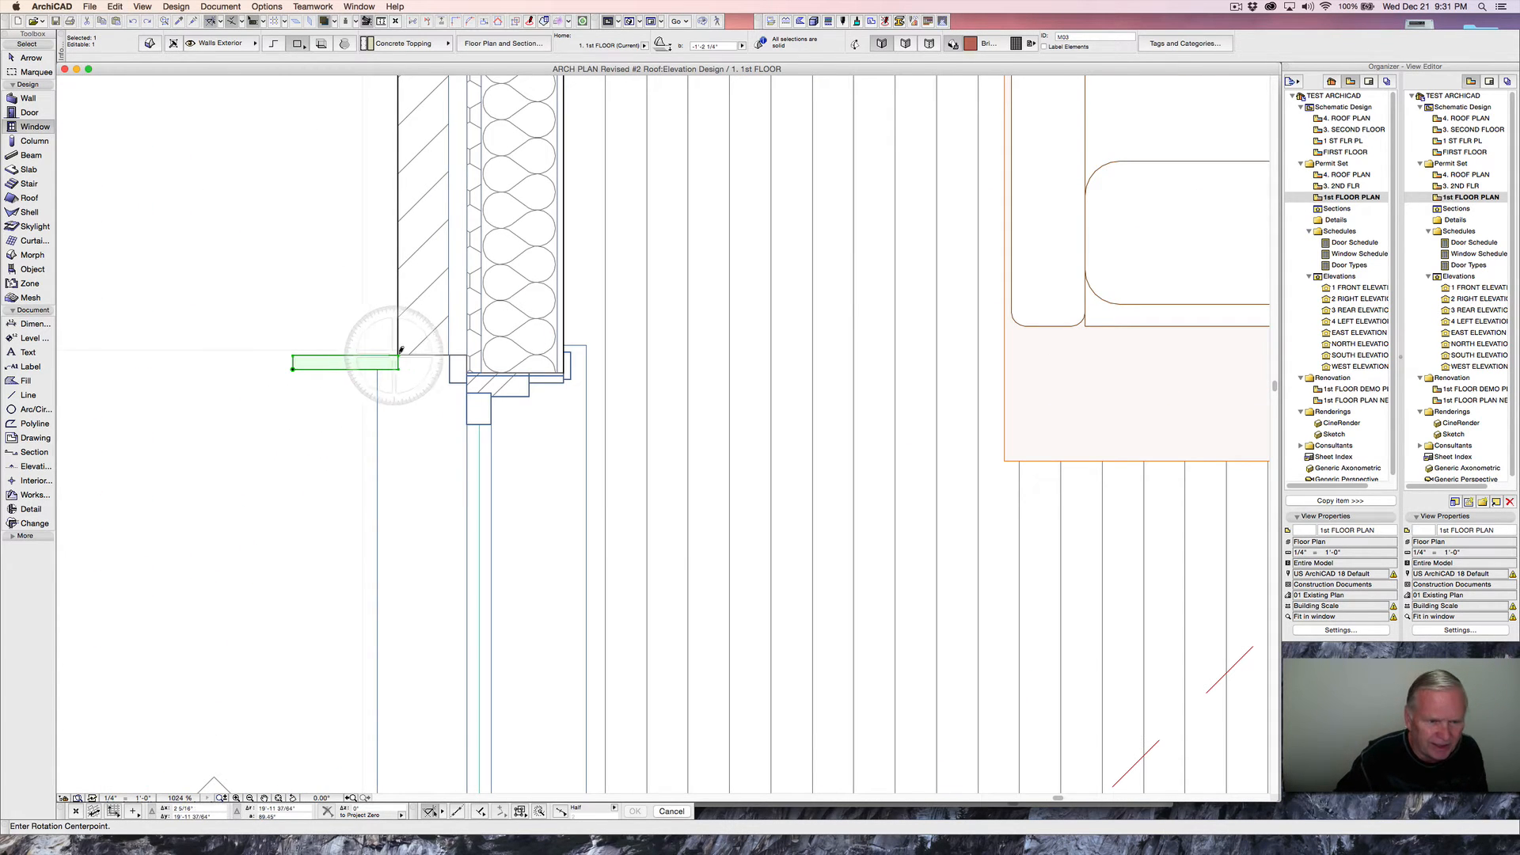
left_click(398, 357)
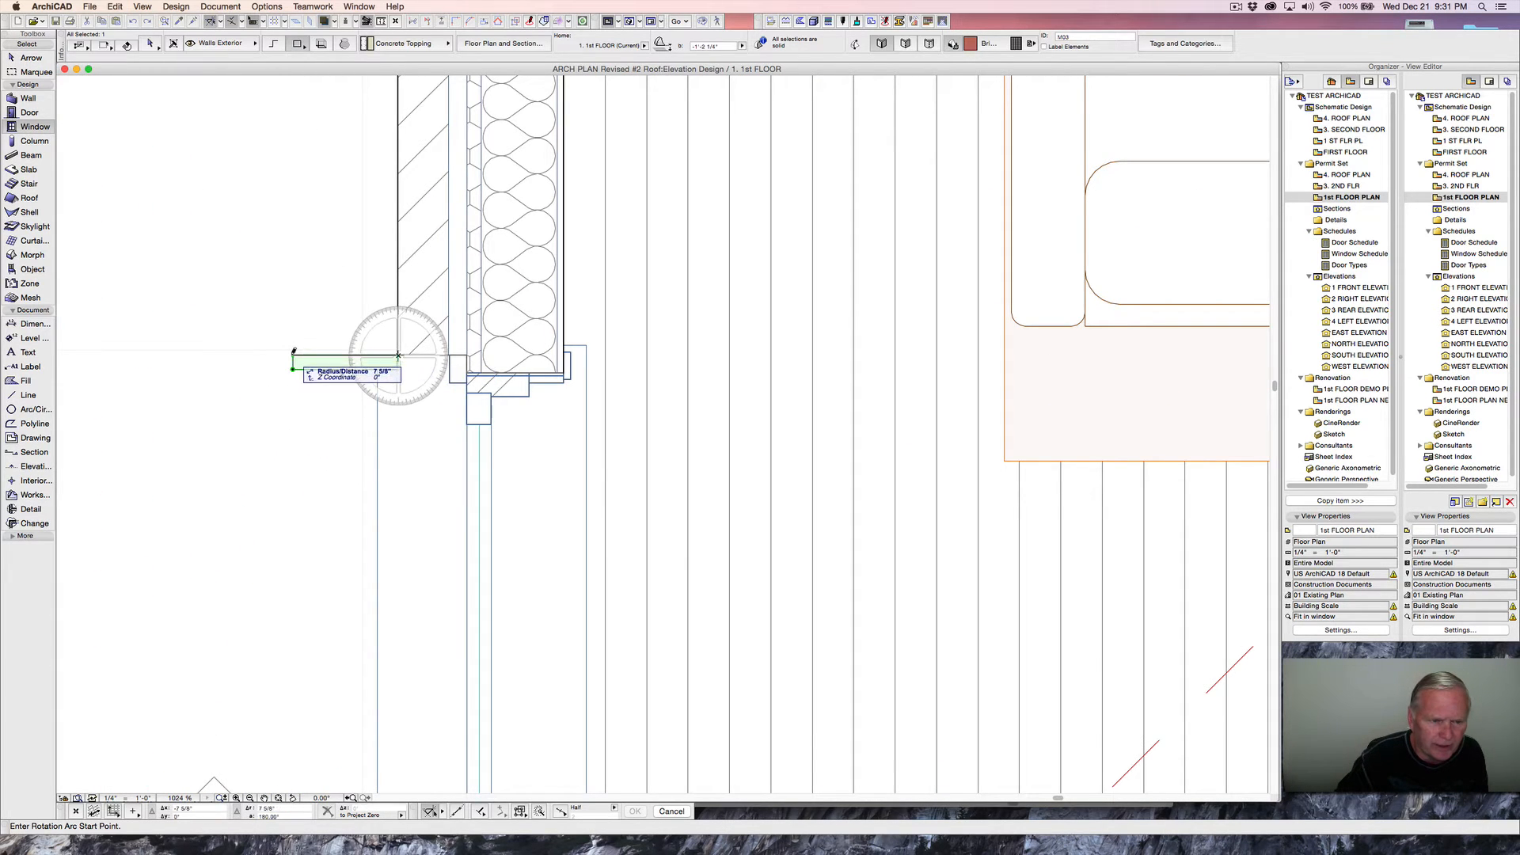
left_click(293, 357)
left_click(395, 237)
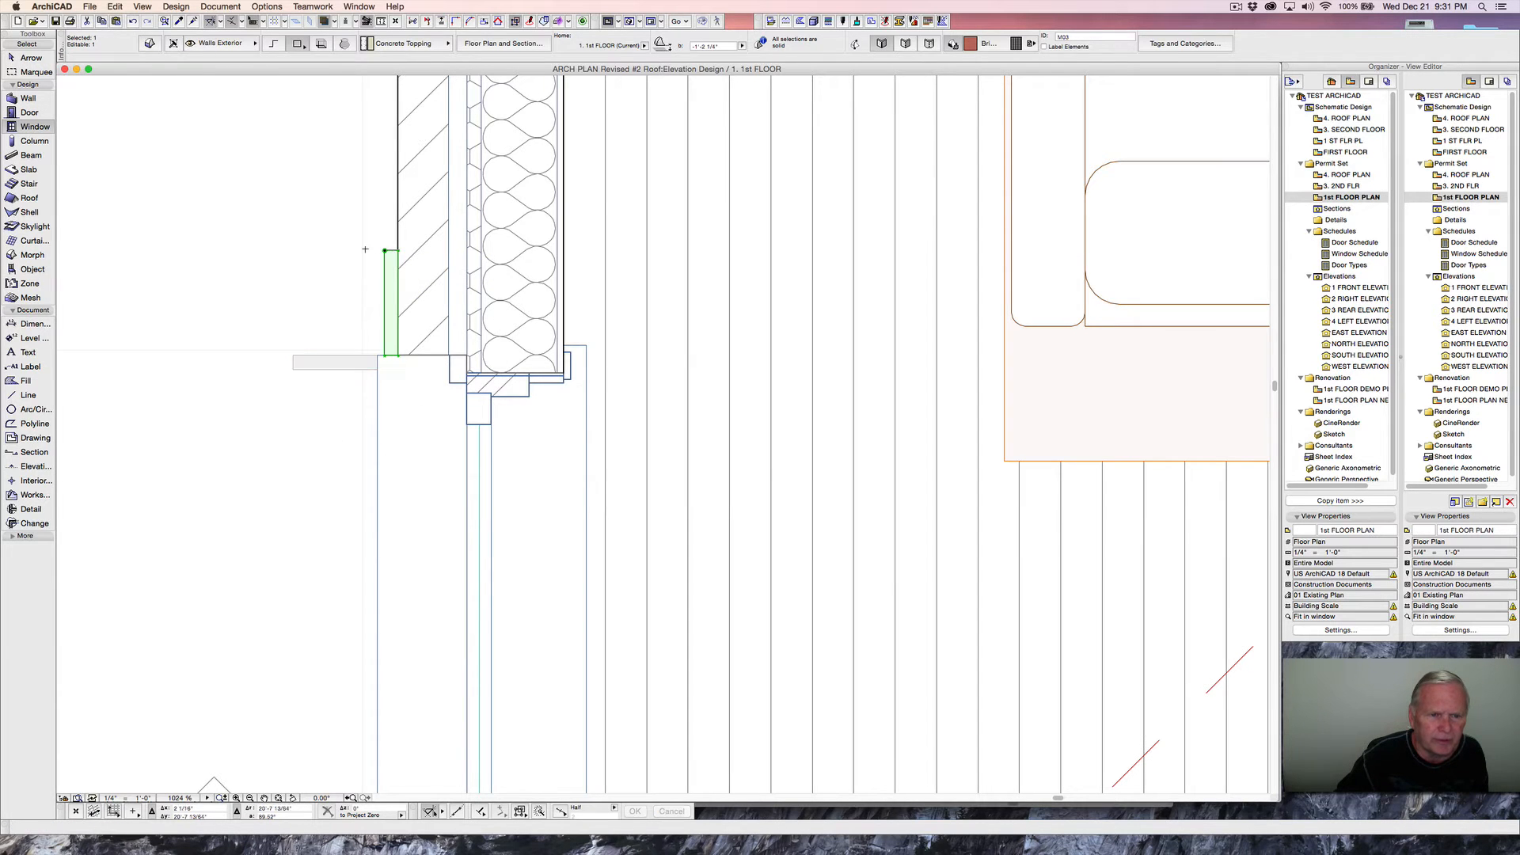
scroll(387, 300, "down", 7)
scroll(387, 300, "down", 5)
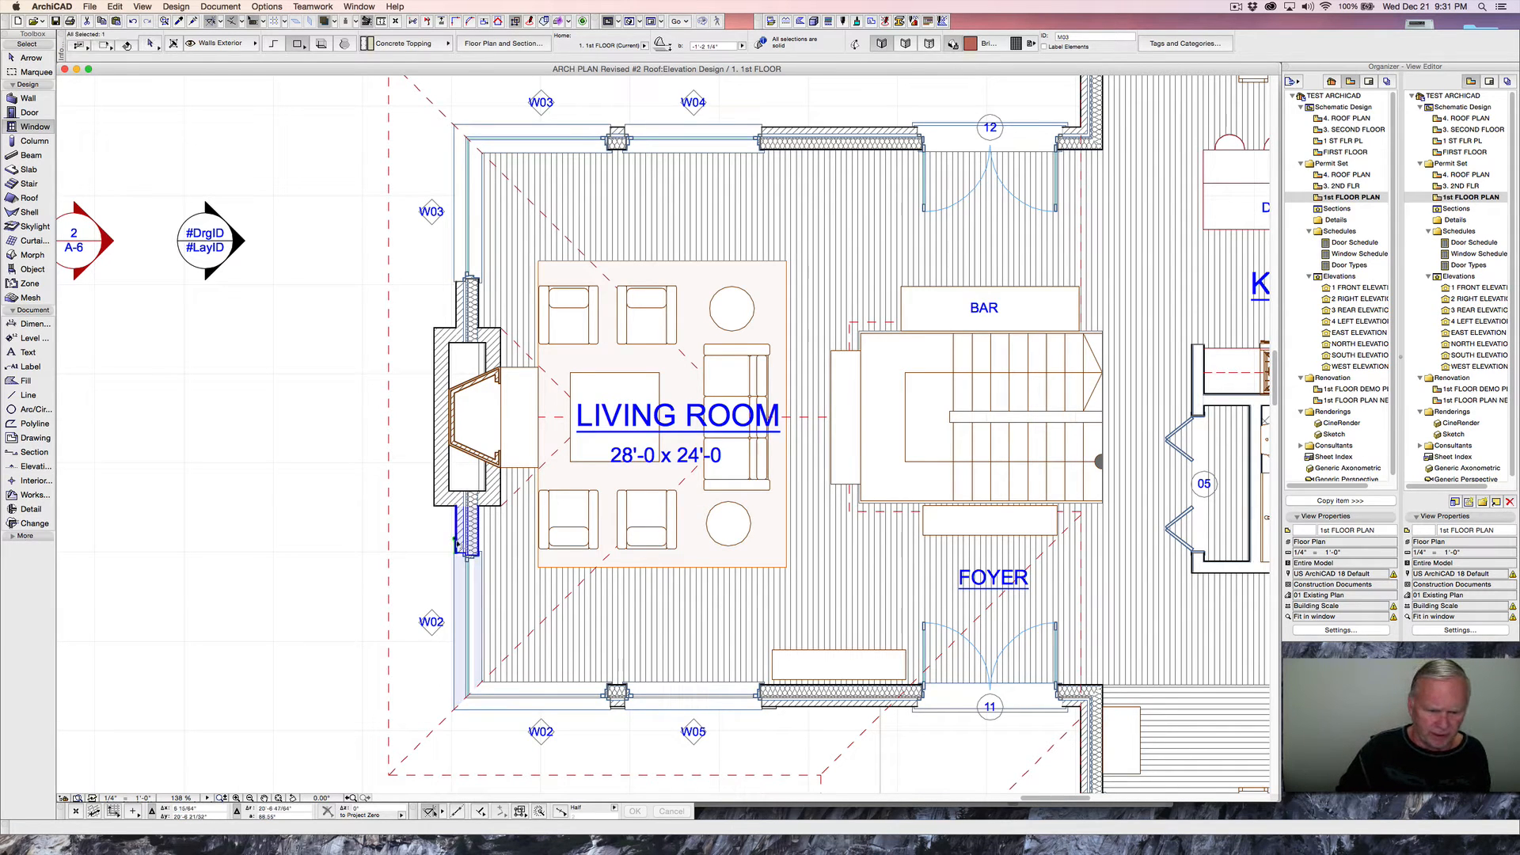
right_click(438, 544)
mouse_move(546, 649)
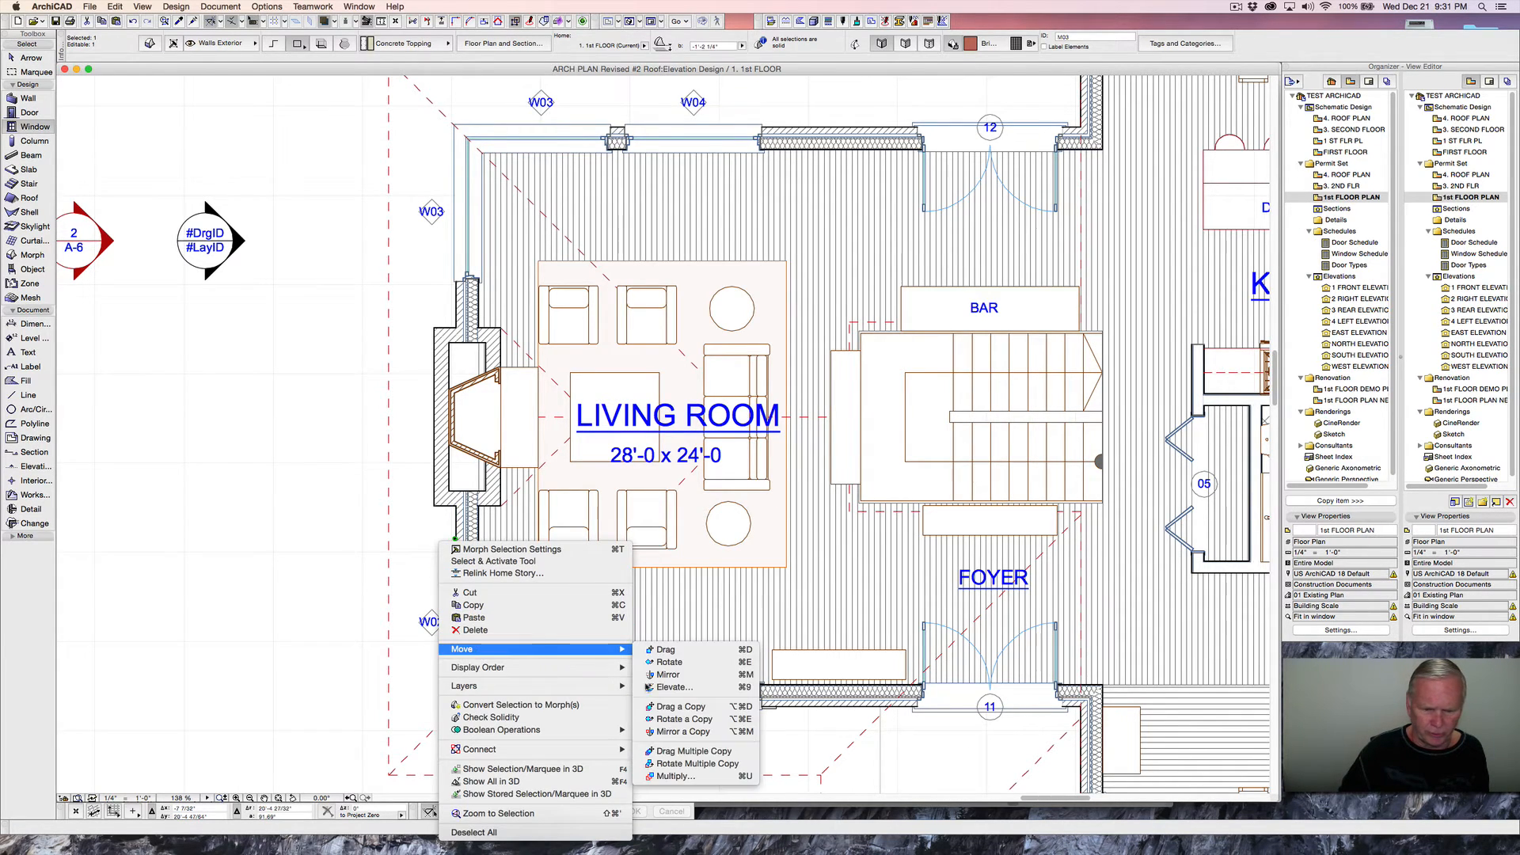
left_click(673, 706)
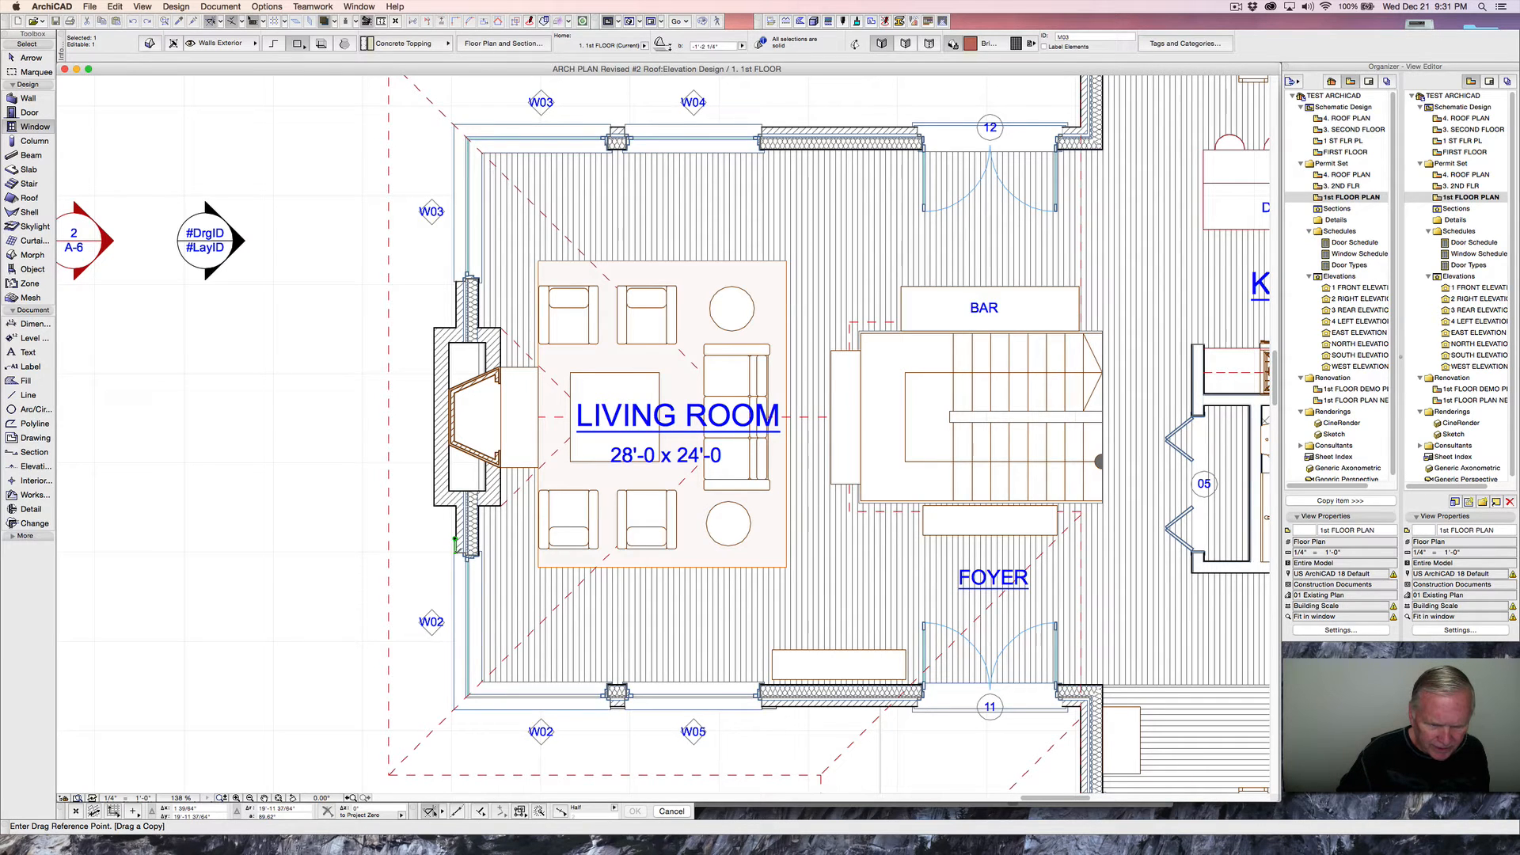
left_click(455, 544)
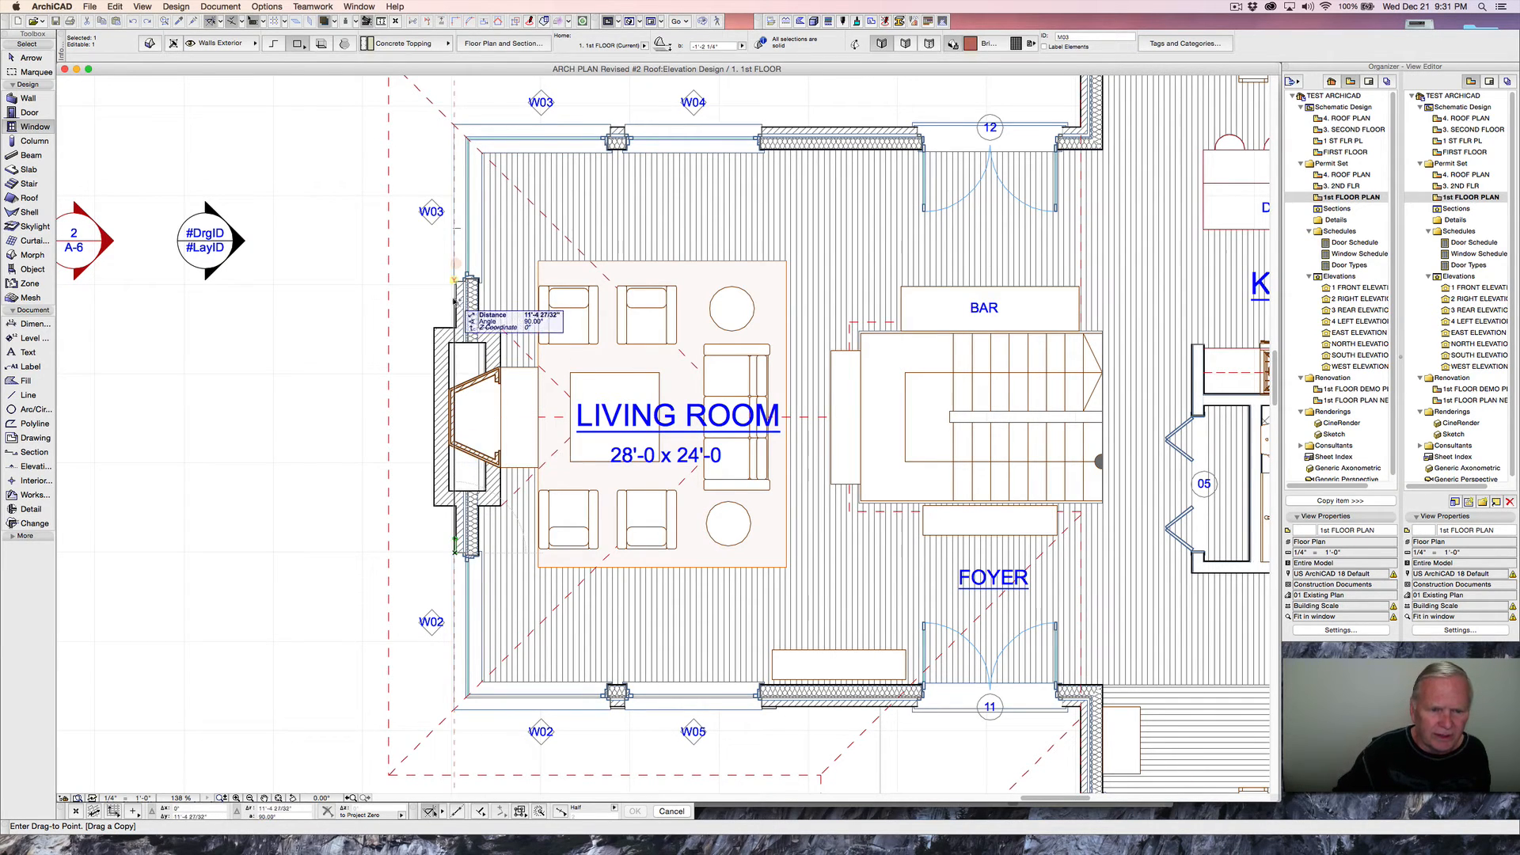
scroll(456, 298, "up", 2)
scroll(456, 298, "up", 5)
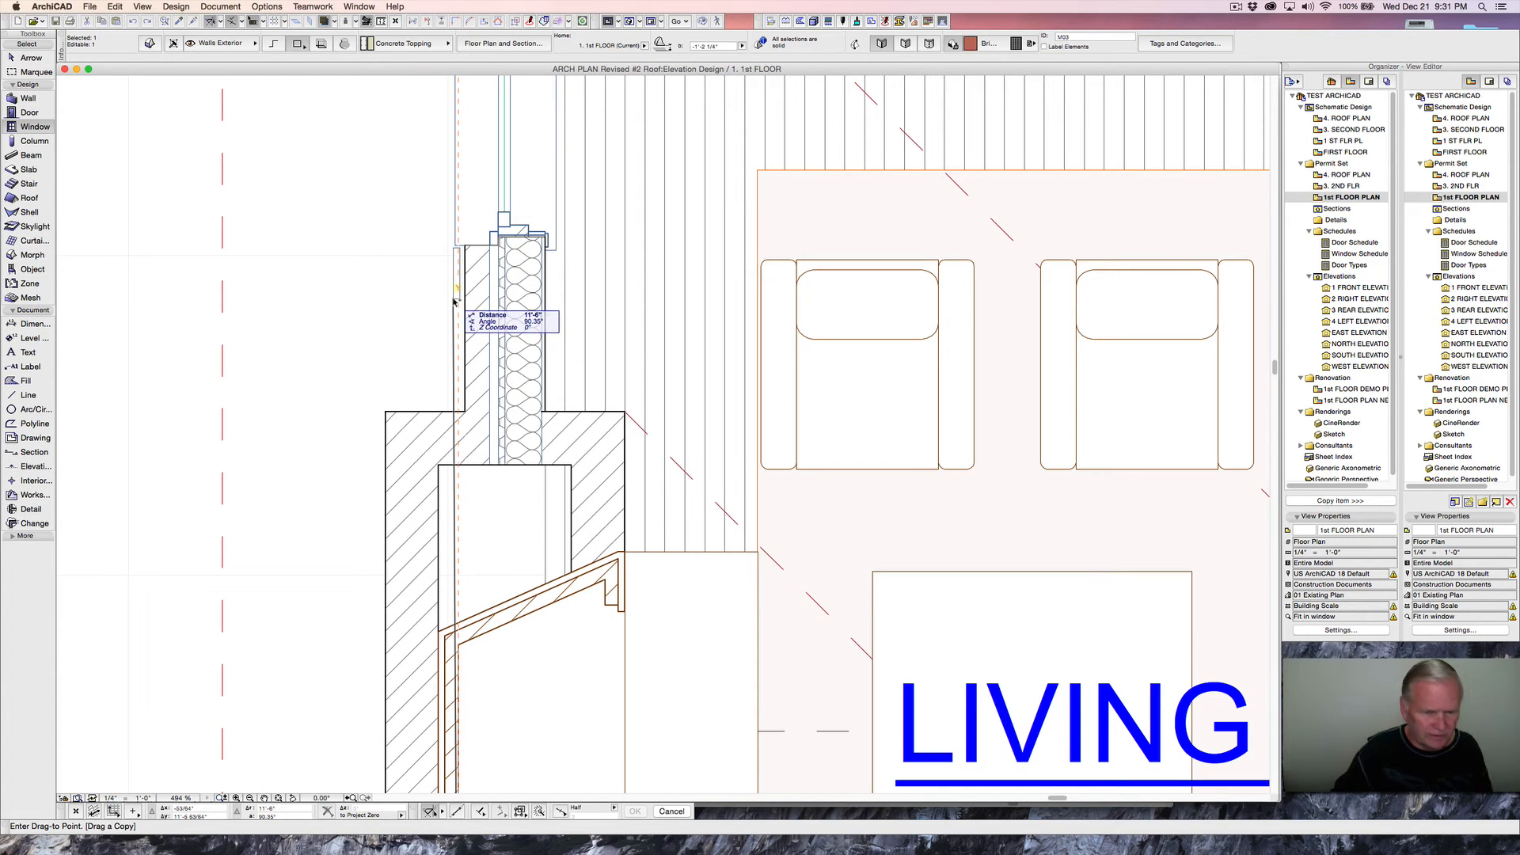
left_click(455, 300)
scroll(456, 300, "down", 5)
middle_click_drag(473, 414, 473, 371)
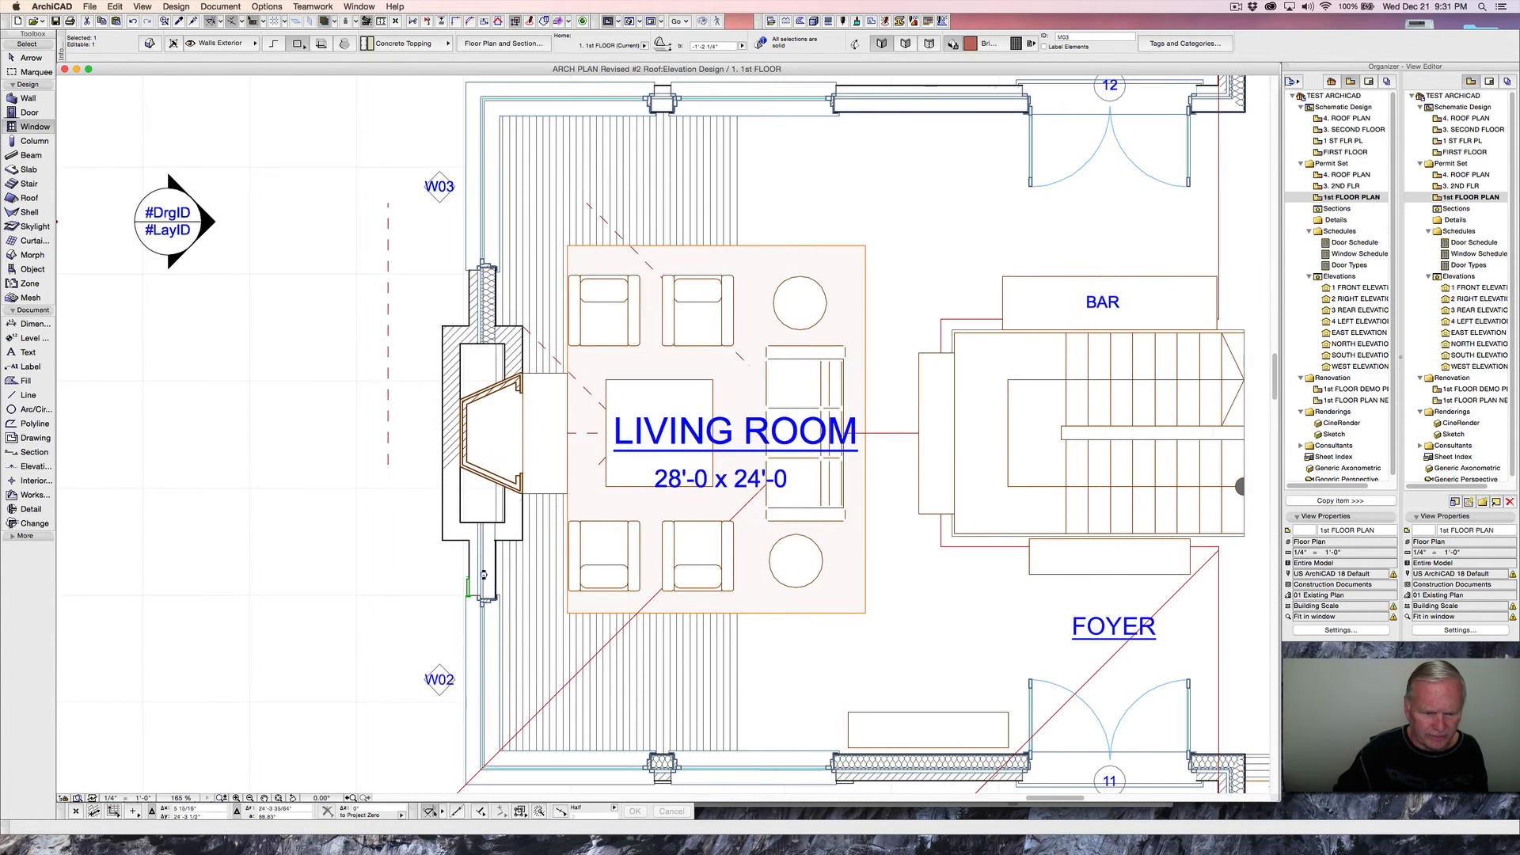
key("super+d")
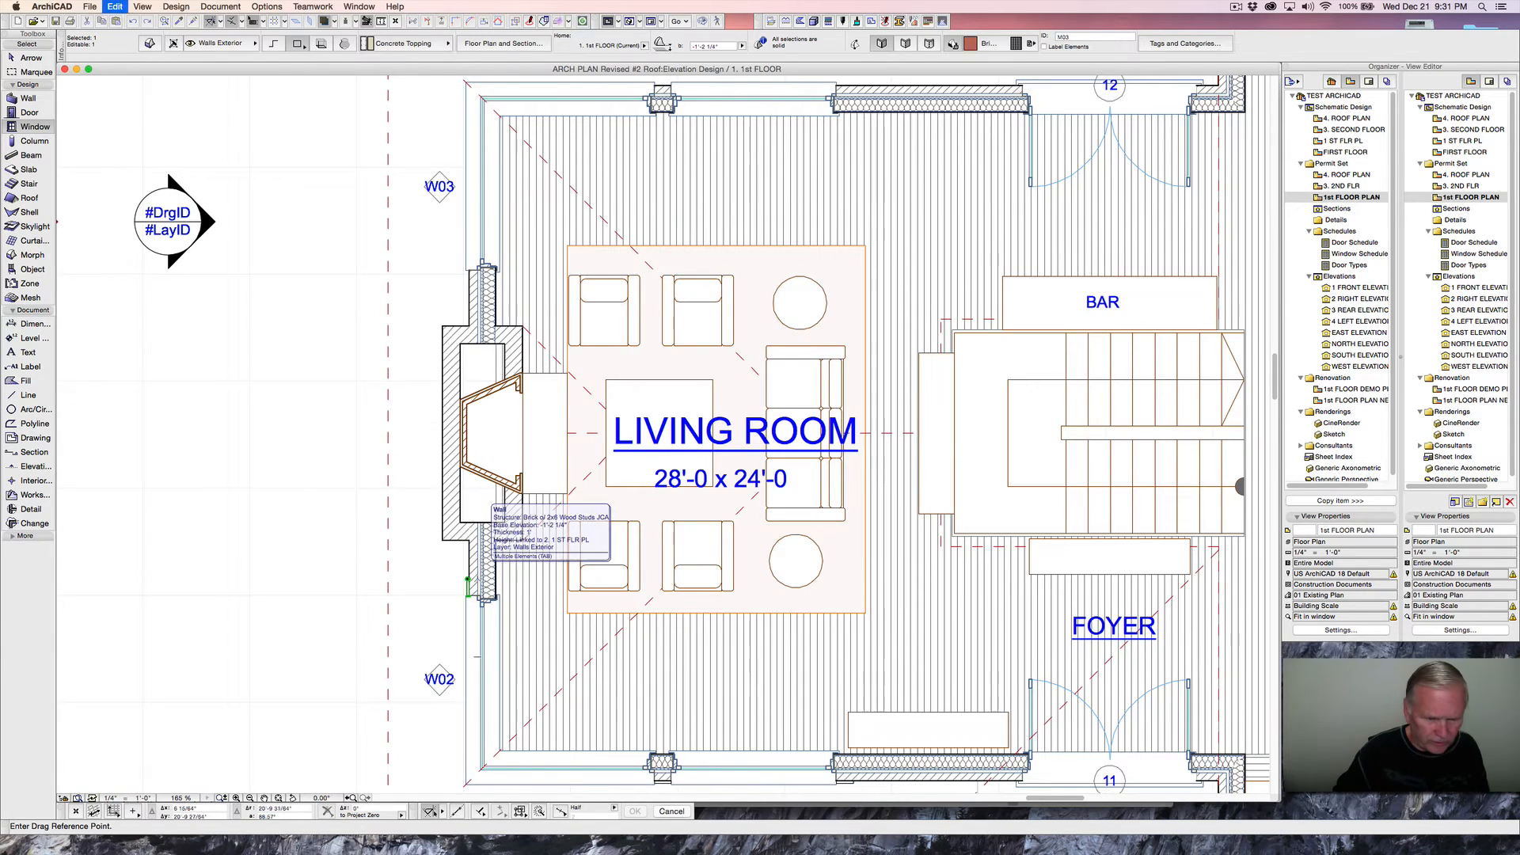
right_click(440, 572)
left_click(459, 627)
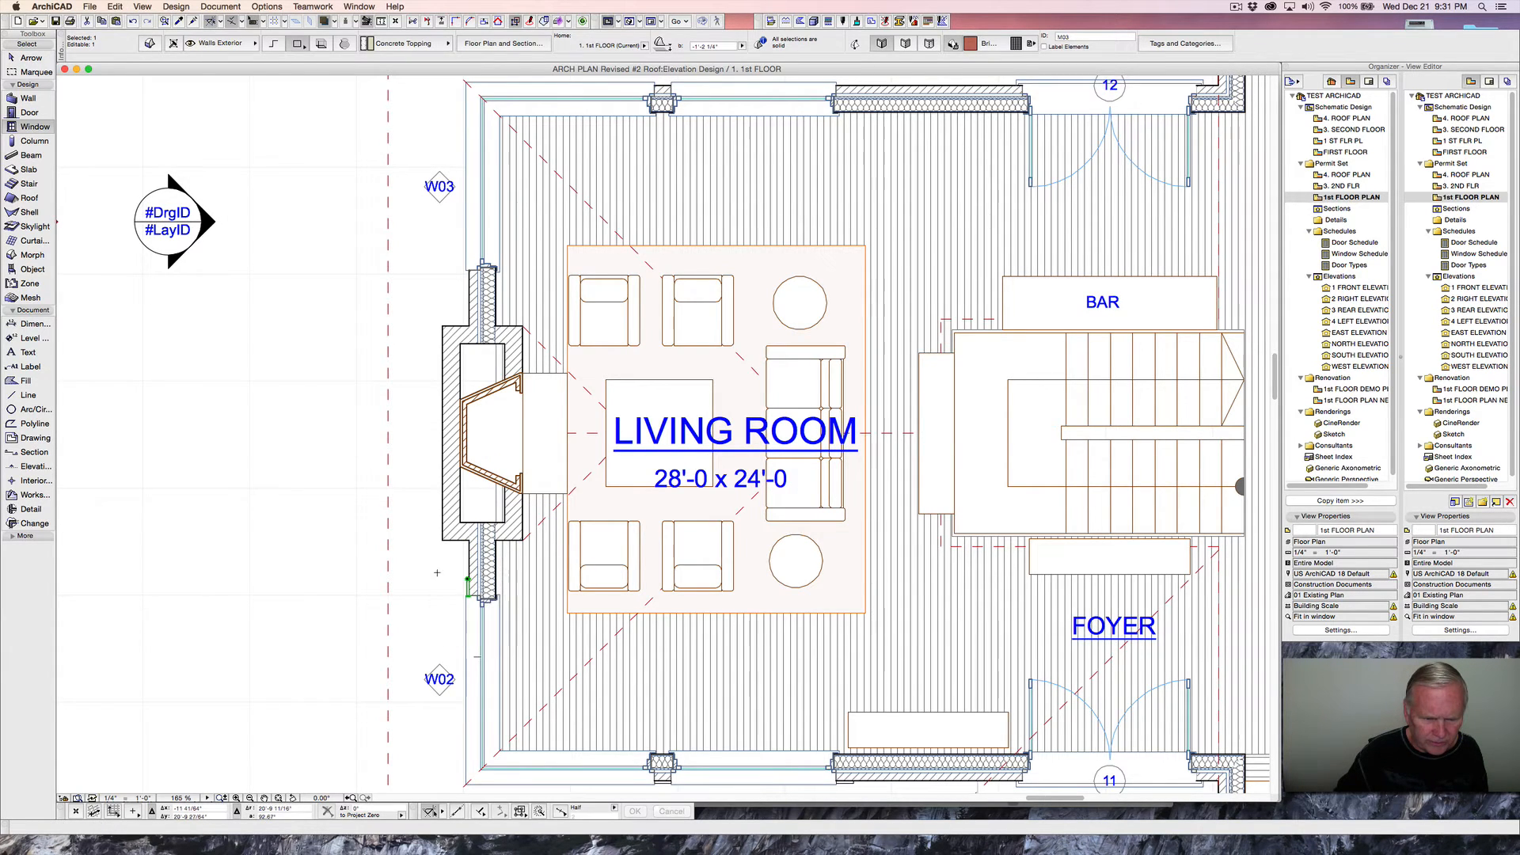
- Drag a copy of the rotated brick strip straight along the fireplace wall to the wall end beside the W03 window
right_click(440, 572)
mouse_move(473, 679)
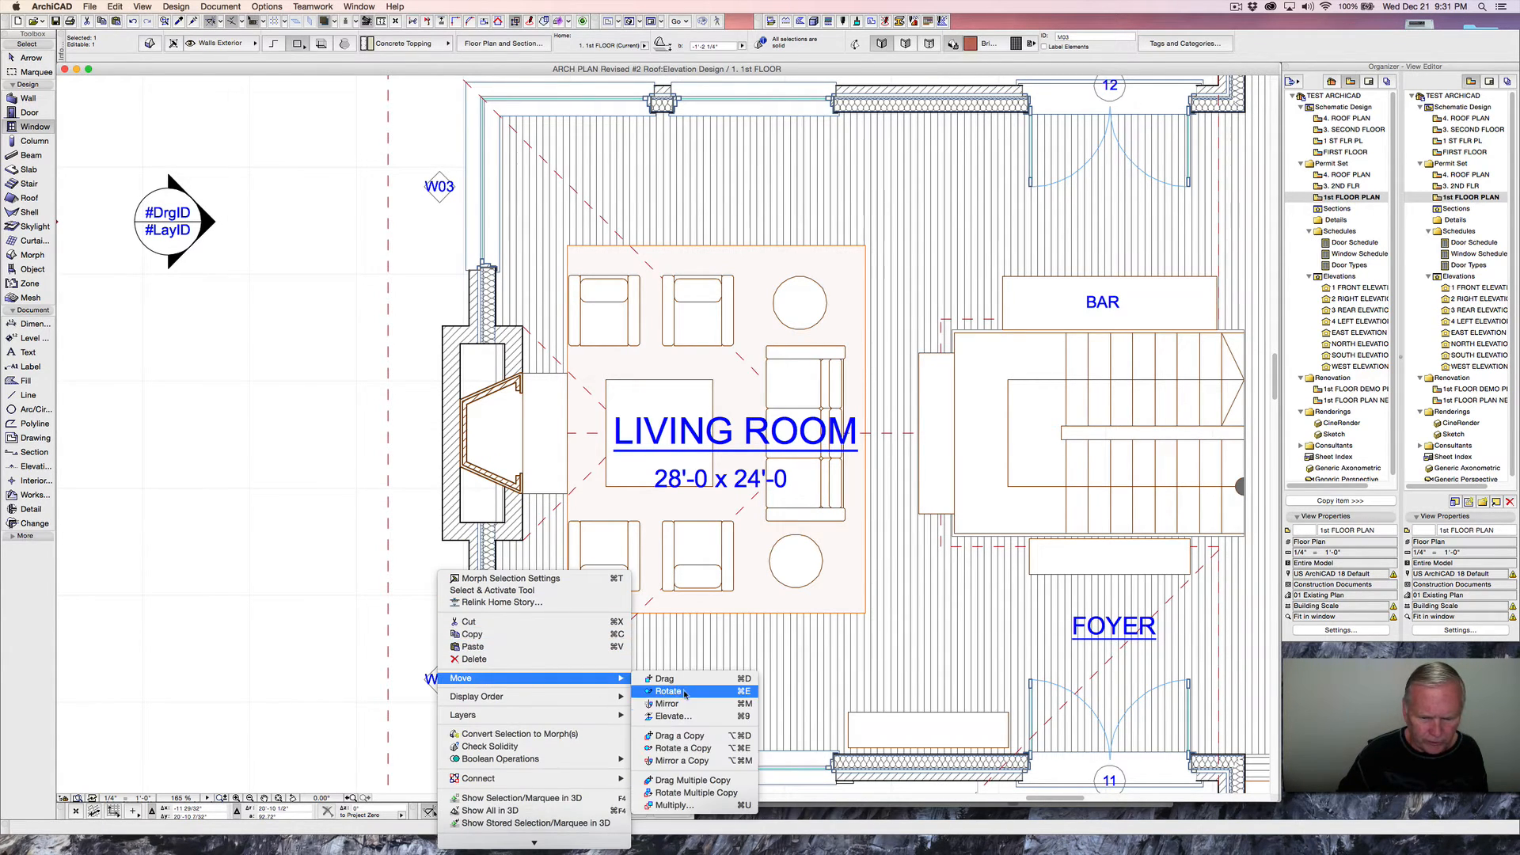
left_click(681, 735)
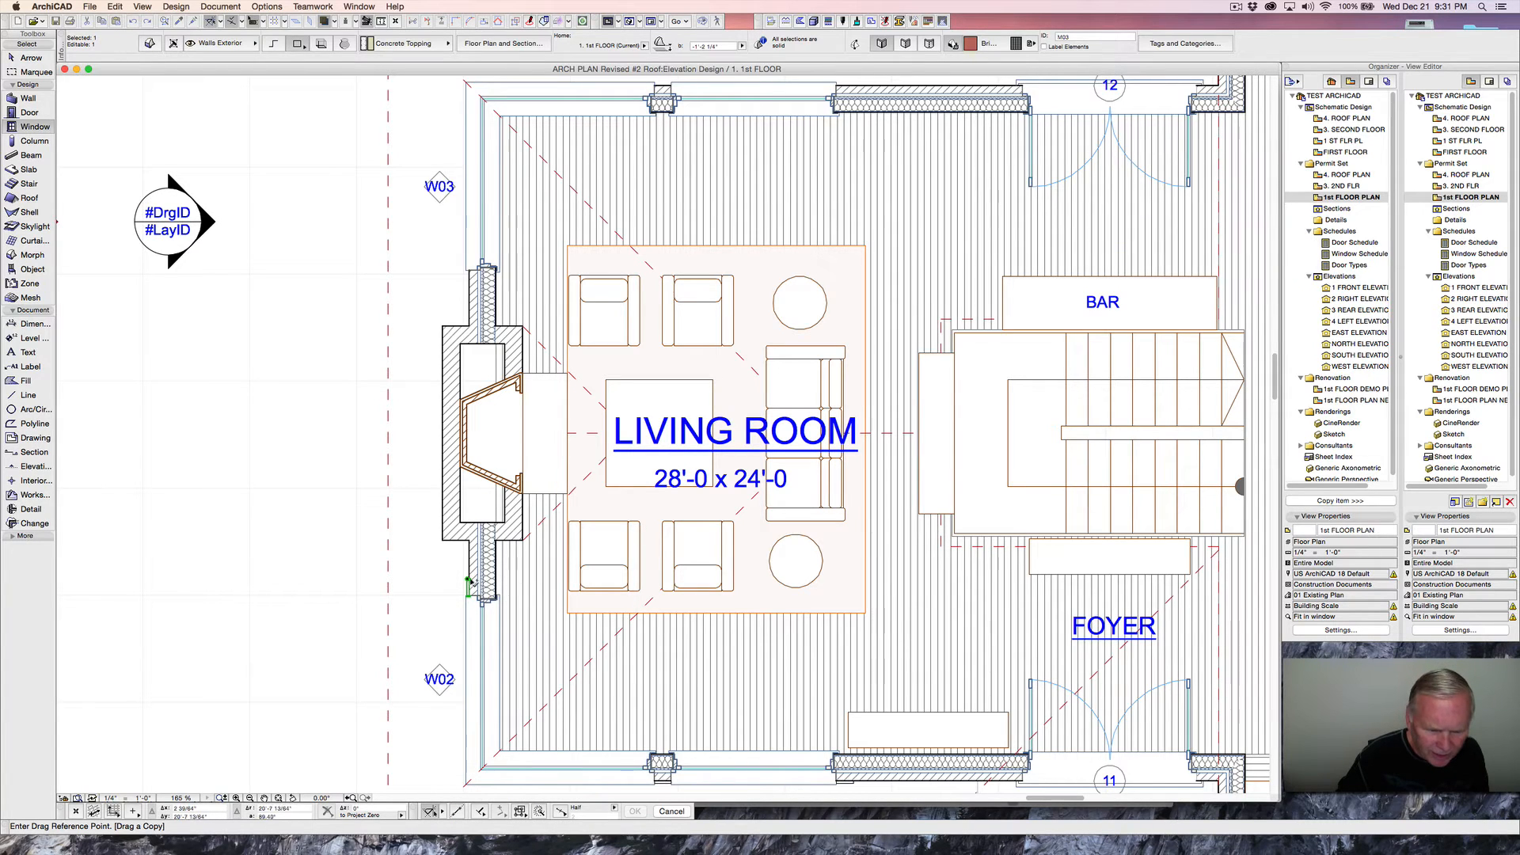
left_click(469, 586)
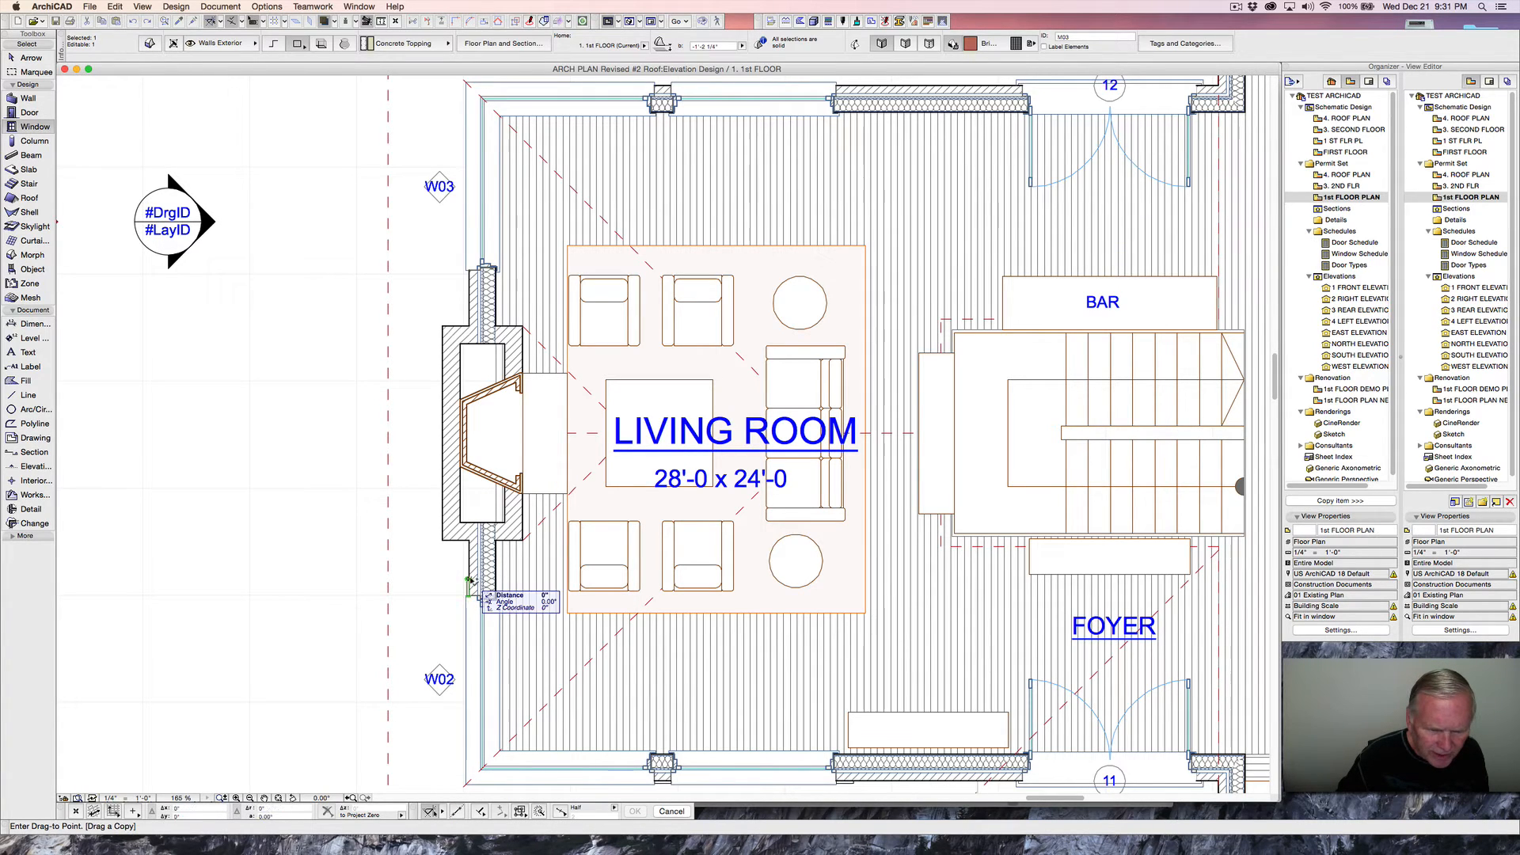
left_click(469, 272)
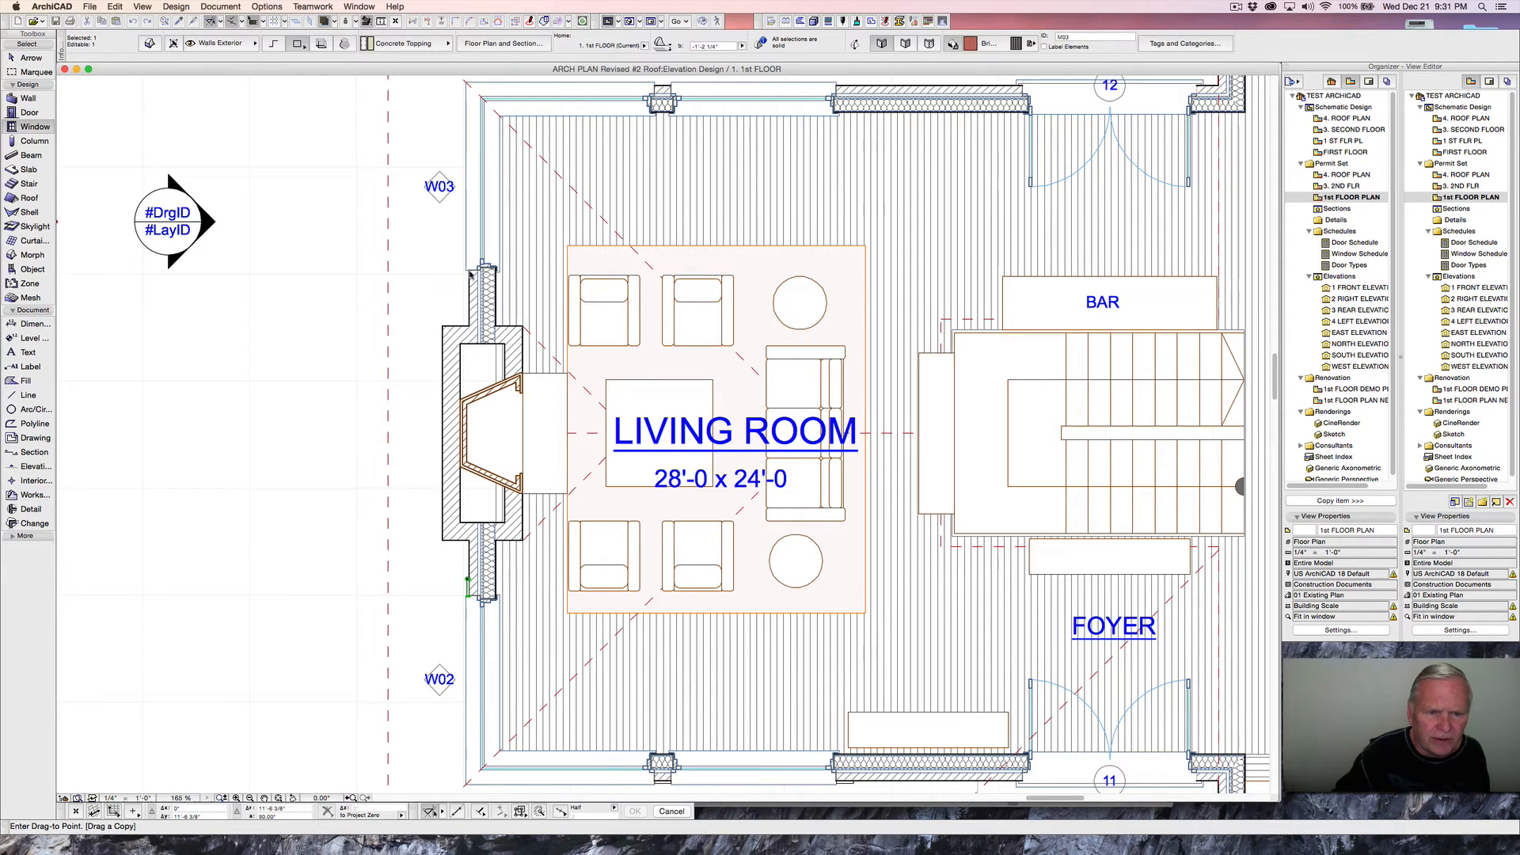
key("Escape")
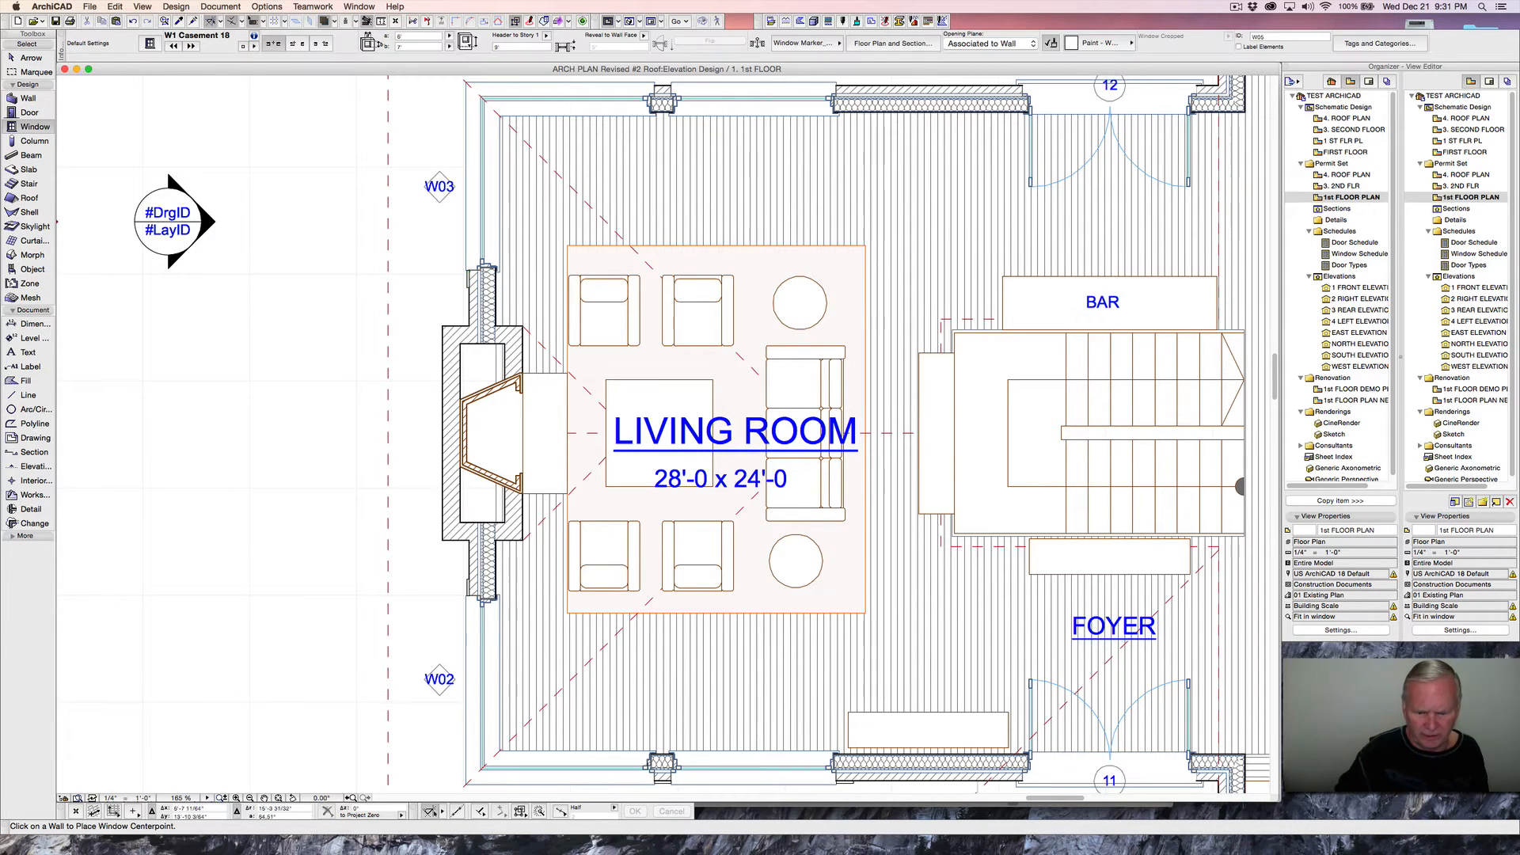
left_click(658, 786, "shift")
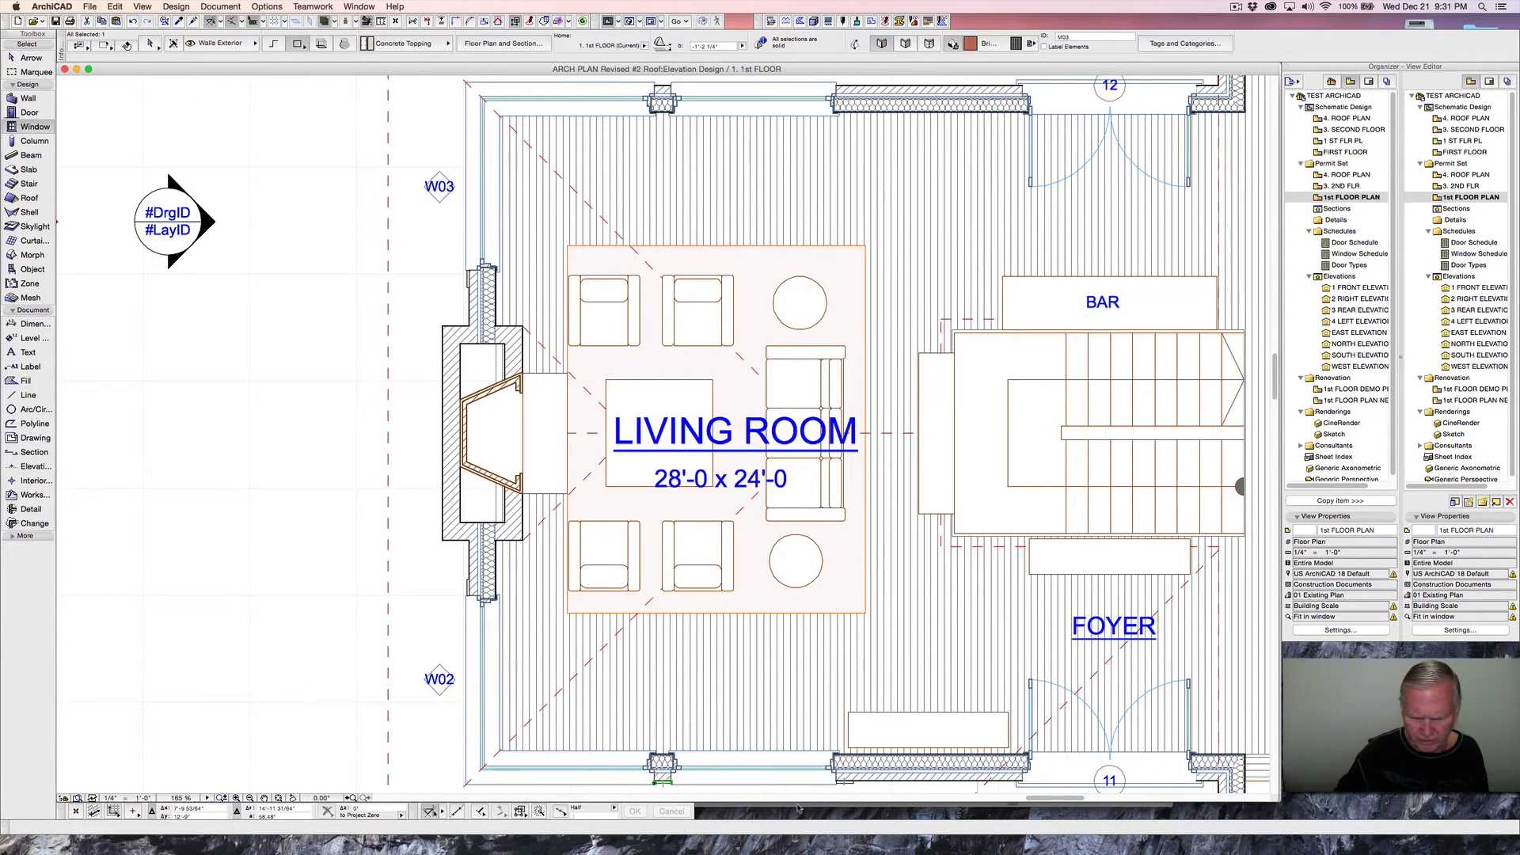
right_click(851, 785)
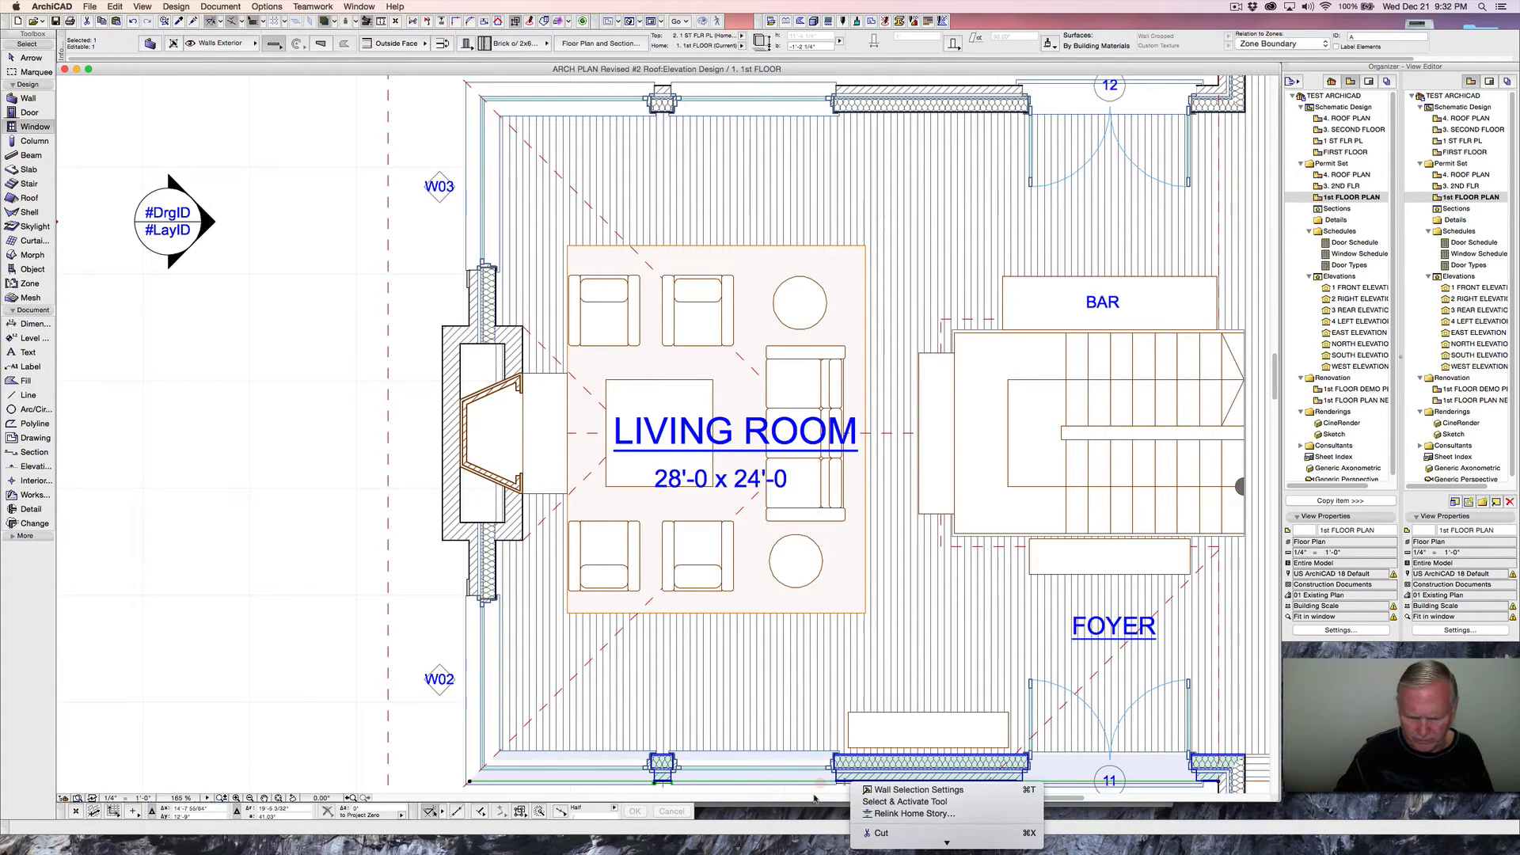
left_click(814, 796)
key("Escape")
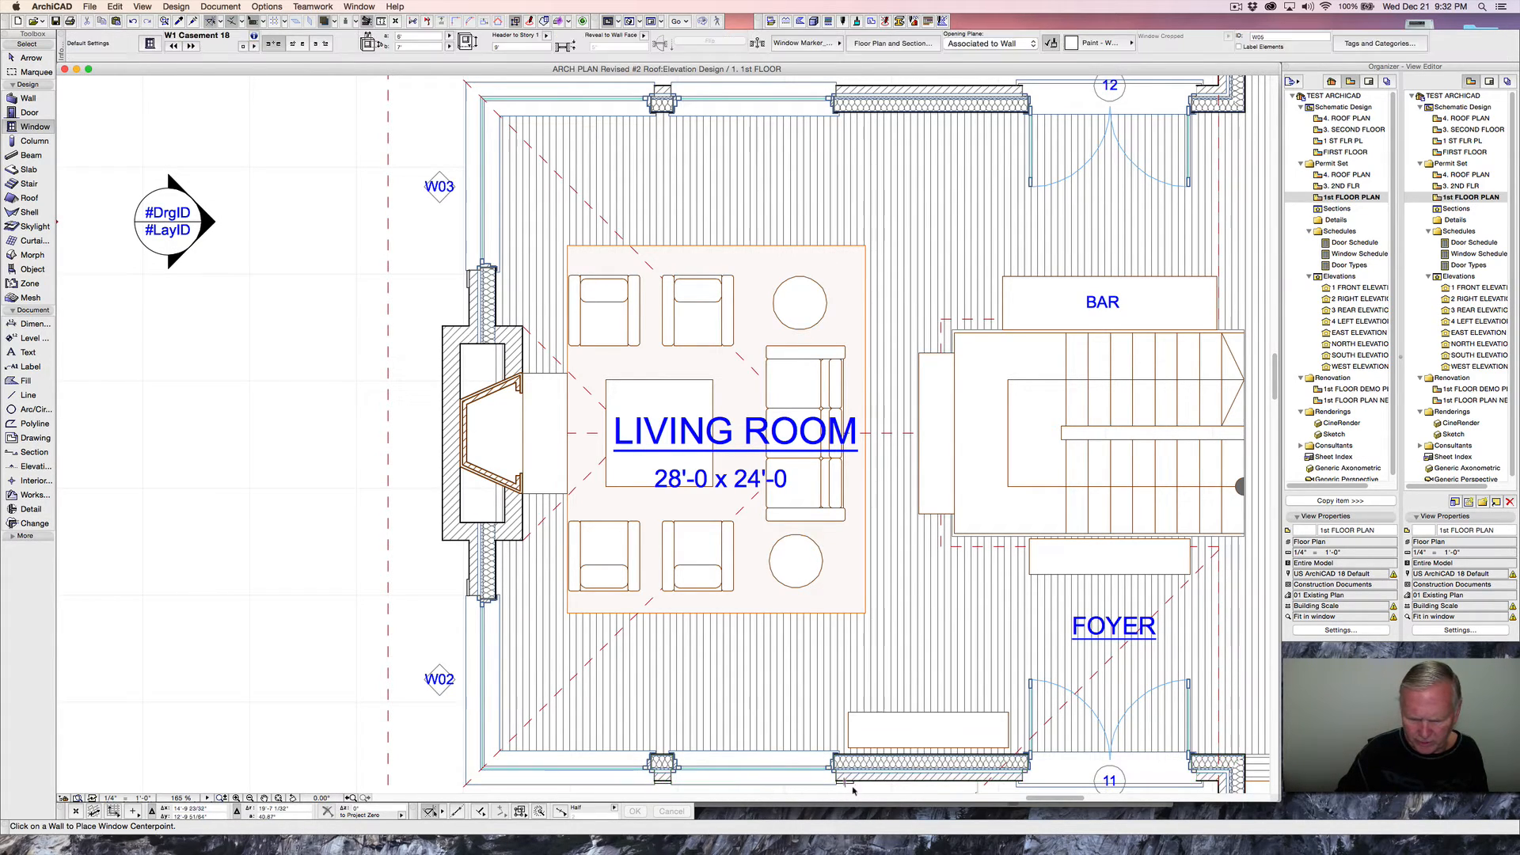
- Copy the front wall's two brick strips, at the window pier and the W05 opening's end, to the matching rear wall positions beside W03 and W04
left_click(664, 782, "shift")
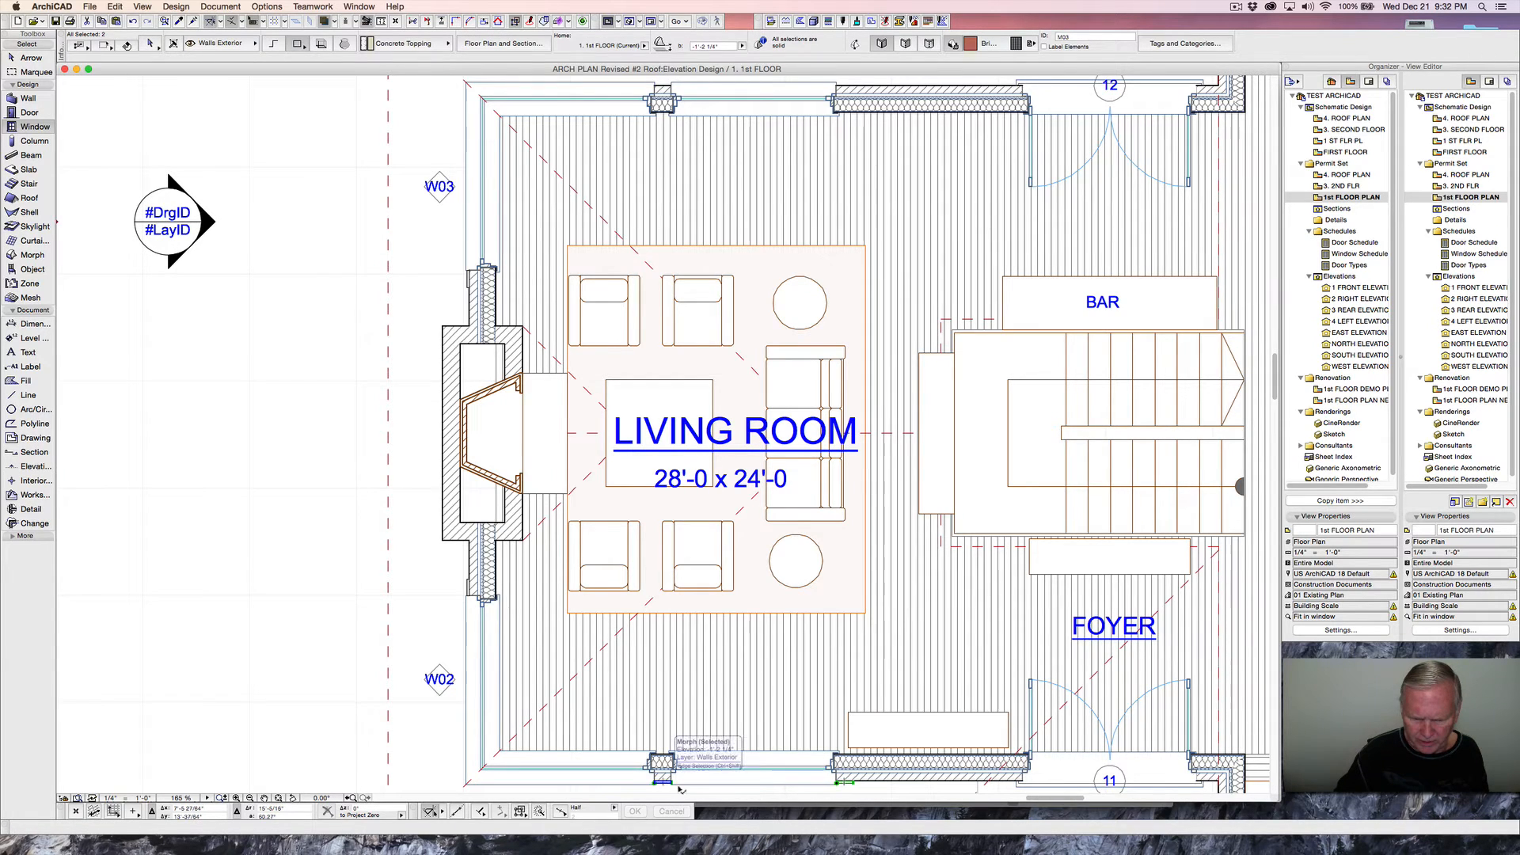
right_click(866, 789)
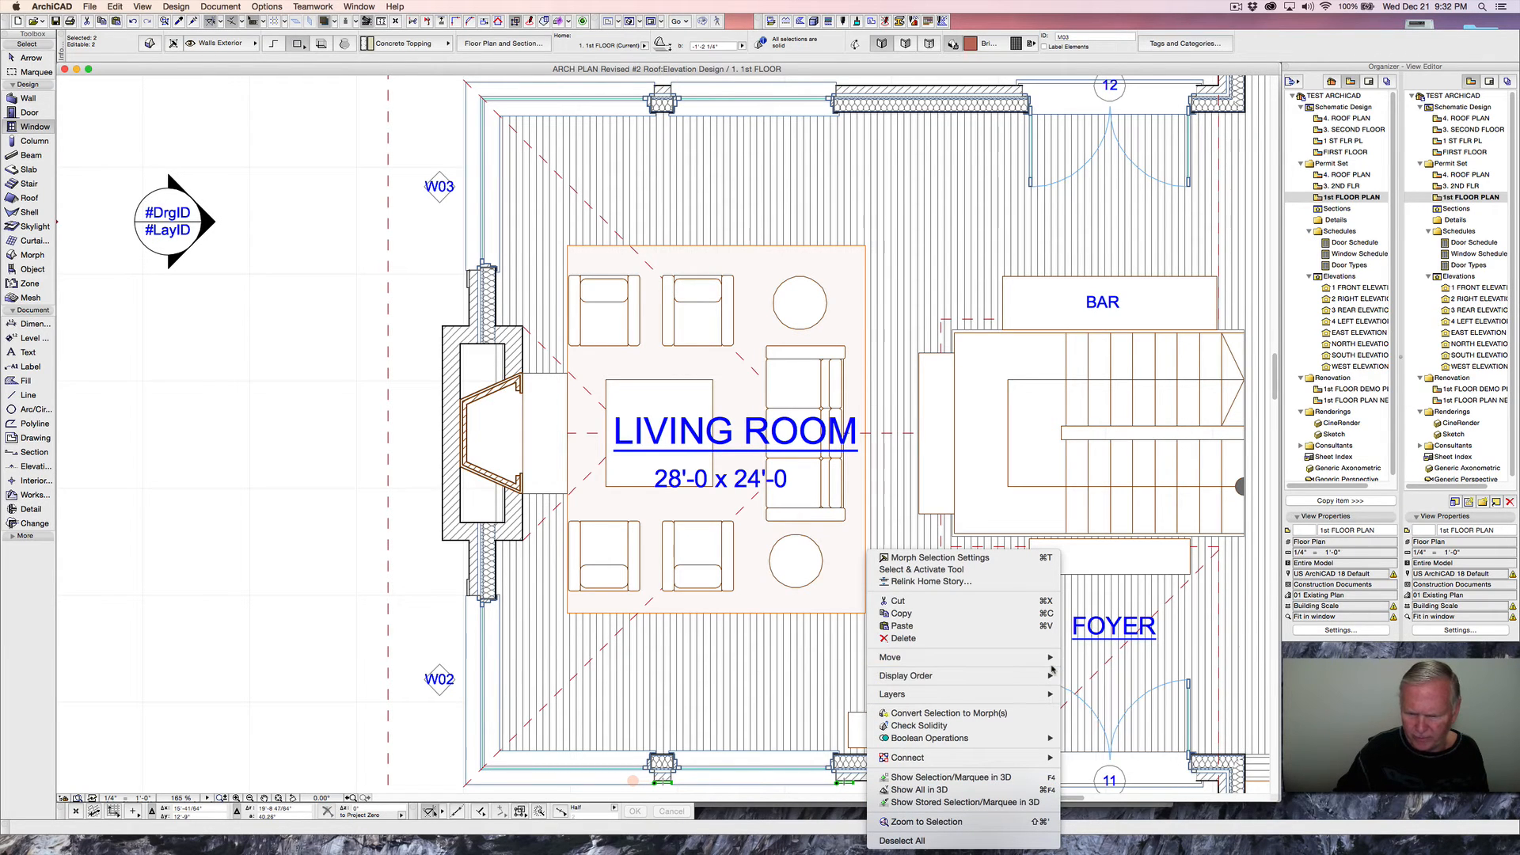
mouse_move(1049, 659)
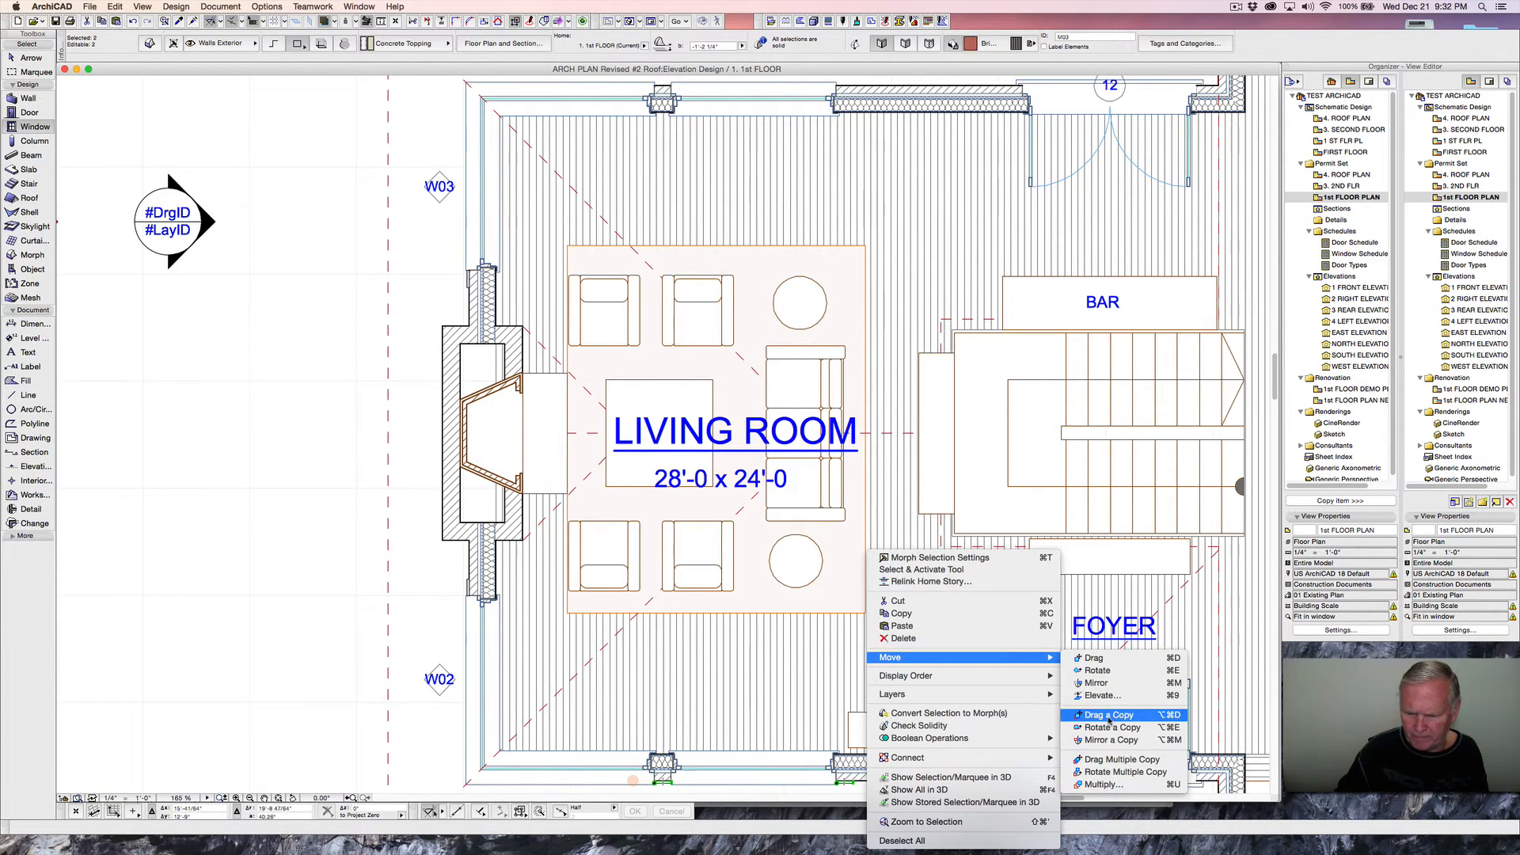
left_click(1109, 716)
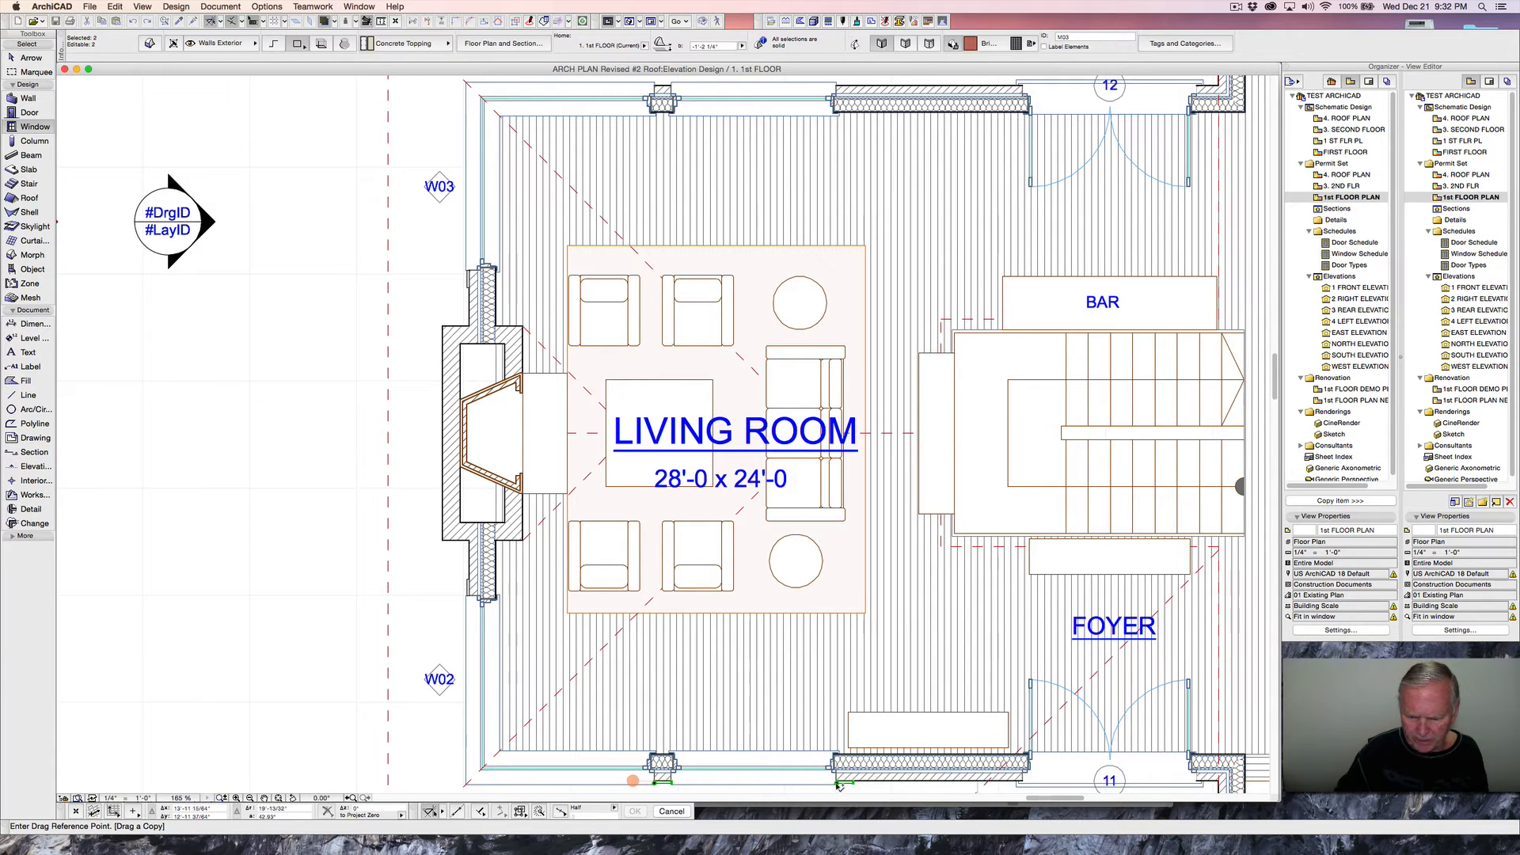
scroll(839, 786, "up", 10)
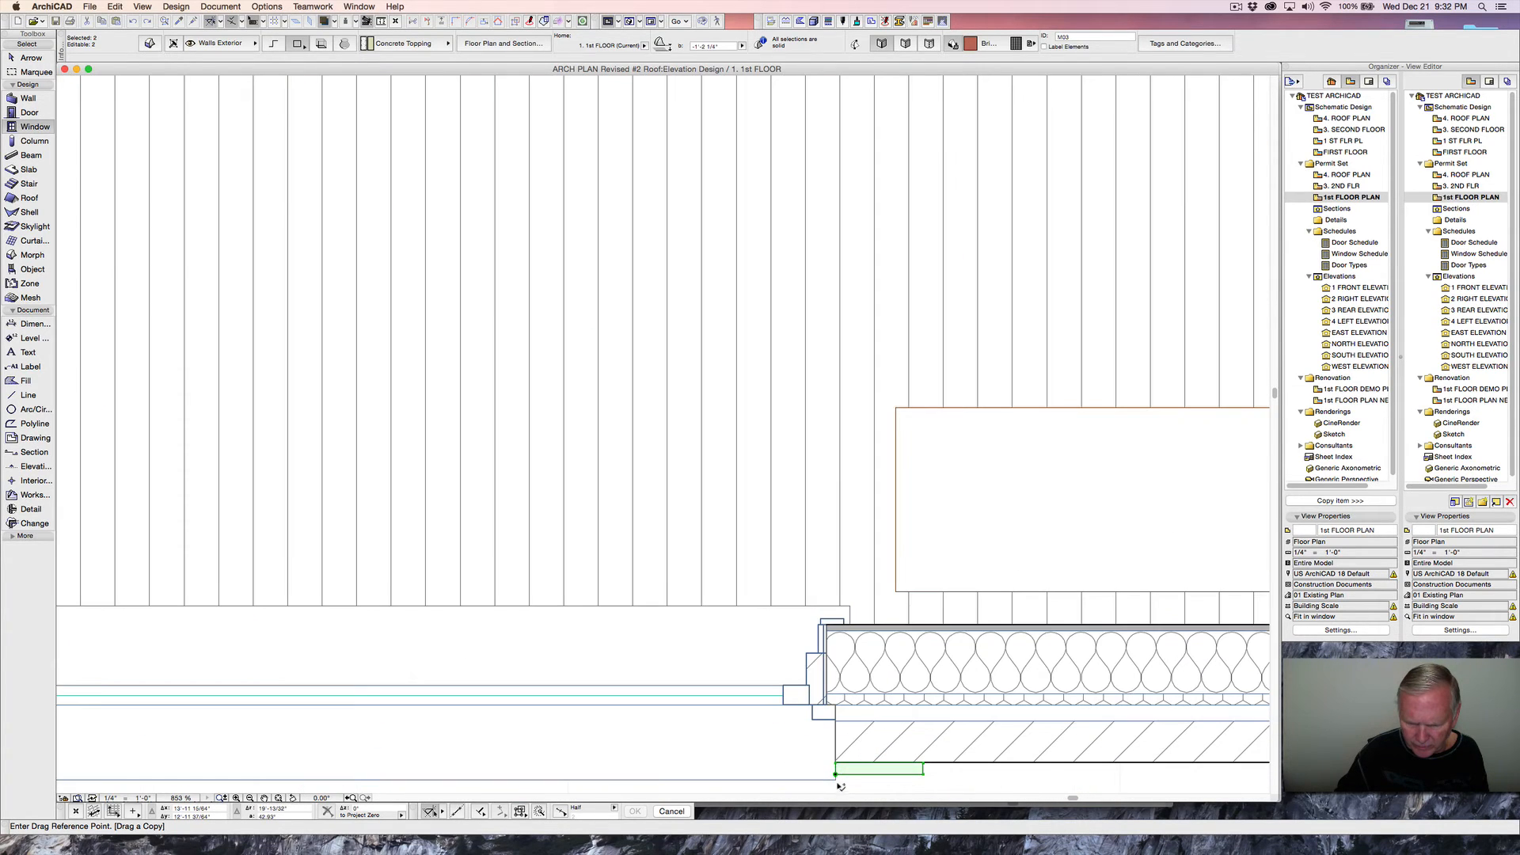
left_click(837, 774)
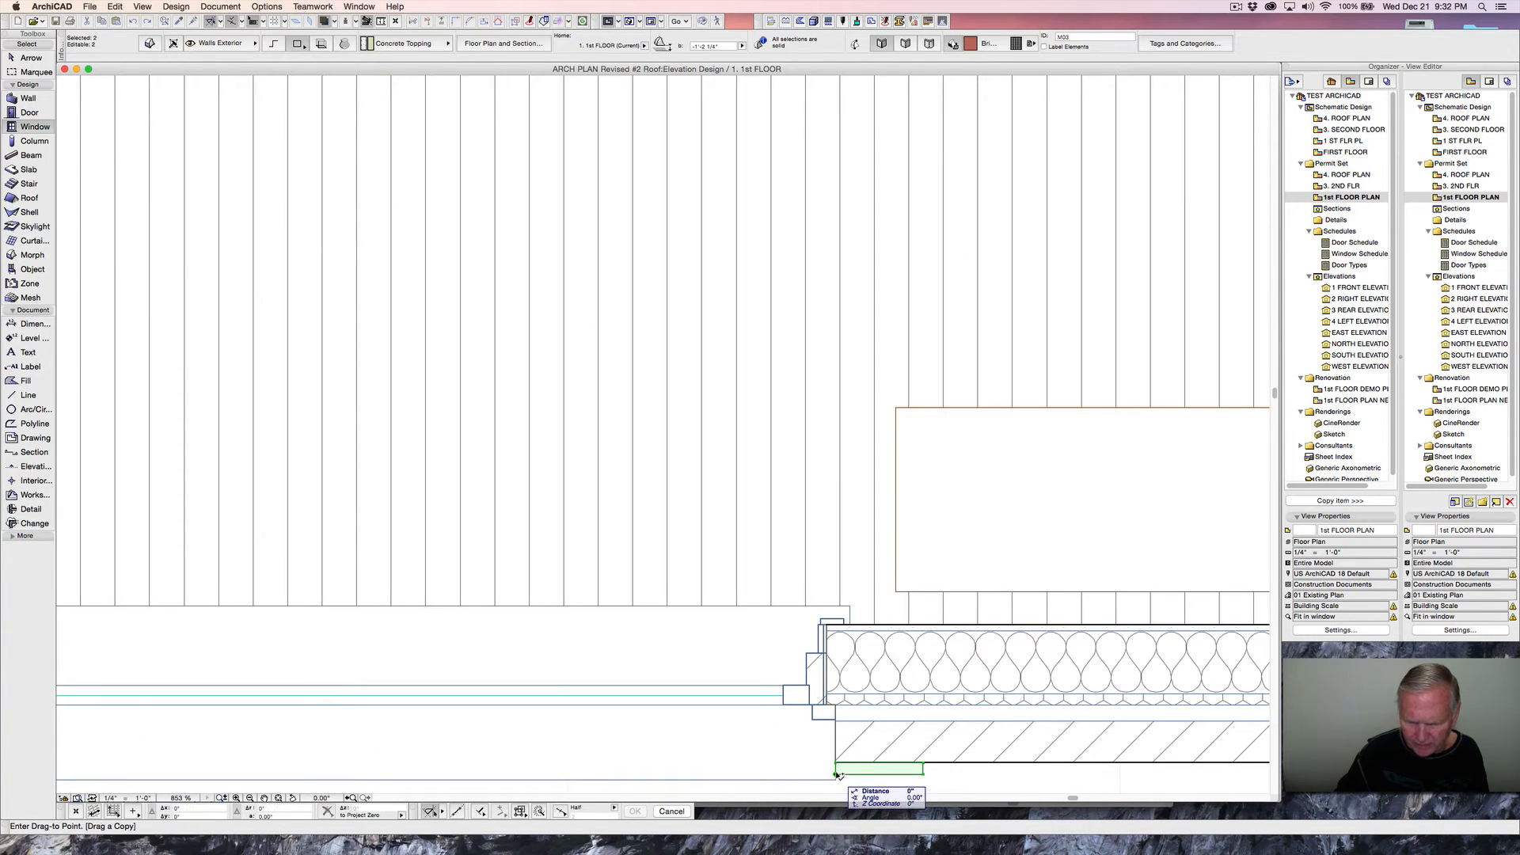
scroll(839, 776, "down", 10)
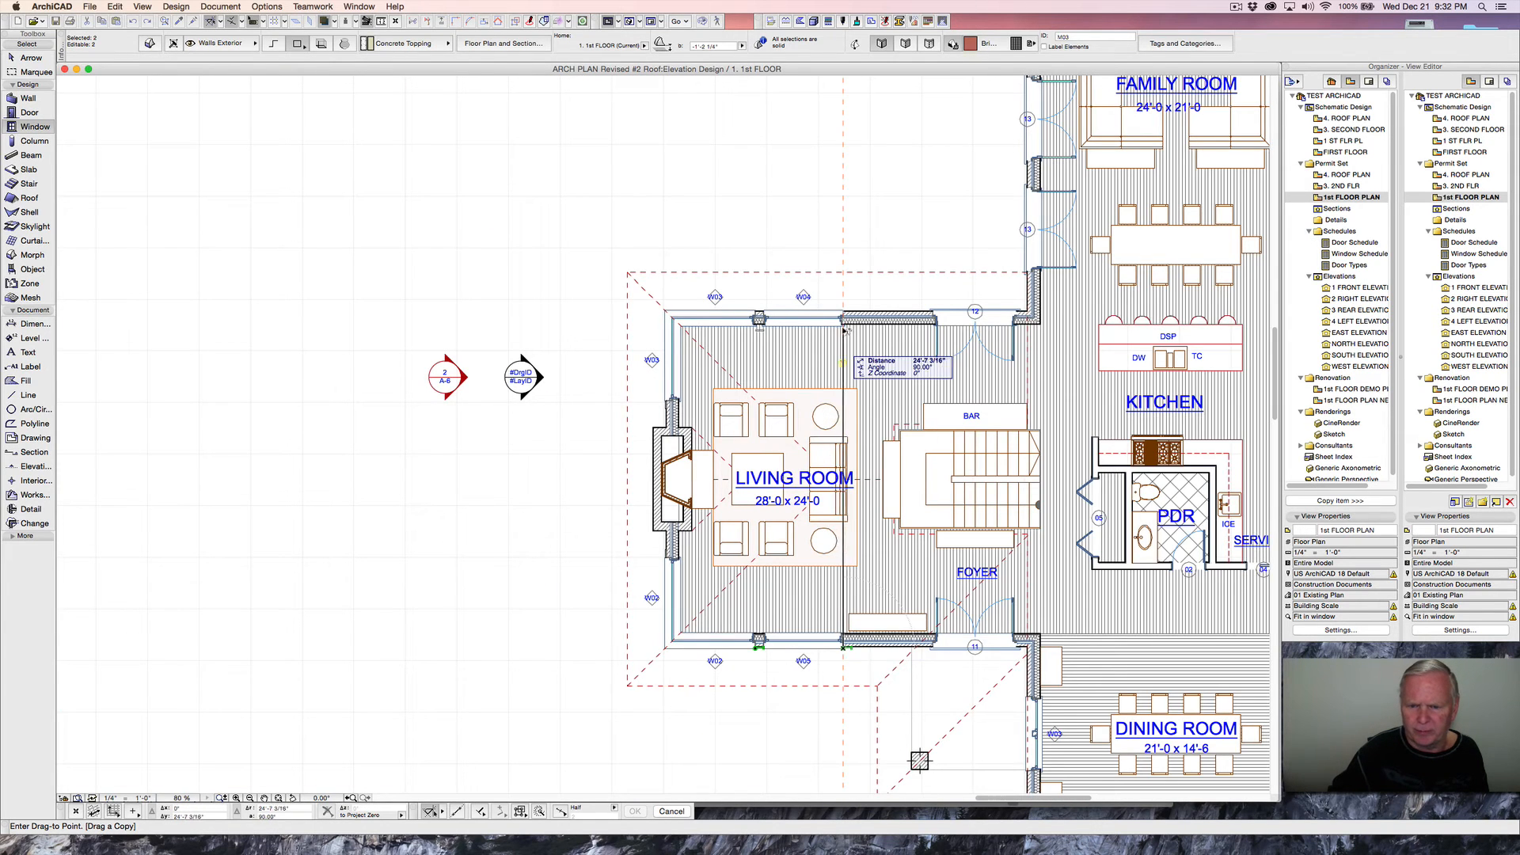
scroll(843, 315, "up", 10)
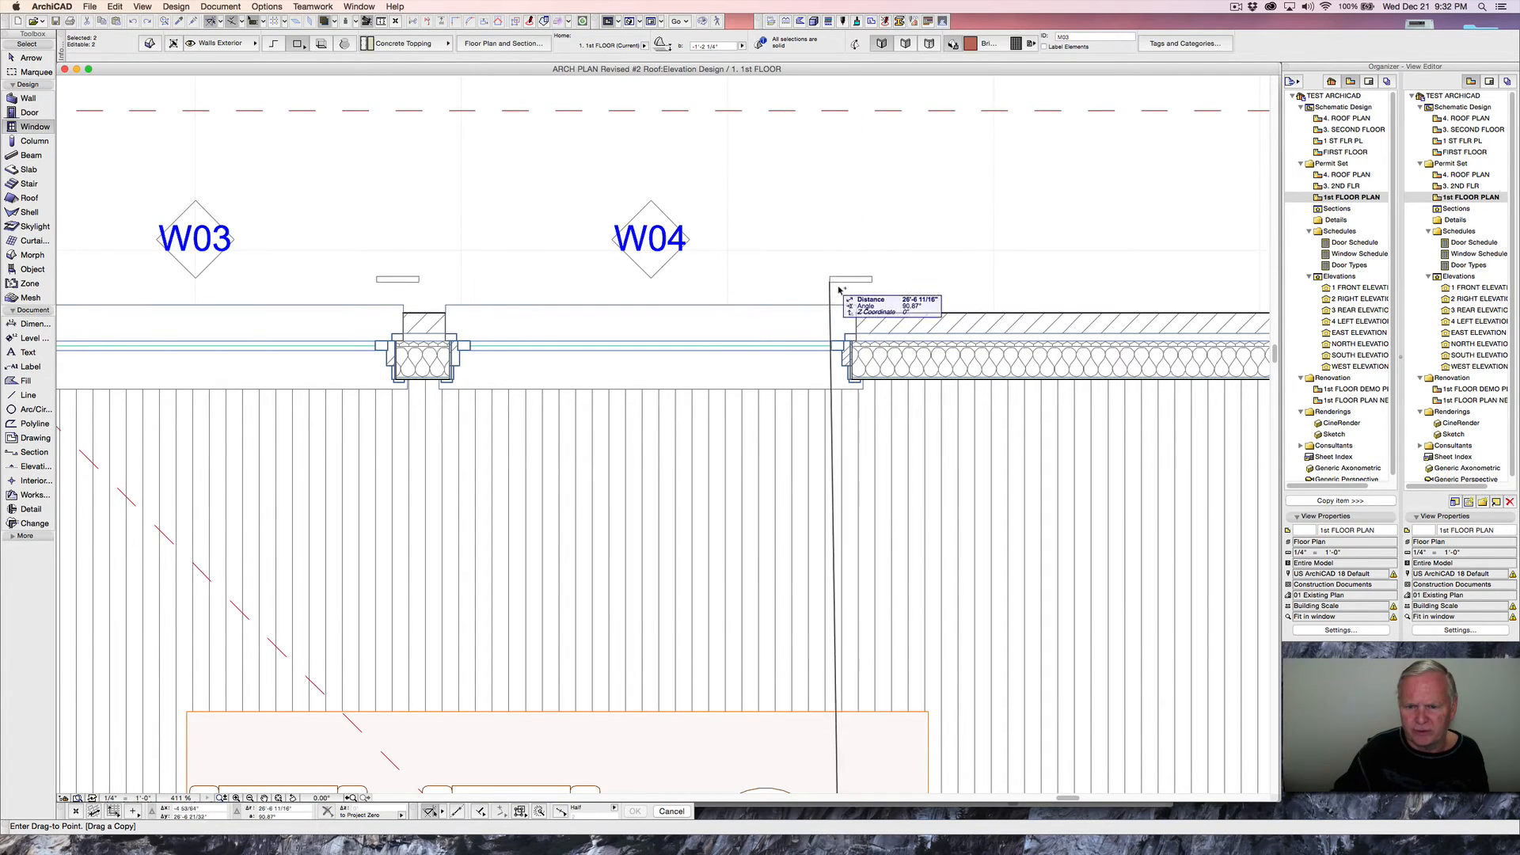
left_click(857, 315)
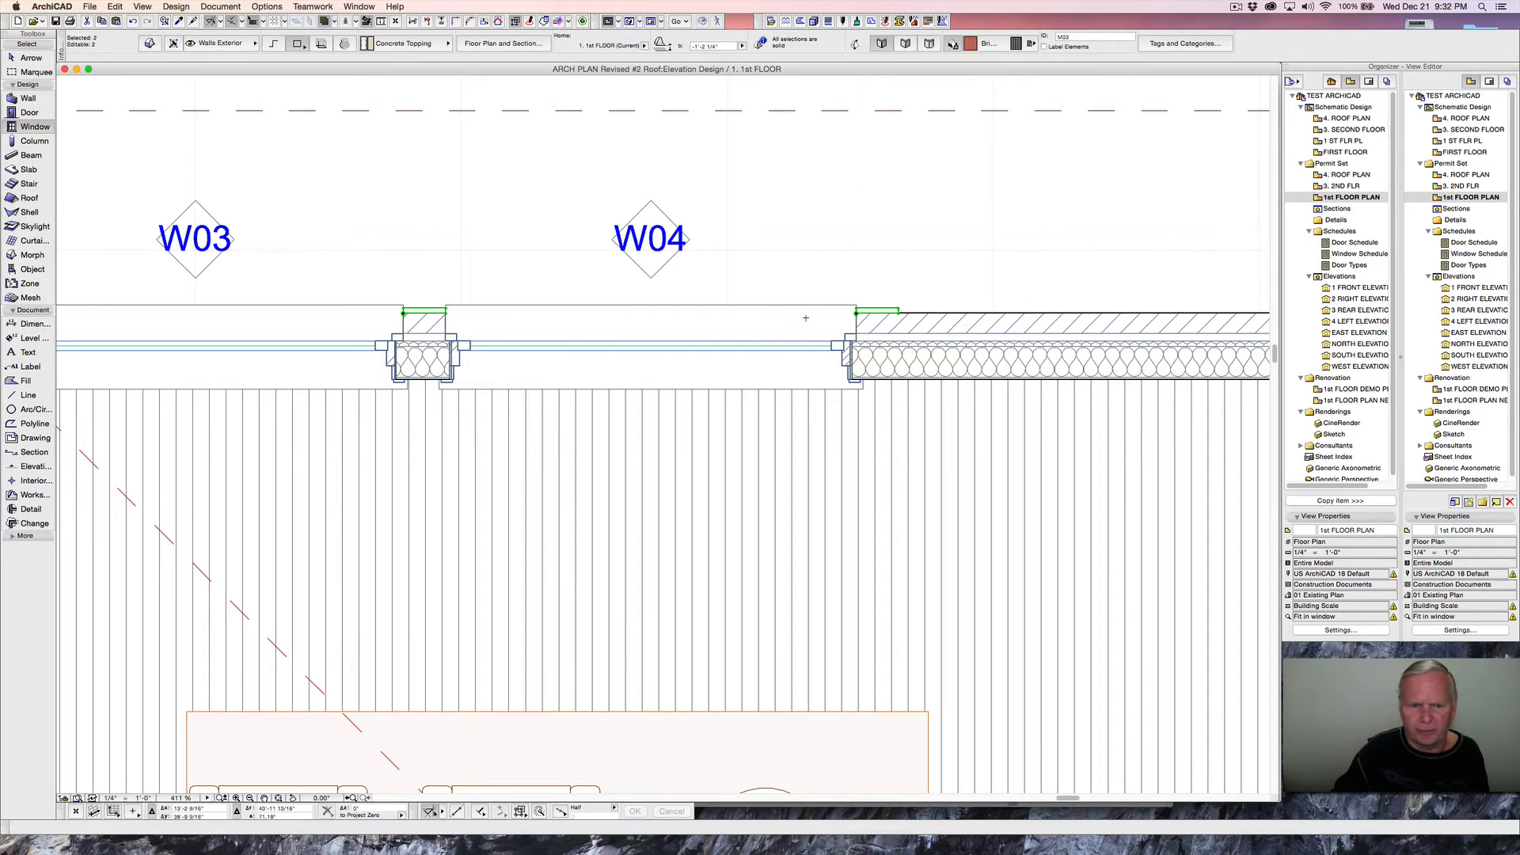
scroll(805, 310, "down", 10)
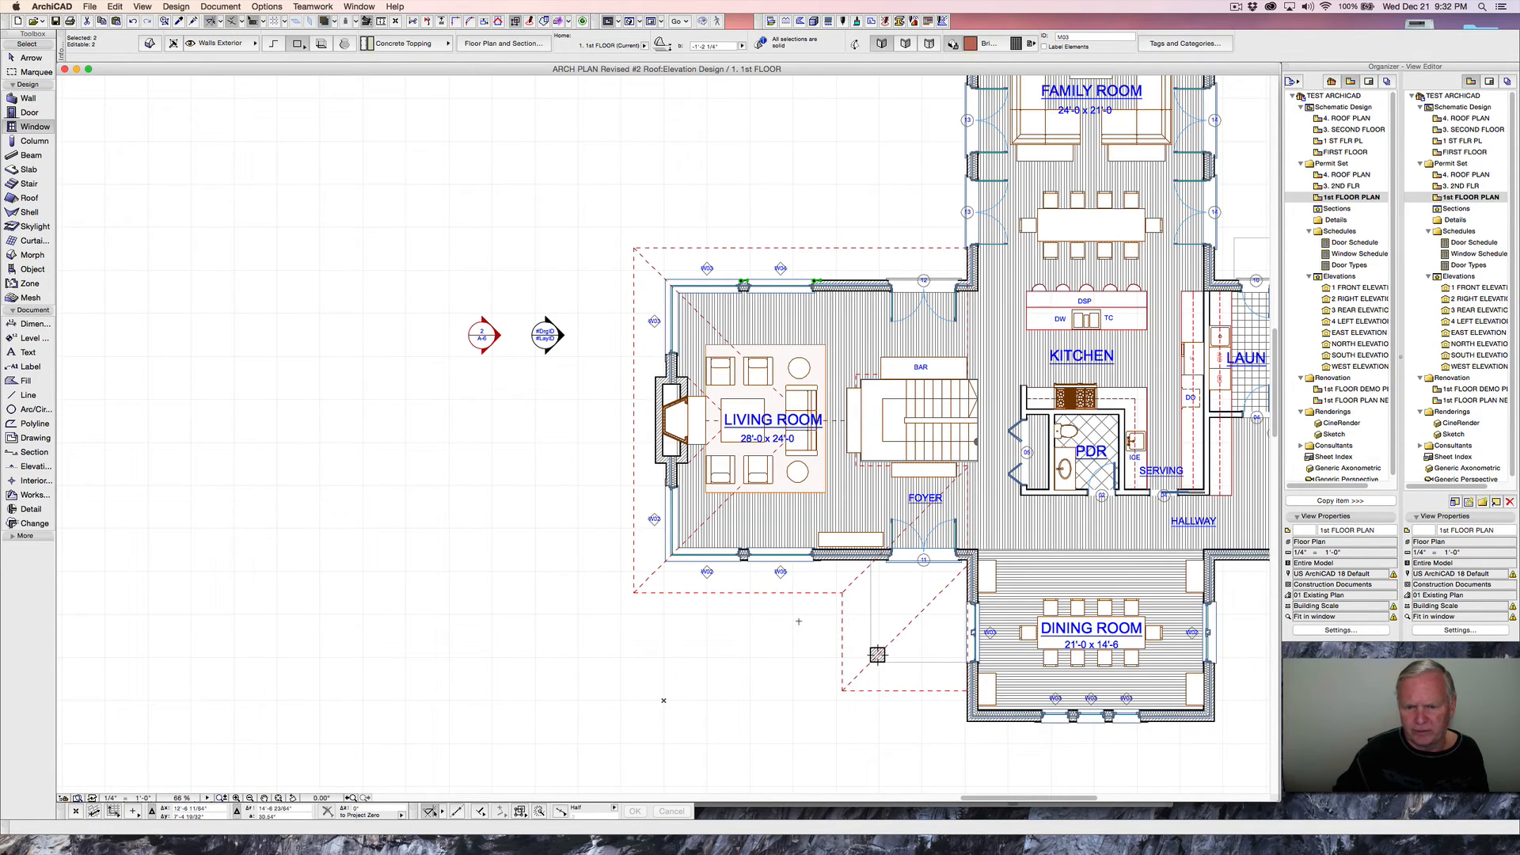
key("Escape")
- Open the front elevation and examine the brick trim around the windows across the facade
middle_click_drag(756, 572, 343, 385)
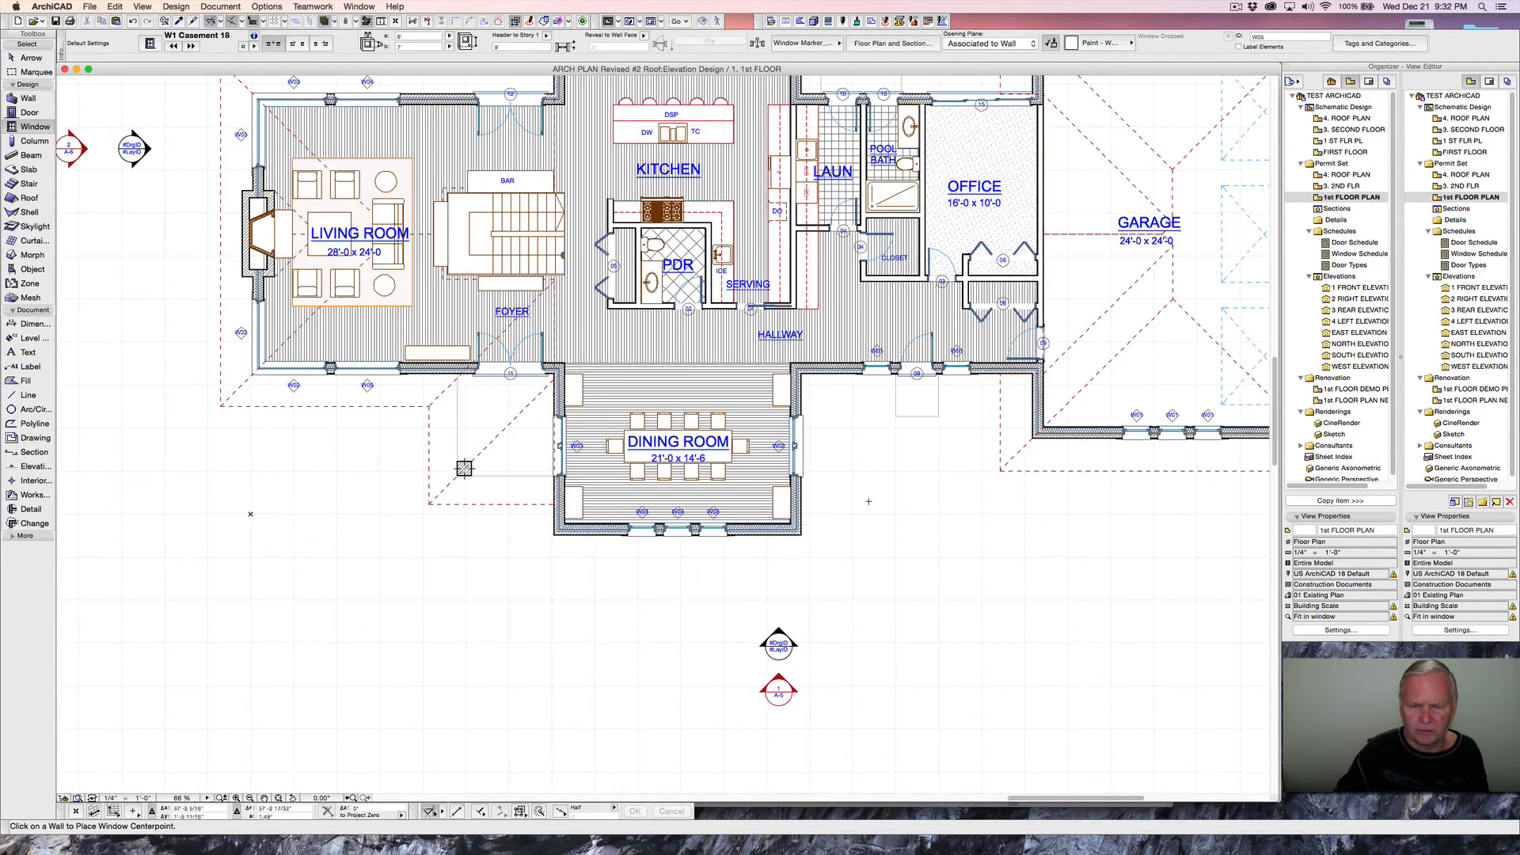
middle_click_drag(888, 525, 767, 528)
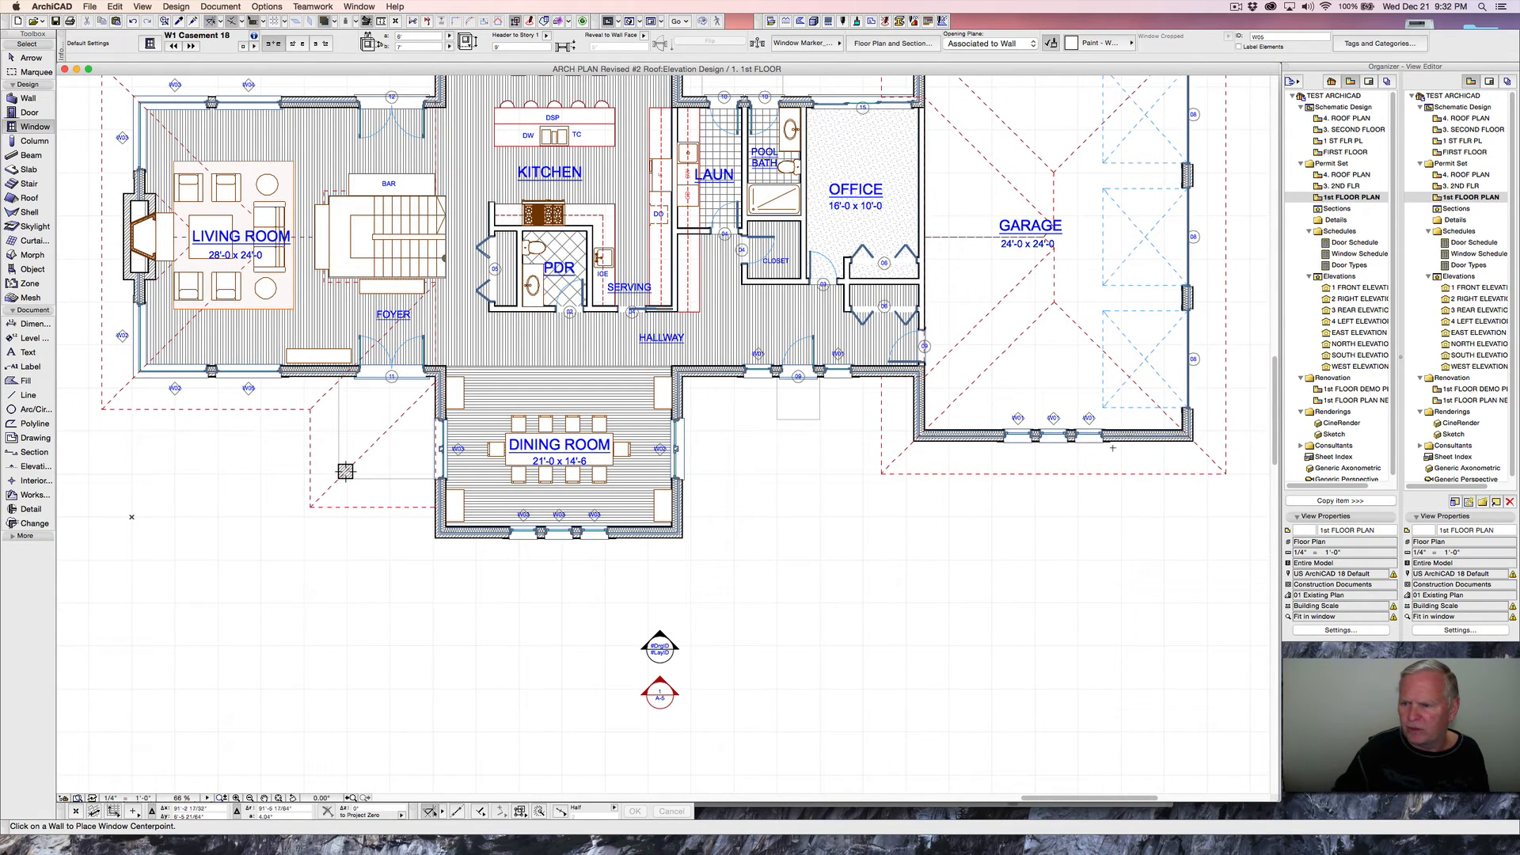
double_click(1354, 288)
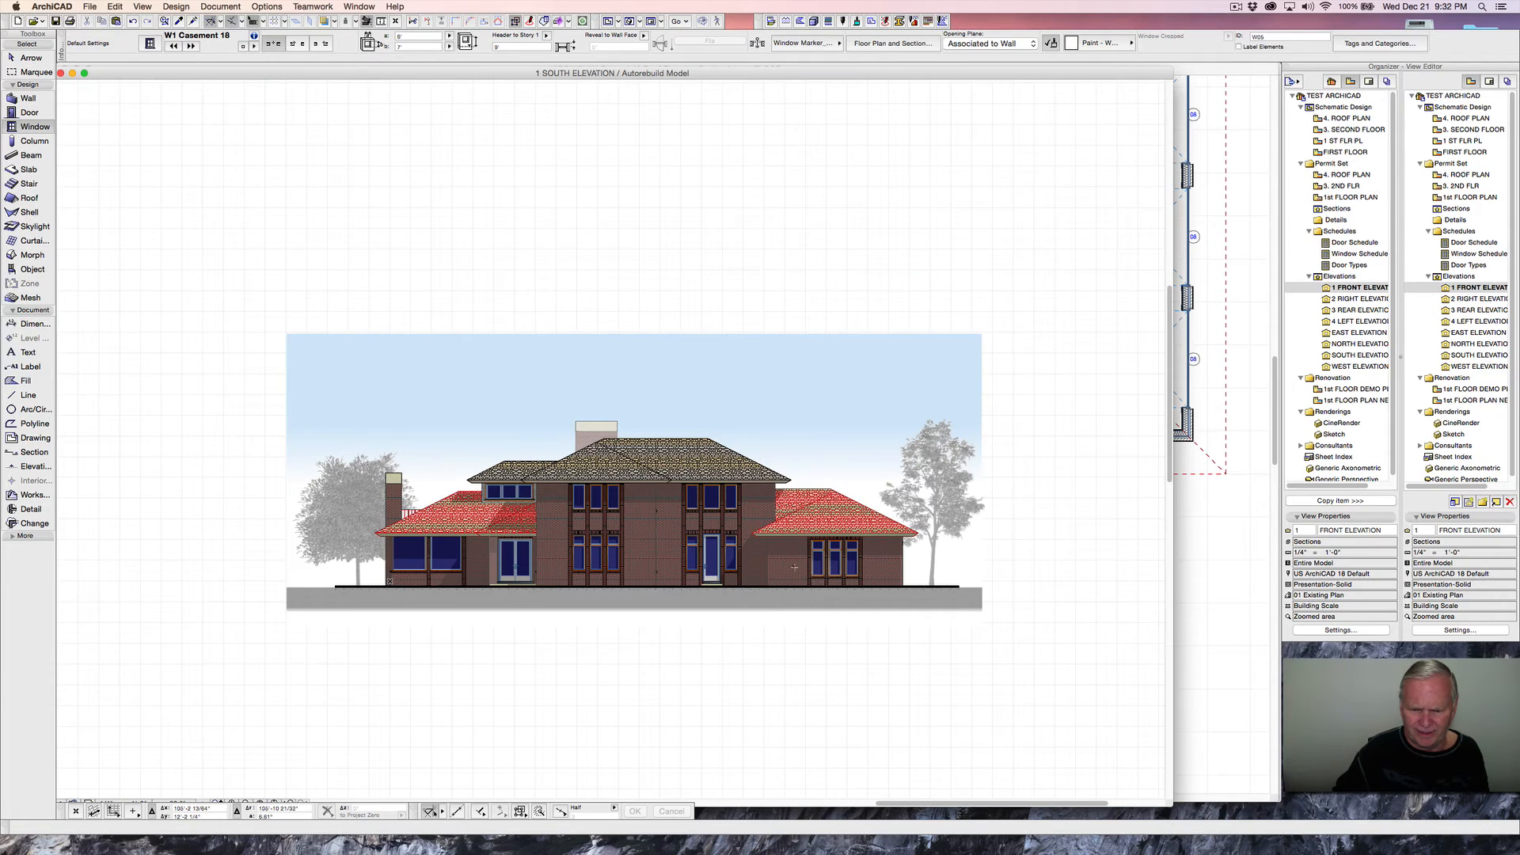
scroll(774, 554, "up", 2)
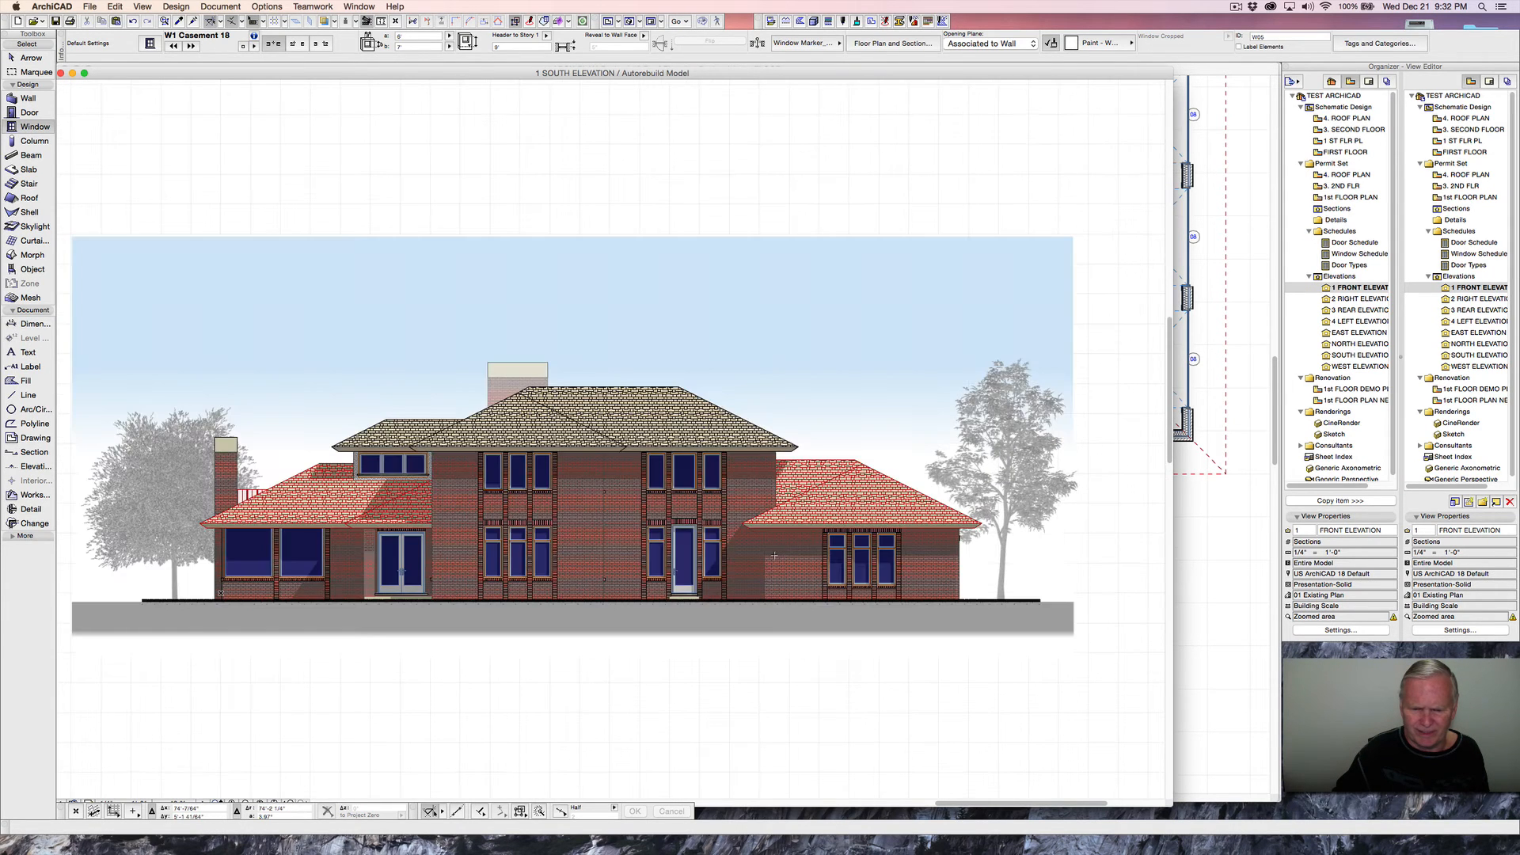
scroll(775, 554, "up", 2)
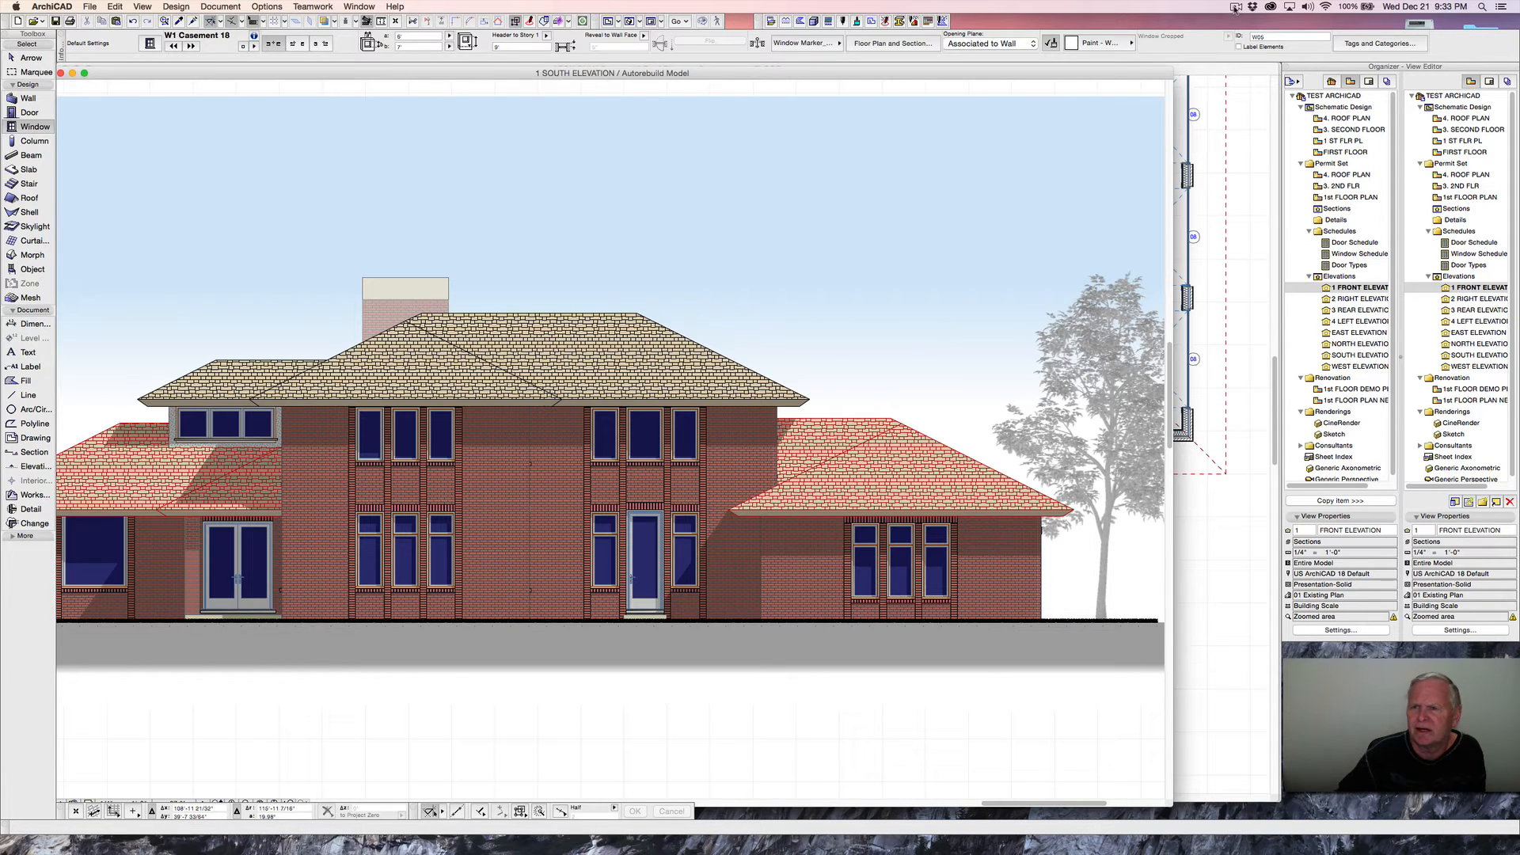
left_click(1235, 8)
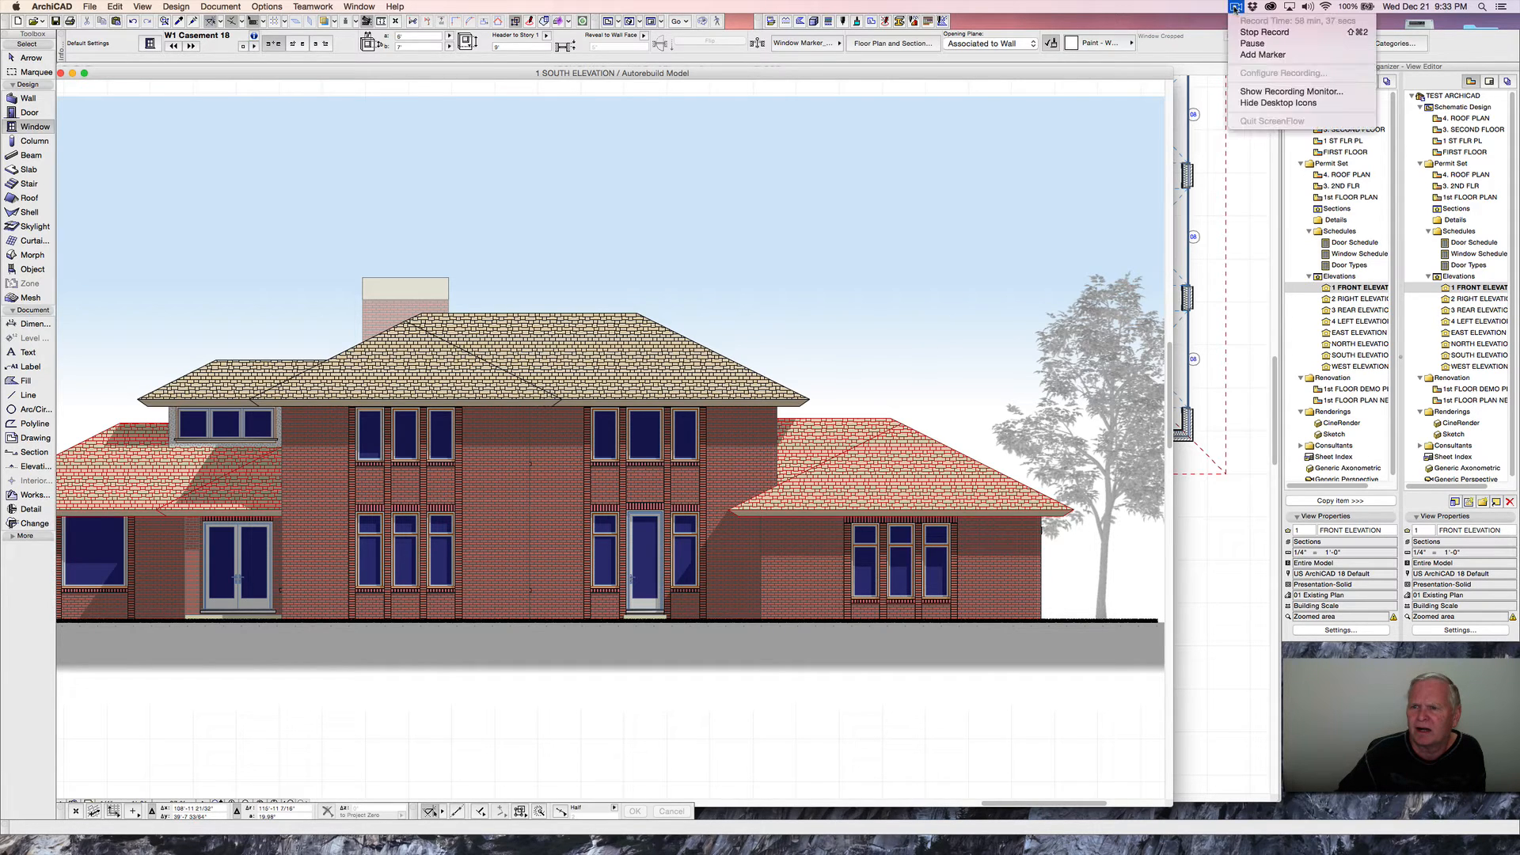
left_click(1251, 43)
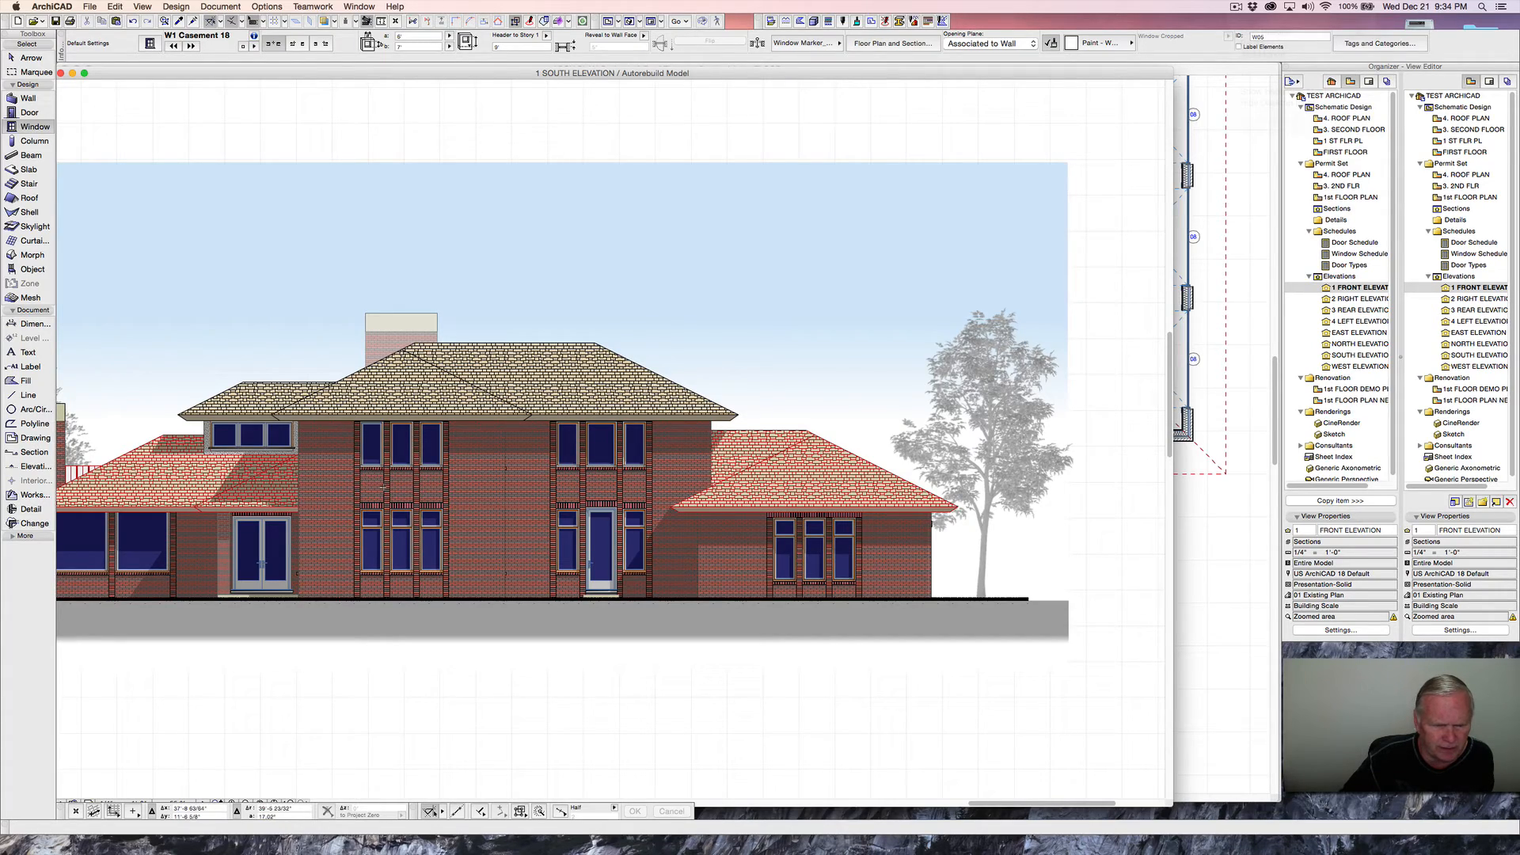
- Activate the Morph tool and bring up the brick panels between the dining room wing's upper and lower front windows in 3D
scroll(383, 486, "up", 6)
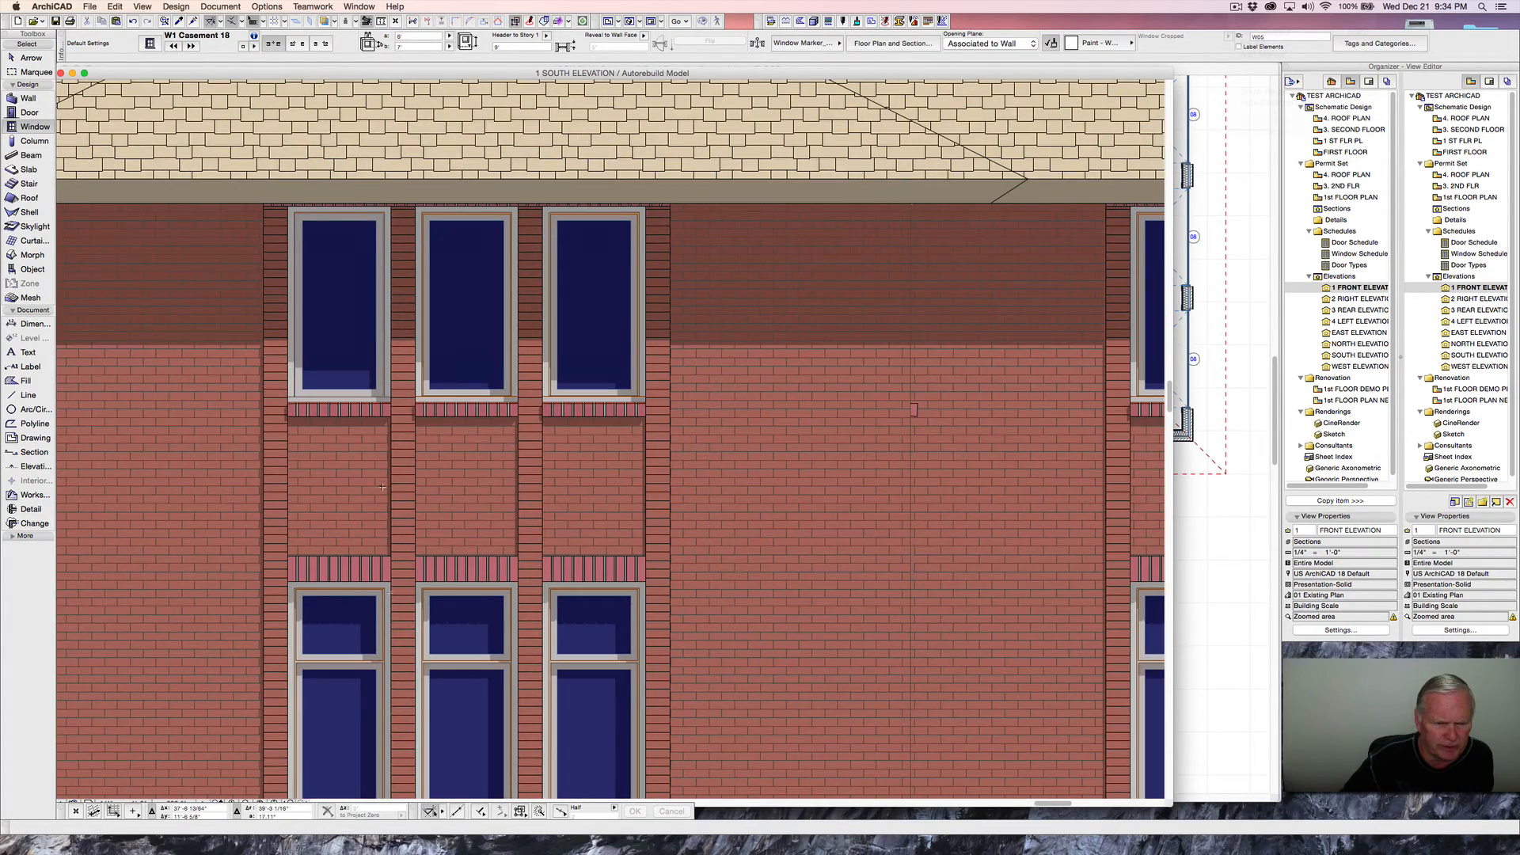
scroll(382, 486, "up", 3)
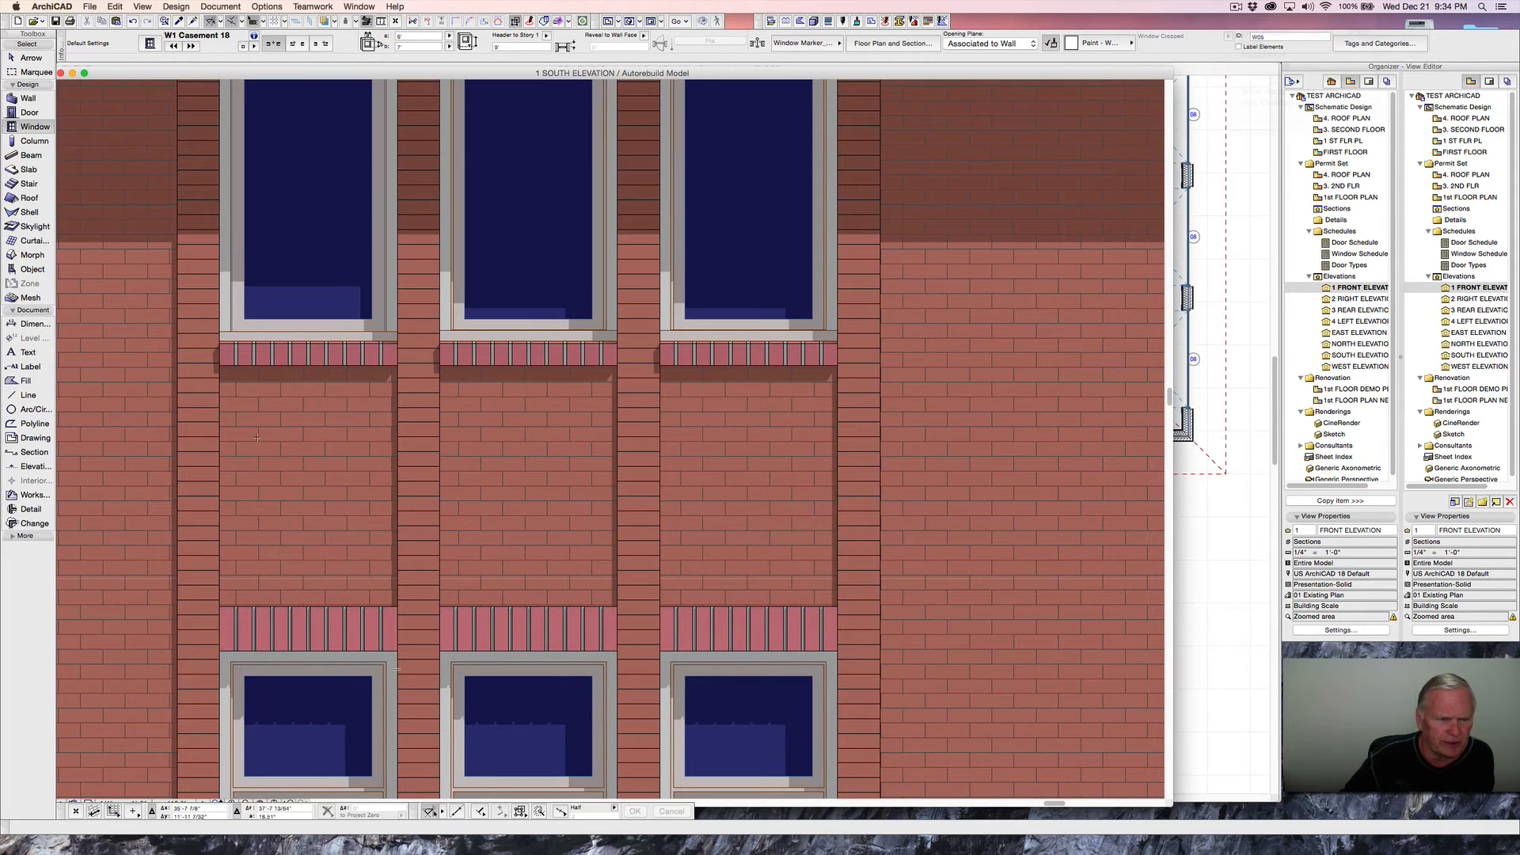
left_click(29, 258)
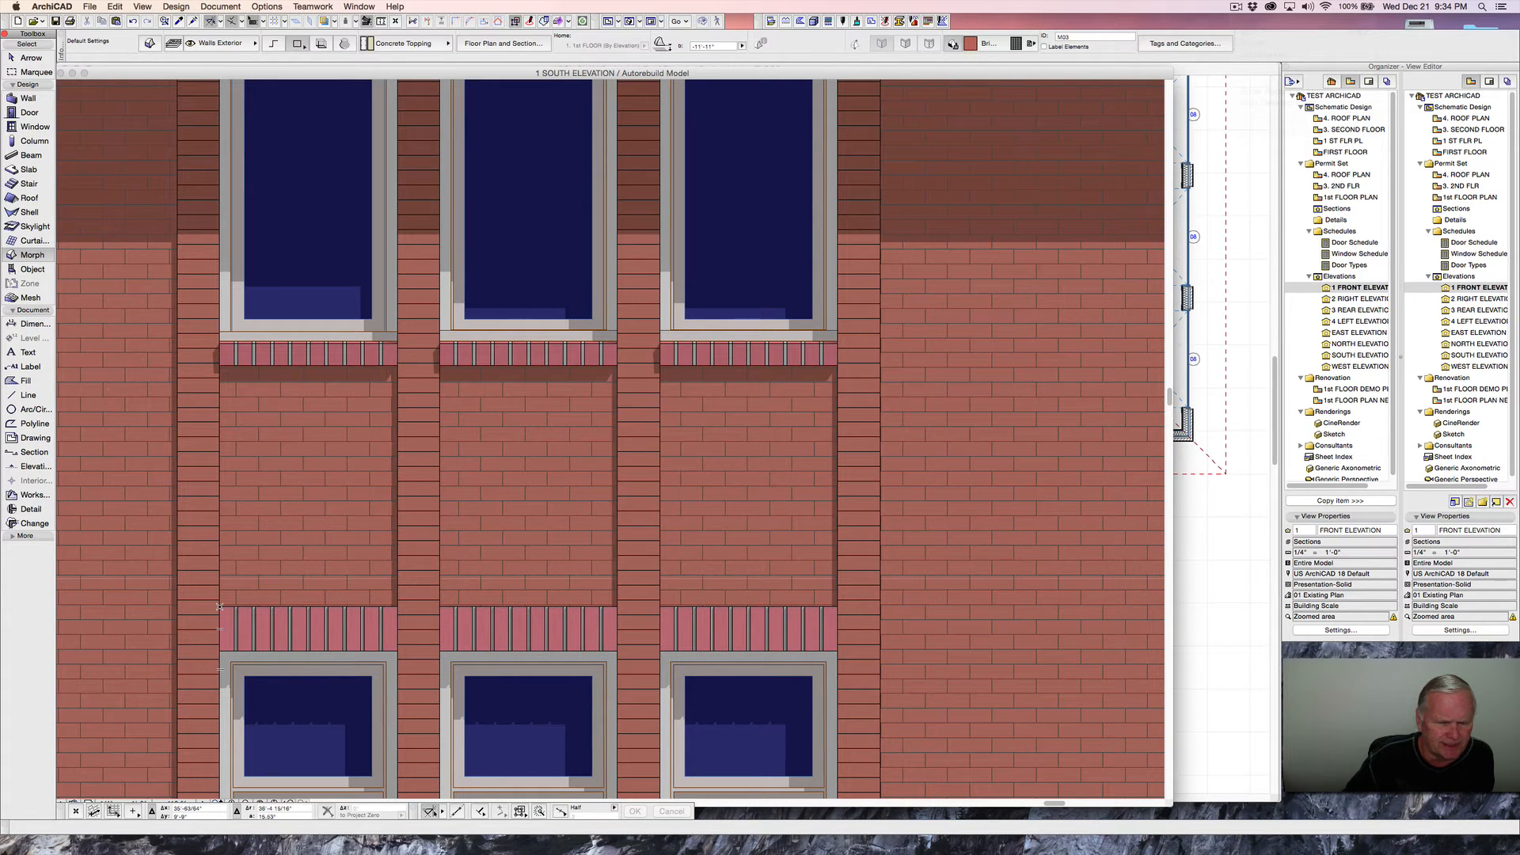
key("F3")
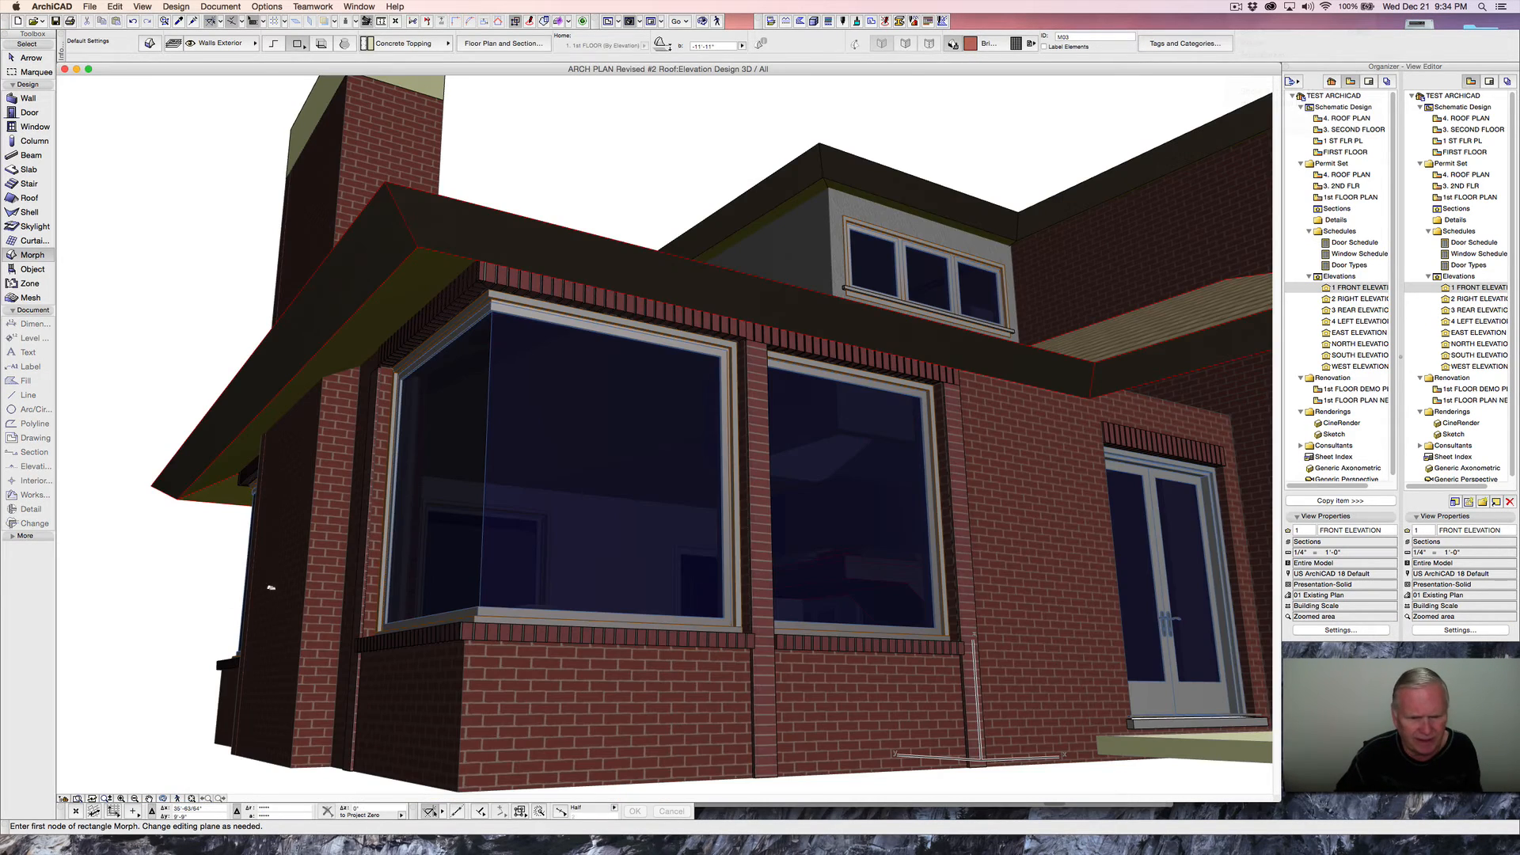
middle_click_drag(732, 429, 159, 496)
middle_click_drag(865, 427, 520, 489)
scroll(773, 454, "up", 2)
middle_click_drag(774, 454, 532, 489)
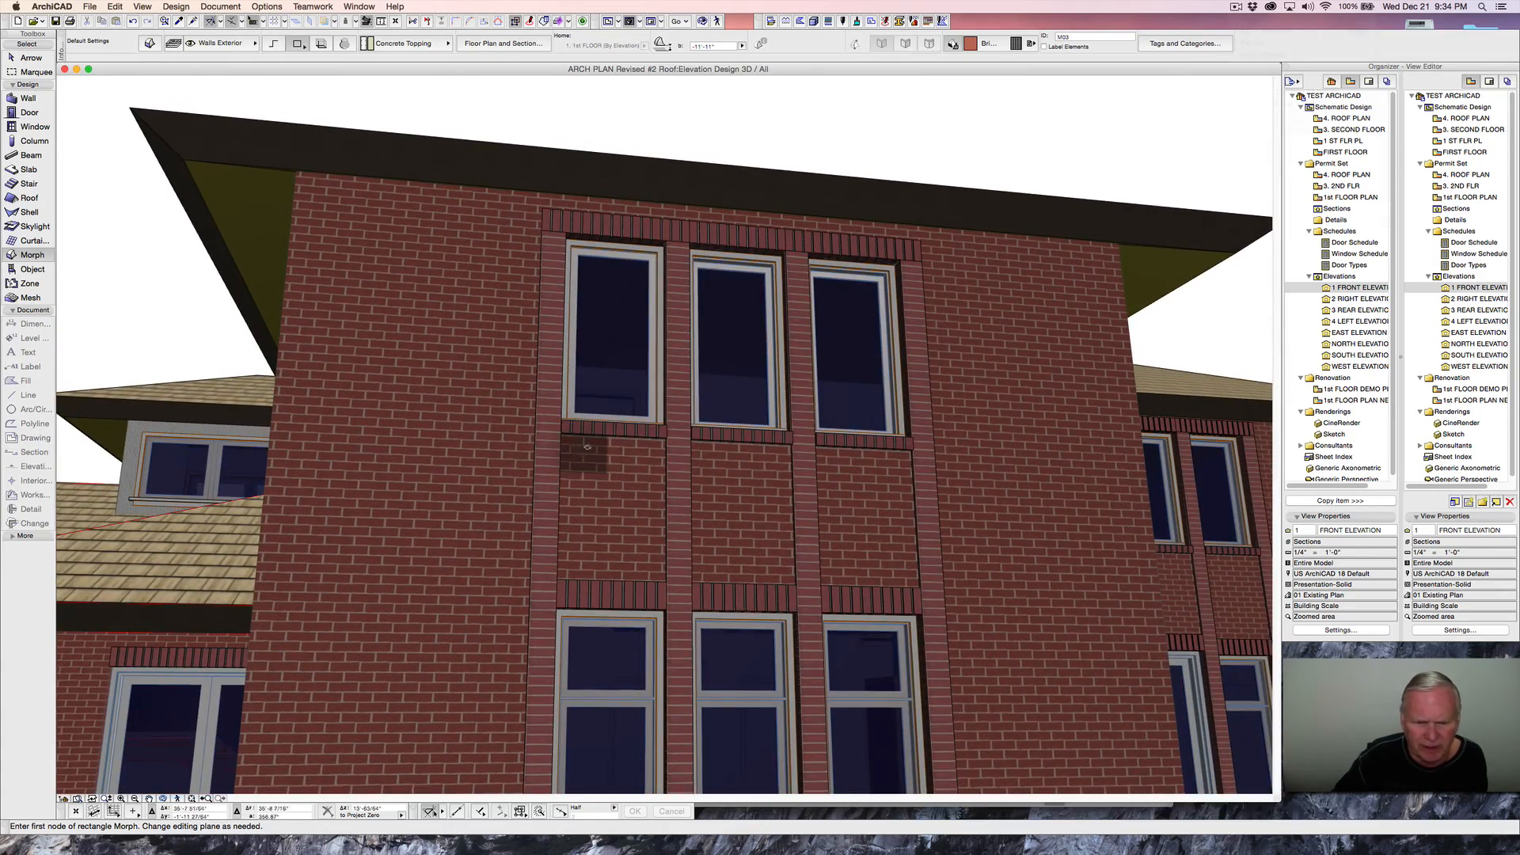
scroll(634, 454, "up", 2)
scroll(634, 454, "up", 2)
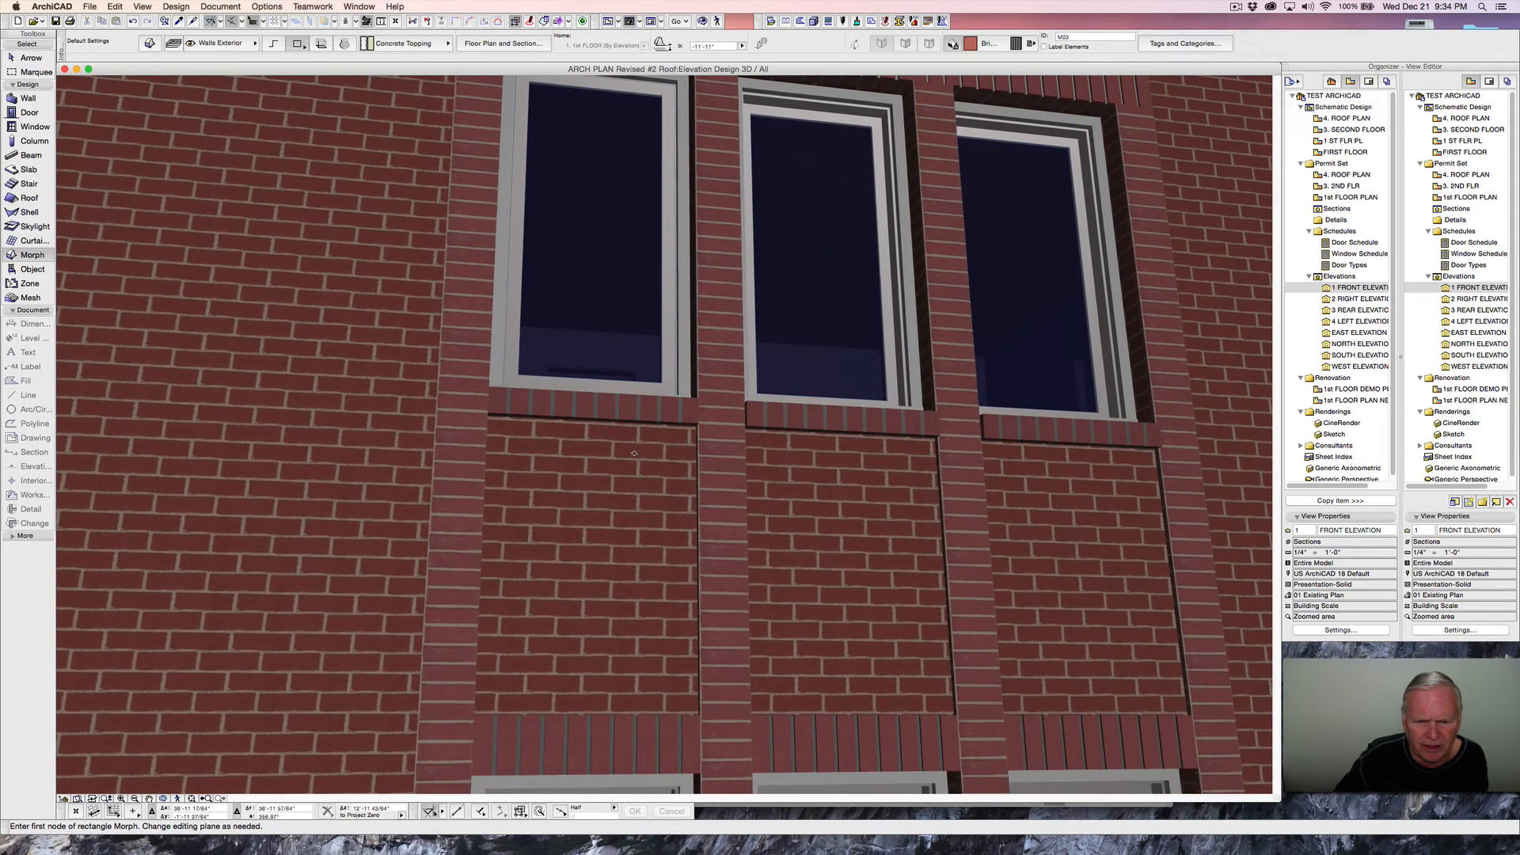
- Draw a rectangular morph on the first brick panel between the stories and offset its inner edge to the adjacent vertical brick strip
left_click(542, 420)
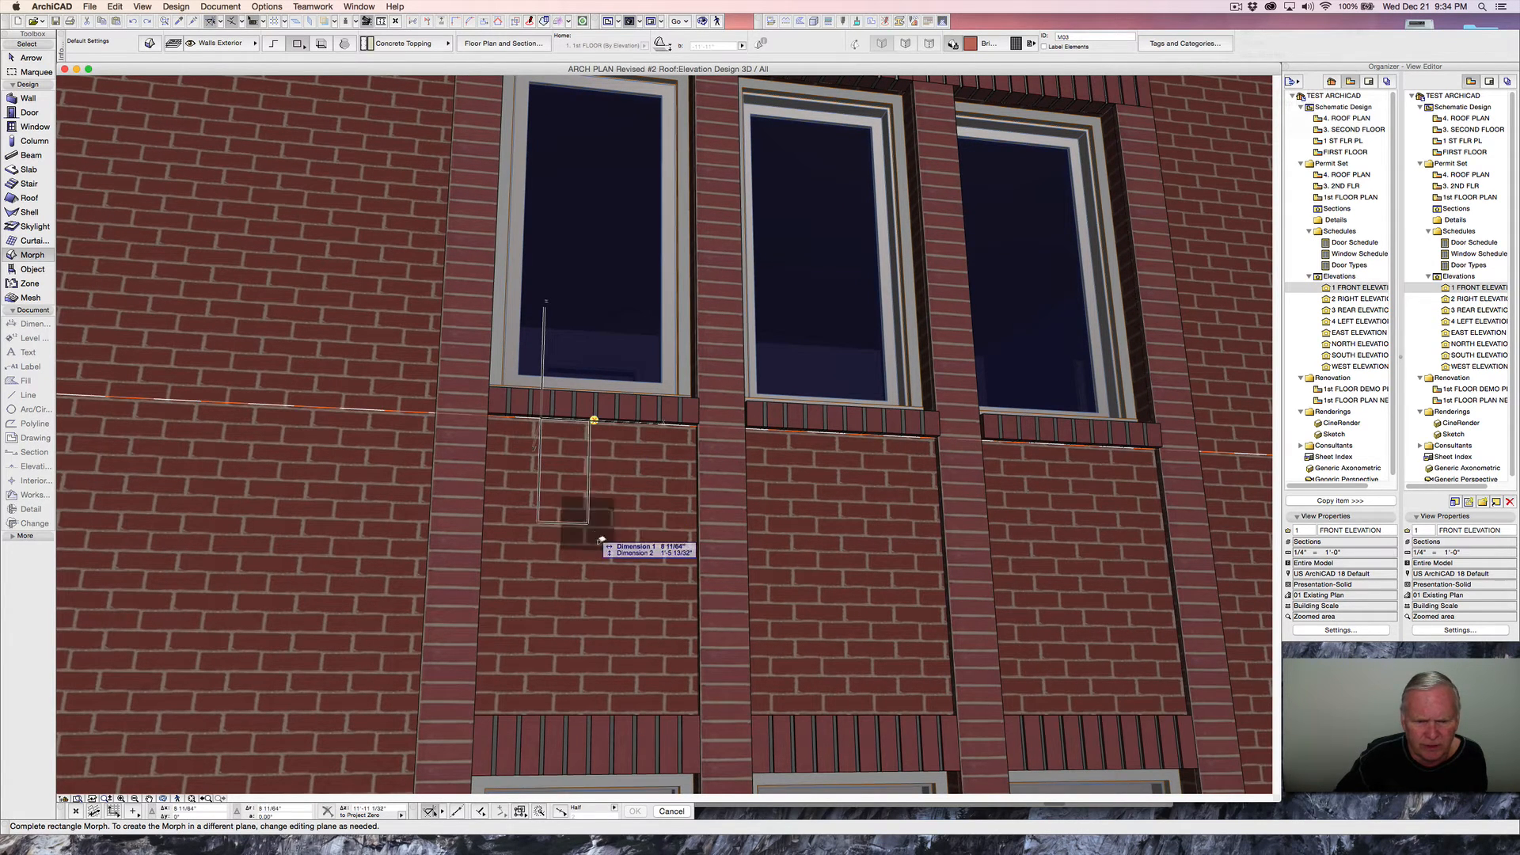
left_click(646, 710)
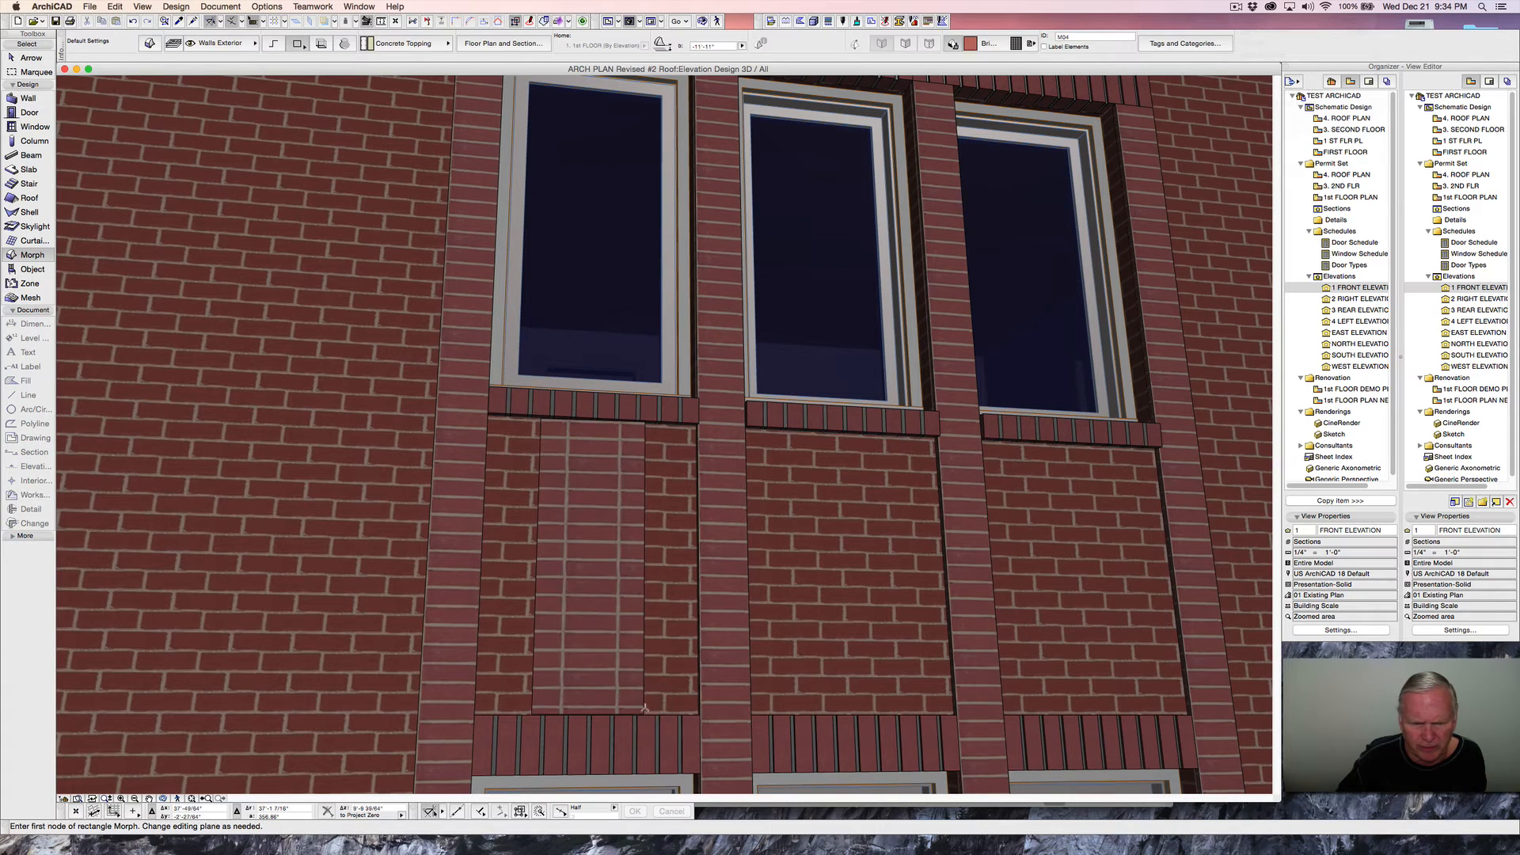
left_click(645, 481, "shift")
left_click(645, 480)
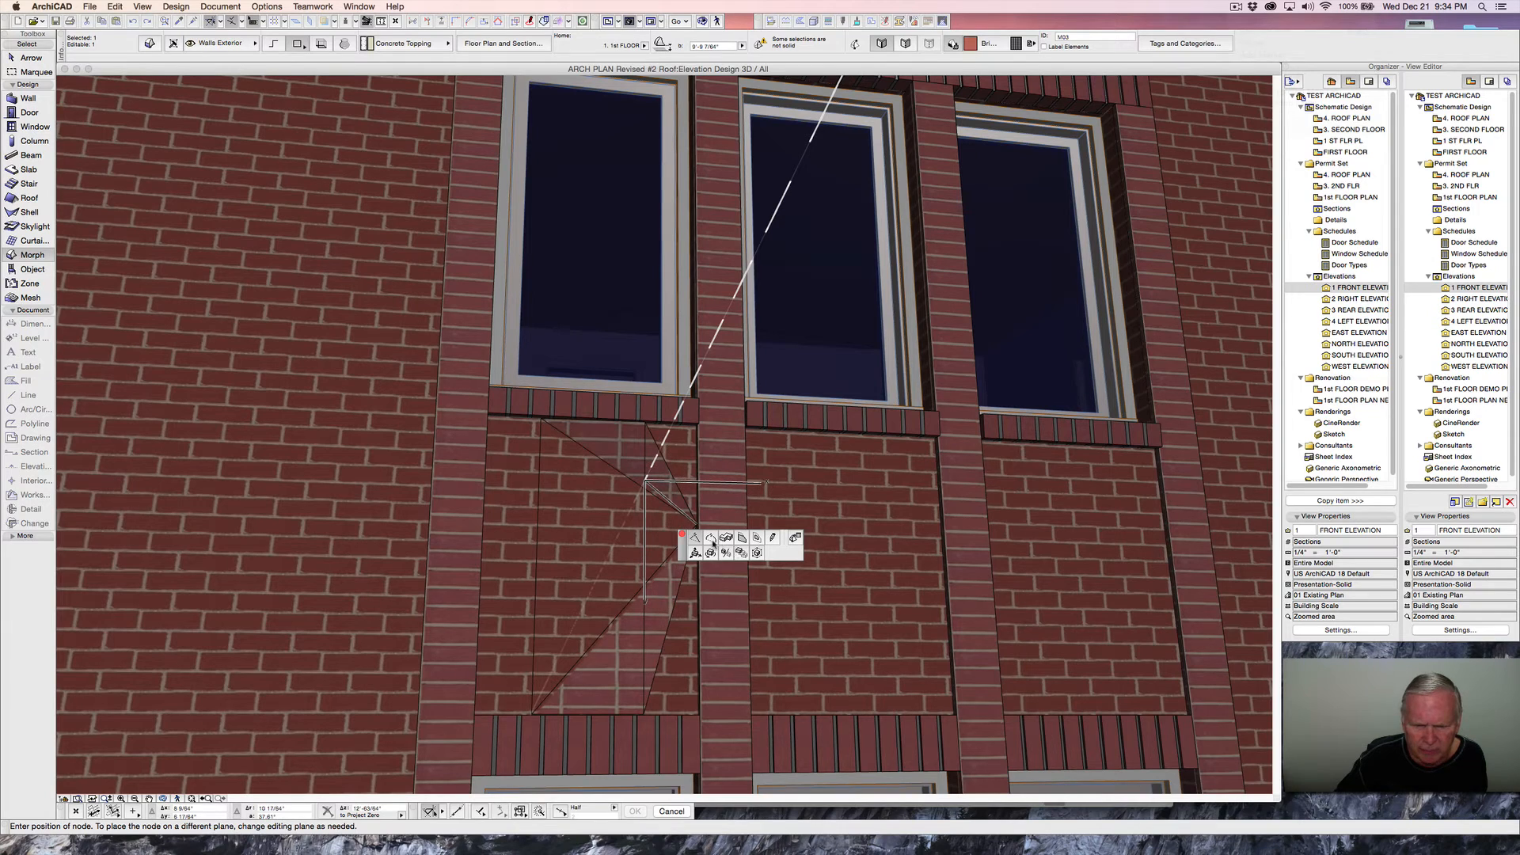
left_click(743, 537)
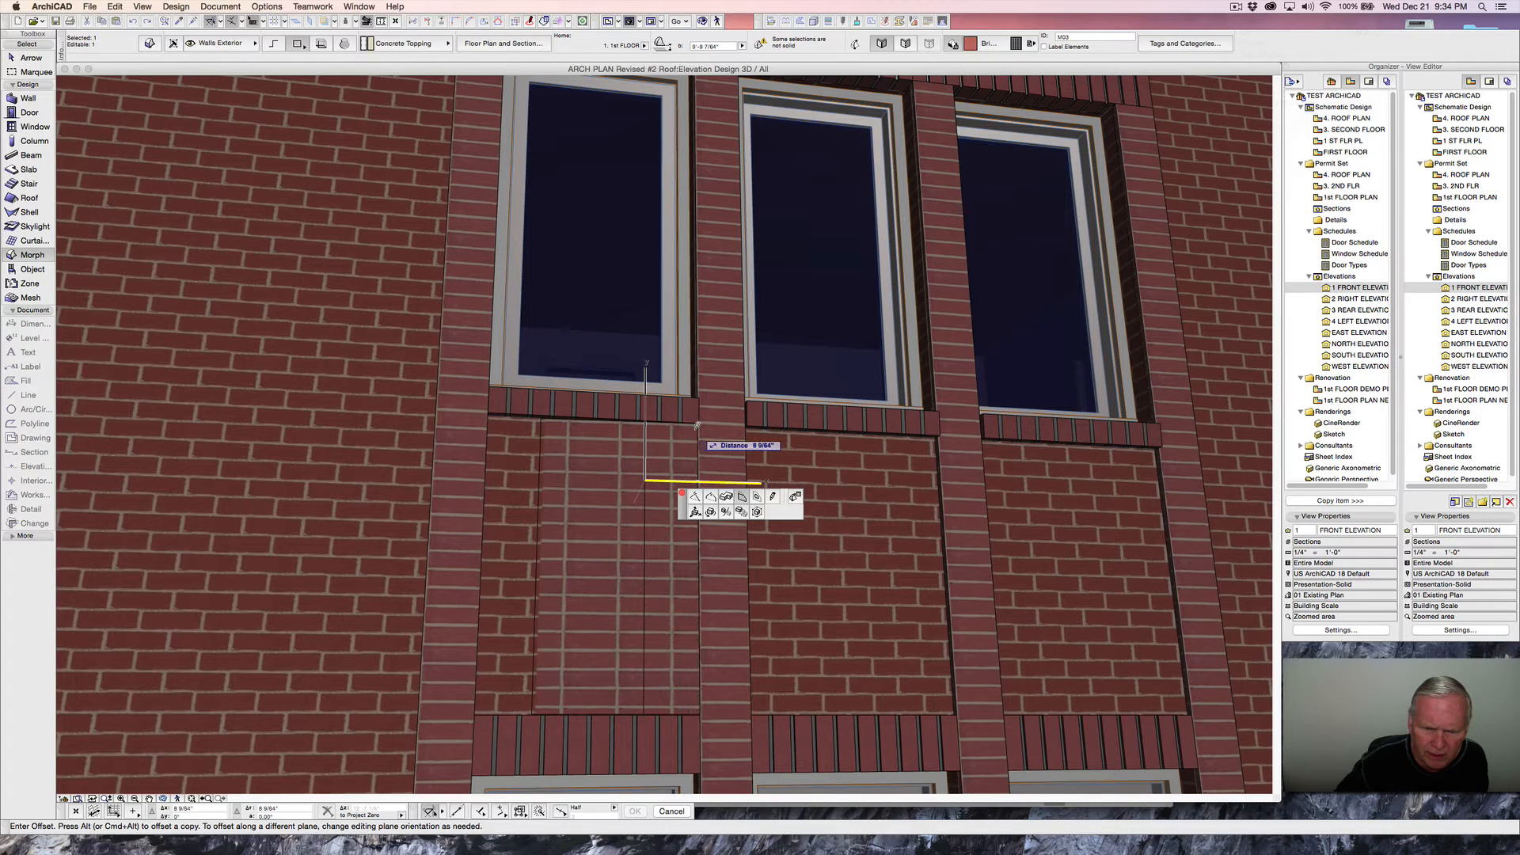
left_click(686, 433)
key("Escape")
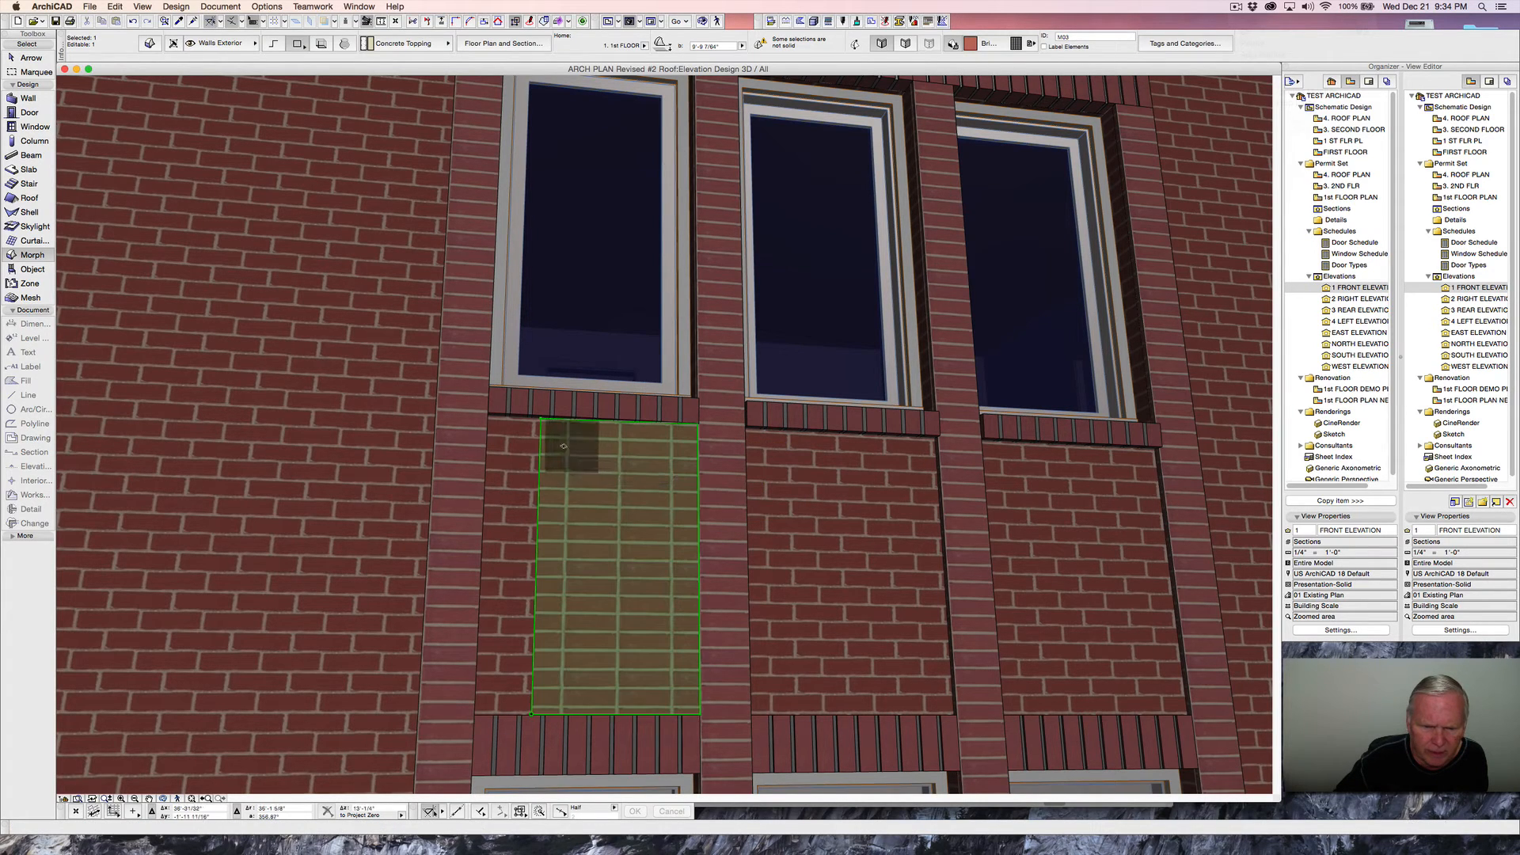
- Try to offset the panel morph's opposite edge to the outer vertical brick strip
left_click(540, 442)
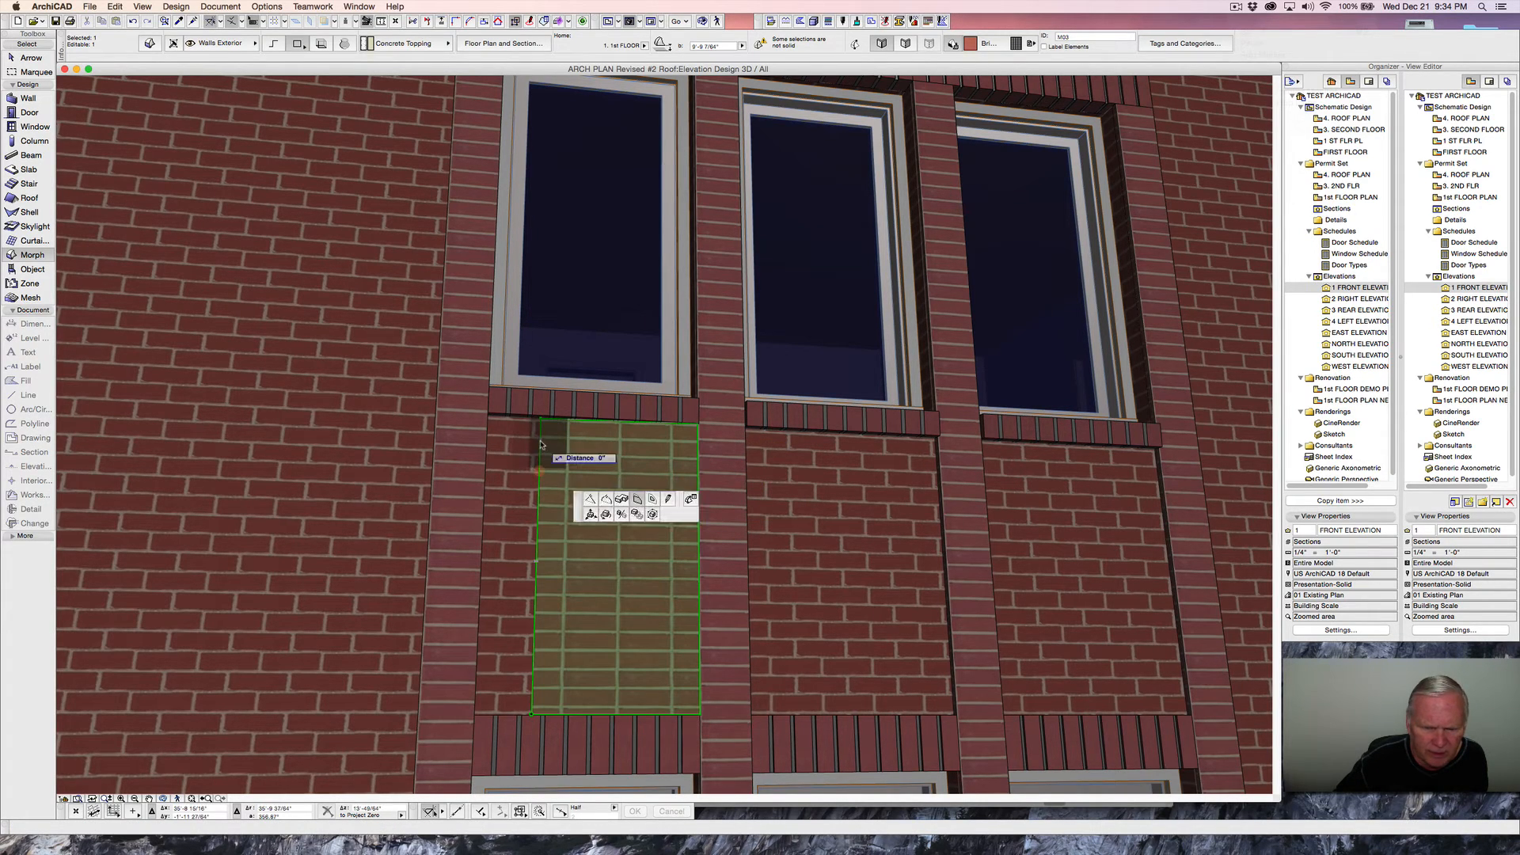
left_click(488, 436)
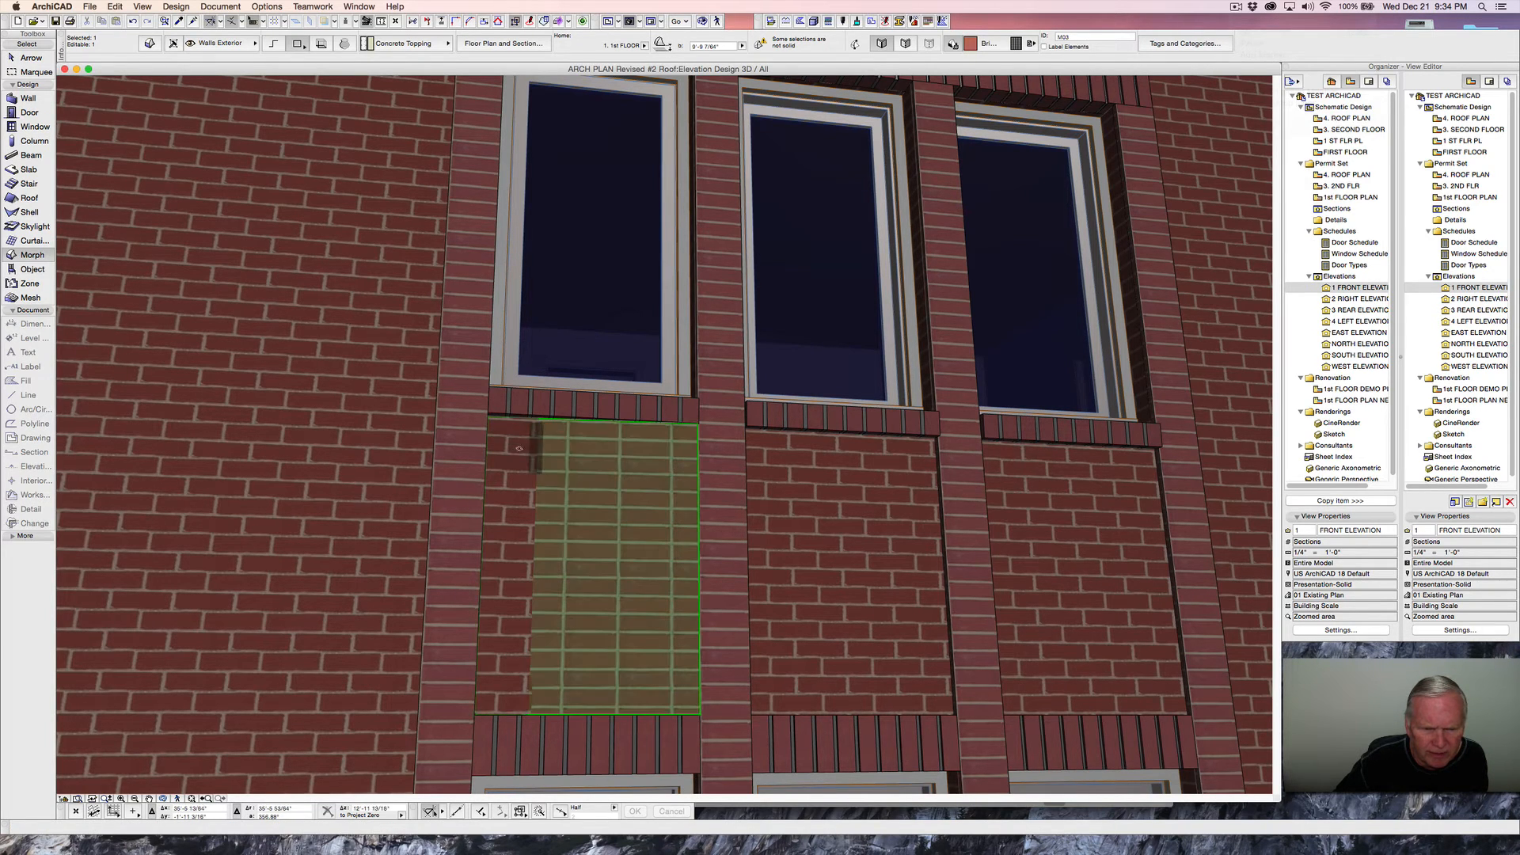
middle_click_drag(583, 477, 457, 335, "shift")
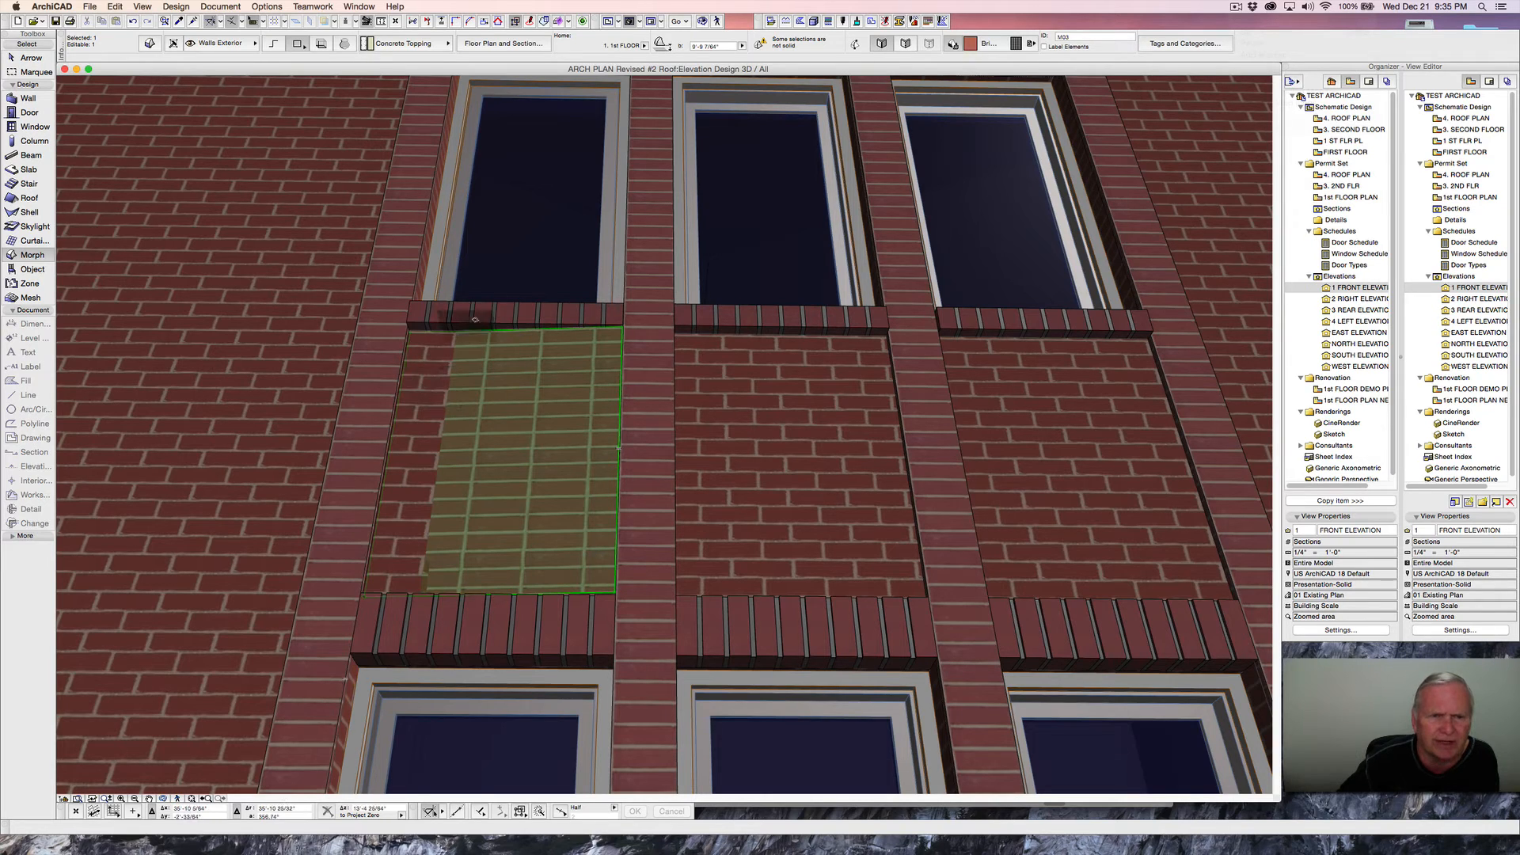
- Undo the edge offset and the creation of the rectangular panel morph
left_click(134, 22)
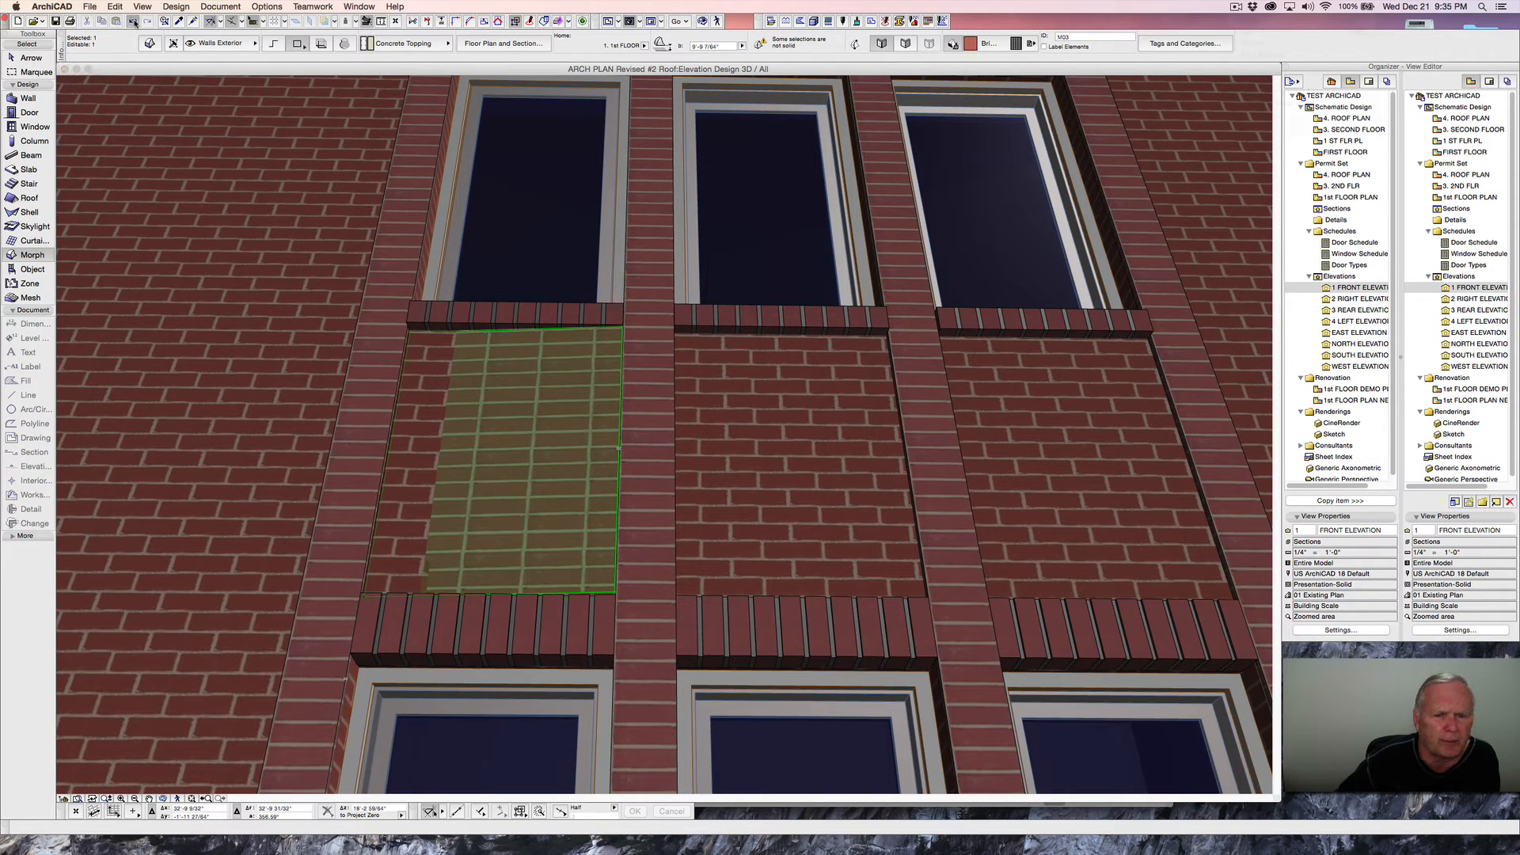
left_click(134, 22)
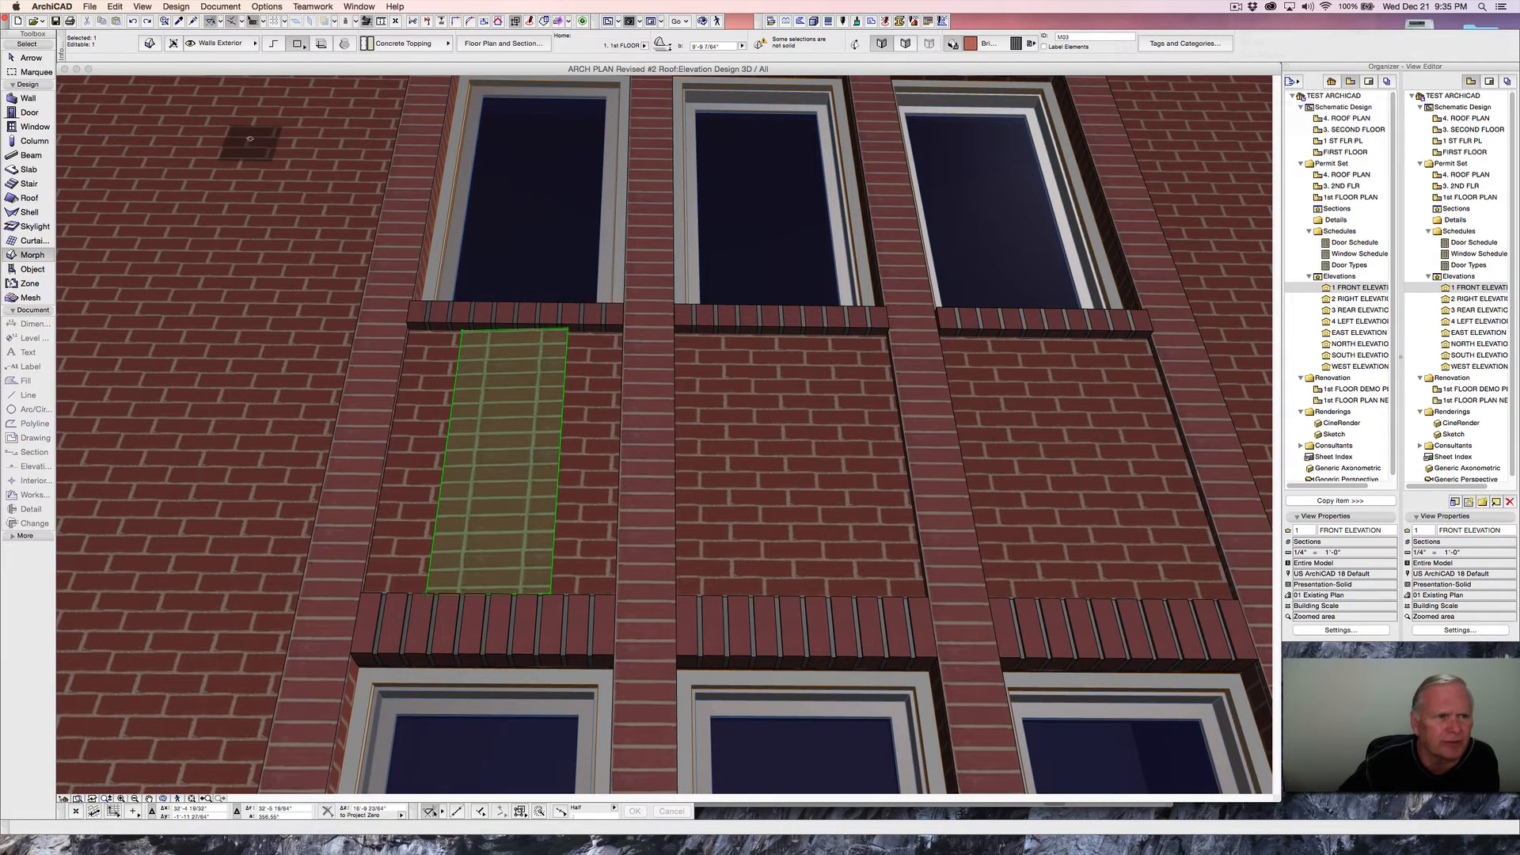
left_click(133, 22)
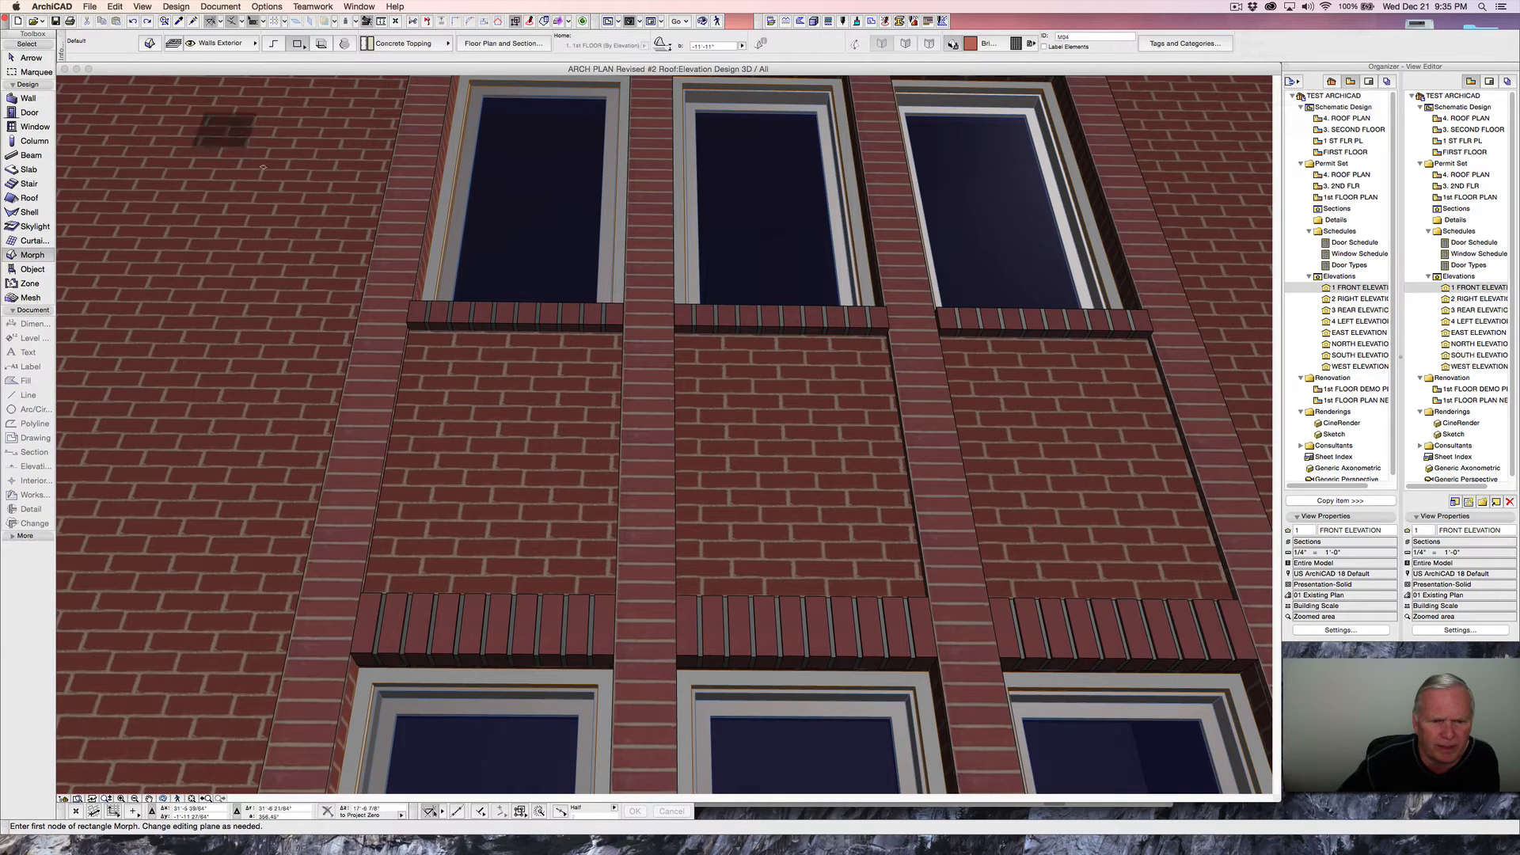
- Draw a rectangular morph on the first brick panel between the stories and offset its upper edge to the brick sill above
left_click(471, 373)
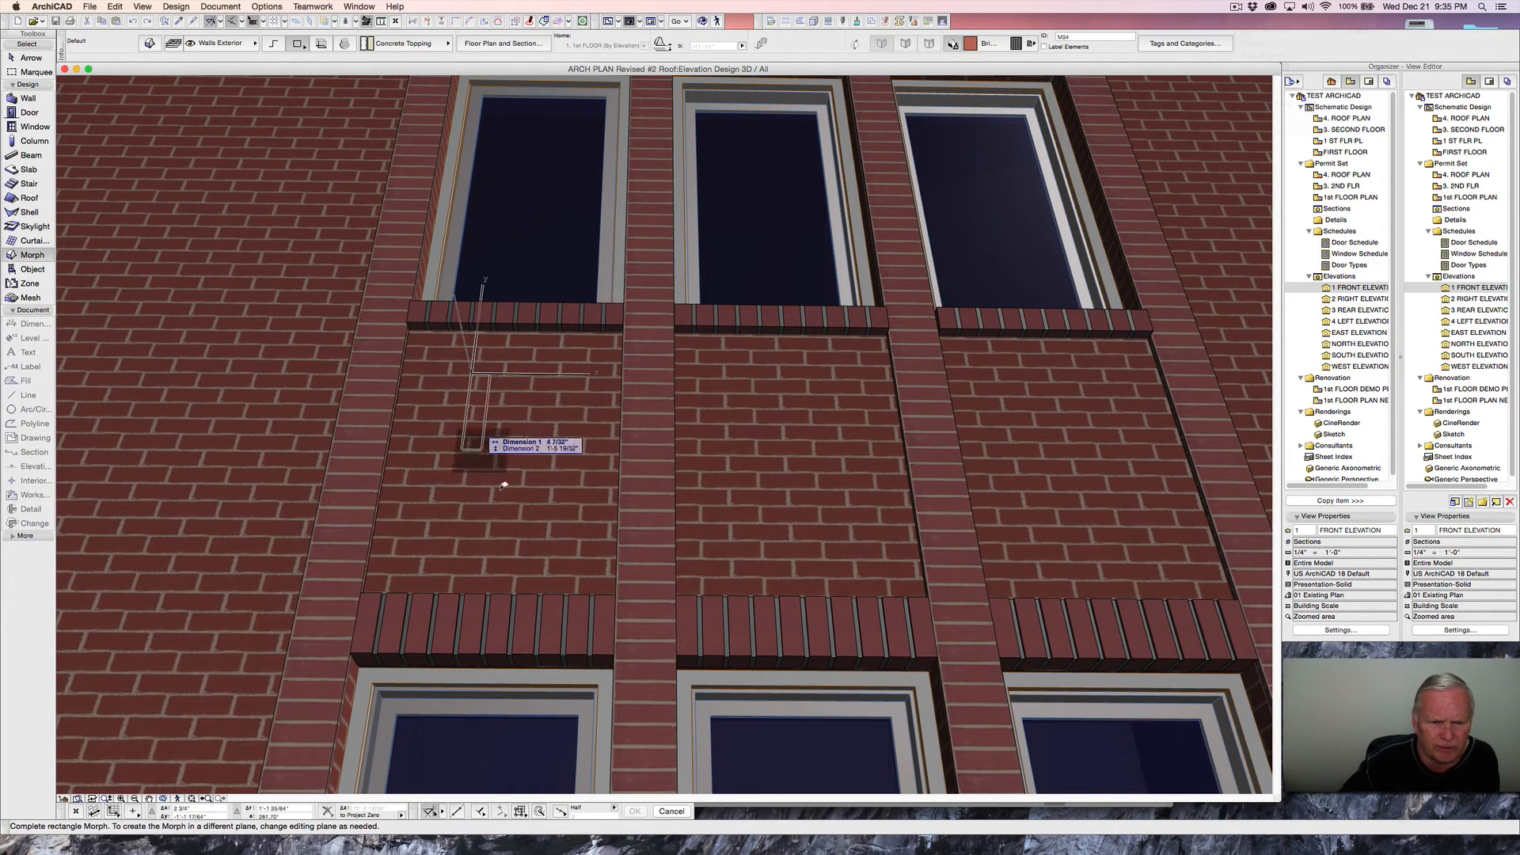
left_click(554, 529)
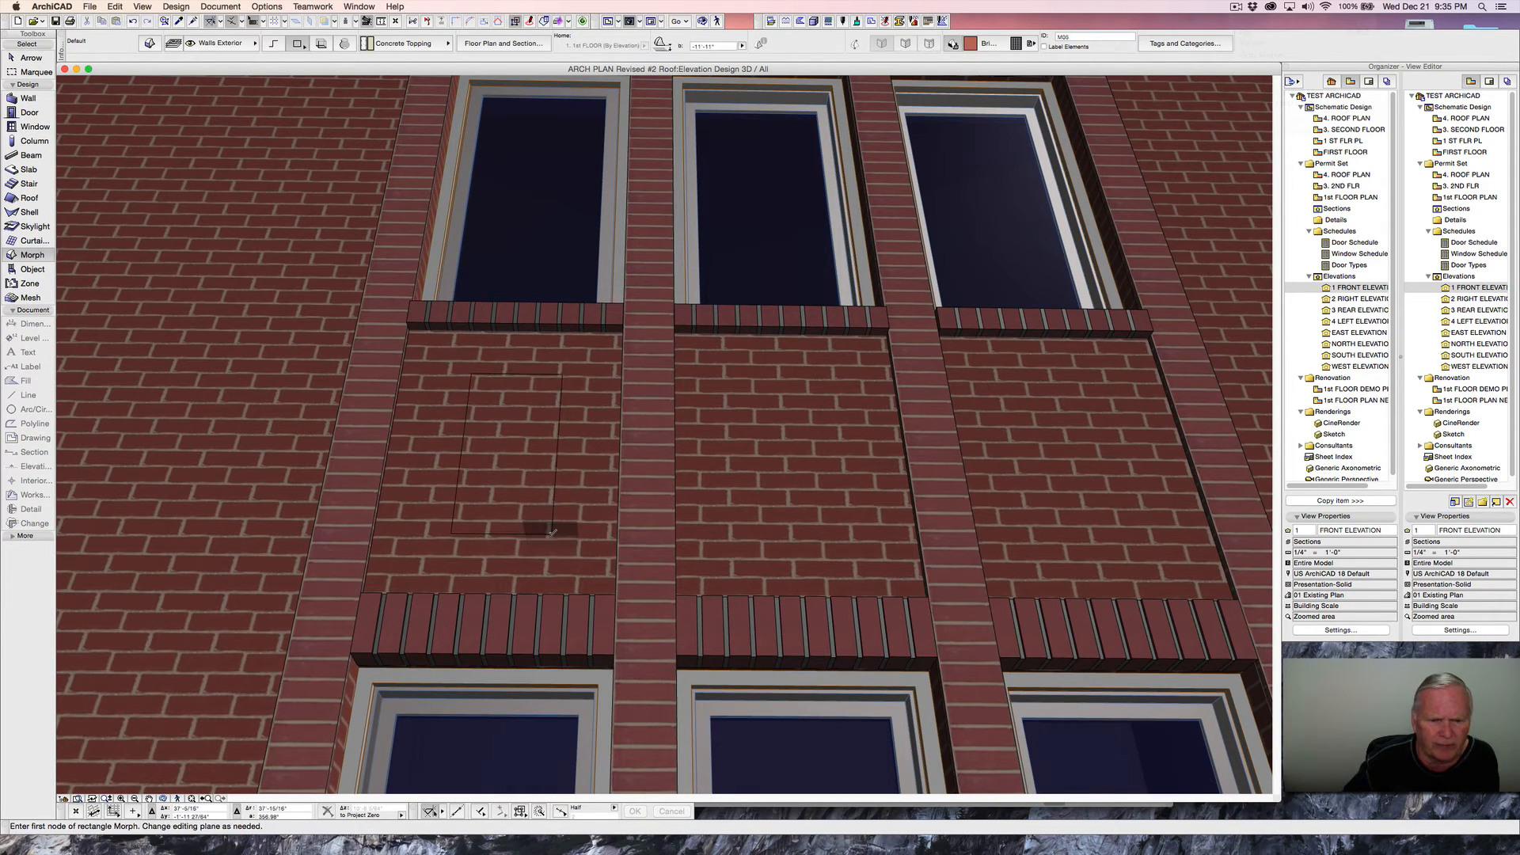
left_click(514, 374, "shift")
left_click(514, 374)
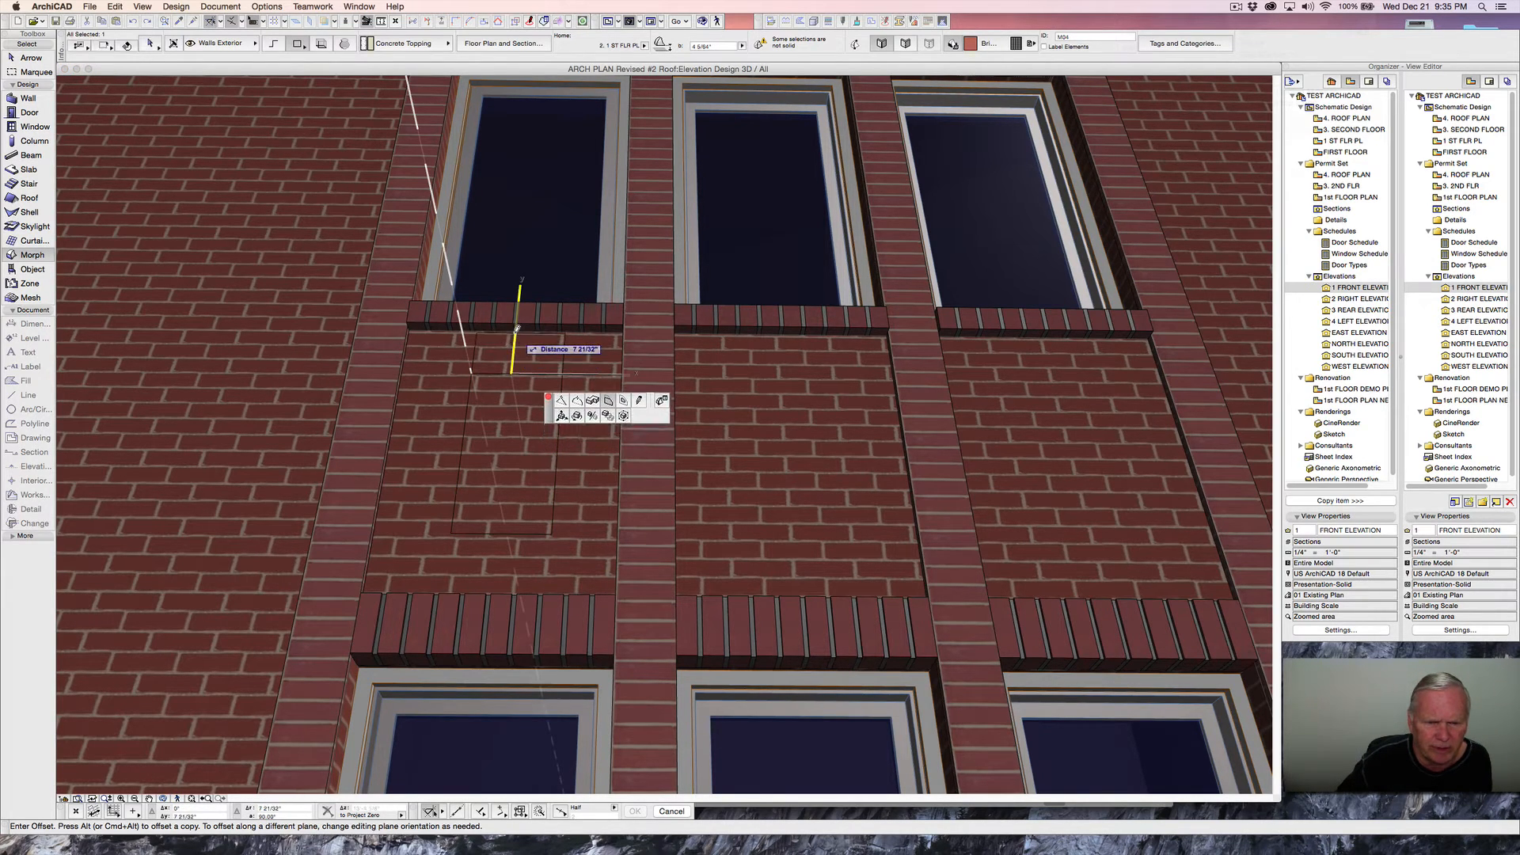
left_click(409, 327)
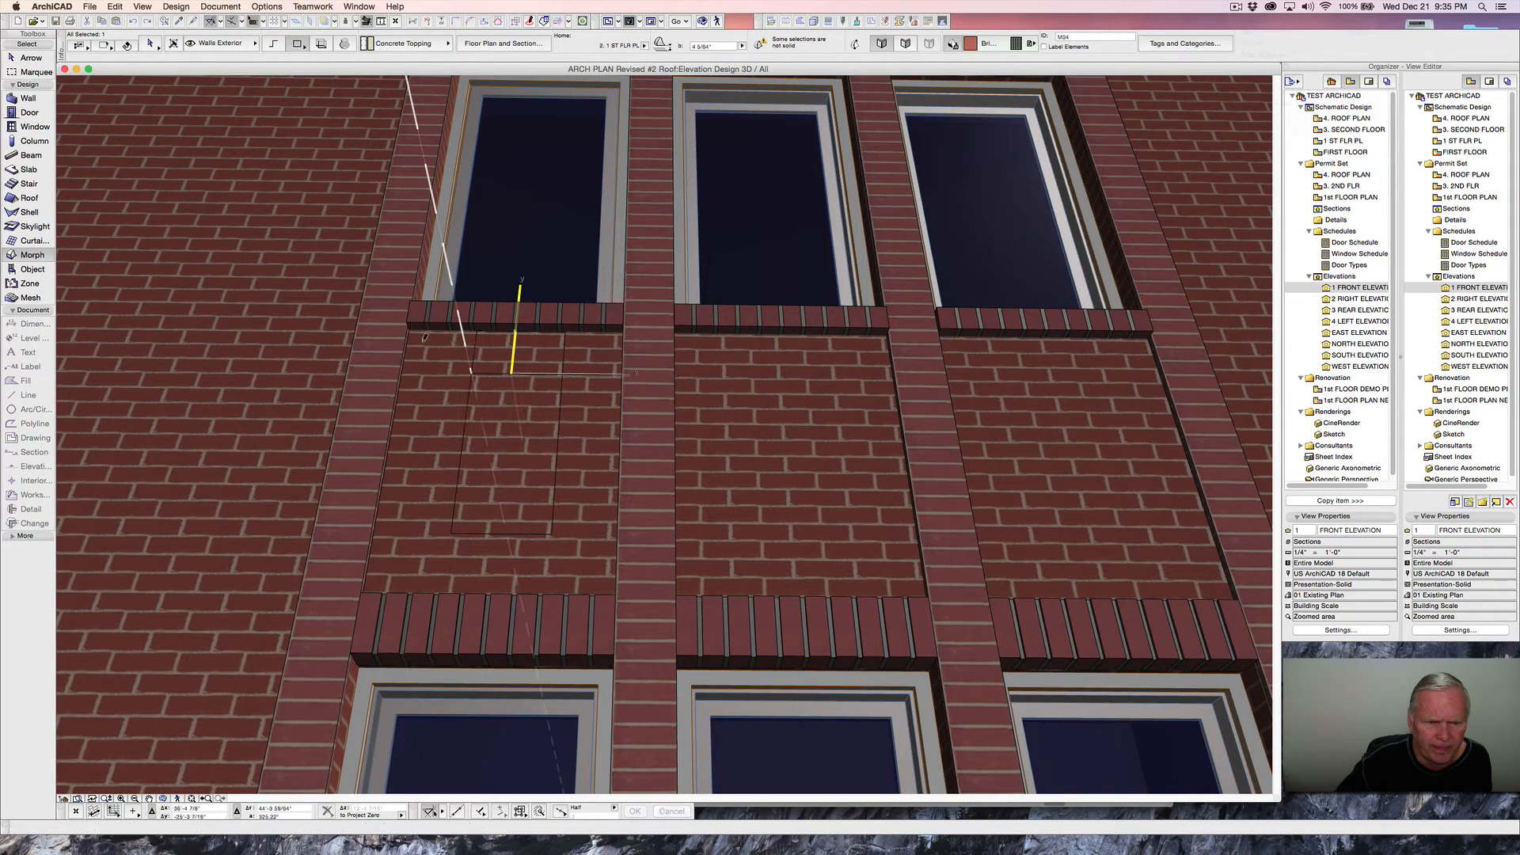
- Offset both side edges of the panel morph to the adjacent vertical brick strips
left_click(470, 357)
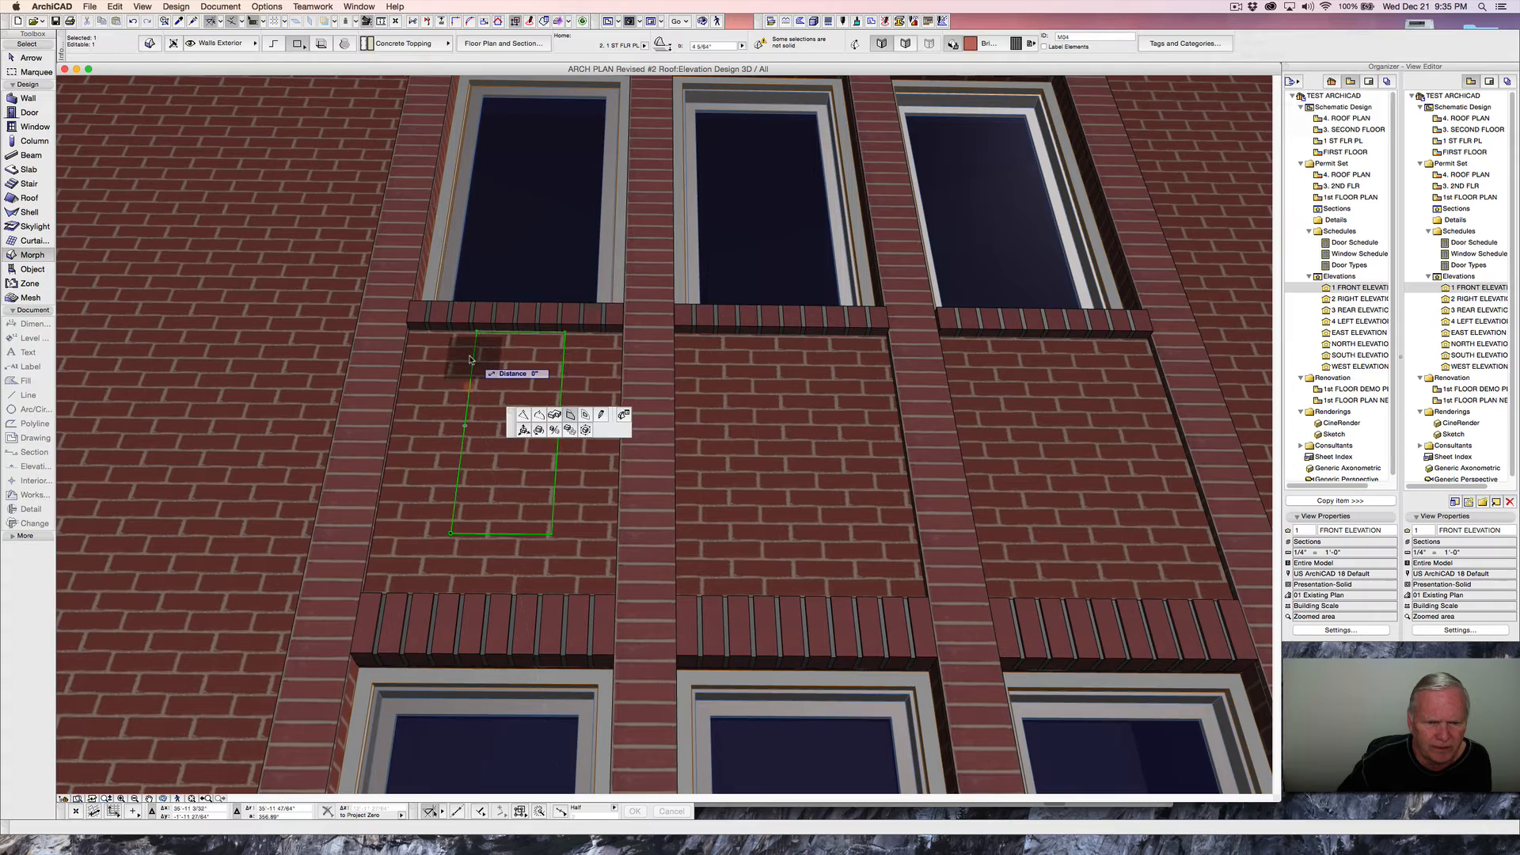
left_click(406, 353)
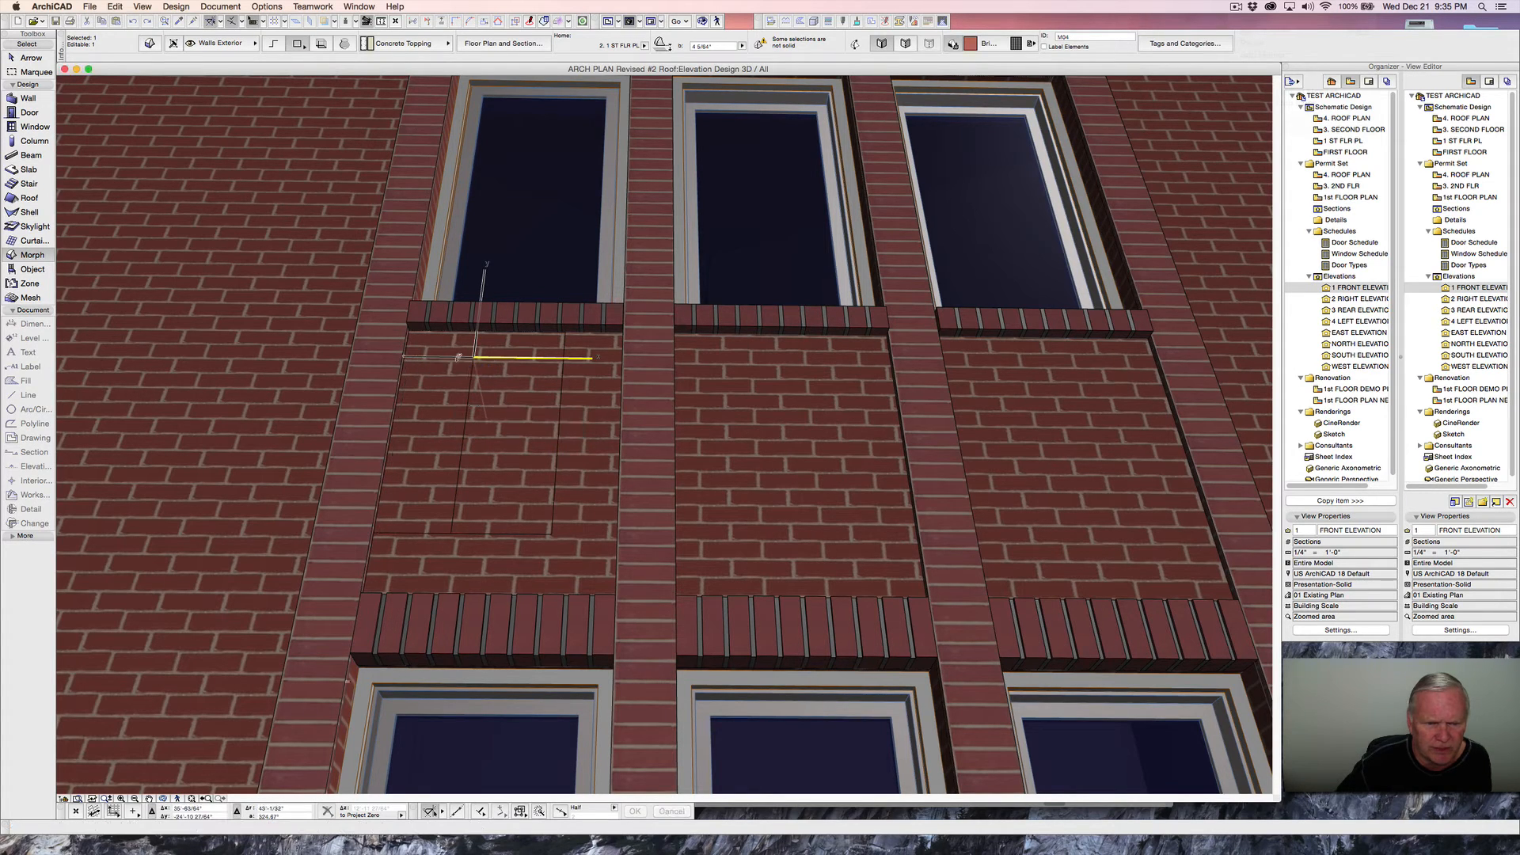
middle_click_drag(526, 377, 701, 409, "shift")
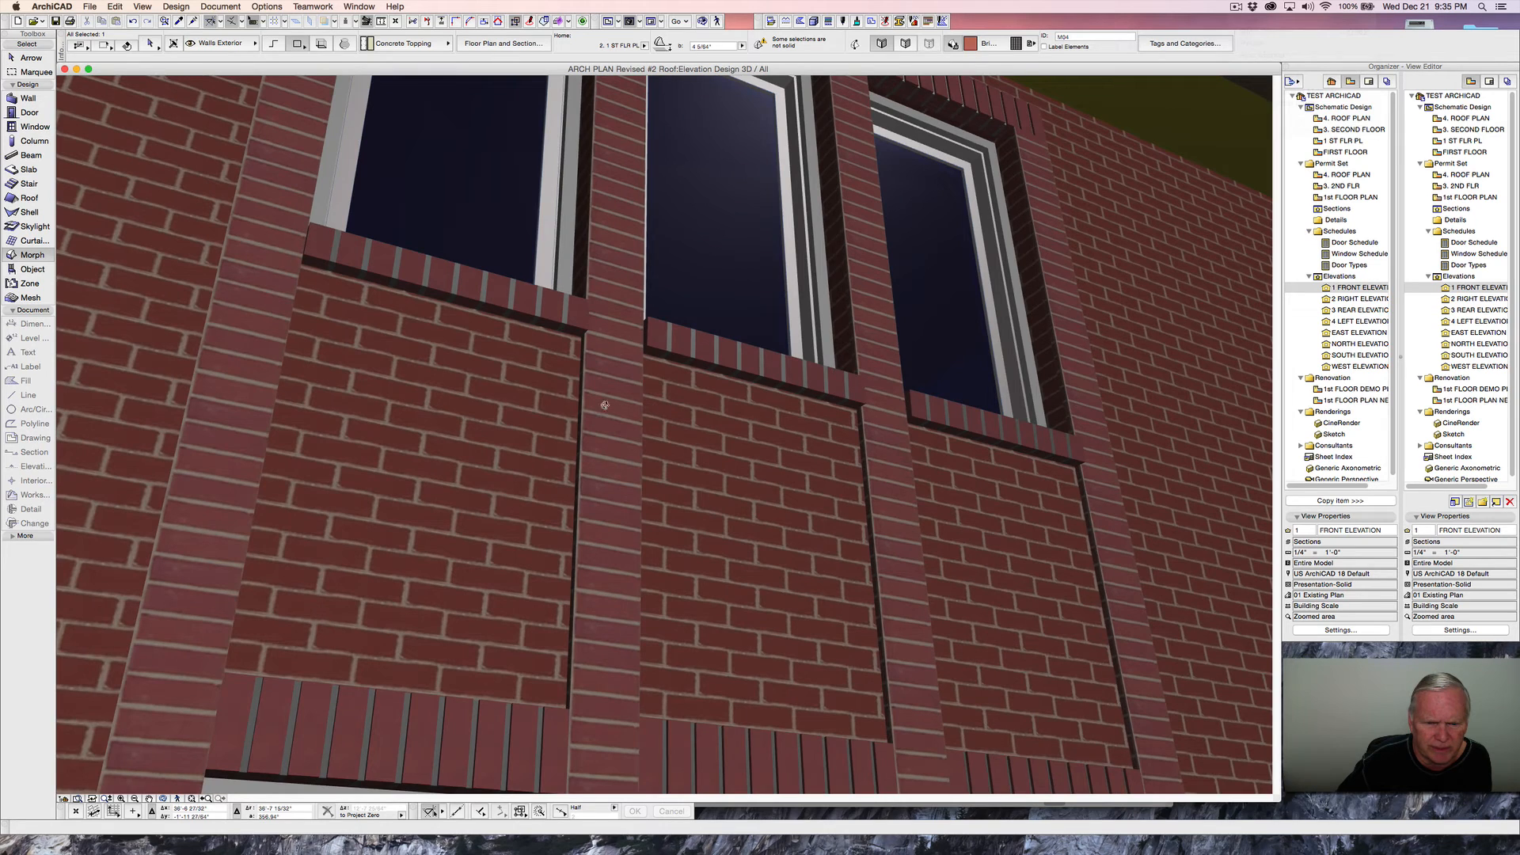
left_click(507, 378)
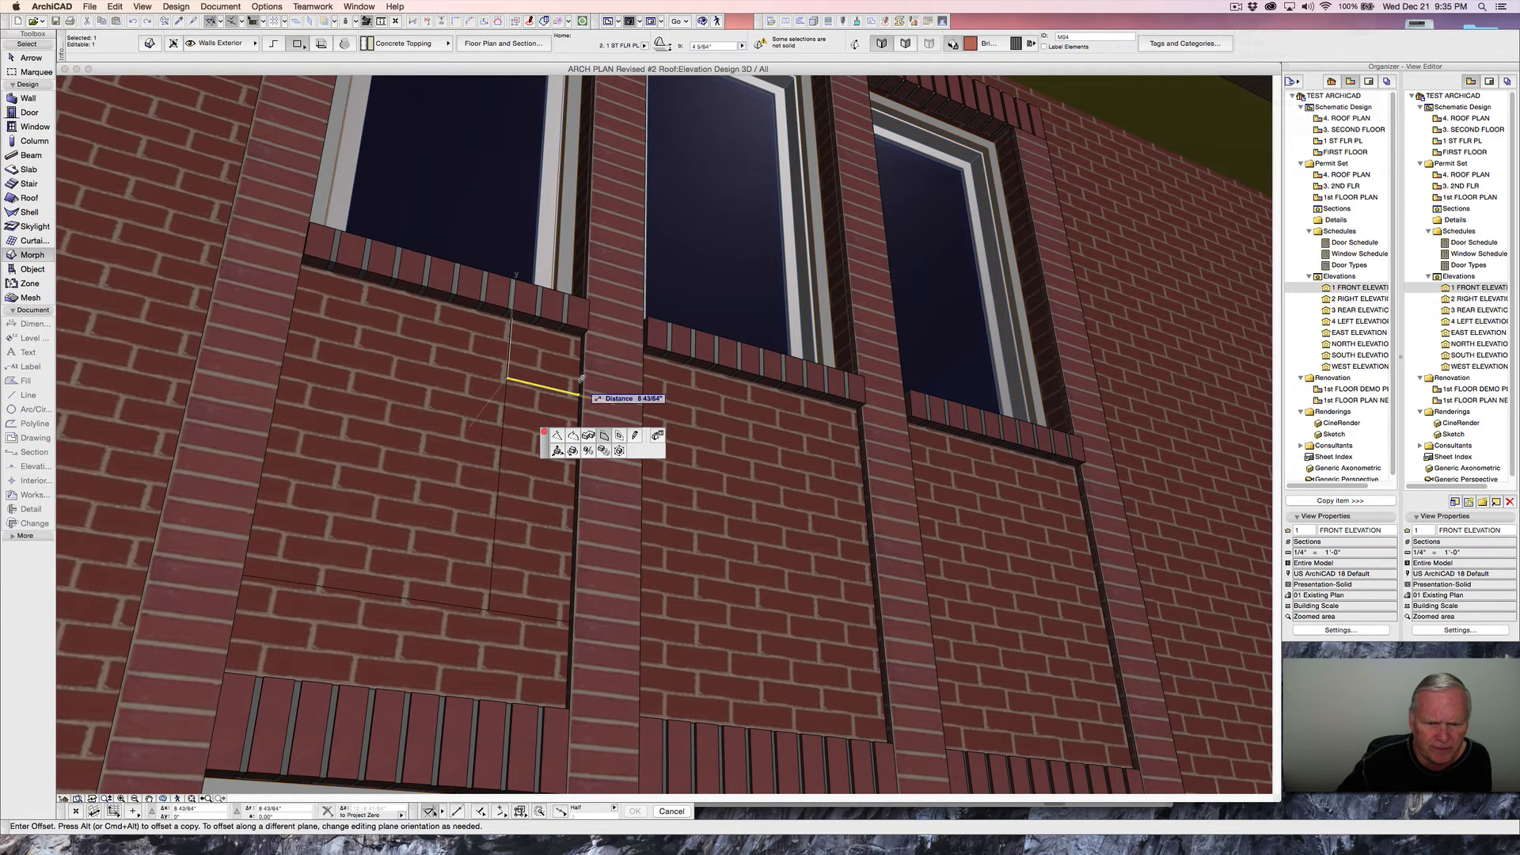
left_click(582, 388)
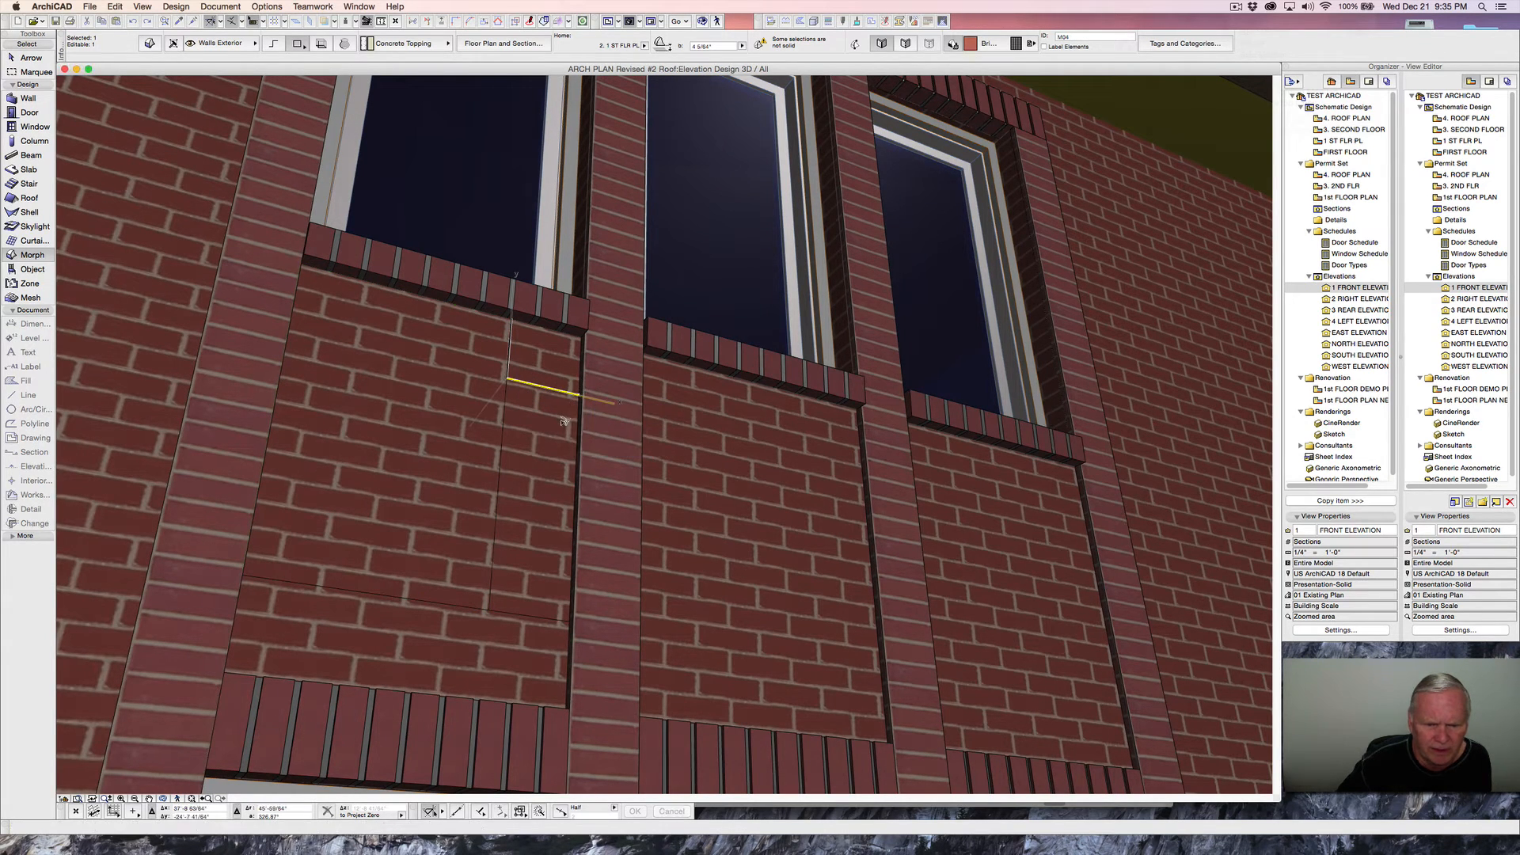
- Offset the panel morph's lower edge down to the brick course above the lower window
scroll(496, 529, "up", 5)
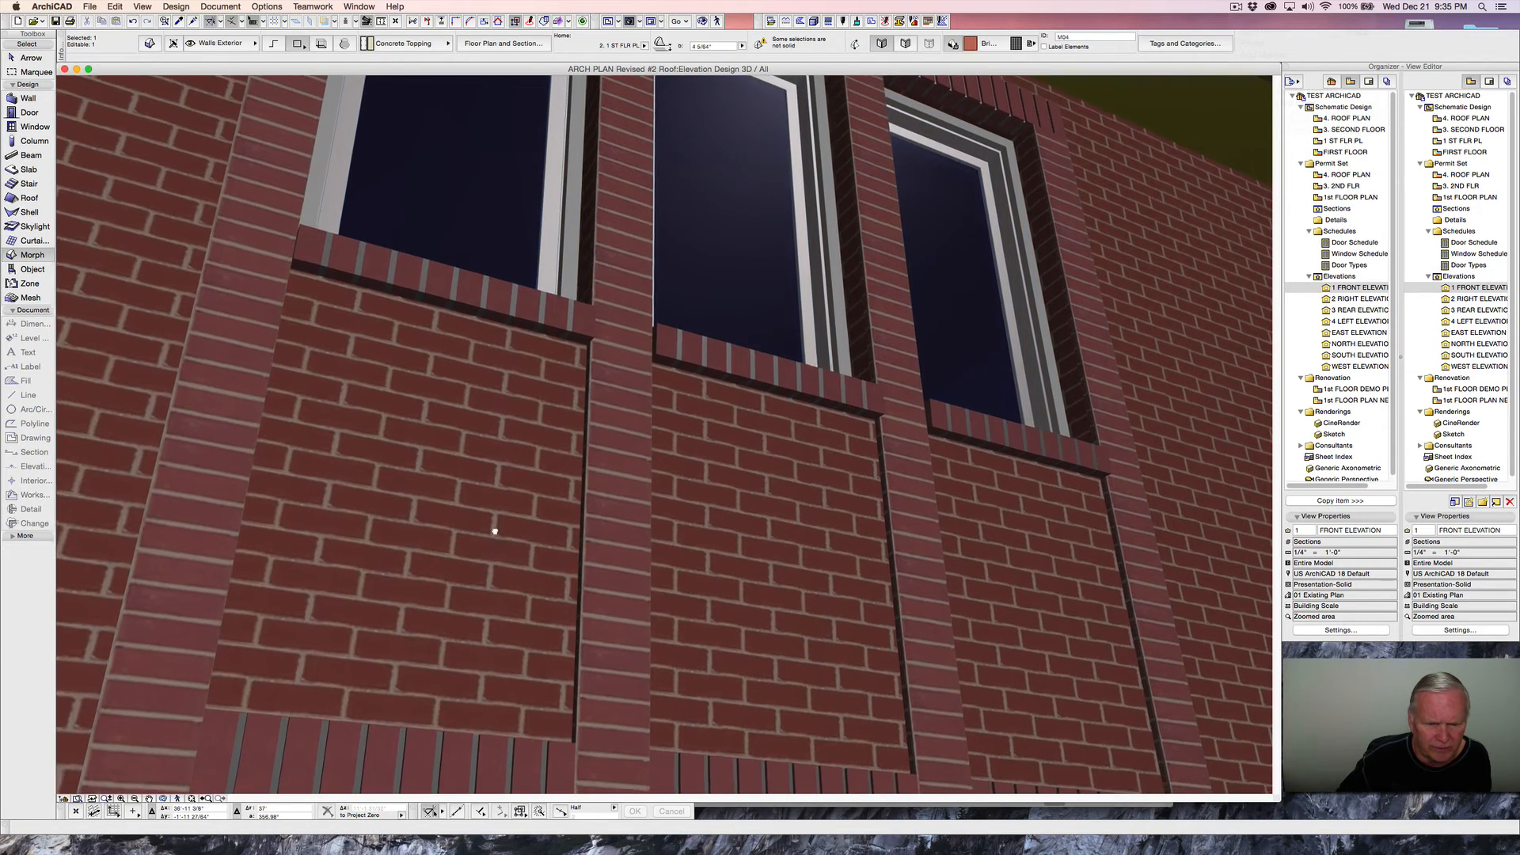
scroll(511, 474, "up", 5)
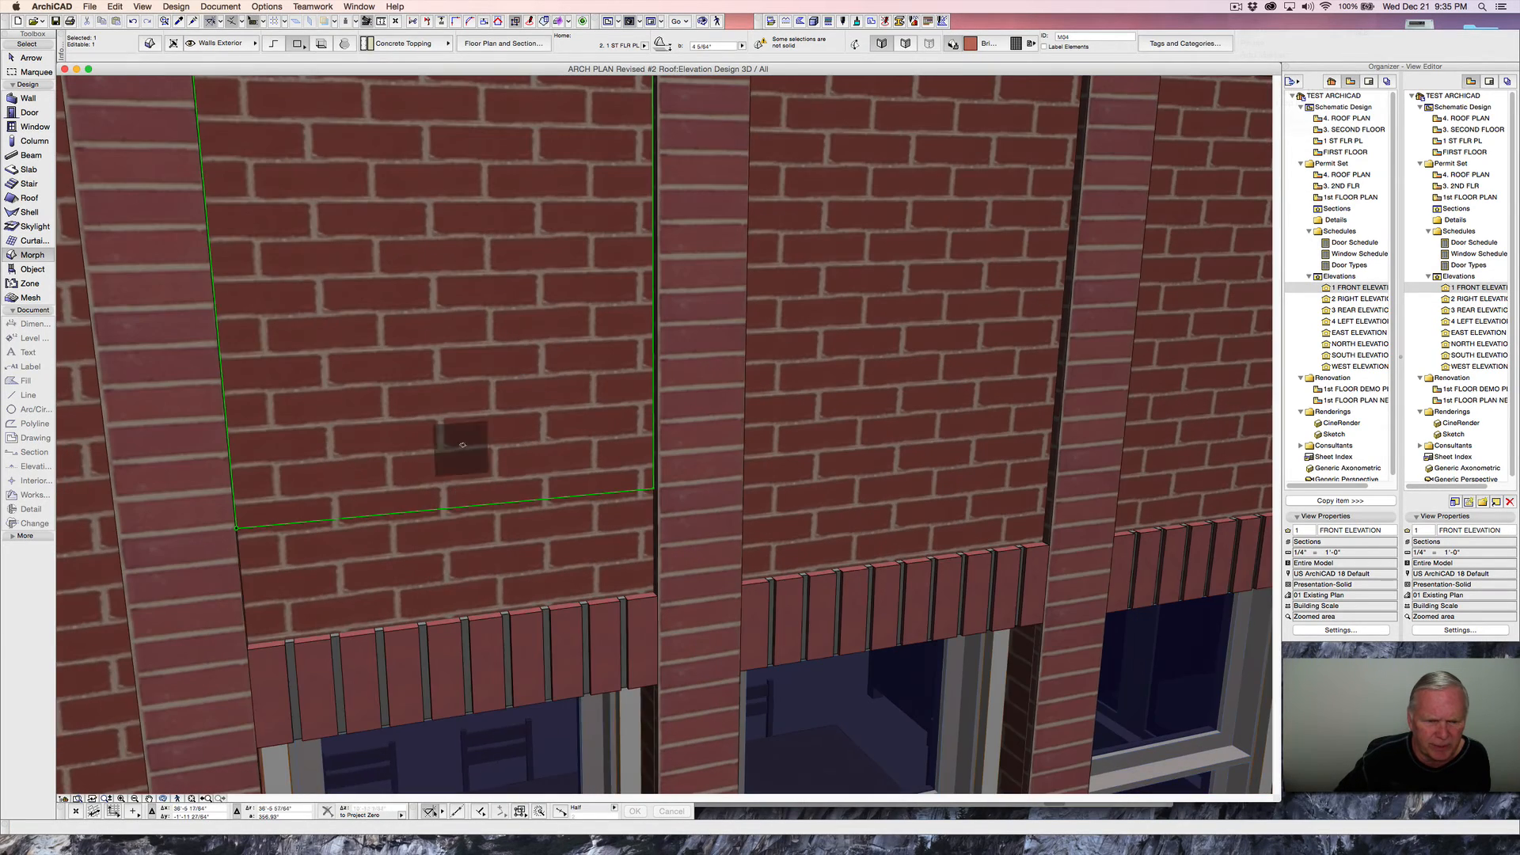
left_click(457, 506)
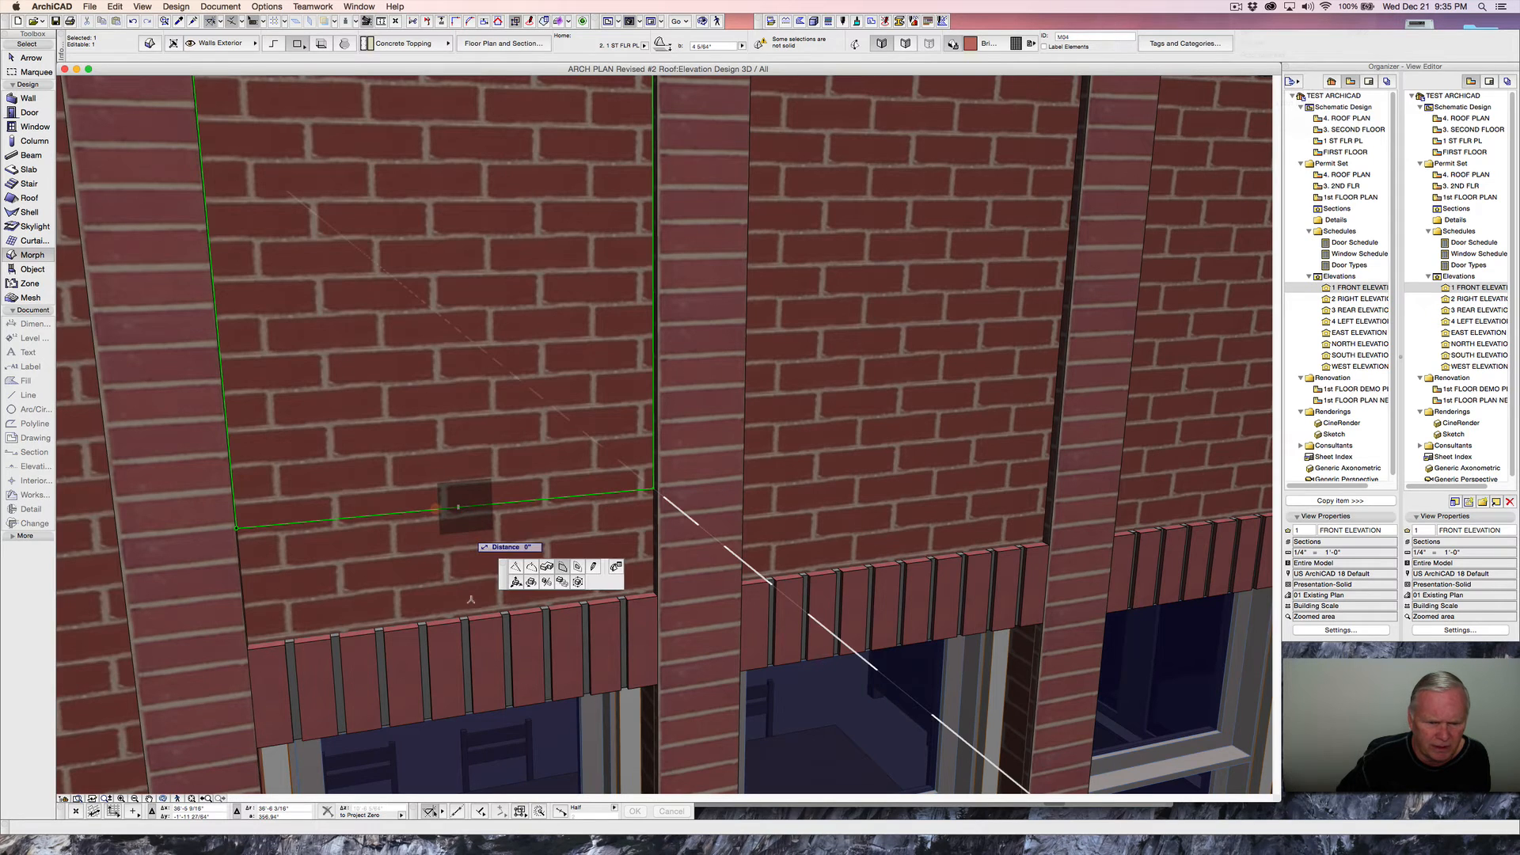
left_click(467, 616)
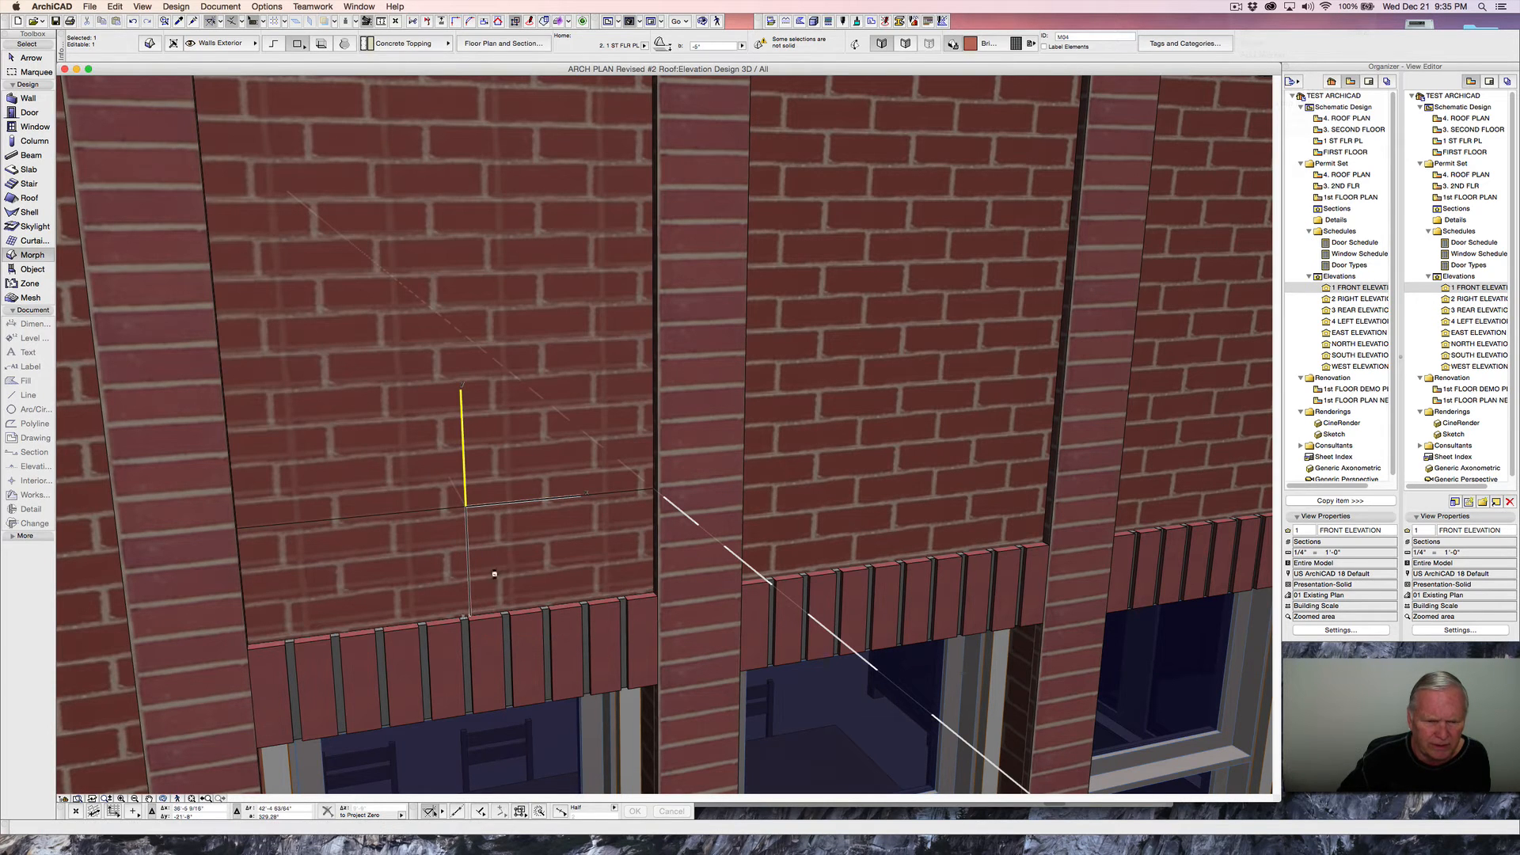
- Override the panel morph's surface with Brick - Red HerringBone
scroll(518, 530, "down", 4)
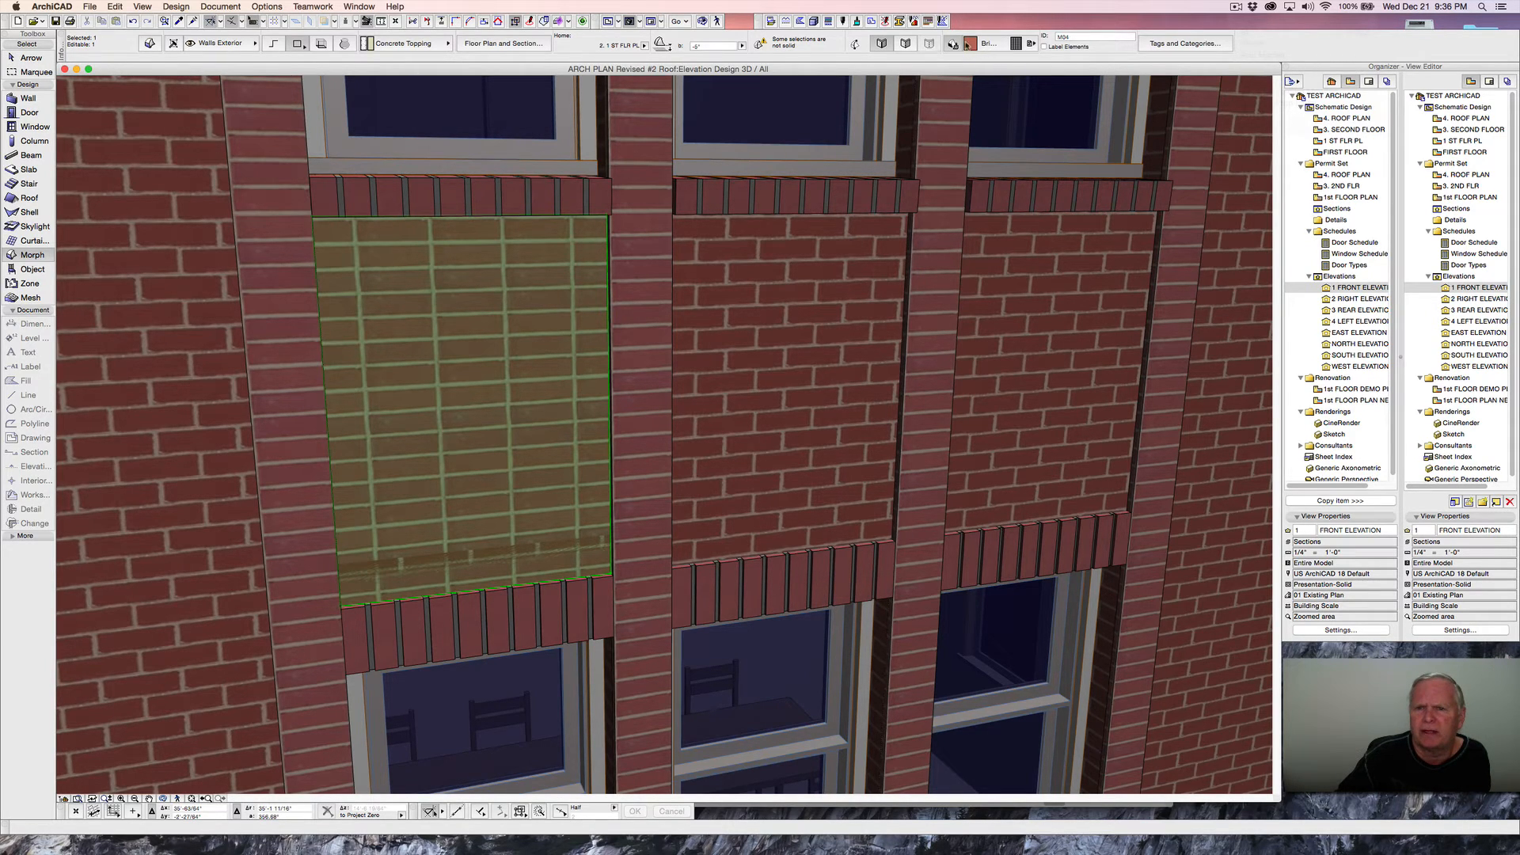
left_click(1017, 44)
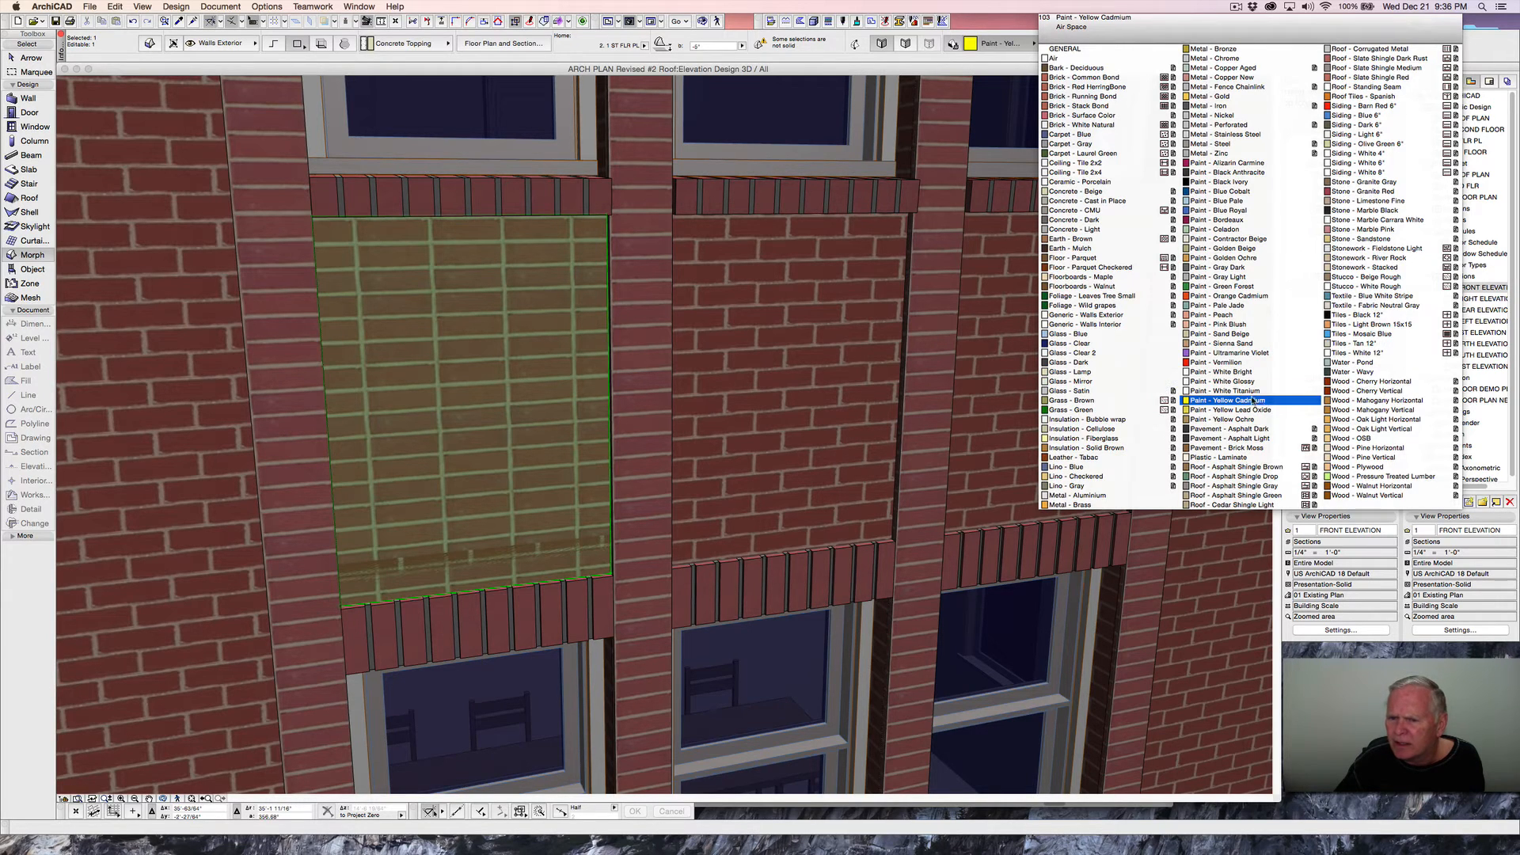
left_click(1102, 88)
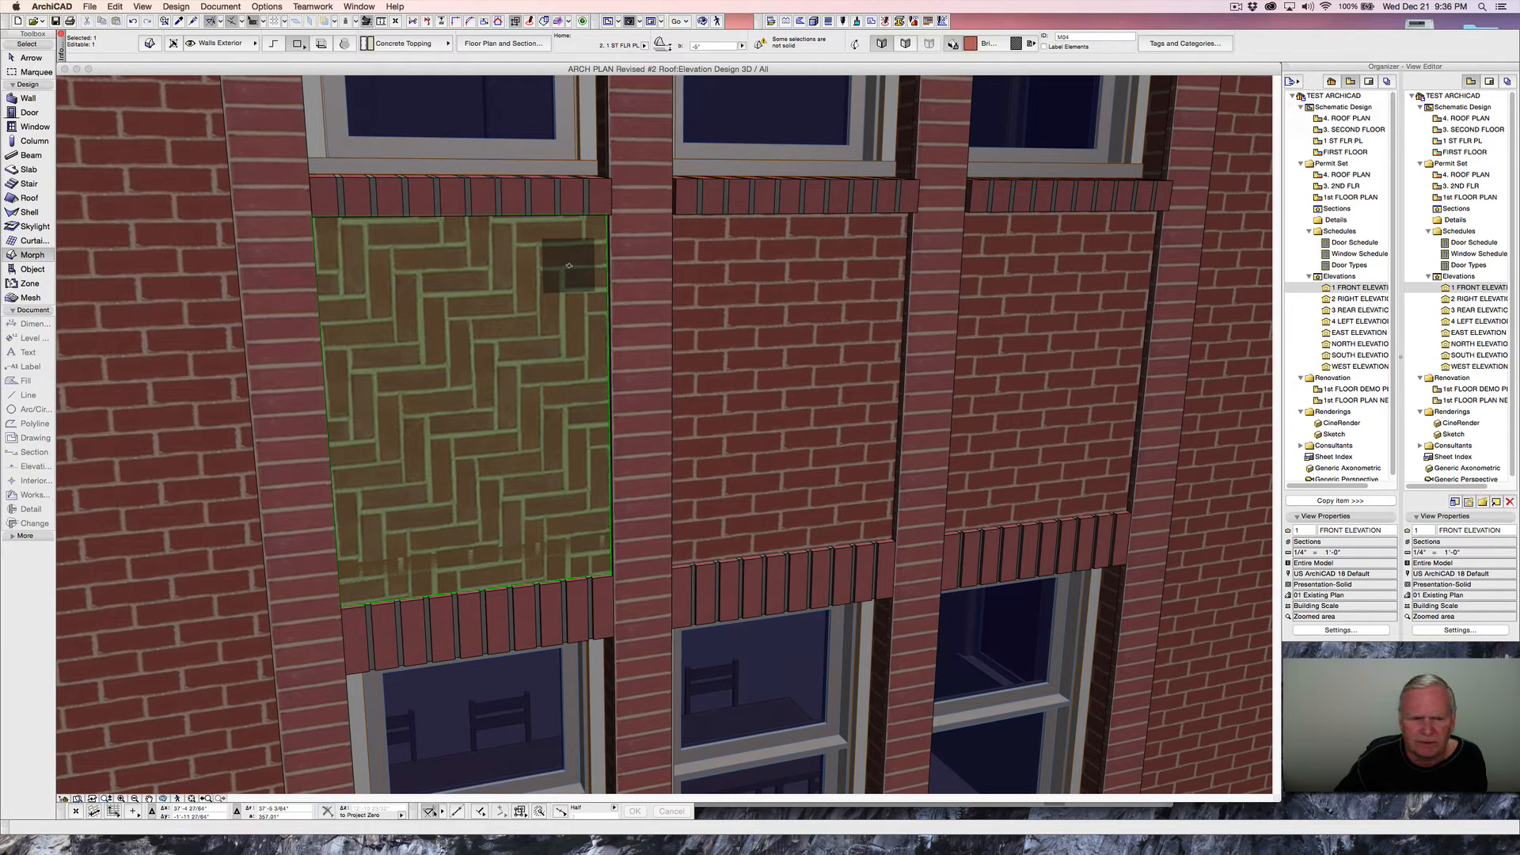
- Open the 1 FRONT ELEVATION view, select the herringbone panel morph and pick Brick - Red HerringBone again as its surface
double_click(1347, 289)
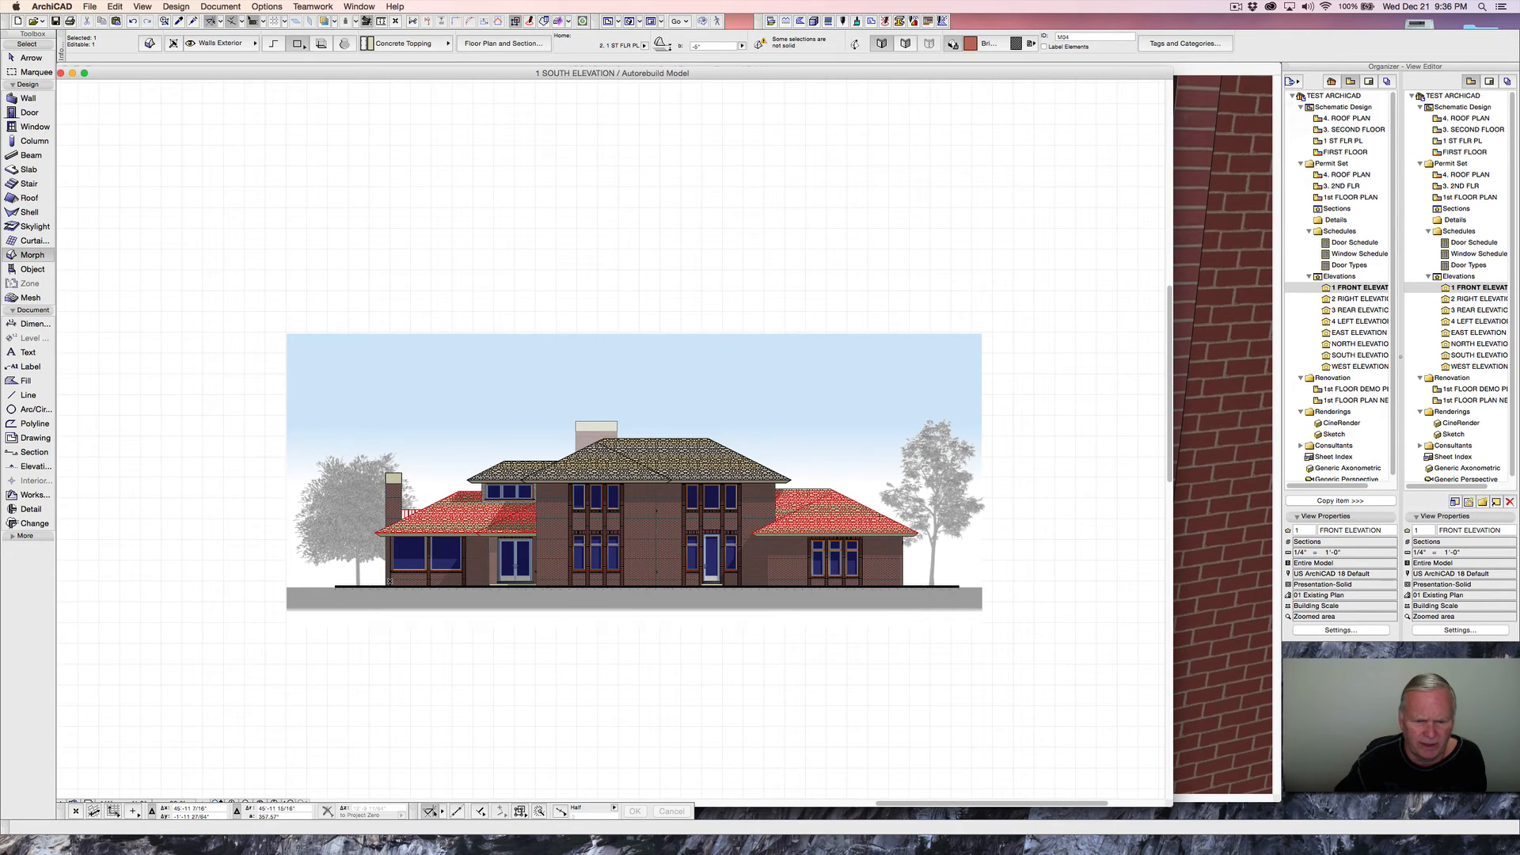
scroll(583, 522, "up", 8)
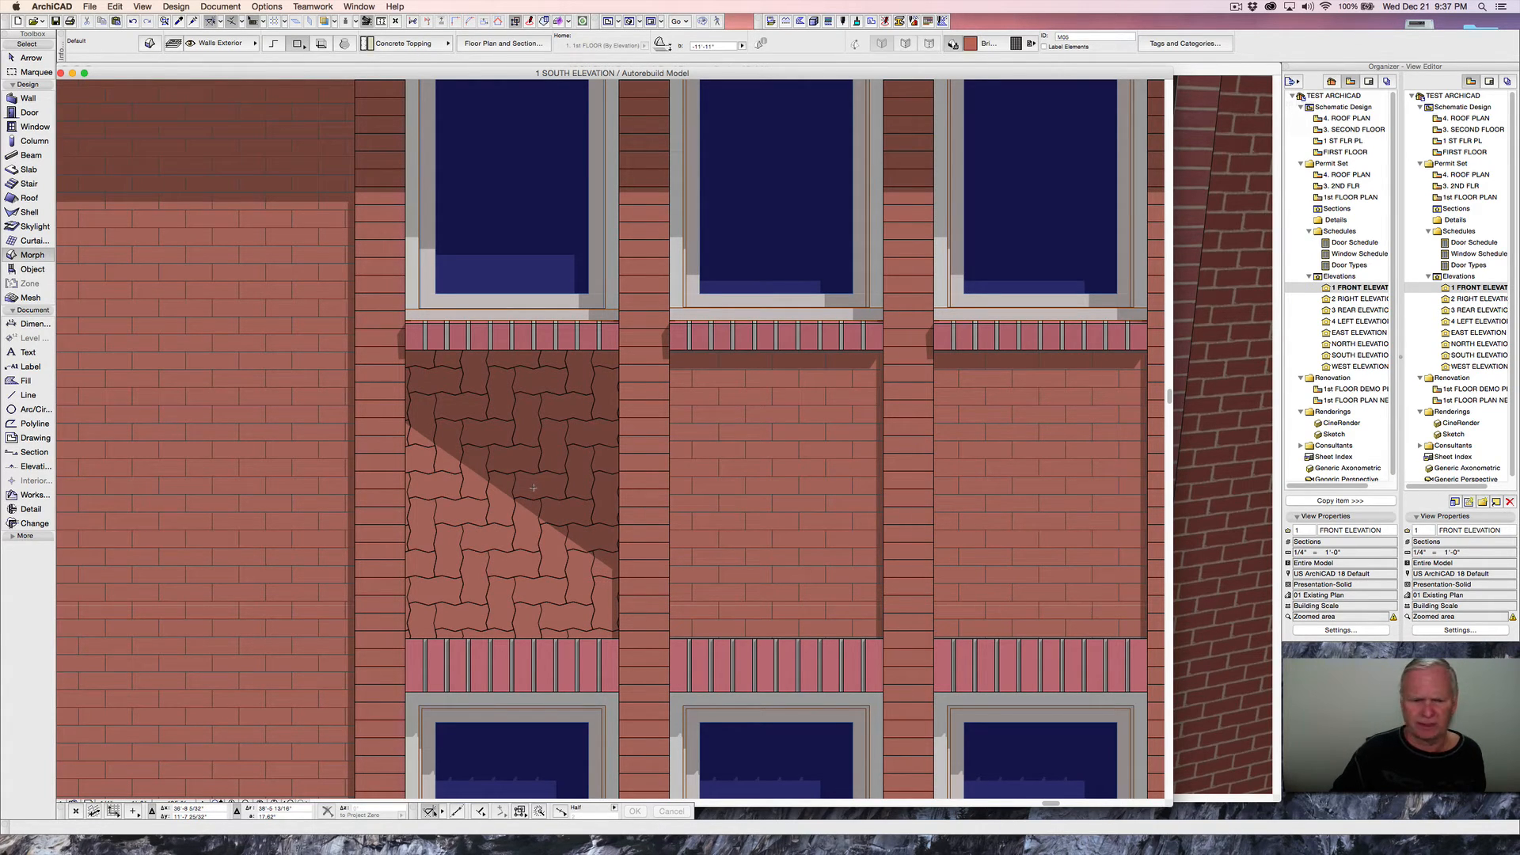
key("shift")
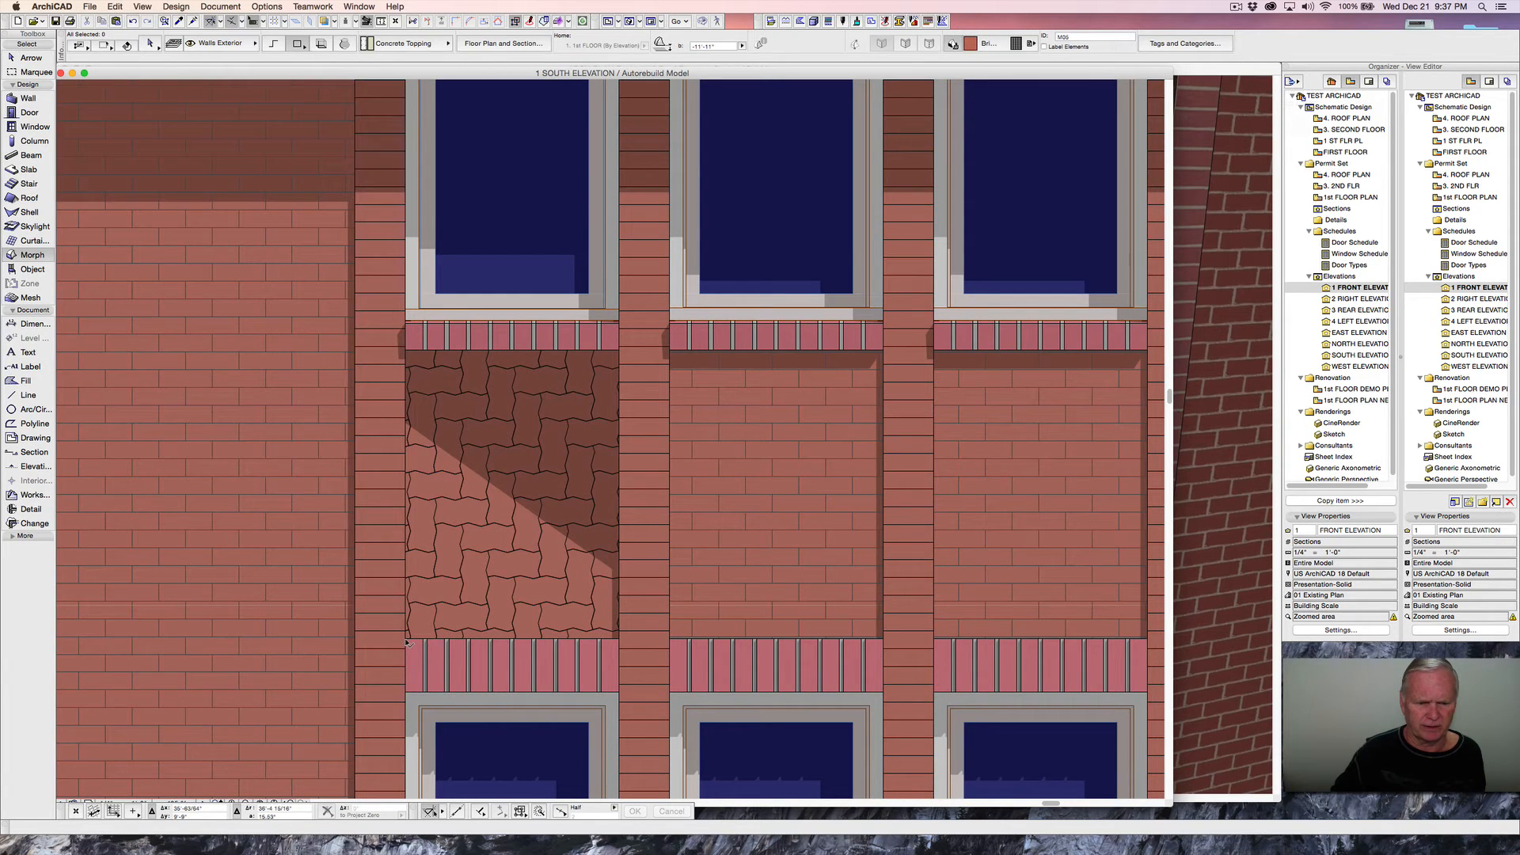
left_click(419, 598)
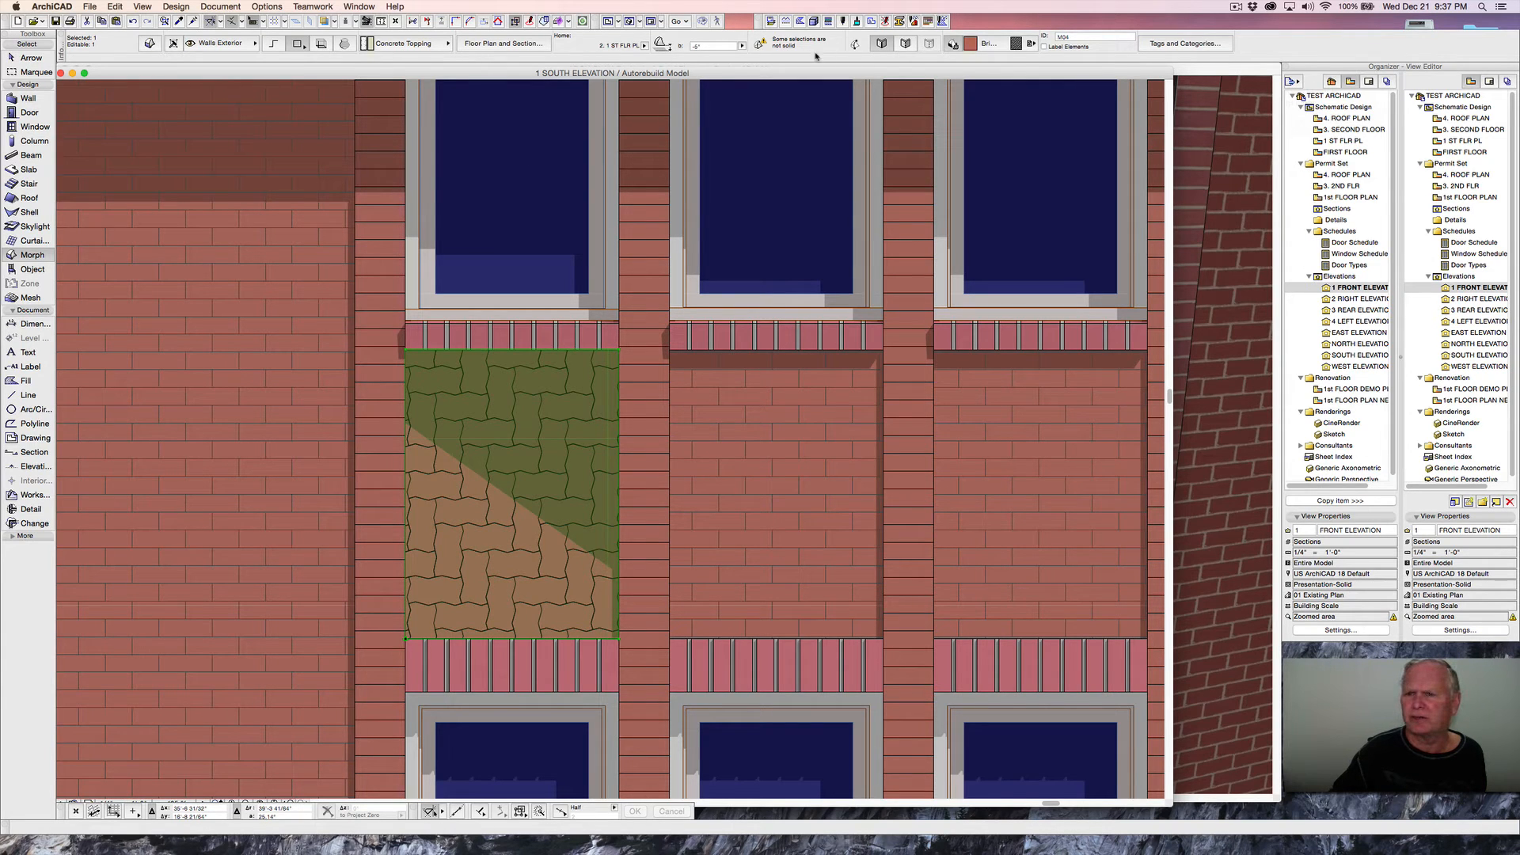
left_click(1015, 44)
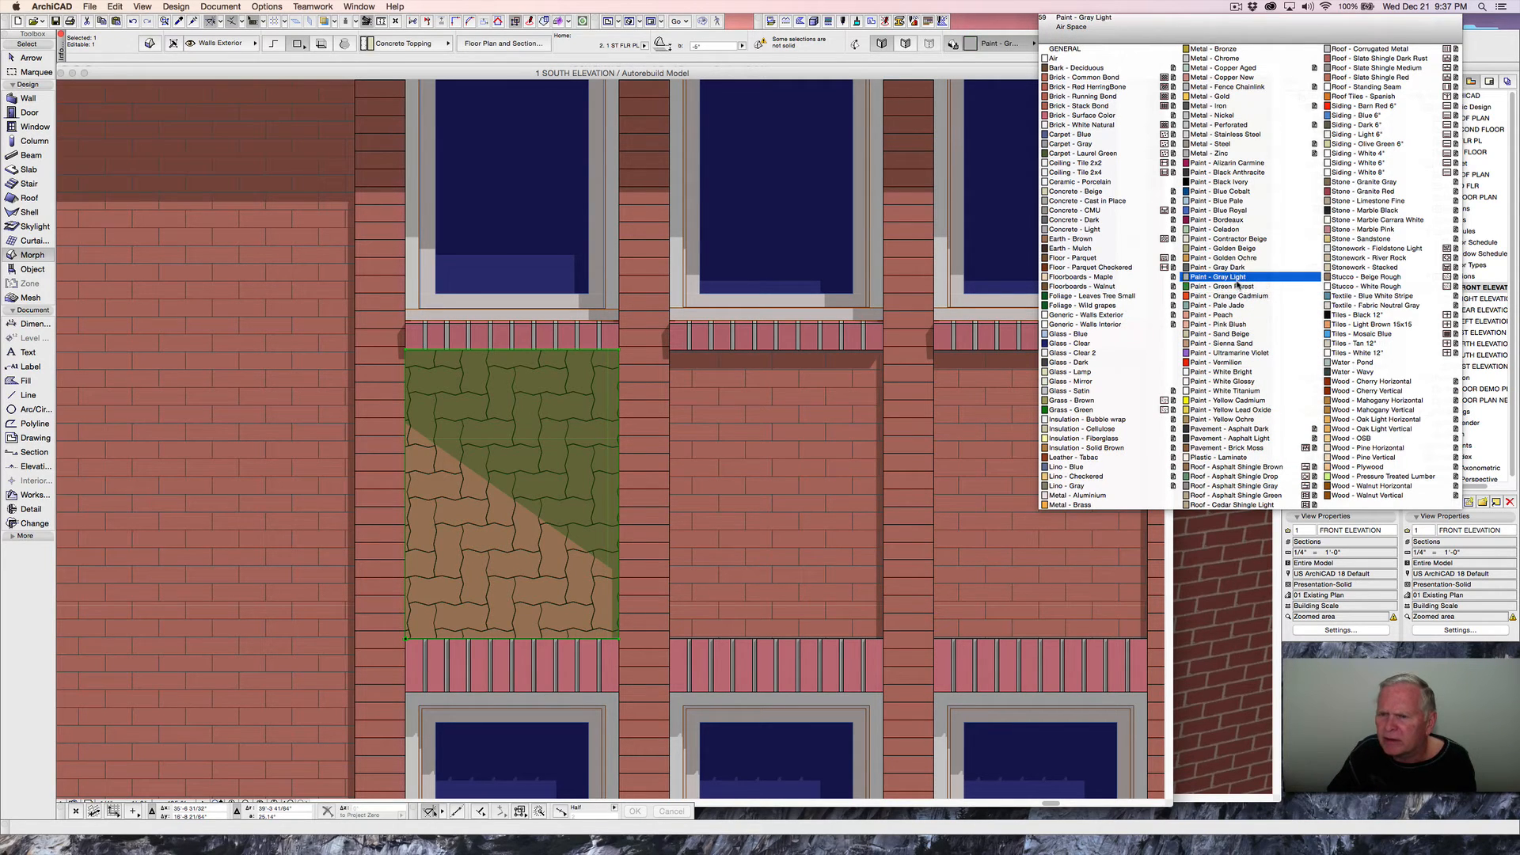
left_click(1095, 89)
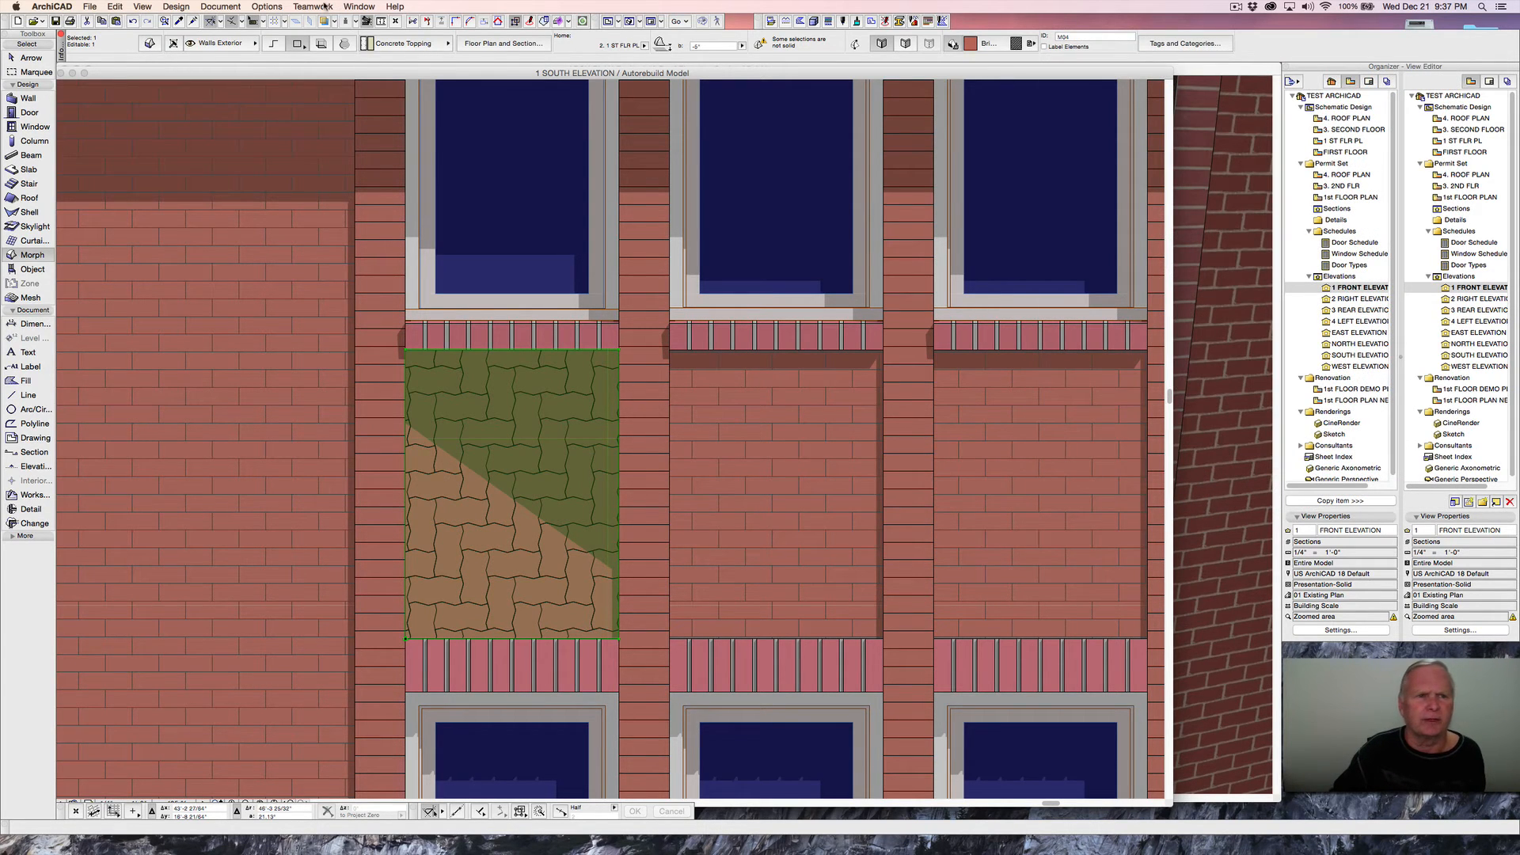
- Duplicate the Brick - Red HerringBone surface in Surface Settings as a new surface named "Brick - Red HerringBone II"
left_click(266, 6)
mouse_move(274, 24)
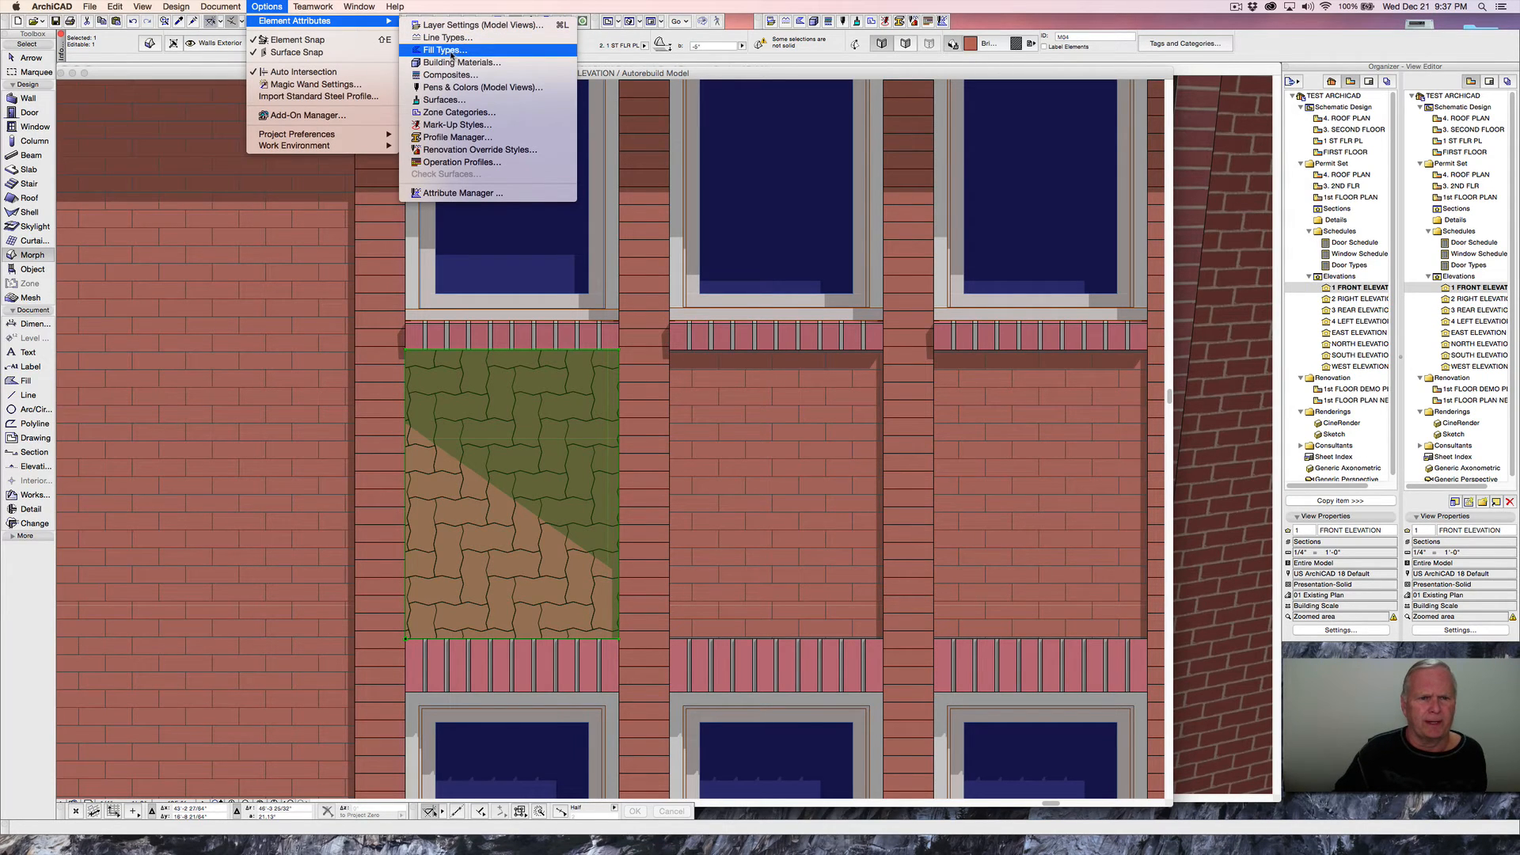
left_click(440, 101)
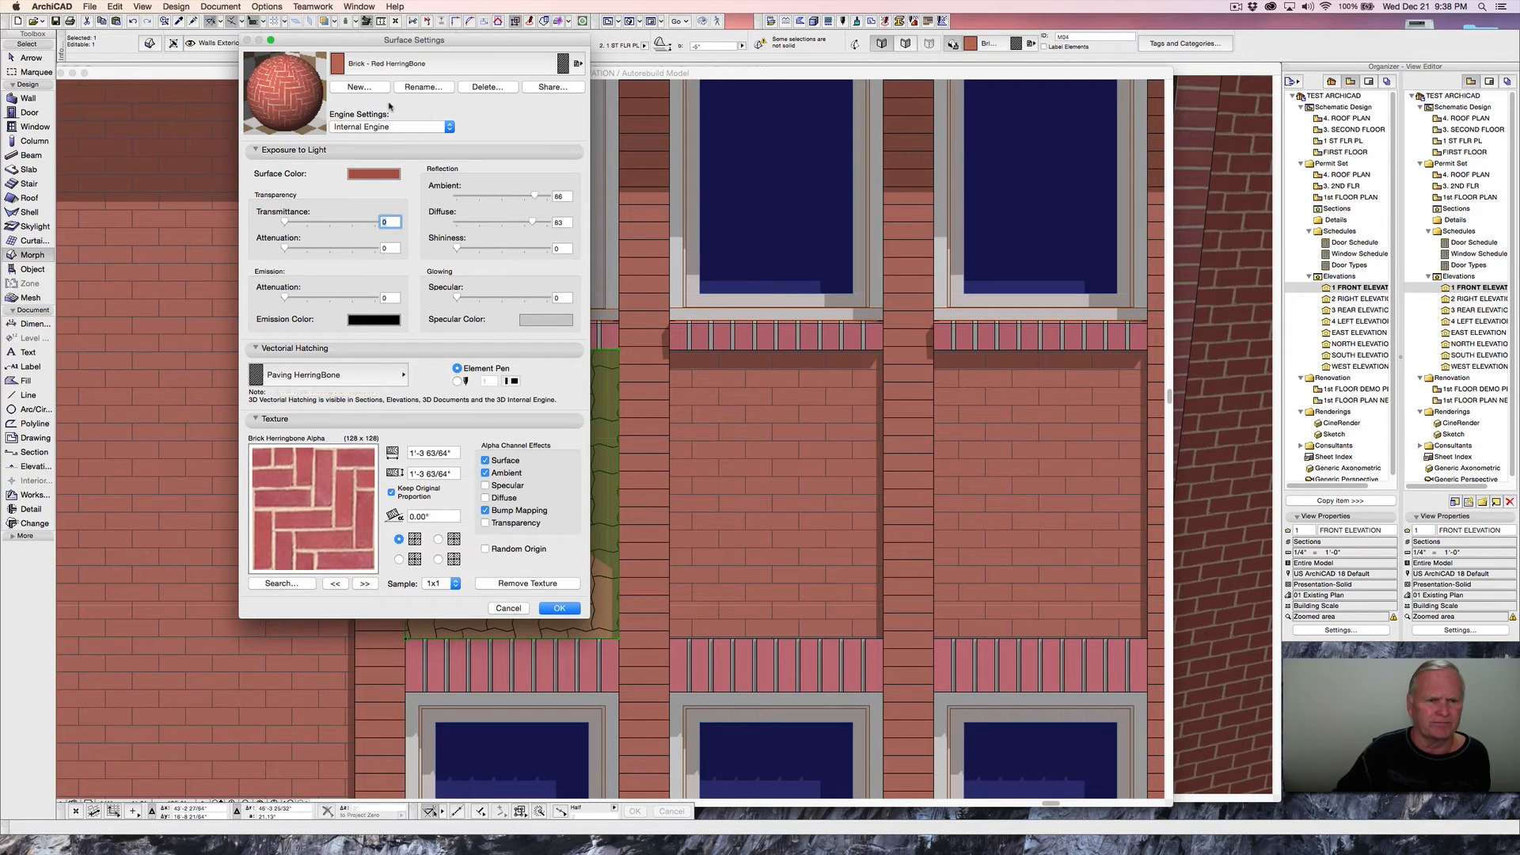
left_click(357, 88)
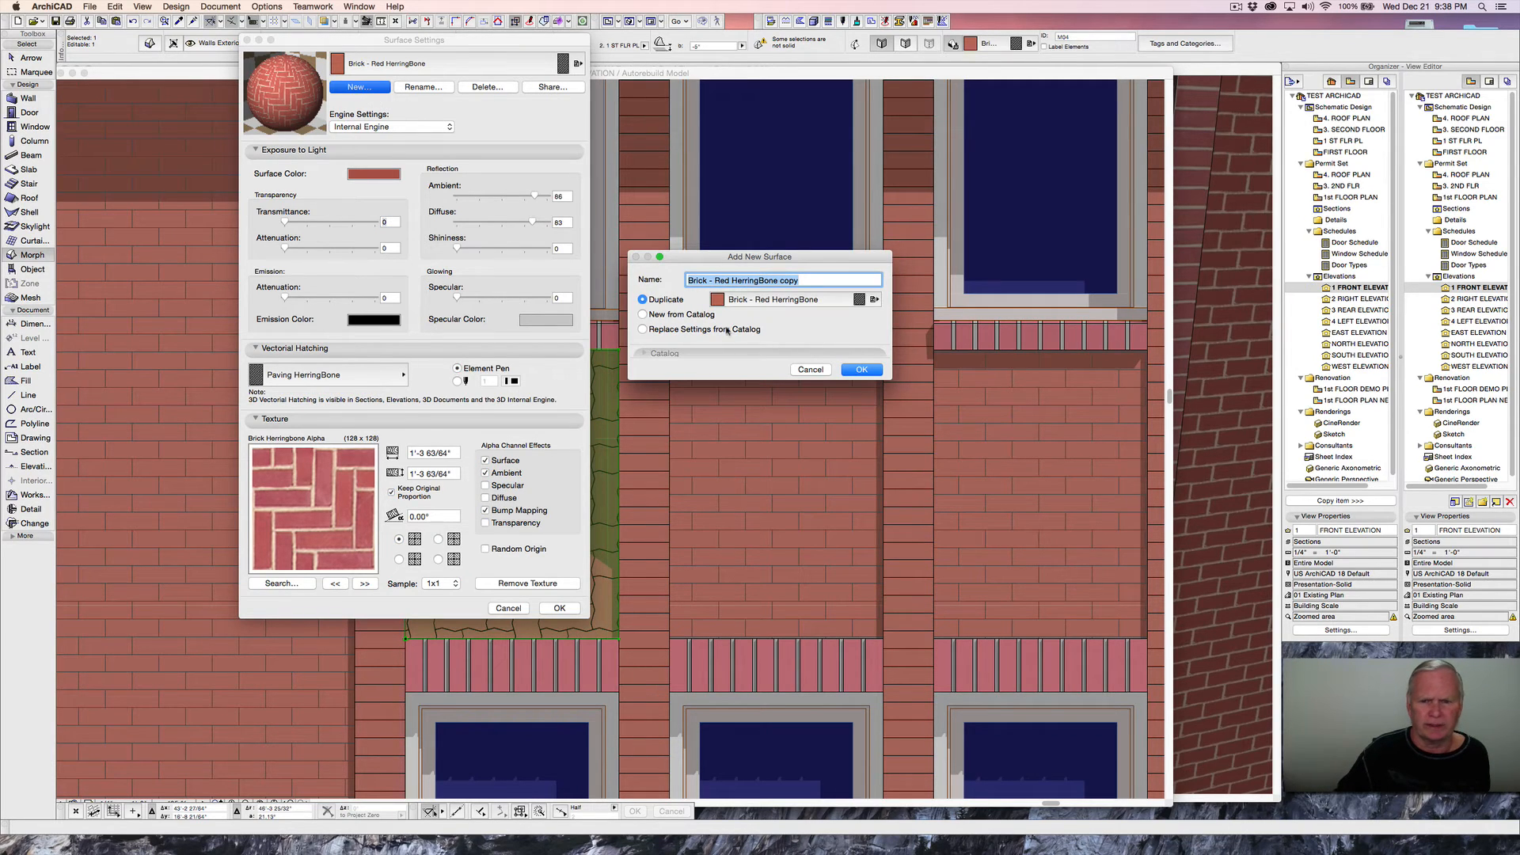
left_click(781, 280)
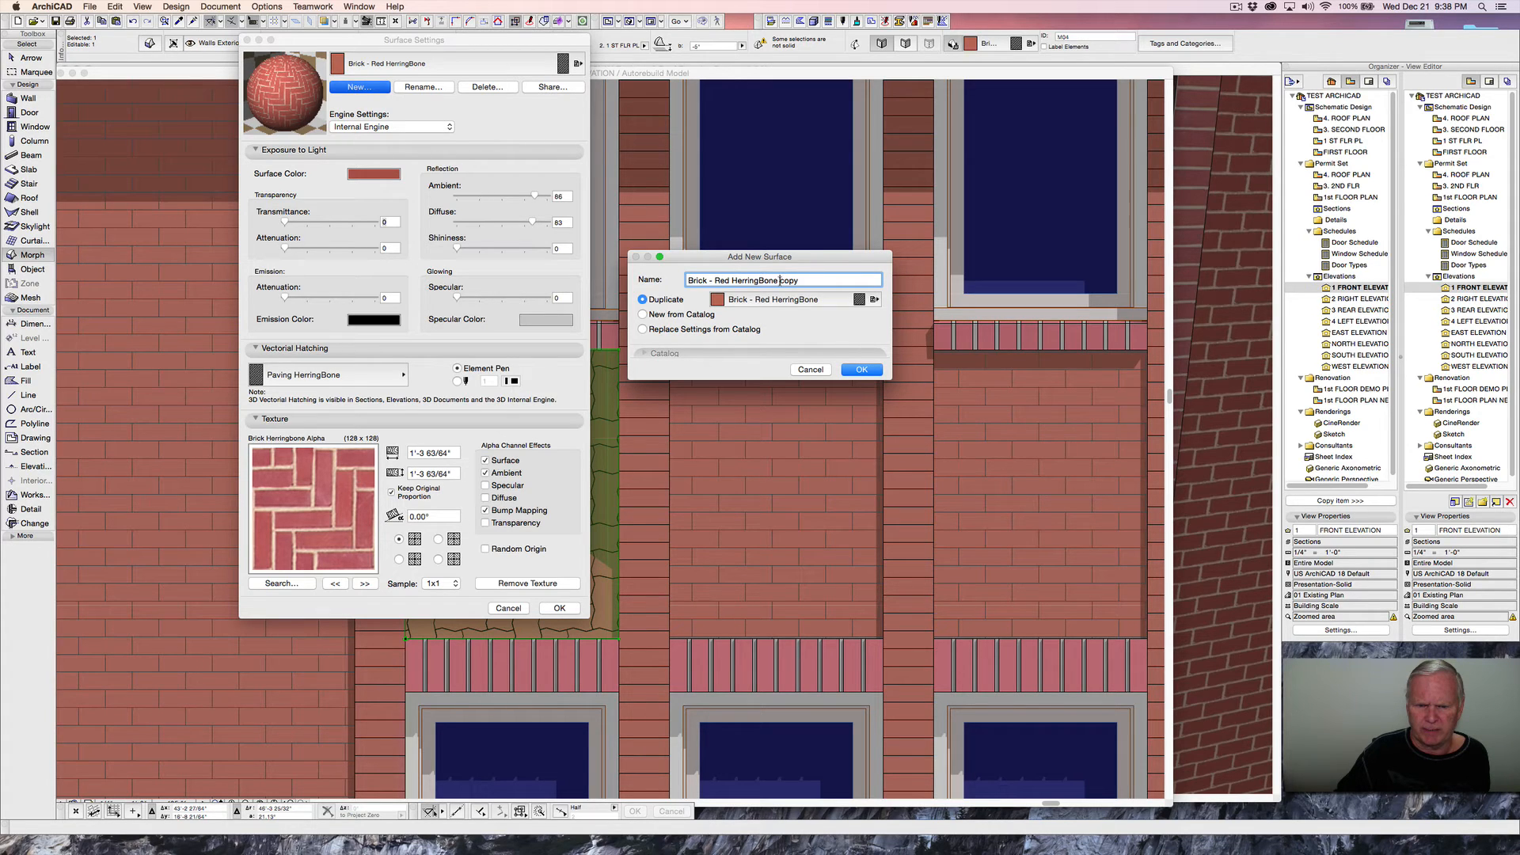
left_click_drag(780, 280, 798, 280)
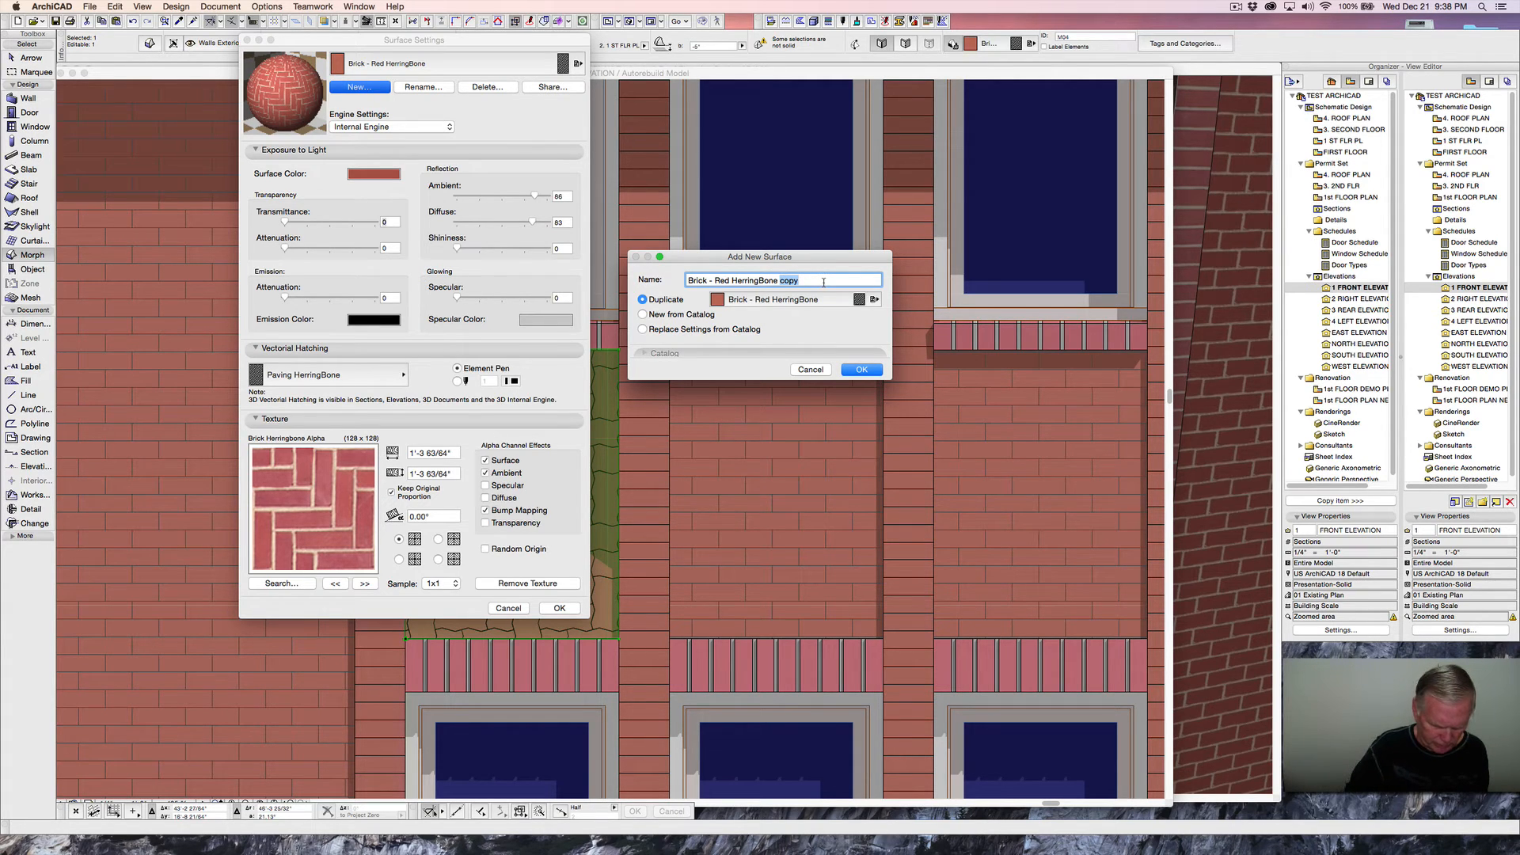
type("II")
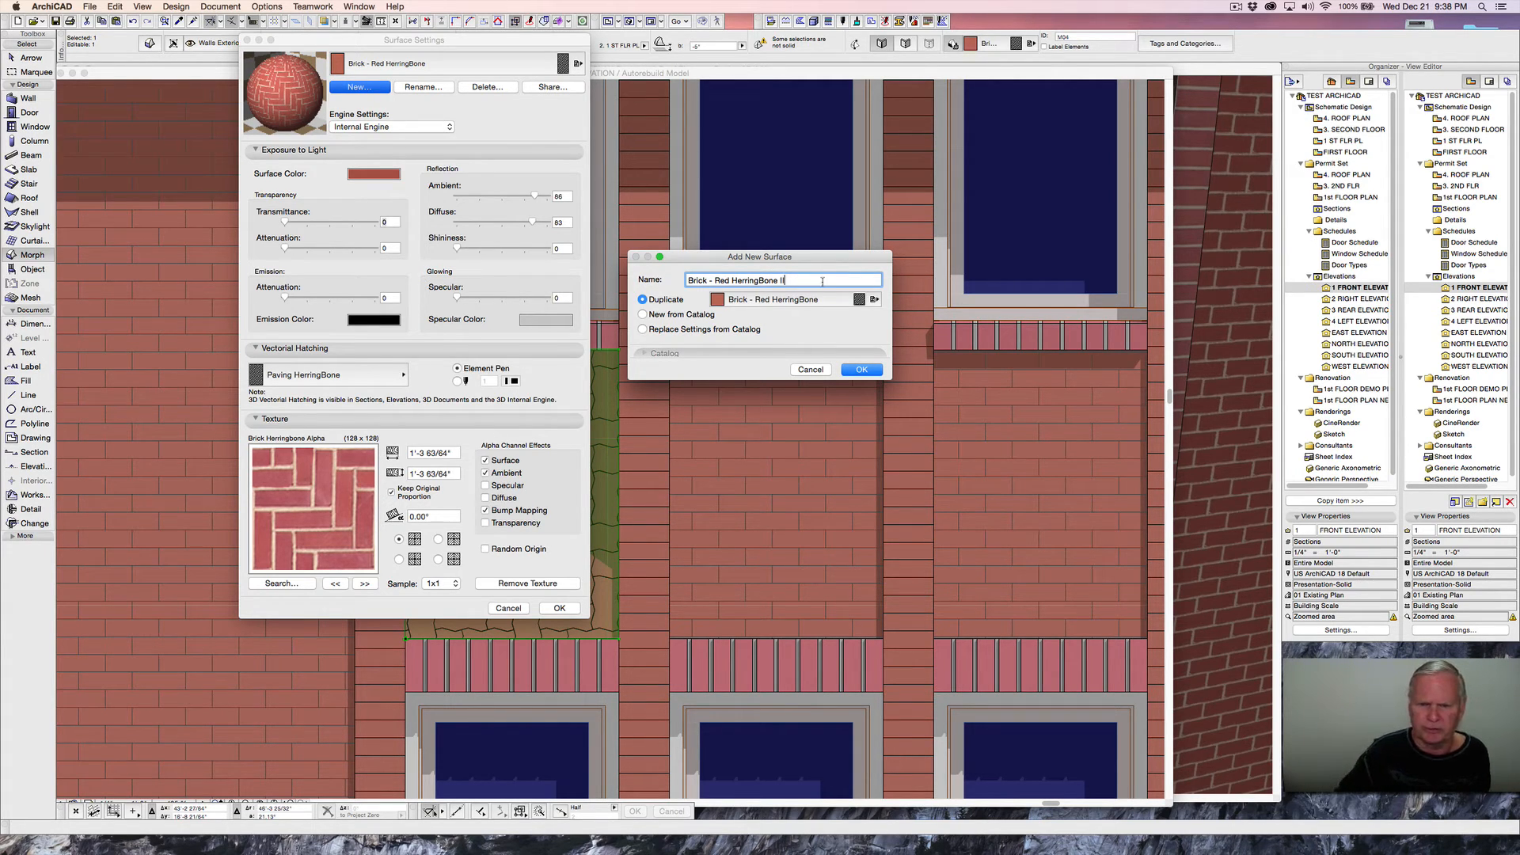
left_click(862, 369)
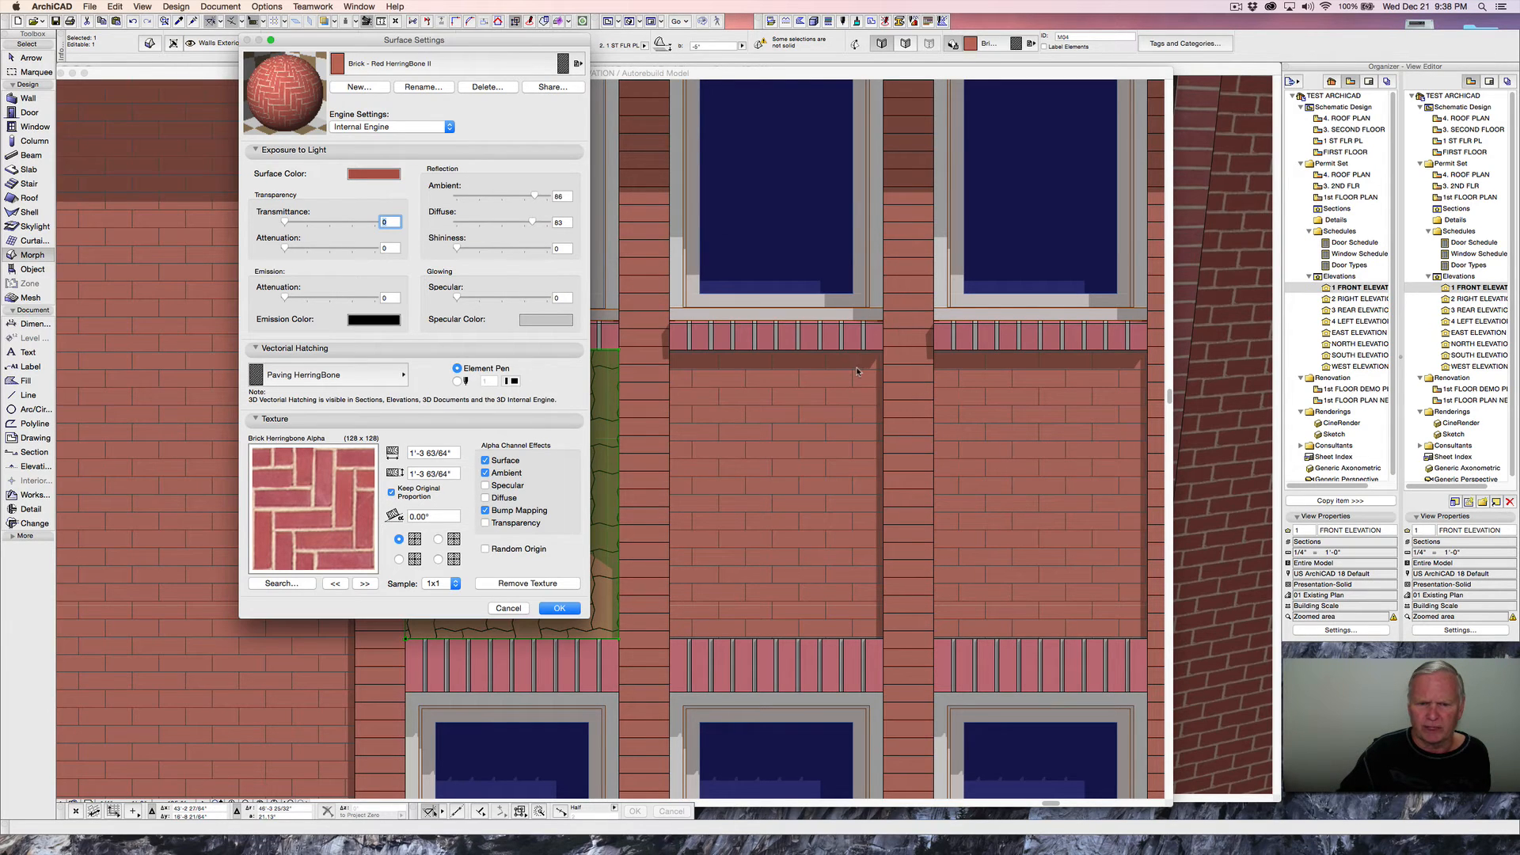
- Browse the vectorial hatching fills for the new surface, keep Paving HerringBone and accept the surface settings
left_click(374, 379)
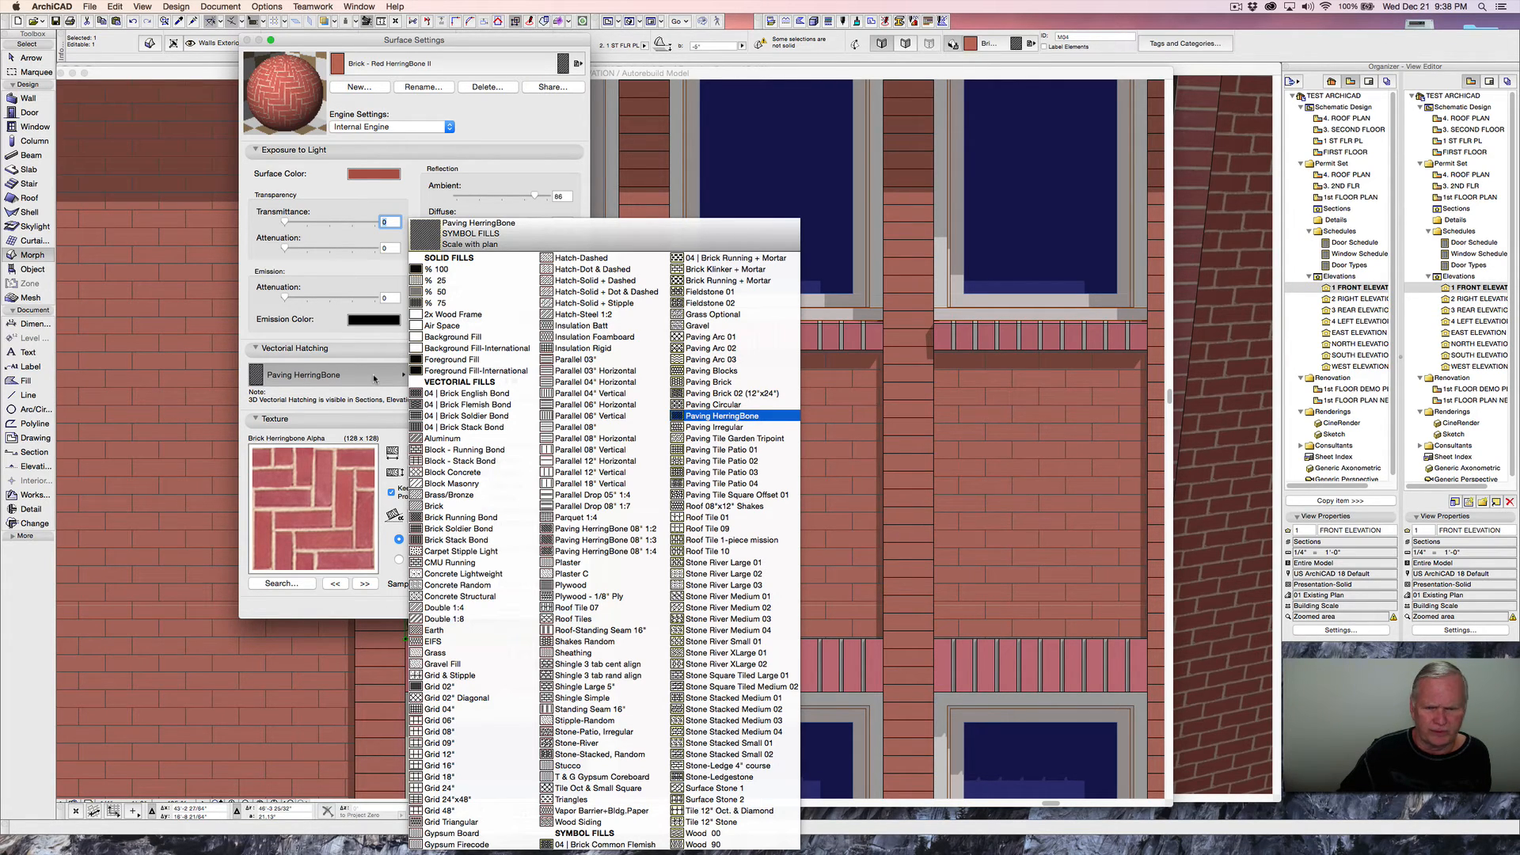
left_click(710, 417)
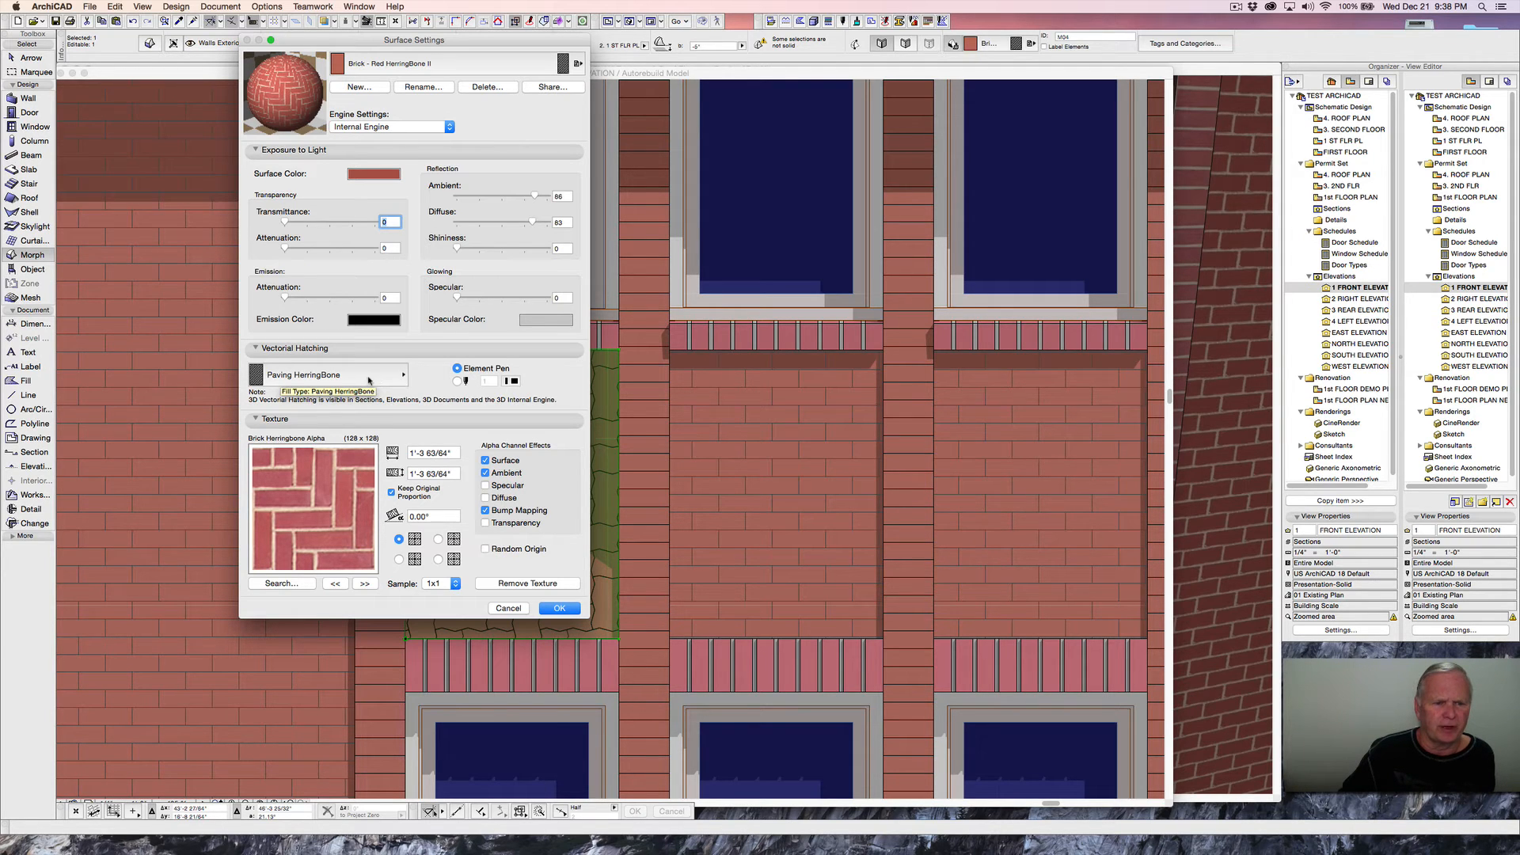
left_click(380, 381)
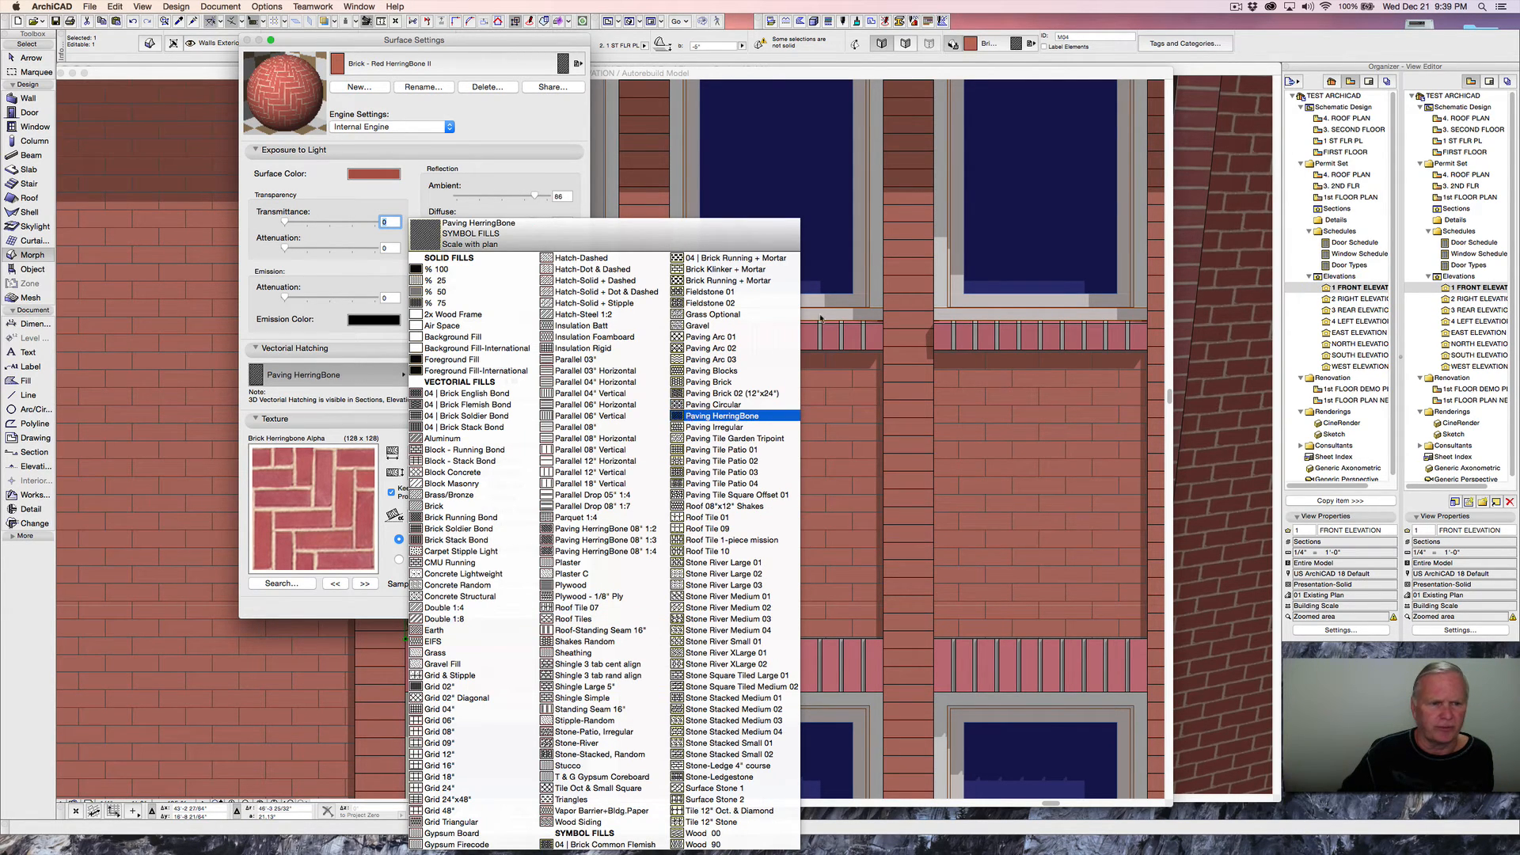
left_click(351, 383)
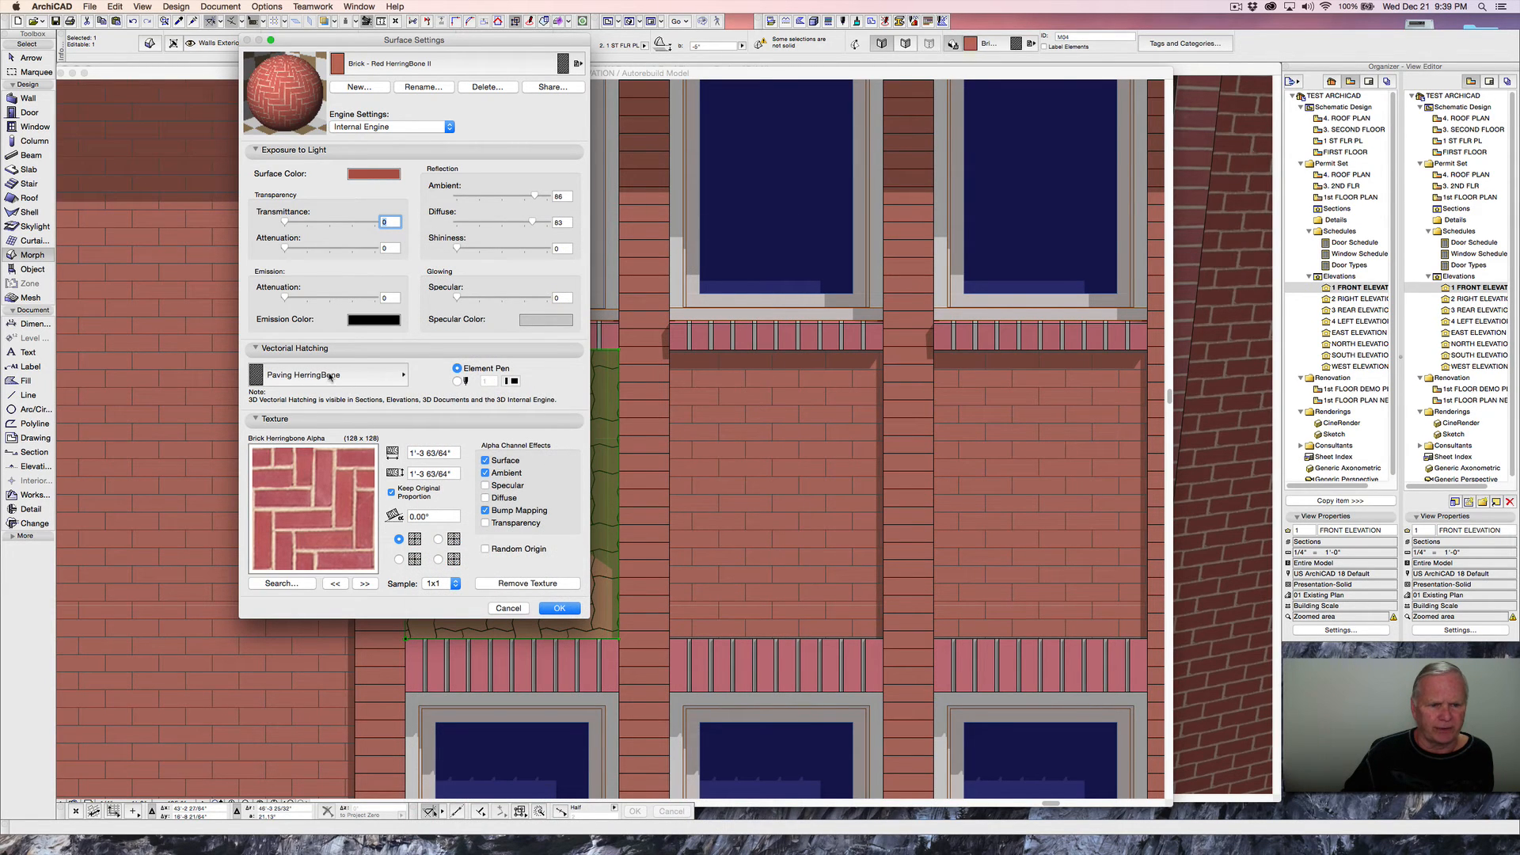
left_click(560, 609)
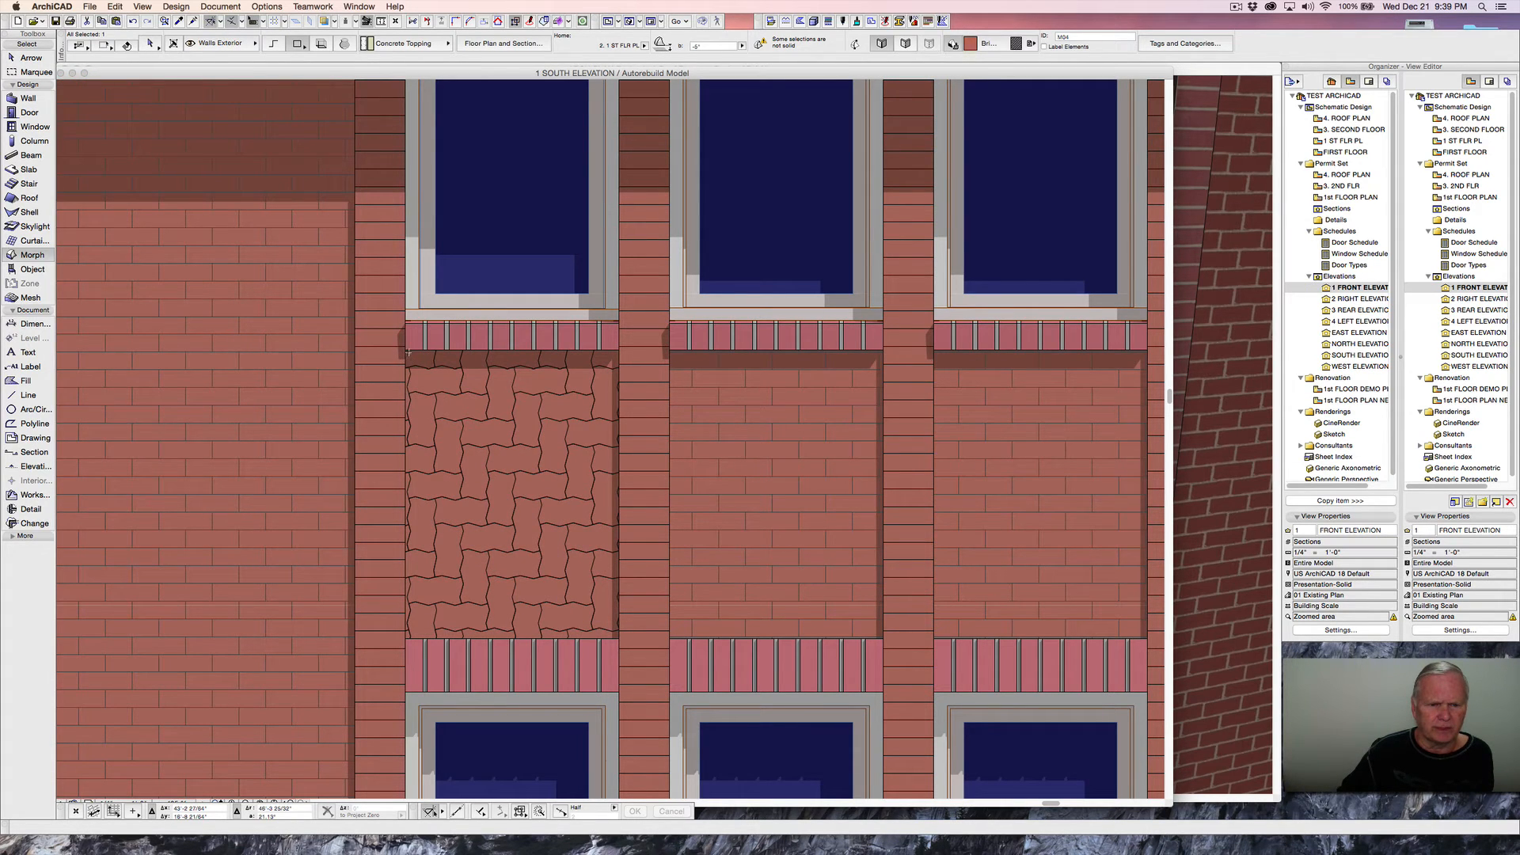
- Select the herringbone panel morph and set its surface to Brick - Red HerringBone II
left_click(408, 351)
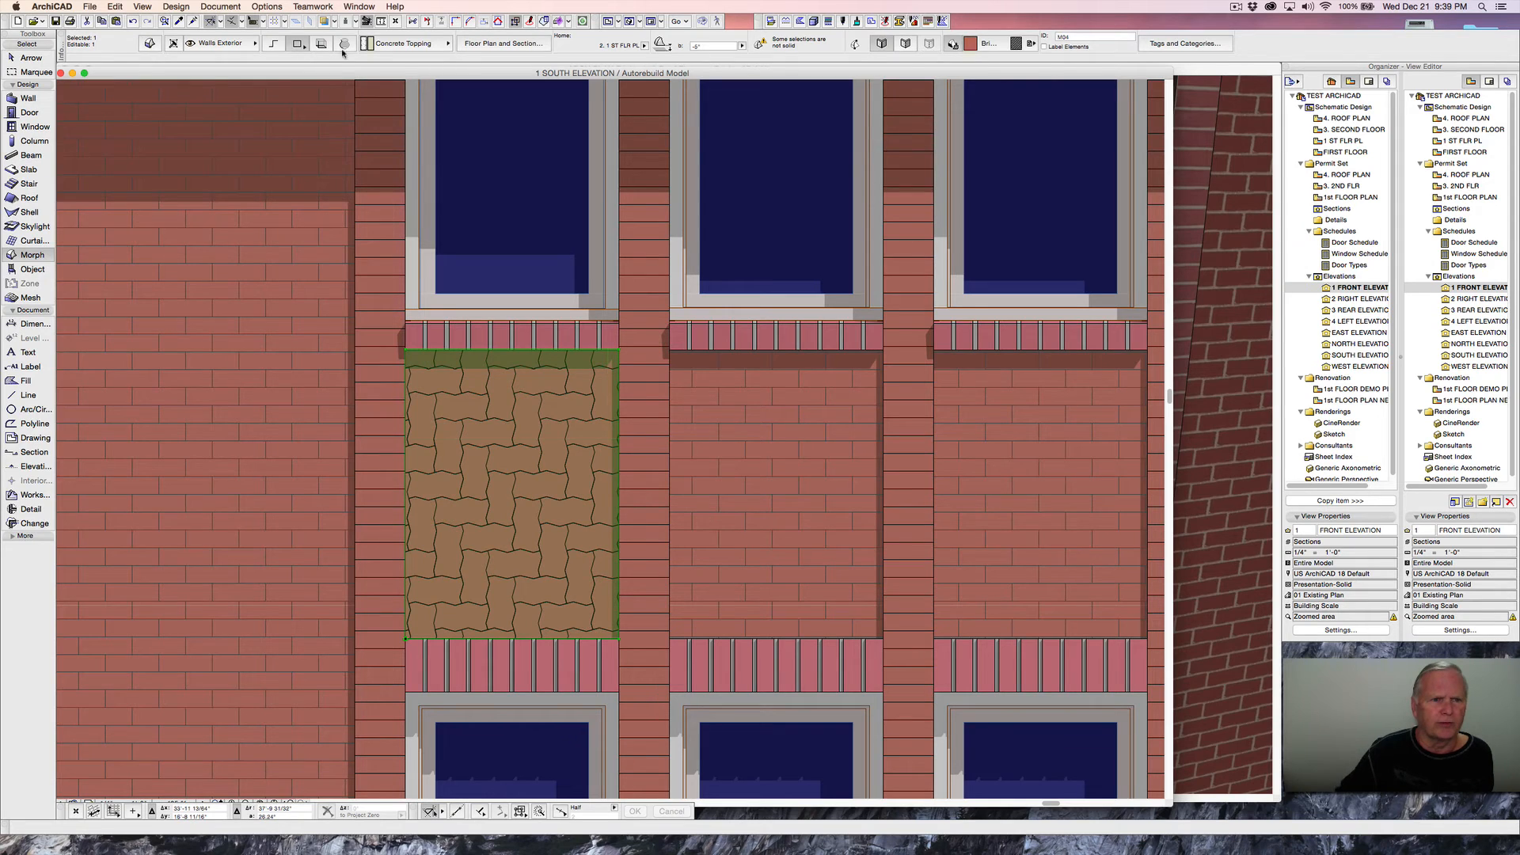
left_click(995, 45)
left_click(1096, 100)
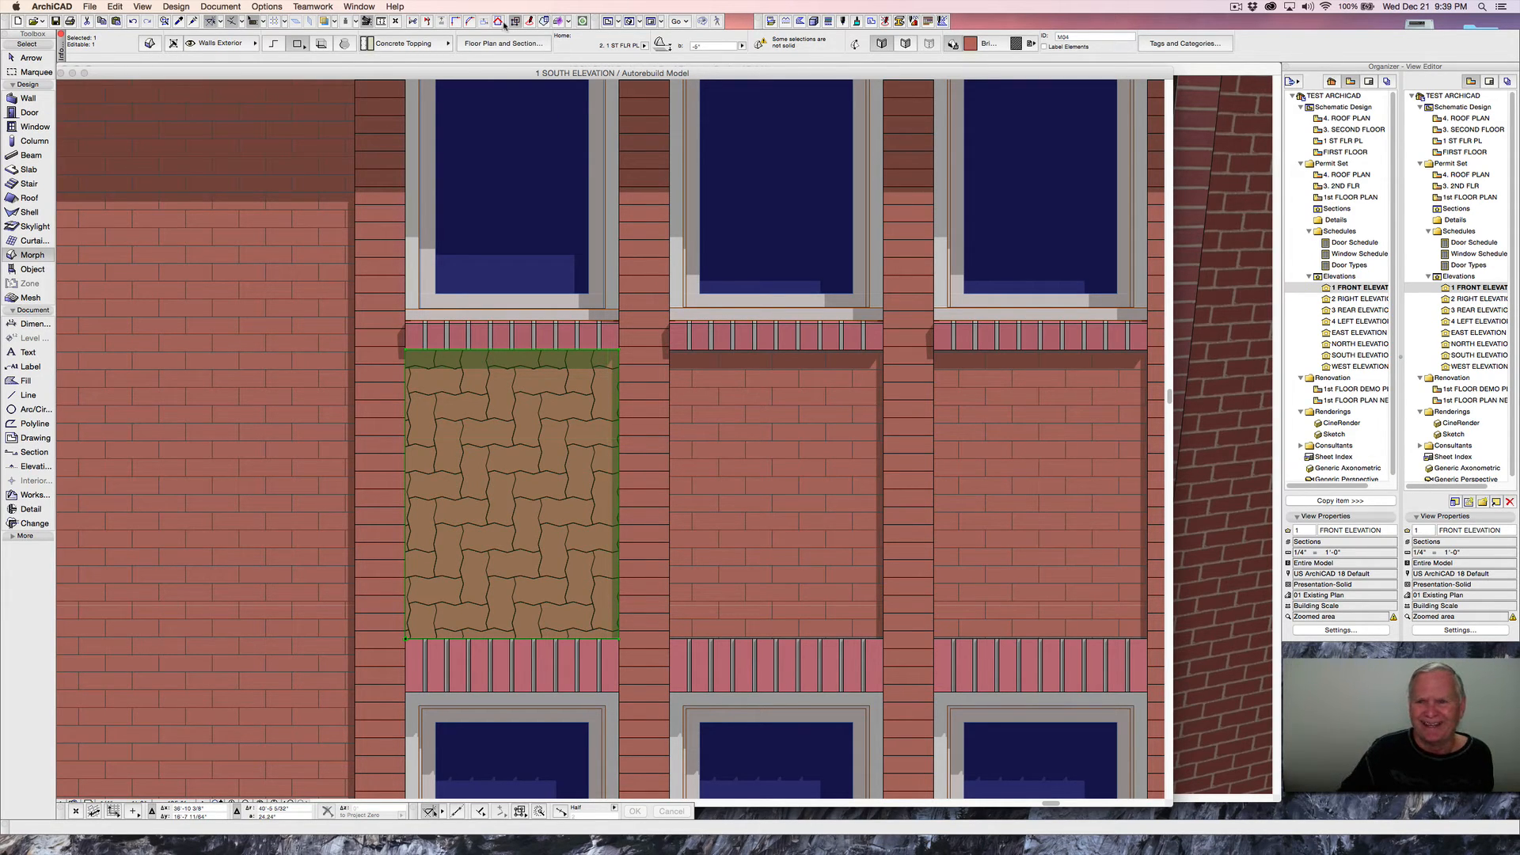
left_click(1008, 43)
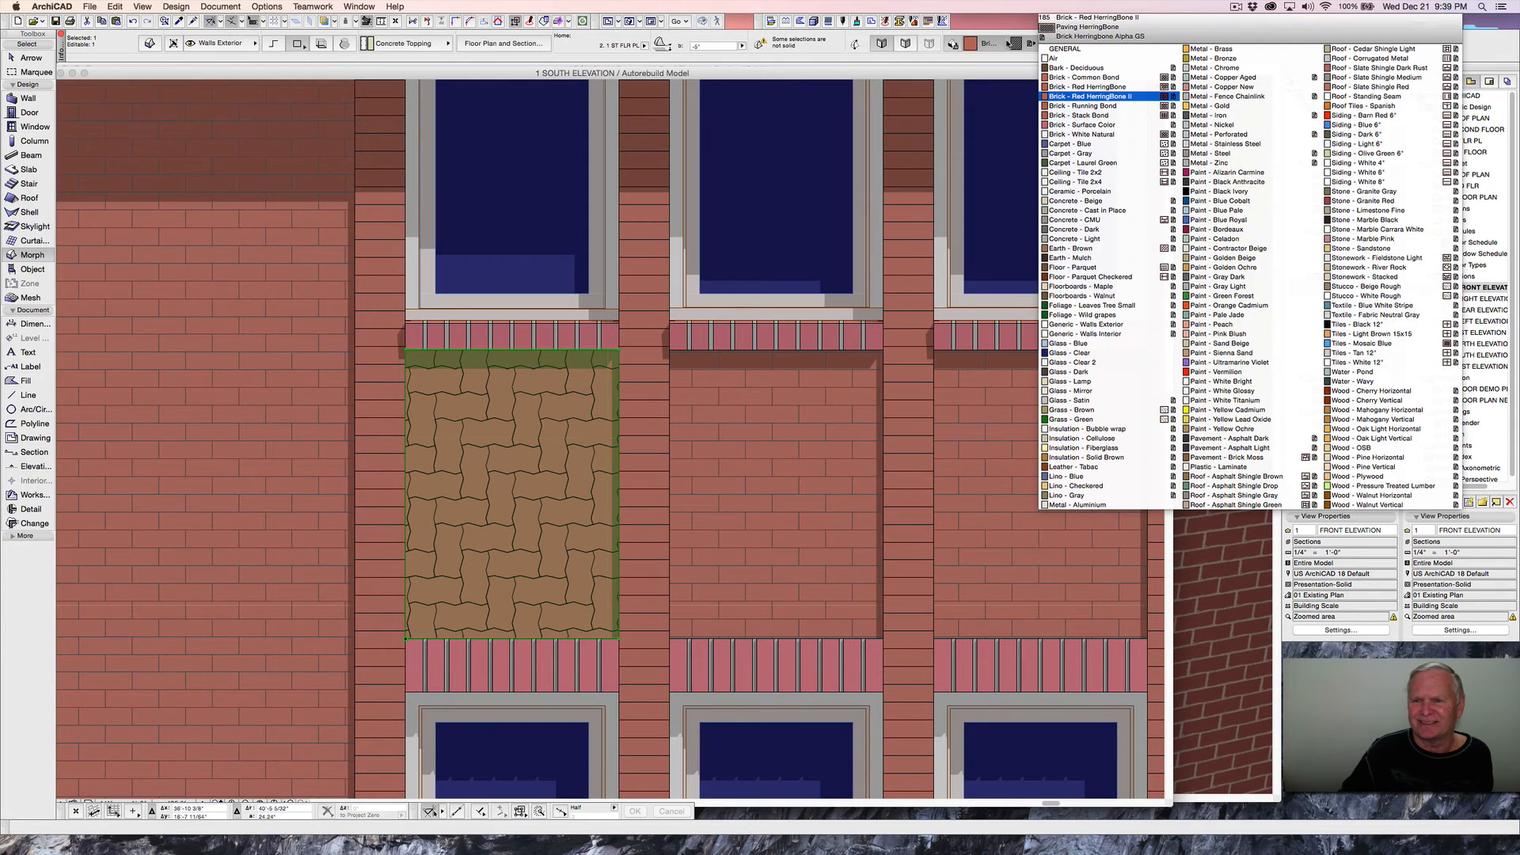
left_click(1008, 43)
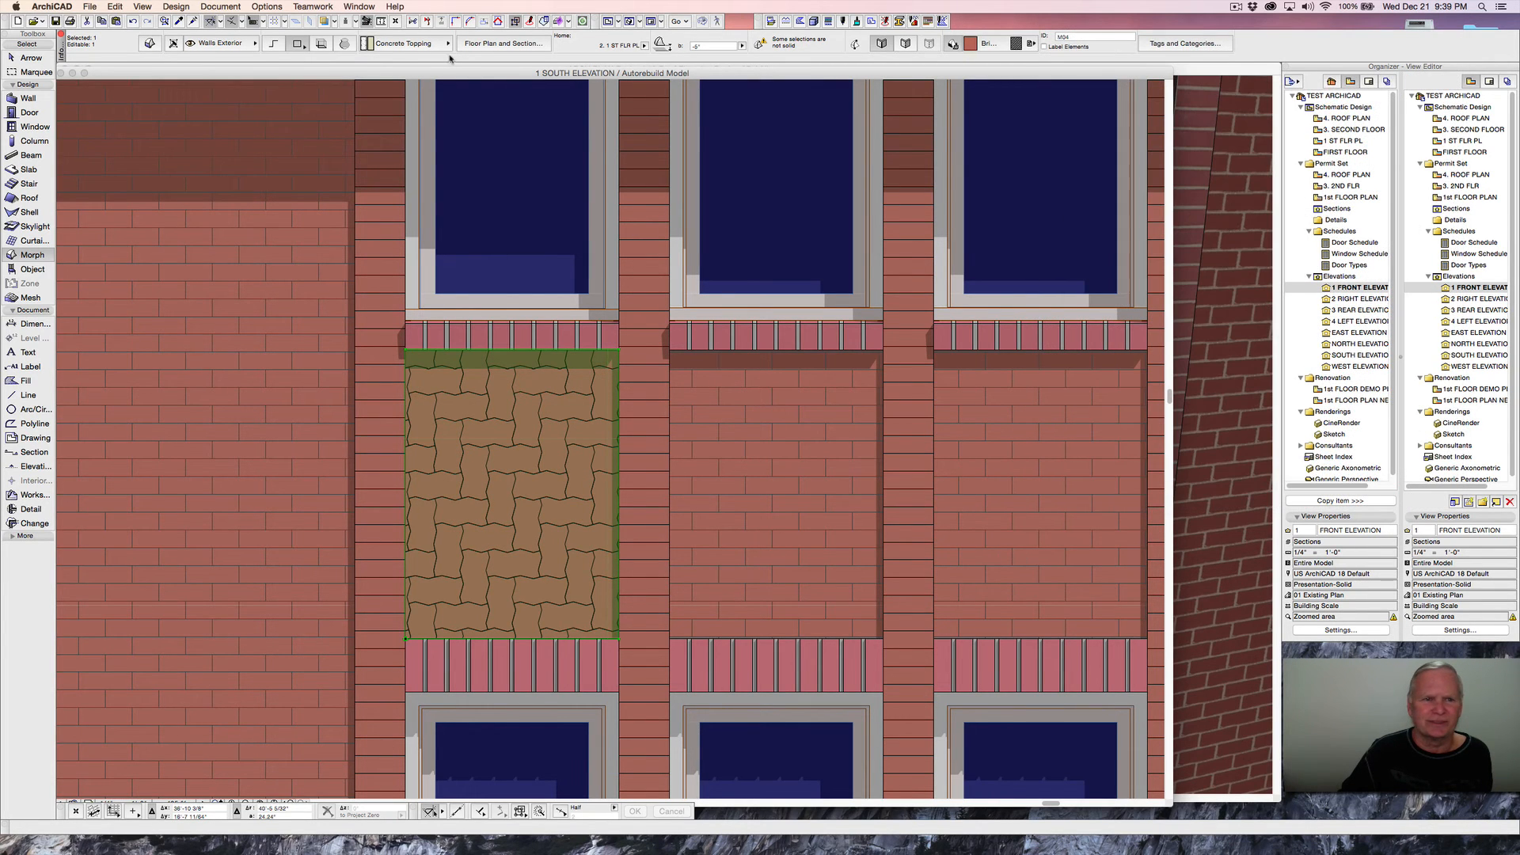
- Check the vectorial hatching fill assigned to the Brick - Red HerringBone surface in Surface Settings
left_click(267, 10)
mouse_move(317, 20)
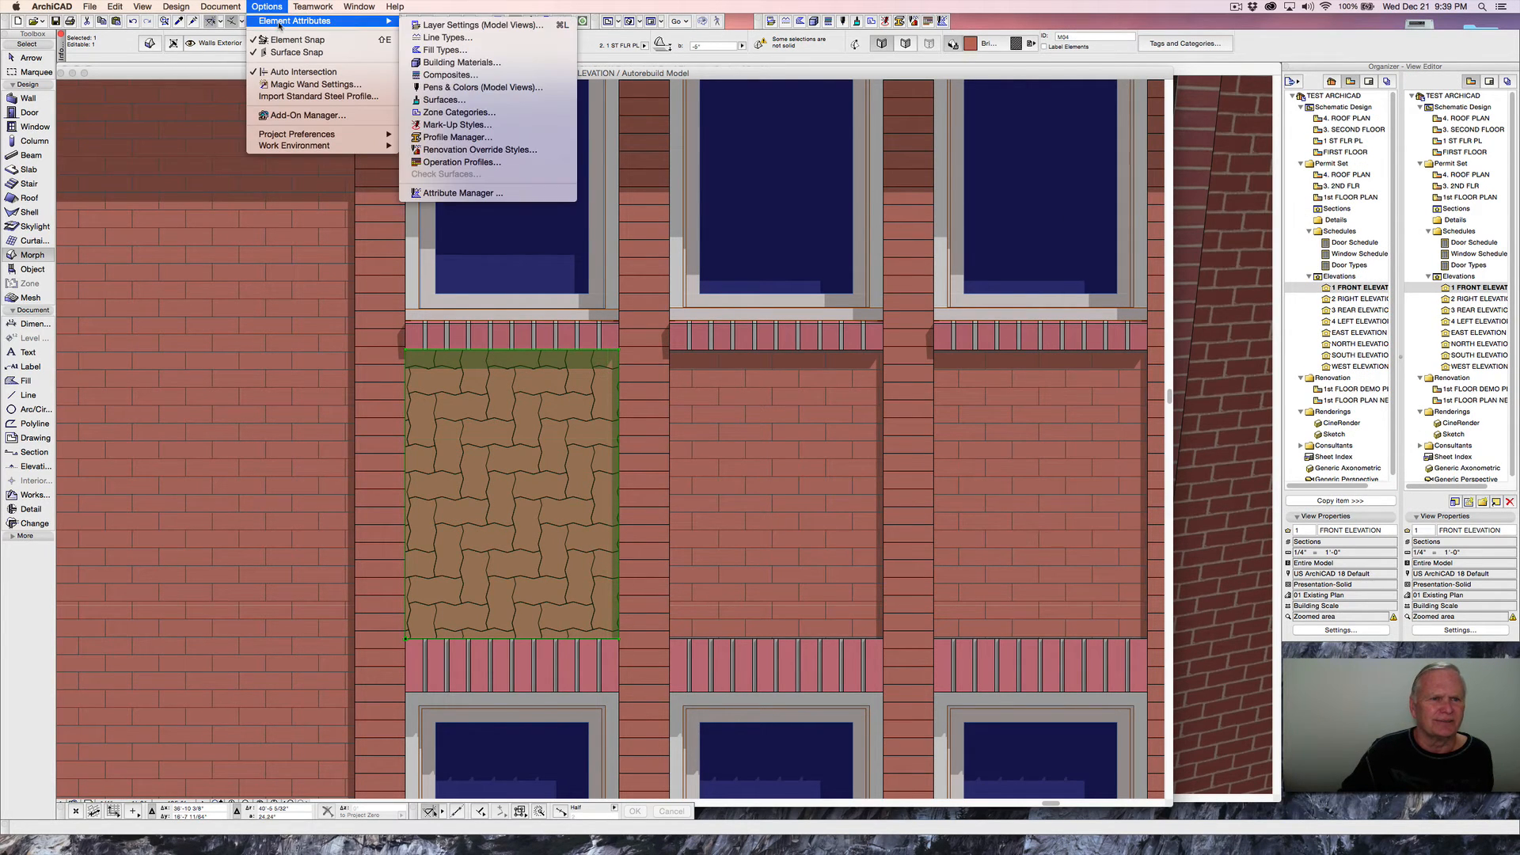
left_click(443, 100)
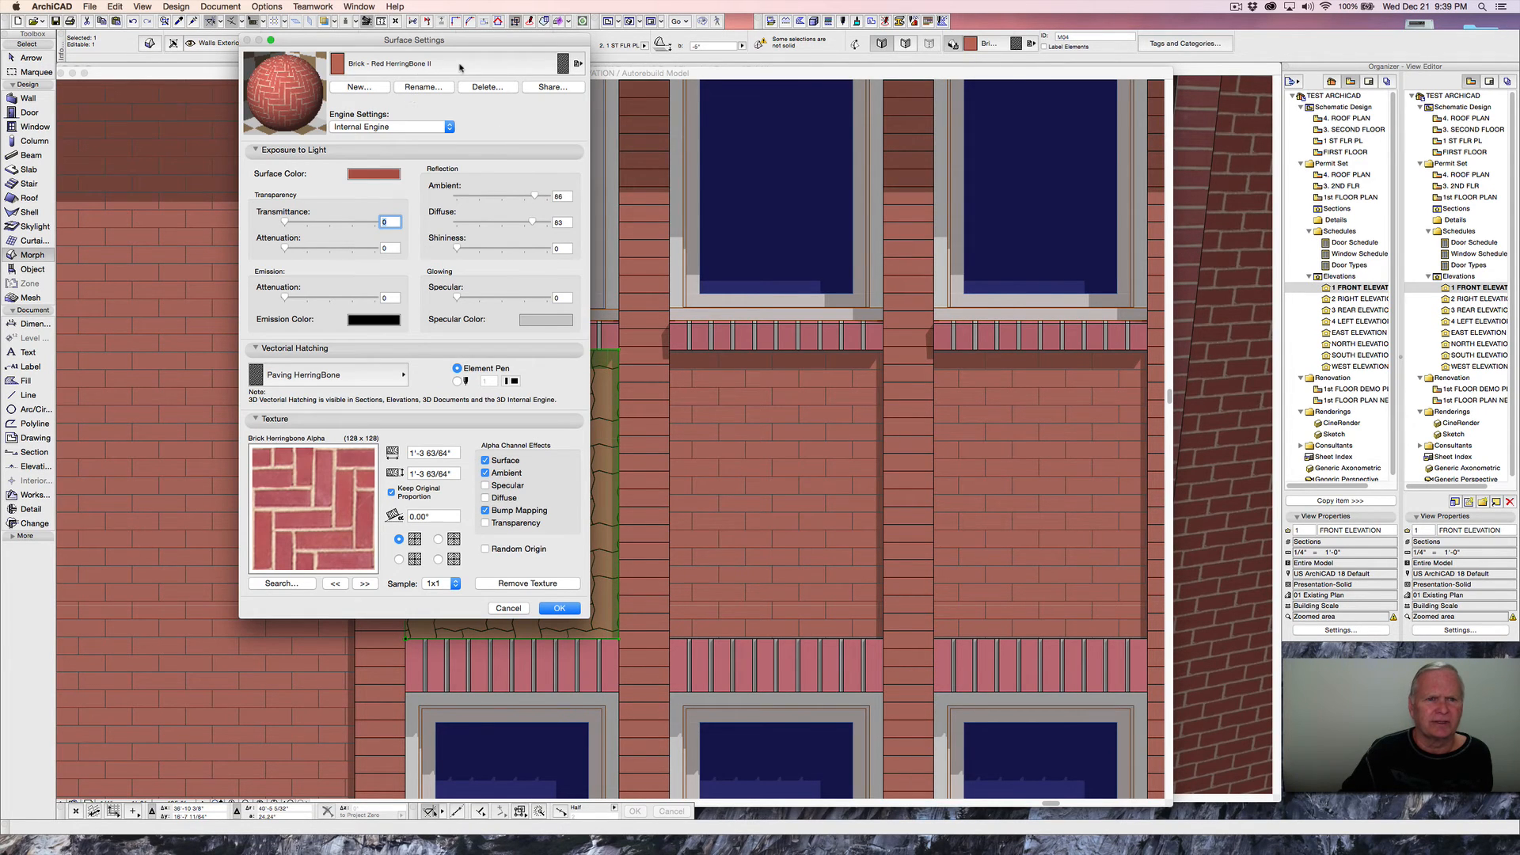
left_click(460, 67)
left_click(617, 89)
left_click(369, 379)
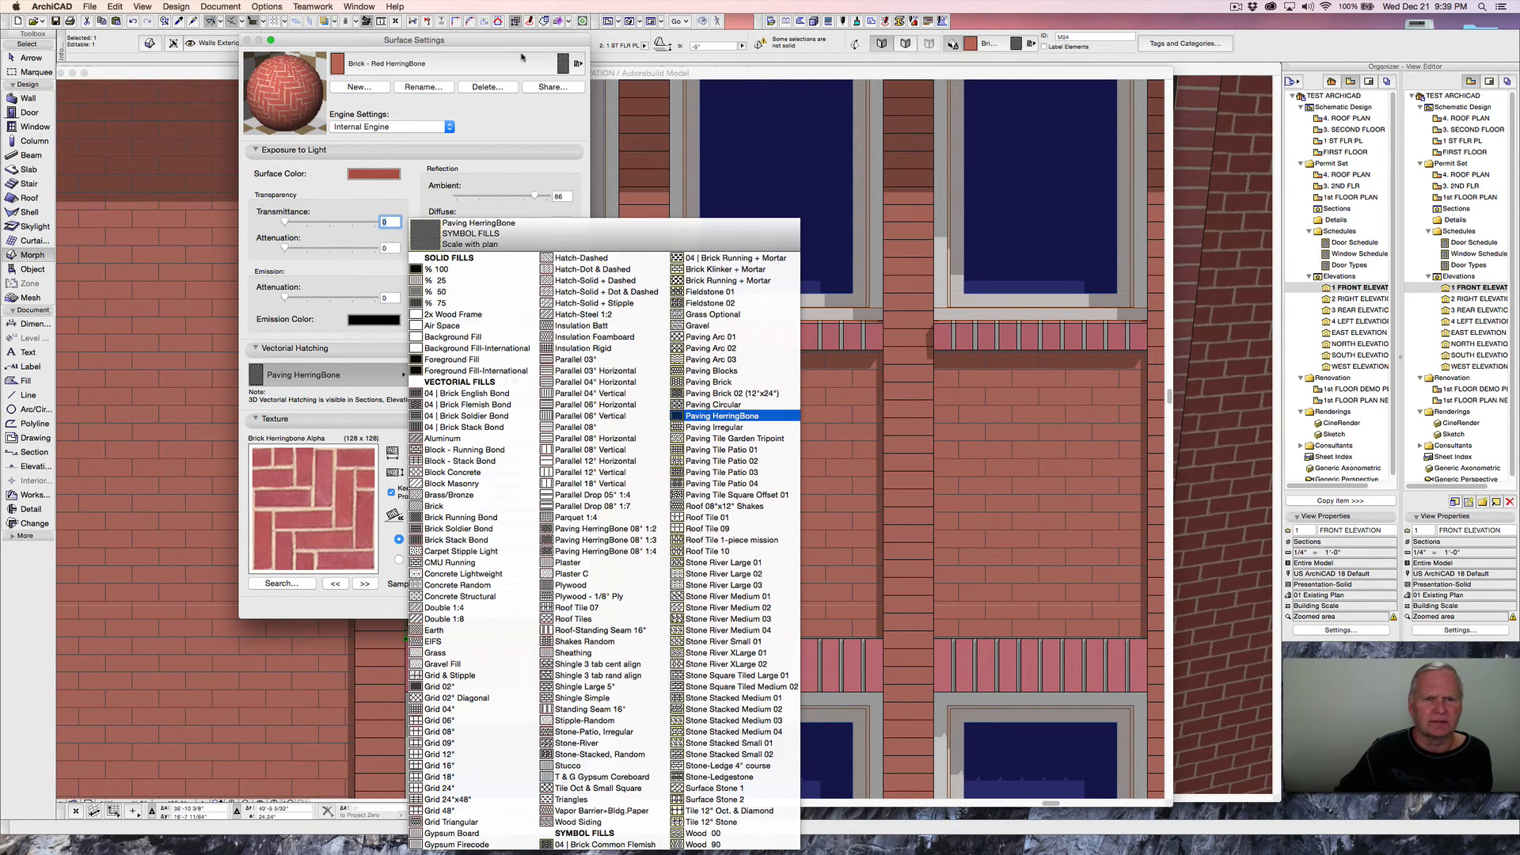
left_click(722, 415)
- Change the vectorial hatching of Brick - Red HerringBone II to Paving HerringBone 08" 1:4 and accept the surface settings
left_click(578, 65)
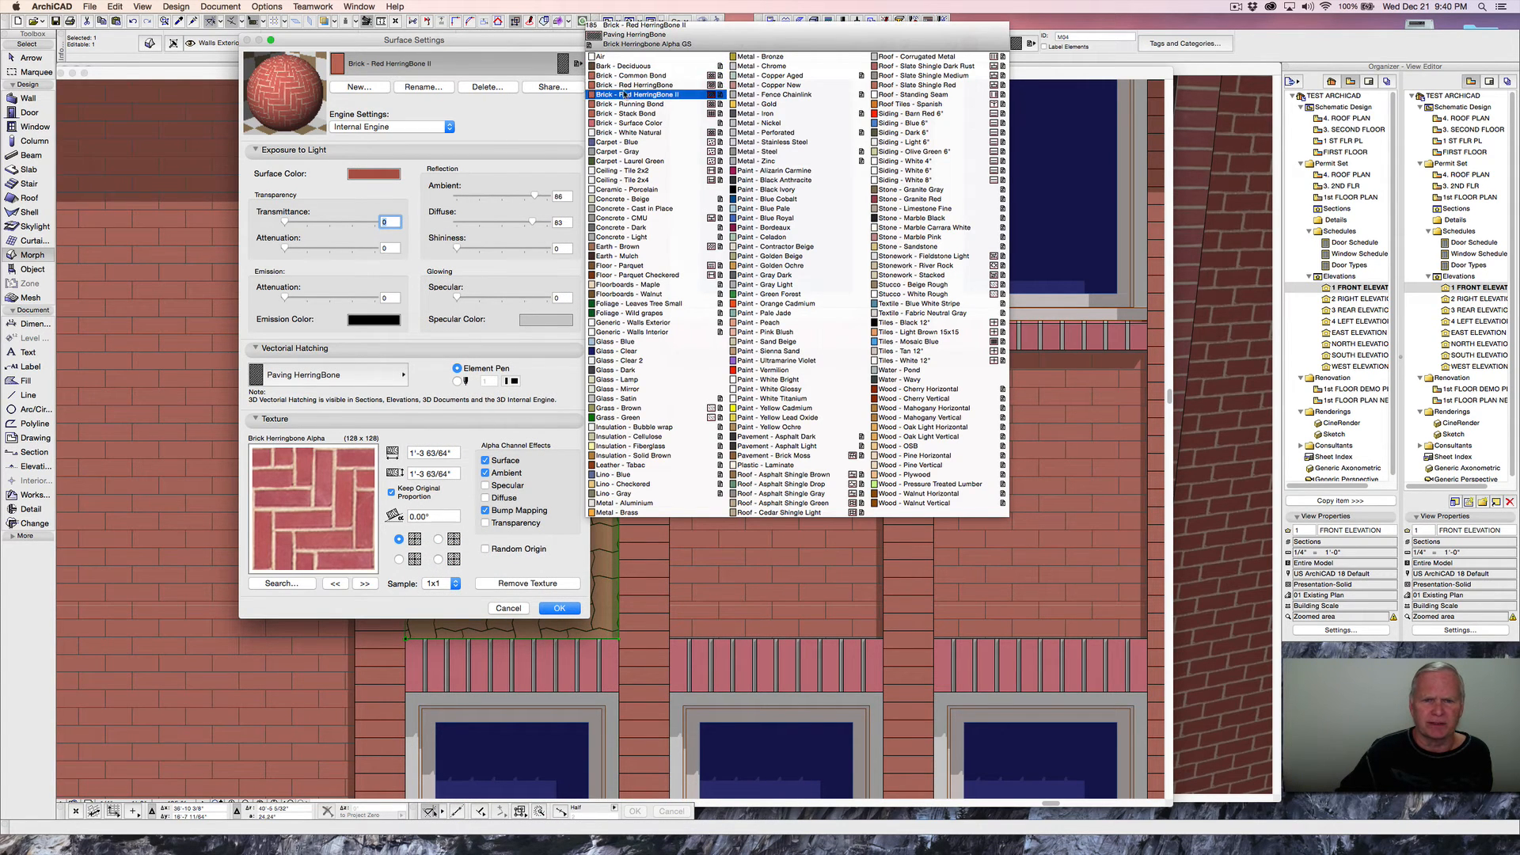
left_click(634, 94)
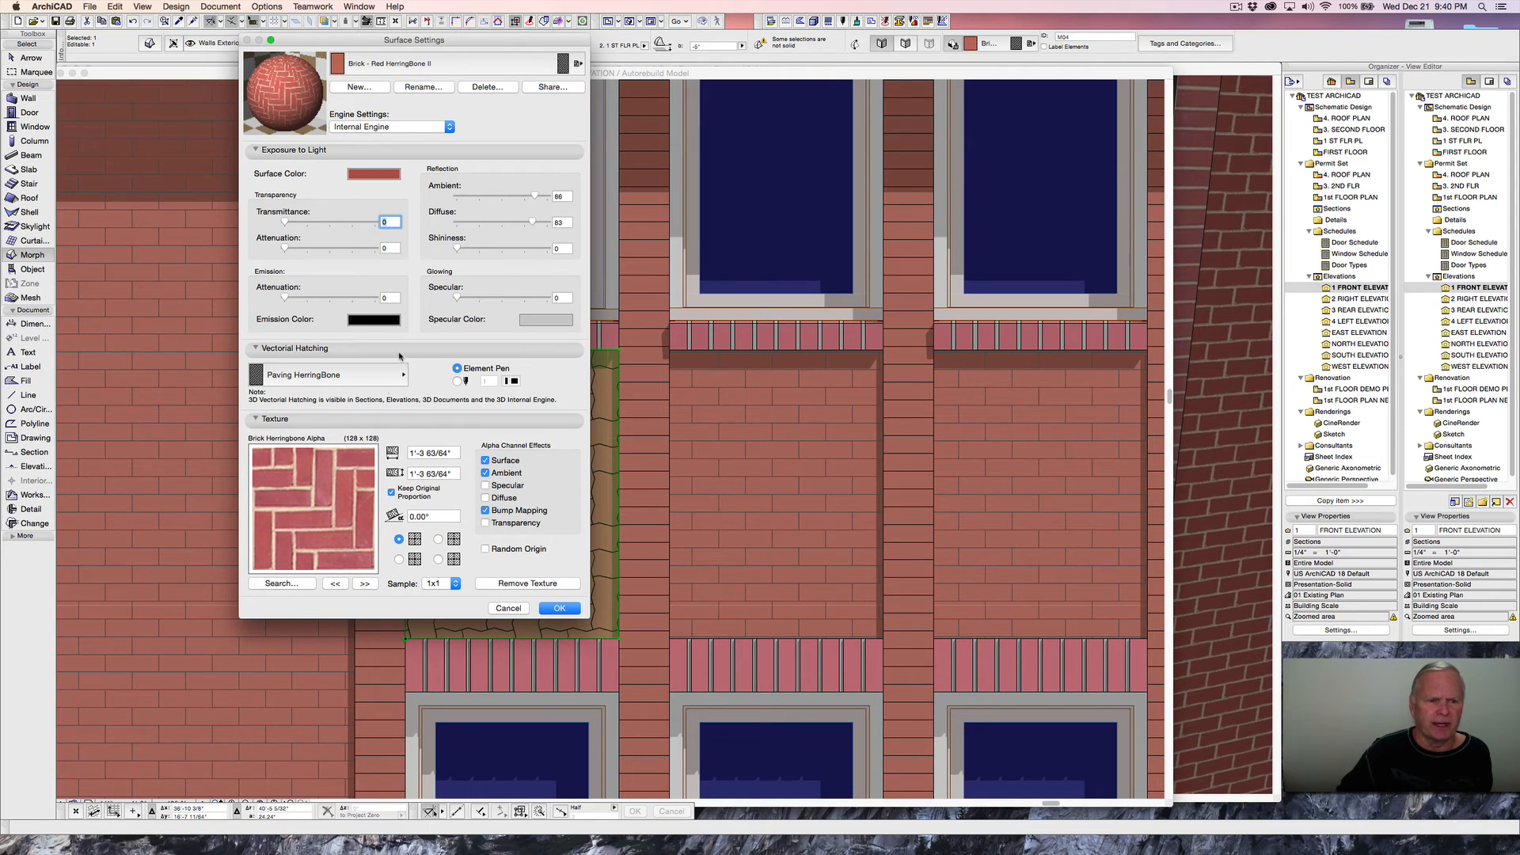
left_click(368, 378)
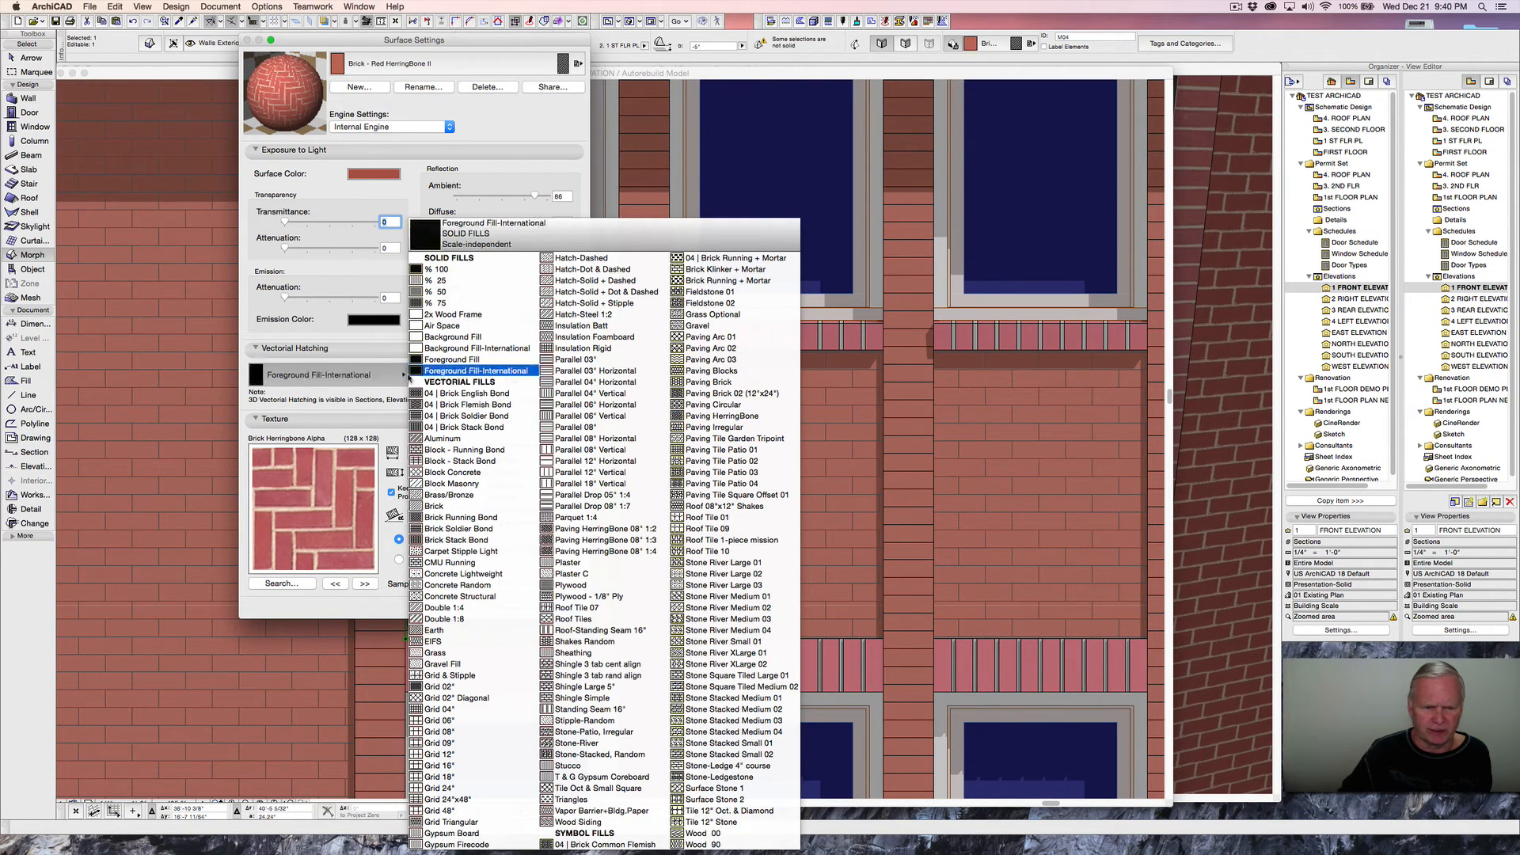
left_click(609, 554)
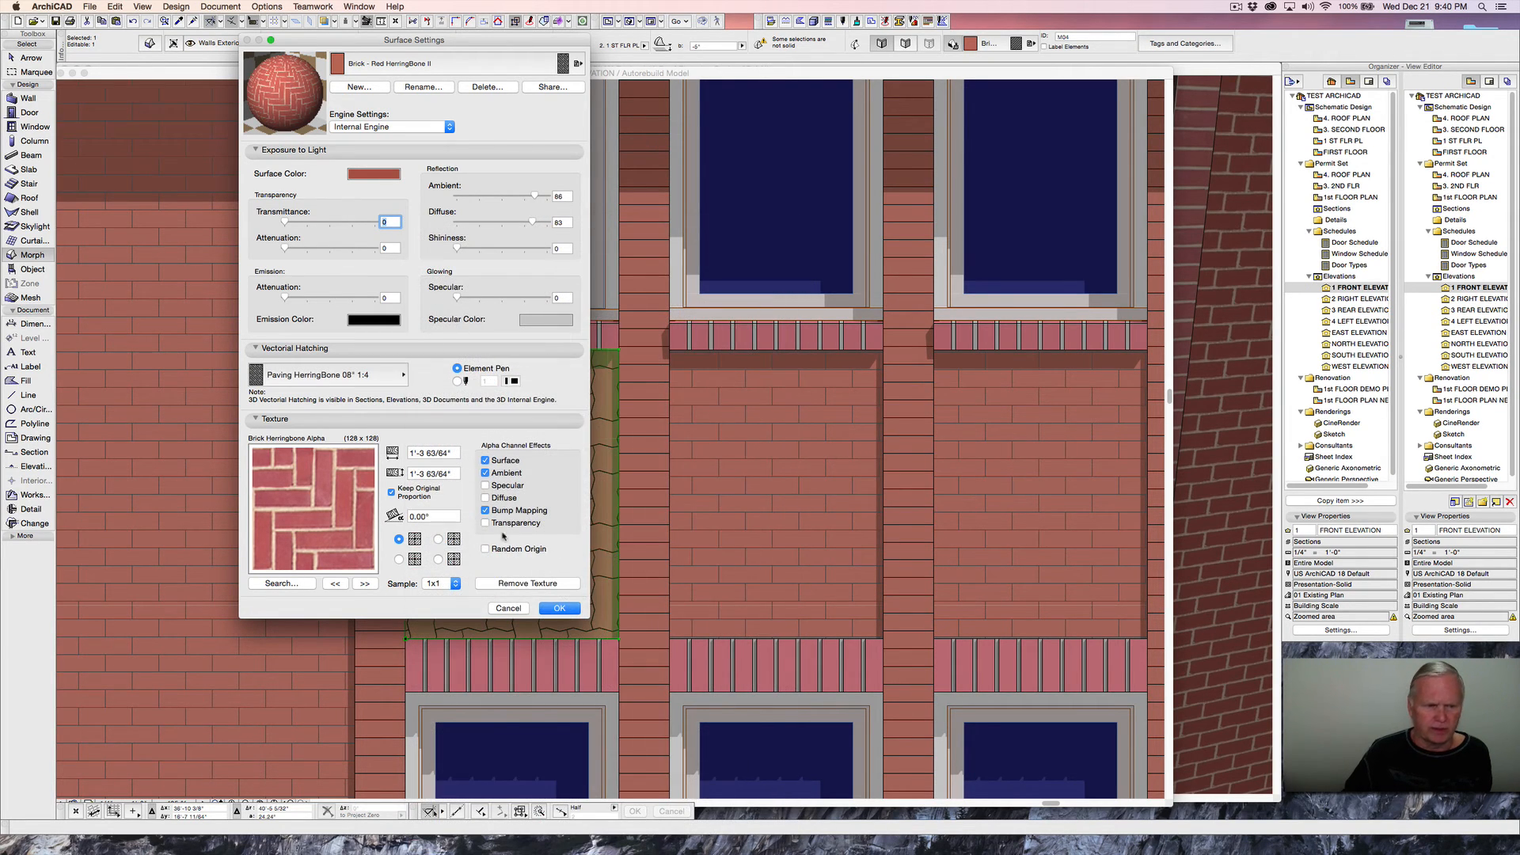
left_click(558, 608)
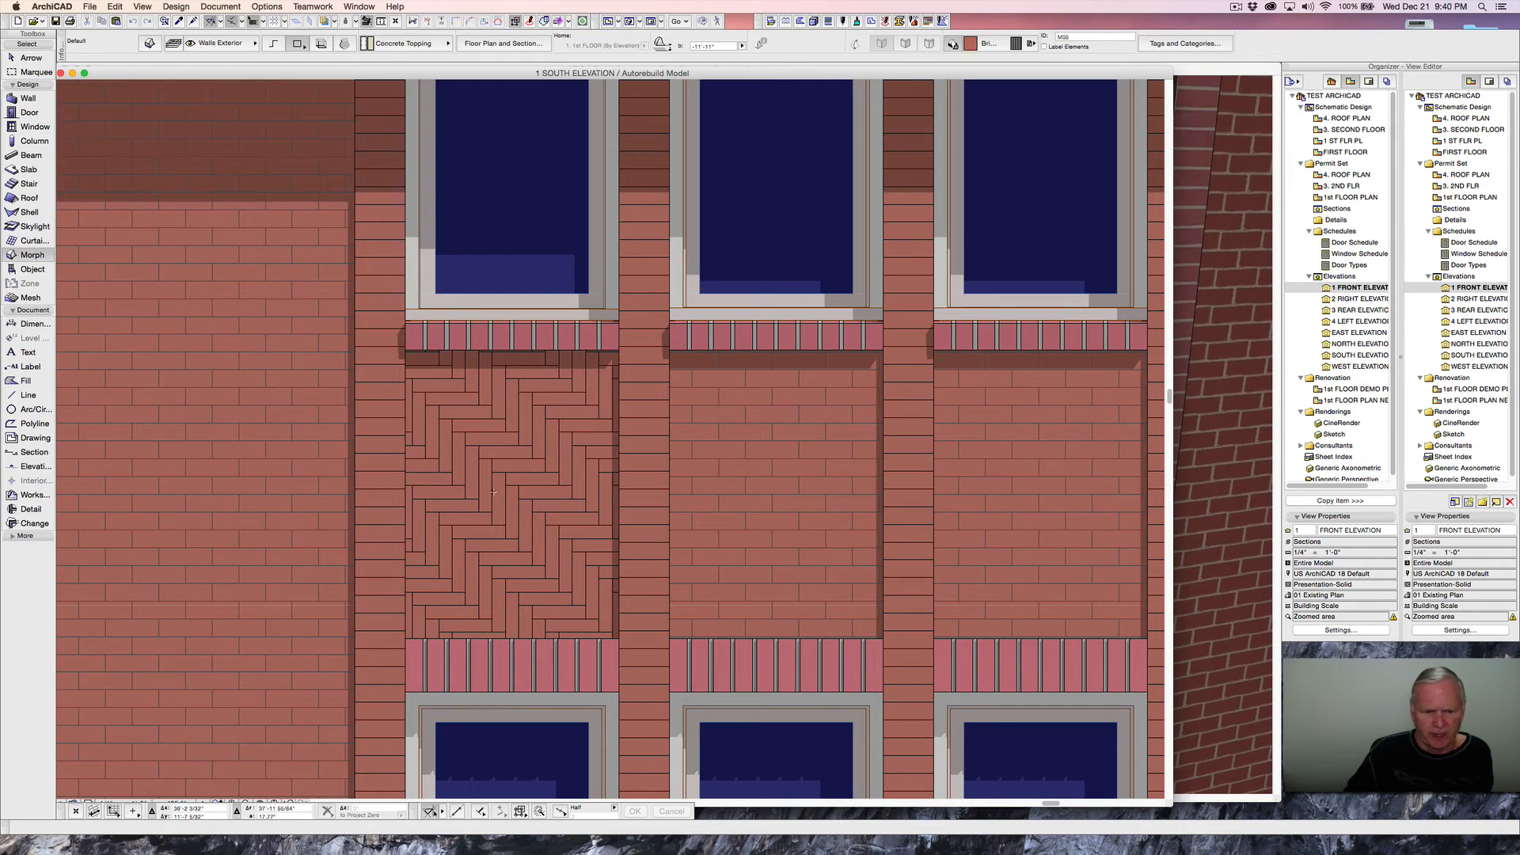
- Reselect the herringbone panel morph in the elevation and show it in the 3D window
key("shift")
left_click(408, 643, "shift")
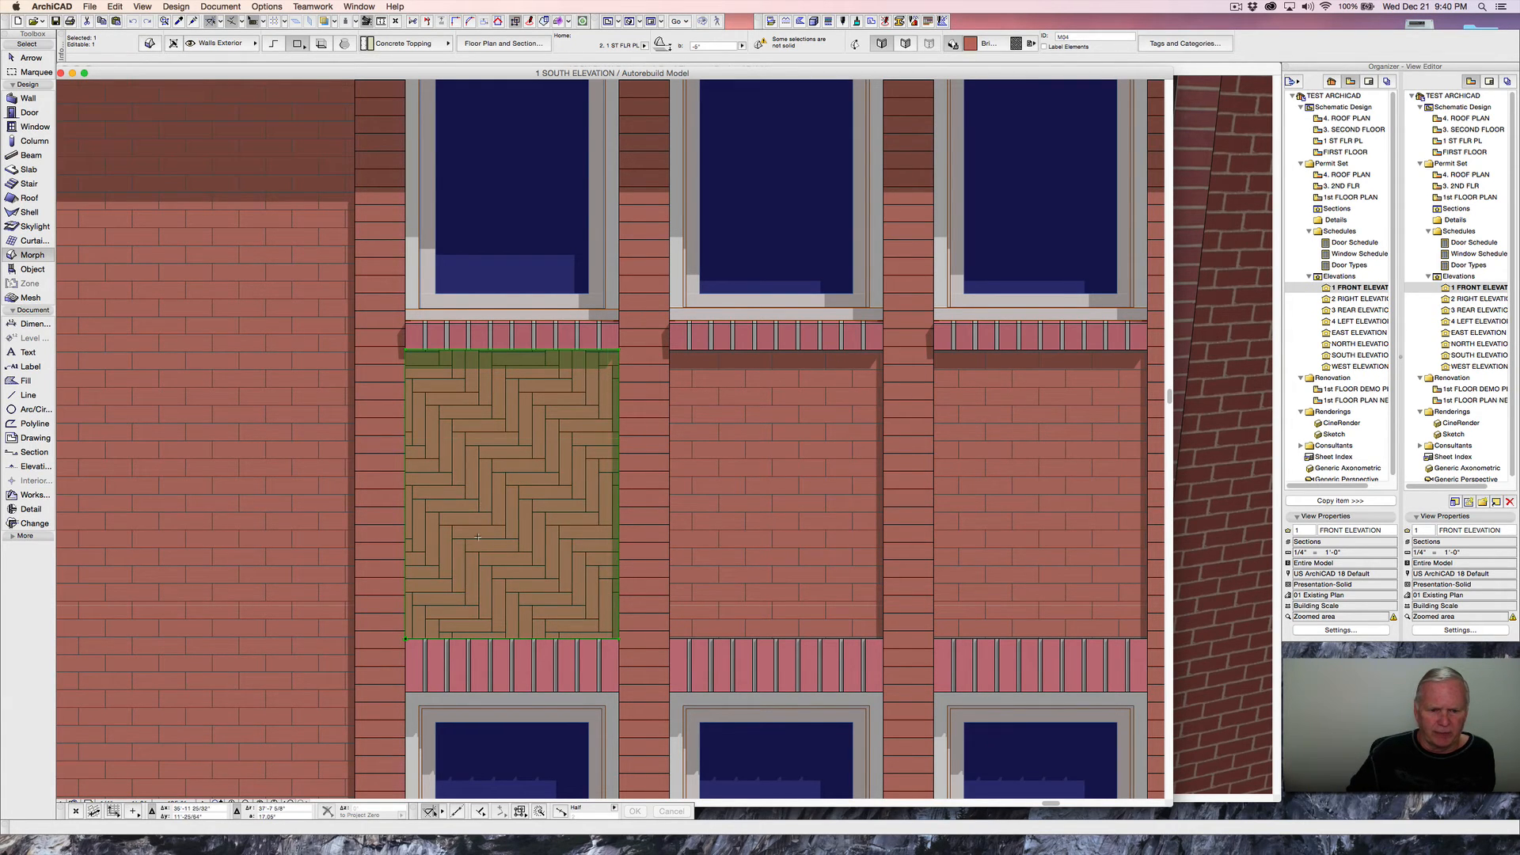
left_click(169, 9)
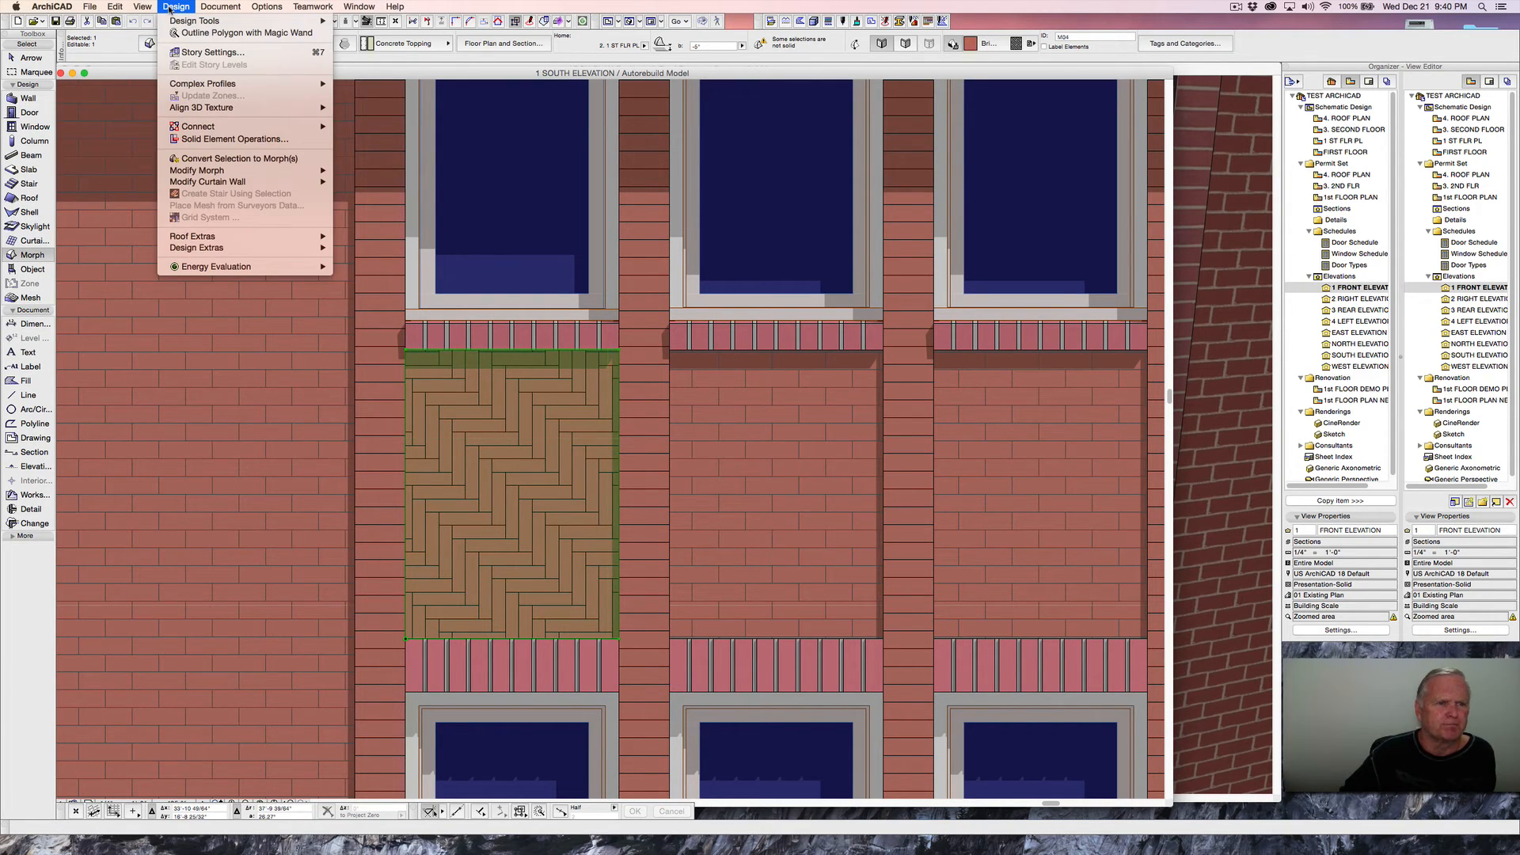
mouse_move(283, 112)
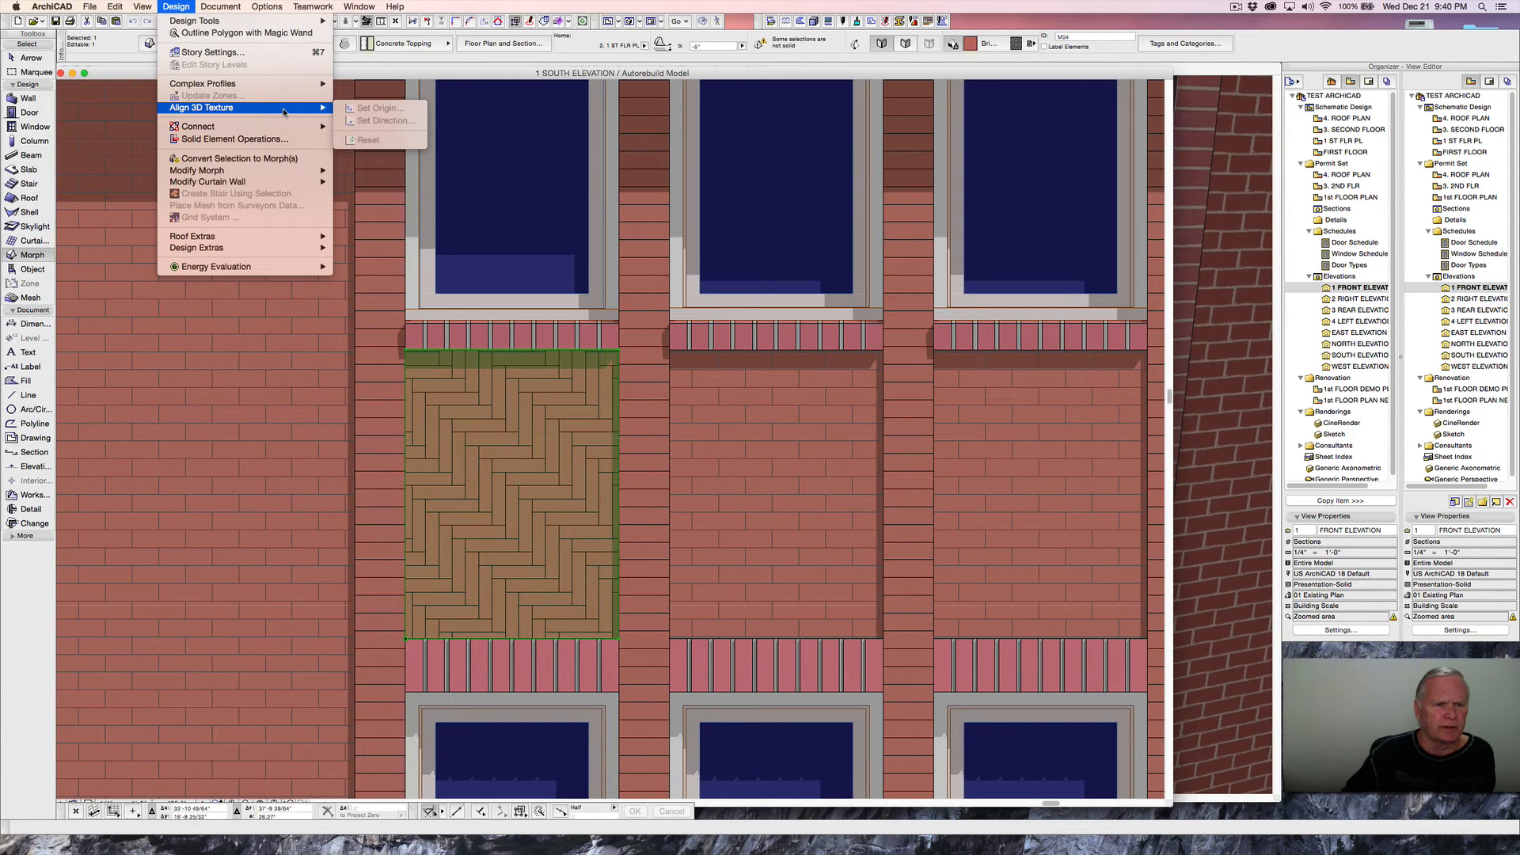
key("Escape")
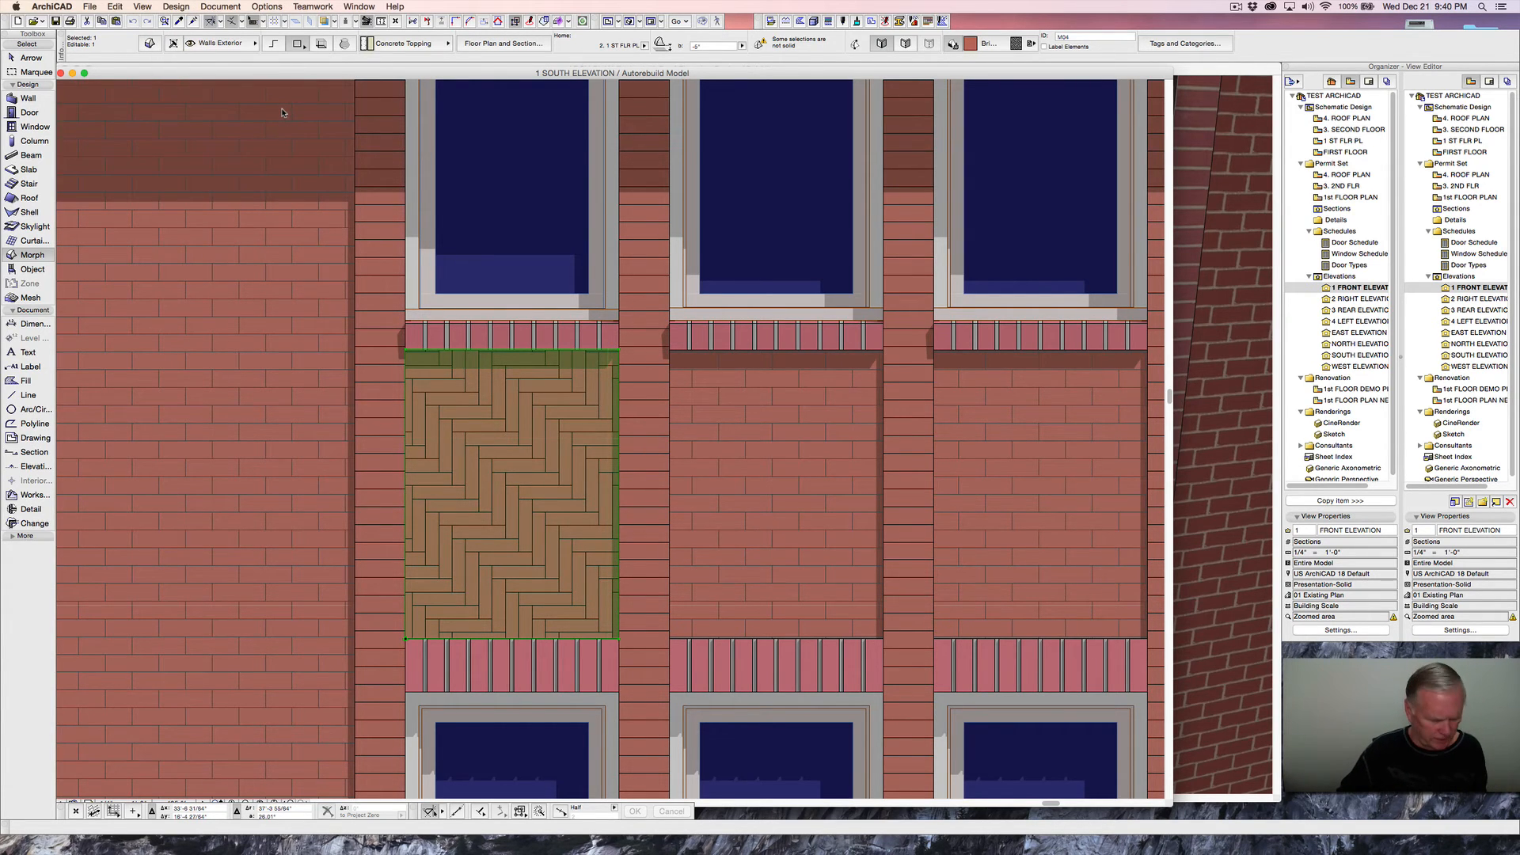
key("F3")
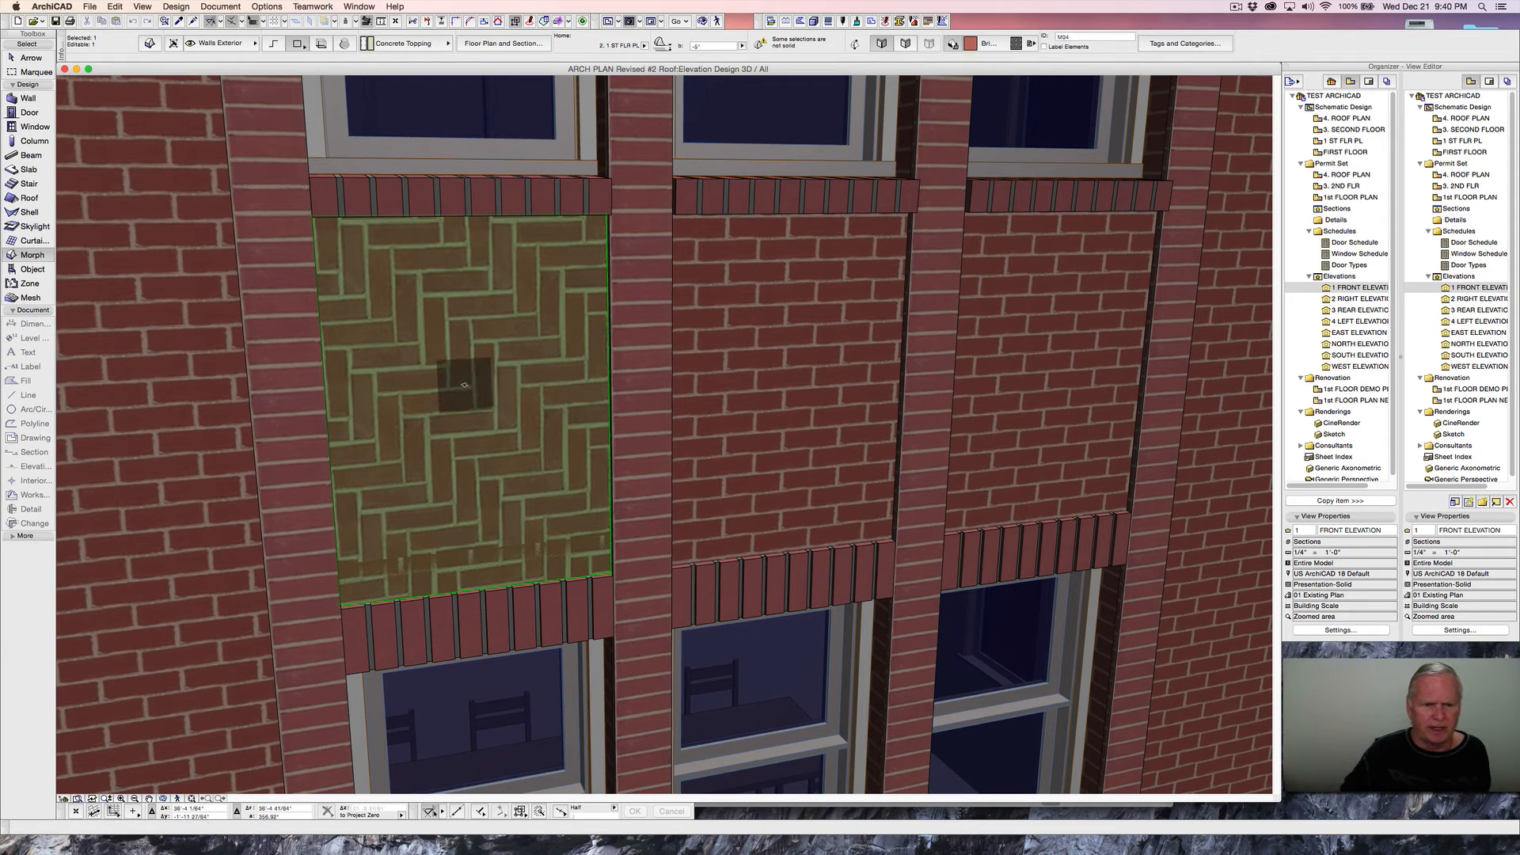
right_click(464, 385)
key("Escape")
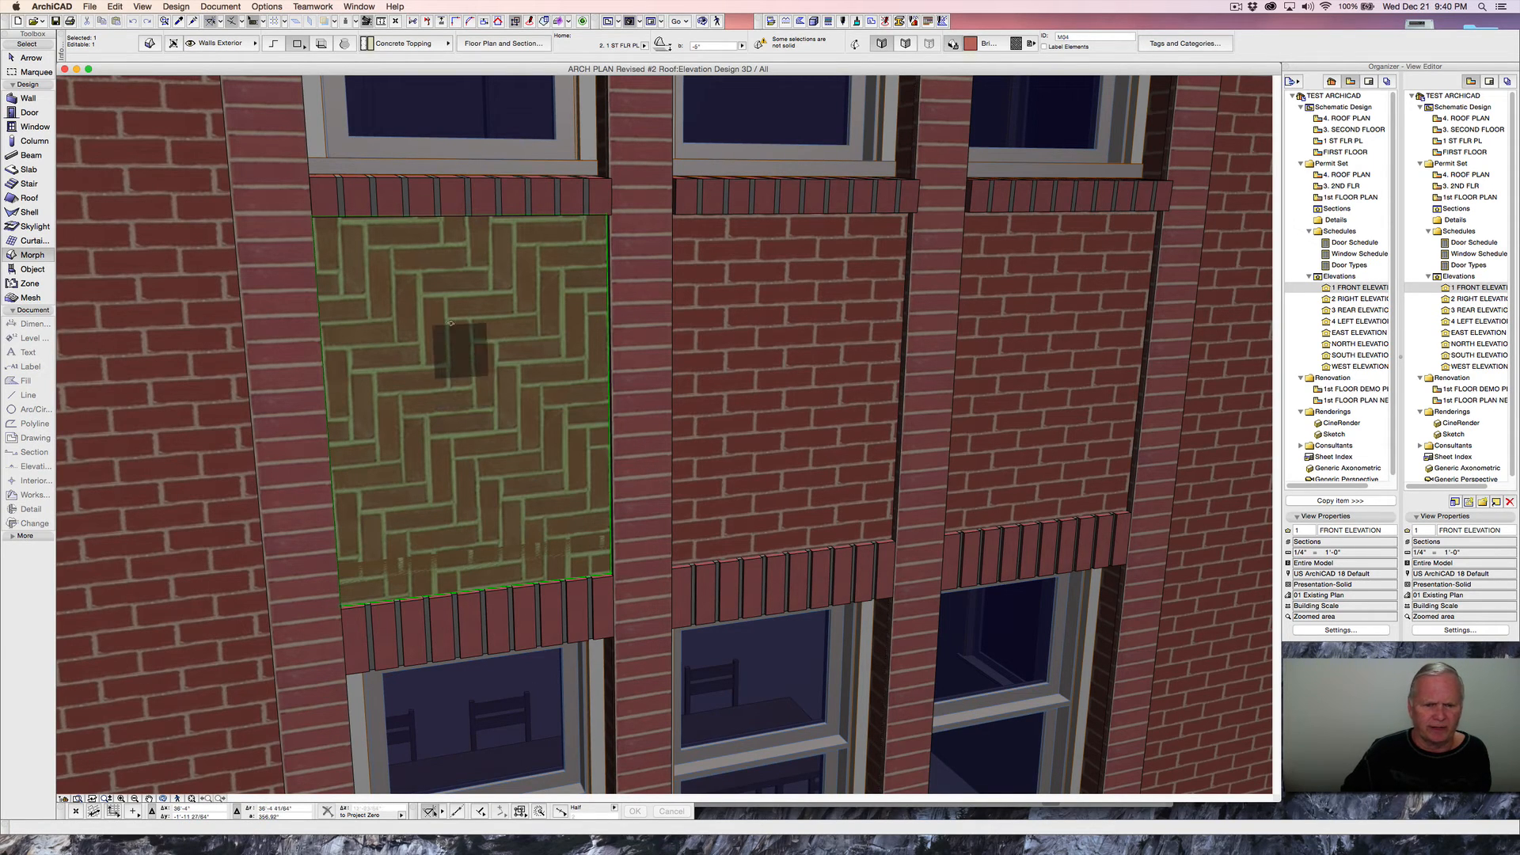
- Align the panel's 3D texture direction graphically, using a reference vector drawn diagonally upward across its face
left_click(176, 7)
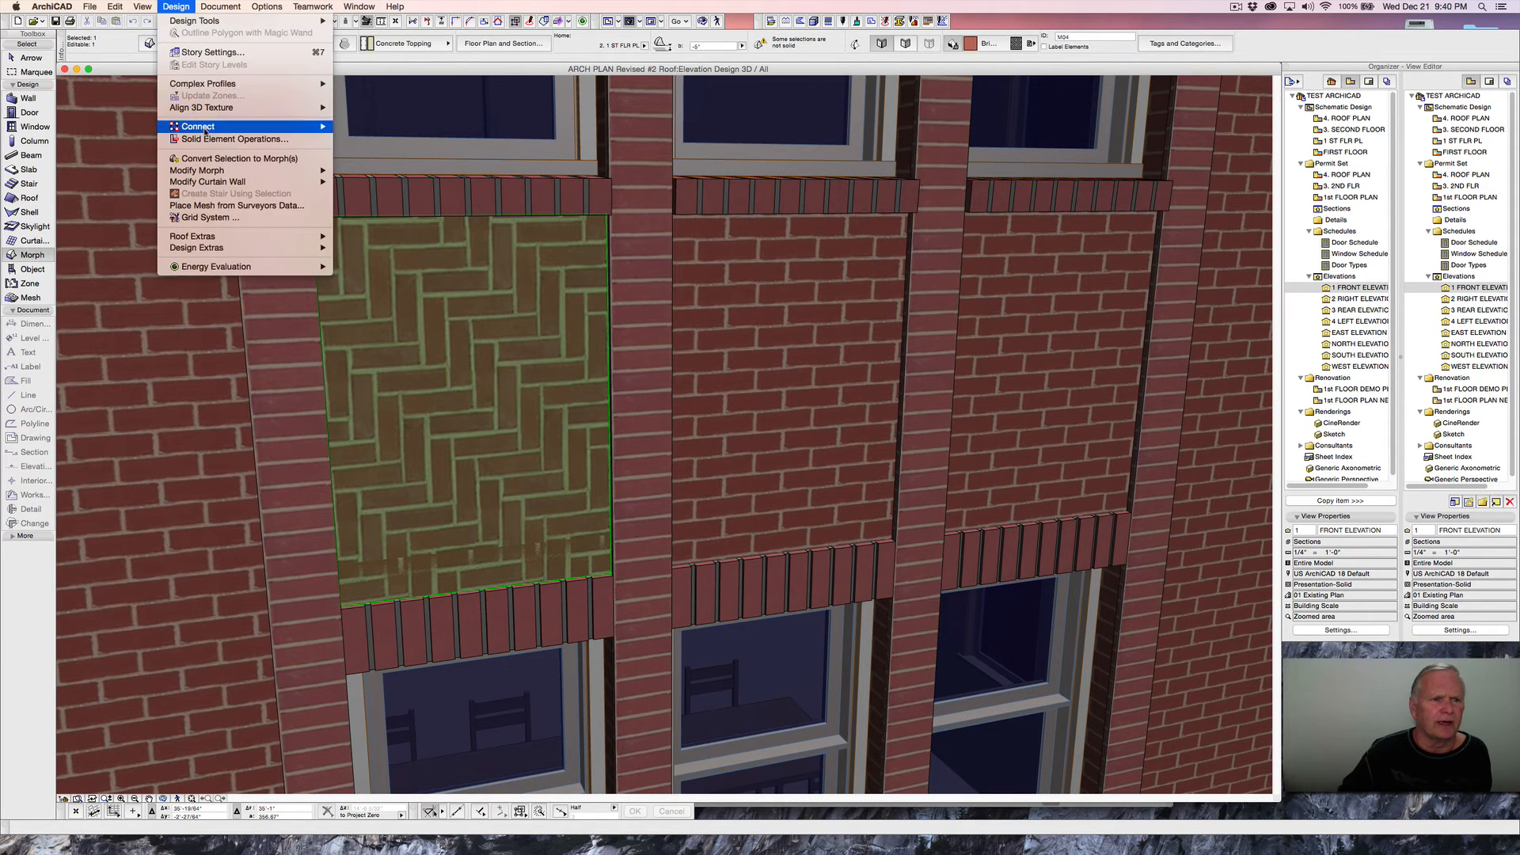
mouse_move(237, 107)
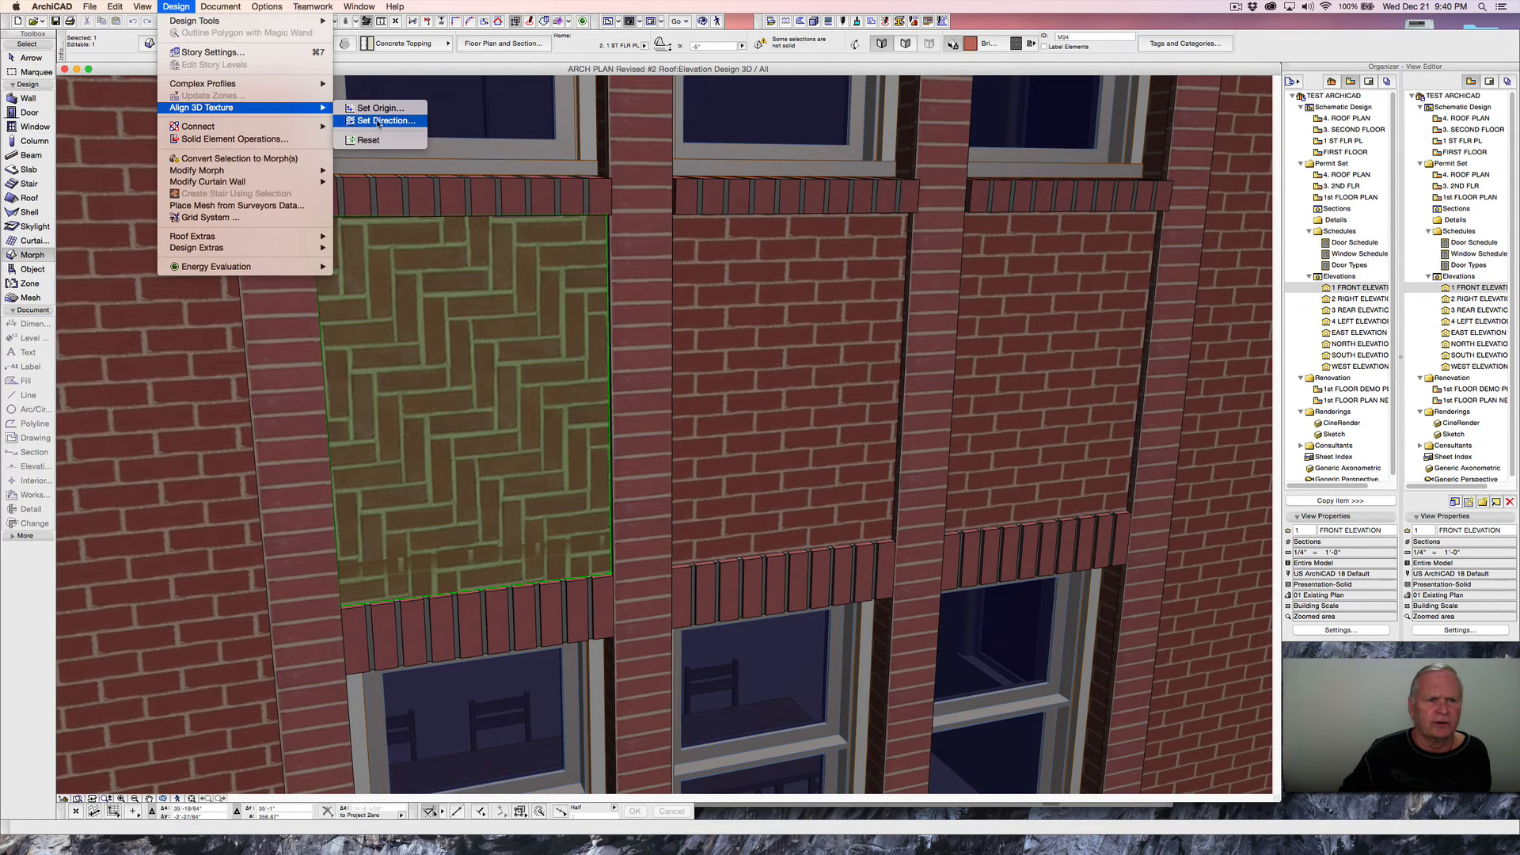
left_click(378, 121)
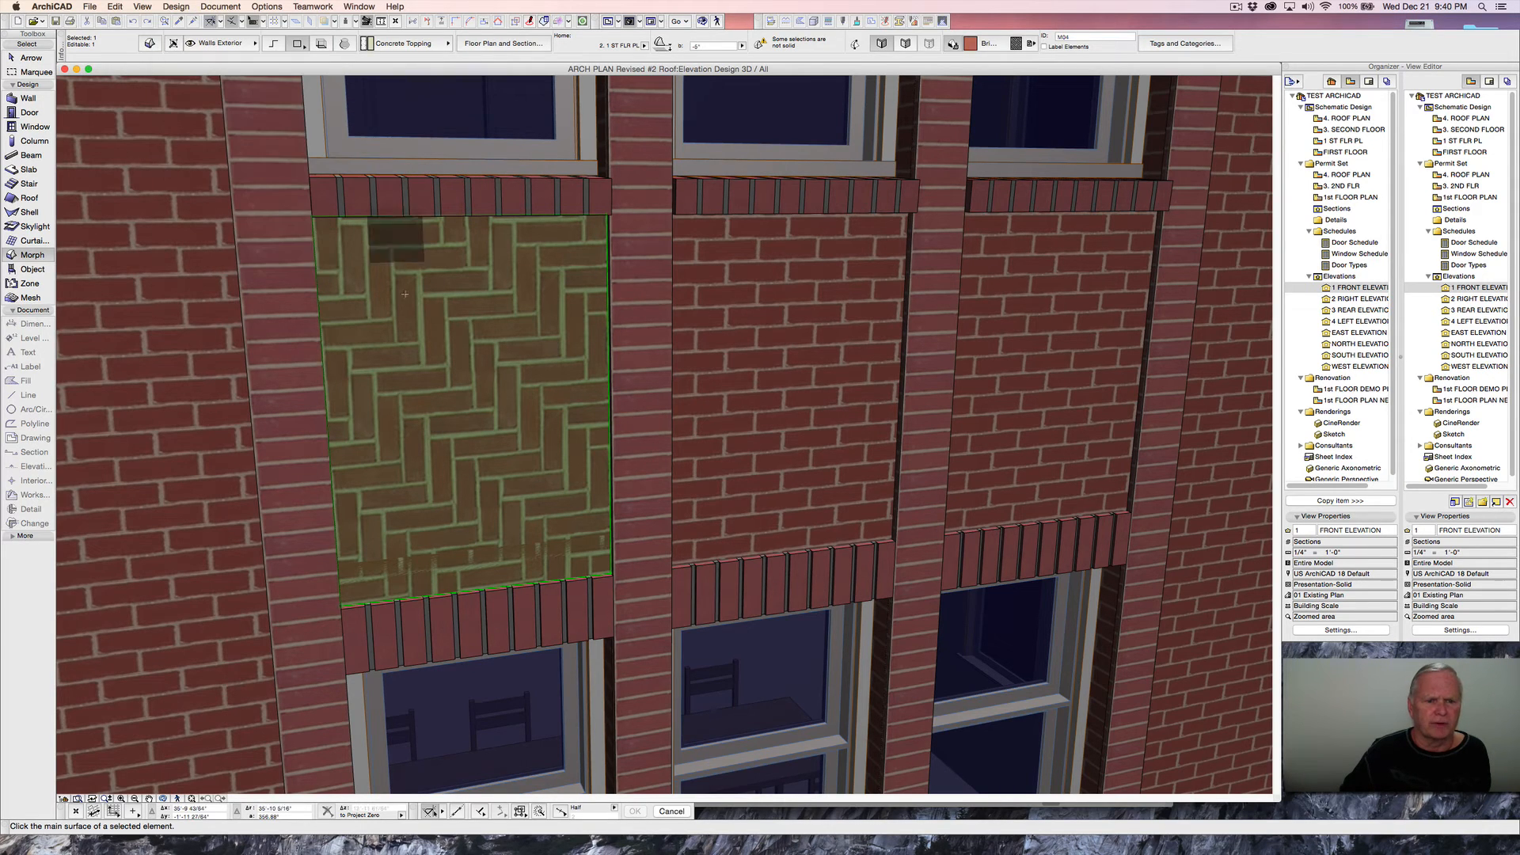
left_click(447, 441)
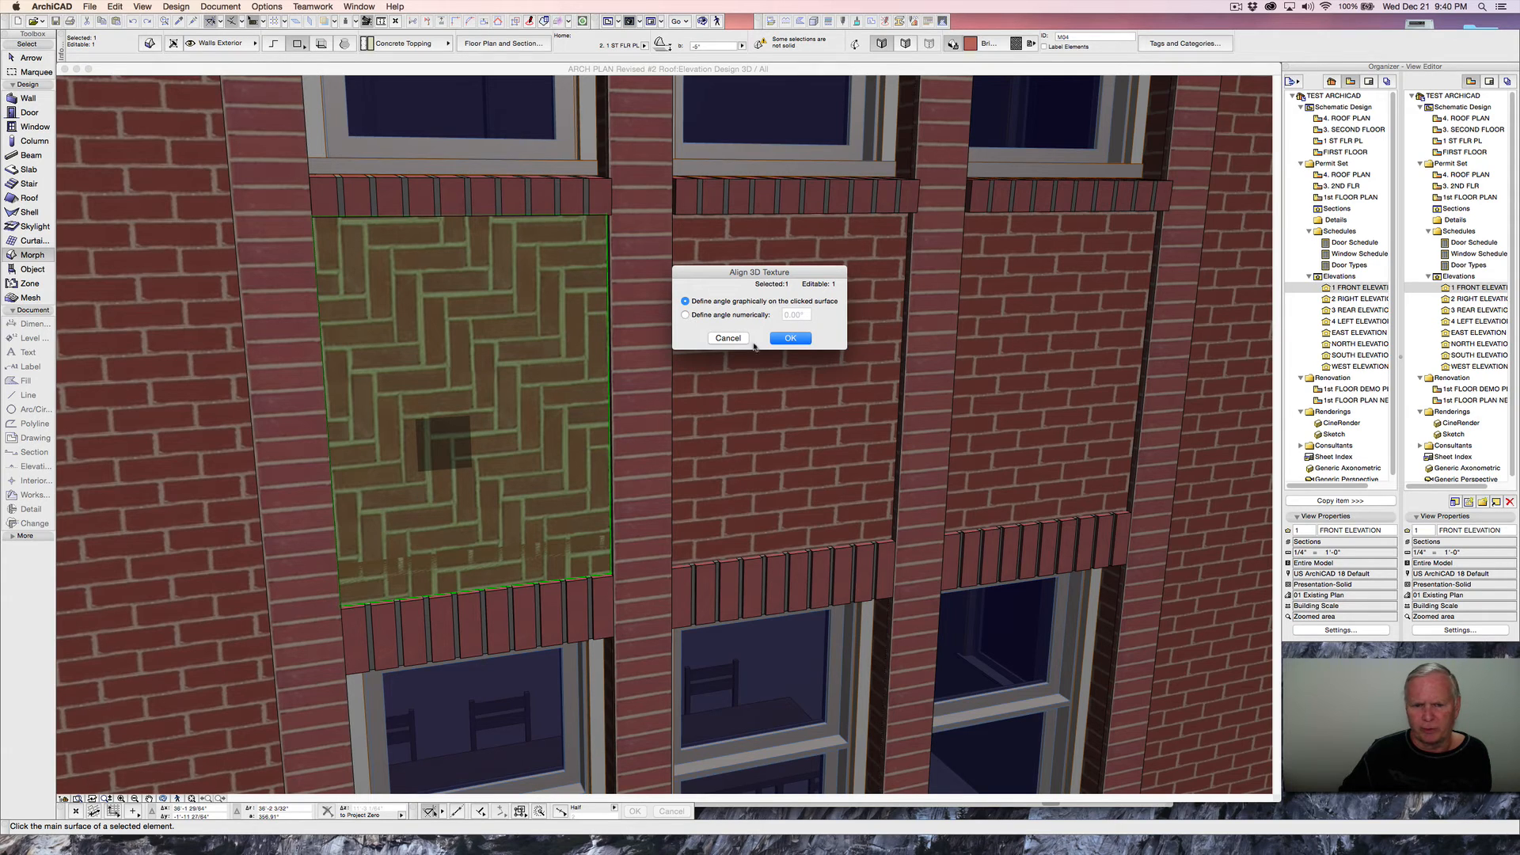
left_click(790, 338)
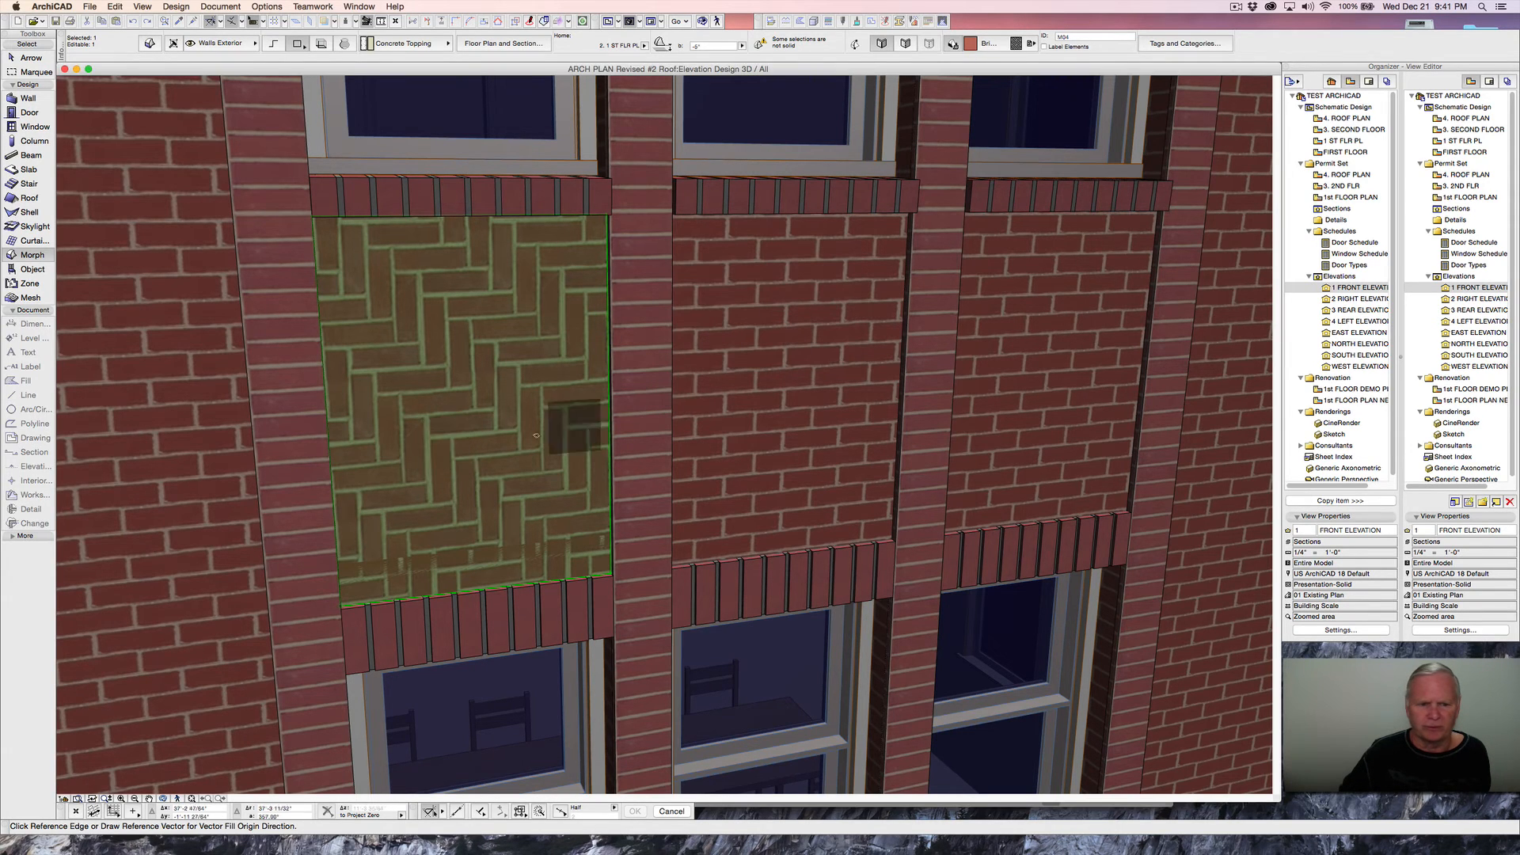
left_click(425, 420)
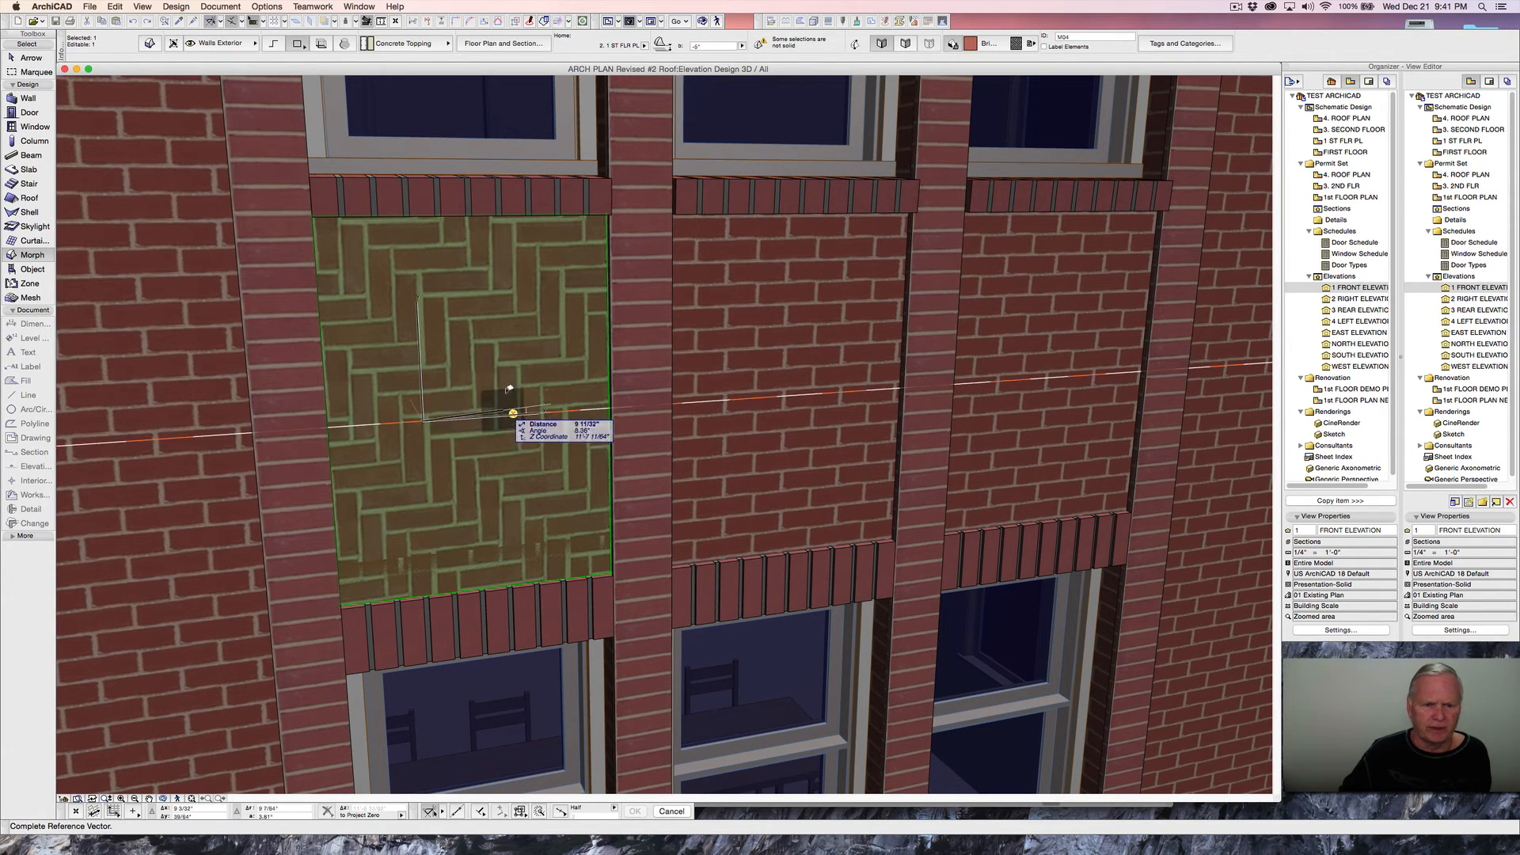
left_click(536, 294)
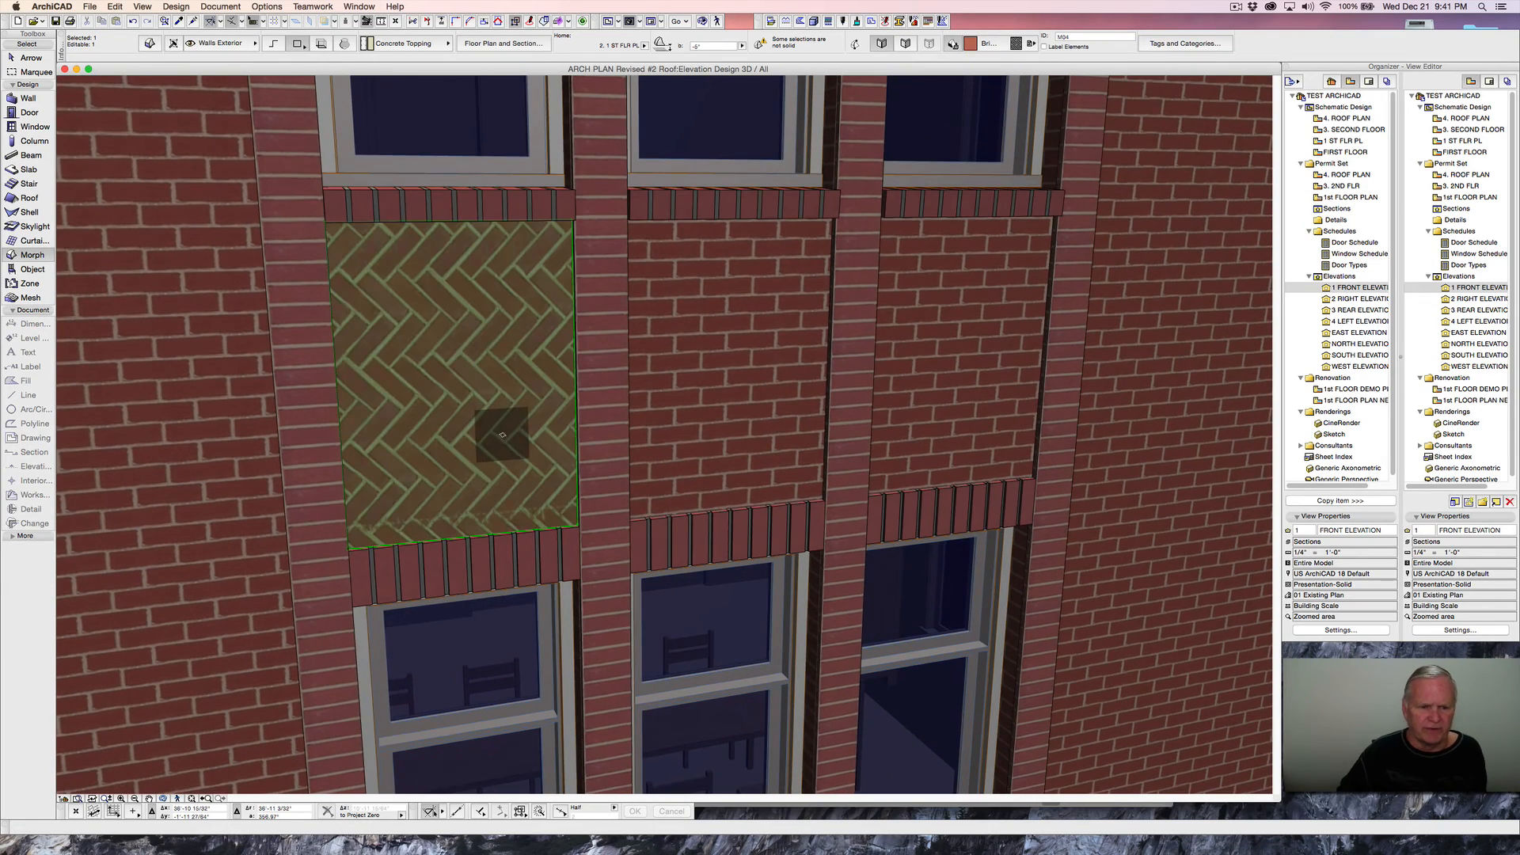
- Push the herringbone panel's front face outward by 1" with a perpendicular extrusion
middle_click_drag(514, 451, 512, 379, "shift")
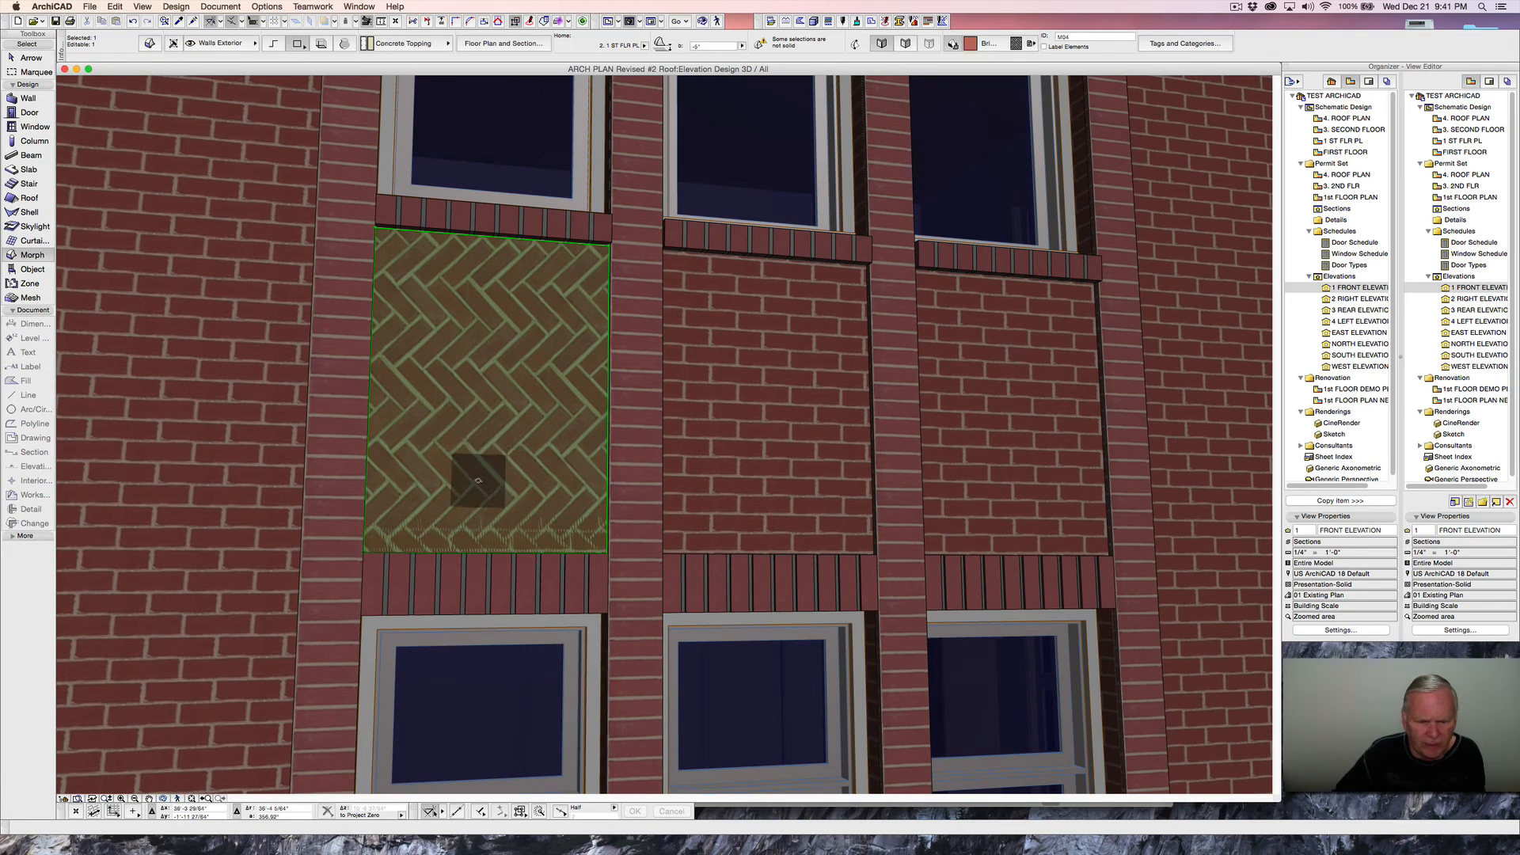
middle_click_drag(465, 482, 524, 524, "shift")
scroll(524, 524, "up", 5)
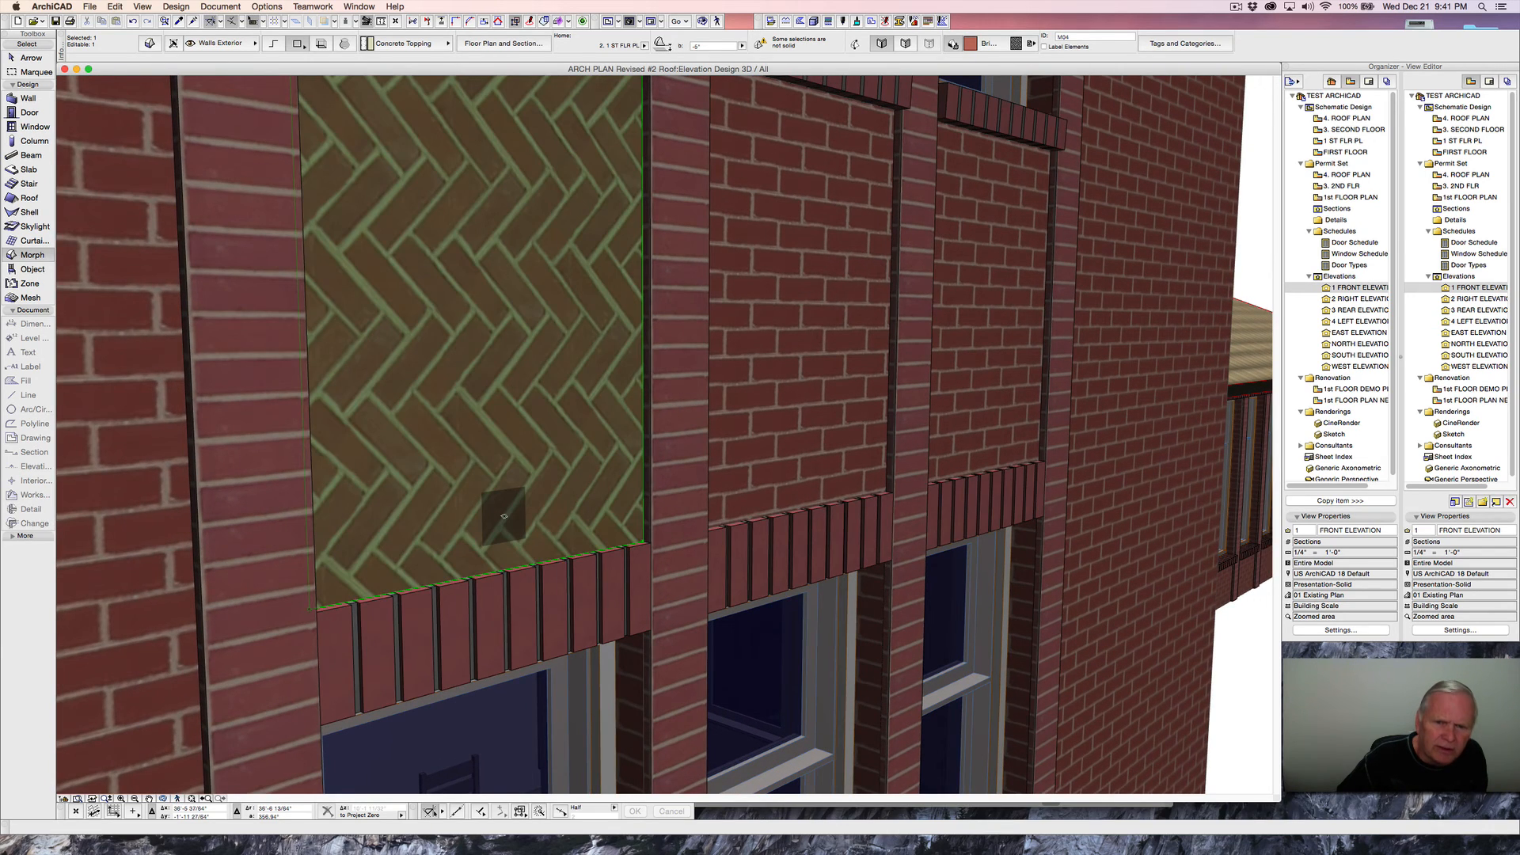
scroll(503, 516, "down", 1)
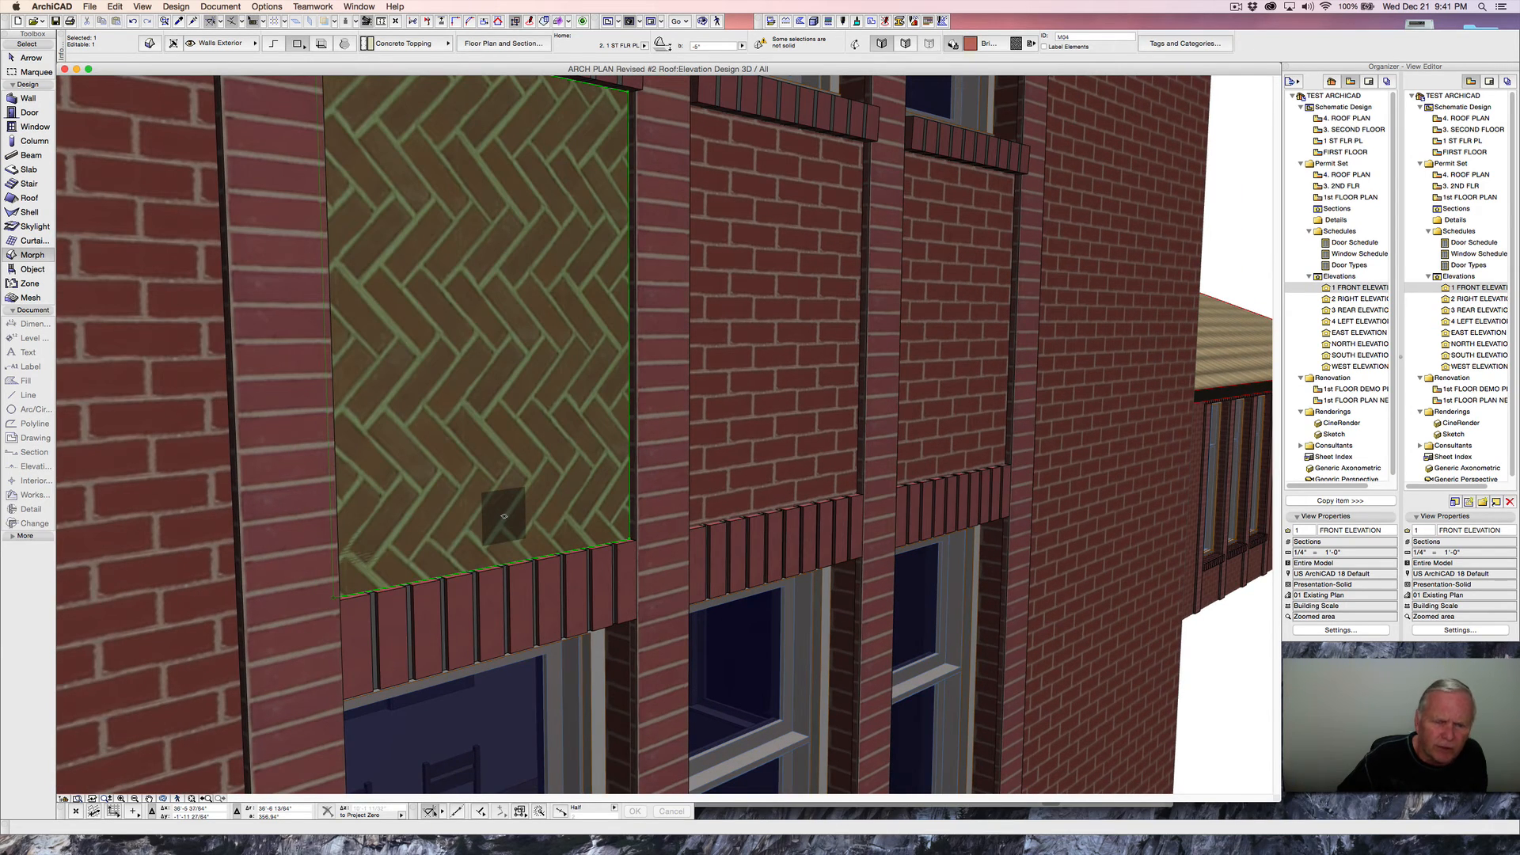
scroll(504, 516, "down", 3)
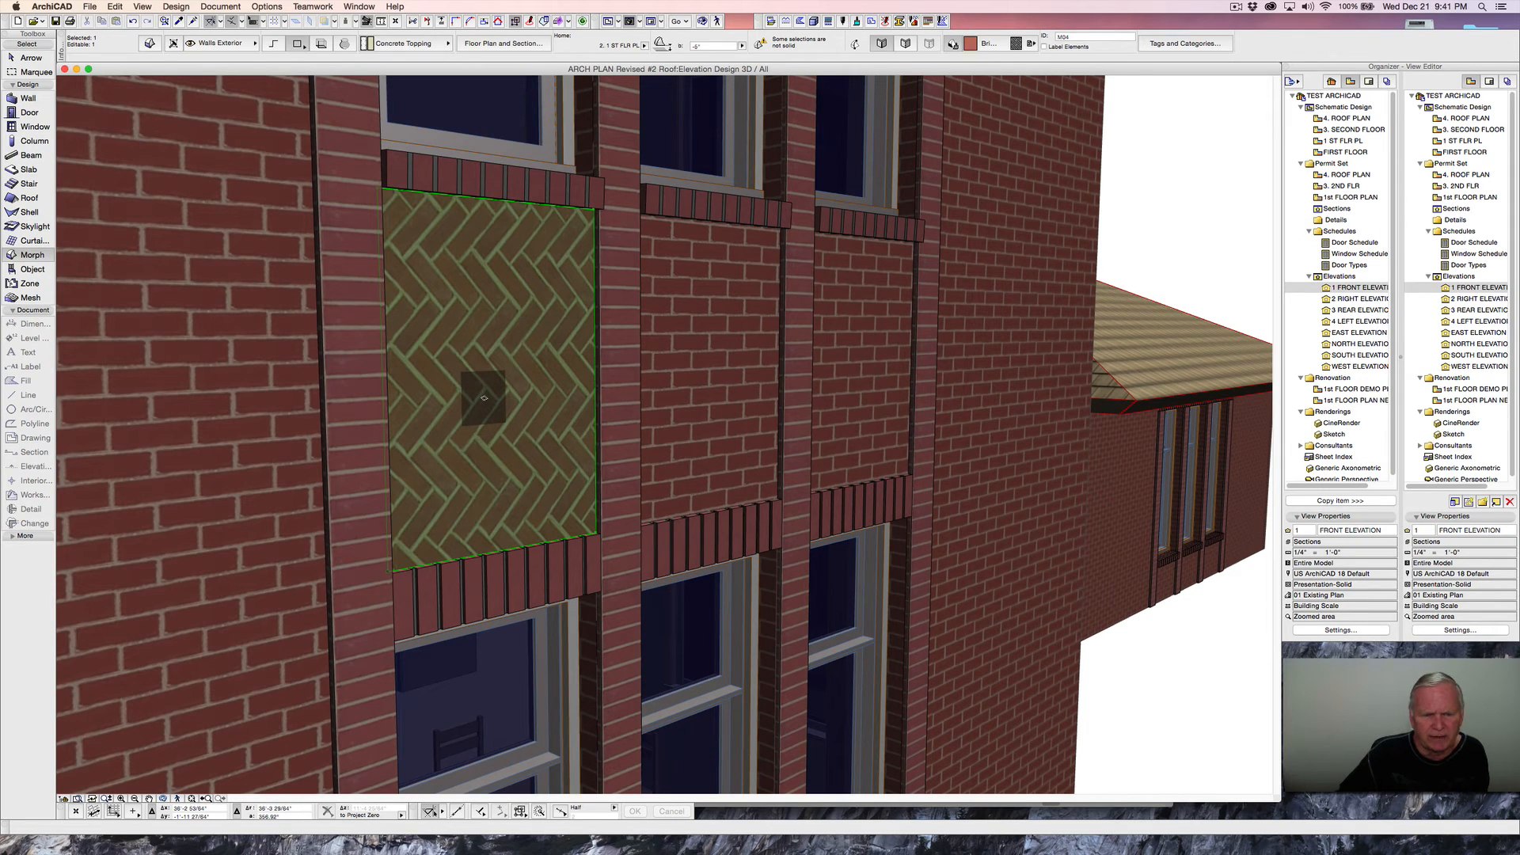
left_click(484, 397)
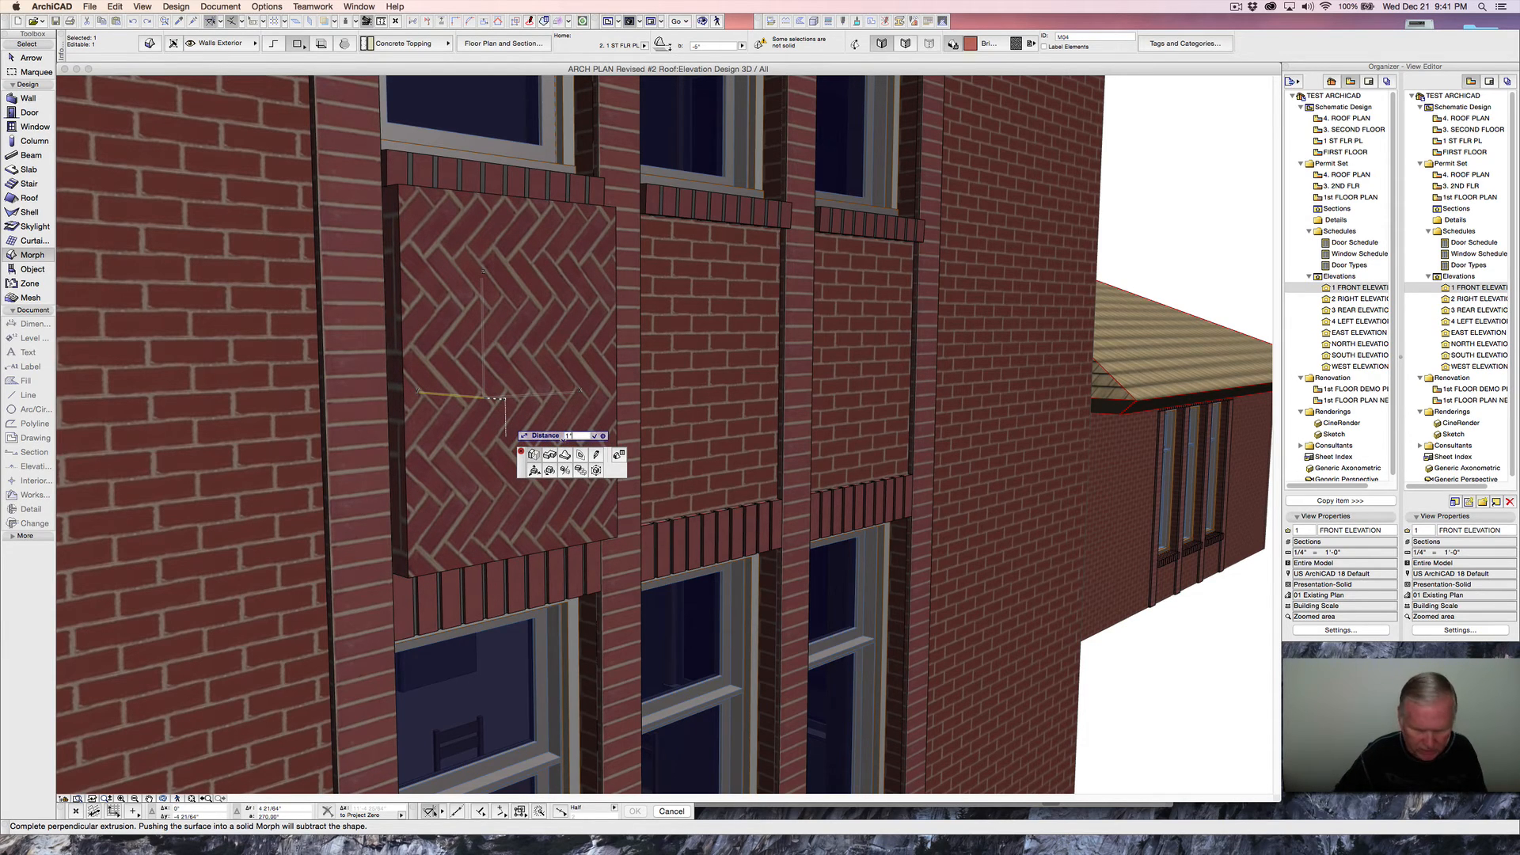
key("Return")
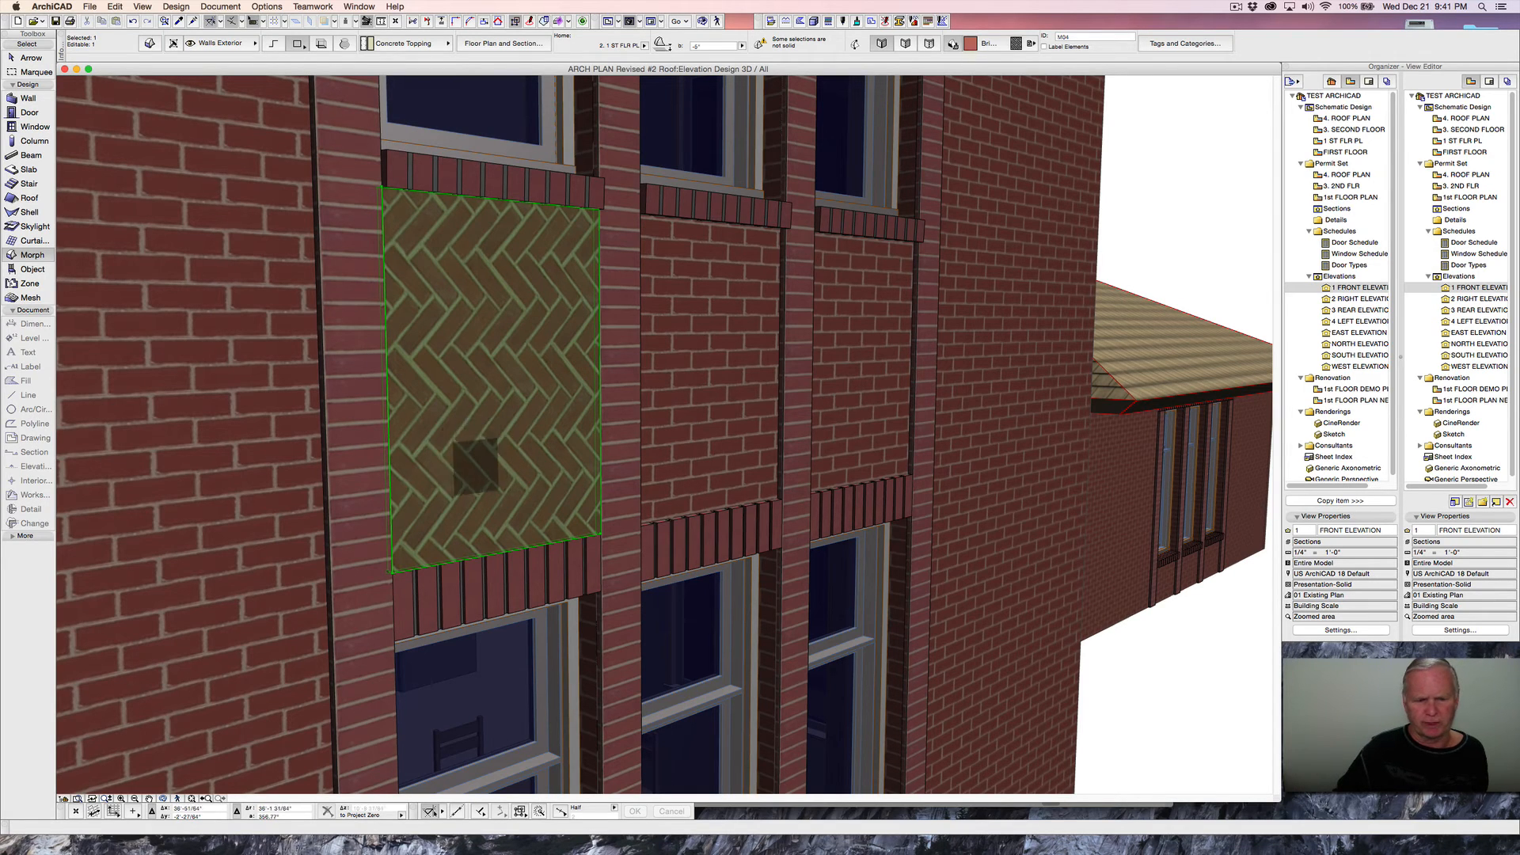
- Set the herringbone panel's 3D texture origin at the lower-left corner of its front face
middle_click_drag(498, 455, 449, 467, "shift")
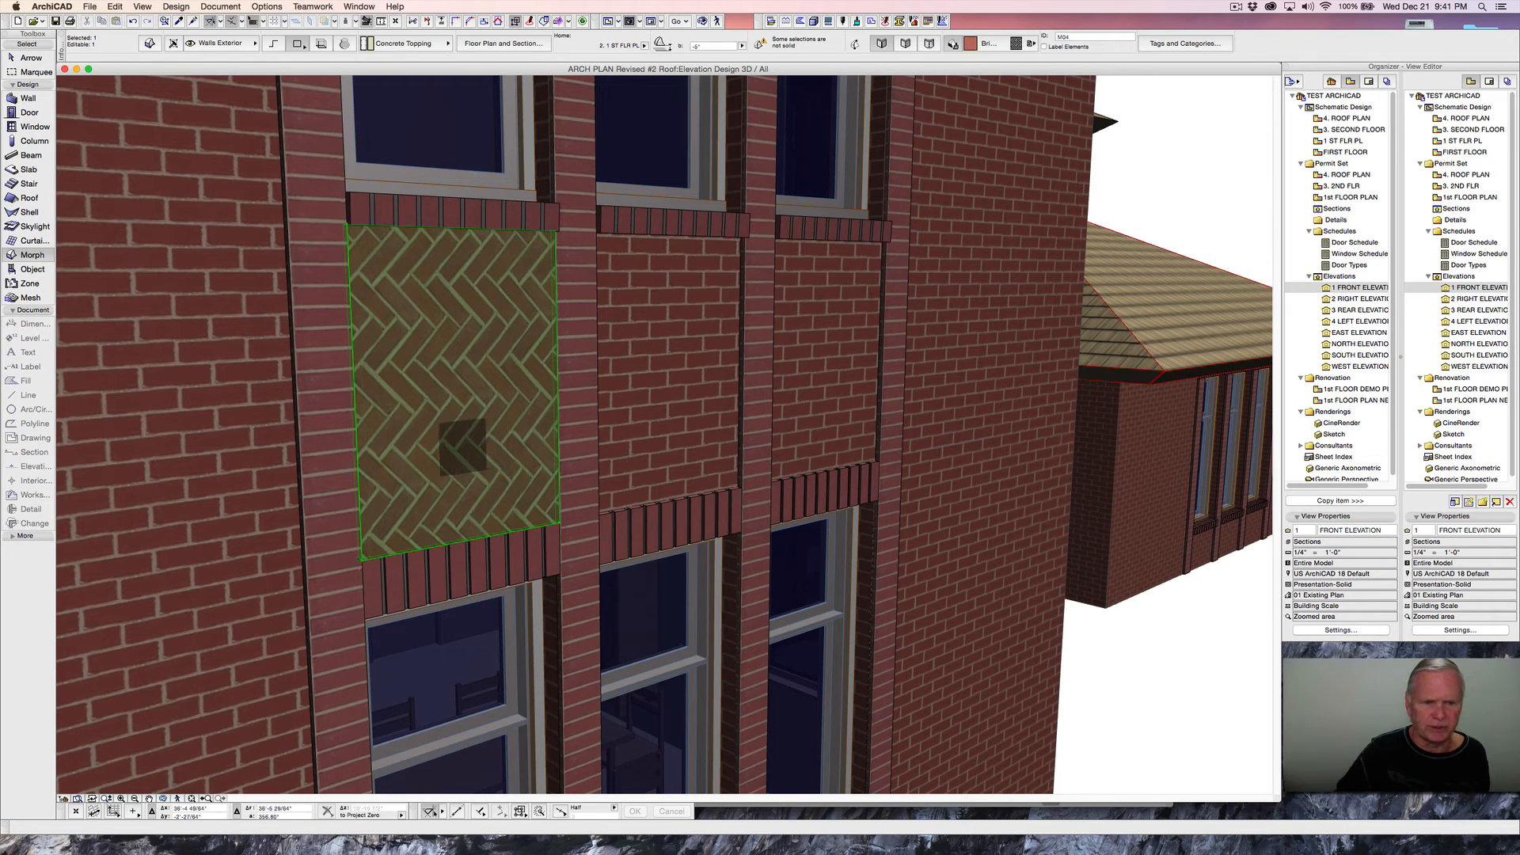
middle_click_drag(503, 410, 400, 421, "shift")
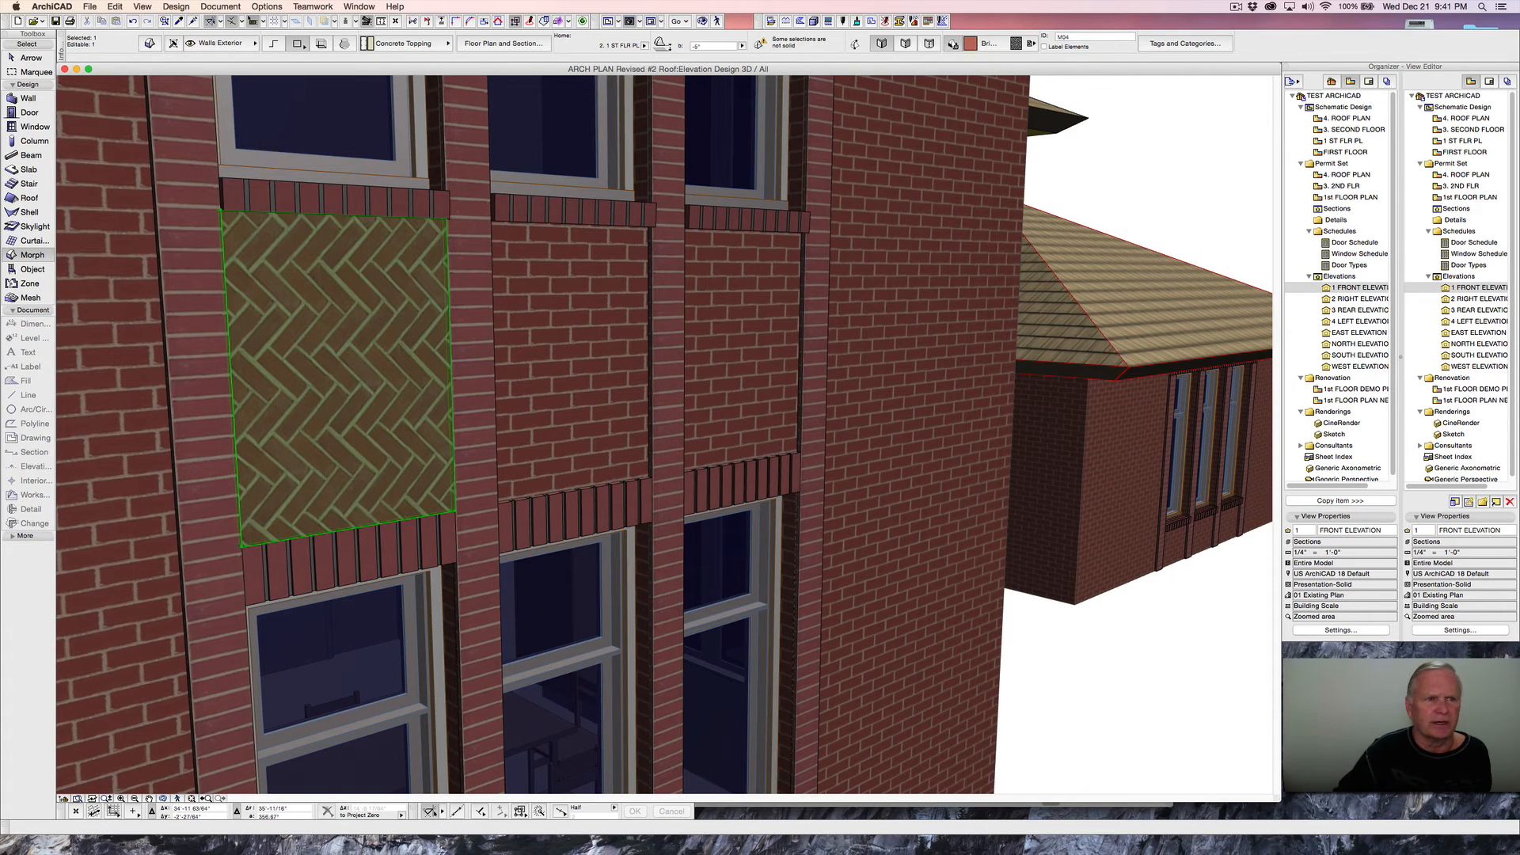
left_click(176, 7)
mouse_move(196, 112)
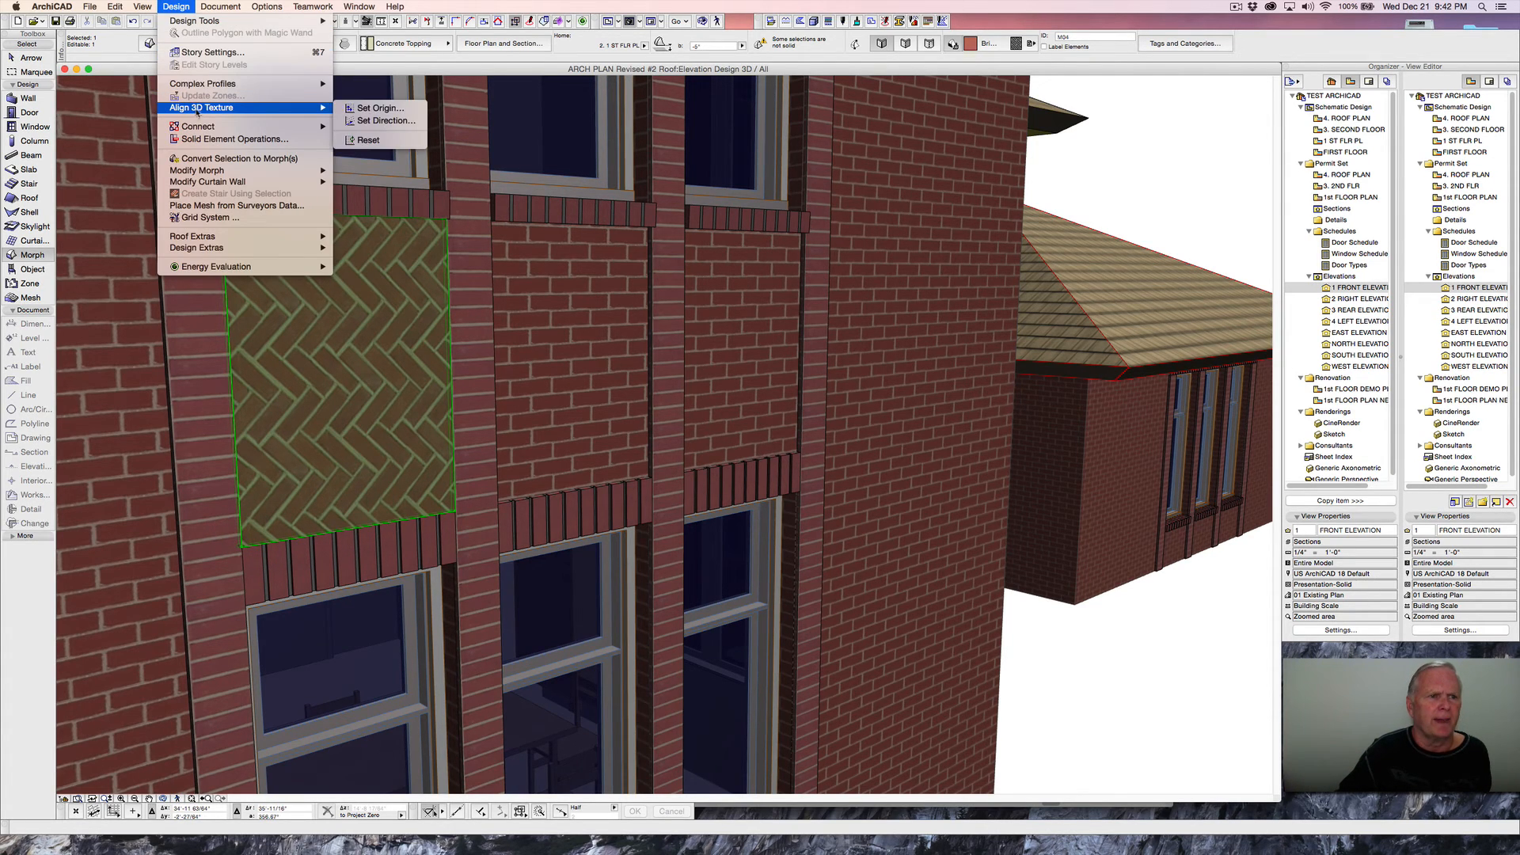
left_click(380, 108)
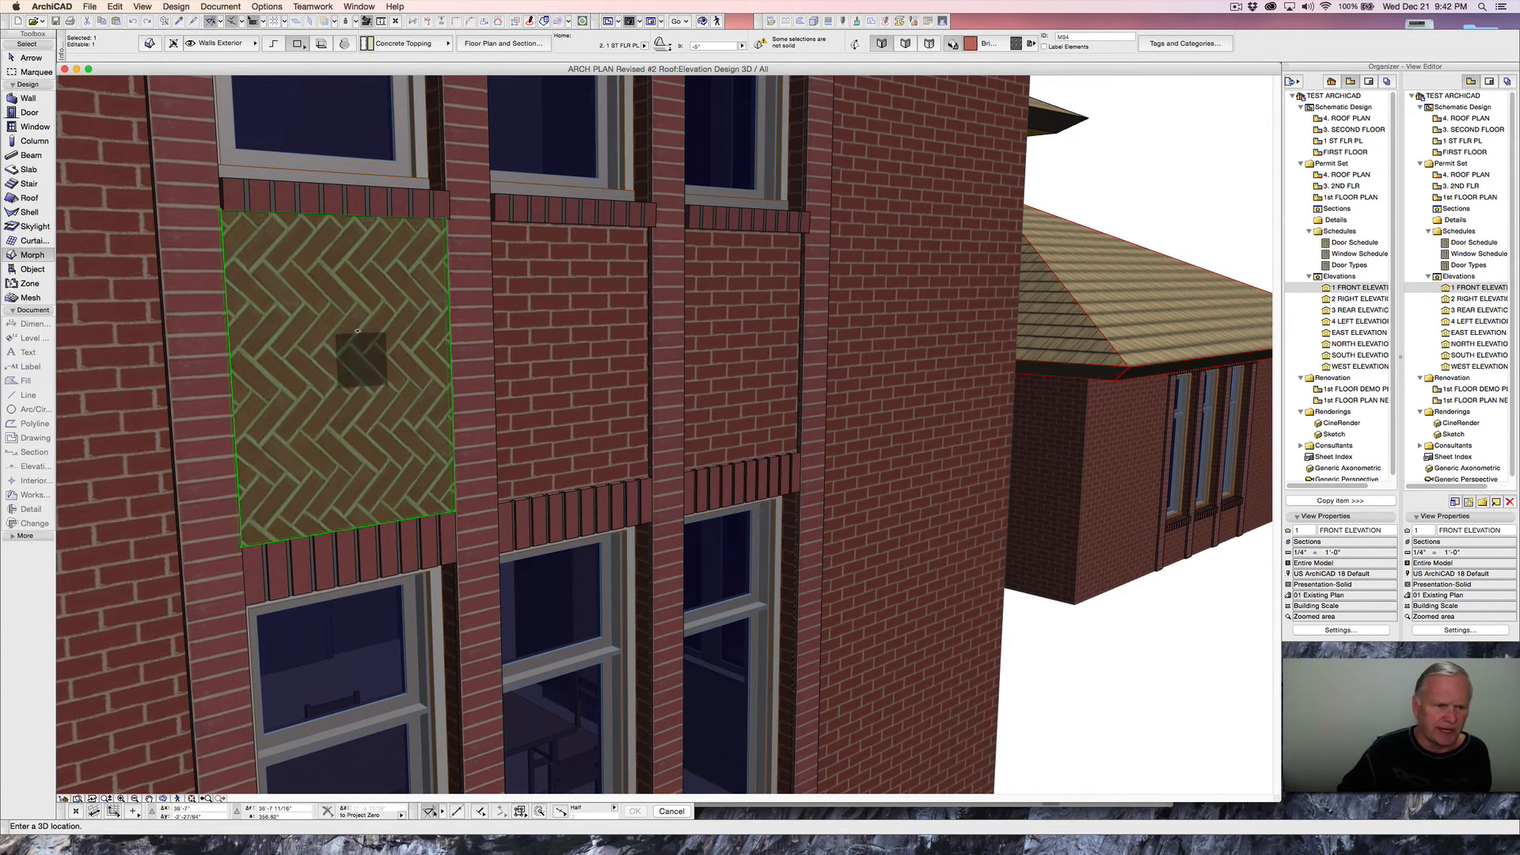
left_click(244, 544)
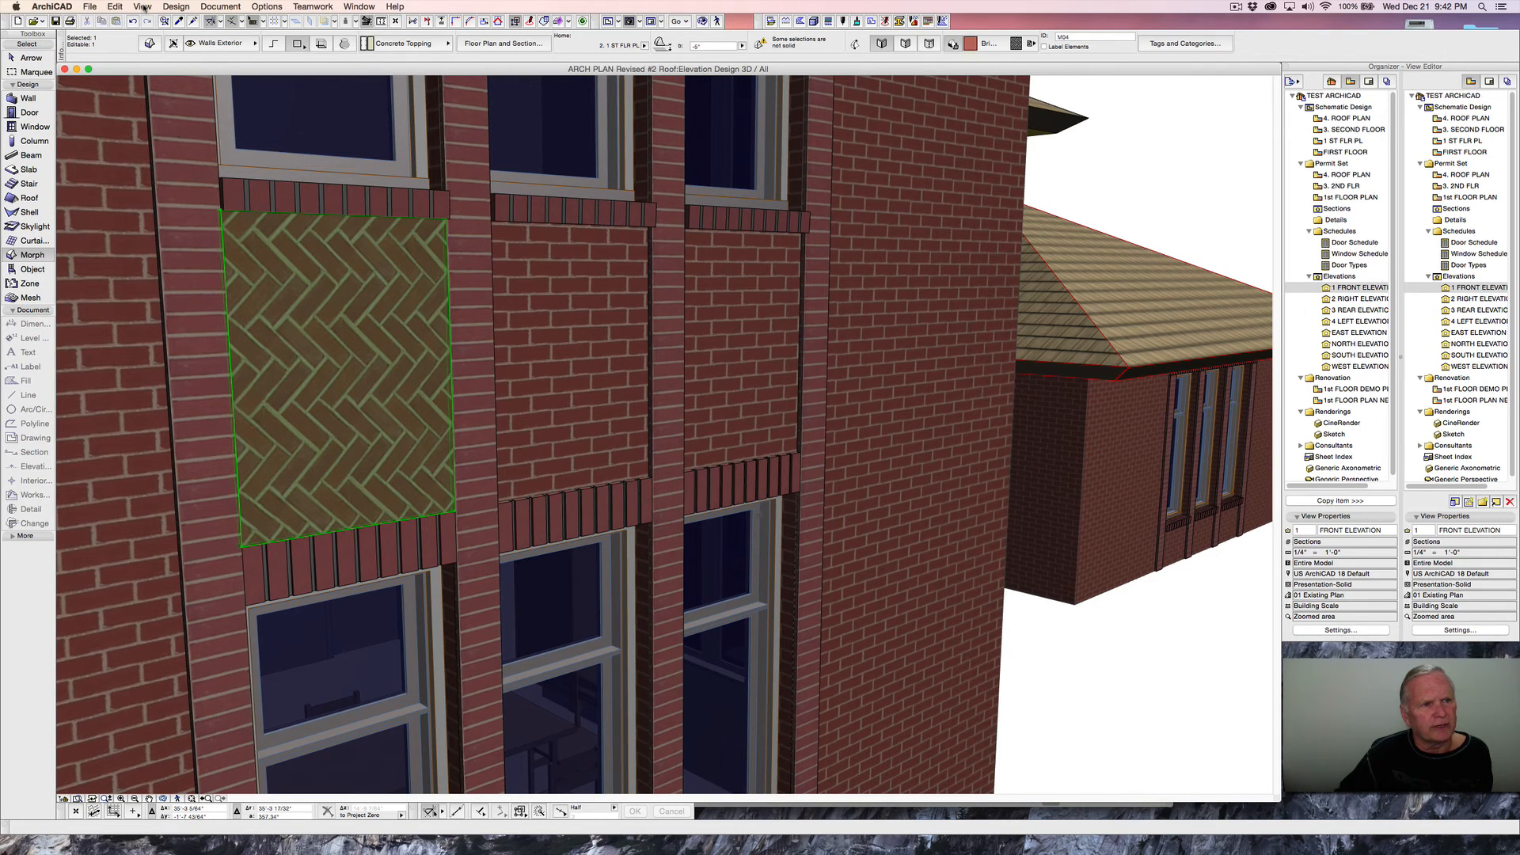
- Shift the panel's 3D texture origin slightly up its left edge, just above the lower-left corner
left_click(175, 6)
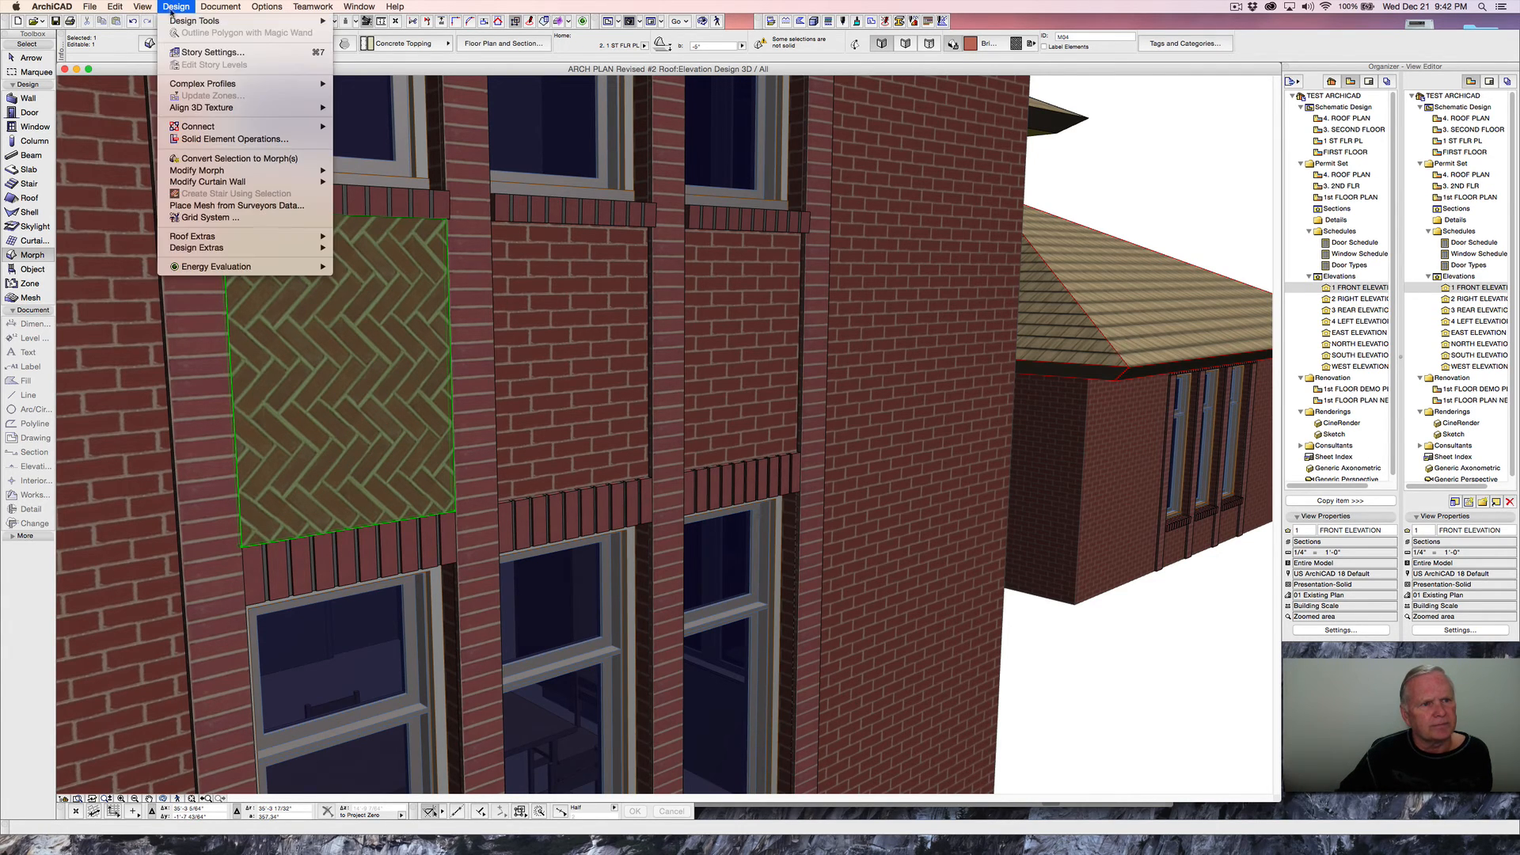
mouse_move(237, 107)
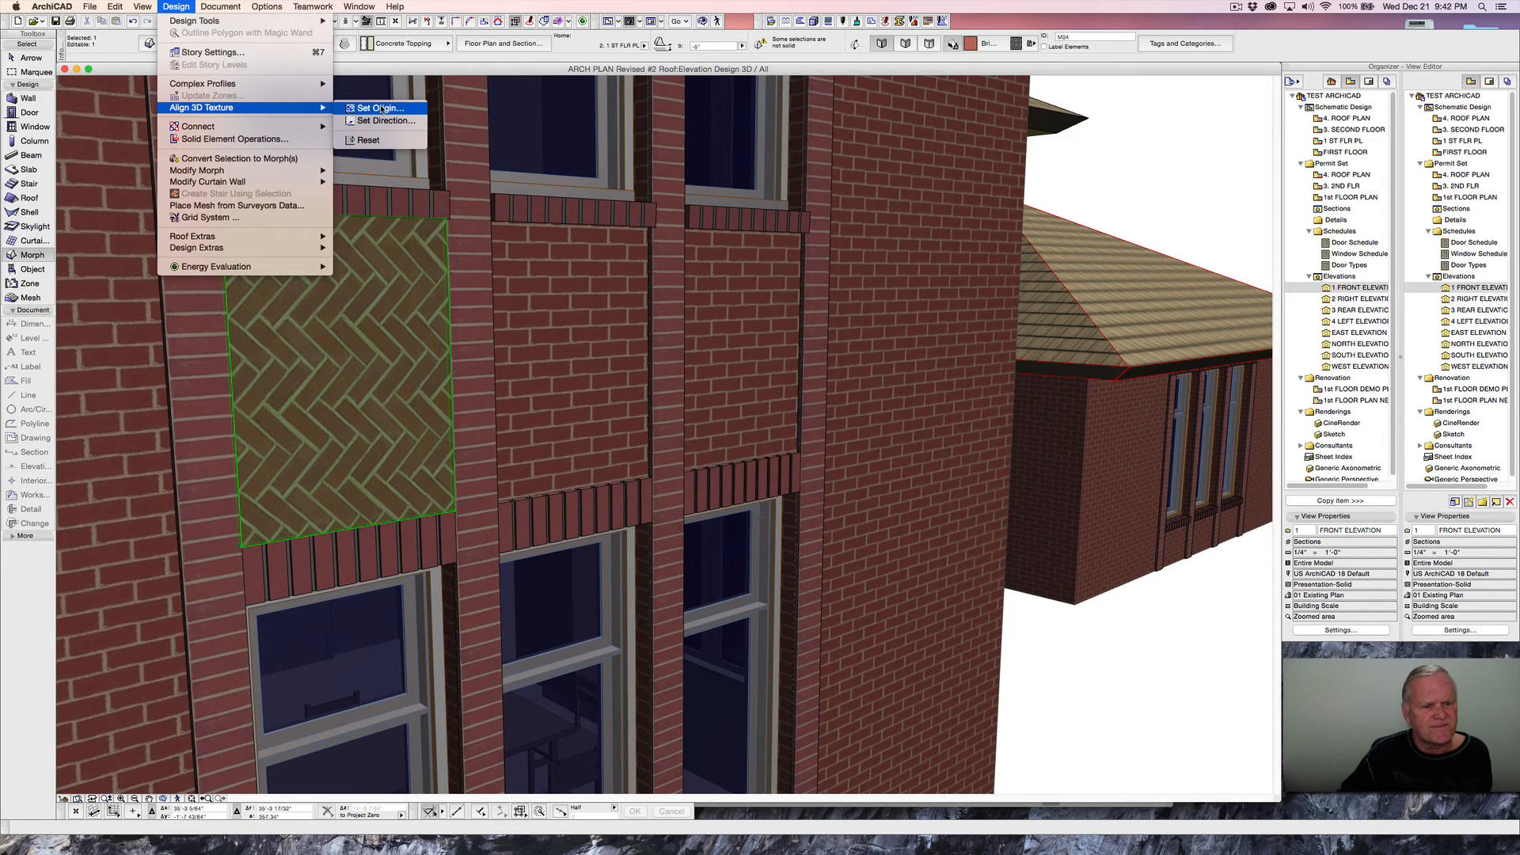
left_click(381, 109)
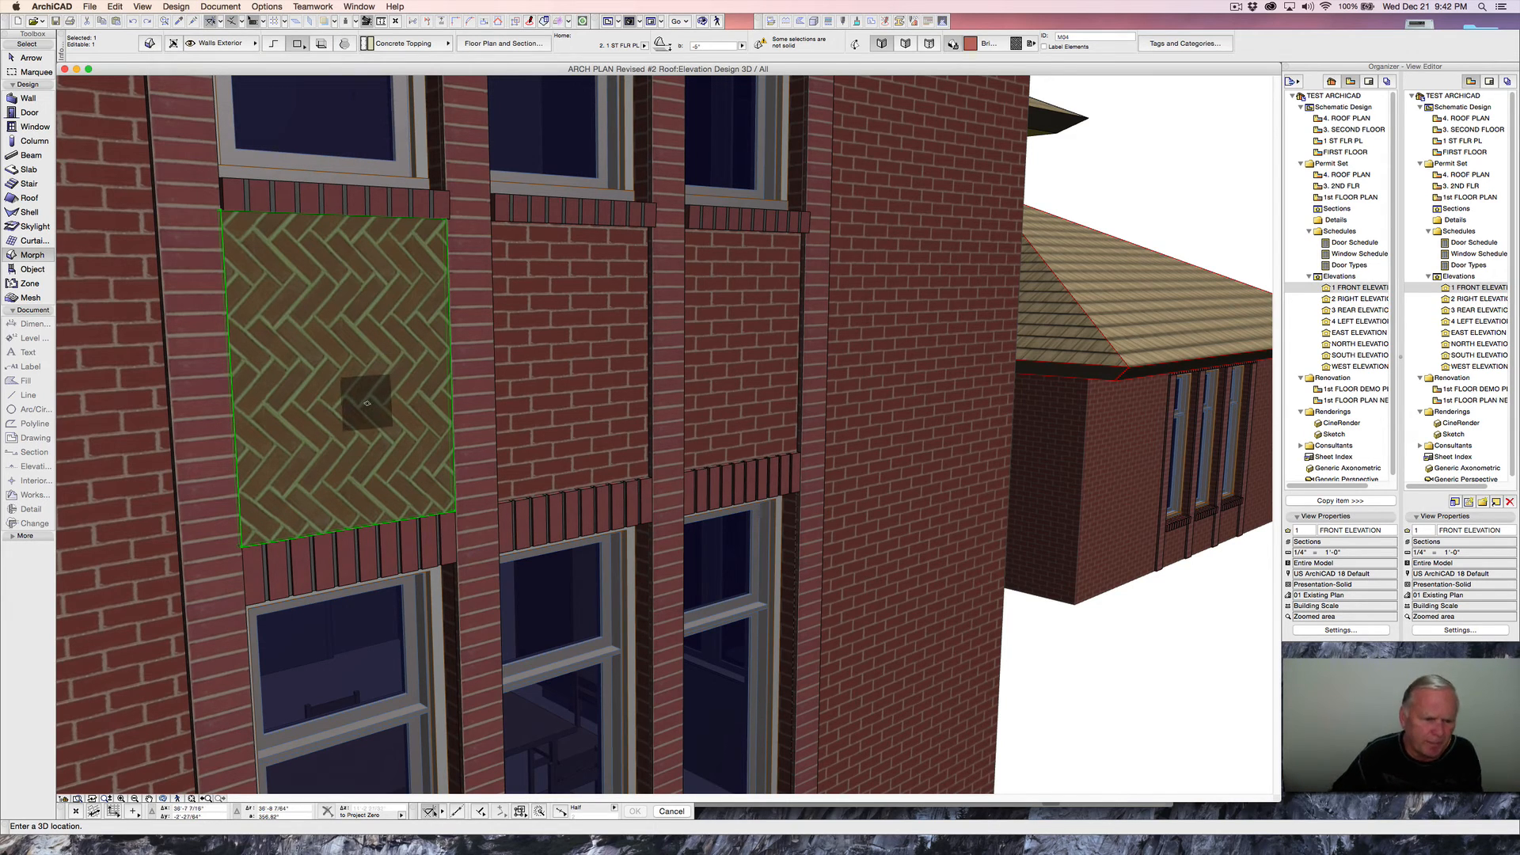
left_click(241, 531)
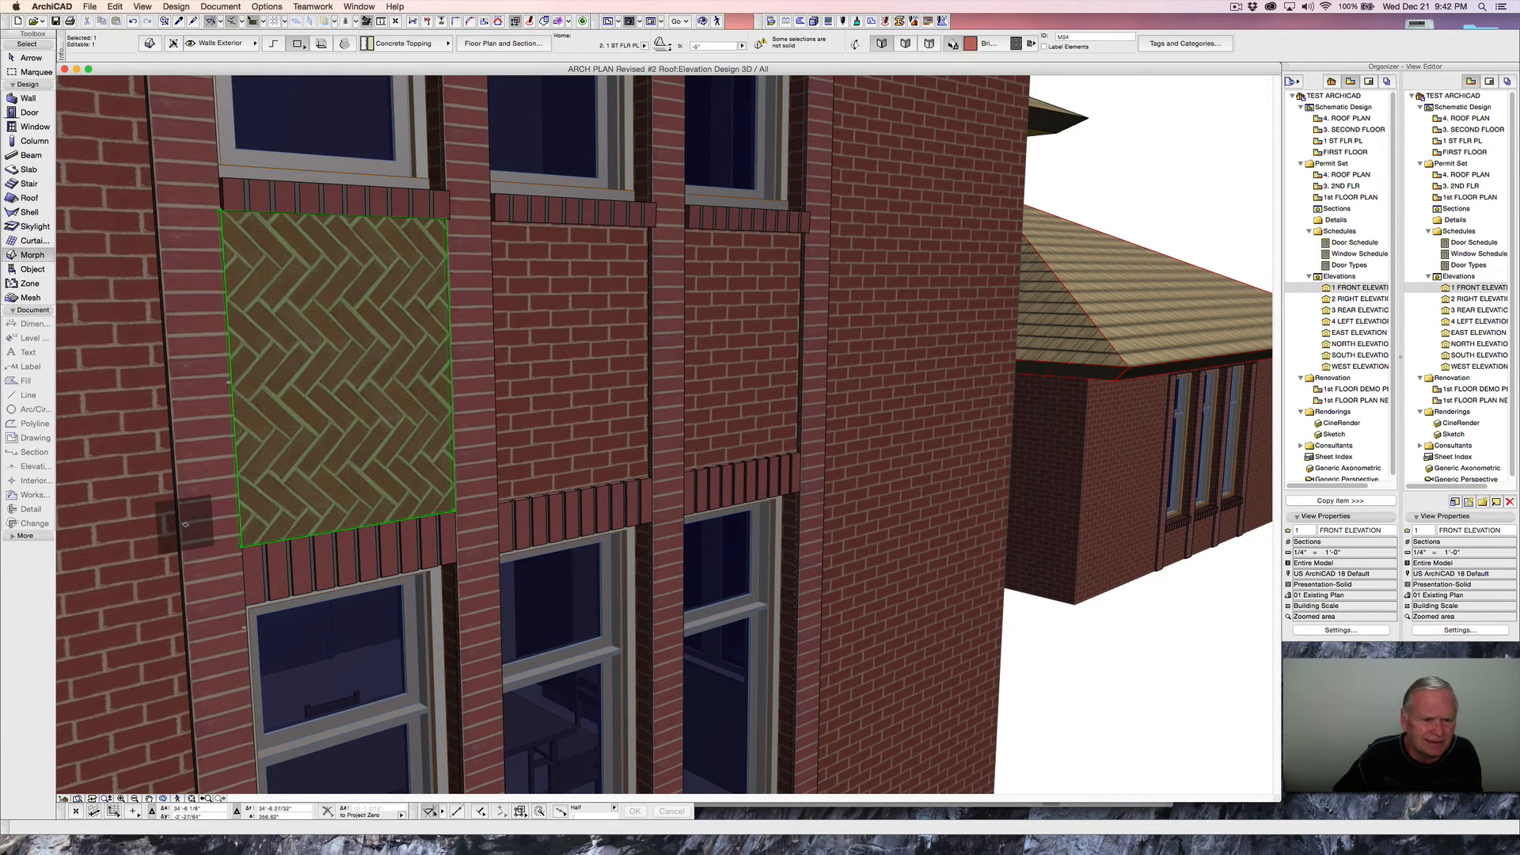
- Reposition the panel's 3D texture origin on its left edge, midway between the two previously picked points
left_click(144, 7)
mouse_move(164, 8)
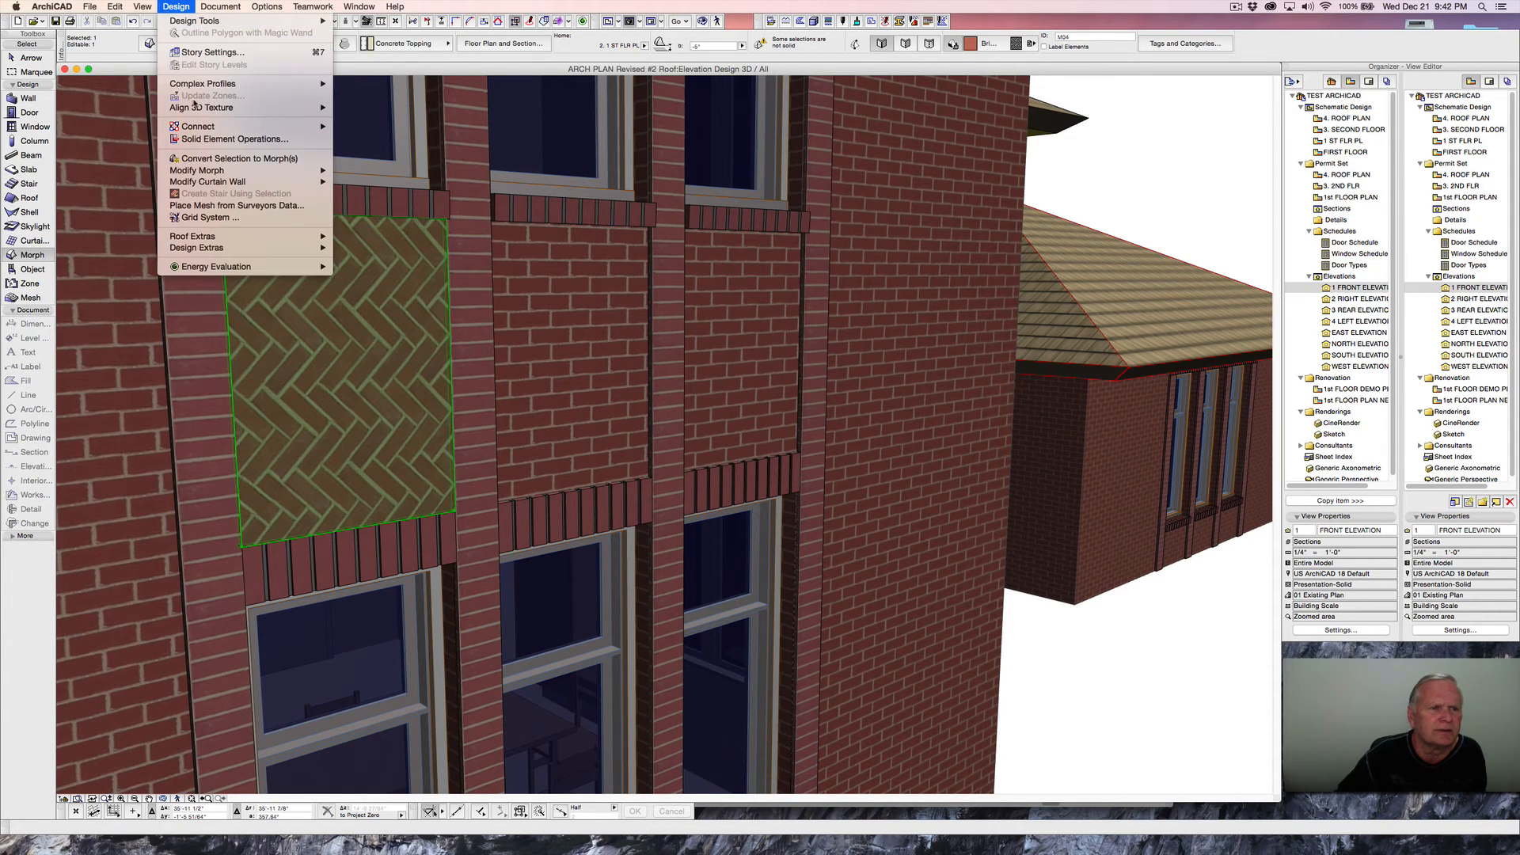
left_click(376, 109)
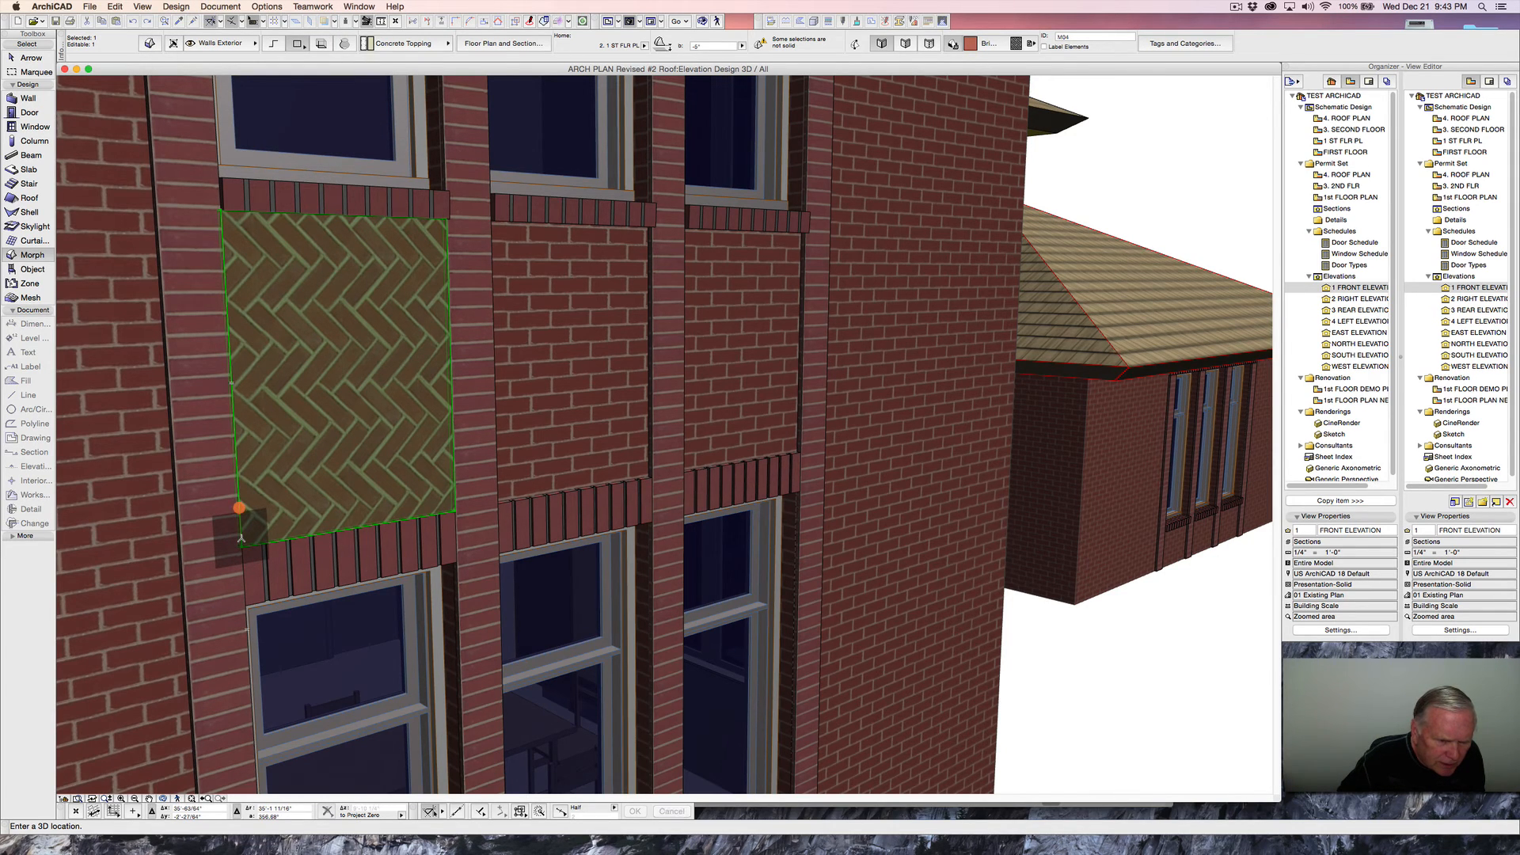
left_click(241, 539)
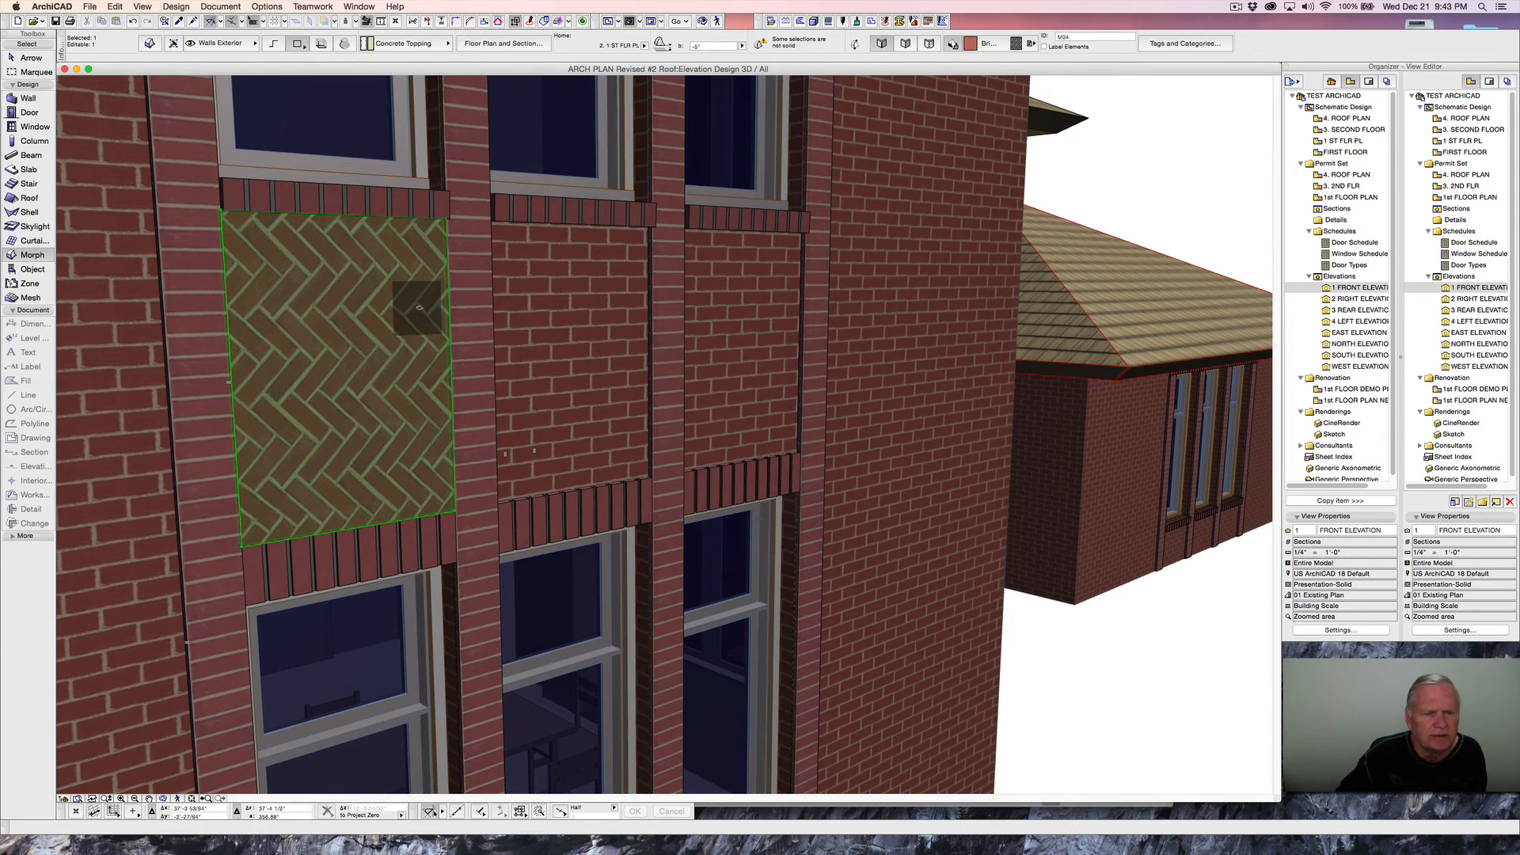
- Multiply the herringbone panel with 2 incremental drag copies, placing them in the two adjacent bays between the upper and lower windows
middle_click_drag(418, 312, 310, 308)
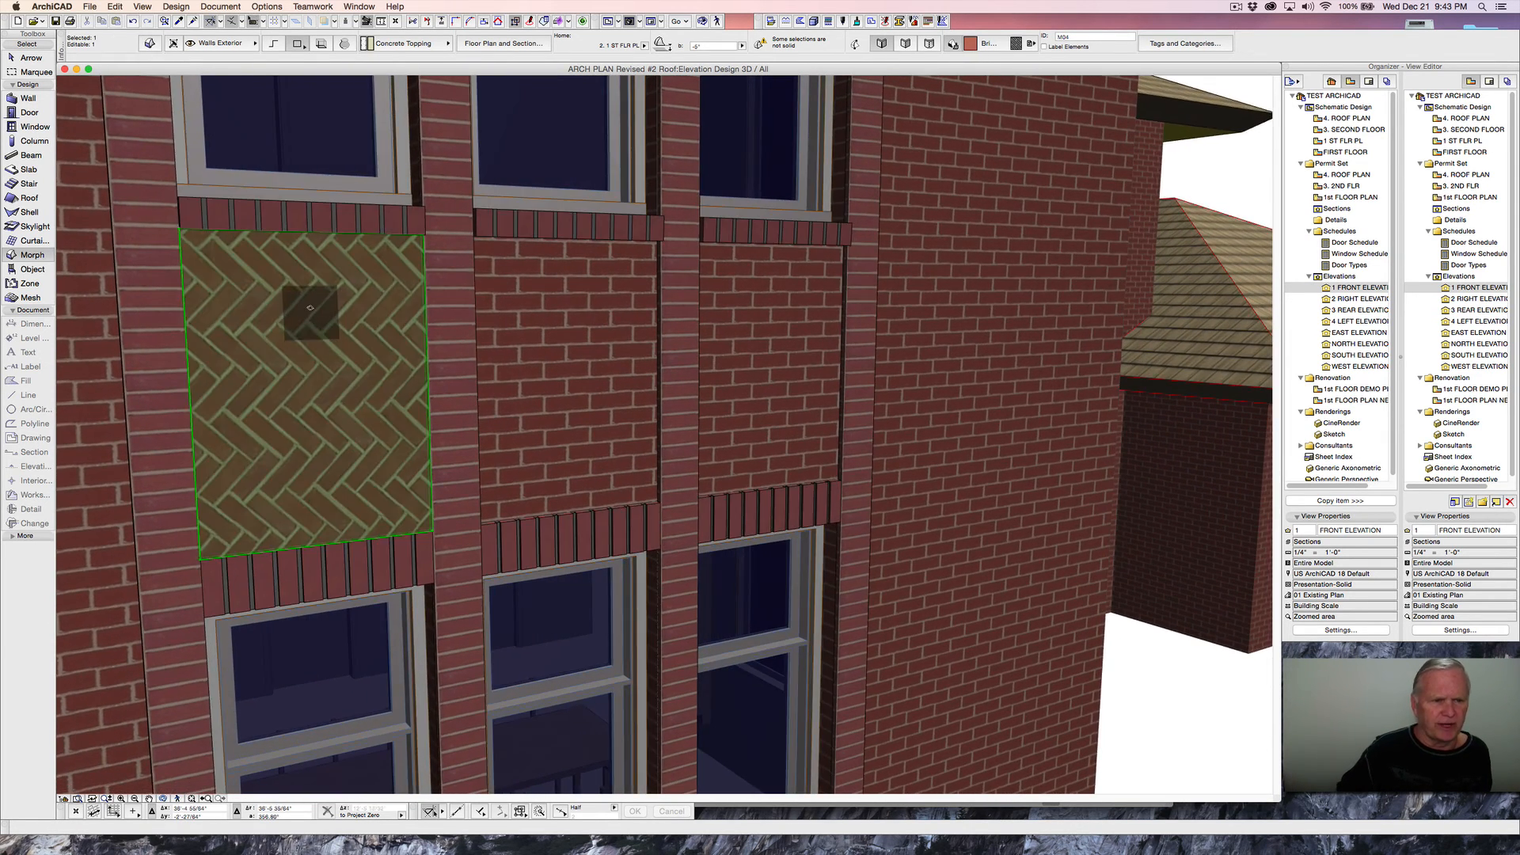
right_click(304, 311)
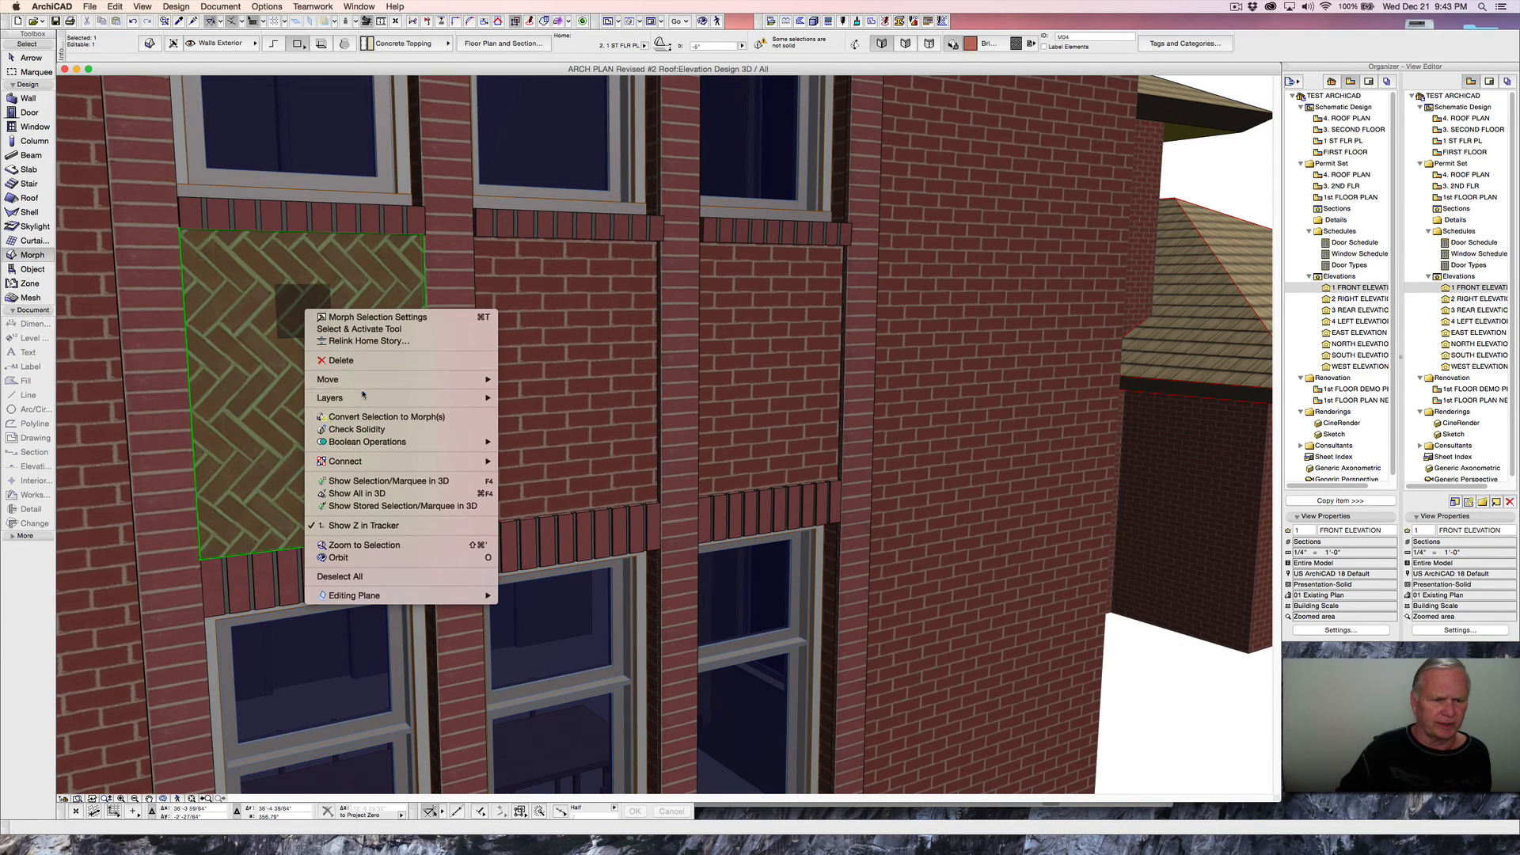
mouse_move(362, 383)
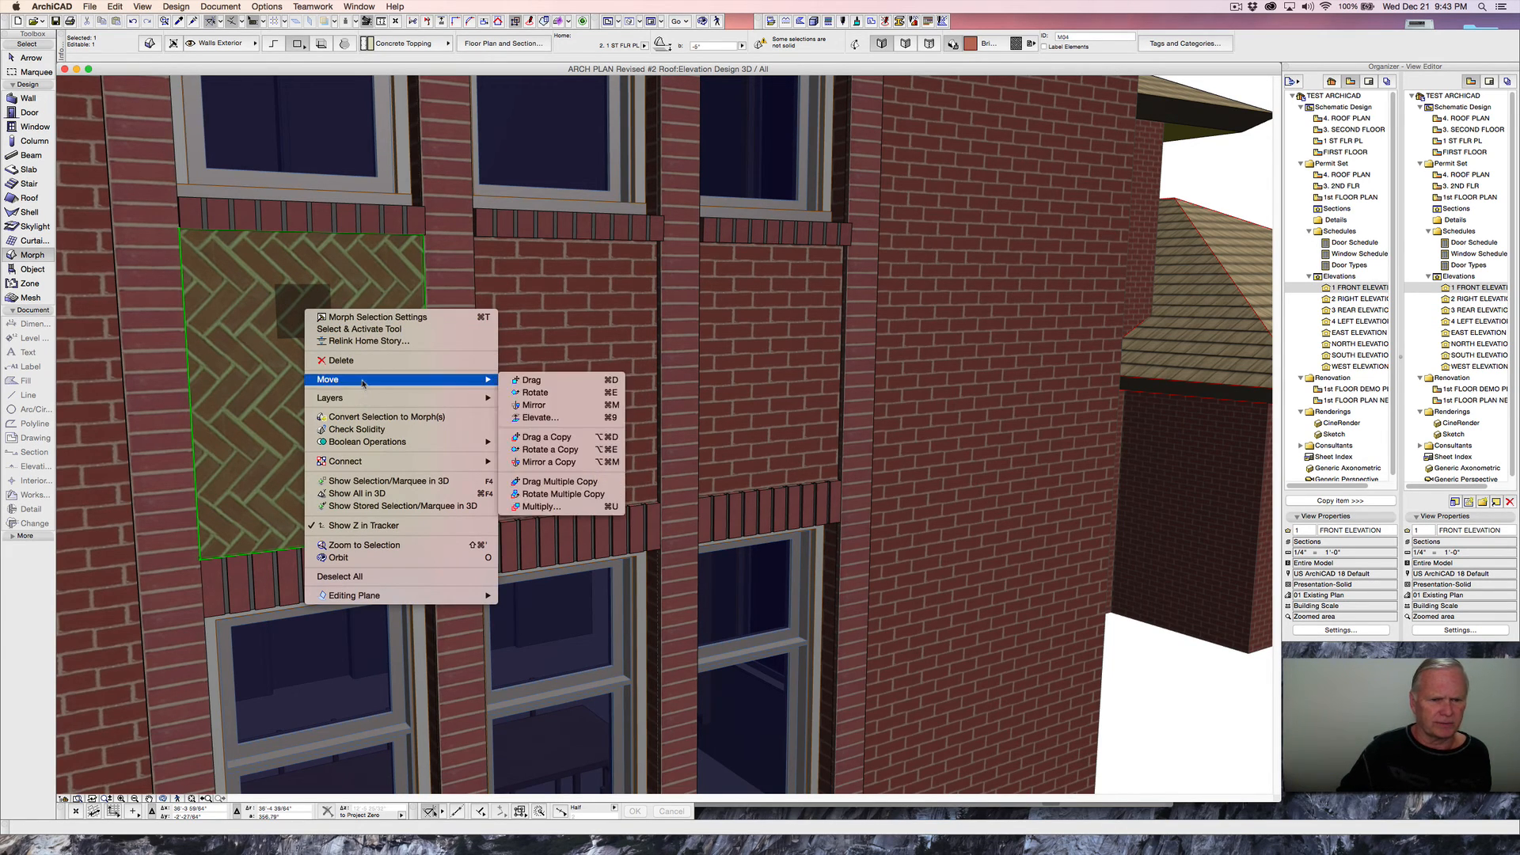
left_click(537, 506)
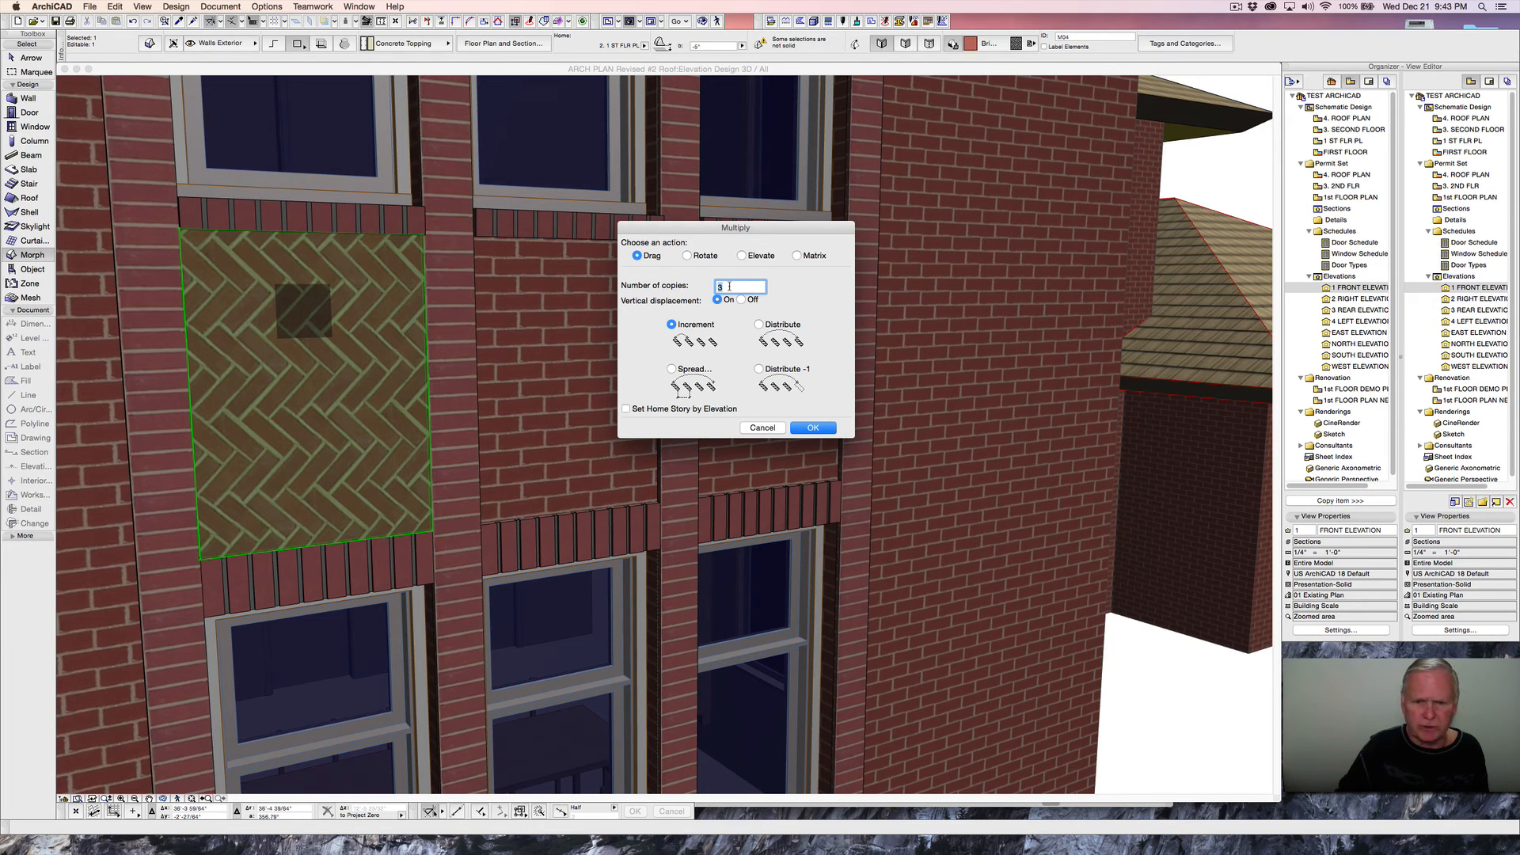
type("2")
left_click(813, 429)
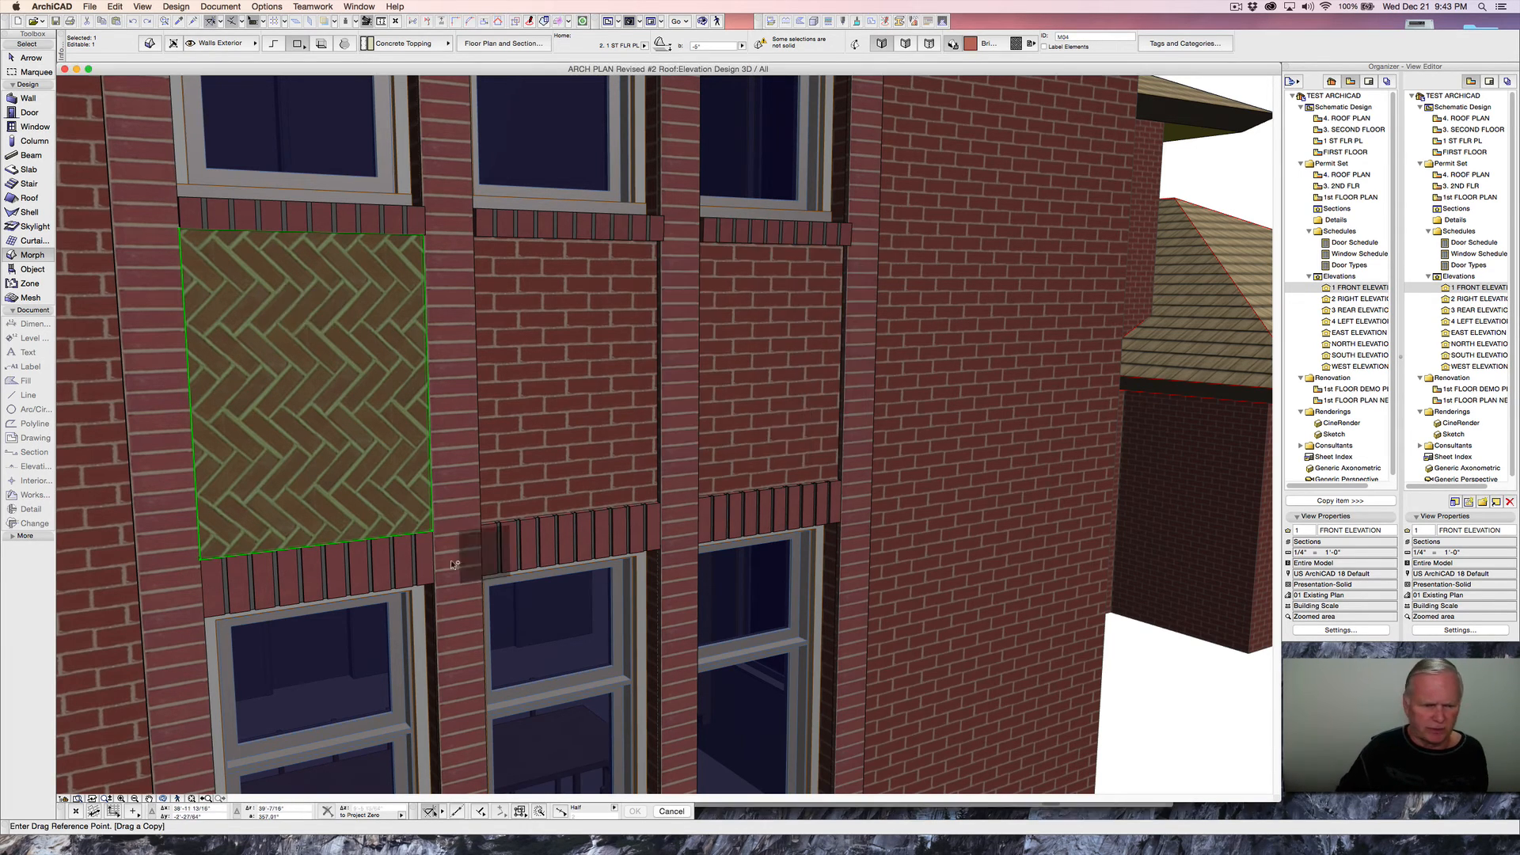
left_click(204, 564)
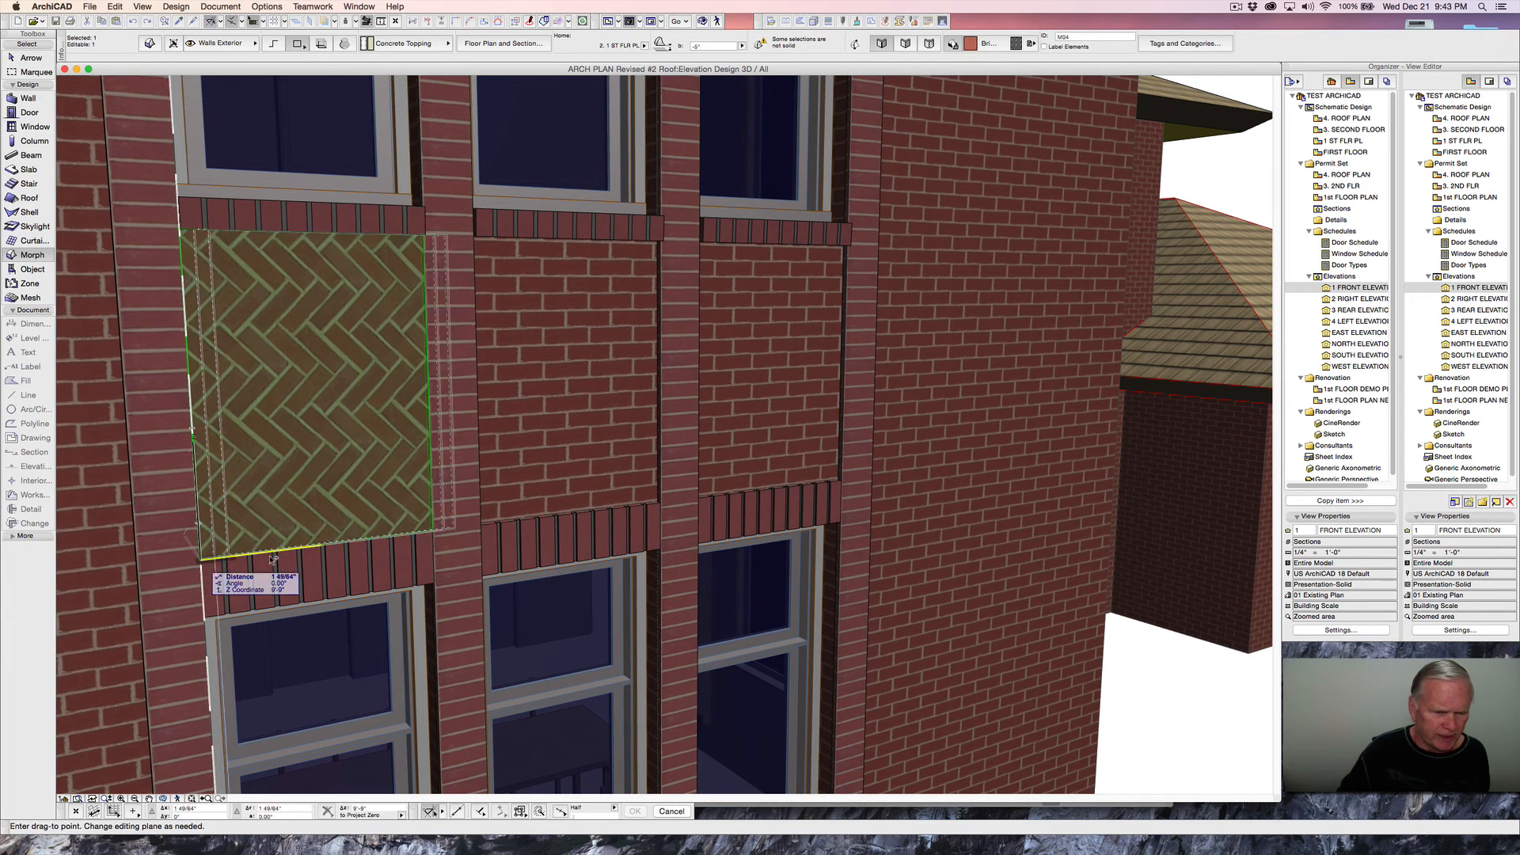
left_click(484, 528)
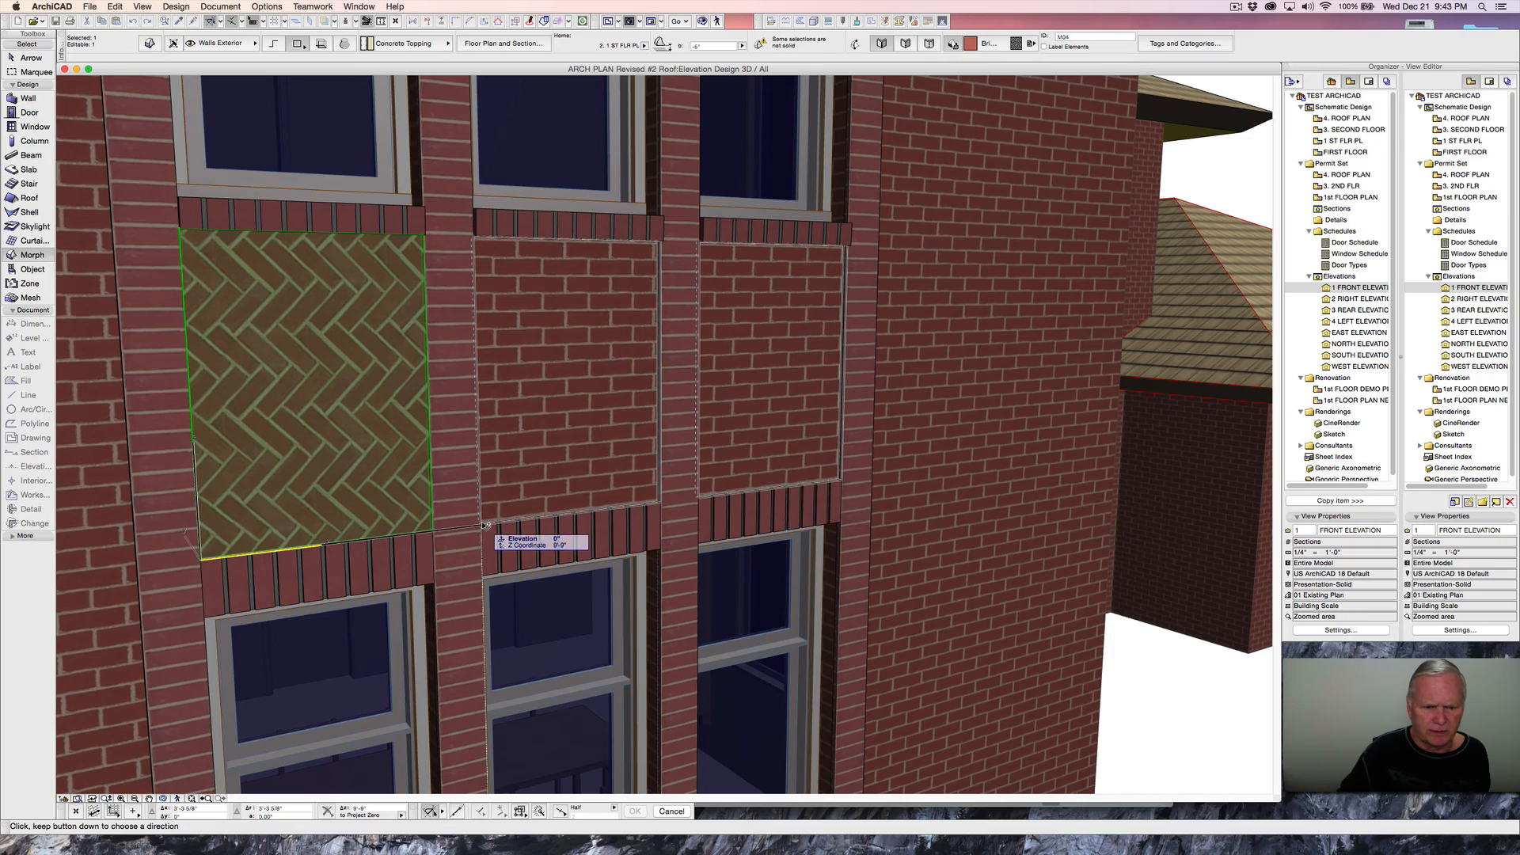
left_click(484, 528)
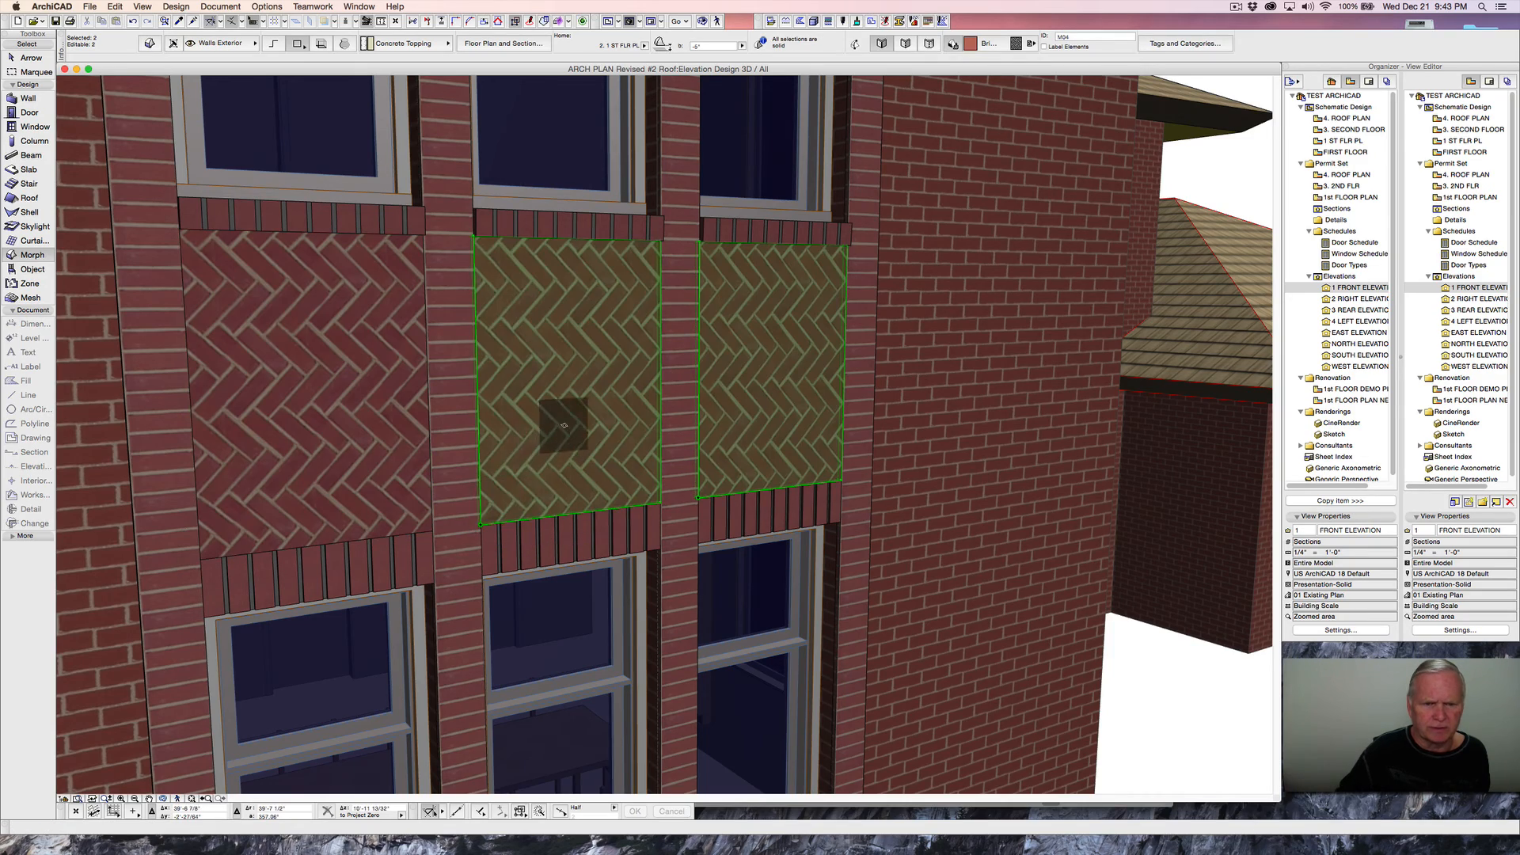
- Deselect the two new copies and select only the leftmost herringbone panel
middle_click_drag(563, 424, 495, 442)
scroll(495, 443, "down", 10)
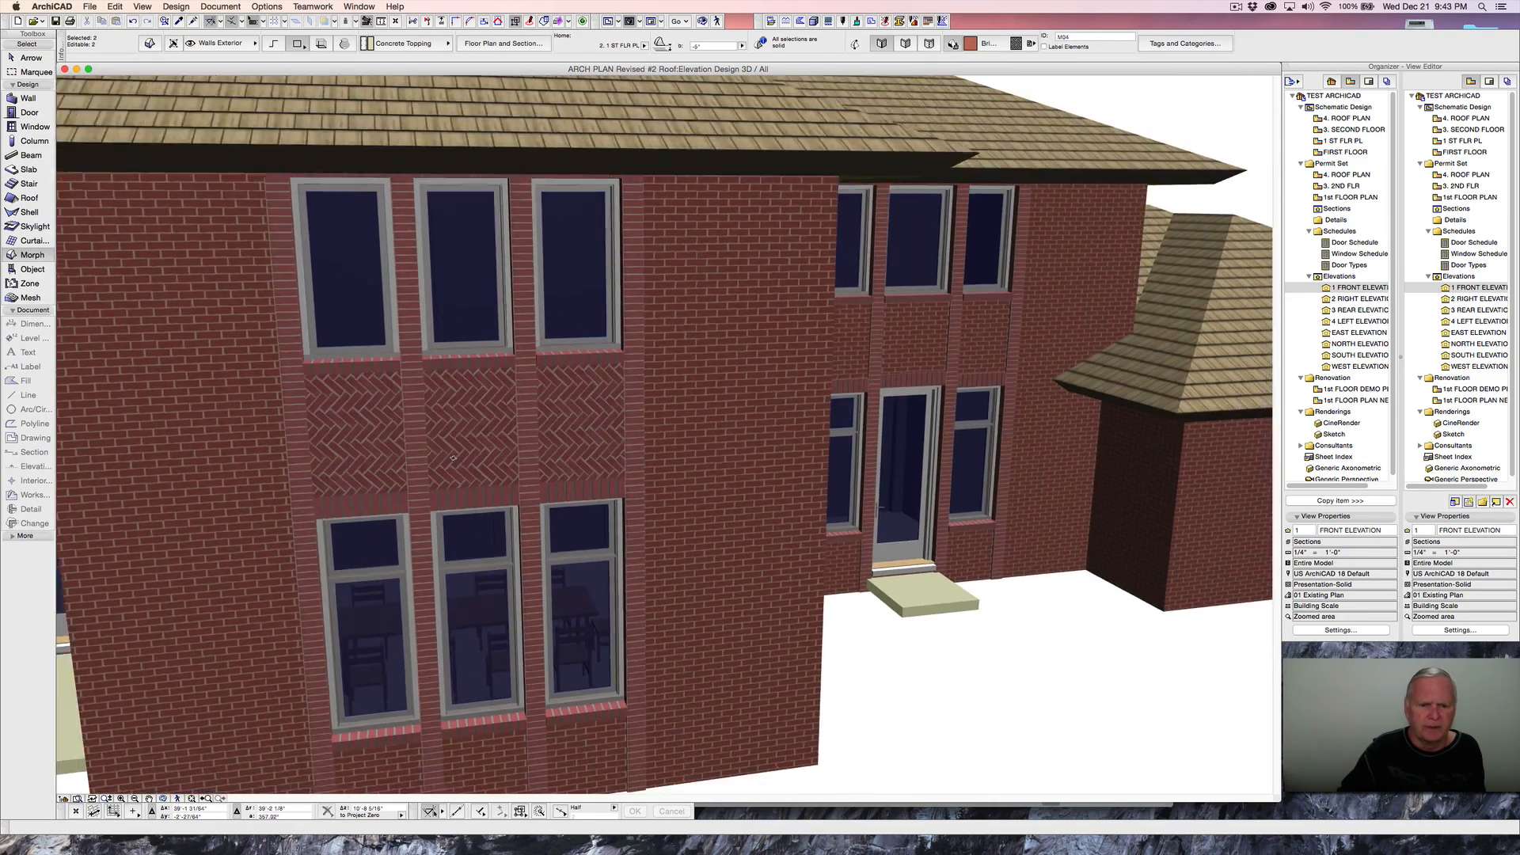
key("Escape")
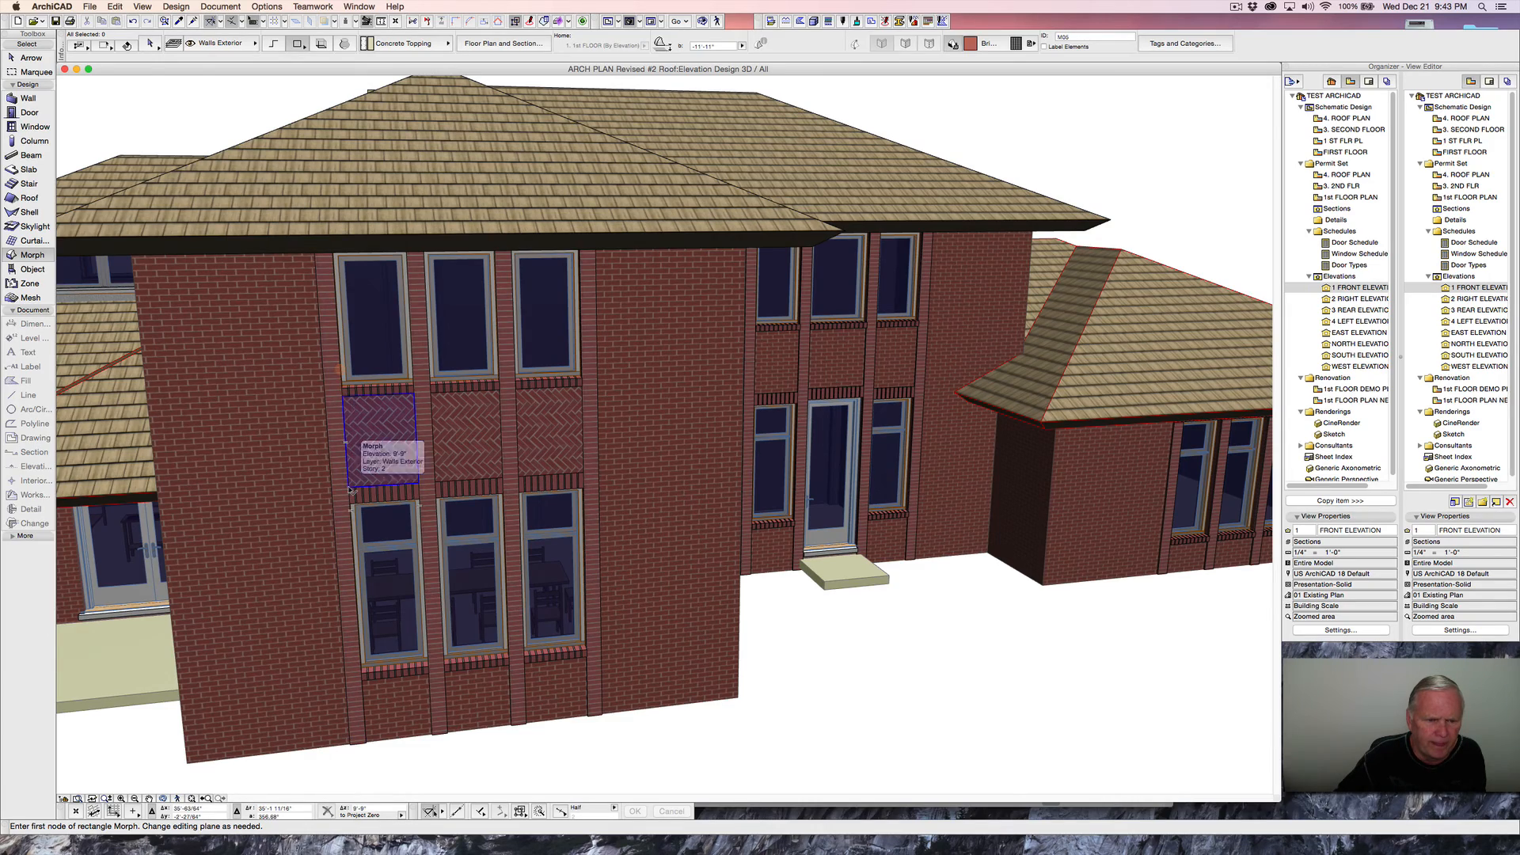
left_click(358, 459, "shift")
scroll(367, 475, "down", 4)
scroll(366, 476, "up", 10)
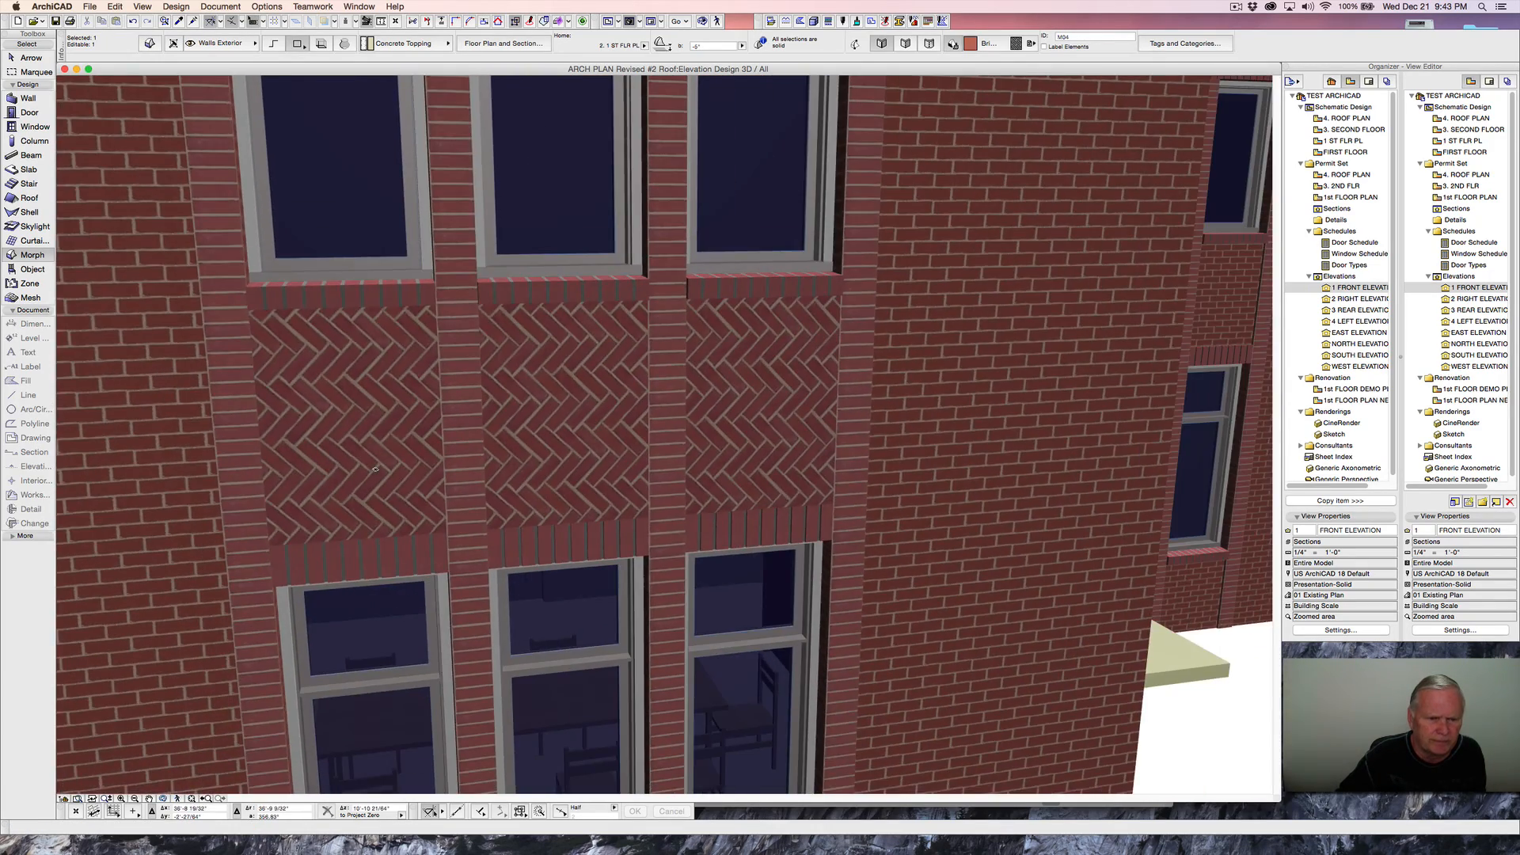
- Try to drag a copy of the leftmost panel from its lower-left corner down to the lower window's bottom-left corner
right_click(376, 469)
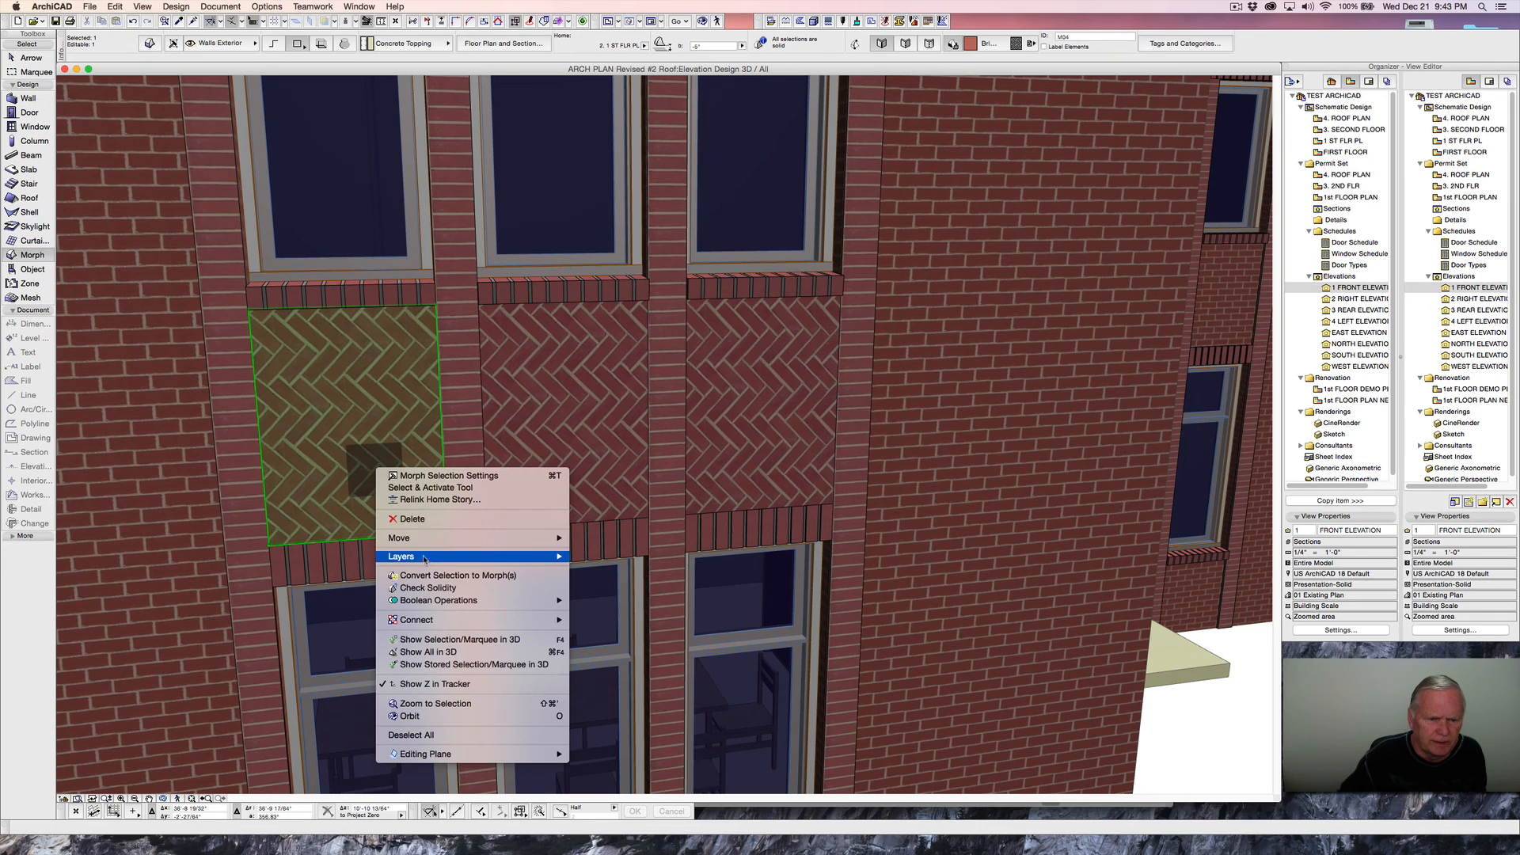
mouse_move(422, 543)
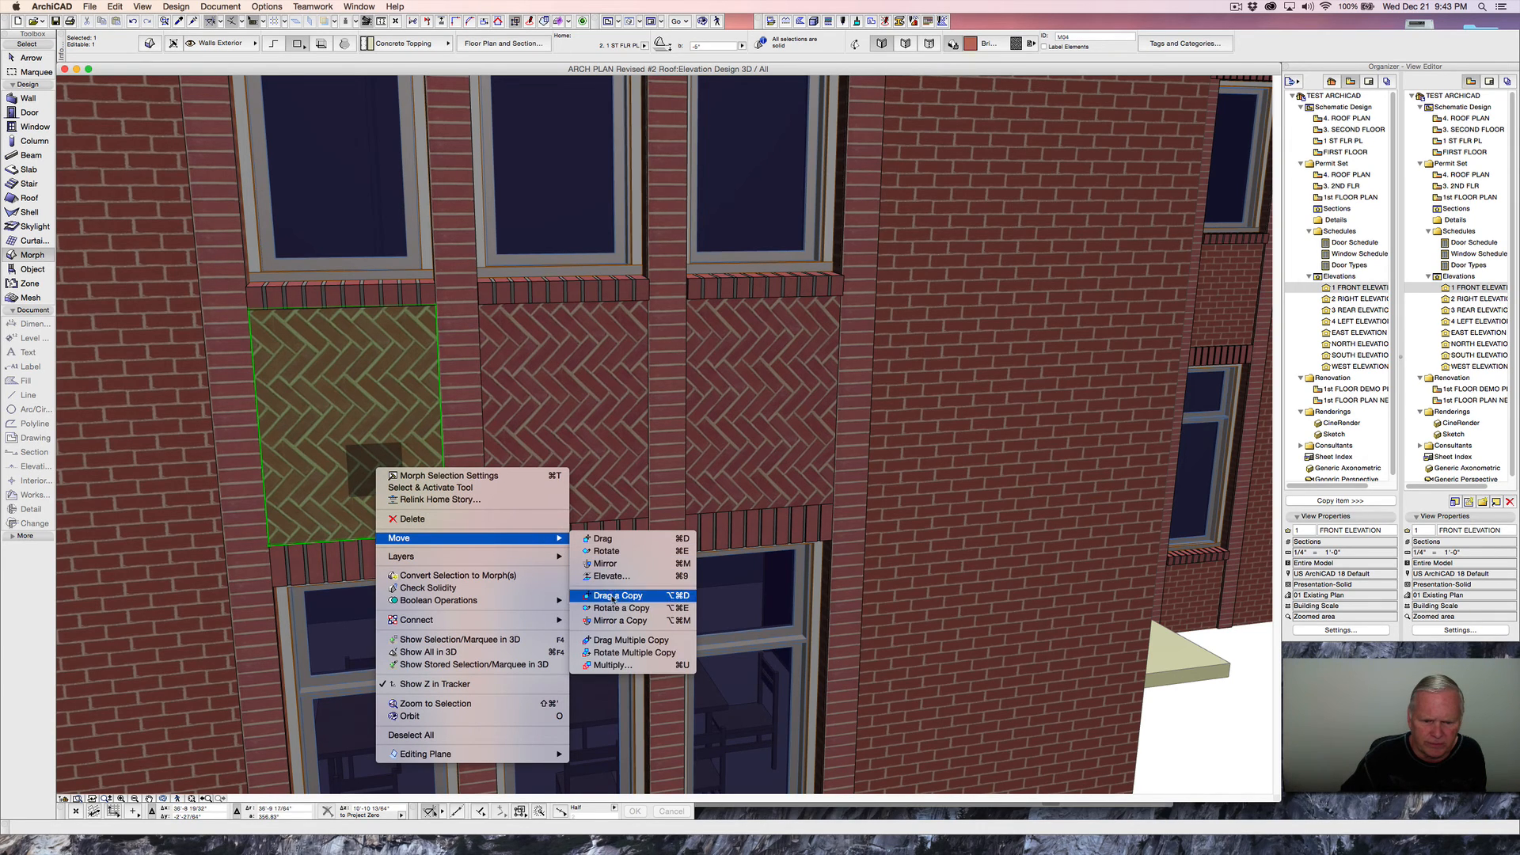
left_click(614, 596)
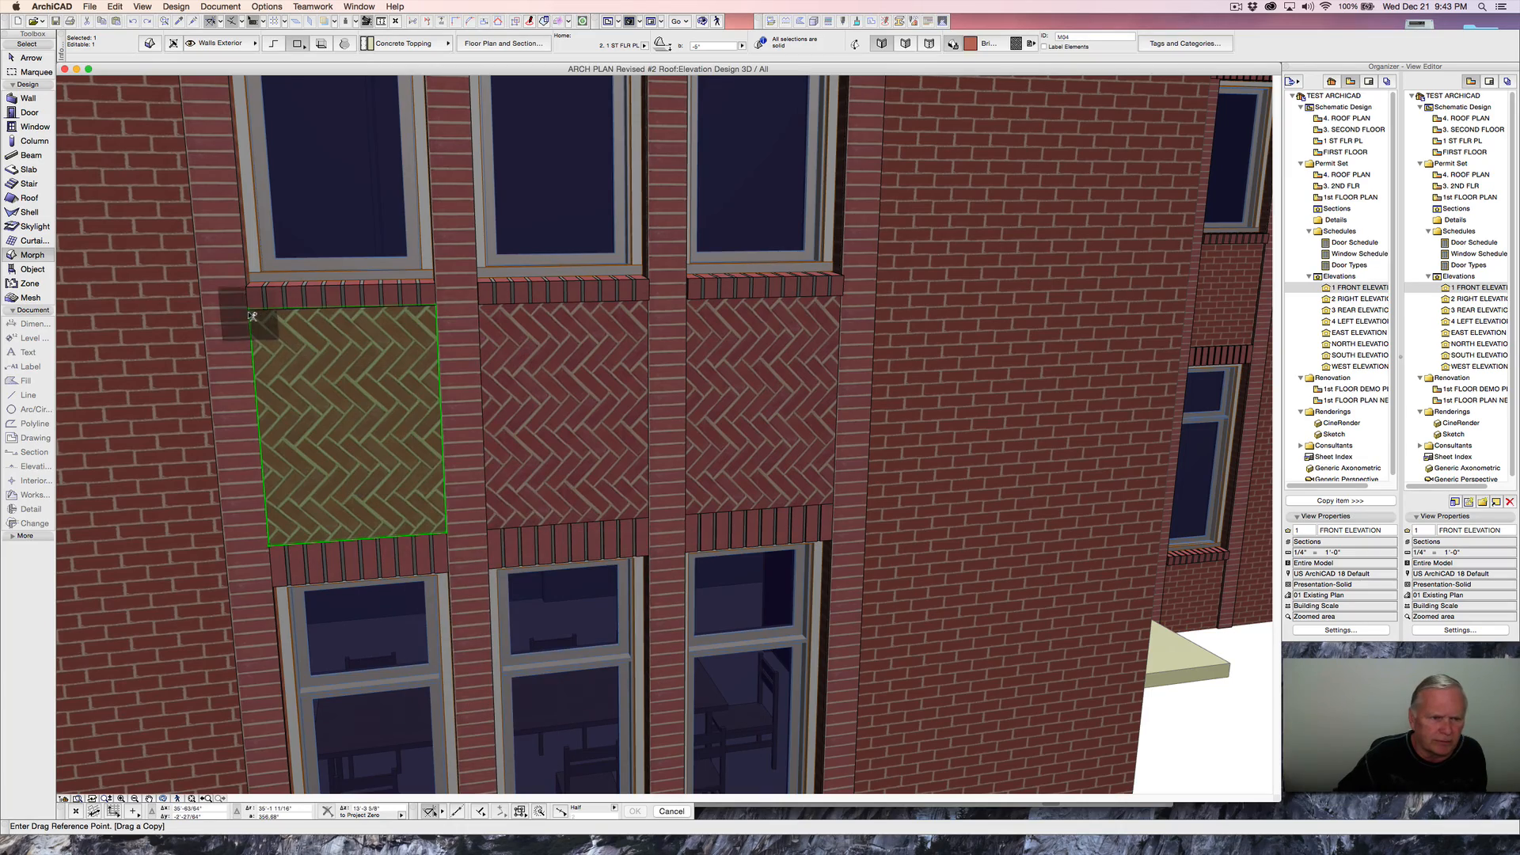
left_click(268, 544)
middle_click_drag(277, 535, 384, 210, "shift")
scroll(383, 211, "up", 1)
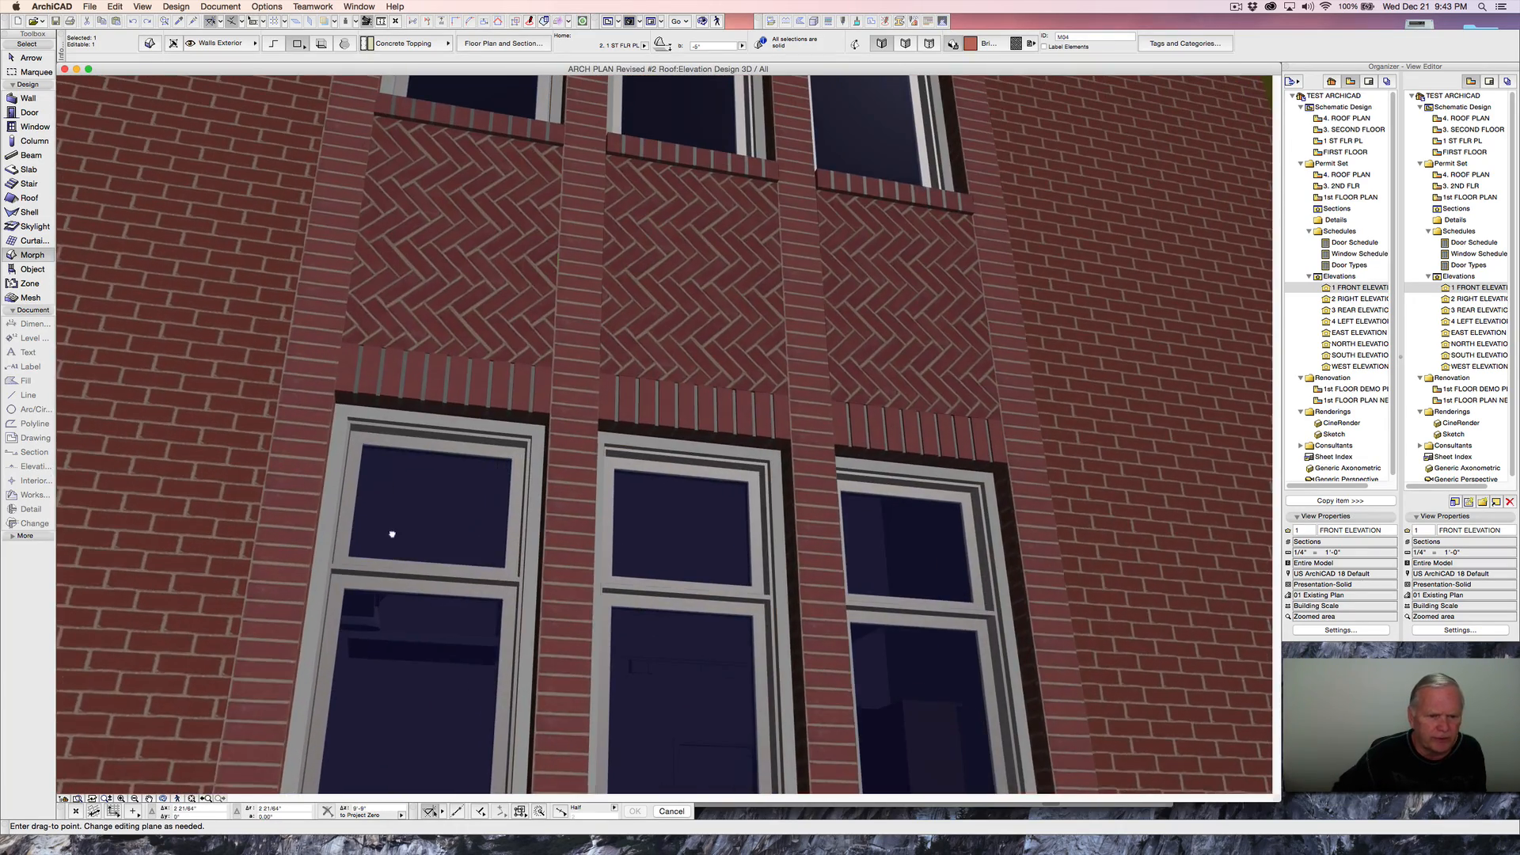
scroll(391, 532, "down", 5)
scroll(391, 533, "down", 2)
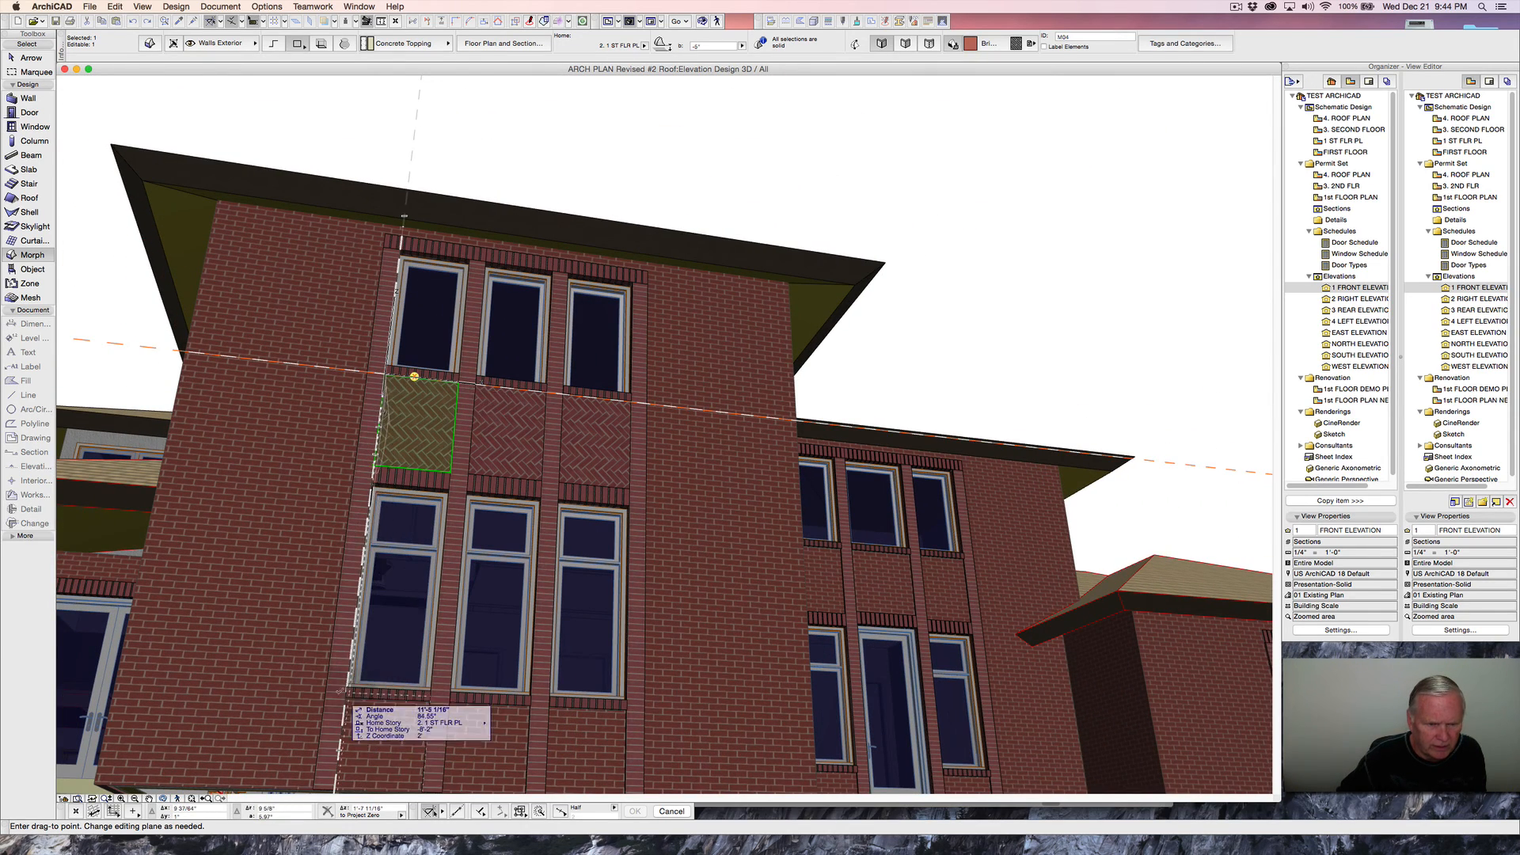
left_click(347, 681)
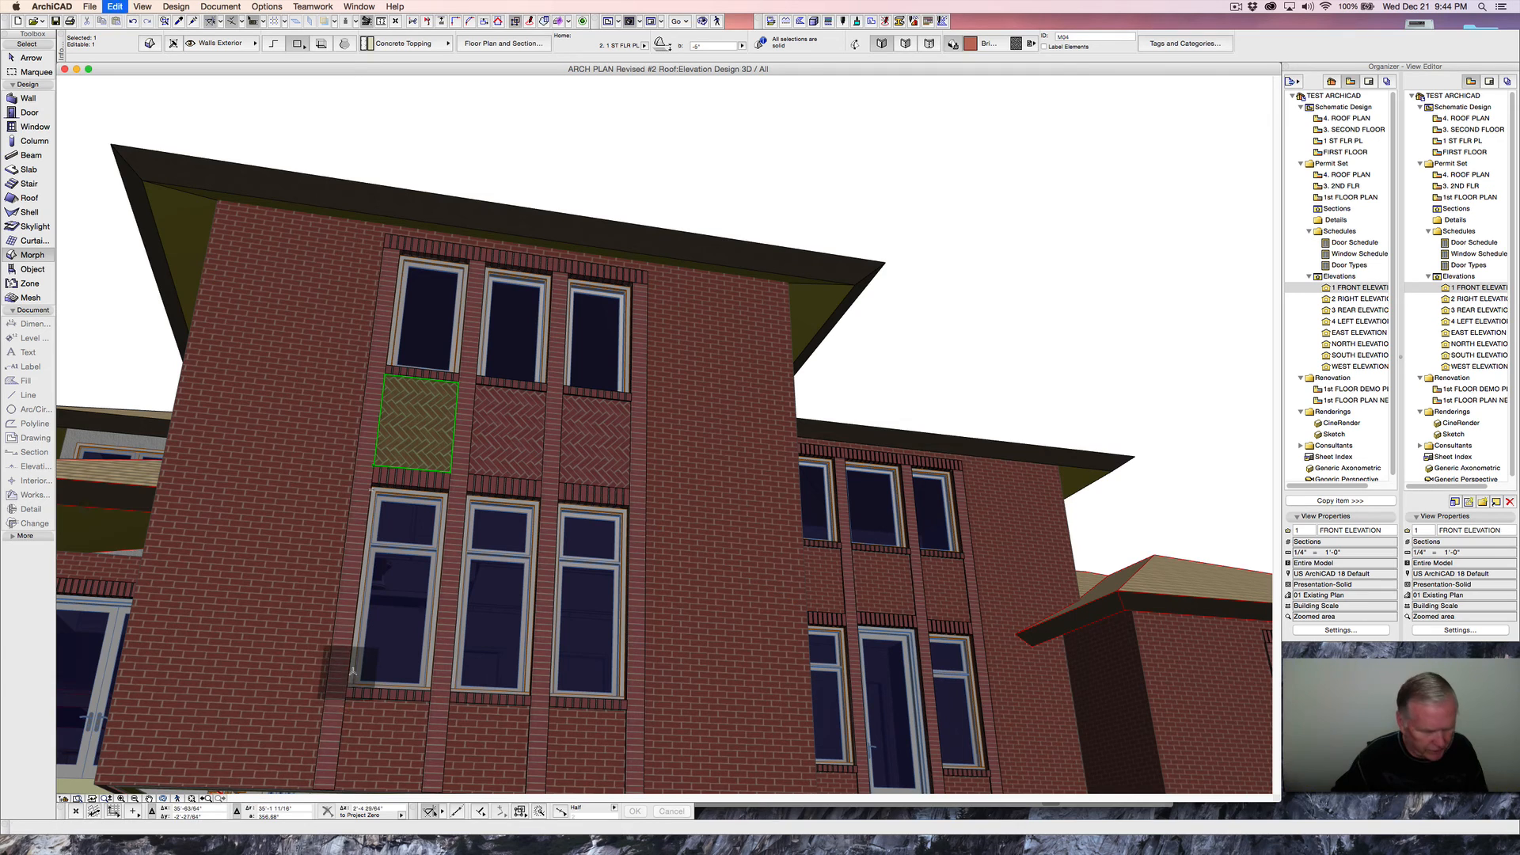
- Drag the leftmost panel down by its upper-left corner to the underside of the brick sill below the lower window
left_click(387, 377)
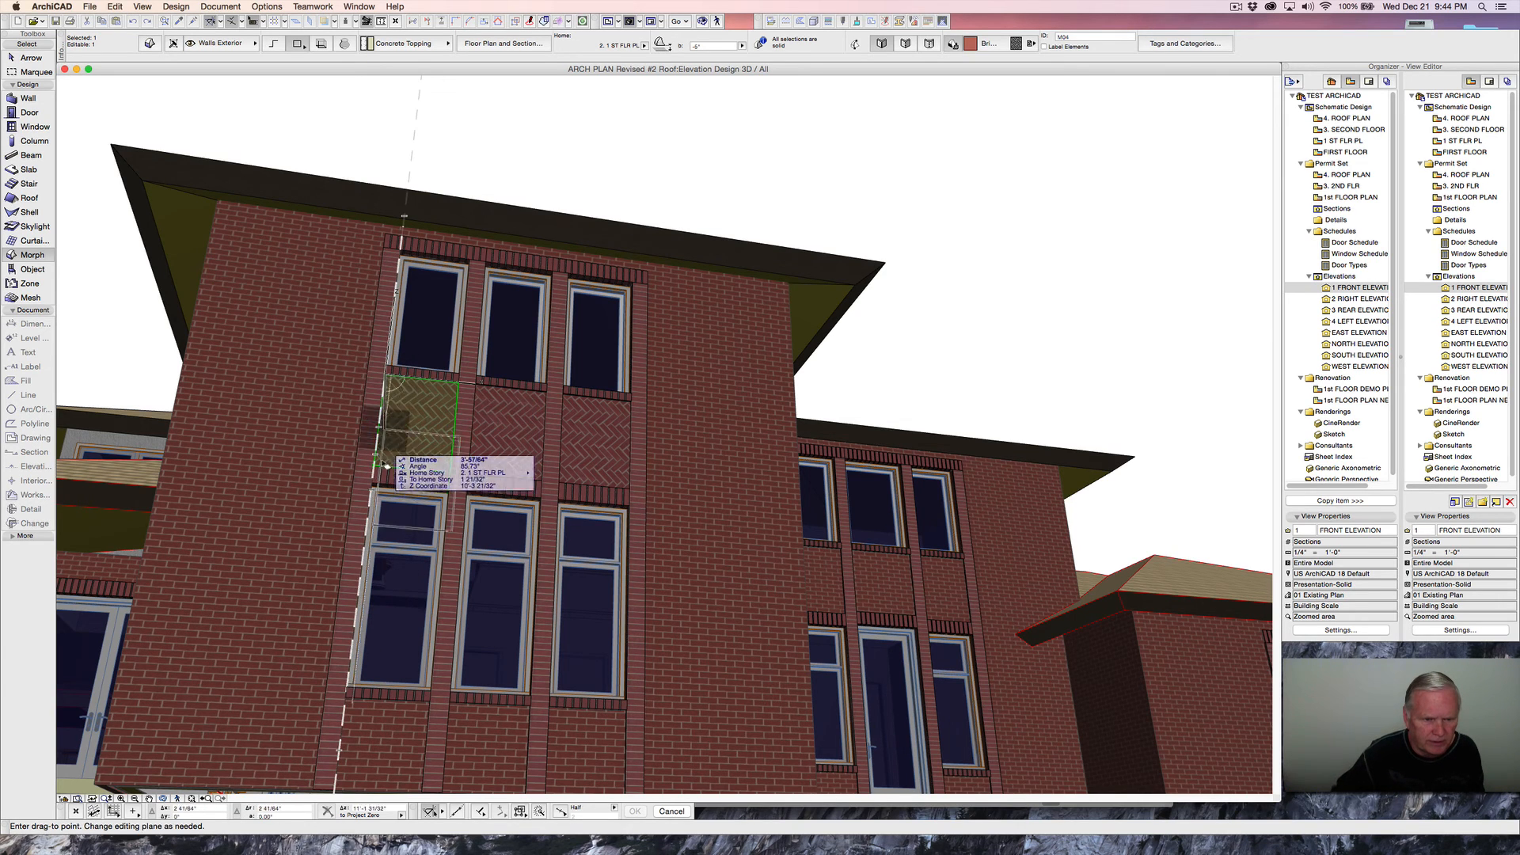
left_click(349, 701)
scroll(380, 689, "up", 8)
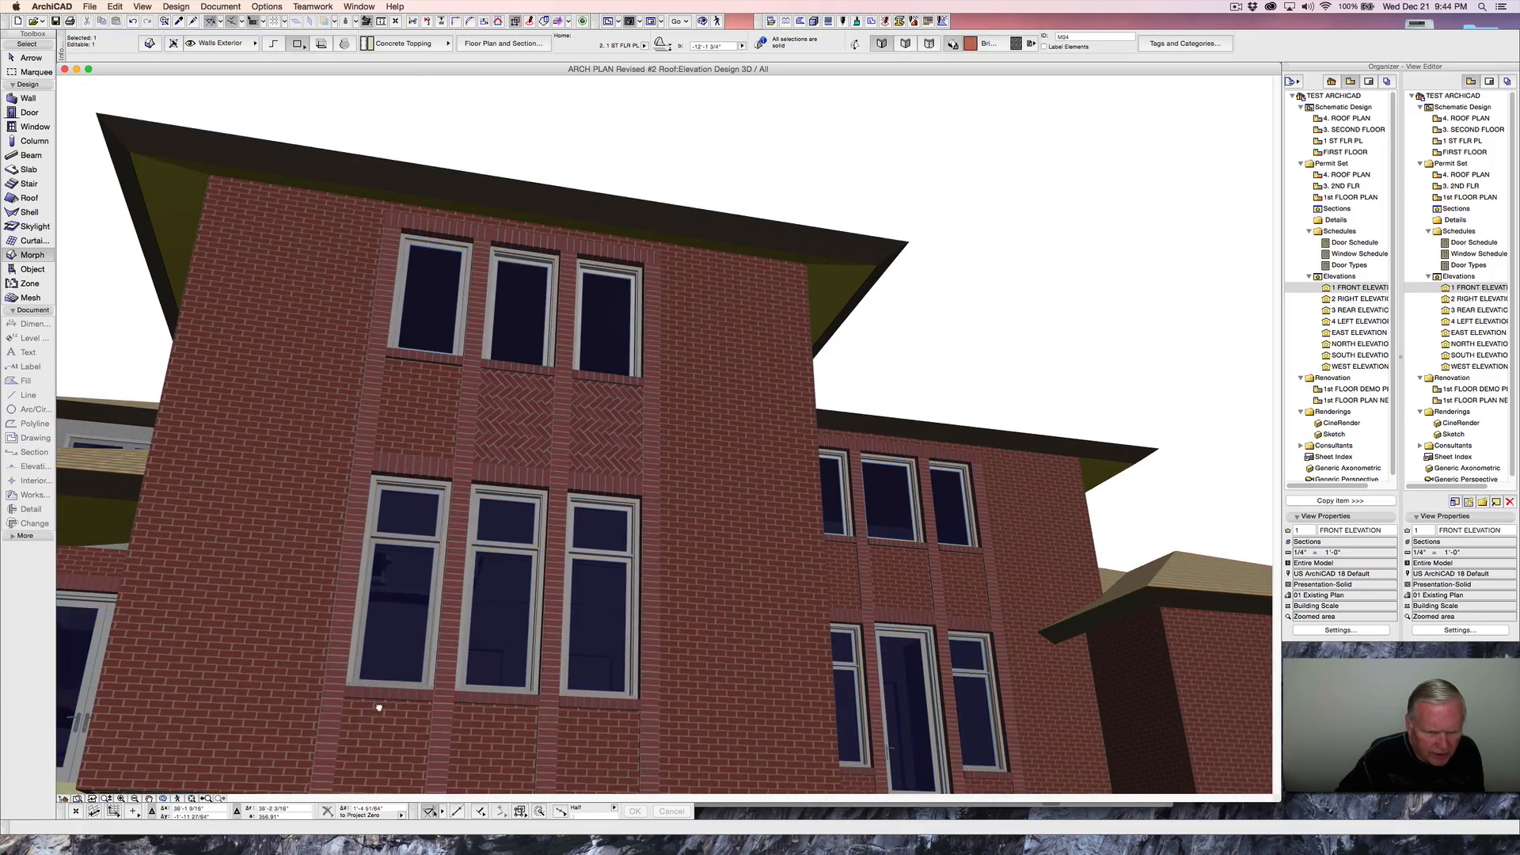
- Try to drag the herringbone panel below the leftmost lower window by its outer bottom-left corner
scroll(425, 623, "up", 10)
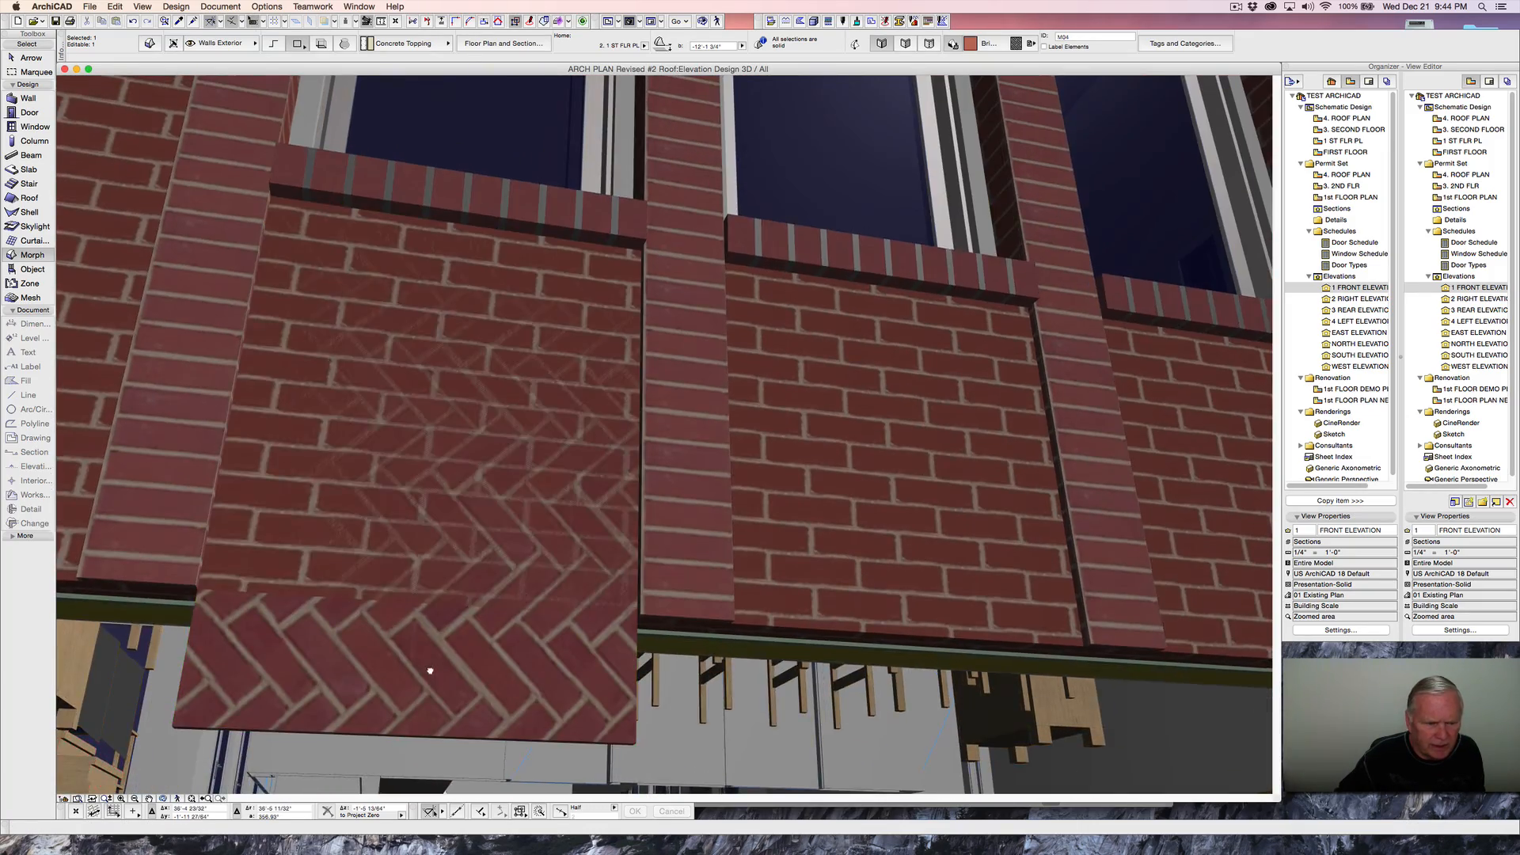
middle_click_drag(430, 671, 310, 555, "shift")
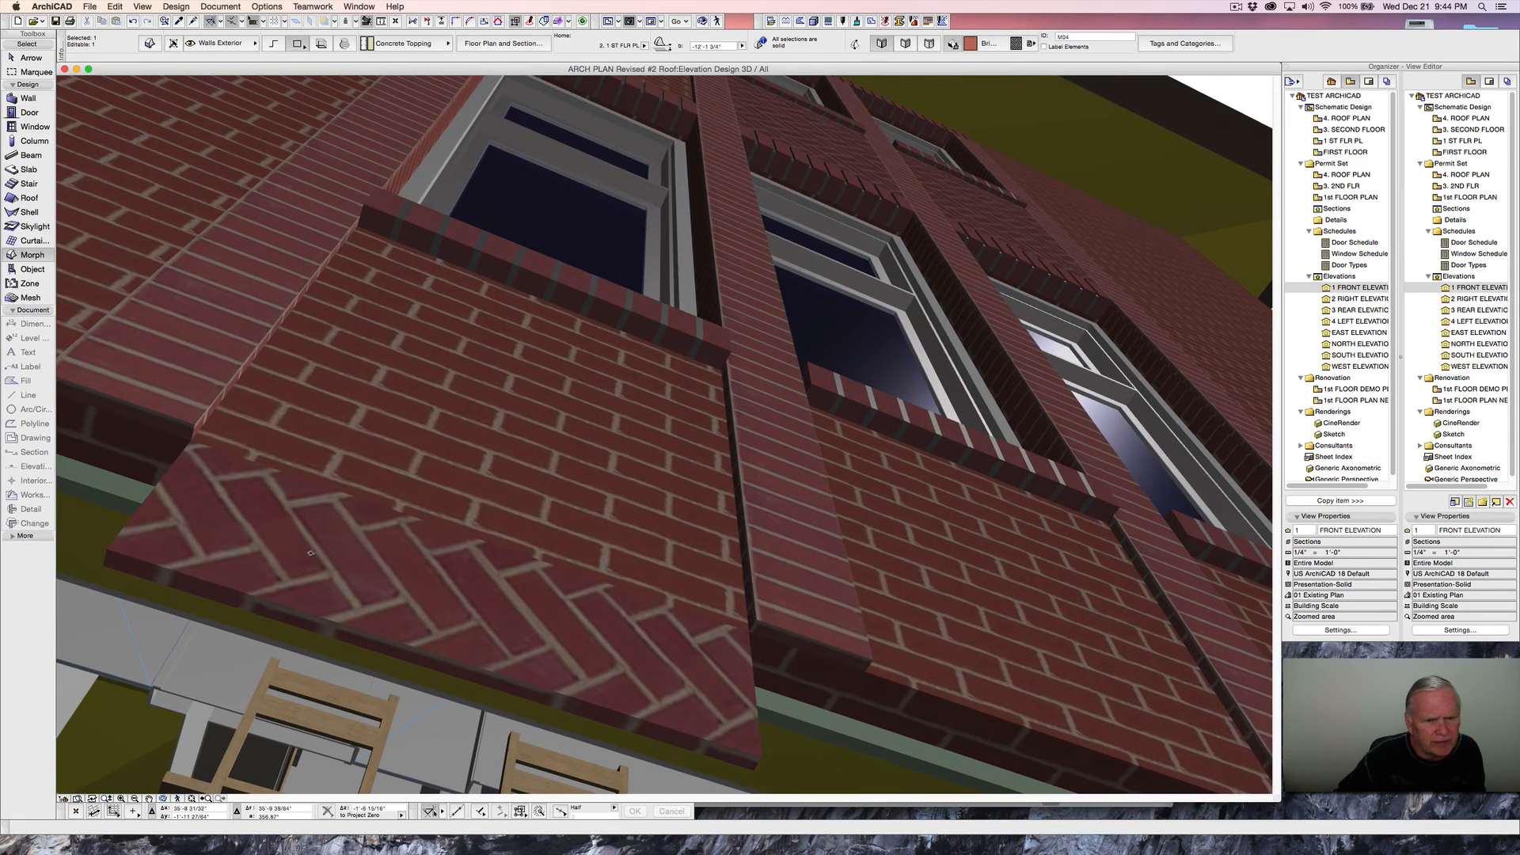
left_click(292, 558)
key("super+d")
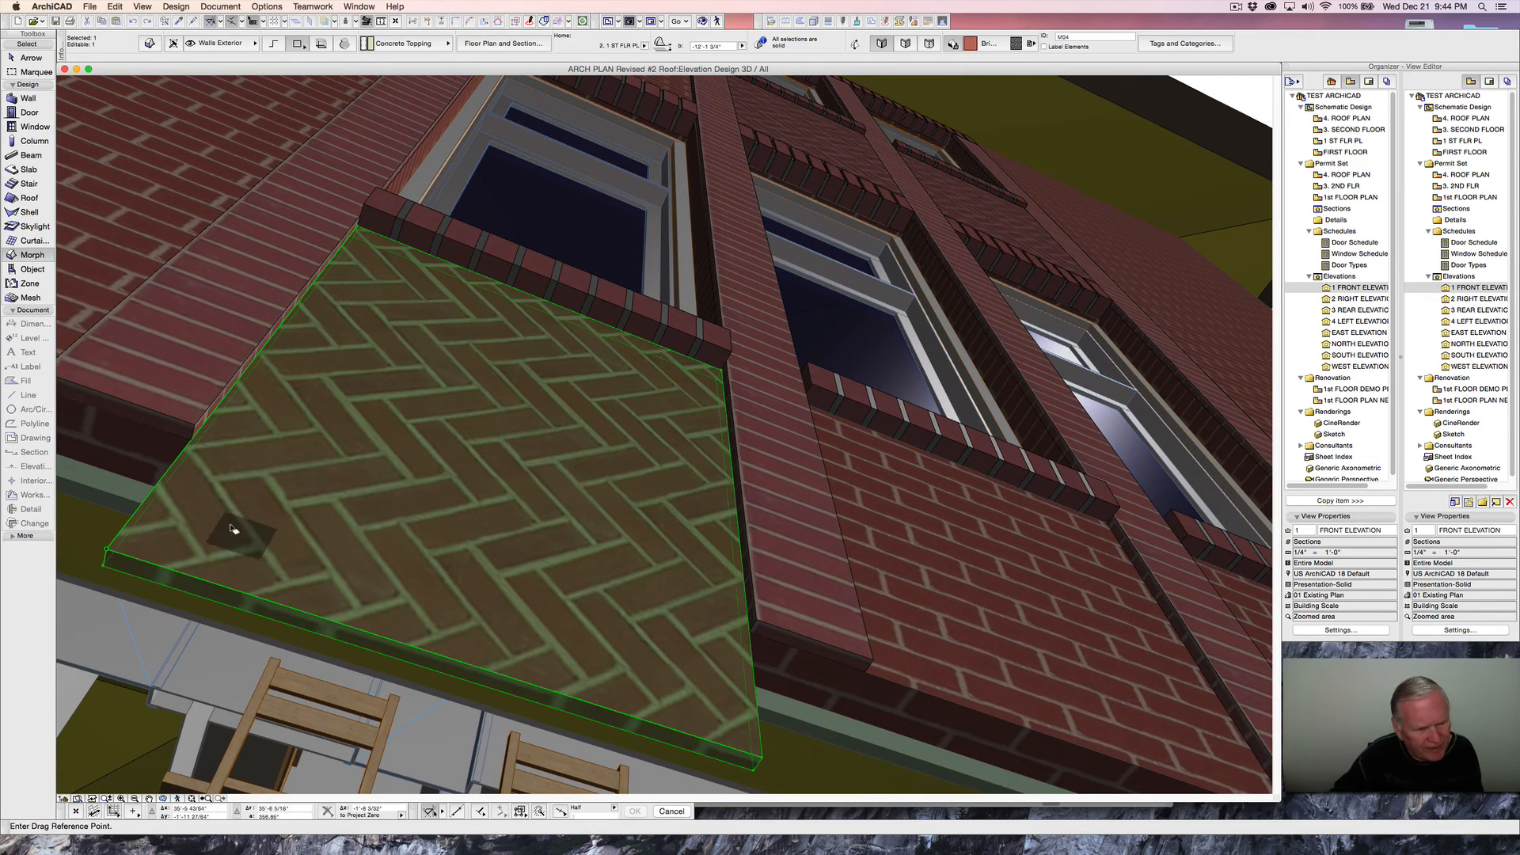
left_click(109, 552)
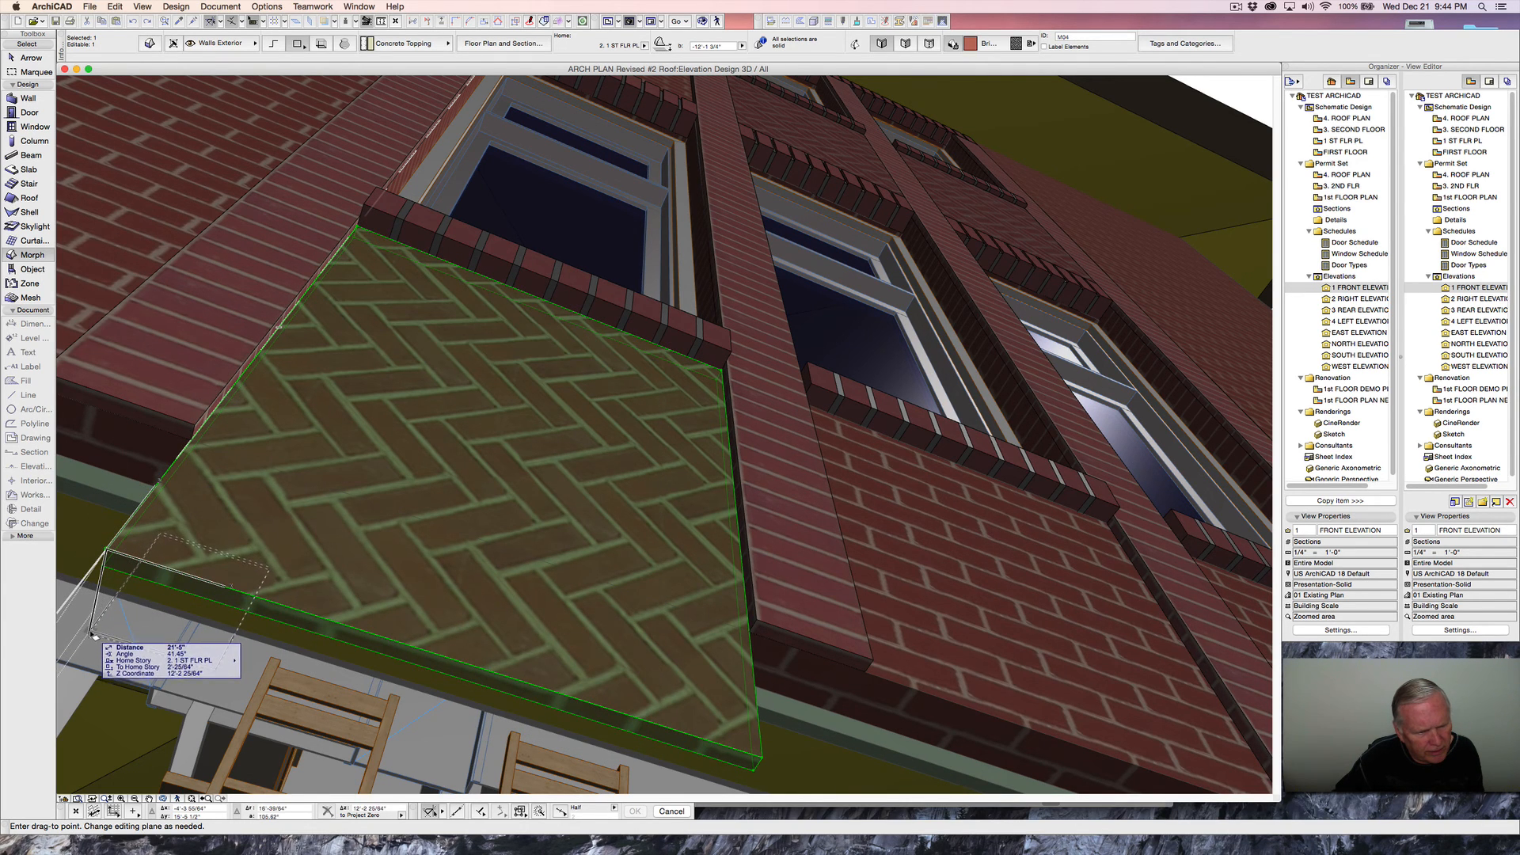
scroll(99, 635, "down", 5)
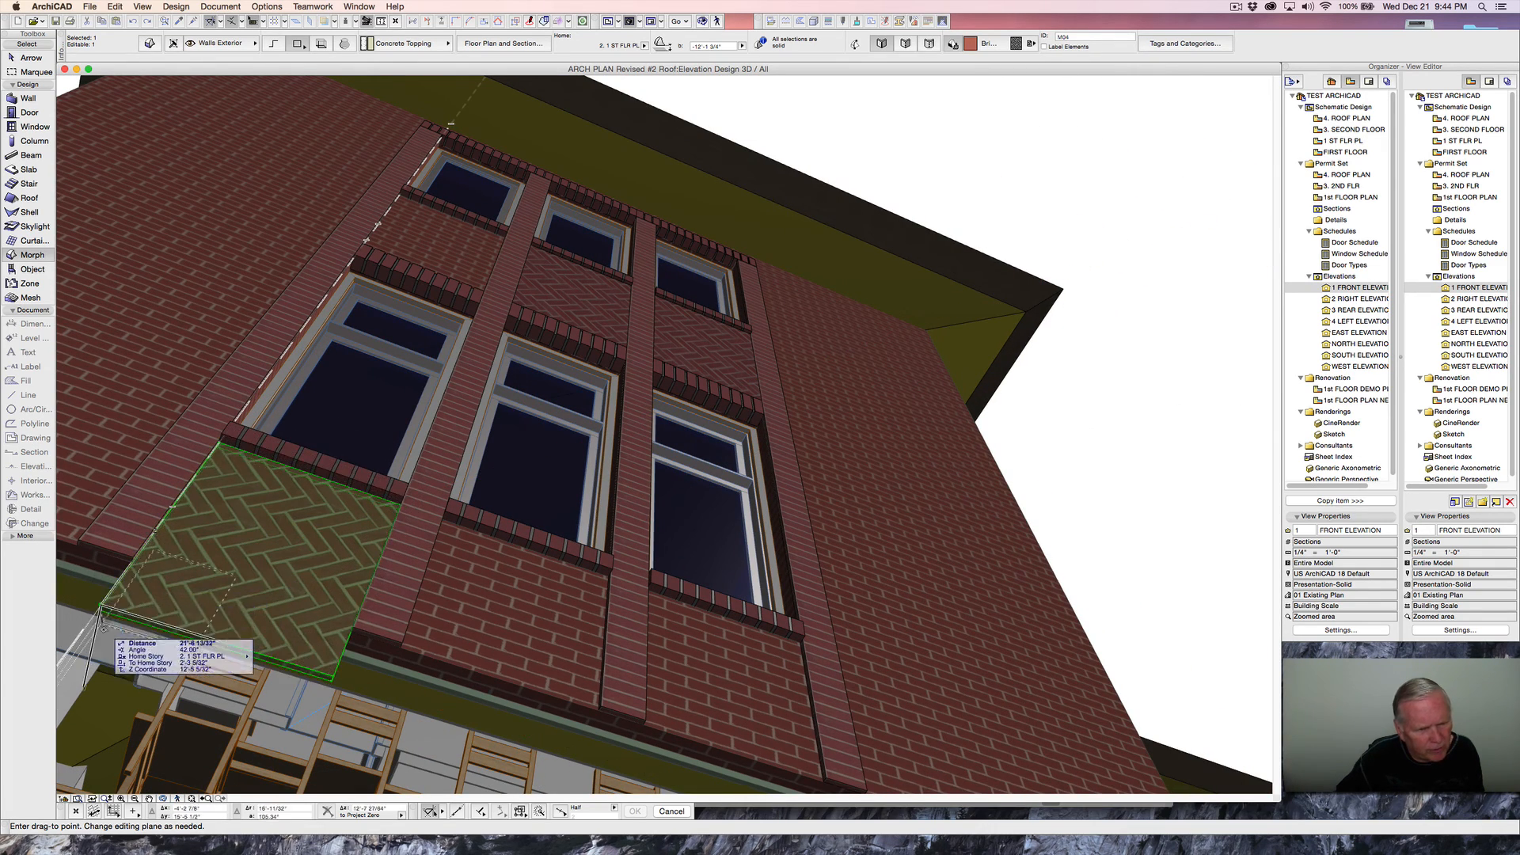
left_click(101, 606)
- Drag the panel by its upper-left corner outward to the nearby edge on the underside of the window's brick sill
scroll(202, 453, "up", 10)
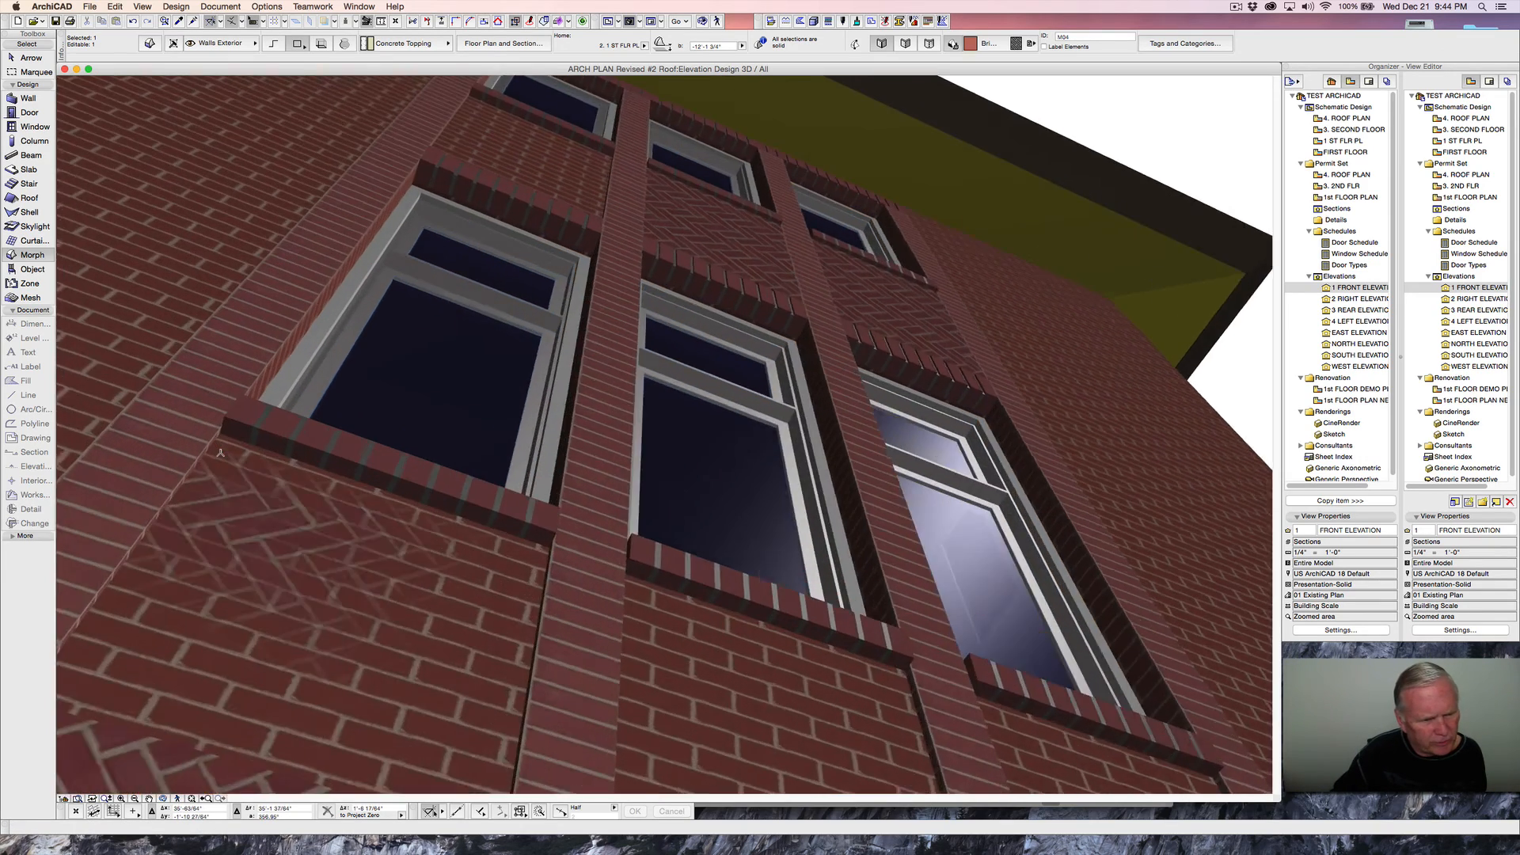
key("super+d")
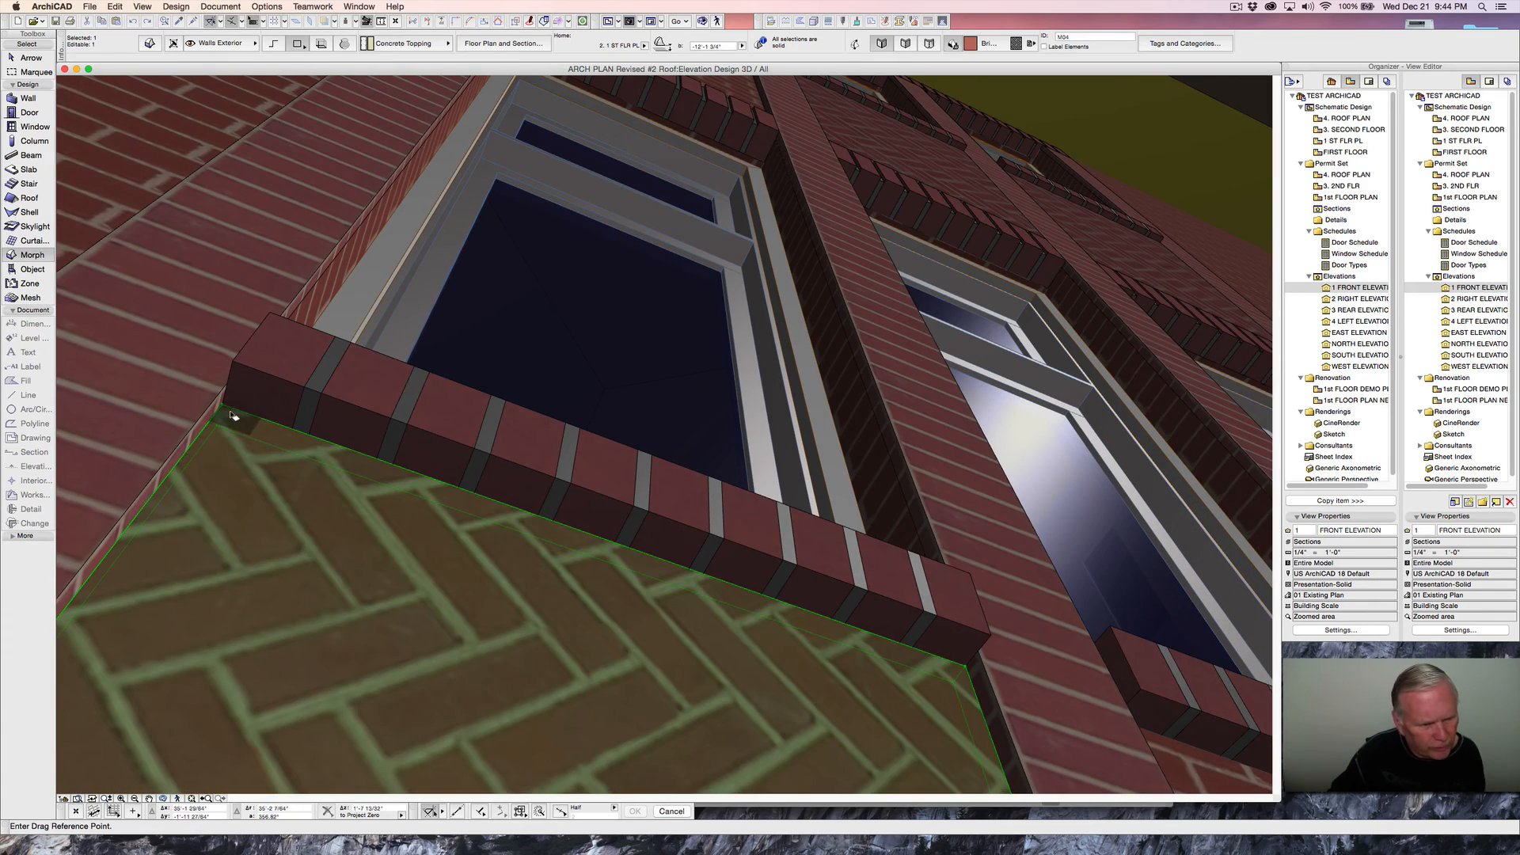
left_click(223, 406)
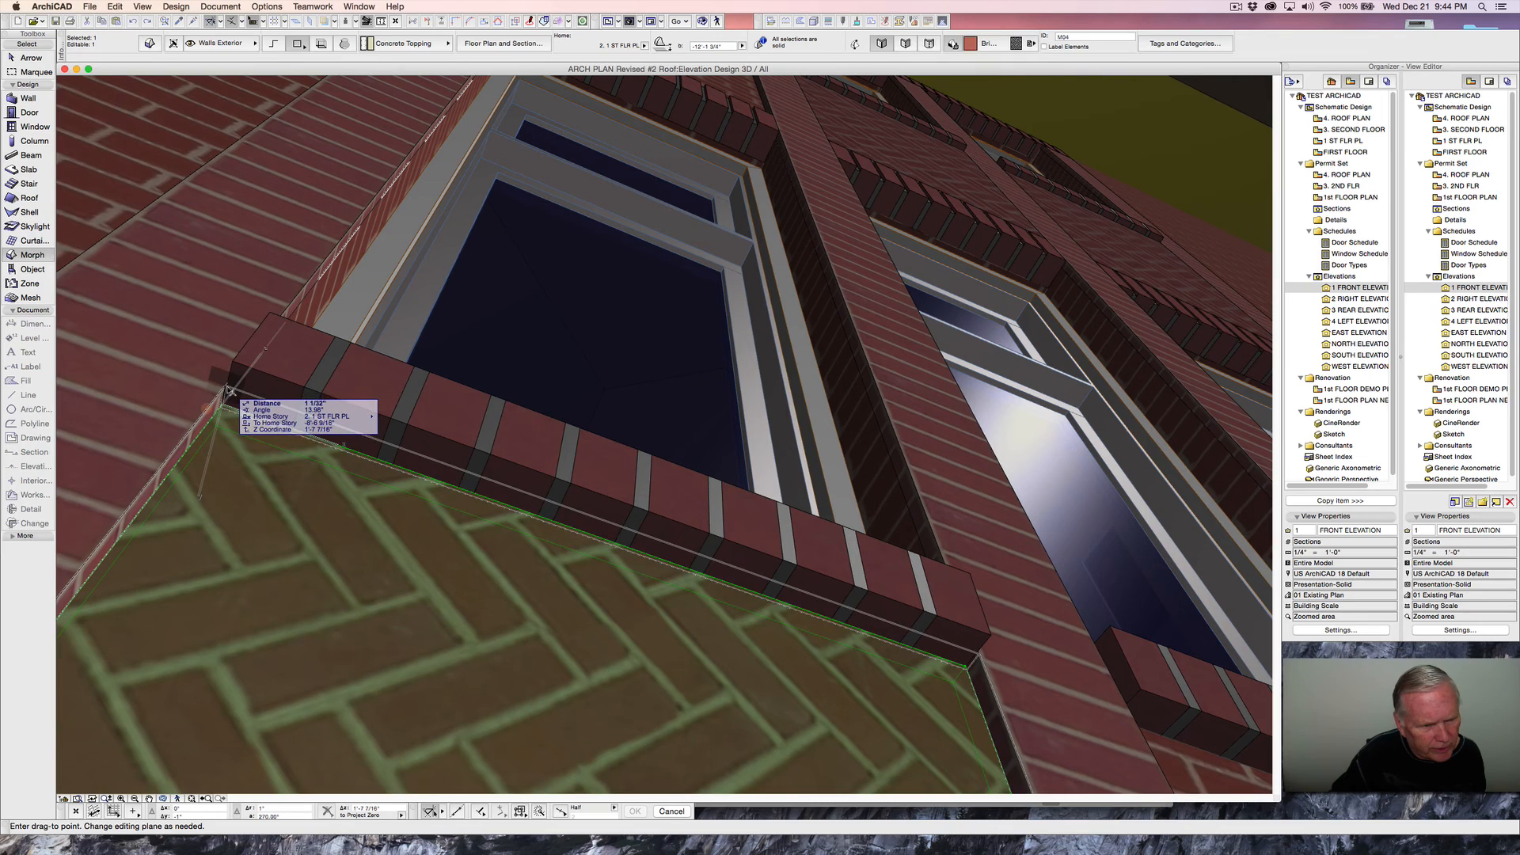
left_click(229, 388)
- Raise the panel's bottom edge to line up with the base of the adjacent vertical brick trim
scroll(238, 475, "down", 10)
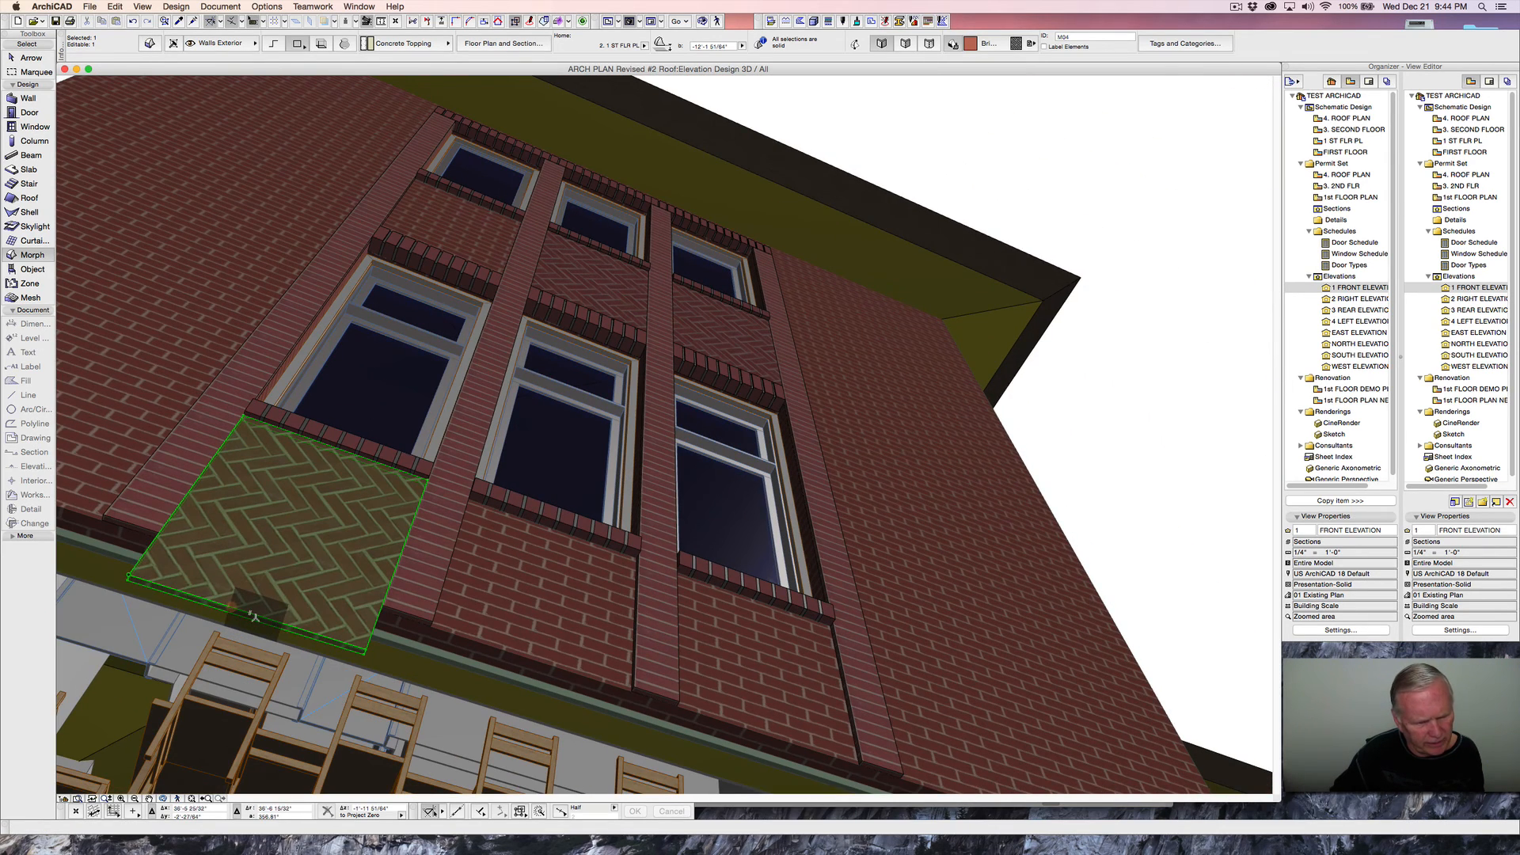
scroll(253, 615, "up", 3)
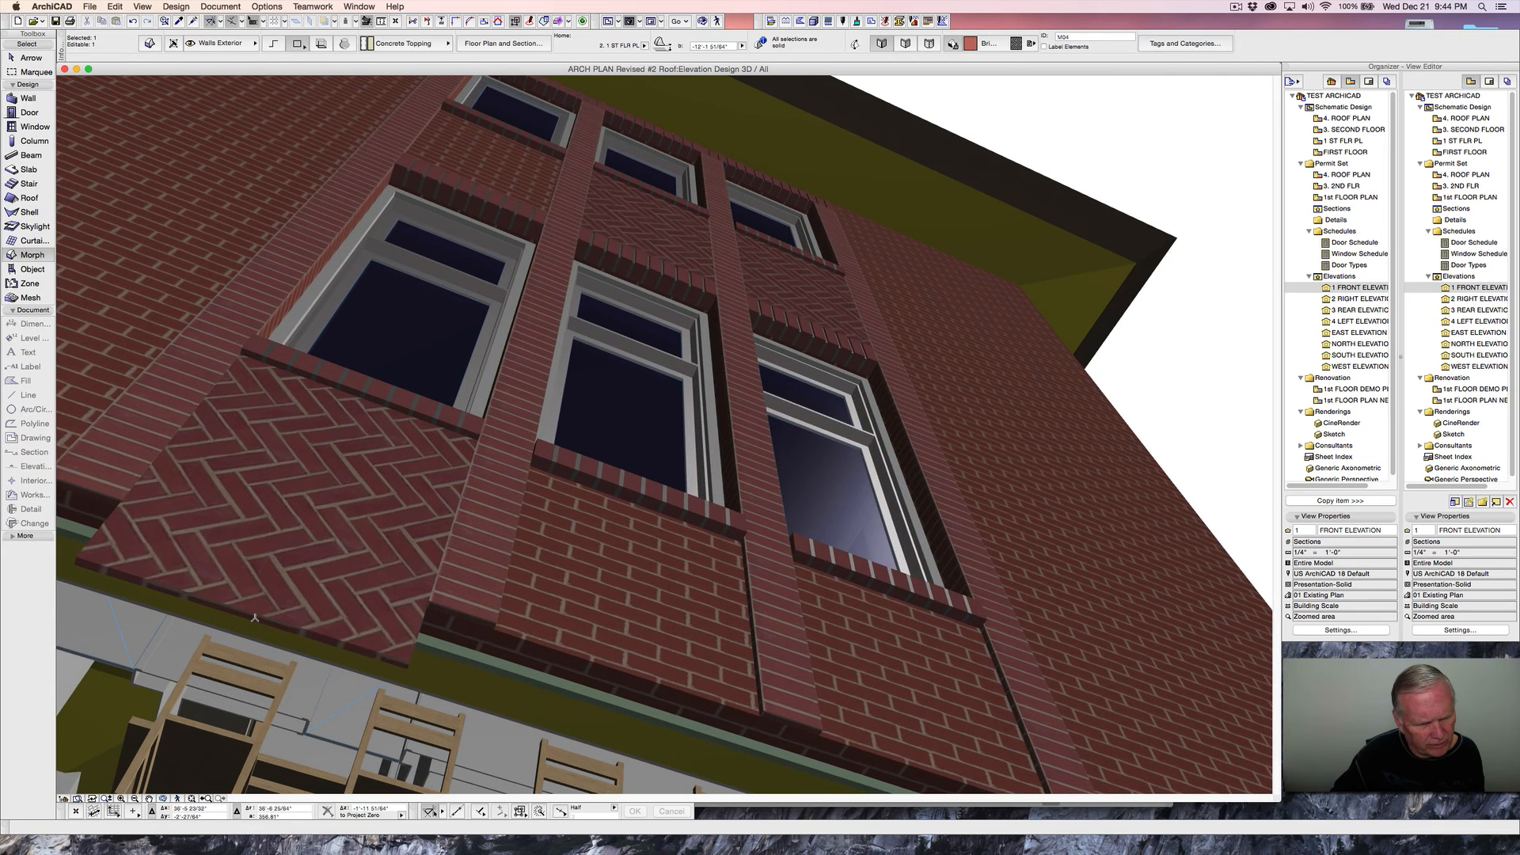
left_click(254, 618)
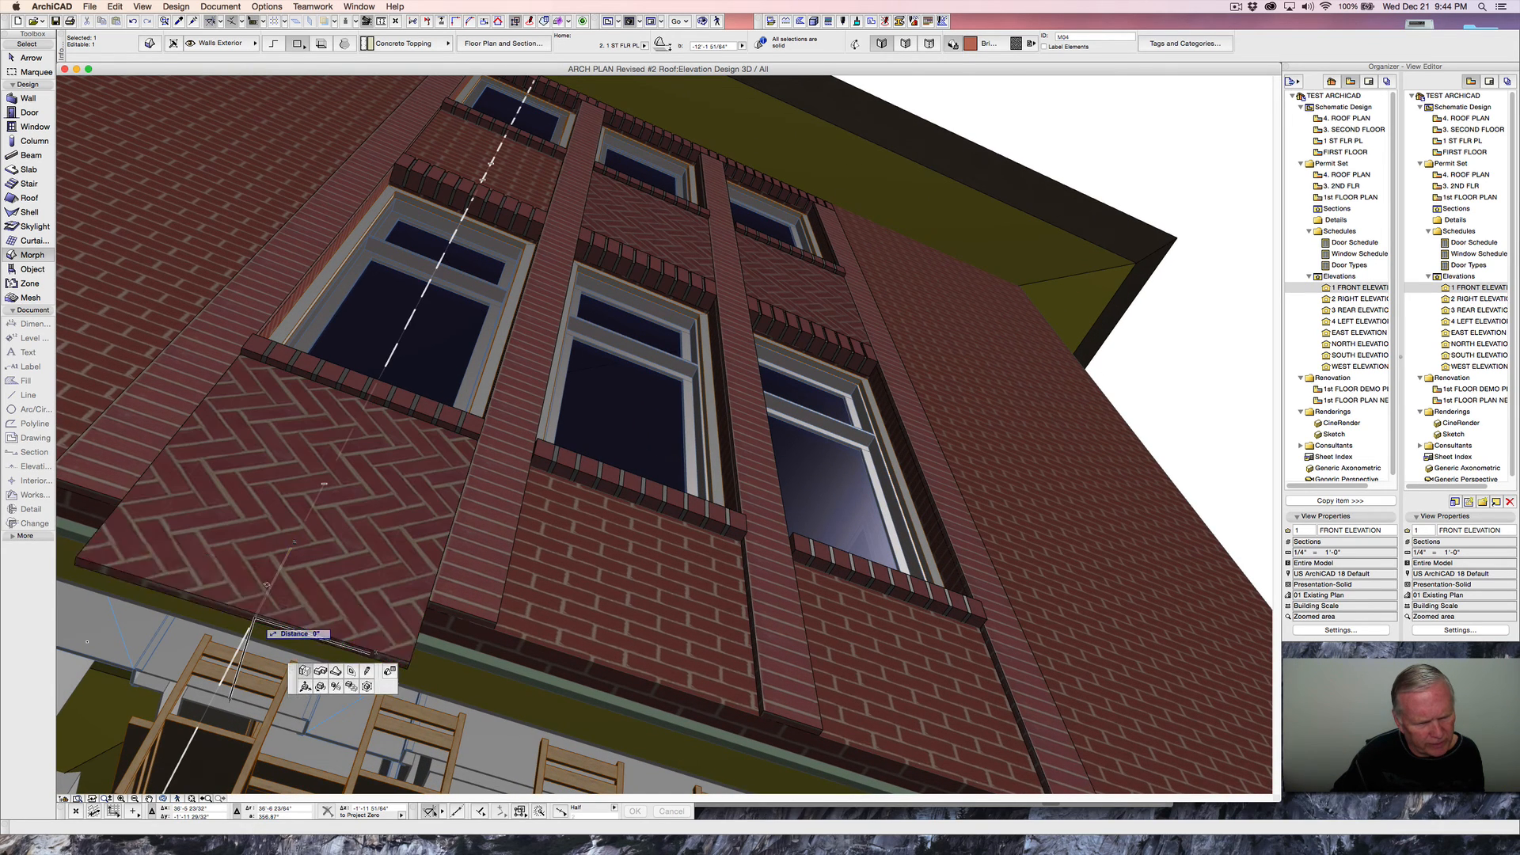
left_click(431, 595)
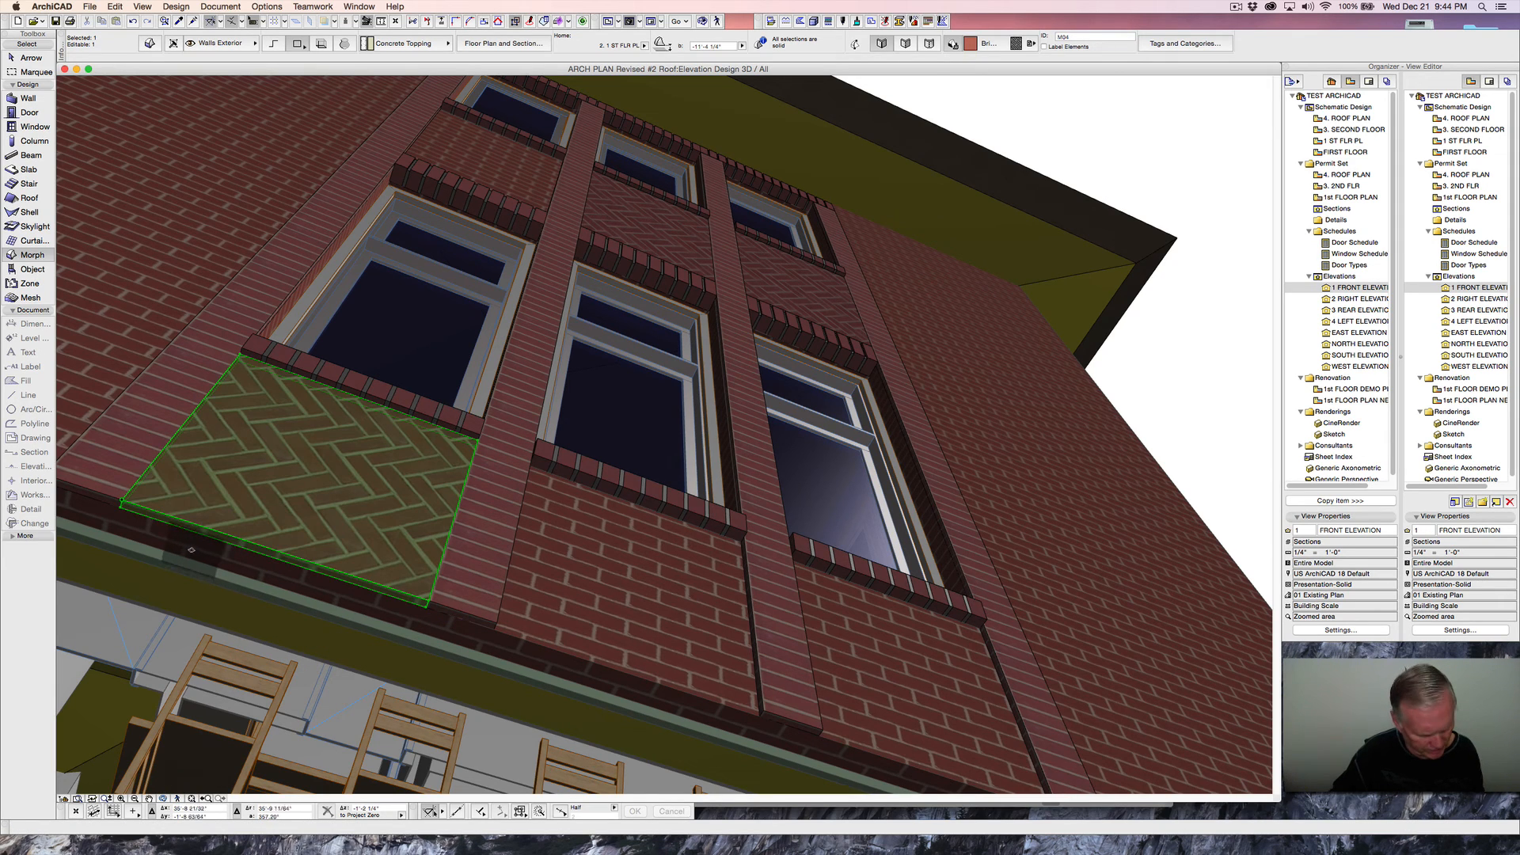
- Multiply the shortened panel with 2 incremental drag copies, filling the two adjacent bays below the lower windows, and deselect
right_click(188, 497)
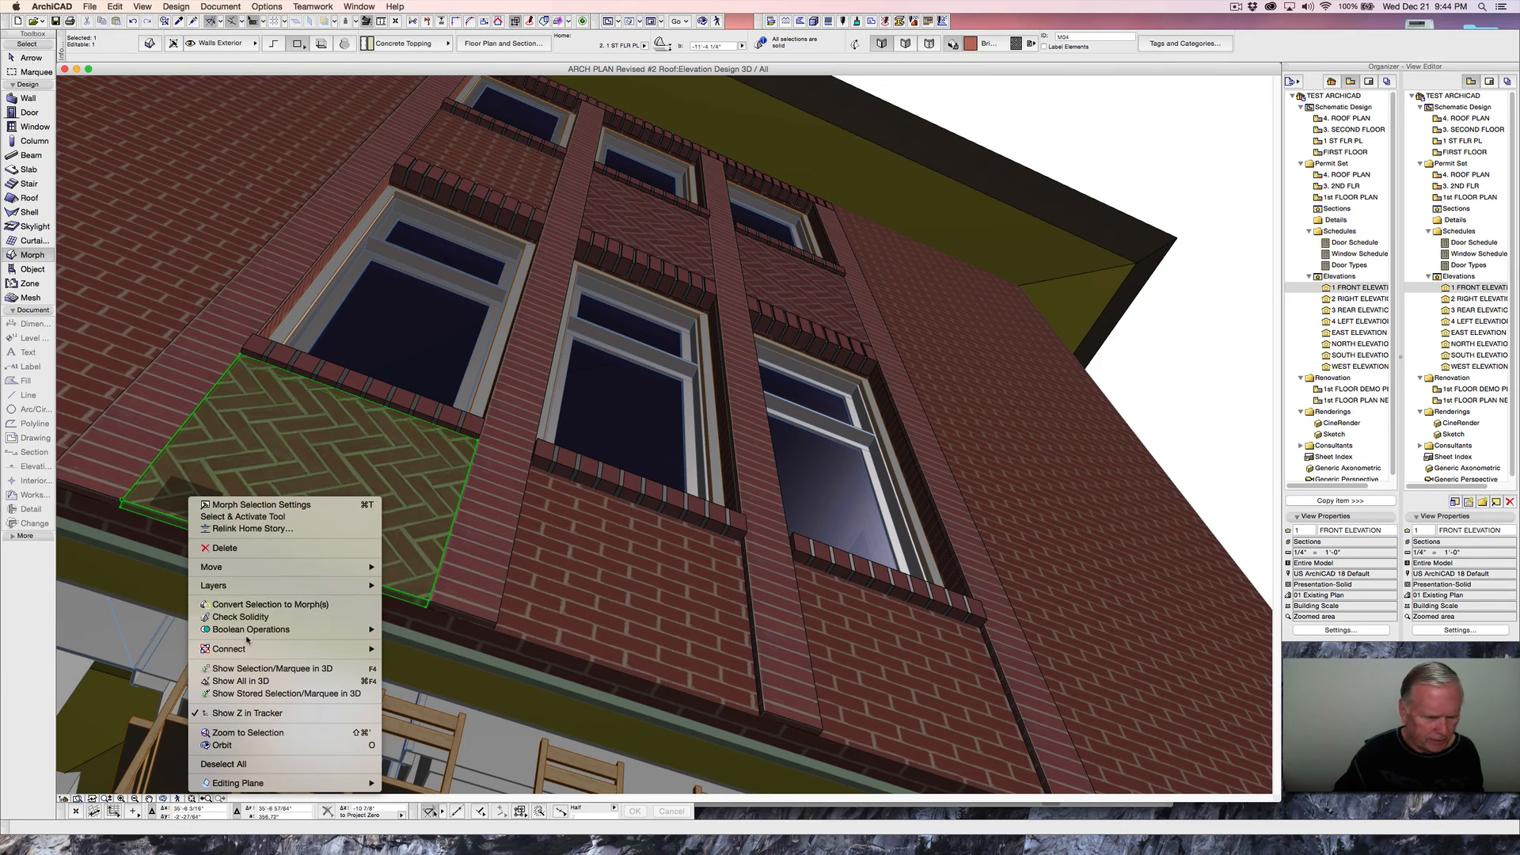
mouse_move(348, 567)
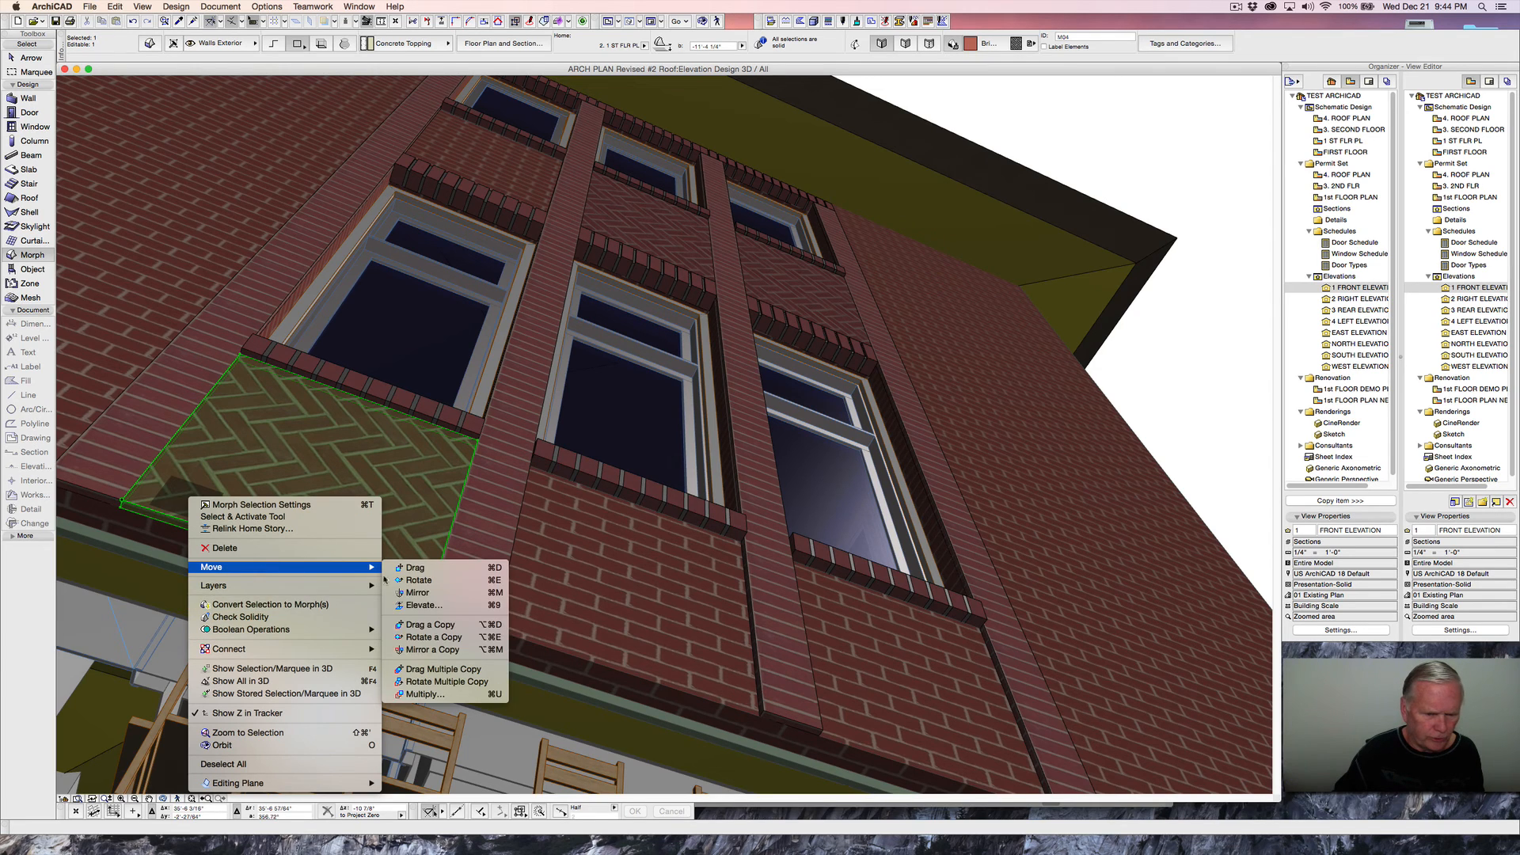
left_click(425, 693)
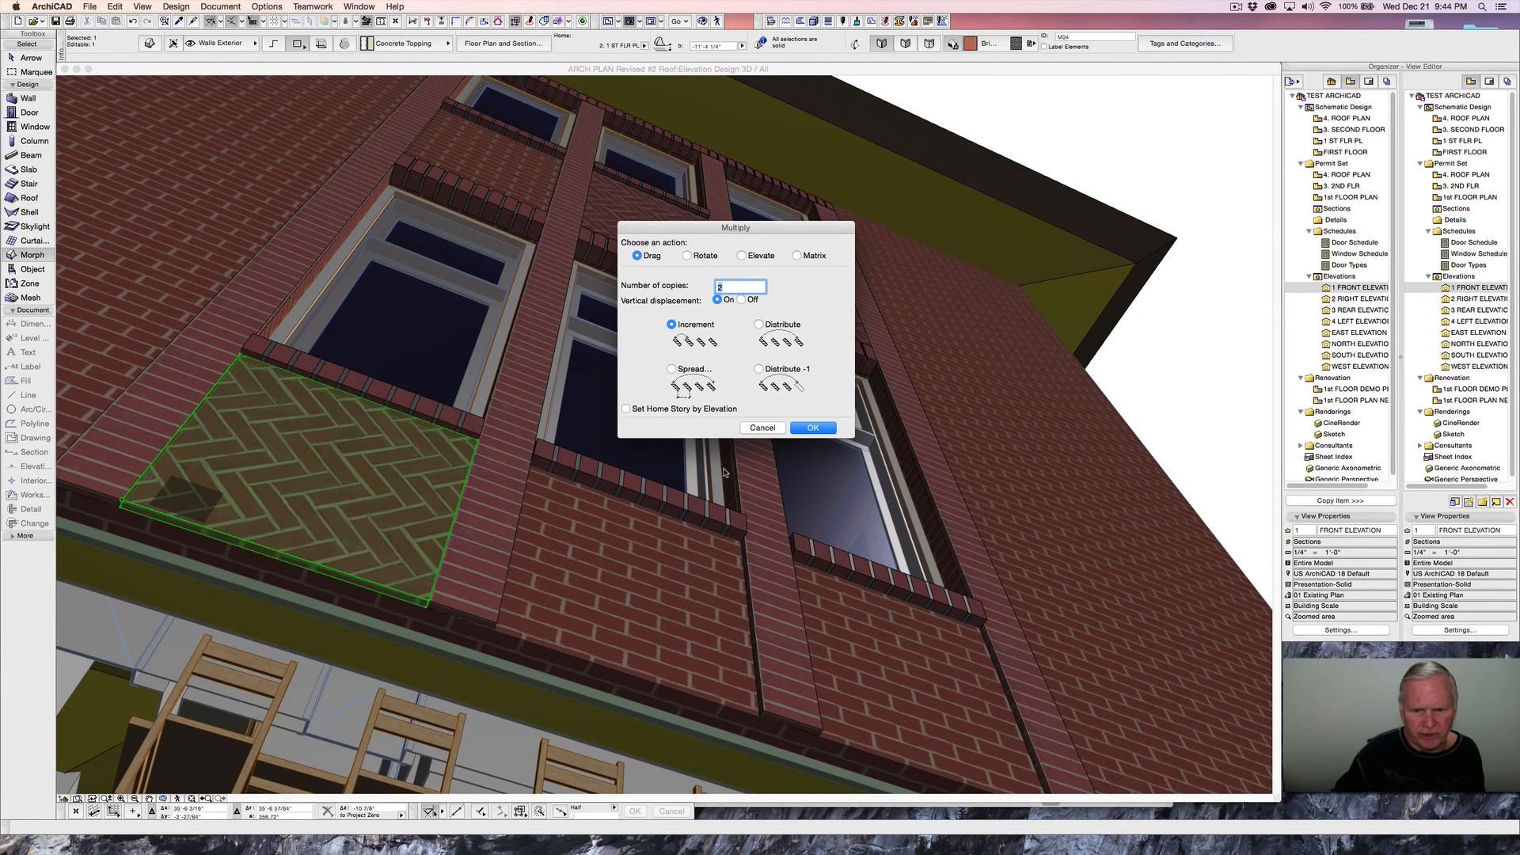
left_click(814, 427)
scroll(123, 513, "up", 2)
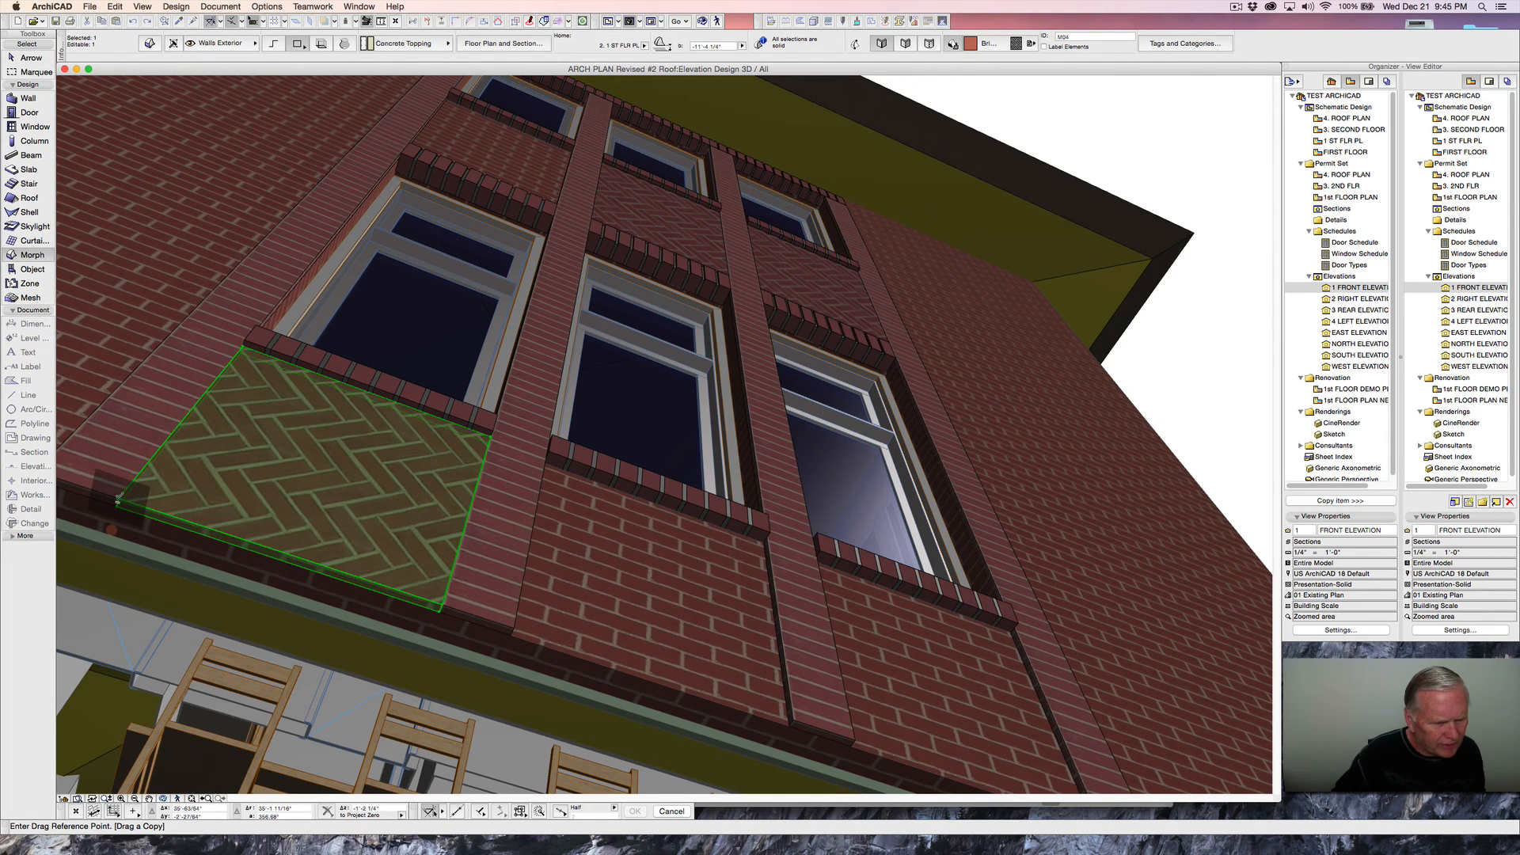
left_click(118, 499)
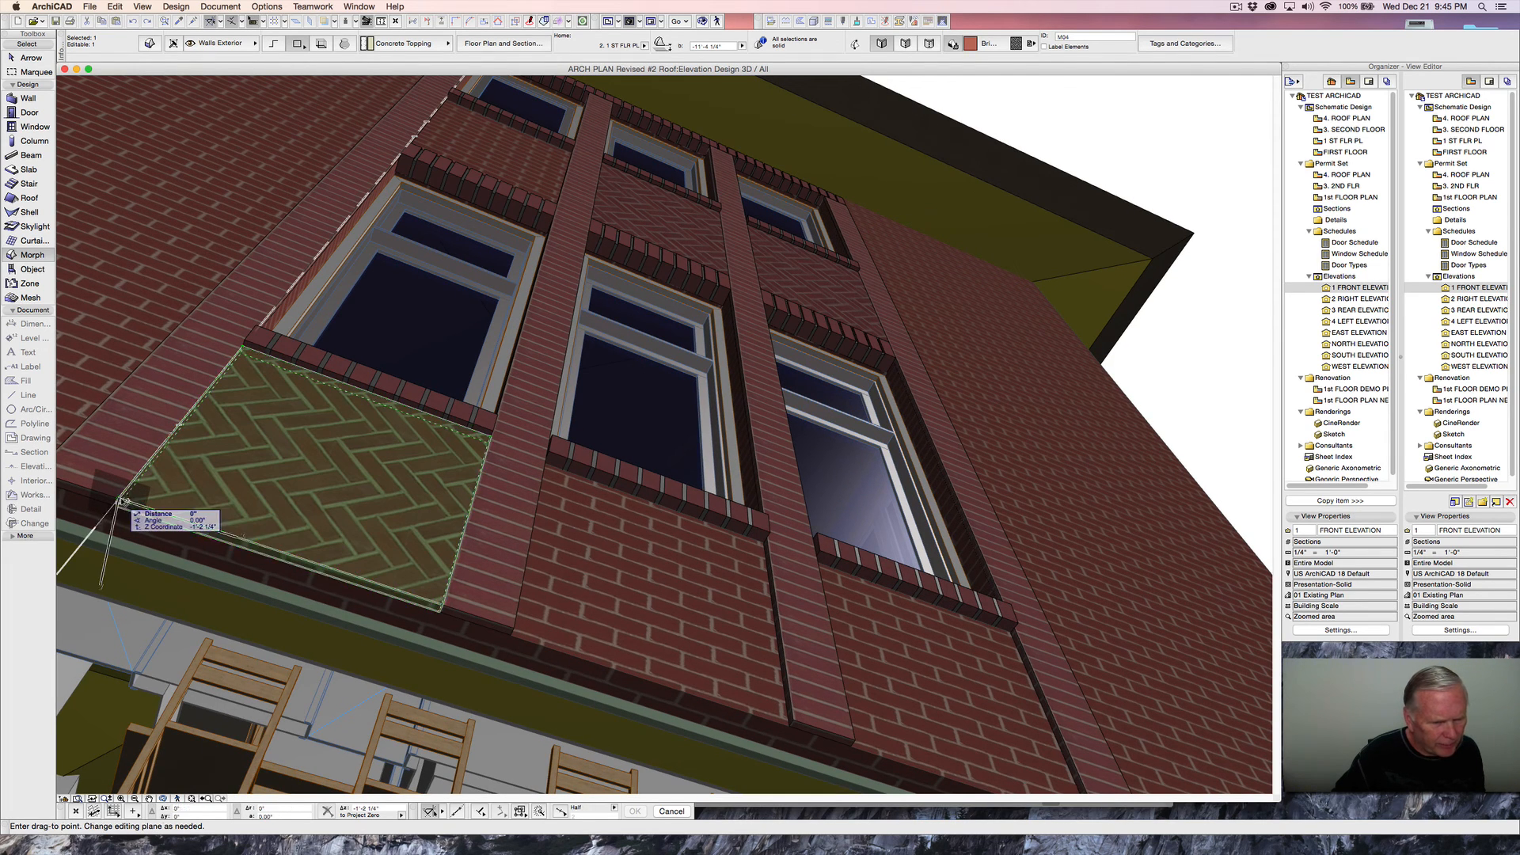
left_click(516, 631)
key("Escape")
scroll(479, 606, "down", 1)
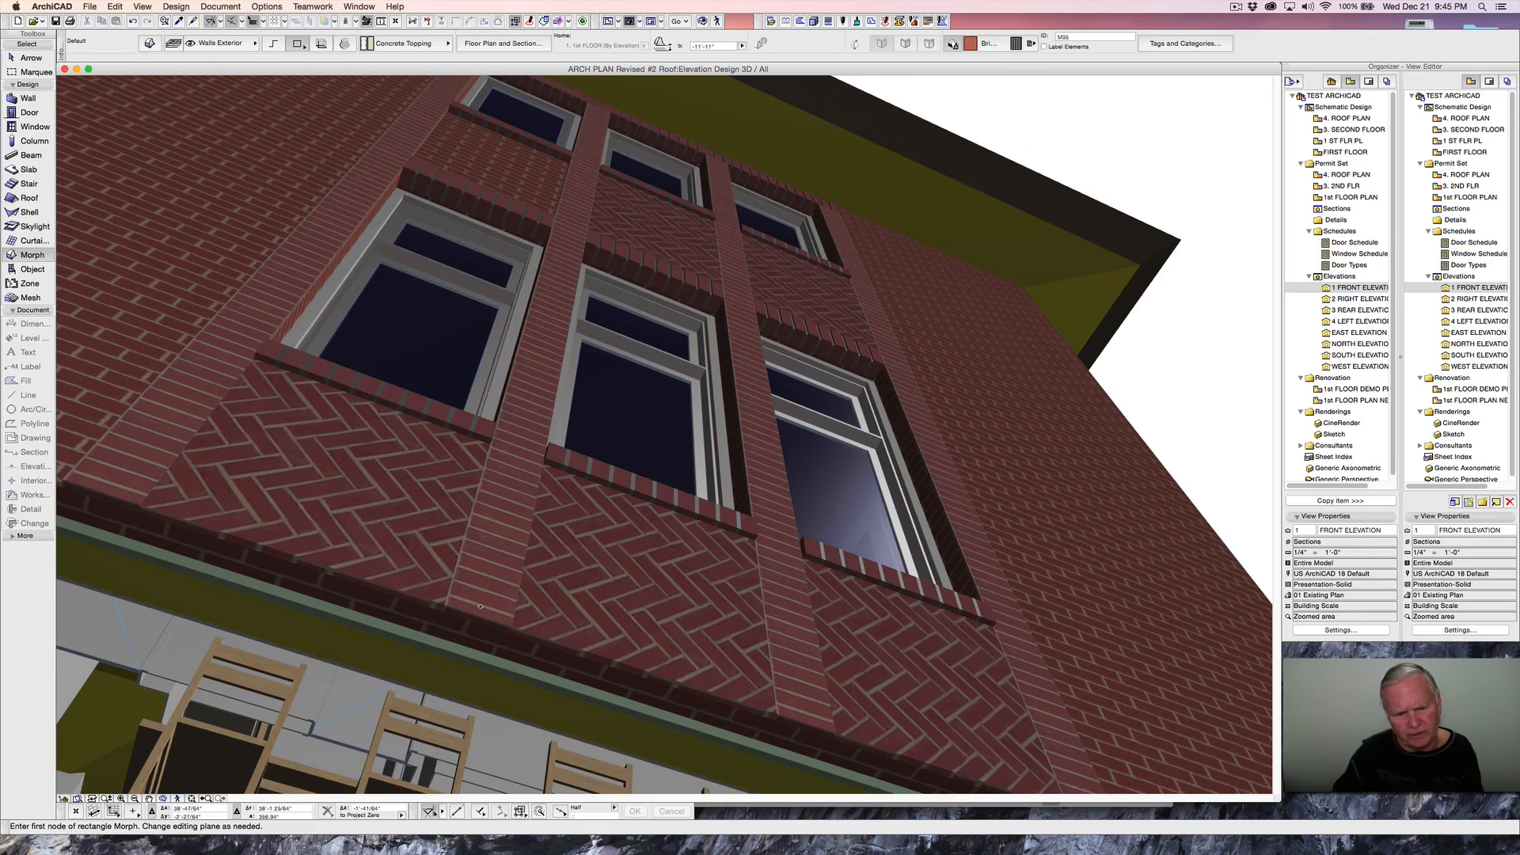
- Drag a copy of the middle herringbone panel between the upper and lower windows into the empty leftmost bay
scroll(480, 607, "down", 6)
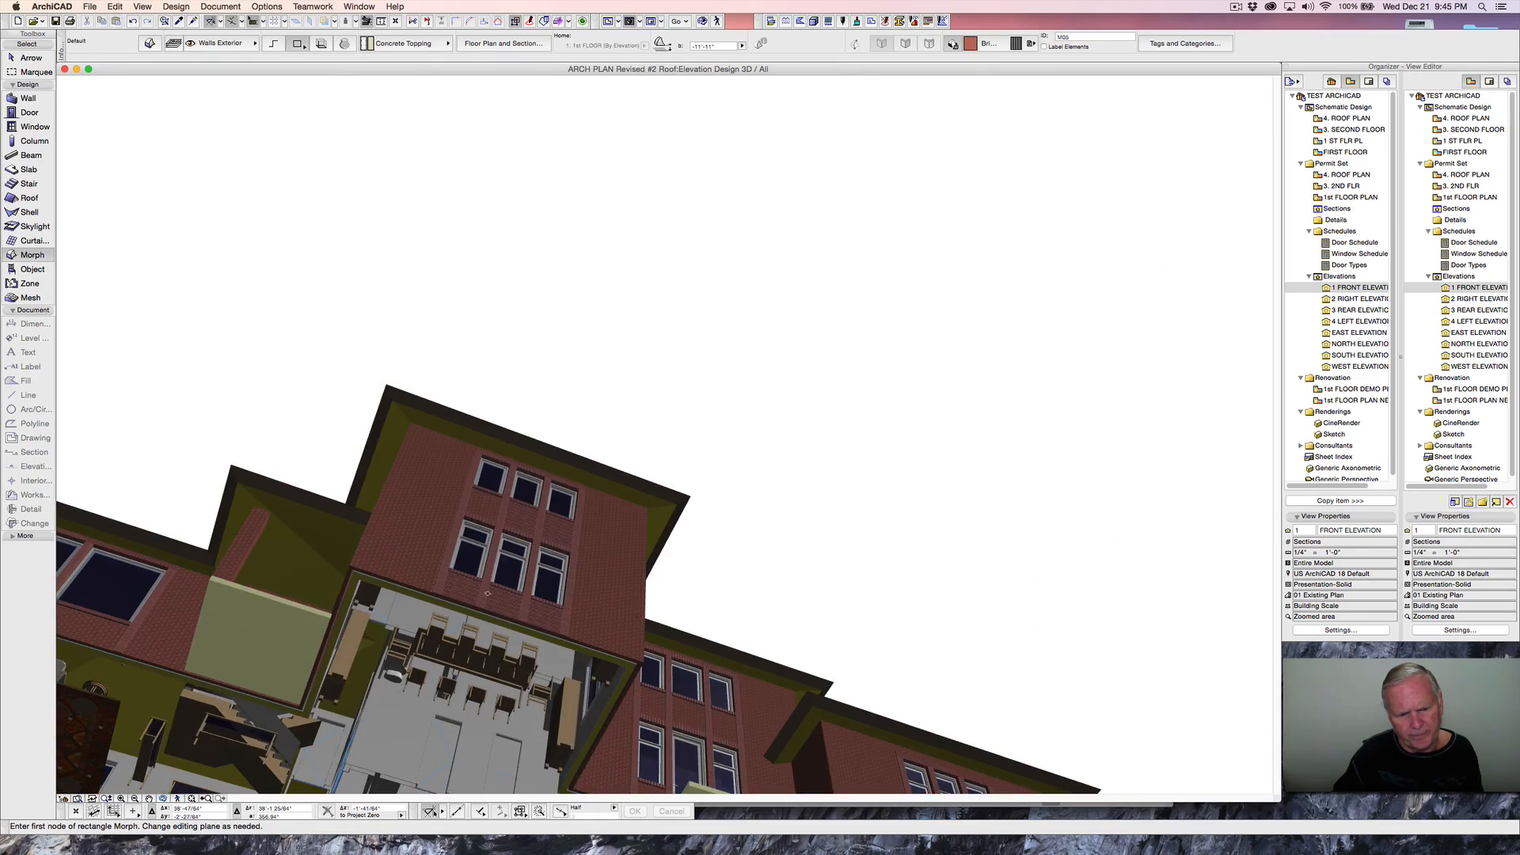
middle_click_drag(487, 687, 494, 440, "shift")
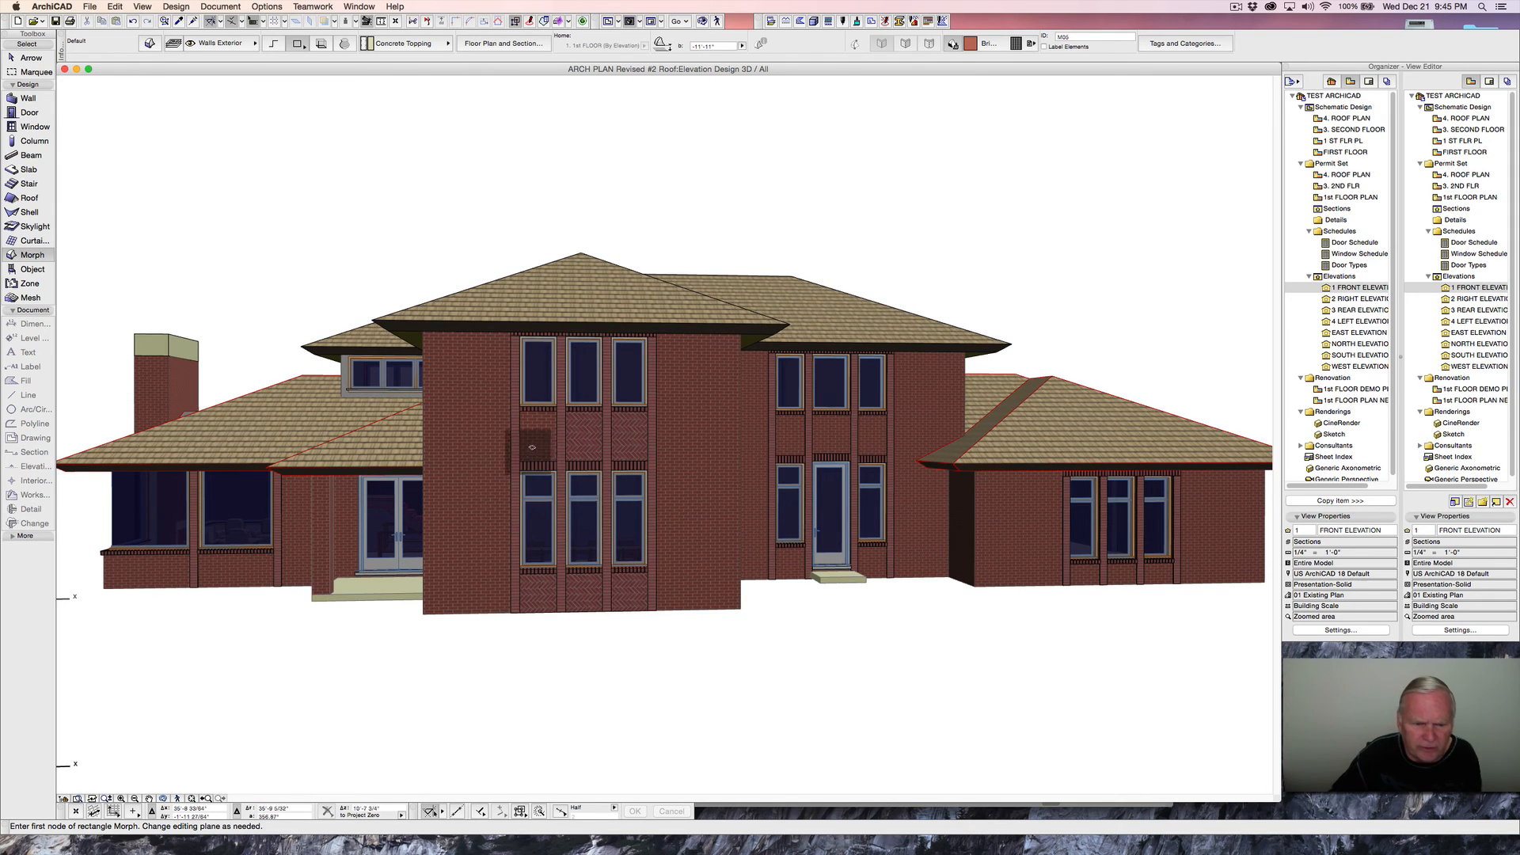
scroll(540, 448, "up", 4)
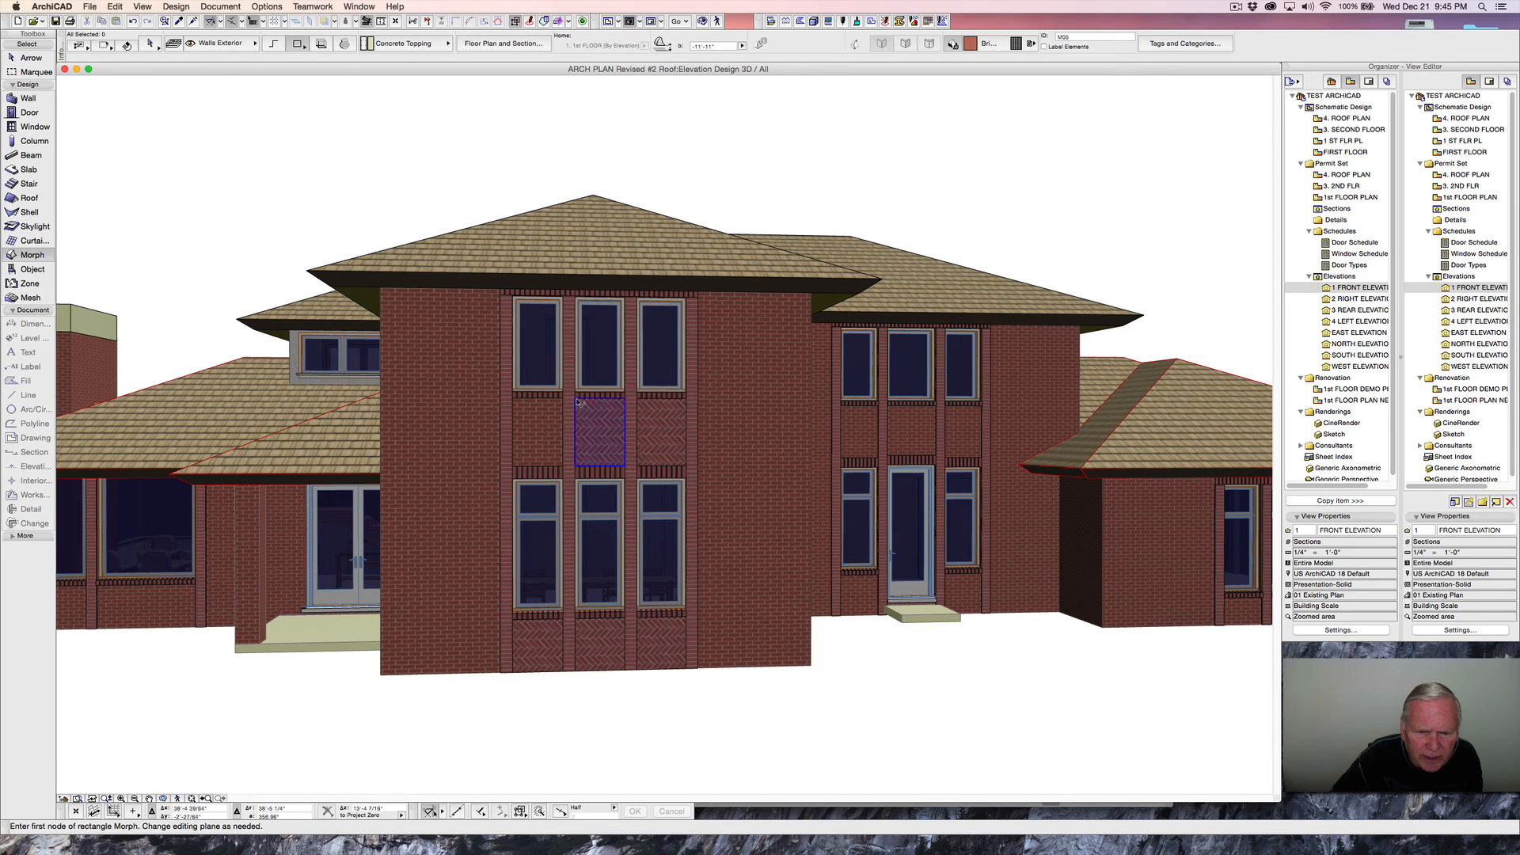
right_click(579, 403)
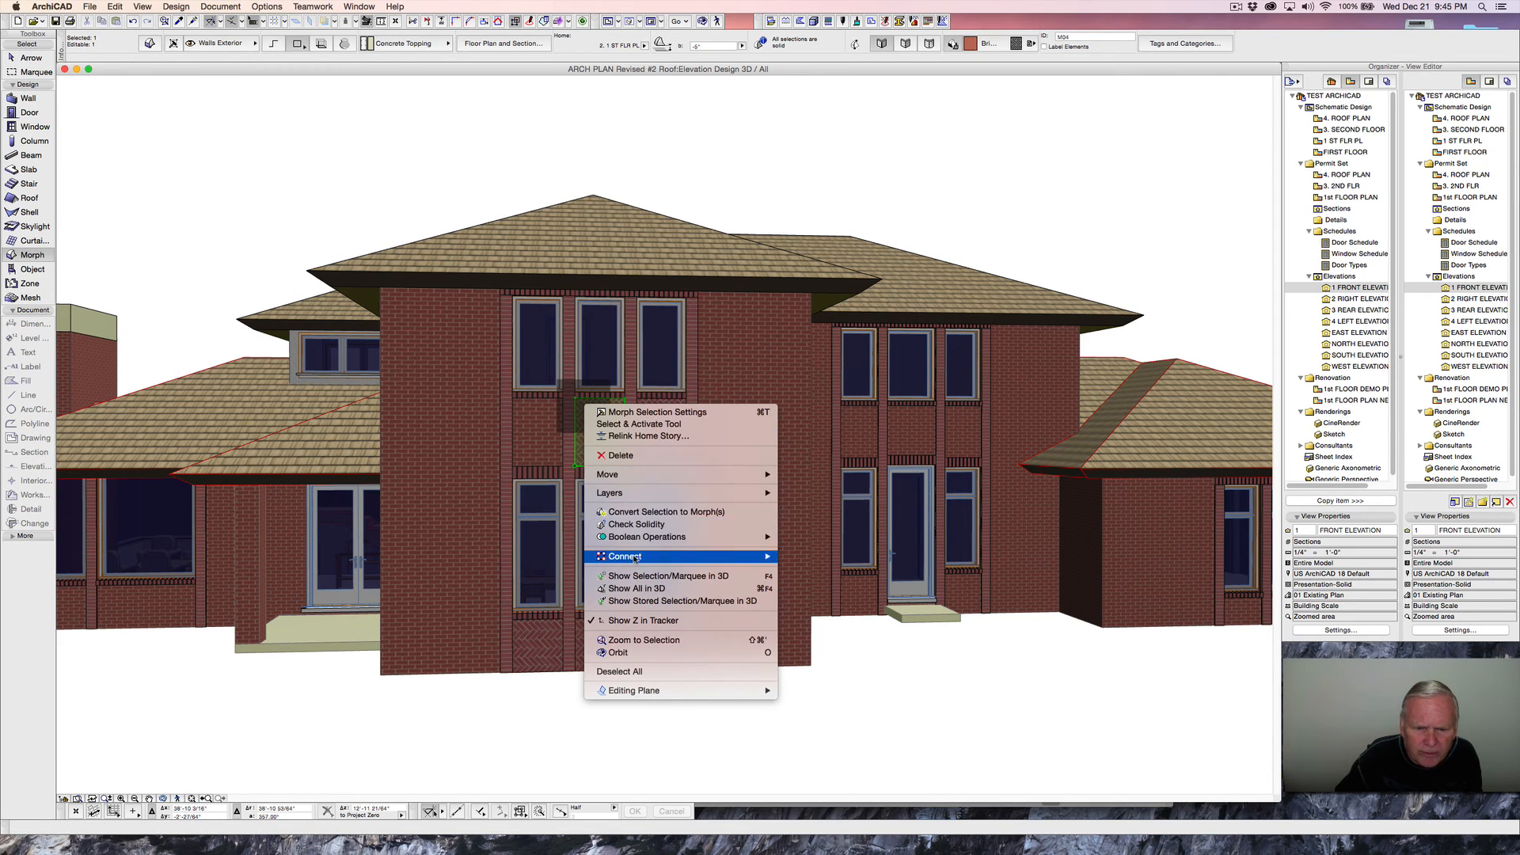
mouse_move(762, 475)
left_click(808, 533)
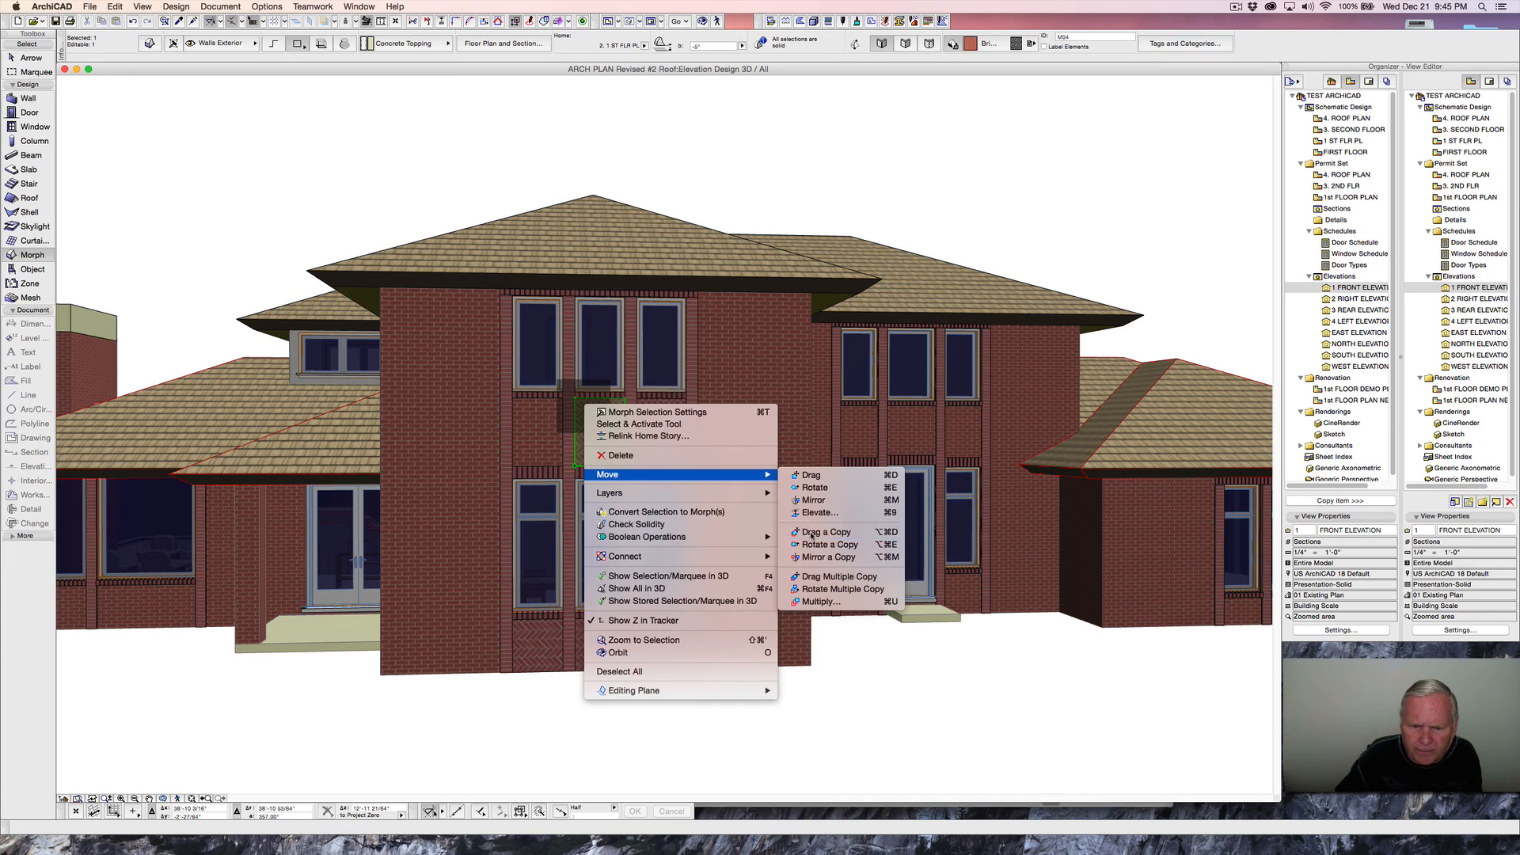
left_click(575, 466)
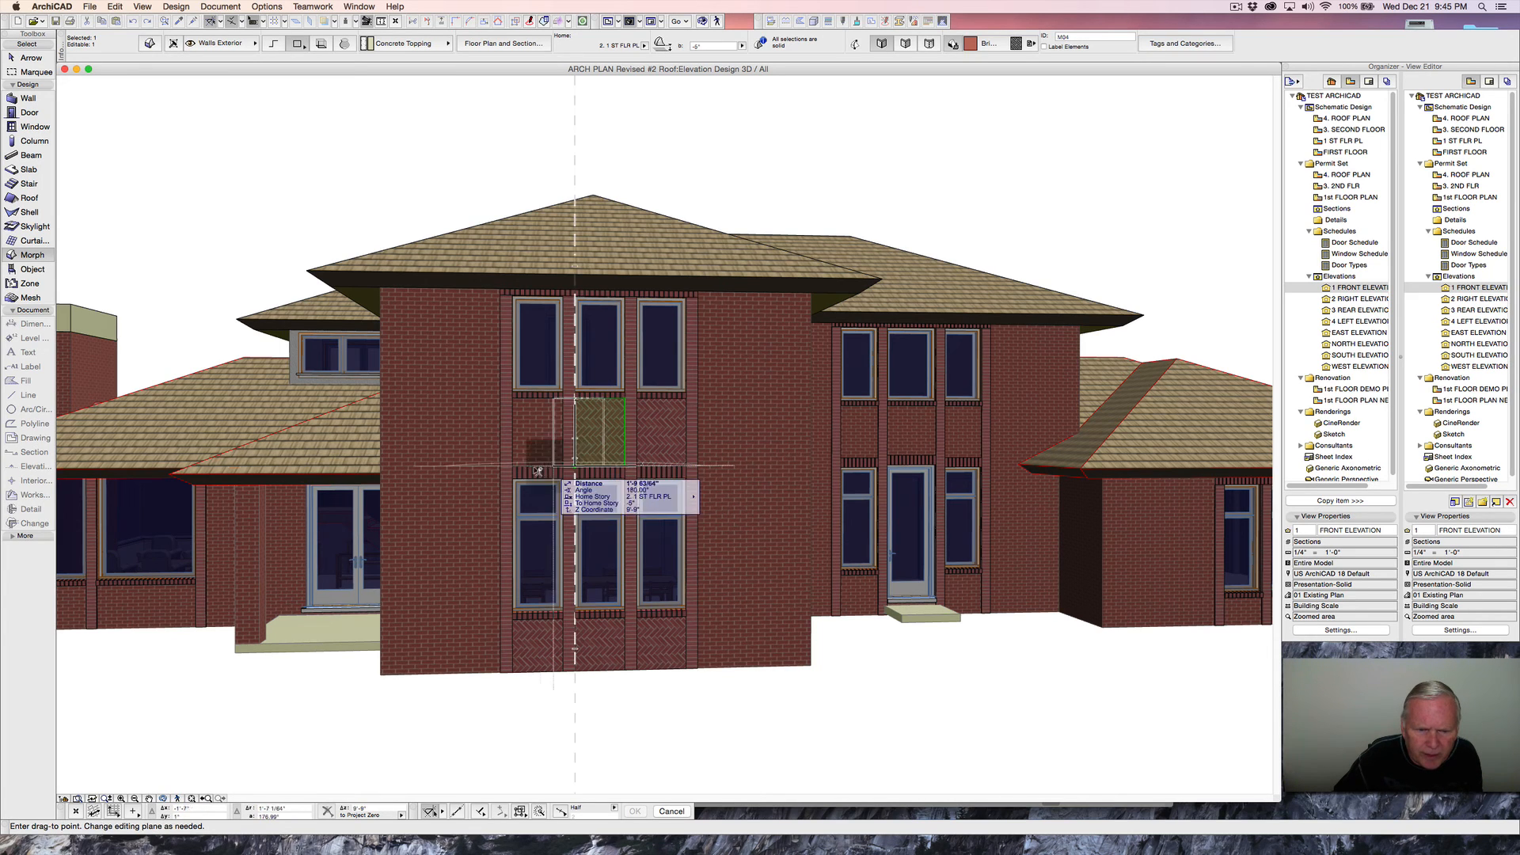
left_click(515, 467)
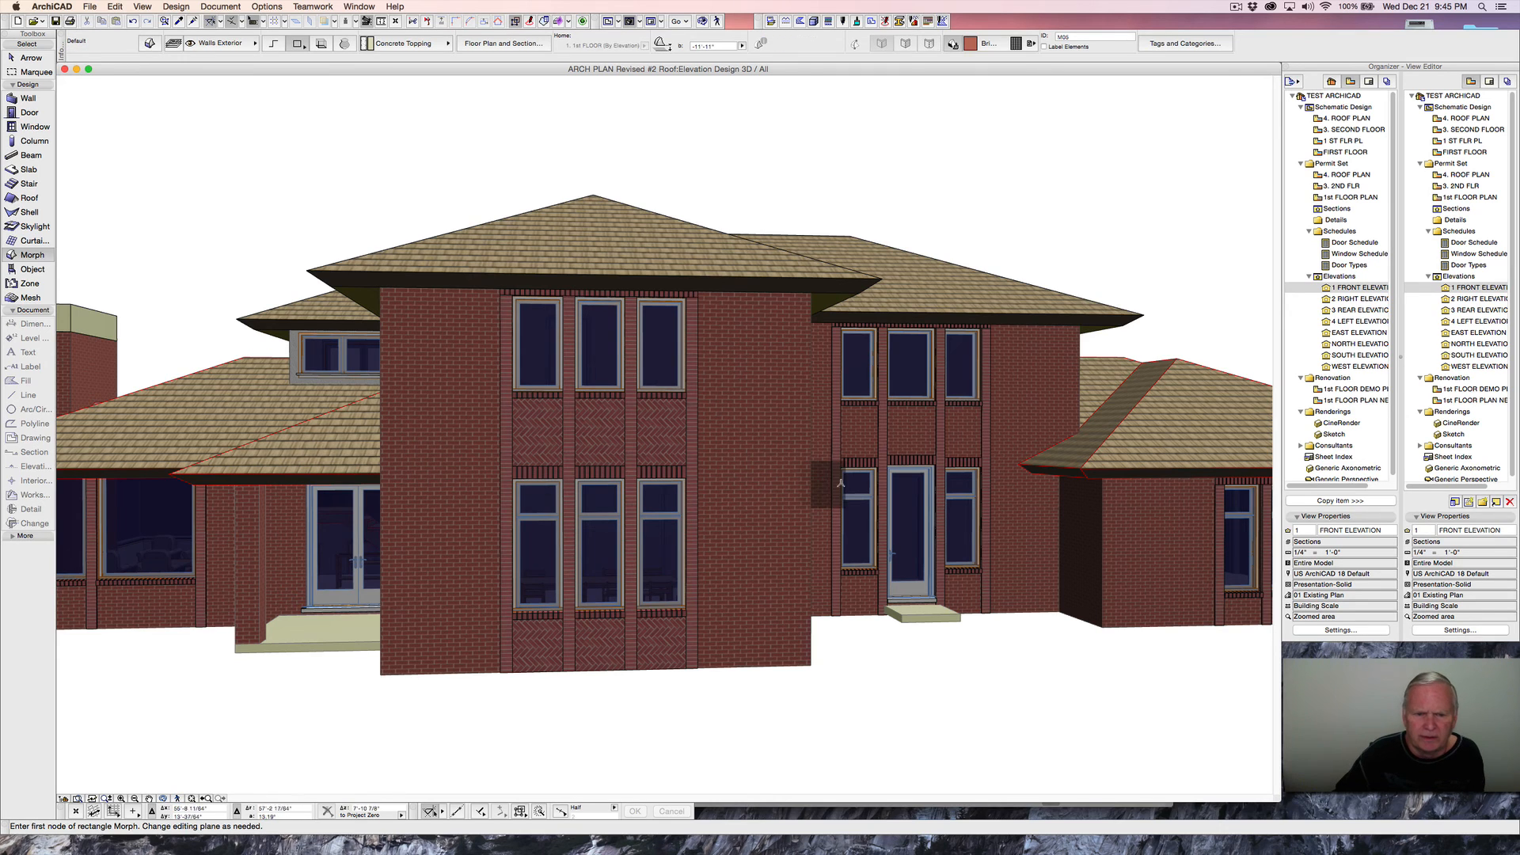
- Open the 1 FRONT ELEVATION view and examine the herringbone panels and window trim
double_click(1343, 290)
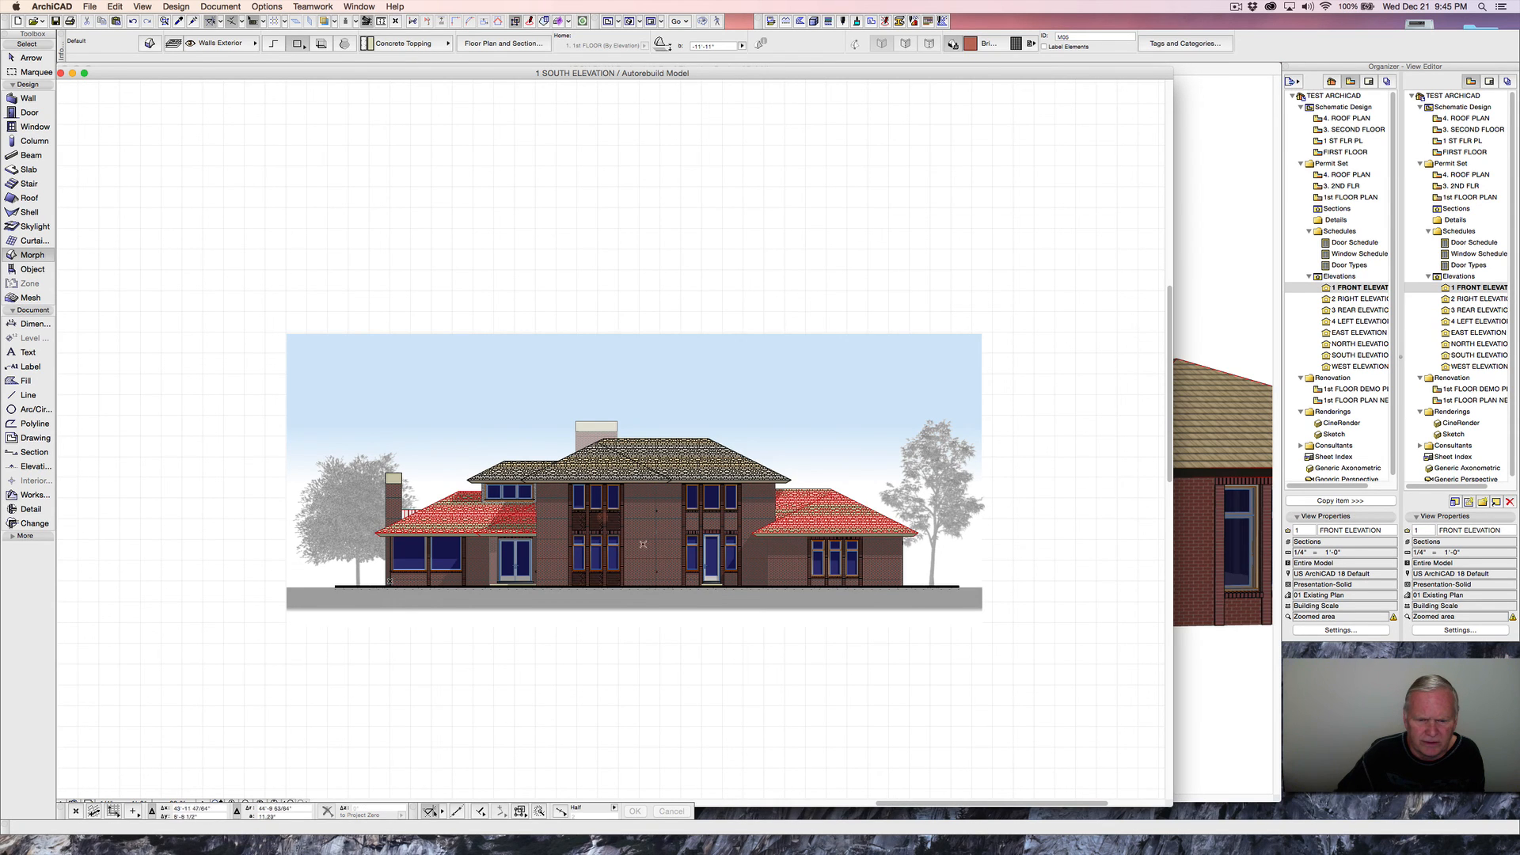
scroll(638, 524, "up", 5)
scroll(638, 524, "up", 1)
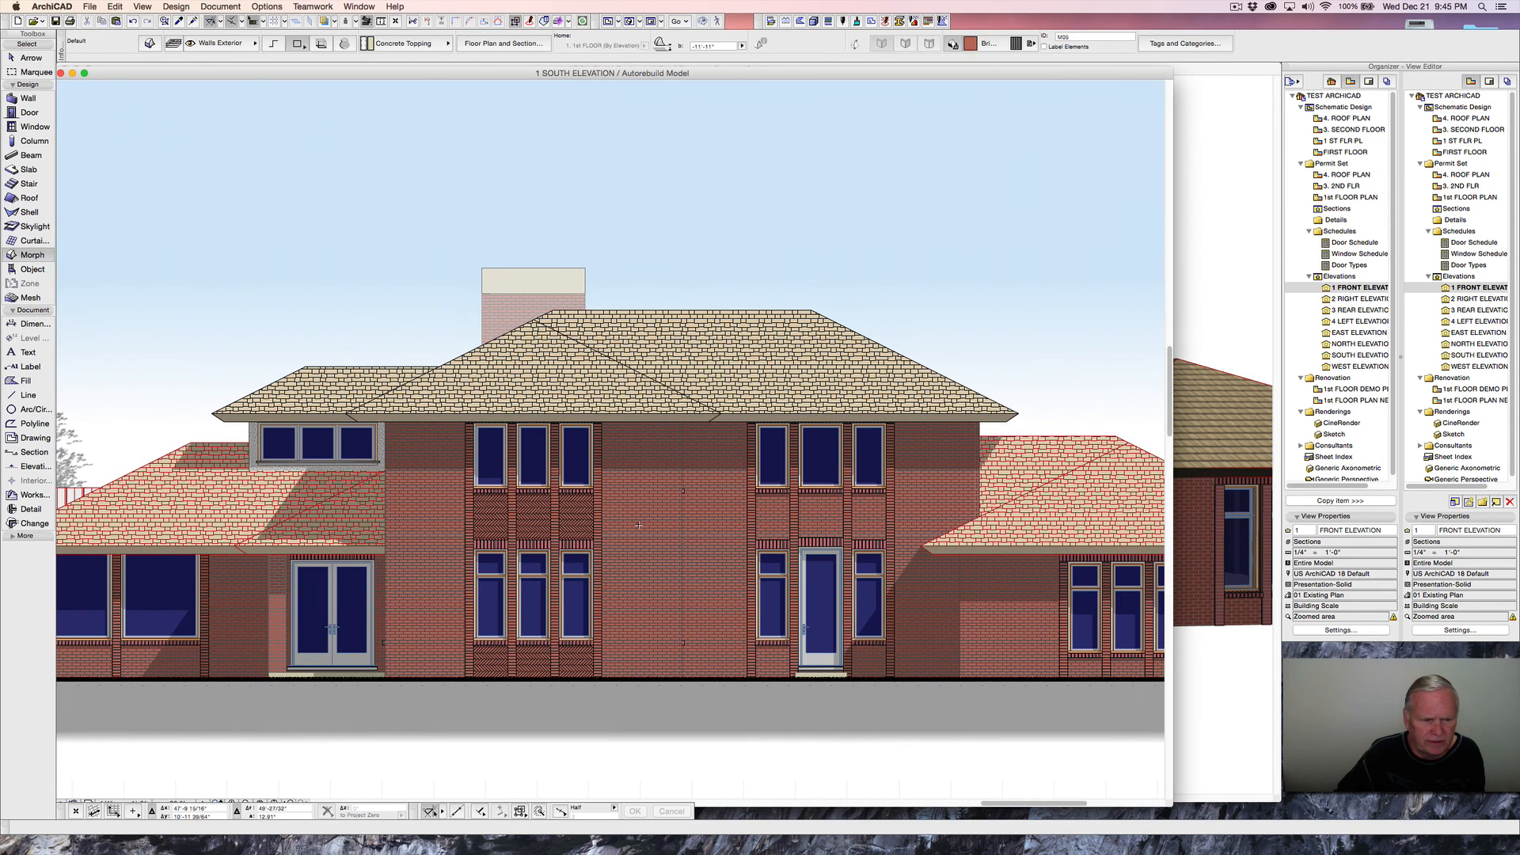
scroll(638, 524, "down", 2)
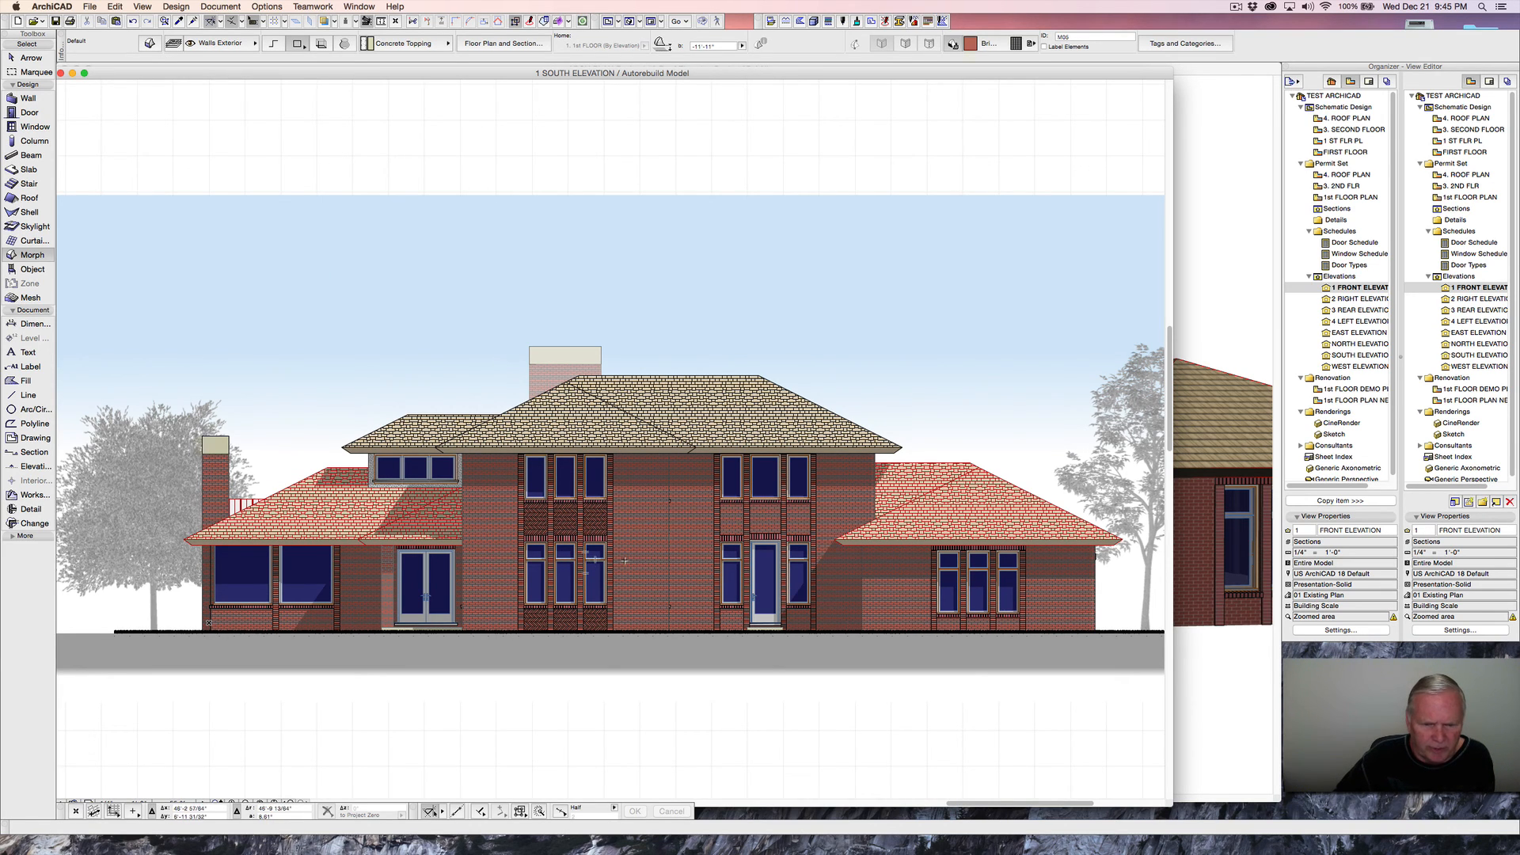
middle_click_drag(616, 559, 587, 507)
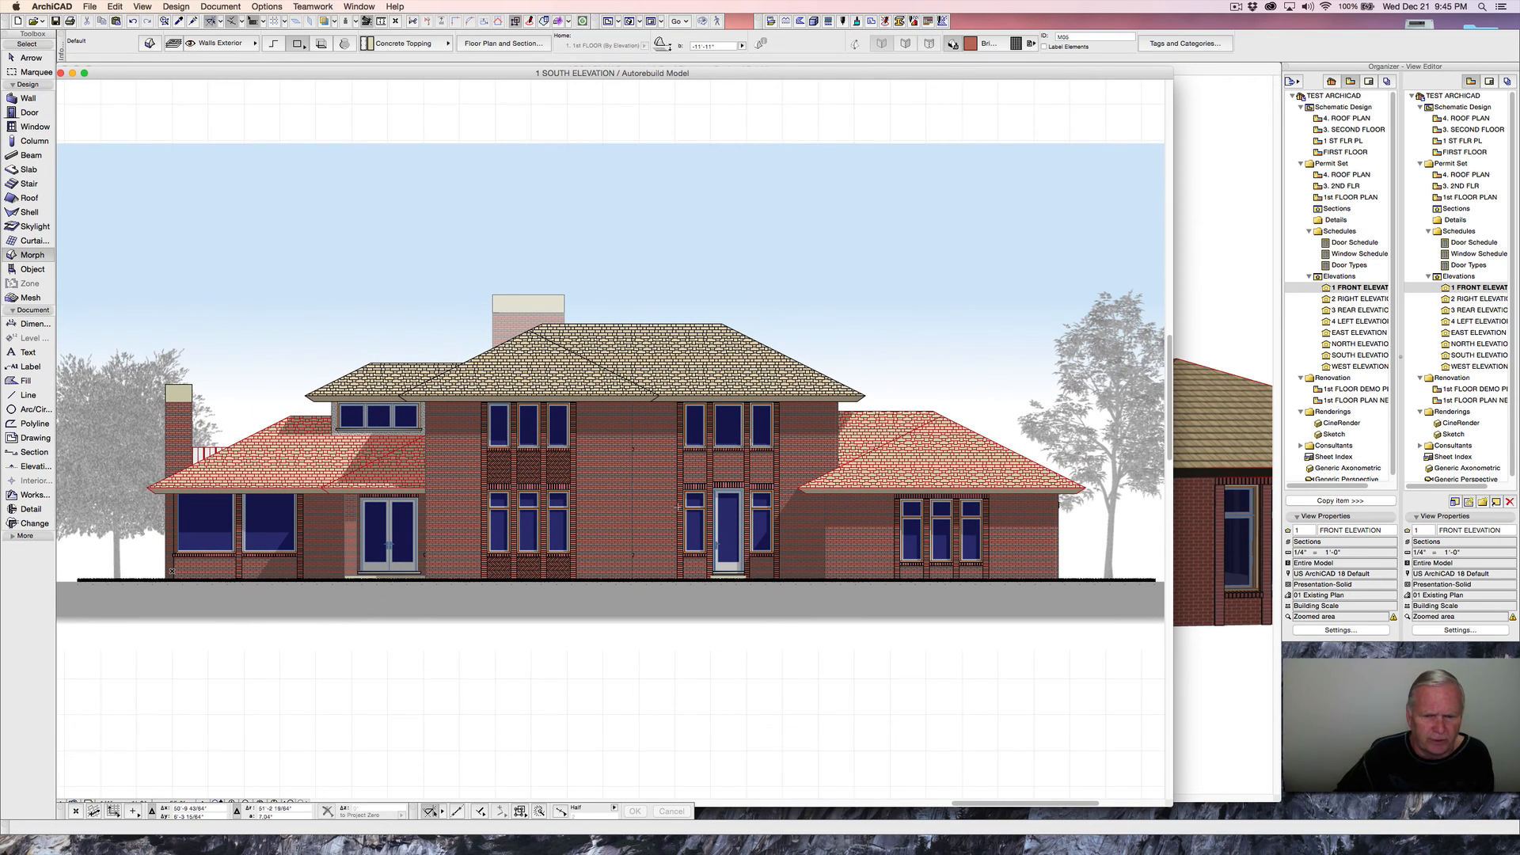
- Open the 3 REAR ELEVATION view and examine the brick trim around its windows and doors
double_click(1354, 310)
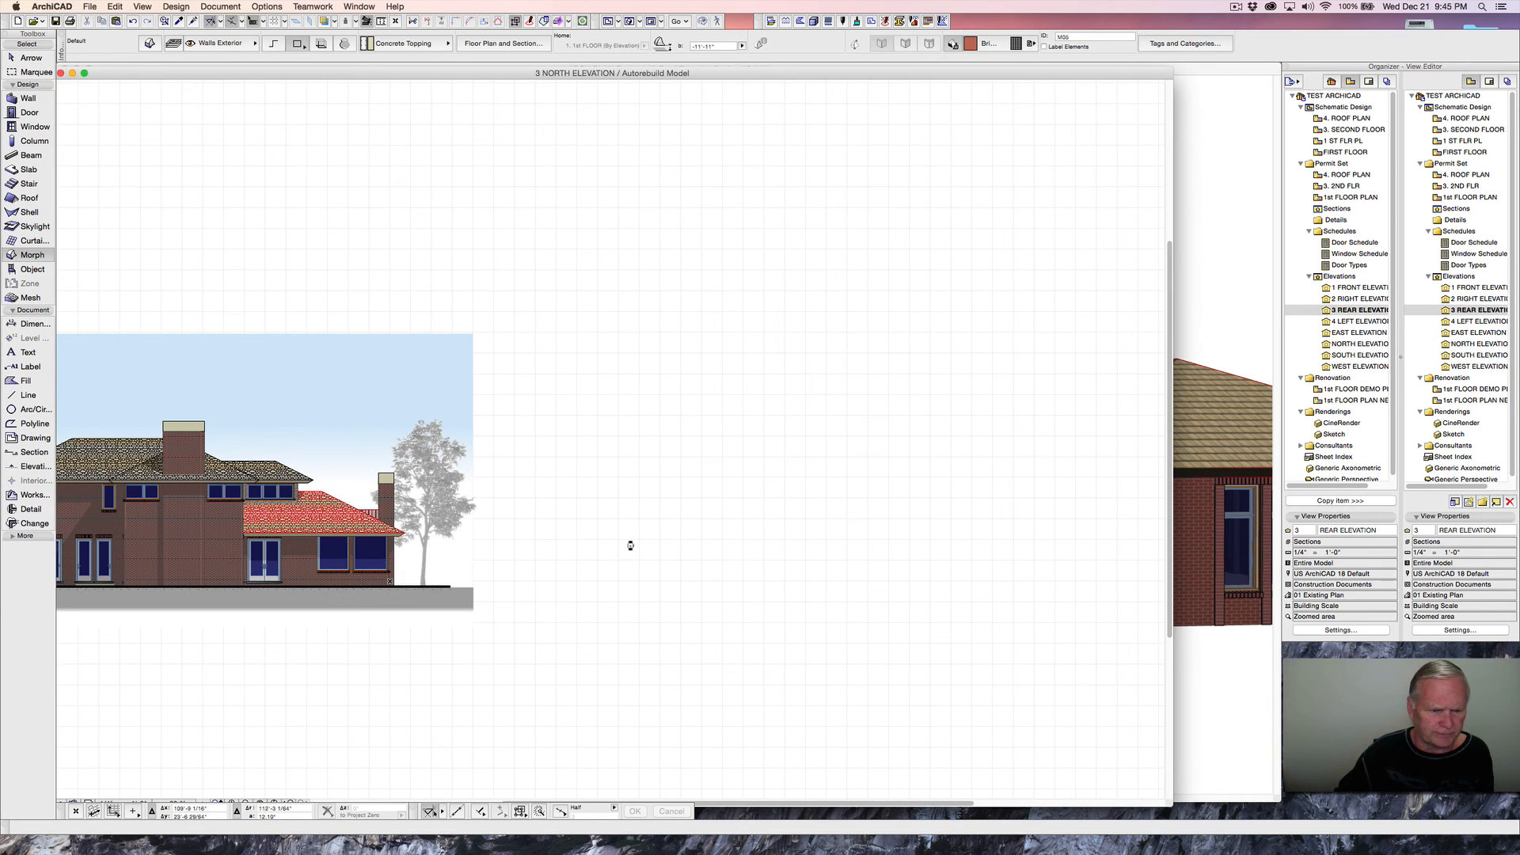
middle_click_drag(356, 556, 767, 435)
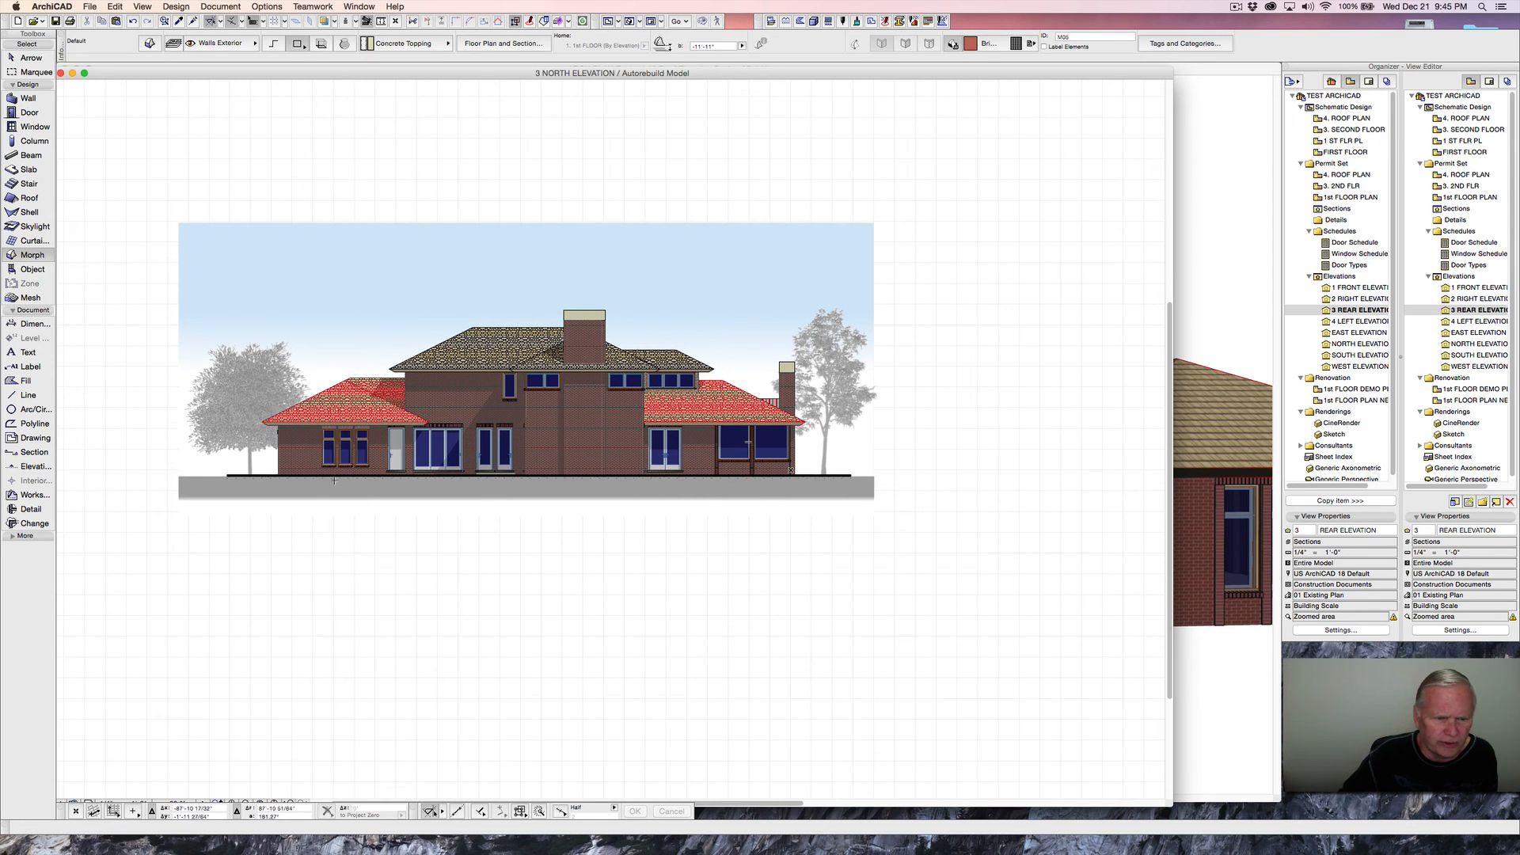
scroll(346, 441, "up", 5)
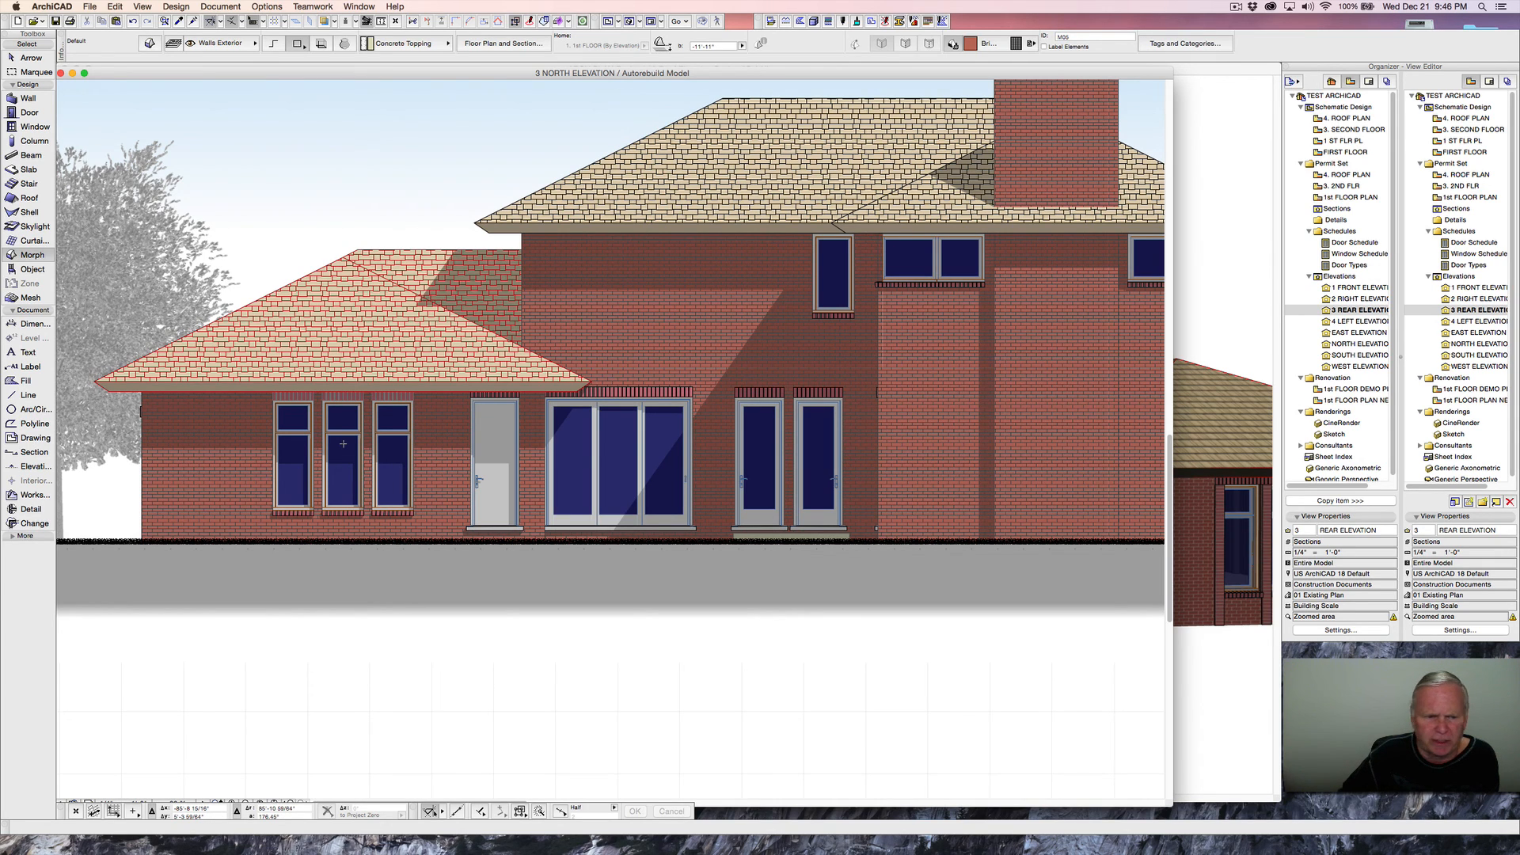
scroll(343, 443, "down", 5)
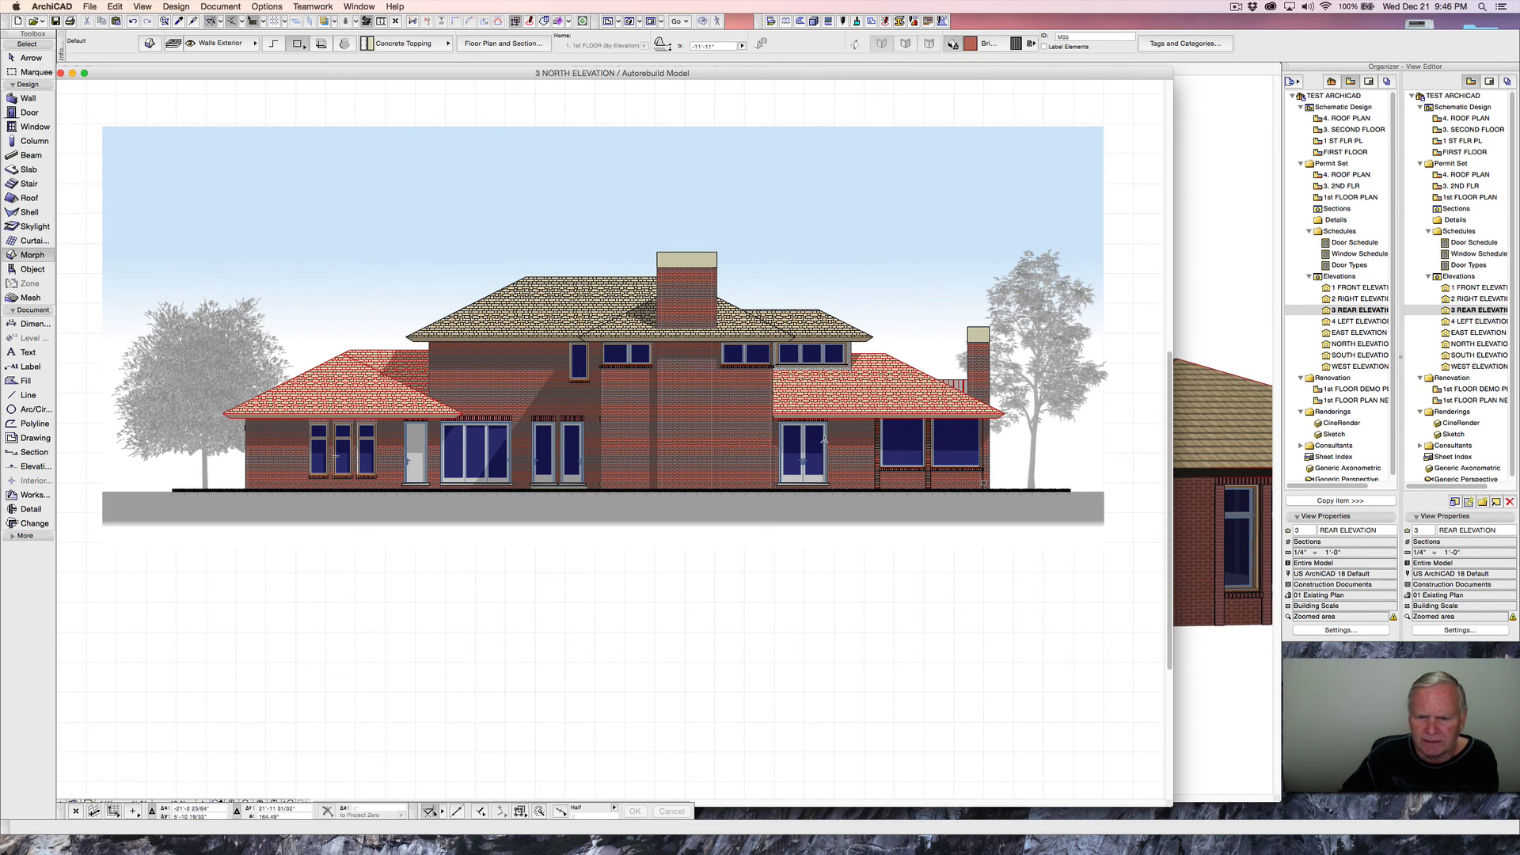
- Open the 4 LEFT ELEVATION view and examine the brick trim around the French doors and the windows beside the chimney
left_click(1348, 323)
double_click(1345, 321)
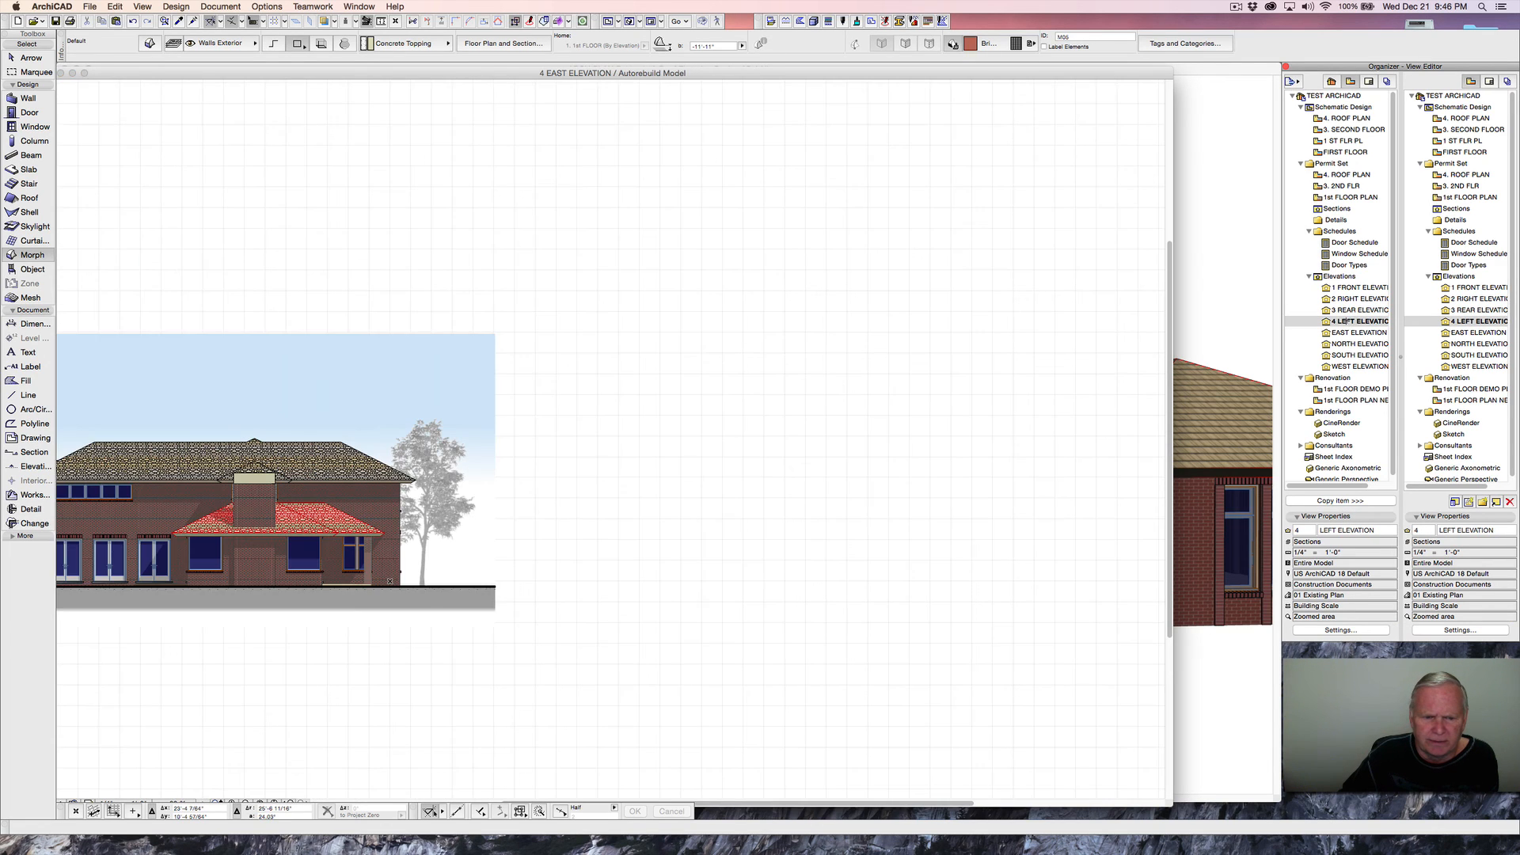
left_click(834, 461)
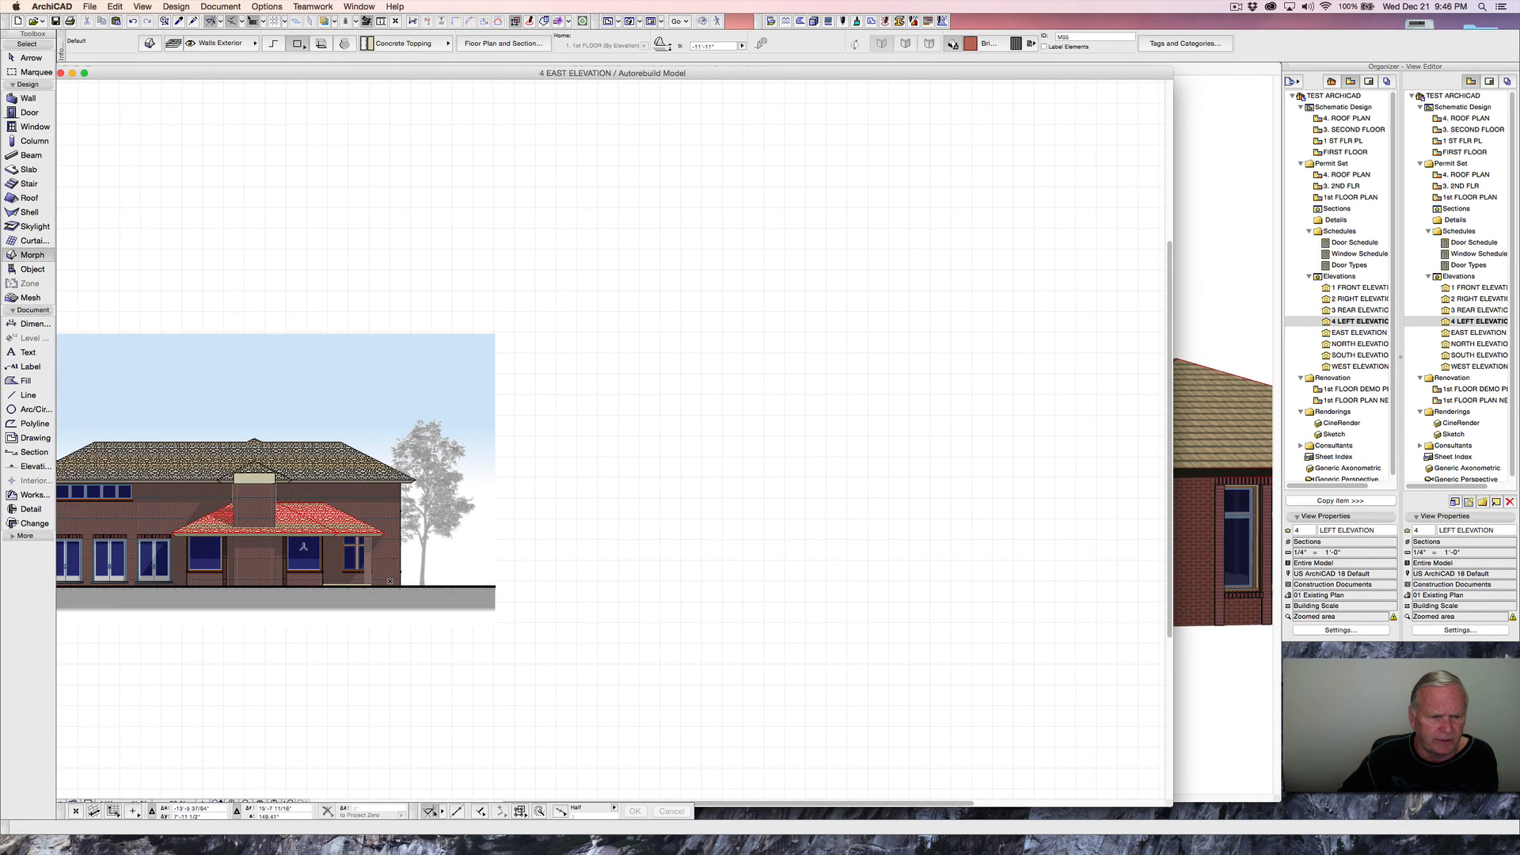
mouse_move(245, 560)
middle_mouse_down()
mouse_move(390, 548)
mouse_move(648, 477)
middle_mouse_up()
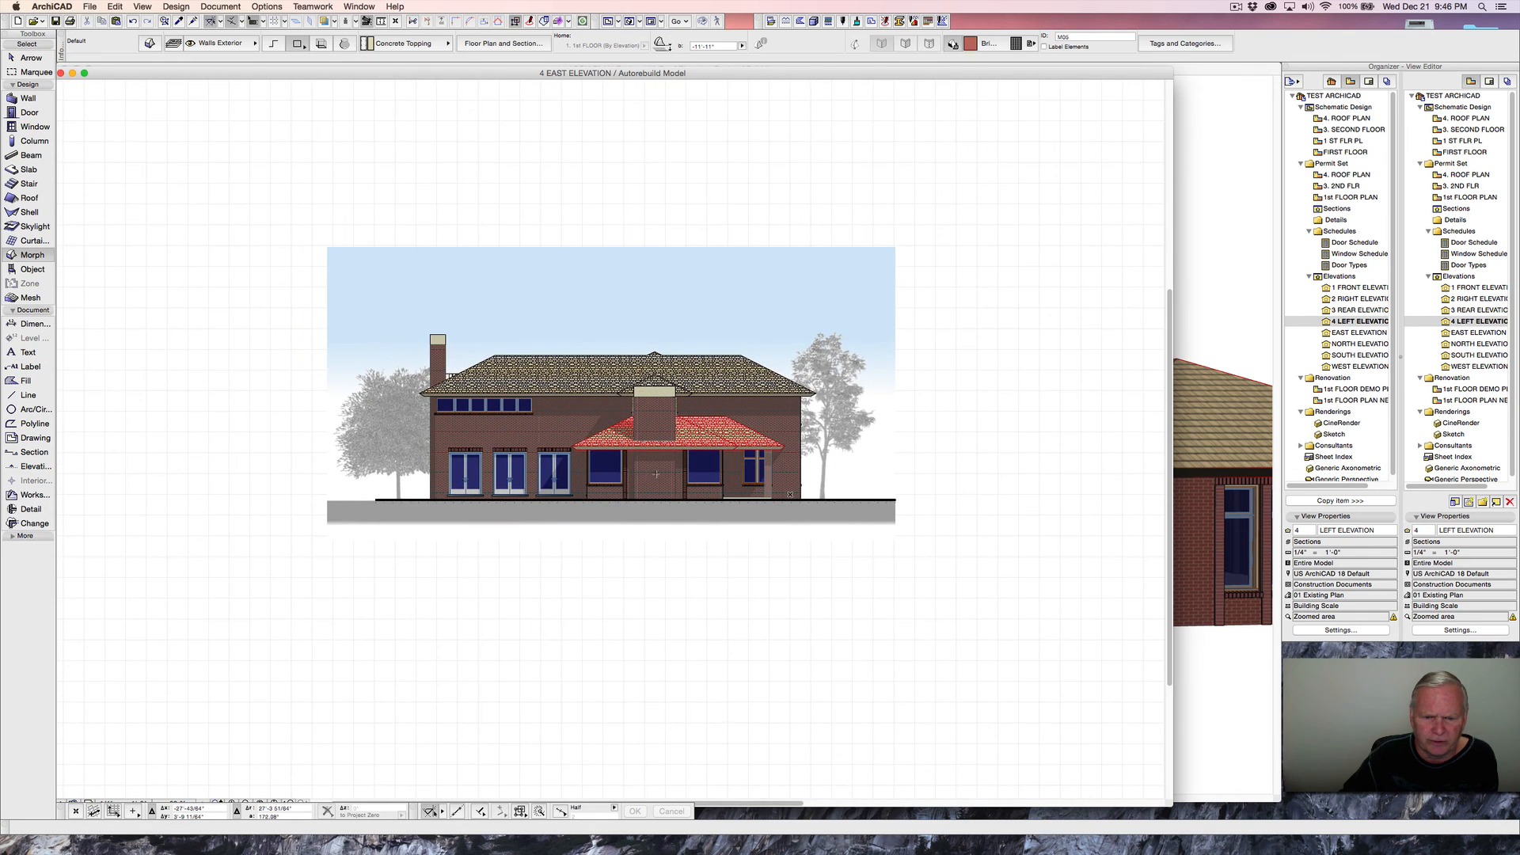
scroll(656, 473, "up", 3)
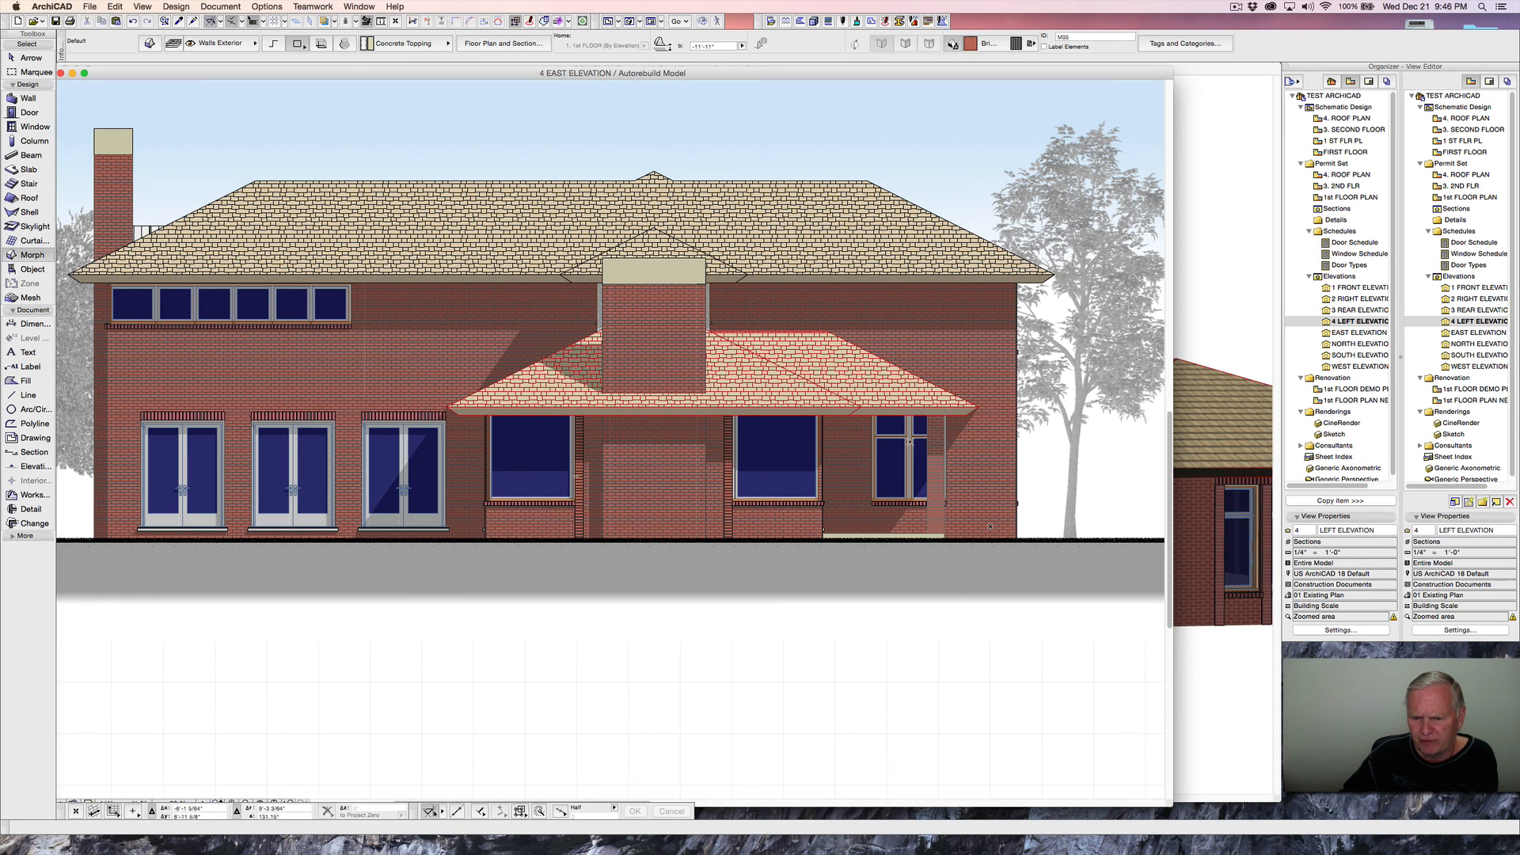
middle_click_drag(972, 465, 913, 465)
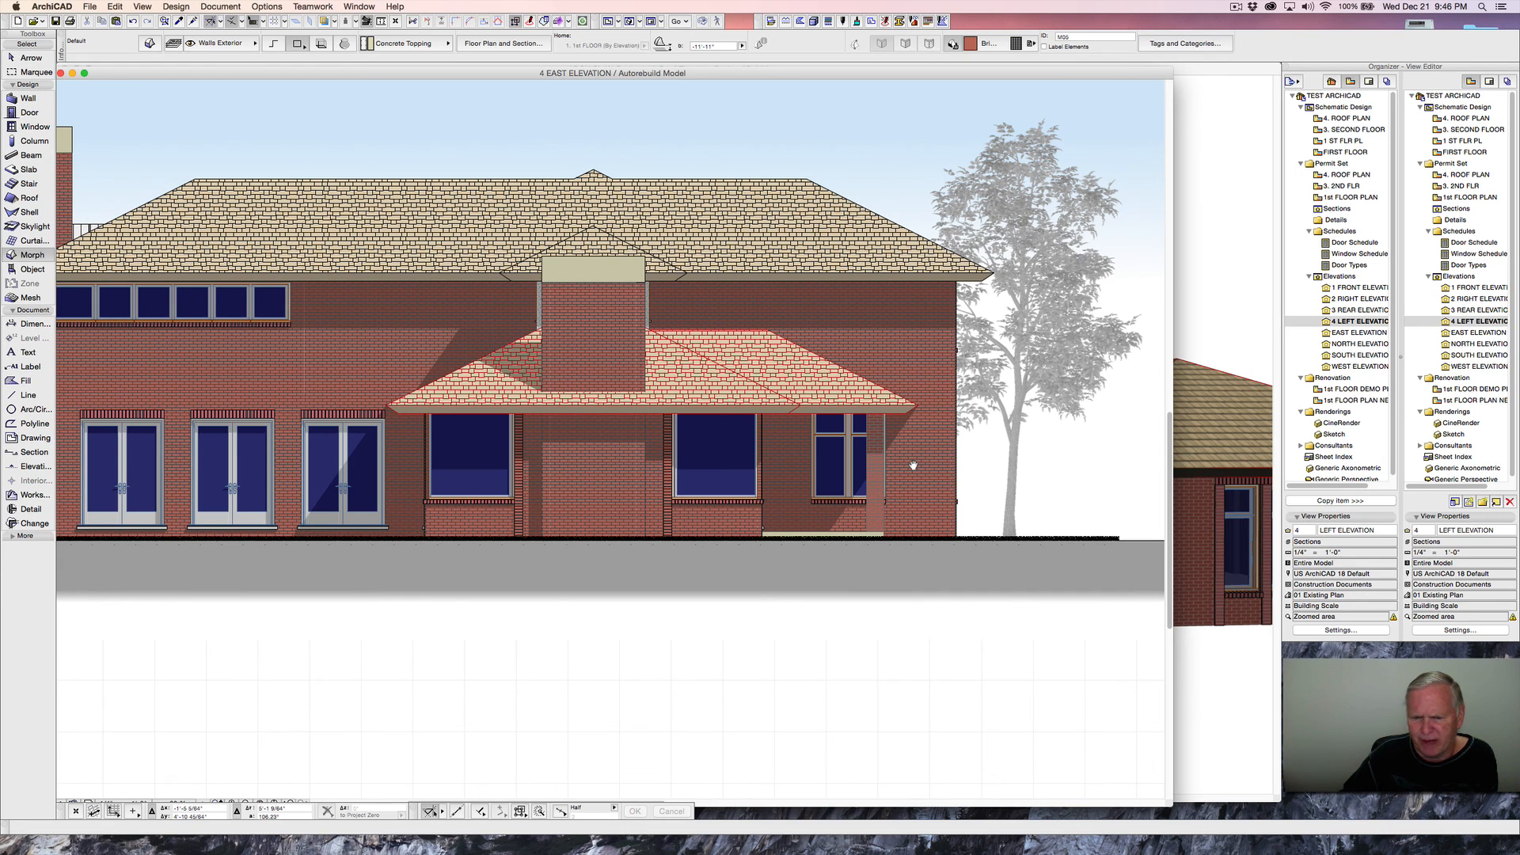
middle_click_drag(913, 464, 851, 467)
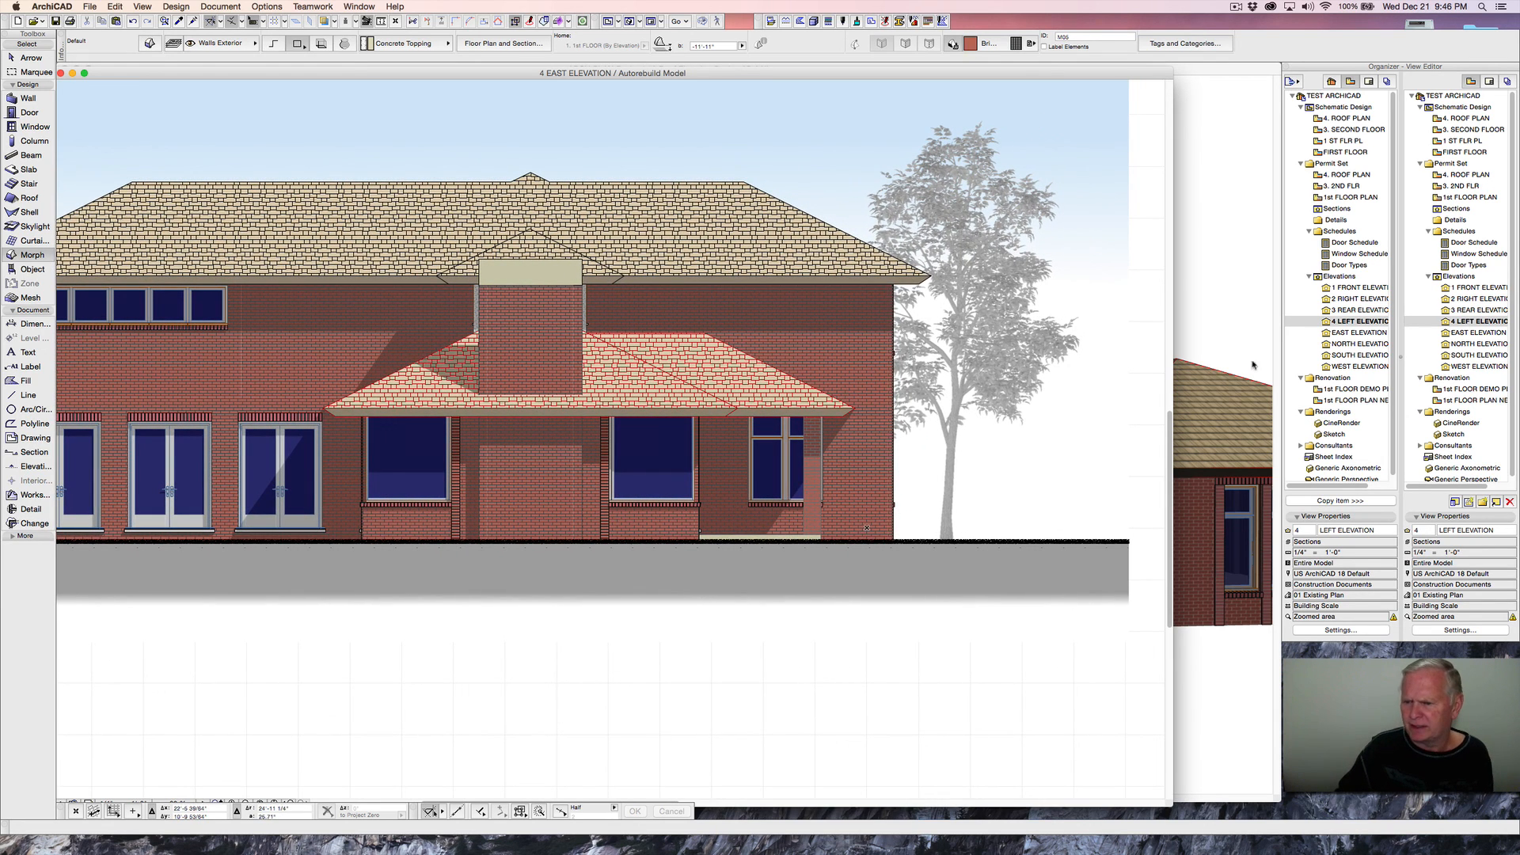
- Open the 2 RIGHT ELEVATION view and examine the brick trim above the garage doors, French doors and windows
double_click(1357, 298)
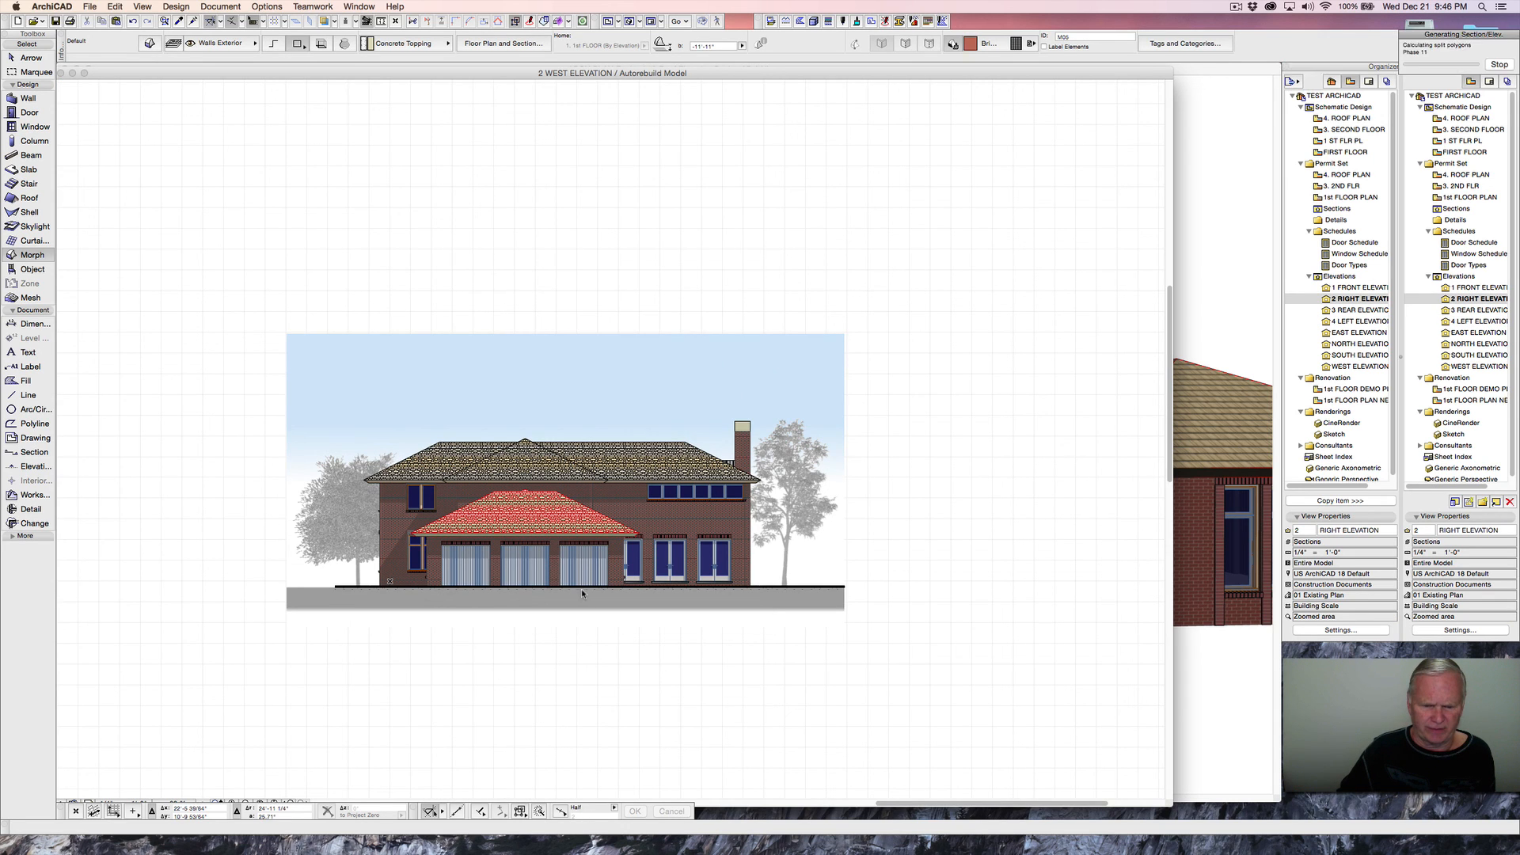
scroll(539, 568, "up", 2)
scroll(539, 568, "up", 3)
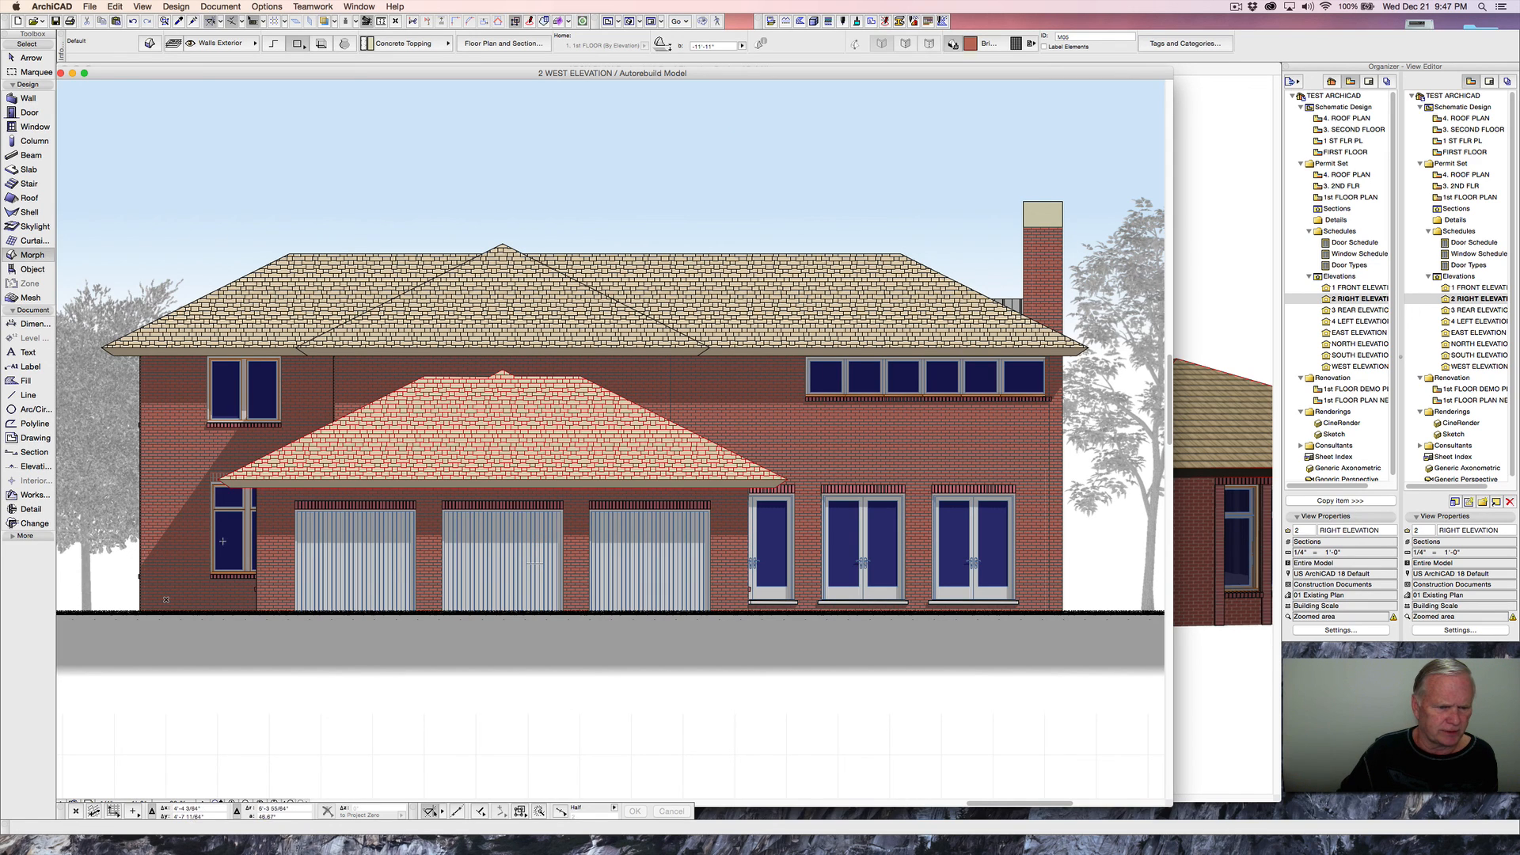
- Return to the 1 FRONT ELEVATION view and examine the whole facade with its herringbone panels and window trim
double_click(1350, 289)
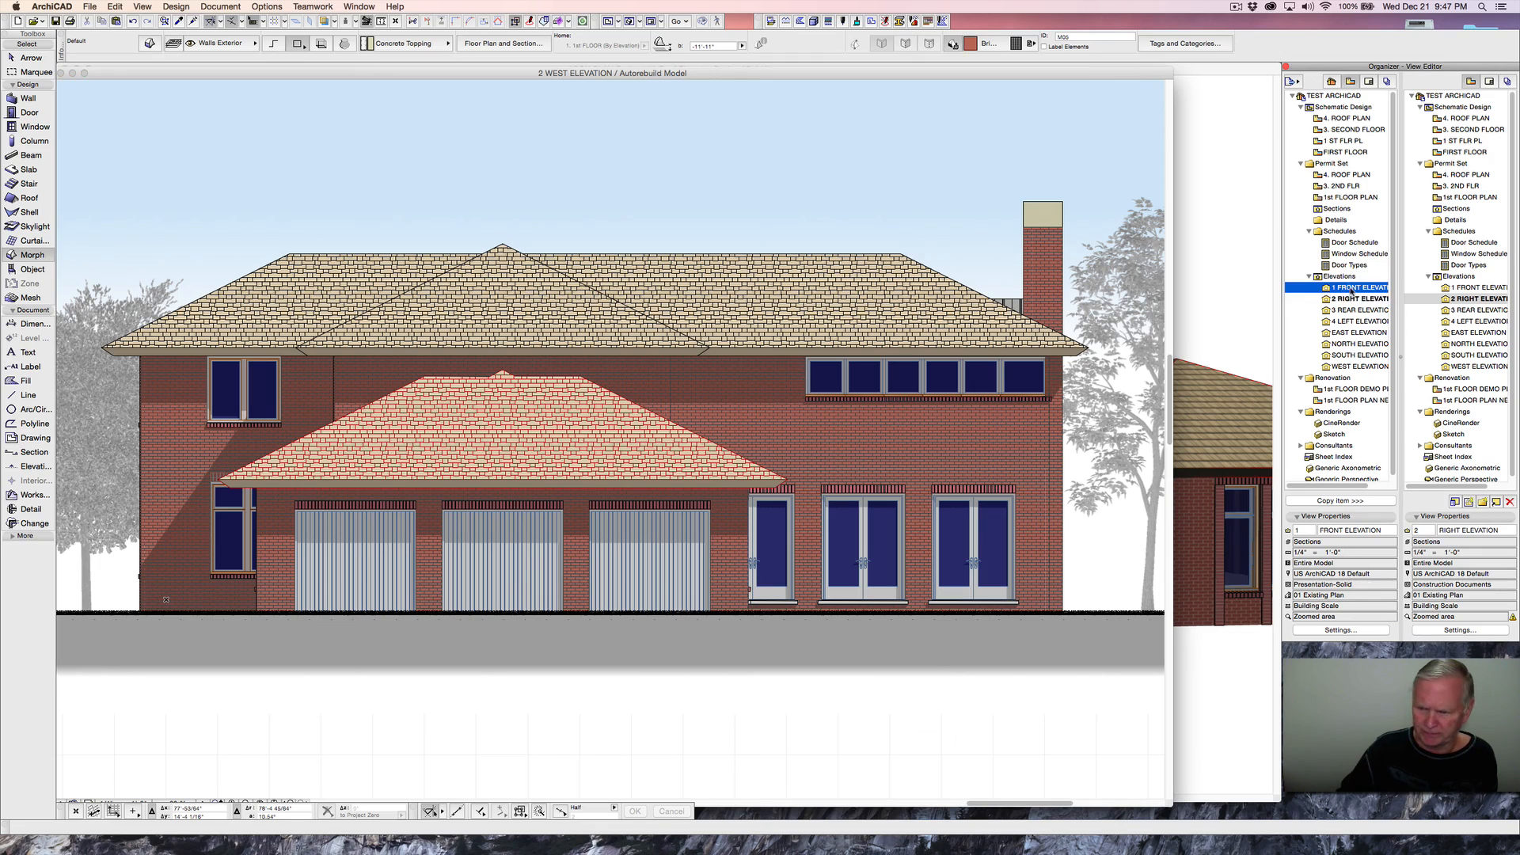
scroll(644, 532, "up", 4)
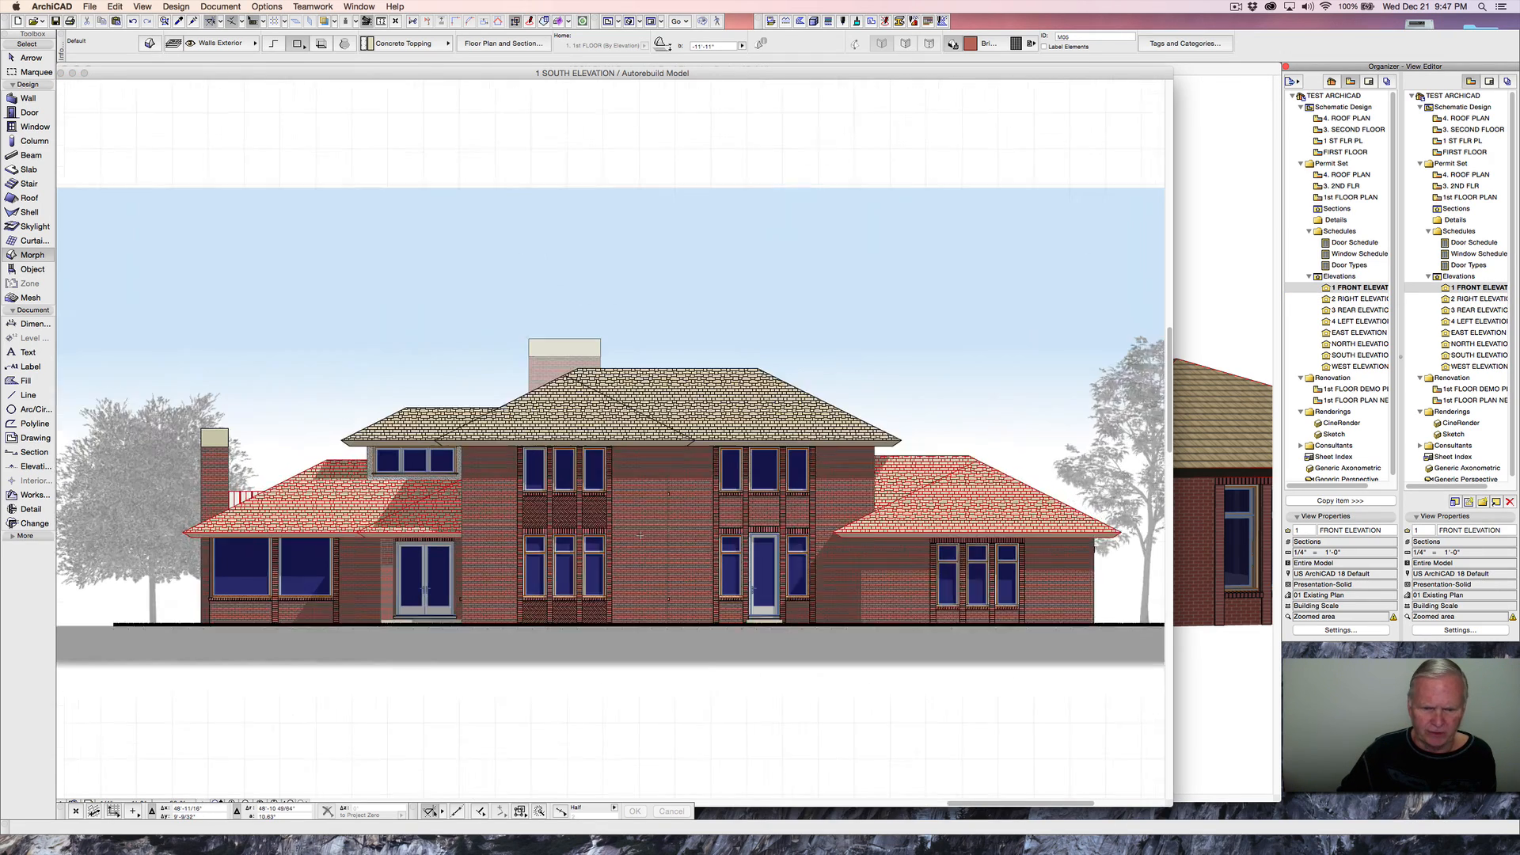
scroll(691, 532, "up", 4)
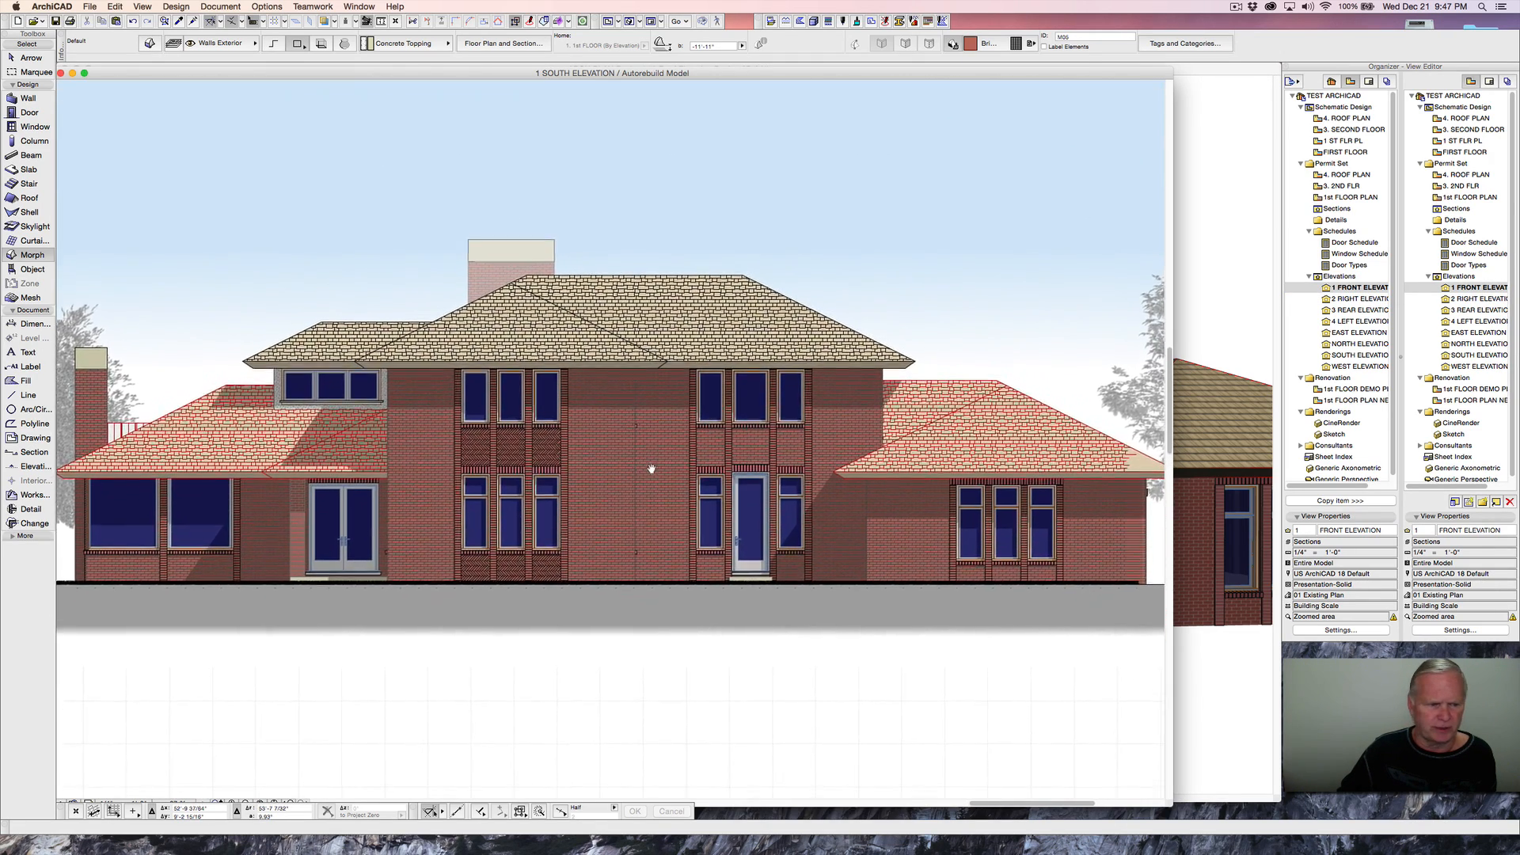
scroll(876, 349, "down", 3)
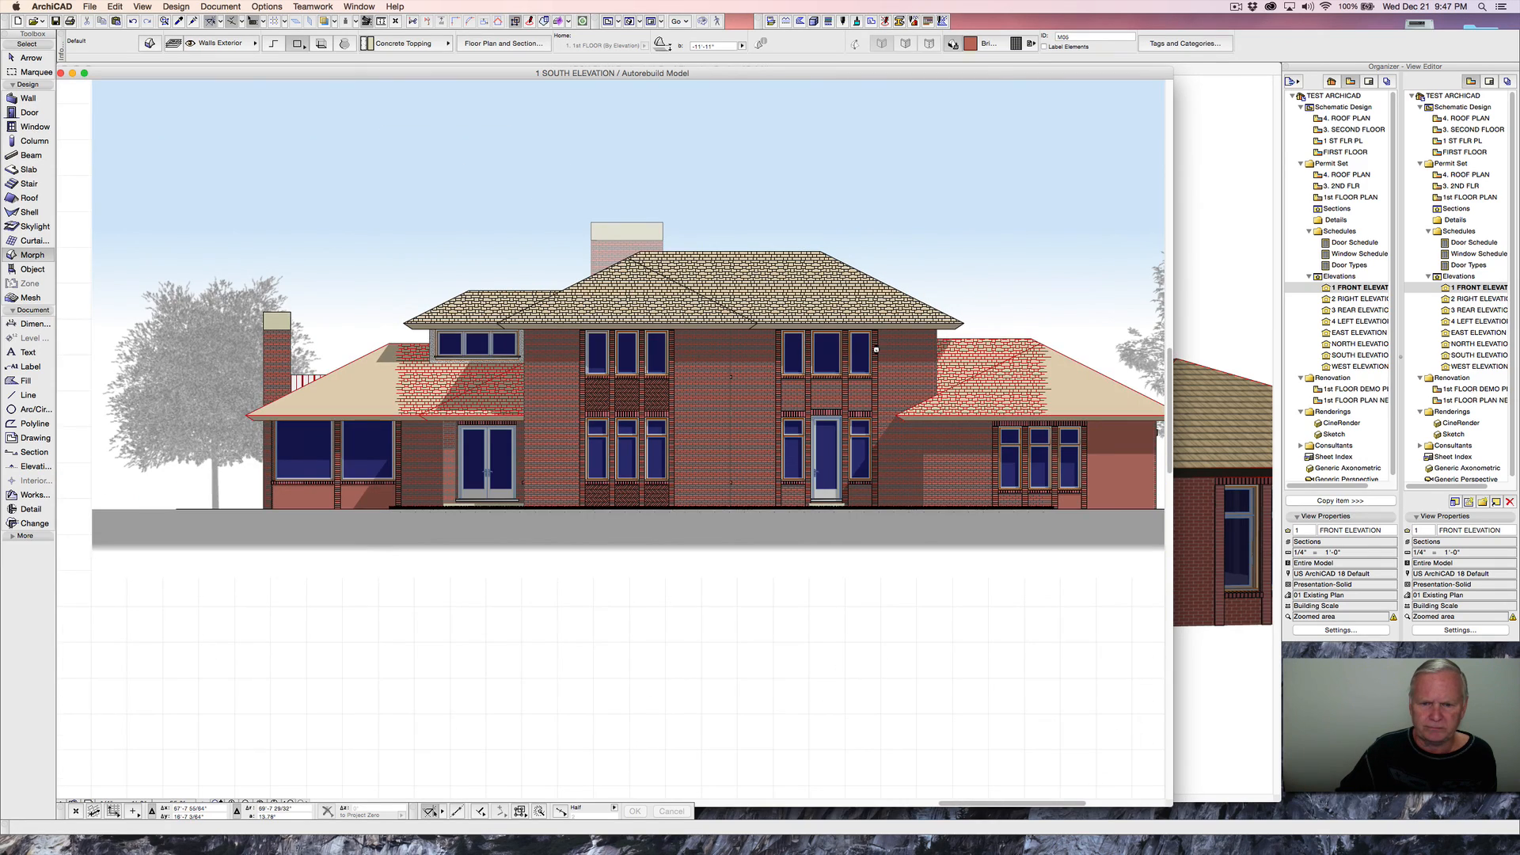
middle_click_drag(876, 349, 748, 355)
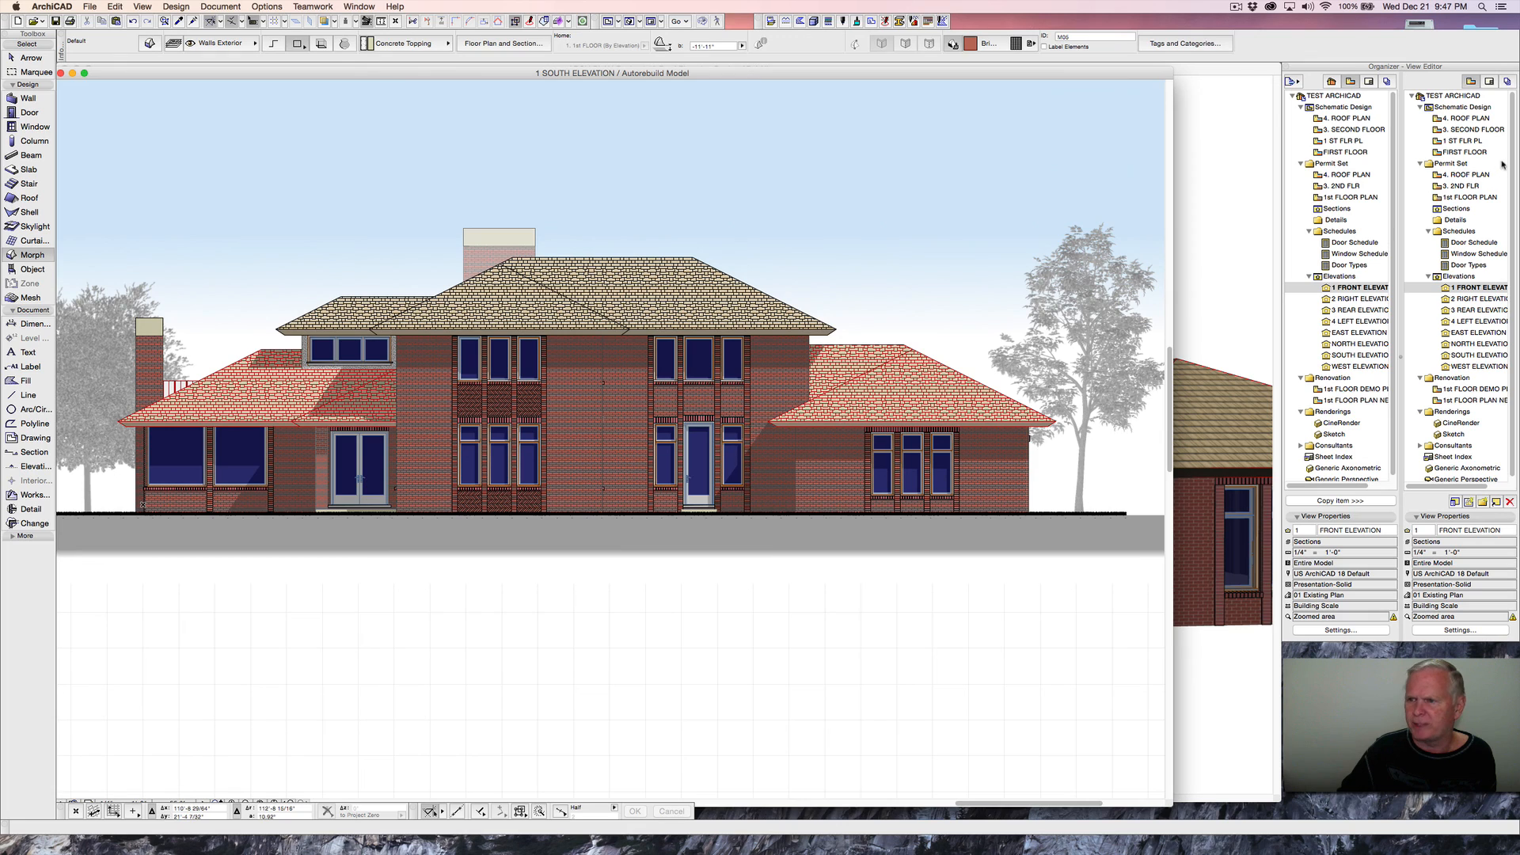
- Open the A-5 ELEVATIONS layout from the layout book to review the front and rear elevations on the sheet
left_click(1489, 81)
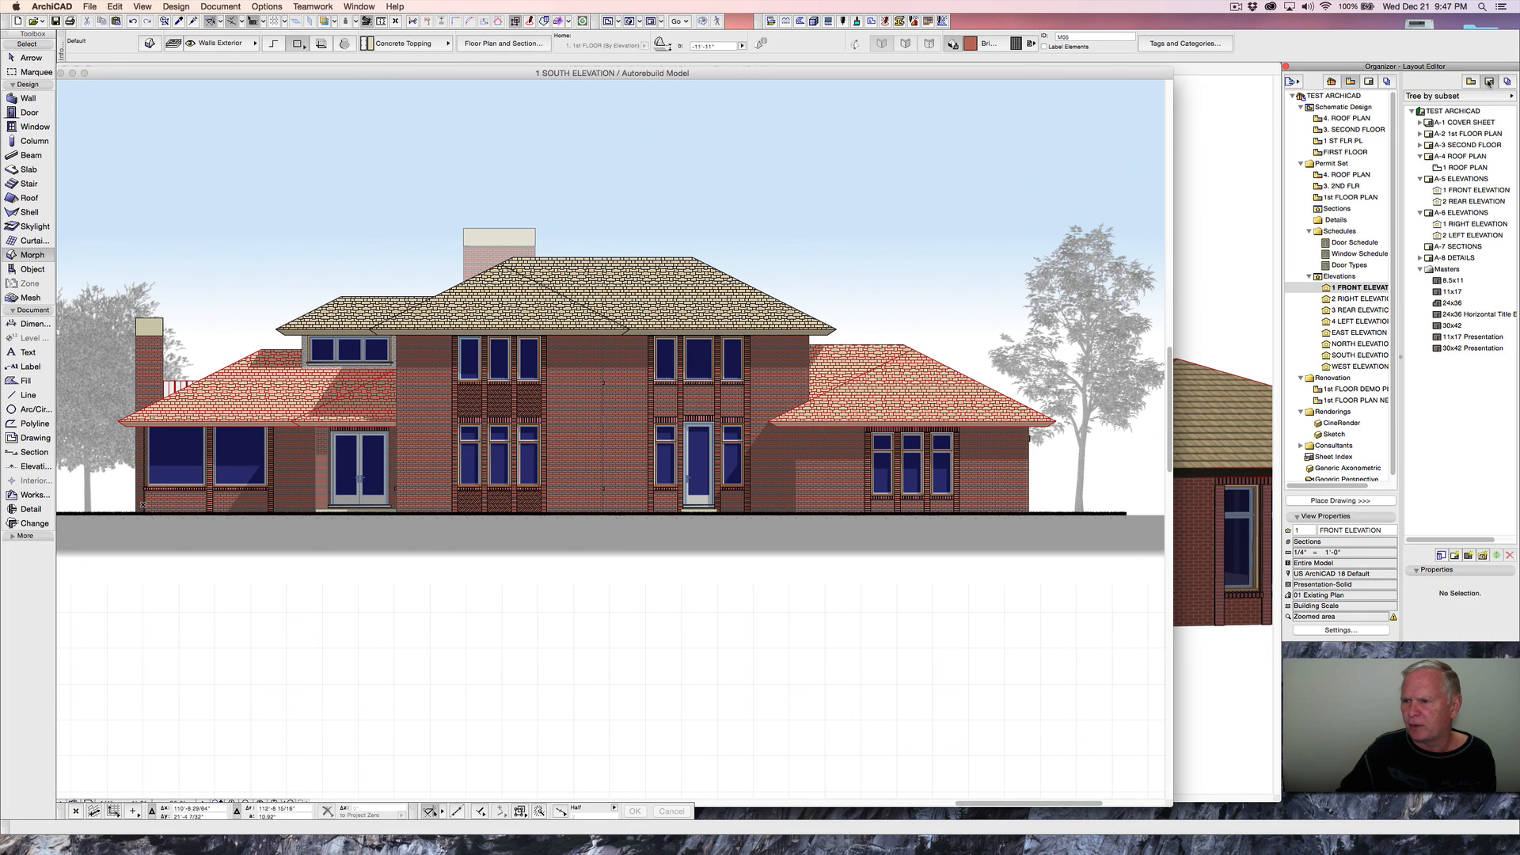
double_click(1460, 179)
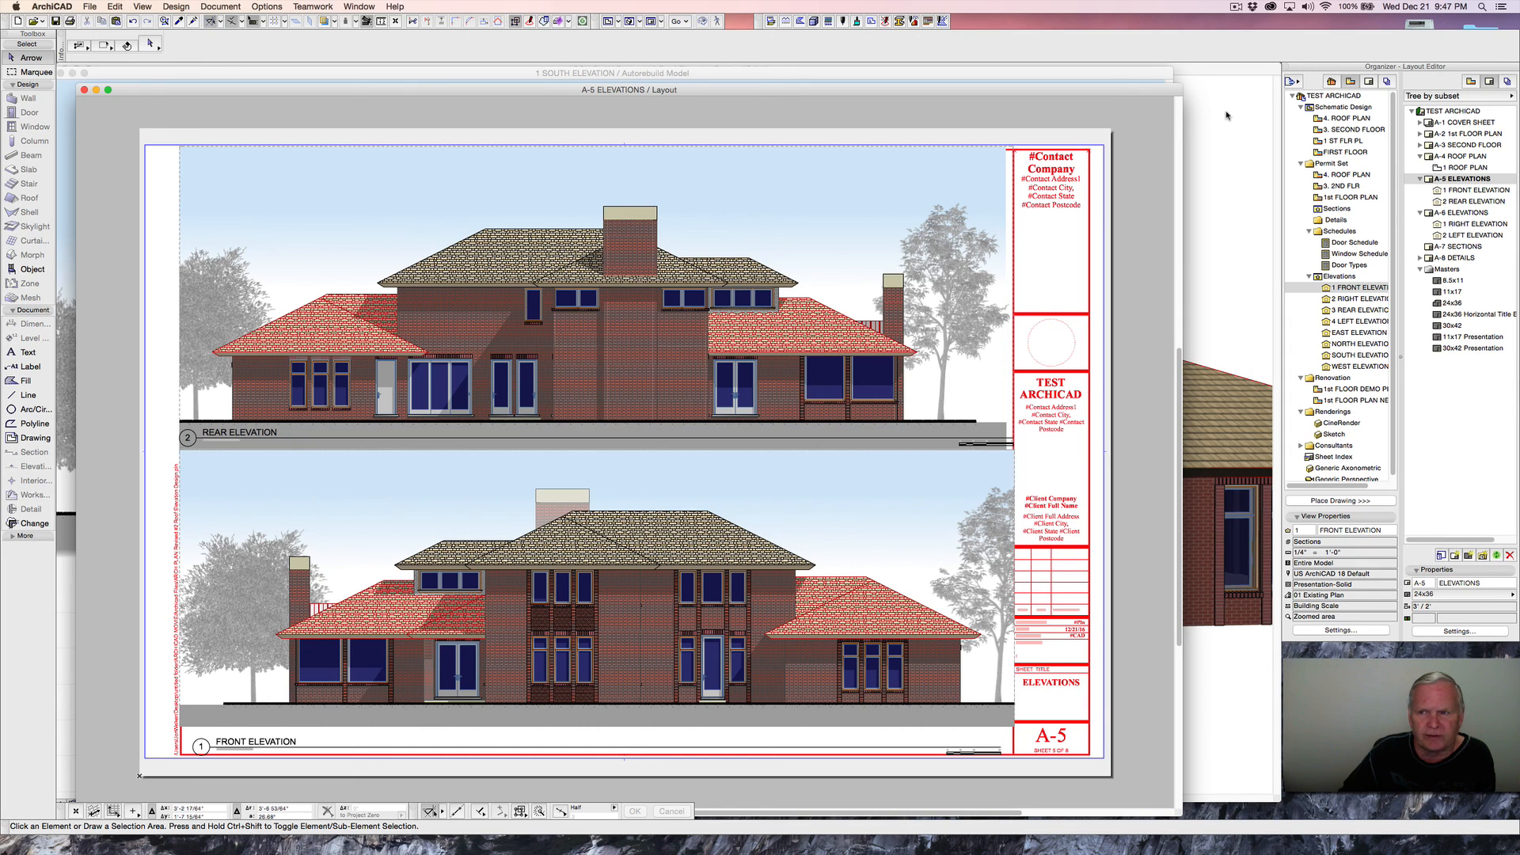
left_click(1236, 7)
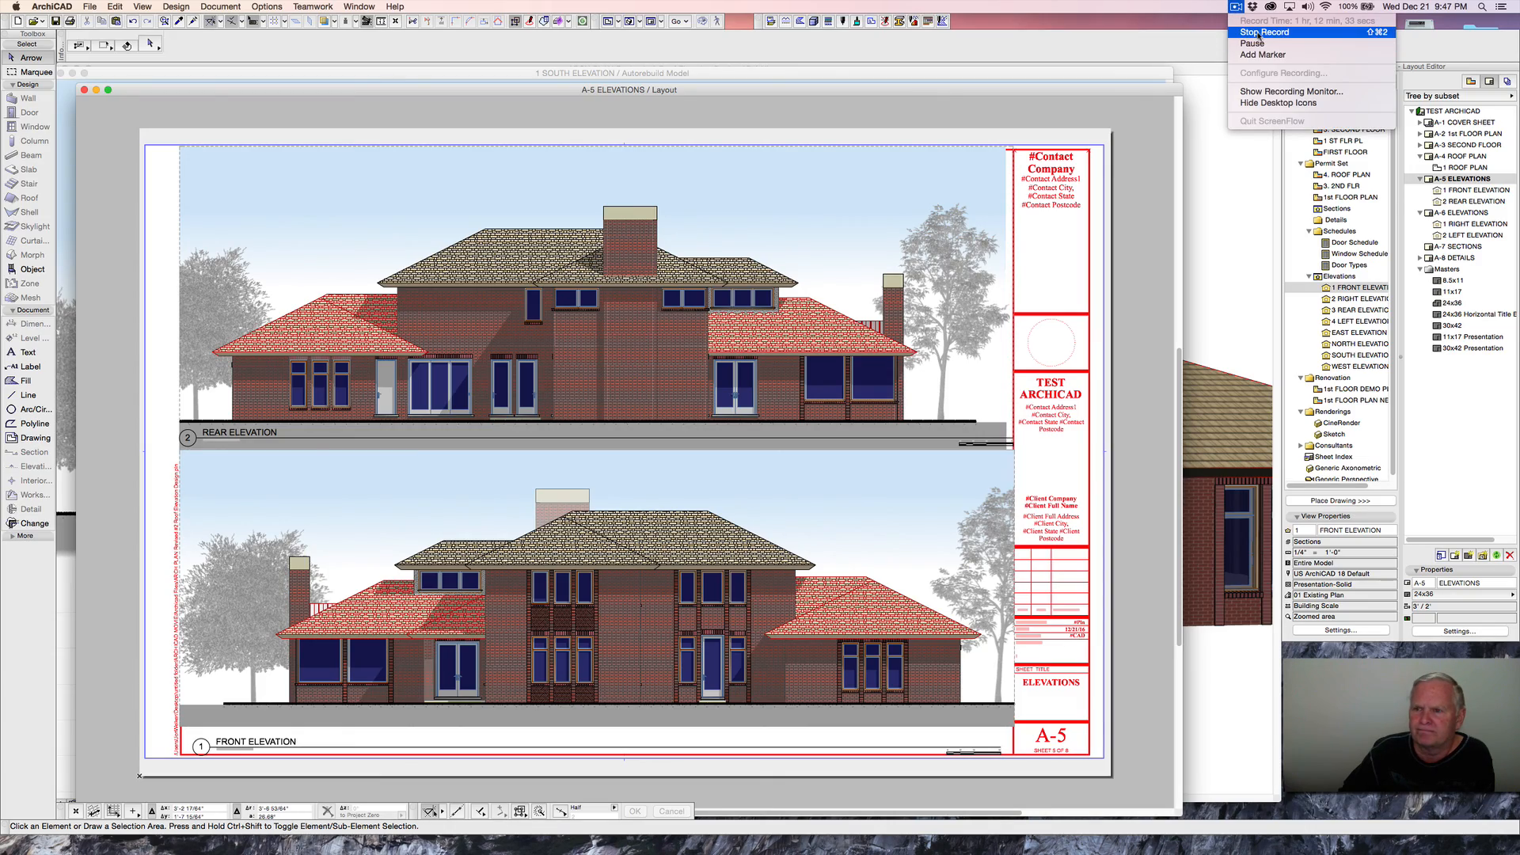